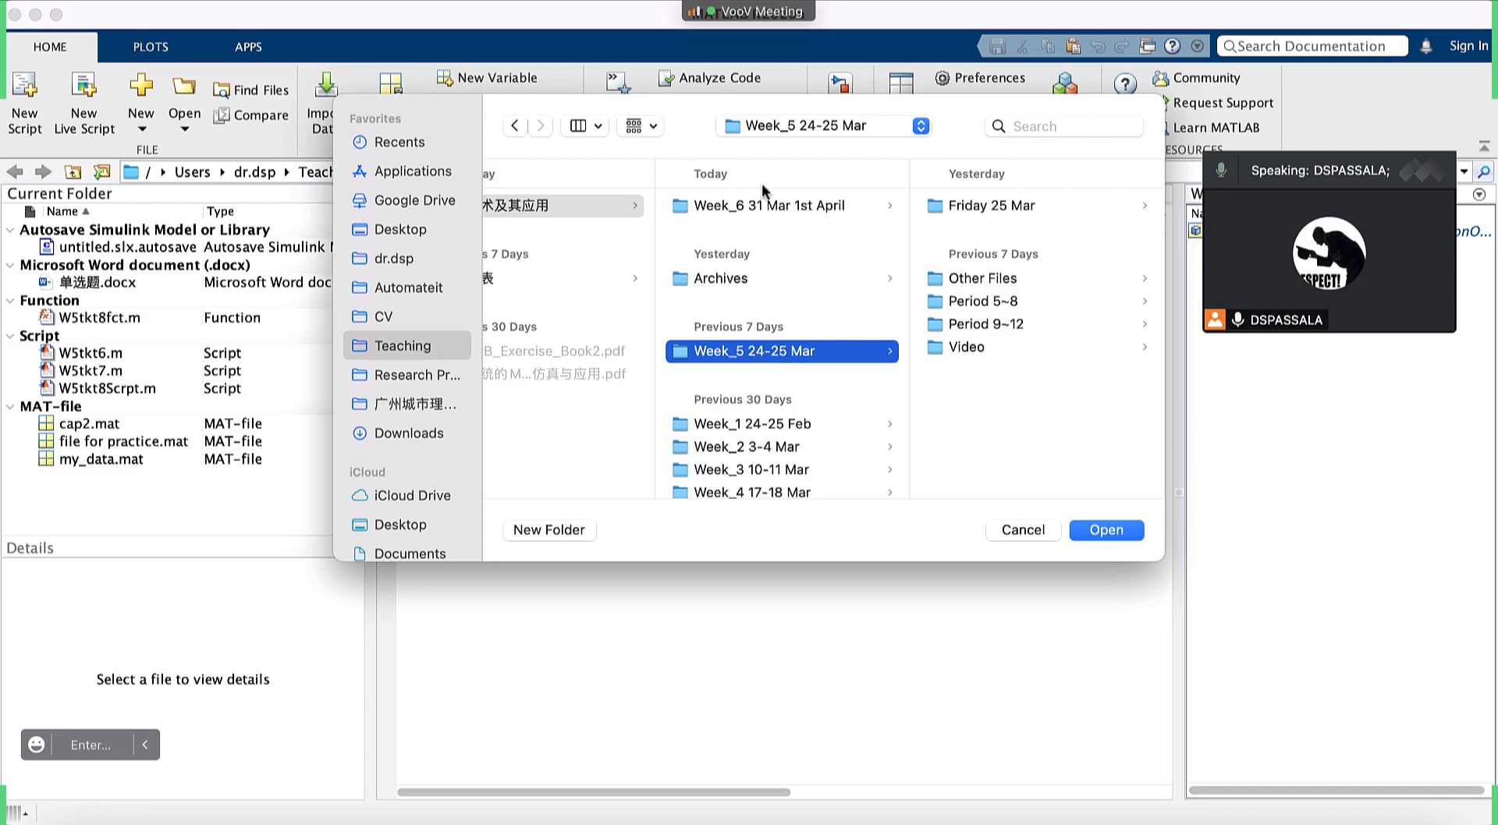
Set the current folder to March 31 inside Week_6 31 Mar 1st April.
{"action": "left_click", "coordinate": [774, 206]}
{"action": "left_click", "coordinate": [978, 204]}
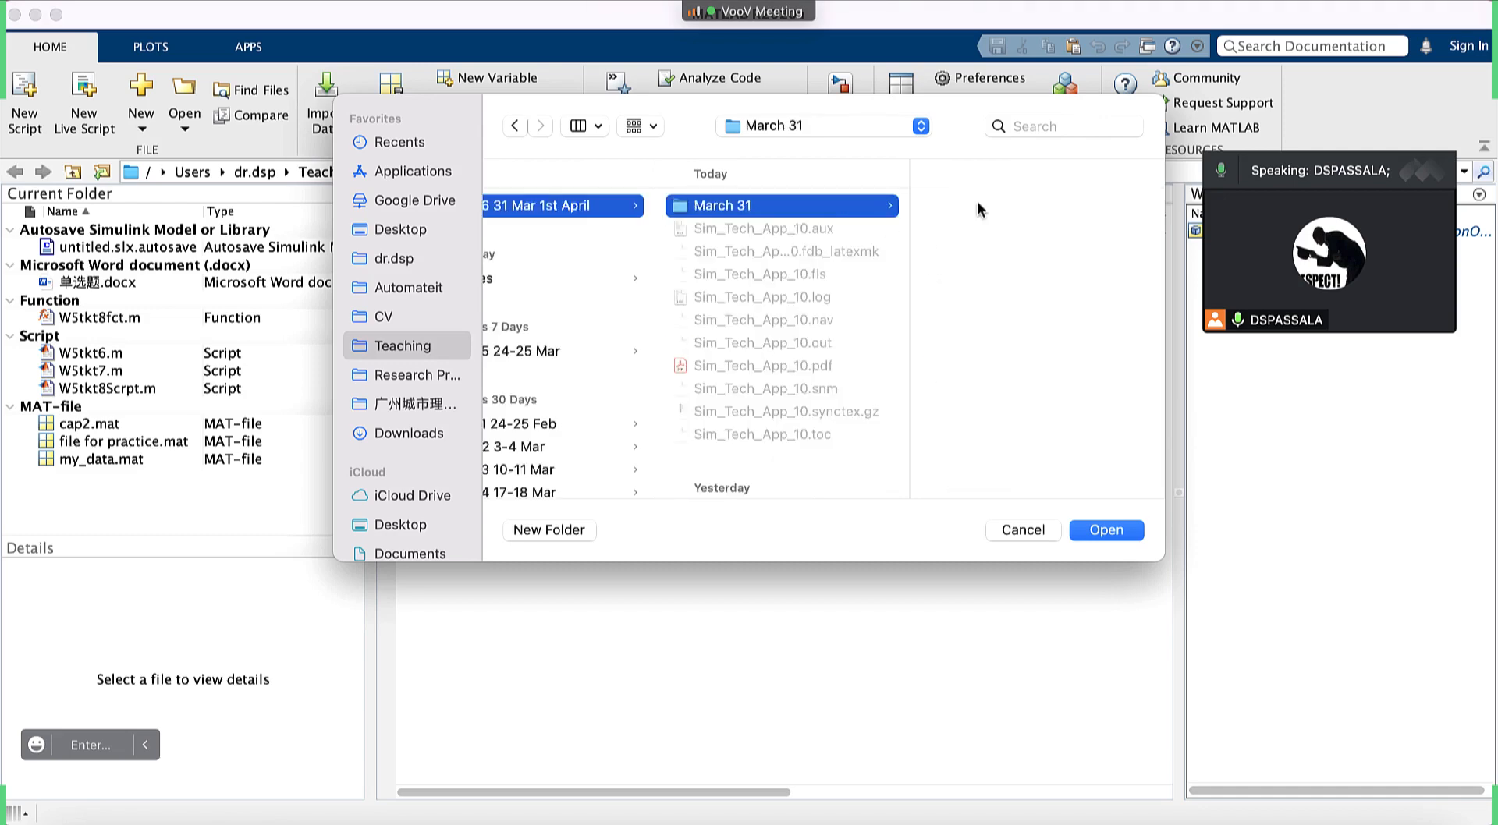
{"action": "left_click", "coordinate": [1108, 529]}
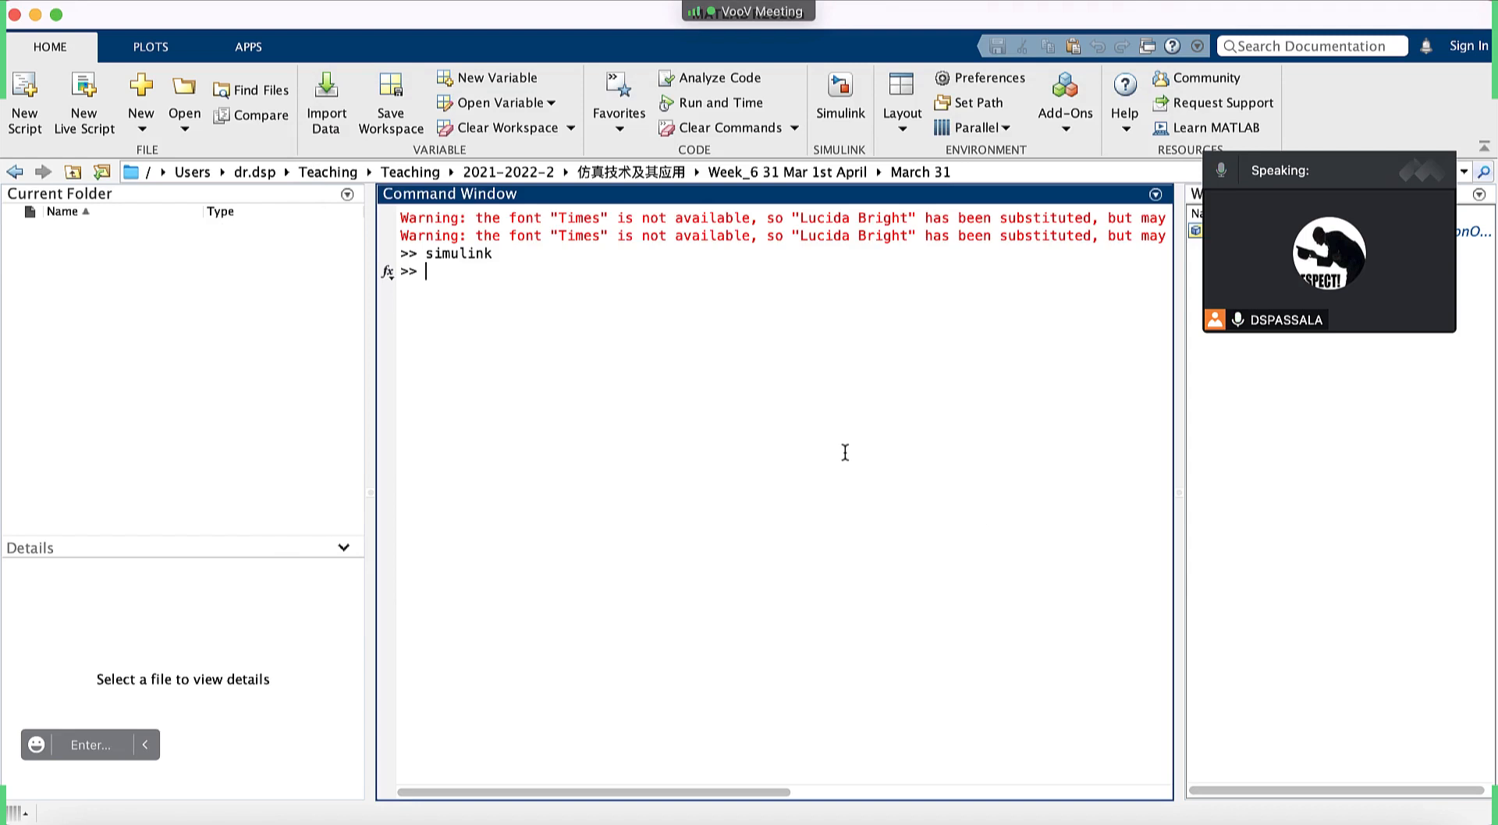
Clear the Command Window with the clc command.
{"action": "type", "text": "cc"}
{"action": "key", "text": "BackSpace"}
{"action": "type", "text": "lc"}
{"action": "key", "text": "Return"}
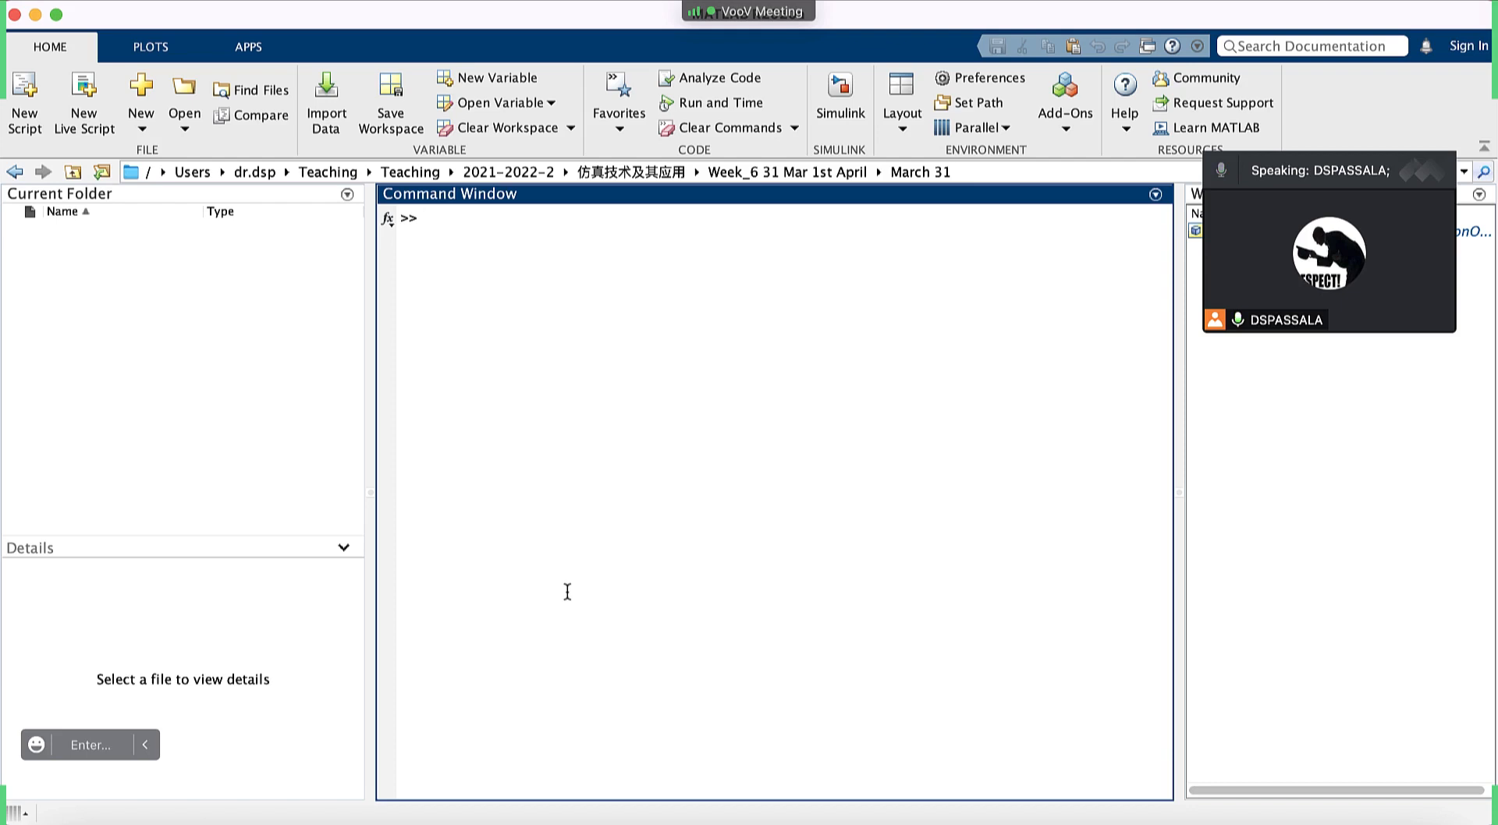
Move the meeting video panel clear of the workspace list and close the open untitled Simulink model without saving it.
{"action": "mouse_move", "coordinate": [1243, 254]}
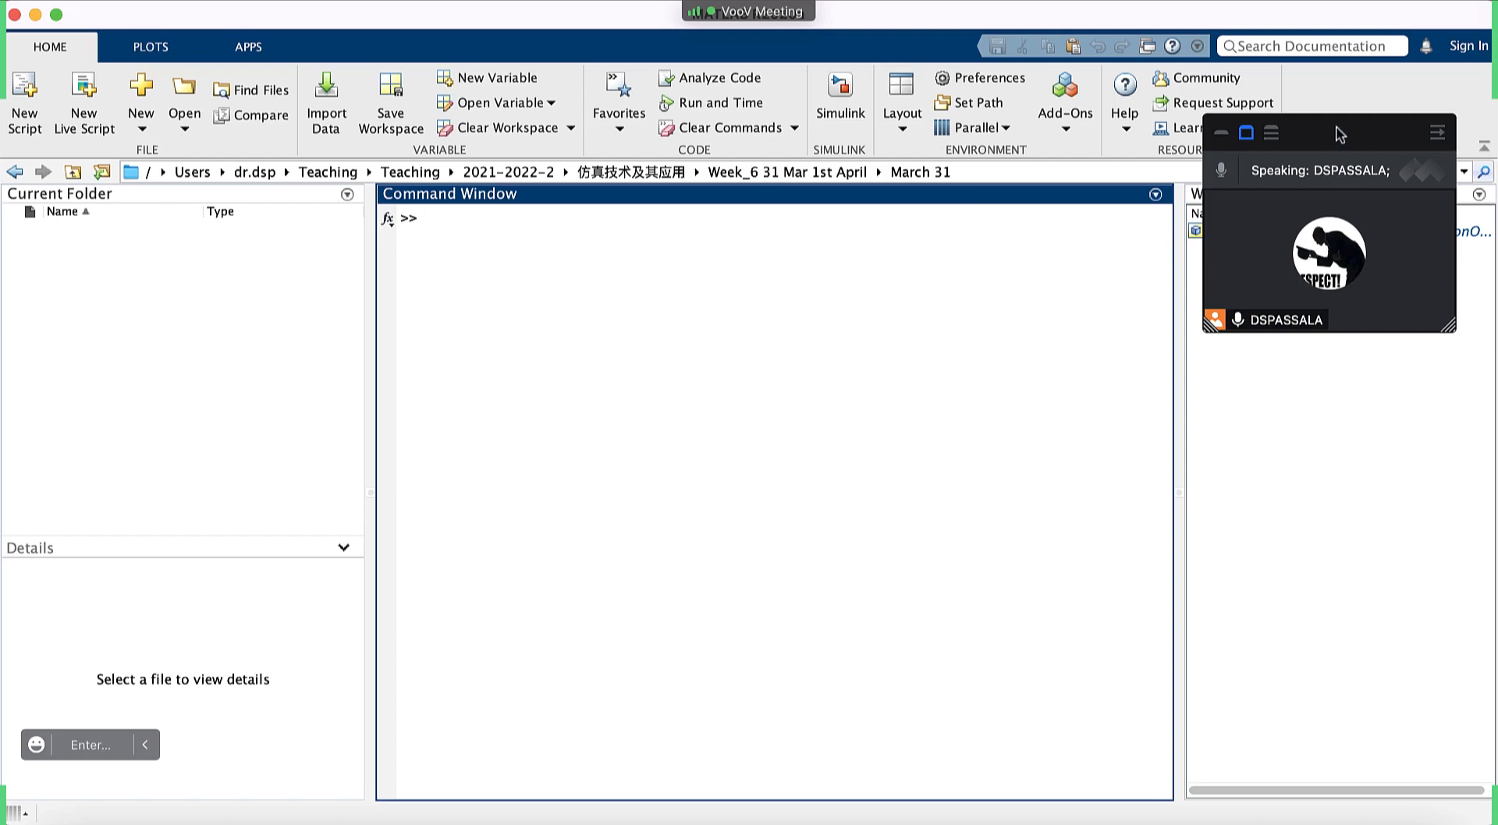
{"action": "left_click_drag", "start_coordinate": [1339, 135], "coordinate": [1412, 680]}
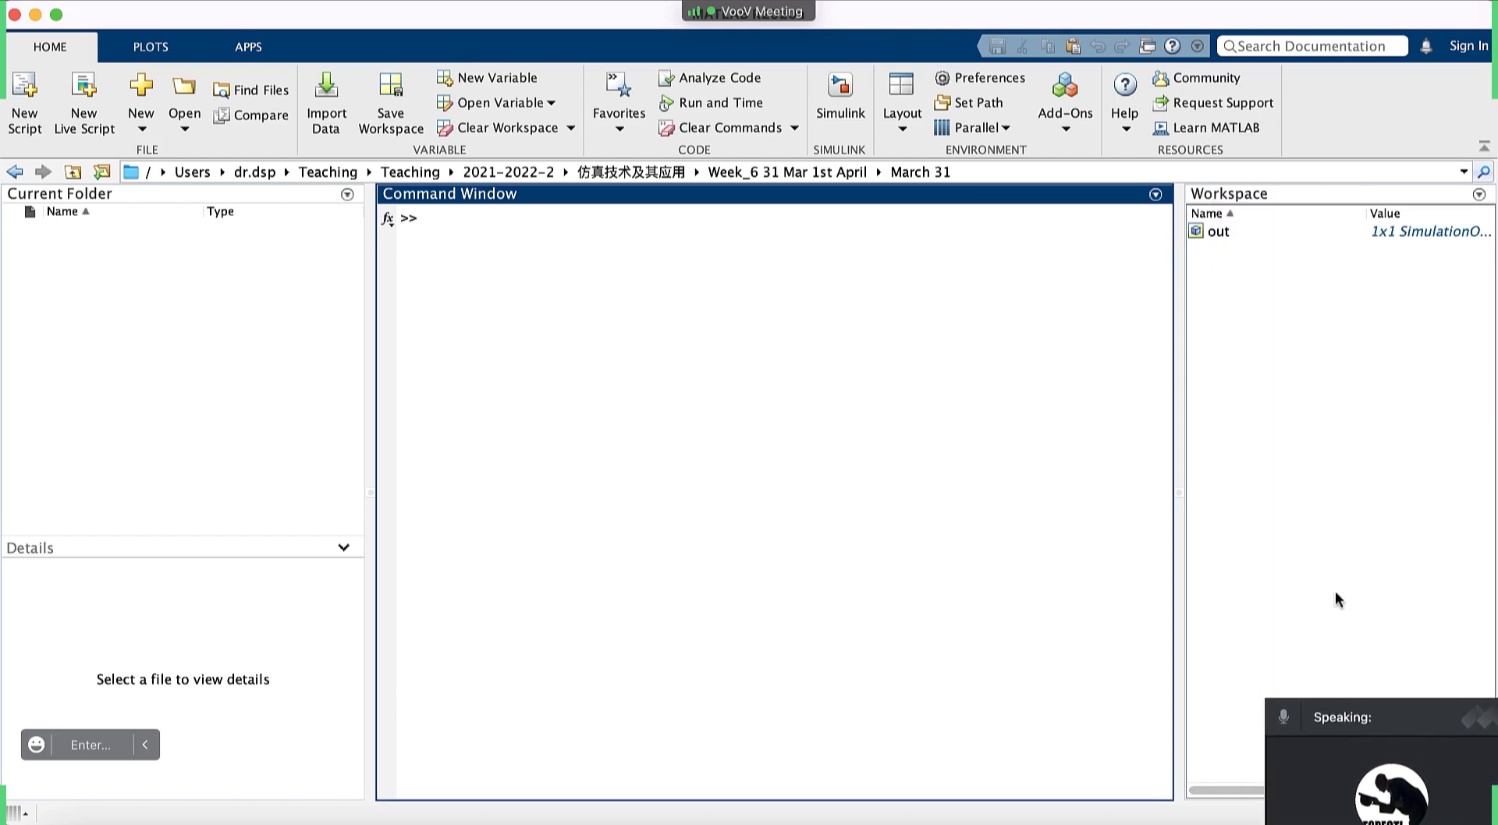
{"action": "left_click", "coordinate": [1234, 232]}
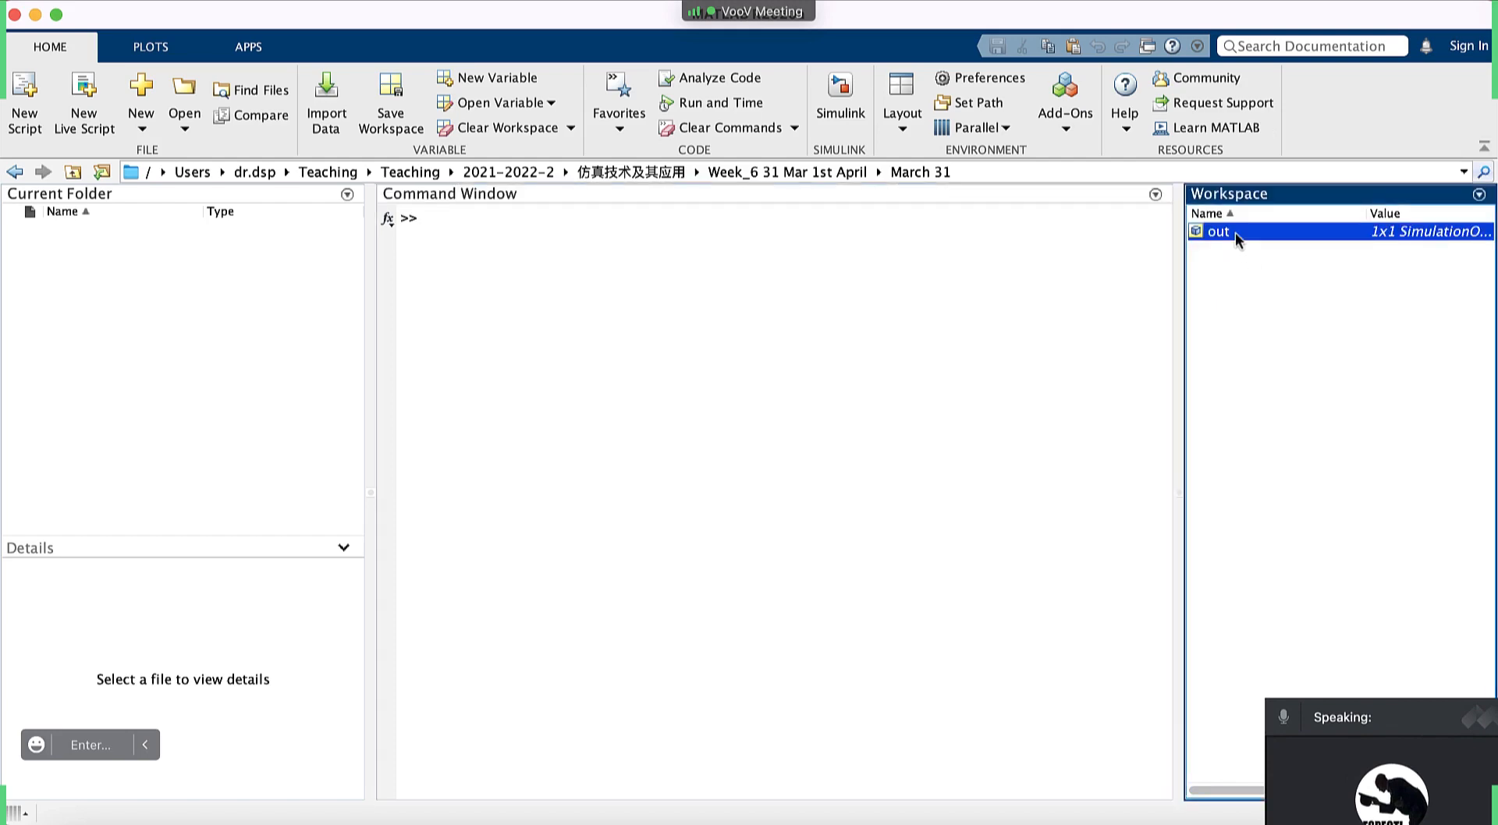
{"action": "key", "text": "ctrl+Up"}
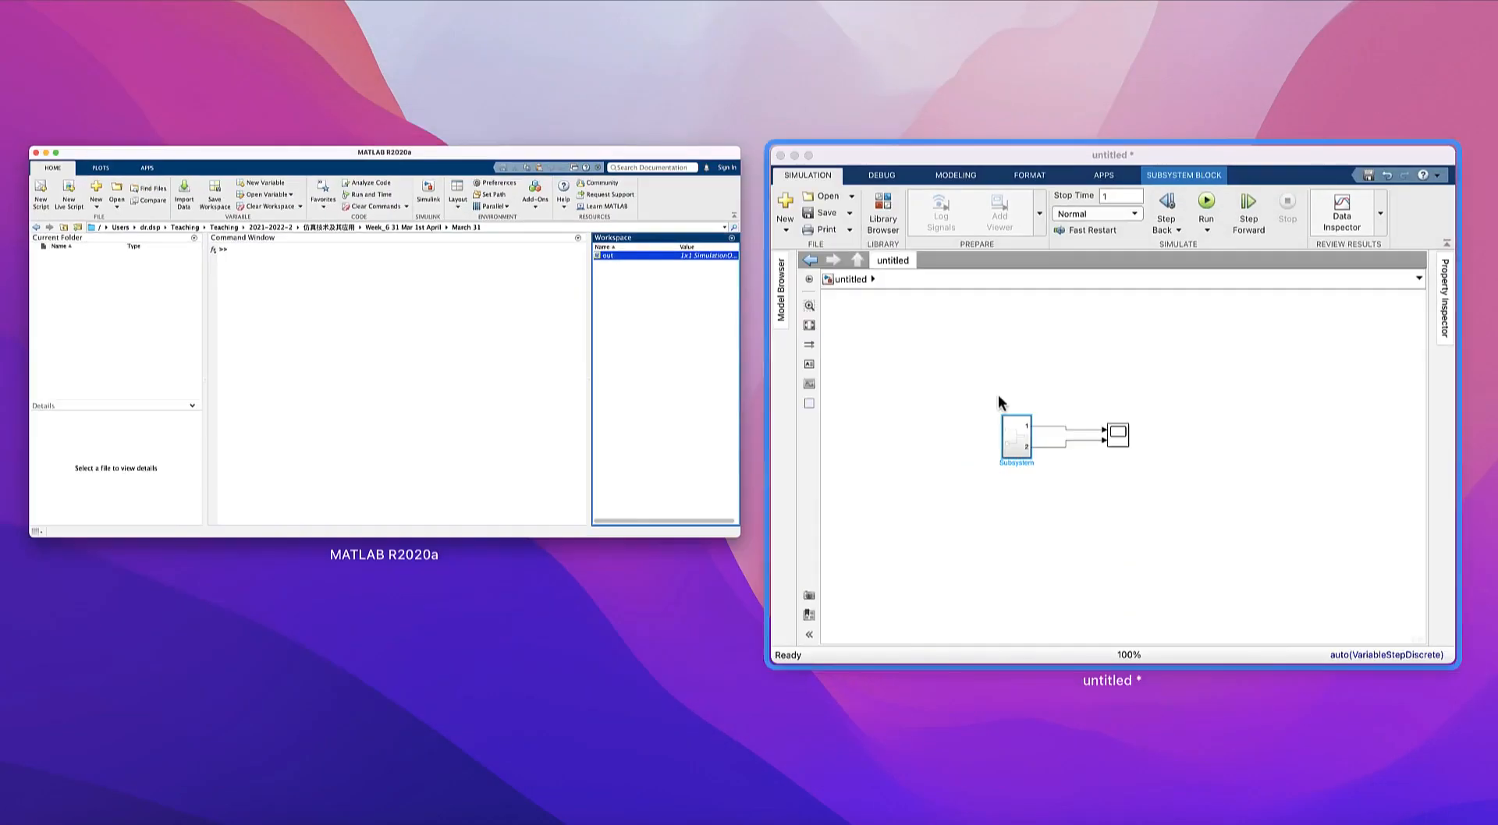
{"action": "left_click", "coordinate": [999, 398]}
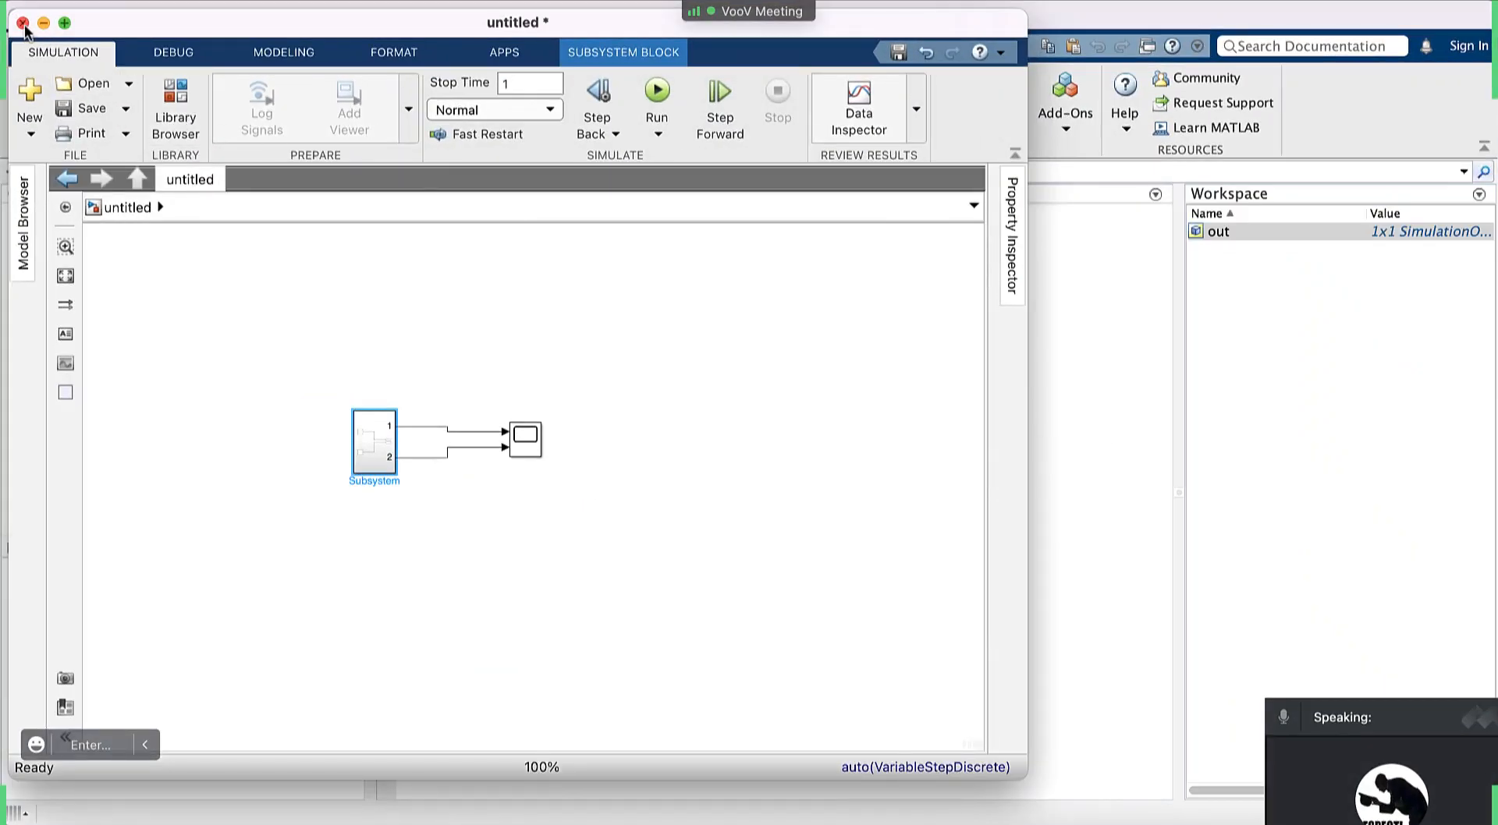
{"action": "left_click", "coordinate": [23, 22]}
{"action": "left_click", "coordinate": [805, 423]}
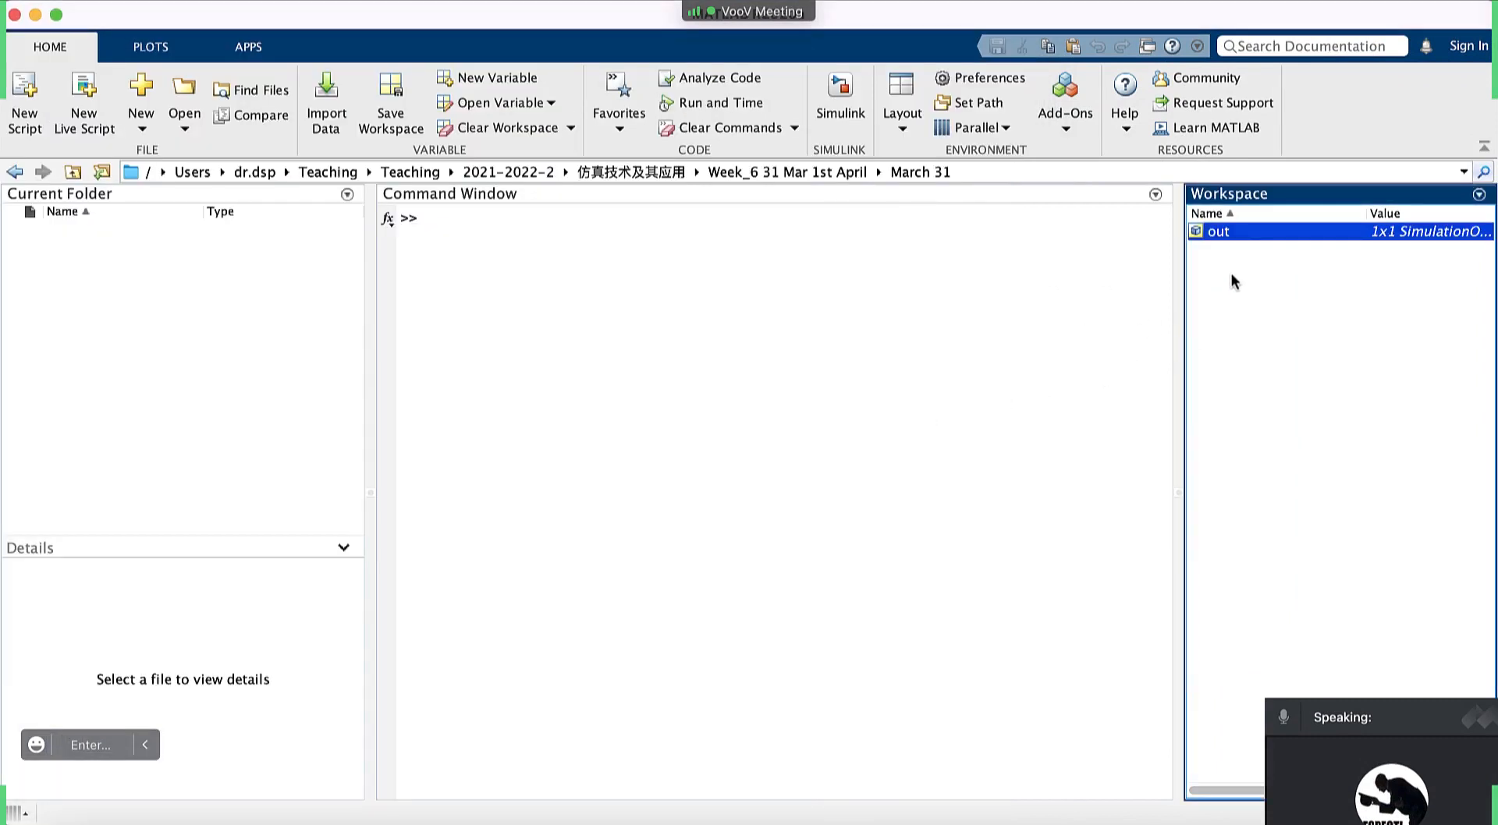
Delete the out variable from the workspace.
{"action": "right_click", "coordinate": [1243, 232]}
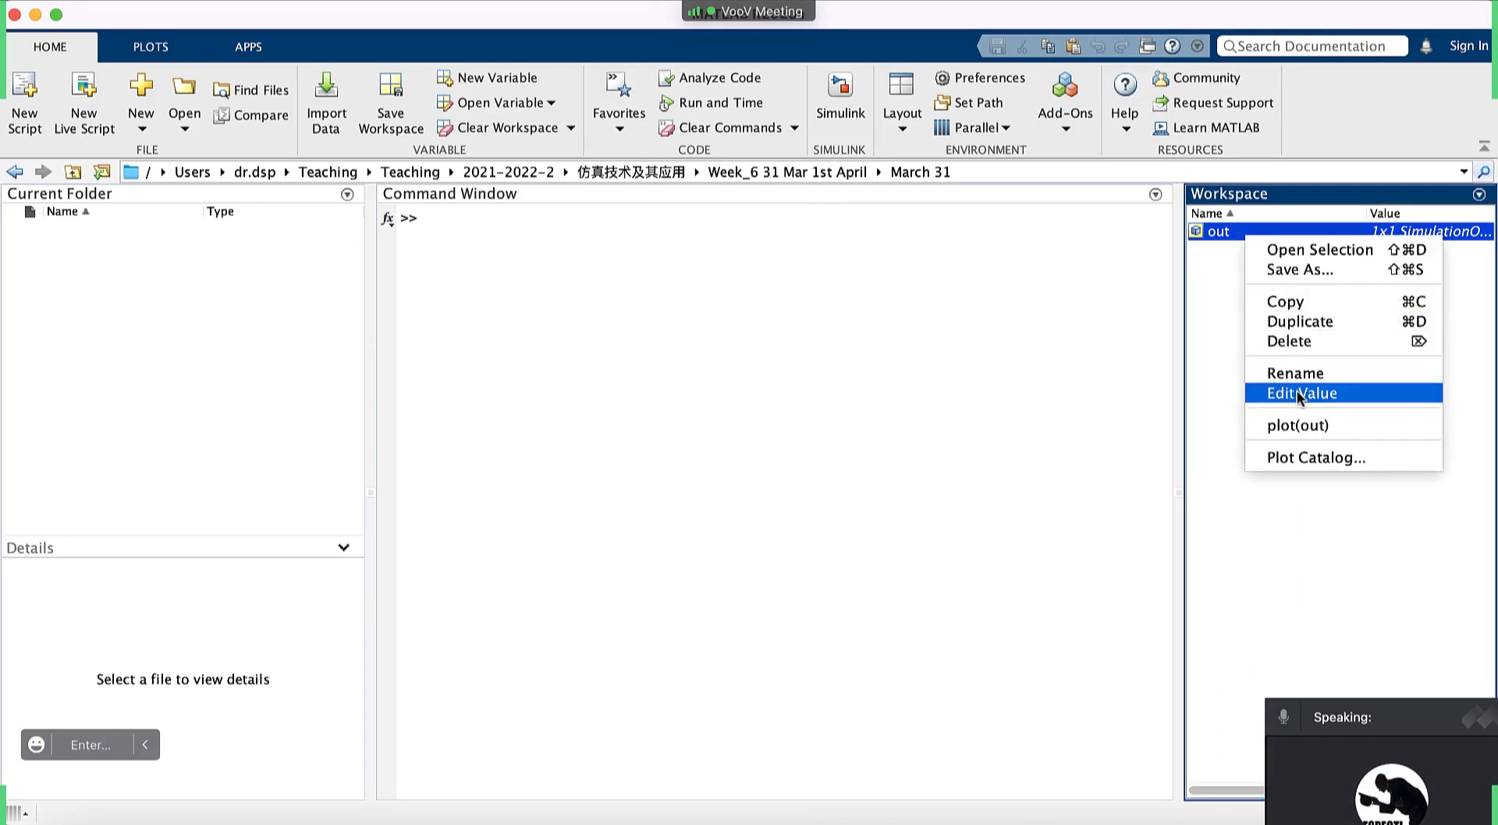
{"action": "left_click", "coordinate": [1319, 341]}
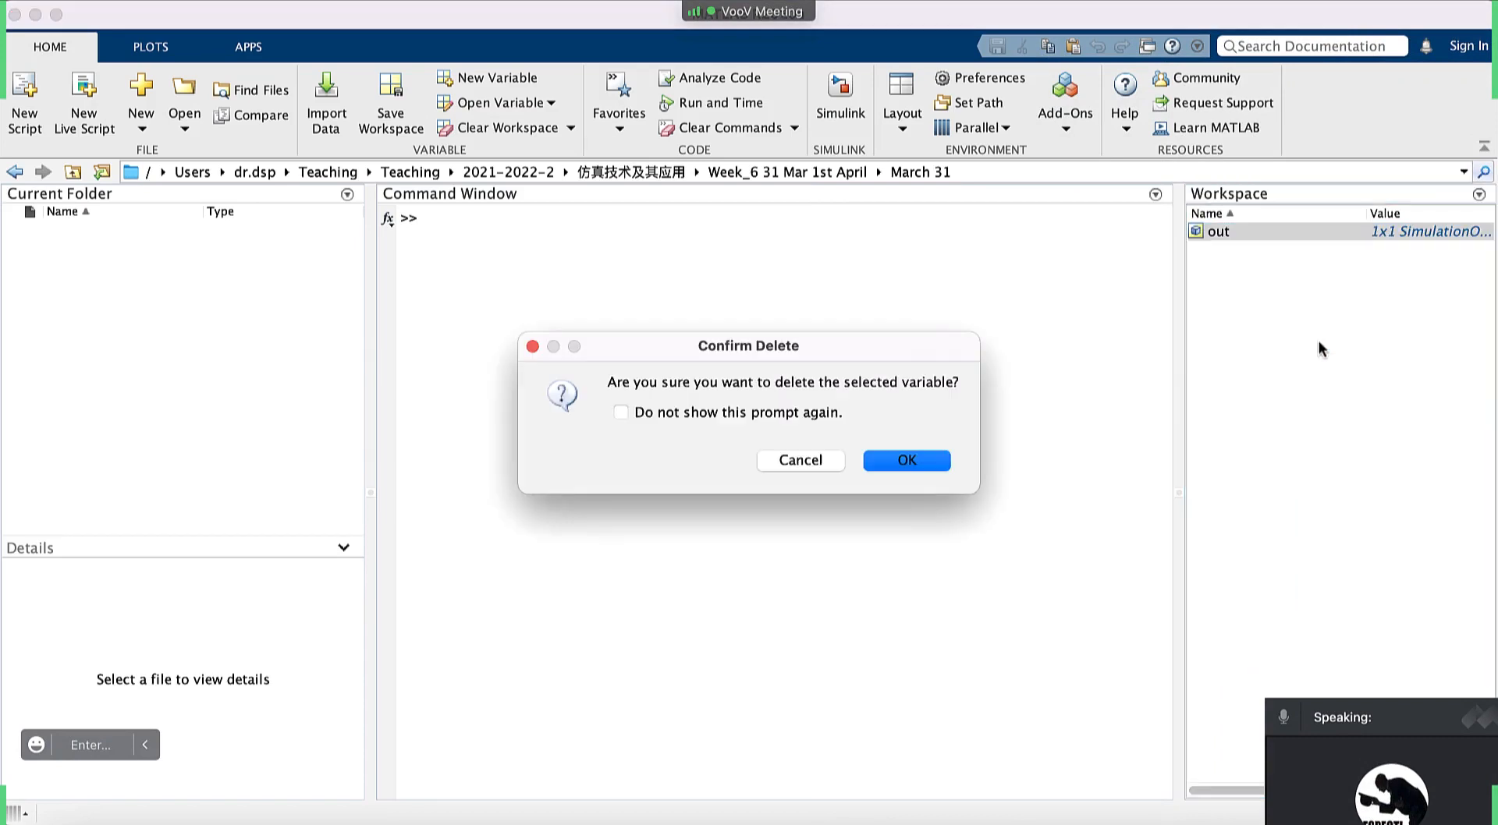
{"action": "left_click", "coordinate": [905, 461]}
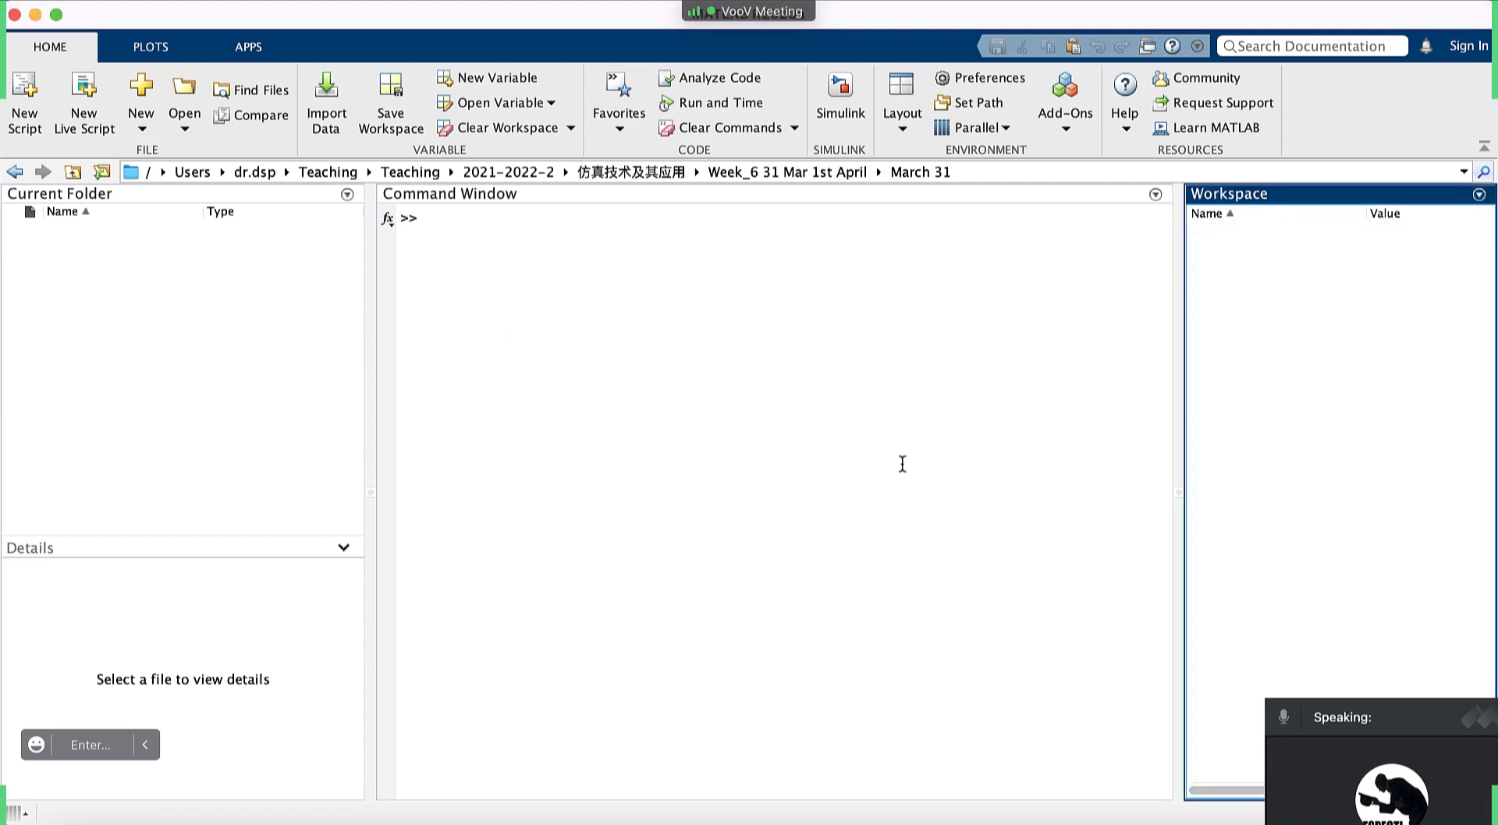
{"action": "left_click", "coordinate": [738, 360]}
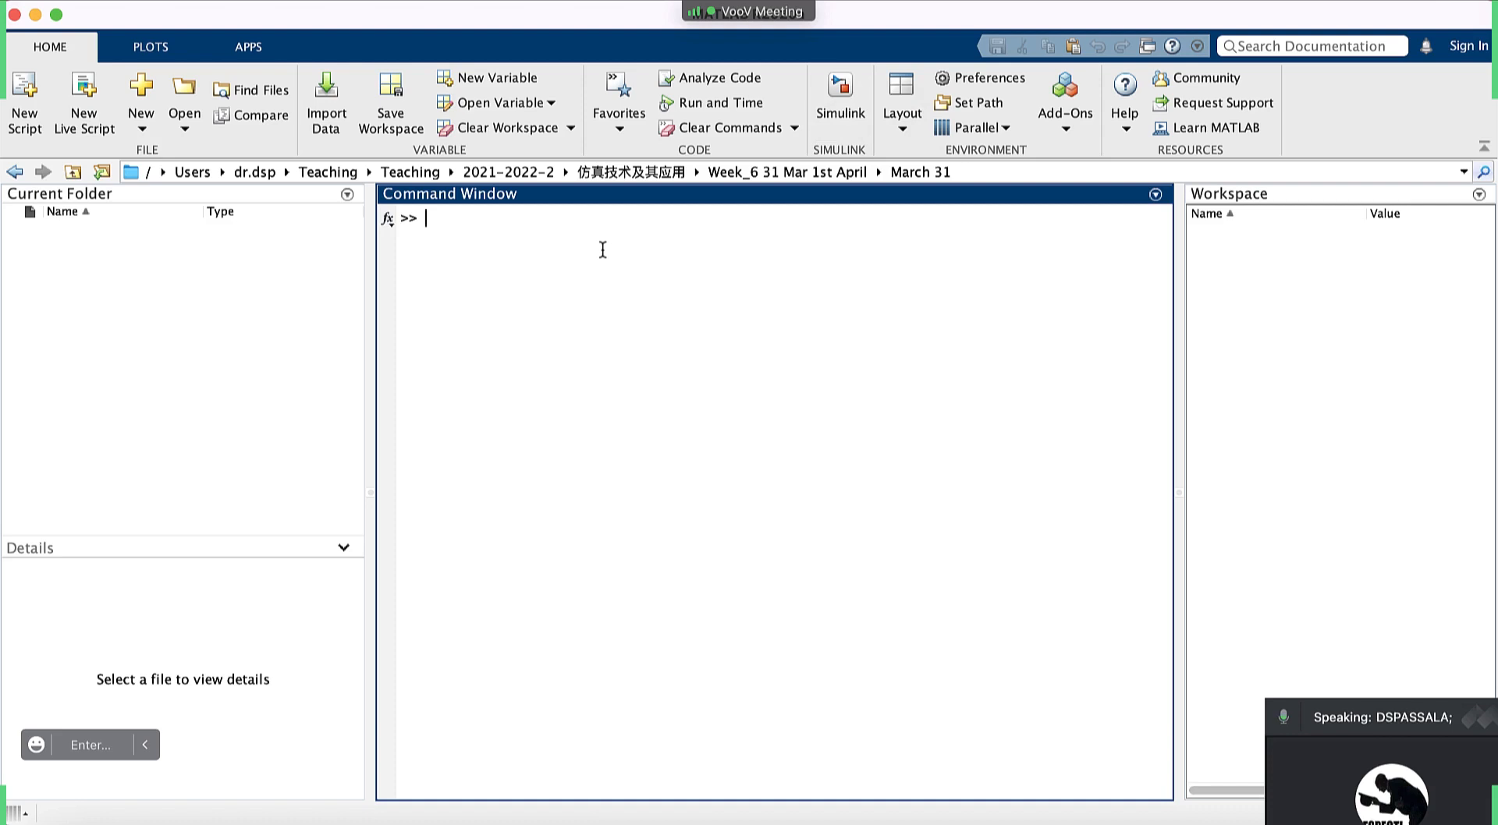
{"action": "type", "text": "simulink"}
{"action": "key", "text": "BackSpace"}
{"action": "key", "text": "BackSpace"}
{"action": "key", "text": "BackSpace"}
{"action": "key", "text": "BackSpace"}
{"action": "key", "text": "BackSpace"}
{"action": "key", "text": "BackSpace"}
{"action": "key", "text": "BackSpace"}
{"action": "key", "text": "BackSpace"}
{"action": "left_click", "coordinate": [843, 97]}
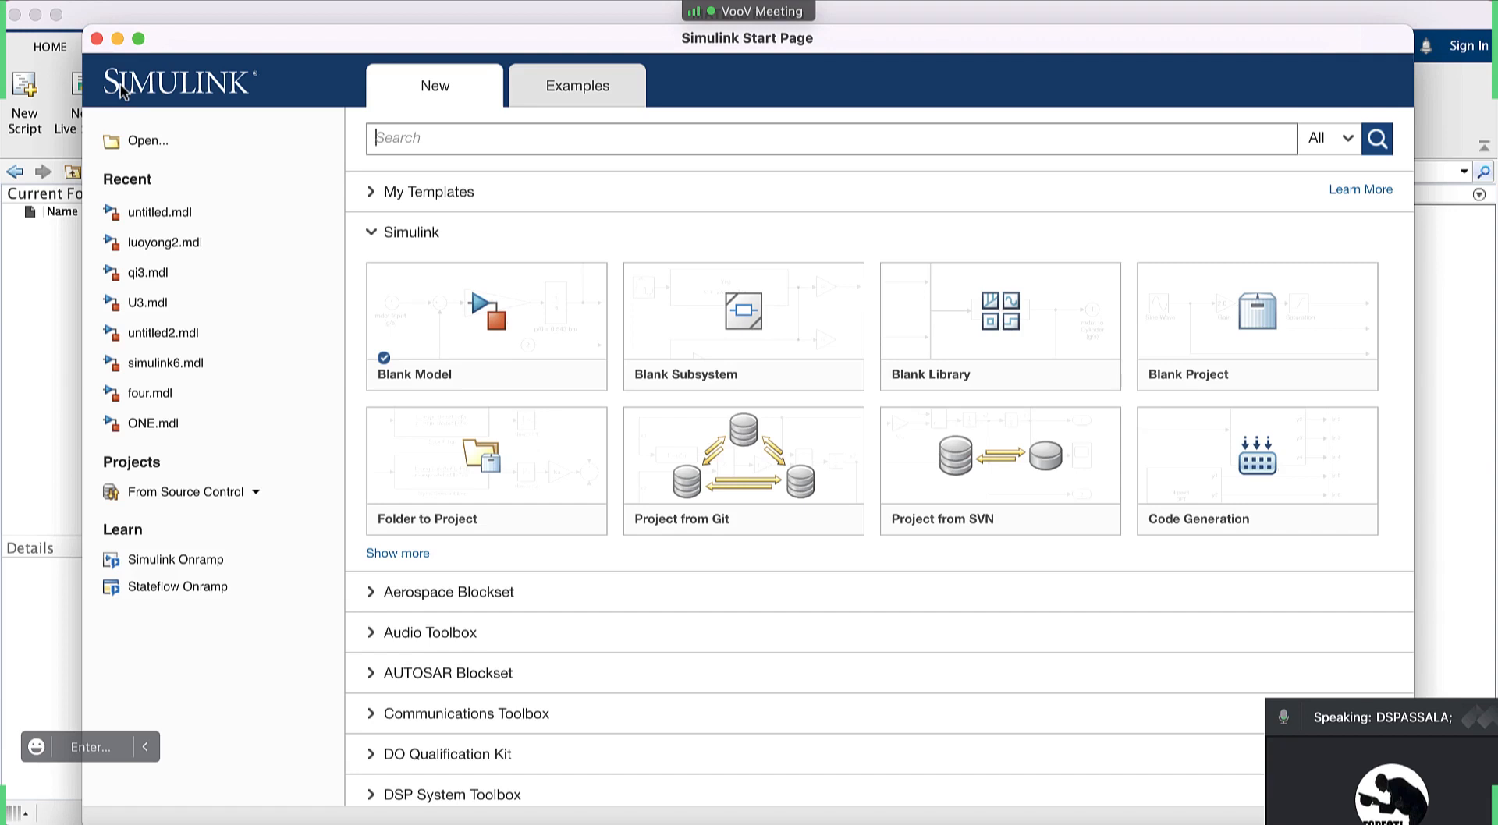
{"action": "left_click", "coordinate": [96, 38]}
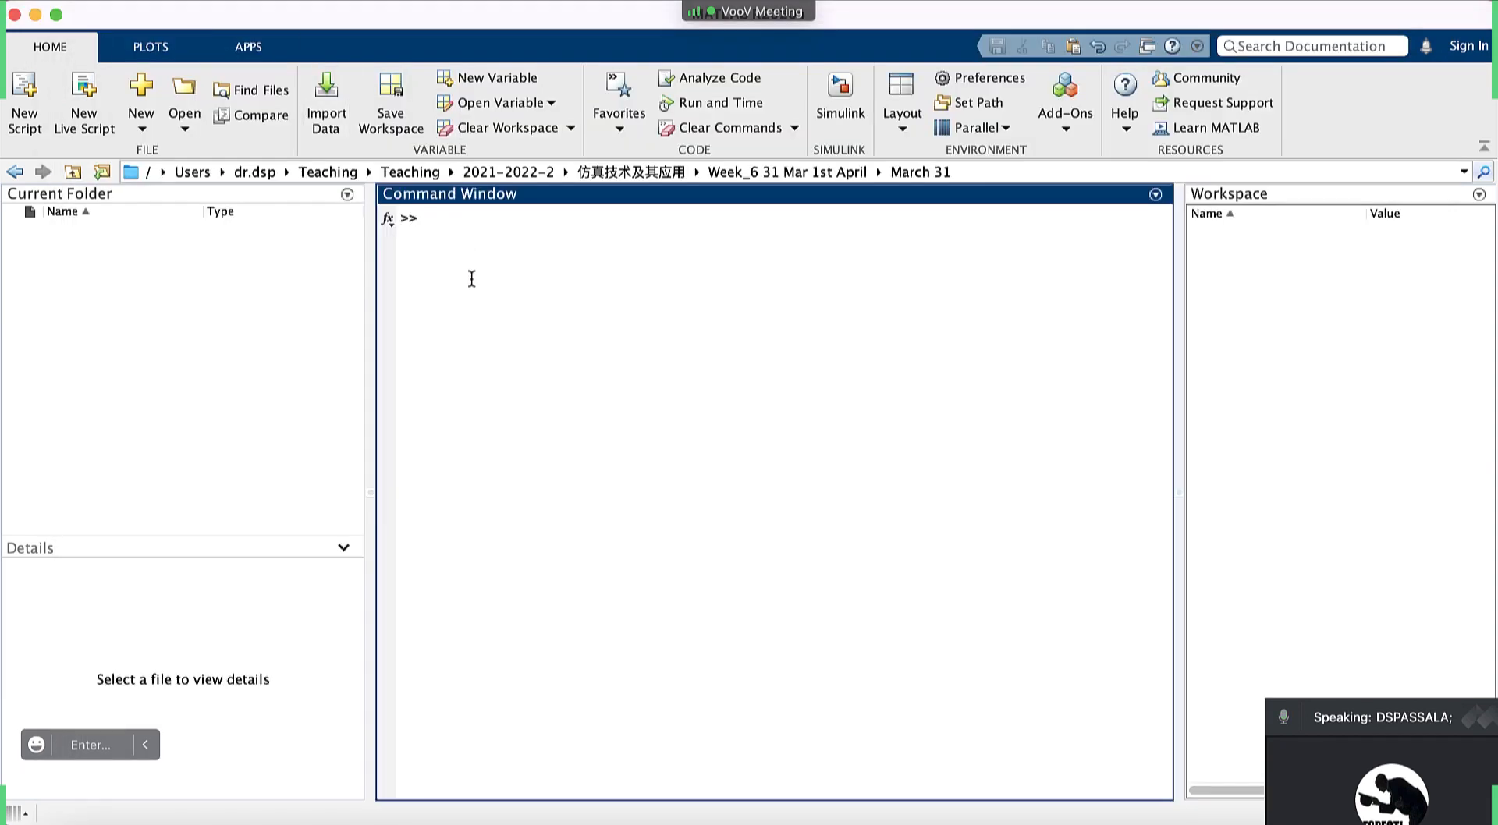
Launch the Simulink start page with the simulink command and create a blank model.
{"action": "type", "text": "simulink"}
{"action": "key", "text": "Return"}
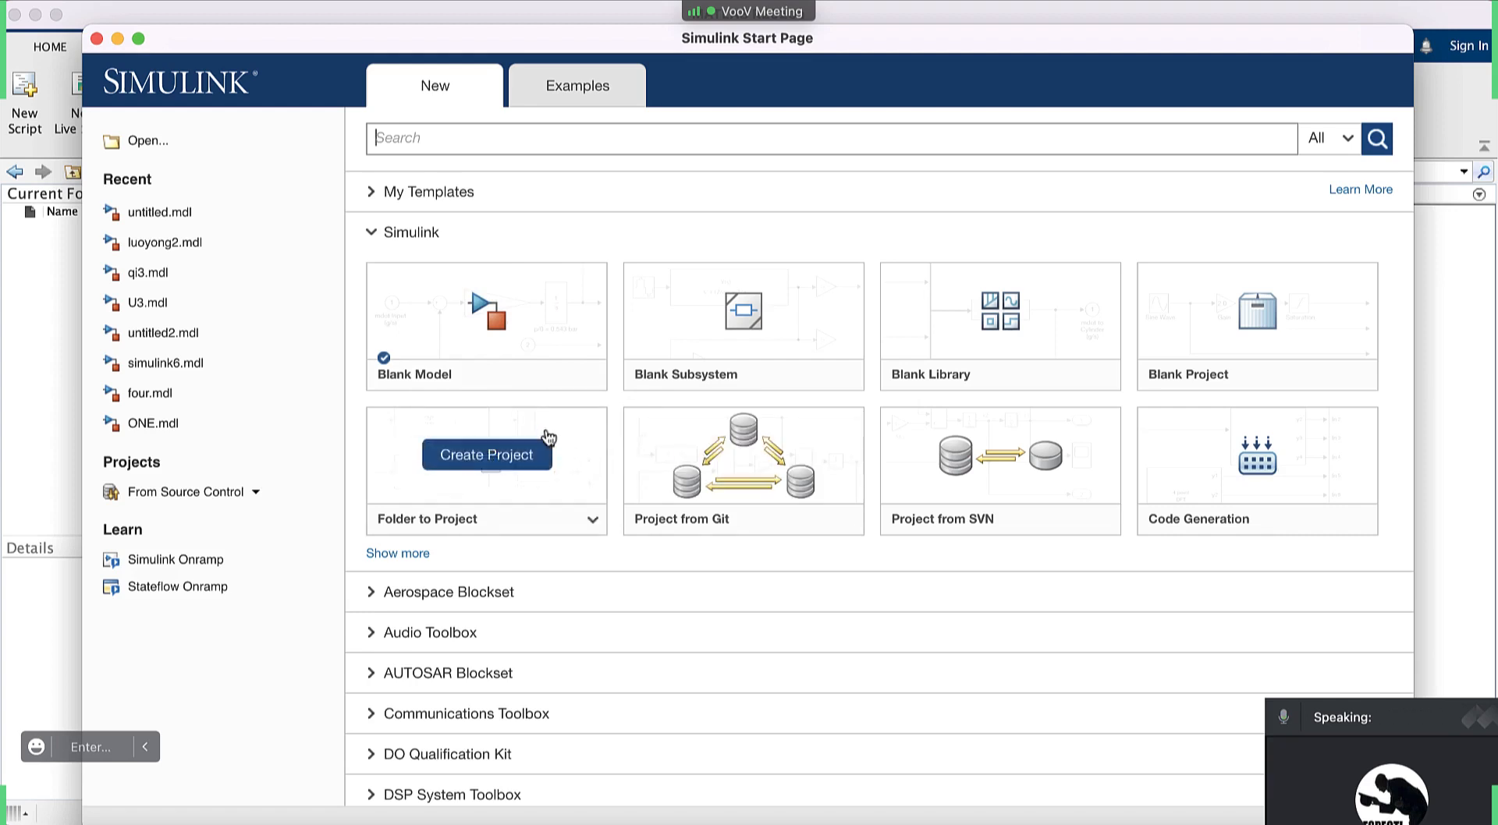
{"action": "mouse_move", "coordinate": [518, 352]}
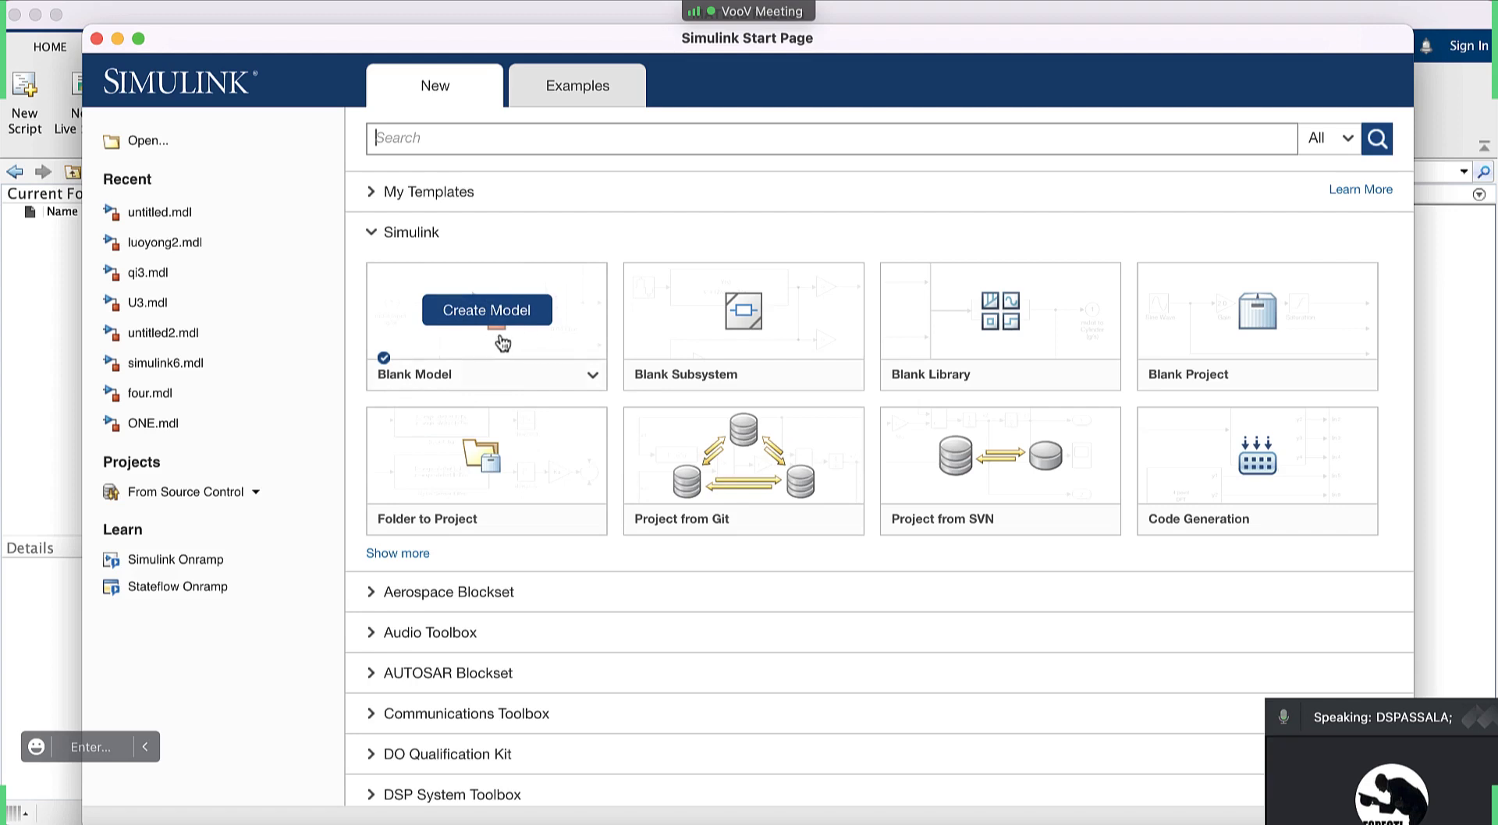
{"action": "left_click", "coordinate": [524, 329]}
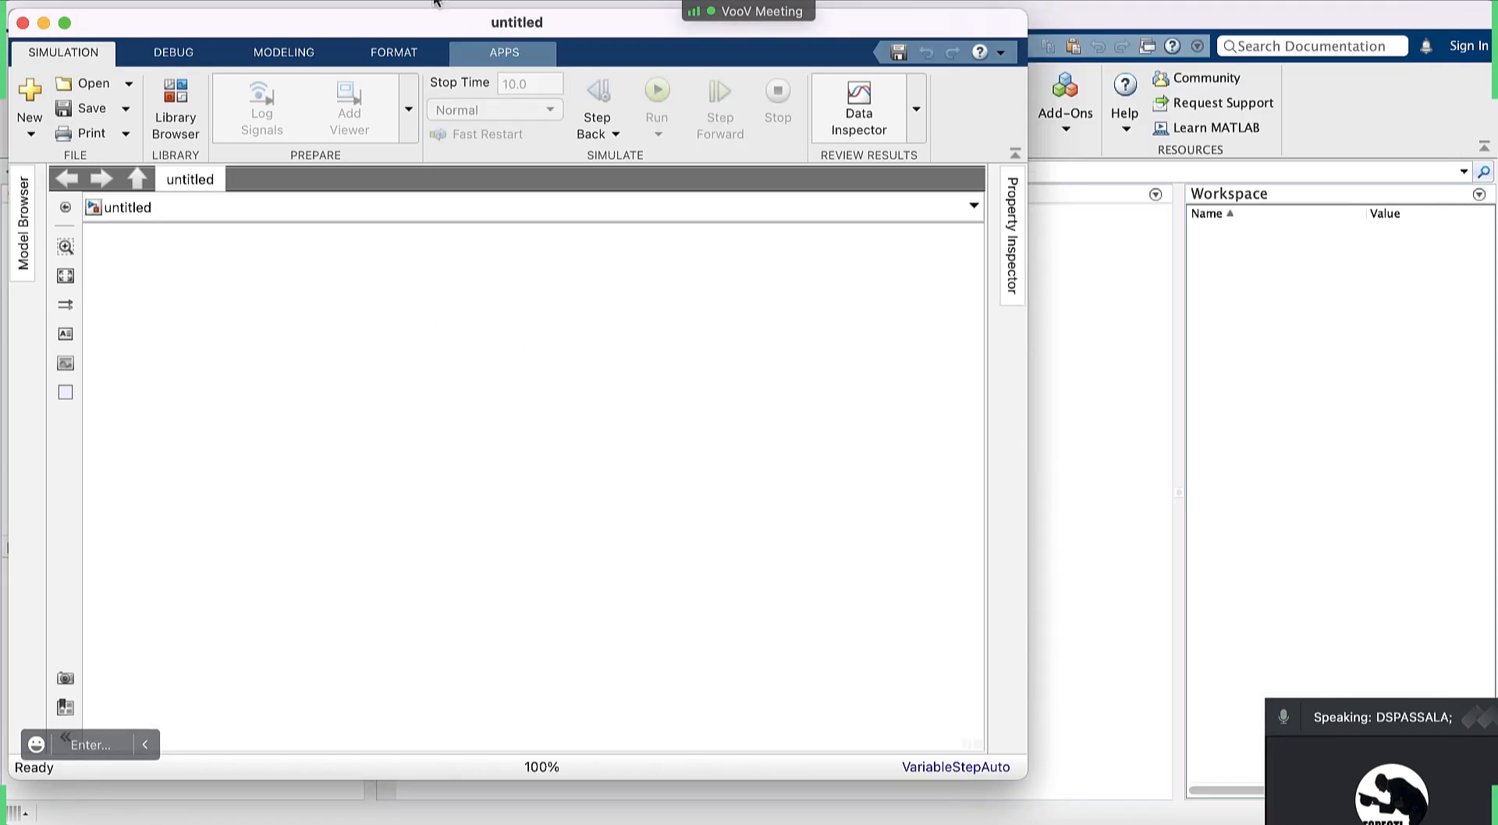
{"action": "left_click_drag", "start_coordinate": [431, 19], "coordinate": [606, 20]}
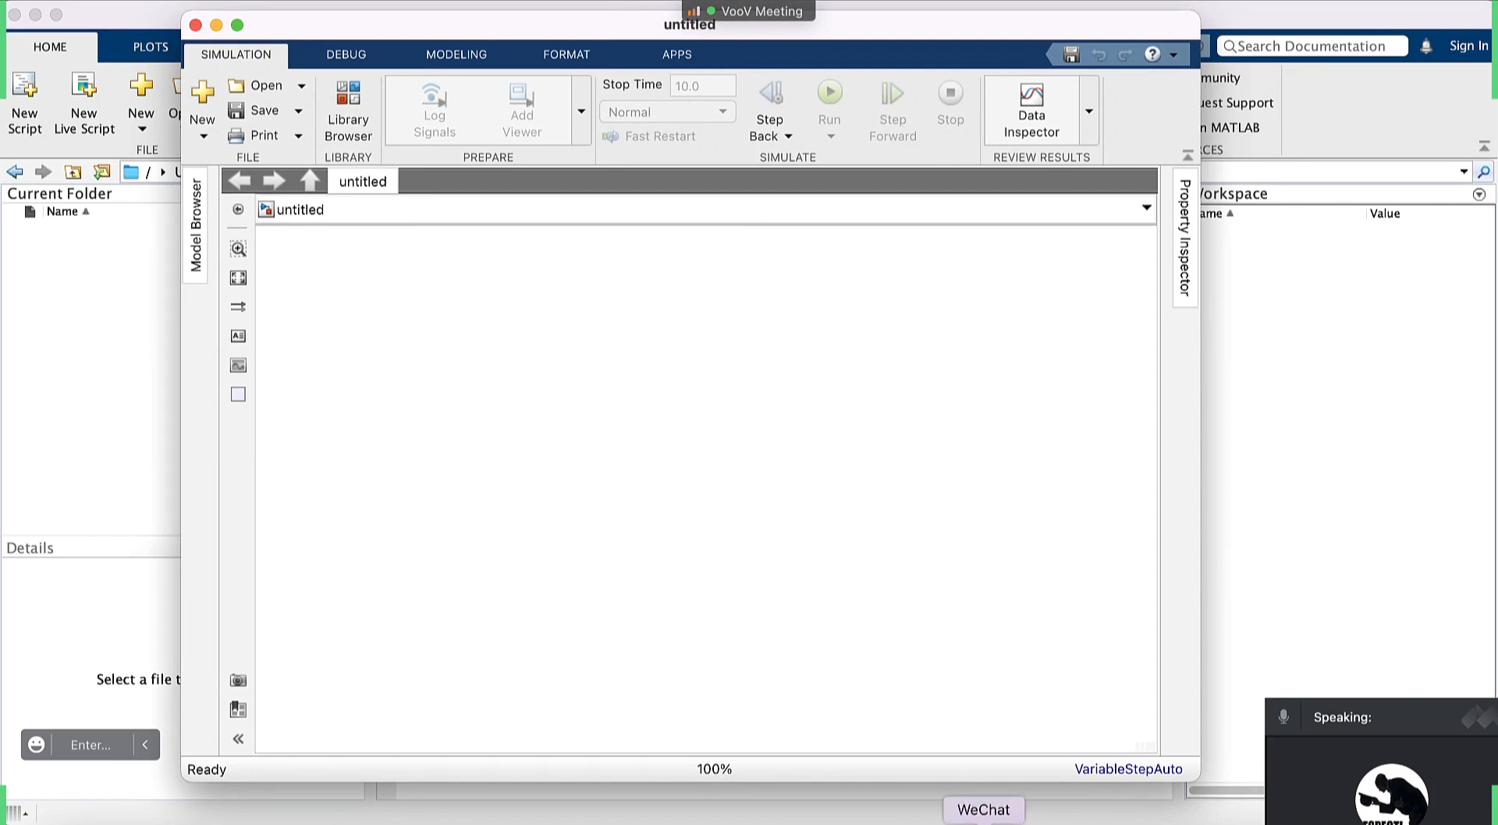
Quit WeChat, WhatsApp and the application with the recent Sim_Tech_App .tex files, all running in the background.
{"action": "right_click", "coordinate": [983, 821]}
{"action": "left_click", "coordinate": [1028, 804]}
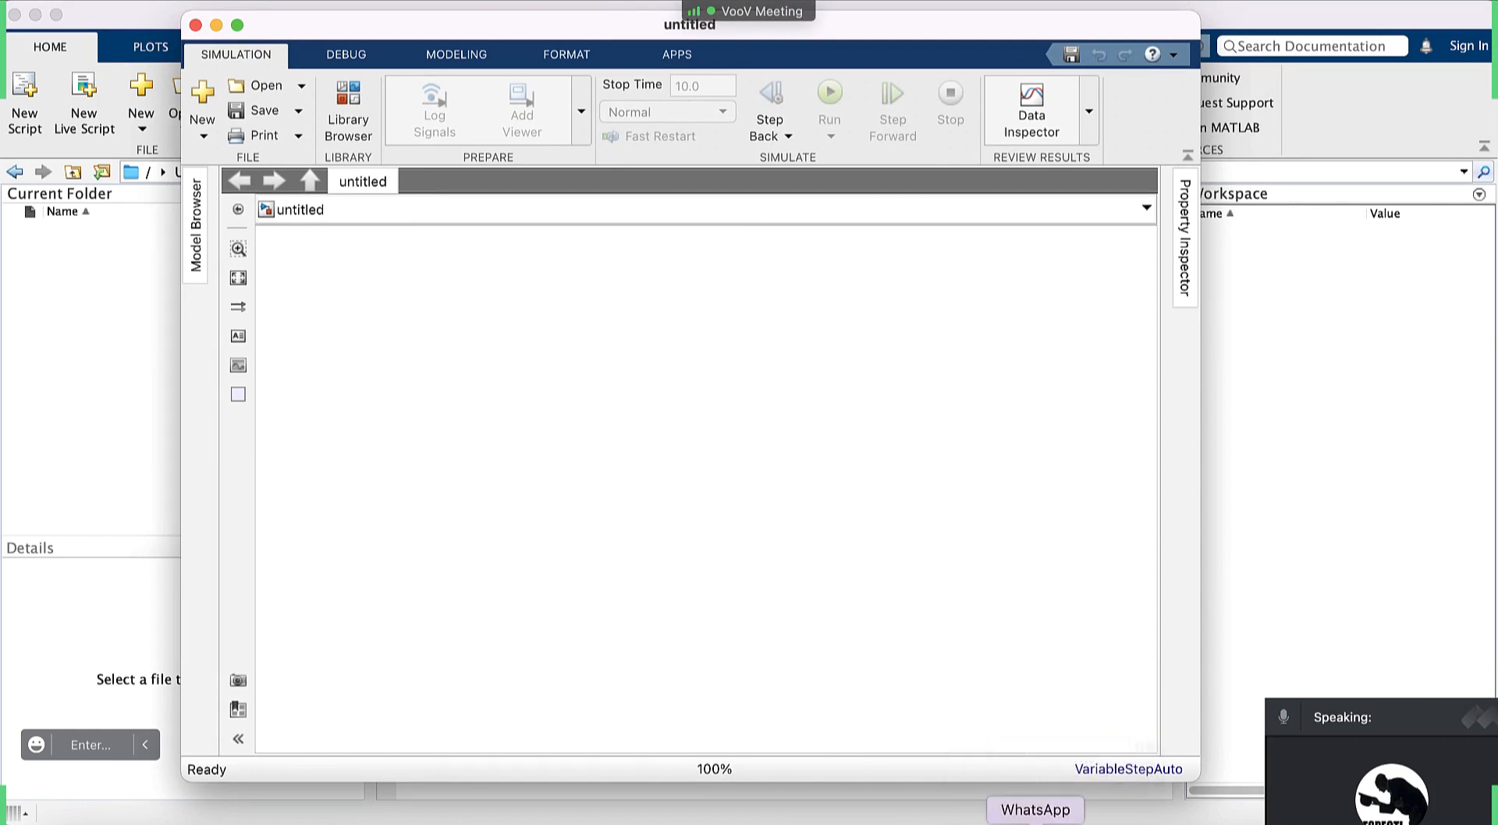
{"action": "right_click", "coordinate": [1025, 820]}
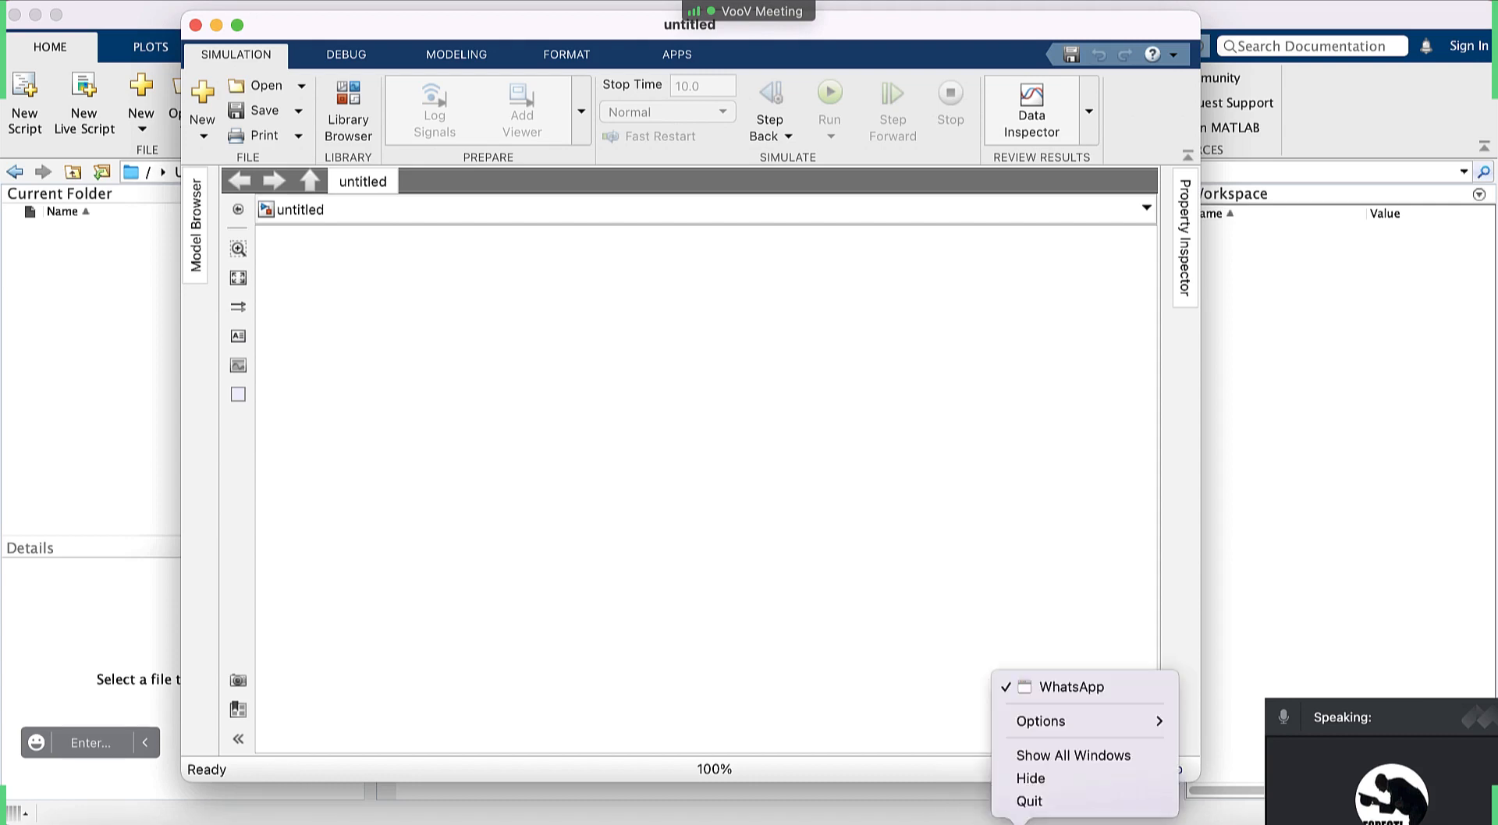
{"action": "left_click", "coordinate": [1059, 803]}
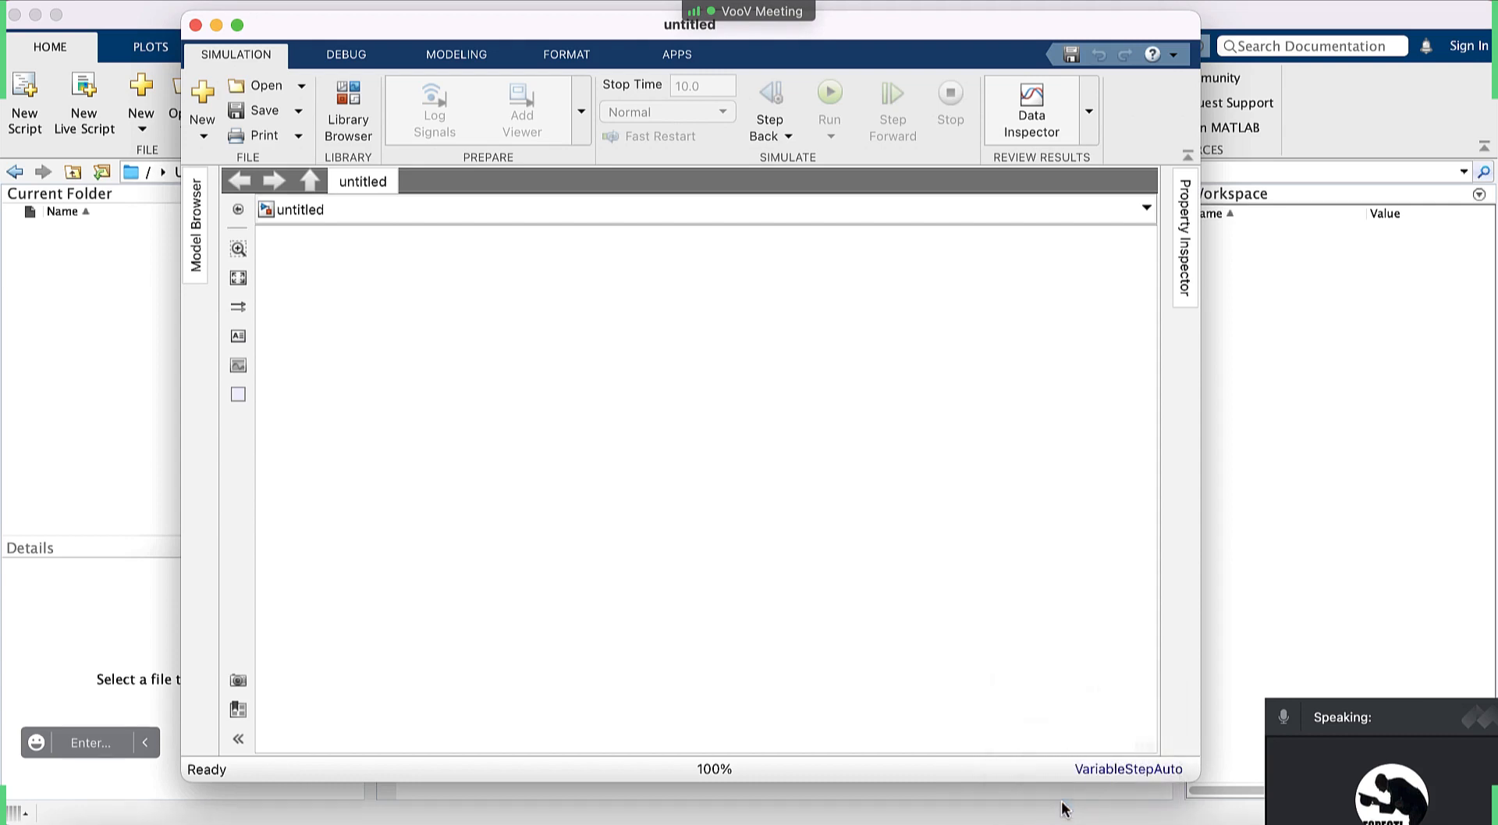
{"action": "right_click", "coordinate": [1057, 819]}
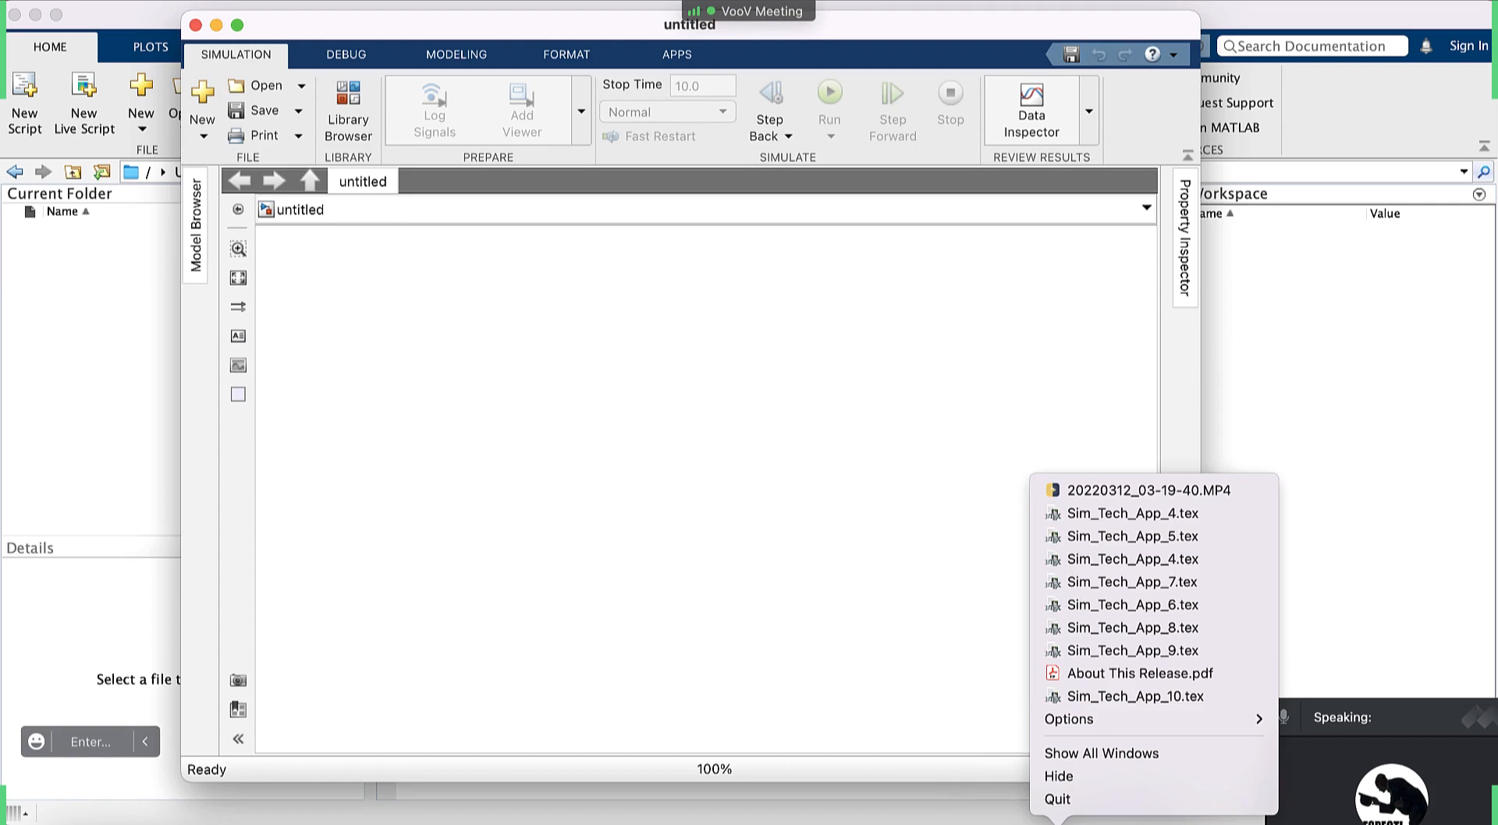
{"action": "left_click", "coordinate": [1091, 800]}
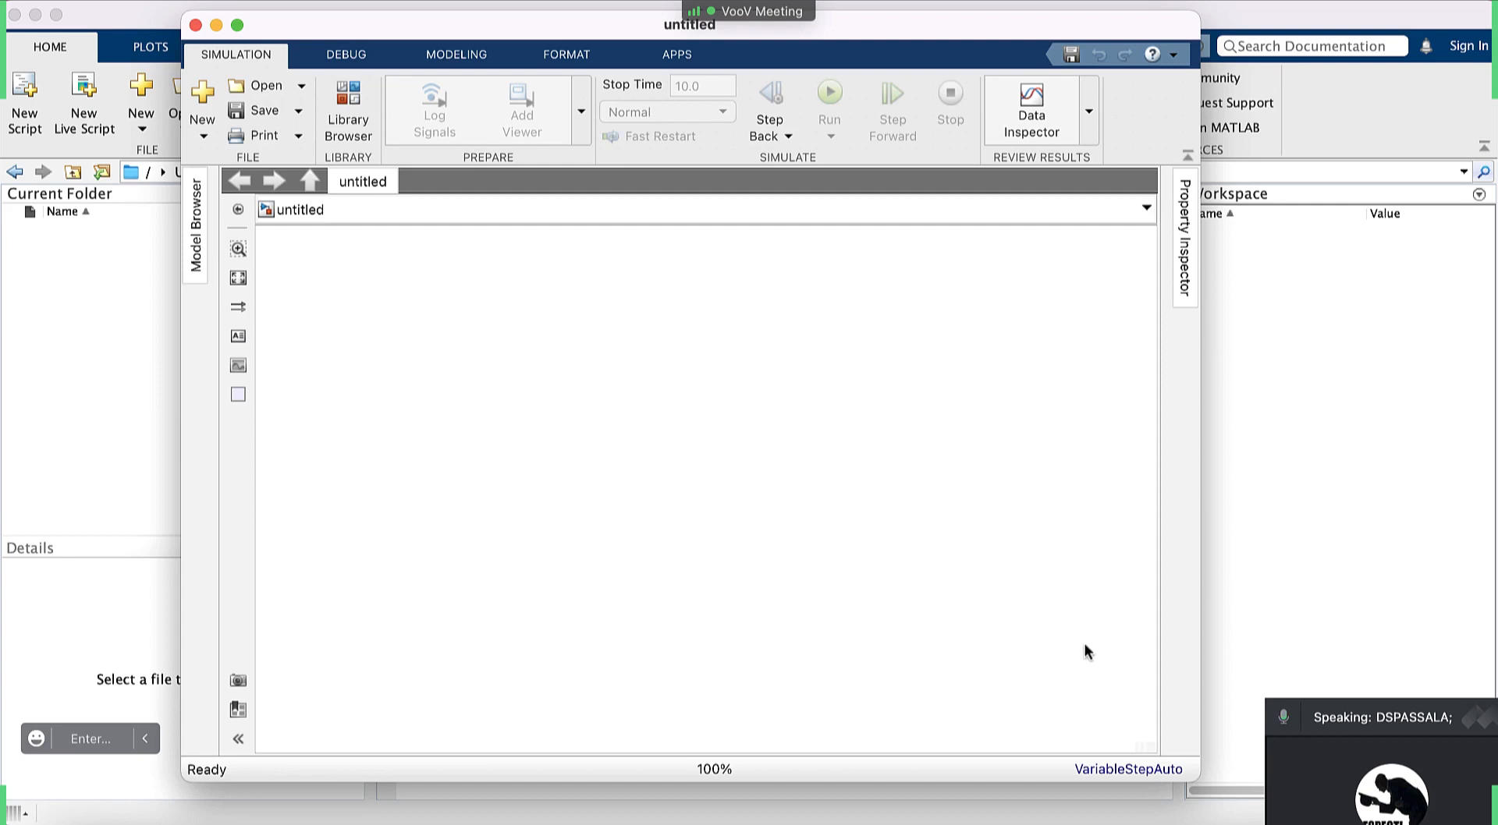
Open the Simulink Library Browser and arrange it beside a narrowed window of the blank model.
{"action": "mouse_move", "coordinate": [1325, 717]}
{"action": "left_click_drag", "start_coordinate": [1372, 719], "coordinate": [1371, 824]}
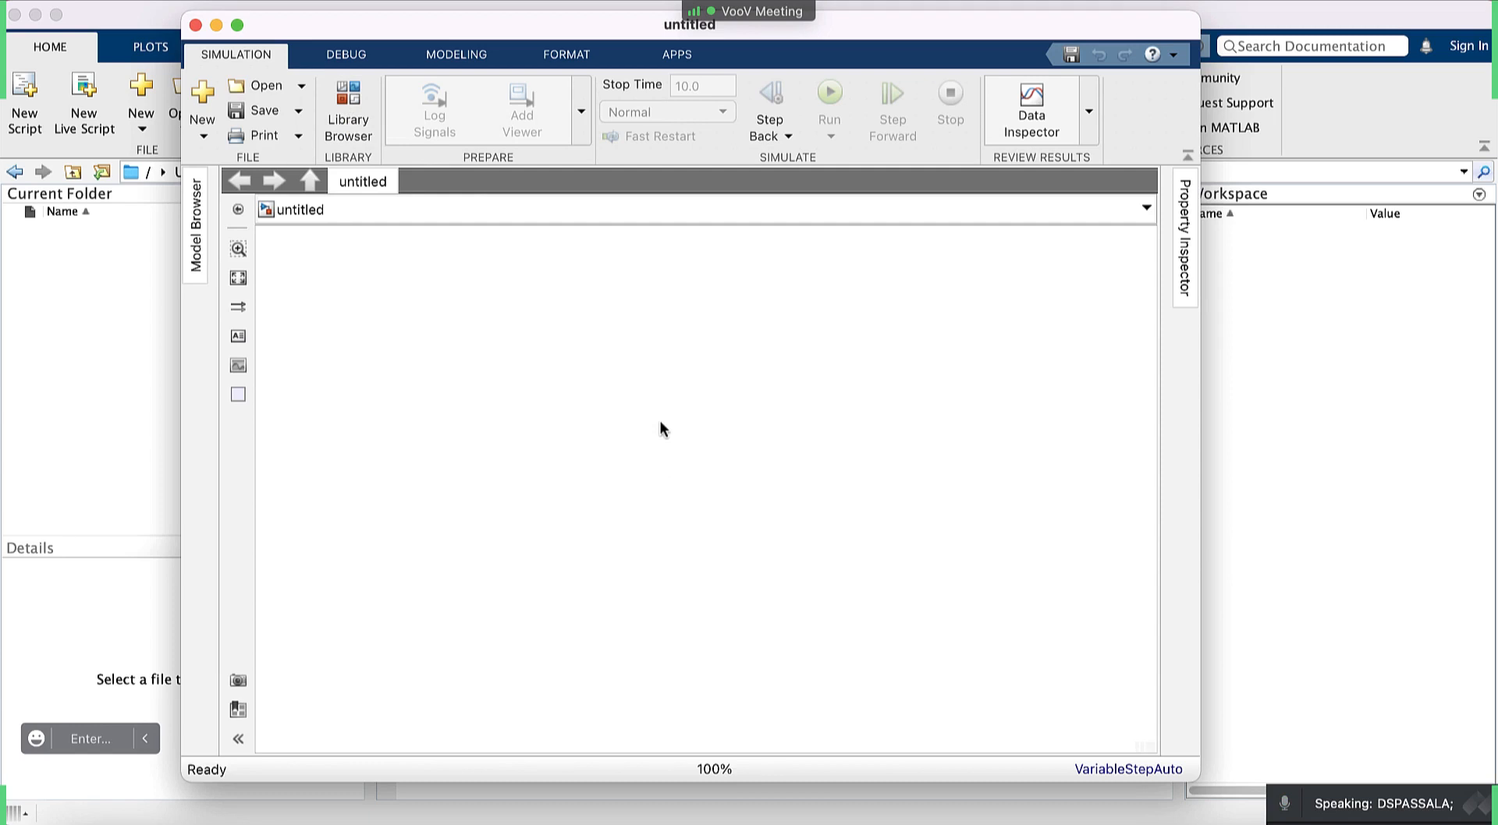
{"action": "left_click", "coordinate": [343, 96]}
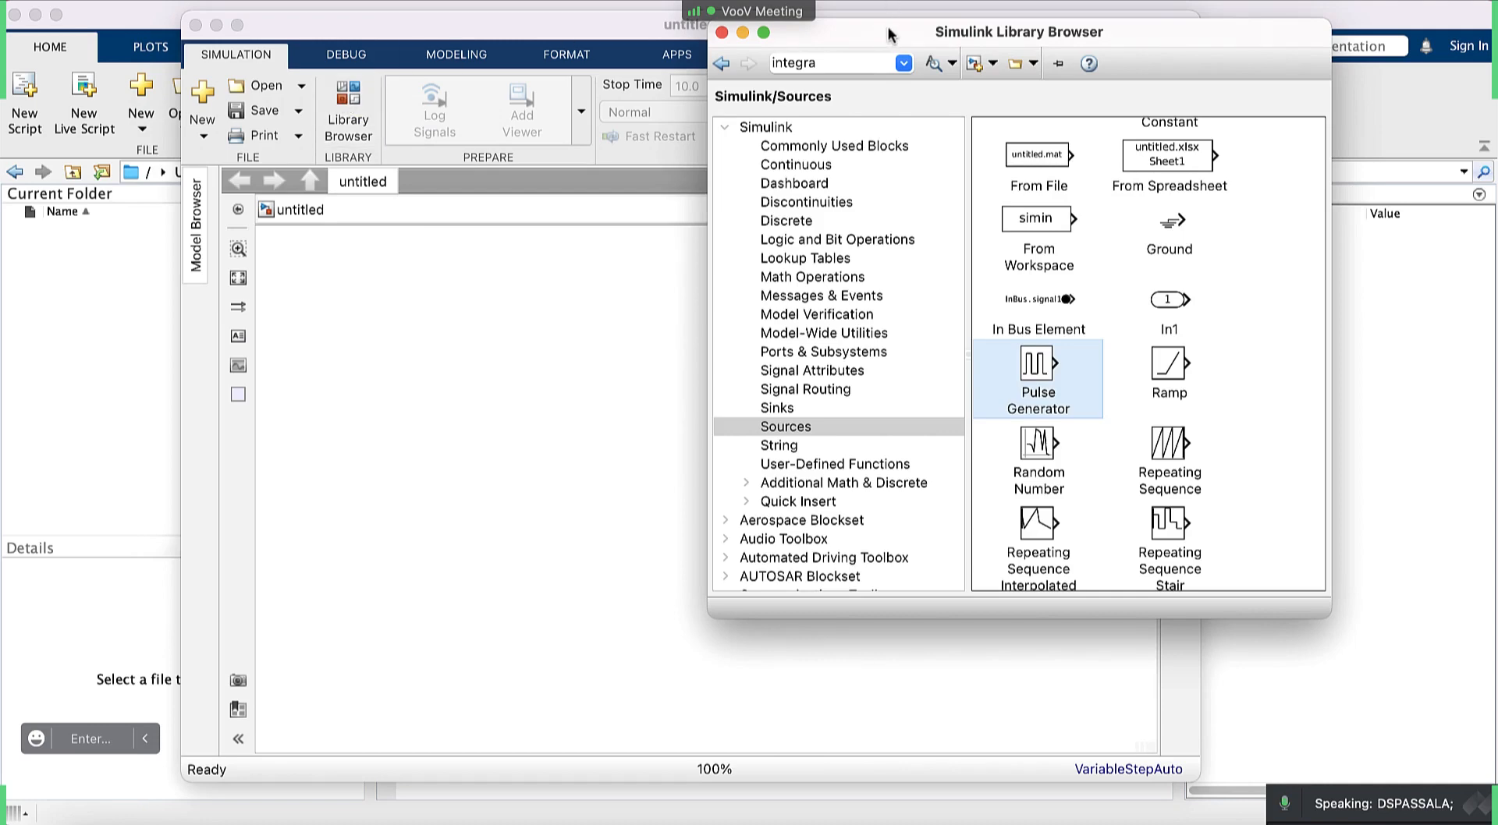
{"action": "left_click_drag", "start_coordinate": [887, 26], "coordinate": [1059, 72]}
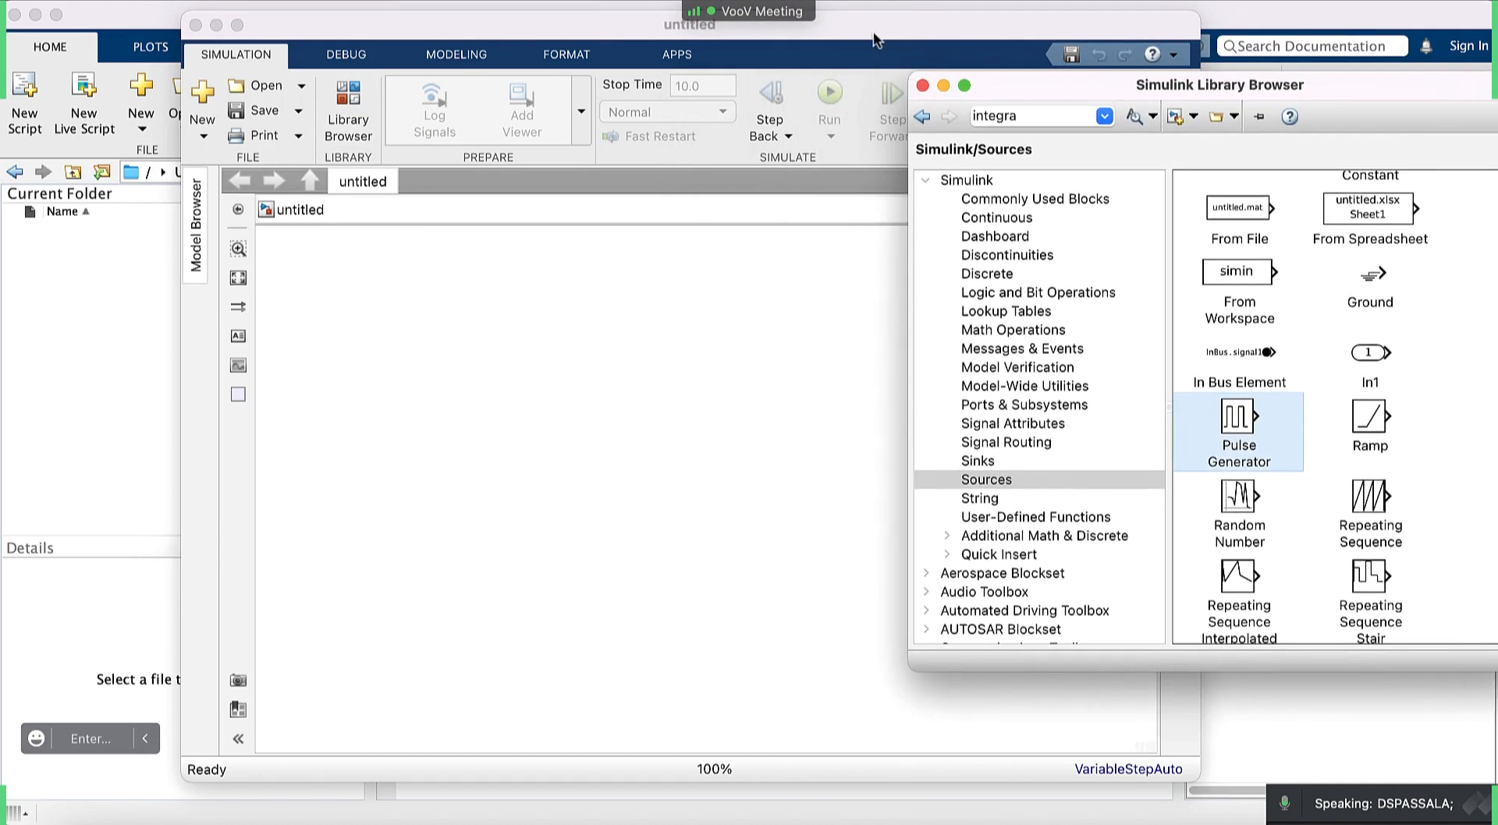
{"action": "left_click", "coordinate": [848, 18]}
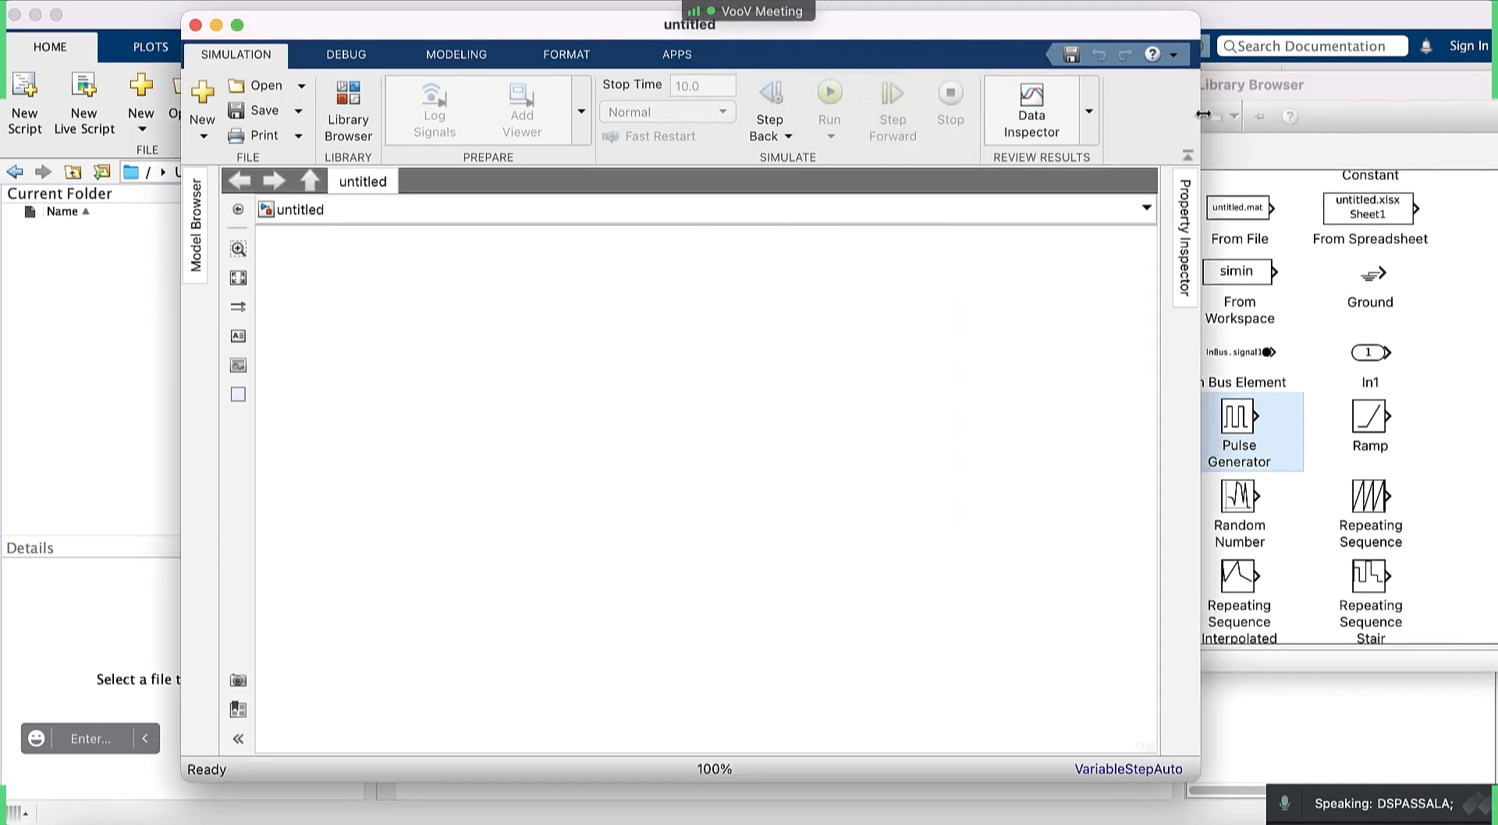
{"action": "left_click_drag", "start_coordinate": [1199, 115], "coordinate": [947, 115]}
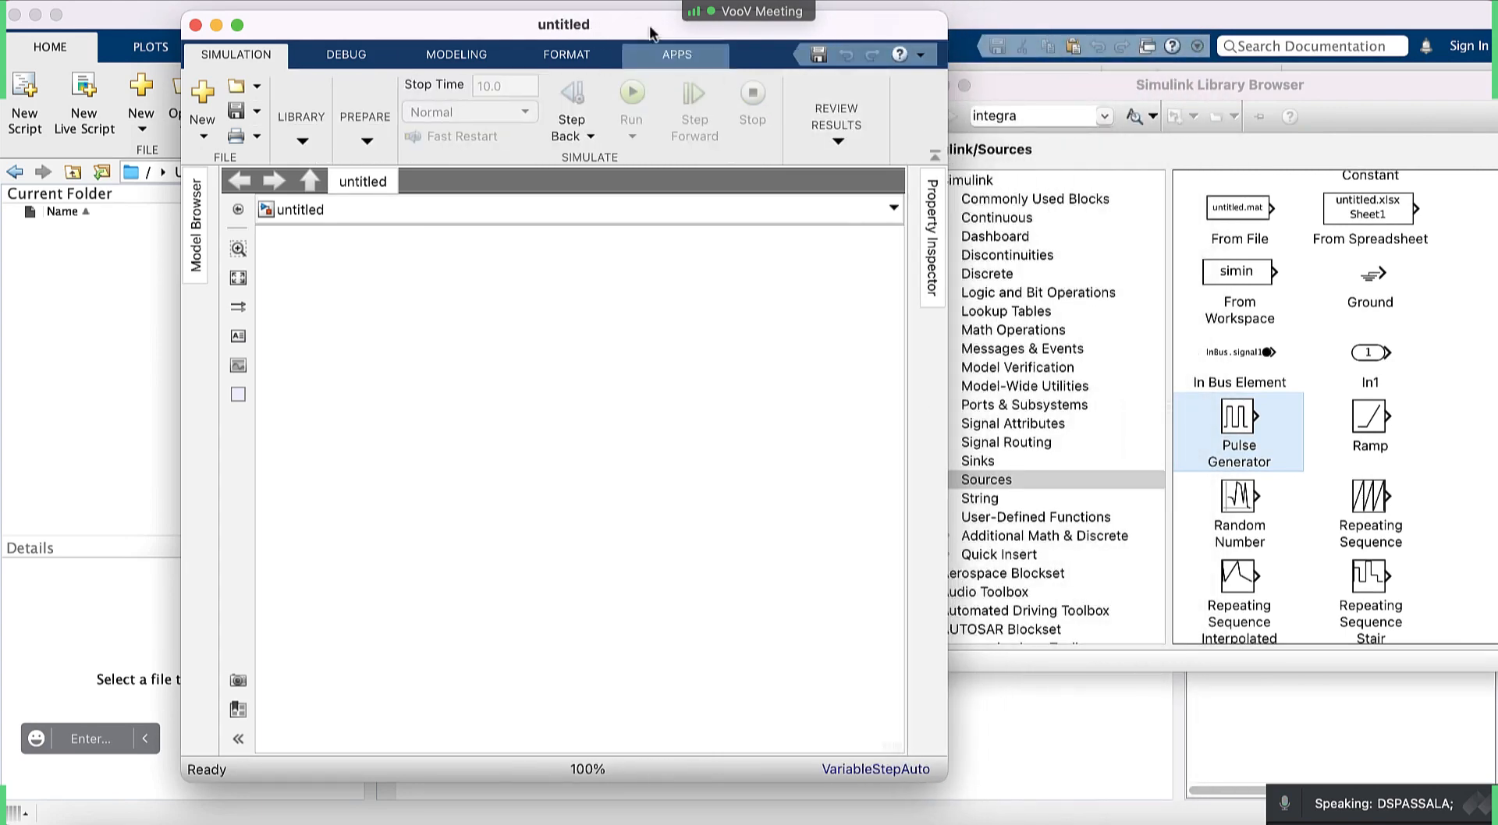
{"action": "left_click_drag", "start_coordinate": [620, 22], "coordinate": [446, 14]}
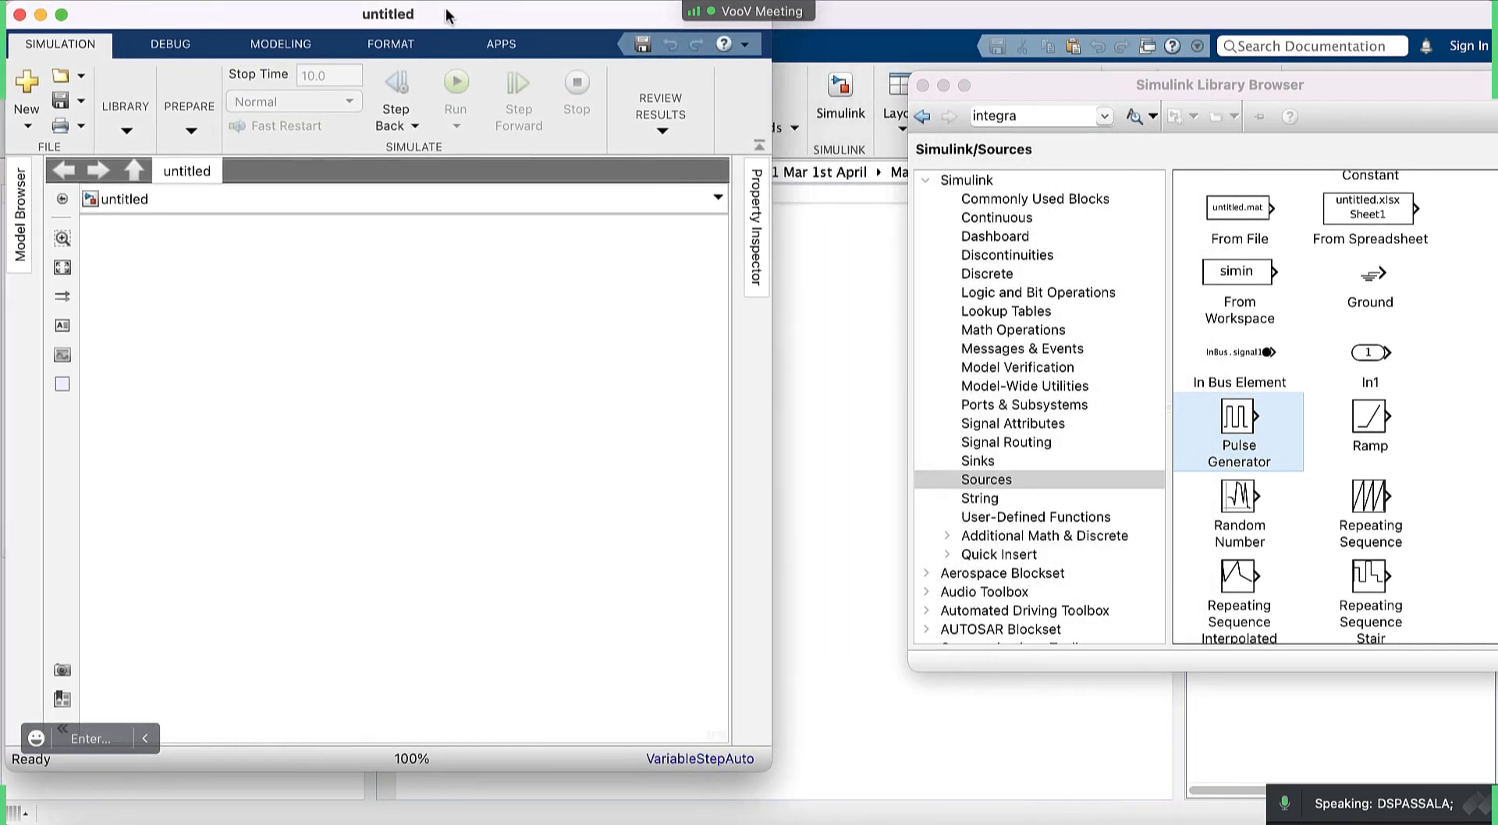
{"action": "left_click_drag", "start_coordinate": [1079, 86], "coordinate": [935, 78]}
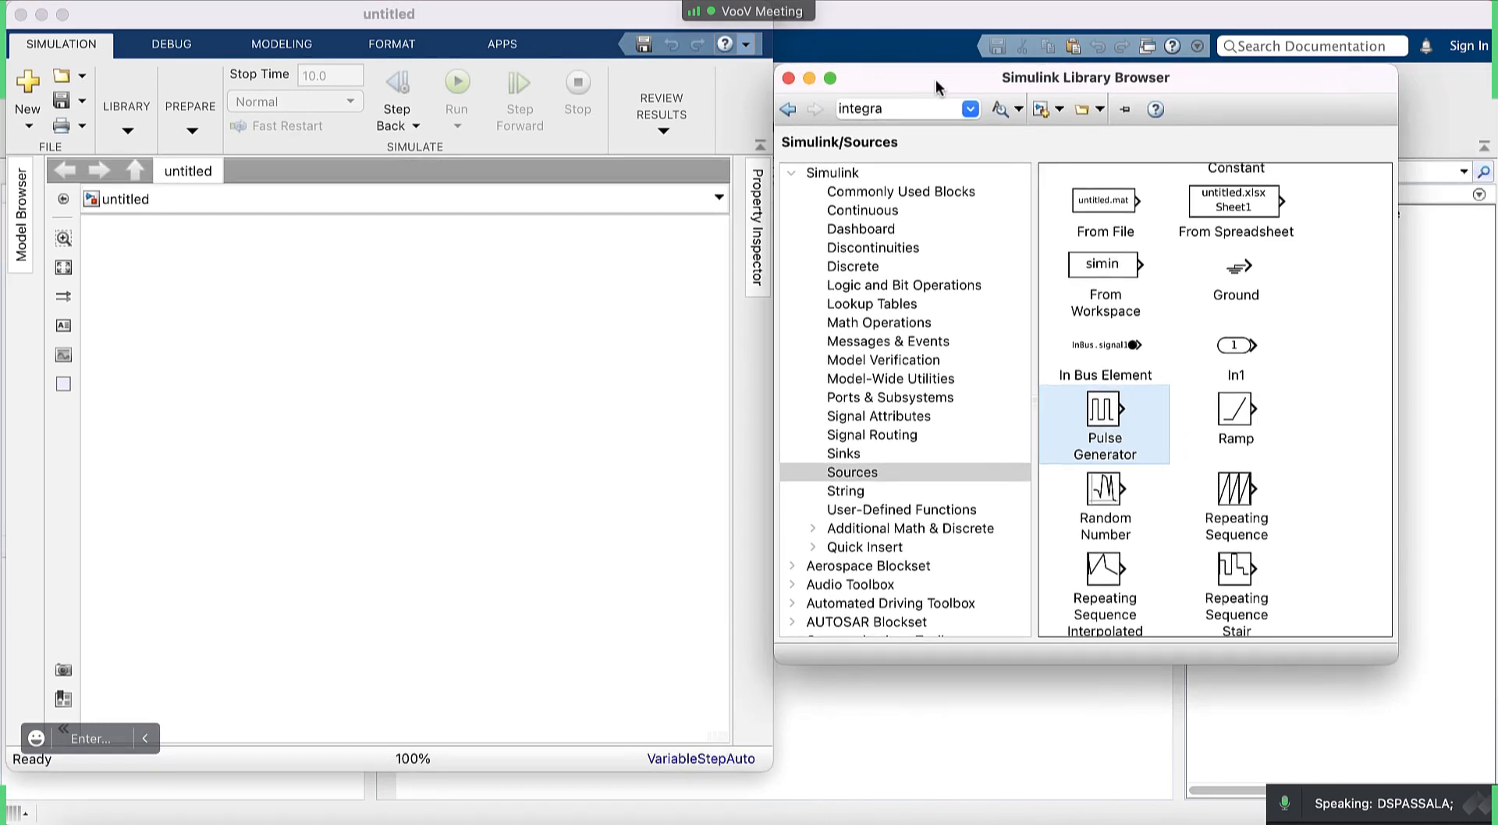
Collapse the Simulink library and look through the list of available toolboxes and blocksets.
{"action": "left_click", "coordinate": [790, 175]}
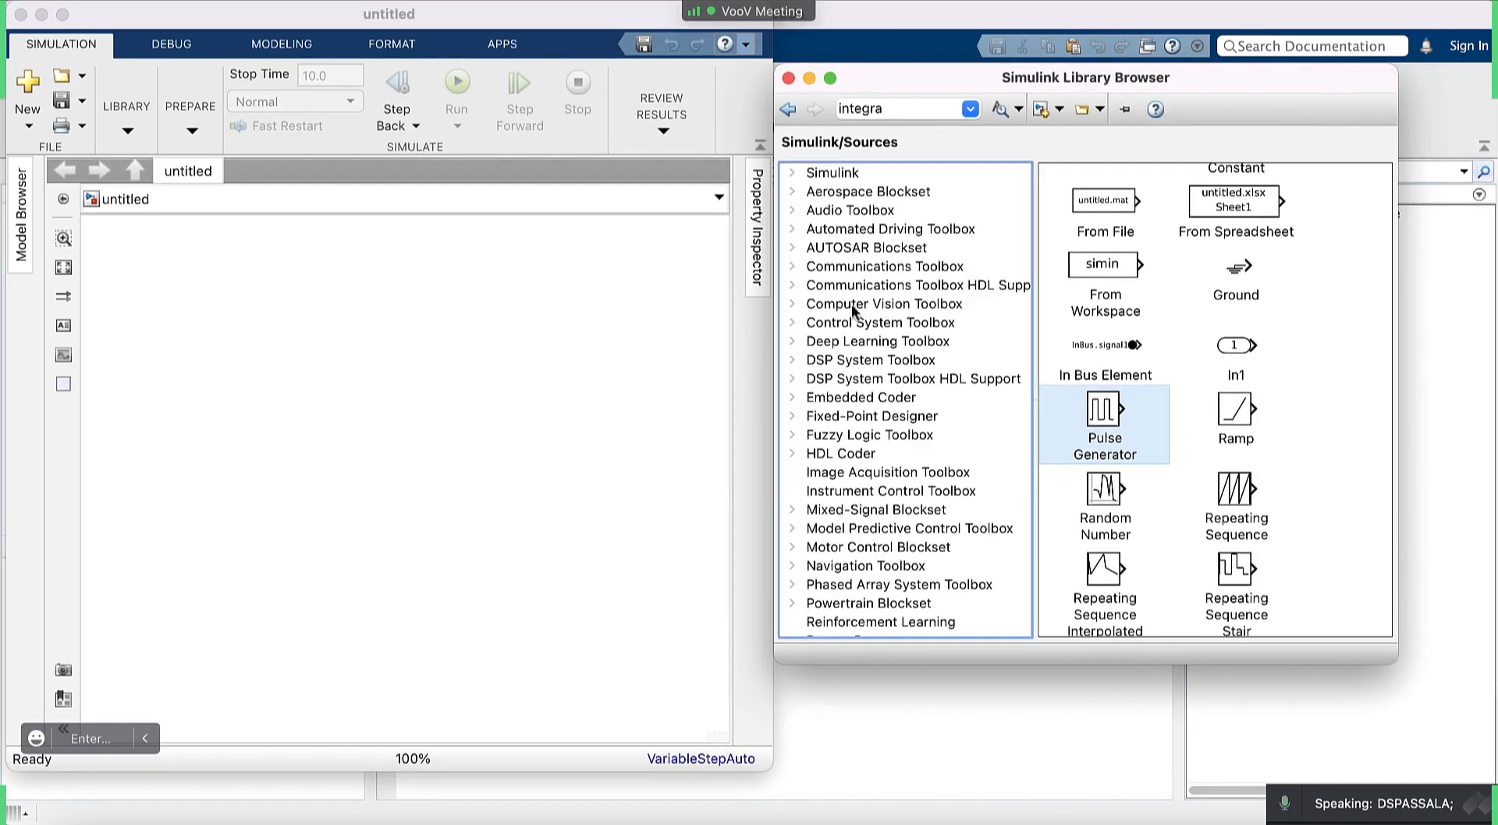
{"action": "scroll", "coordinate": [849, 519], "scroll_direction": "down", "scroll_amount": 10}
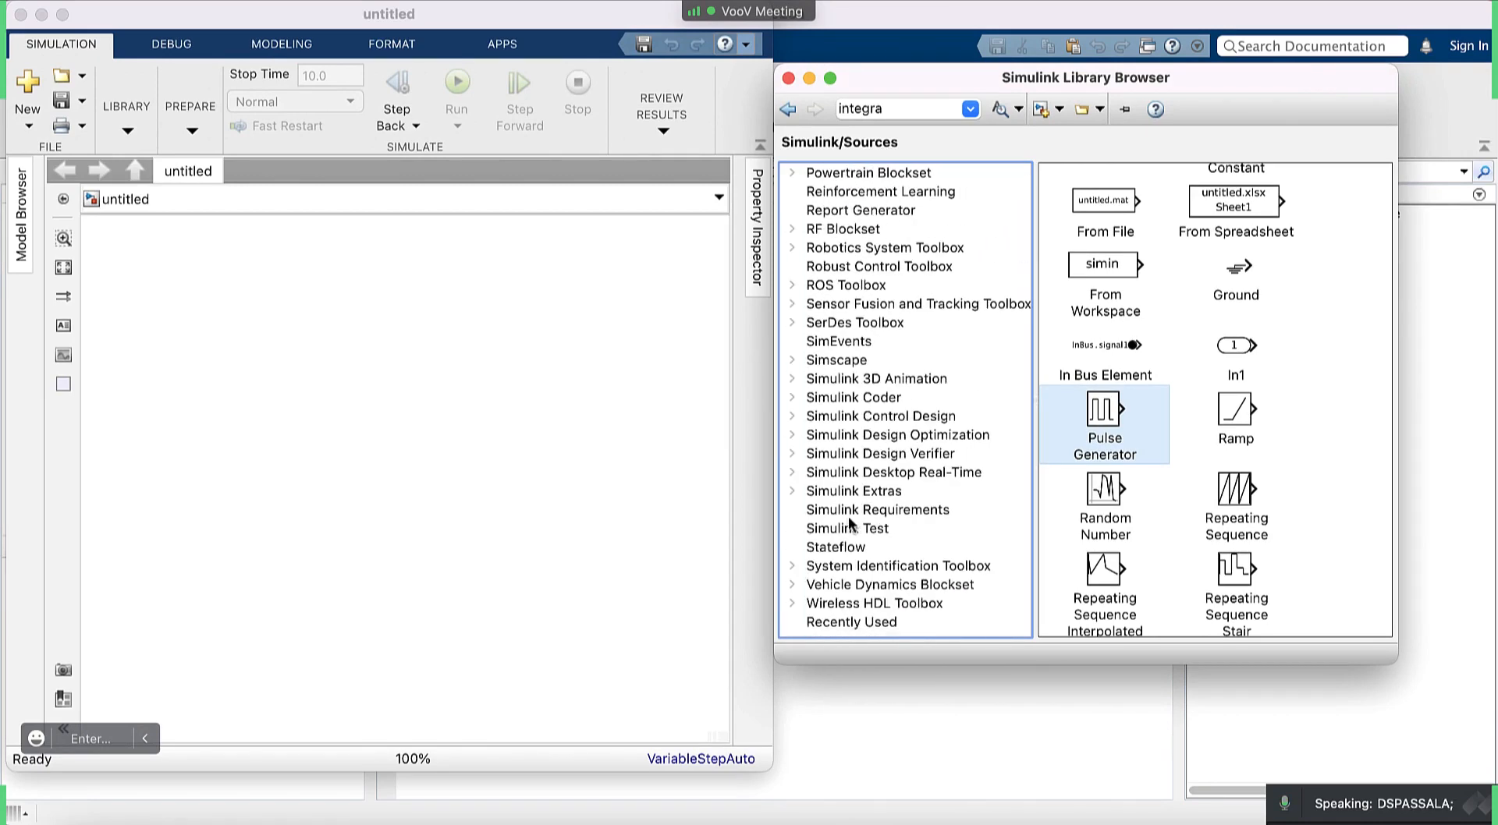
{"action": "scroll", "coordinate": [849, 523], "scroll_direction": "up", "scroll_amount": 10}
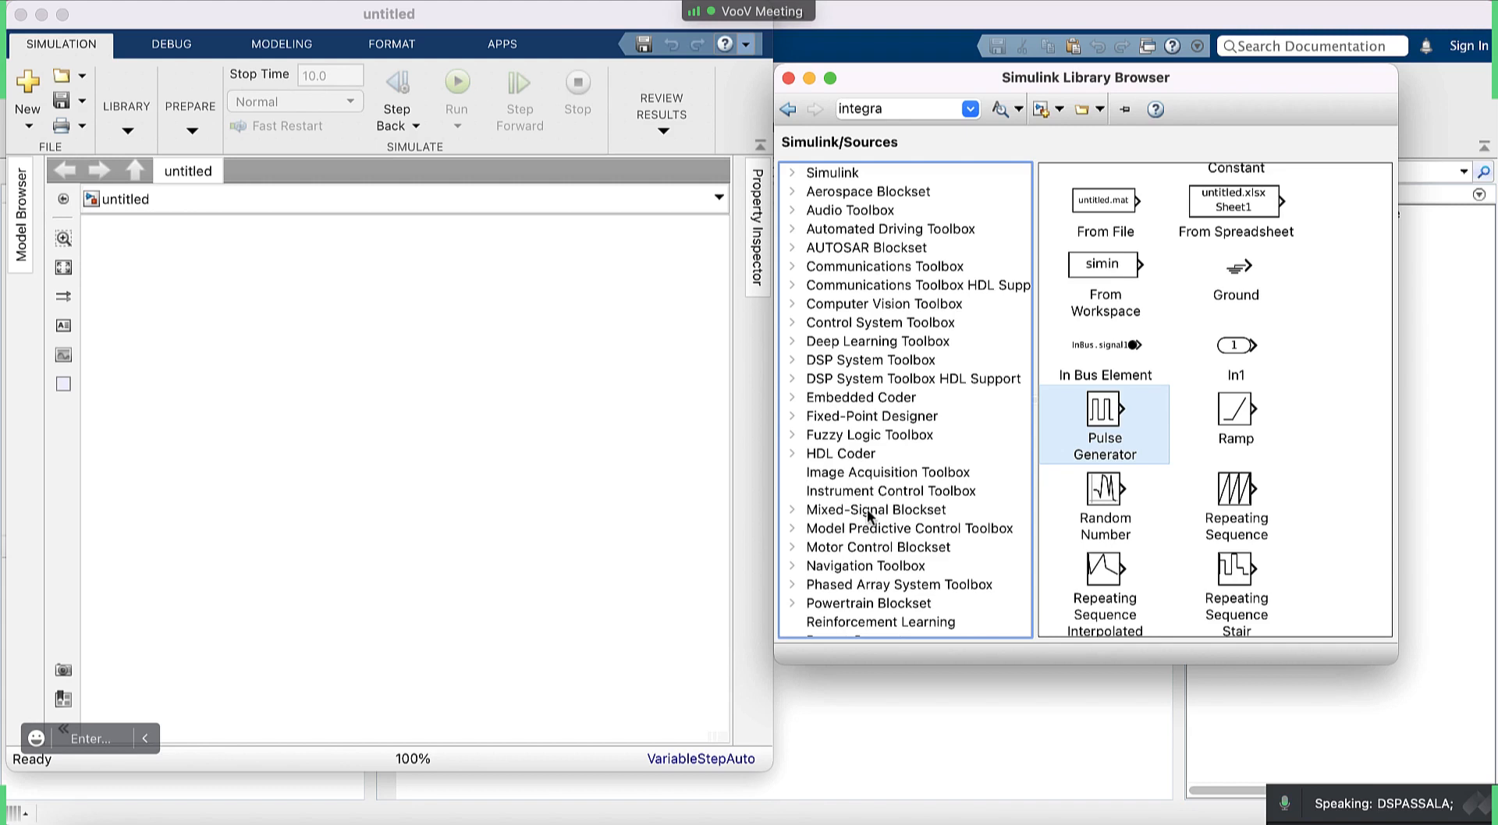
{"action": "scroll", "coordinate": [867, 509], "scroll_direction": "down", "scroll_amount": 5}
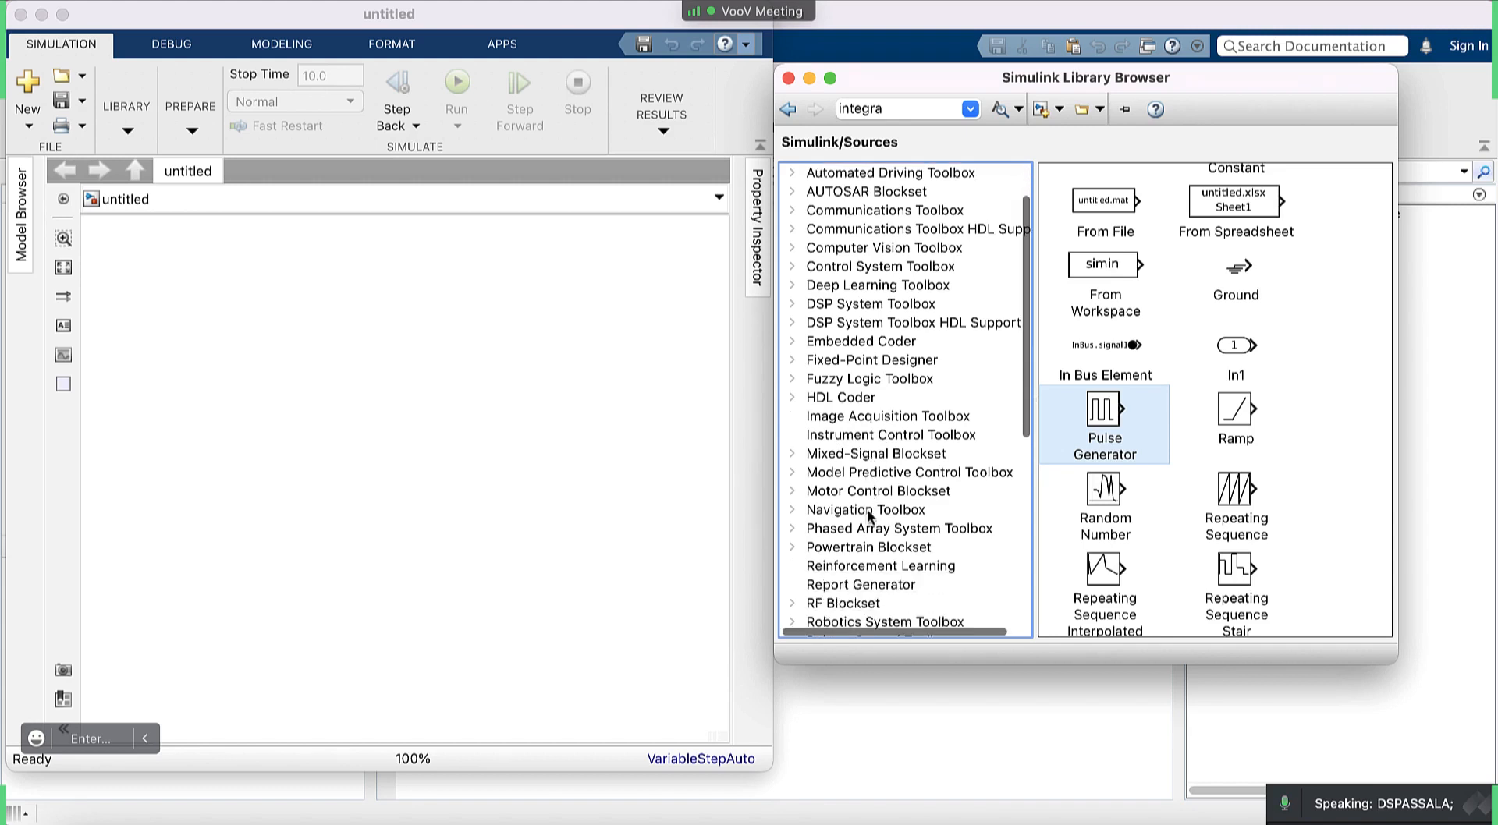
Examine the complete library tree from Simulink down to Recently Used to review which toolboxes and blocksets are installed.
{"action": "scroll", "coordinate": [867, 508], "scroll_direction": "down", "scroll_amount": 10}
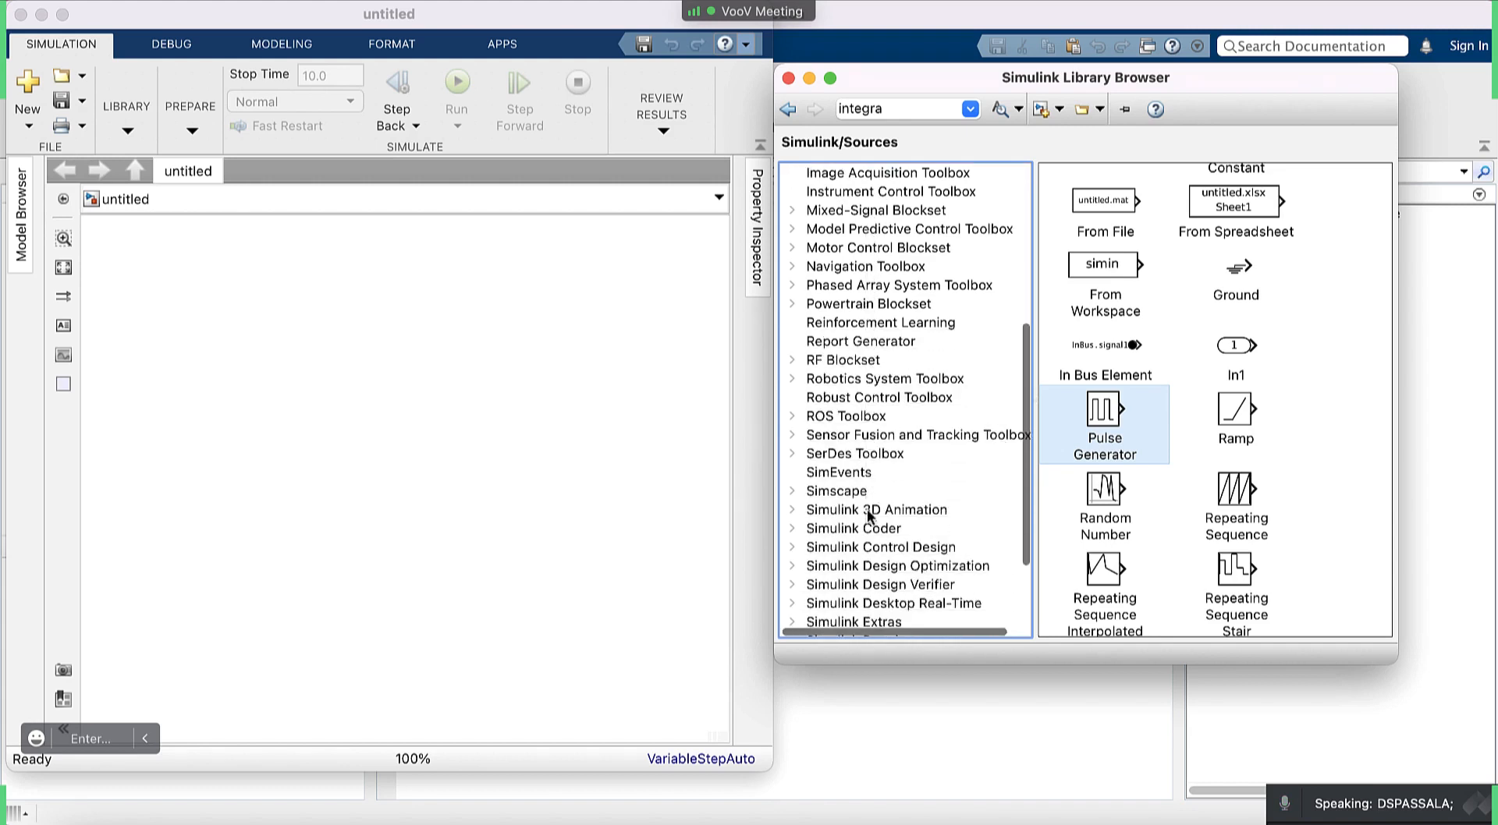
{"action": "scroll", "coordinate": [868, 509], "scroll_direction": "down", "scroll_amount": 3}
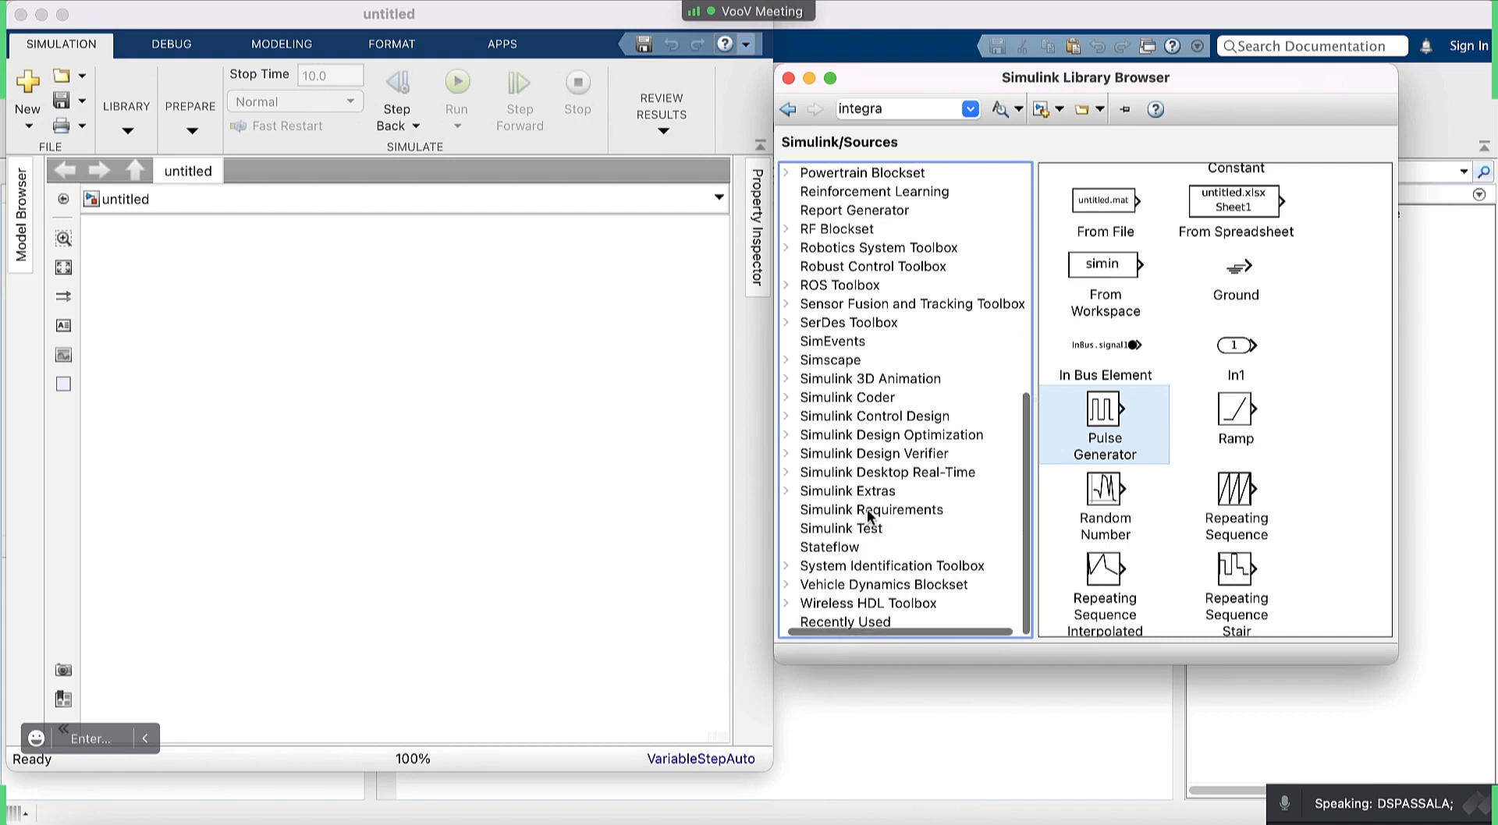
{"action": "scroll", "coordinate": [867, 508], "scroll_direction": "up", "scroll_amount": 7}
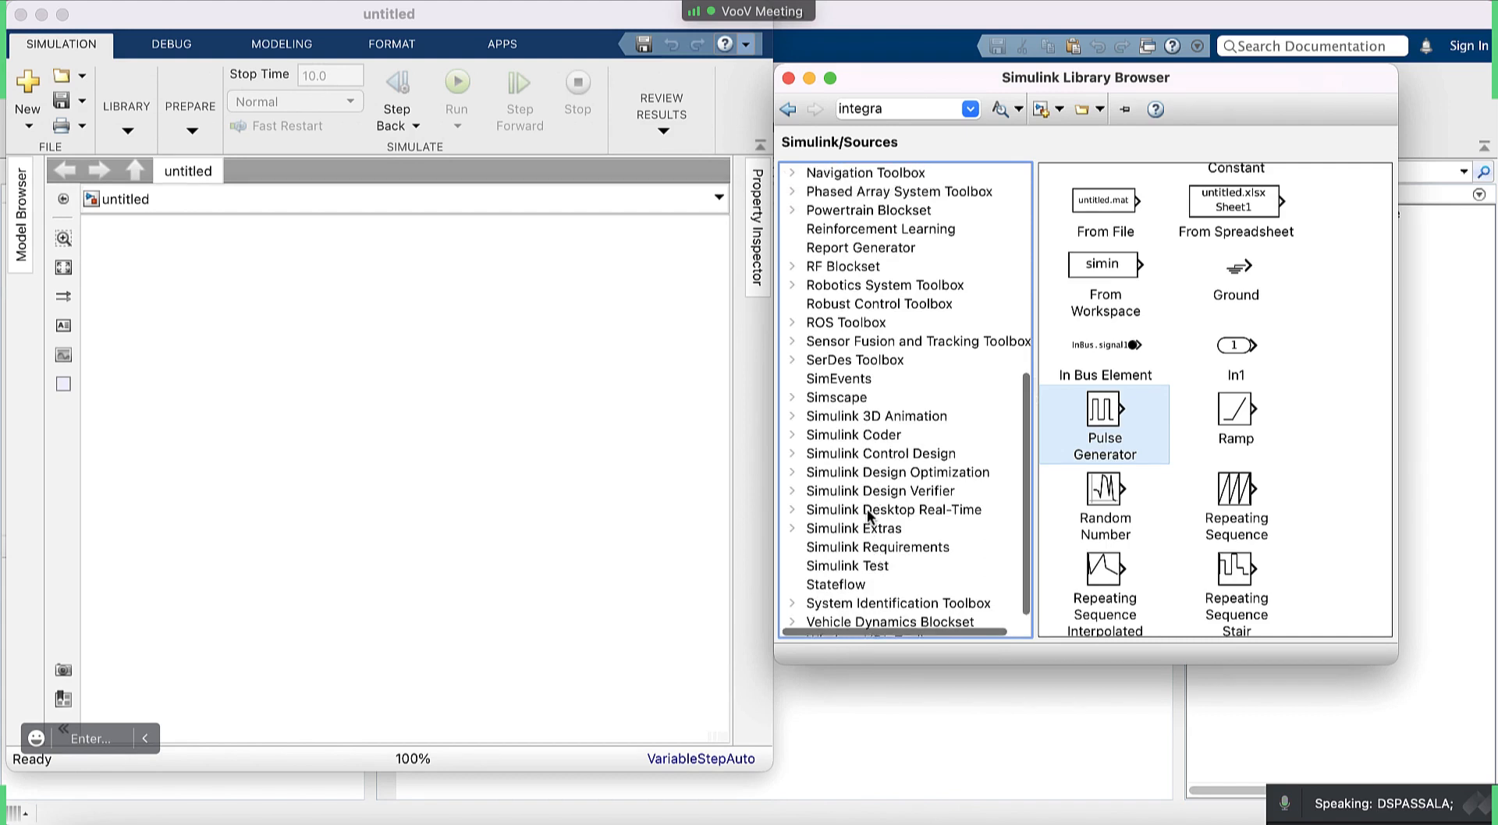
{"action": "scroll", "coordinate": [868, 513], "scroll_direction": "up", "scroll_amount": 10}
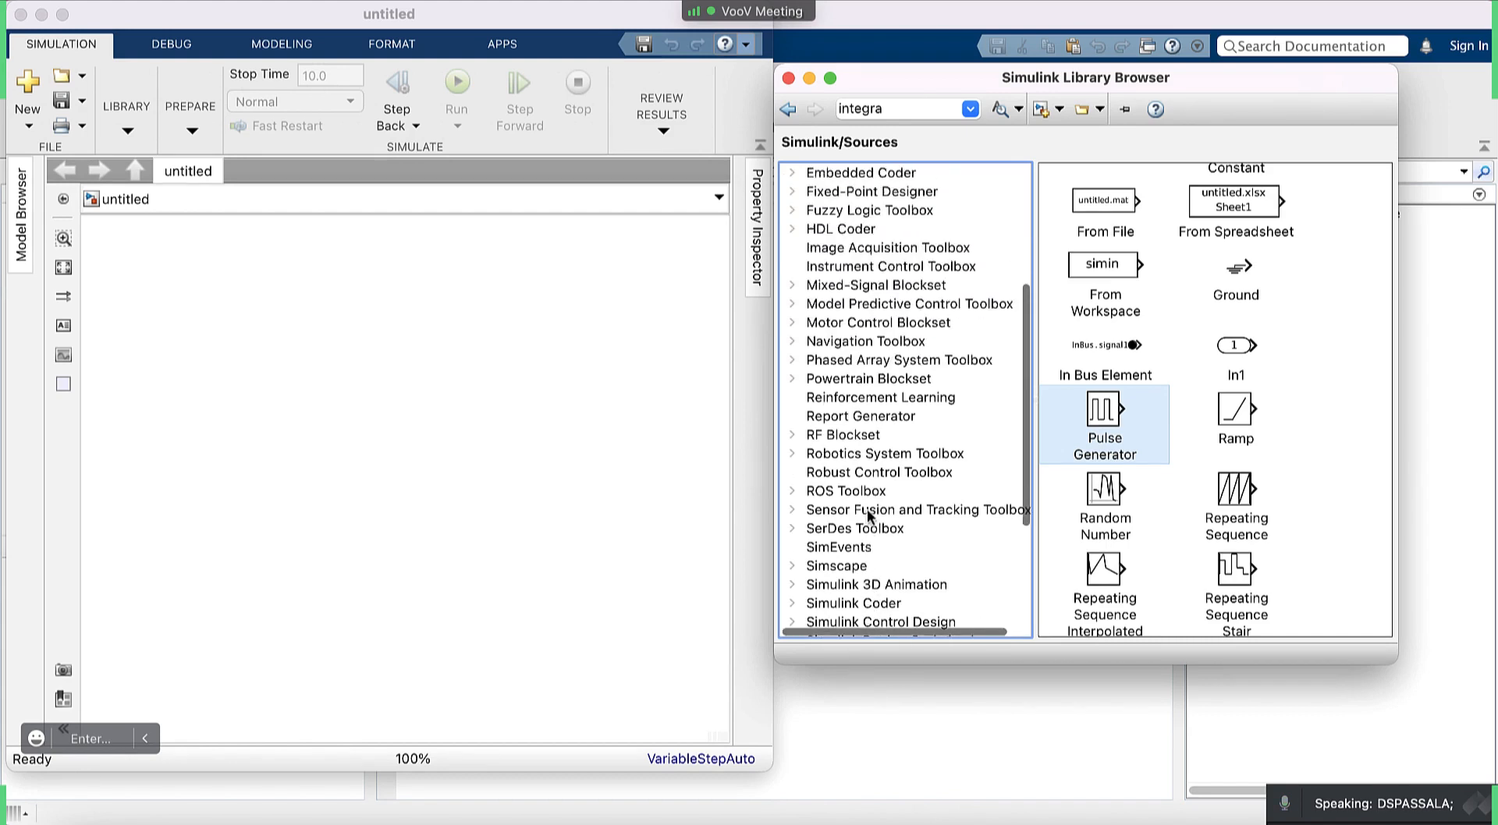
{"action": "scroll", "coordinate": [867, 513], "scroll_direction": "up", "scroll_amount": 2}
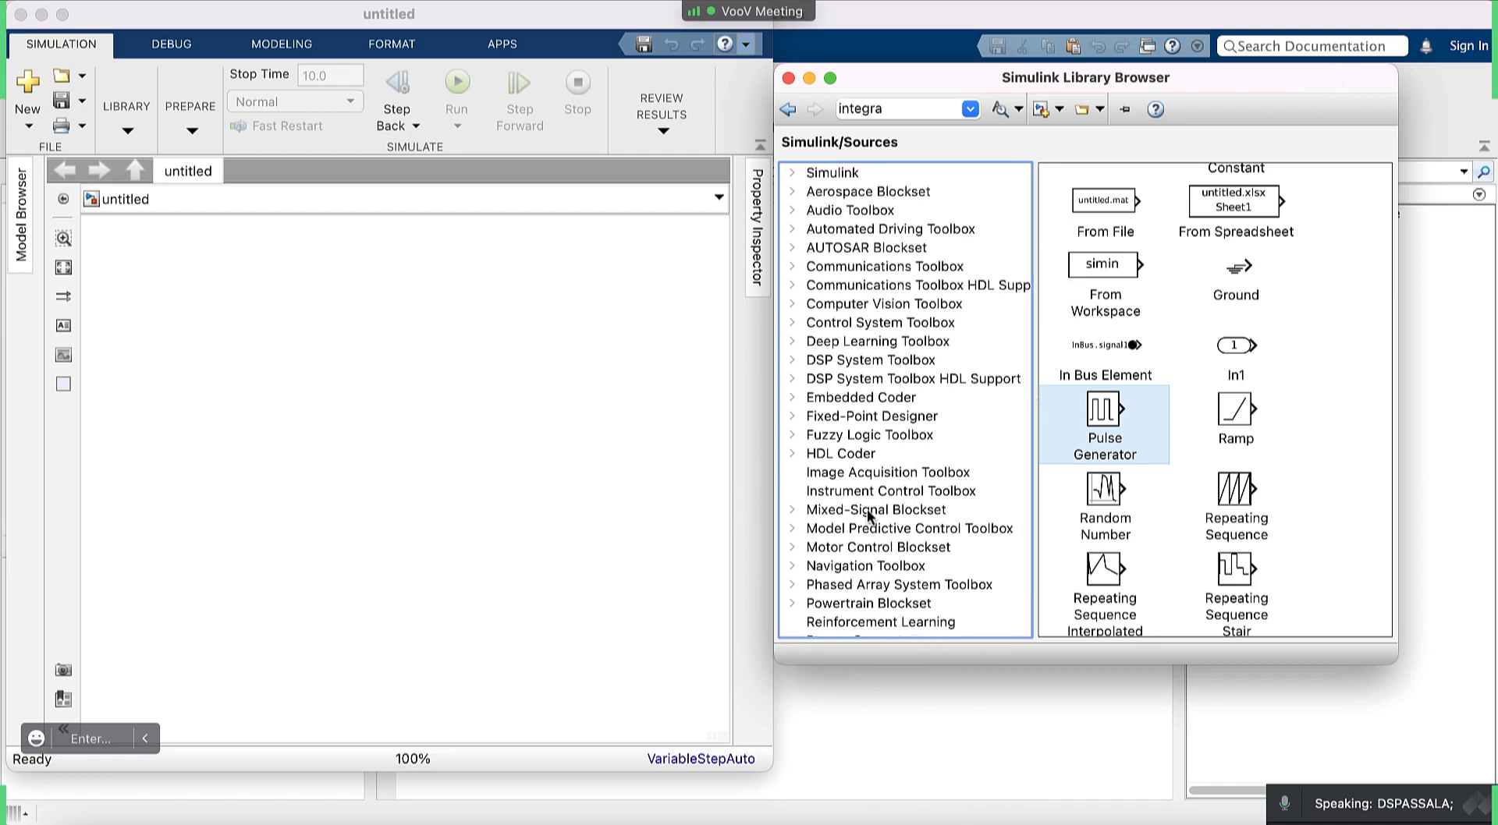
{"action": "scroll", "coordinate": [867, 509], "scroll_direction": "down", "scroll_amount": 15}
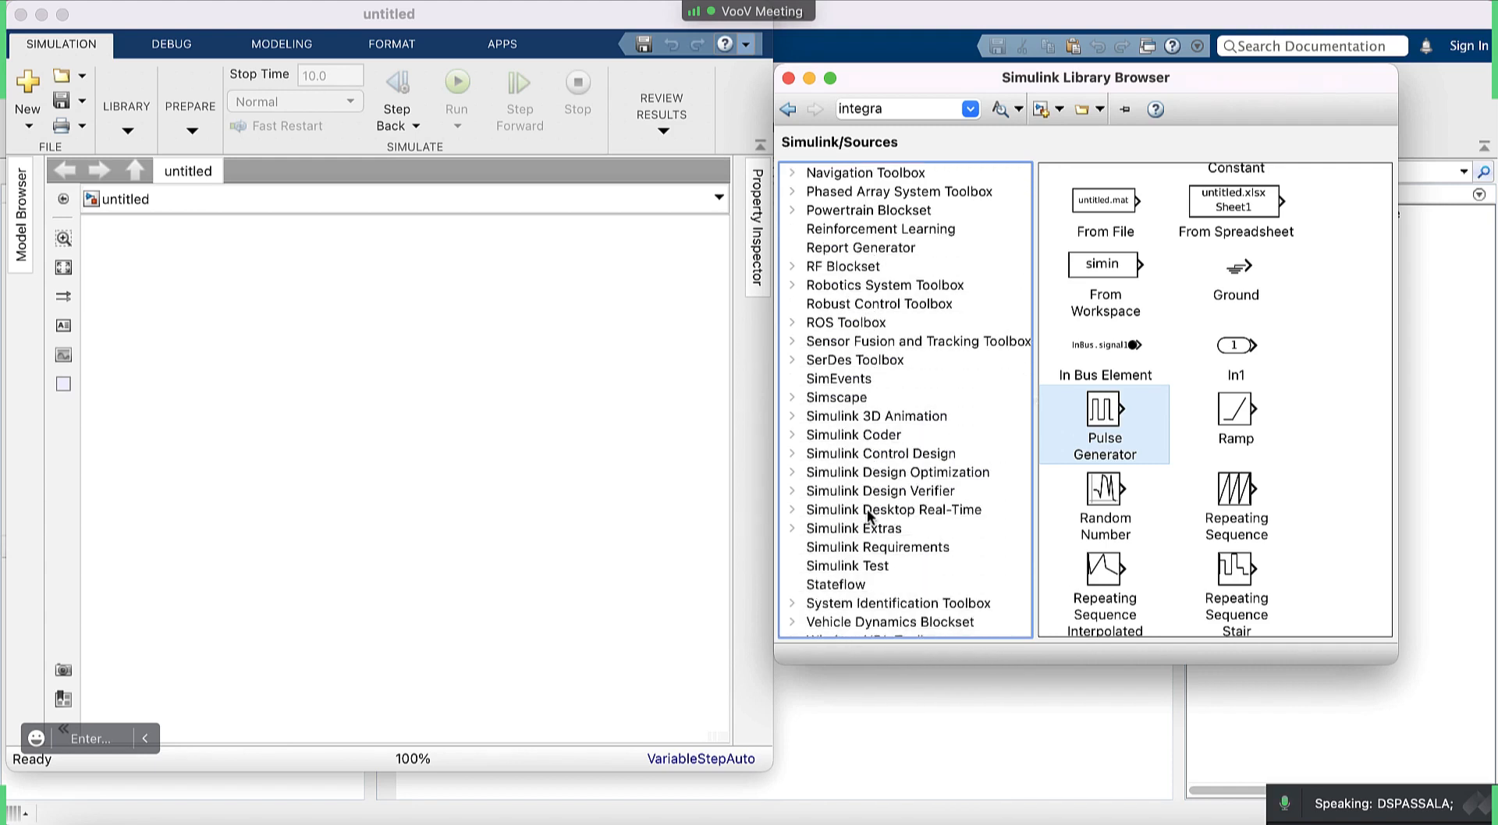
{"action": "scroll", "coordinate": [868, 509], "scroll_direction": "down", "scroll_amount": 1}
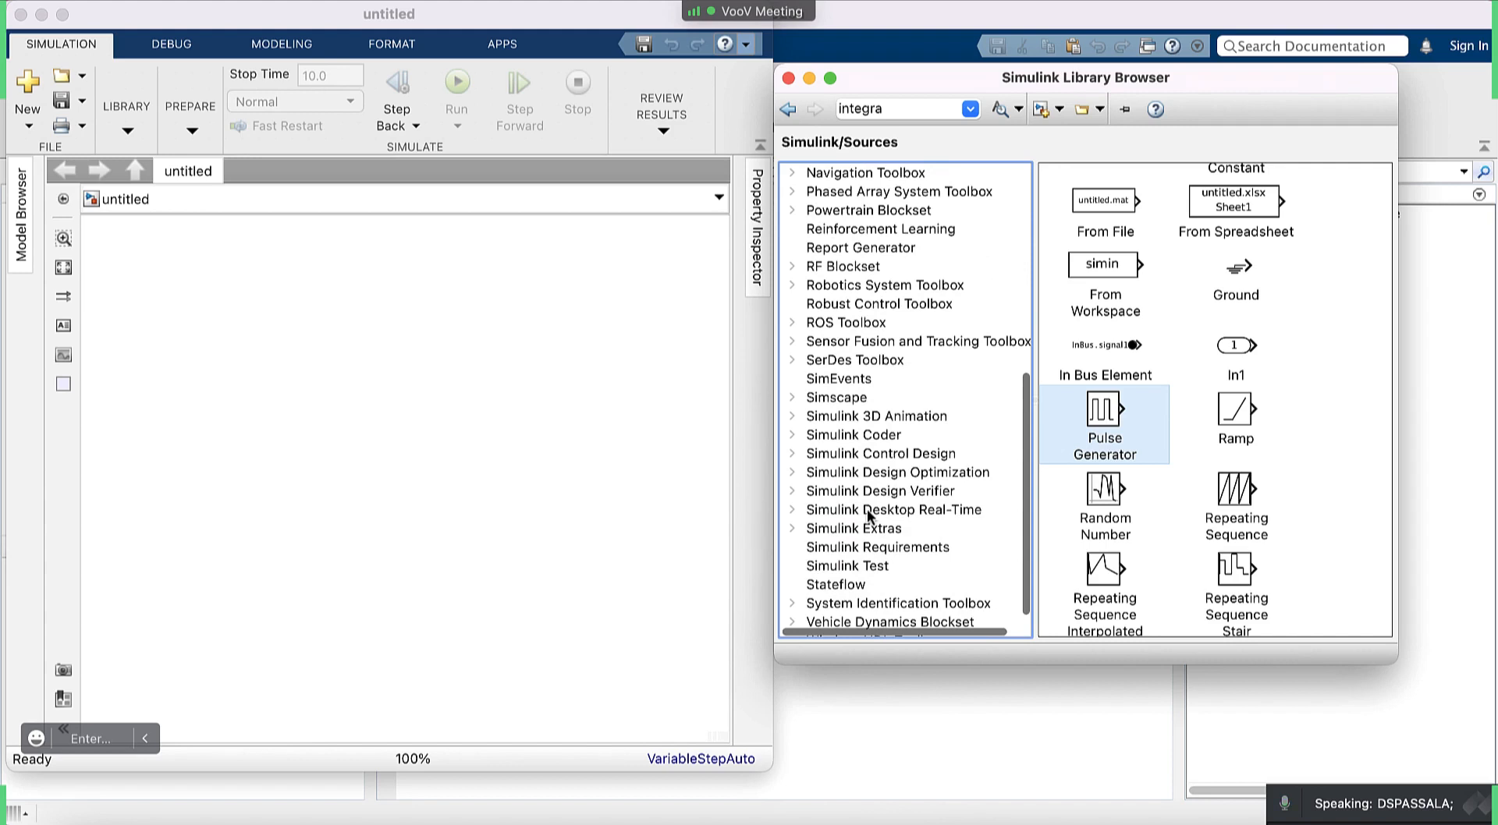
{"action": "scroll", "coordinate": [867, 511], "scroll_direction": "up", "scroll_amount": 10}
{"action": "scroll", "coordinate": [867, 517], "scroll_direction": "up", "scroll_amount": 6}
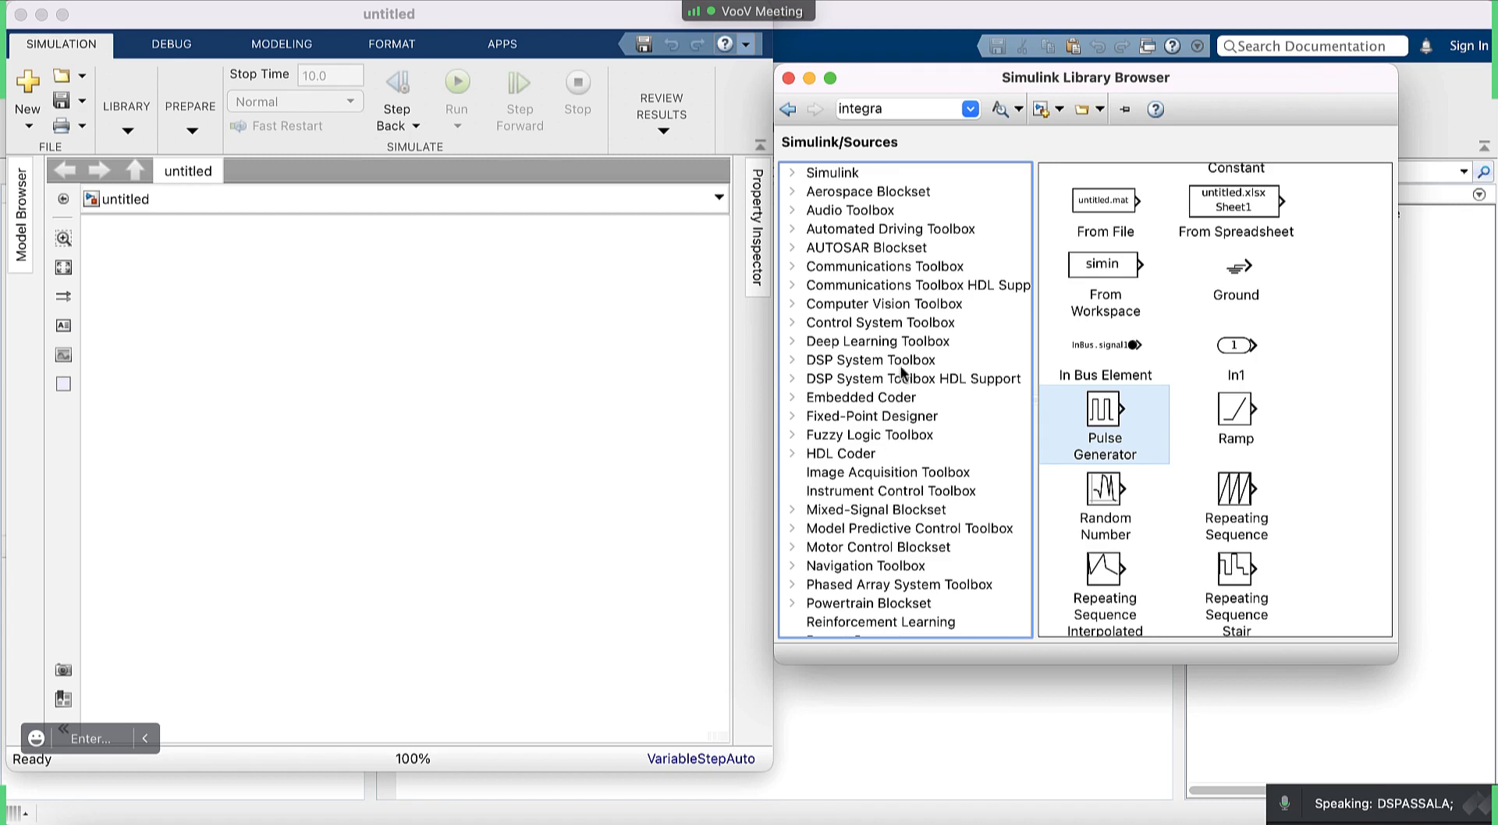
{"action": "scroll", "coordinate": [880, 539], "scroll_direction": "down", "scroll_amount": 15}
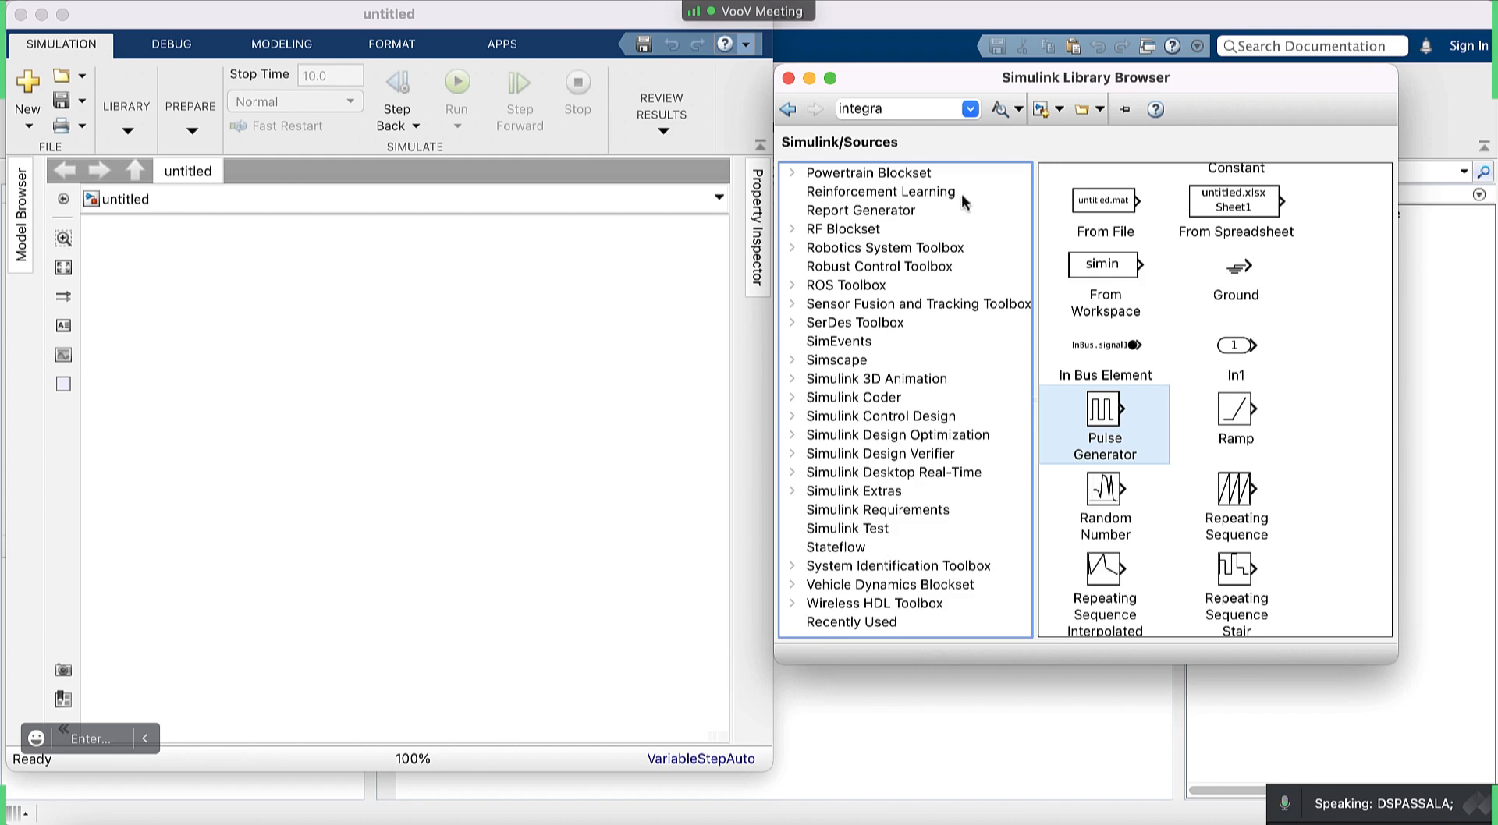
Clear the term "integra" from the library search field.
{"action": "left_click", "coordinate": [907, 109]}
{"action": "key", "text": "BackSpace"}
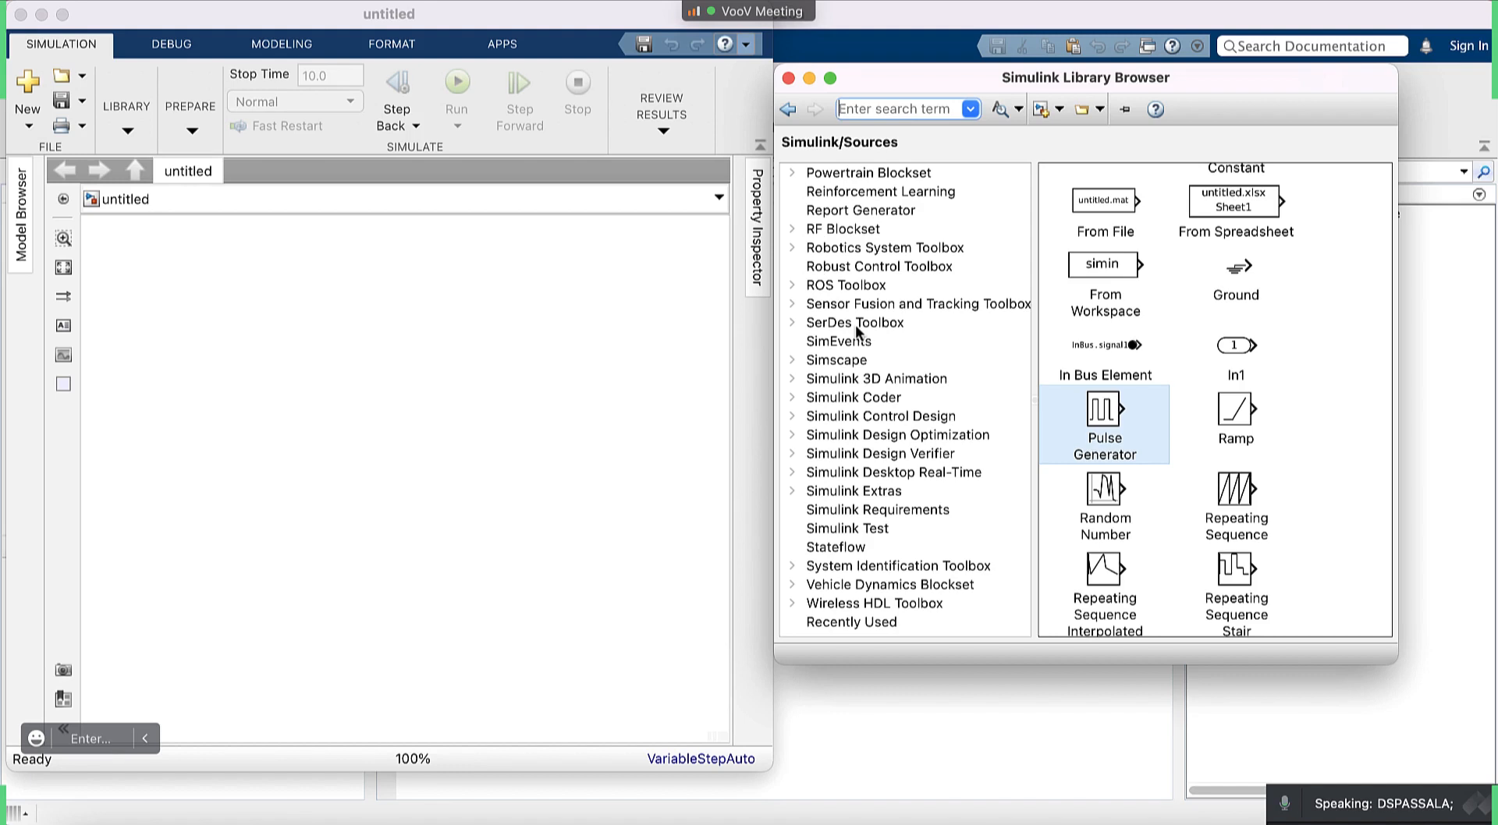
{"action": "scroll", "coordinate": [855, 325], "scroll_direction": "up", "scroll_amount": 5}
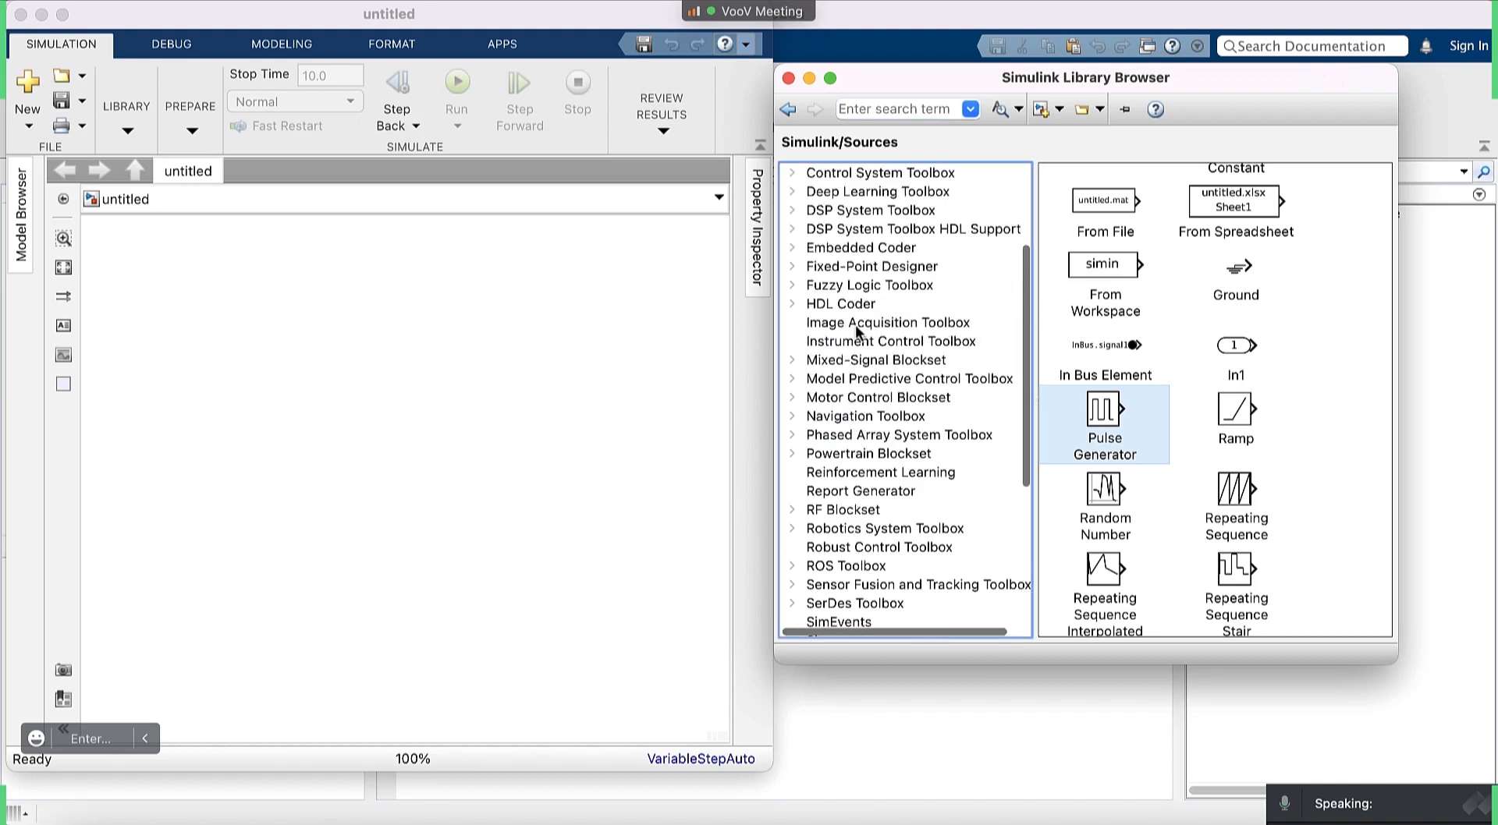
{"action": "scroll", "coordinate": [856, 331], "scroll_direction": "up", "scroll_amount": 3}
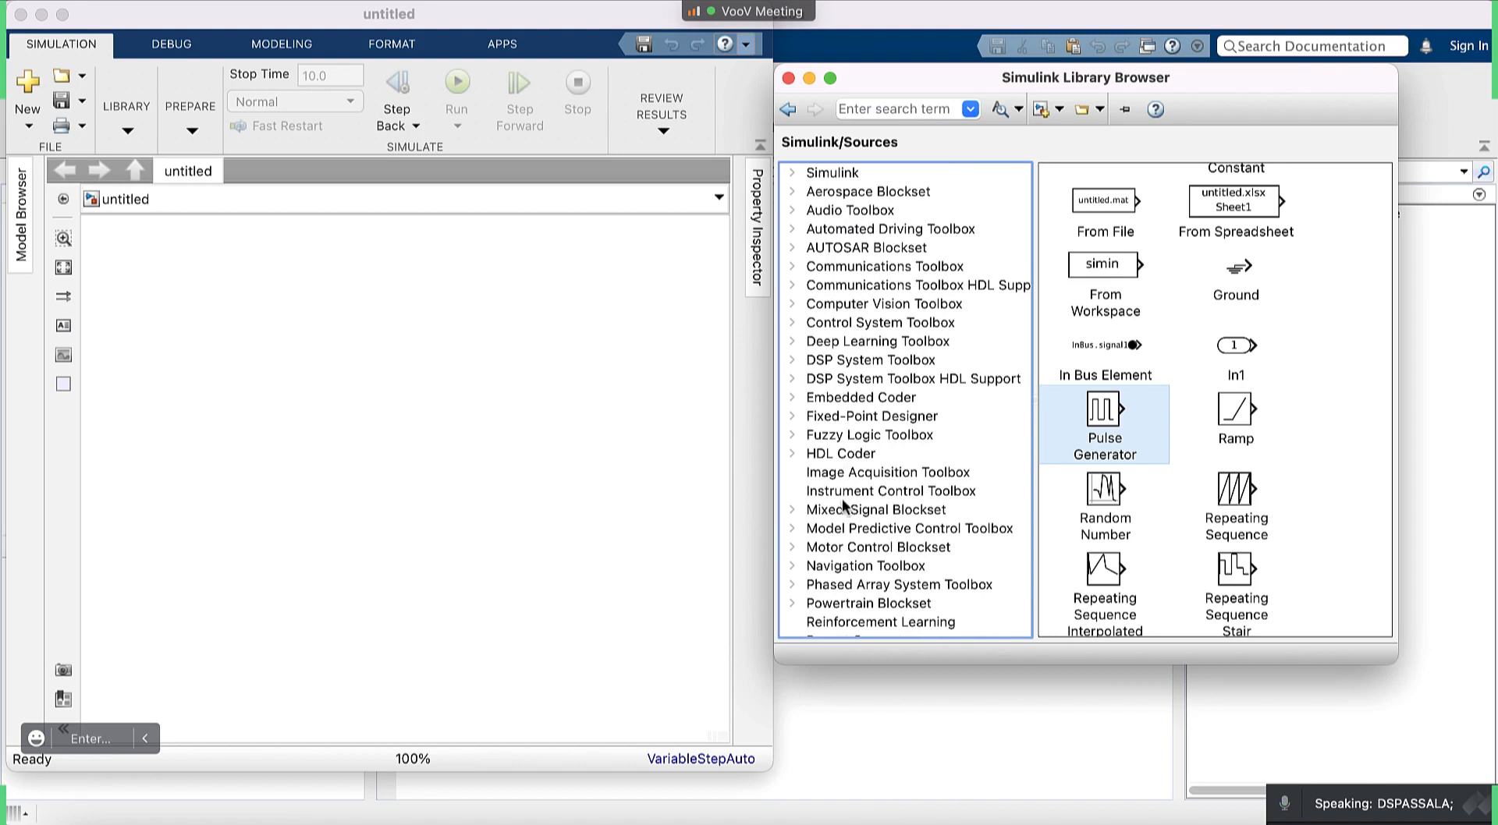
Expand HDL Coder, view the blocks of its sublibraries from Discontinuities through Math Operations, and collapse it again.
{"action": "scroll", "coordinate": [842, 505], "scroll_direction": "down", "scroll_amount": 3}
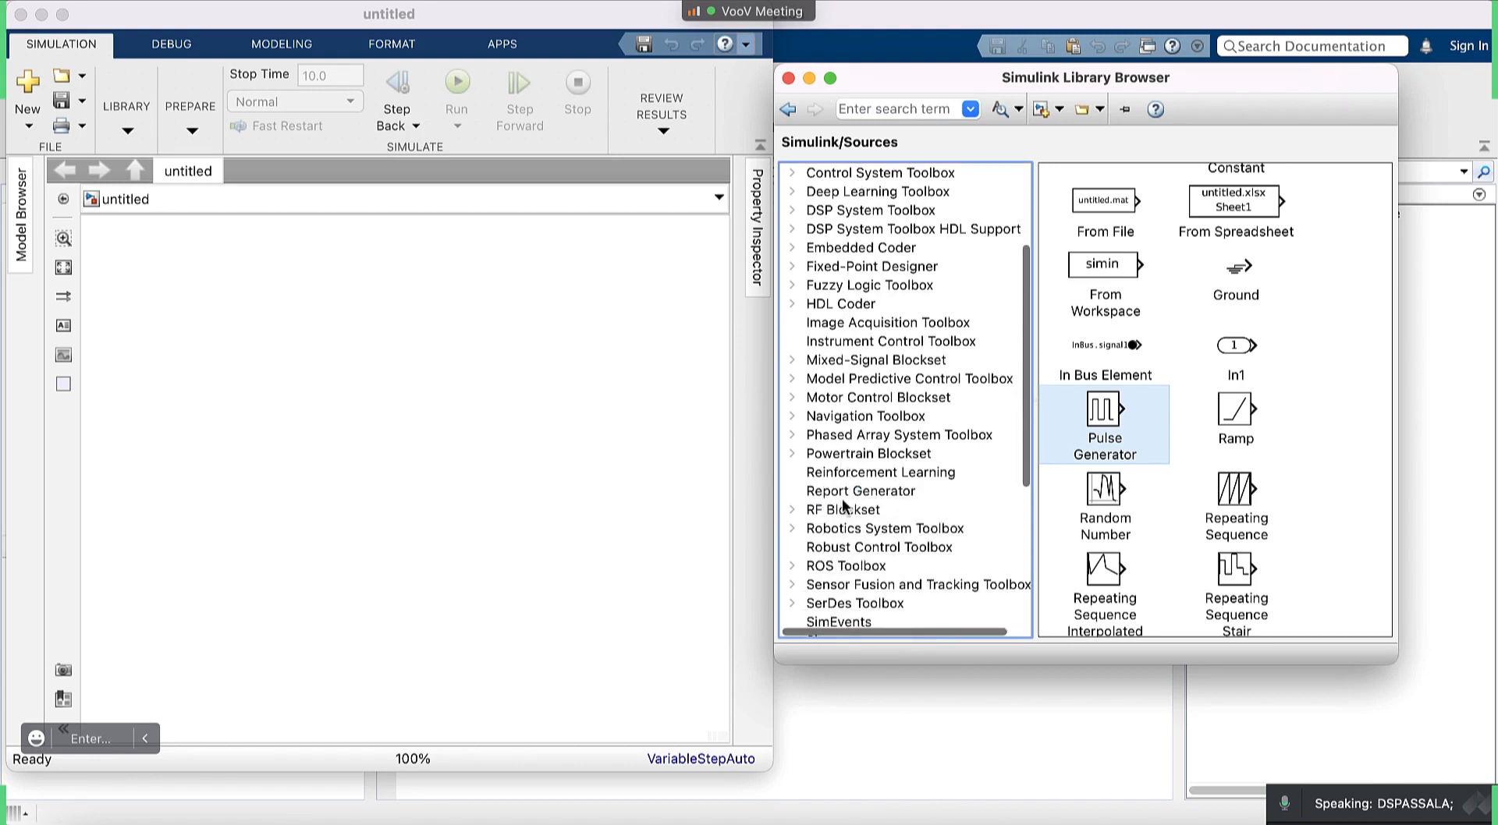
{"action": "left_click", "coordinate": [791, 305]}
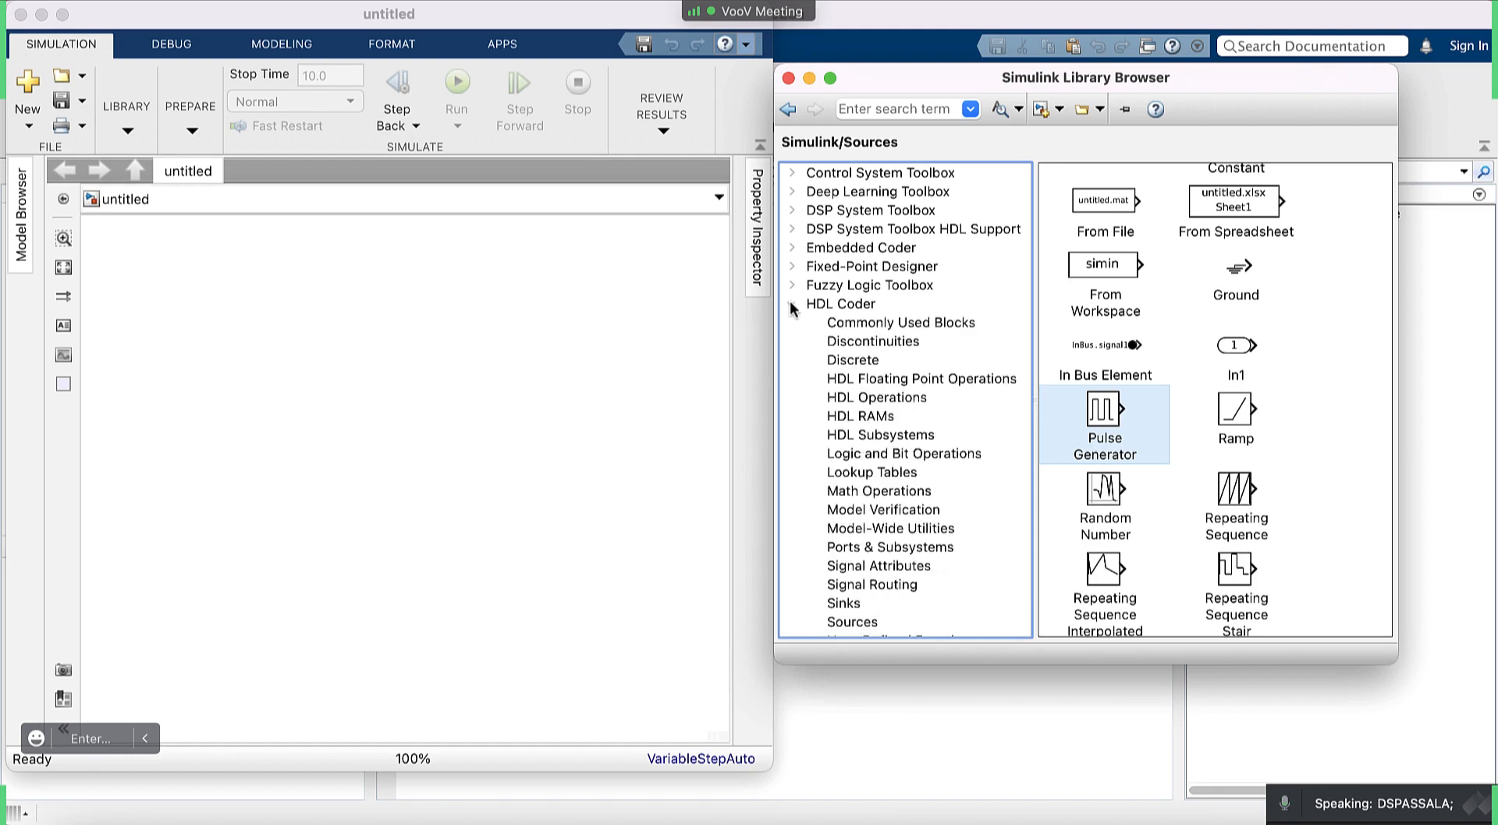
{"action": "left_click", "coordinate": [885, 343]}
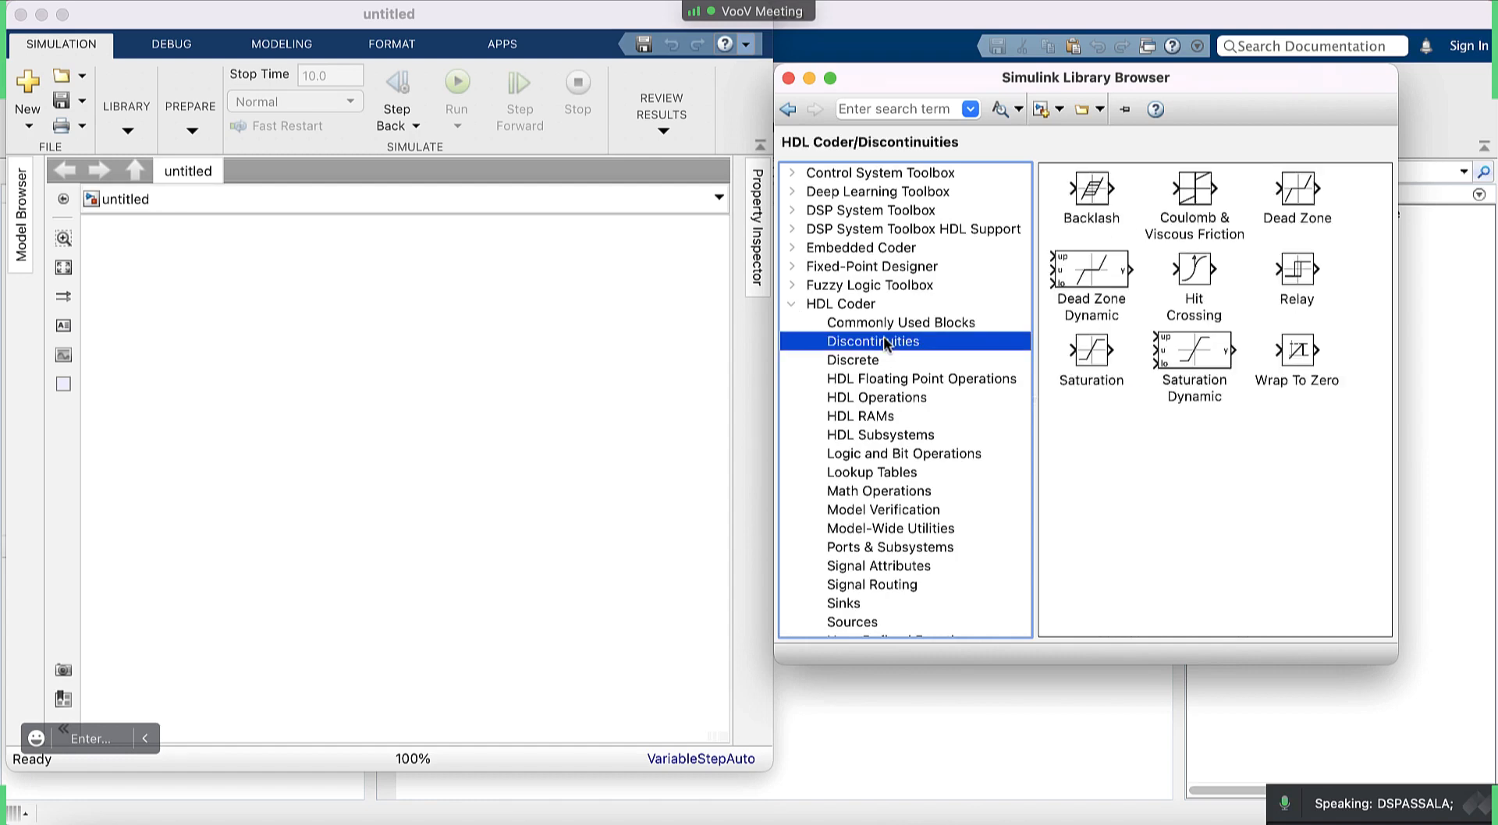
{"action": "left_click", "coordinate": [865, 359]}
{"action": "left_click", "coordinate": [869, 381]}
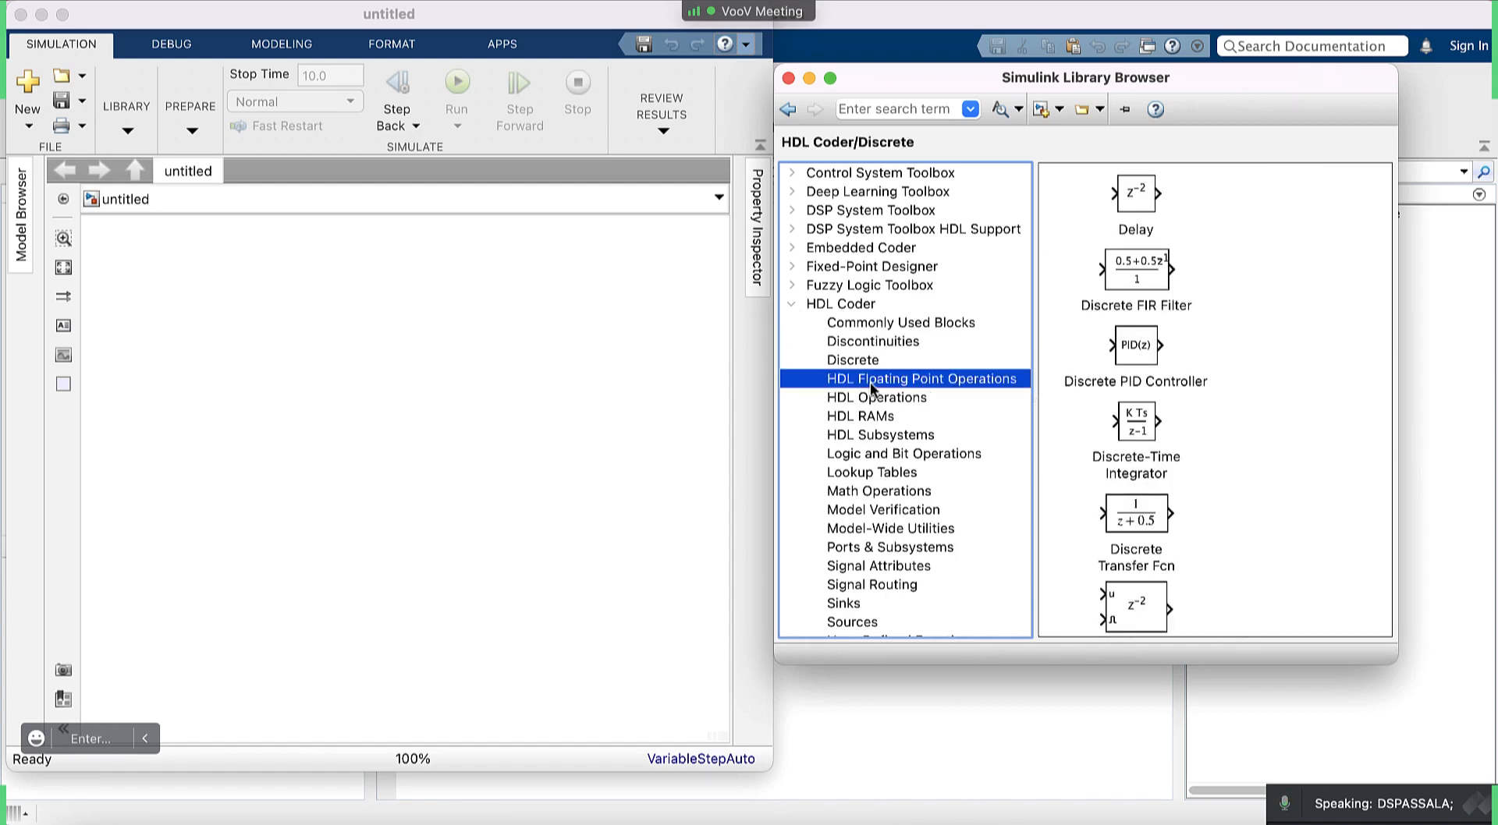
{"action": "left_click", "coordinate": [883, 442]}
{"action": "left_click", "coordinate": [881, 473]}
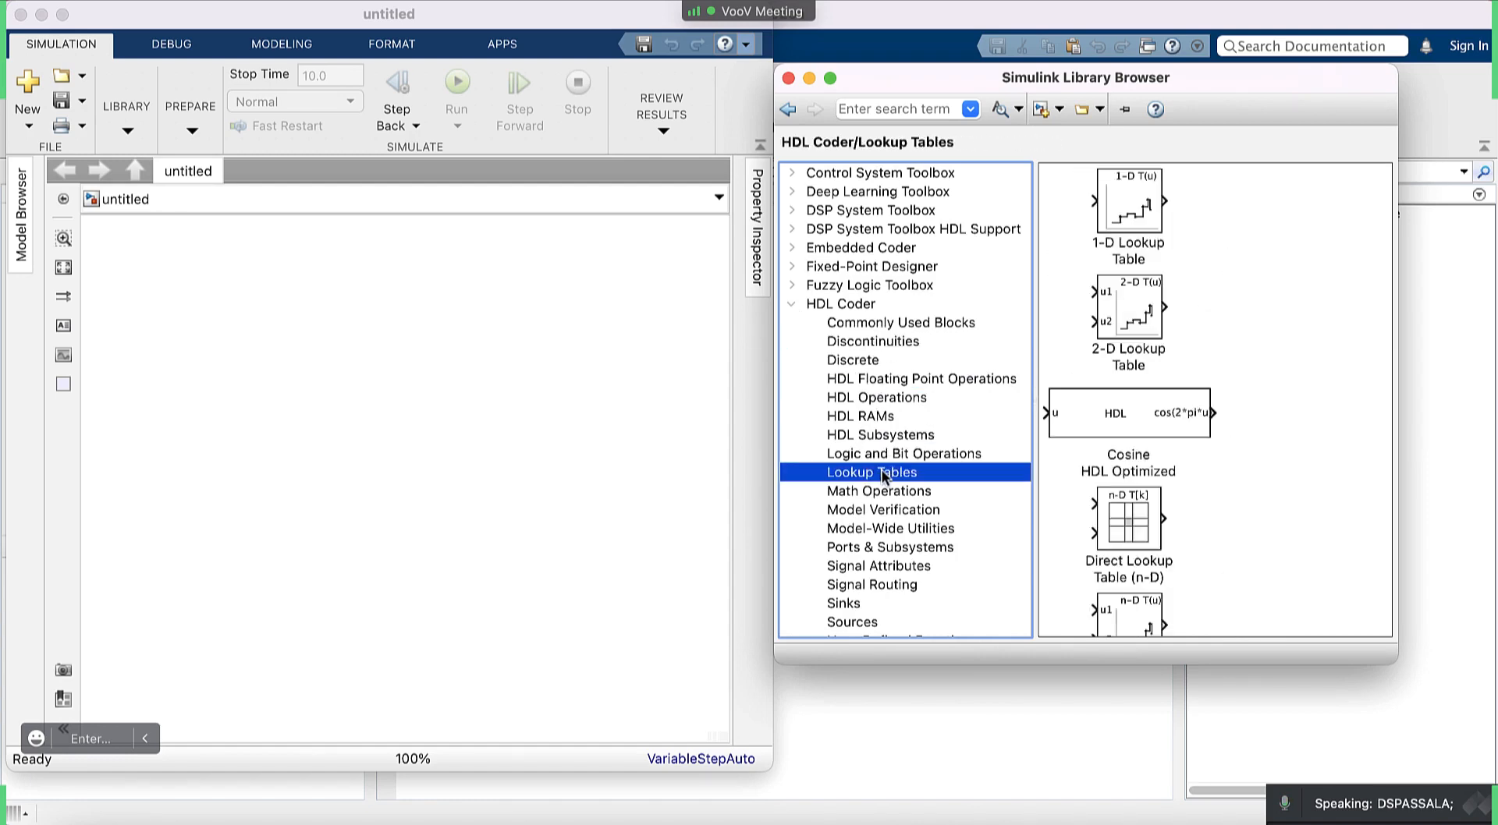
{"action": "left_click", "coordinate": [883, 492]}
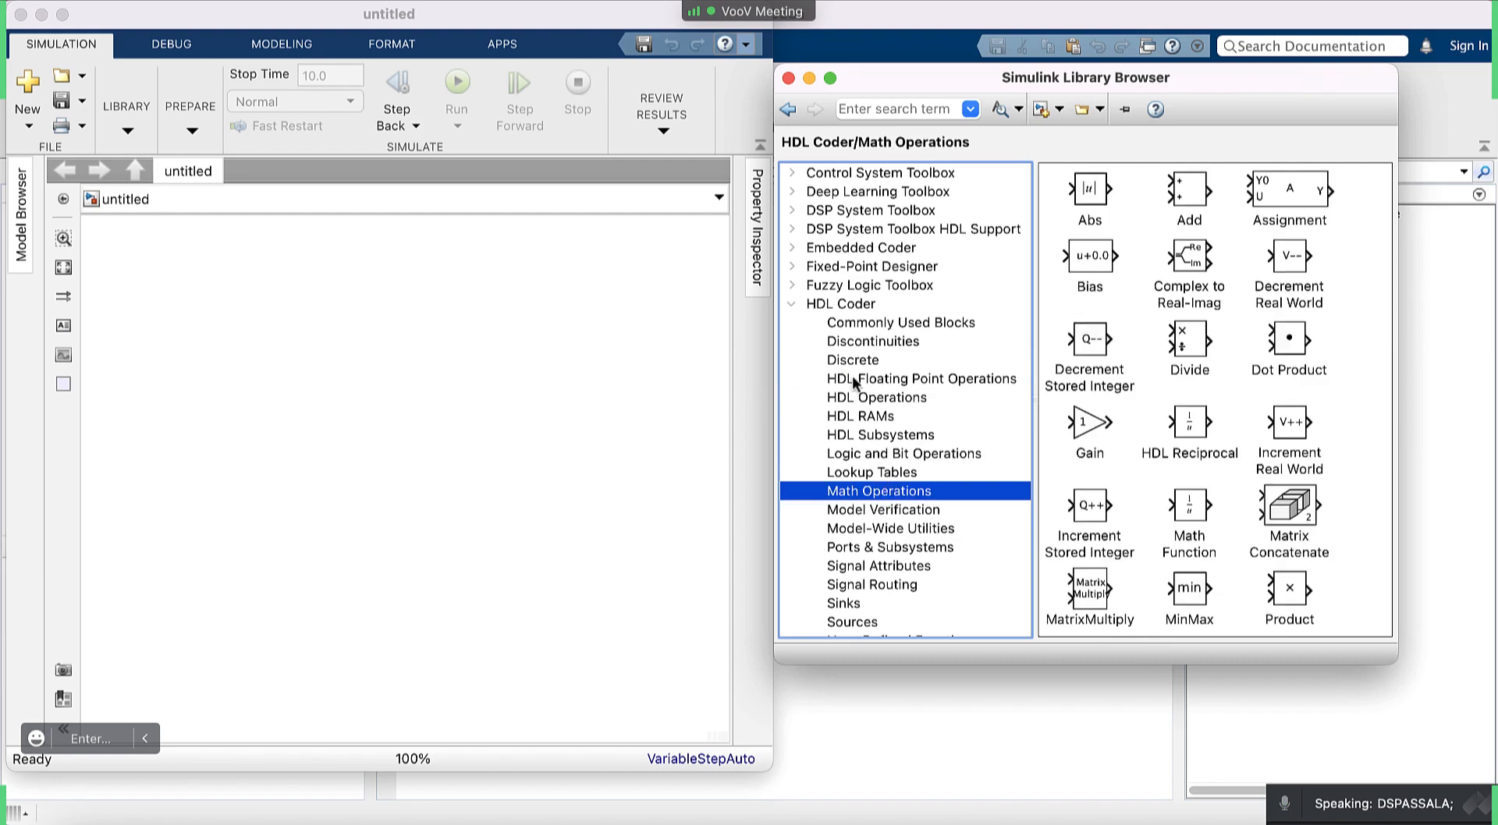
{"action": "left_click", "coordinate": [792, 308]}
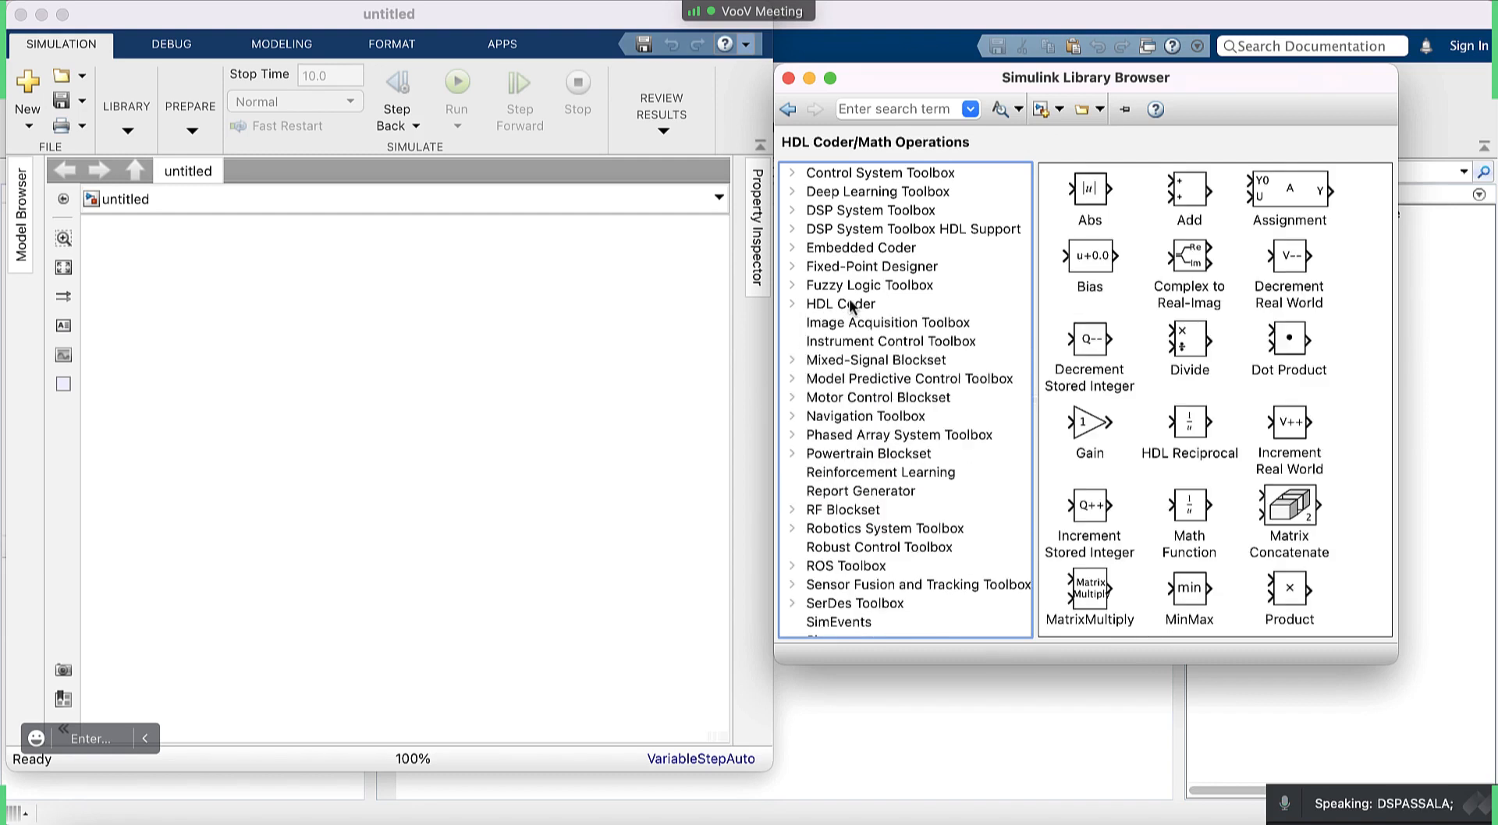
Expand Simscape and its Electrical branch and view the Connectors & References blocks.
{"action": "scroll", "coordinate": [852, 307], "scroll_direction": "up", "scroll_amount": 4}
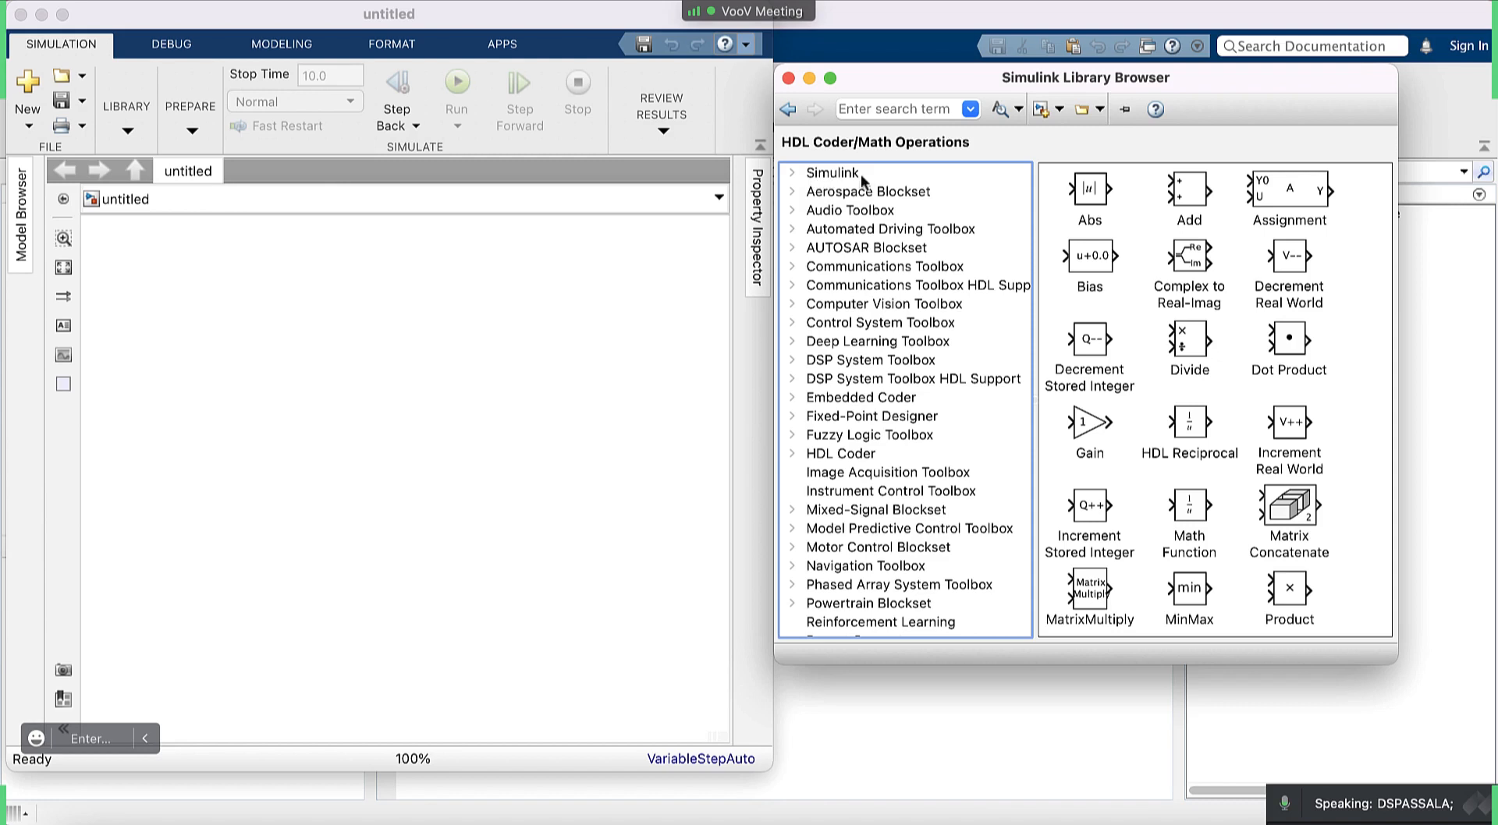
{"action": "scroll", "coordinate": [839, 489], "scroll_direction": "down", "scroll_amount": 5}
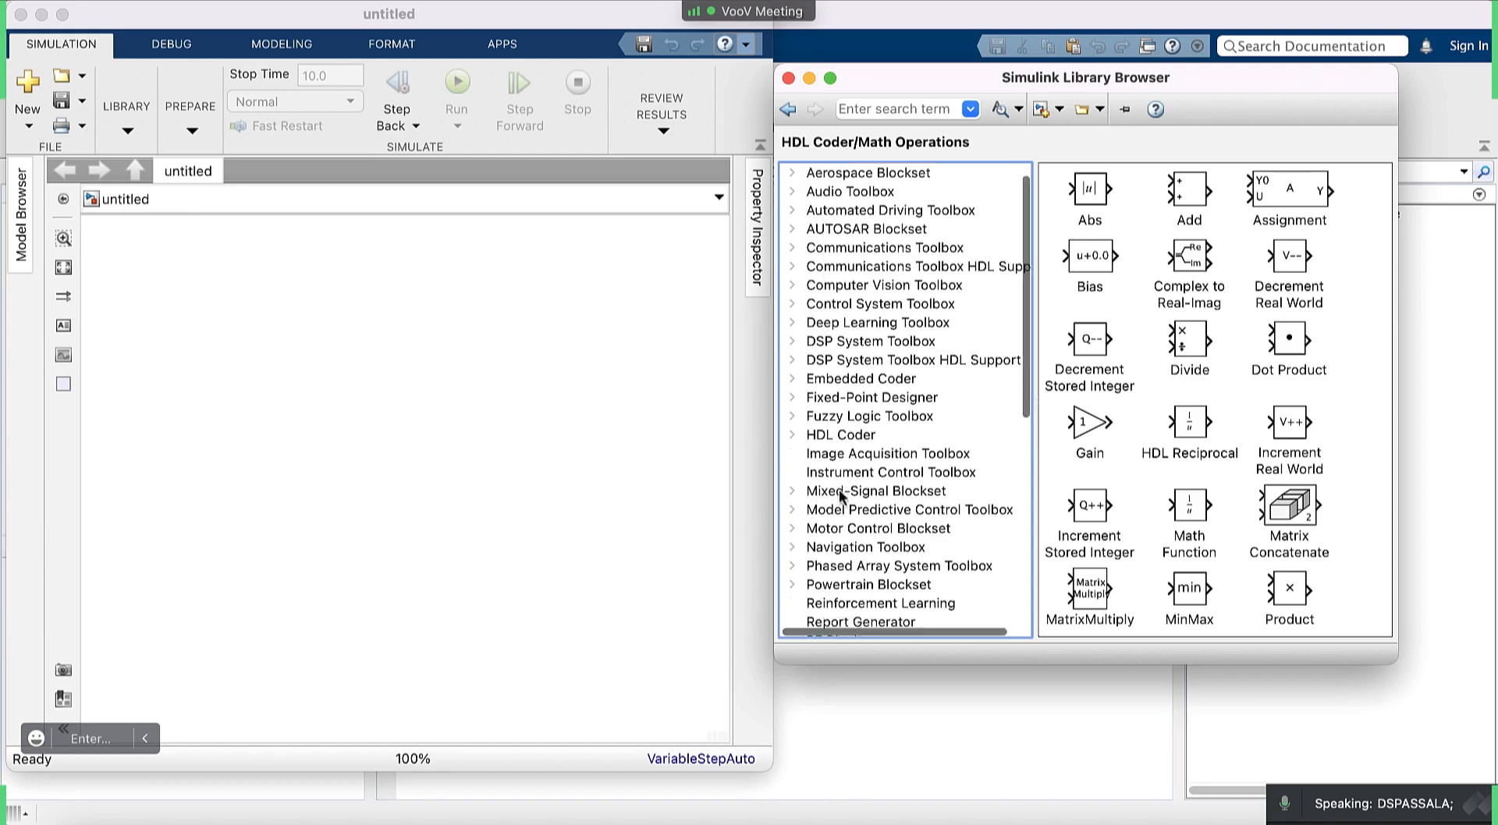
{"action": "scroll", "coordinate": [839, 490], "scroll_direction": "down", "scroll_amount": 1}
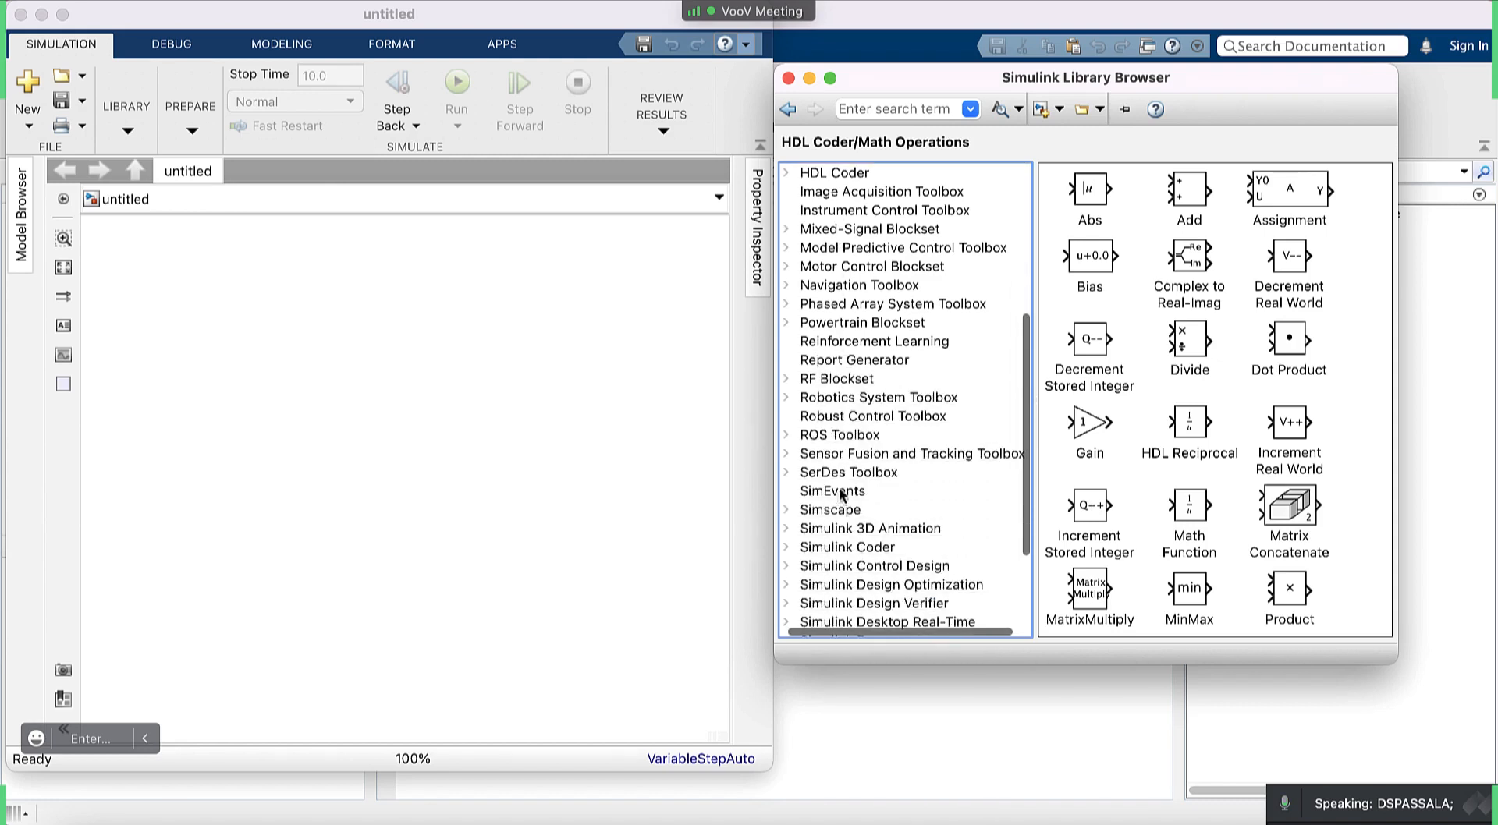
{"action": "left_click", "coordinate": [789, 508]}
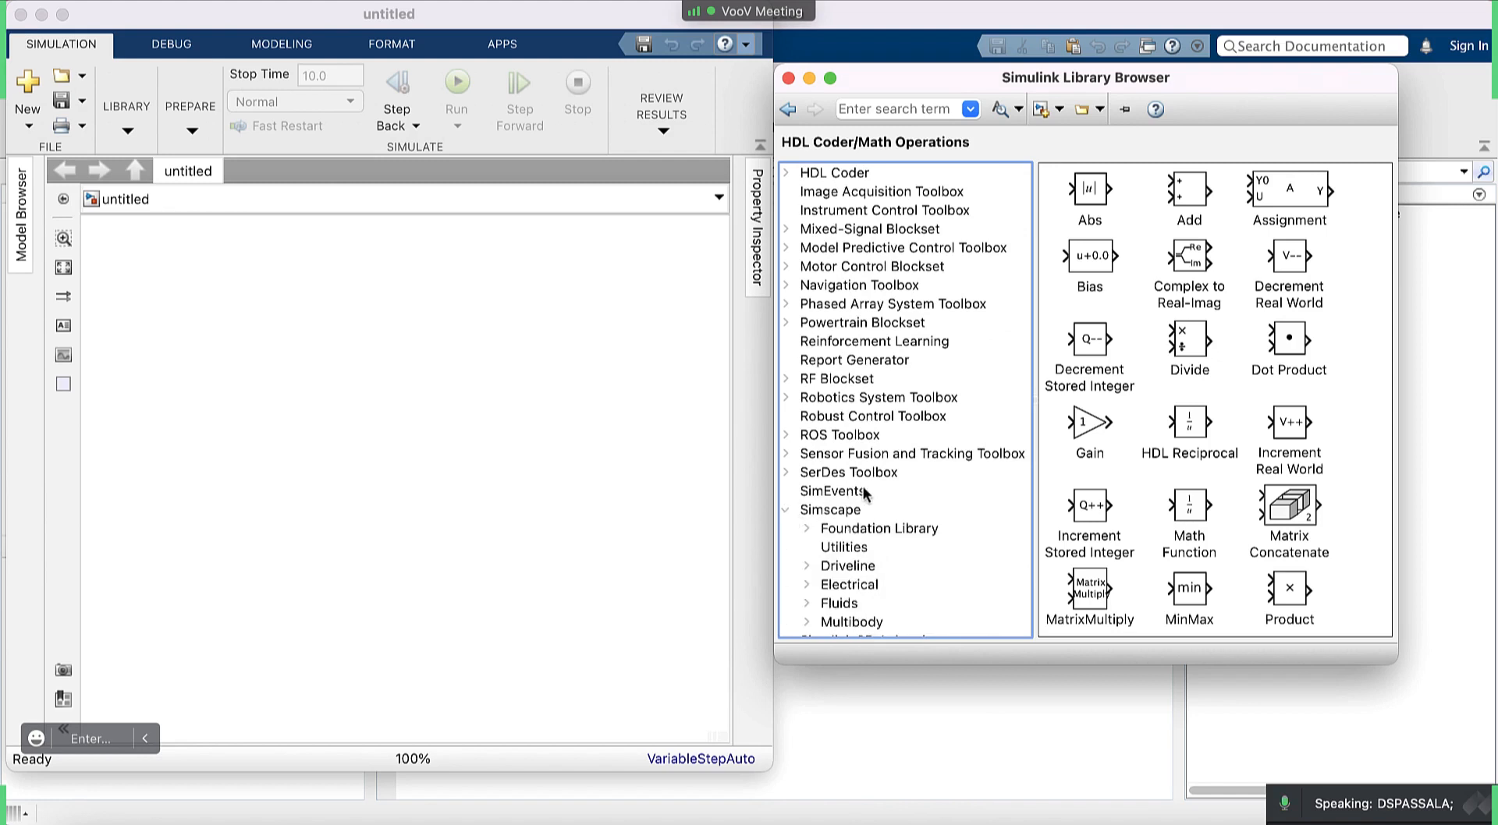
{"action": "scroll", "coordinate": [862, 485], "scroll_direction": "down", "scroll_amount": 2}
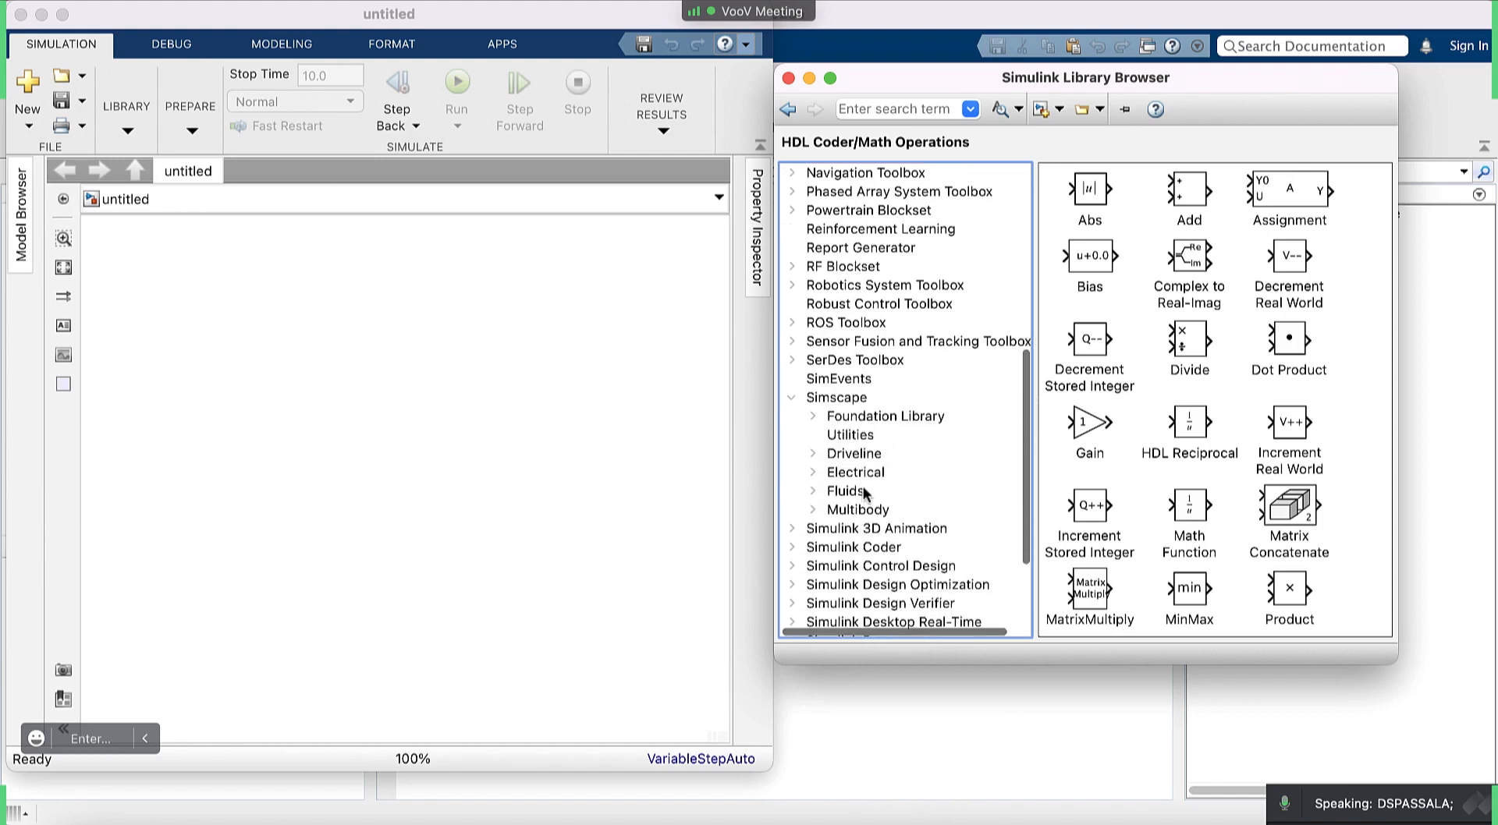
{"action": "left_click", "coordinate": [814, 472]}
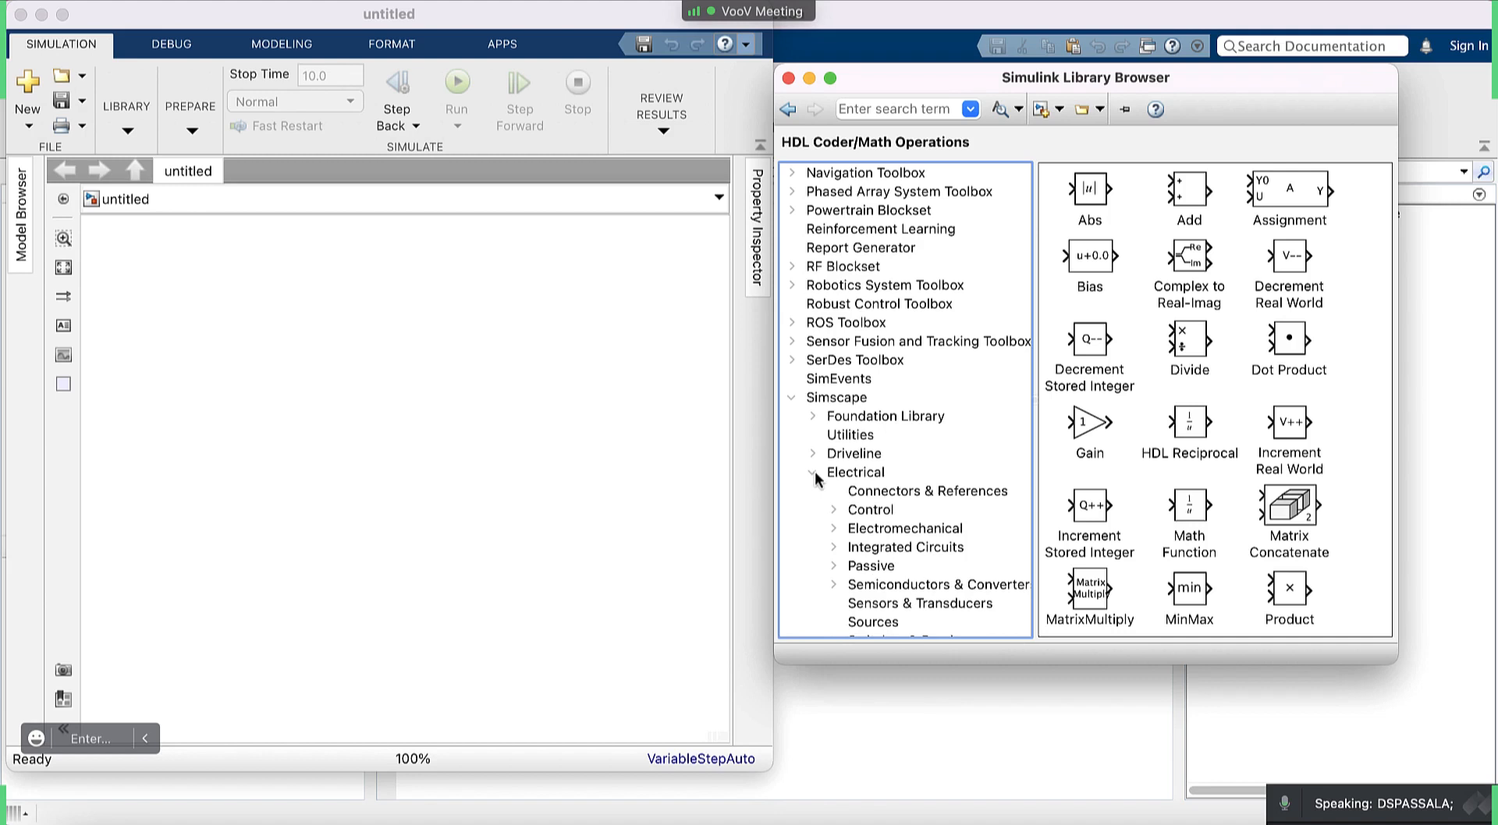
{"action": "left_click", "coordinate": [871, 491]}
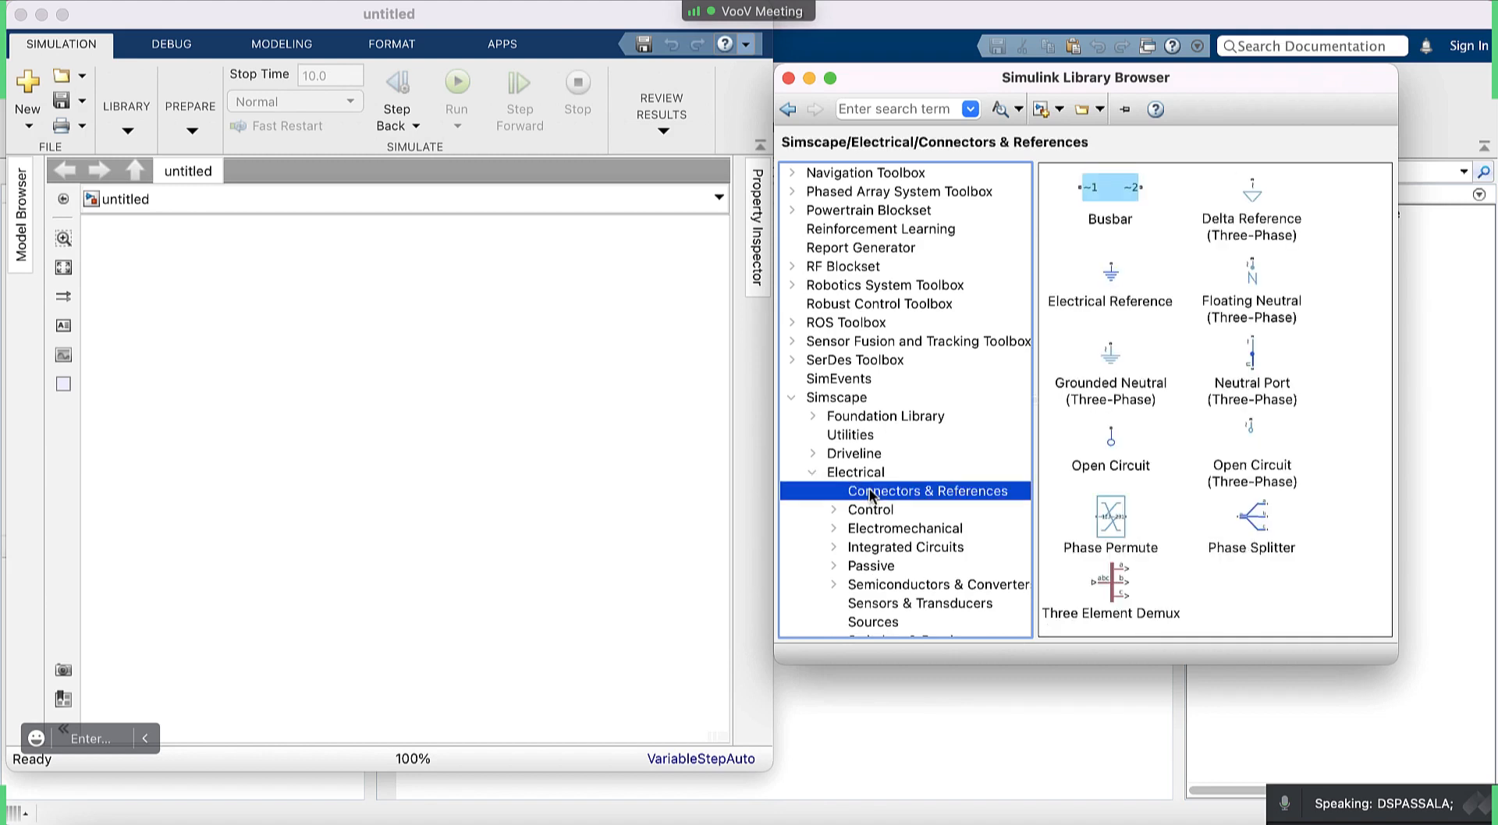
View the Electrical Elements and Electrical Sensors blocks in Simscape's Foundation Library, then collapse that library's Electrical group.
{"action": "left_click", "coordinate": [814, 419]}
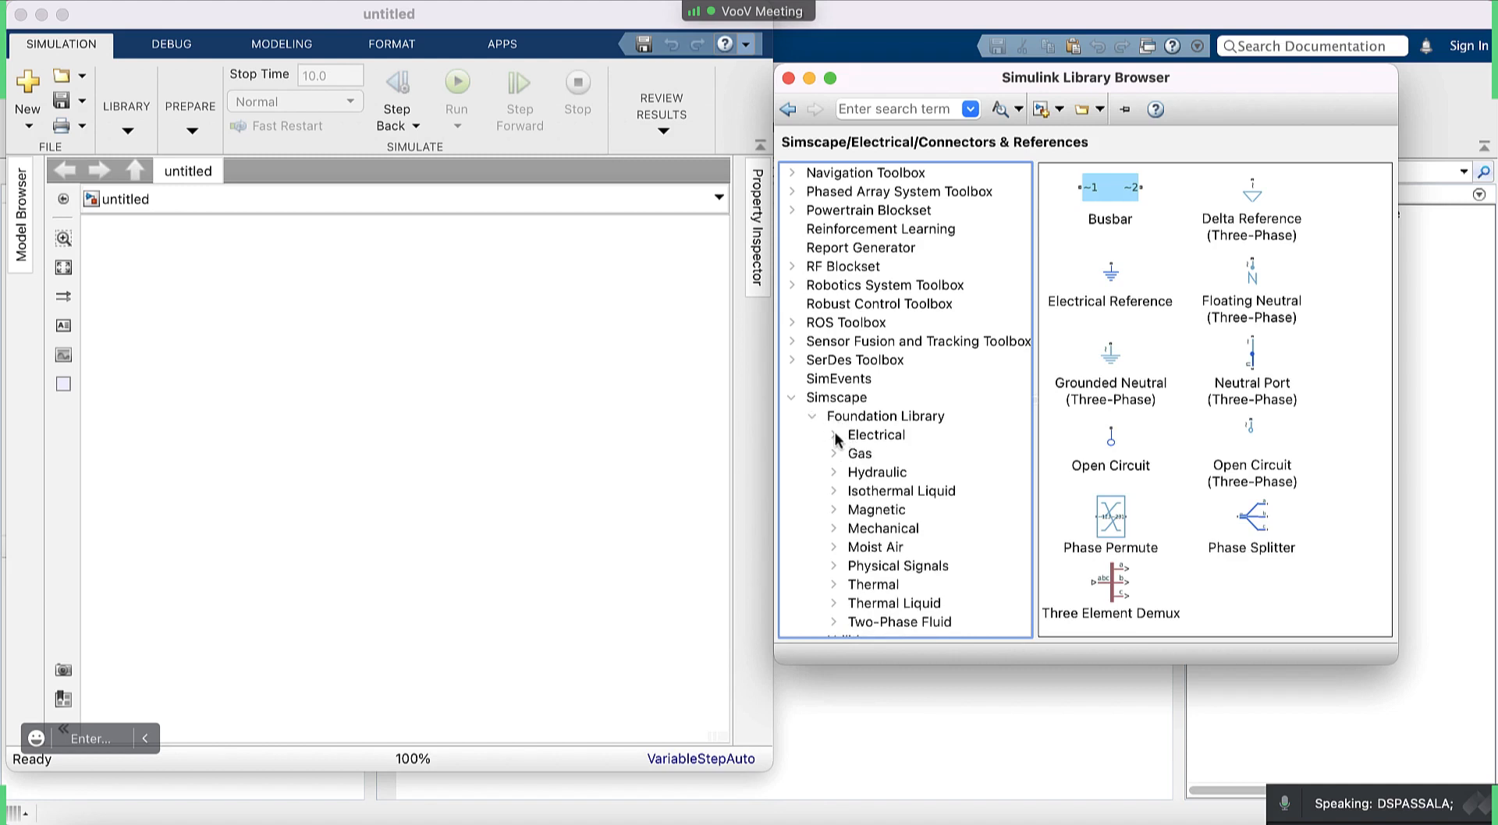
{"action": "left_click", "coordinate": [835, 437]}
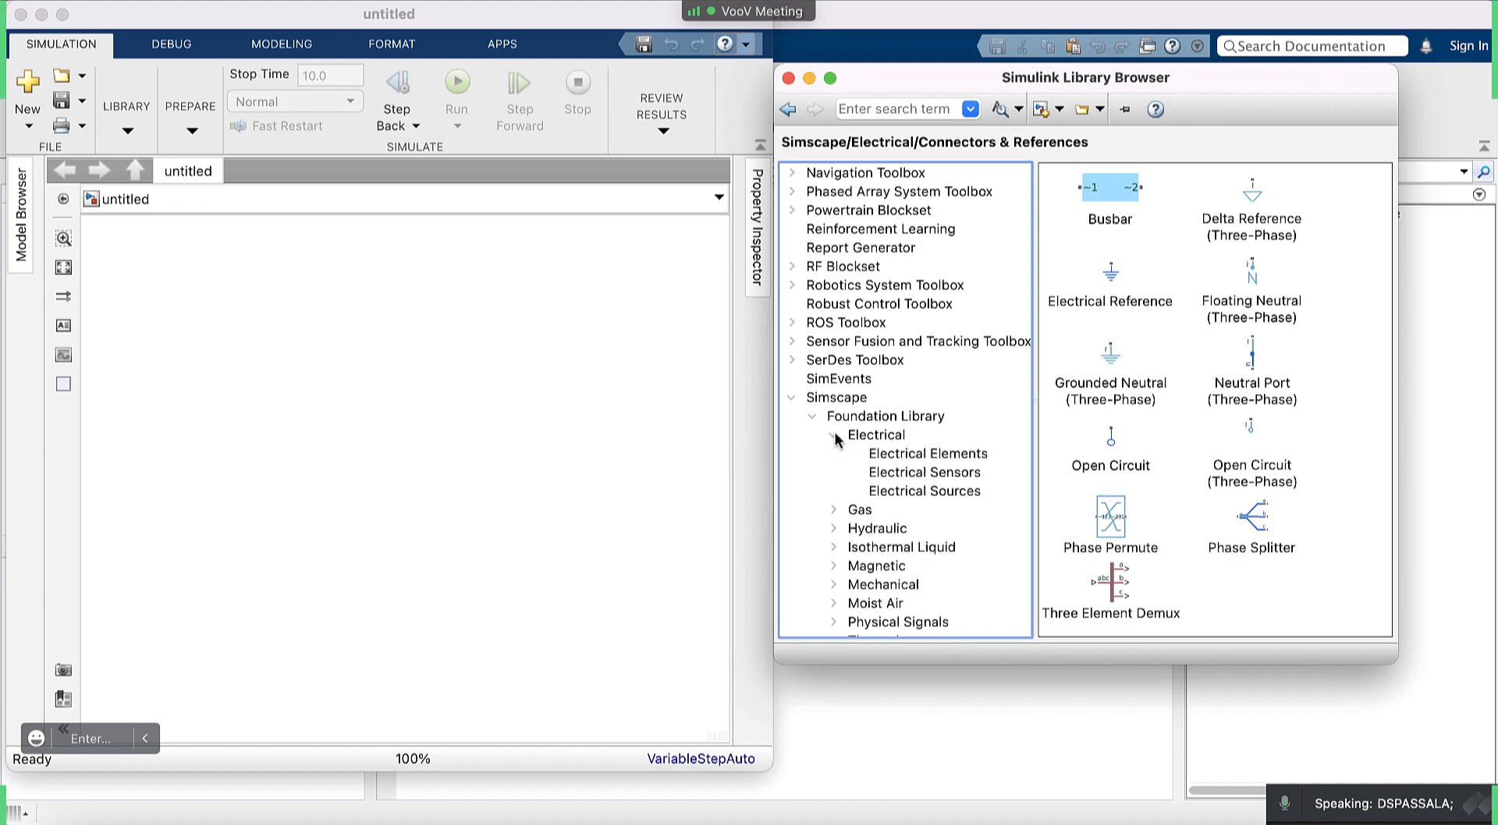
{"action": "left_click", "coordinate": [902, 459]}
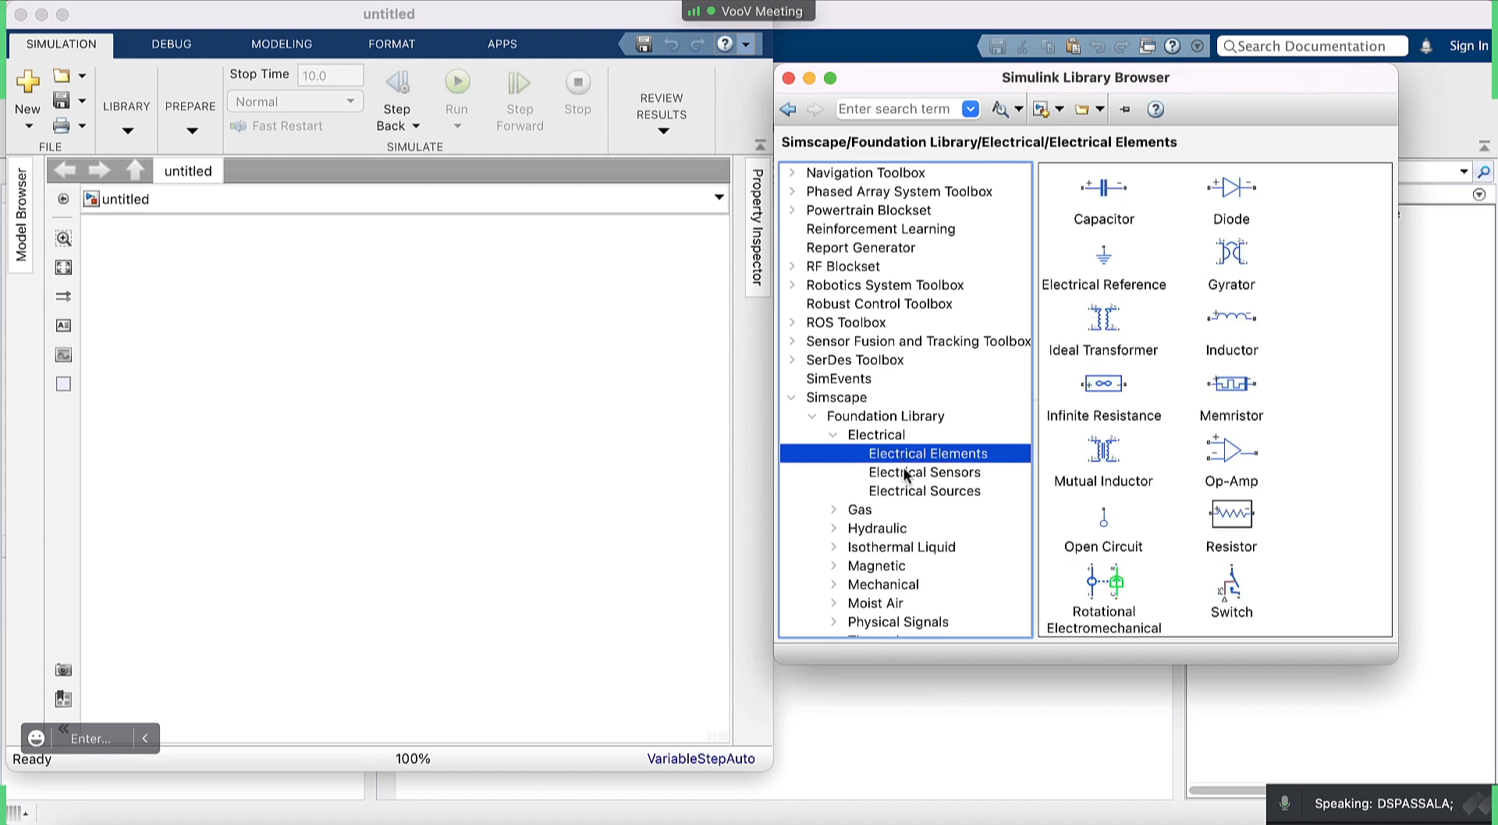
{"action": "left_click", "coordinate": [903, 473]}
{"action": "left_click", "coordinate": [836, 433]}
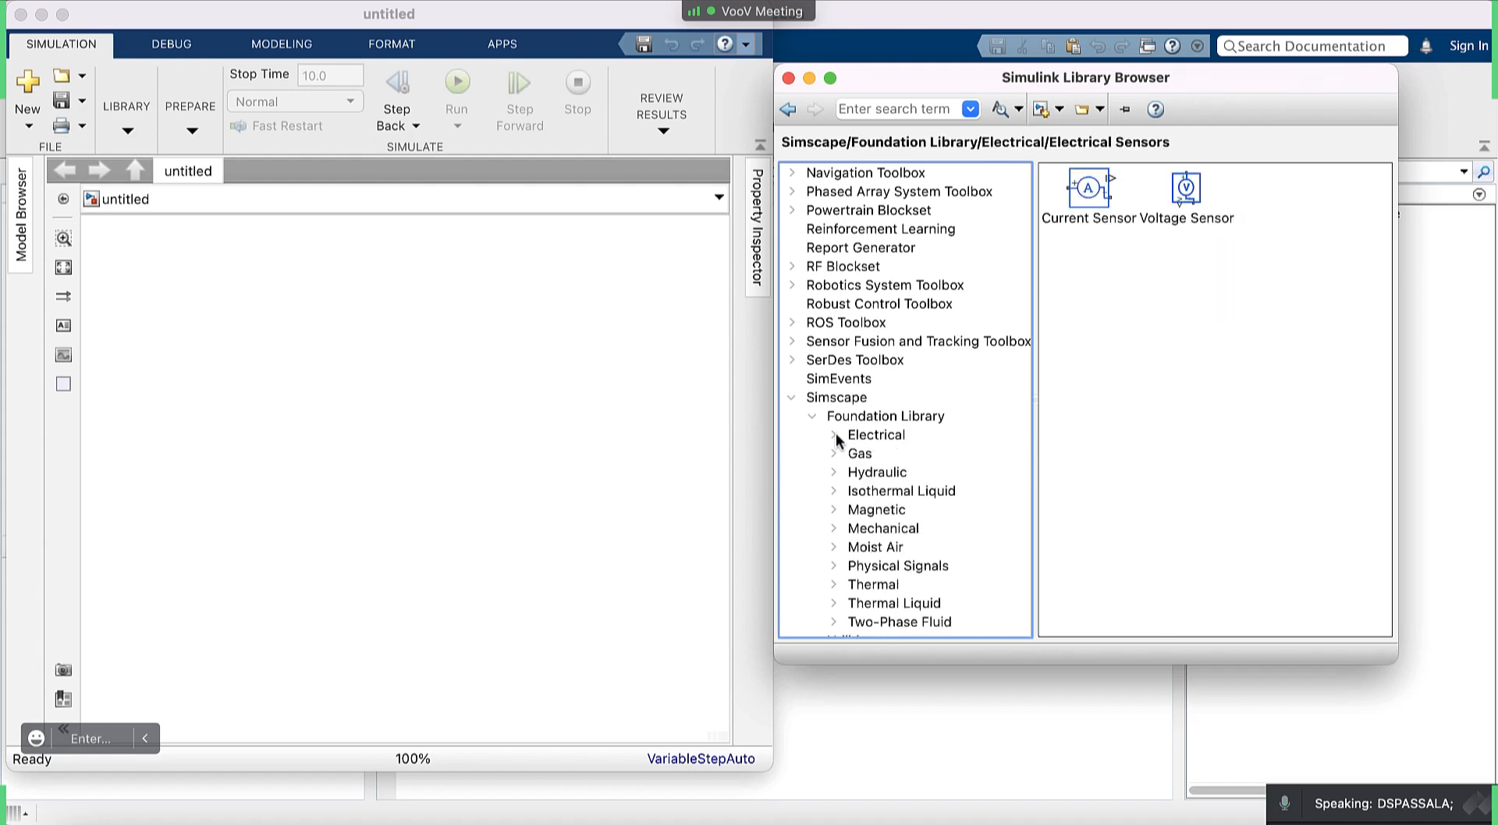
Collapse the Electrical and Foundation Library branches under Simscape.
{"action": "scroll", "coordinate": [862, 518], "scroll_direction": "down", "scroll_amount": 3}
{"action": "scroll", "coordinate": [861, 518], "scroll_direction": "down", "scroll_amount": 1}
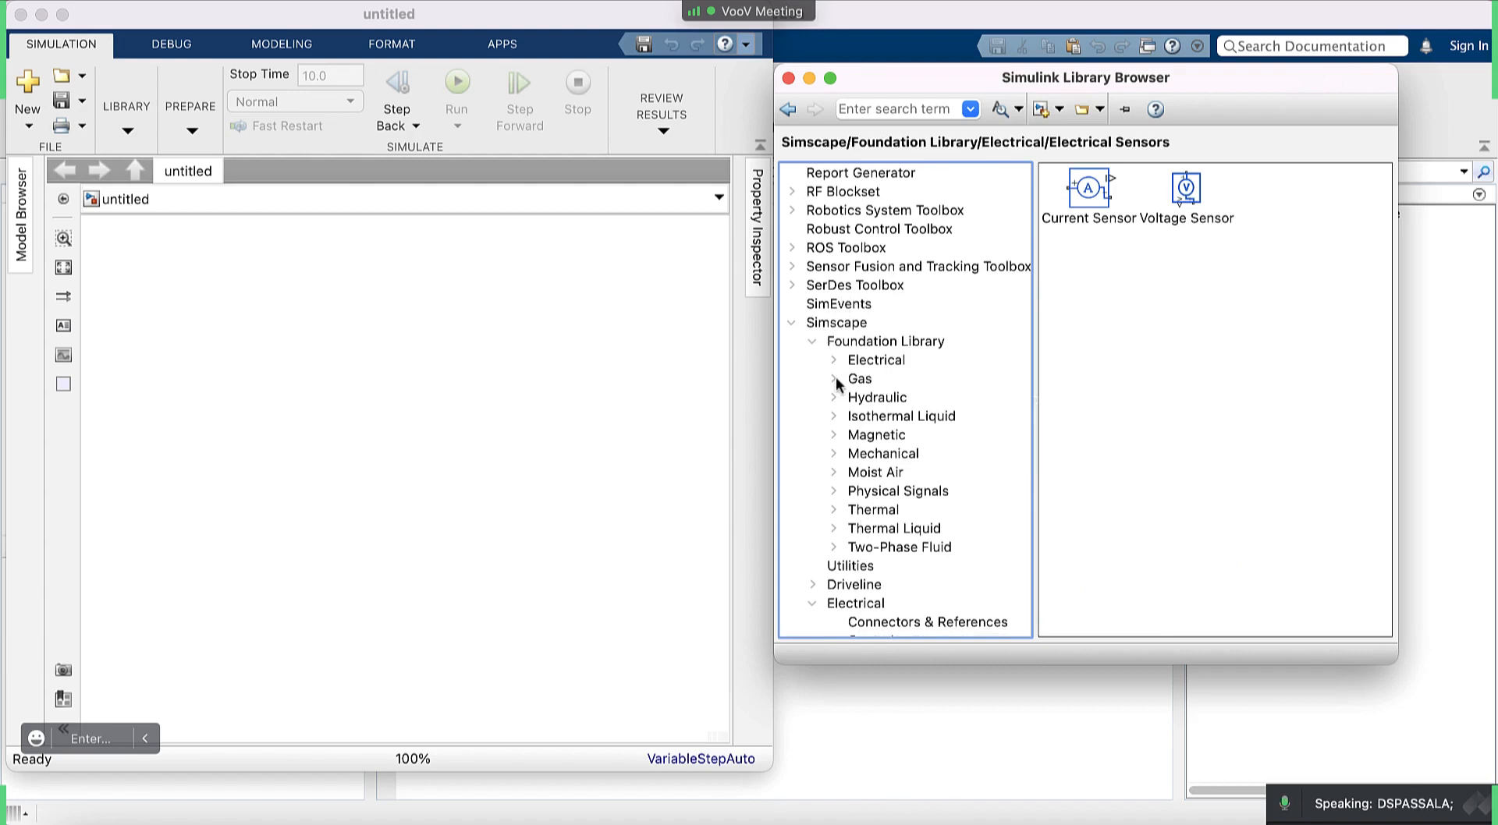
{"action": "scroll", "coordinate": [848, 525], "scroll_direction": "down", "scroll_amount": 5}
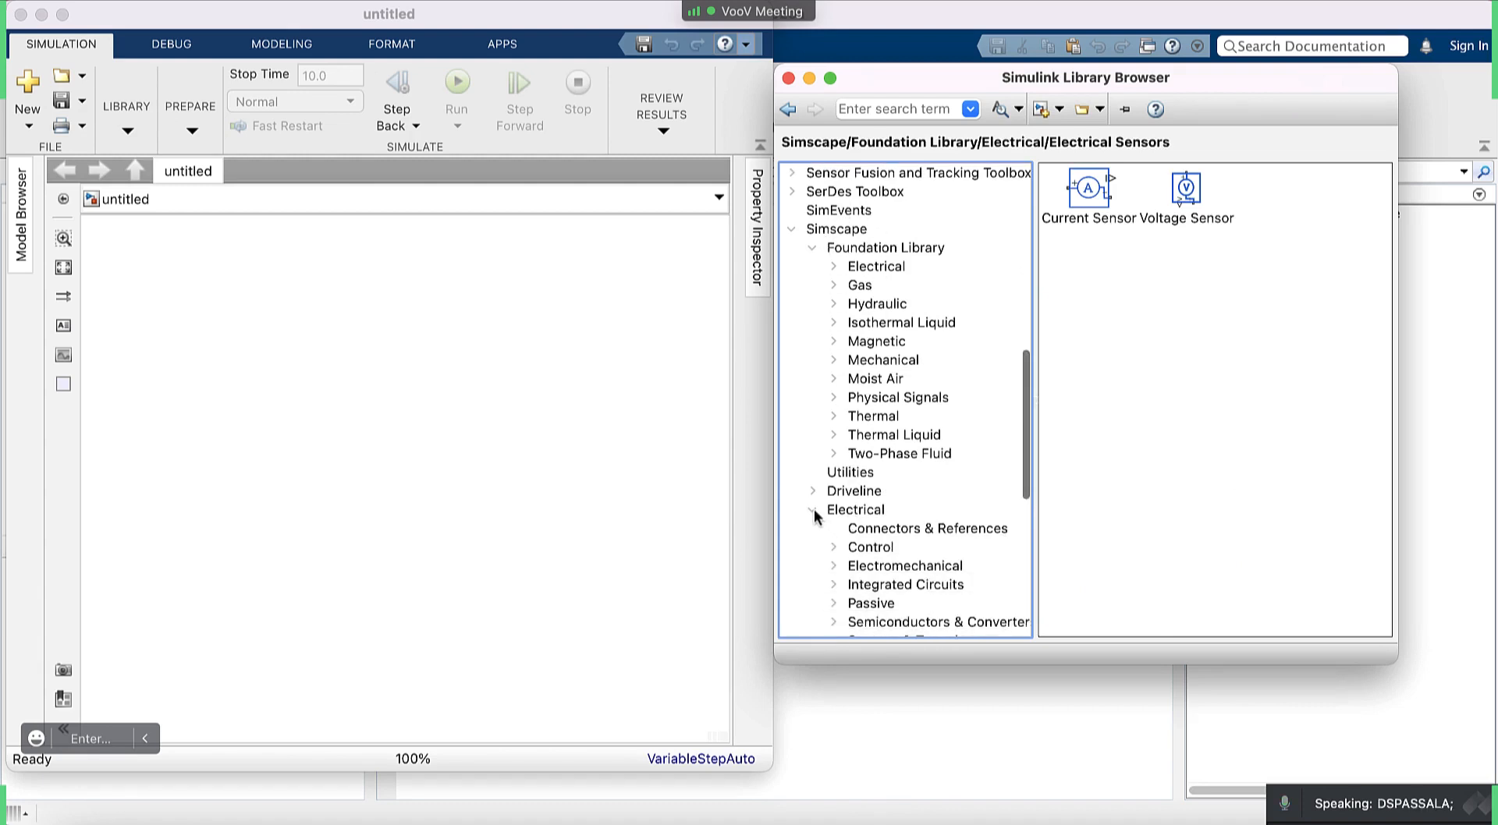
{"action": "left_click", "coordinate": [813, 510]}
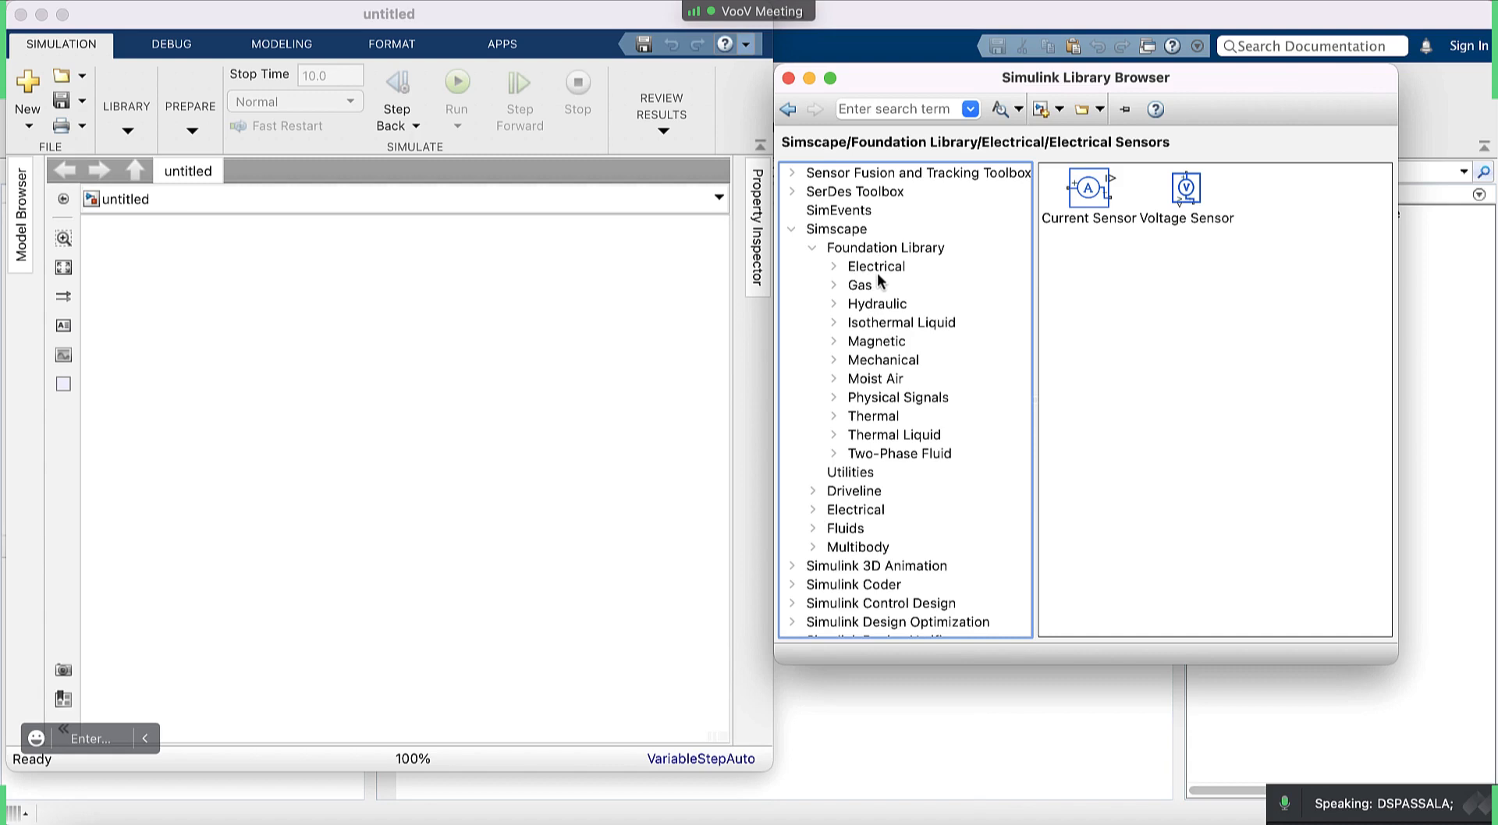
{"action": "left_click", "coordinate": [813, 249]}
{"action": "scroll", "coordinate": [813, 255], "scroll_direction": "up", "scroll_amount": 1}
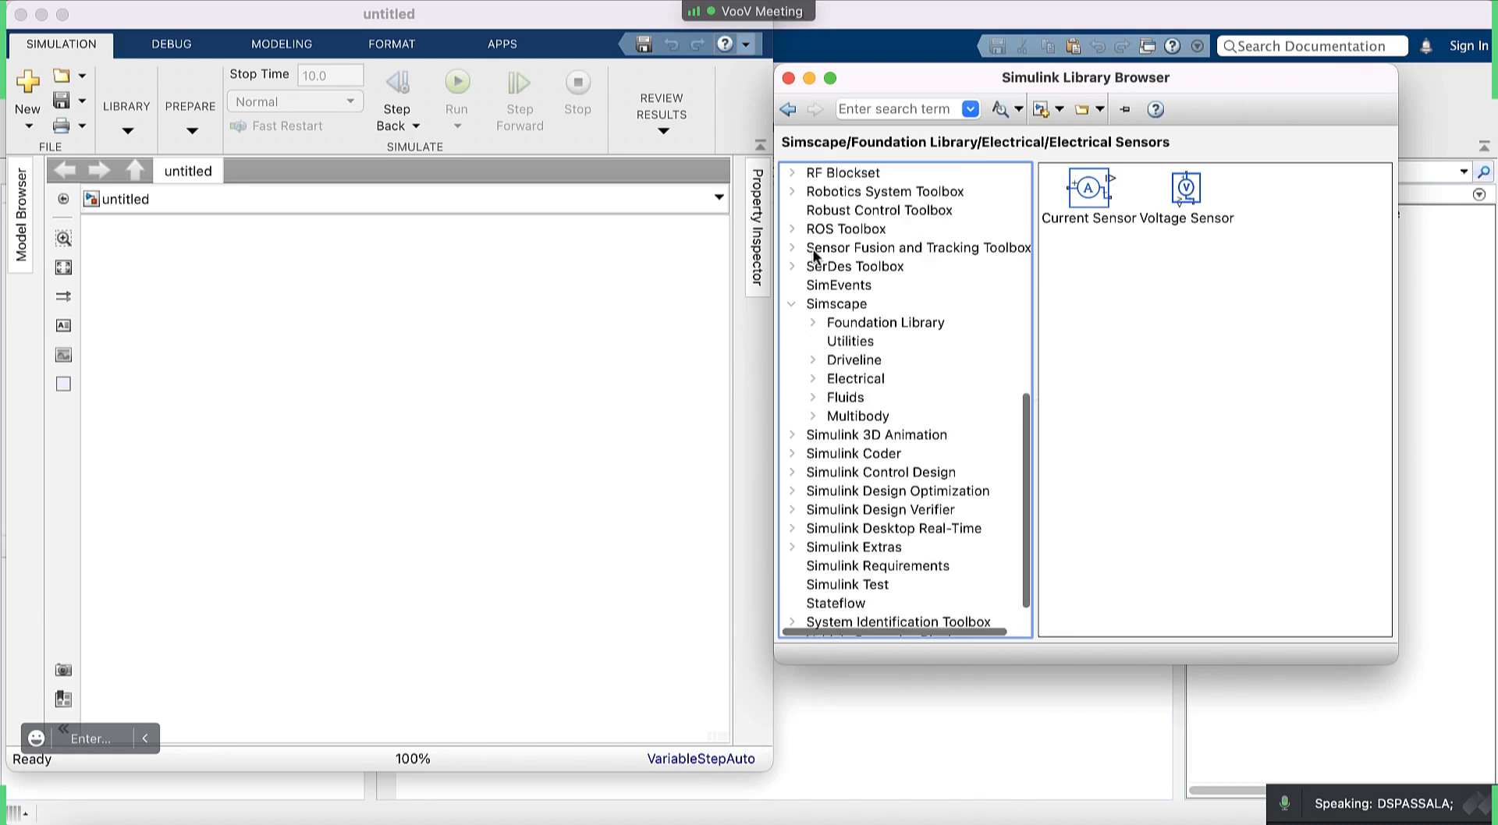
{"action": "scroll", "coordinate": [814, 255], "scroll_direction": "up", "scroll_amount": 10}
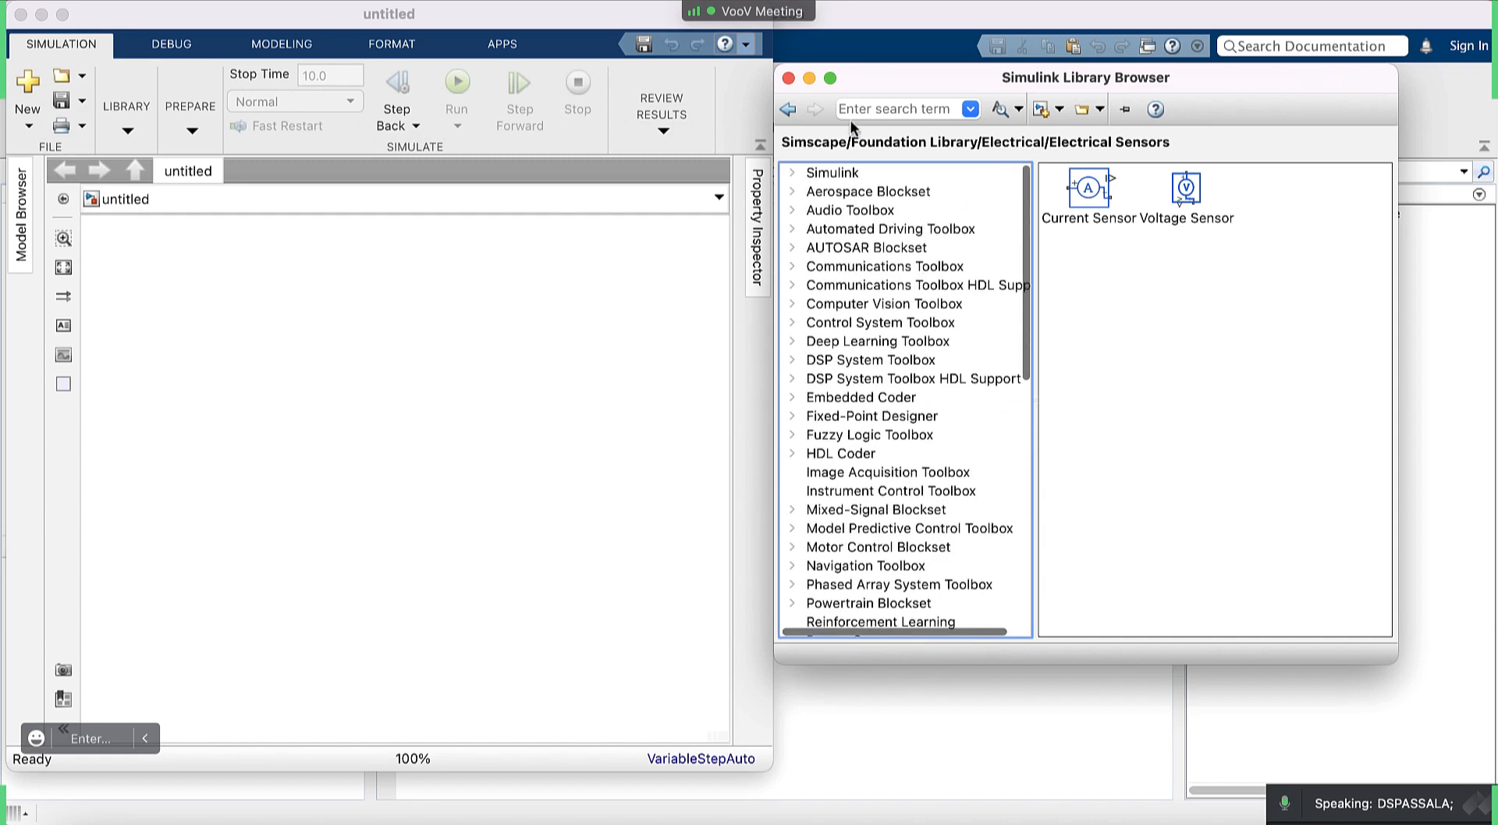
View the top-level sublibraries of Simscape and the contents of its Foundation Library.
{"action": "scroll", "coordinate": [833, 560], "scroll_direction": "down", "scroll_amount": 9}
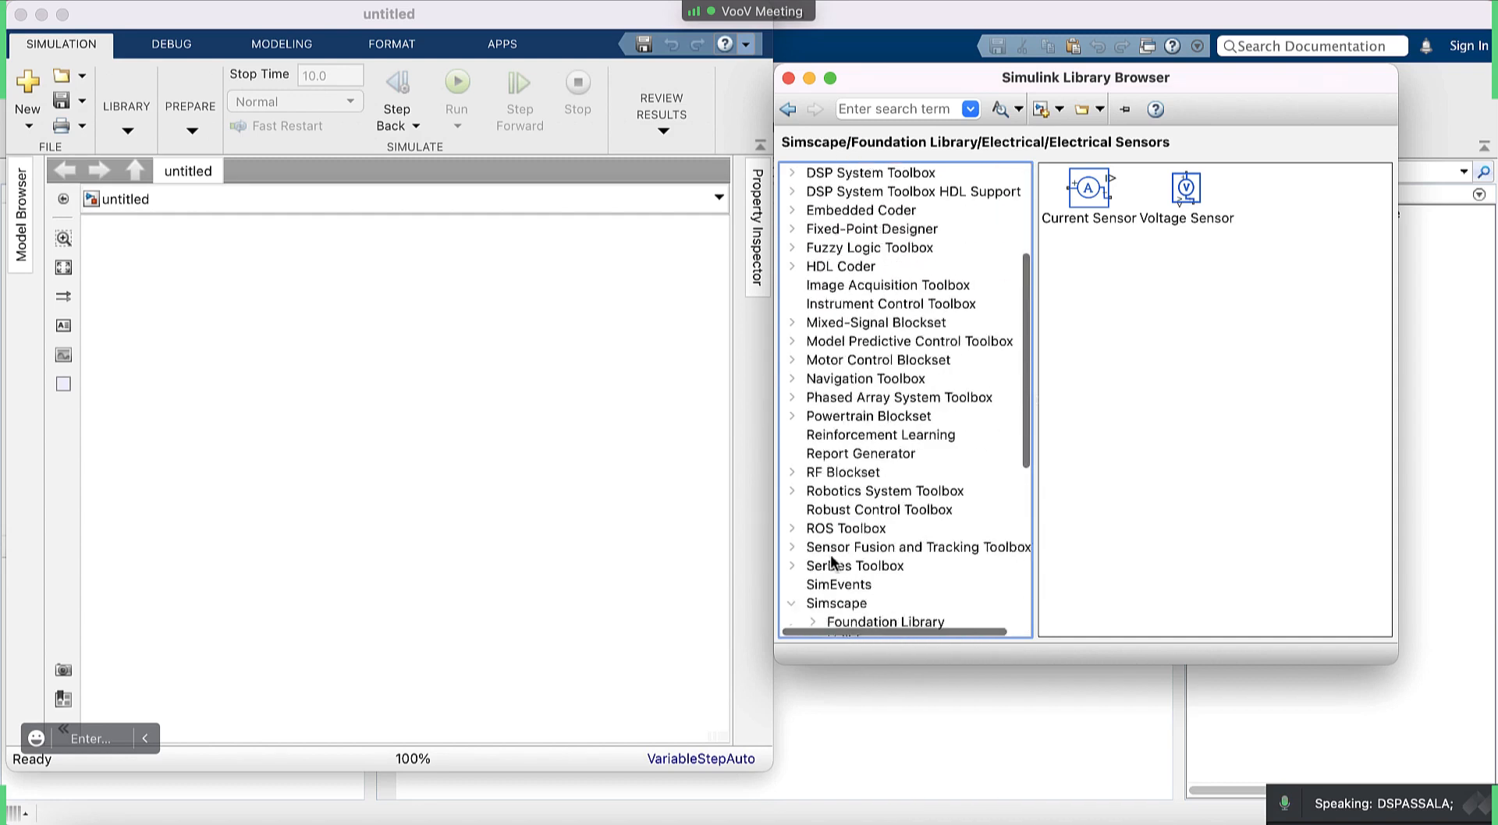
{"action": "scroll", "coordinate": [833, 560], "scroll_direction": "down", "scroll_amount": 2}
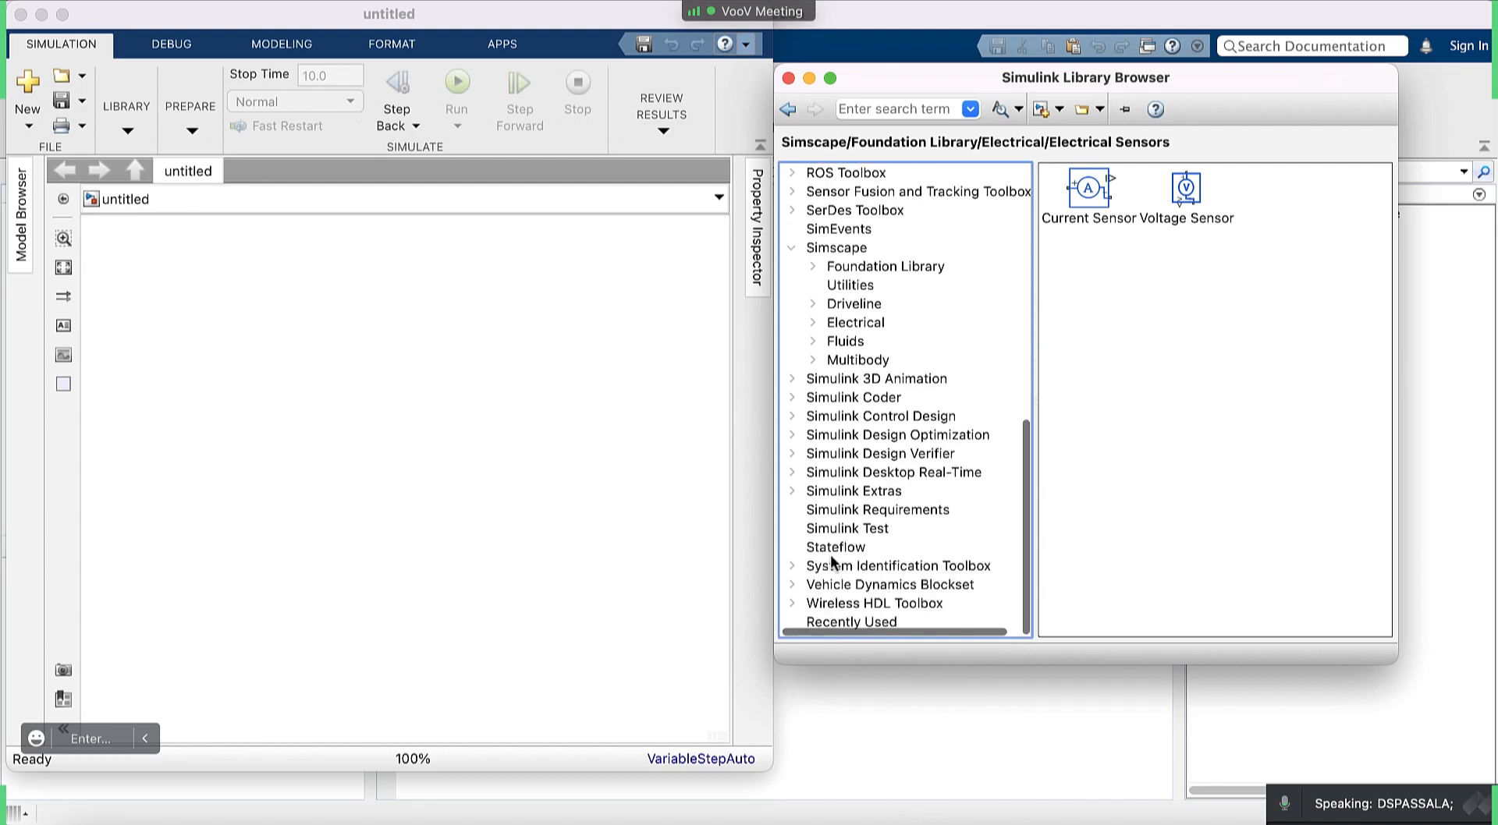
{"action": "scroll", "coordinate": [834, 561], "scroll_direction": "up", "scroll_amount": 11}
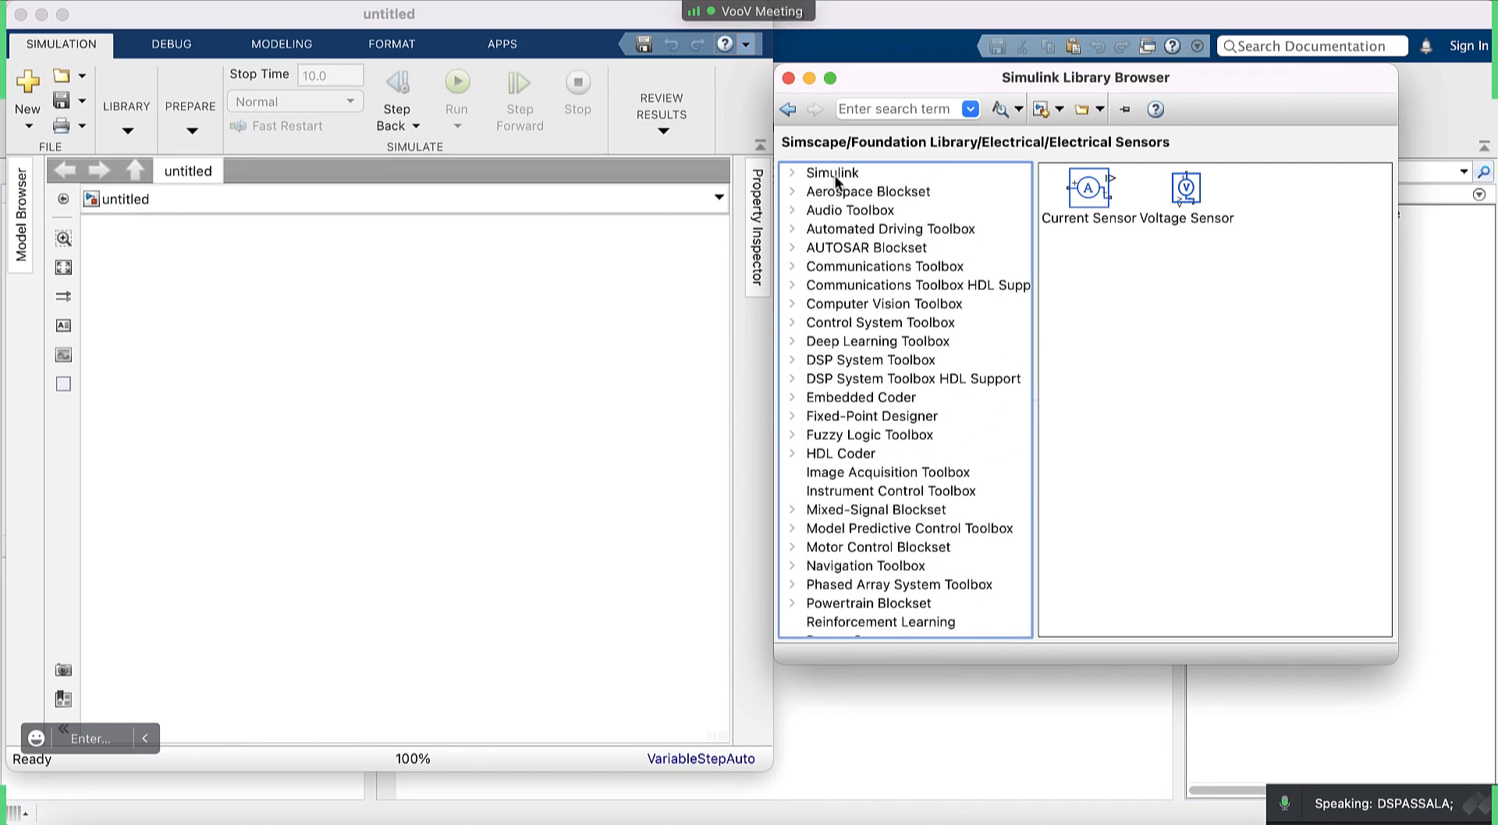
{"action": "scroll", "coordinate": [885, 441], "scroll_direction": "down", "scroll_amount": 5}
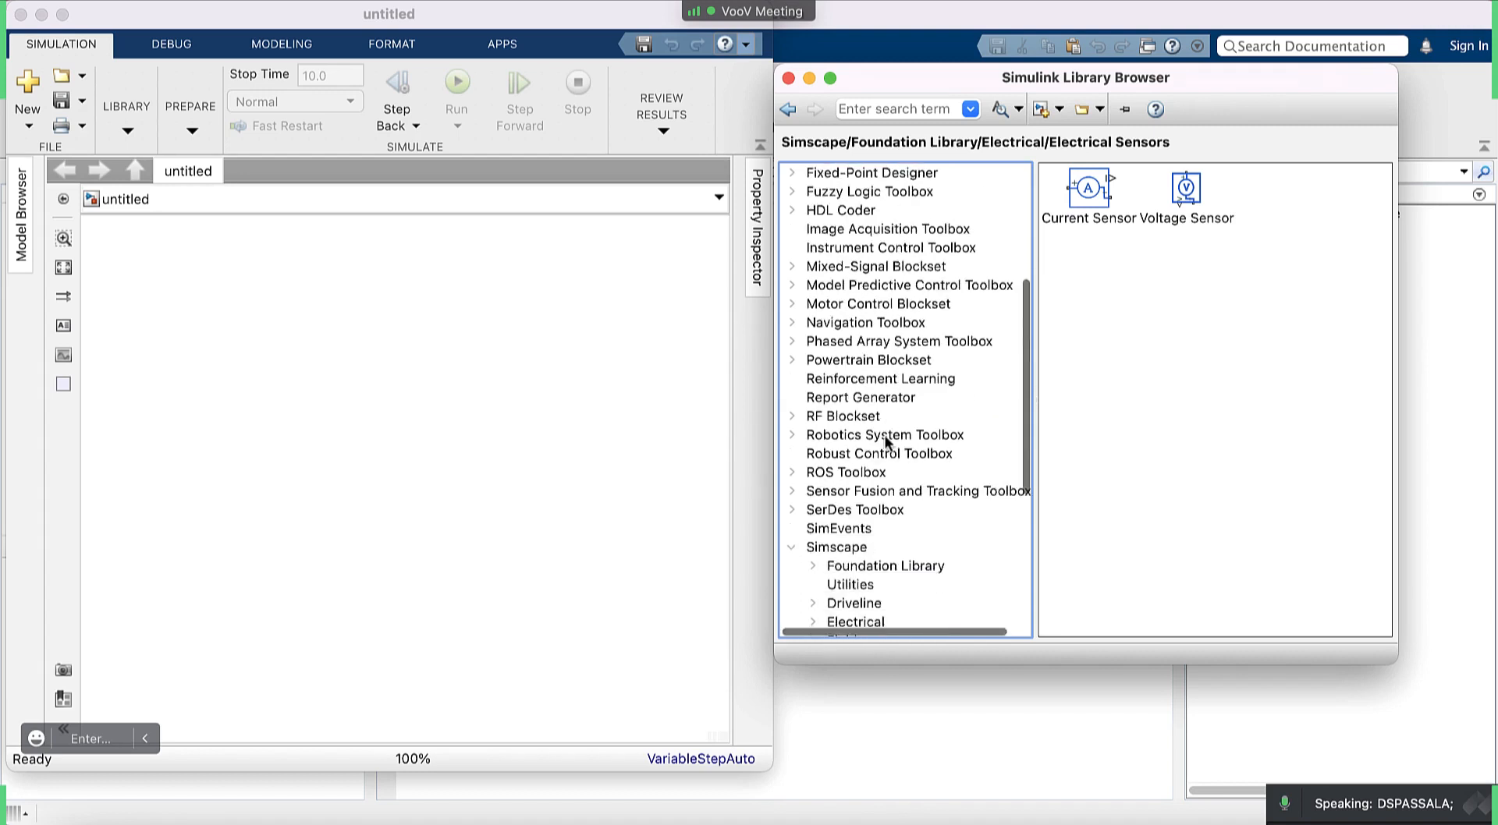
{"action": "scroll", "coordinate": [886, 441], "scroll_direction": "down", "scroll_amount": 1}
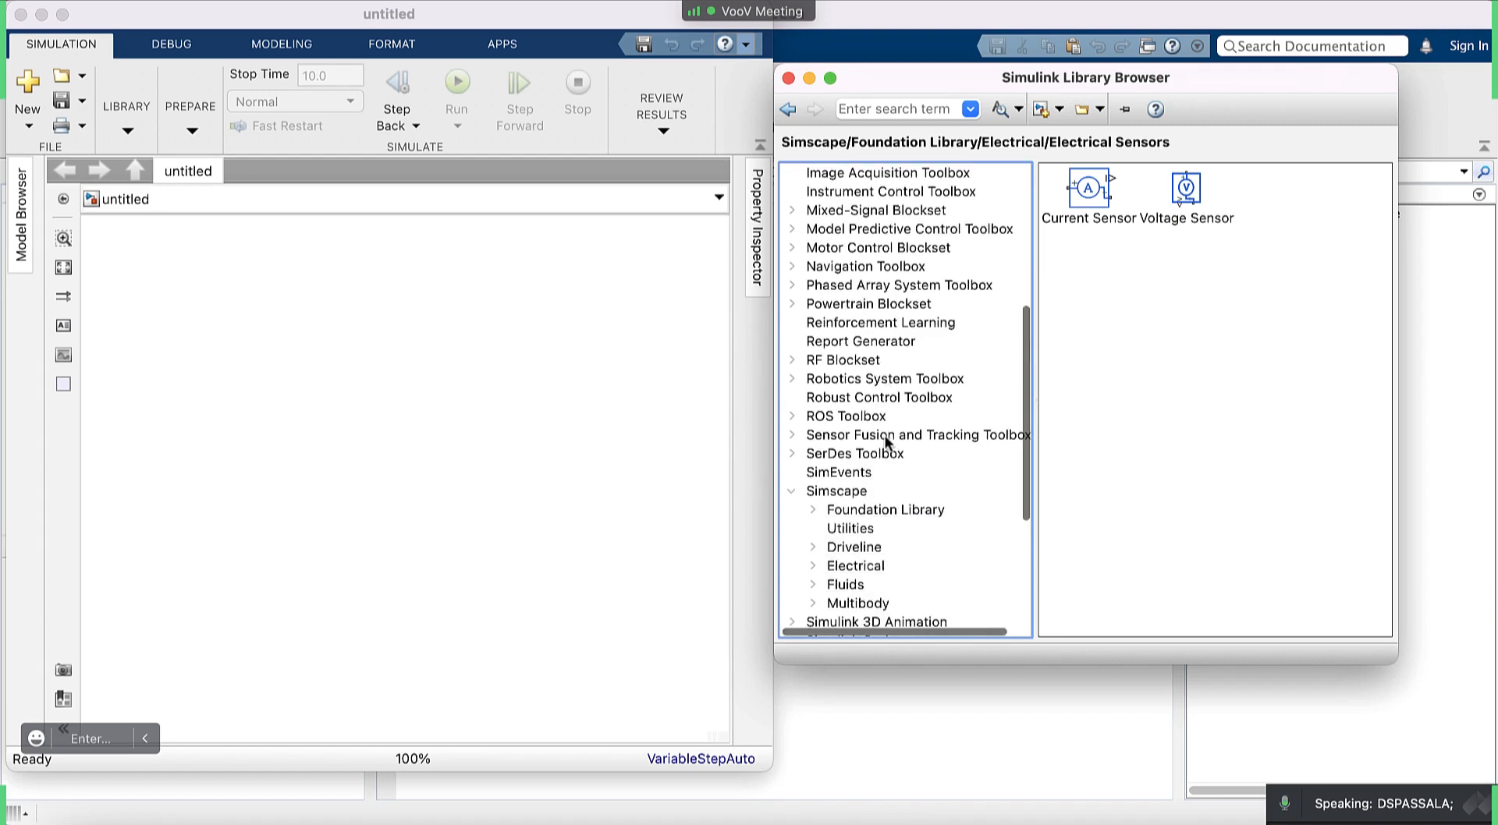
{"action": "left_click", "coordinate": [845, 492]}
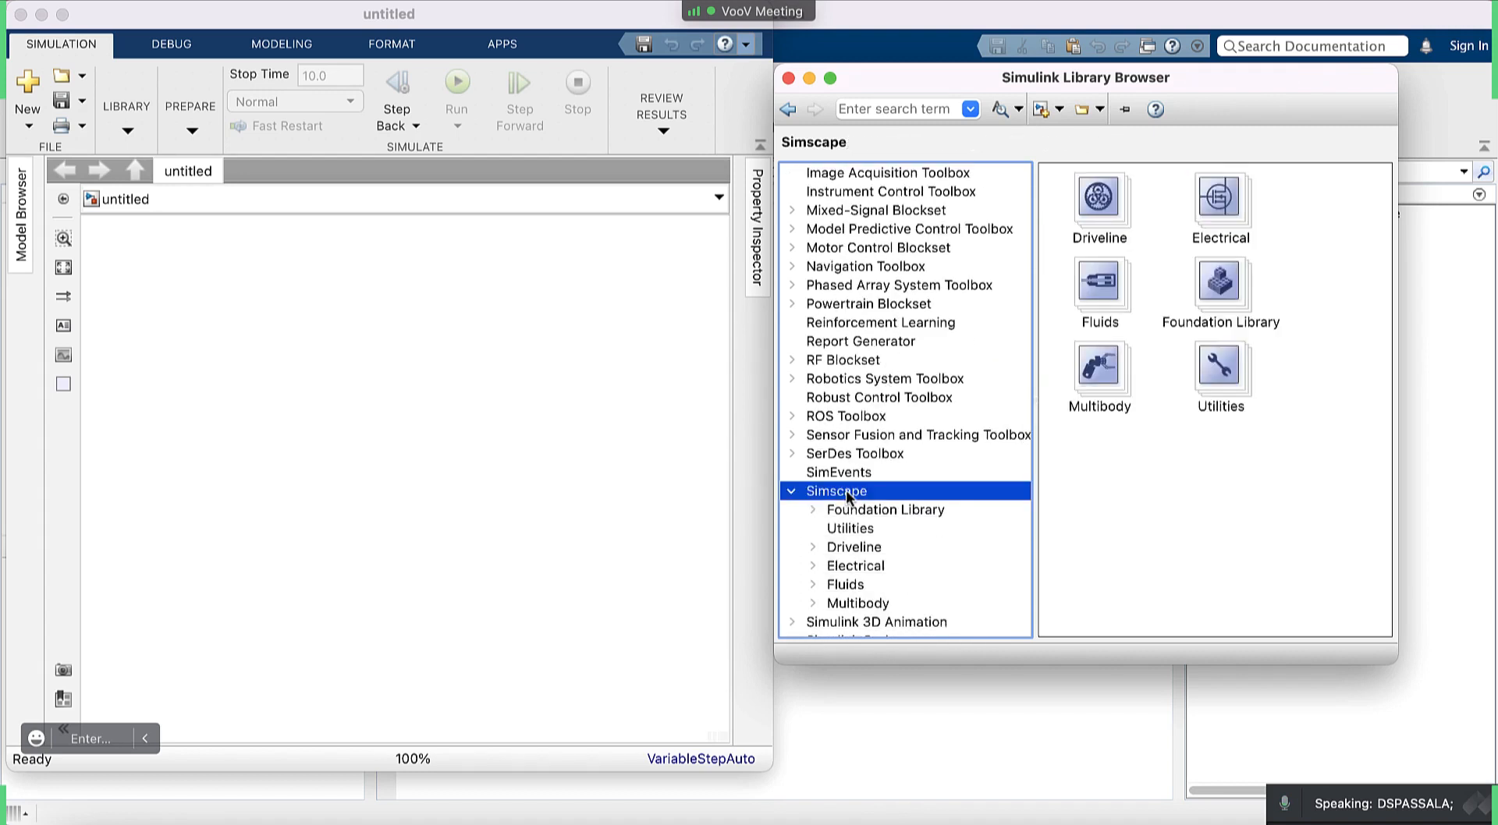
{"action": "scroll", "coordinate": [845, 489], "scroll_direction": "down", "scroll_amount": 1}
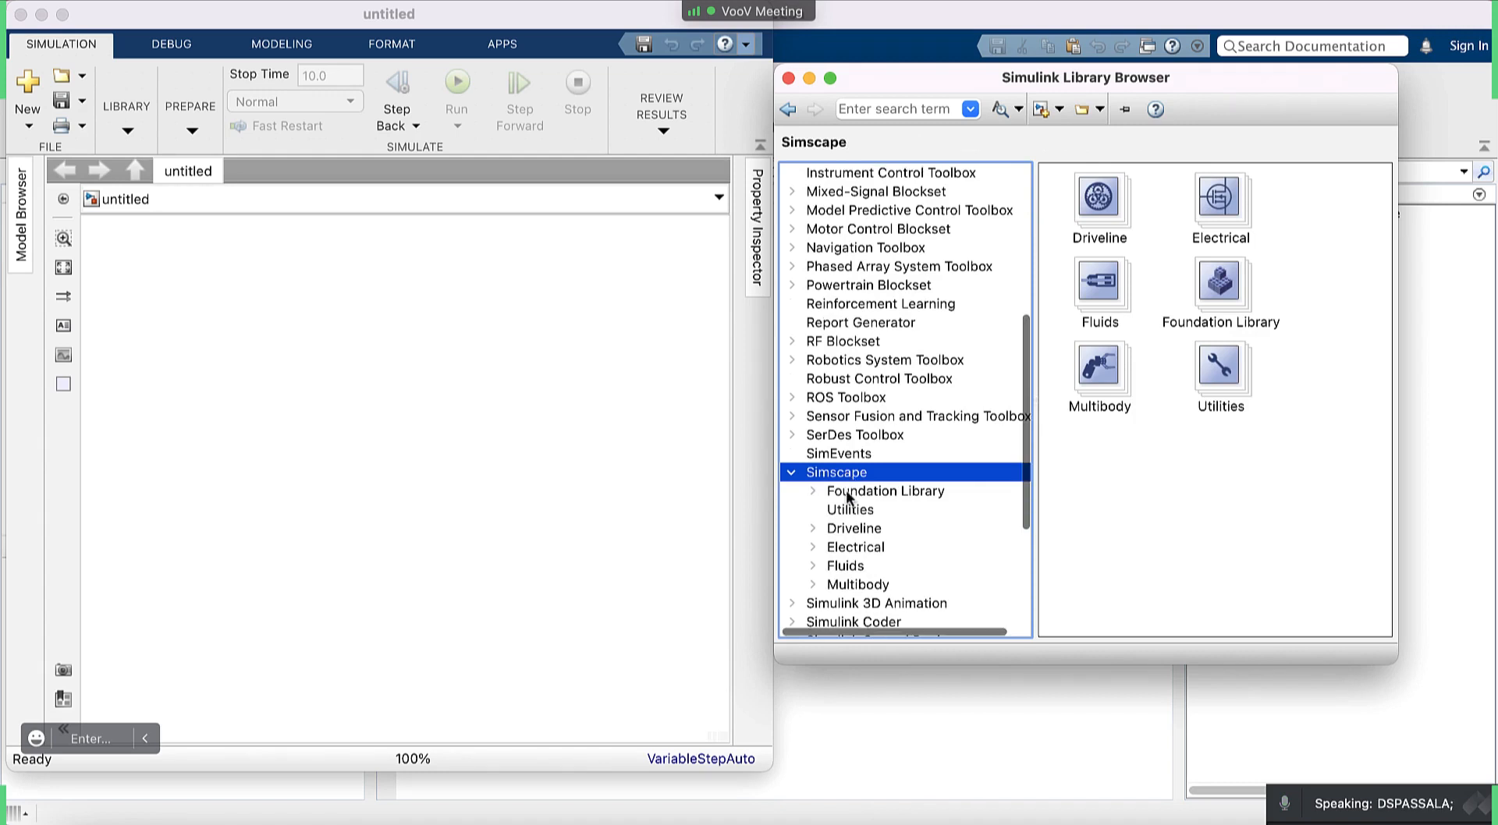
{"action": "left_click", "coordinate": [846, 490]}
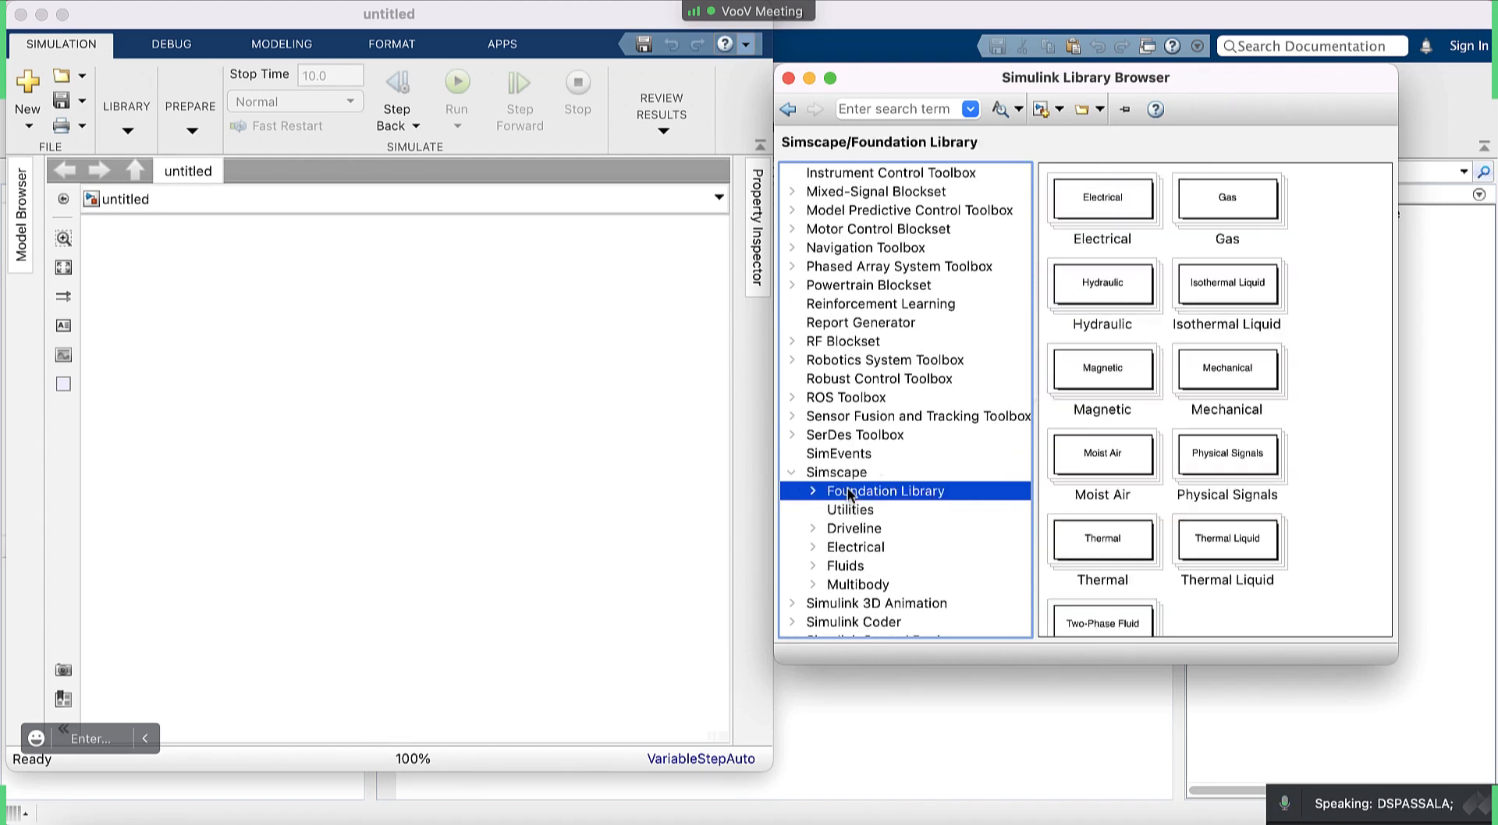
Open the Foundation Library's Electrical group and look through the Electrical Elements blocks.
{"action": "double_click", "coordinate": [1108, 195]}
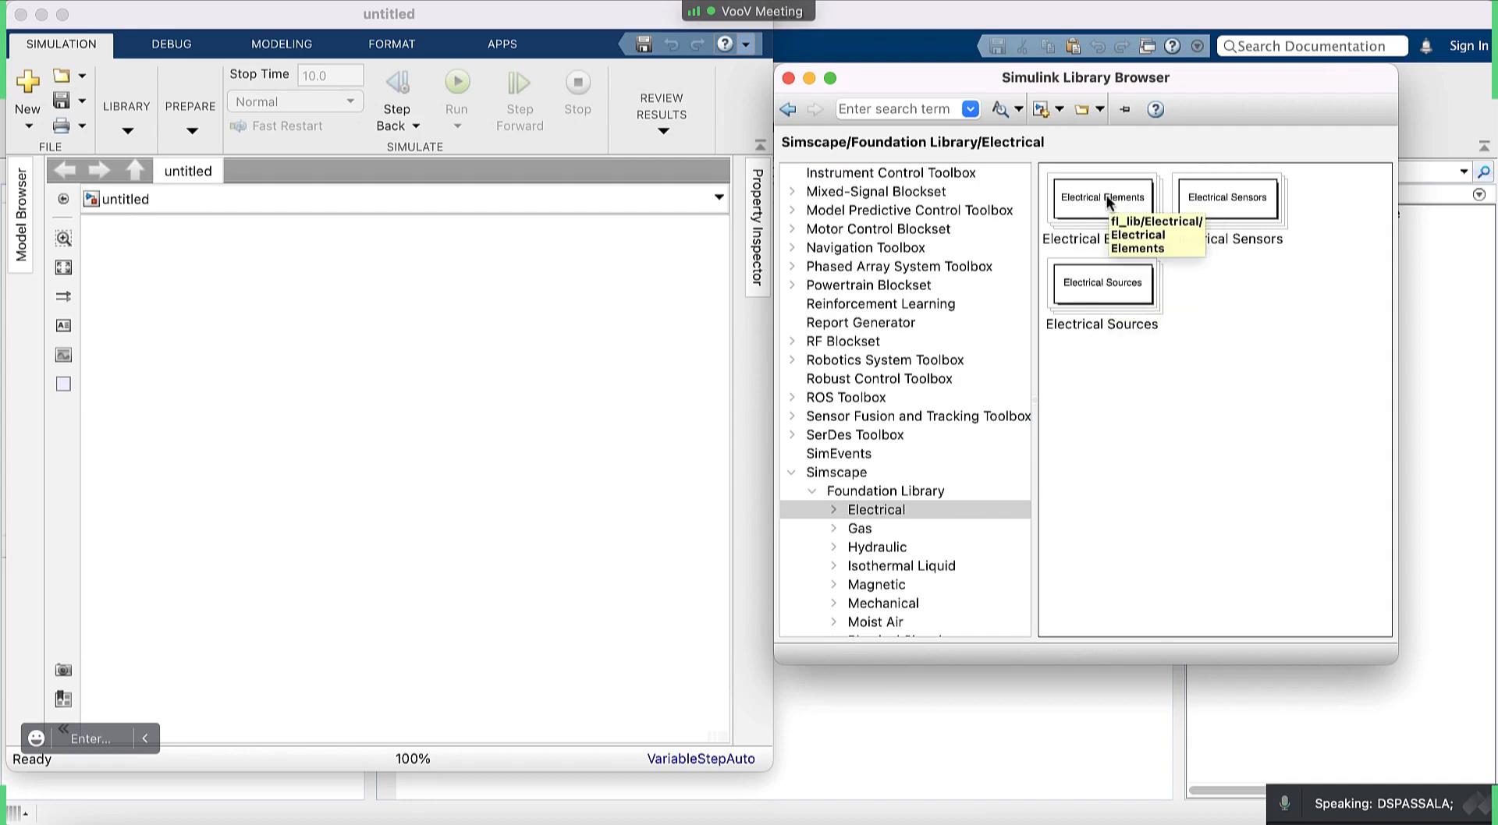
{"action": "double_click", "coordinate": [1108, 199]}
{"action": "scroll", "coordinate": [1135, 496], "scroll_direction": "down", "scroll_amount": 5}
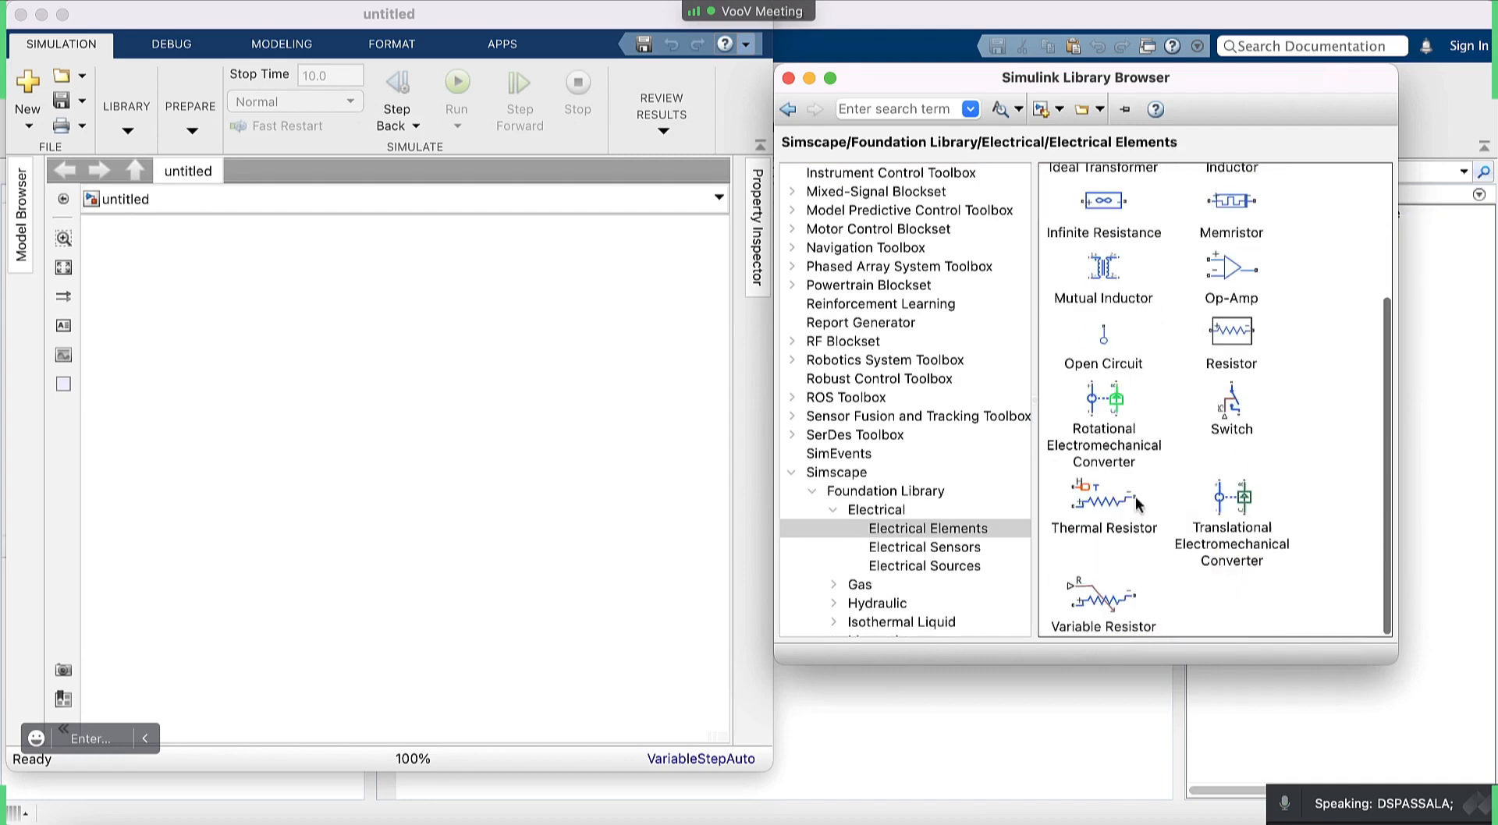
{"action": "scroll", "coordinate": [1135, 496], "scroll_direction": "up", "scroll_amount": 5}
{"action": "scroll", "coordinate": [1136, 498], "scroll_direction": "up", "scroll_amount": 1}
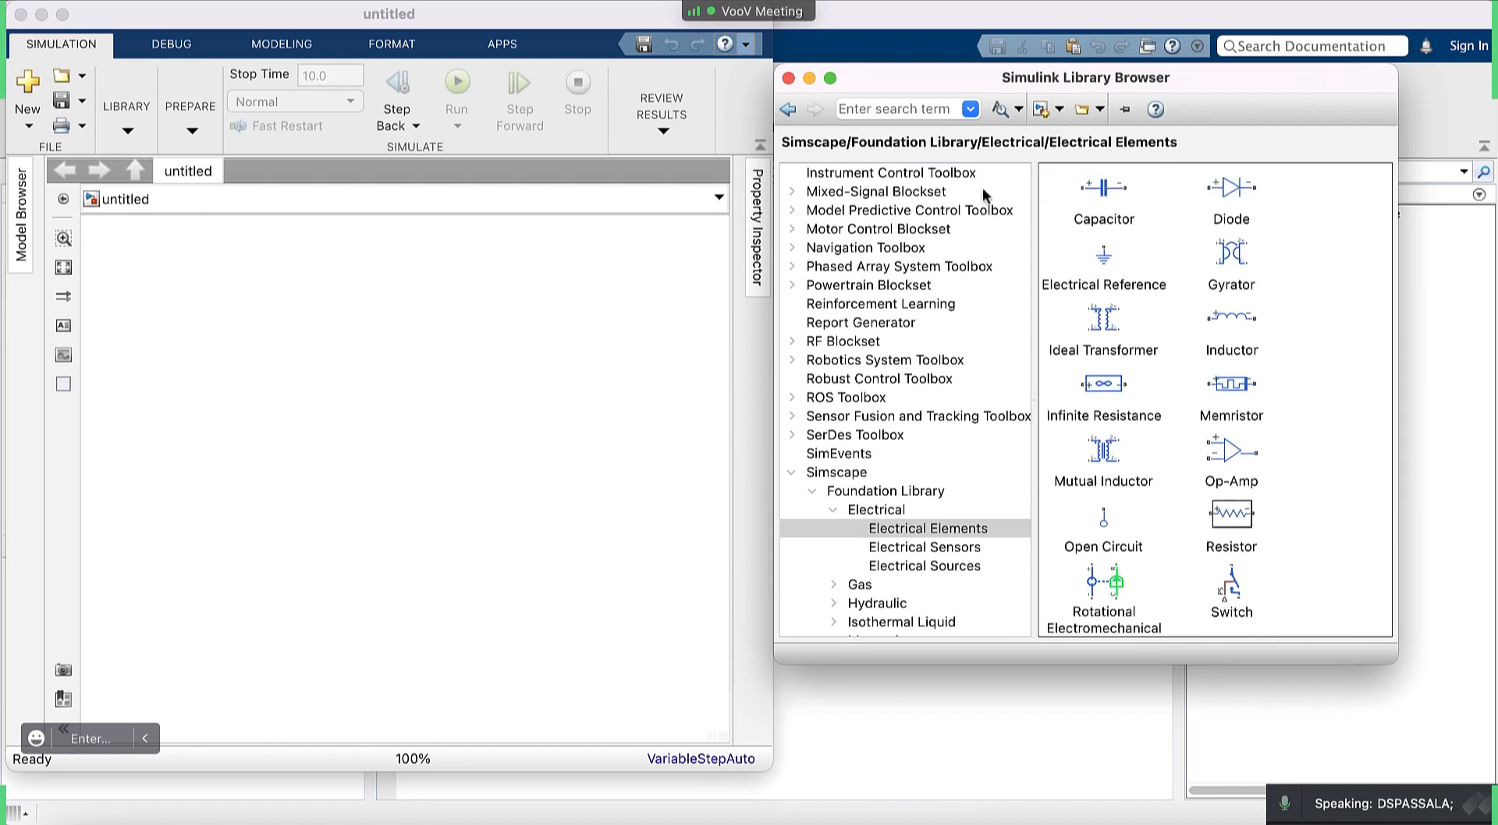
View the Electrical Sensors and Electrical Sources blocks, and return to the Foundation Library's Electrical group.
{"action": "left_click", "coordinate": [788, 111]}
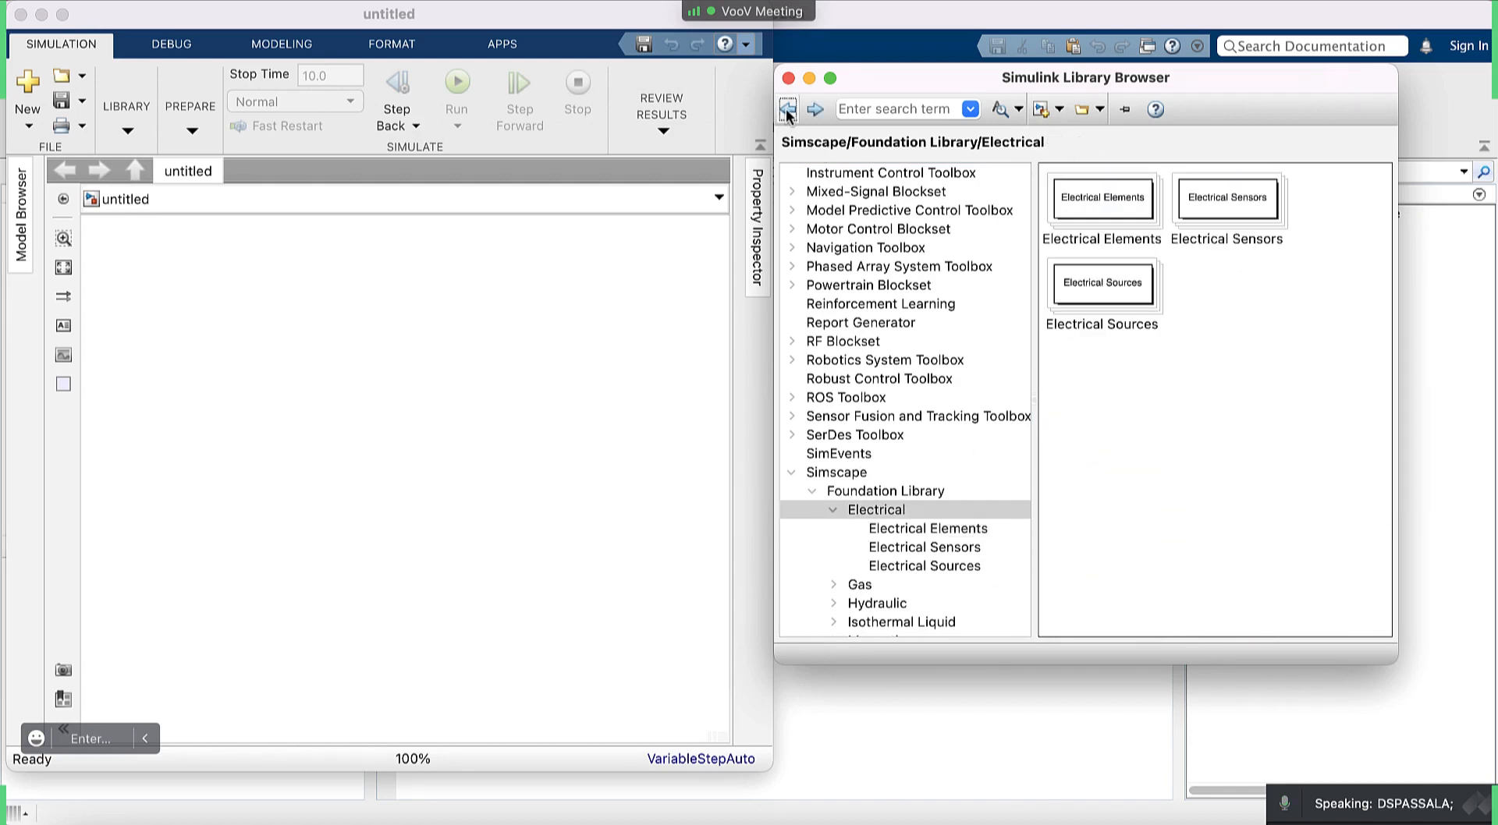
{"action": "double_click", "coordinate": [1228, 197]}
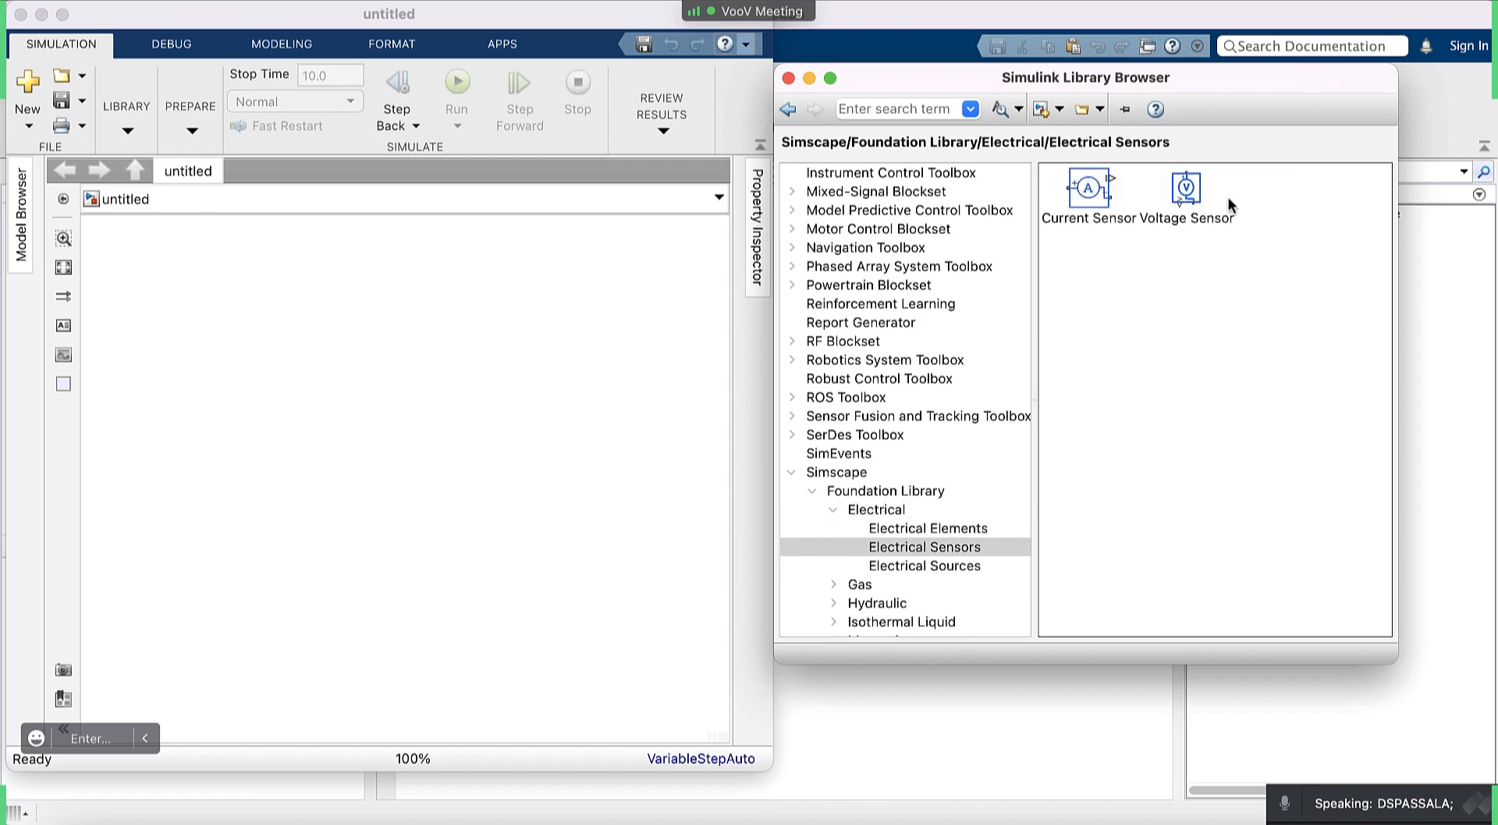
{"action": "left_click", "coordinate": [786, 110]}
{"action": "double_click", "coordinate": [1095, 284]}
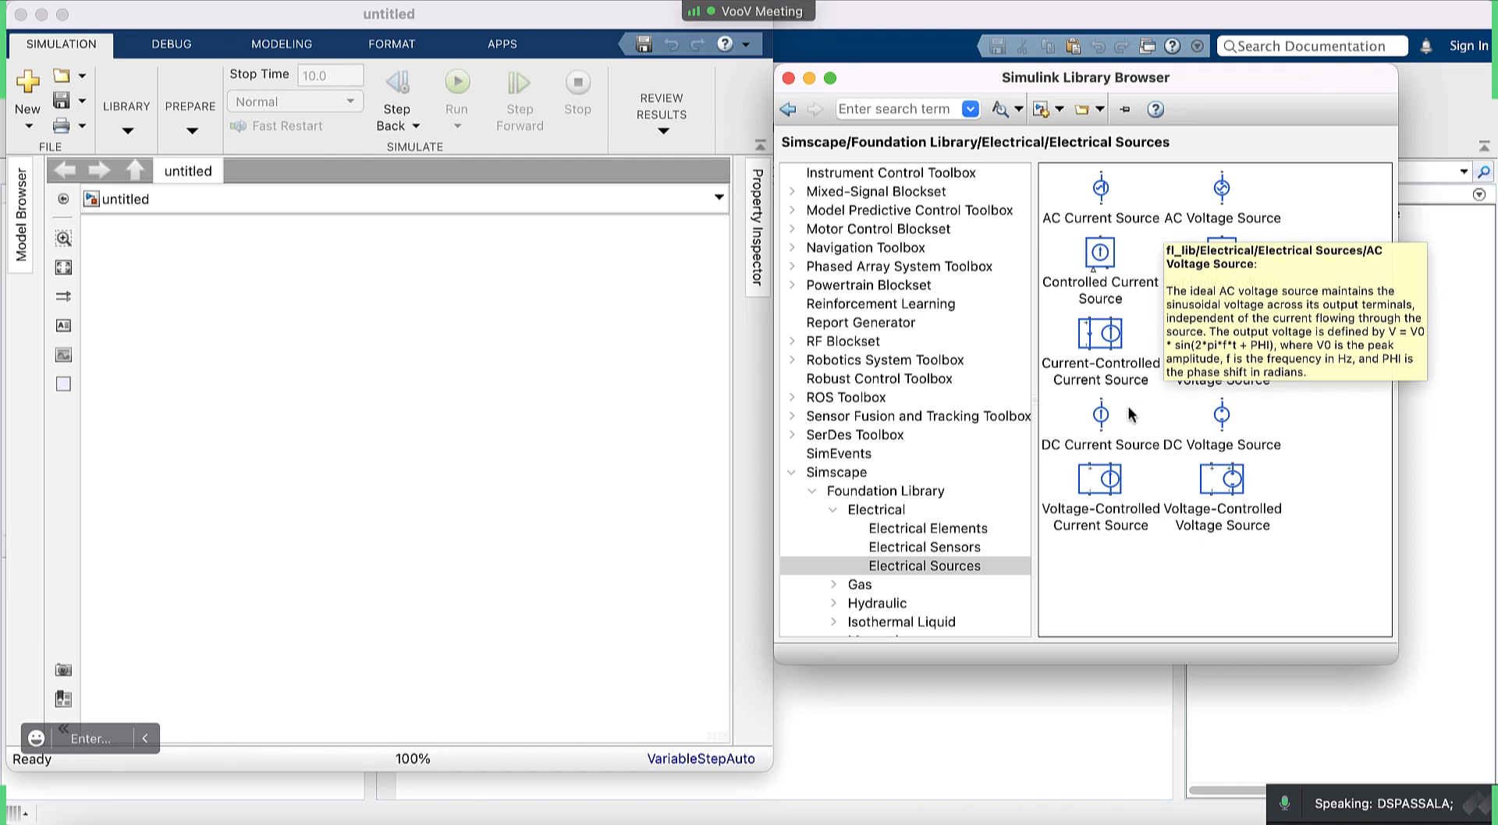
{"action": "left_click", "coordinate": [787, 109]}
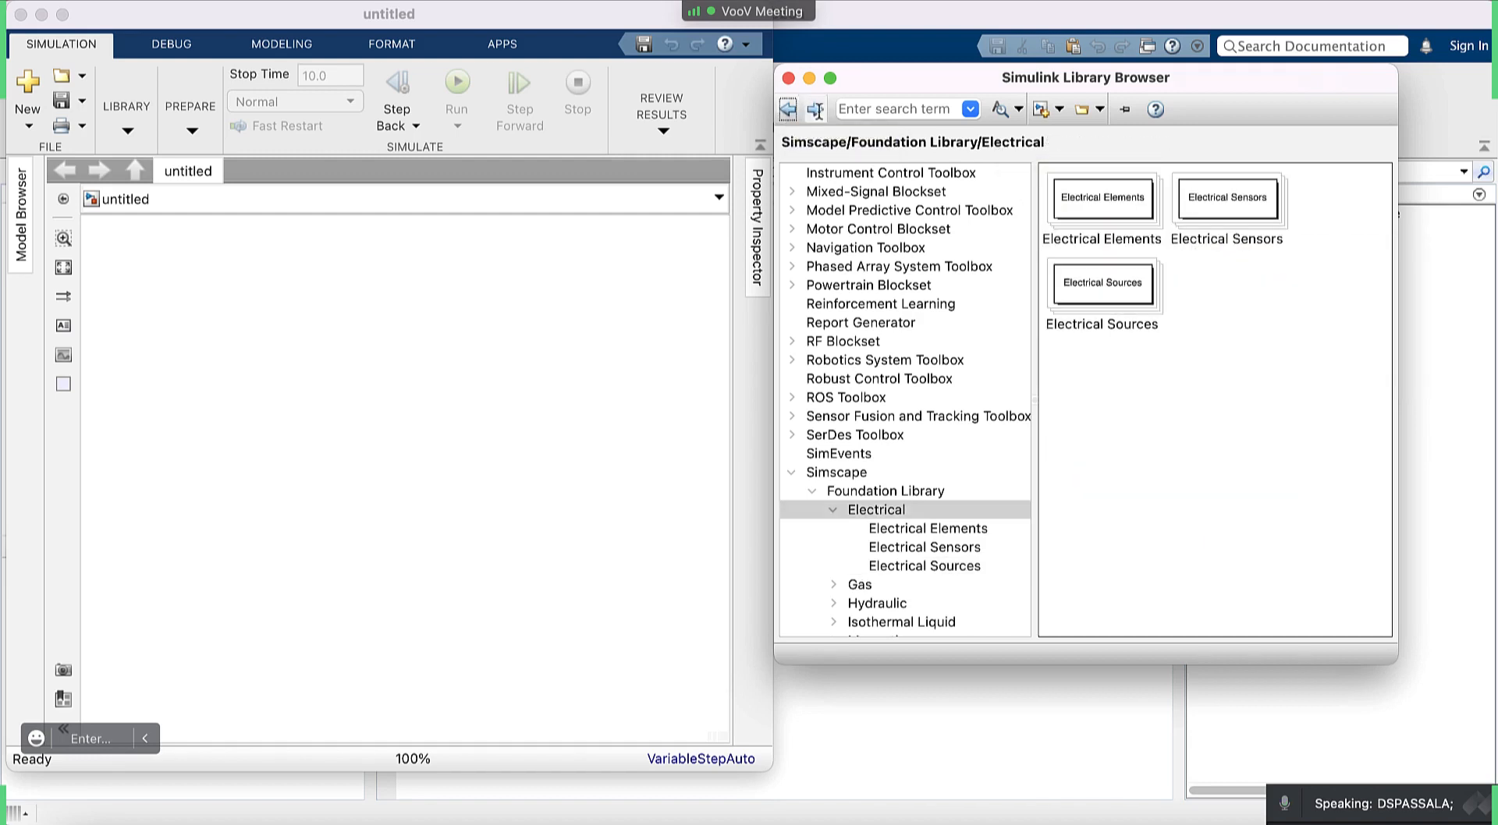
View the blocks in Simscape's Utilities library and in Connectors & References and Control under its Electrical branch.
{"action": "scroll", "coordinate": [964, 454], "scroll_direction": "down", "scroll_amount": 5}
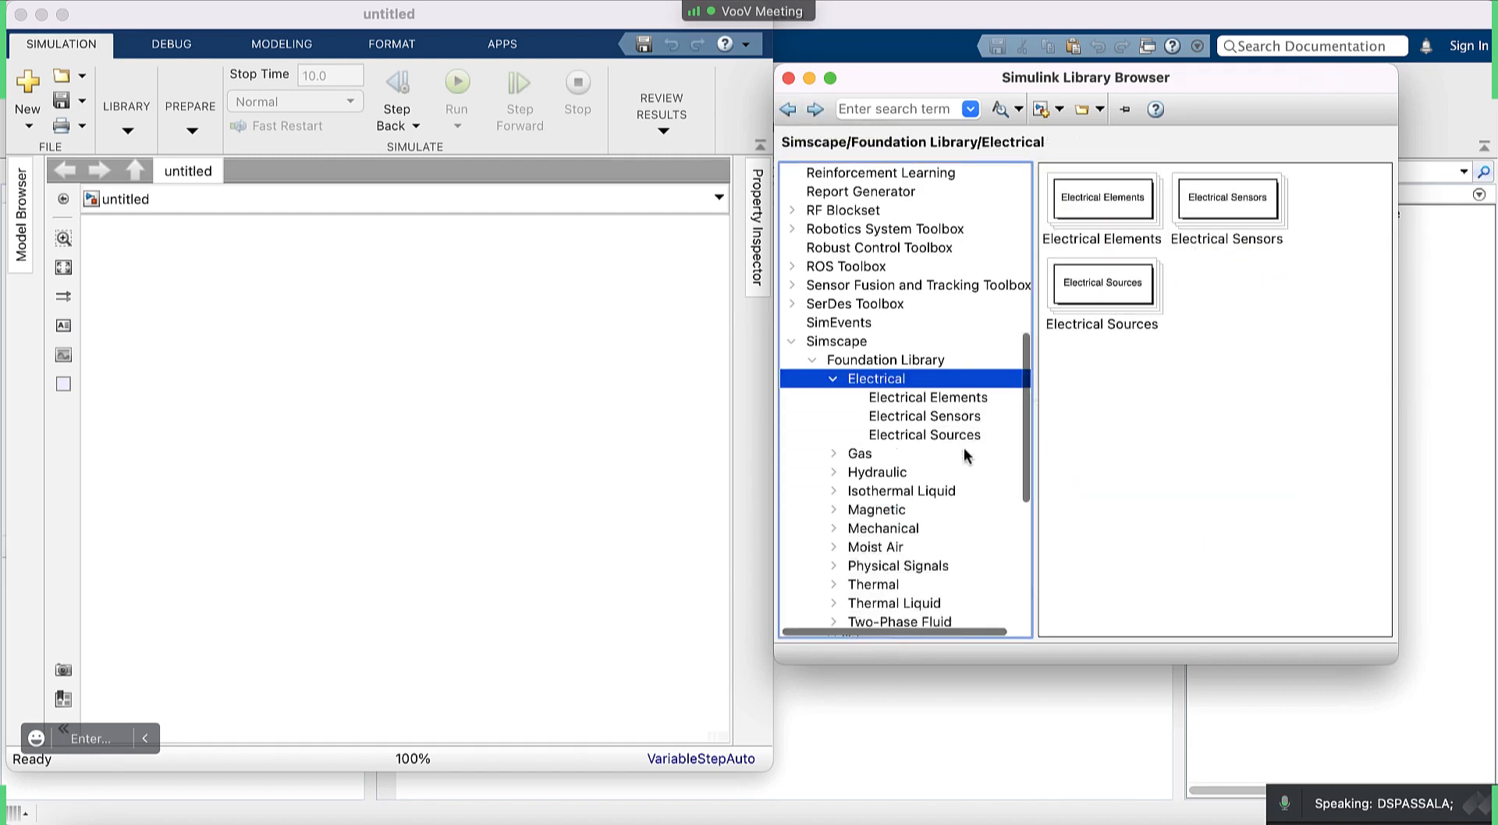
{"action": "scroll", "coordinate": [964, 454], "scroll_direction": "down", "scroll_amount": 5}
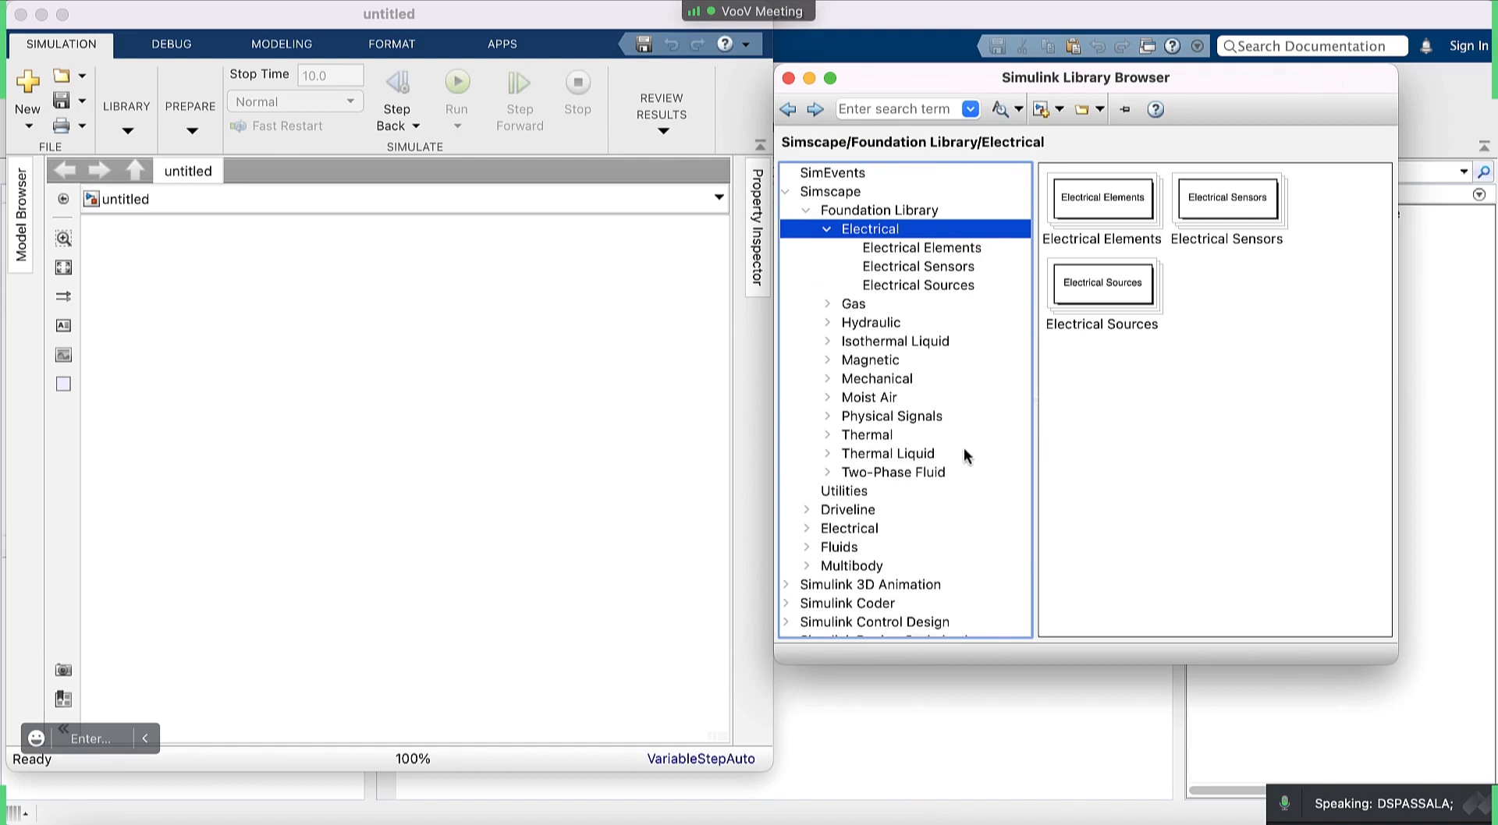
{"action": "left_click", "coordinate": [839, 494]}
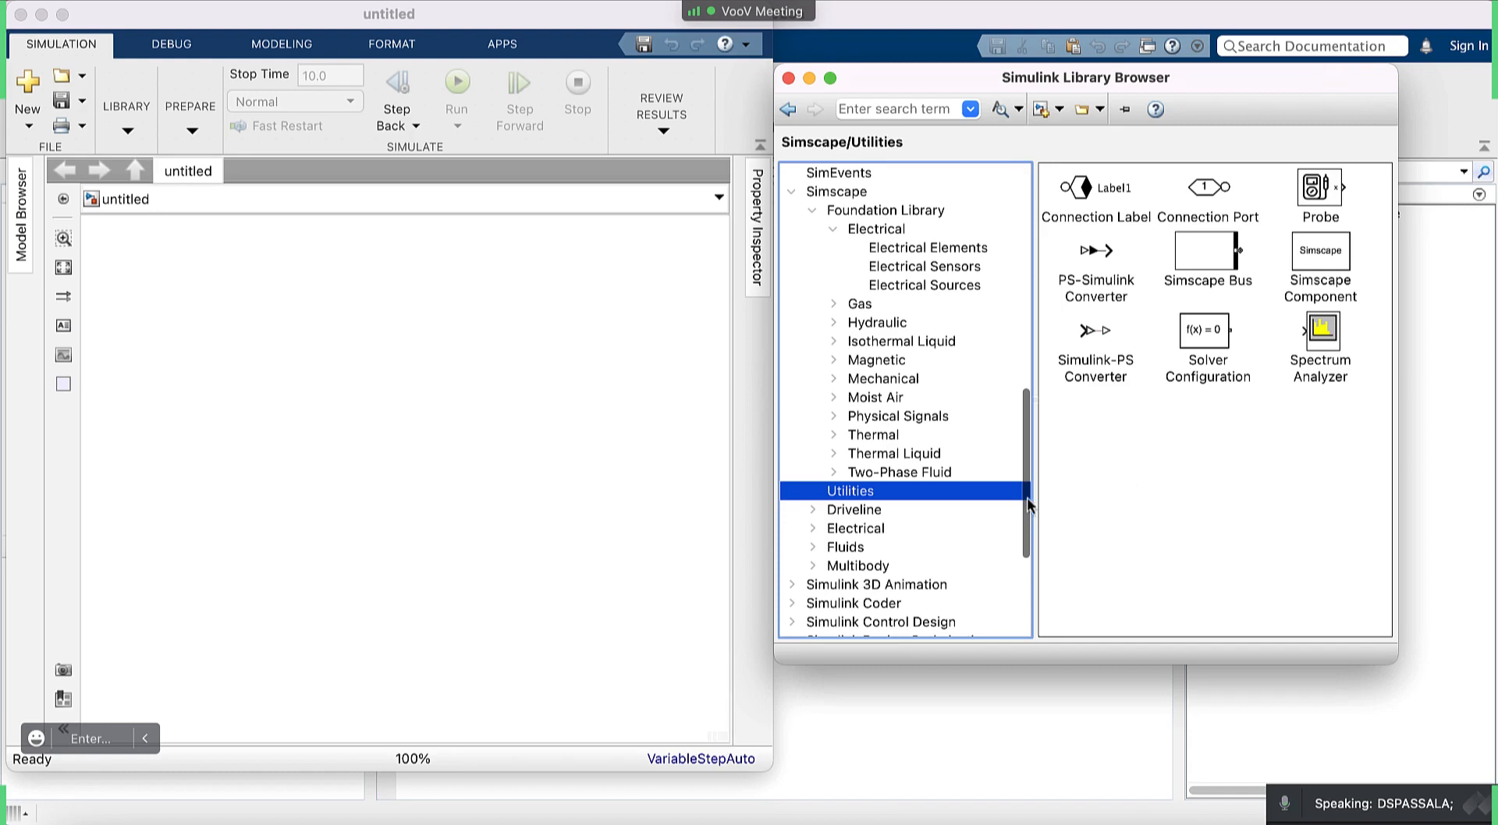
{"action": "left_click", "coordinate": [811, 531]}
{"action": "left_click", "coordinate": [901, 550]}
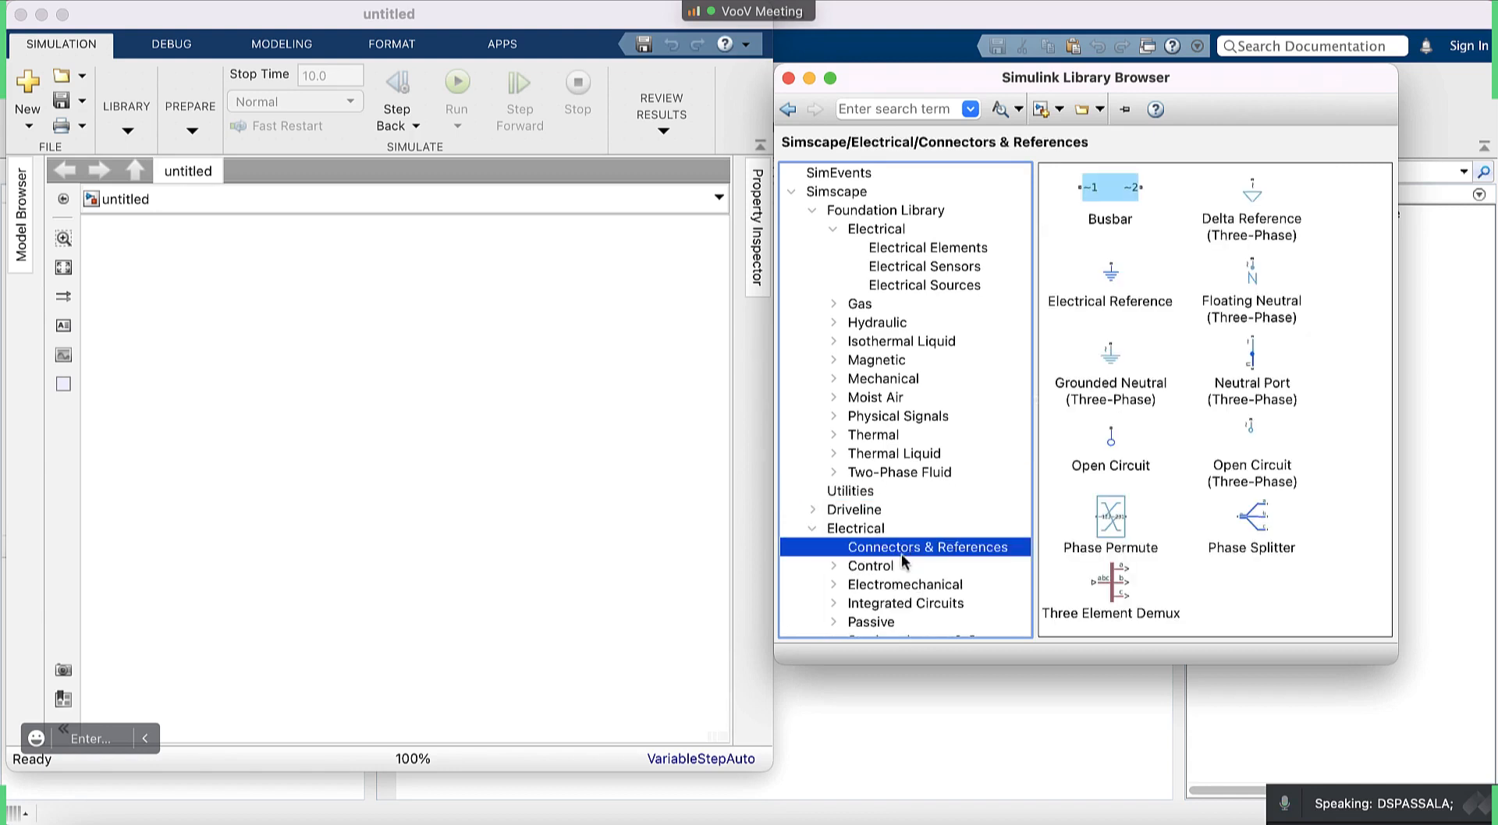
{"action": "left_click", "coordinate": [863, 566]}
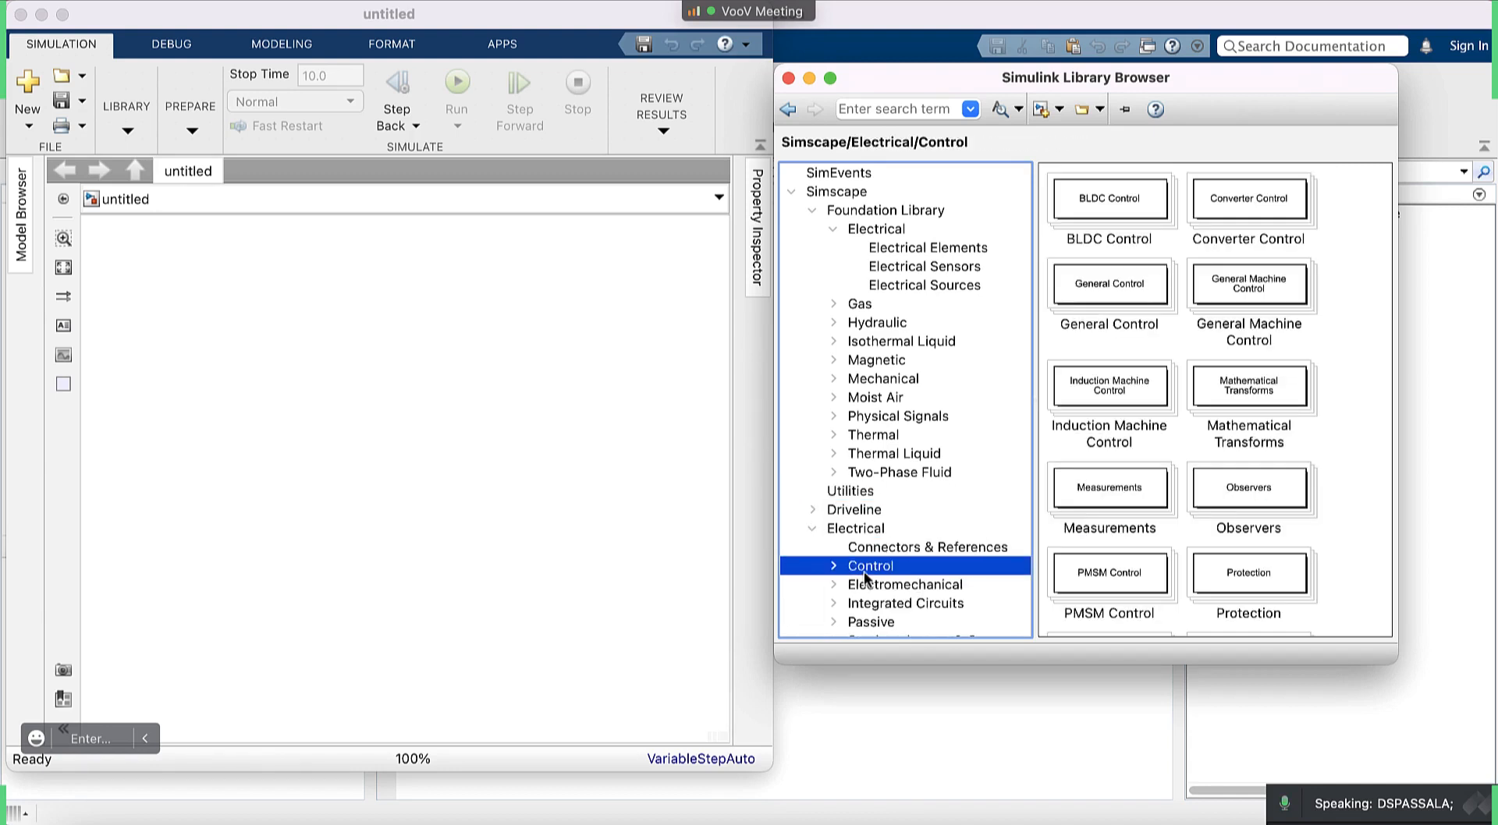
Collapse Simscape's Electrical and Foundation Library branches in the library tree.
{"action": "left_click", "coordinate": [812, 528]}
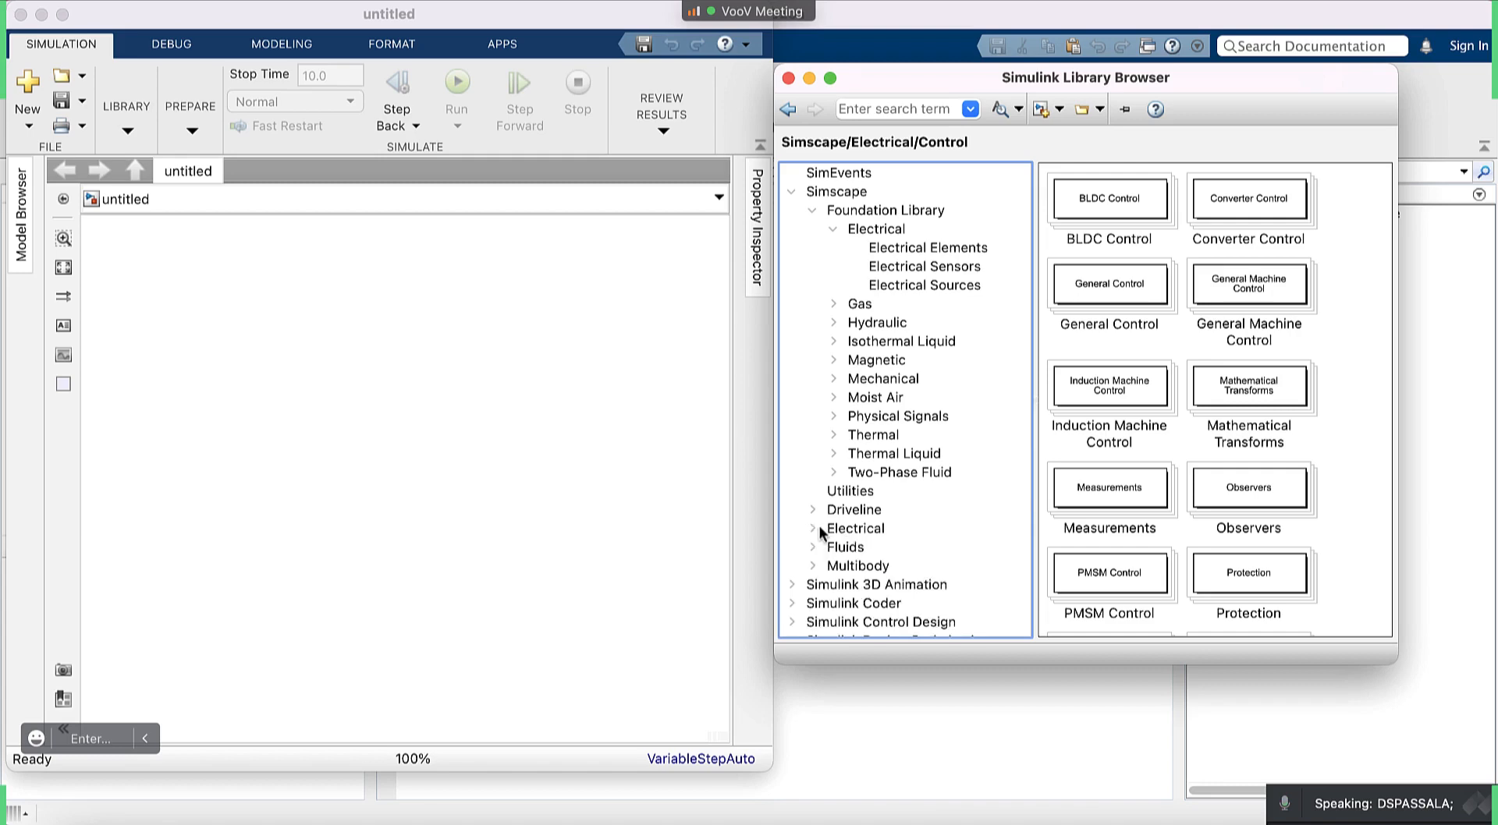
{"action": "left_click", "coordinate": [812, 210]}
{"action": "scroll", "coordinate": [827, 205], "scroll_direction": "up", "scroll_amount": 2}
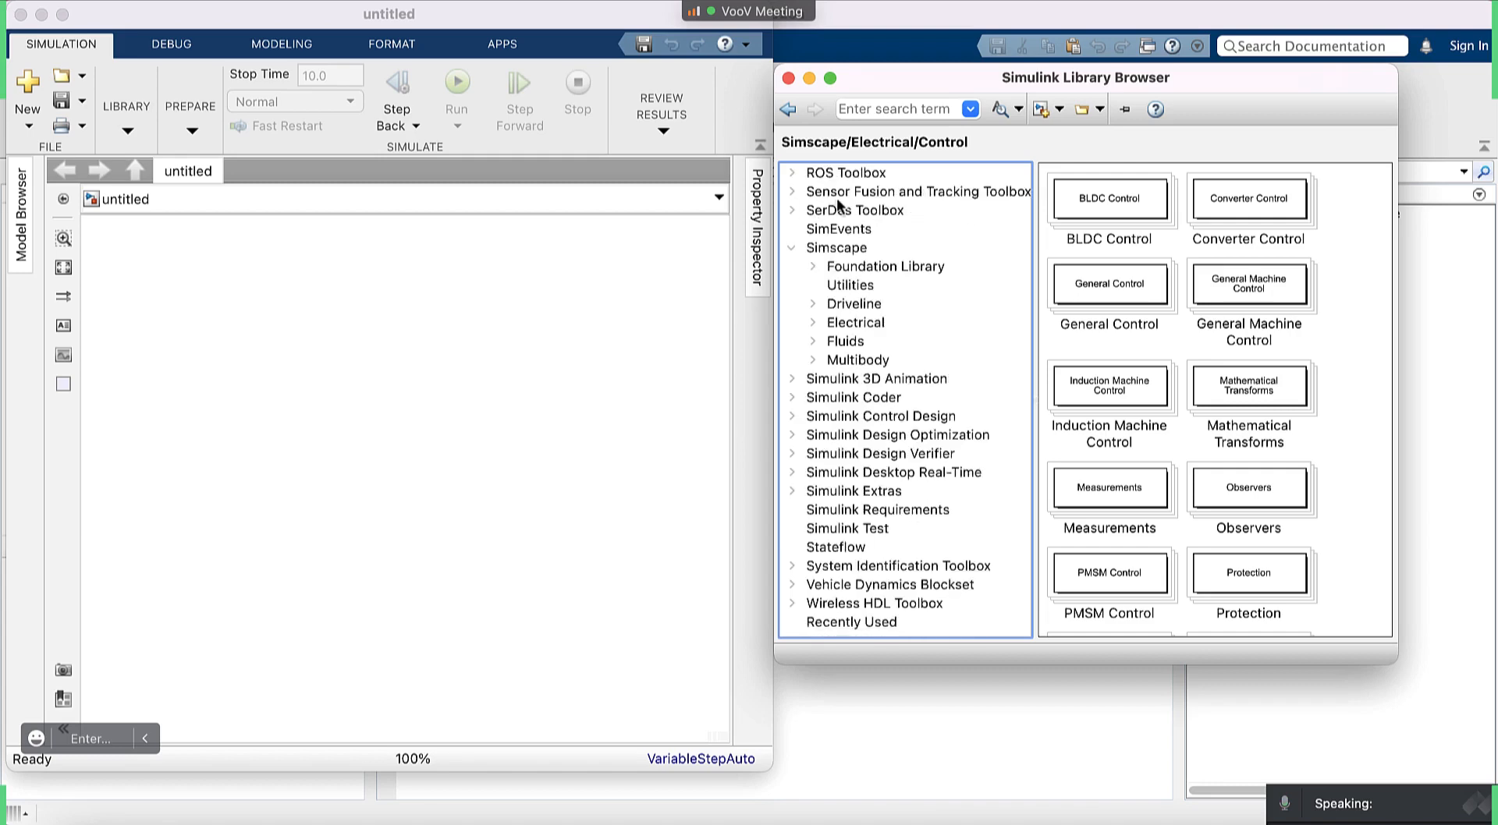
Expand the Simulink library to look over its list of block categories, and collapse it again.
{"action": "scroll", "coordinate": [836, 198], "scroll_direction": "up", "scroll_amount": 10}
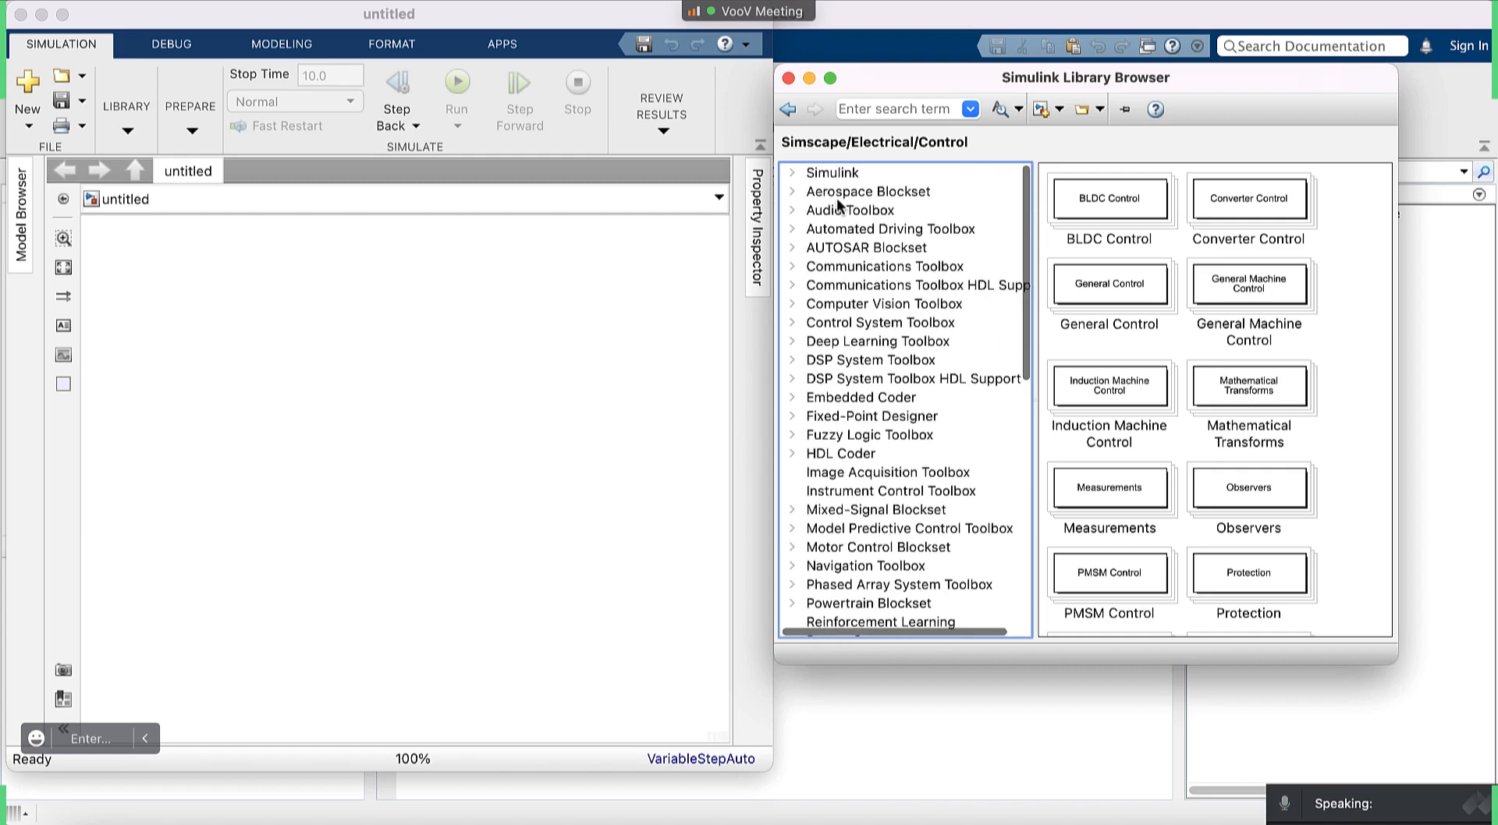
{"action": "left_click", "coordinate": [794, 172]}
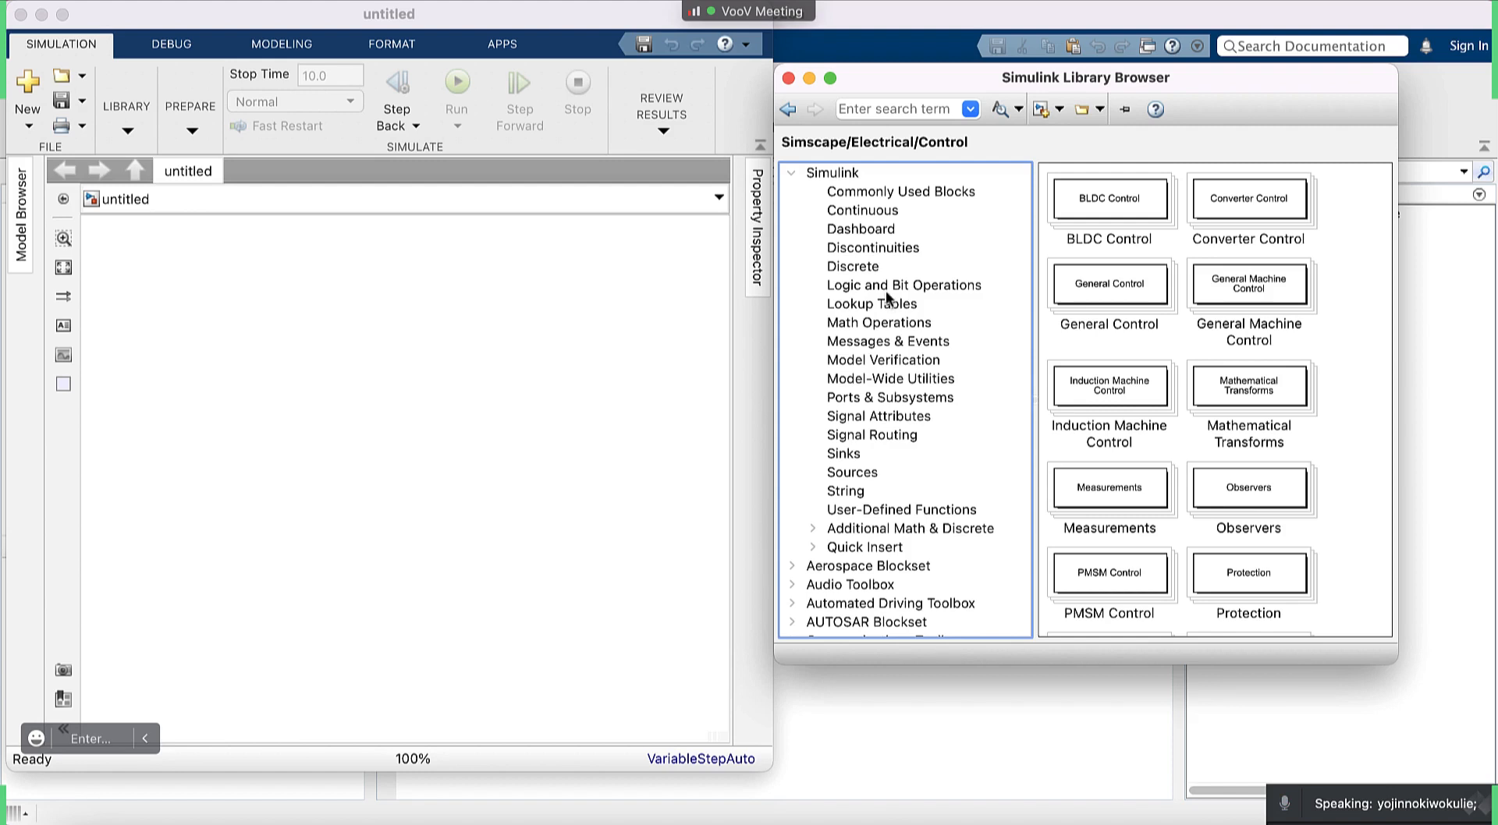
{"action": "left_click", "coordinate": [790, 175]}
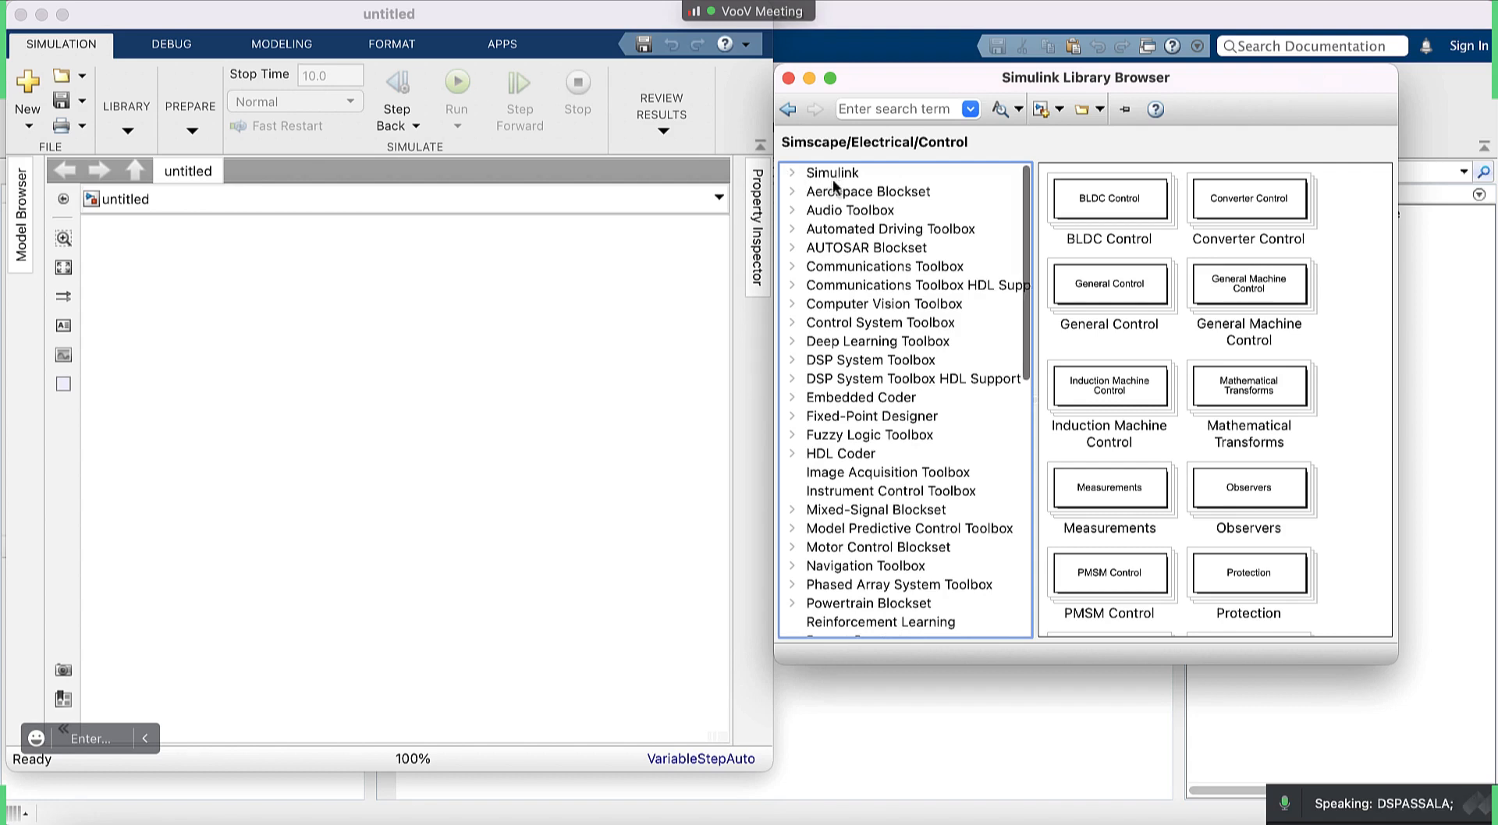
Collapse the Simscape branch in the library tree and show its top-level sublibraries.
{"action": "scroll", "coordinate": [832, 180], "scroll_direction": "down", "scroll_amount": 2}
{"action": "scroll", "coordinate": [832, 180], "scroll_direction": "down", "scroll_amount": 7}
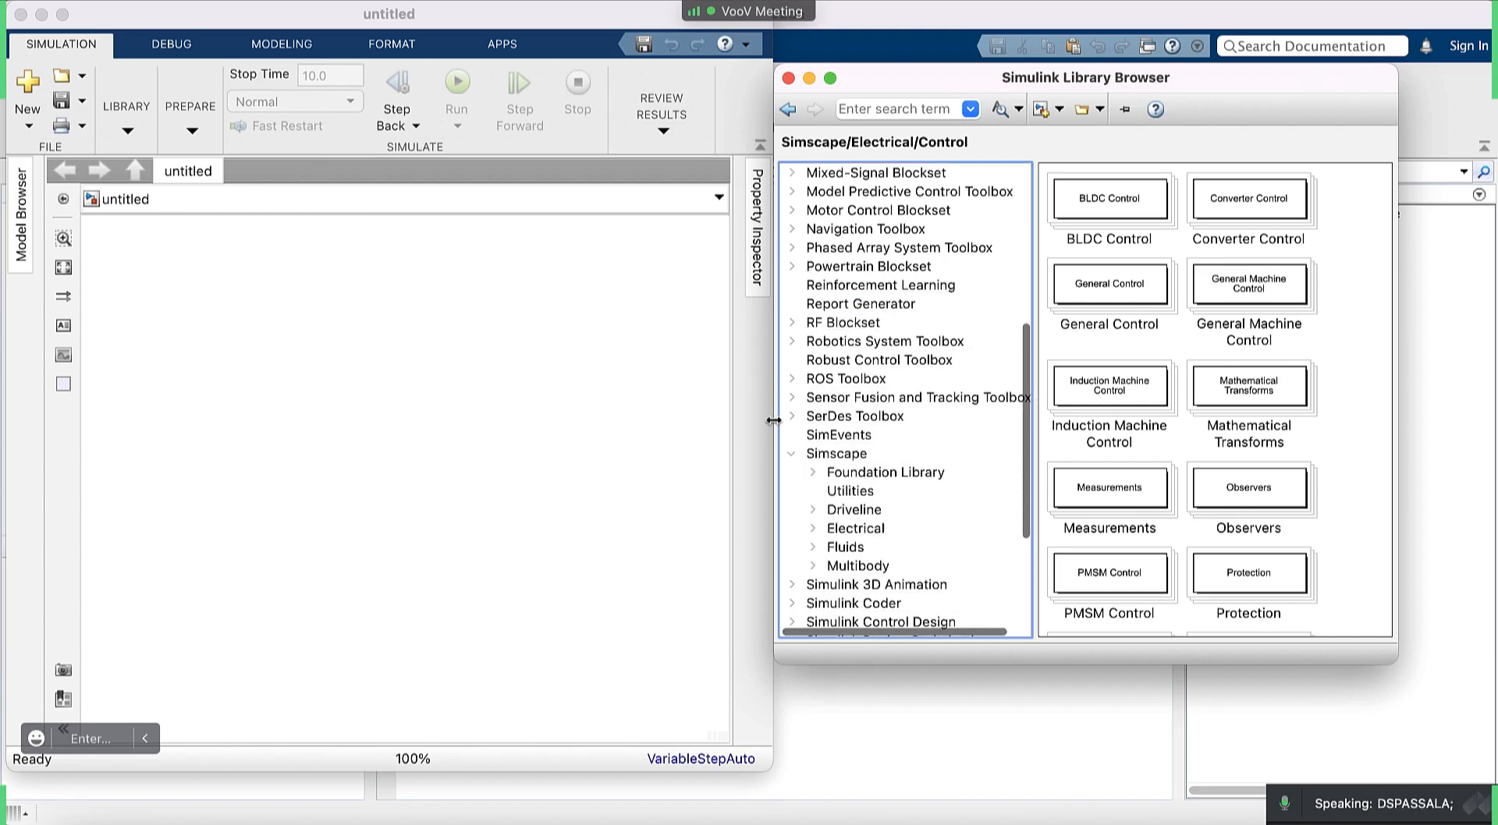
{"action": "left_click", "coordinate": [791, 454]}
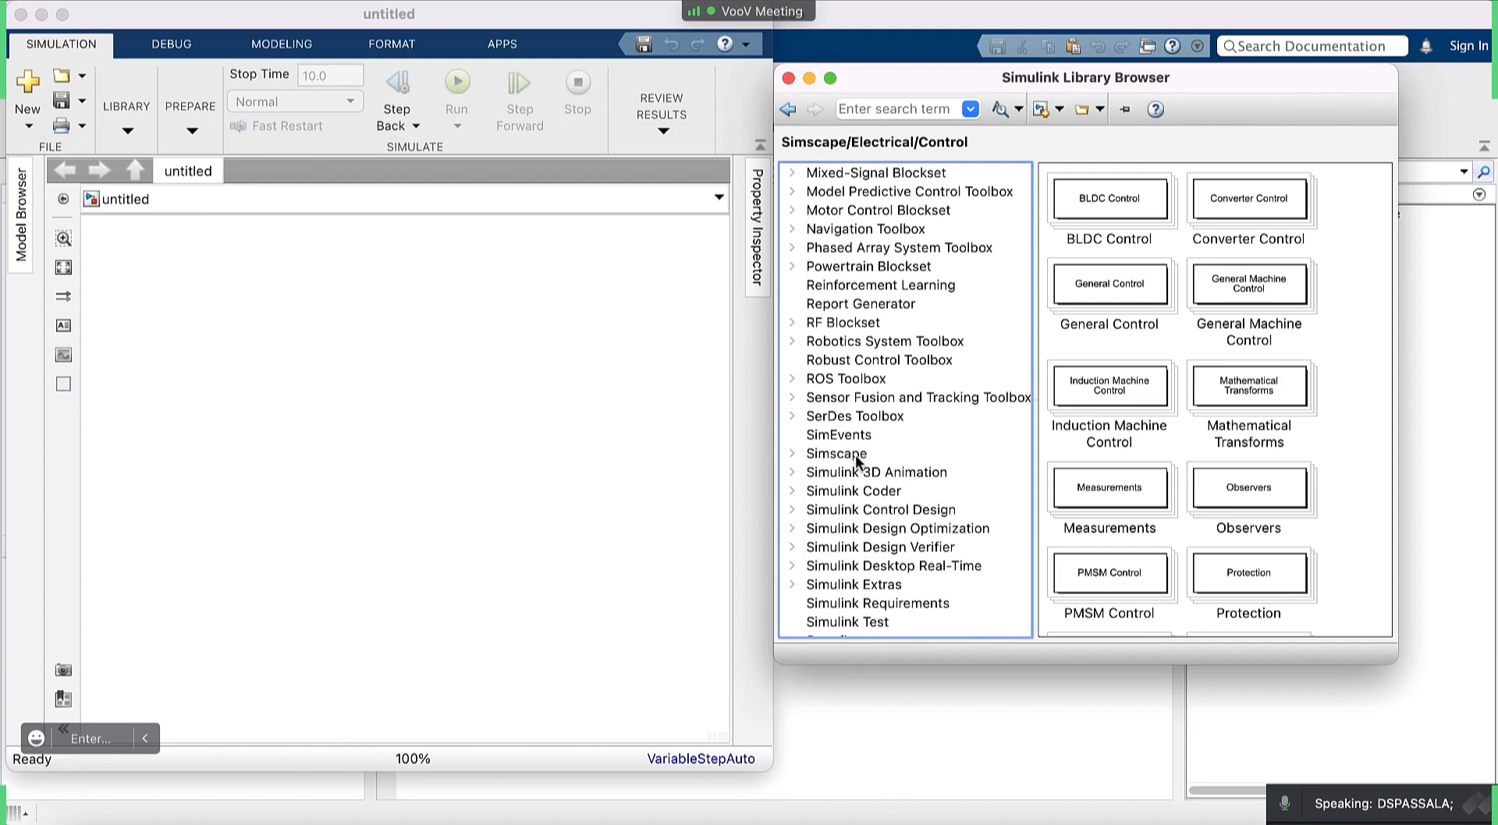
{"action": "scroll", "coordinate": [855, 454], "scroll_direction": "down", "scroll_amount": 2}
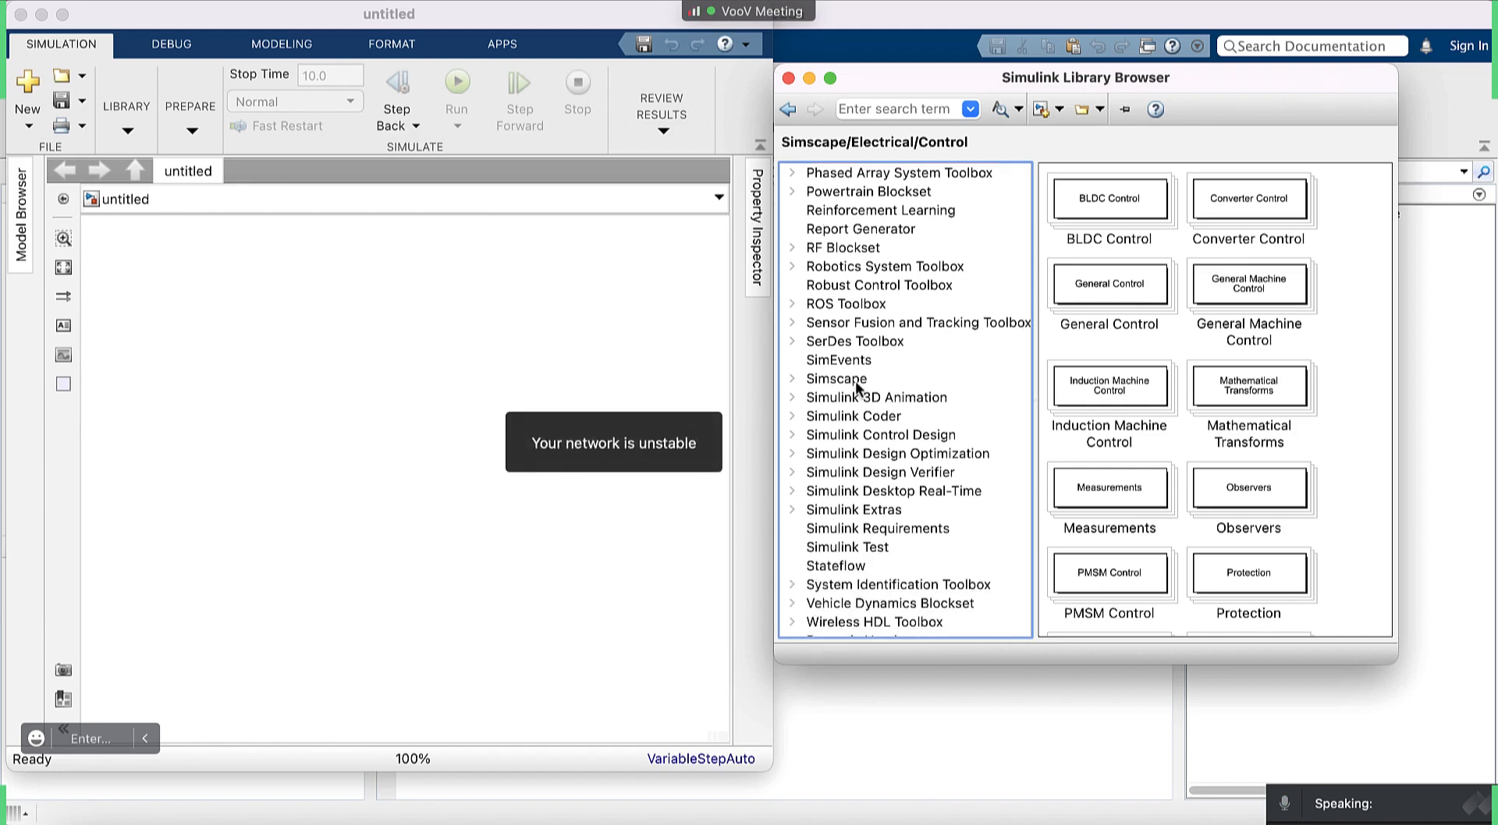
{"action": "scroll", "coordinate": [855, 381], "scroll_direction": "up", "scroll_amount": 1}
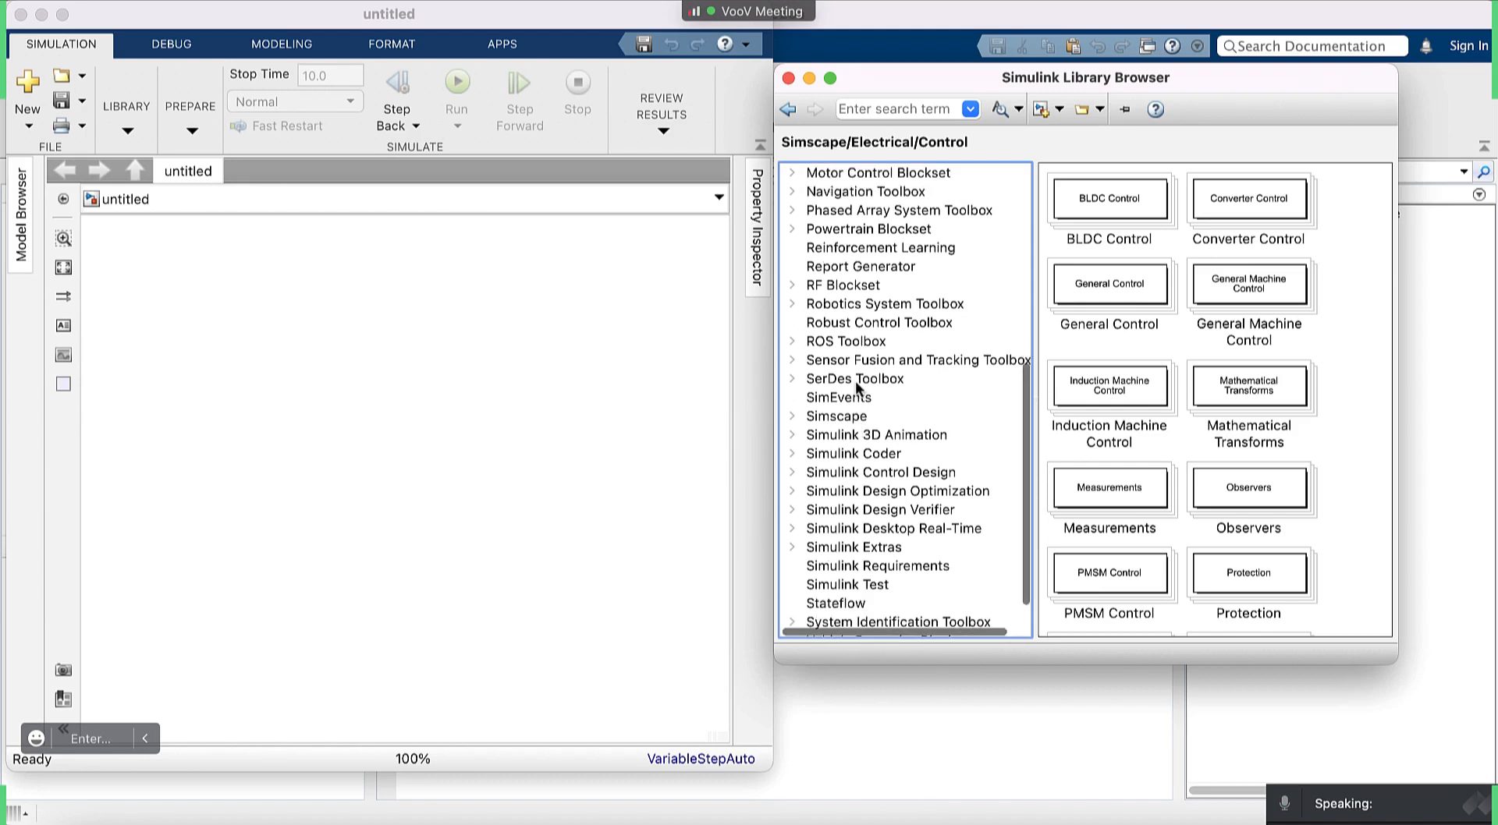
{"action": "scroll", "coordinate": [855, 381], "scroll_direction": "down", "scroll_amount": 1}
{"action": "left_click", "coordinate": [841, 396]}
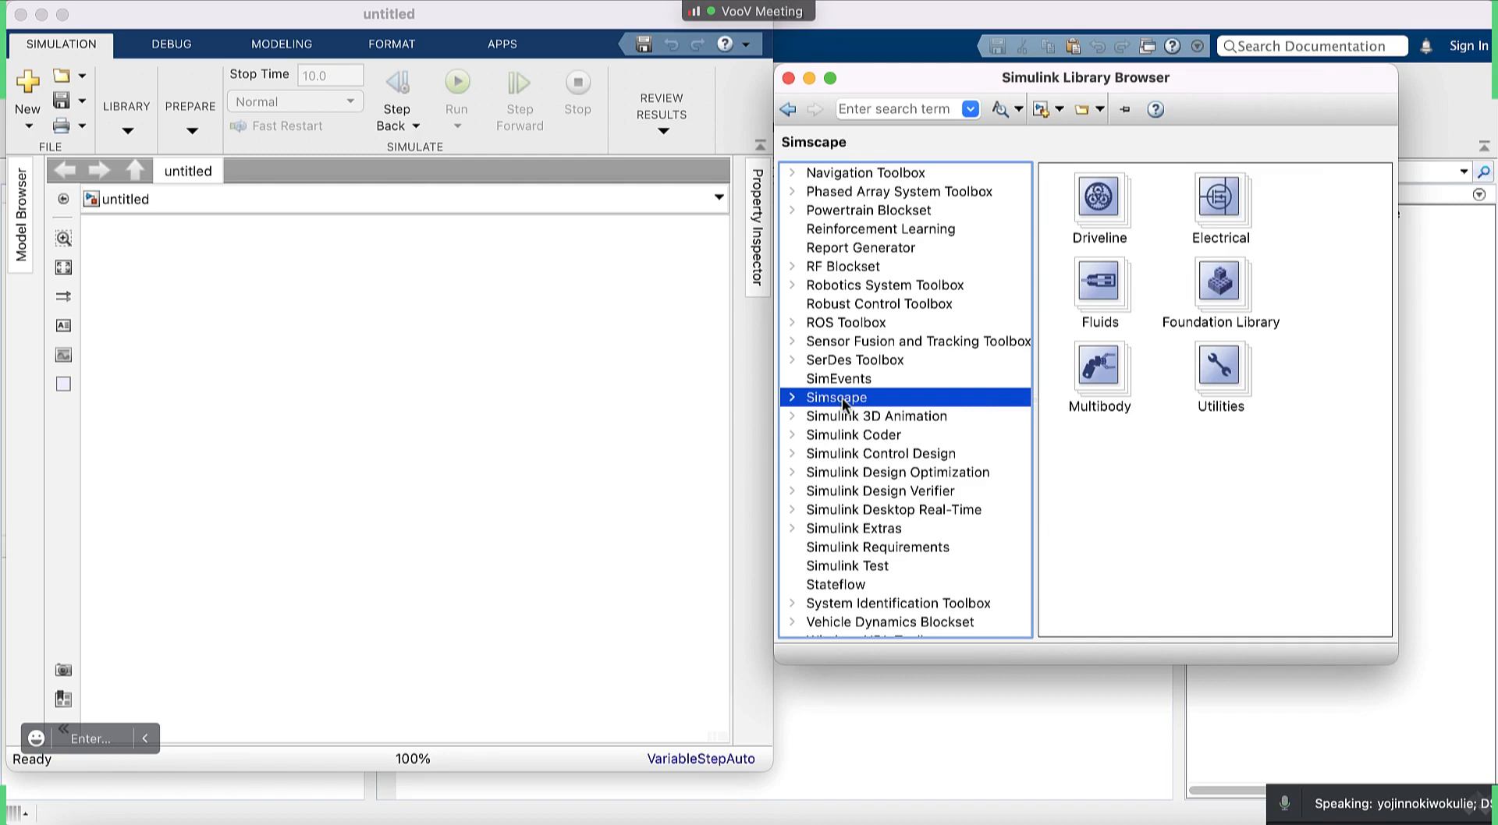
Expand the Simulink library, show its sublibrary icons from Additional Math & Discrete onward, and collapse the branch.
{"action": "scroll", "coordinate": [841, 396], "scroll_direction": "up", "scroll_amount": 10}
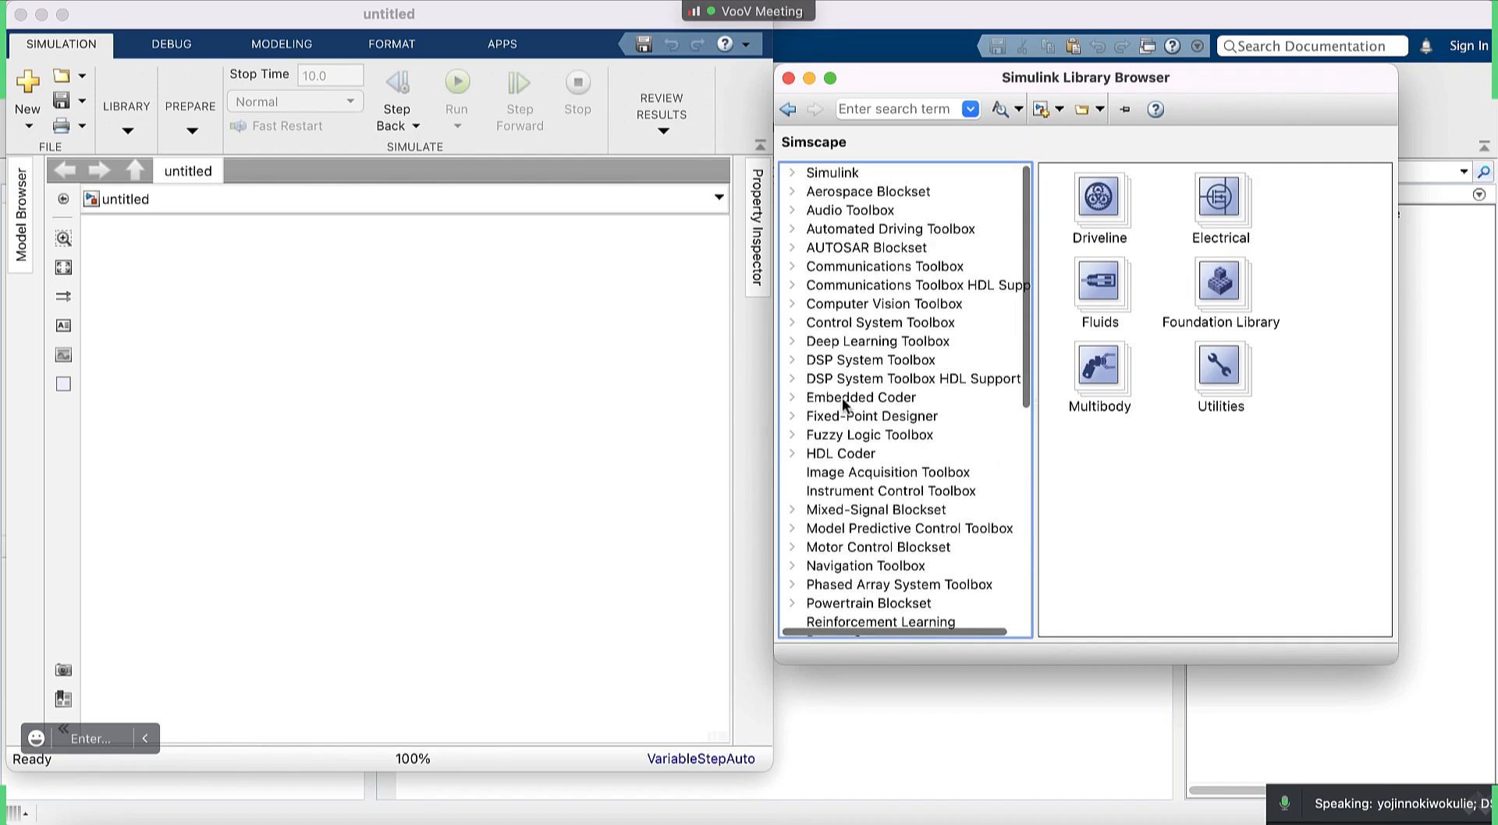
{"action": "left_click", "coordinate": [793, 173]}
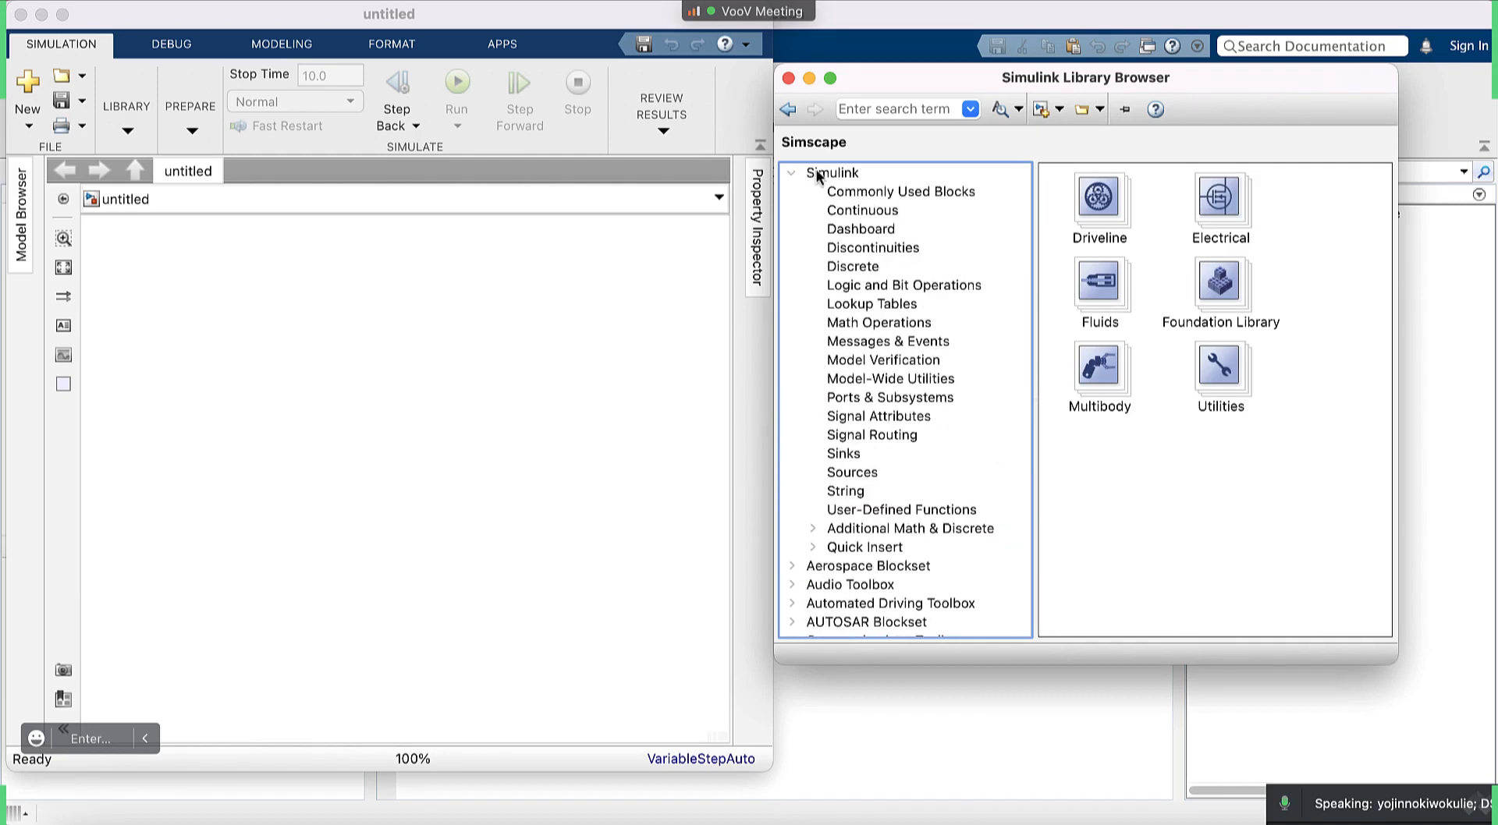
{"action": "left_click", "coordinate": [829, 173]}
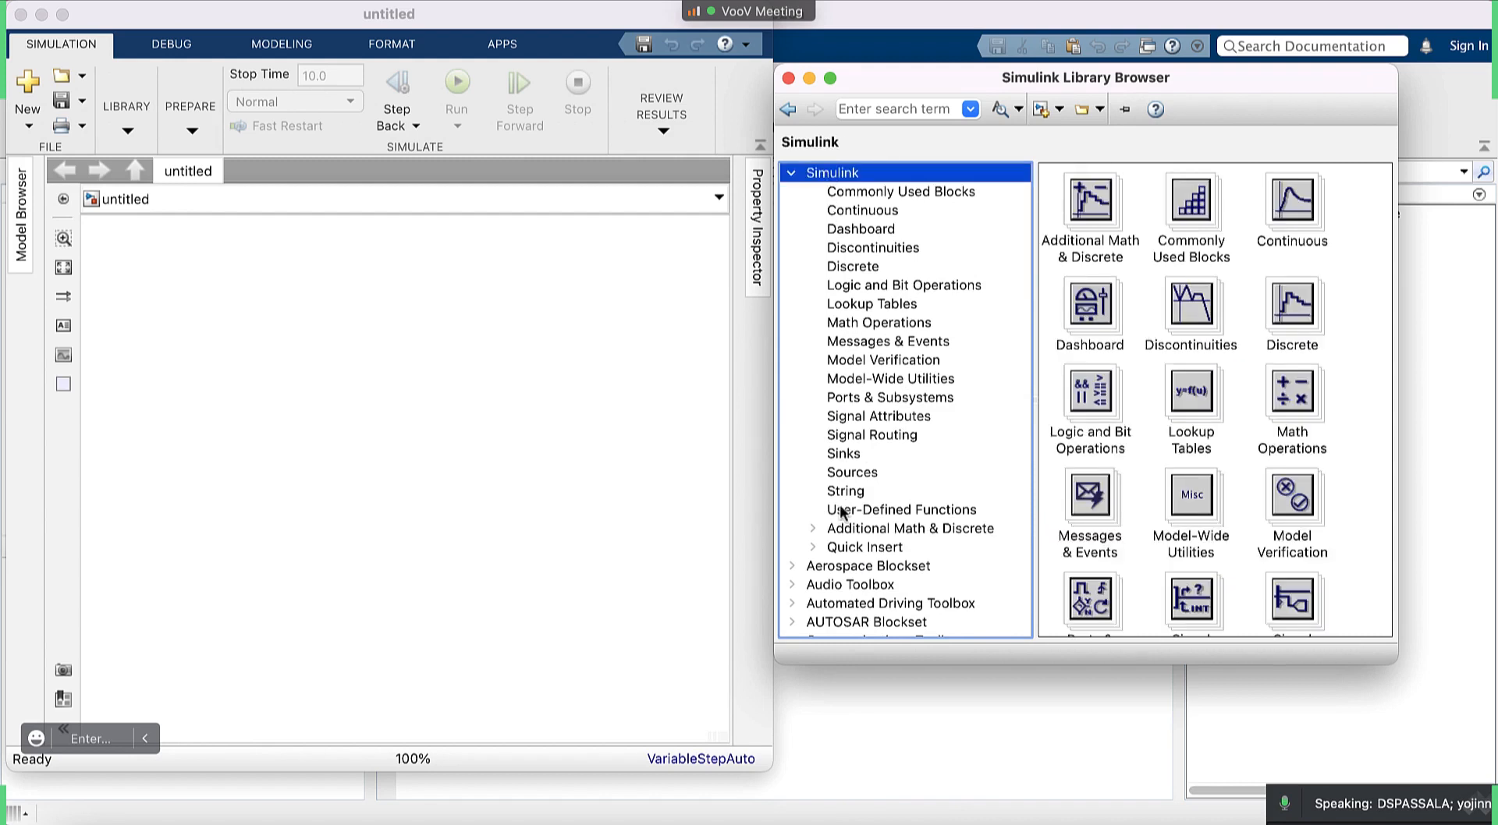
{"action": "left_click", "coordinate": [790, 173]}
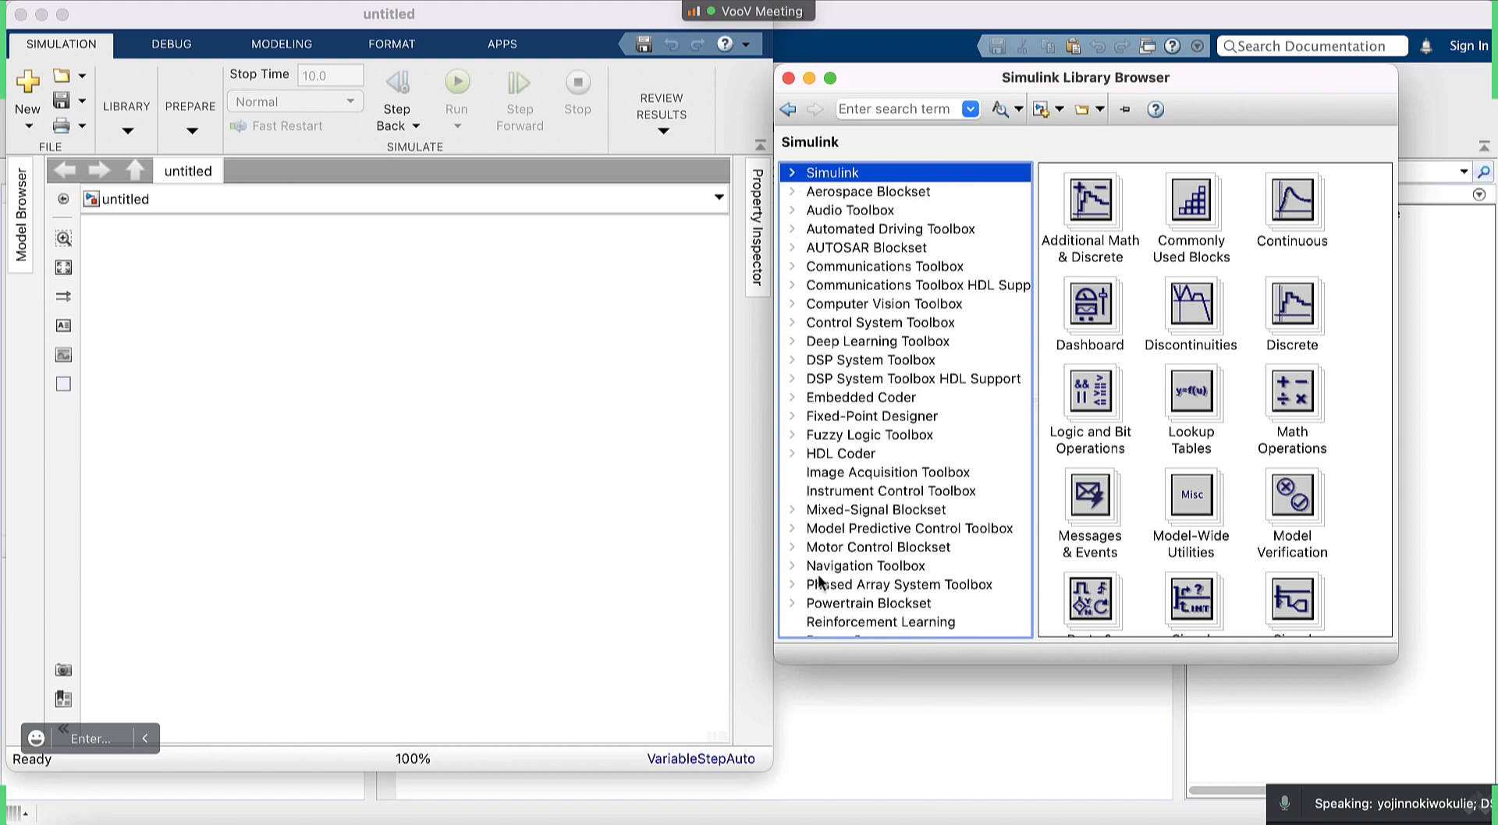
{"action": "scroll", "coordinate": [819, 579], "scroll_direction": "down", "scroll_amount": 7}
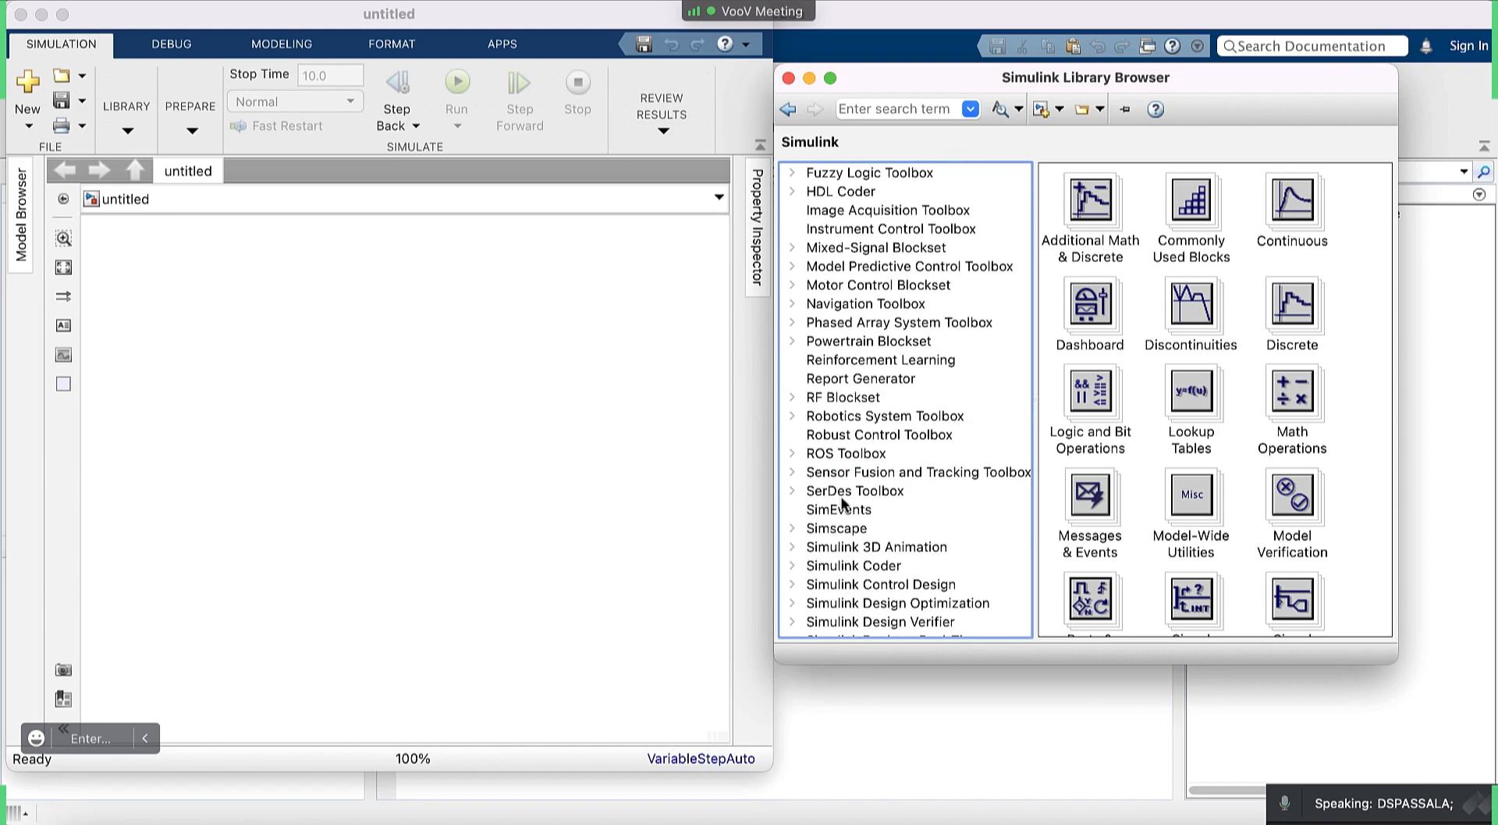
Expand the Simulink library and view its Commonly Used Blocks, Continuous, Dashboard, Discontinuities and Discrete sublibraries in turn.
{"action": "scroll", "coordinate": [875, 414], "scroll_direction": "up", "scroll_amount": 7}
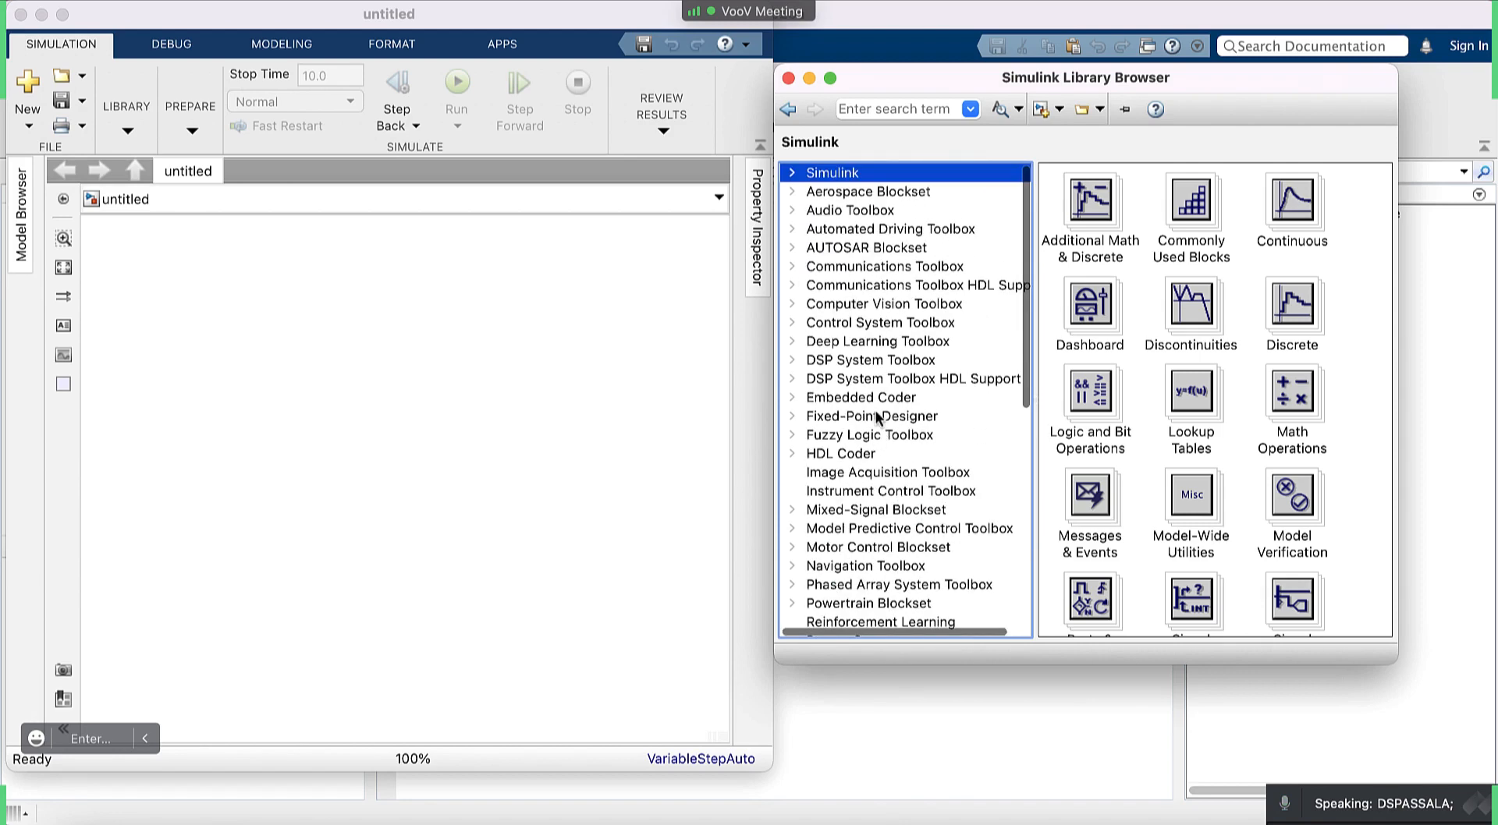
{"action": "left_click", "coordinate": [792, 173]}
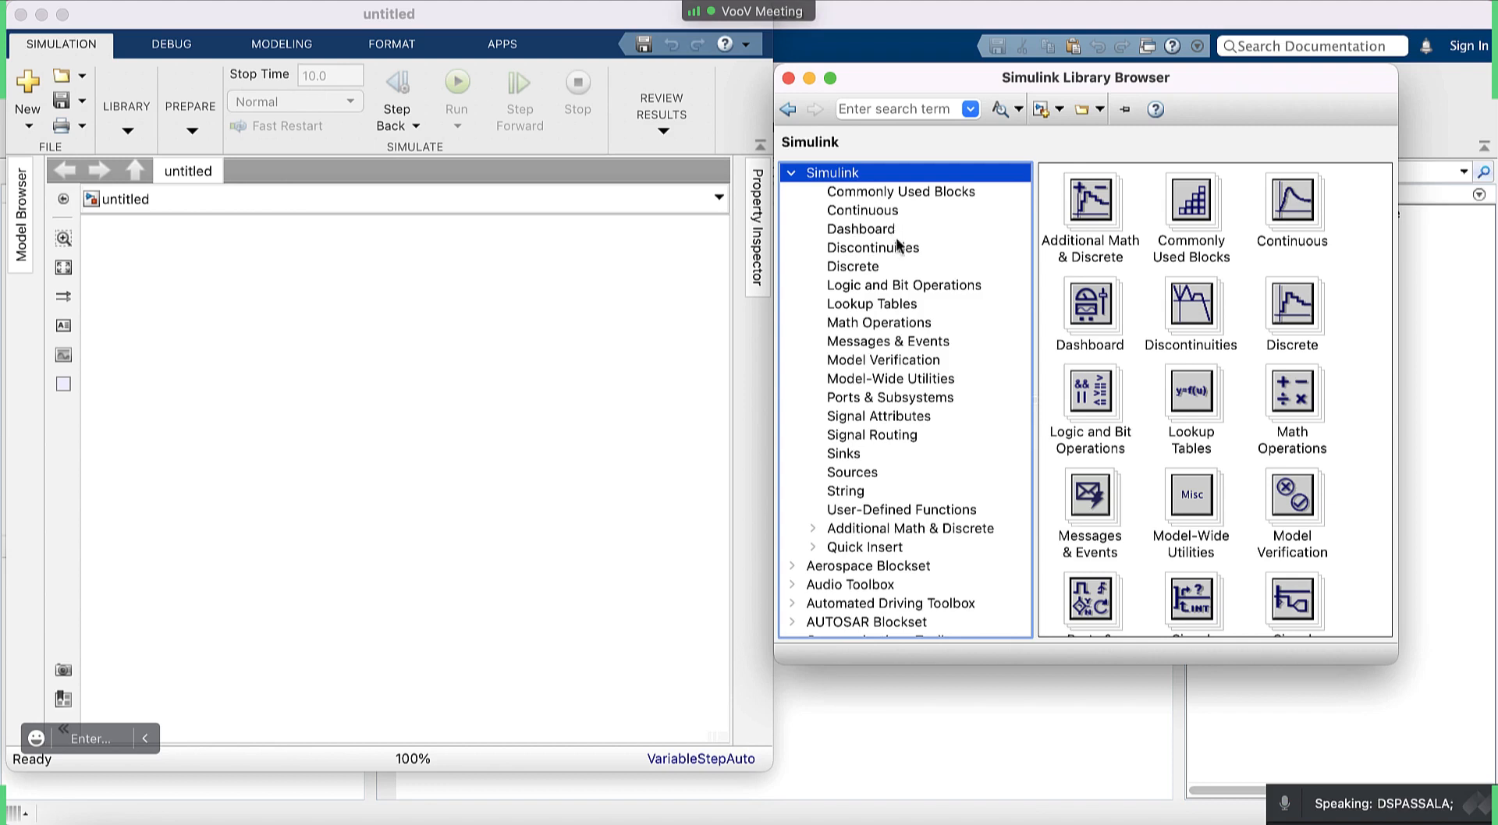
{"action": "left_click", "coordinate": [875, 196]}
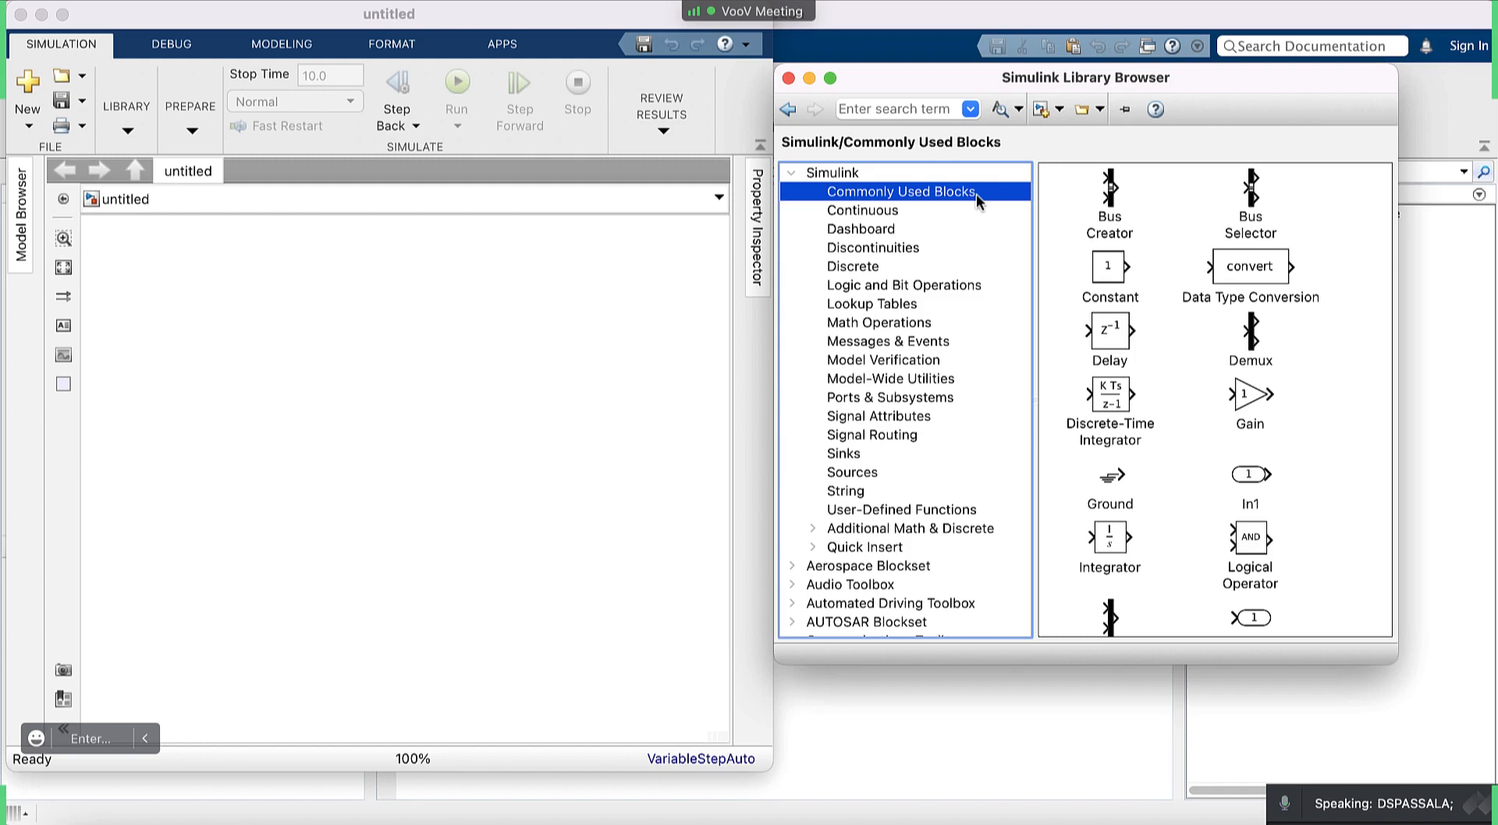
{"action": "left_click", "coordinate": [883, 210]}
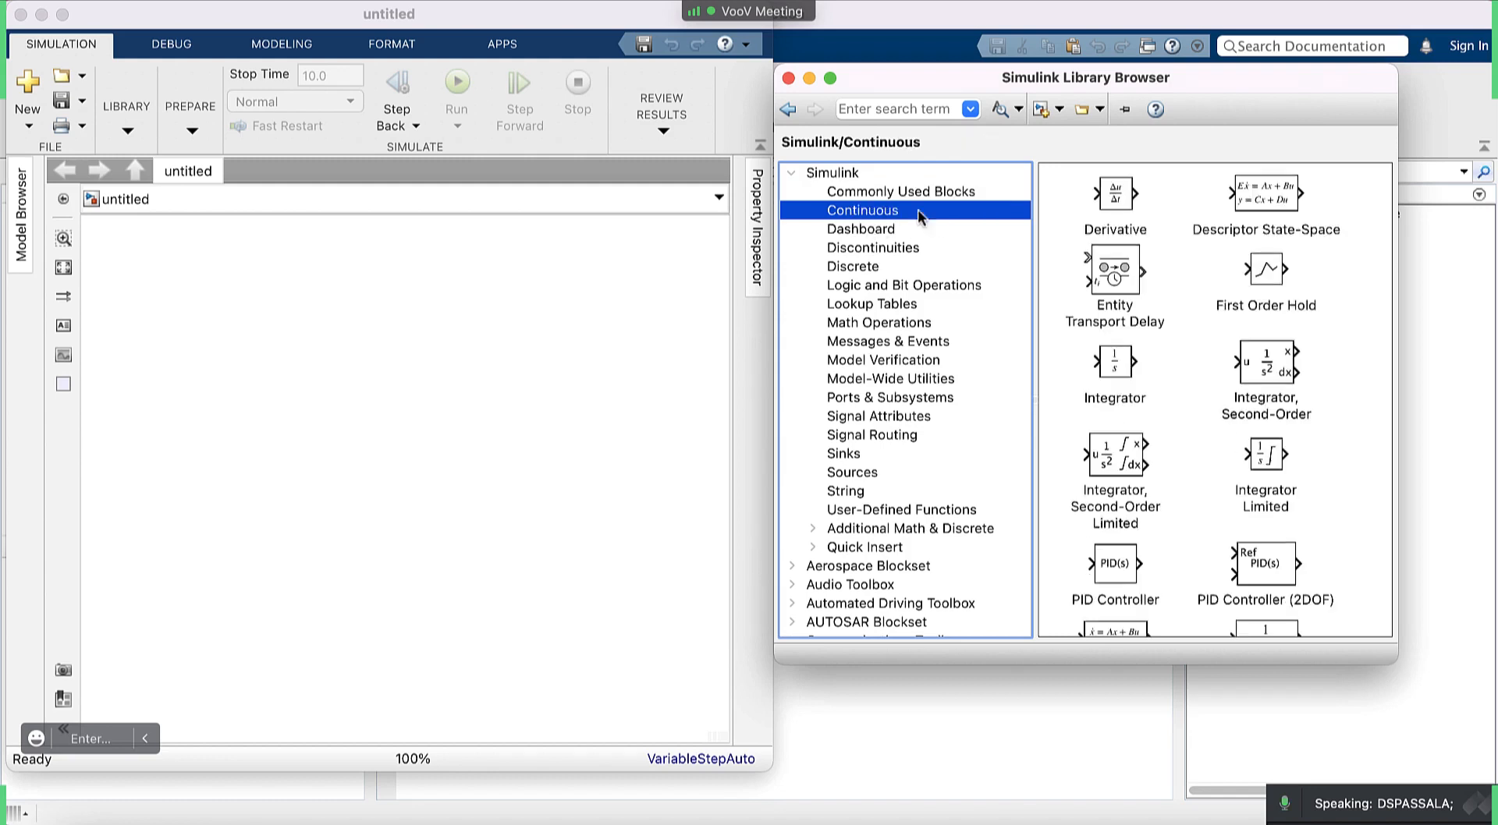
{"action": "left_click", "coordinate": [865, 229]}
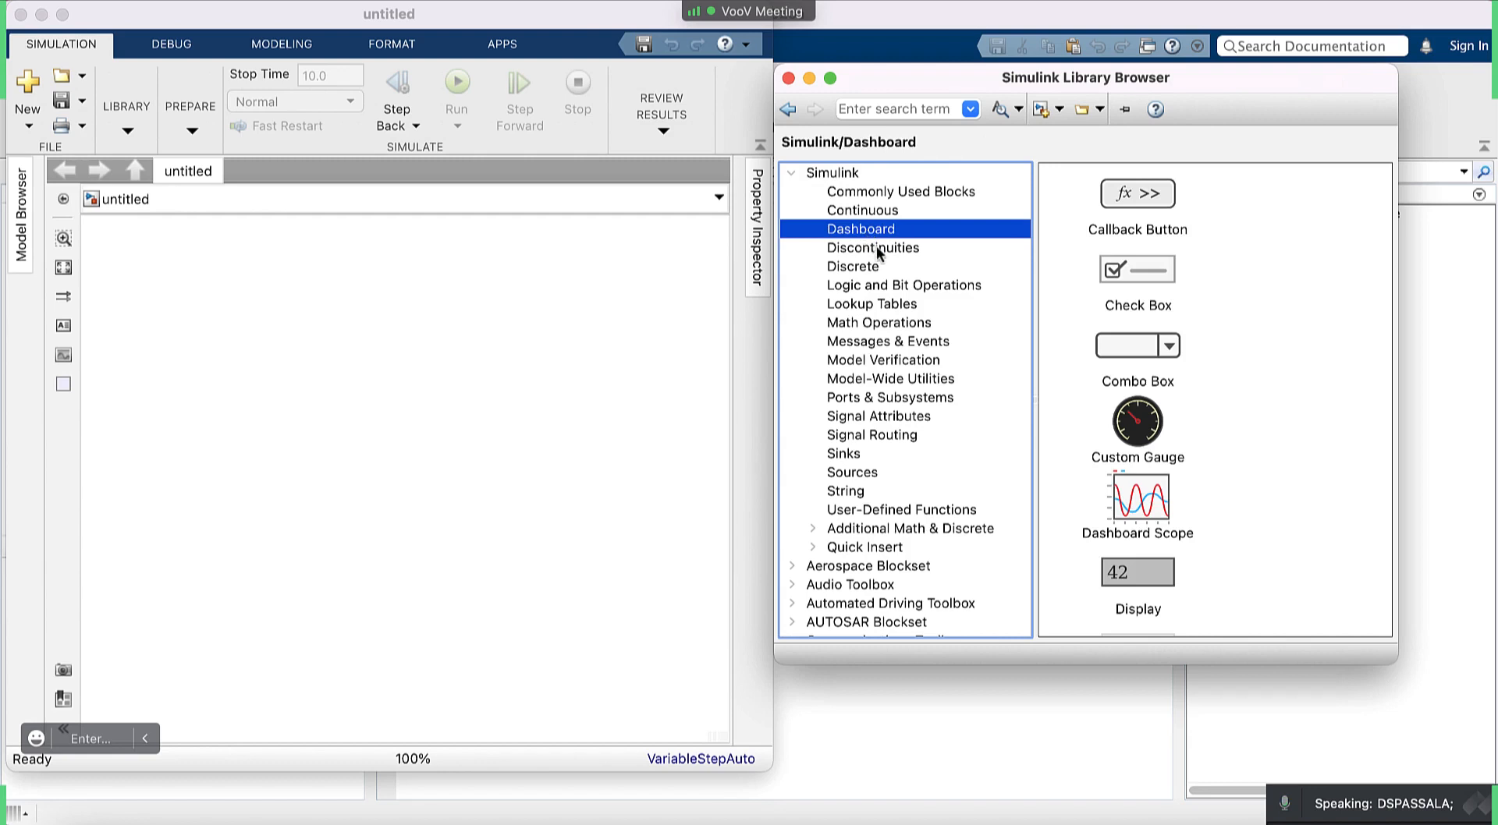
{"action": "left_click", "coordinate": [877, 248]}
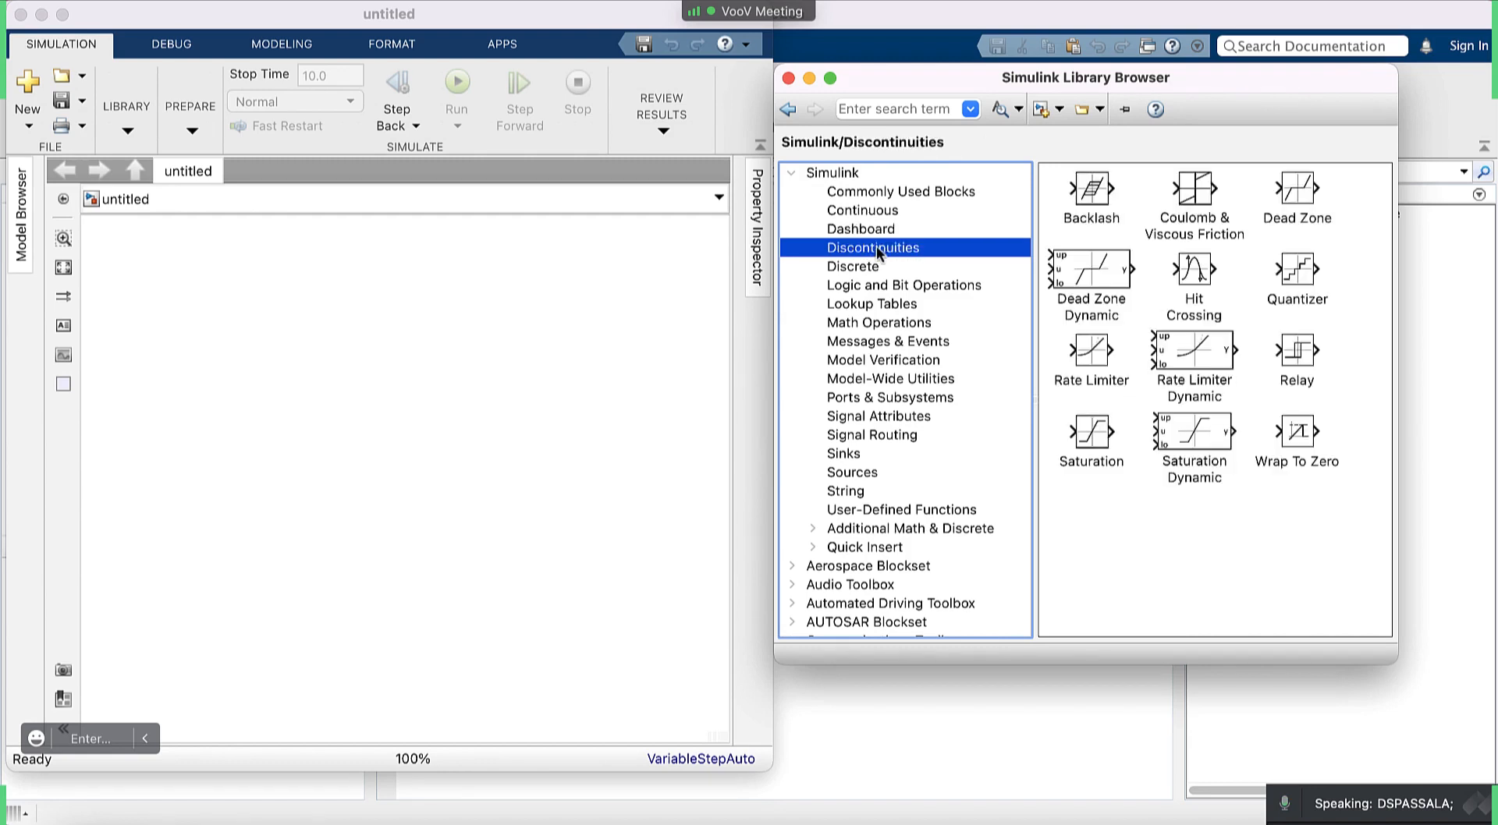
{"action": "left_click", "coordinate": [864, 267]}
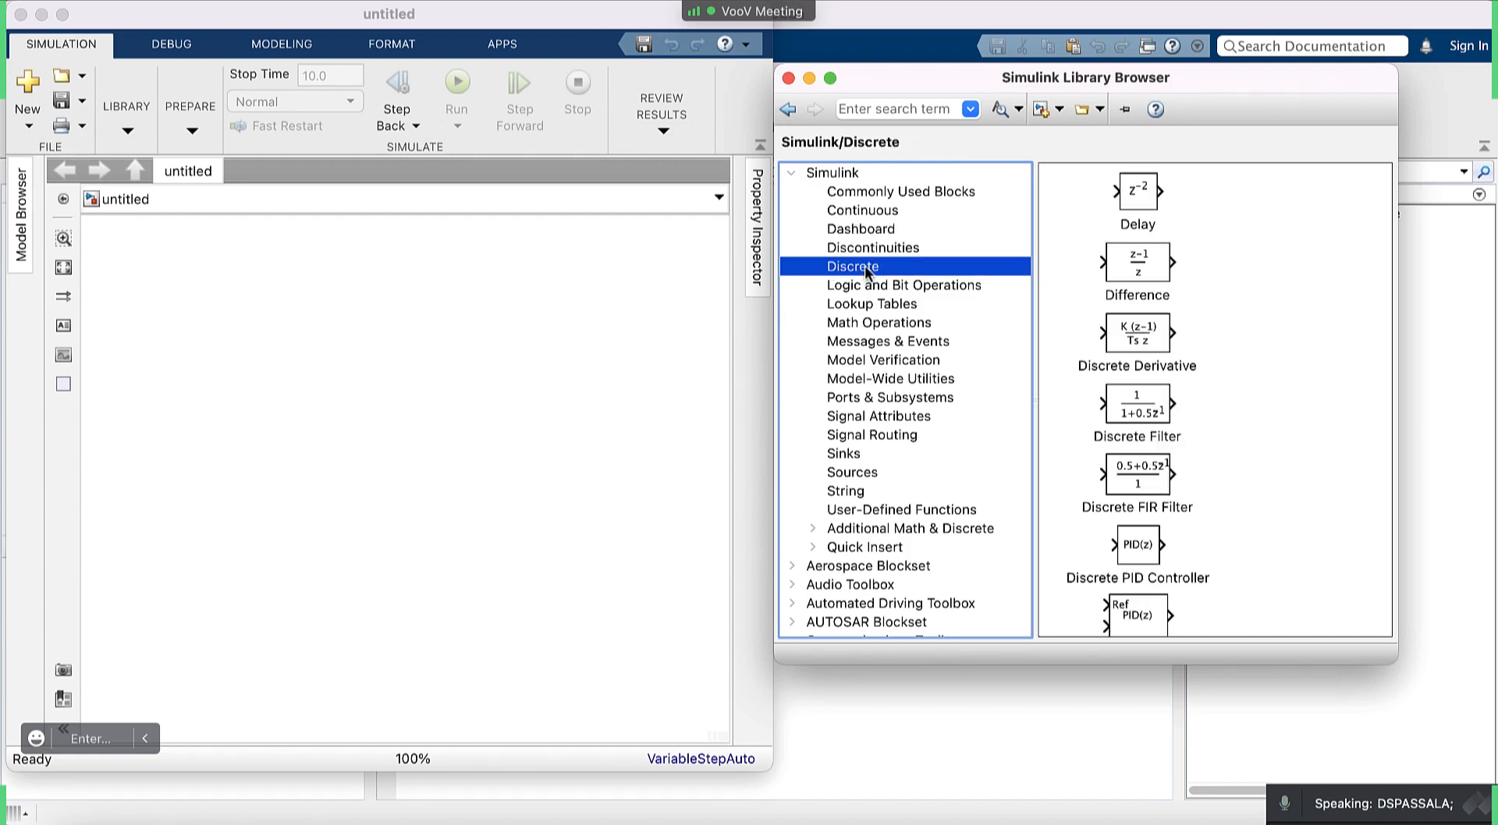
View Simulink's sublibraries from Logic and Bit Operations through Lookup Tables, Math Operations, Messages & Events and Model Verification to Model-Wide Utilities.
{"action": "left_click", "coordinate": [870, 285]}
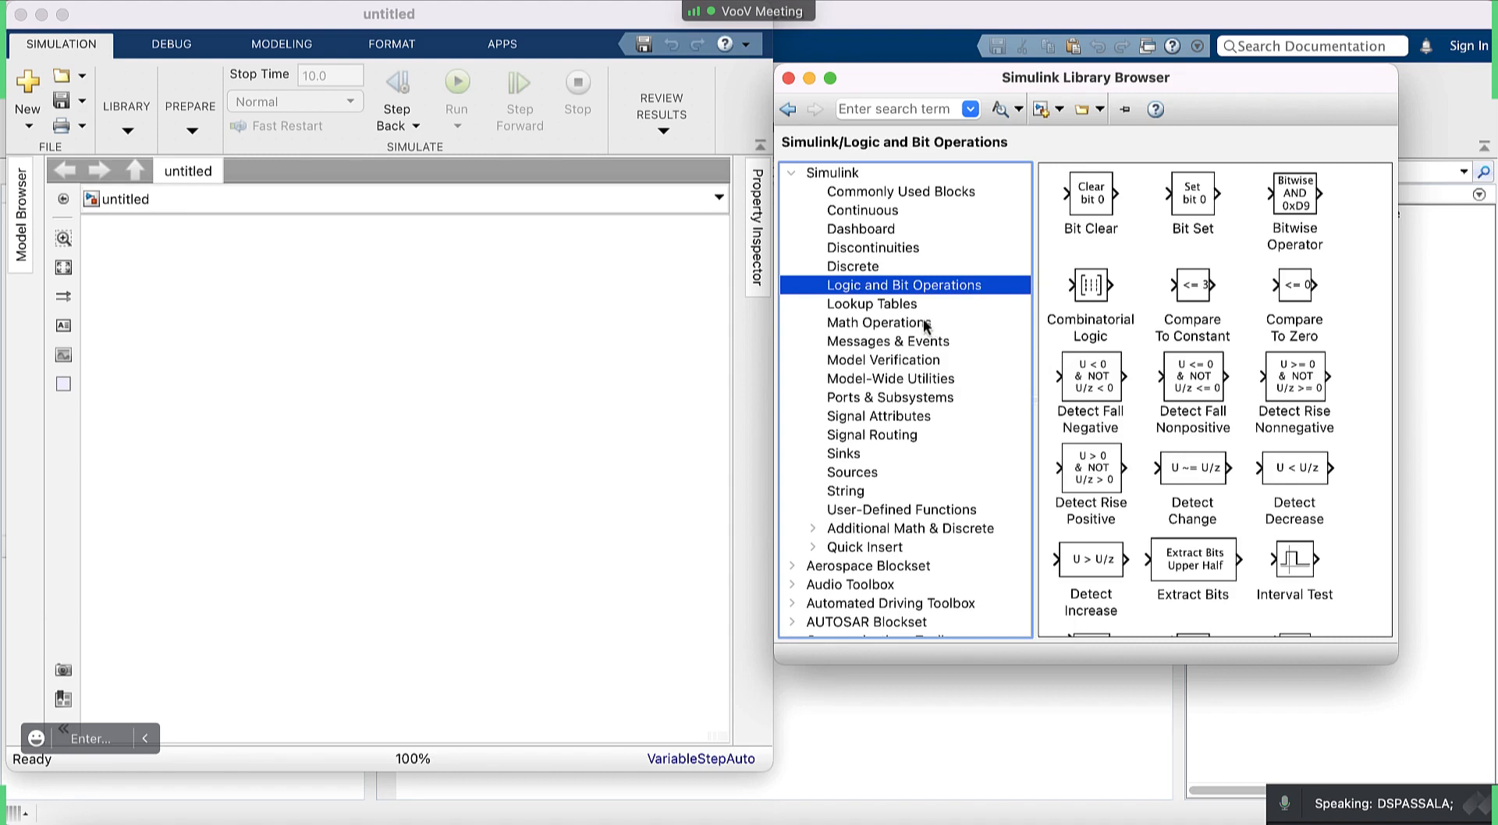
{"action": "left_click", "coordinate": [887, 307]}
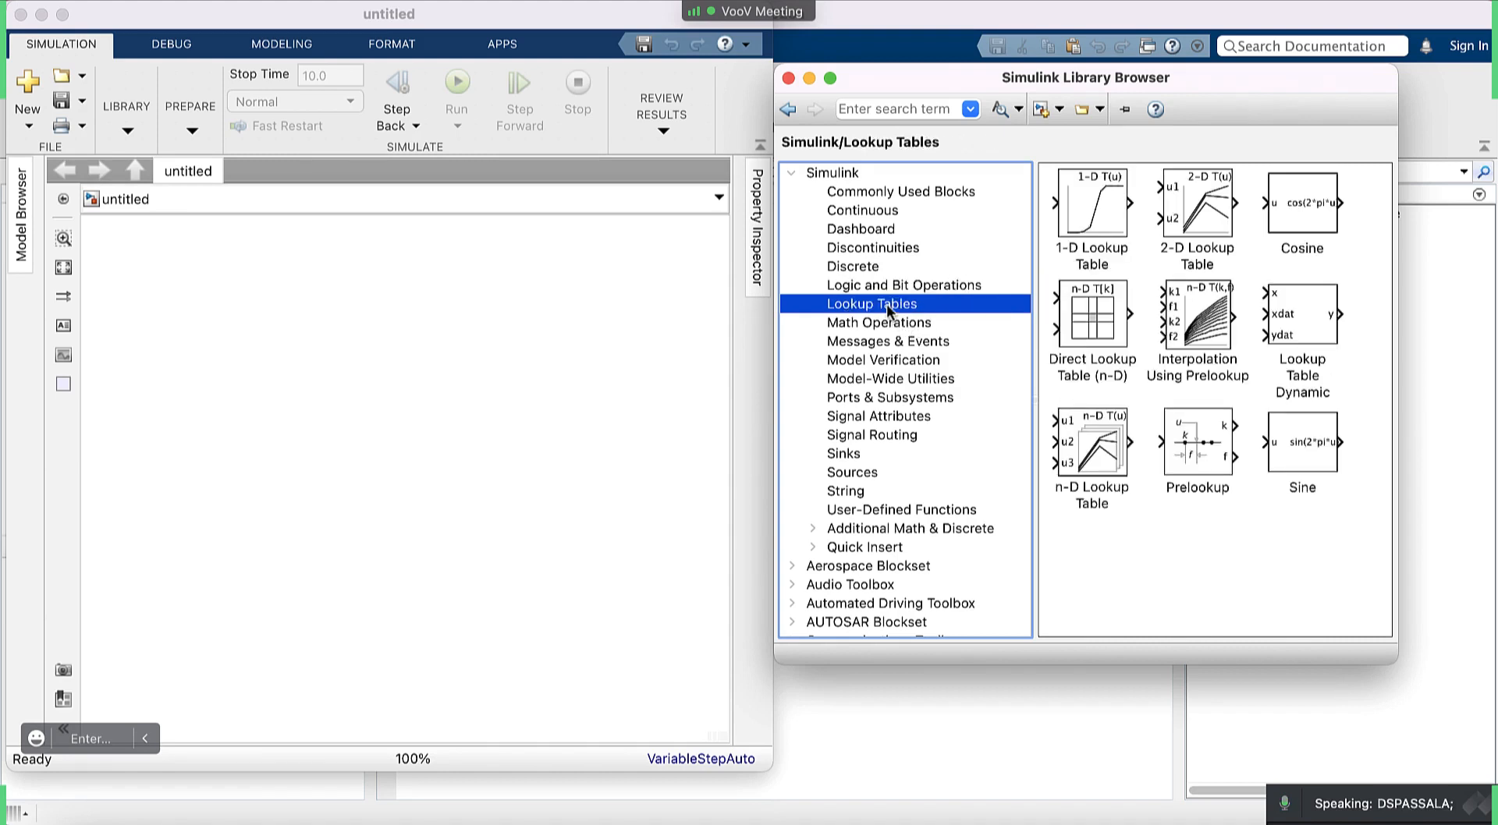
{"action": "left_click", "coordinate": [890, 326]}
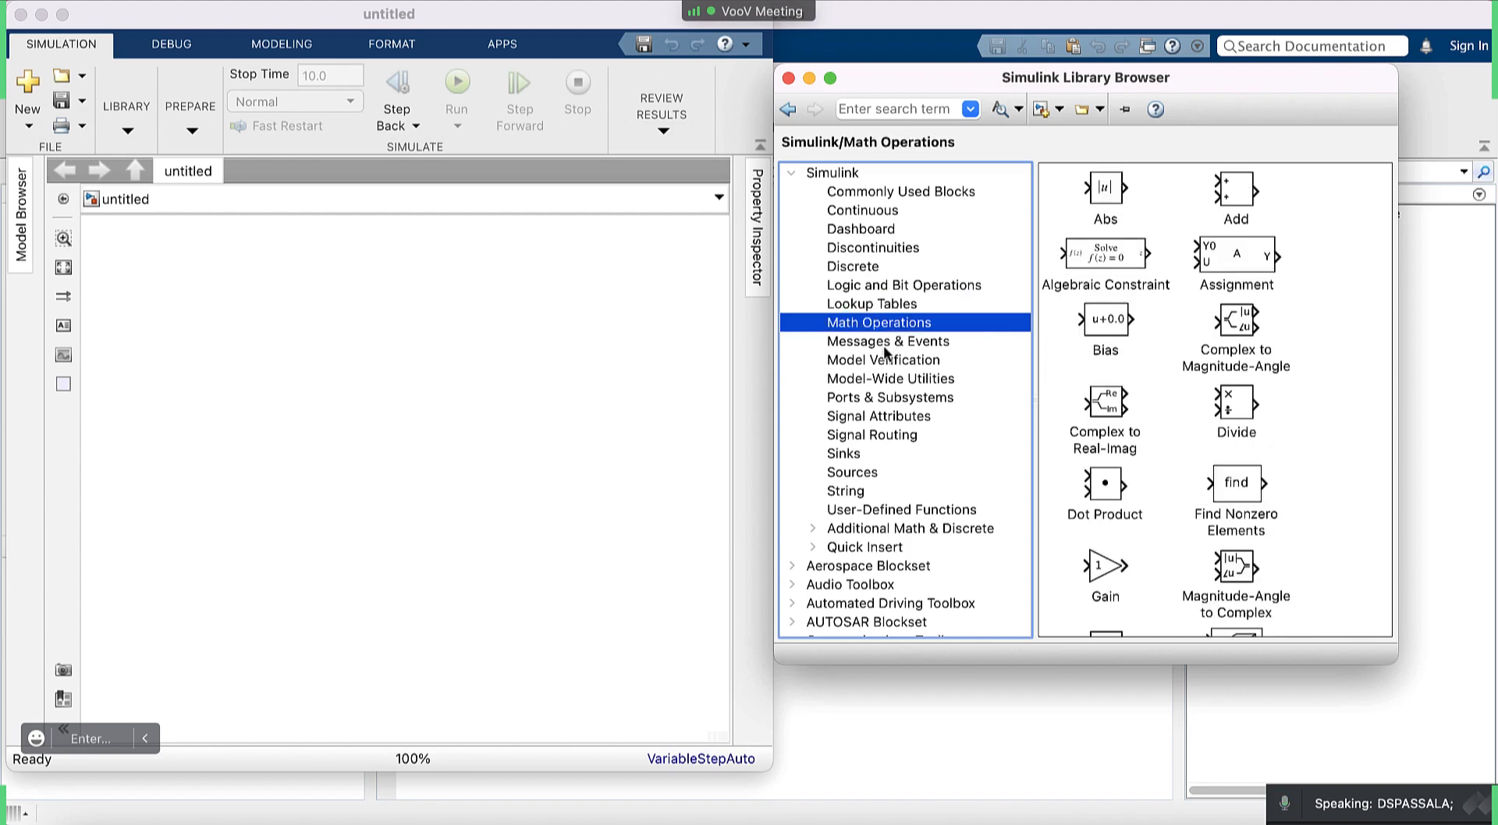
{"action": "left_click", "coordinate": [873, 344]}
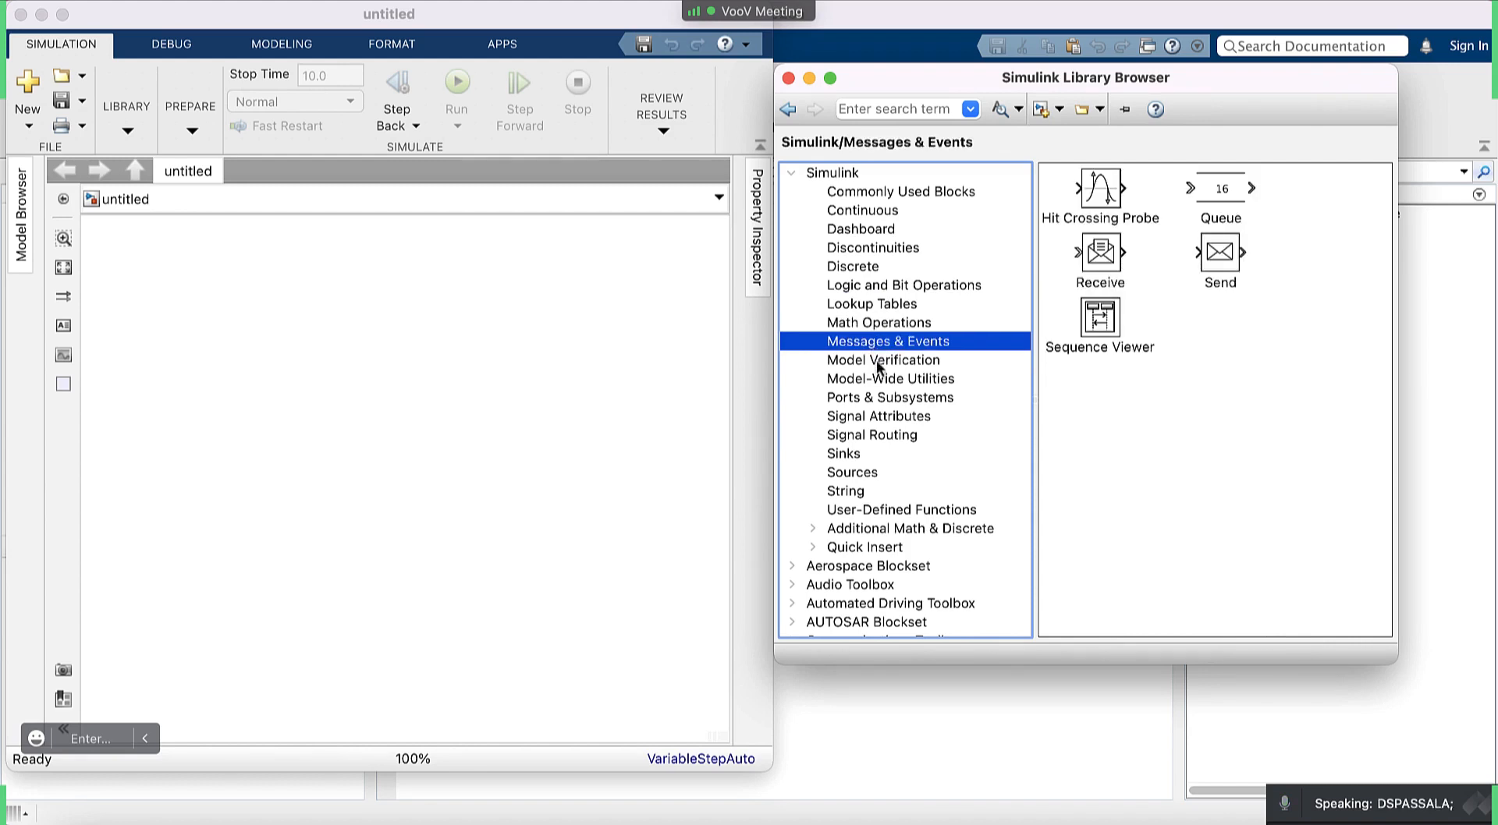
{"action": "left_click", "coordinate": [877, 359]}
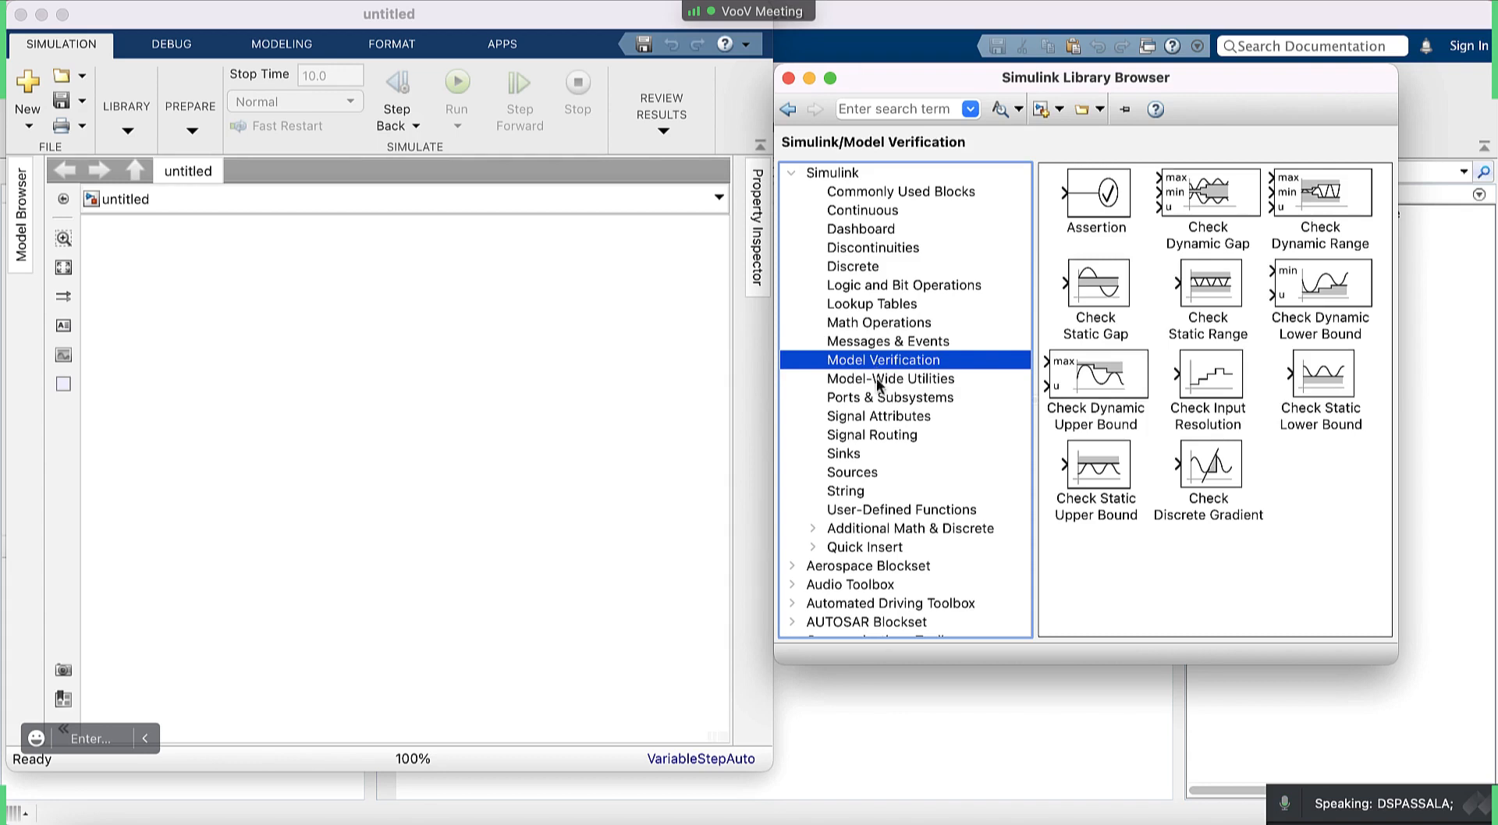
{"action": "left_click", "coordinate": [877, 380]}
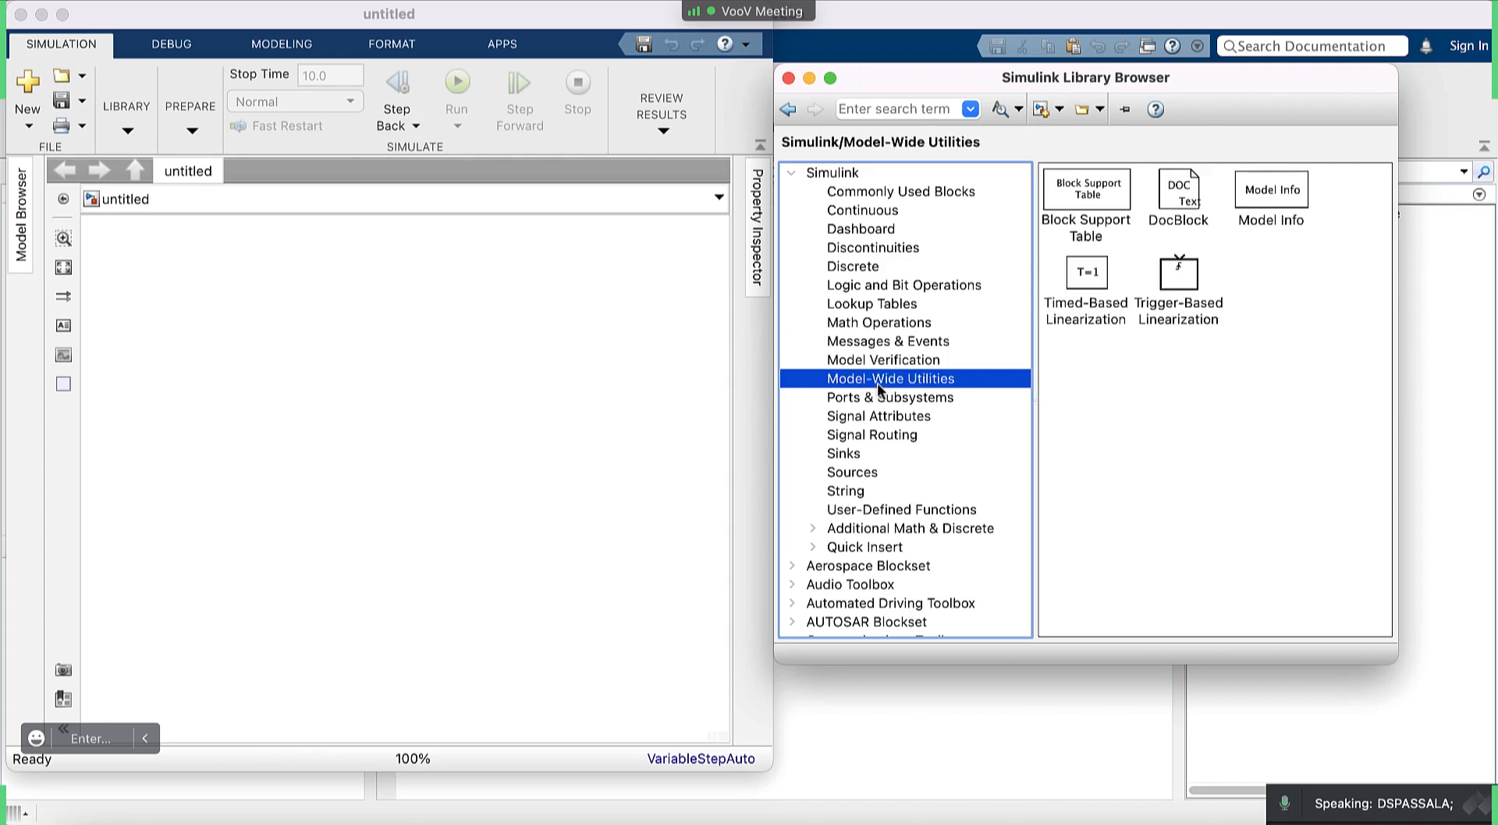
Look through the Ports & Subsystems blocks, and view the Signal Attributes, Signal Routing and Sinks sublibraries.
{"action": "left_click", "coordinate": [886, 400]}
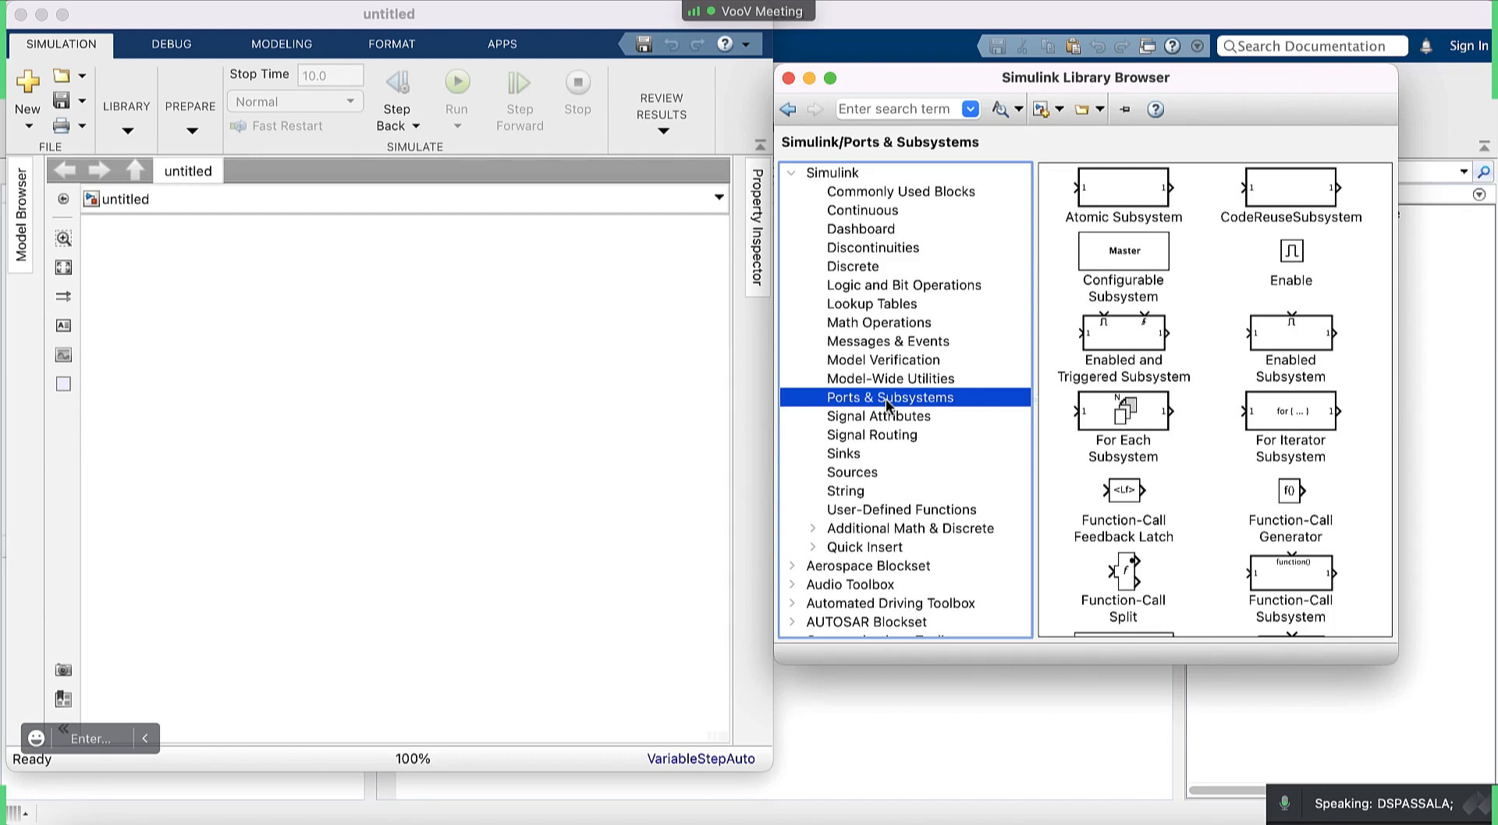
{"action": "left_click", "coordinate": [1148, 428]}
{"action": "scroll", "coordinate": [1149, 427], "scroll_direction": "down", "scroll_amount": 10}
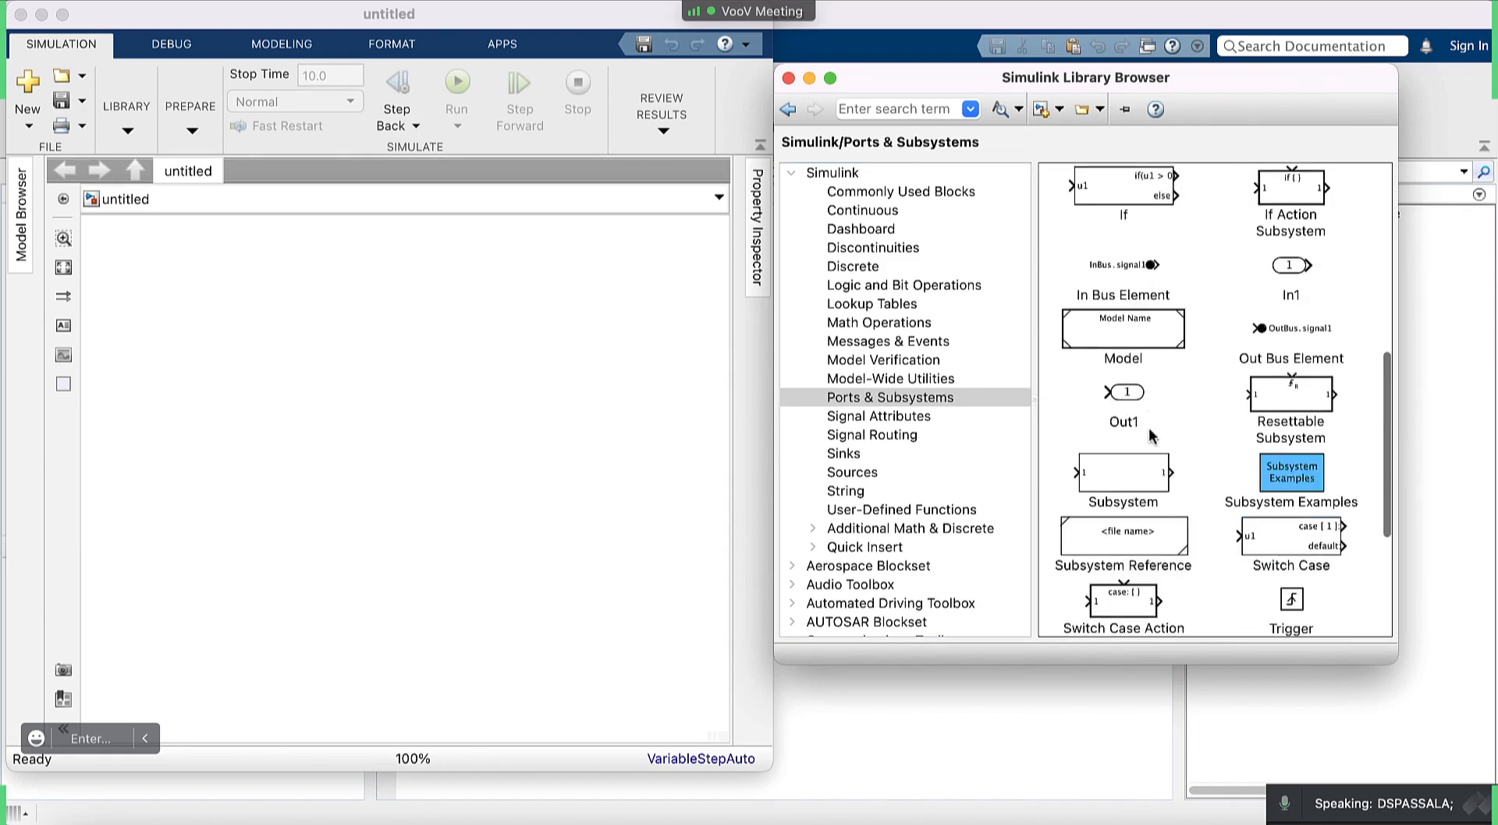
{"action": "left_click", "coordinate": [895, 416]}
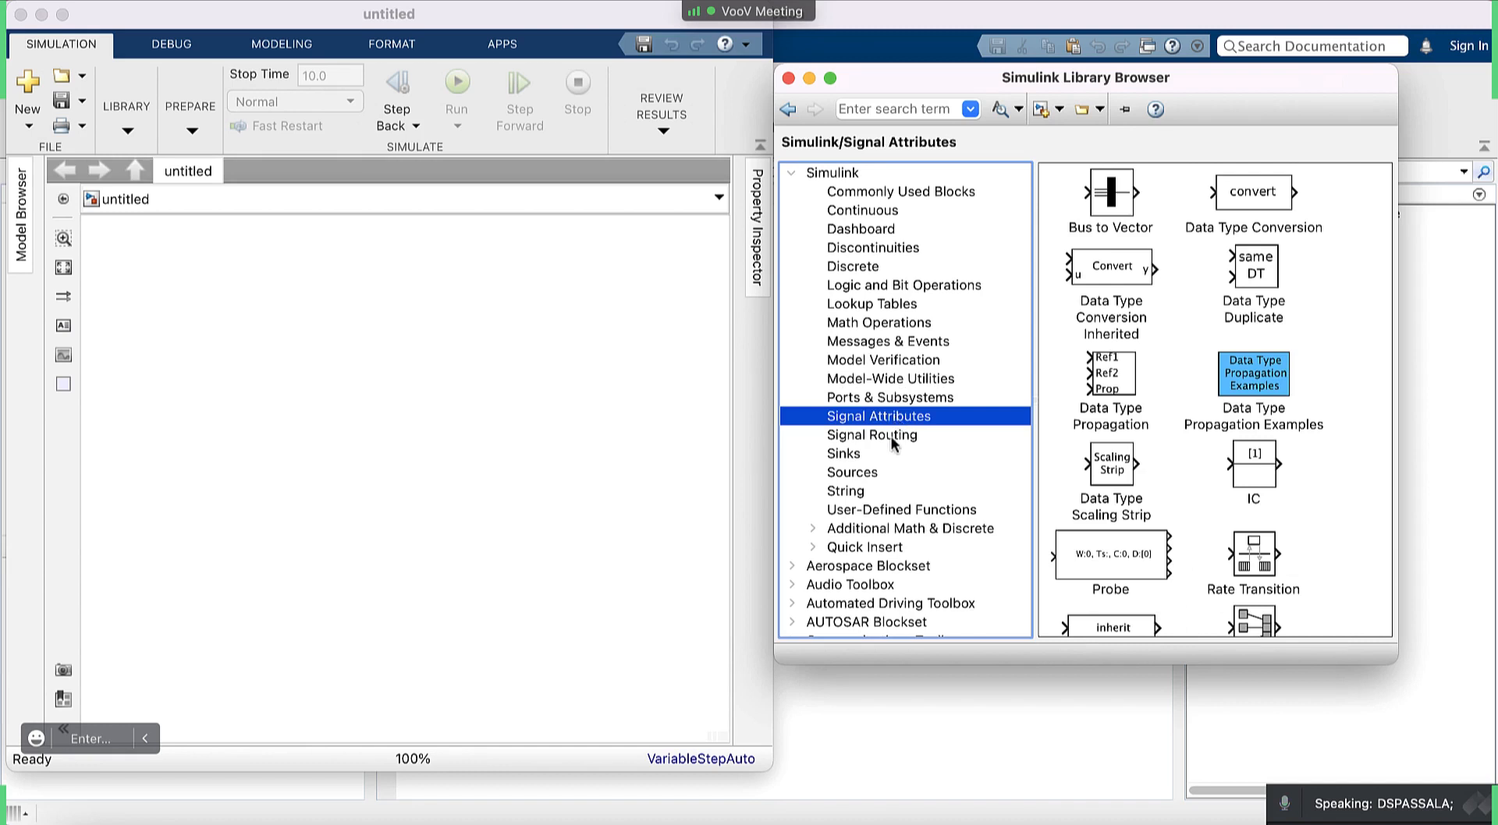
{"action": "left_click", "coordinate": [891, 433]}
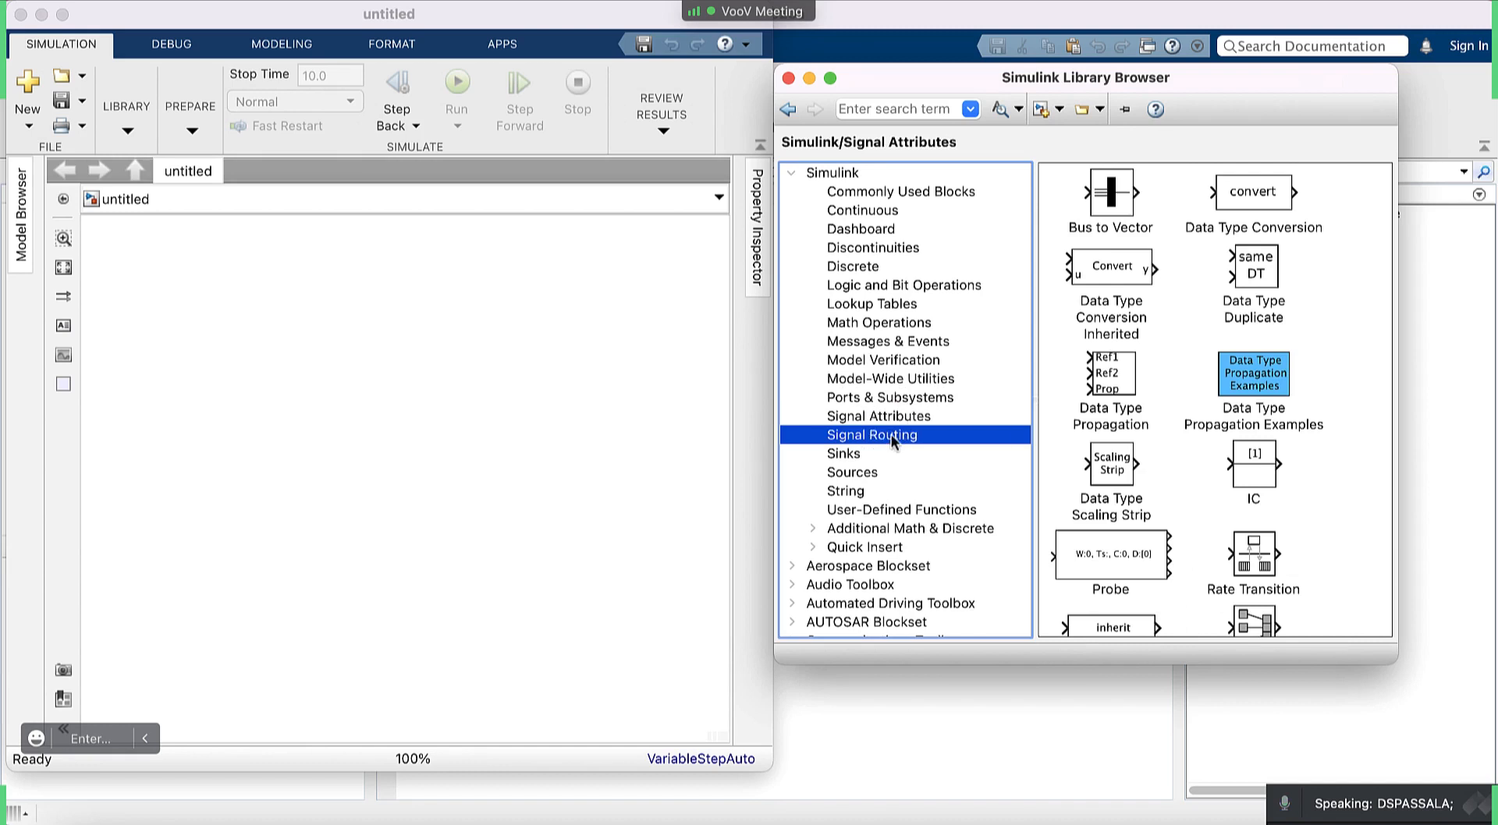
{"action": "left_click", "coordinate": [846, 456]}
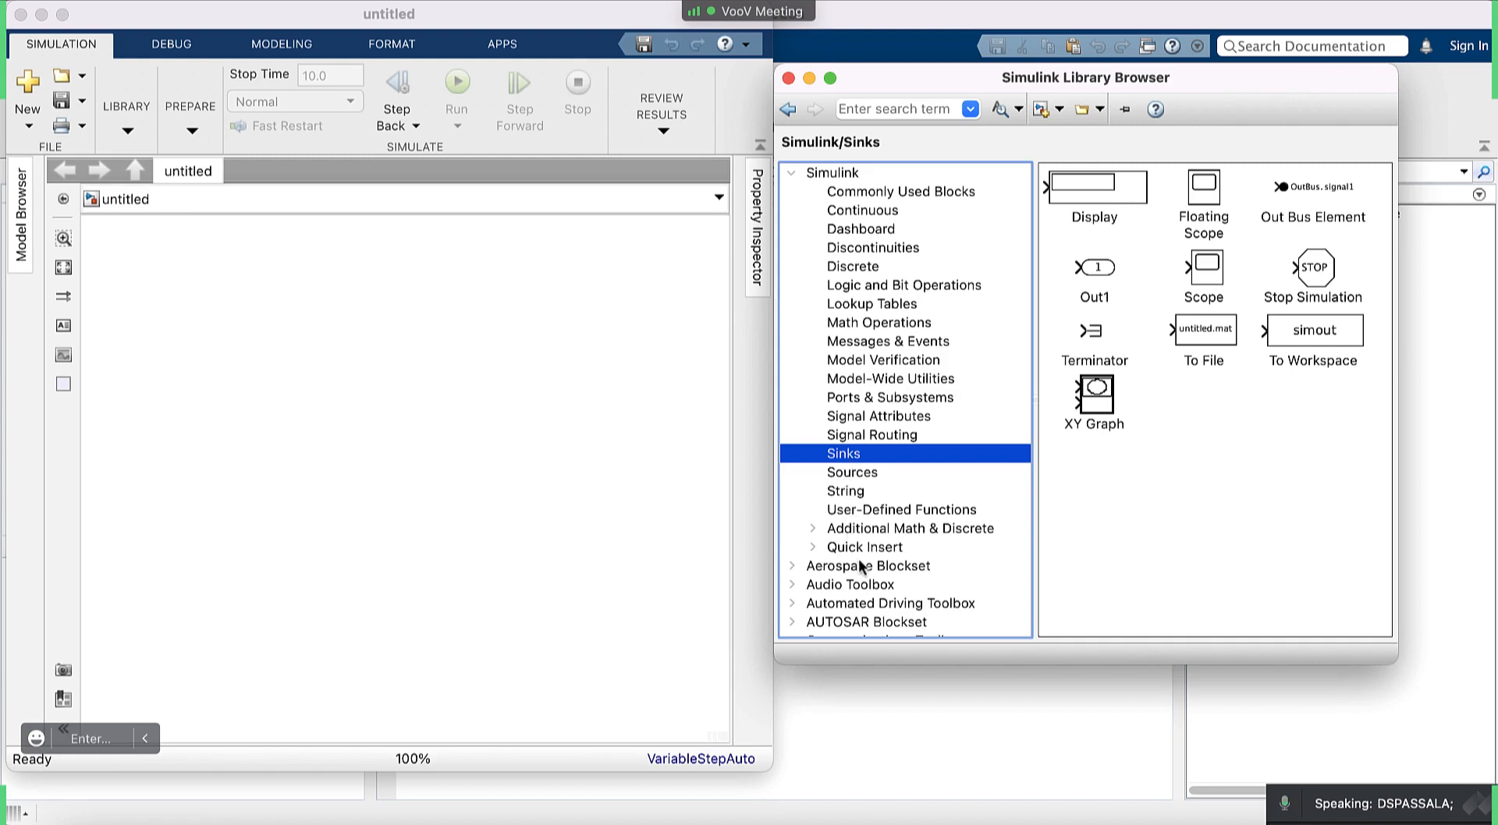
Look over the other toolboxes in the library tree and select the Scope block in the Sinks sublibrary.
{"action": "scroll", "coordinate": [858, 558], "scroll_direction": "down", "scroll_amount": 8}
{"action": "scroll", "coordinate": [858, 559], "scroll_direction": "up", "scroll_amount": 6}
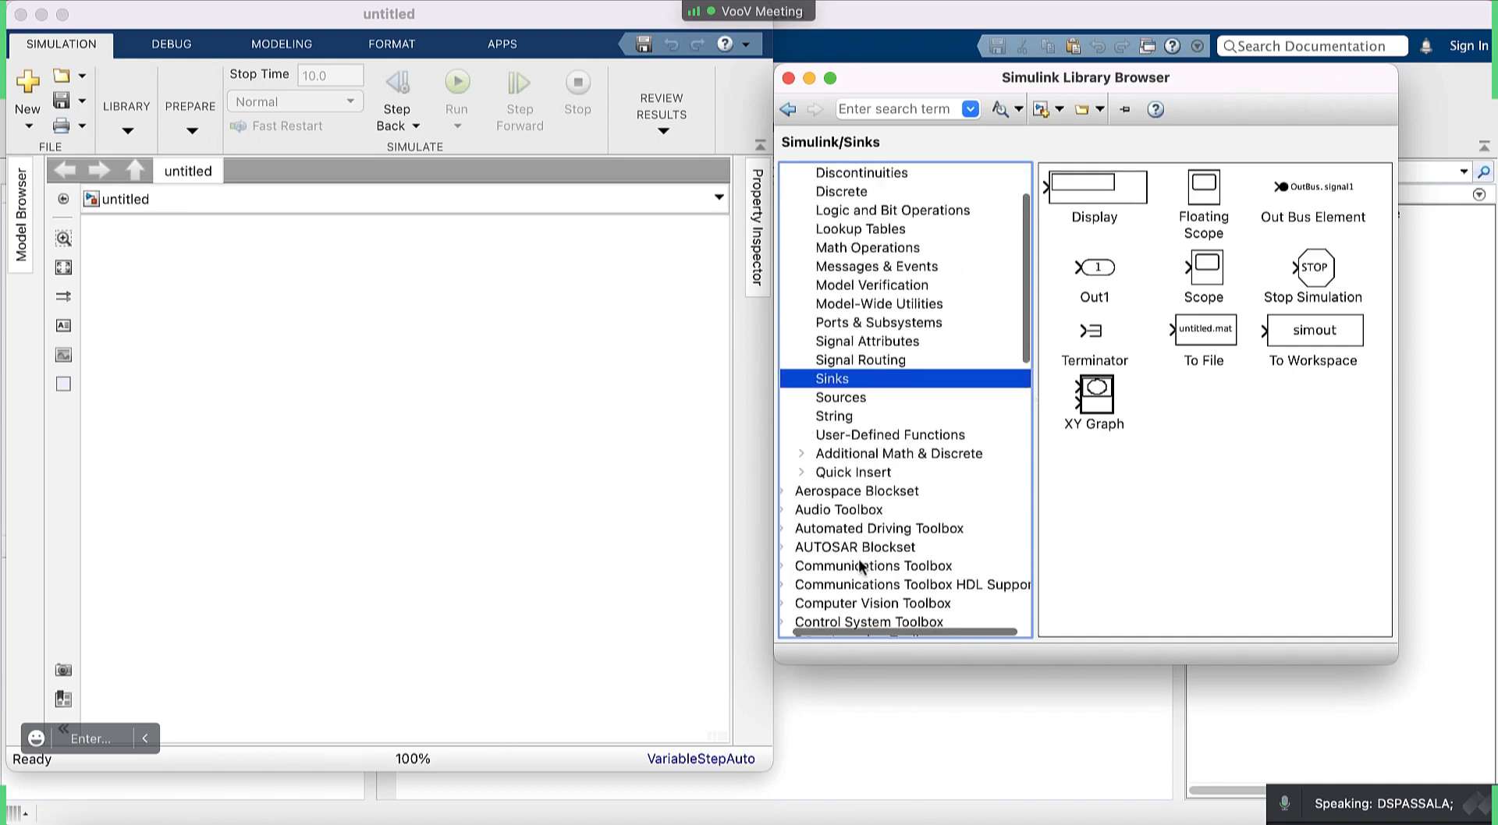
{"action": "scroll", "coordinate": [859, 564], "scroll_direction": "up", "scroll_amount": 6}
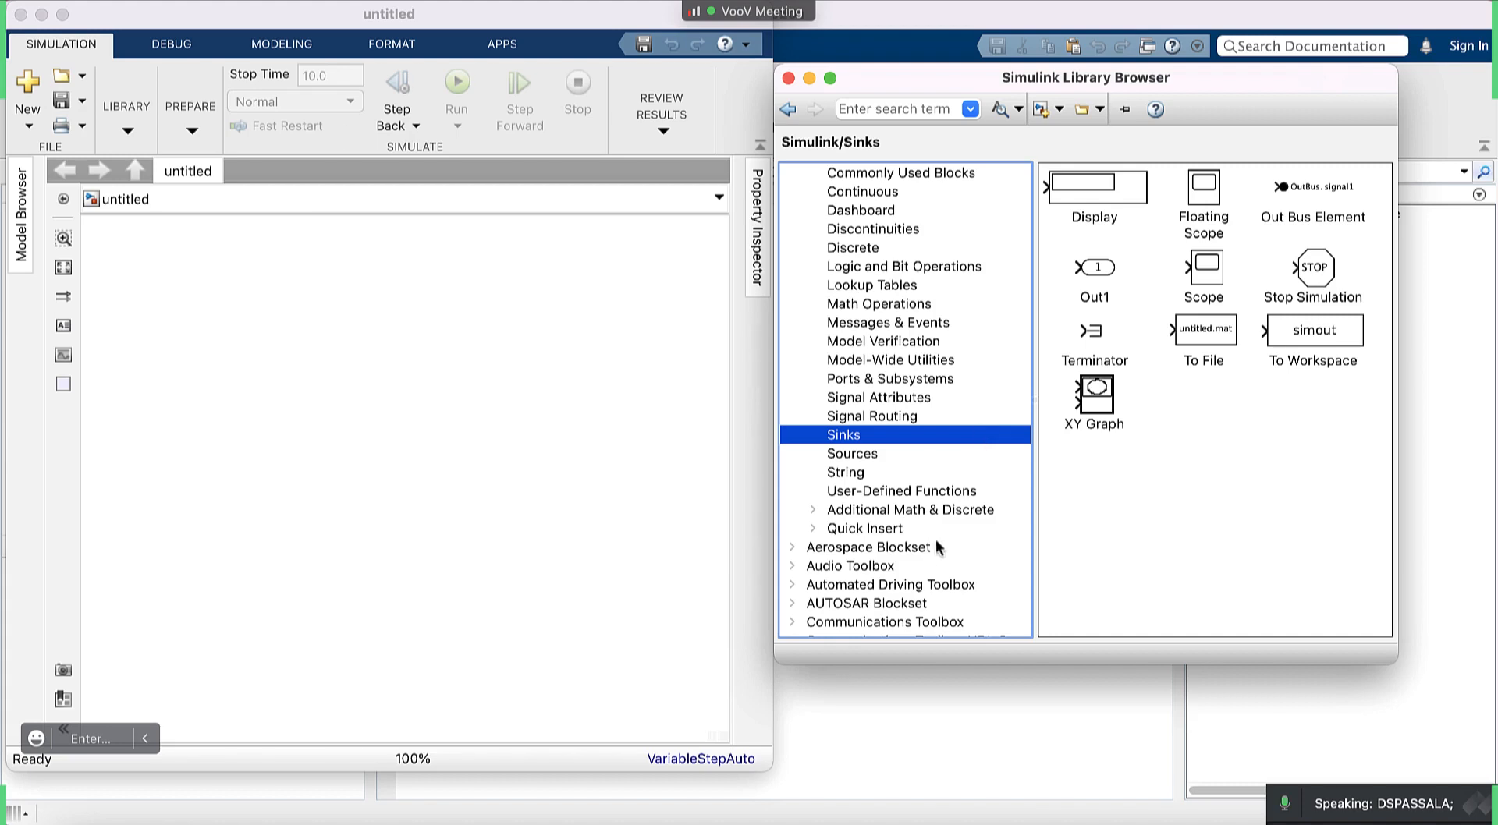
{"action": "scroll", "coordinate": [936, 543], "scroll_direction": "down", "scroll_amount": 10}
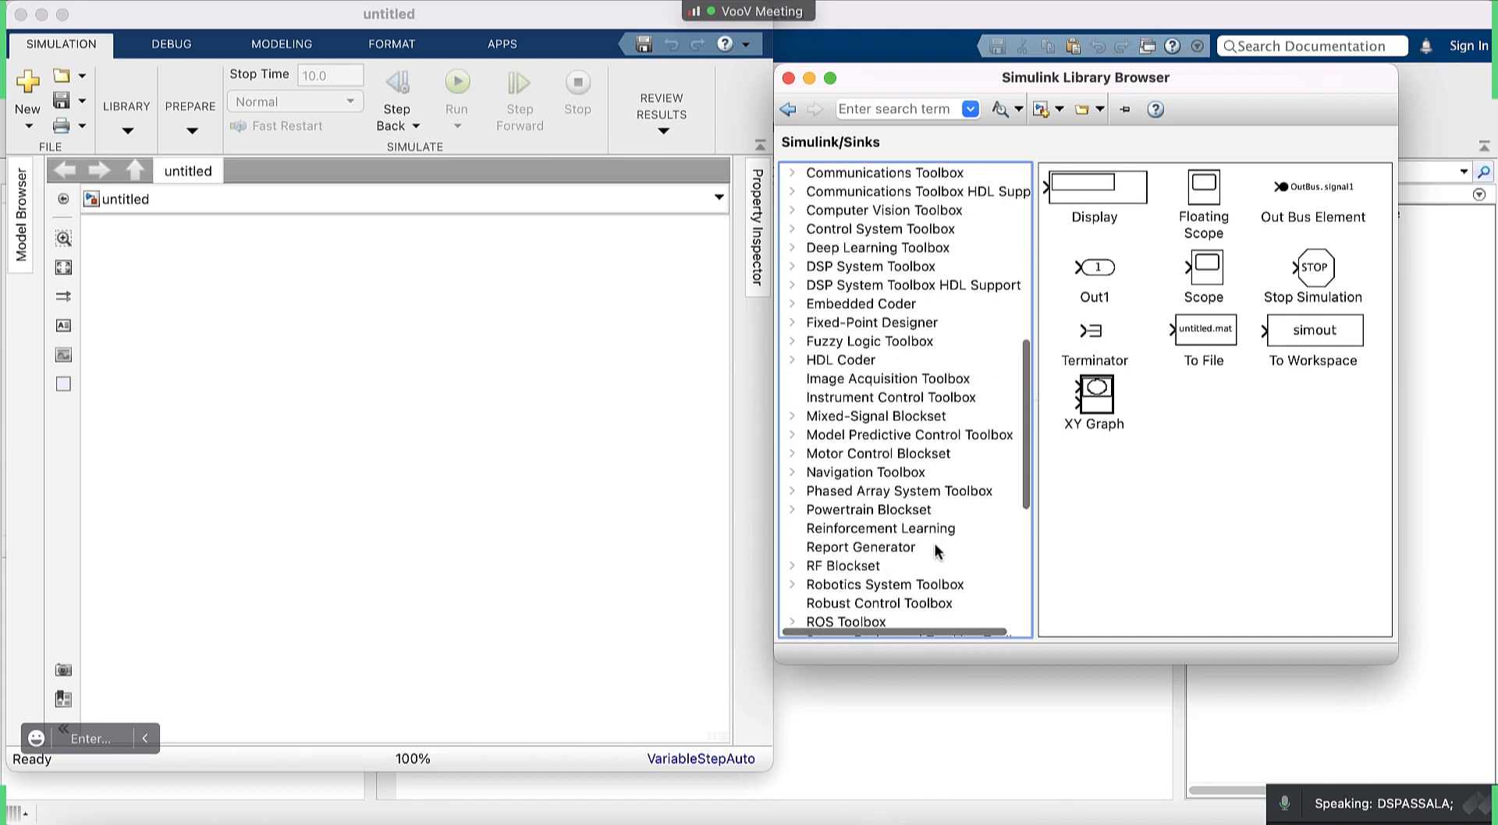
{"action": "scroll", "coordinate": [937, 550], "scroll_direction": "down", "scroll_amount": 5}
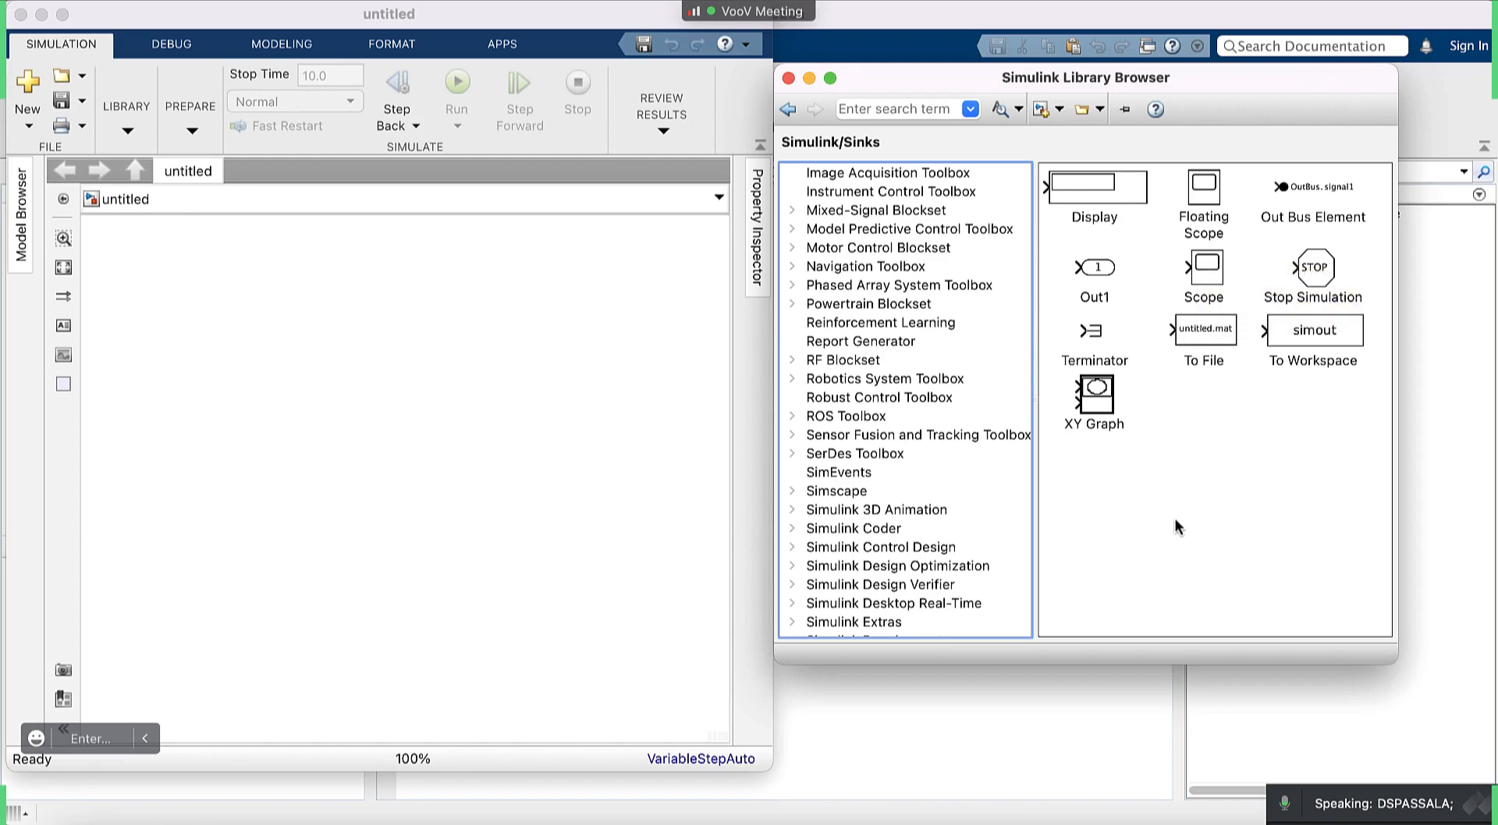
{"action": "left_click", "coordinate": [1208, 267]}
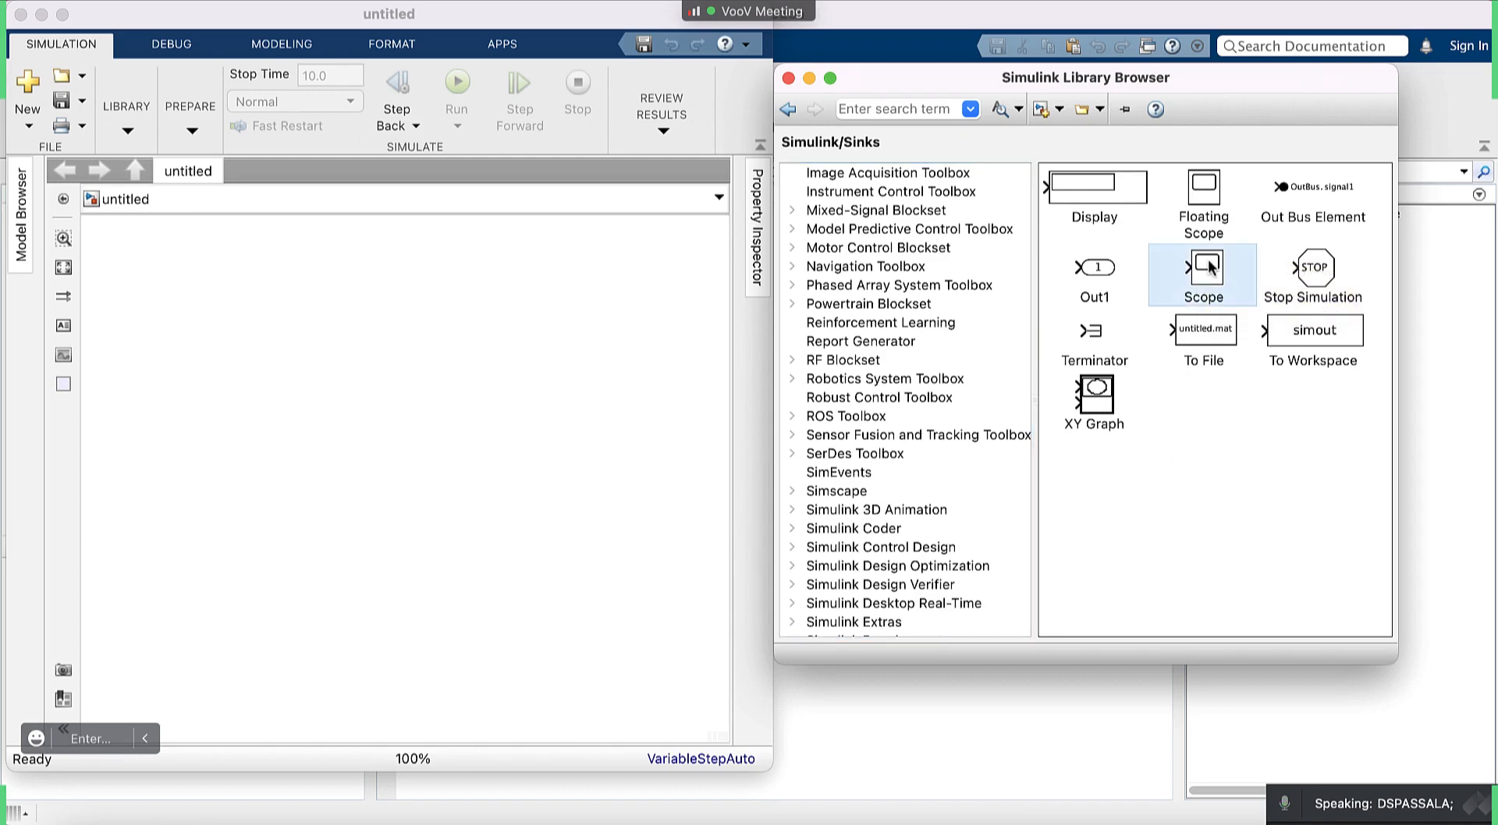
{"action": "left_click", "coordinate": [935, 453]}
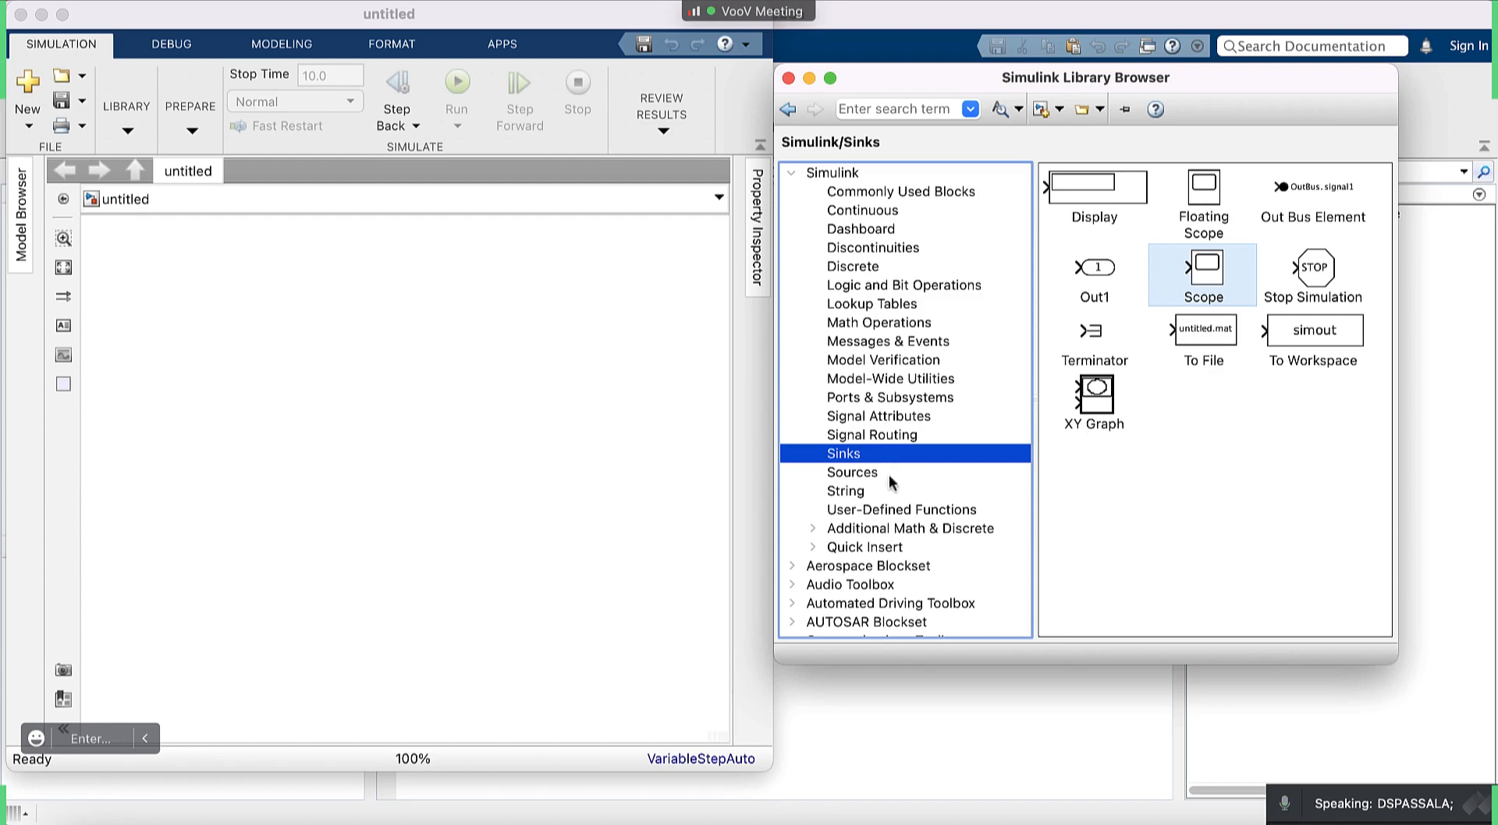
Examine the signal source blocks in Simulink's Sources sublibrary, from Band-Limited White Noise to Waveform Generator, including Sine Wave.
{"action": "left_click", "coordinate": [862, 473]}
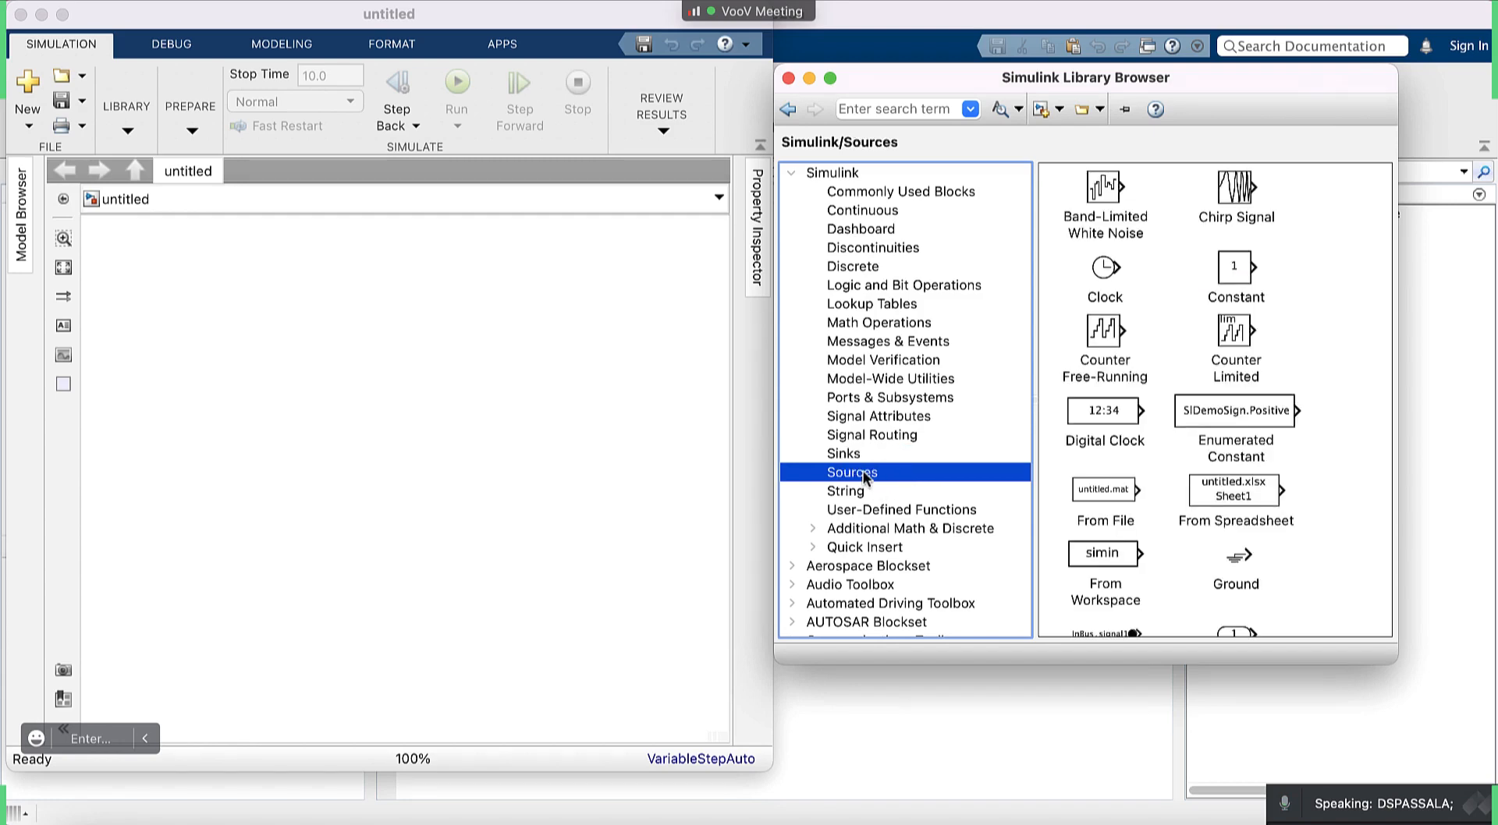
{"action": "scroll", "coordinate": [1211, 537], "scroll_direction": "down", "scroll_amount": 5}
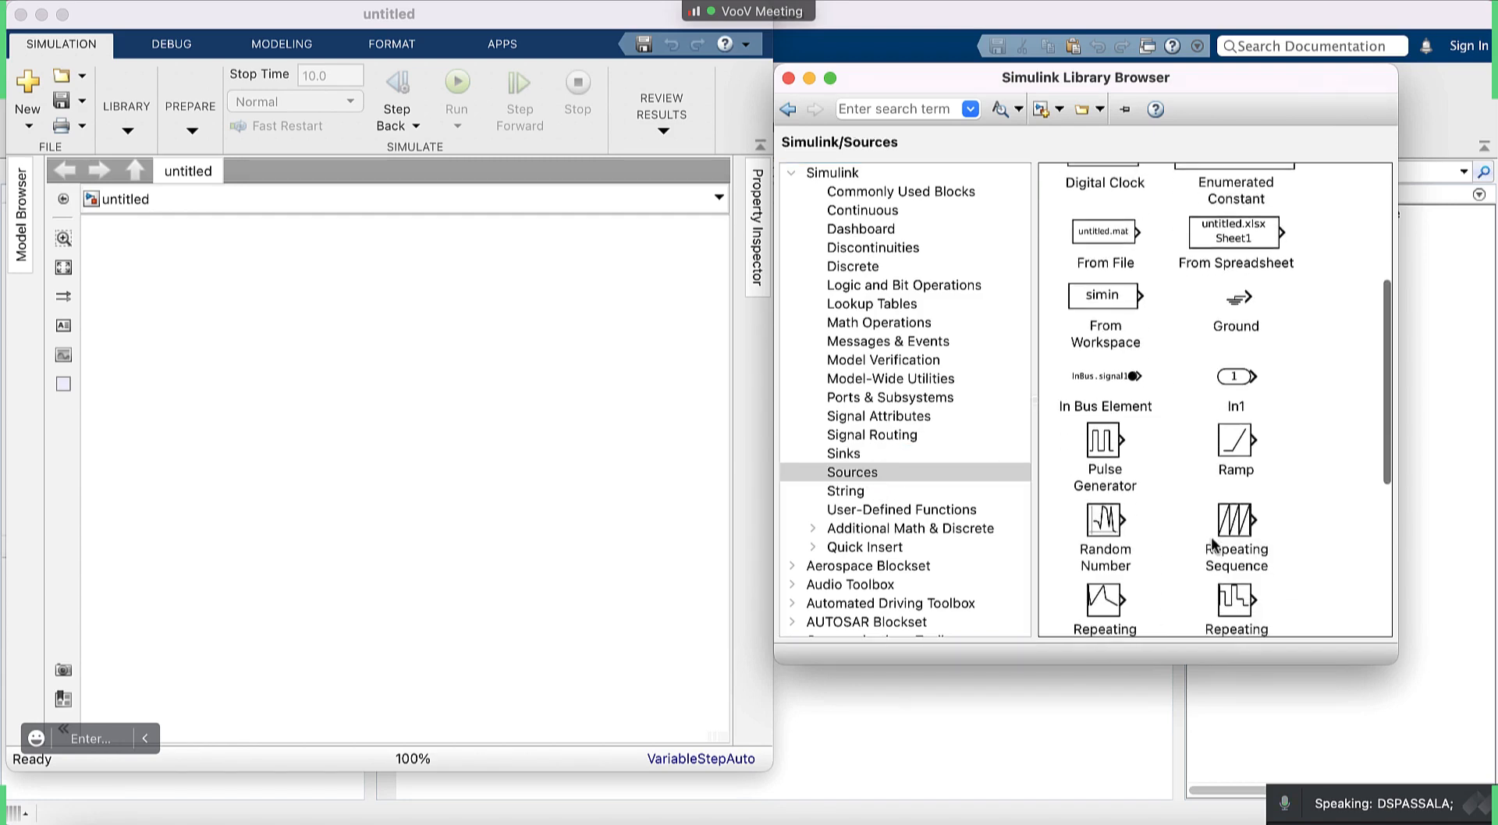
{"action": "scroll", "coordinate": [1211, 539], "scroll_direction": "down", "scroll_amount": 6}
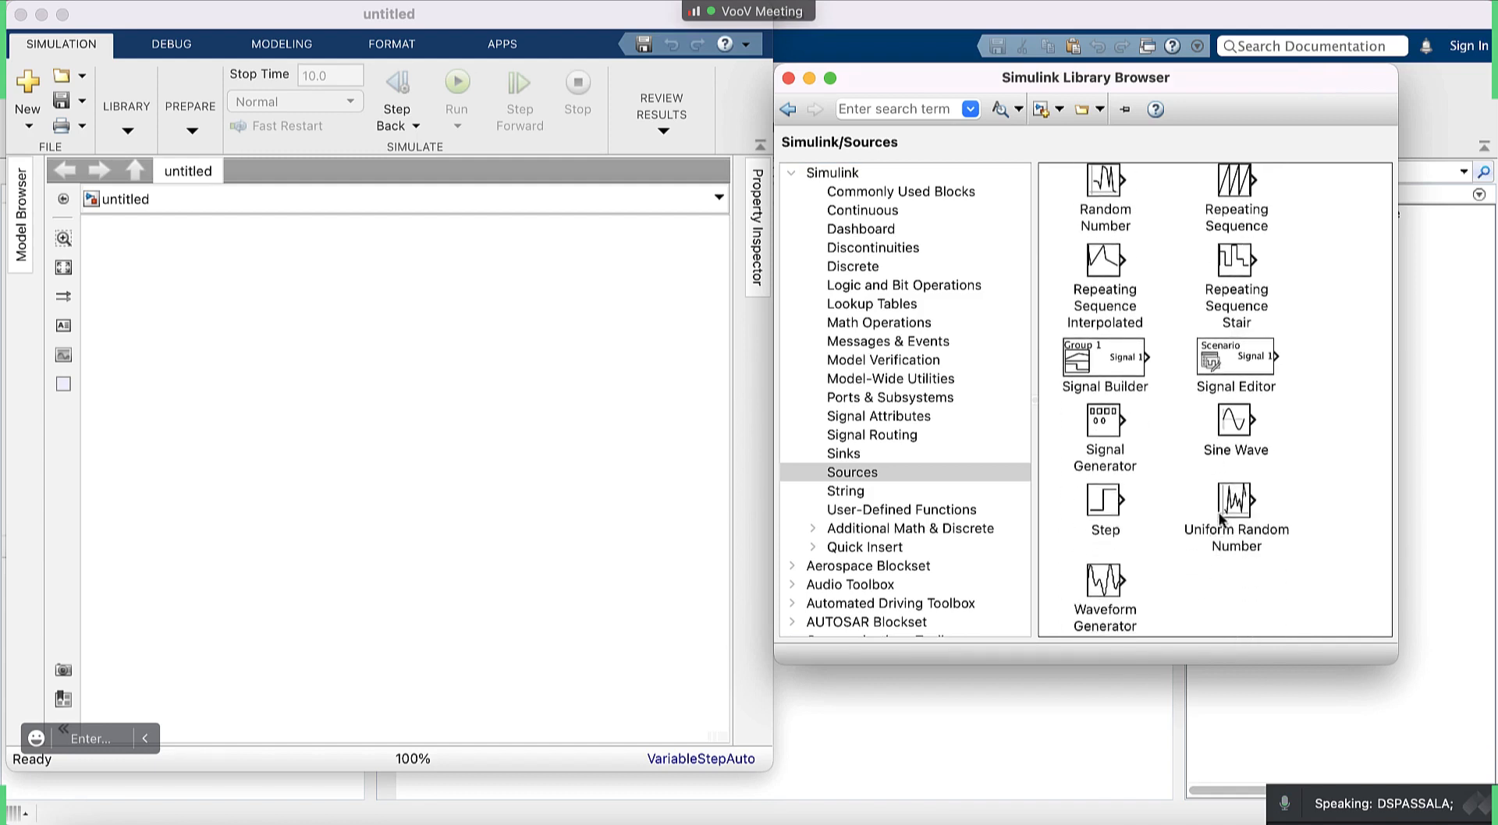
{"action": "scroll", "coordinate": [1223, 502], "scroll_direction": "up", "scroll_amount": 10}
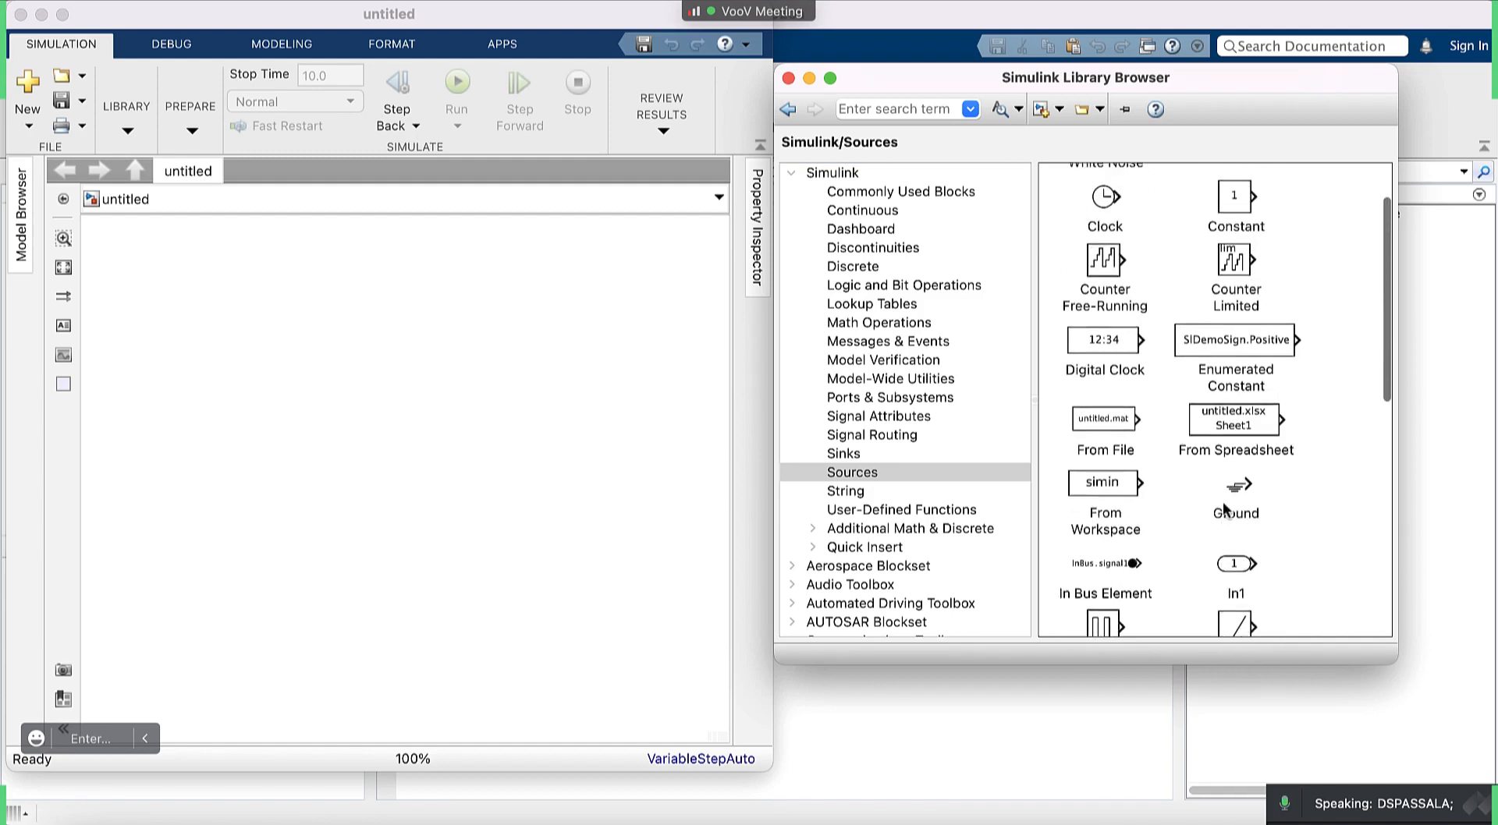
{"action": "scroll", "coordinate": [1223, 502], "scroll_direction": "up", "scroll_amount": 1}
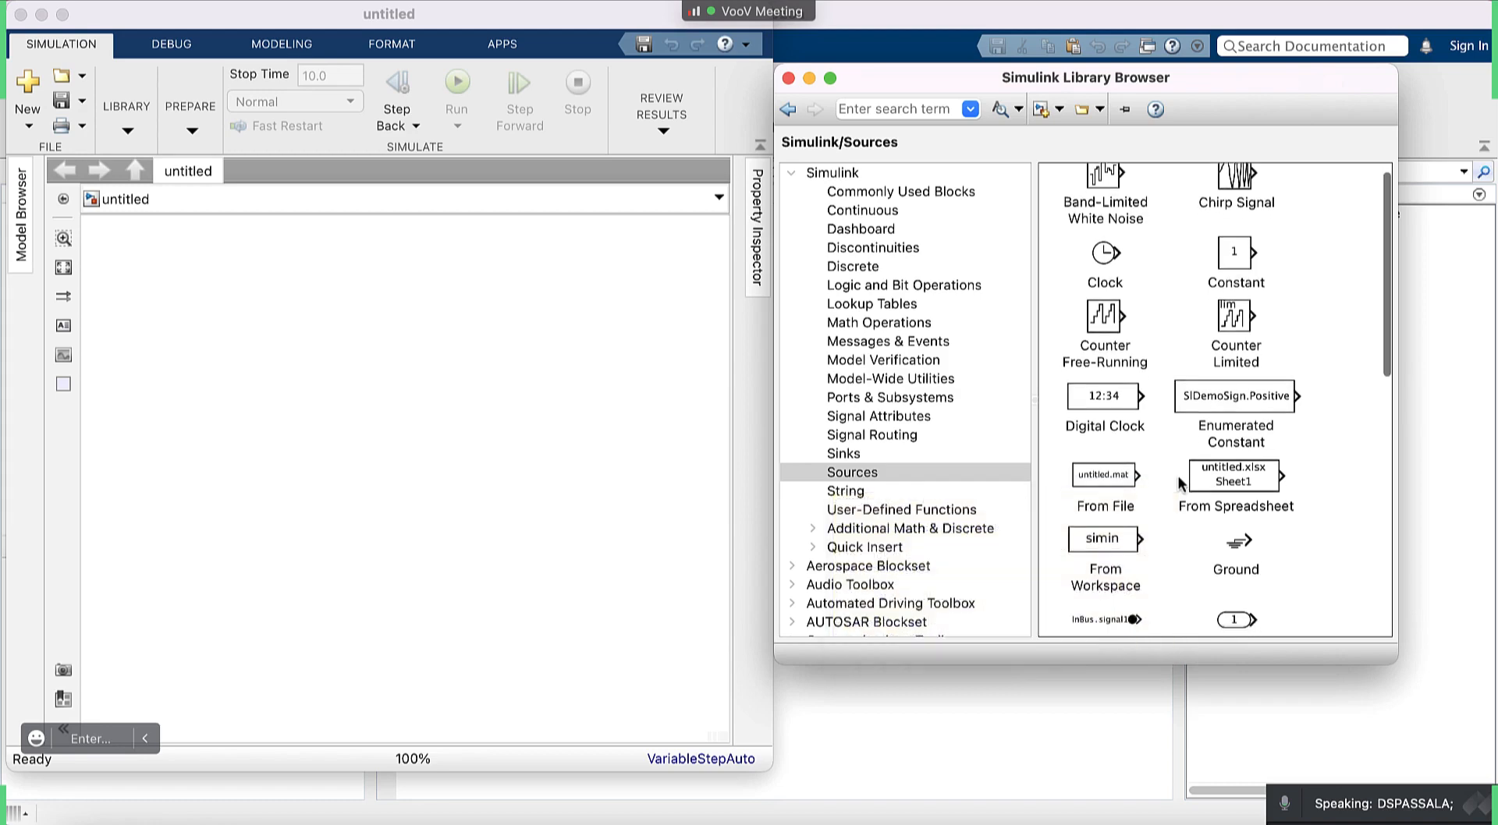
{"action": "scroll", "coordinate": [1179, 484], "scroll_direction": "down", "scroll_amount": 5}
{"action": "scroll", "coordinate": [1179, 484], "scroll_direction": "down", "scroll_amount": 10}
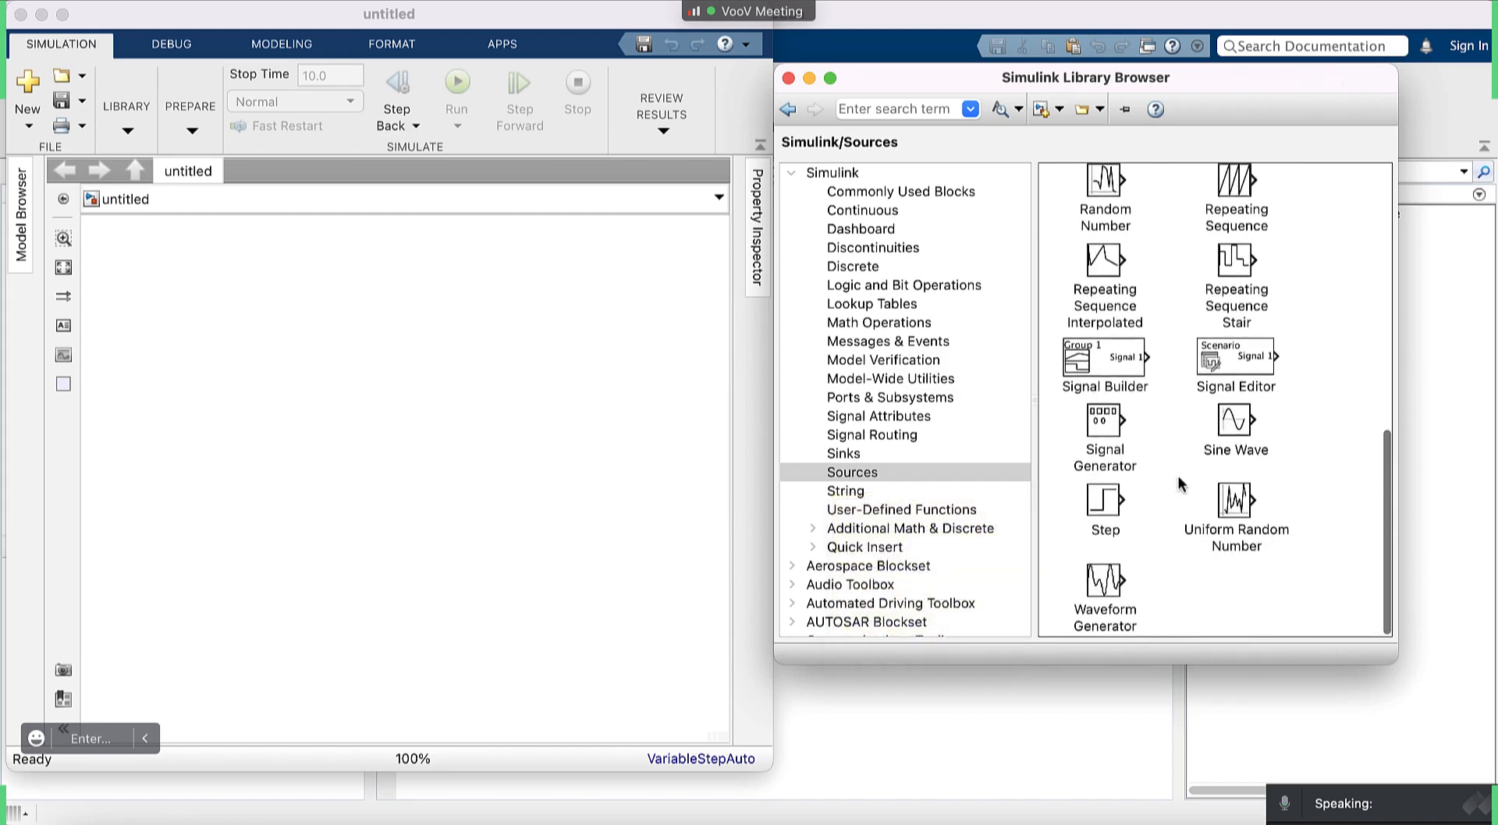
{"action": "scroll", "coordinate": [1179, 484], "scroll_direction": "up", "scroll_amount": 1}
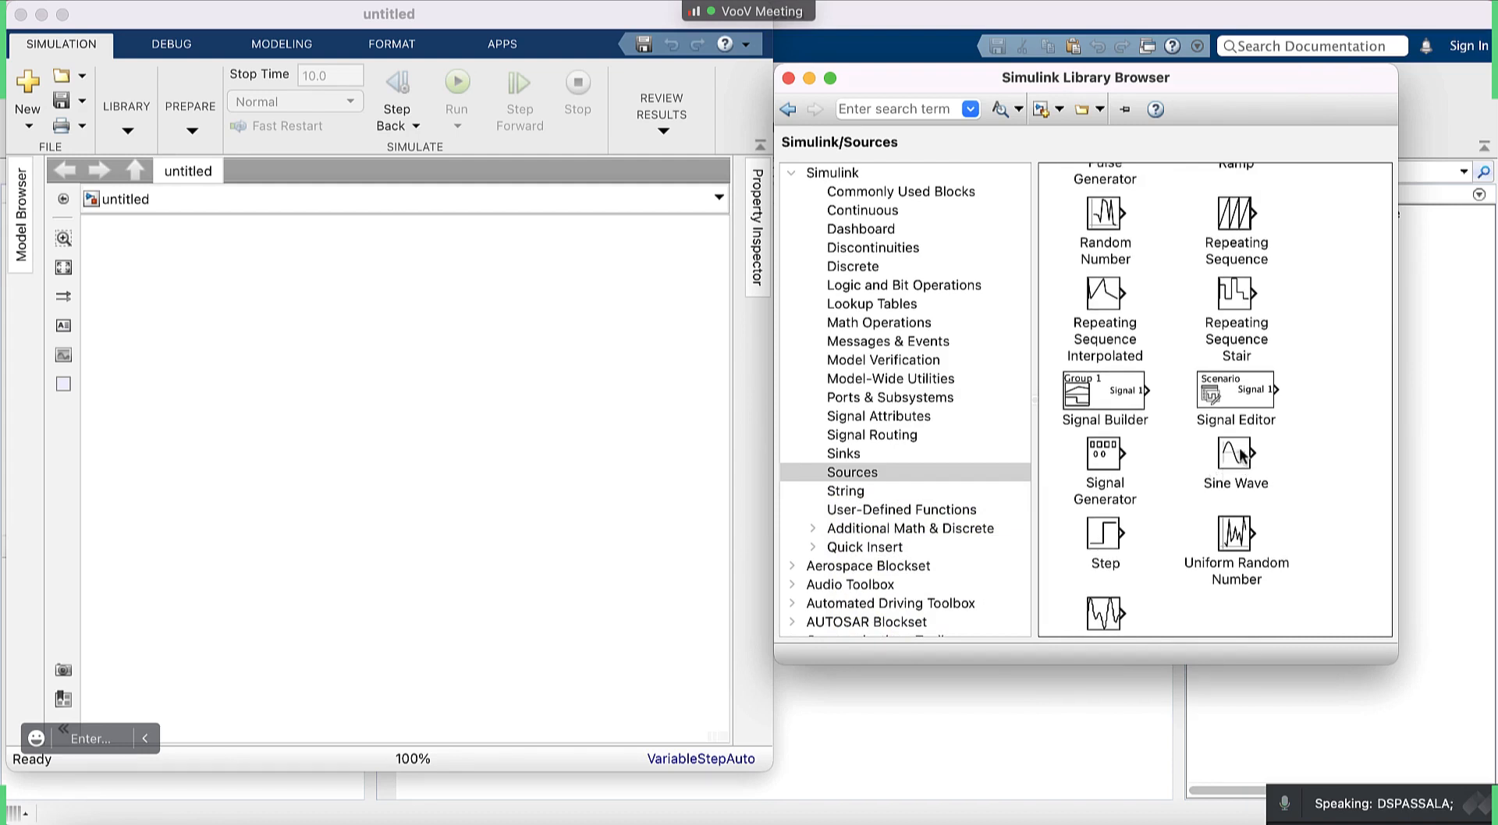
{"action": "mouse_move", "coordinate": [1240, 457]}
{"action": "mouse_move", "coordinate": [1235, 361]}
Open Microsoft Word, create a blank document and move its window beside the empty Simulink model canvas.
{"action": "key", "text": "F4"}
{"action": "scroll", "coordinate": [642, 433], "scroll_direction": "left", "scroll_amount": 3}
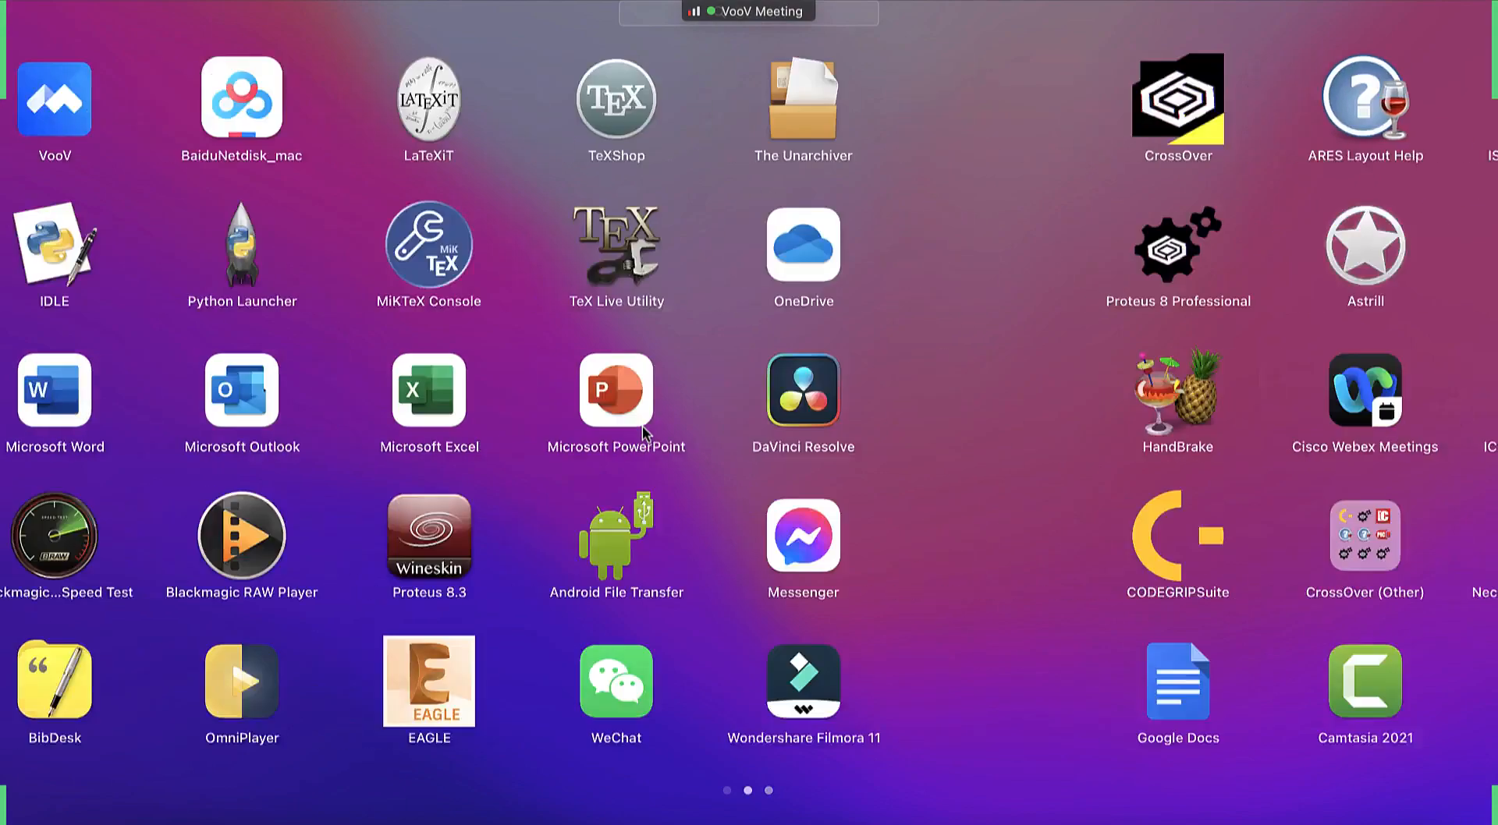
{"action": "left_click", "coordinate": [551, 386]}
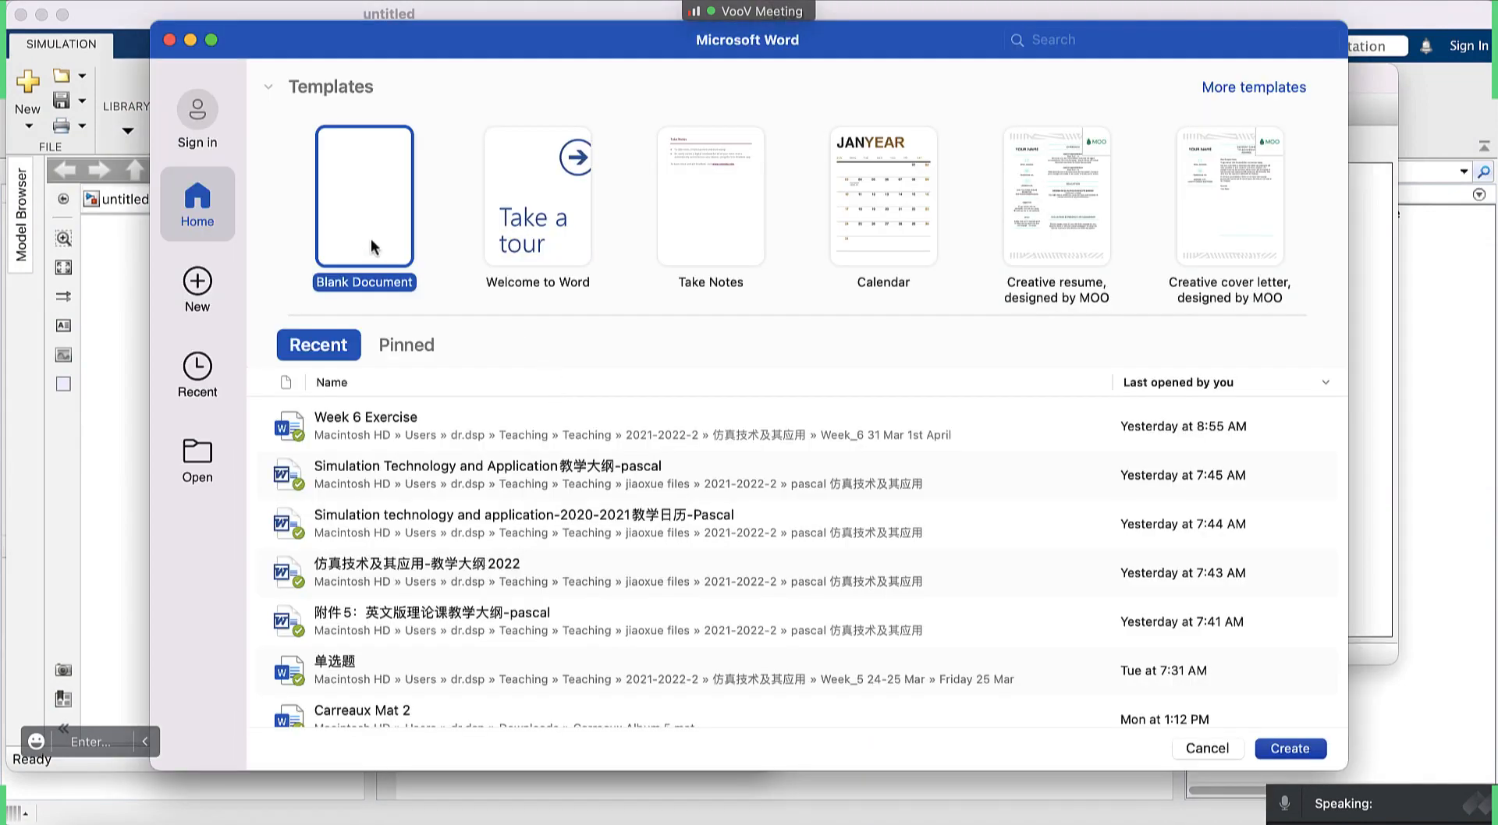
{"action": "double_click", "coordinate": [365, 206]}
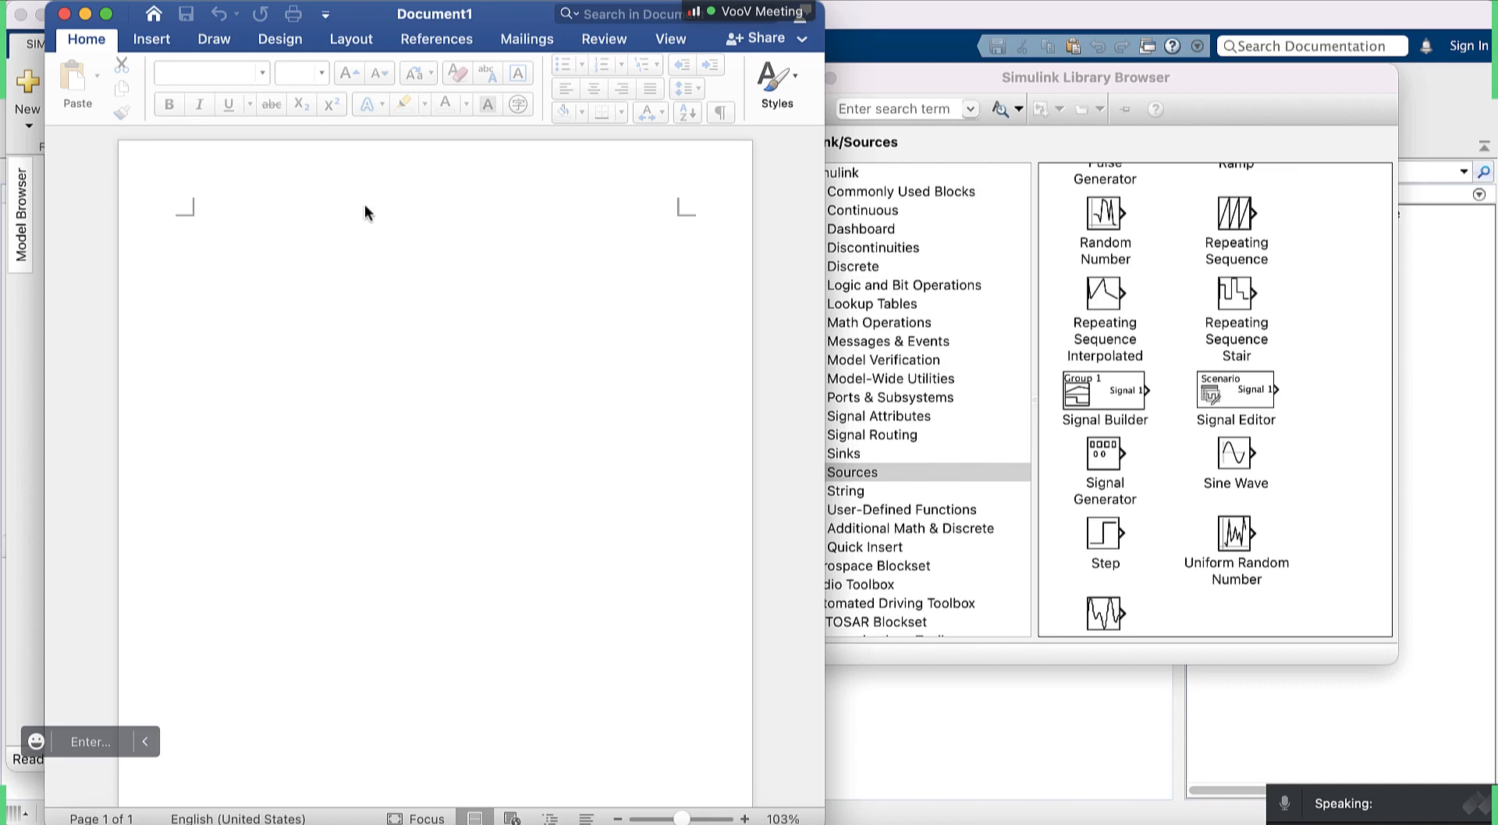
{"action": "left_click_drag", "start_coordinate": [478, 30], "coordinate": [952, 49]}
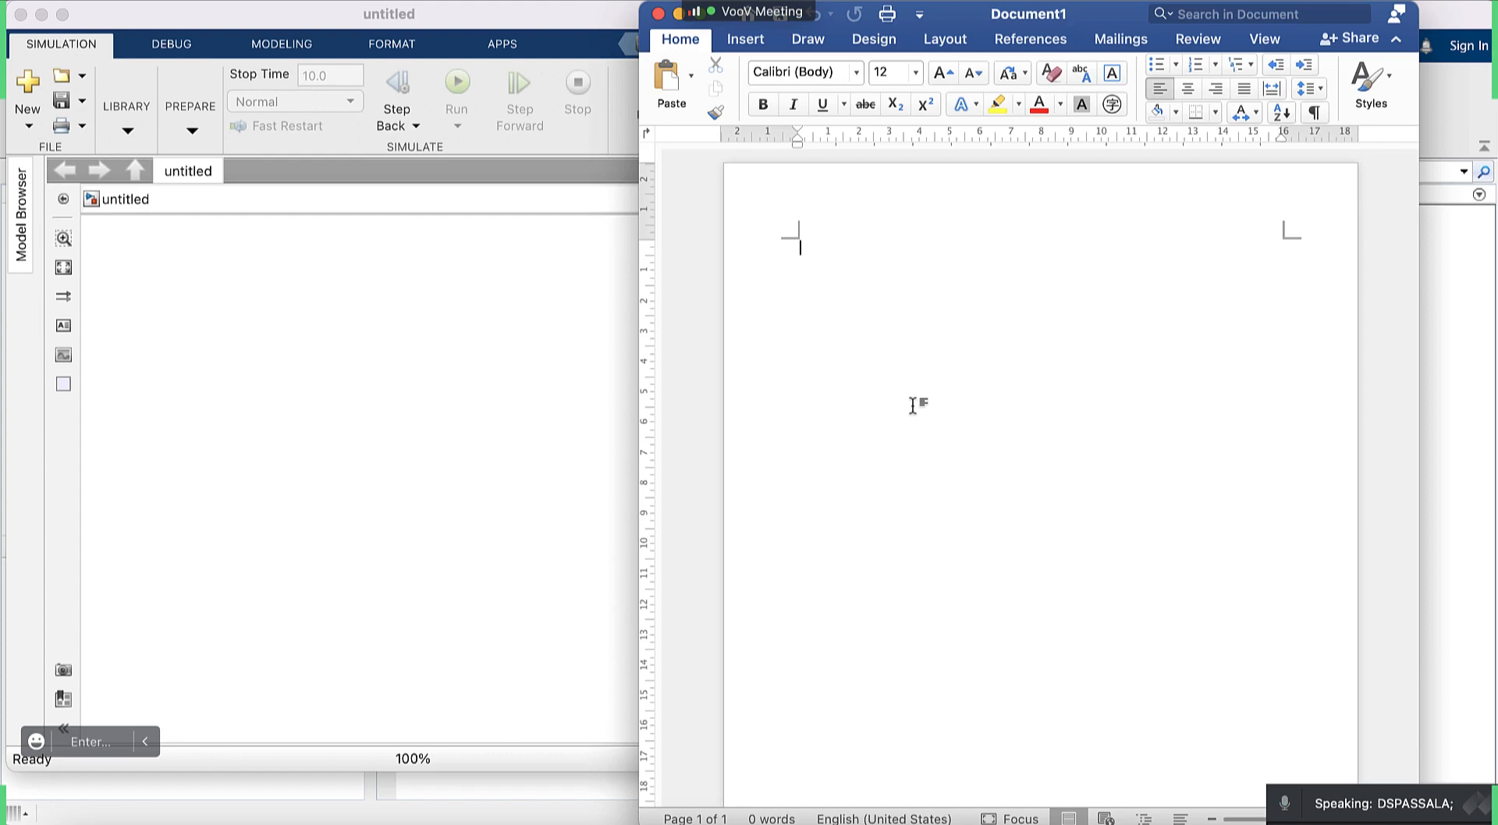
Write X. followed by an empty pair of square brackets at the start of the Word document.
{"action": "type", "text": "x"}
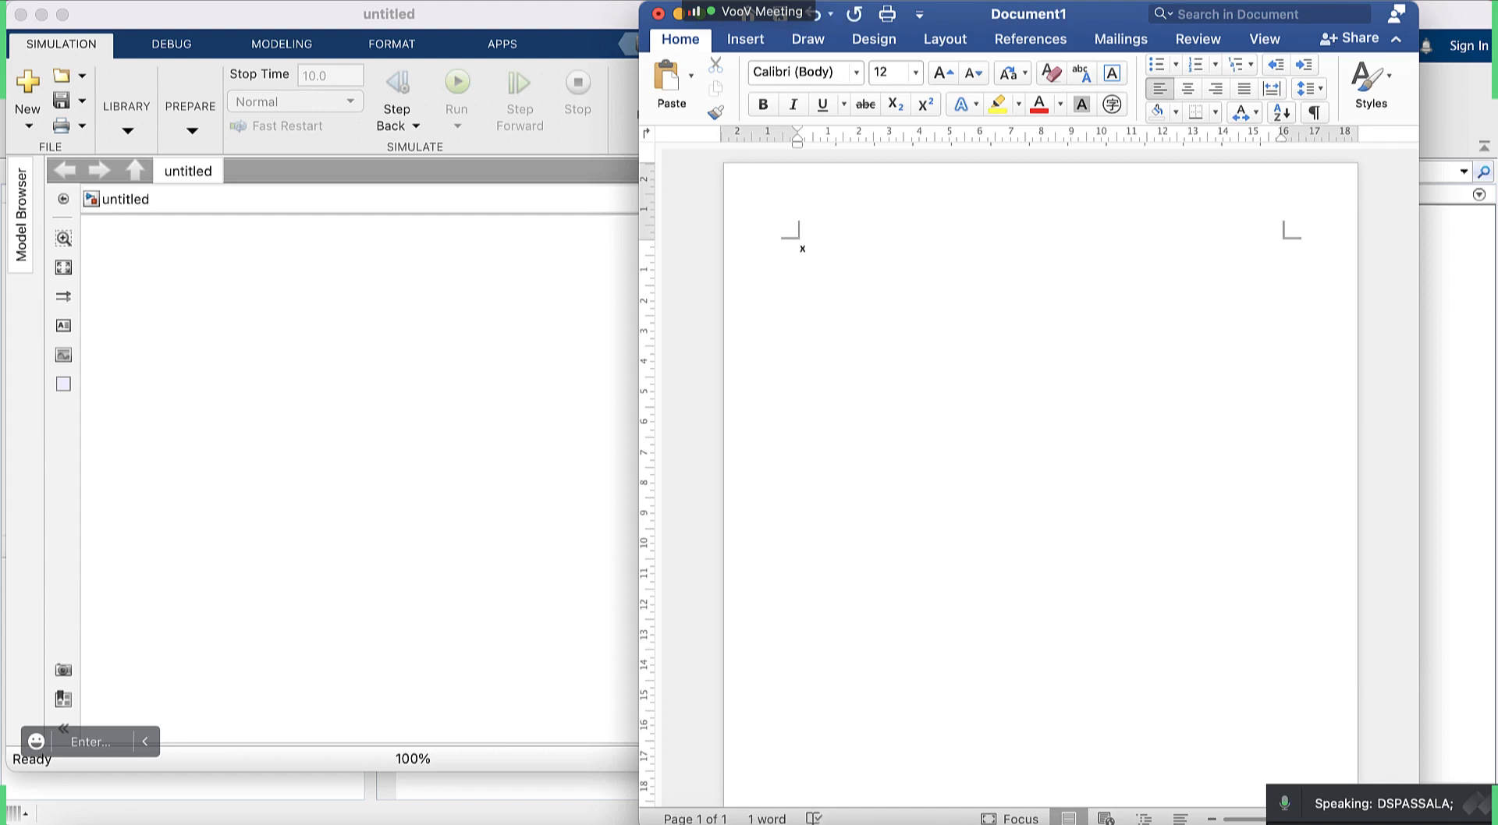
{"action": "type", "text": "."}
{"action": "type", "text": "()"}
{"action": "key", "text": "BackSpace"}
{"action": "key", "text": "BackSpace"}
{"action": "type", "text": "[]"}
{"action": "key", "text": "Left"}
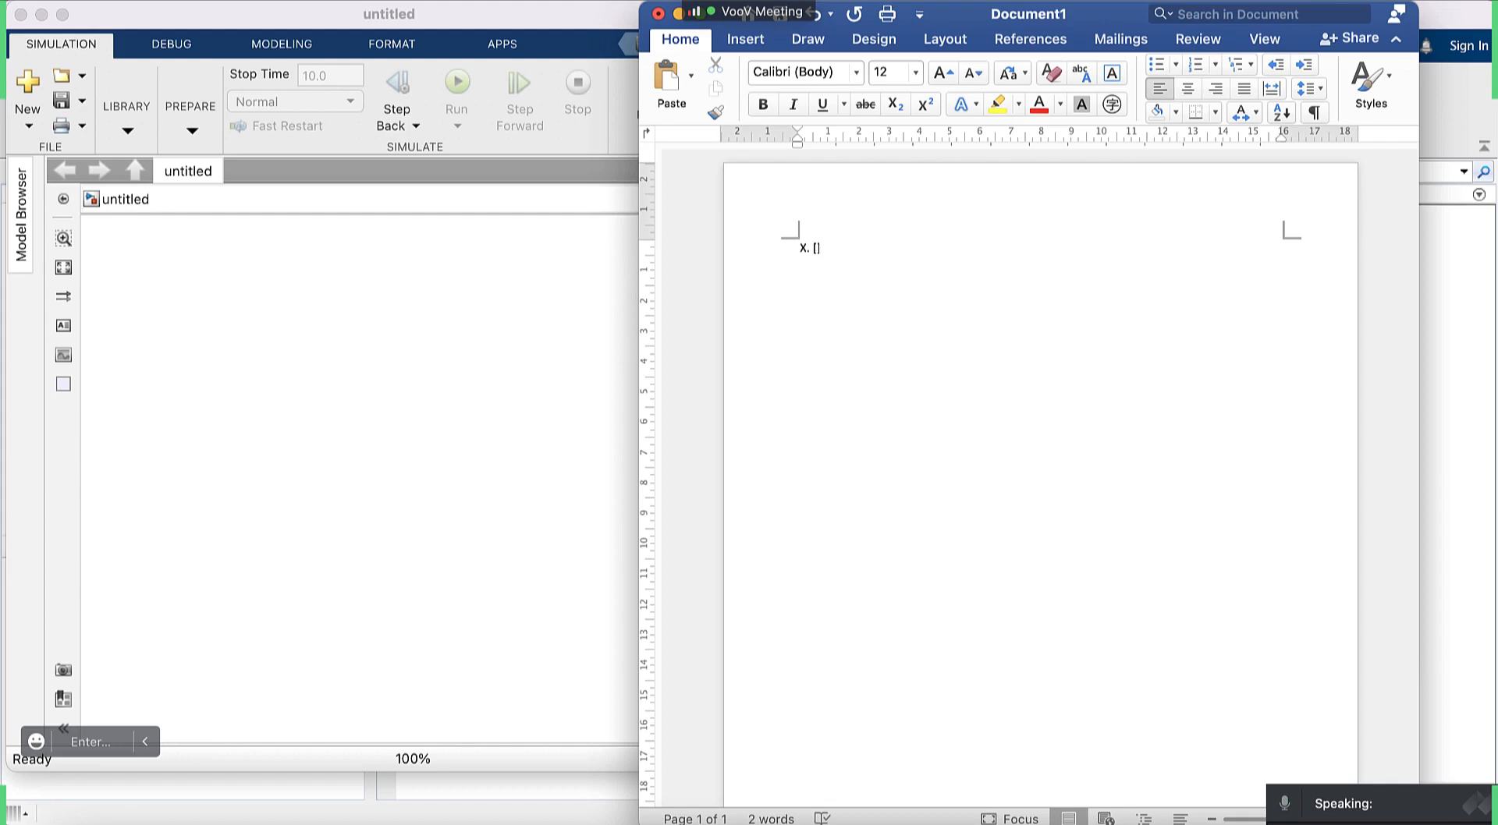
Enter the expression x^2 +2/(3-x) inside the square brackets.
{"action": "type", "text": "x^2 +"}
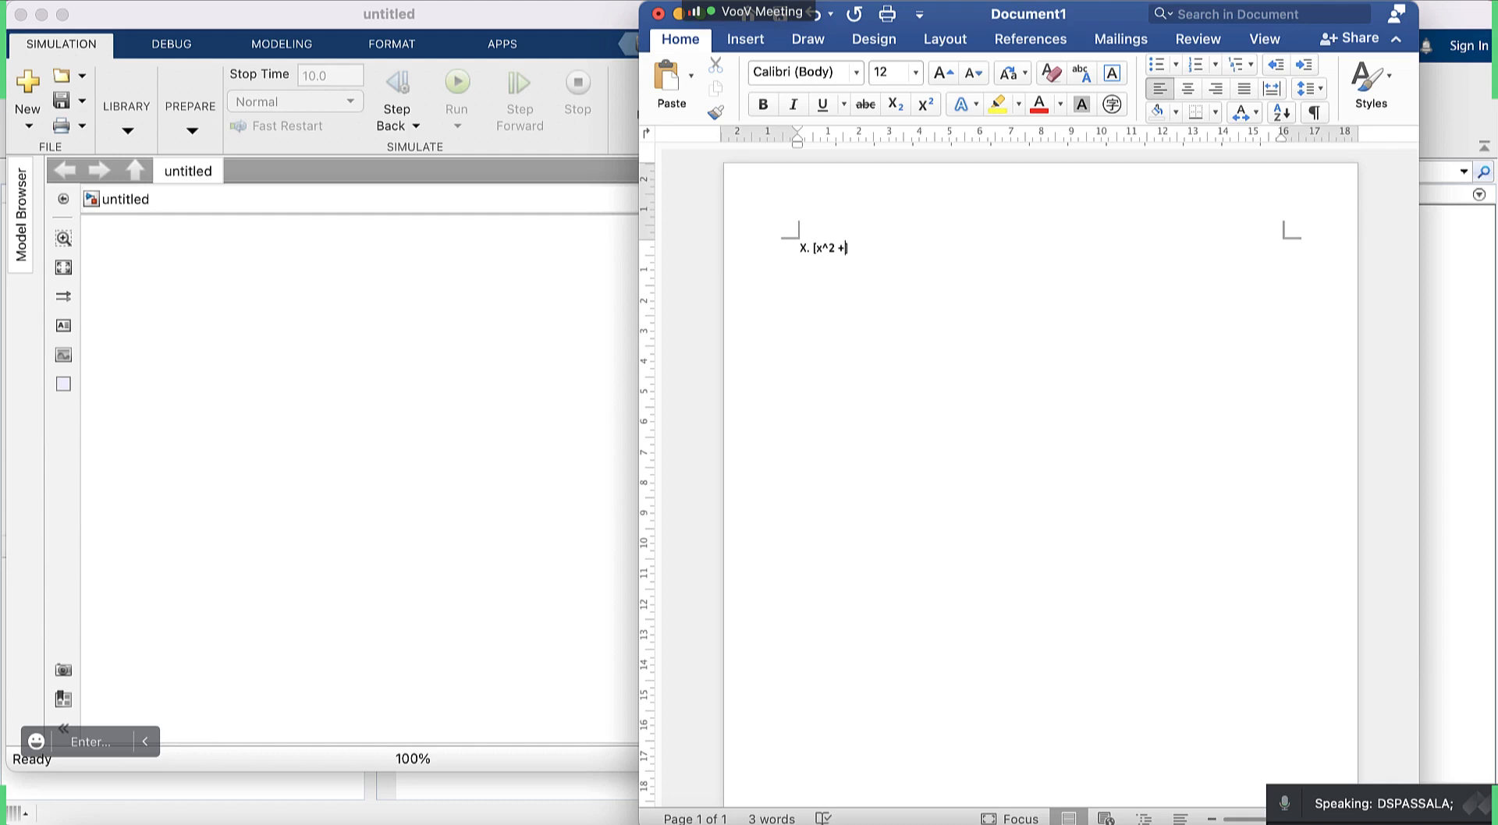
{"action": "type", "text": "2"}
{"action": "type", "text": "/"}
{"action": "type", "text": "3-"}
{"action": "type", "text": "3"}
{"action": "key", "text": "BackSpace"}
{"action": "type", "text": "x"}
{"action": "type", "text": "]]"}
{"action": "type", "text": "("}
{"action": "key", "text": "Right"}
{"action": "key", "text": "Right"}
{"action": "key", "text": "BackSpace"}
{"action": "type", "text": ")"}
{"action": "key", "text": "Right"}
Set the font size of the whole equation line to 18.
{"action": "key", "text": "shift+Left"}
{"action": "key", "text": "shift+Left"}
{"action": "key", "text": "shift+Left"}
{"action": "key", "text": "shift+Left"}
{"action": "key", "text": "shift+Left"}
{"action": "key", "text": "shift+Left"}
{"action": "key", "text": "shift+Left"}
{"action": "key", "text": "shift+Left"}
{"action": "key", "text": "shift+Left"}
{"action": "key", "text": "shift+Left"}
{"action": "key", "text": "shift+Left"}
{"action": "key", "text": "shift+Left"}
{"action": "key", "text": "shift+Left"}
{"action": "key", "text": "shift+Left"}
{"action": "key", "text": "shift+Left"}
{"action": "key", "text": "shift+Left"}
{"action": "key", "text": "shift+Left"}
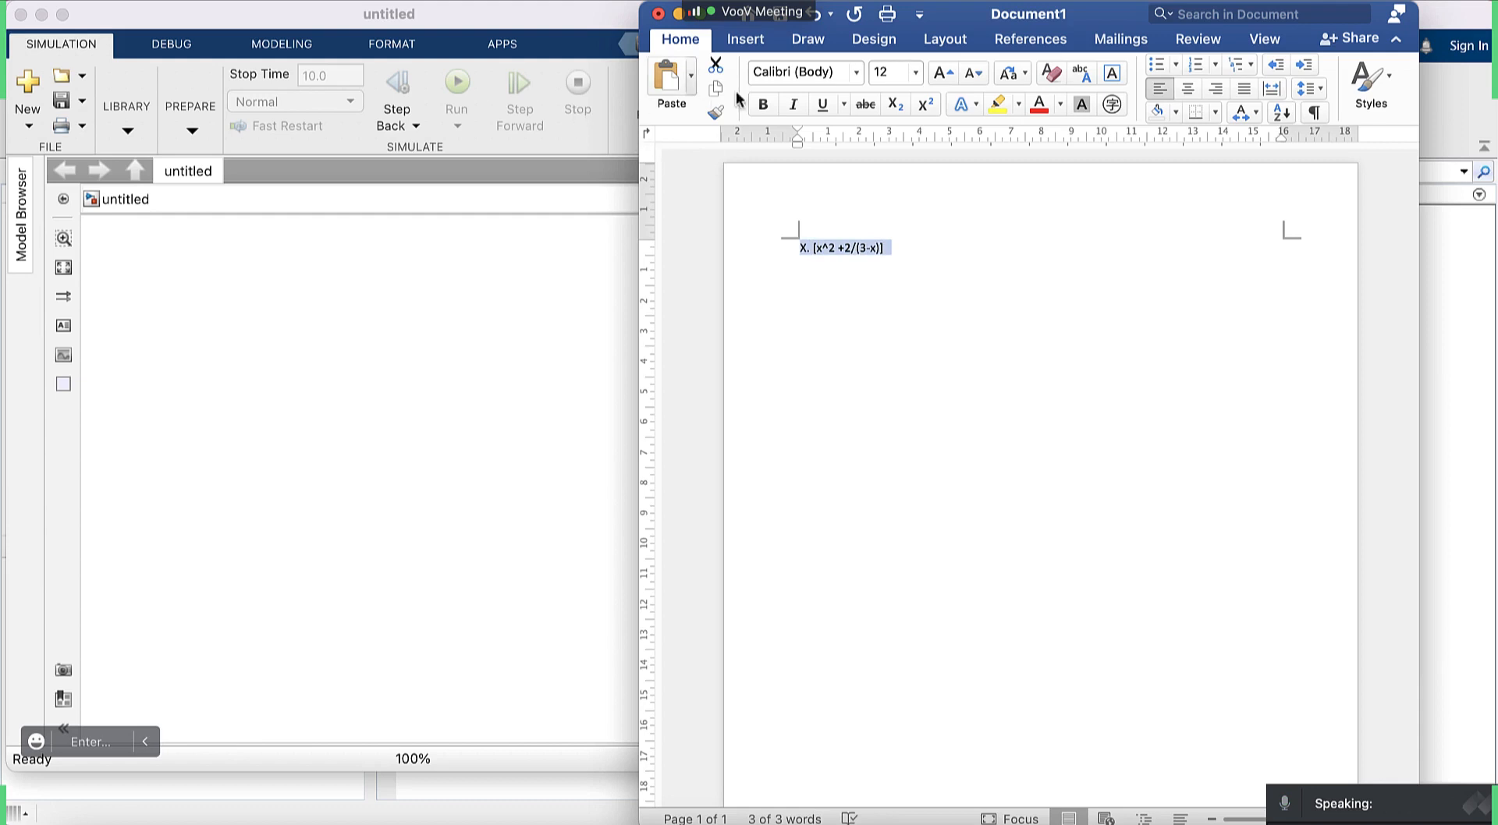
{"action": "left_click", "coordinate": [915, 72]}
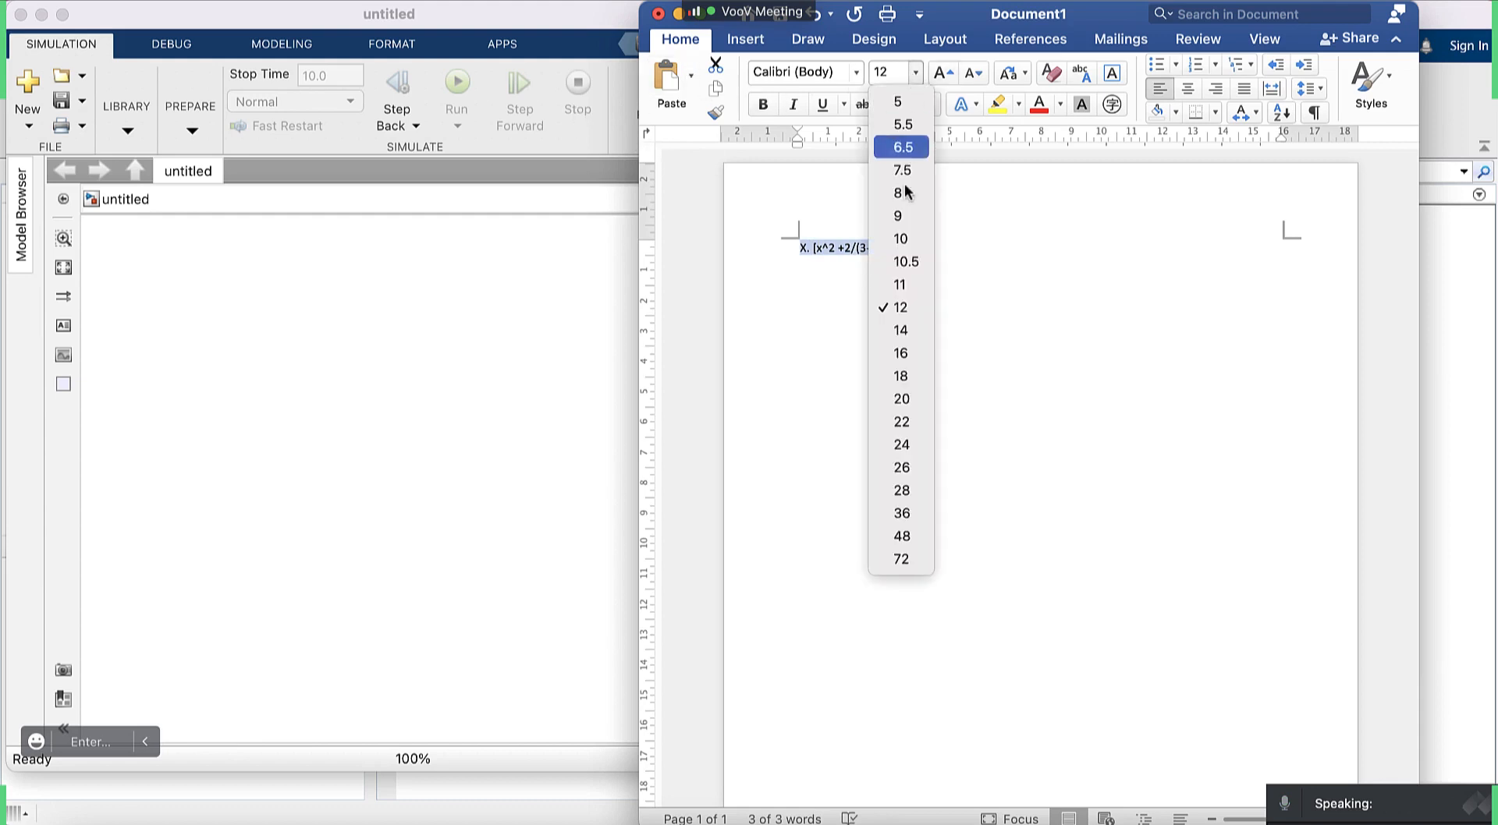
{"action": "left_click", "coordinate": [905, 378]}
{"action": "left_click", "coordinate": [881, 296]}
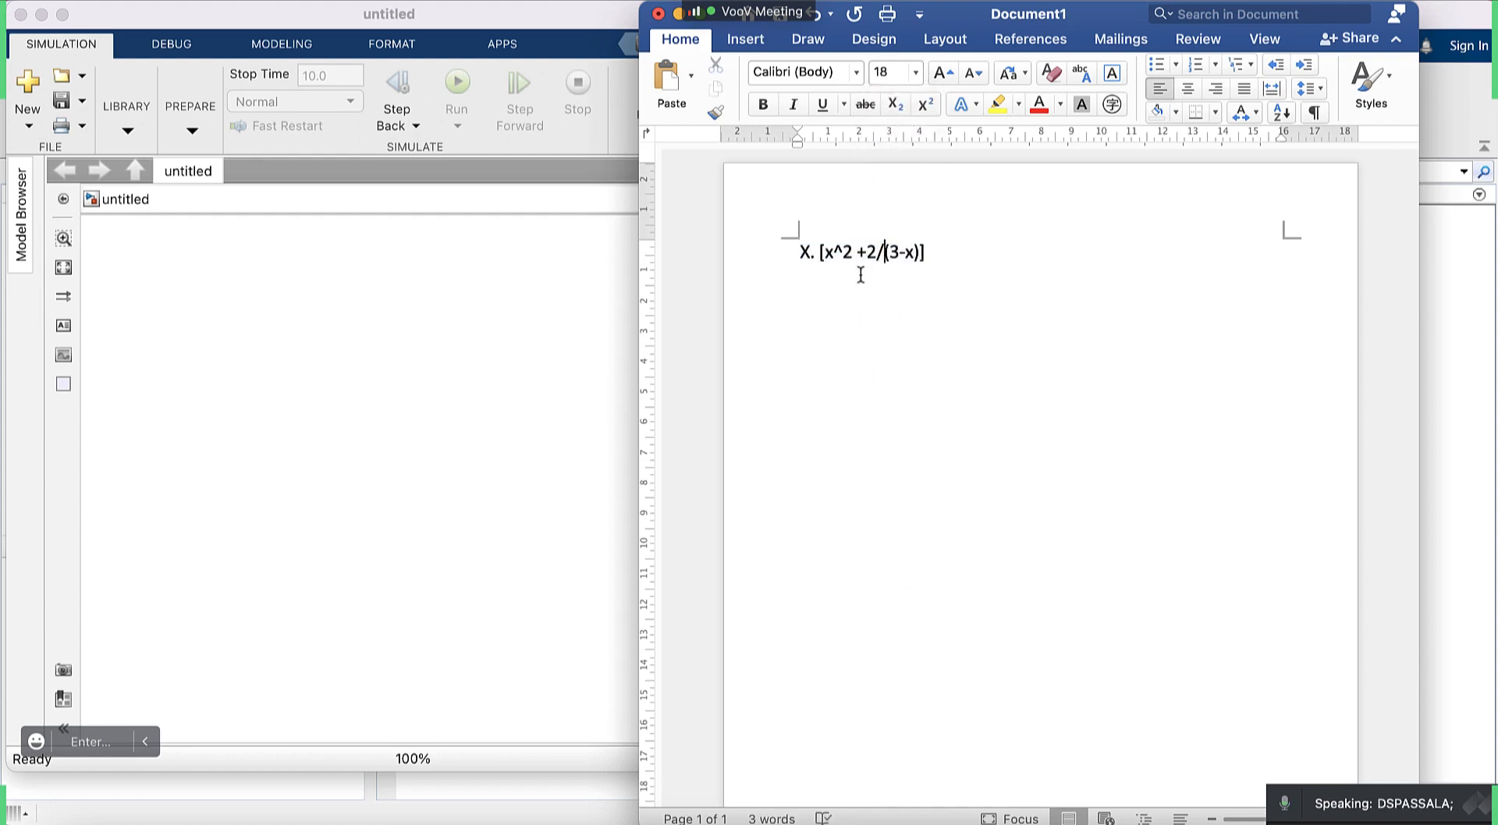
Split the text into two lines so they read "Input = X." and "Y=[x^2 +2/(3-x)]".
{"action": "left_click", "coordinate": [825, 253]}
{"action": "key", "text": "Return"}
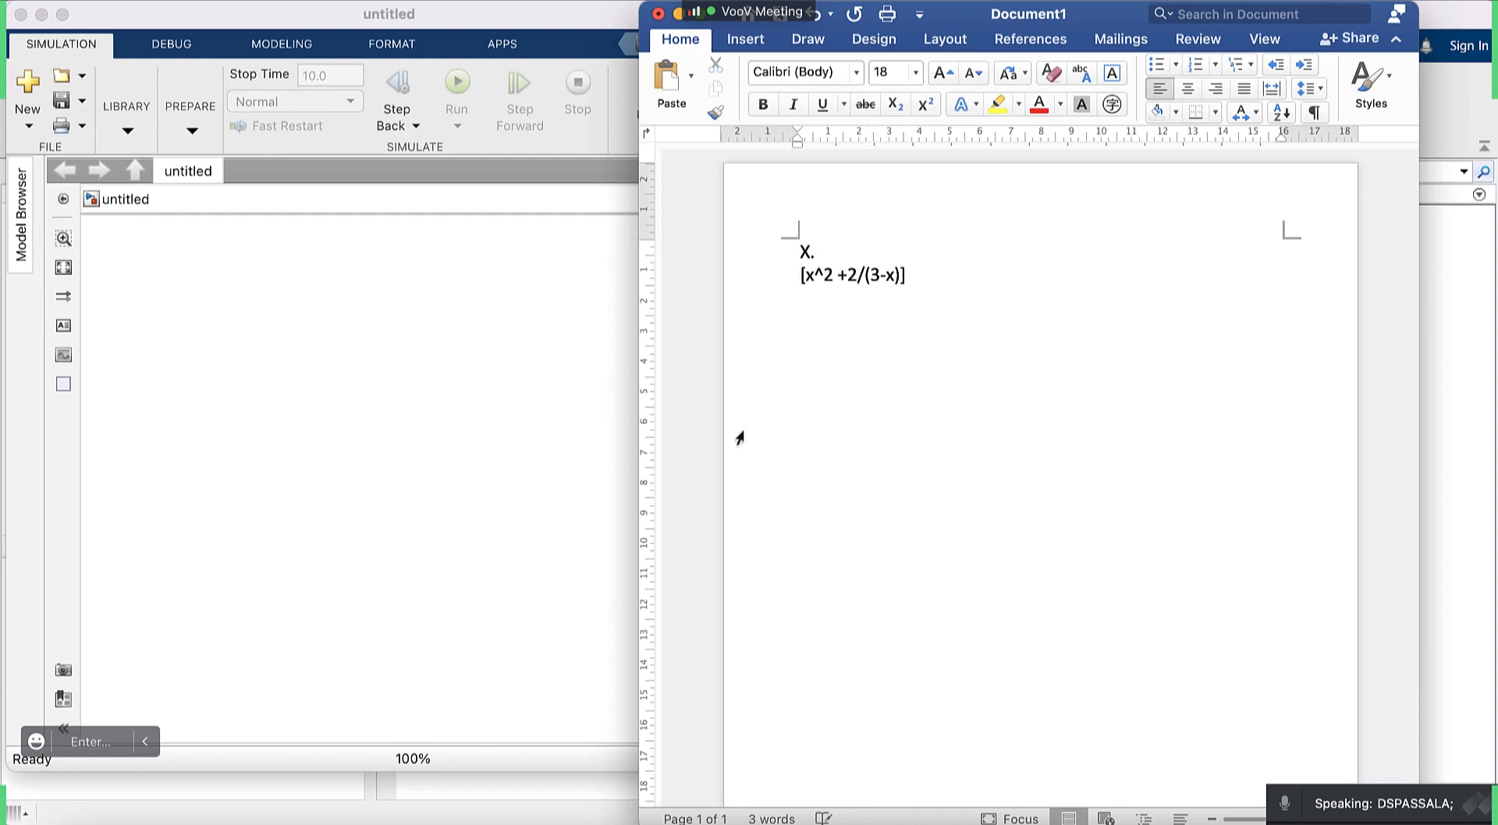
{"action": "left_click", "coordinate": [801, 252]}
{"action": "type", "text": "input"}
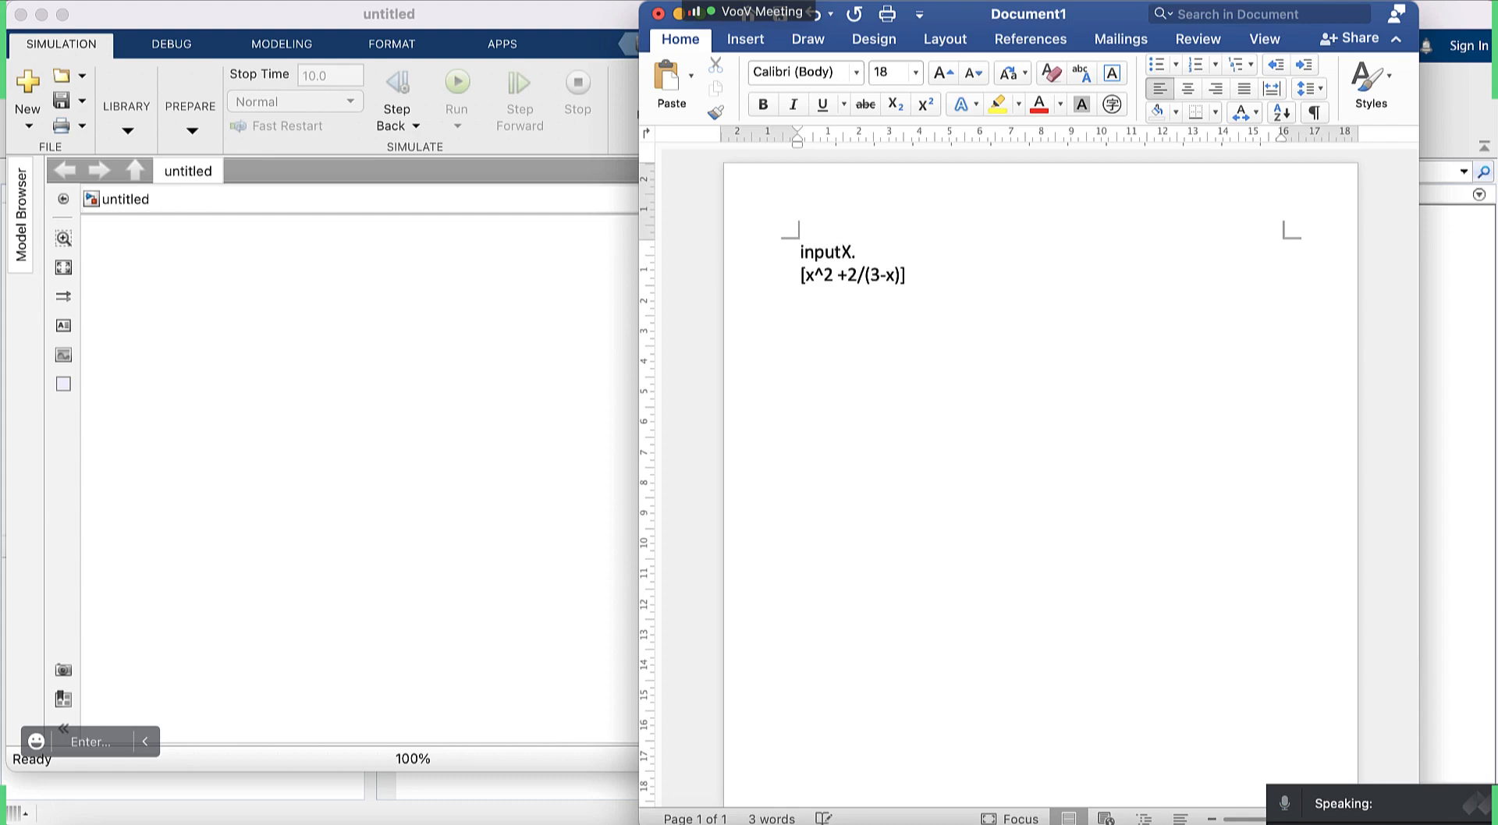
{"action": "type", "text": " ="}
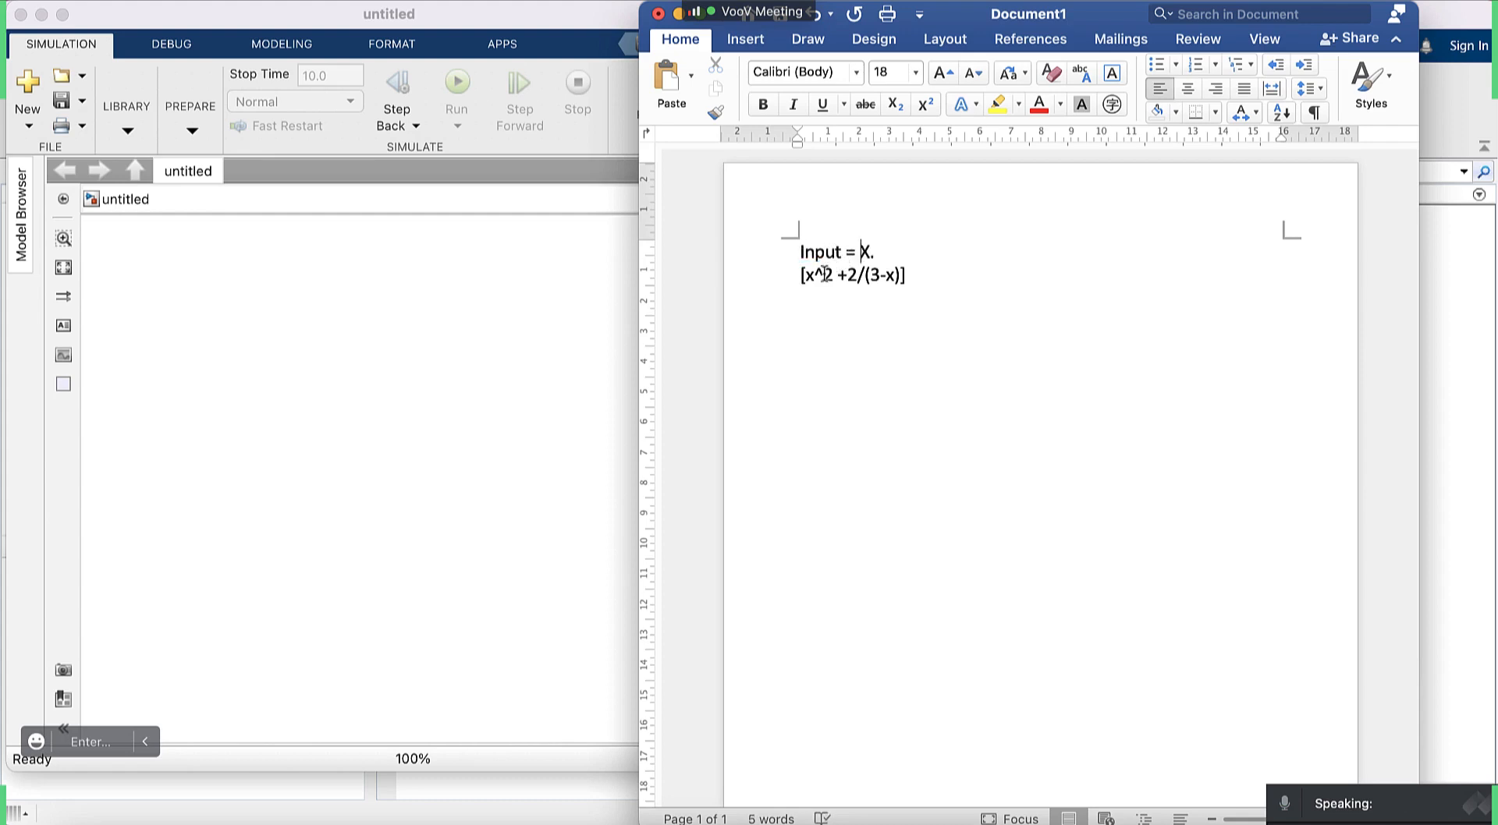
{"action": "left_click", "coordinate": [800, 277]}
{"action": "type", "text": "Y="}
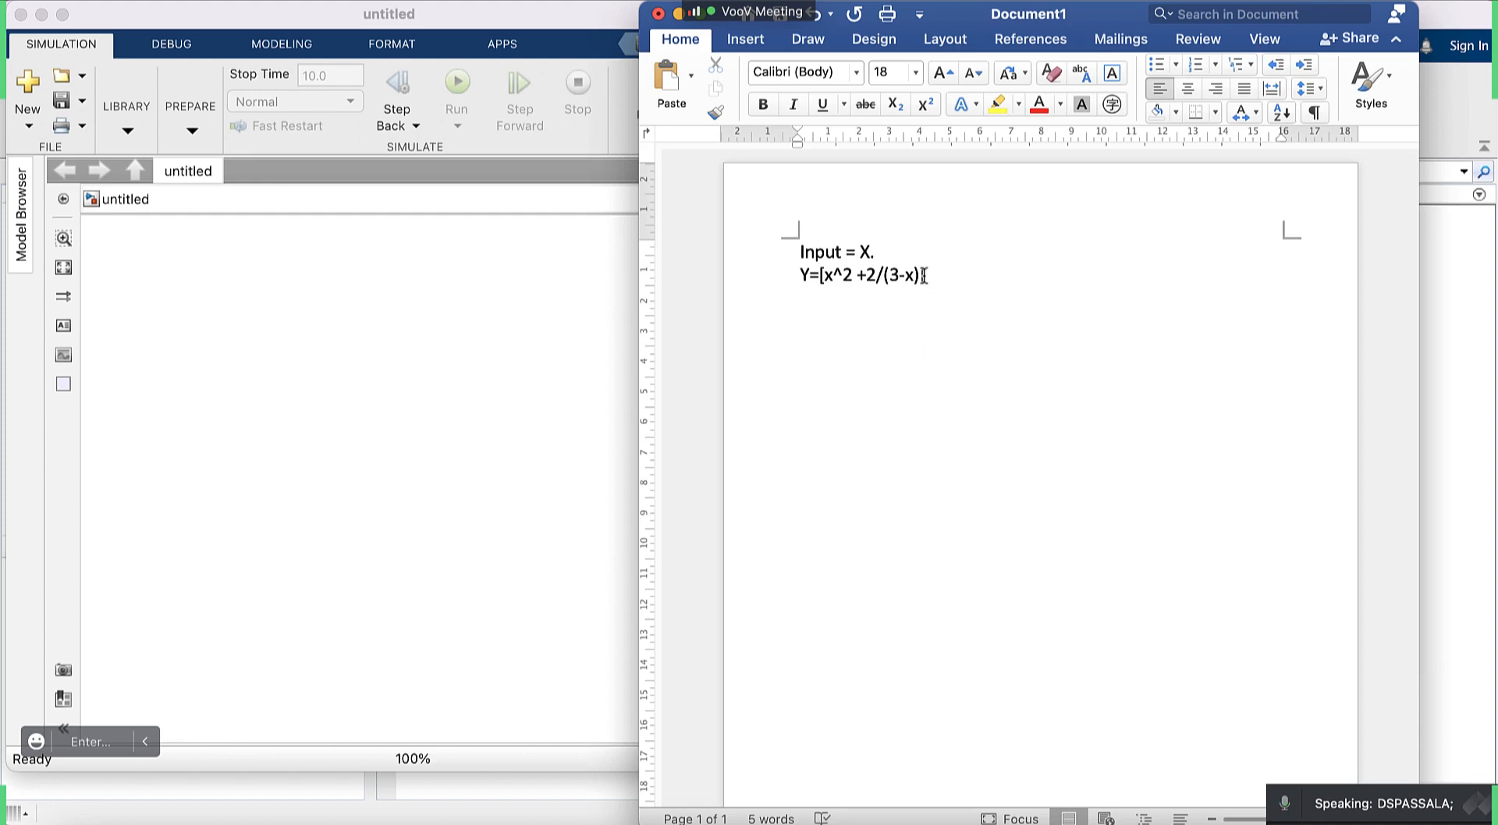
Copy both equation lines from Word into a new text annotation near the upper part of the untitled Simulink model.
{"action": "left_click_drag", "start_coordinate": [934, 275], "coordinate": [789, 254]}
{"action": "key", "text": "super+c"}
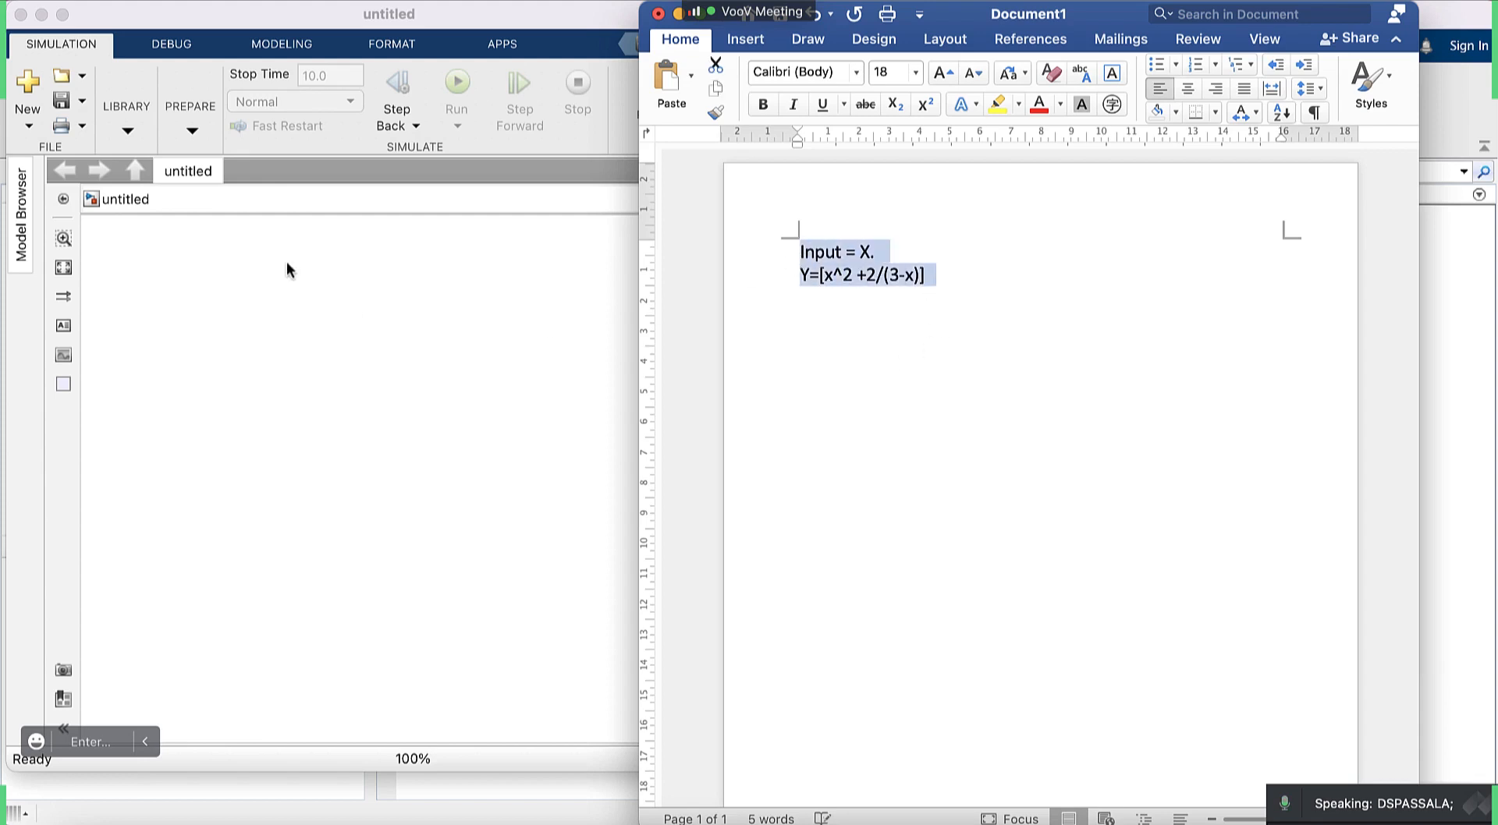
{"action": "left_click", "coordinate": [288, 268]}
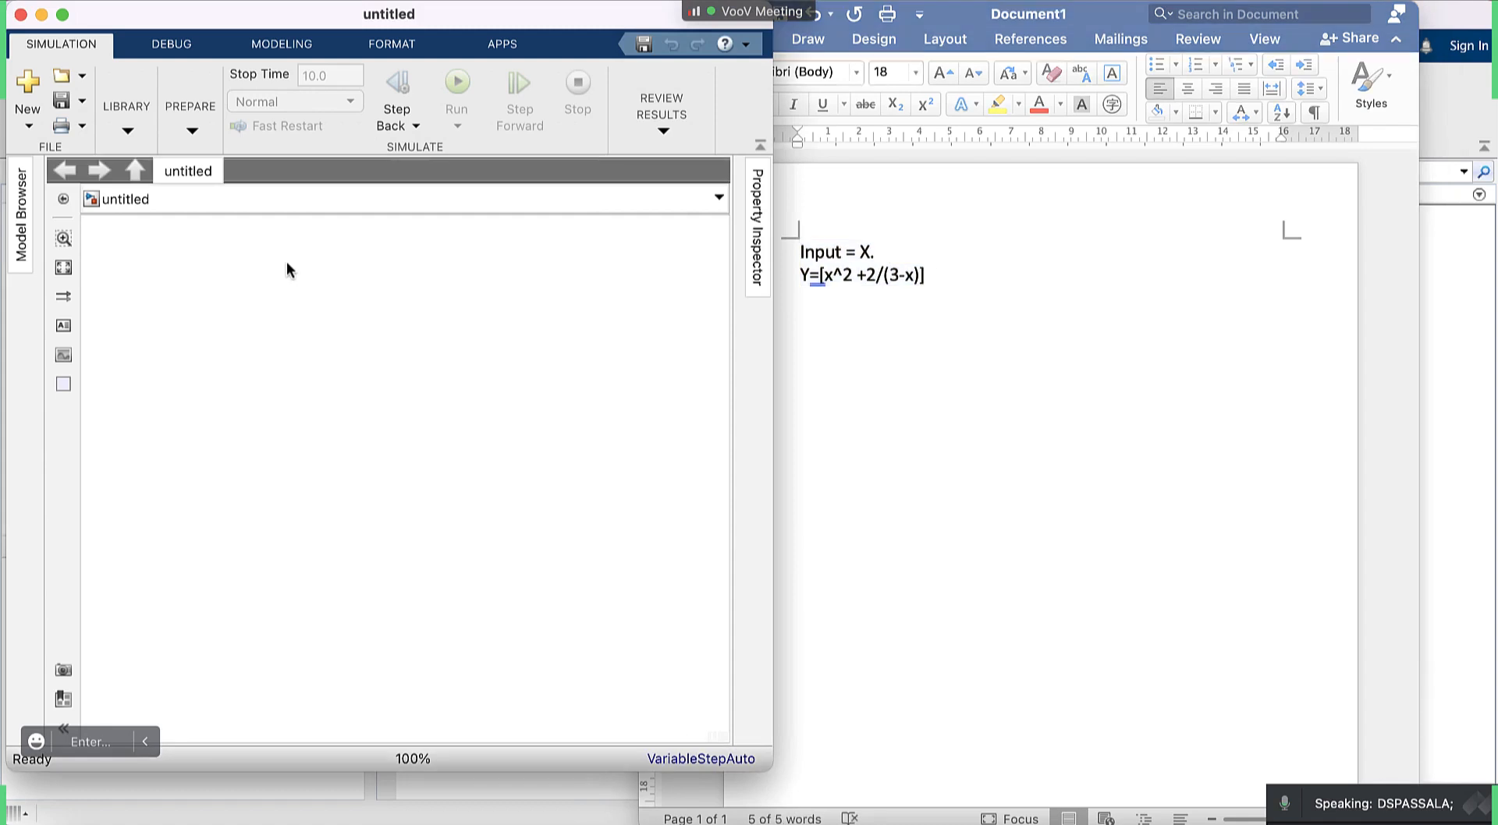
{"action": "left_click", "coordinate": [64, 326]}
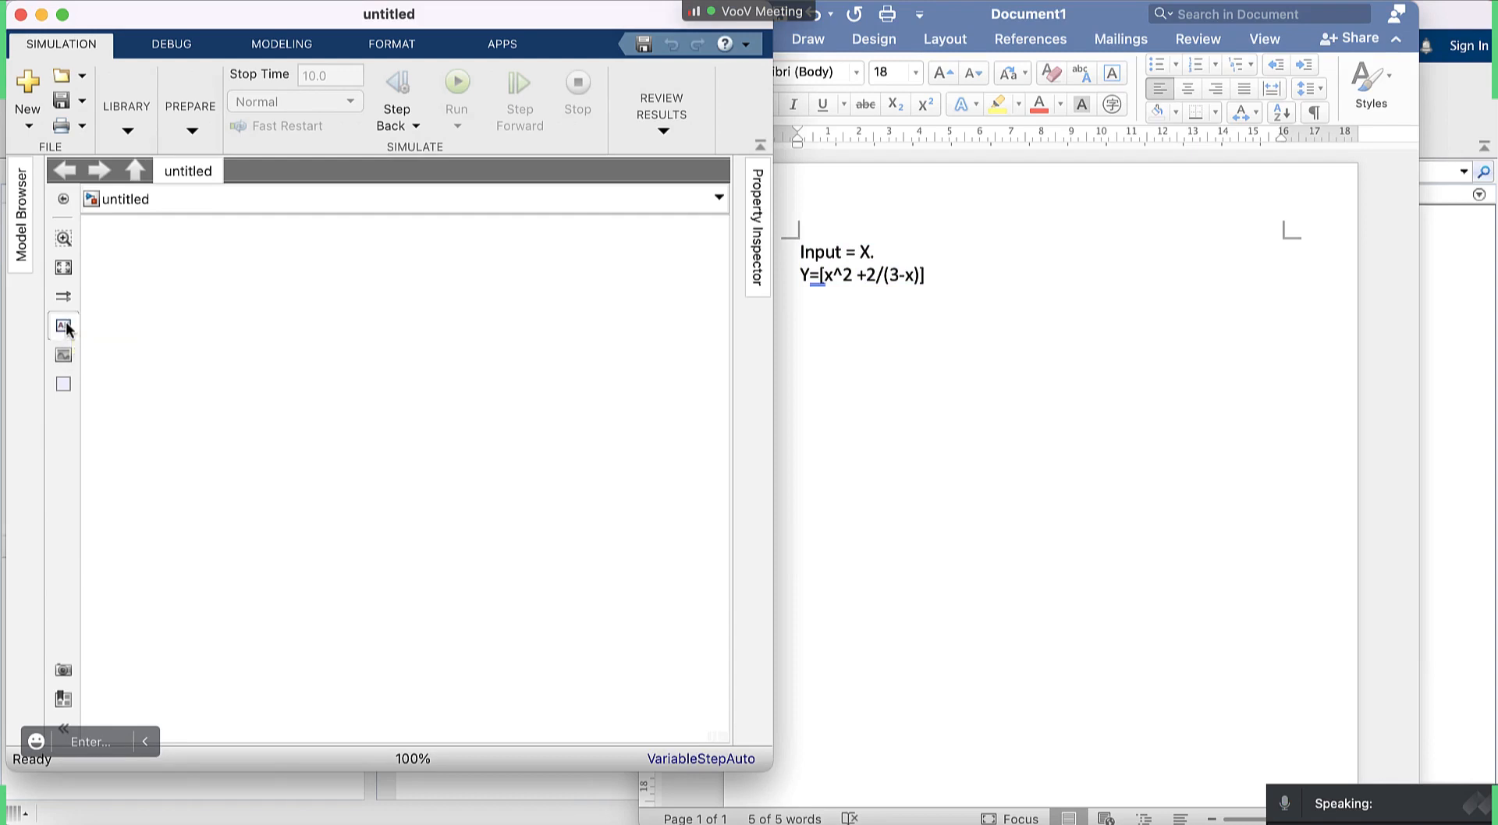
{"action": "left_click", "coordinate": [133, 247]}
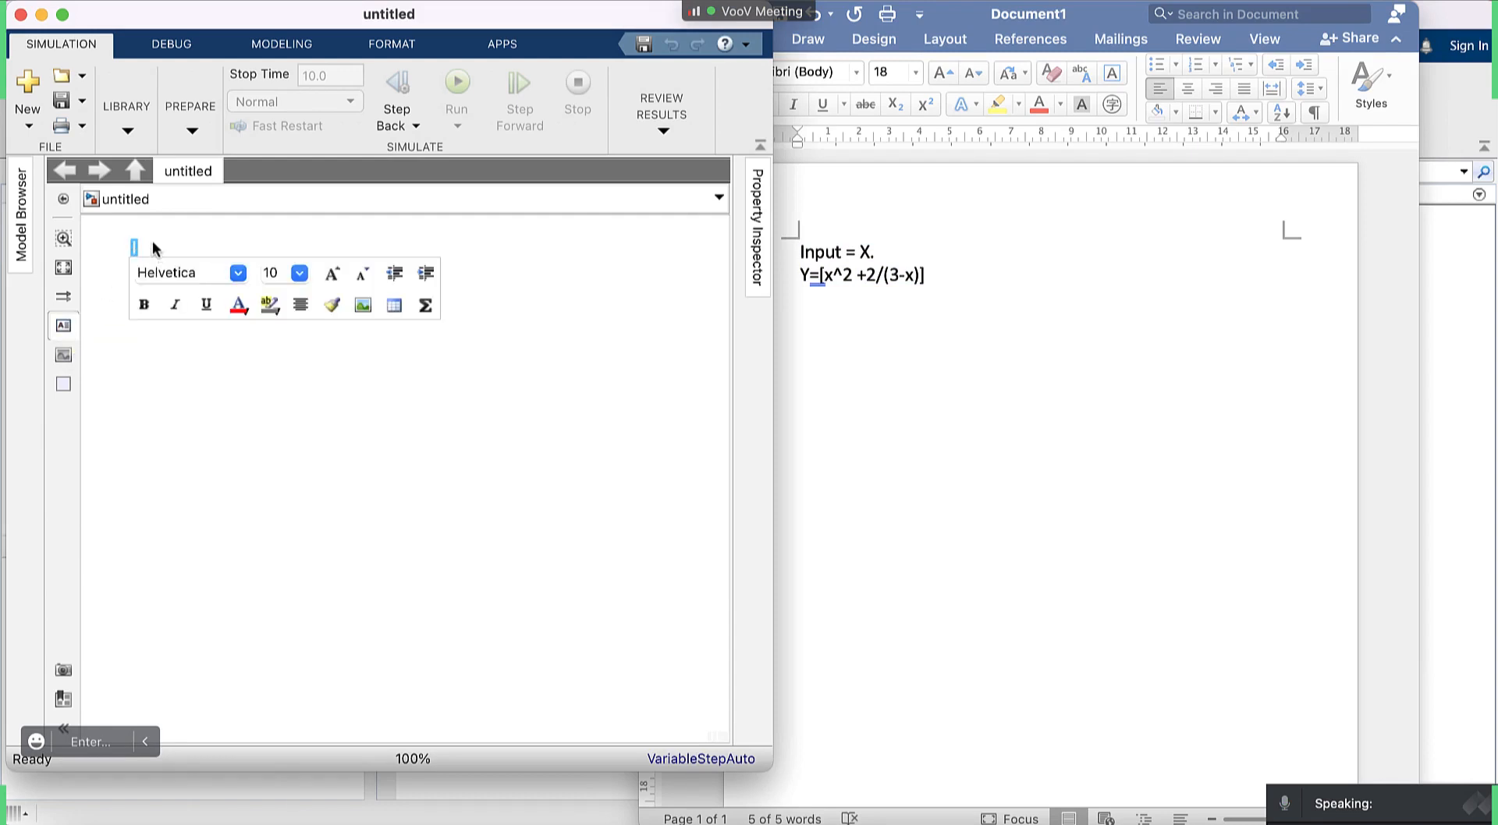
{"action": "key", "text": "super+v"}
{"action": "left_click", "coordinate": [352, 247]}
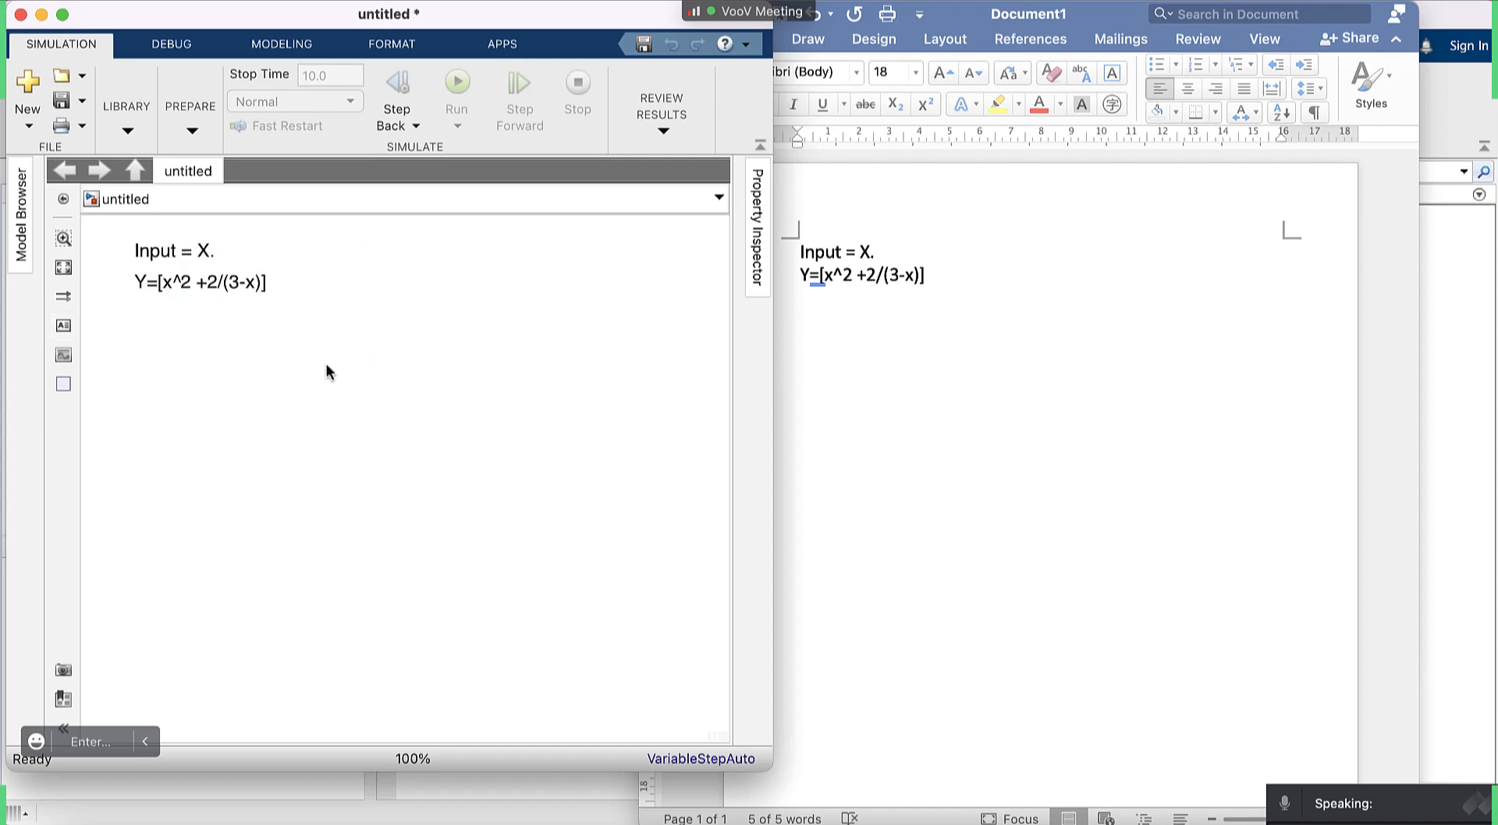
Minimize the Word document and return to the equation annotation in the Simulink model.
{"action": "left_click", "coordinate": [927, 422]}
{"action": "key", "text": "super+a"}
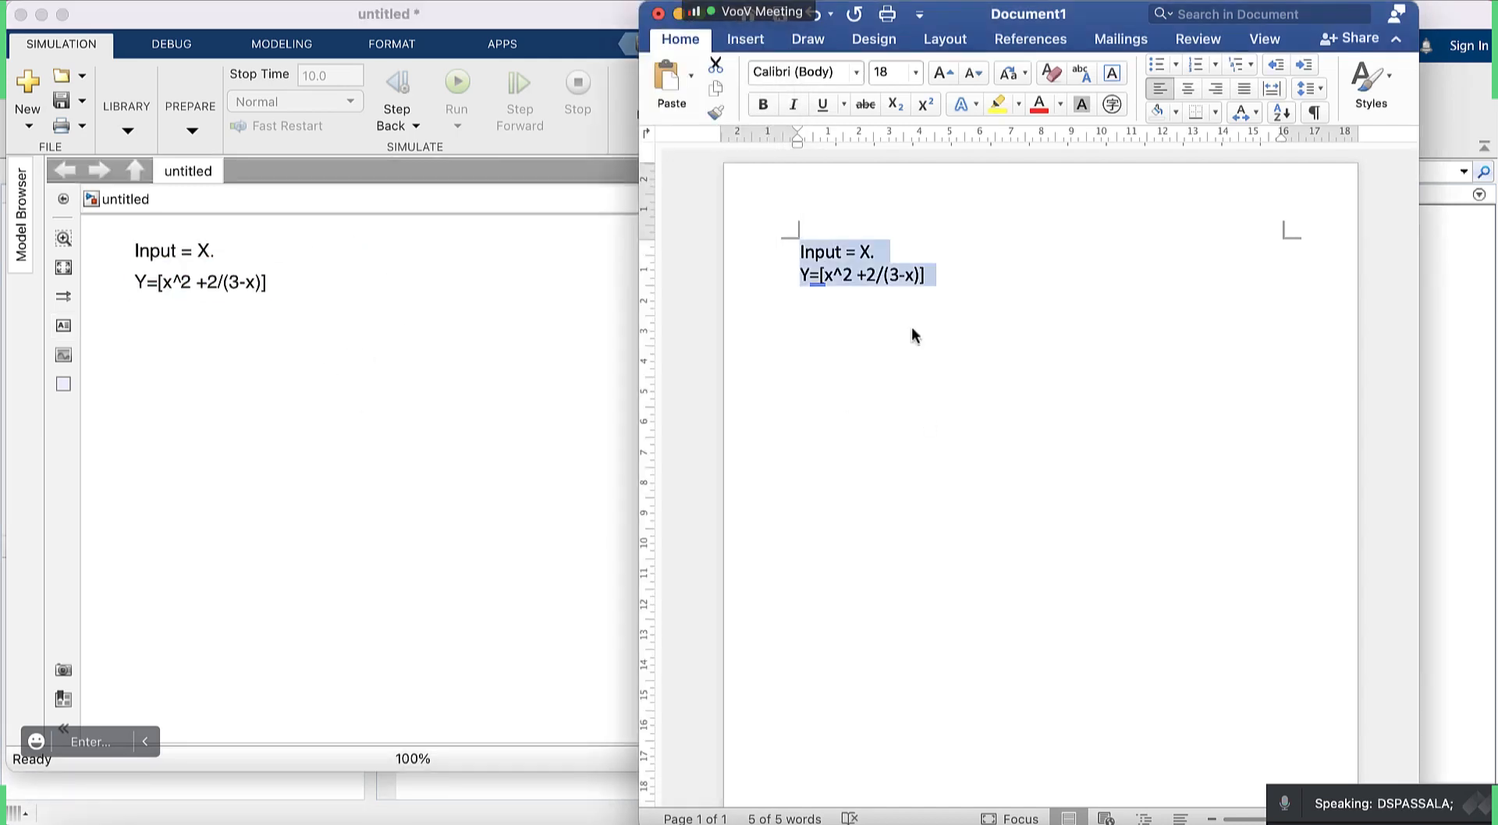
{"action": "left_click", "coordinate": [677, 14]}
{"action": "left_click", "coordinate": [263, 287]}
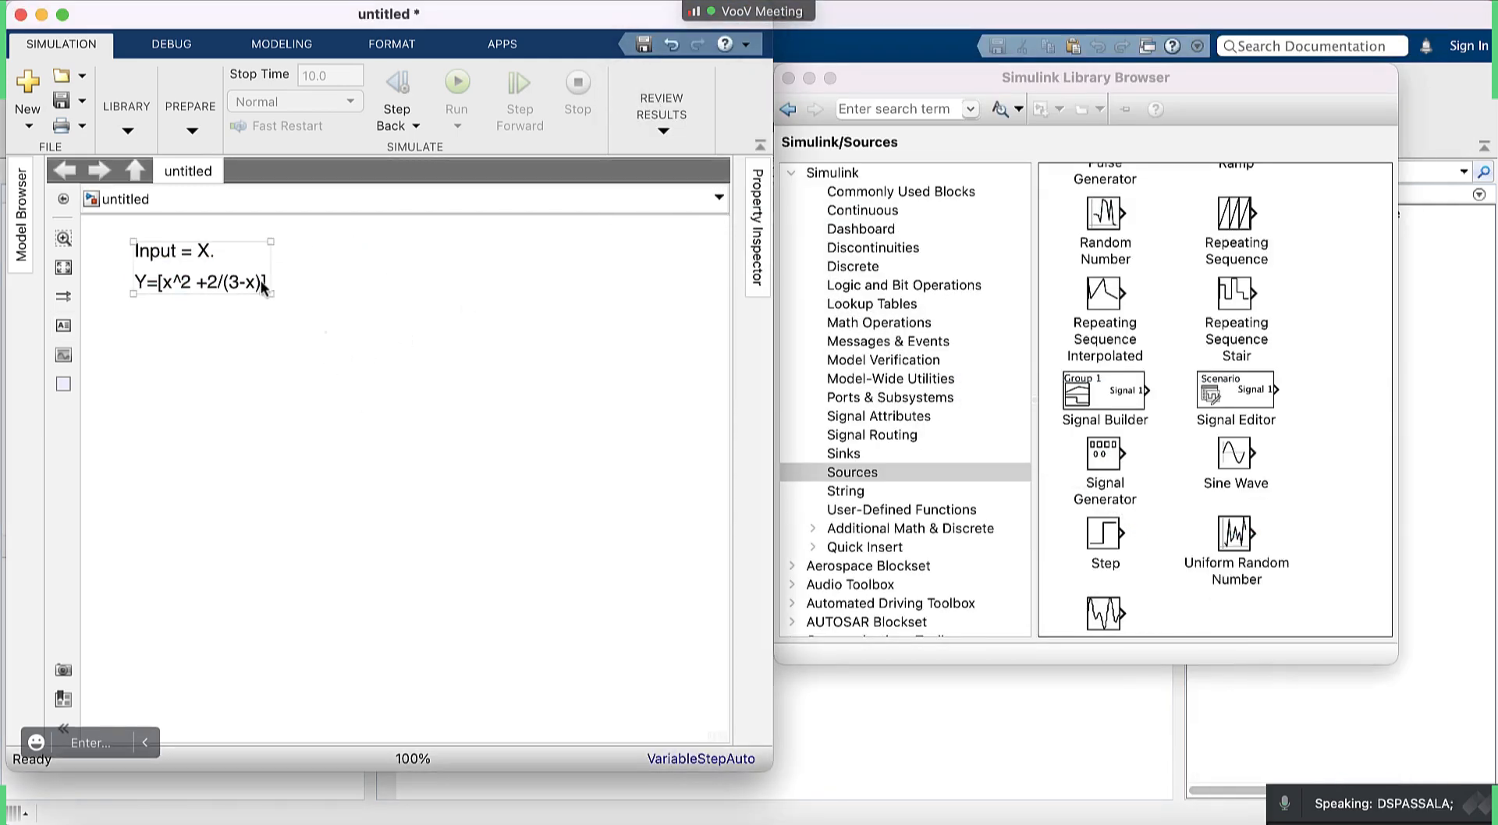
{"action": "left_click", "coordinate": [388, 369]}
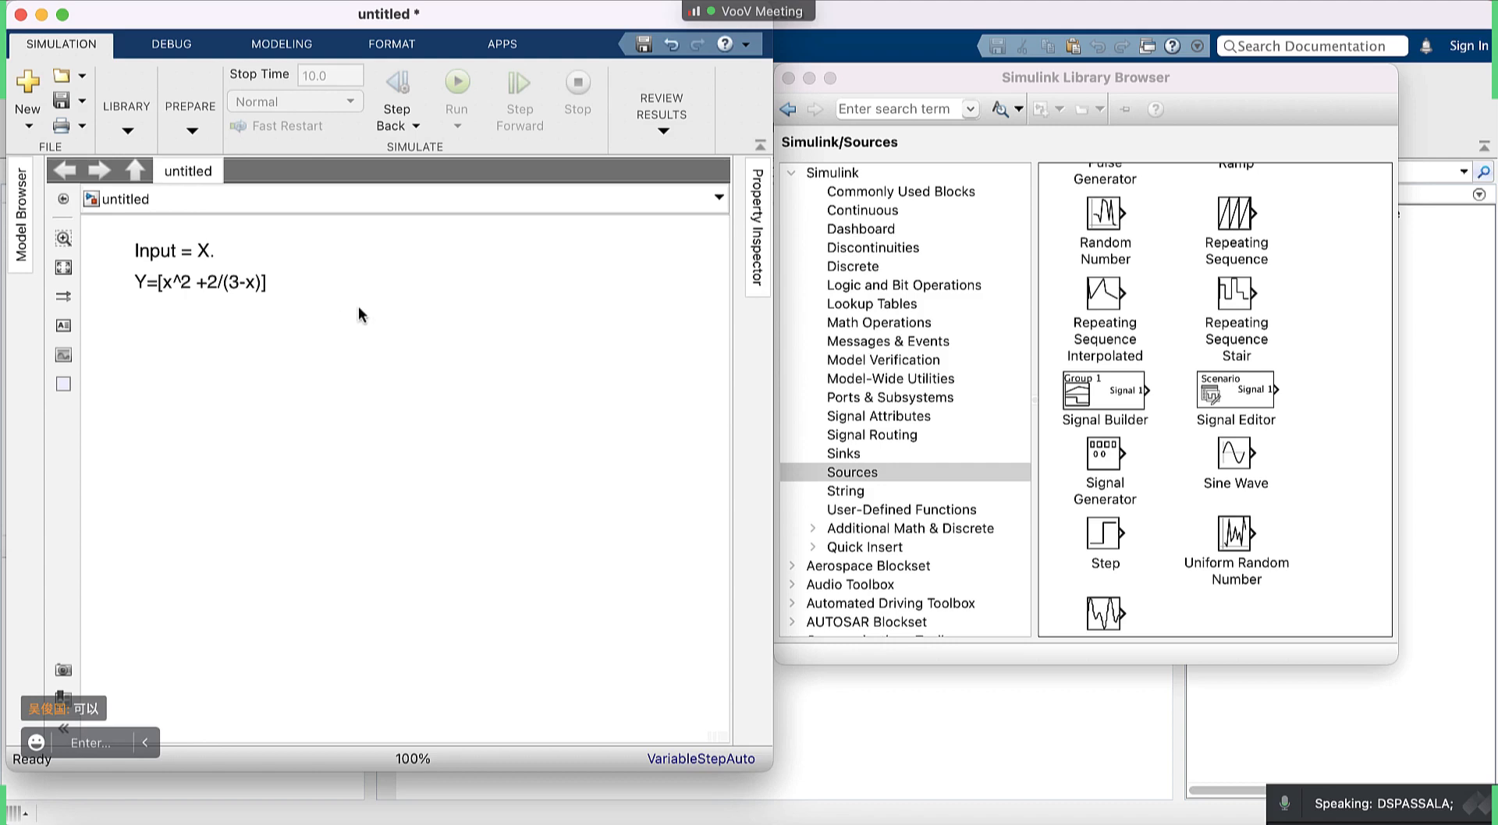
{"action": "left_click", "coordinate": [250, 283]}
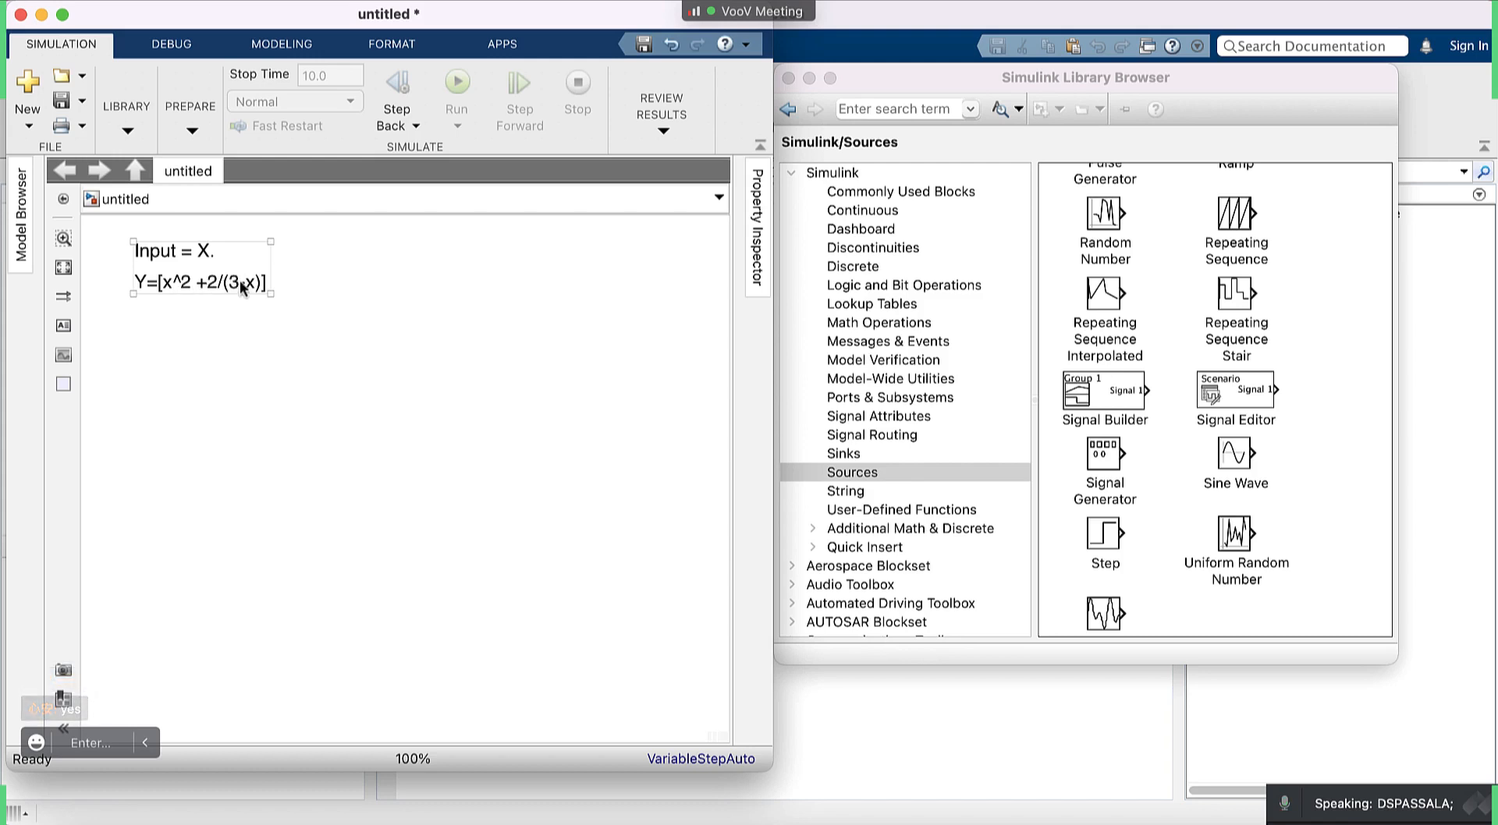
{"action": "left_click", "coordinate": [263, 306]}
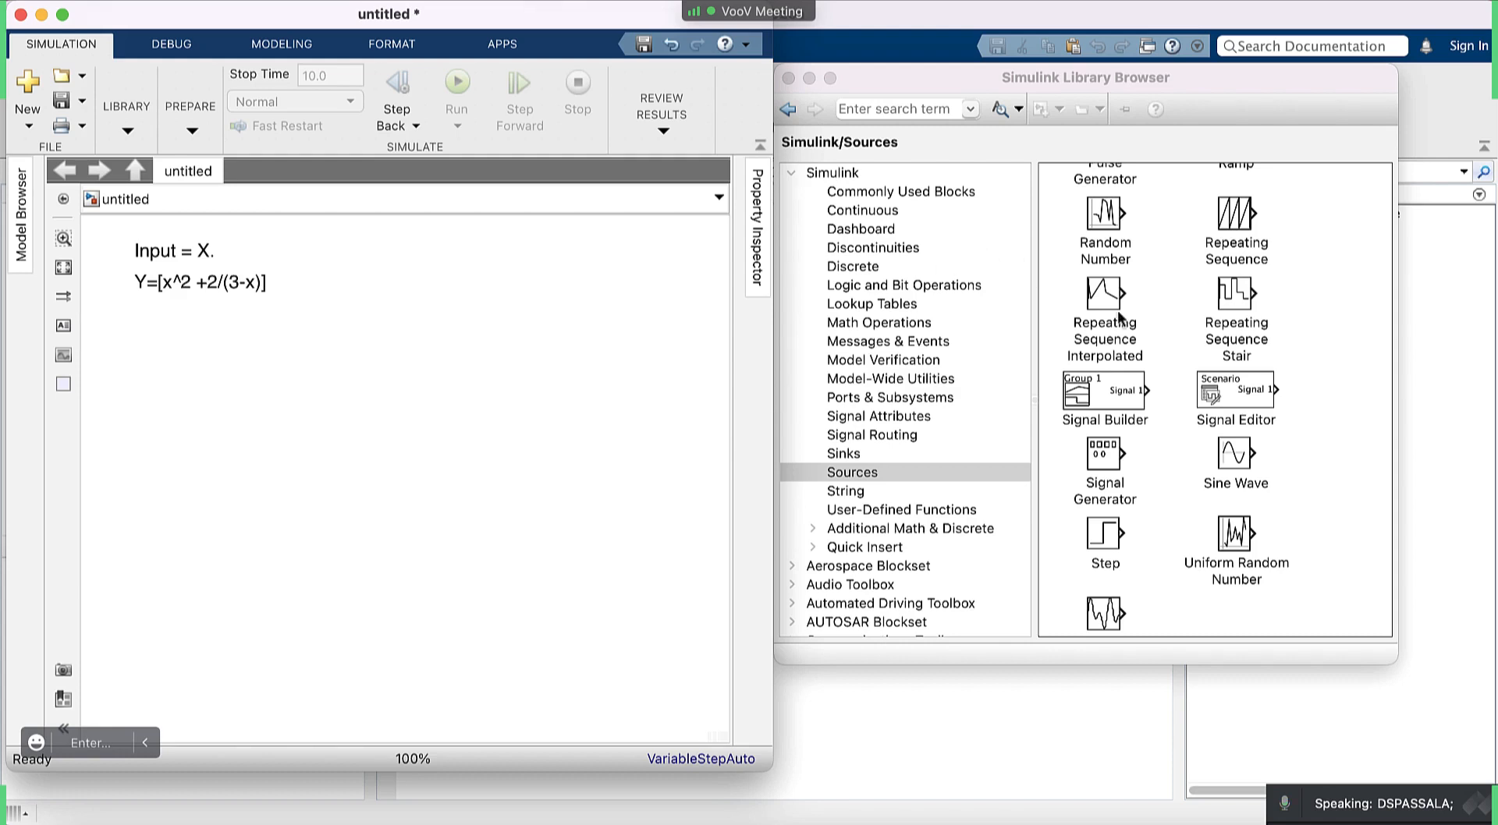
Look through the Sources blocks in the Simulink Library Browser and select the Constant block.
{"action": "scroll", "coordinate": [1117, 316], "scroll_direction": "up", "scroll_amount": 10}
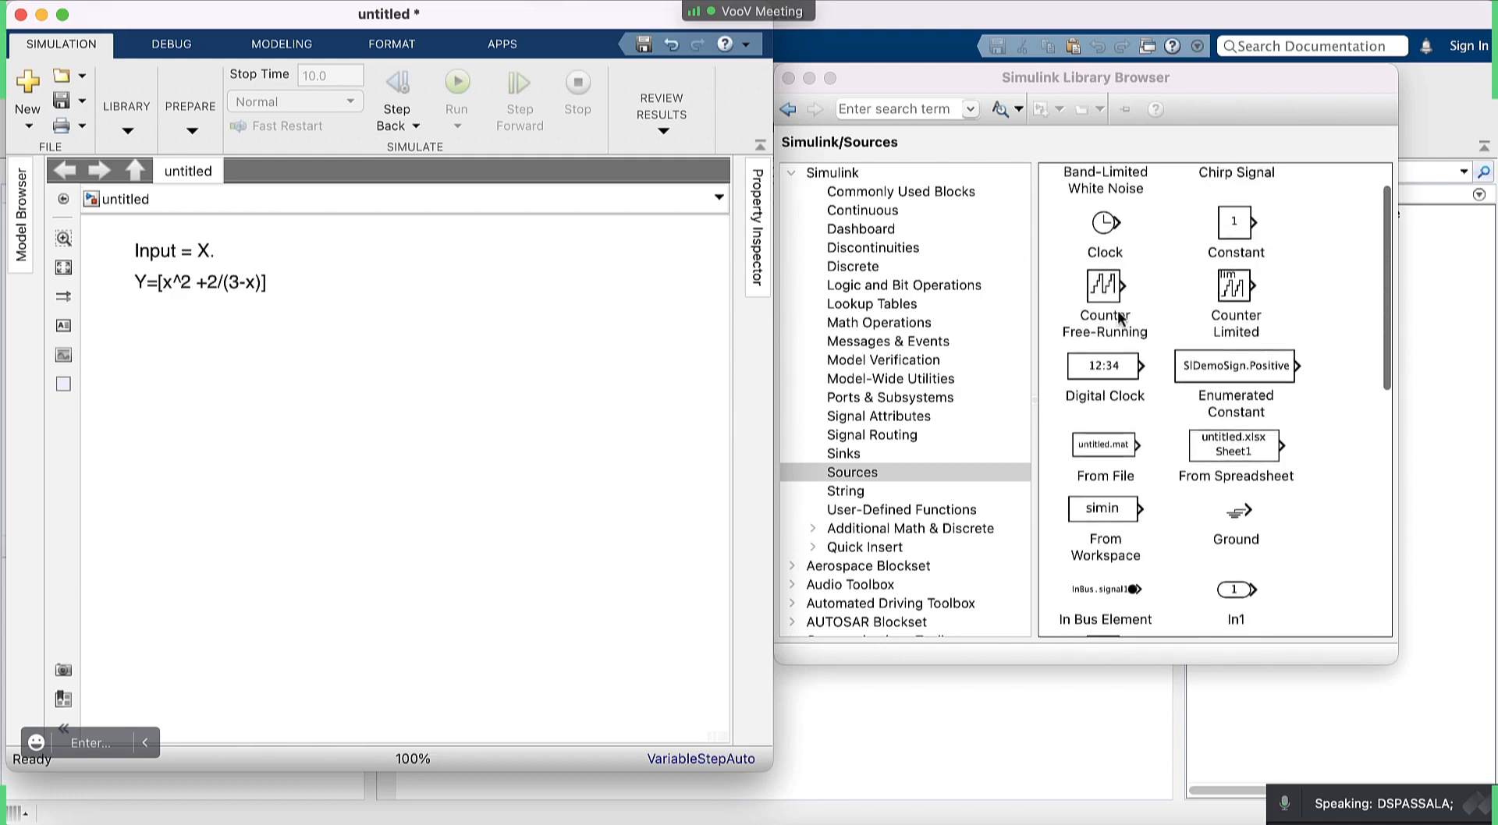
{"action": "scroll", "coordinate": [1180, 300], "scroll_direction": "up", "scroll_amount": 2}
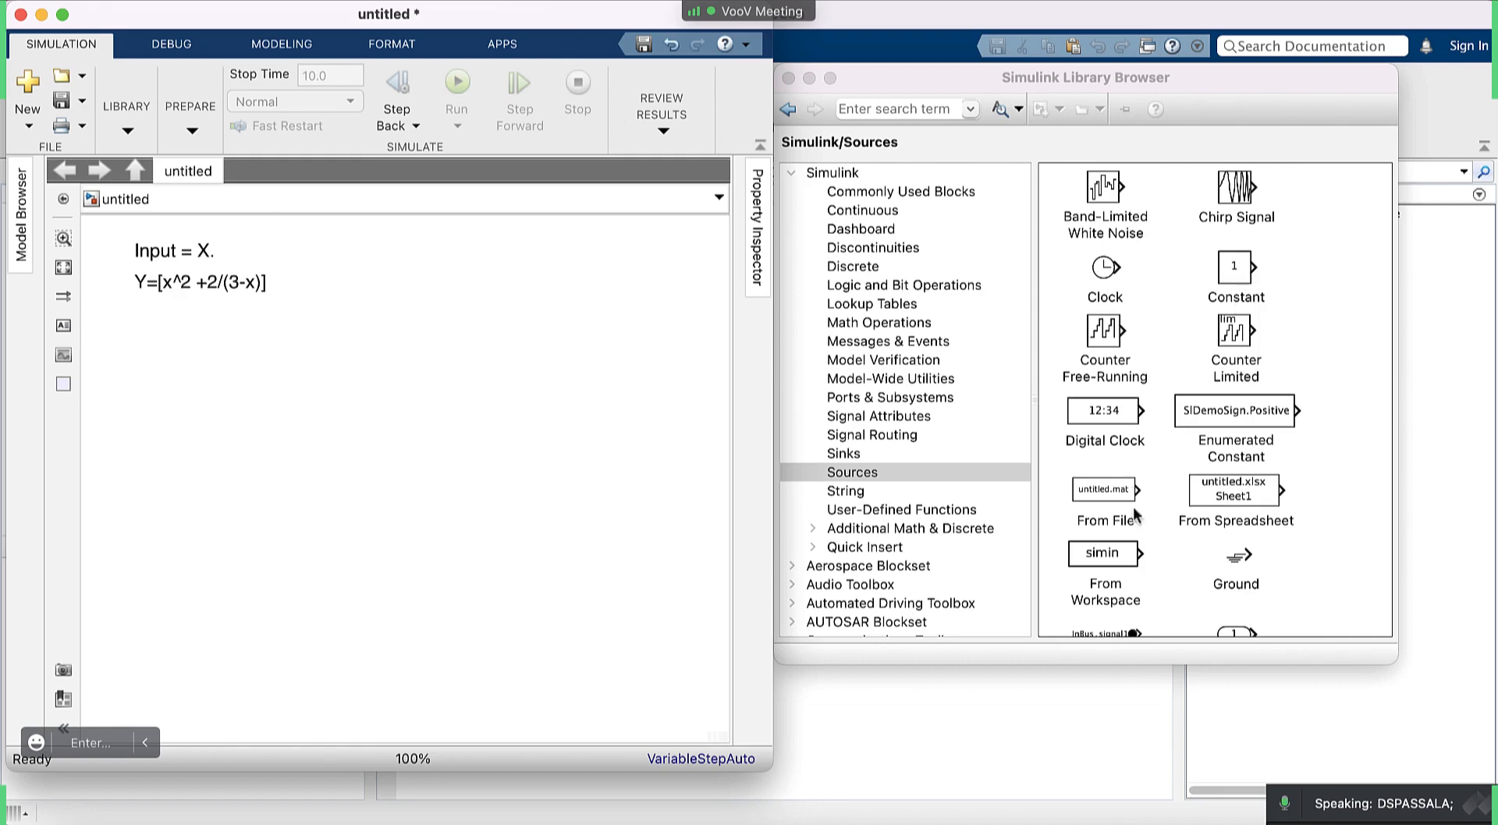
{"action": "scroll", "coordinate": [1135, 558], "scroll_direction": "down", "scroll_amount": 5}
{"action": "scroll", "coordinate": [1134, 559], "scroll_direction": "down", "scroll_amount": 5}
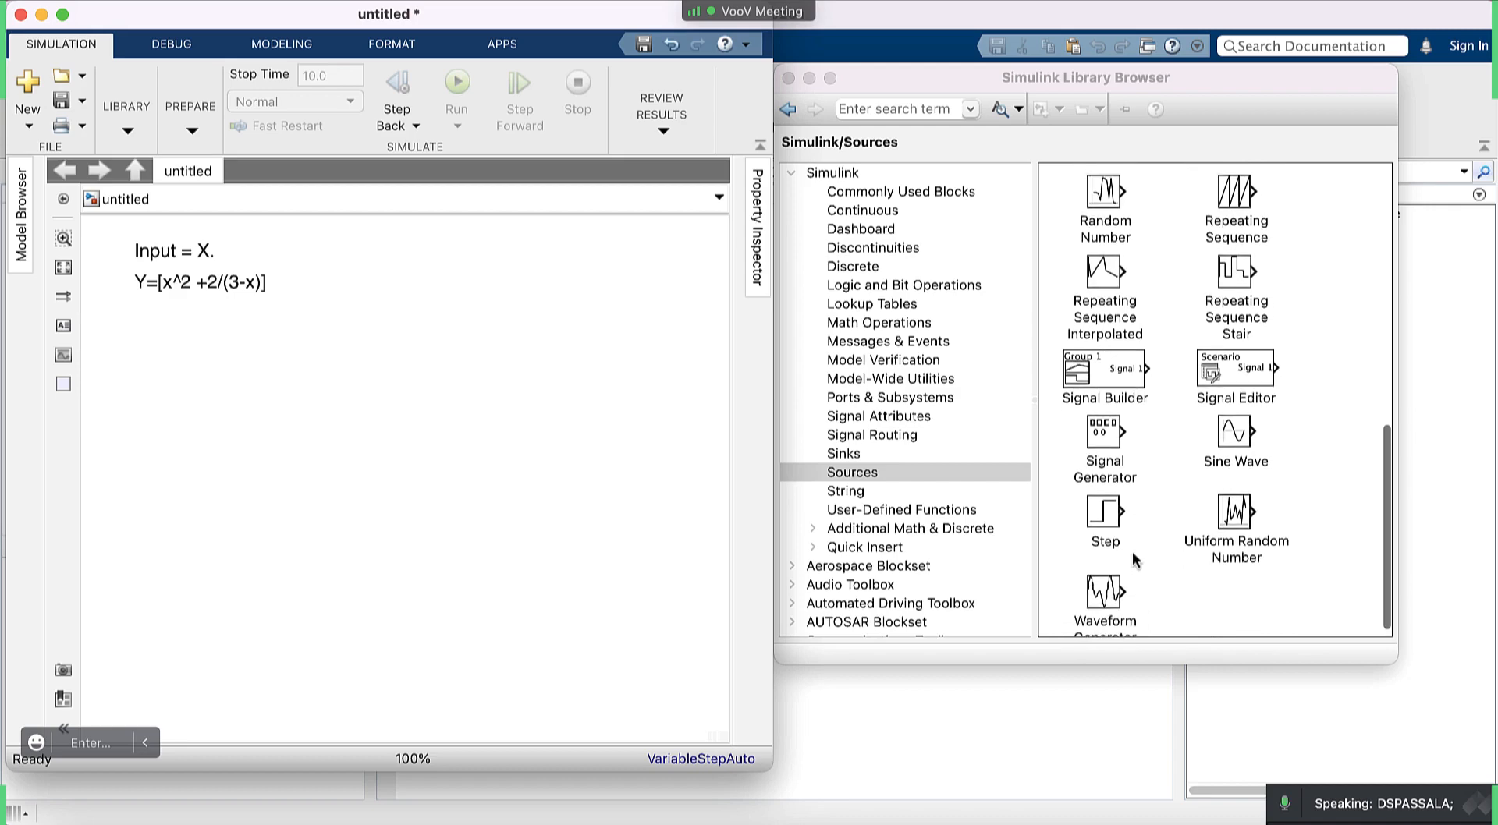
{"action": "scroll", "coordinate": [1131, 551], "scroll_direction": "up", "scroll_amount": 10}
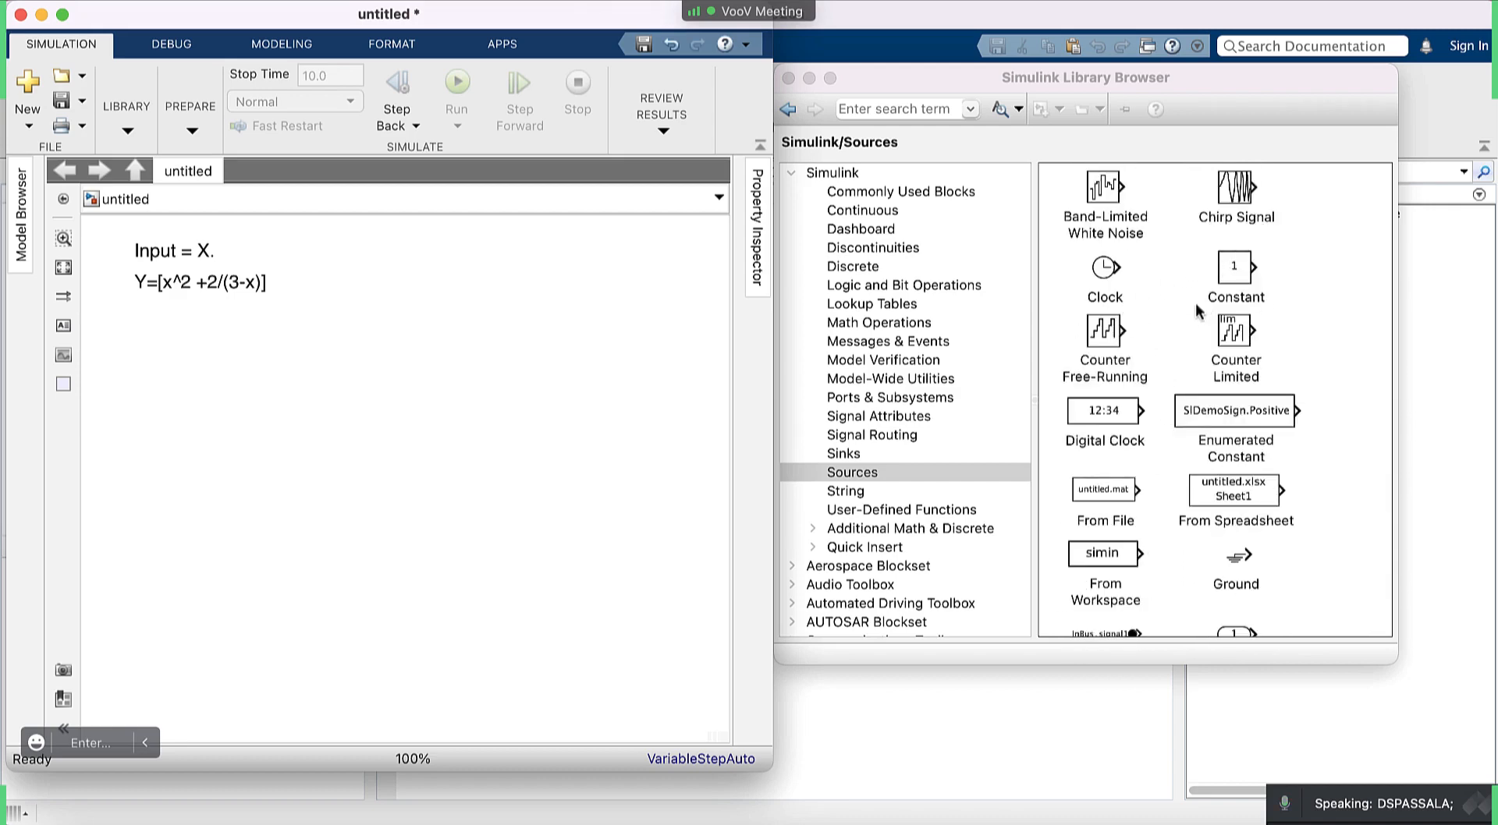
{"action": "left_click", "coordinate": [1237, 268]}
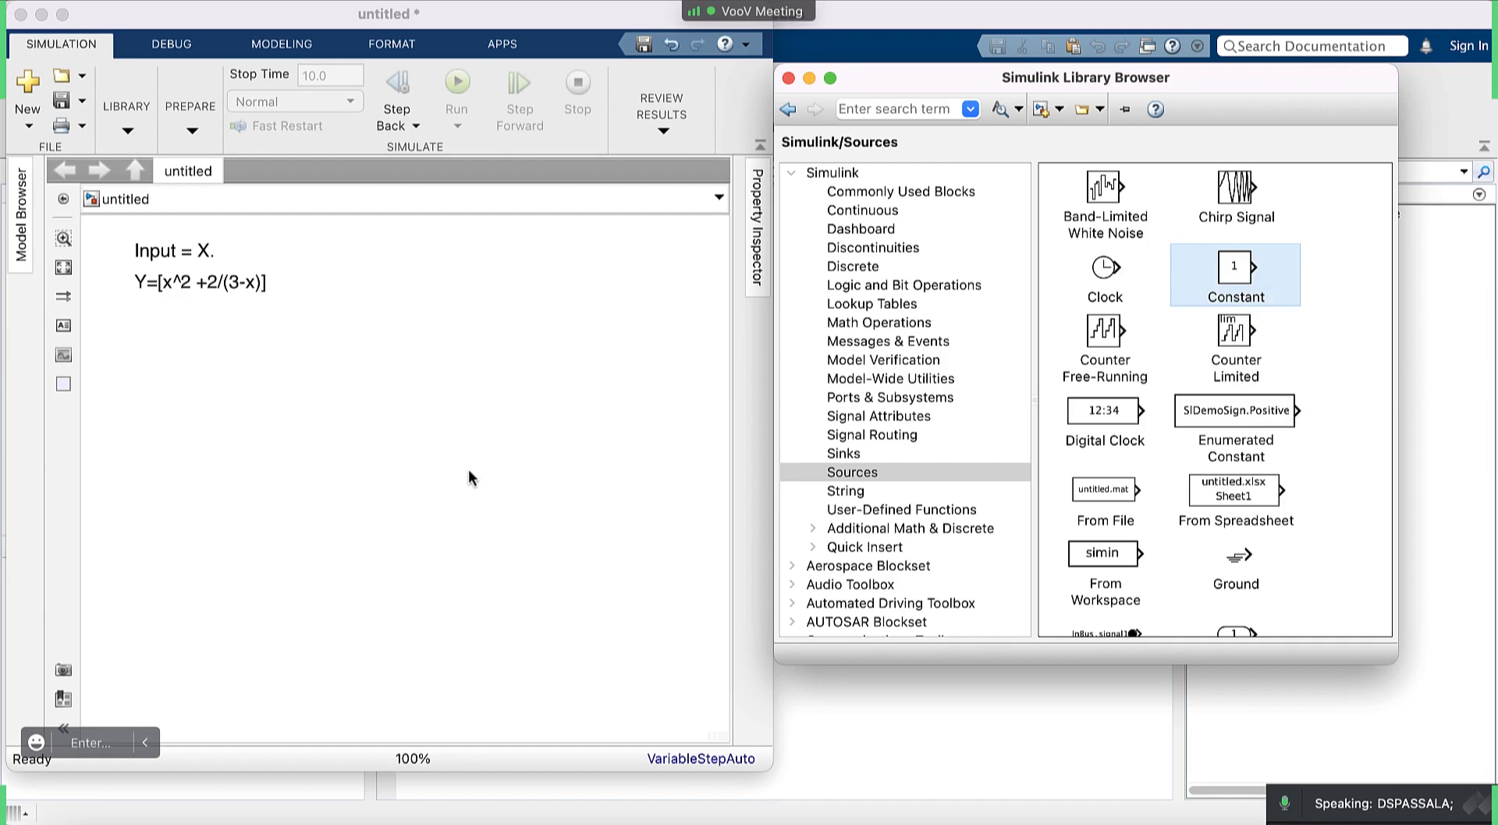
Try placing the whole Continuous library in the model as a block, view its contents, and delete it.
{"action": "left_click", "coordinate": [841, 173]}
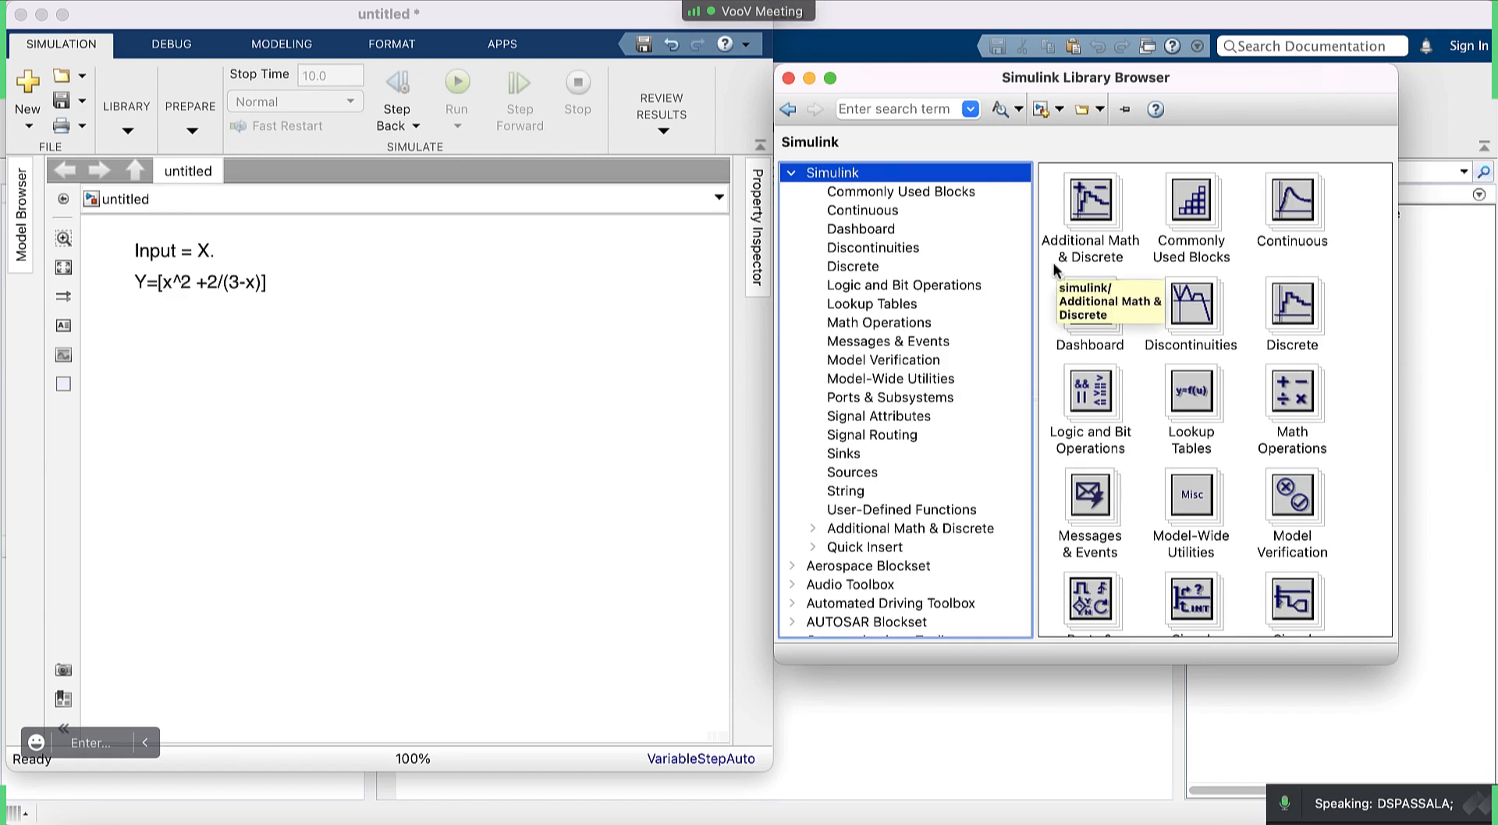
{"action": "left_click", "coordinate": [1299, 204]}
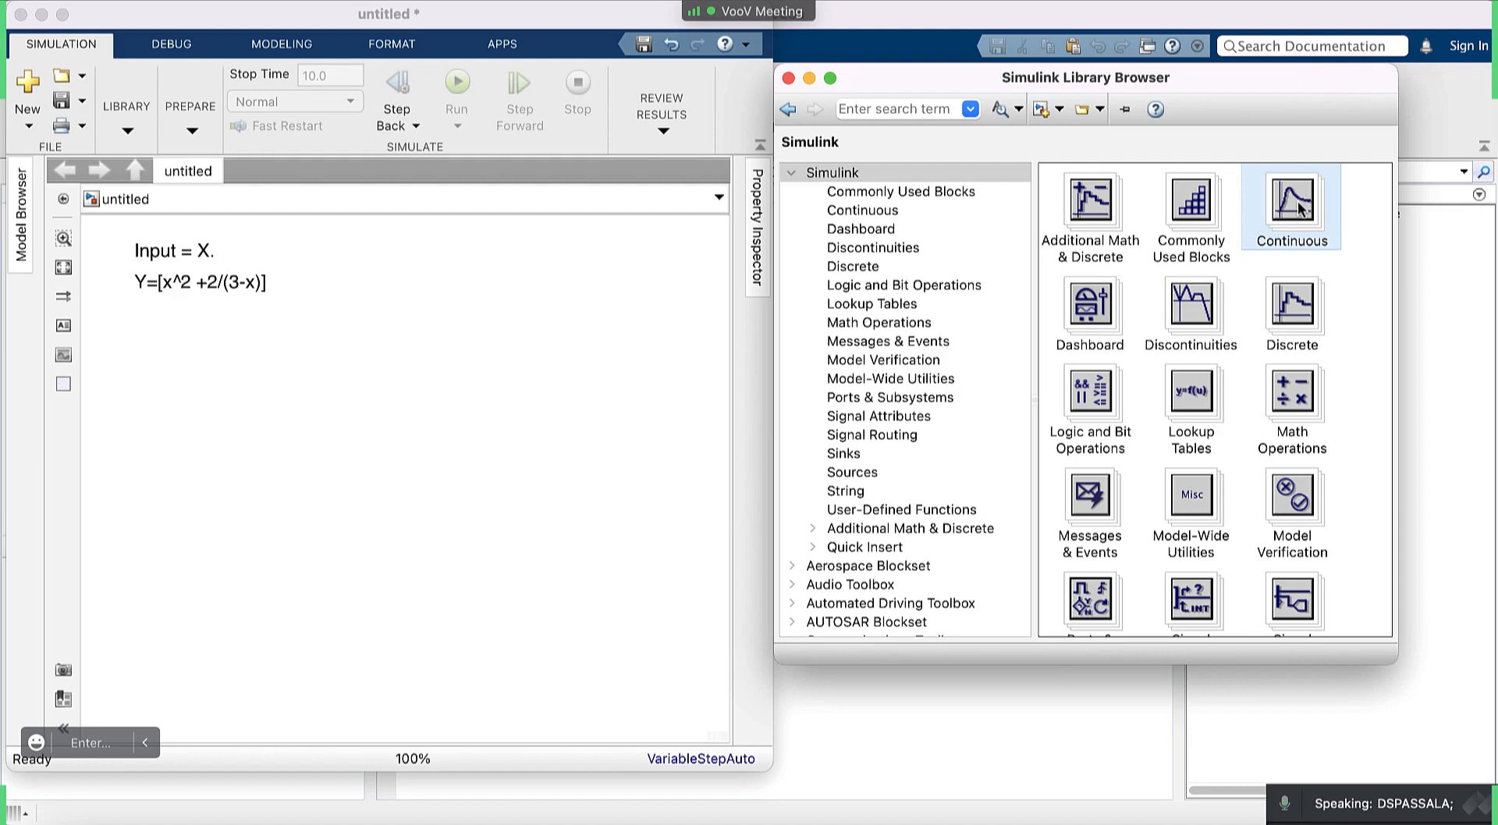
{"action": "left_click_drag", "start_coordinate": [1299, 205], "coordinate": [203, 512]}
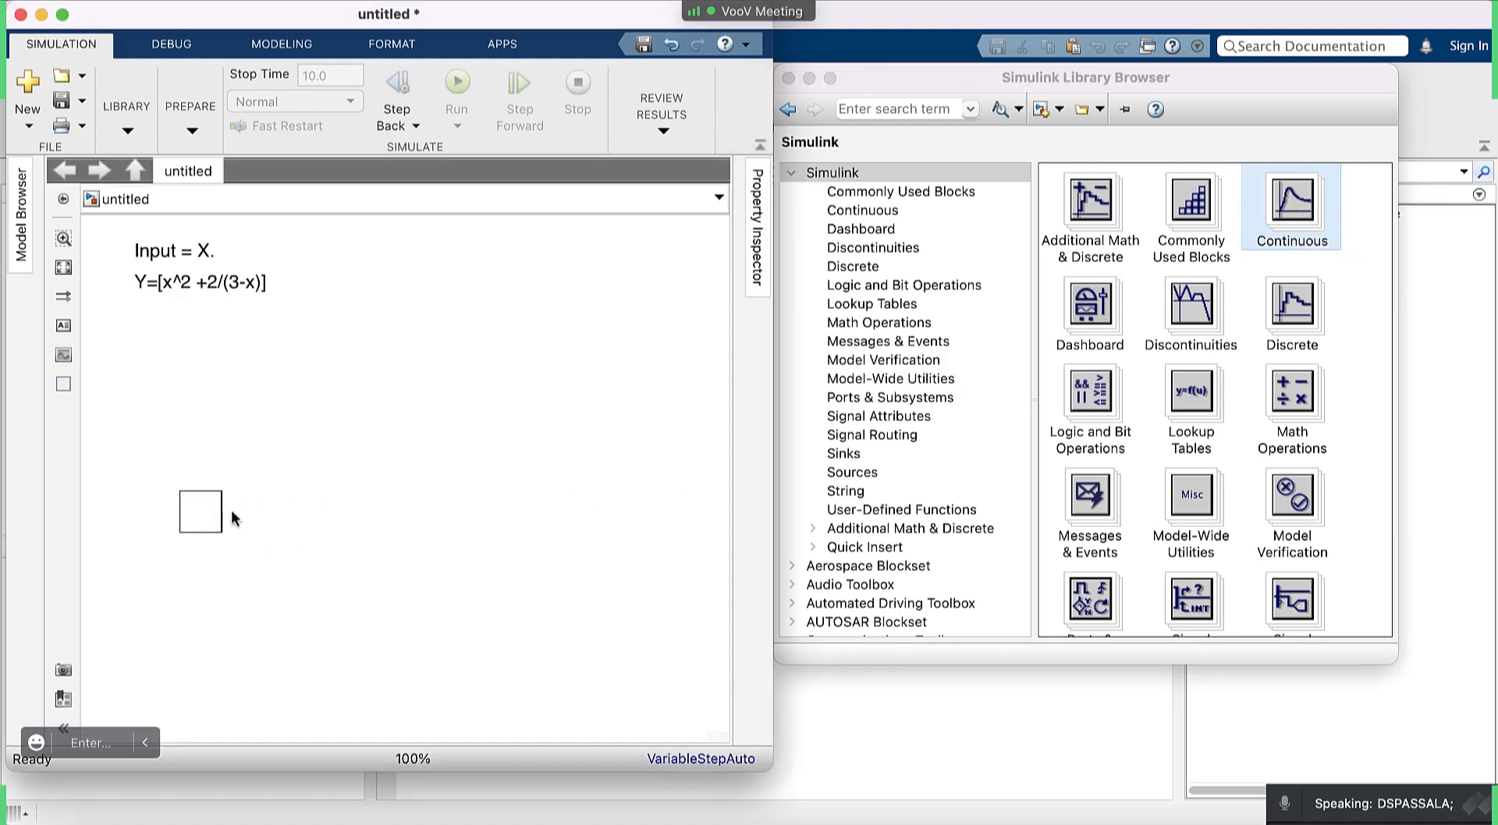
{"action": "left_click", "coordinate": [268, 522]}
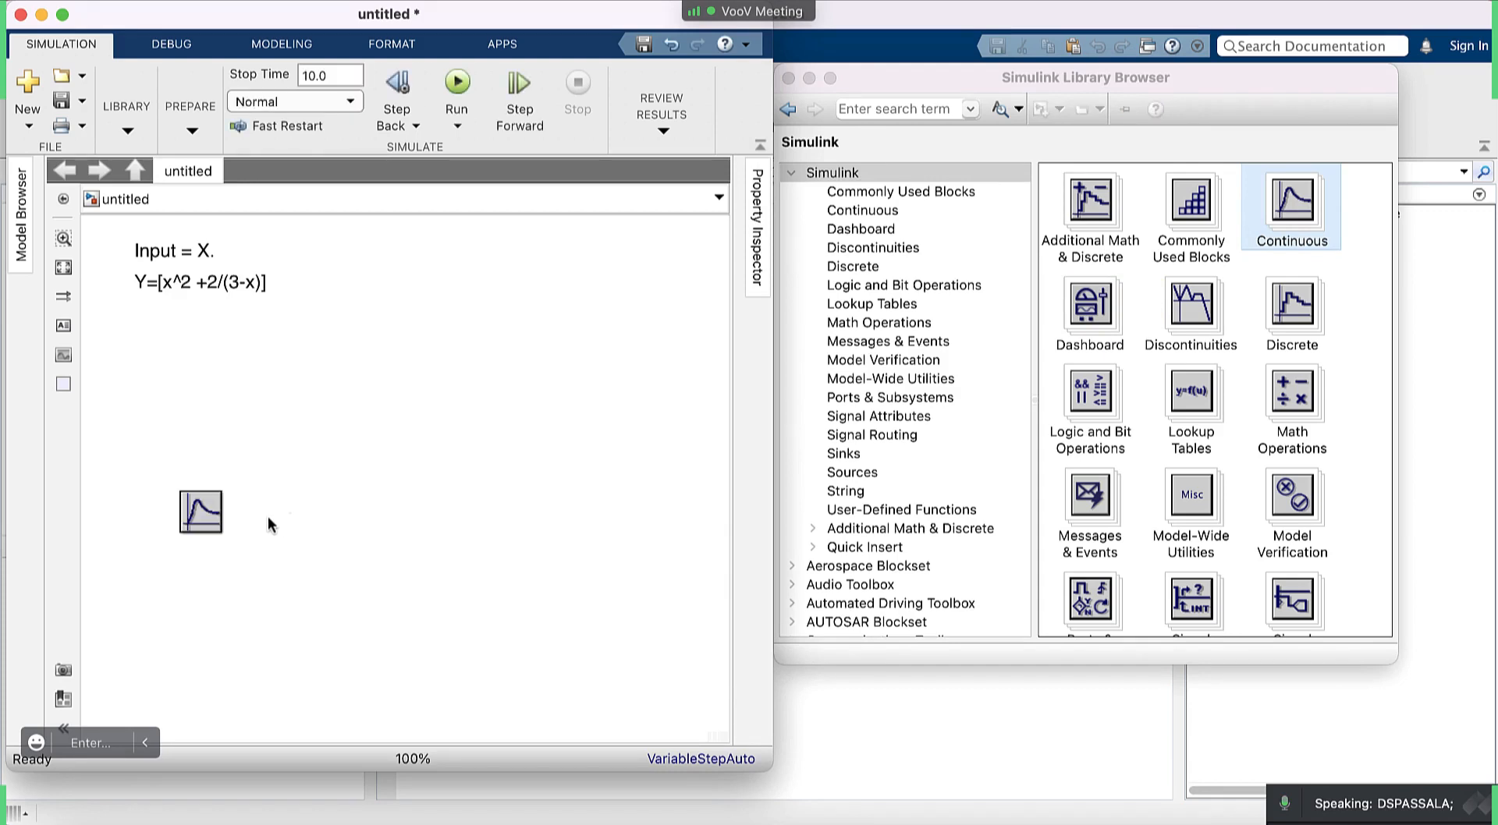
{"action": "left_click", "coordinate": [214, 520]}
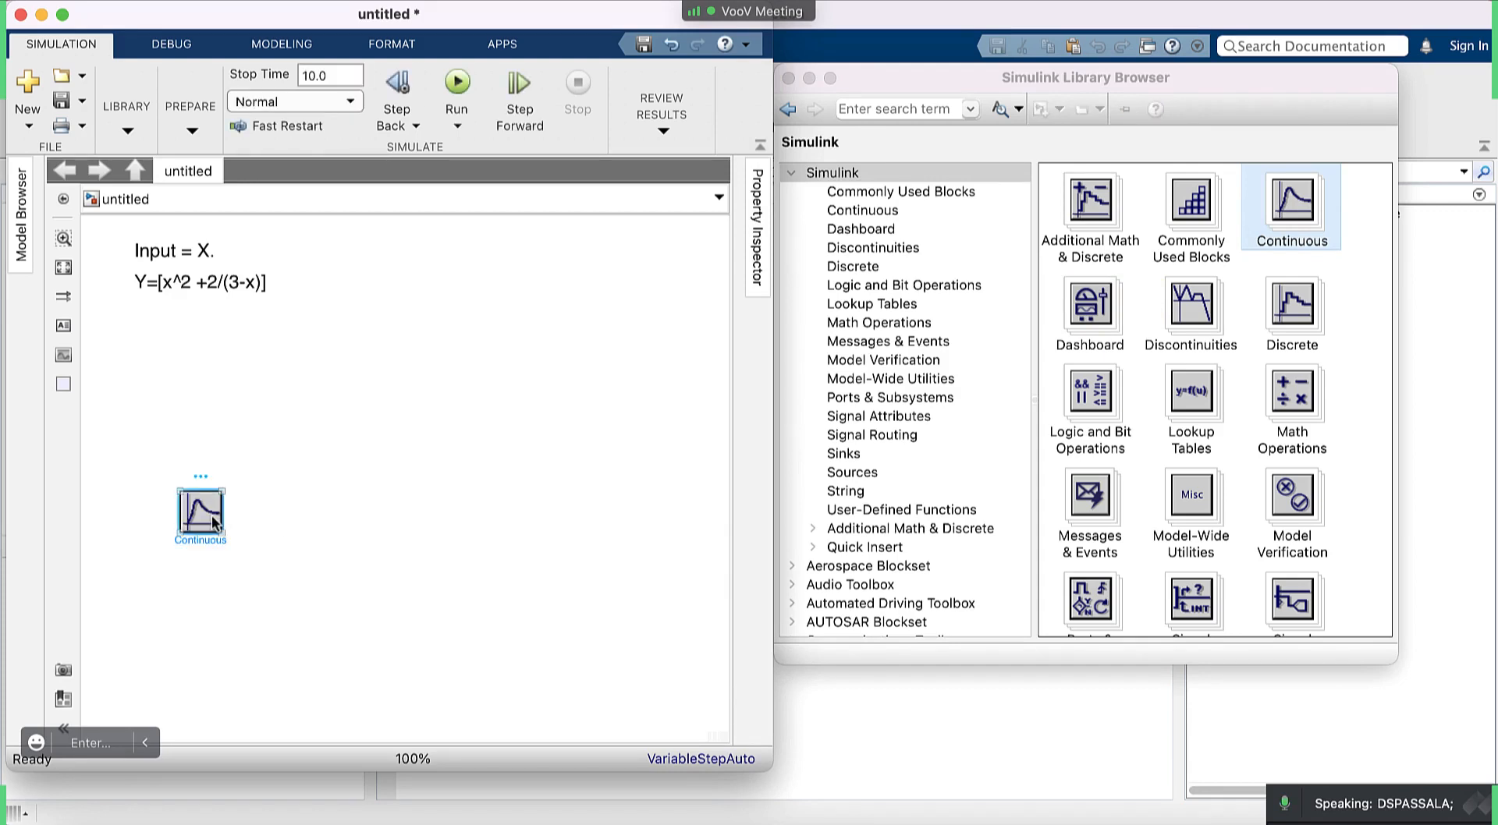
{"action": "double_click", "coordinate": [213, 520]}
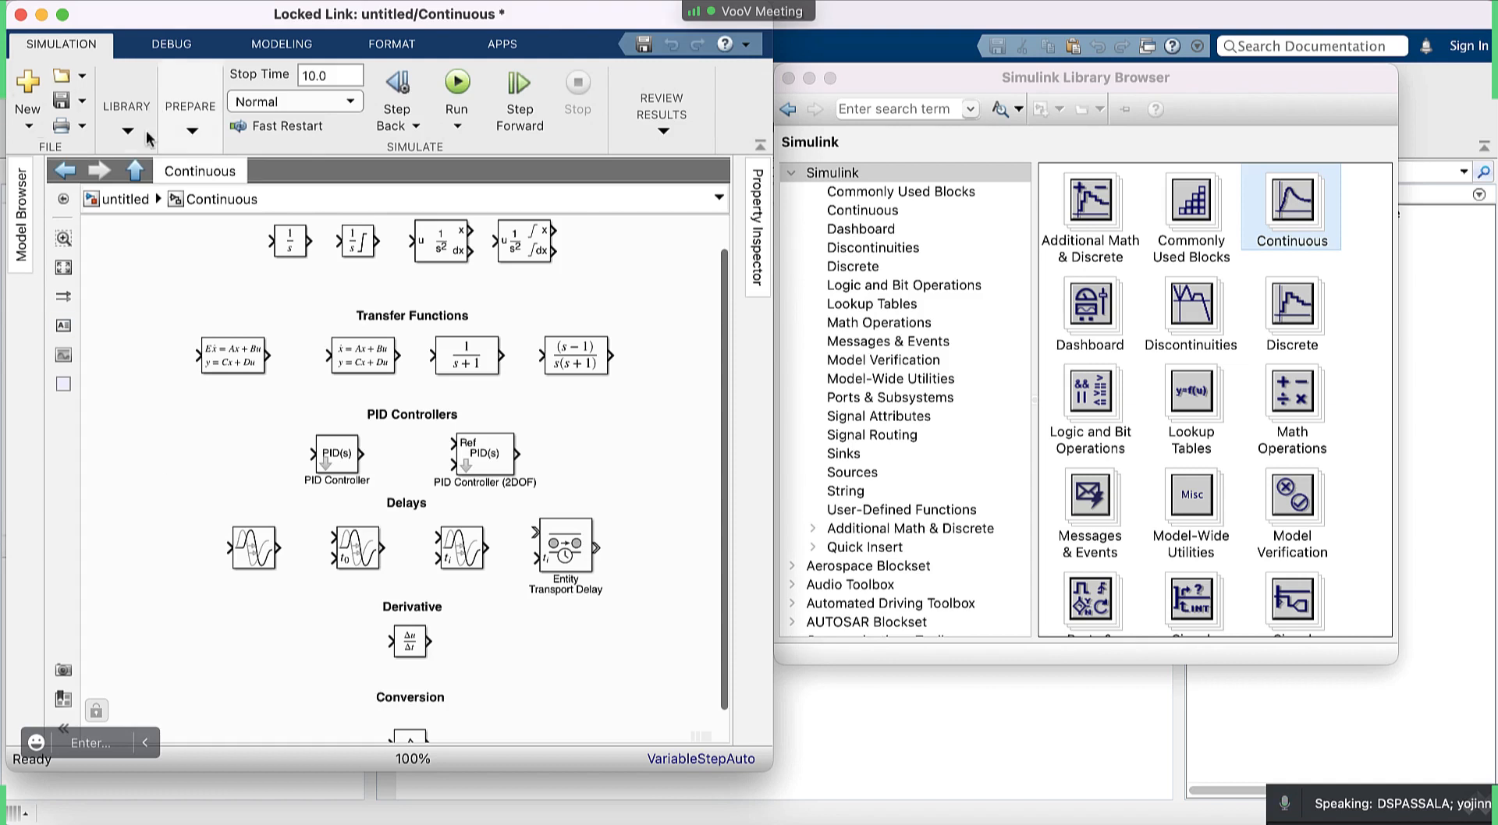
{"action": "left_click", "coordinate": [136, 170]}
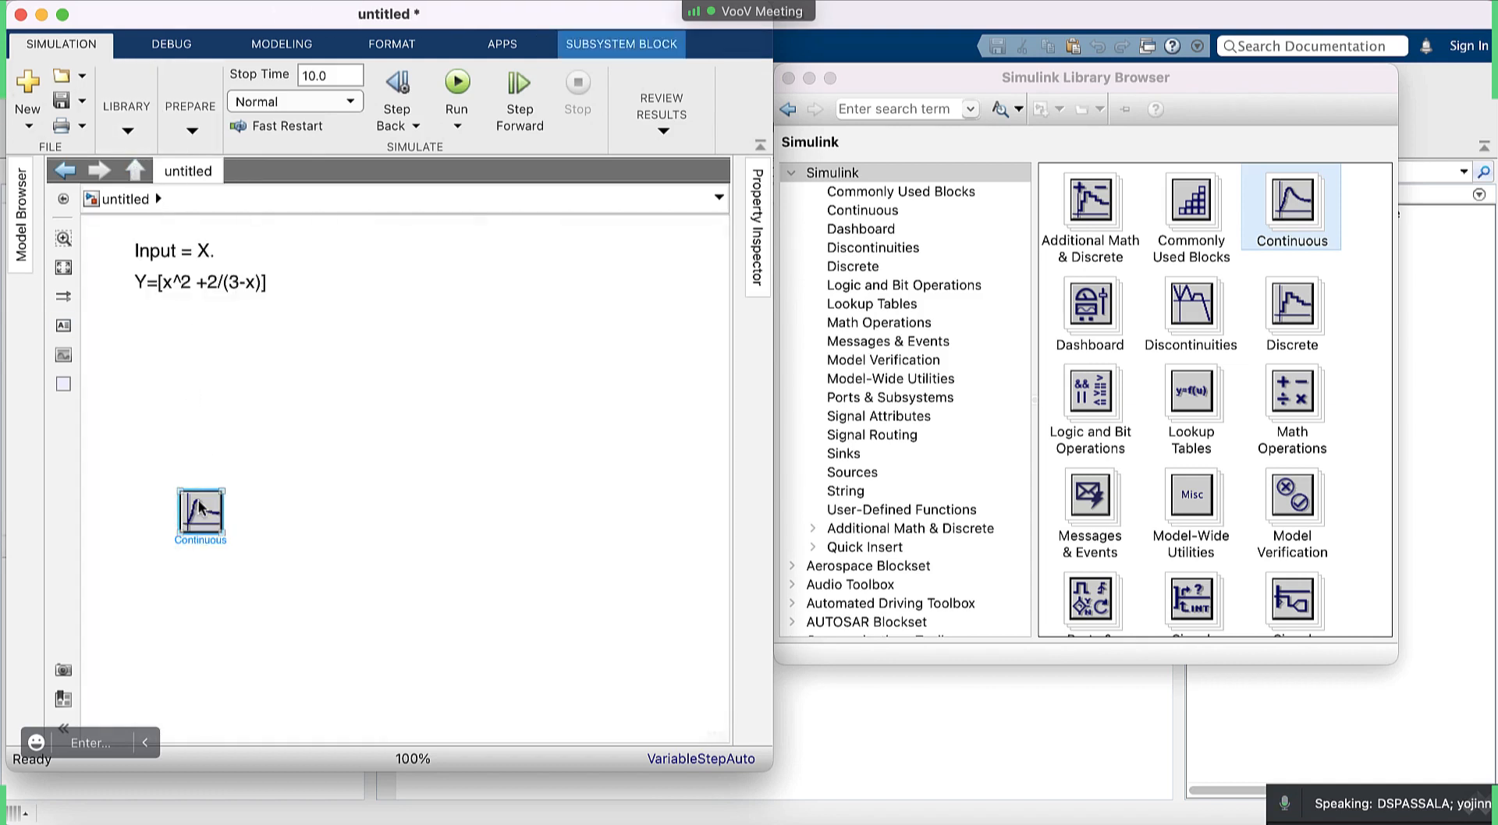
{"action": "key", "text": "Delete"}
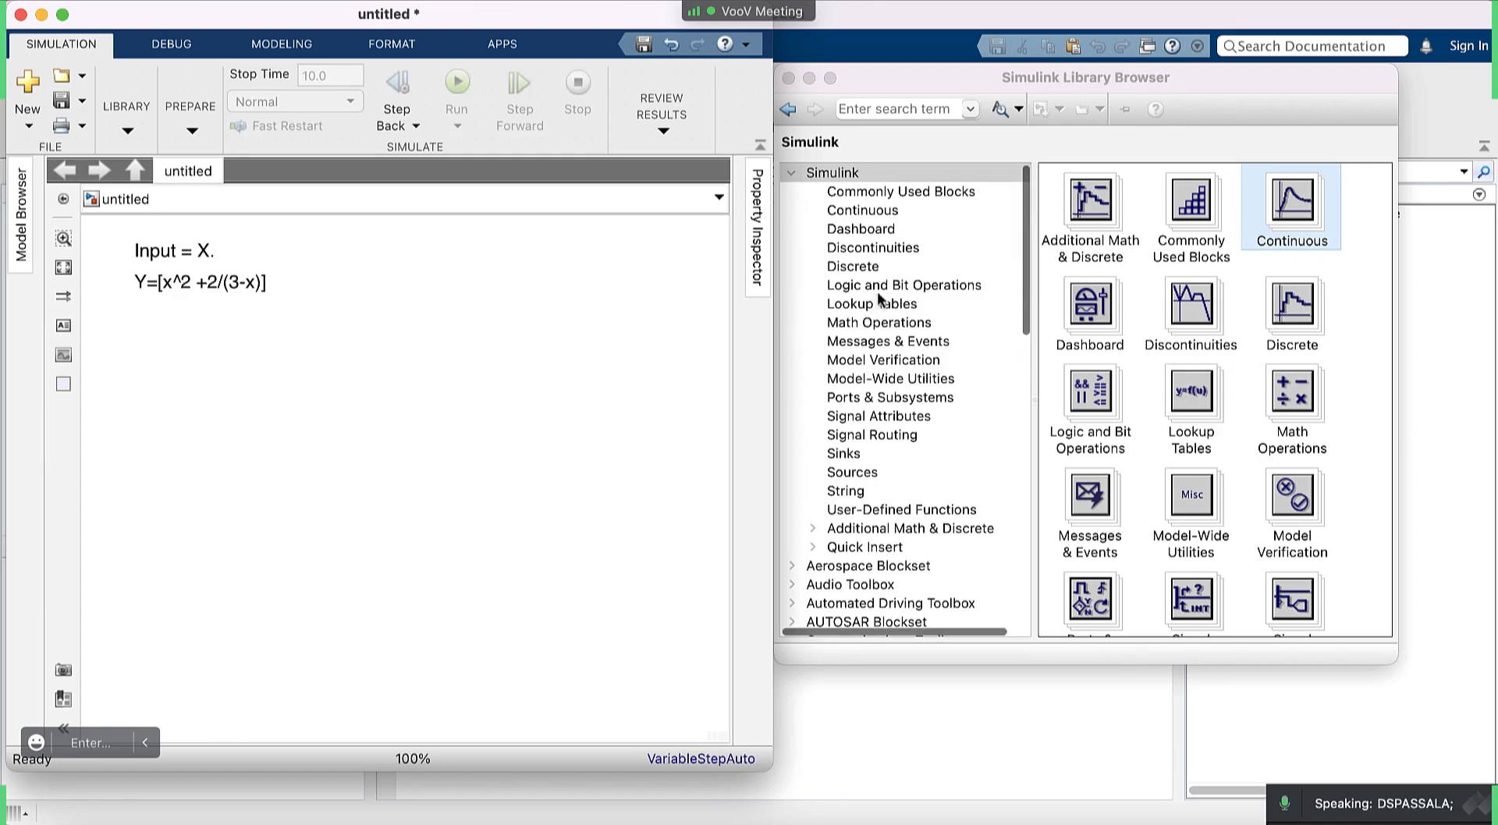
Place a Constant block from the Sources library in the model, a short distance below the equation annotation.
{"action": "left_click", "coordinate": [859, 473]}
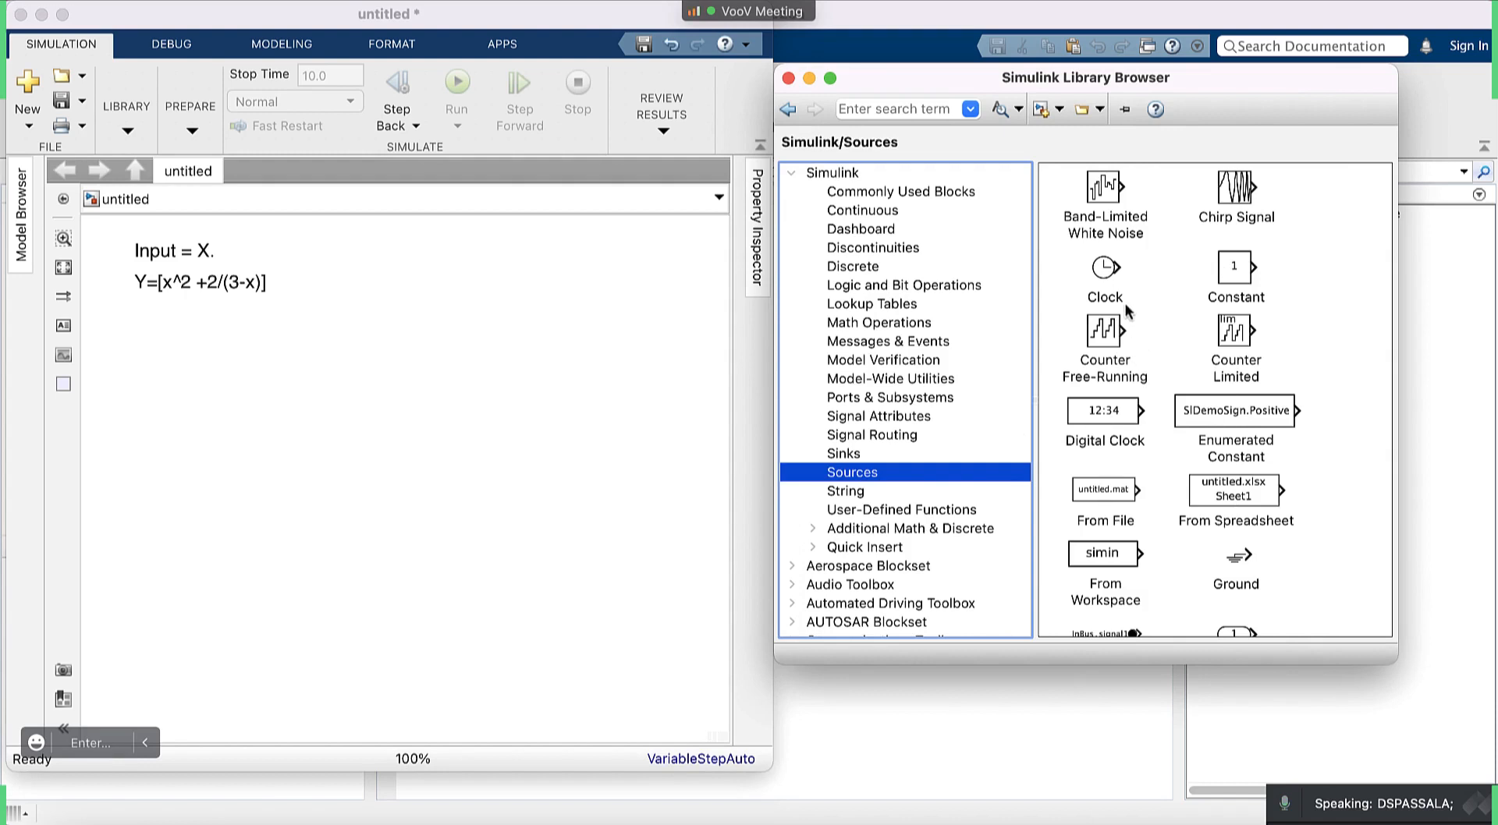
{"action": "left_click", "coordinate": [1238, 271]}
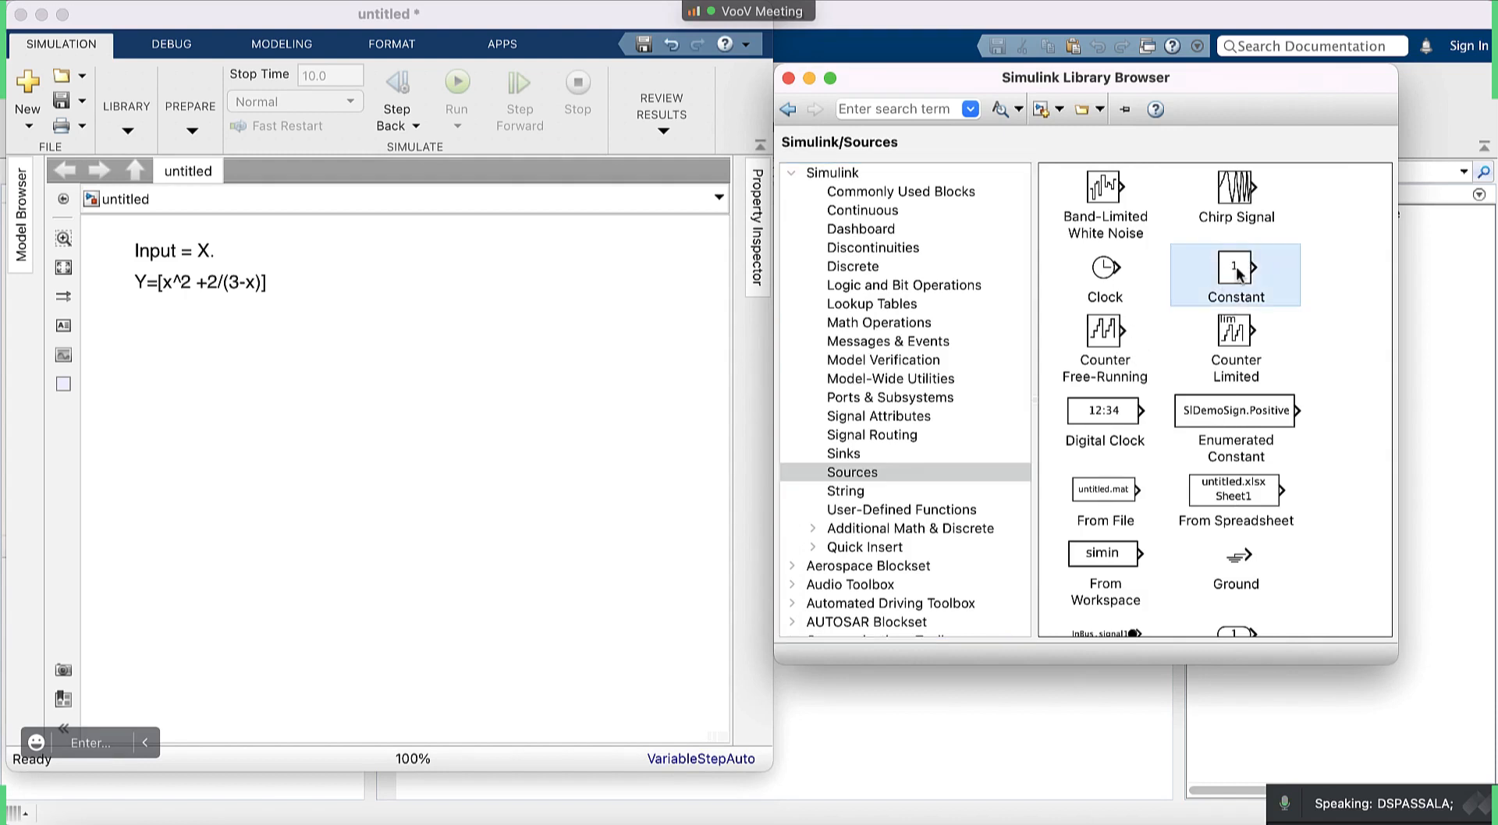
{"action": "left_click_drag", "start_coordinate": [1238, 271], "coordinate": [172, 506]}
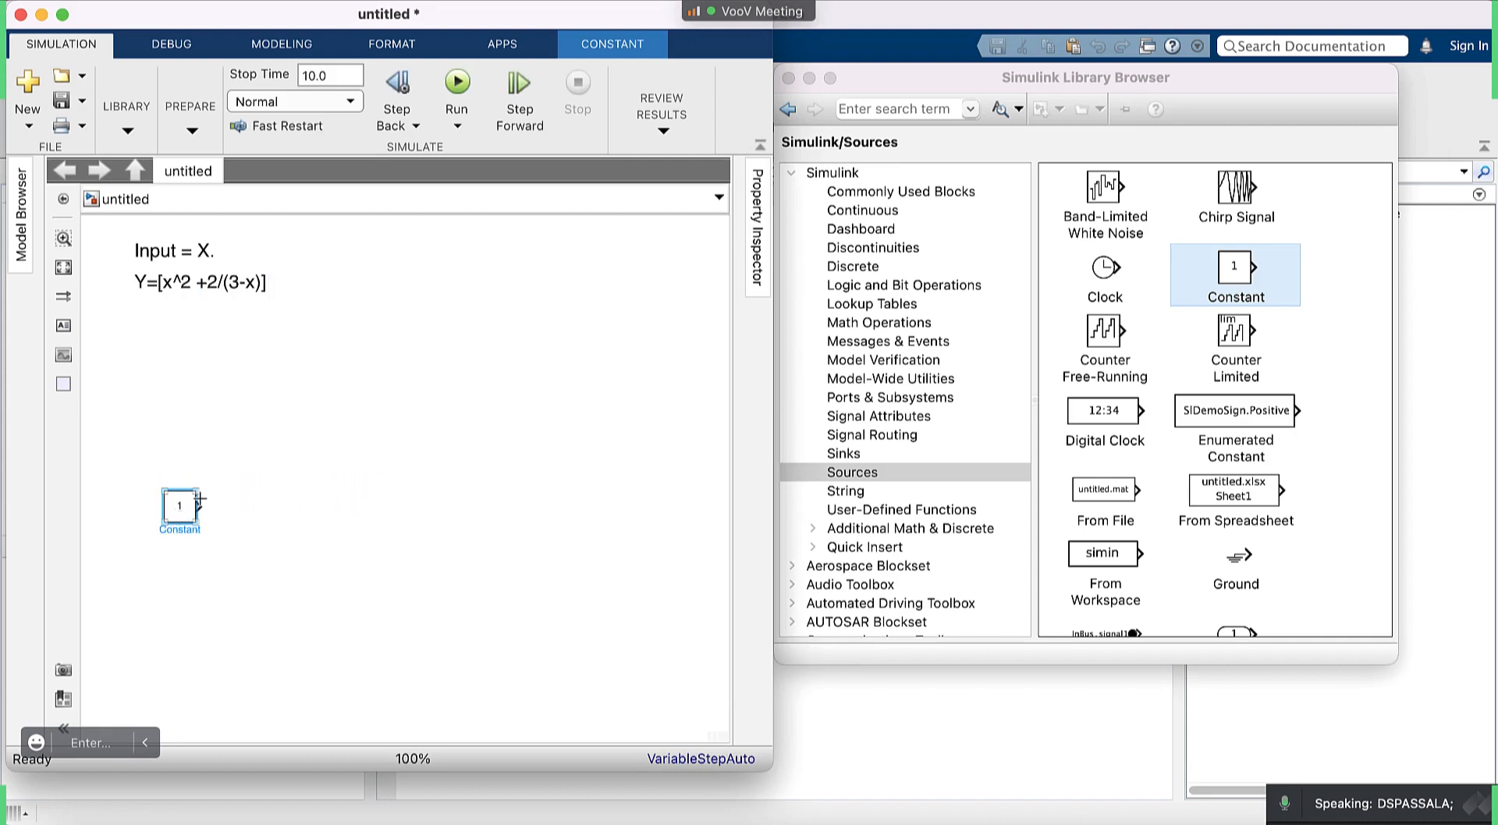
{"action": "left_click", "coordinate": [223, 527]}
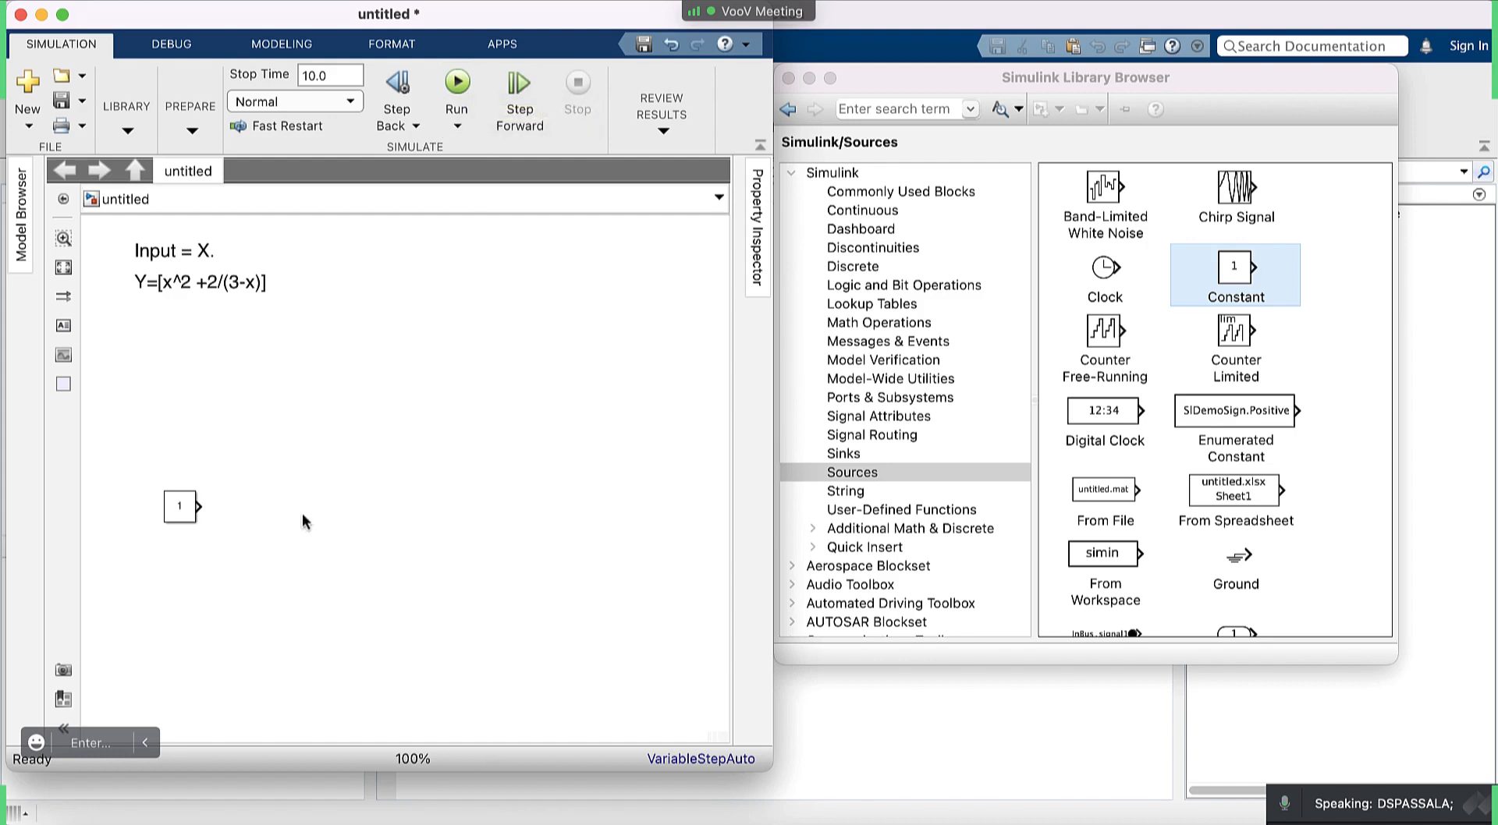
{"action": "left_click", "coordinate": [175, 512]}
{"action": "left_click_drag", "start_coordinate": [176, 515], "coordinate": [175, 477]}
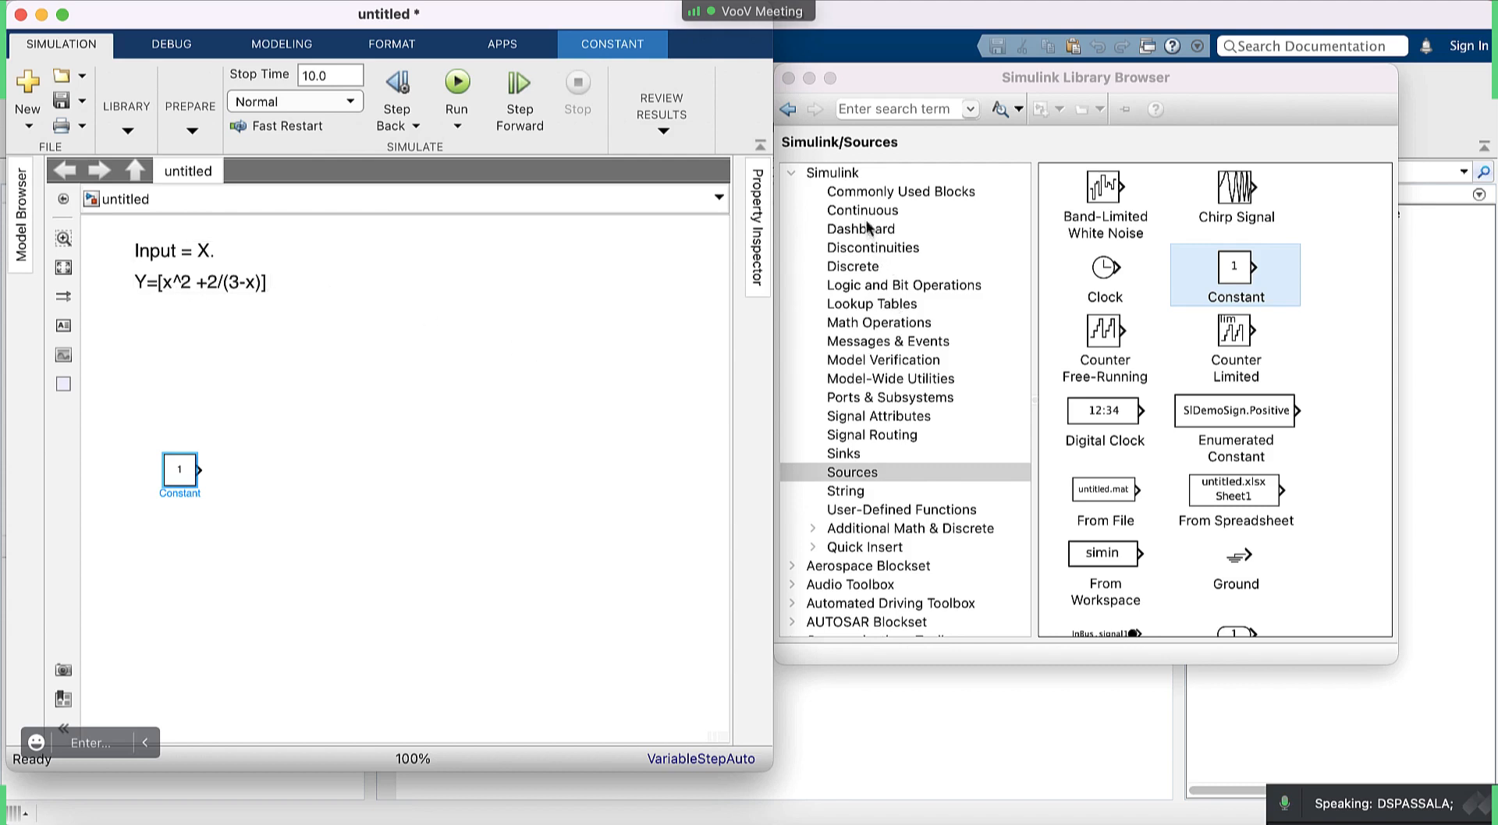
Look through the Math Operations library, comparing the Product and Divide blocks, and select the Product block for the x^2 term.
{"action": "left_click", "coordinate": [855, 329]}
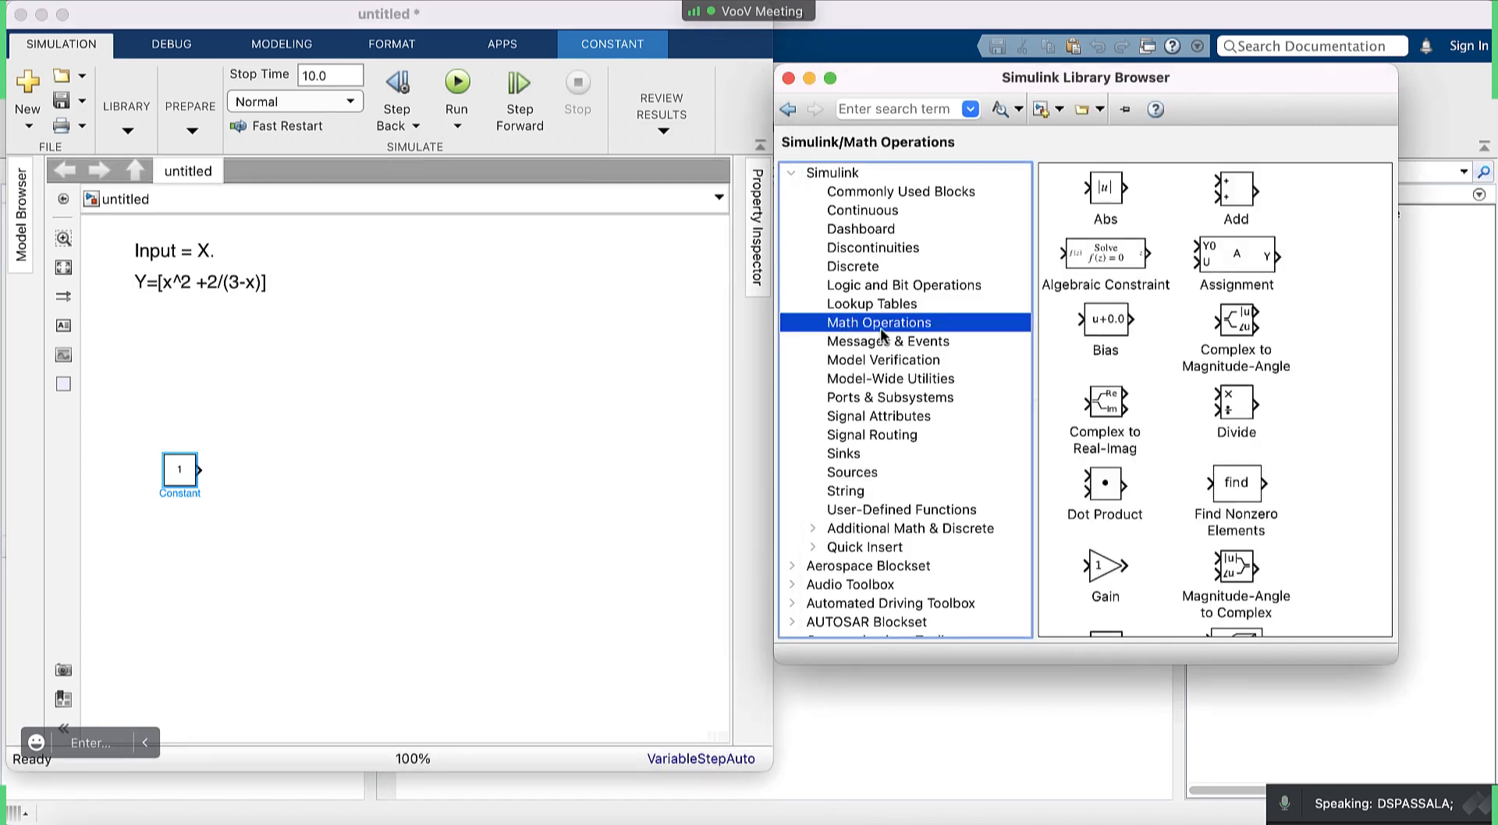
{"action": "left_click", "coordinate": [172, 287]}
{"action": "left_click", "coordinate": [470, 289]}
{"action": "left_click", "coordinate": [1172, 415]}
{"action": "scroll", "coordinate": [1172, 415], "scroll_direction": "down", "scroll_amount": 2}
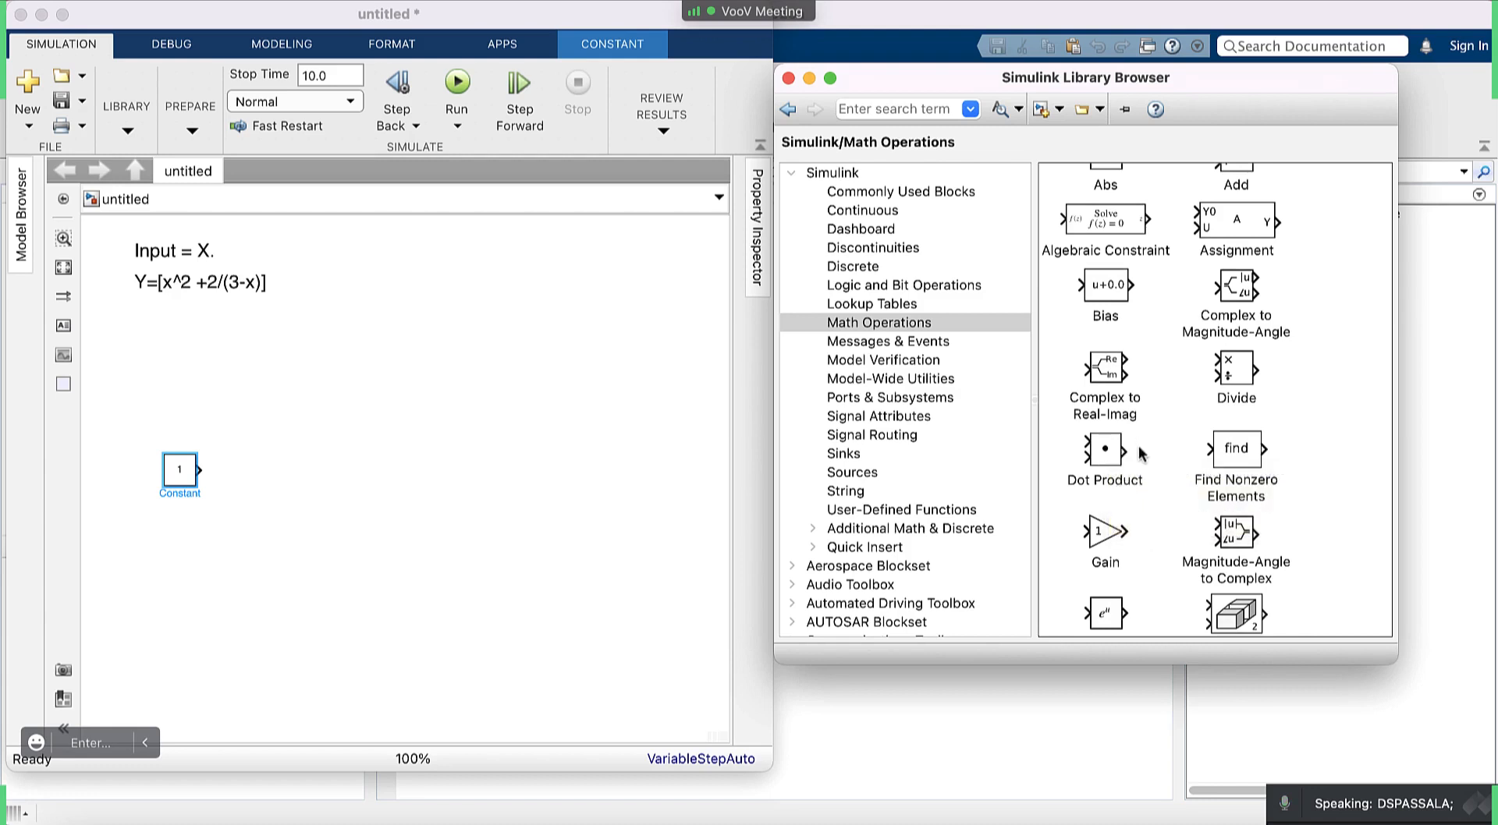
{"action": "scroll", "coordinate": [1252, 399], "scroll_direction": "down", "scroll_amount": 5}
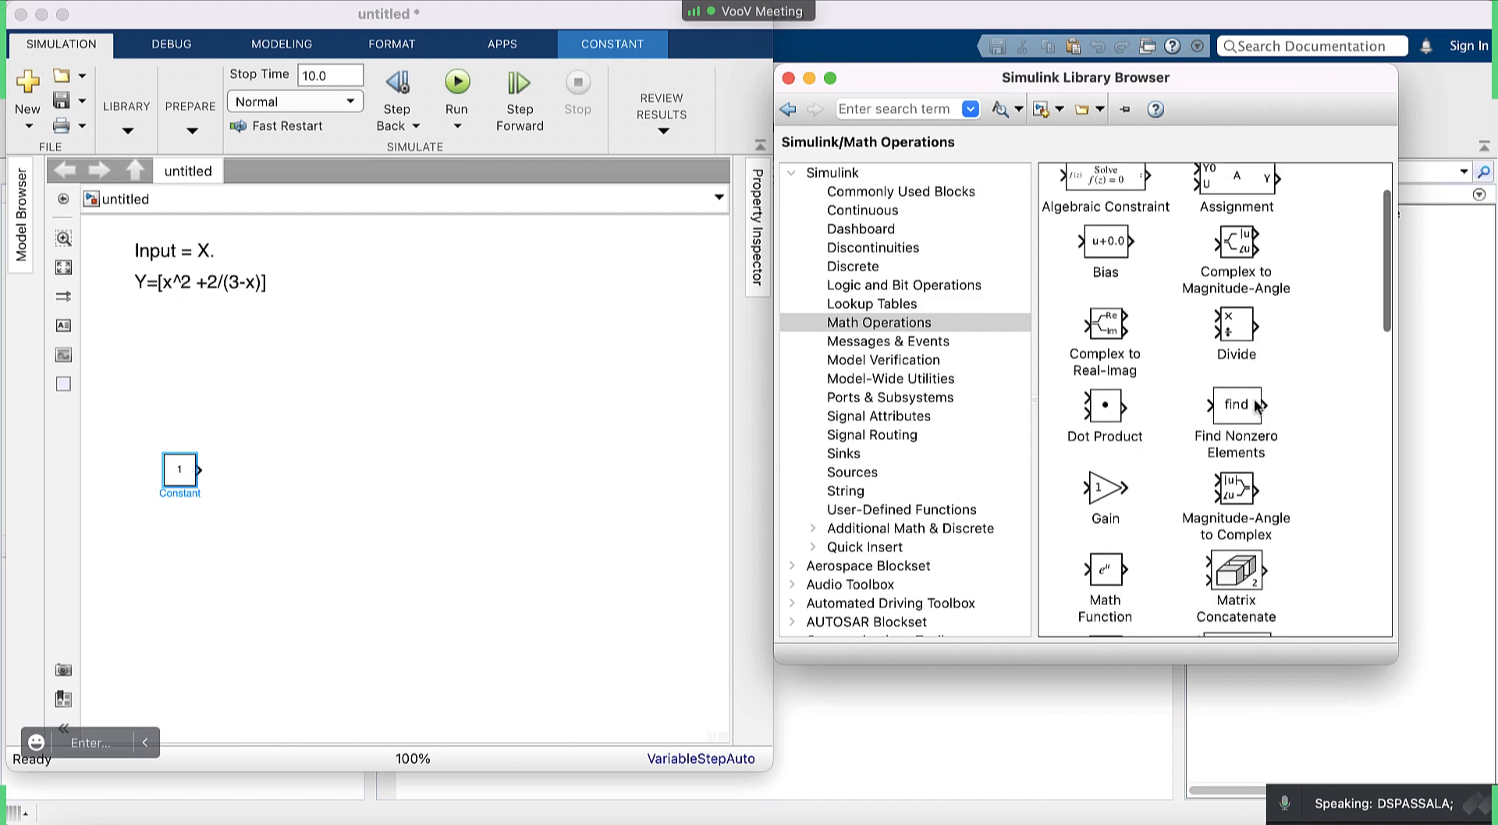
{"action": "scroll", "coordinate": [1253, 398], "scroll_direction": "down", "scroll_amount": 4}
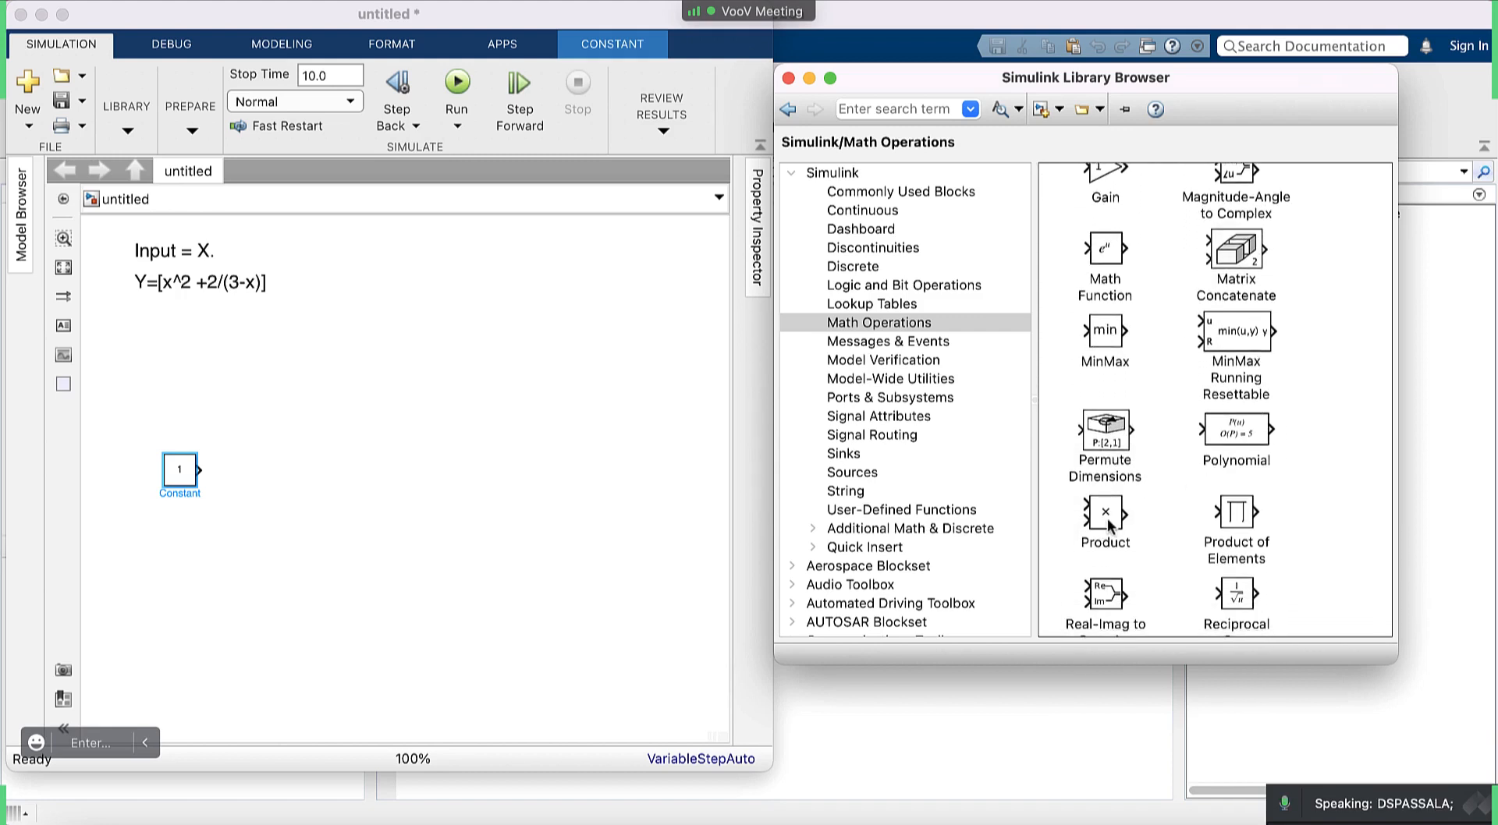
{"action": "left_click", "coordinate": [1107, 509]}
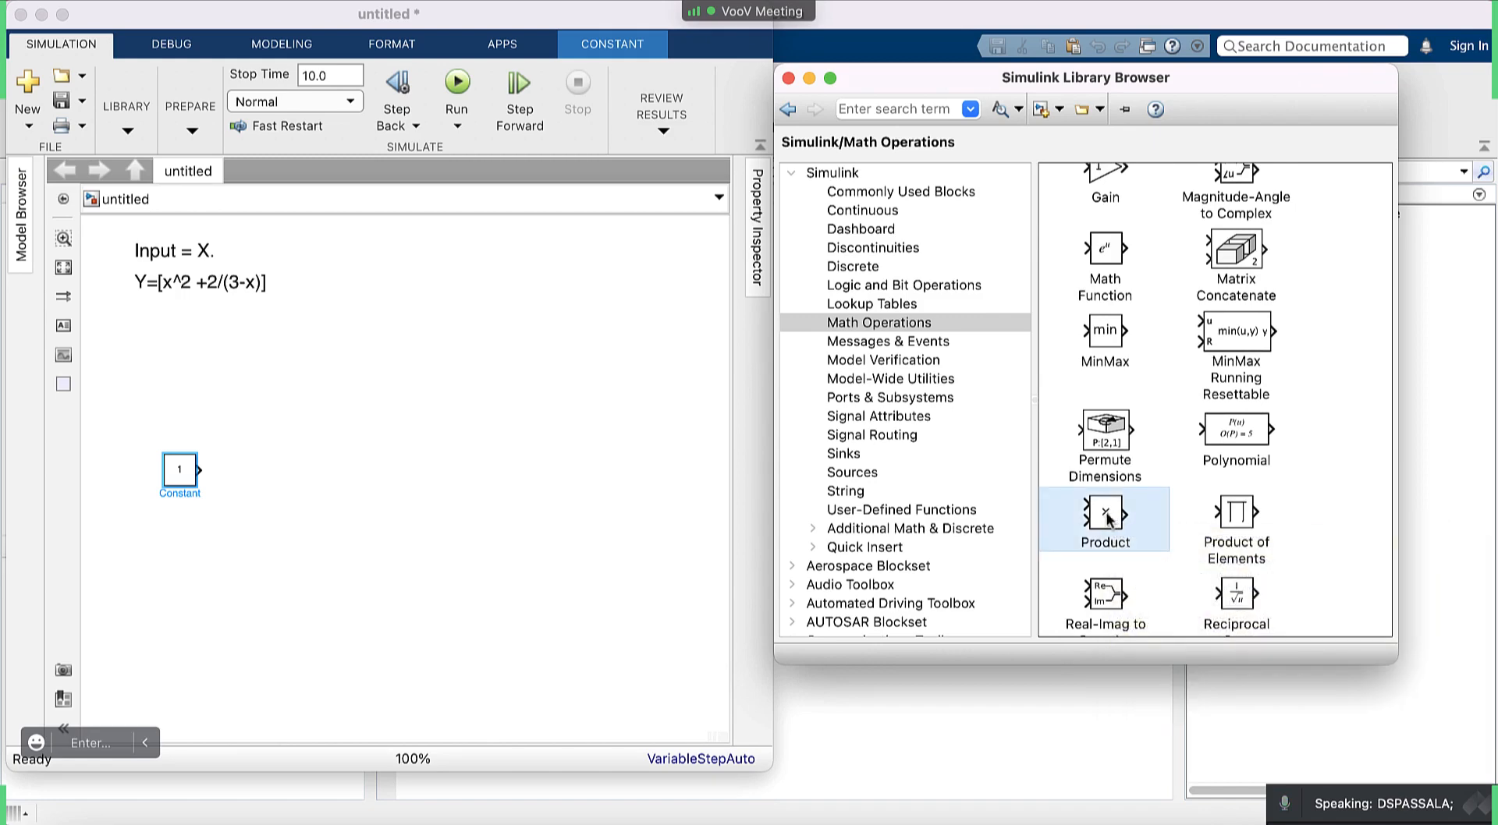
{"action": "mouse_move", "coordinate": [1114, 520]}
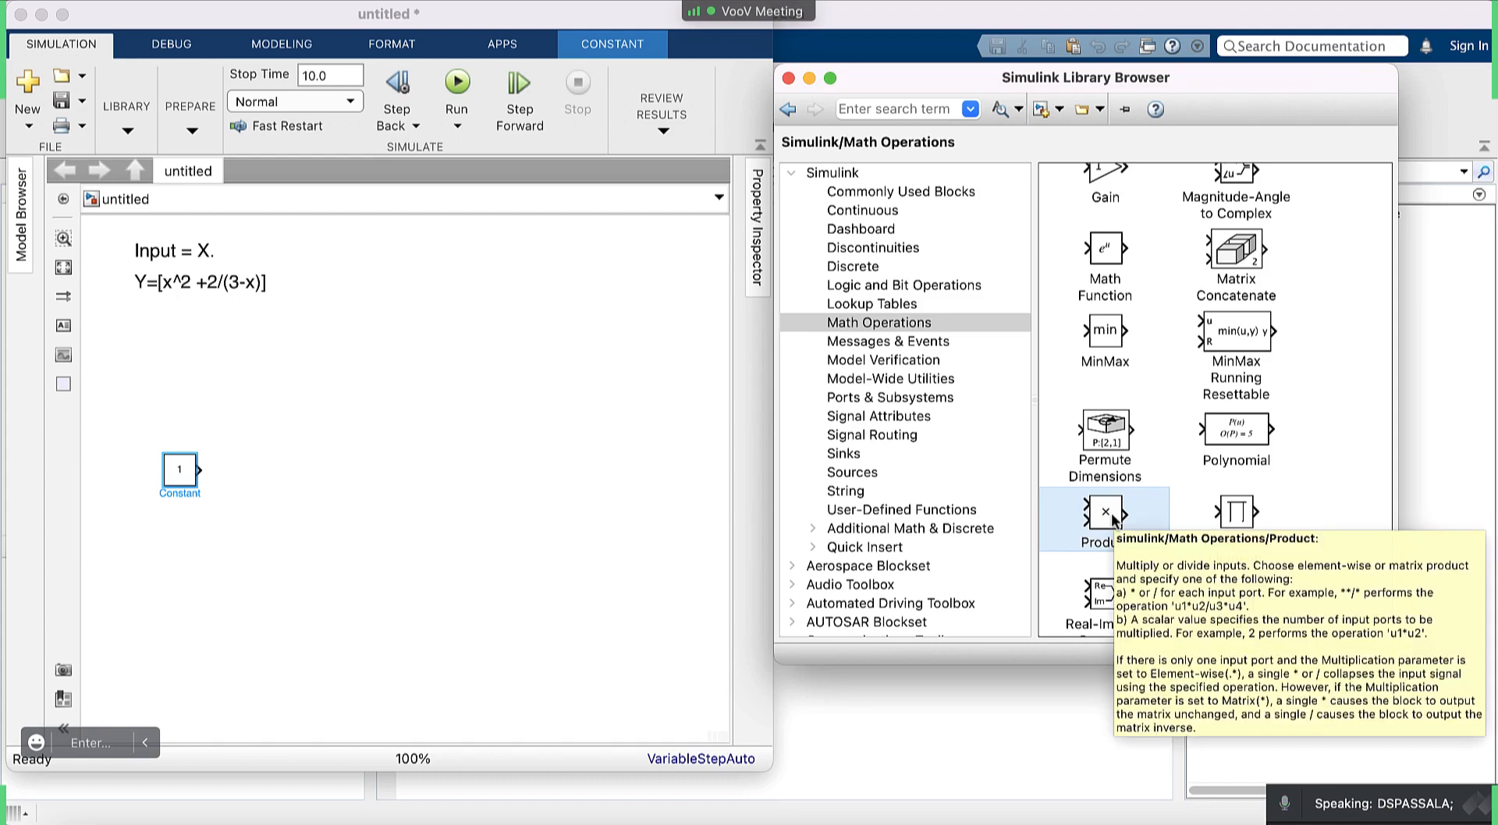
{"action": "scroll", "coordinate": [1111, 513], "scroll_direction": "up", "scroll_amount": 5}
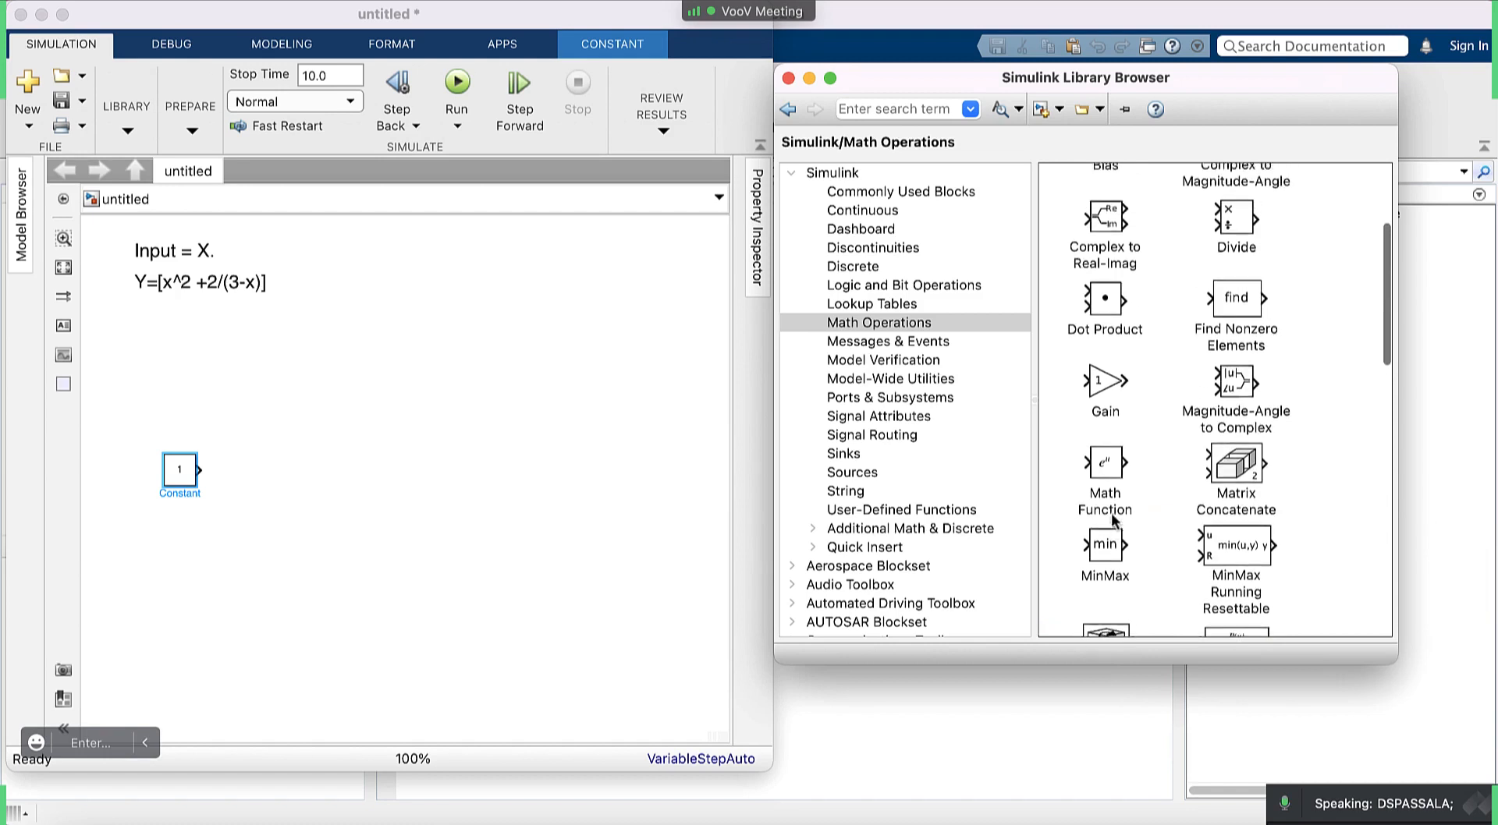
{"action": "left_click", "coordinate": [1236, 225]}
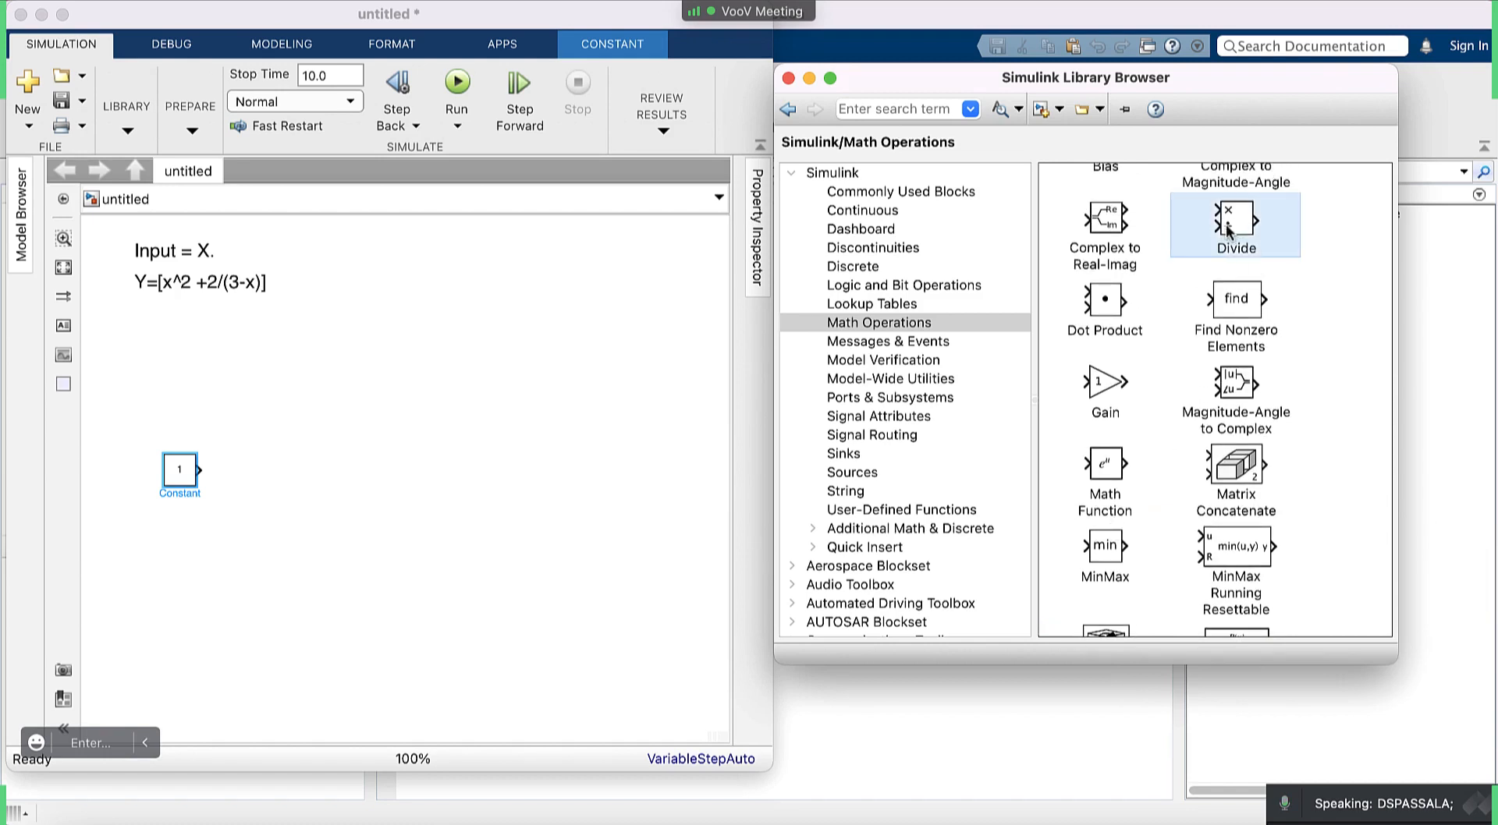
{"action": "scroll", "coordinate": [1148, 453], "scroll_direction": "down", "scroll_amount": 5}
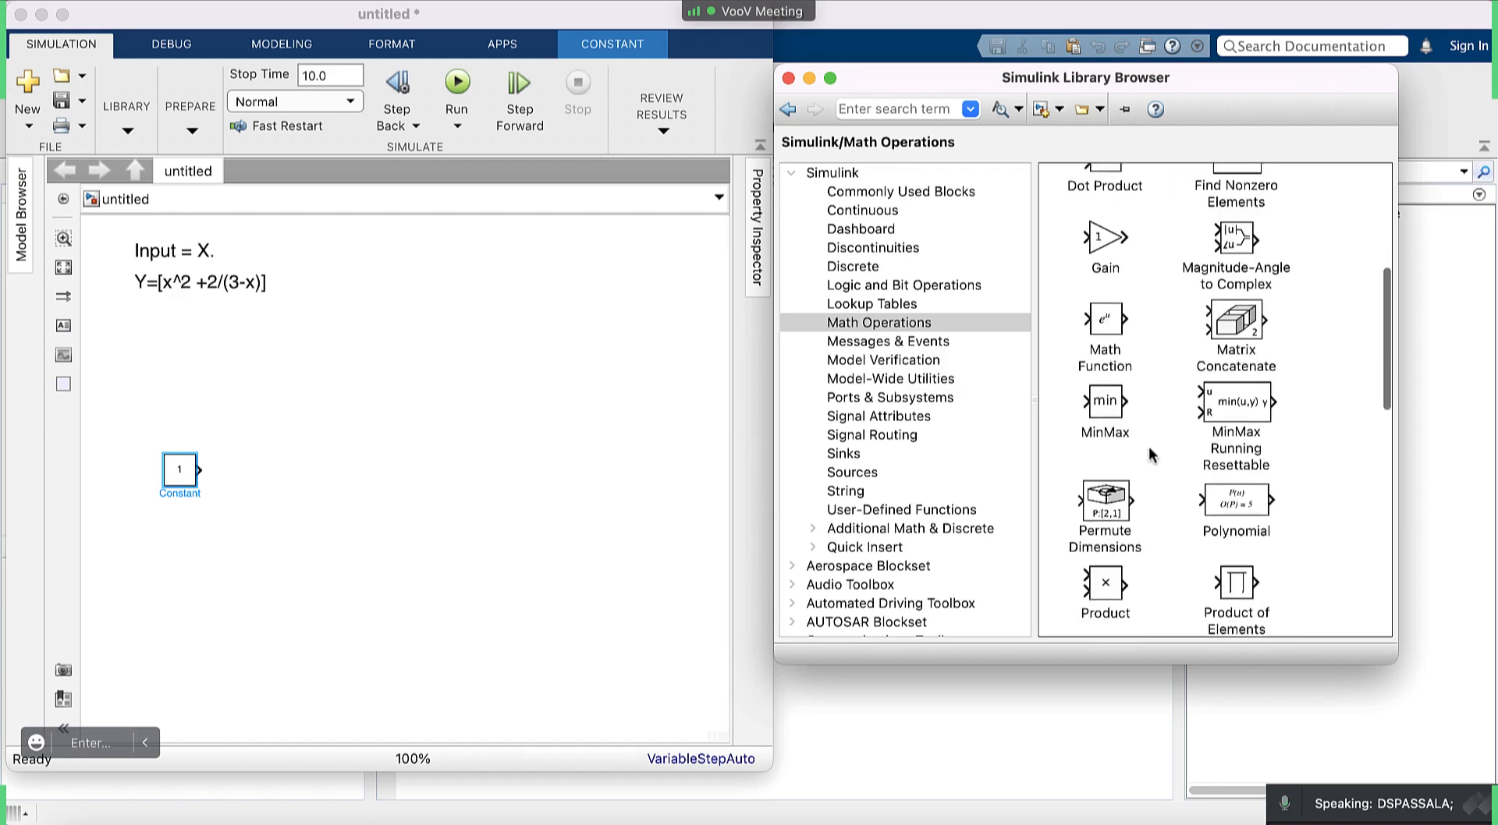
{"action": "left_click", "coordinate": [1106, 530]}
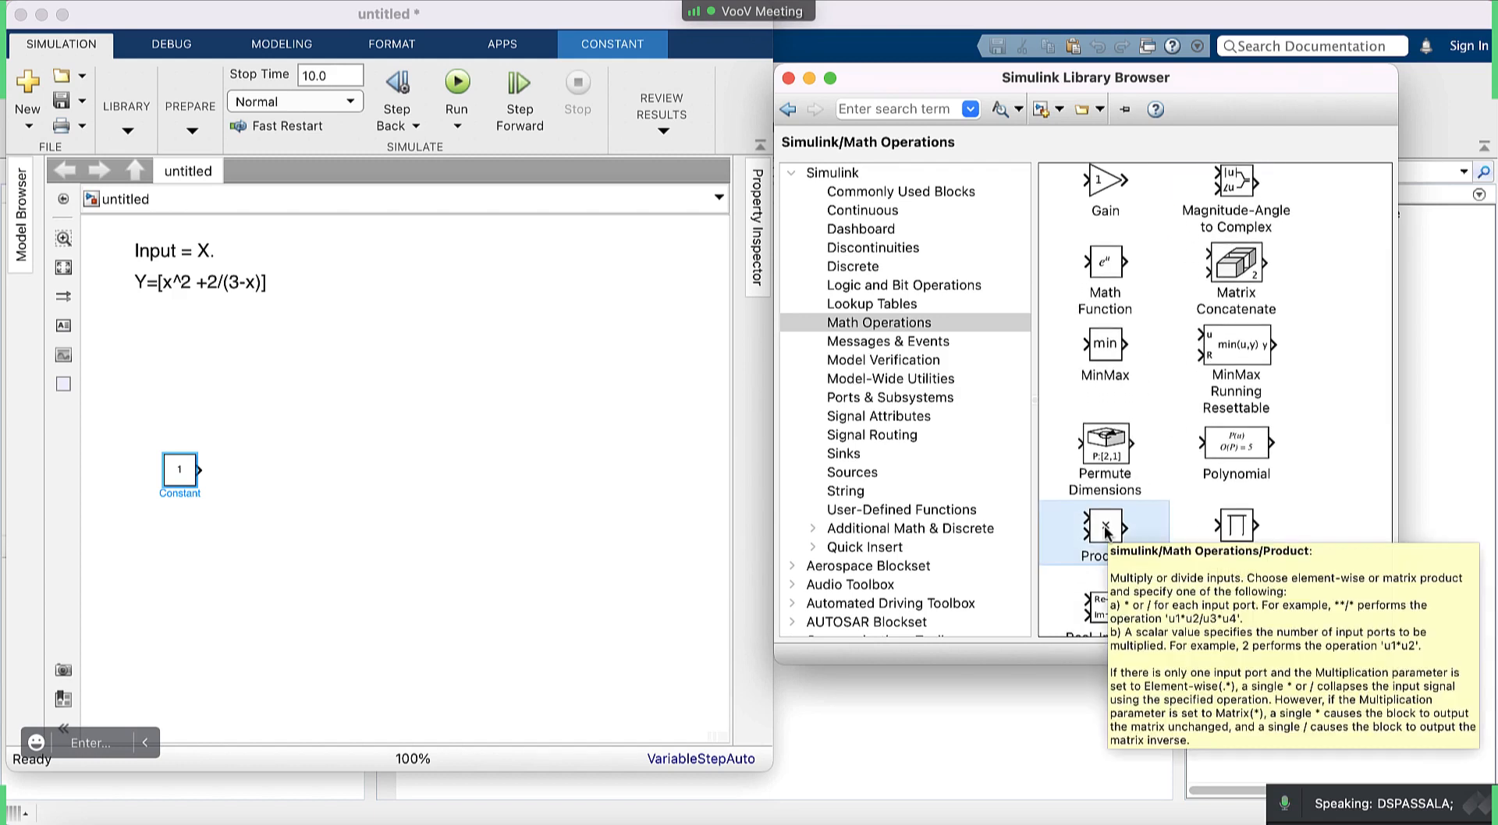
Highlight the x^2 term in the equation annotation and place a Product block to the right of the Constant block.
{"action": "left_click", "coordinate": [186, 282]}
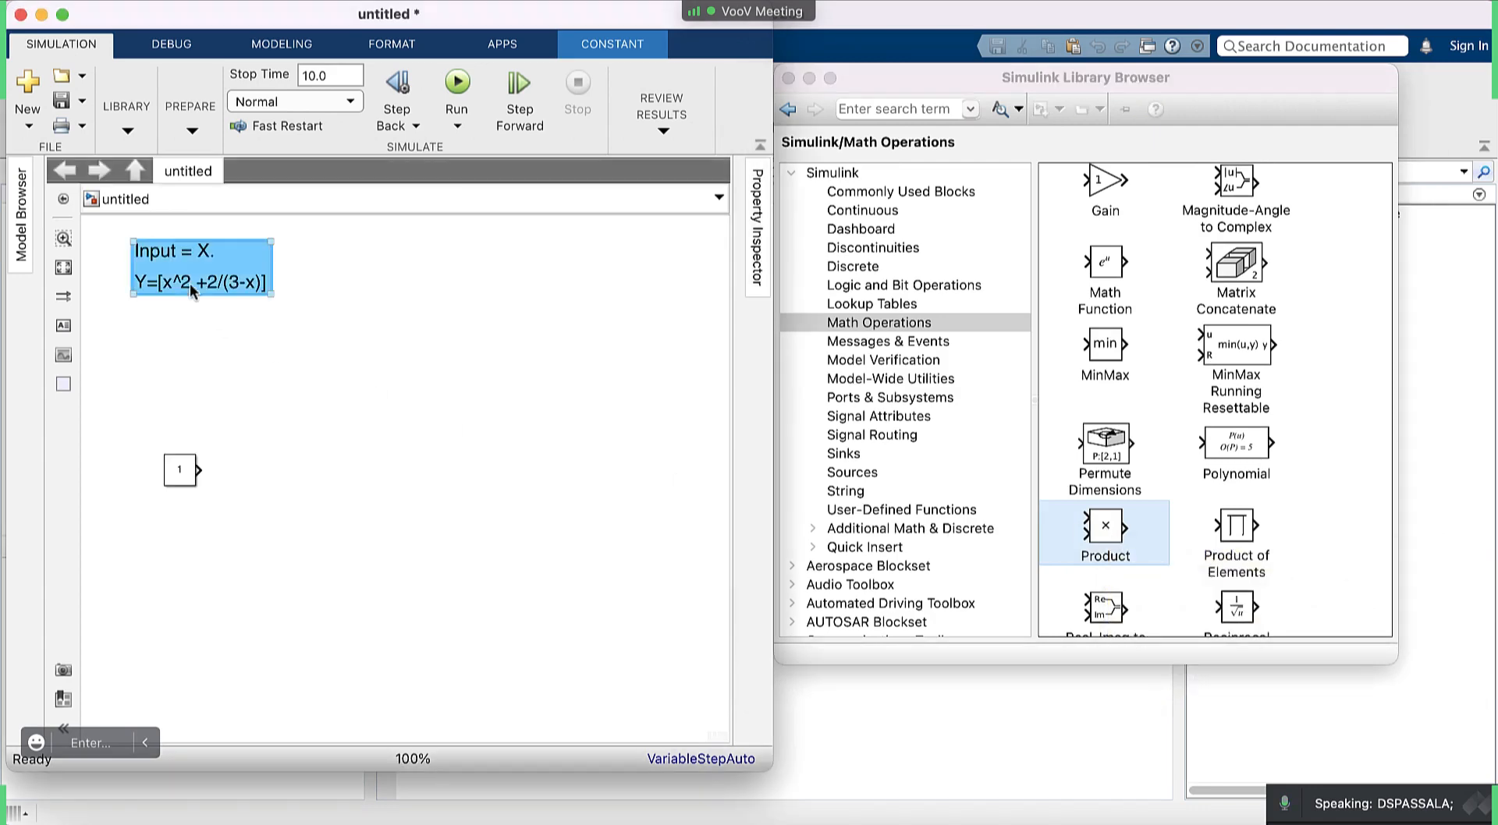
{"action": "left_click", "coordinate": [185, 282]}
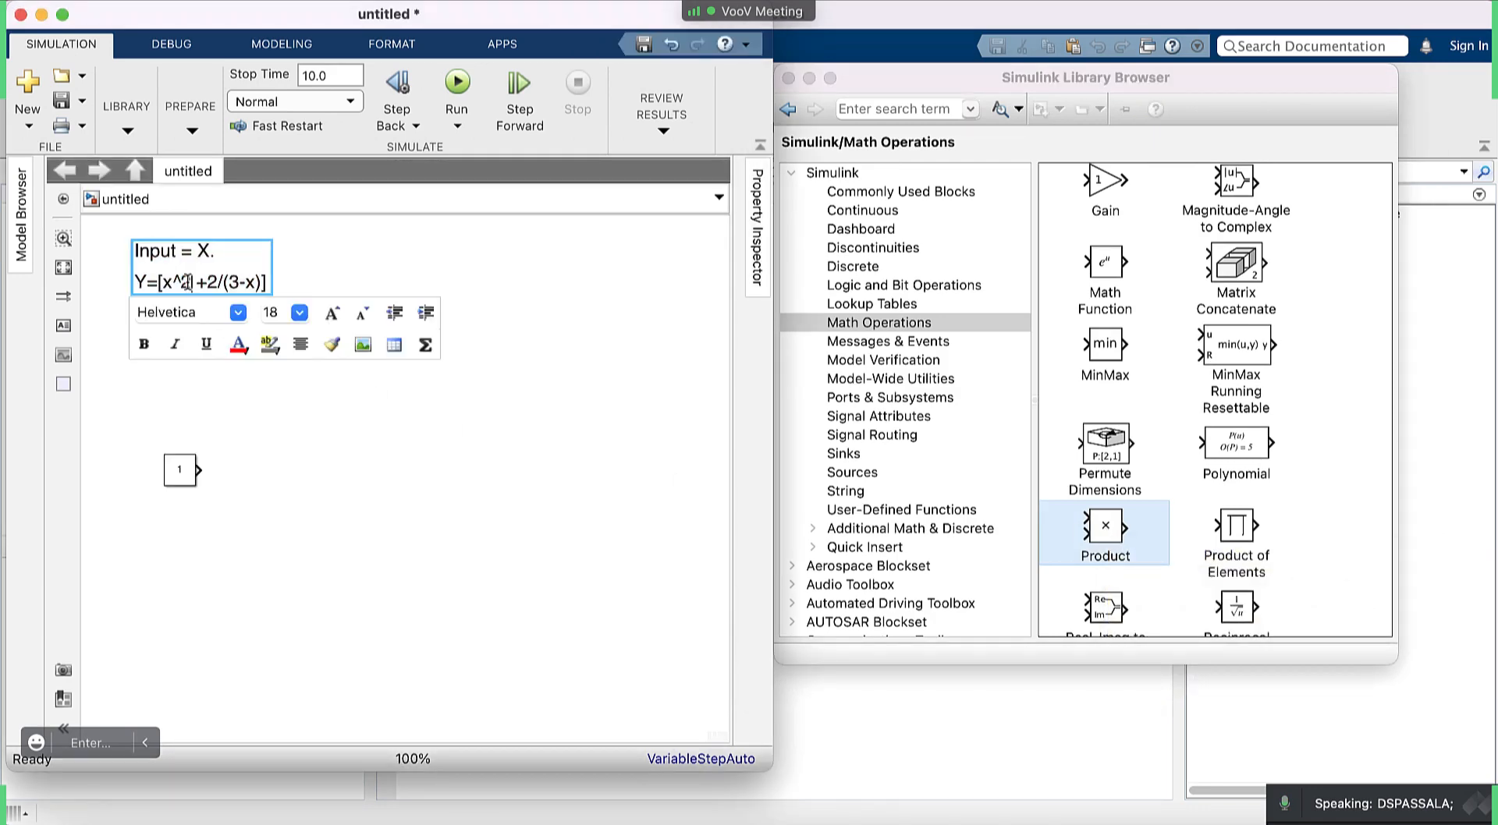
{"action": "left_click_drag", "start_coordinate": [191, 282], "coordinate": [162, 282]}
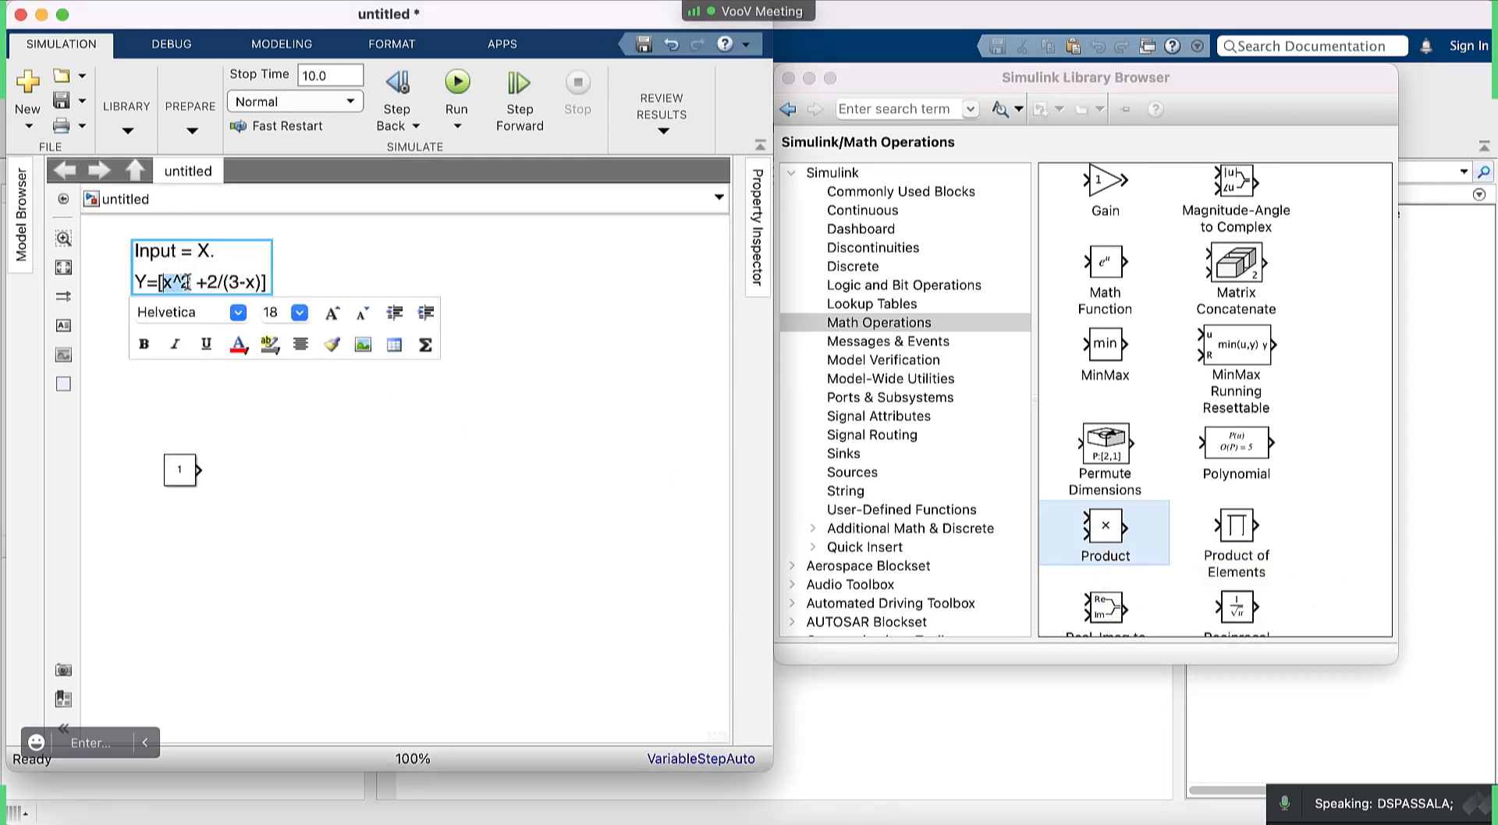
{"action": "left_click", "coordinate": [370, 450]}
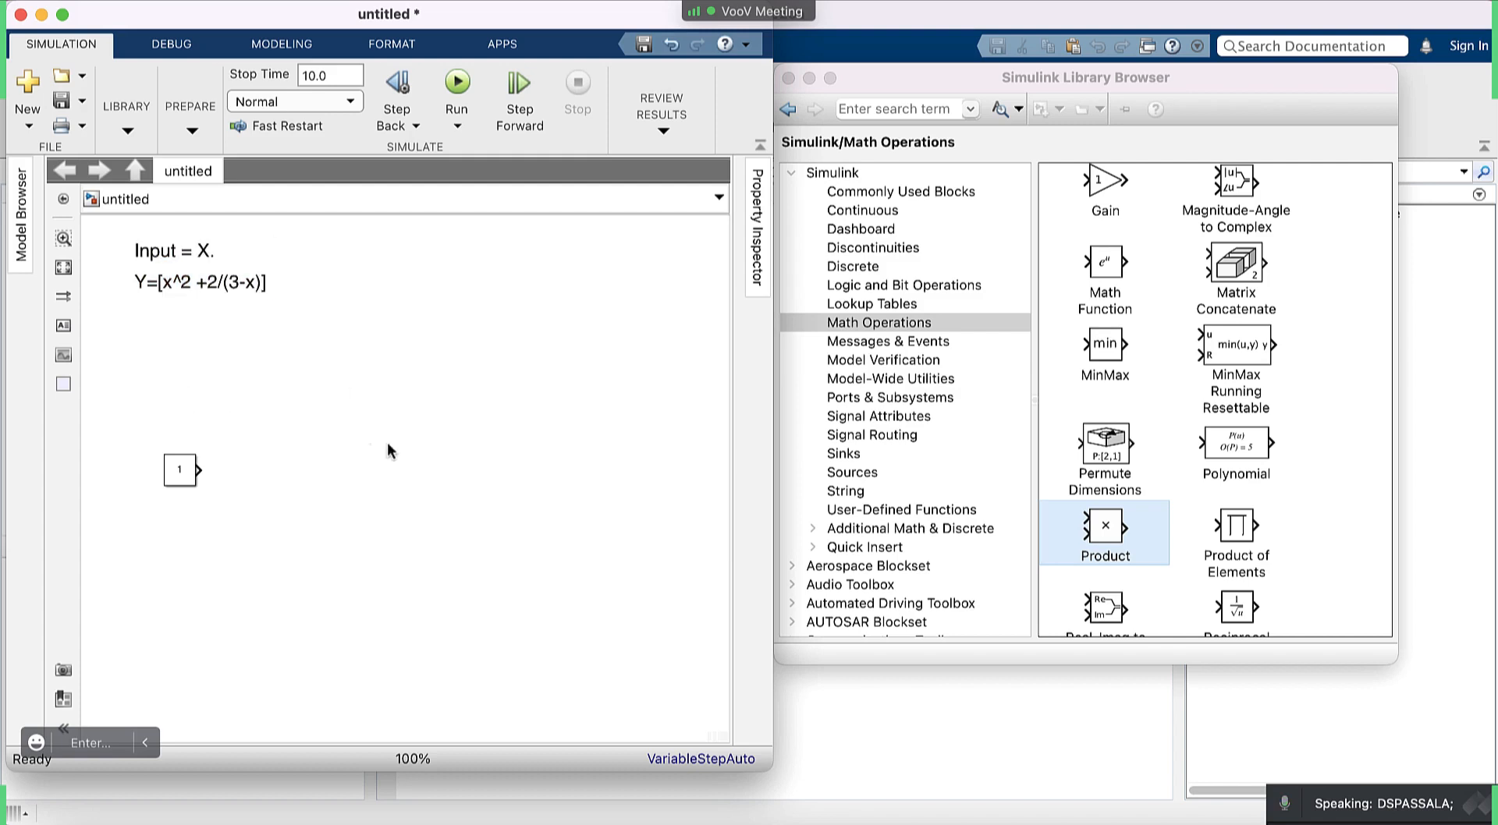
{"action": "left_click_drag", "start_coordinate": [1103, 529], "coordinate": [324, 477]}
Rename the Constant block as X.
{"action": "left_click", "coordinate": [181, 480]}
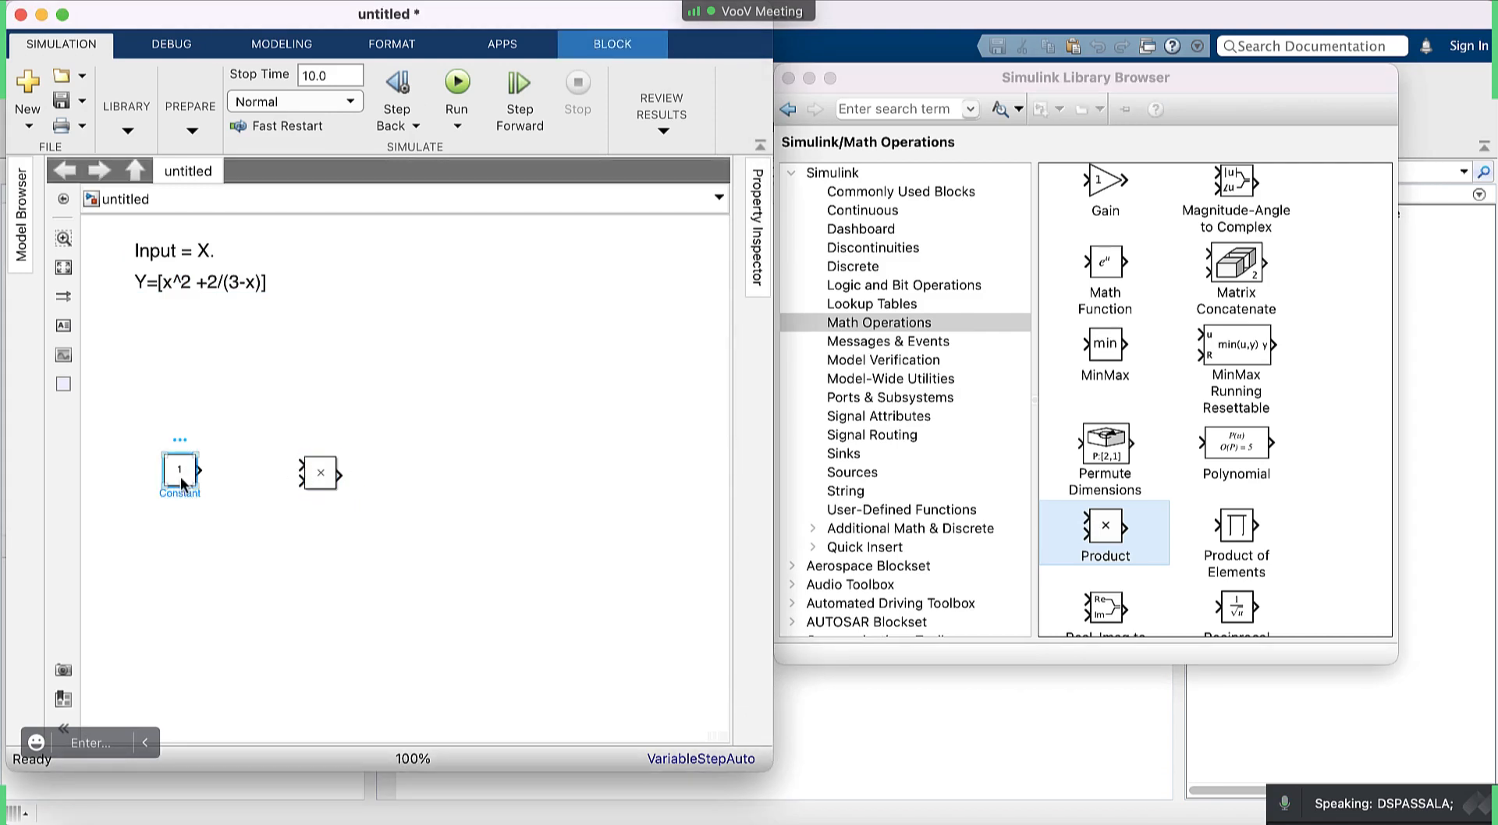
{"action": "double_click", "coordinate": [178, 493]}
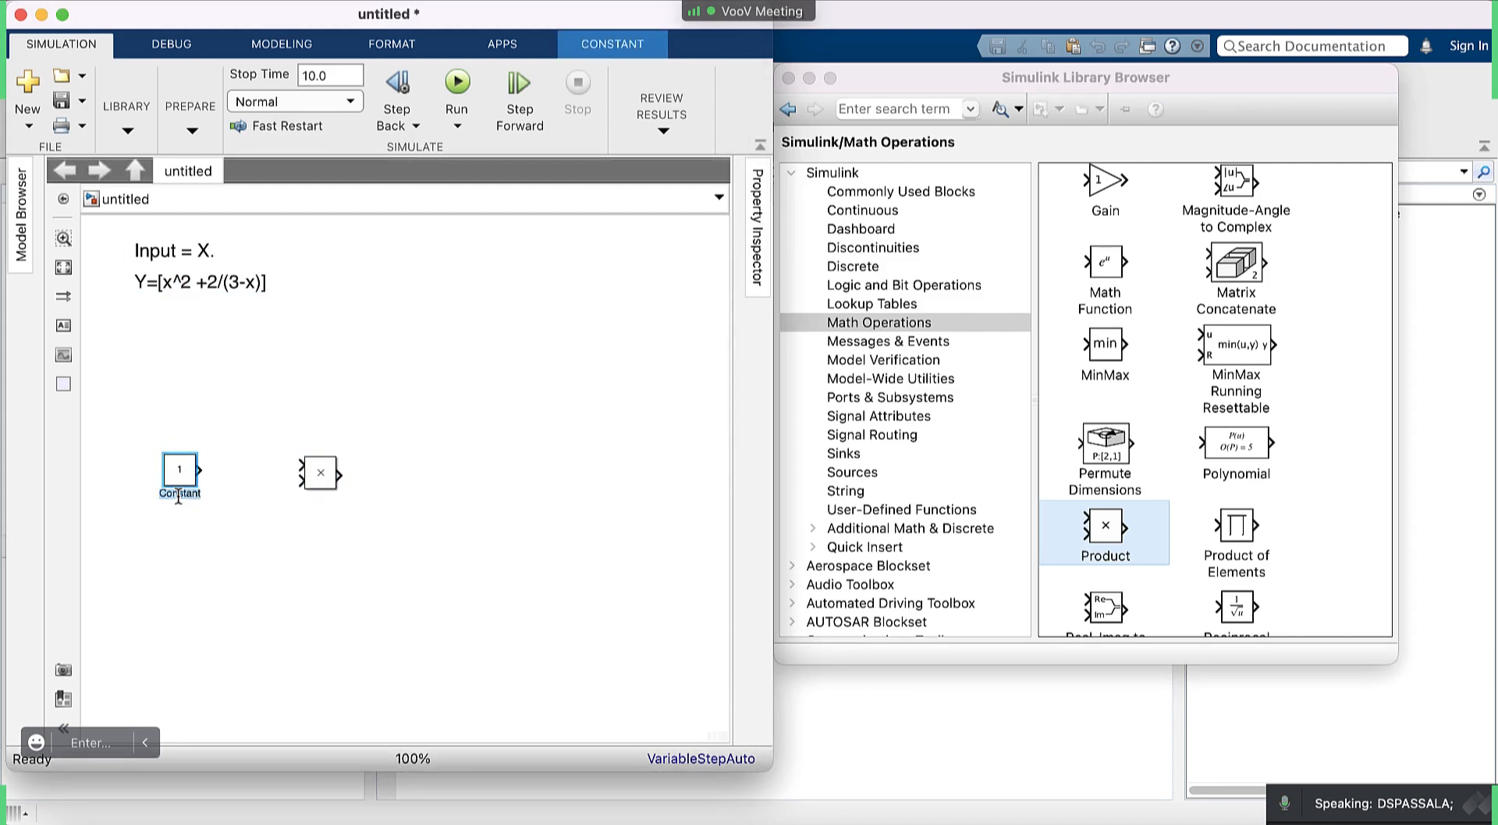
{"action": "type", "text": "X"}
{"action": "left_click", "coordinate": [216, 525]}
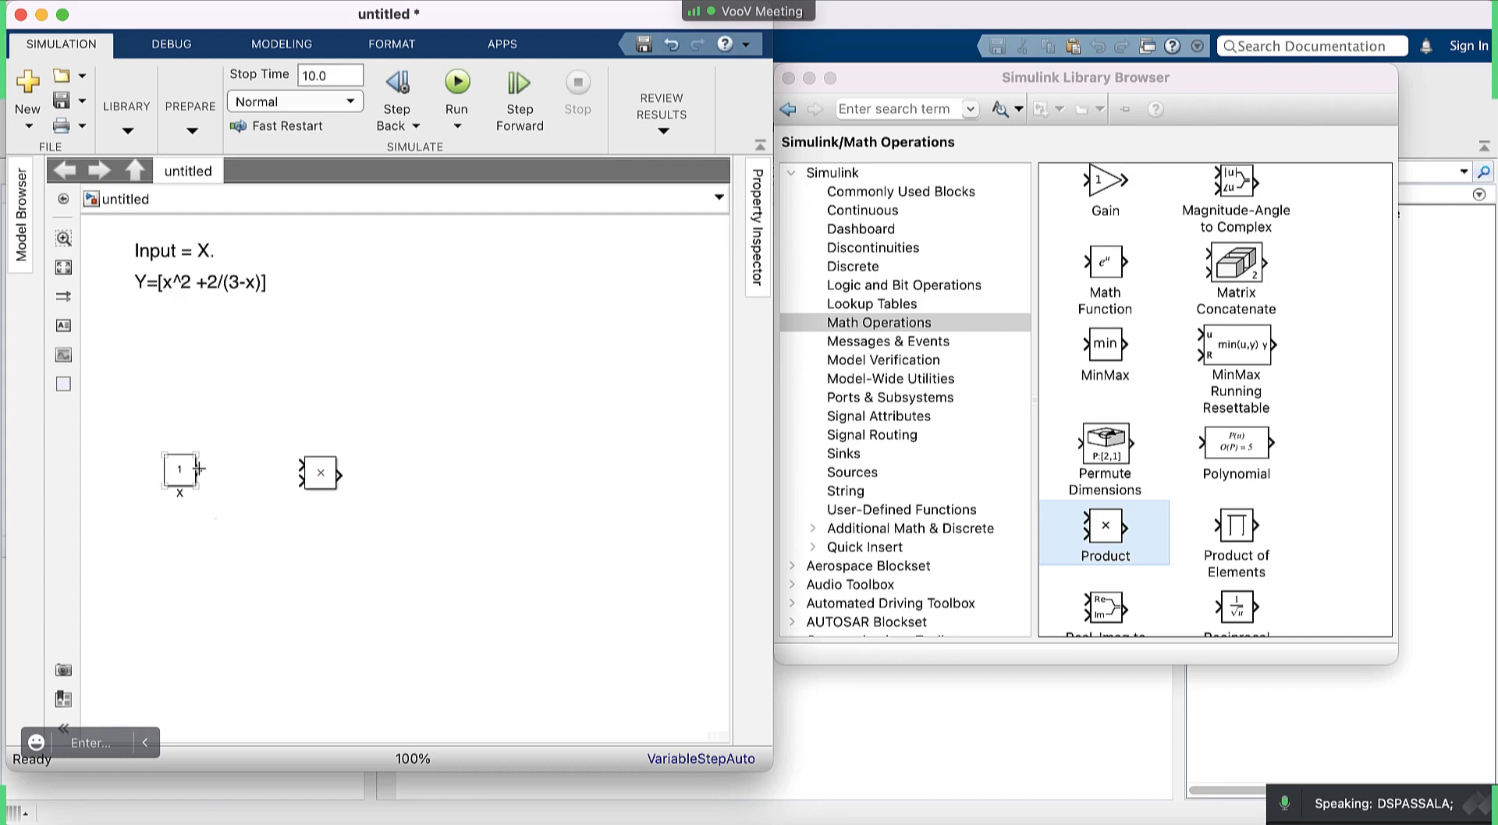
Connect the X block's output to both inputs of the Product block through a branched line, and dismiss the connection hint.
{"action": "left_click_drag", "start_coordinate": [199, 468], "coordinate": [246, 472]}
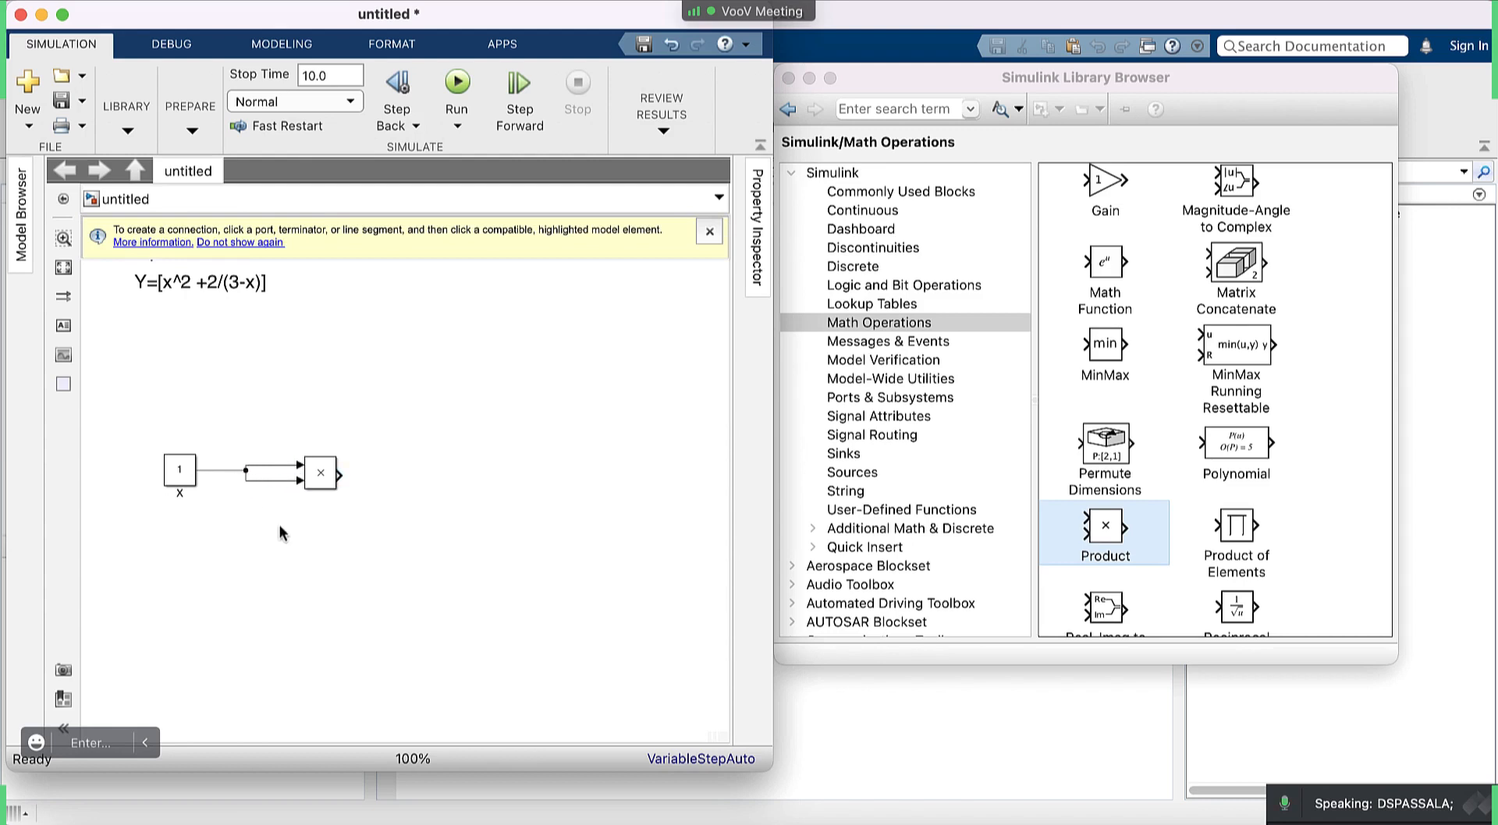
{"action": "scroll", "coordinate": [288, 508], "scroll_direction": "up", "scroll_amount": 3}
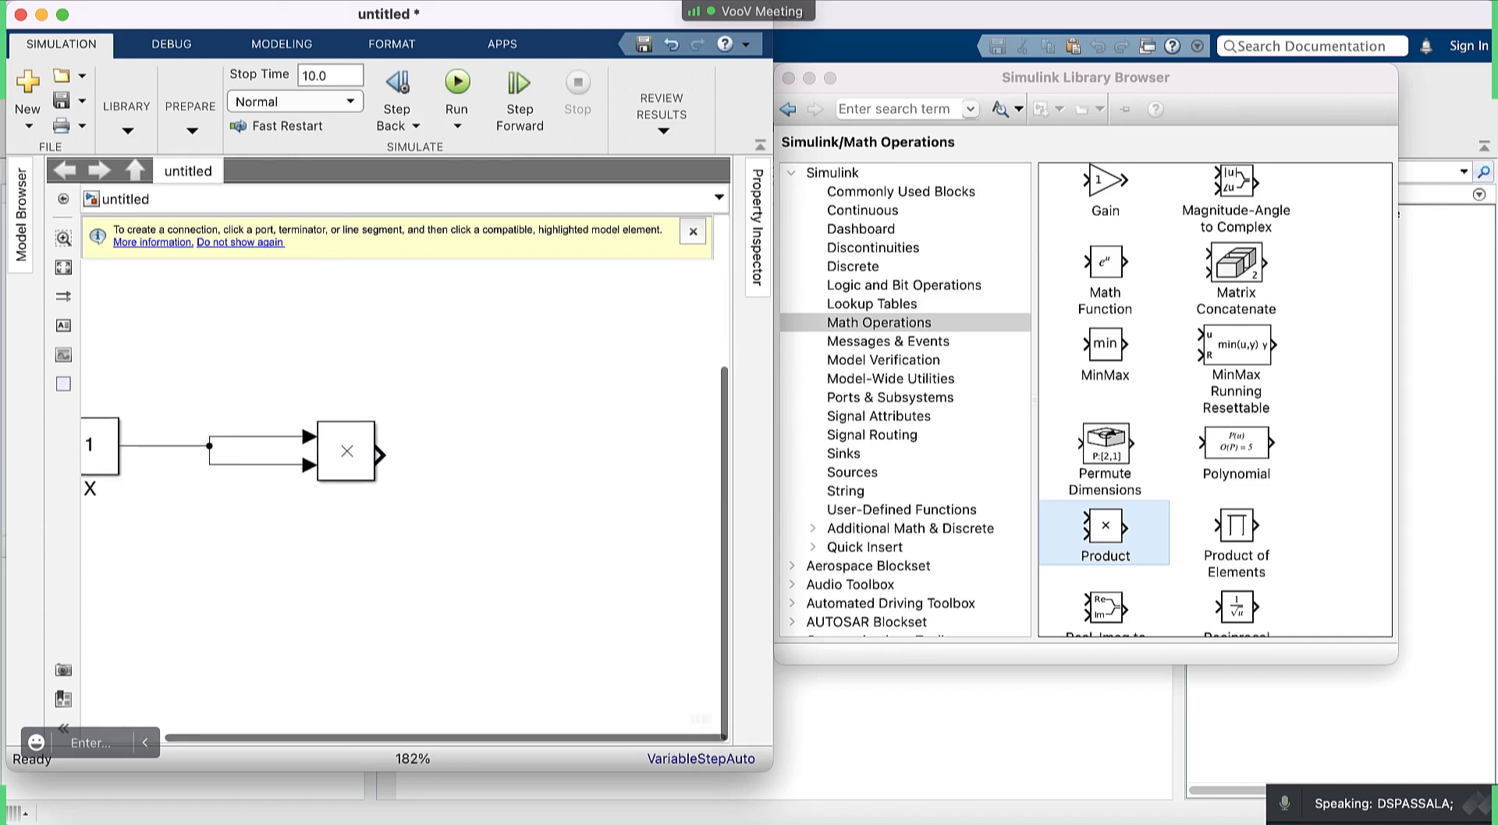
{"action": "scroll", "coordinate": [291, 507], "scroll_direction": "up", "scroll_amount": 10}
{"action": "scroll", "coordinate": [290, 507], "scroll_direction": "down", "scroll_amount": 10}
{"action": "scroll", "coordinate": [290, 507], "scroll_direction": "up", "scroll_amount": 3}
{"action": "scroll", "coordinate": [290, 508], "scroll_direction": "down", "scroll_amount": 3}
{"action": "scroll", "coordinate": [291, 507], "scroll_direction": "up", "scroll_amount": 3}
{"action": "scroll", "coordinate": [289, 507], "scroll_direction": "down", "scroll_amount": 4}
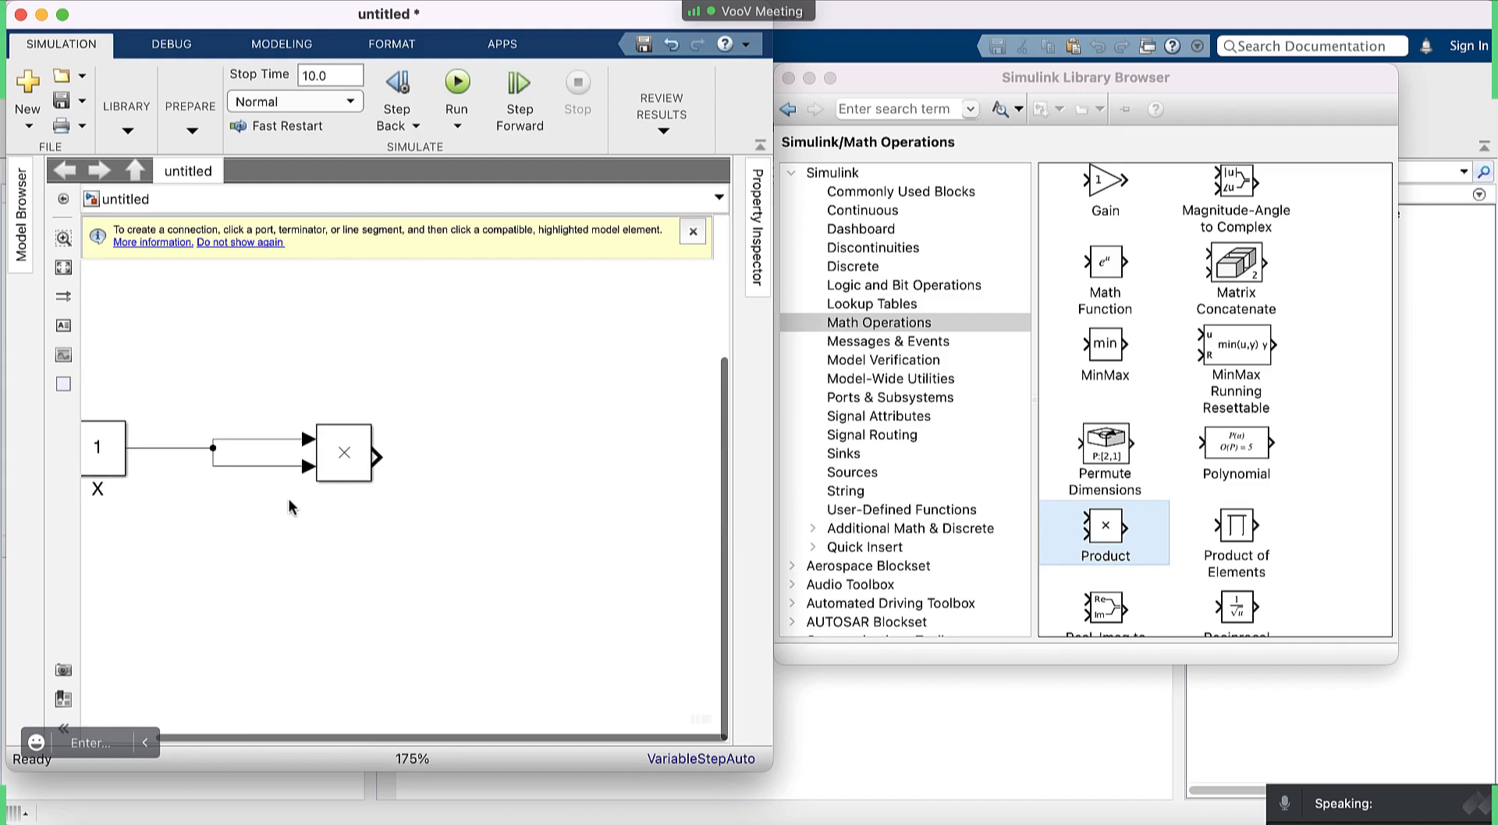
{"action": "left_click", "coordinate": [692, 234]}
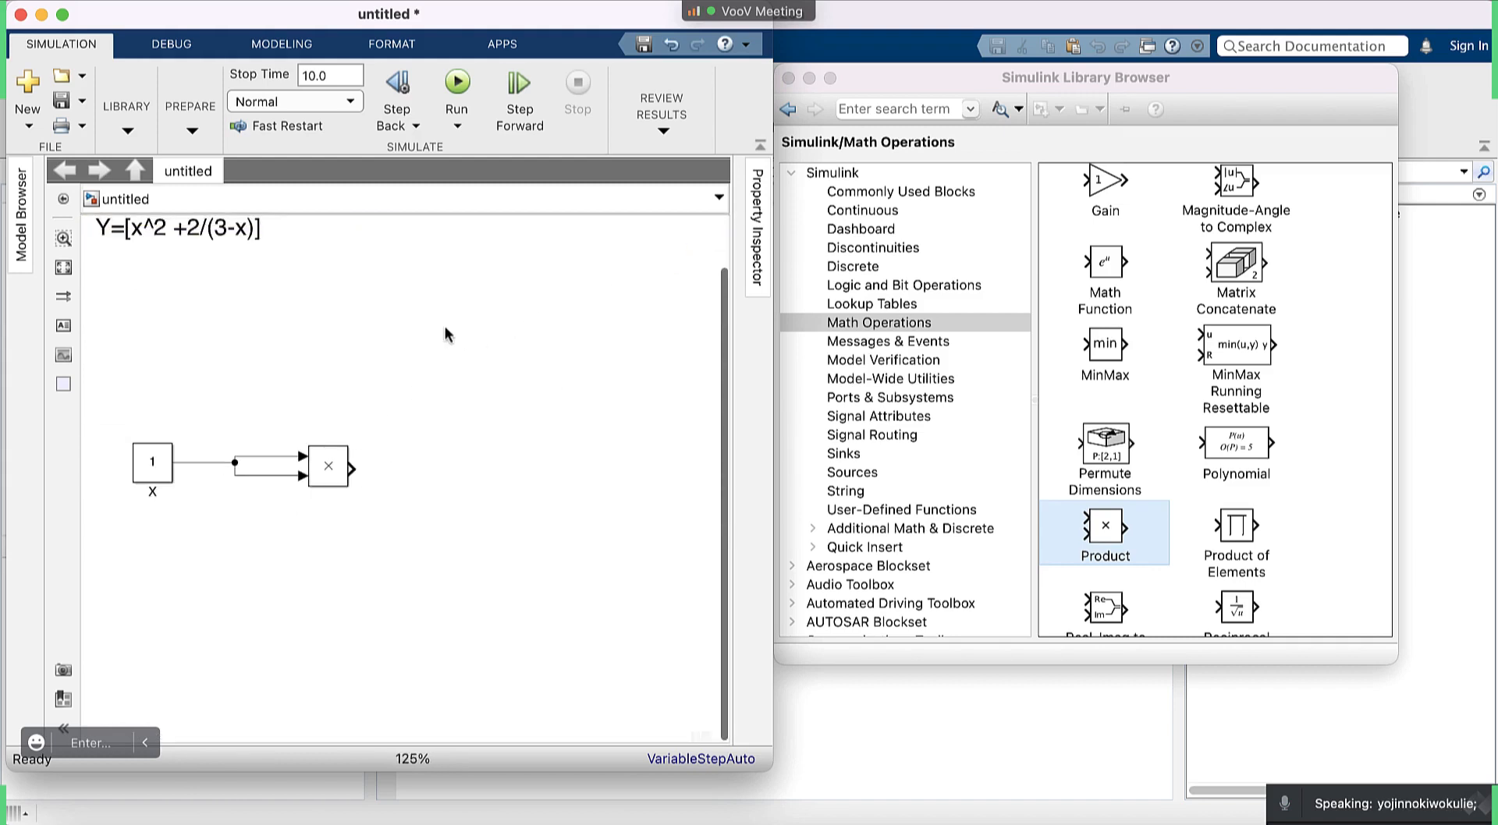
{"action": "scroll", "coordinate": [447, 335], "scroll_direction": "down", "scroll_amount": 1}
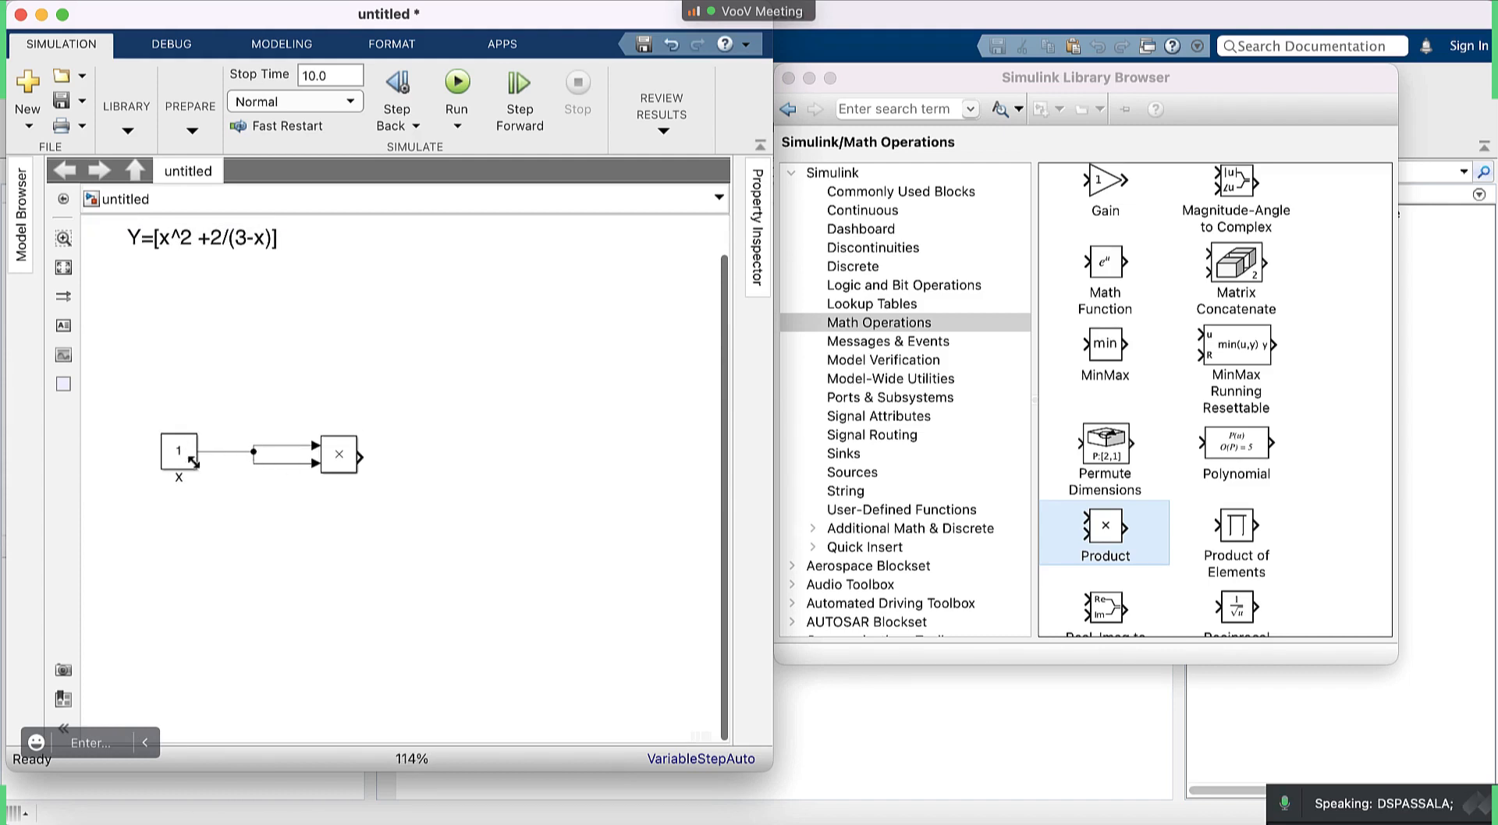
Try setting the Product block's number of inputs to 3.
{"action": "double_click", "coordinate": [338, 459]}
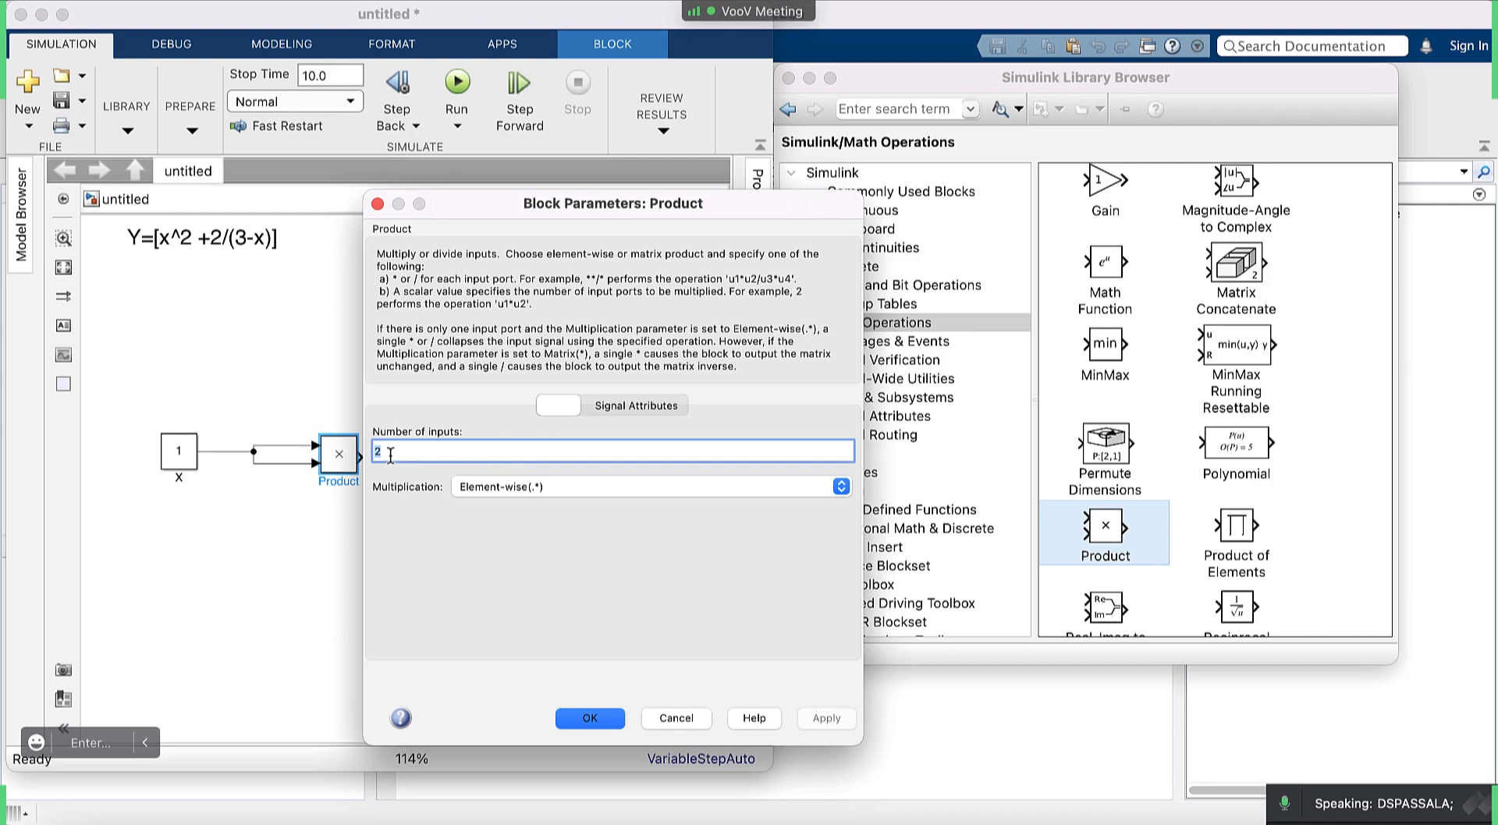
{"action": "type", "text": "3"}
{"action": "left_click", "coordinate": [837, 721]}
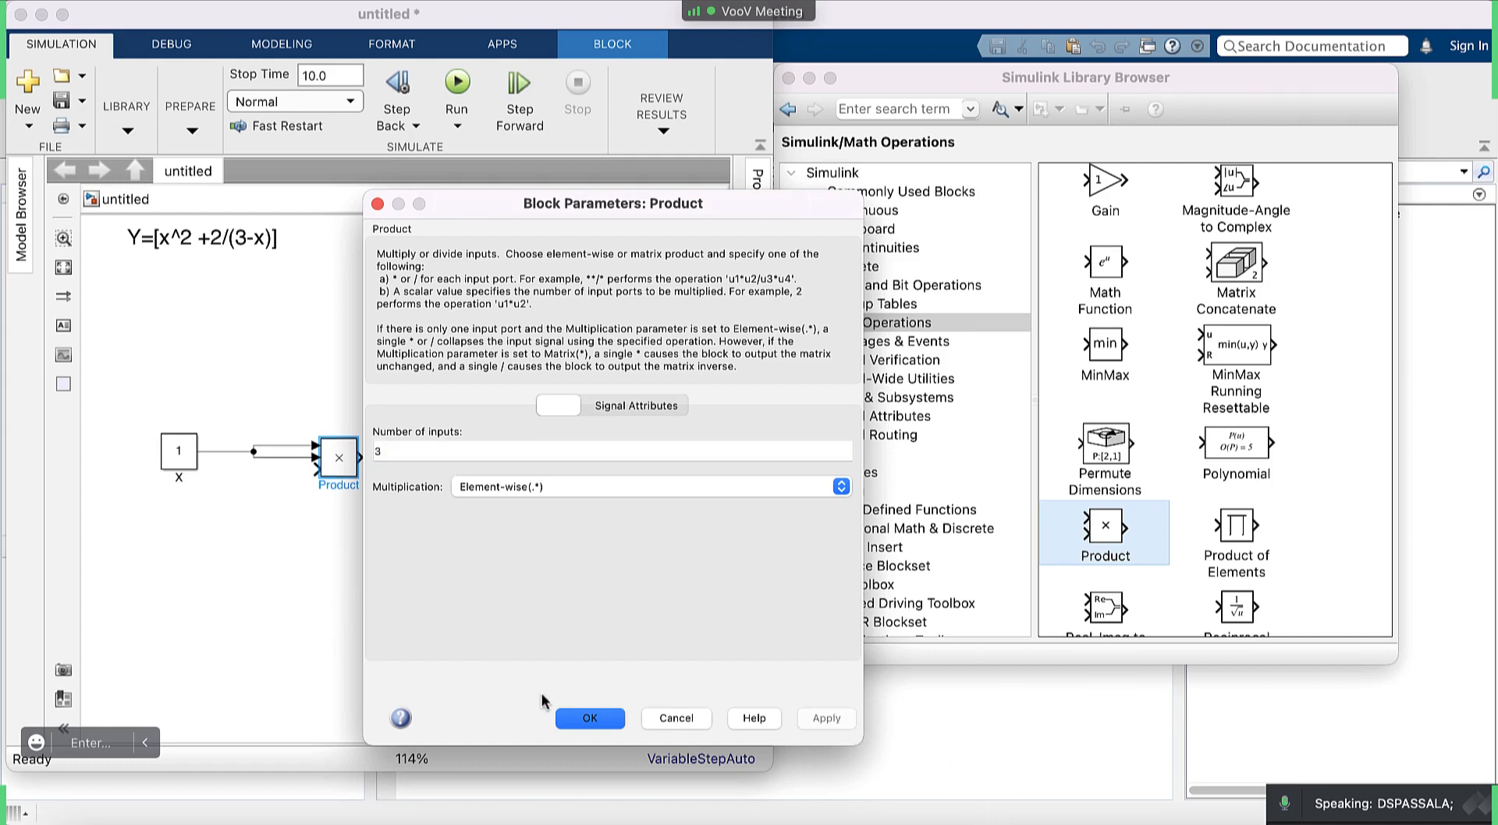
{"action": "left_click", "coordinate": [583, 720]}
{"action": "left_click", "coordinate": [332, 538]}
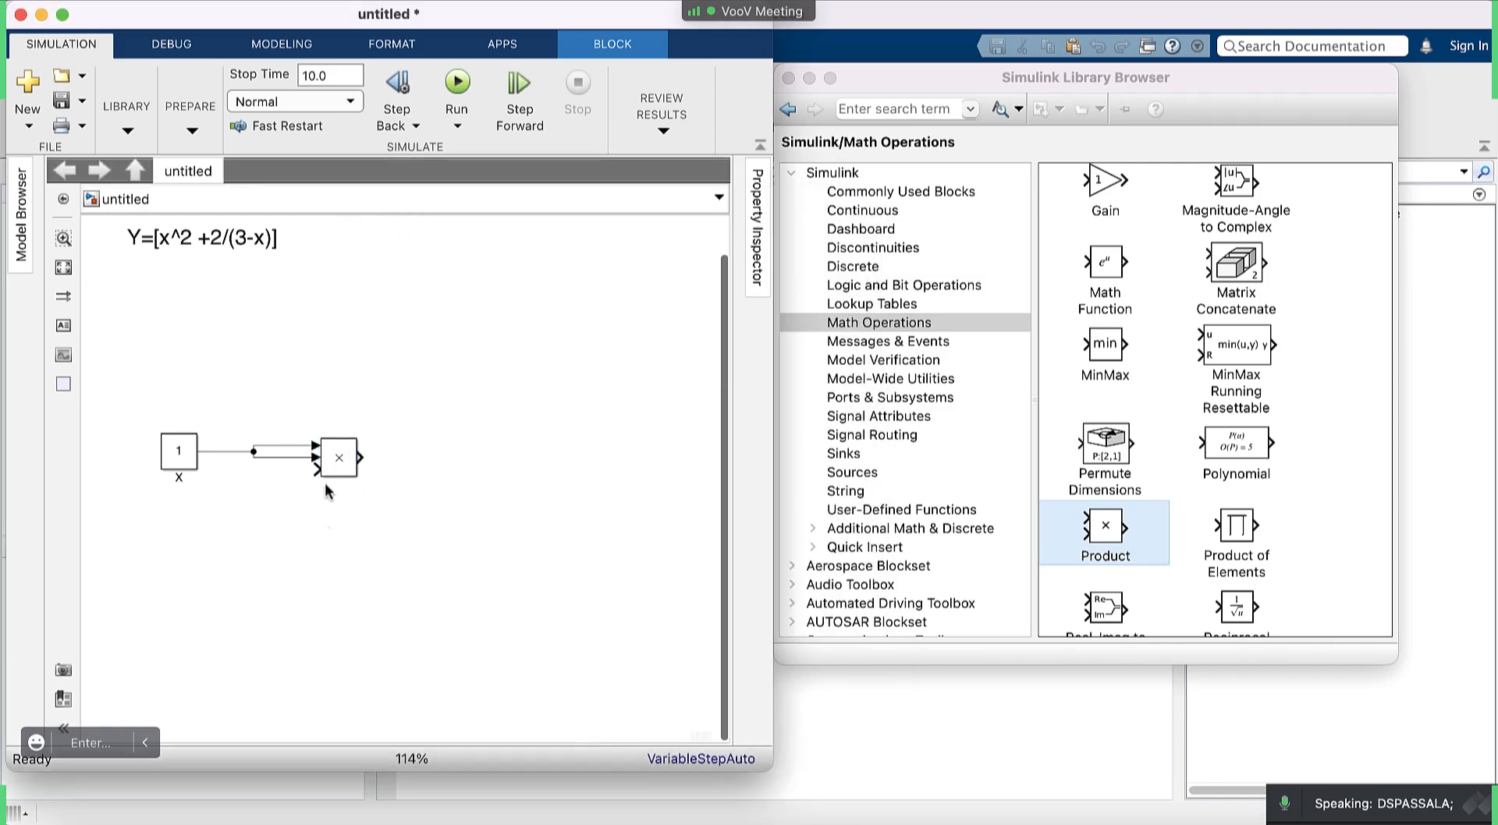
Set the Product block's number of inputs back to 2.
{"action": "double_click", "coordinate": [335, 464]}
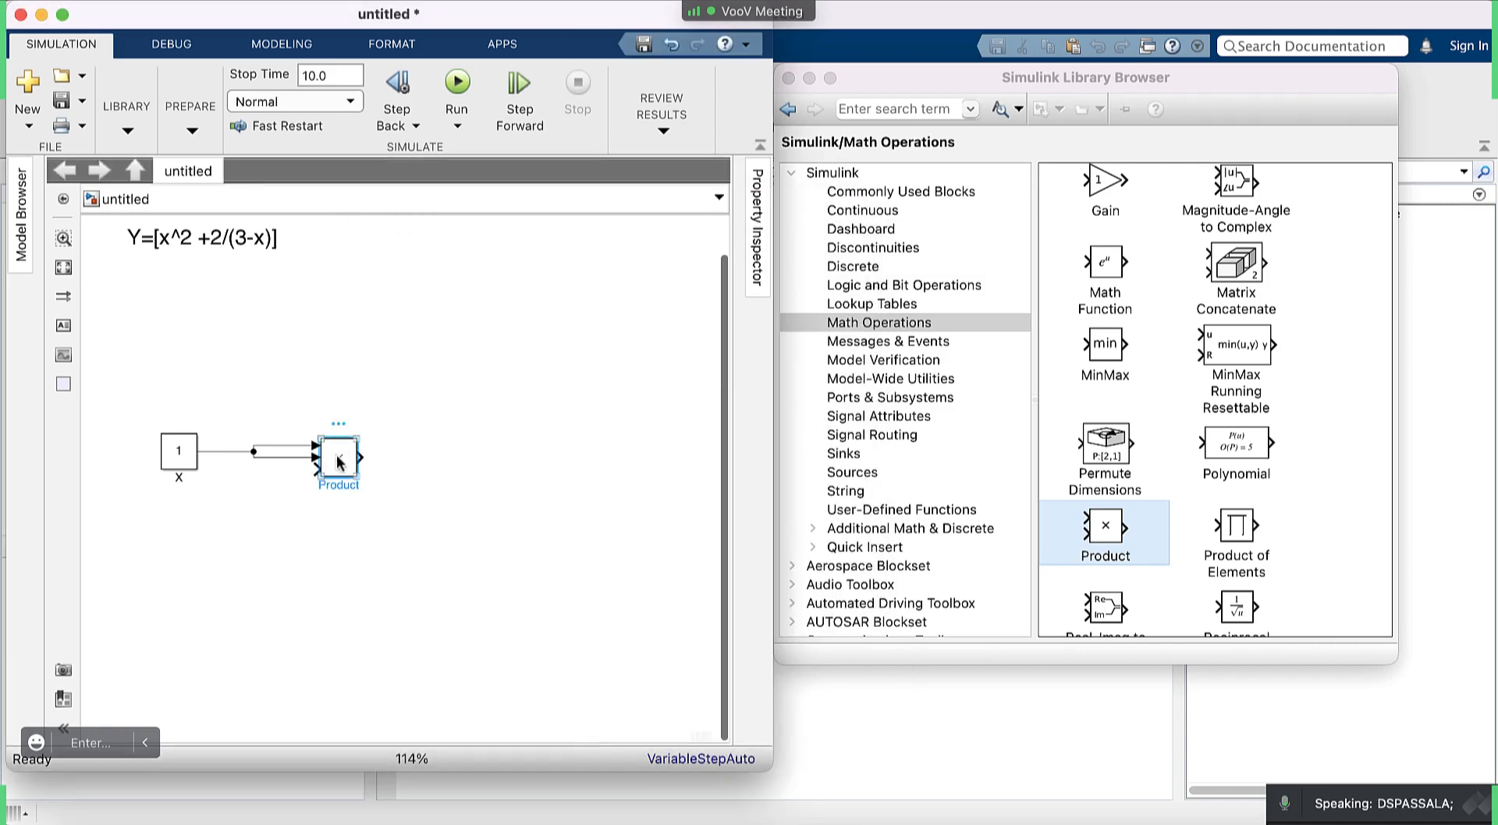
{"action": "type", "text": "2"}
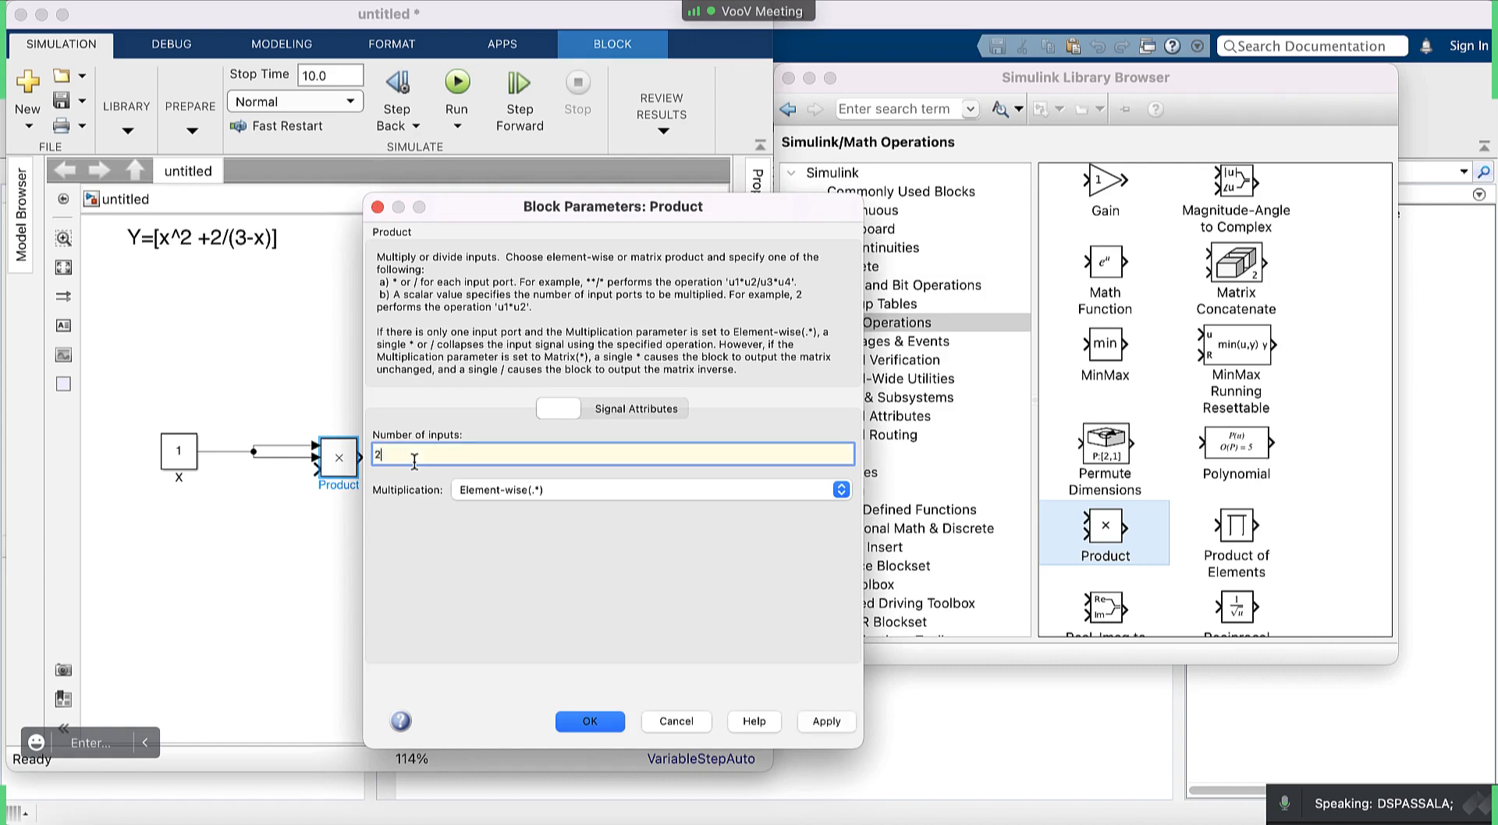
{"action": "left_click", "coordinate": [828, 722]}
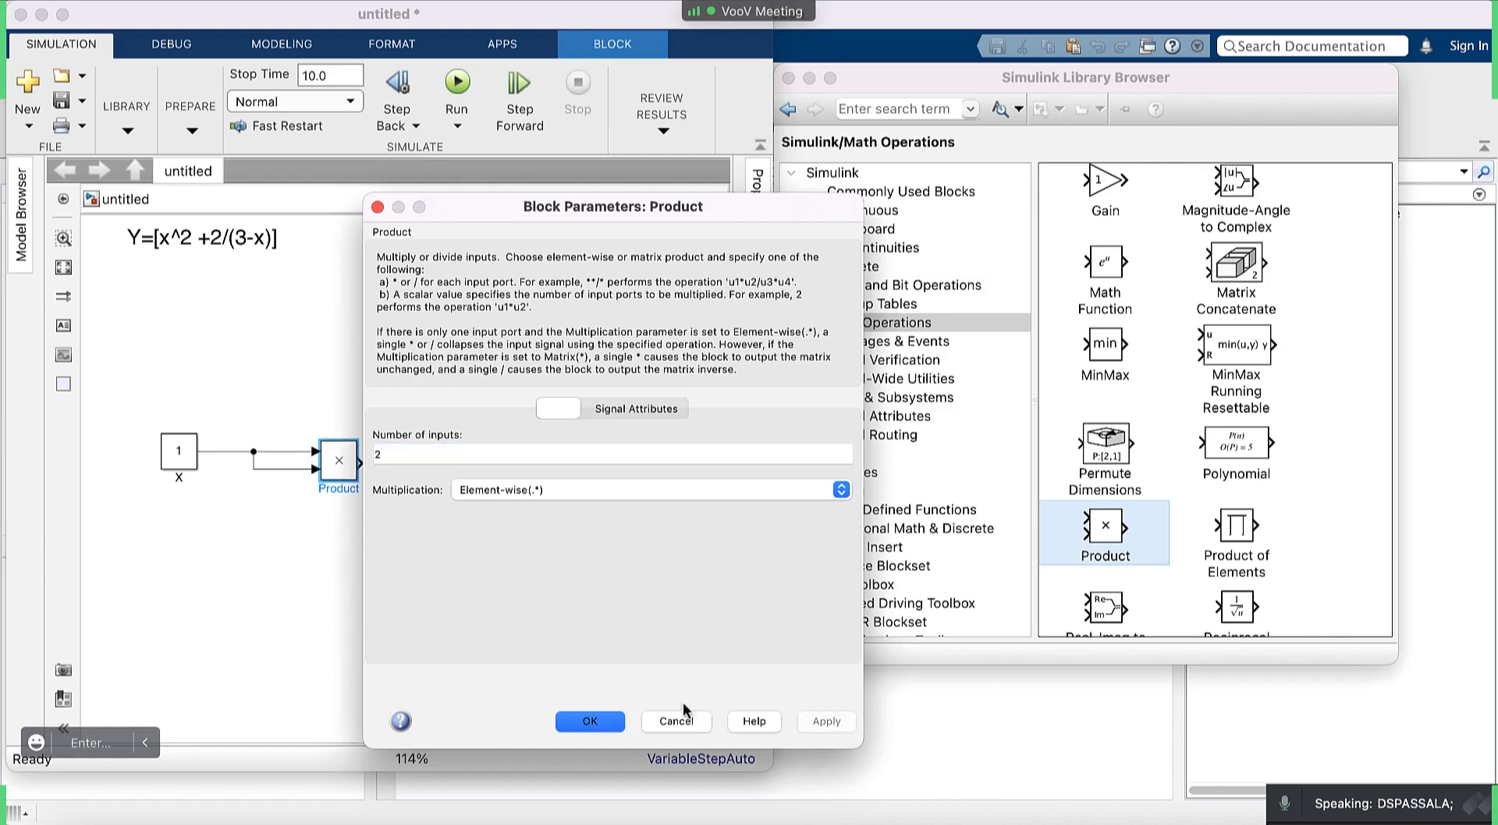
{"action": "left_click", "coordinate": [601, 722]}
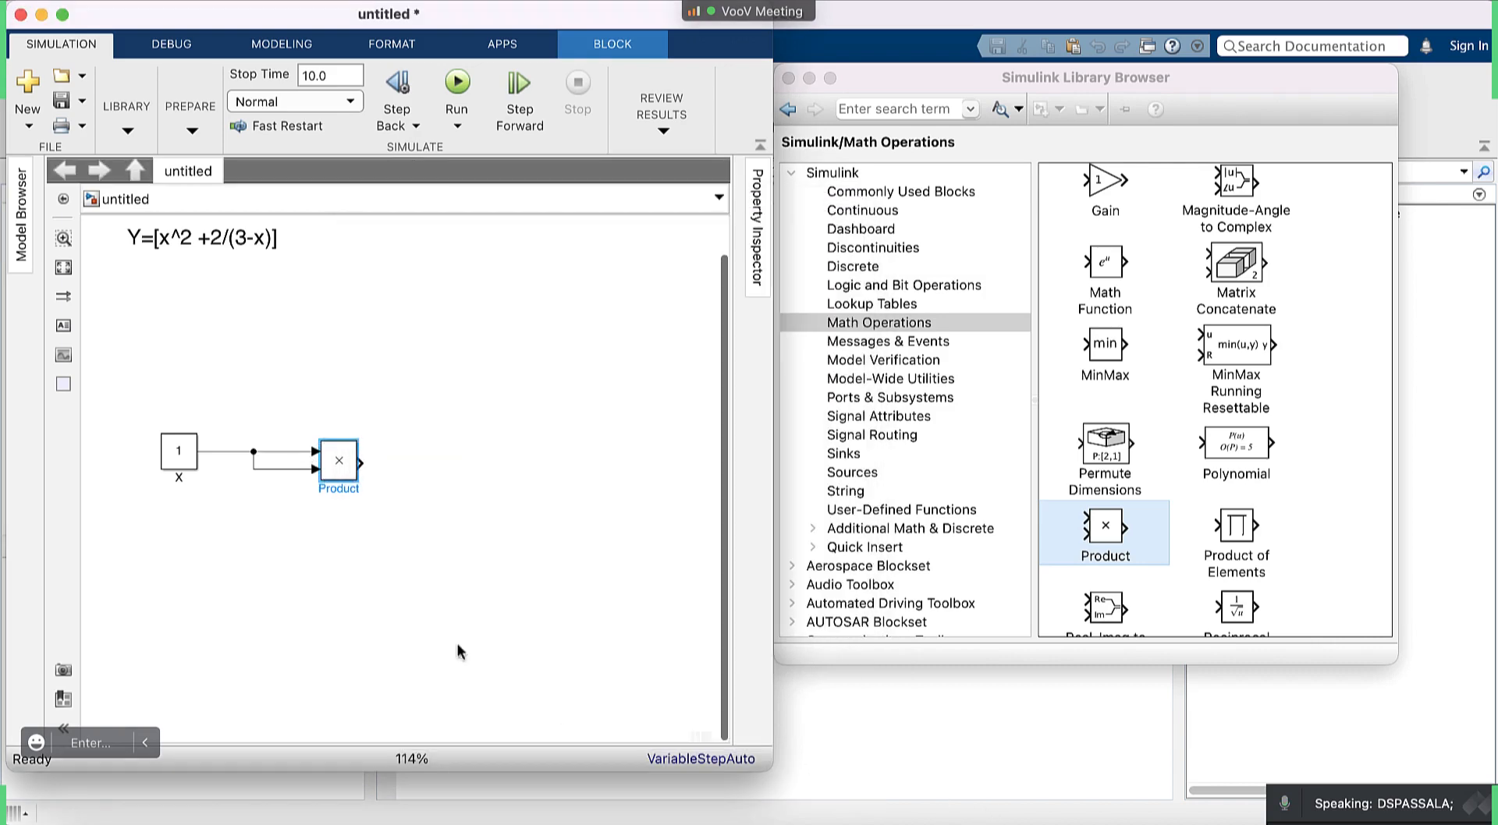
Stretch the Product block downward to make it taller and space its two input ports further apart.
{"action": "left_click", "coordinate": [340, 474]}
{"action": "left_click_drag", "start_coordinate": [323, 479], "coordinate": [324, 502]}
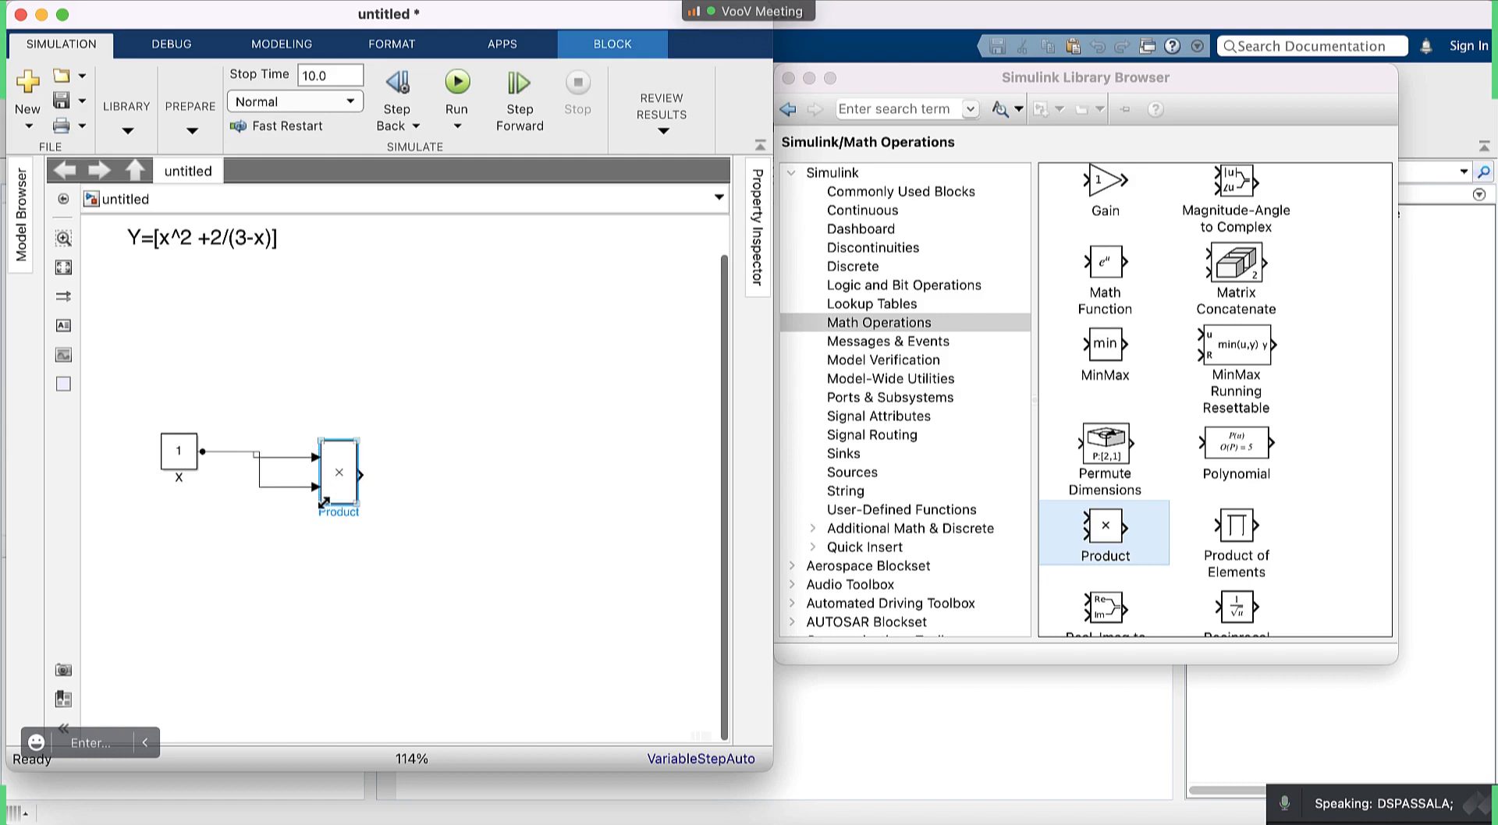
Stretch the X block downward so it is about as tall as the Product block.
{"action": "left_click", "coordinate": [187, 459]}
{"action": "left_click_drag", "start_coordinate": [194, 470], "coordinate": [195, 504]}
{"action": "left_click", "coordinate": [364, 392]}
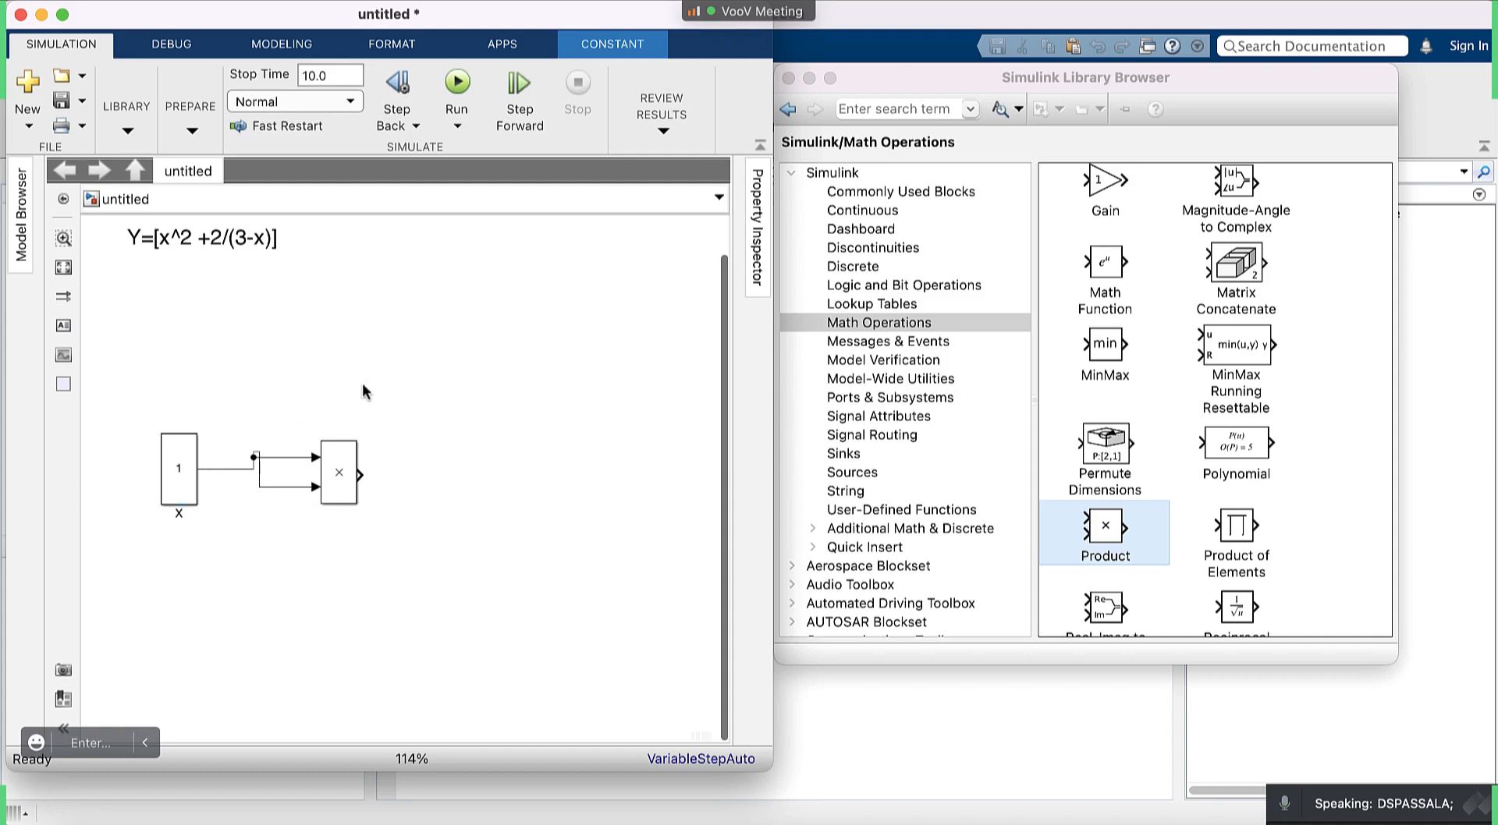
Delete the branch line to the Product block's second input and redraw it from that port to the X output line.
{"action": "left_click", "coordinate": [260, 477]}
{"action": "key", "text": "BackSpace"}
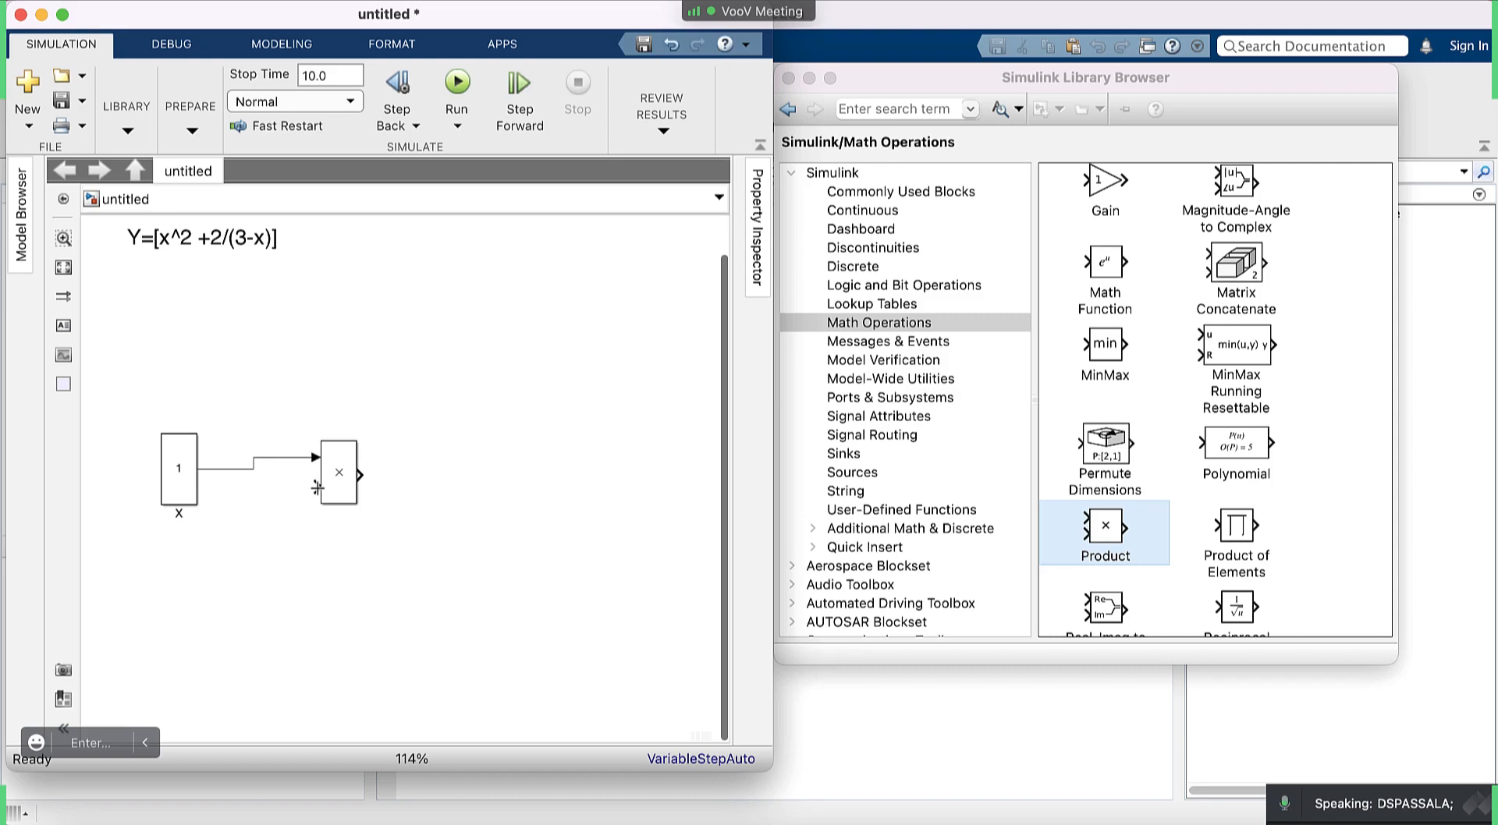
{"action": "left_click_drag", "start_coordinate": [317, 488], "coordinate": [254, 472]}
{"action": "left_click", "coordinate": [195, 501]}
{"action": "left_click", "coordinate": [232, 504]}
Check the Product block's multiplication options and keep Element-wise(.*).
{"action": "double_click", "coordinate": [341, 473]}
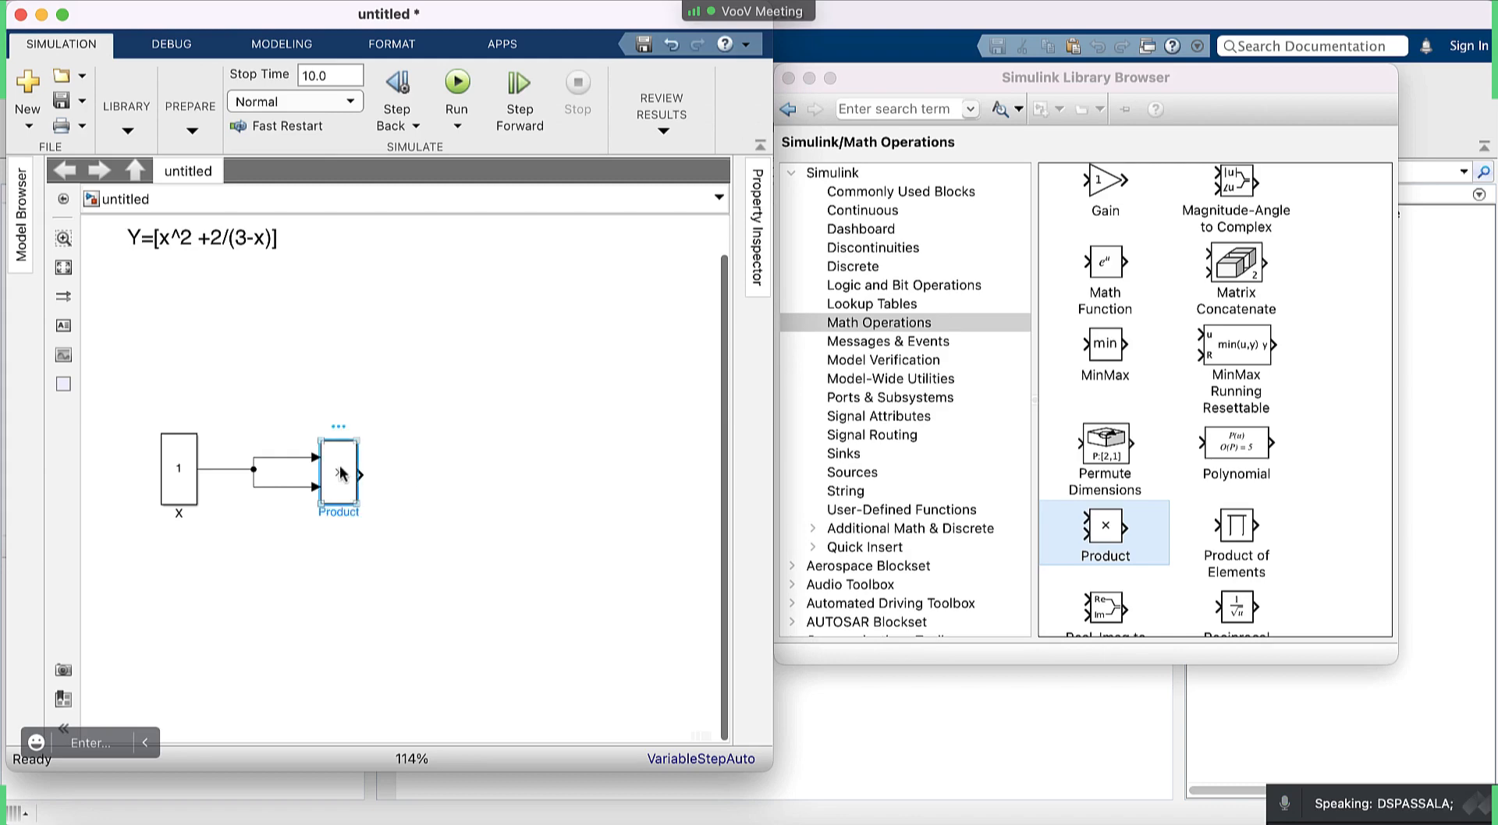
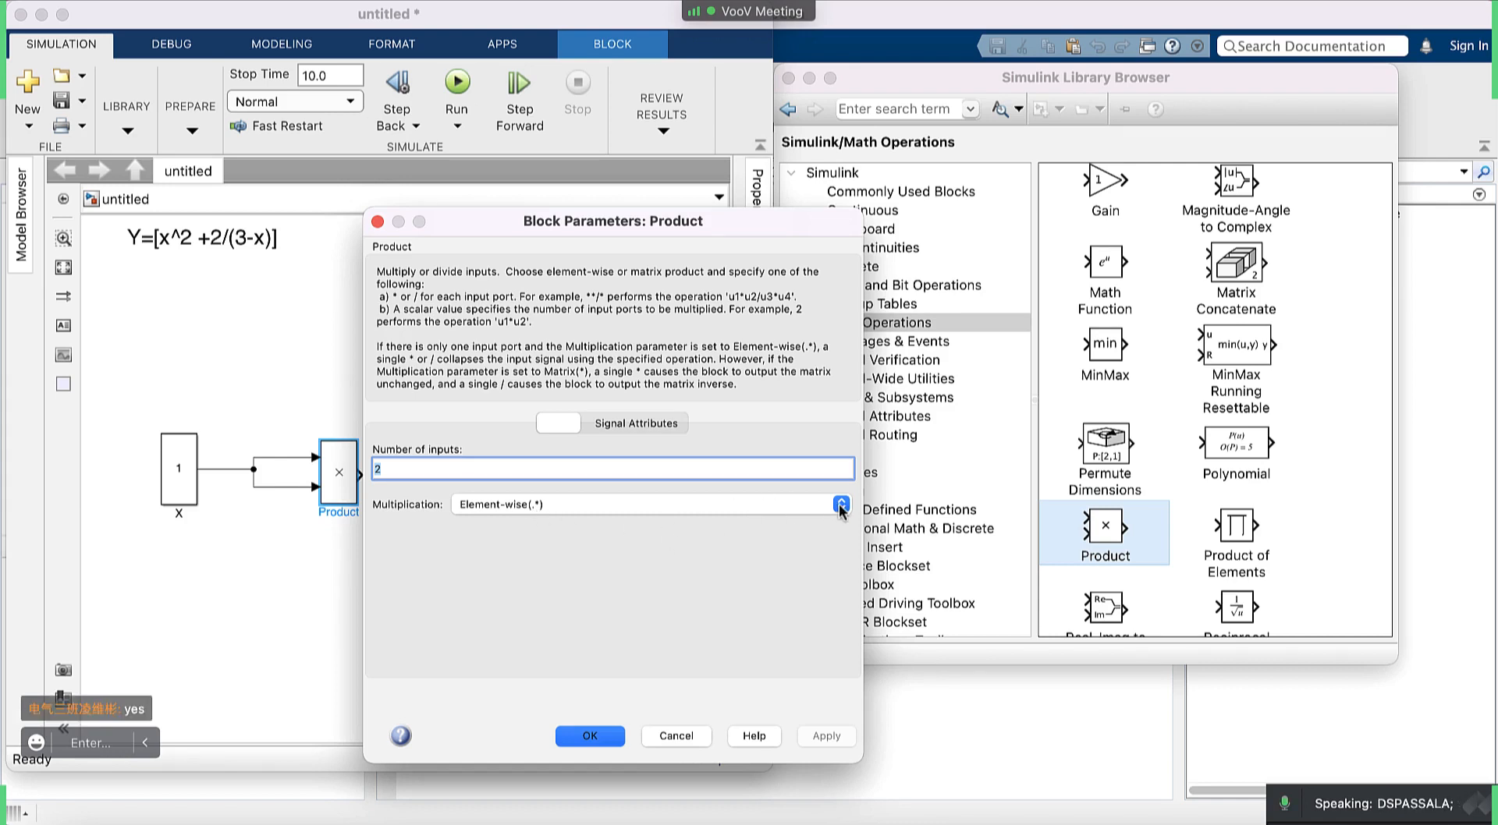
{"action": "left_click", "coordinate": [833, 507]}
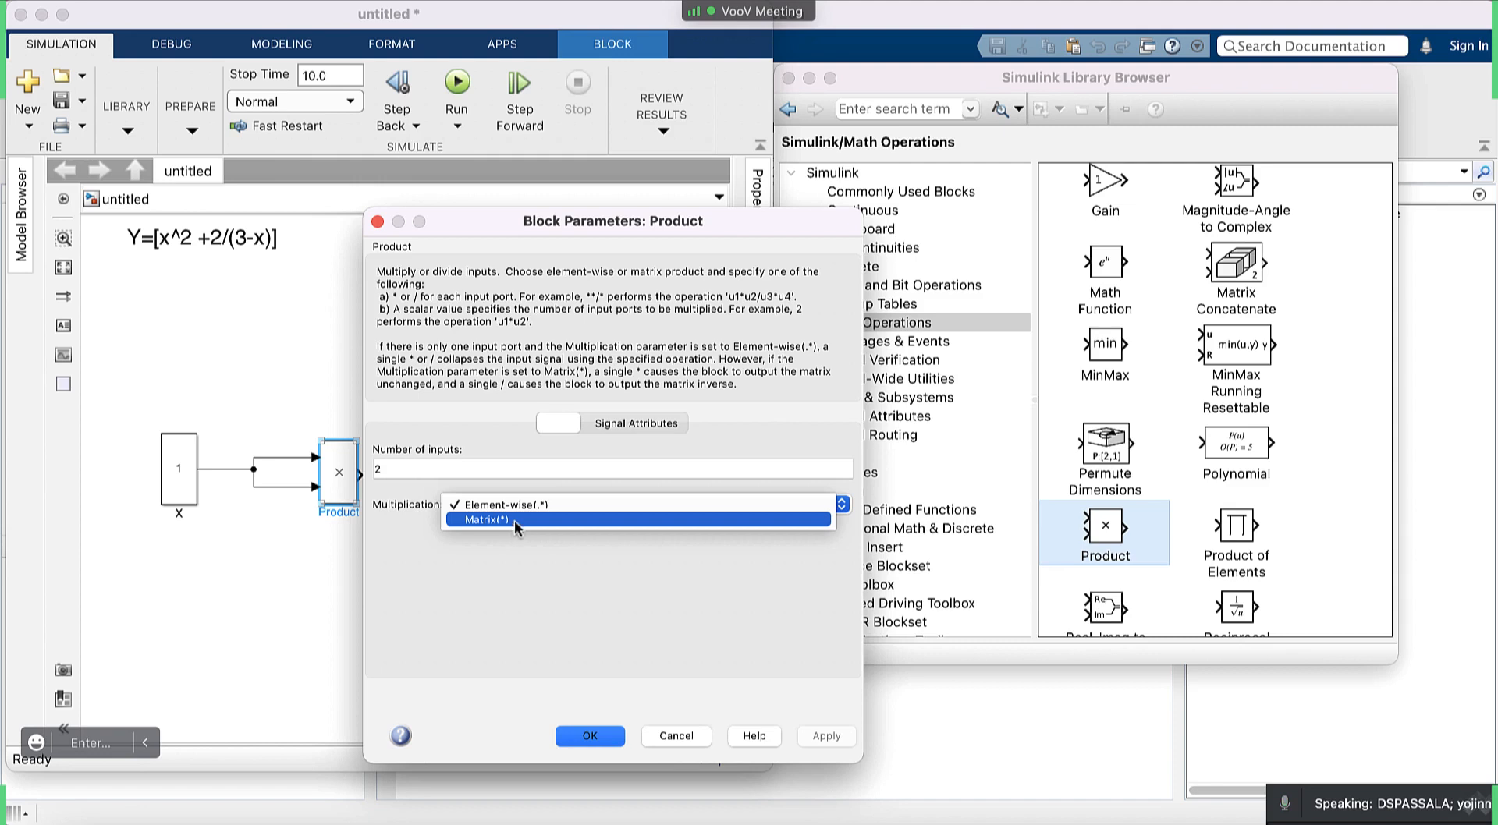
{"action": "left_click", "coordinate": [527, 505]}
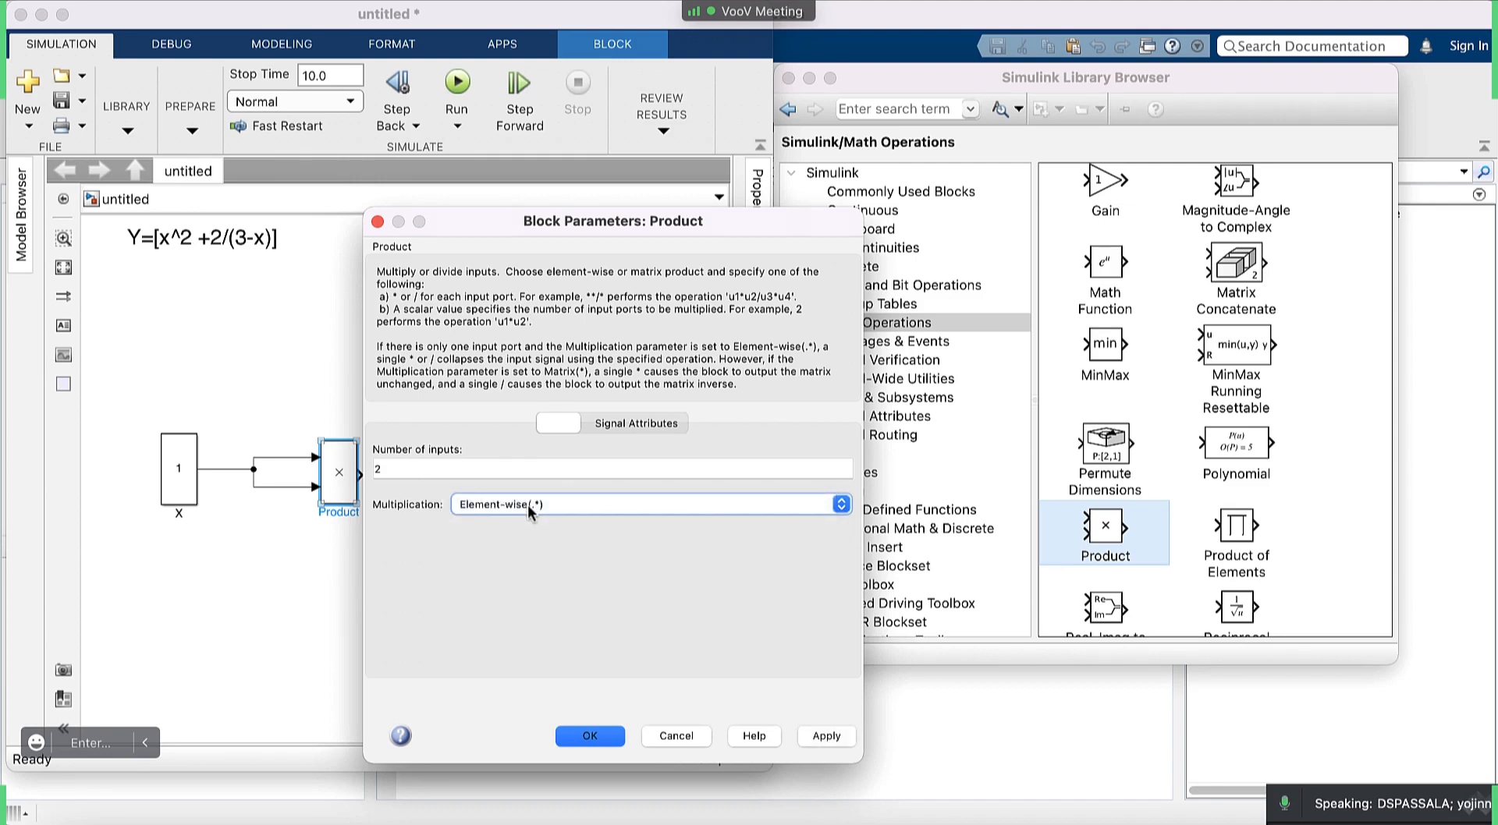
{"action": "left_click", "coordinate": [815, 739]}
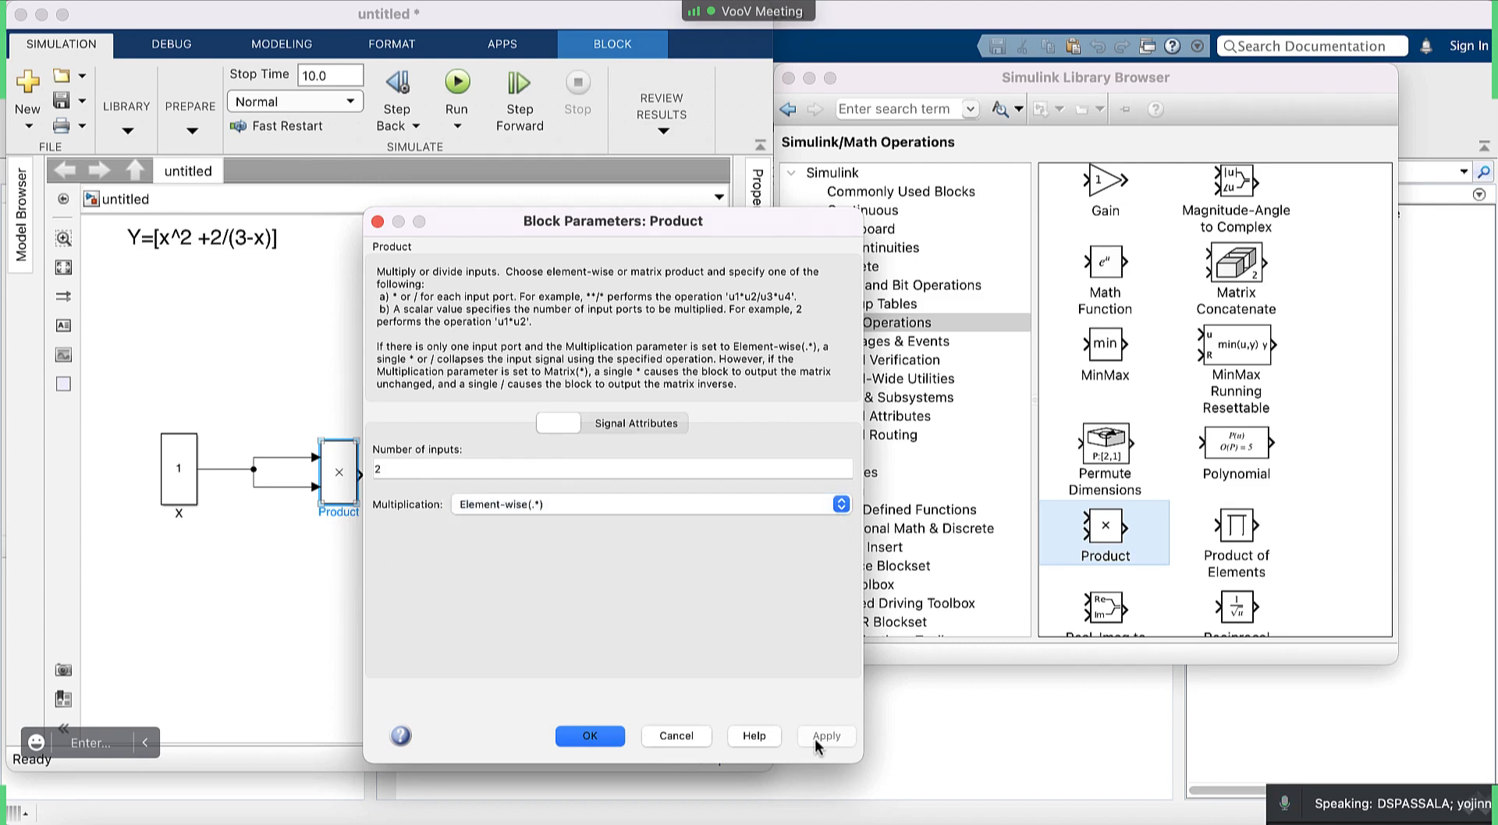
{"action": "left_click", "coordinate": [601, 737]}
{"action": "left_click", "coordinate": [550, 513]}
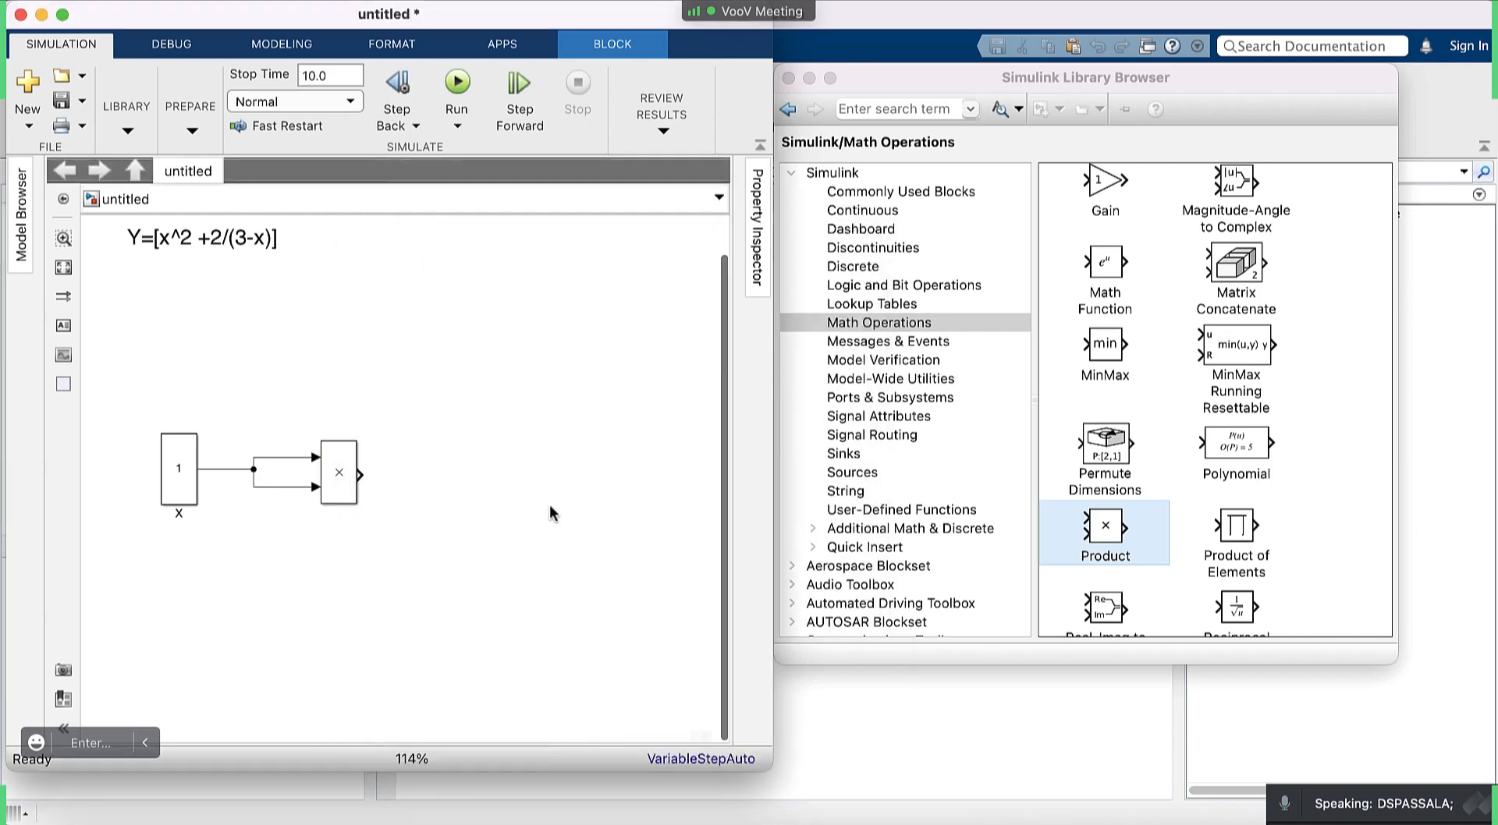
Move the X block, the Product block and their connecting lines together up to just beneath the formula annotation.
{"action": "left_click", "coordinate": [179, 473]}
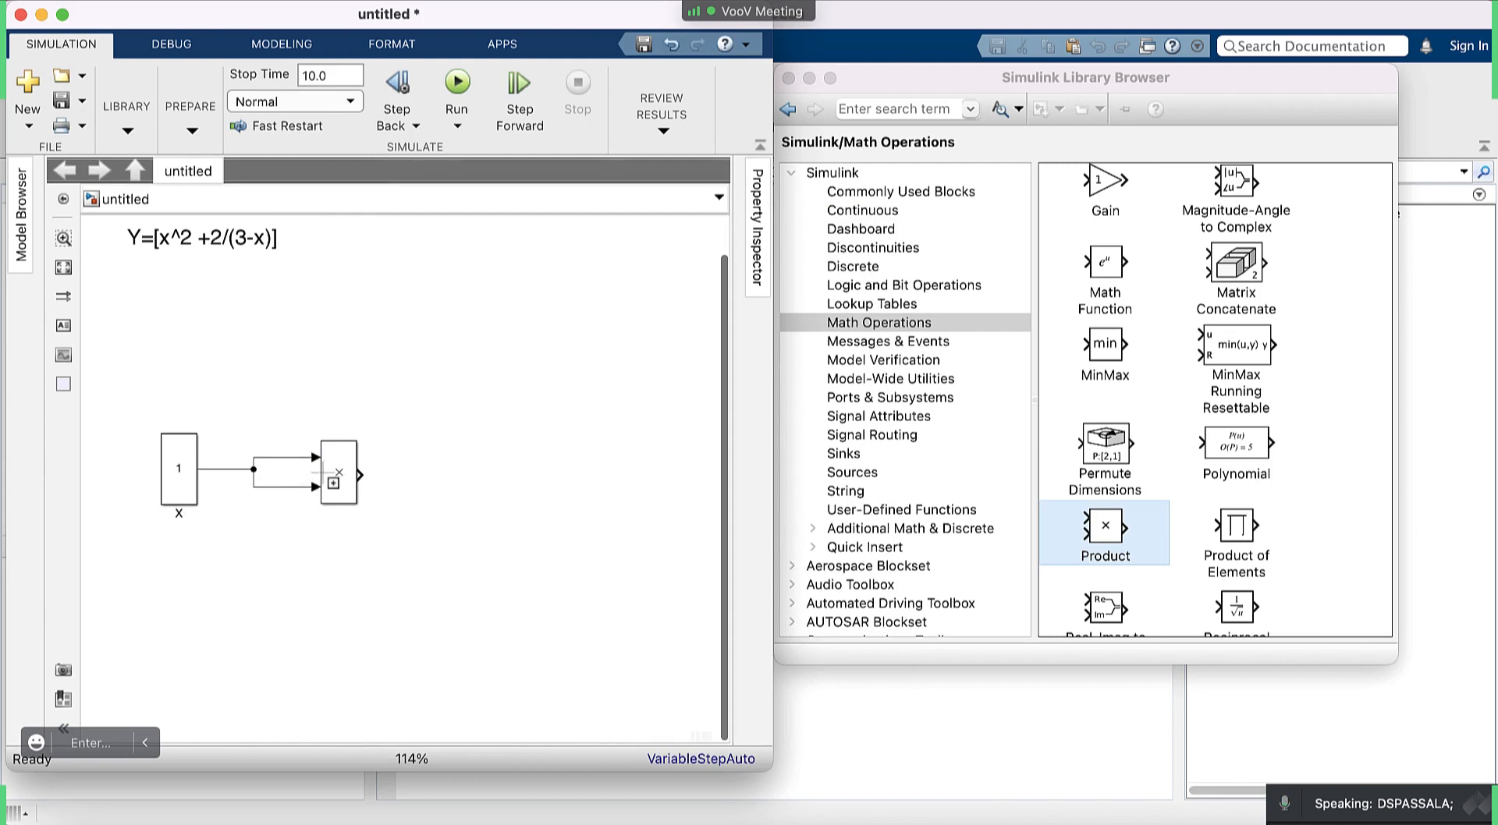
{"action": "left_click", "coordinate": [348, 489]}
{"action": "left_click", "coordinate": [411, 487]}
{"action": "left_click", "coordinate": [205, 243]}
{"action": "left_click", "coordinate": [278, 276]}
{"action": "left_click_drag", "start_coordinate": [139, 416], "coordinate": [402, 539]}
{"action": "left_click_drag", "start_coordinate": [344, 488], "coordinate": [346, 359]}
{"action": "left_click", "coordinate": [371, 488]}
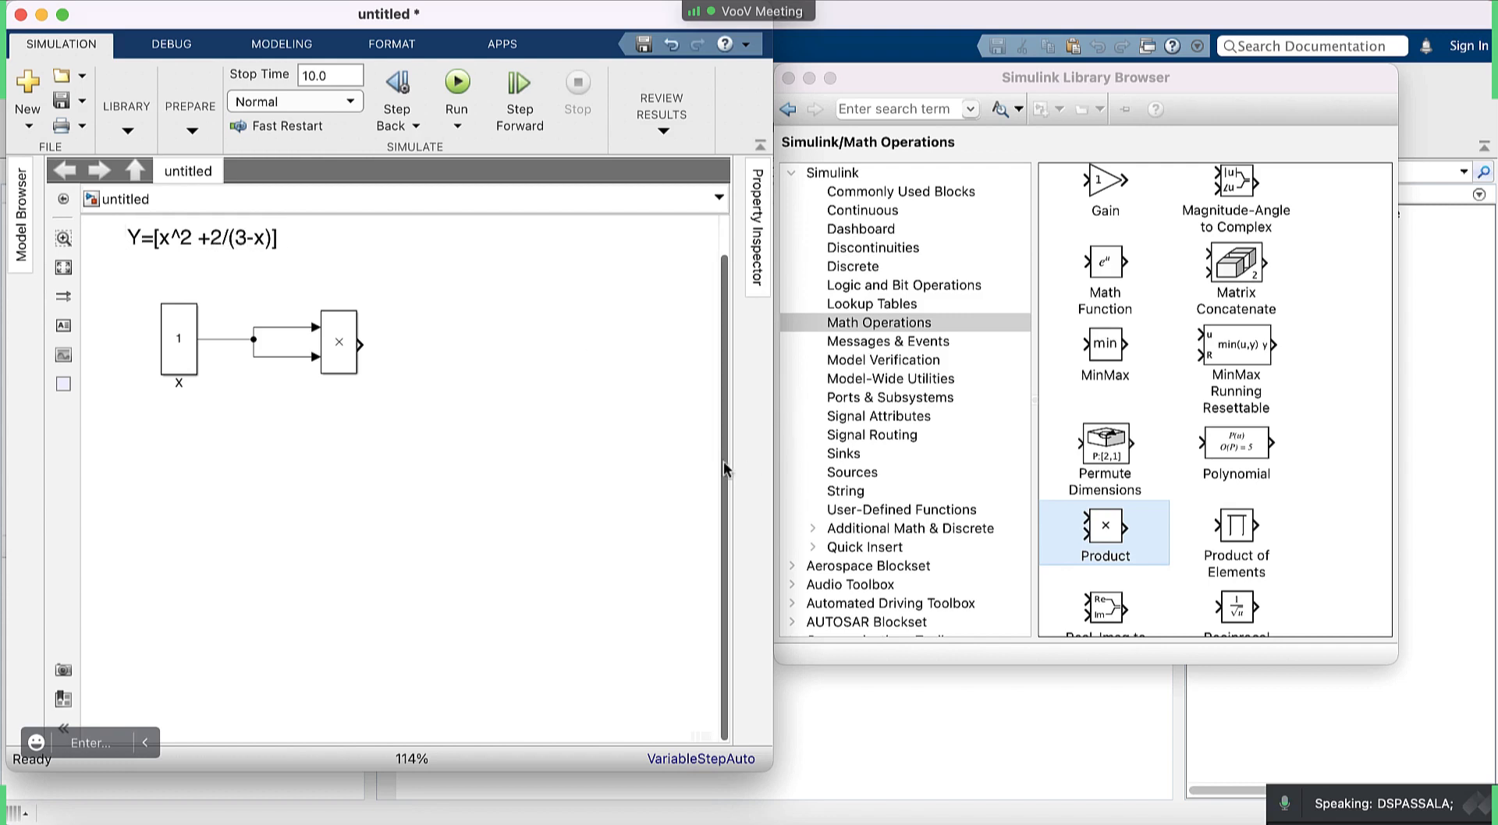
Add a Constant block from the Simulink Sources library below the X block and set its constant value to 2.
{"action": "scroll", "coordinate": [1205, 355], "scroll_direction": "up", "scroll_amount": 2}
{"action": "scroll", "coordinate": [1206, 355], "scroll_direction": "up", "scroll_amount": 10}
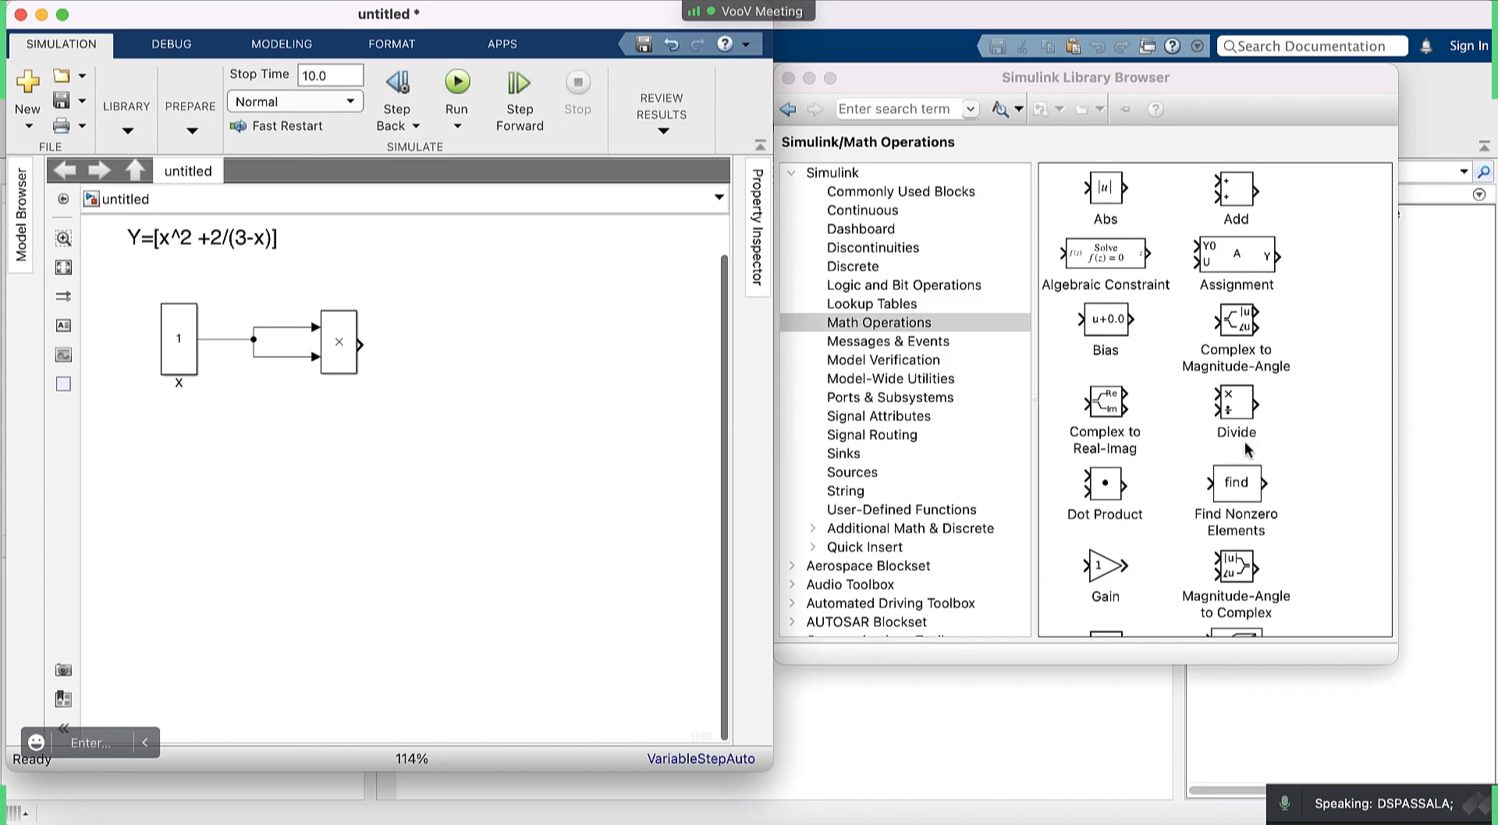
{"action": "left_click", "coordinate": [889, 211]}
{"action": "scroll", "coordinate": [1209, 366], "scroll_direction": "down", "scroll_amount": 1}
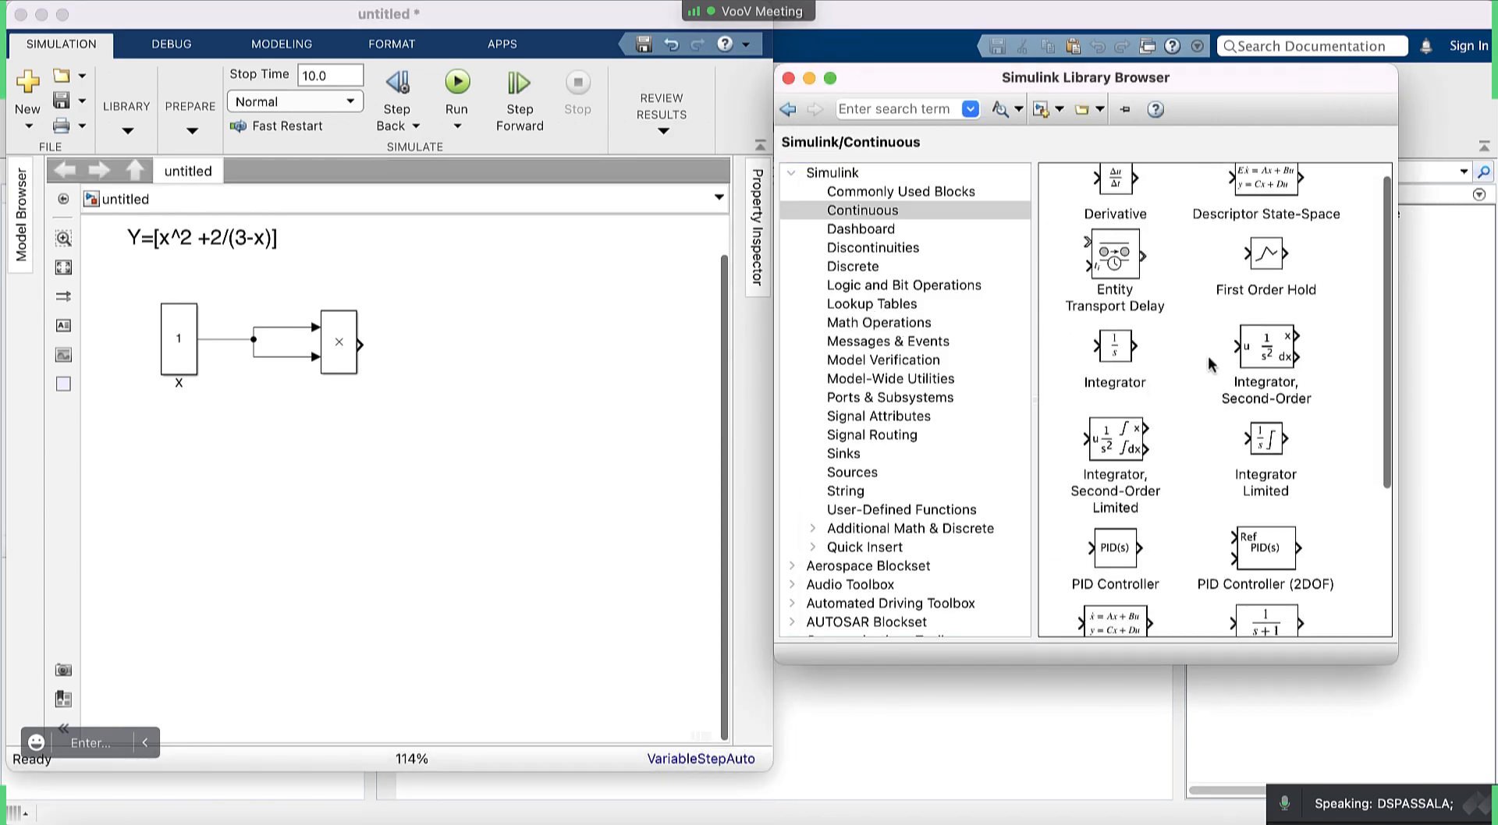
{"action": "left_click", "coordinate": [862, 473]}
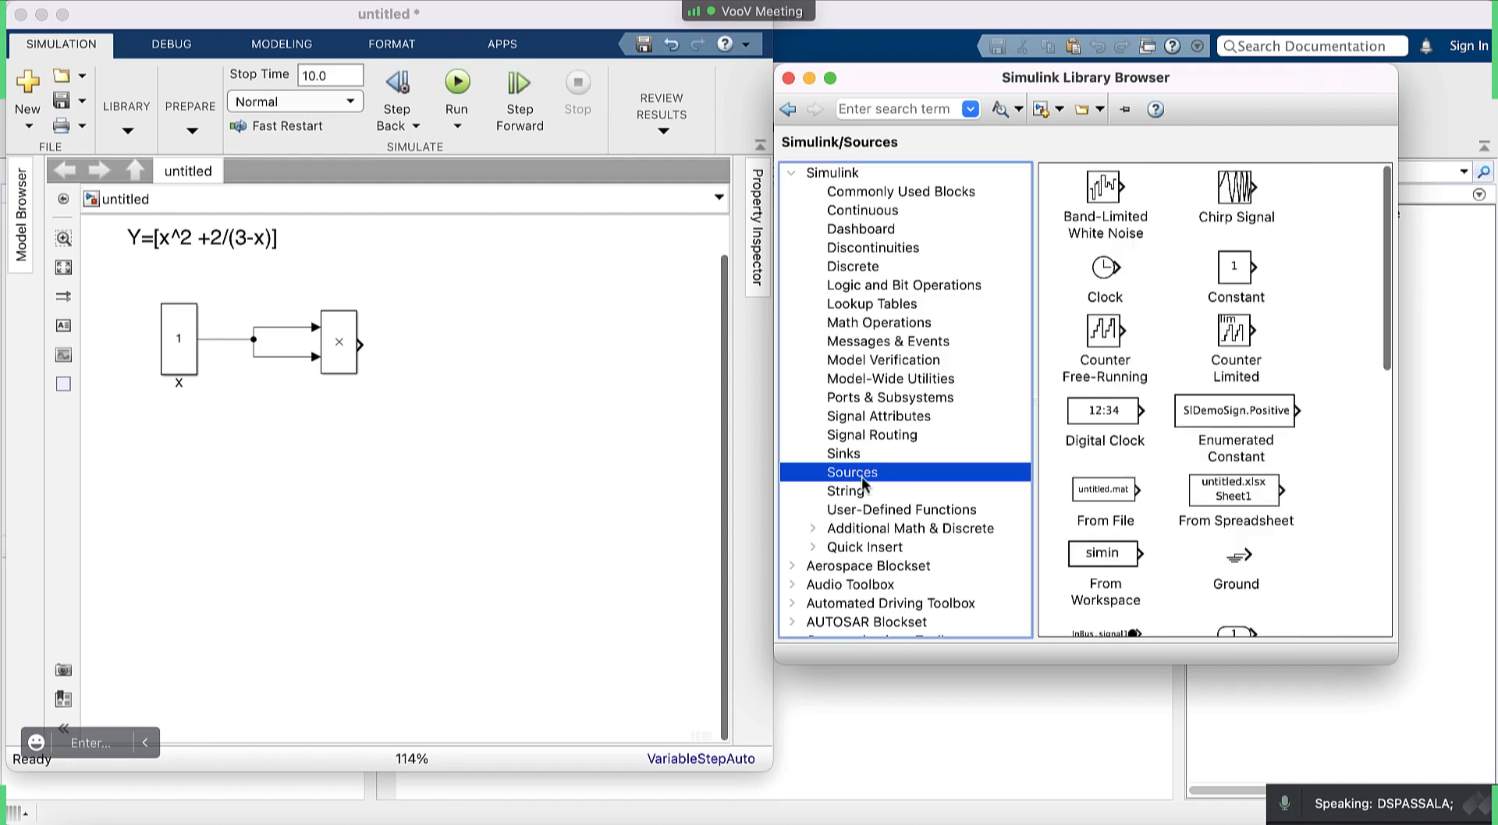
{"action": "left_click_drag", "start_coordinate": [1233, 278], "coordinate": [192, 457]}
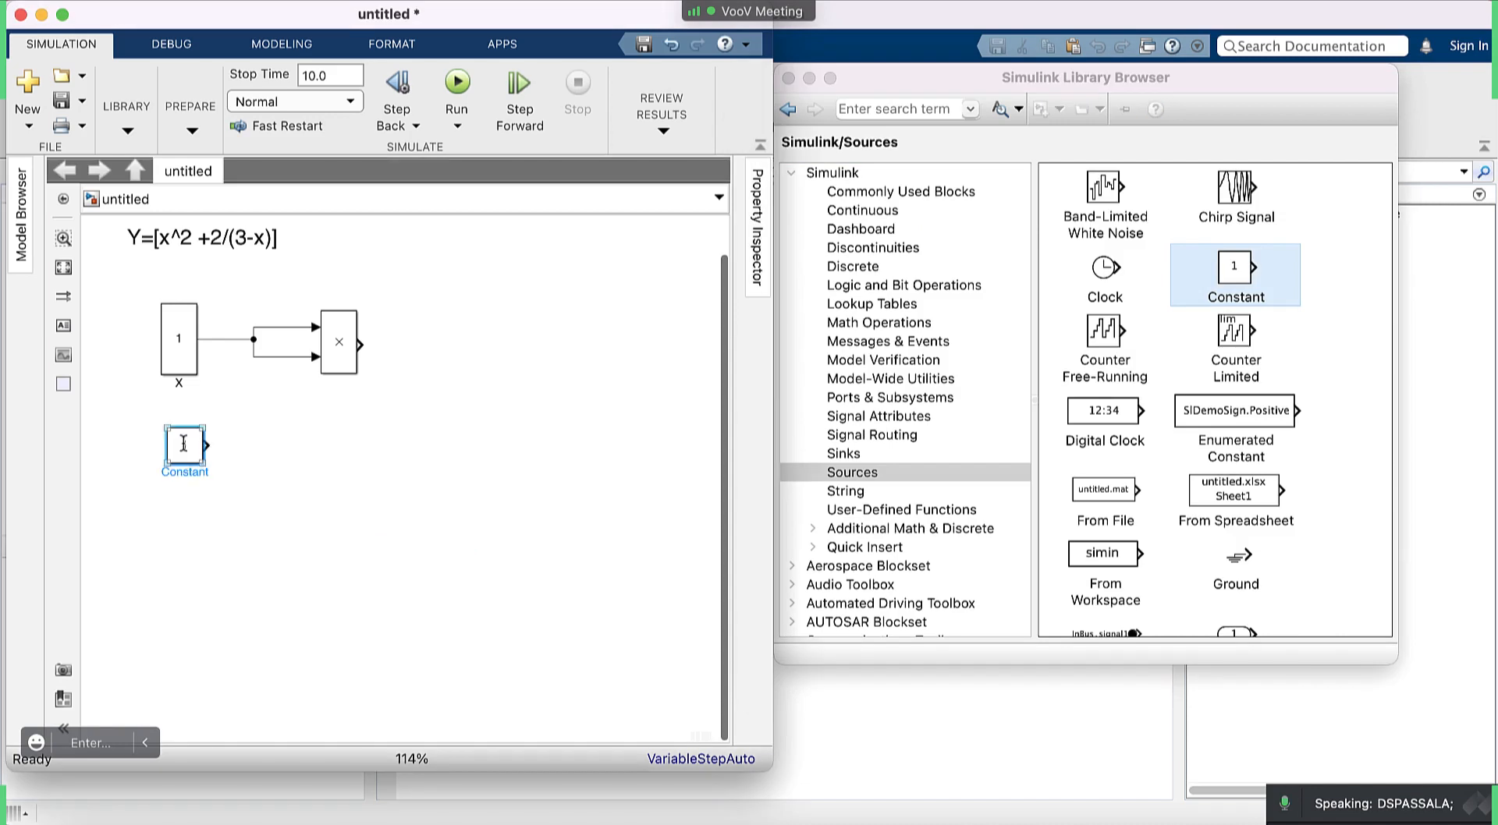
{"action": "double_click", "coordinate": [186, 446]}
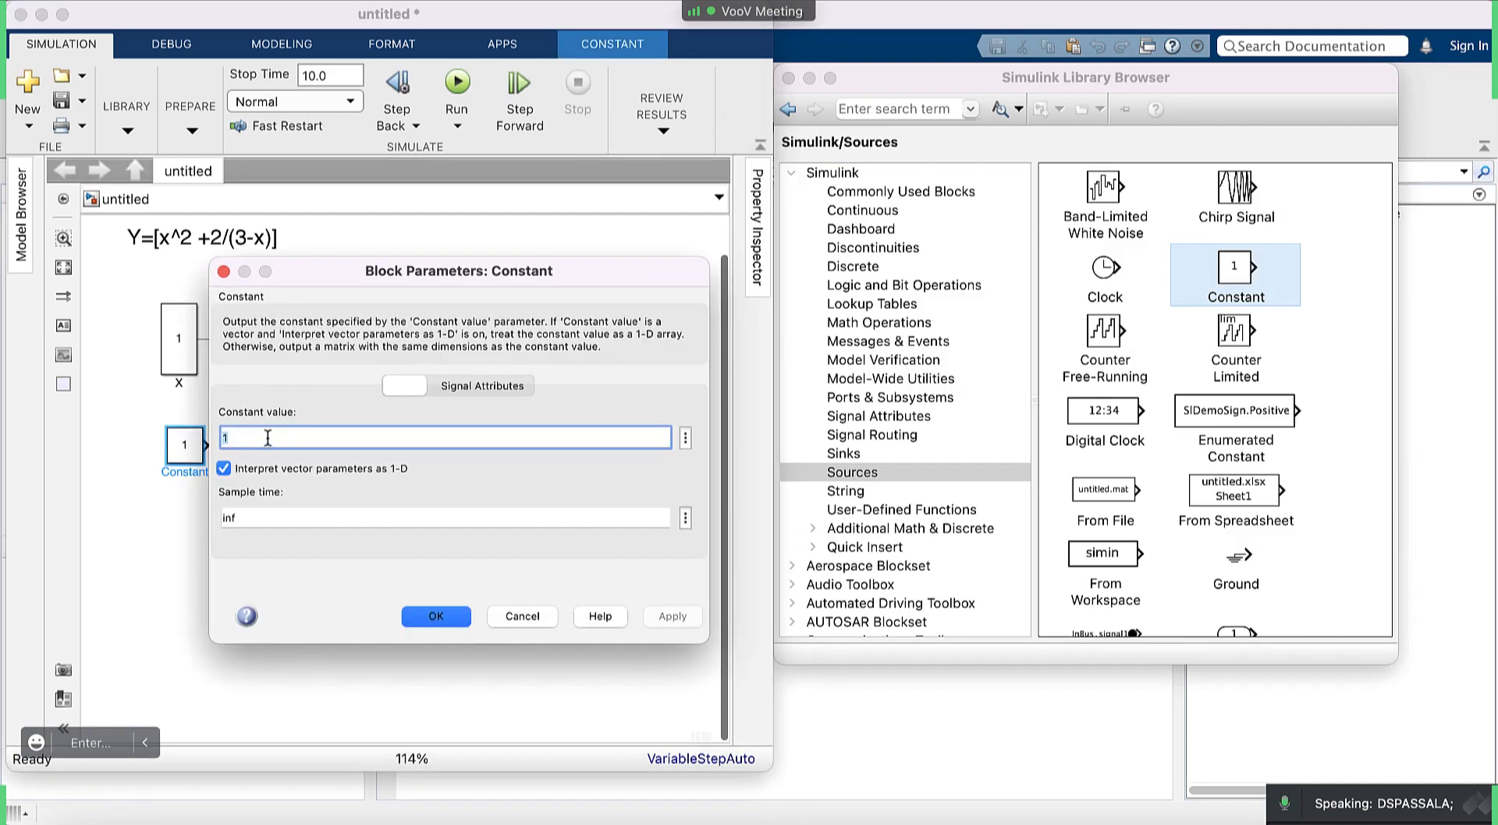
{"action": "type", "text": "2"}
{"action": "left_click", "coordinate": [662, 624]}
{"action": "left_click", "coordinate": [436, 616]}
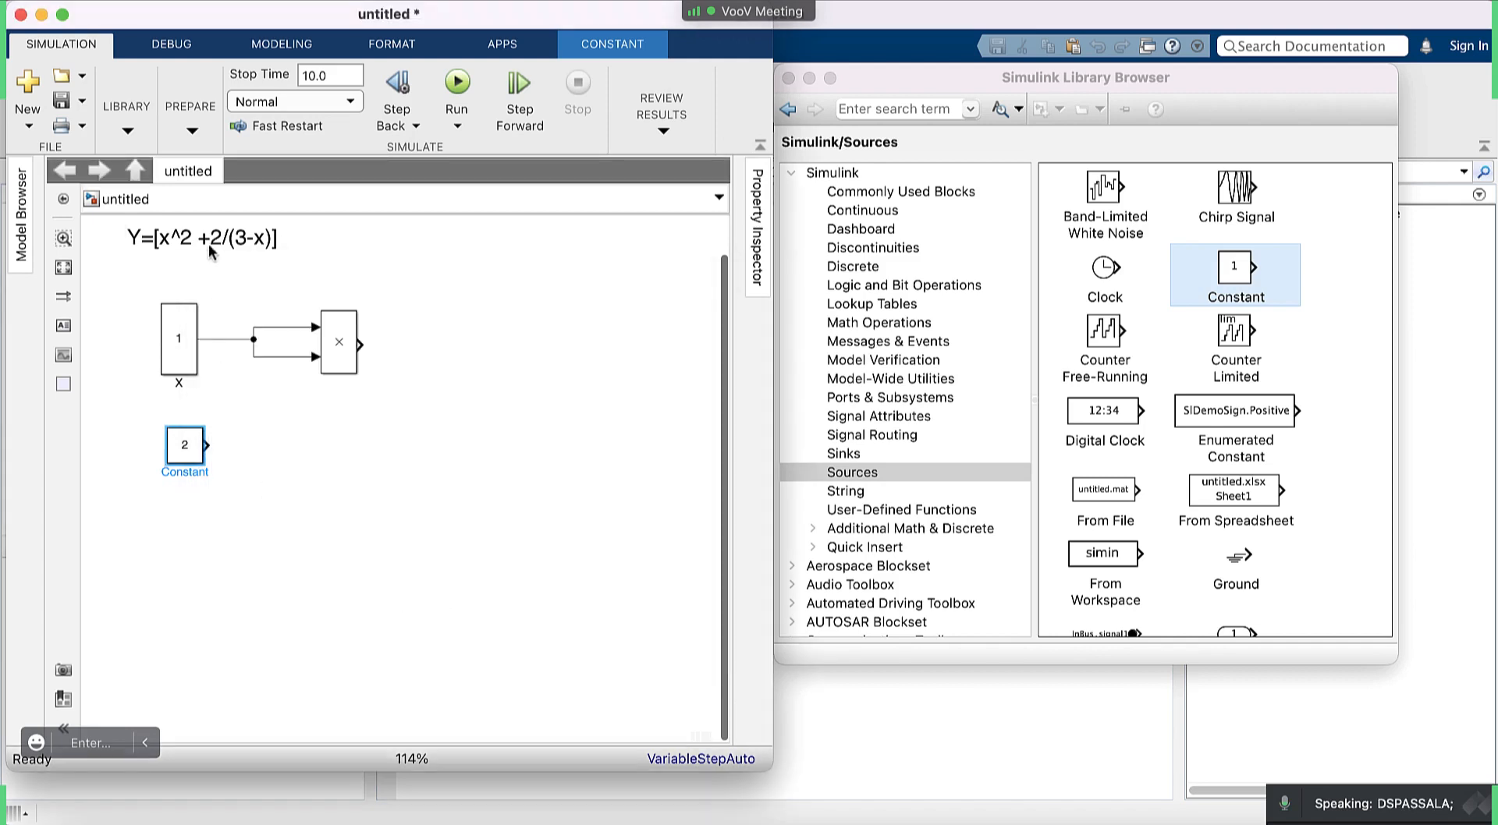
Duplicate the constant 2 block directly below it and set the copy's constant value to 3.
{"action": "left_click", "coordinate": [185, 529]}
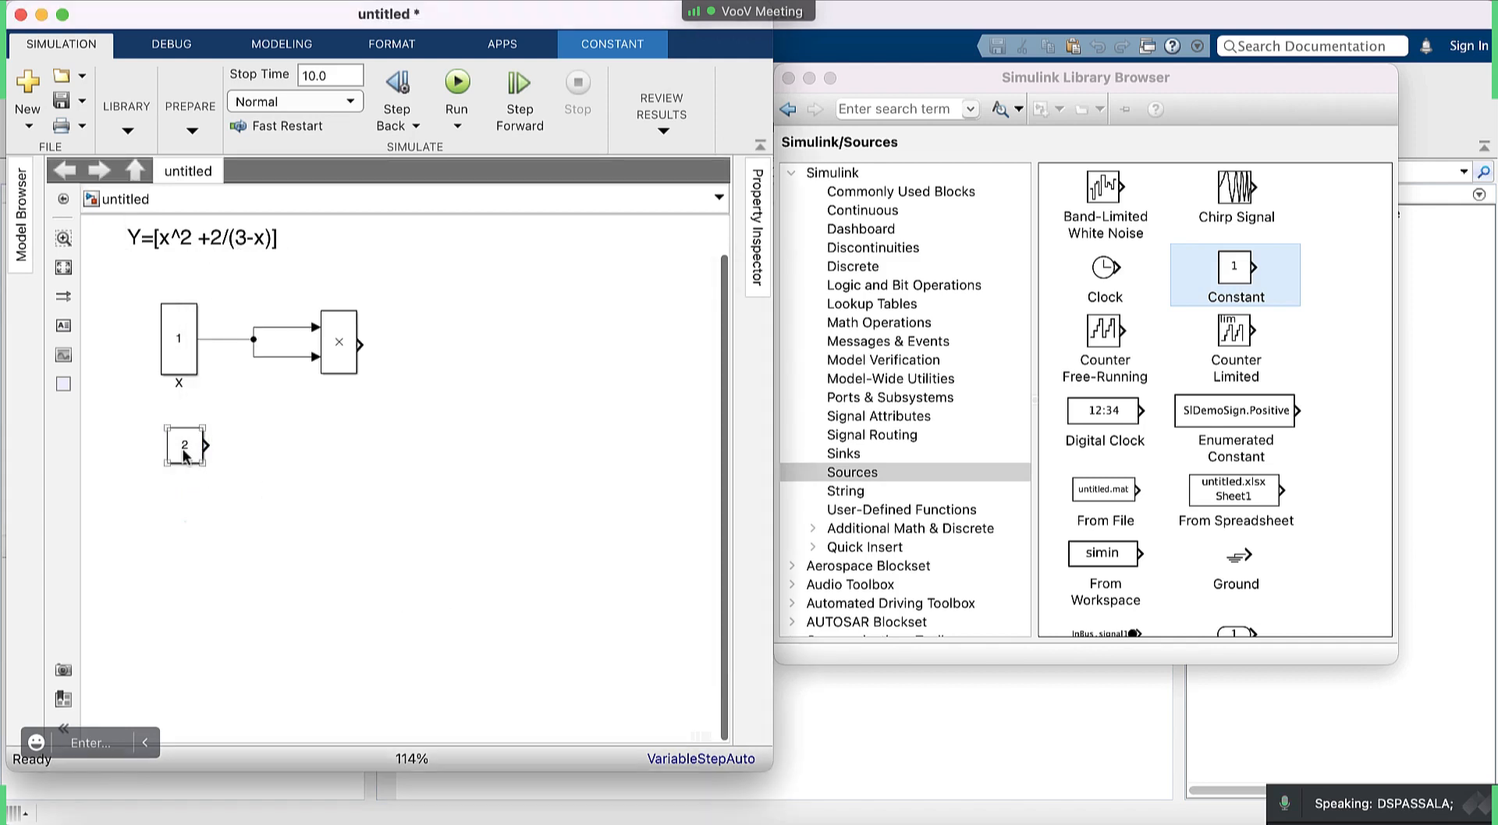
{"action": "left_click_drag", "start_coordinate": [184, 479], "coordinate": [184, 521]}
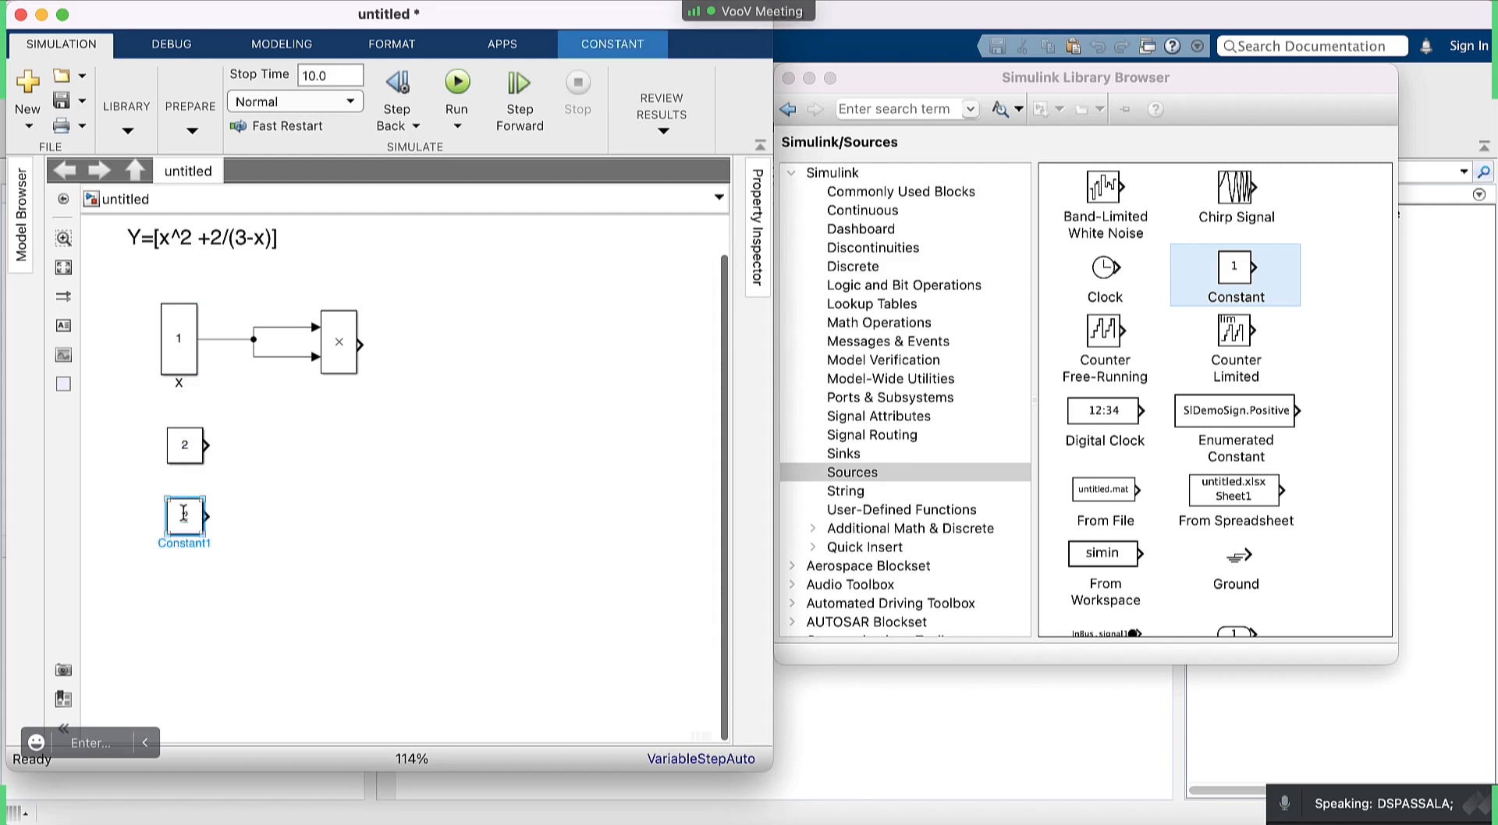
{"action": "double_click", "coordinate": [181, 515]}
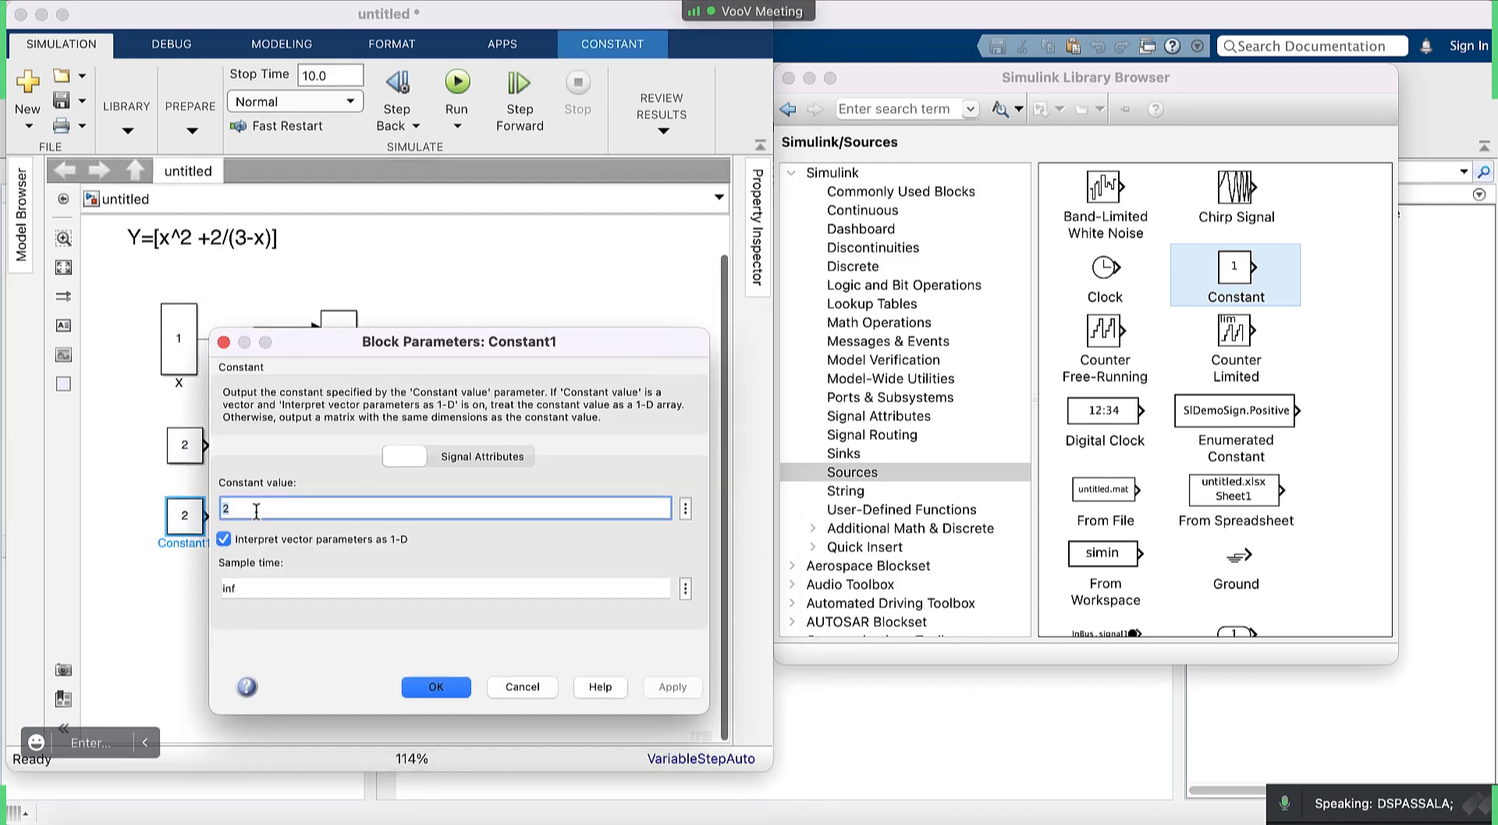
{"action": "type", "text": "3"}
{"action": "left_click", "coordinate": [679, 693]}
{"action": "left_click", "coordinate": [451, 692]}
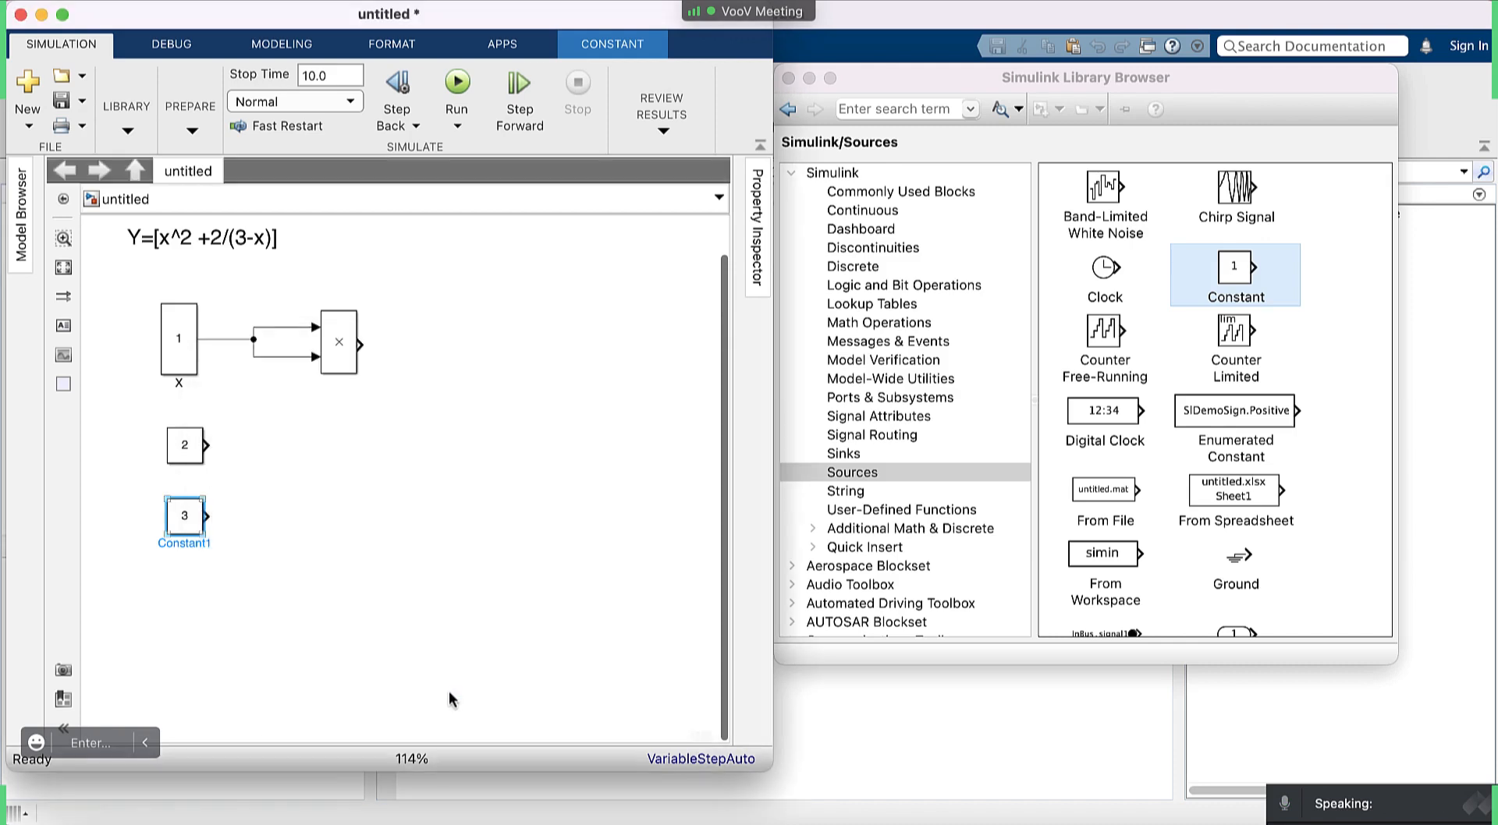
{"action": "left_click", "coordinate": [446, 594]}
Add a Divide block from the Math Operations library to the right of the two constant blocks.
{"action": "left_click", "coordinate": [214, 238]}
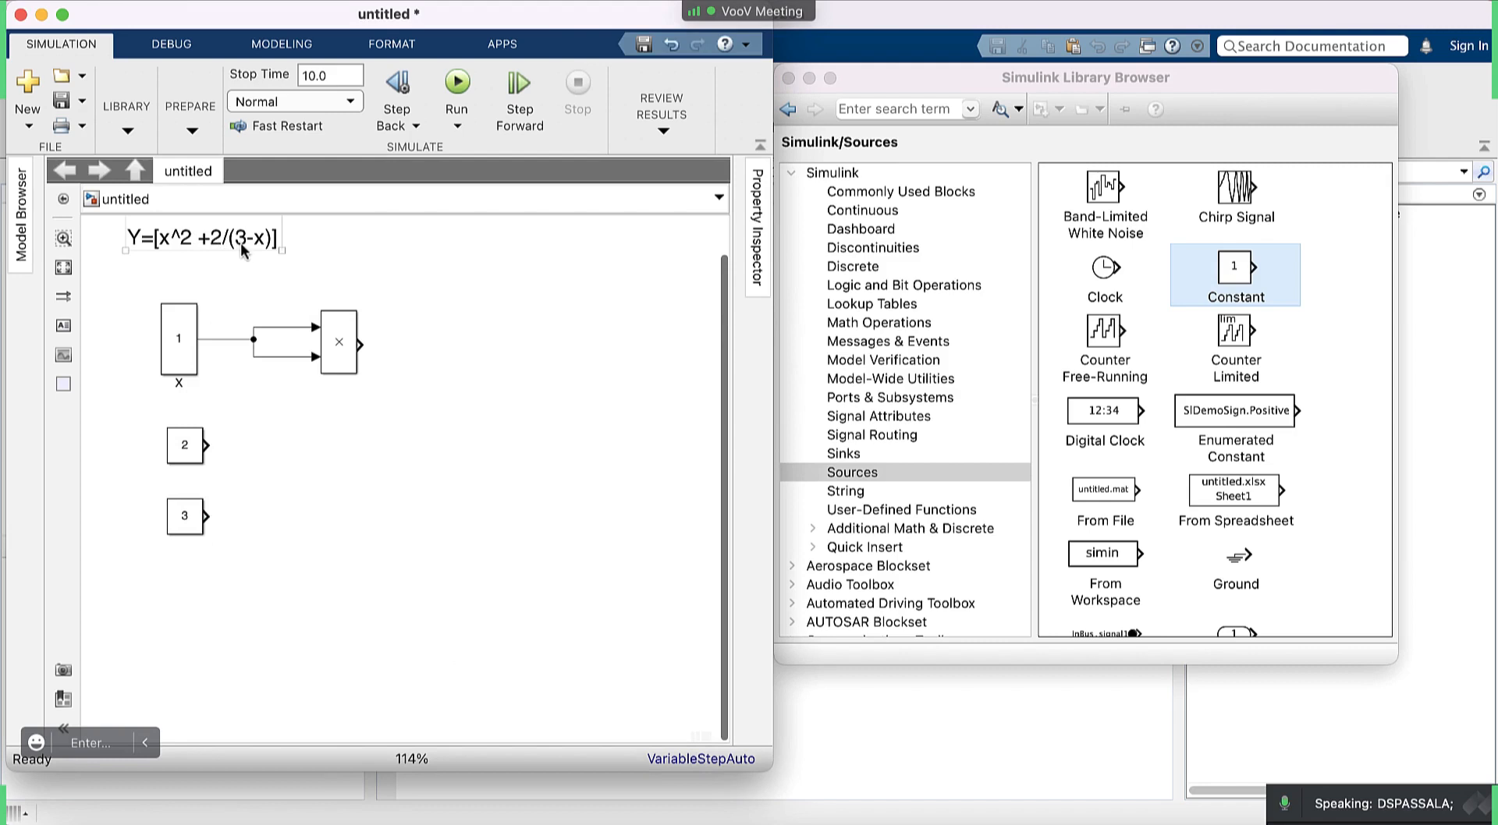
{"action": "left_click", "coordinate": [289, 272]}
{"action": "left_click", "coordinate": [187, 453]}
{"action": "left_click", "coordinate": [881, 327]}
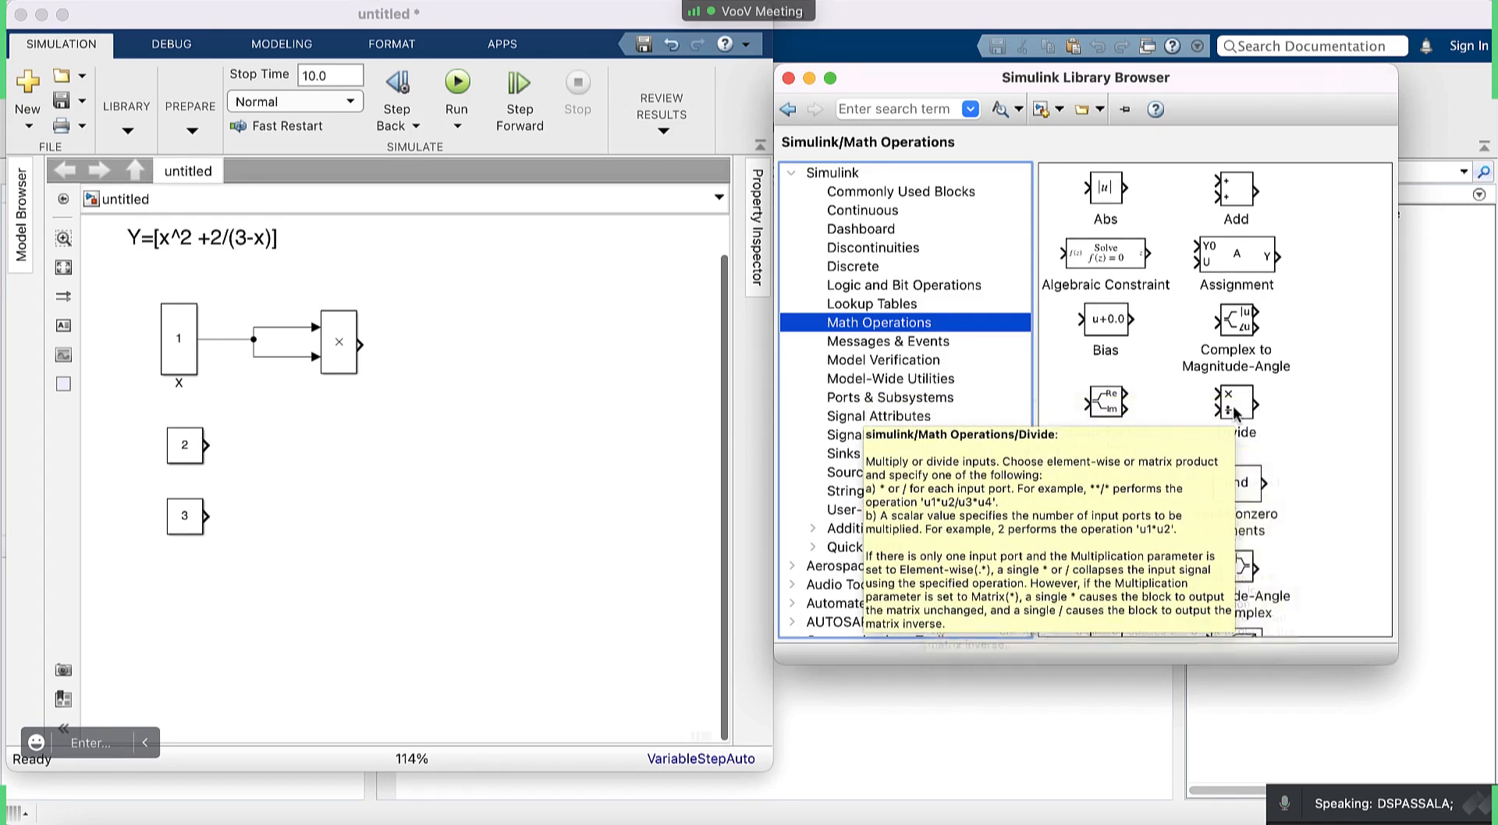
{"action": "left_click_drag", "start_coordinate": [1233, 412], "coordinate": [431, 505]}
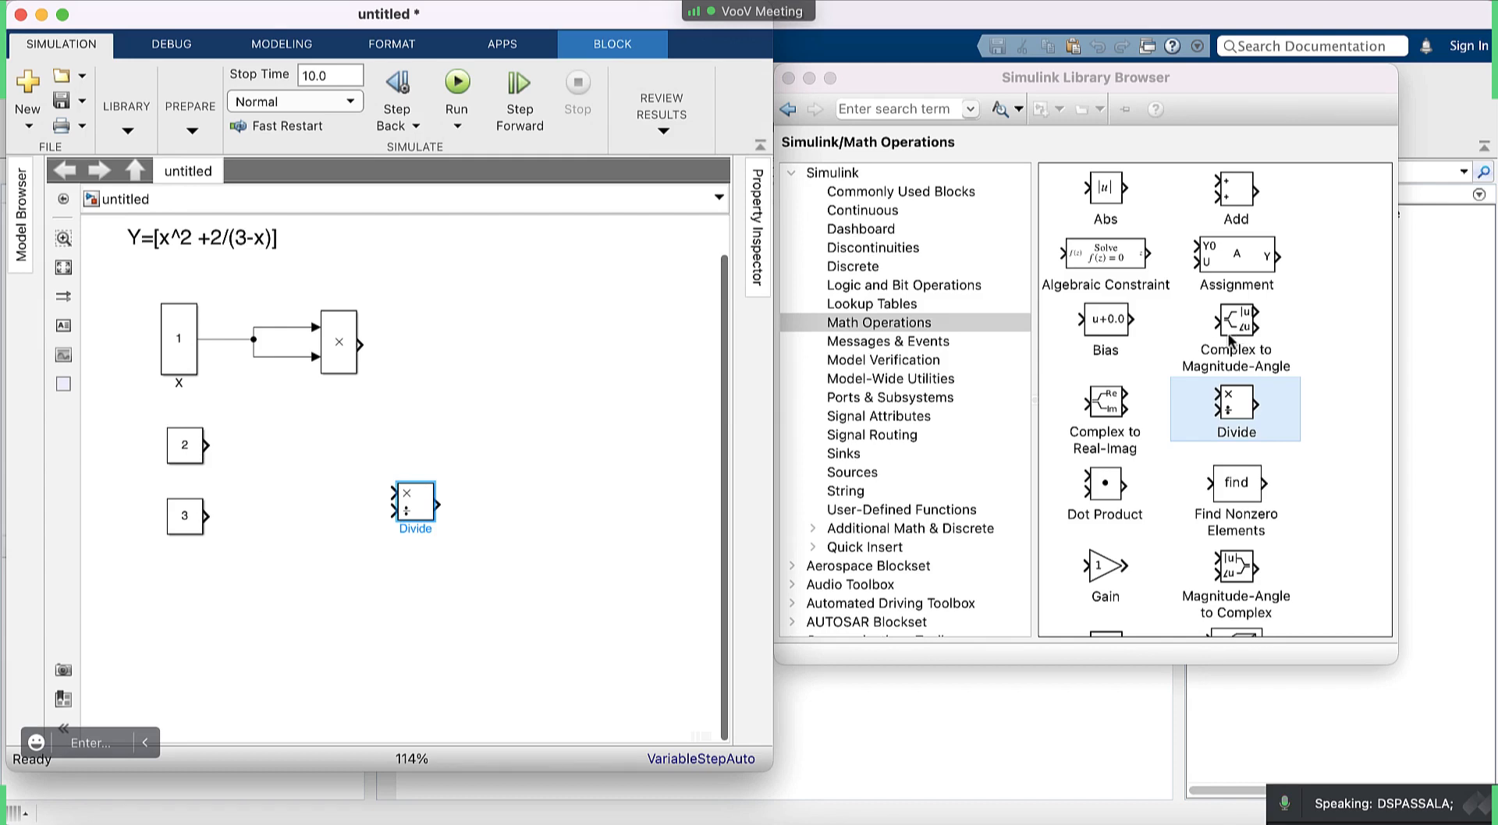
Add a Subtract block from the Math Operations library and place it between the constant 3 block and the Divide block.
{"action": "scroll", "coordinate": [1229, 341], "scroll_direction": "down", "scroll_amount": 1}
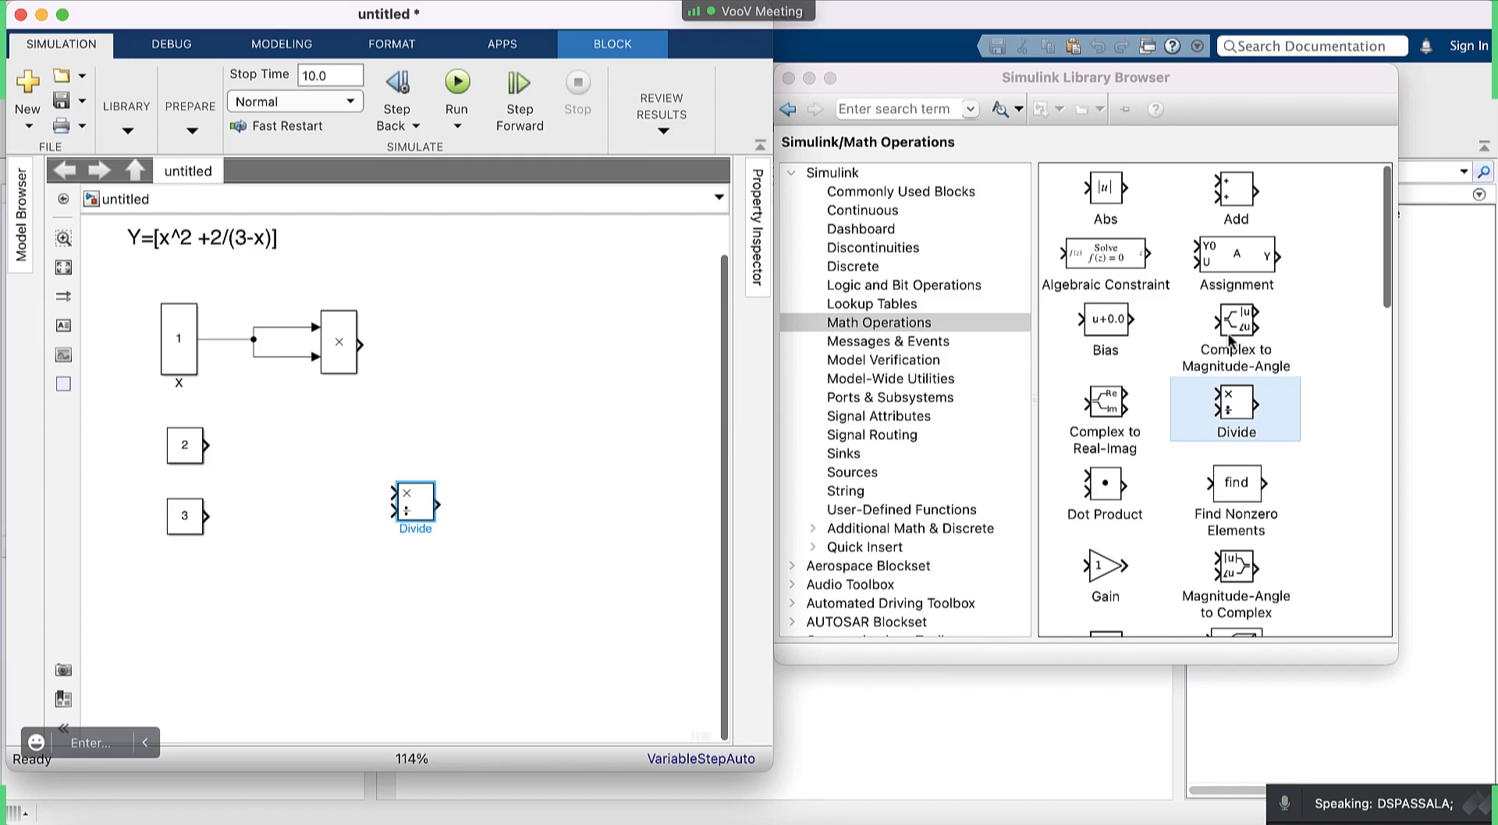
{"action": "scroll", "coordinate": [1229, 342], "scroll_direction": "down", "scroll_amount": 1}
{"action": "scroll", "coordinate": [1229, 342], "scroll_direction": "up", "scroll_amount": 1}
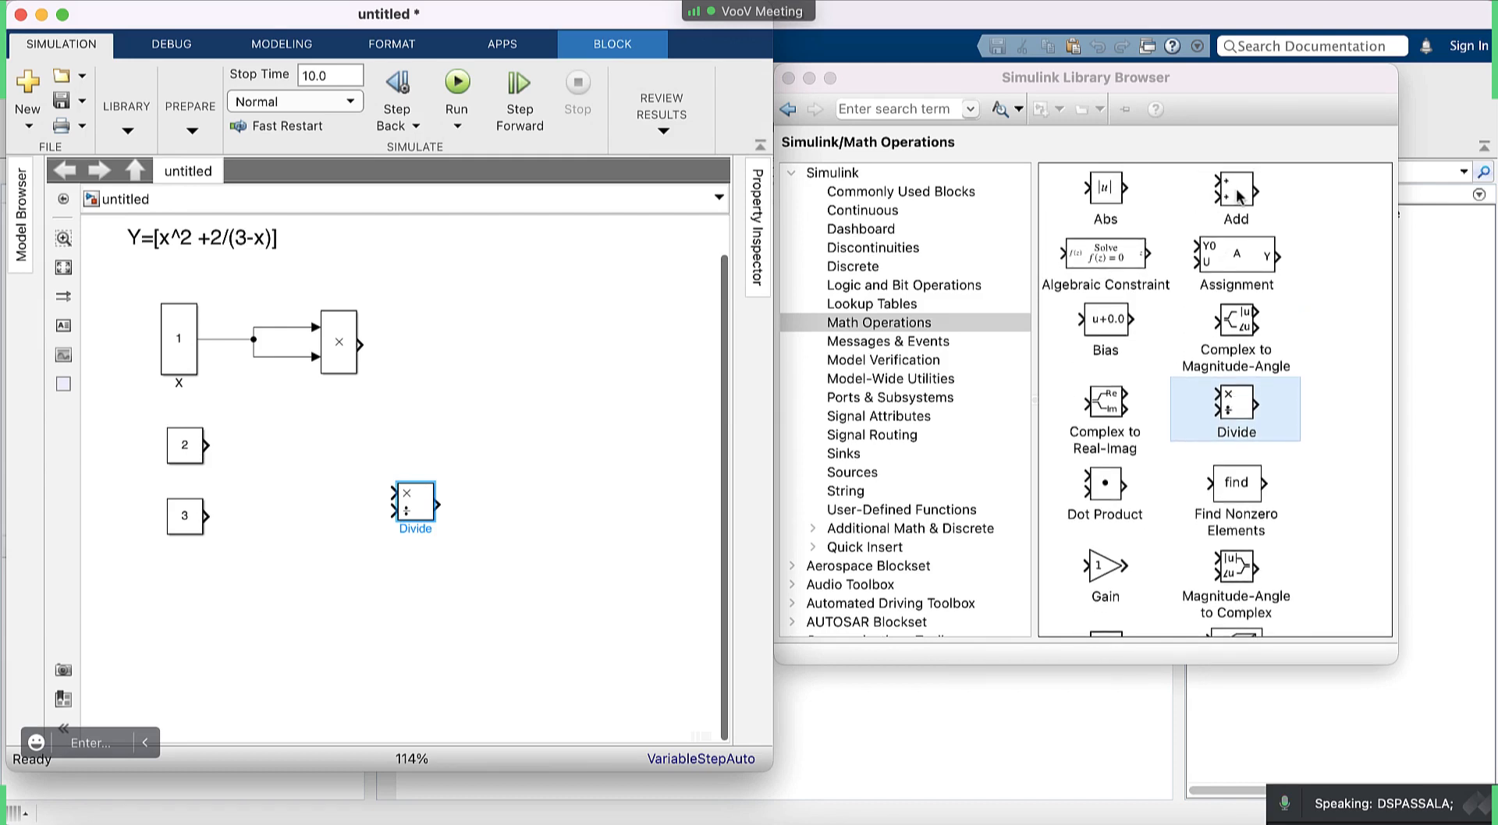
{"action": "scroll", "coordinate": [1147, 456], "scroll_direction": "down", "scroll_amount": 3}
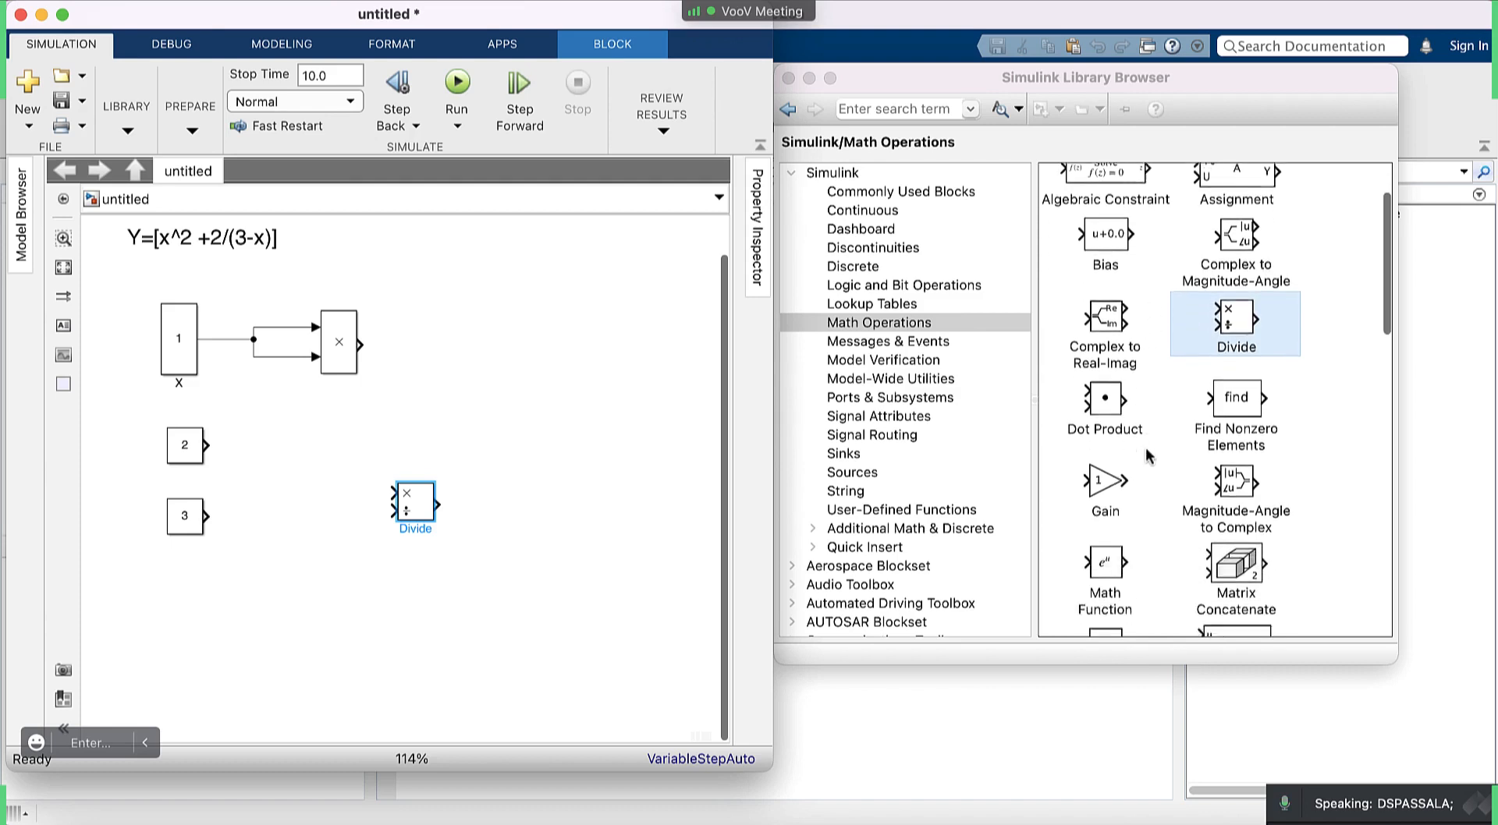
{"action": "scroll", "coordinate": [1146, 457], "scroll_direction": "down", "scroll_amount": 5}
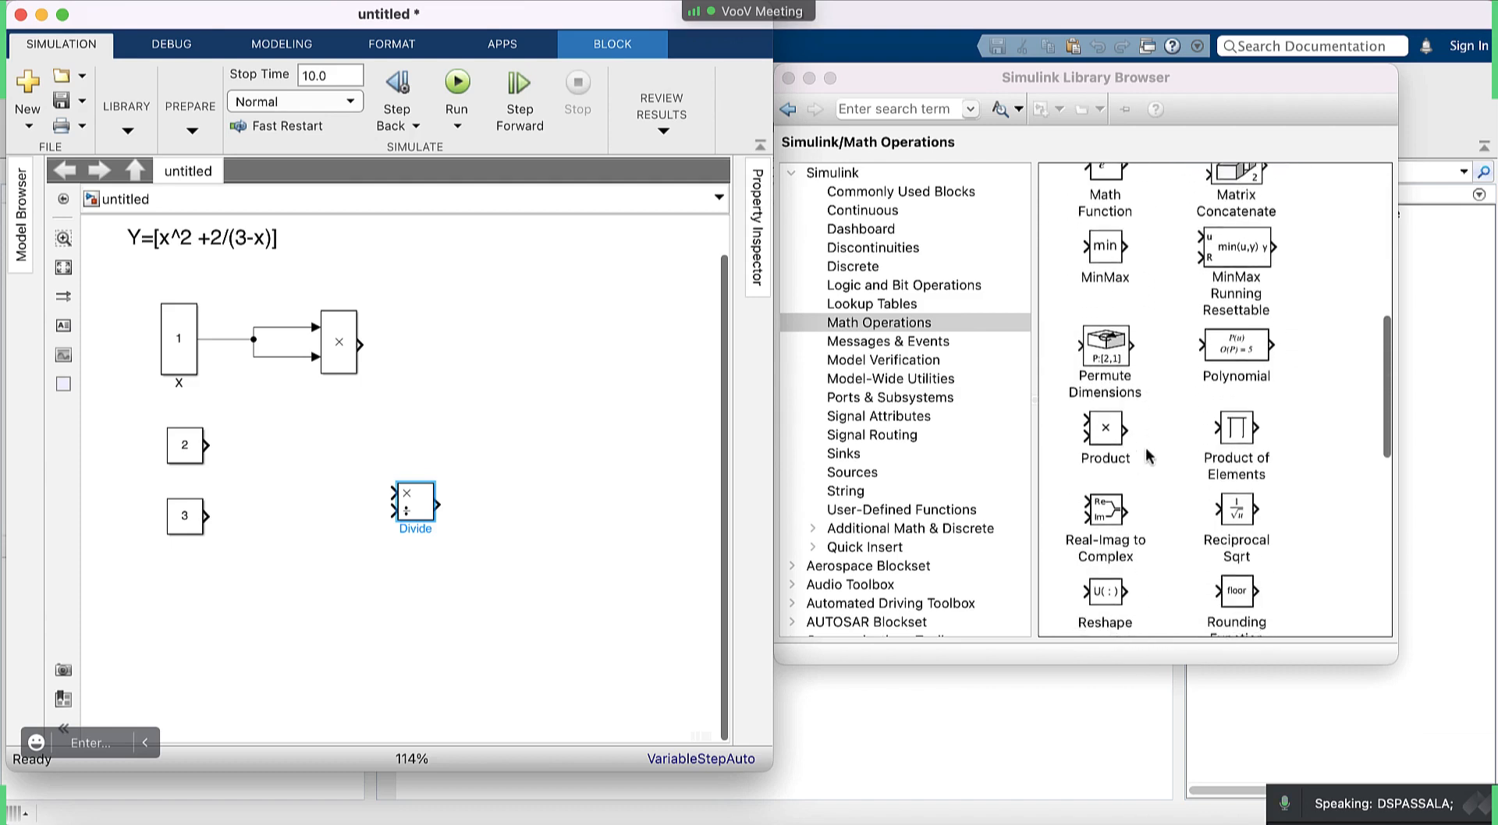
{"action": "scroll", "coordinate": [1147, 457], "scroll_direction": "down", "scroll_amount": 4}
{"action": "scroll", "coordinate": [1147, 456], "scroll_direction": "down", "scroll_amount": 5}
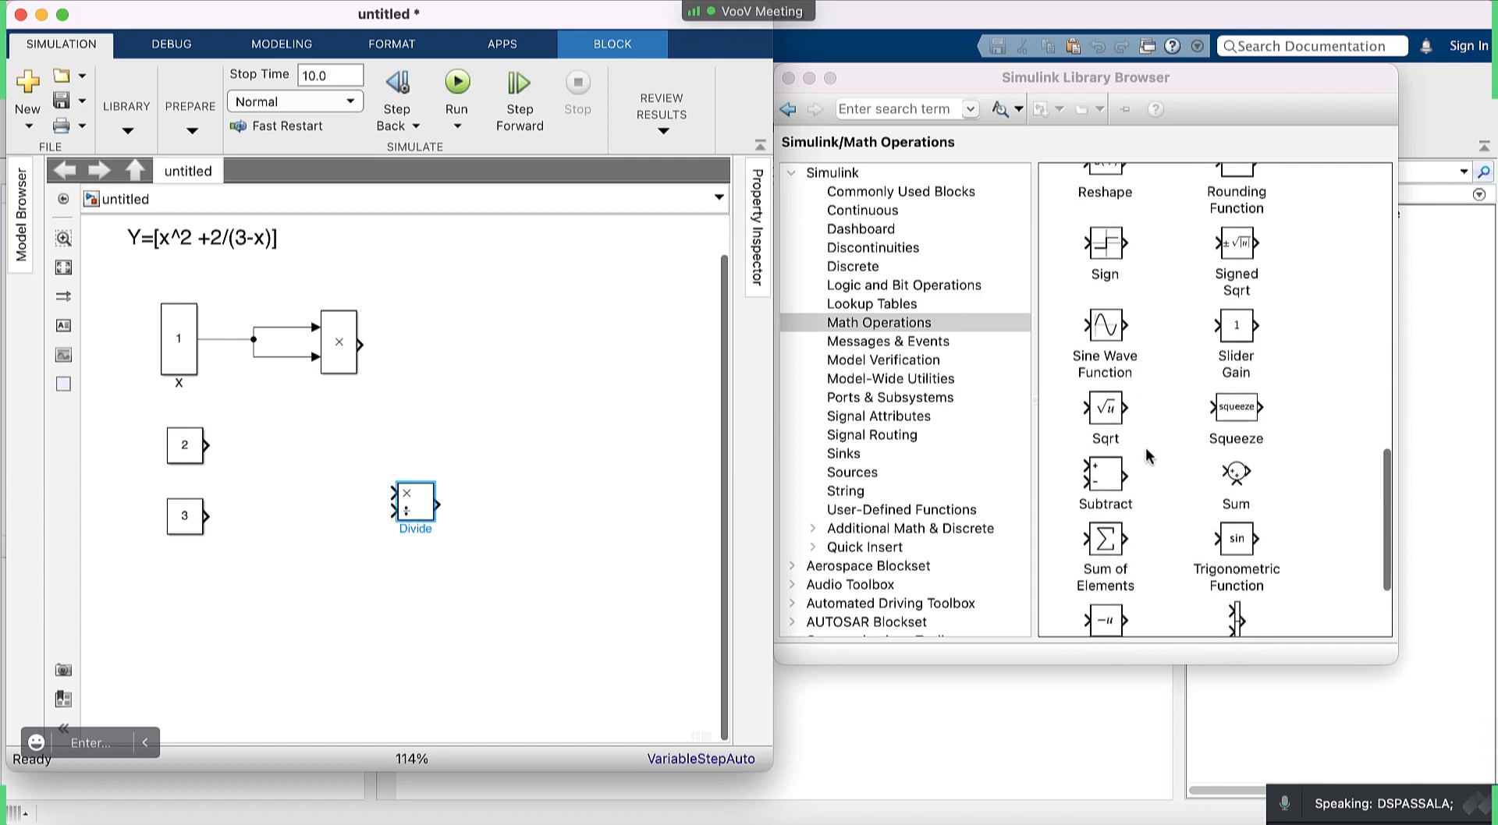
{"action": "left_click", "coordinate": [1102, 483]}
{"action": "mouse_move", "coordinate": [1103, 484]}
{"action": "left_mouse_down"}
{"action": "mouse_move", "coordinate": [648, 552]}
{"action": "mouse_move", "coordinate": [345, 542]}
{"action": "mouse_move", "coordinate": [269, 596]}
{"action": "left_mouse_up"}
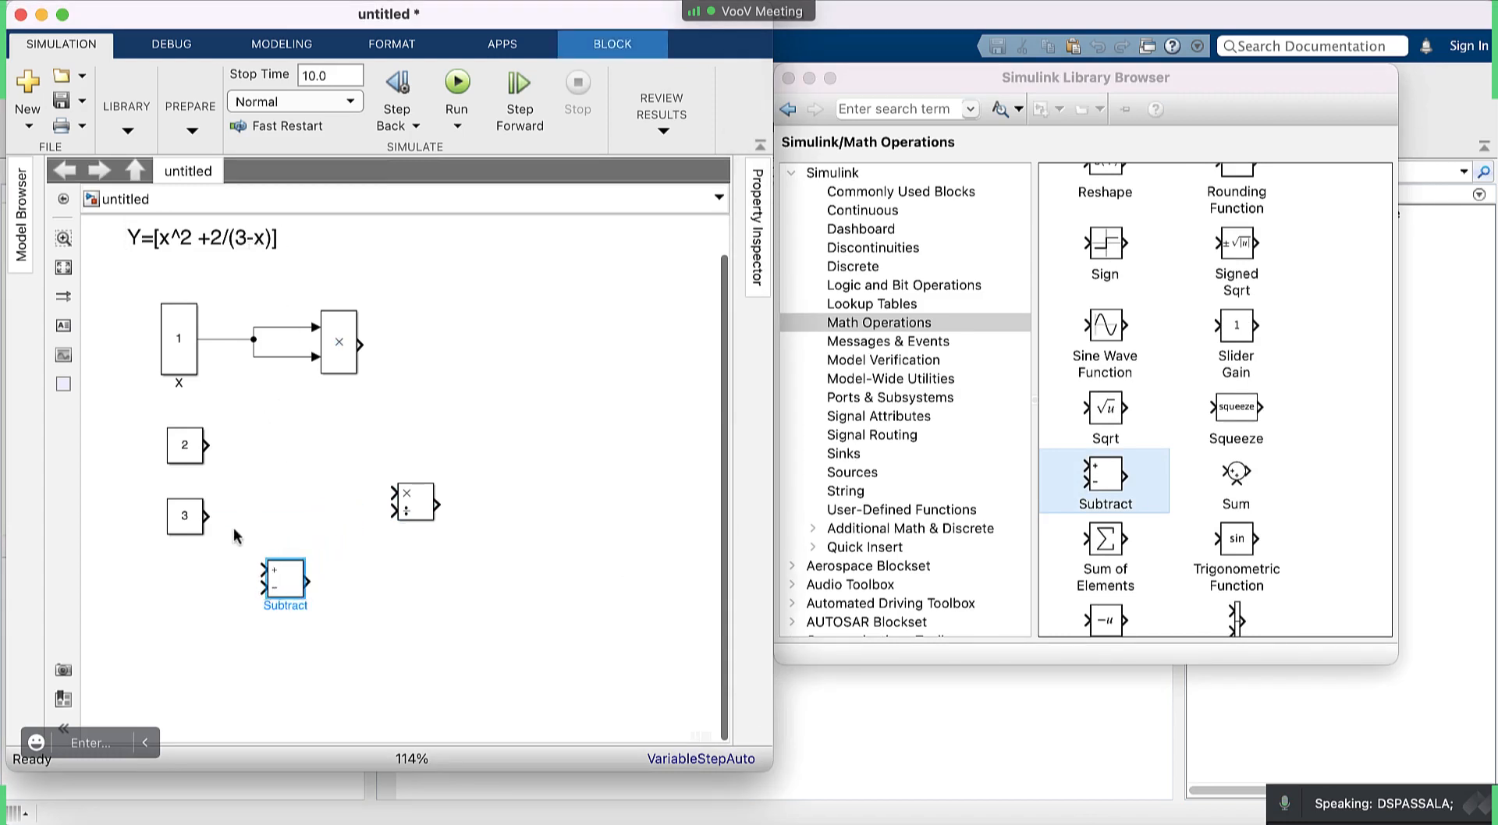
{"action": "left_click_drag", "start_coordinate": [283, 580], "coordinate": [266, 526]}
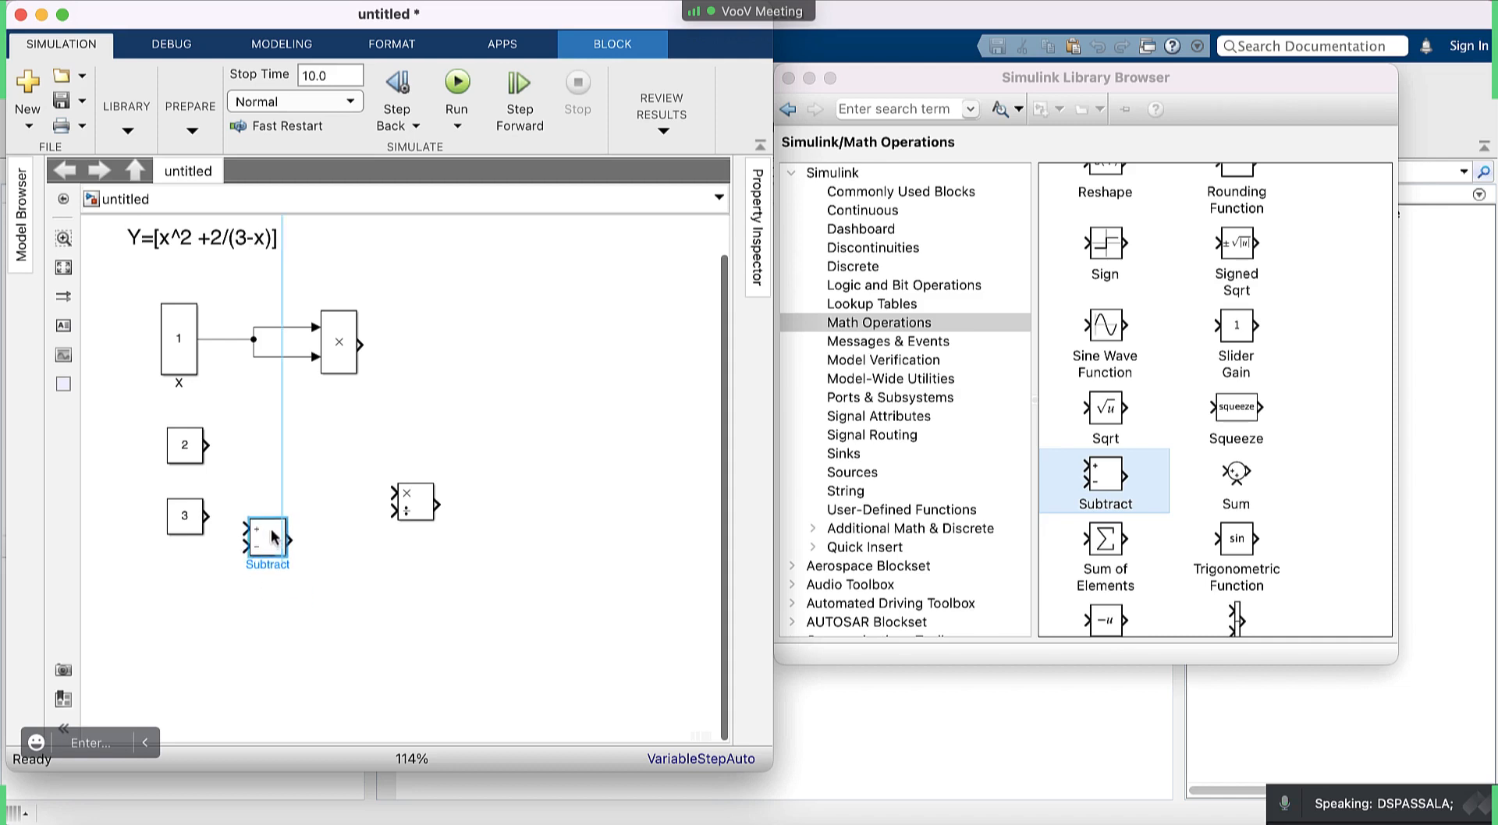
Connect the constant 3 block's output to the plus input of the Subtract block.
{"action": "left_click", "coordinate": [194, 524]}
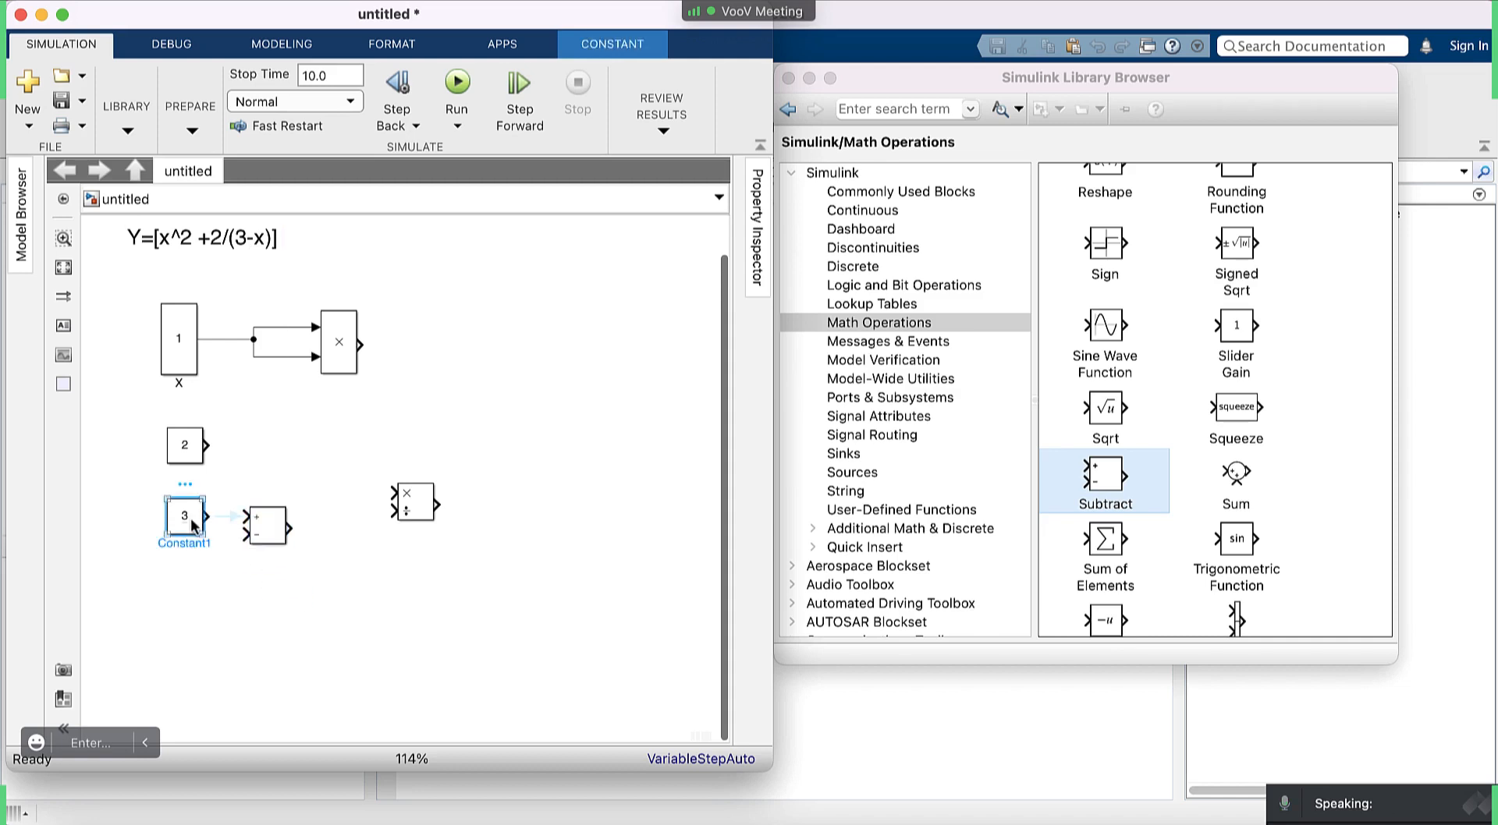
{"action": "left_click", "coordinate": [270, 529]}
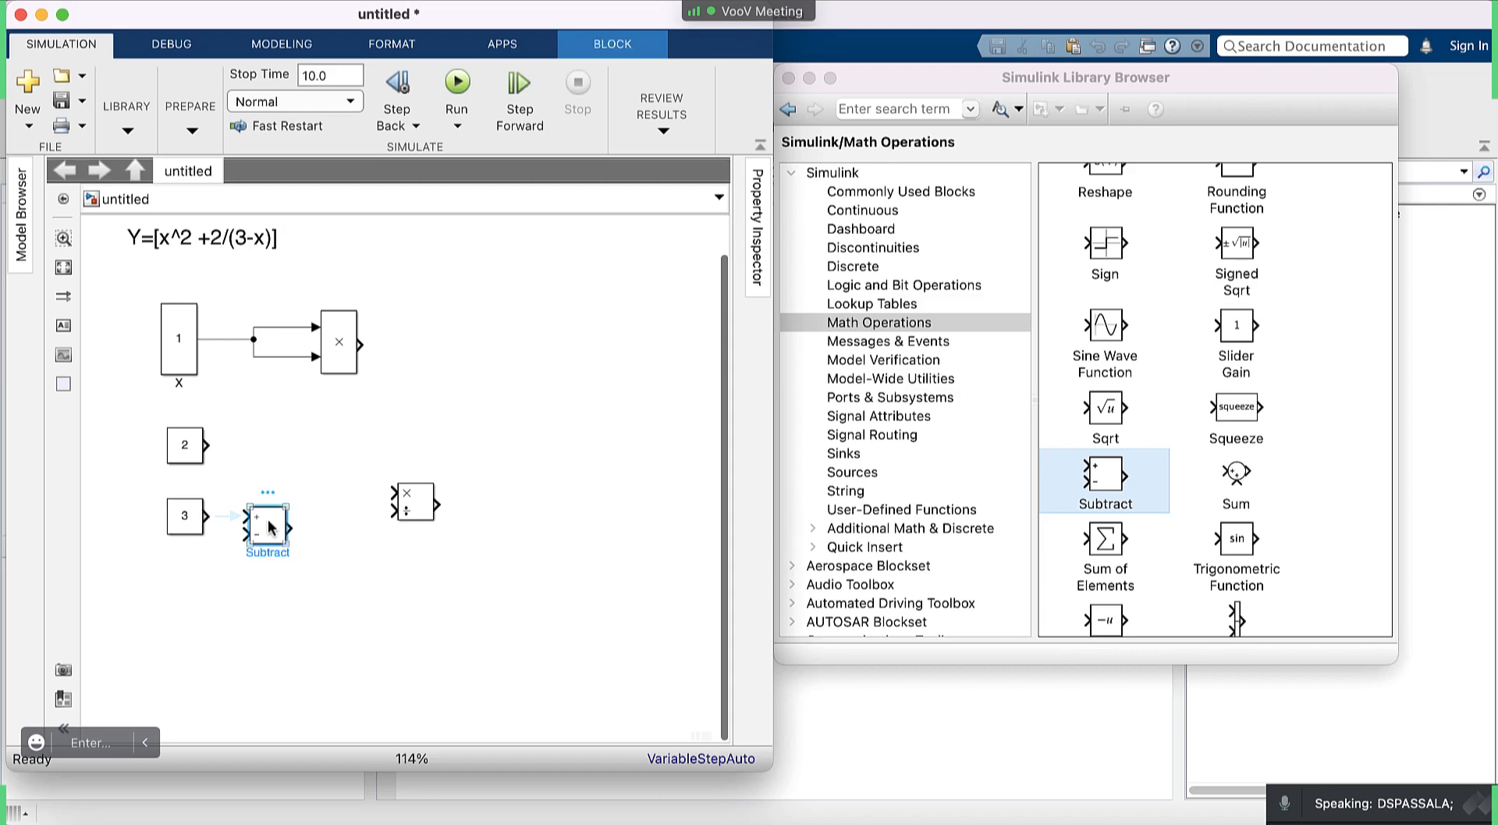
{"action": "left_click", "coordinate": [192, 525]}
{"action": "left_click", "coordinate": [260, 530]}
{"action": "left_click", "coordinate": [256, 577]}
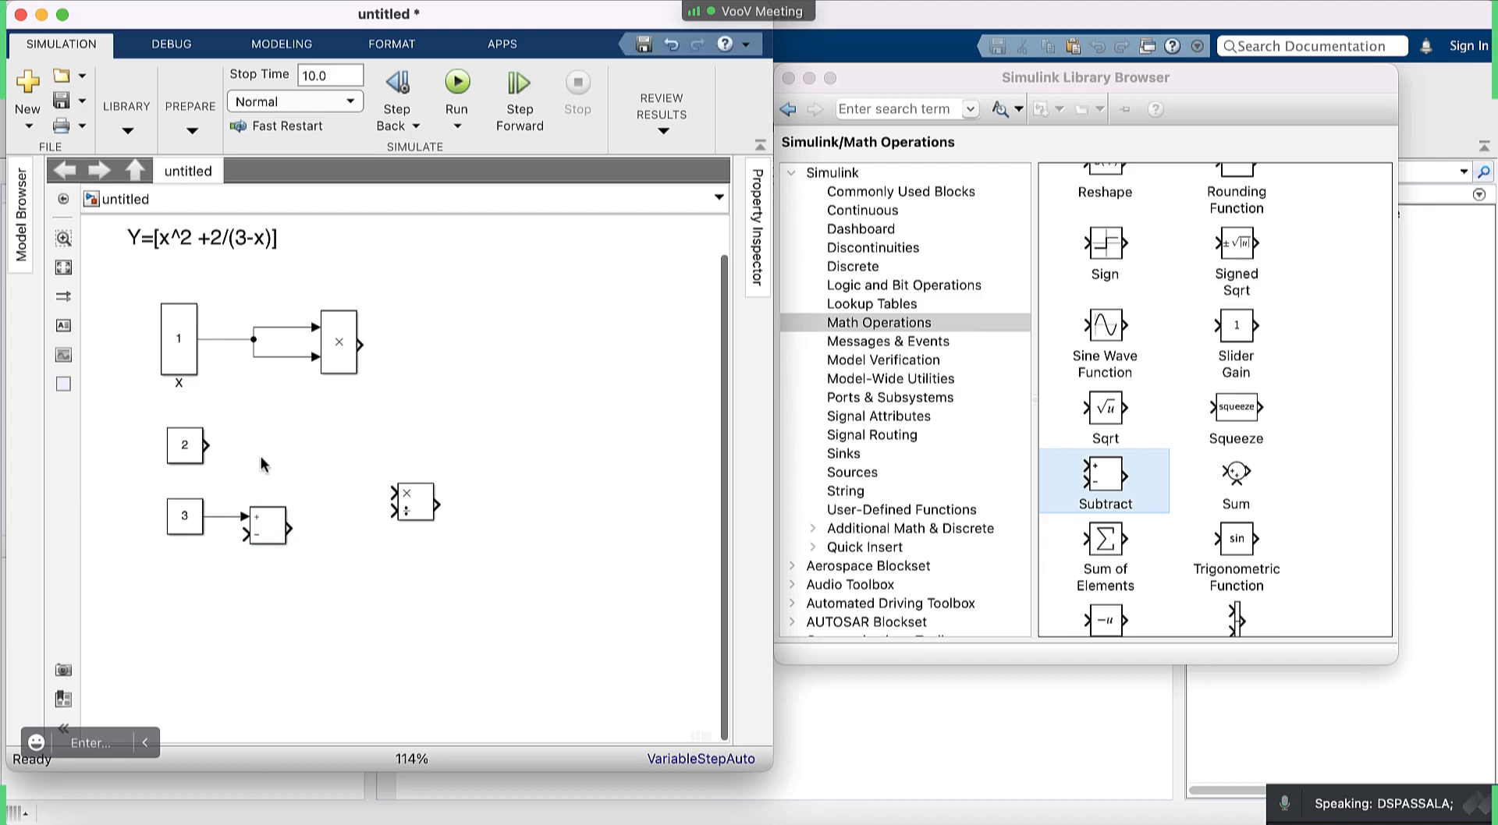
Shift the Subtract block slightly right and the X block left to lengthen their connecting lines.
{"action": "left_click", "coordinate": [264, 533]}
{"action": "left_click_drag", "start_coordinate": [264, 532], "coordinate": [295, 532]}
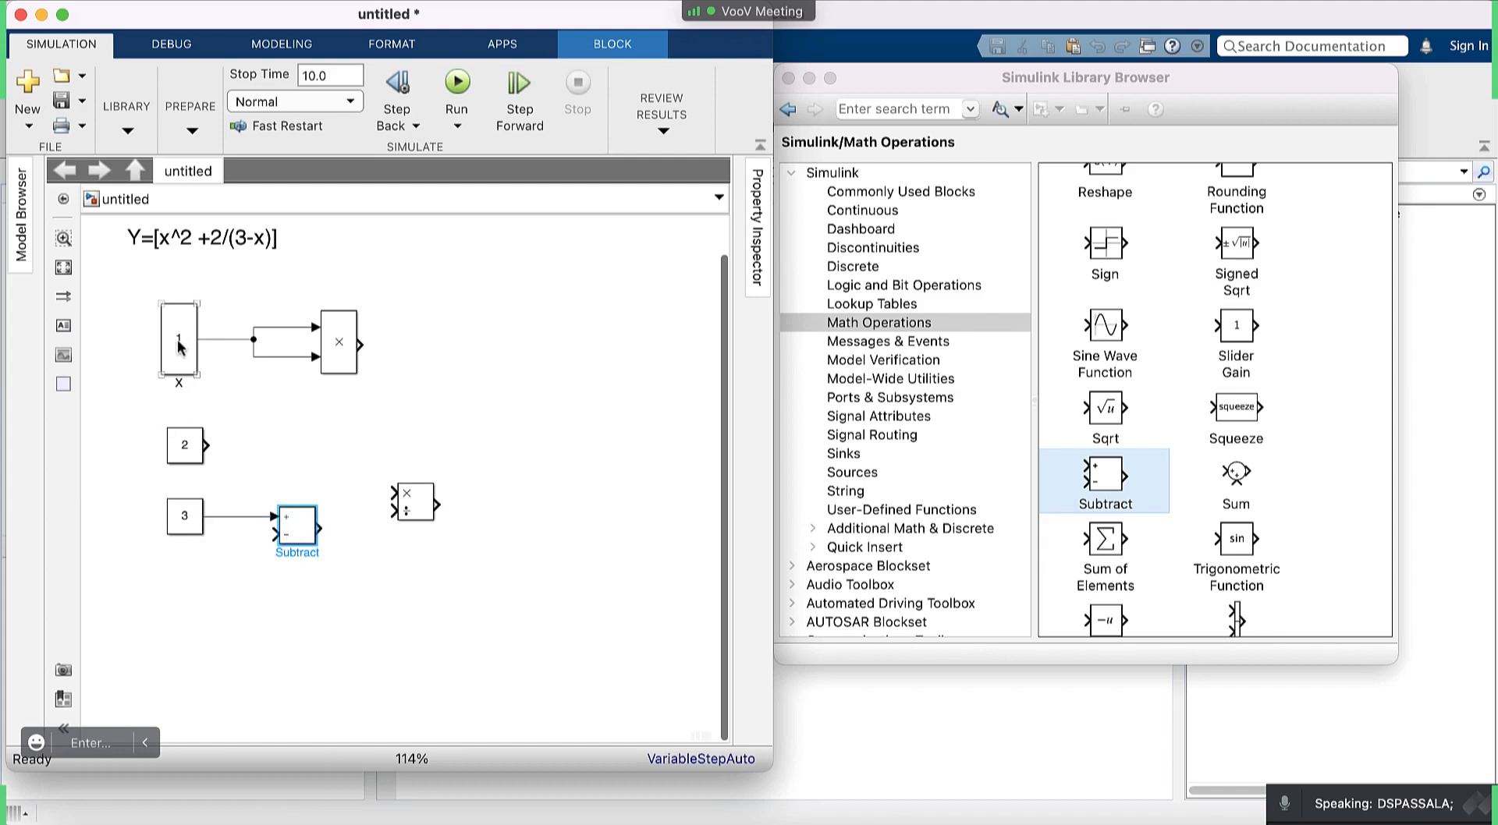
{"action": "left_click", "coordinate": [178, 341]}
{"action": "left_click_drag", "start_coordinate": [177, 341], "coordinate": [122, 352]}
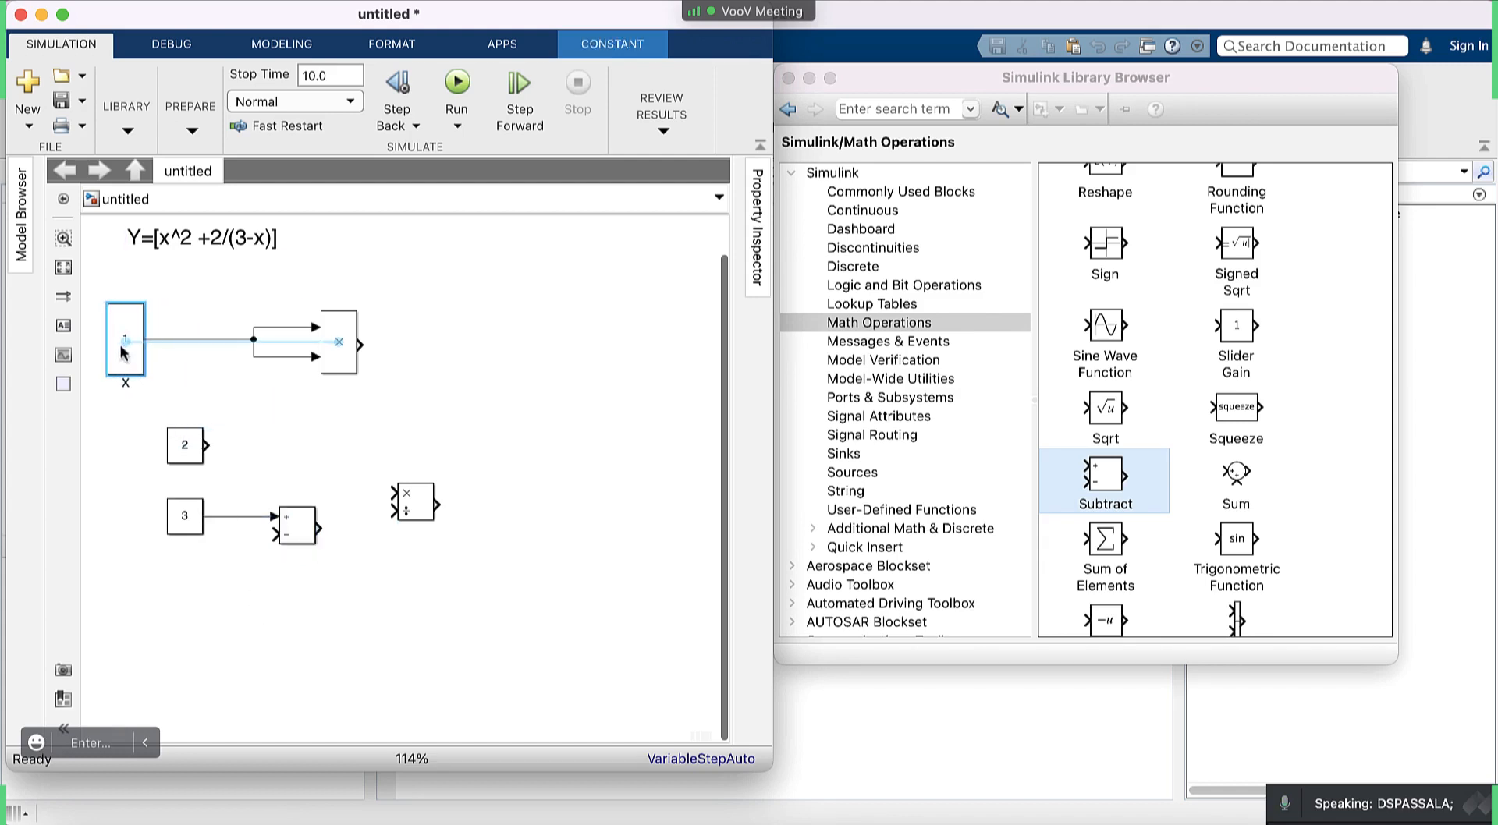
Shift the constant 2 and constant 3 blocks slightly right to leave room beneath the X block's output line.
{"action": "left_click", "coordinate": [183, 443]}
{"action": "left_click_drag", "start_coordinate": [183, 444], "coordinate": [242, 443]}
{"action": "left_click", "coordinate": [181, 514]}
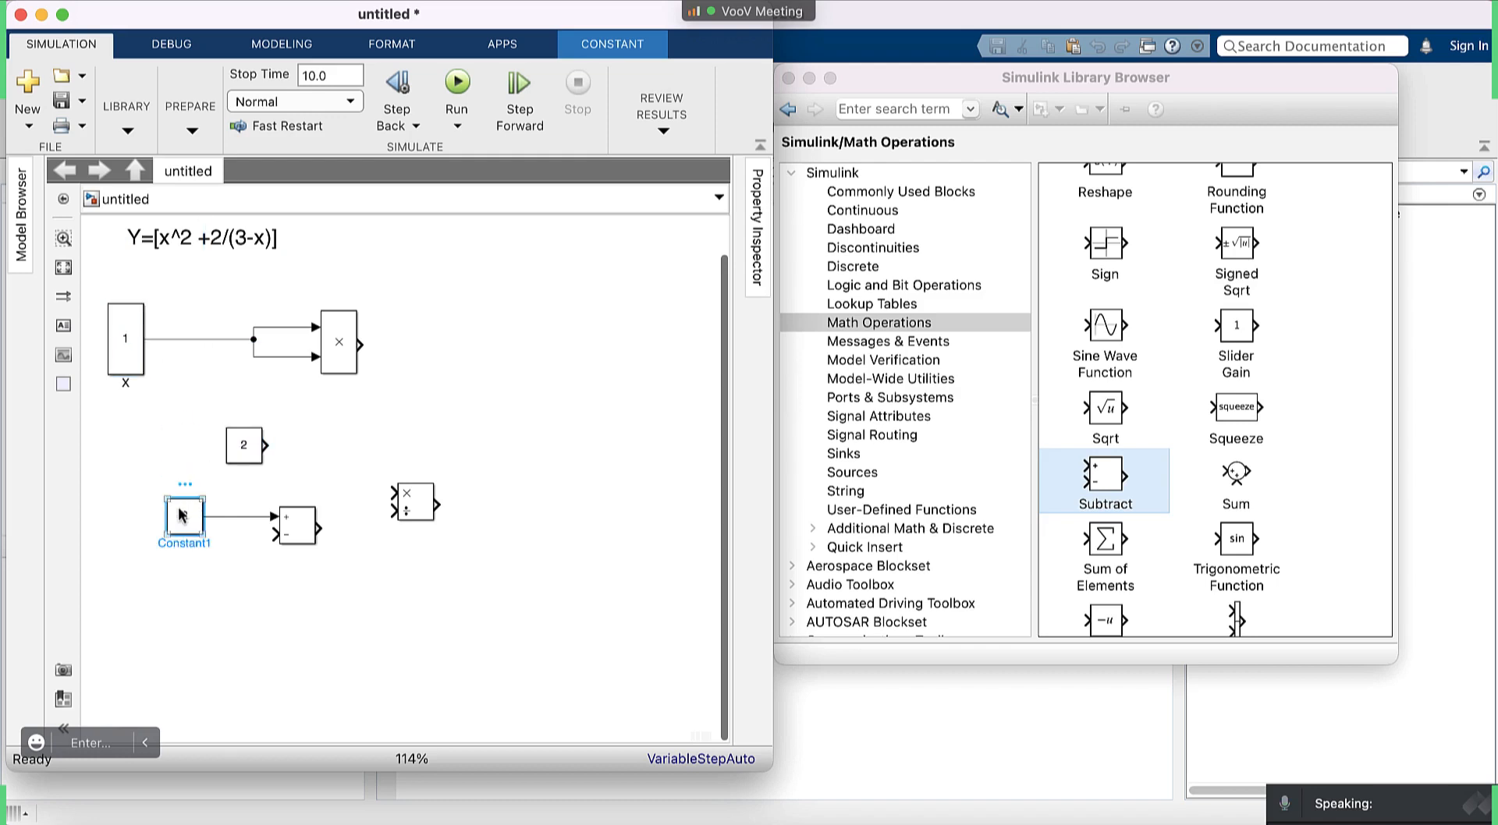
Branch the X signal to the Subtract block's minus input and route the line below the constant 3 block.
{"action": "mouse_move", "coordinate": [181, 514]}
{"action": "left_mouse_down"}
{"action": "mouse_move", "coordinate": [312, 531]}
{"action": "mouse_move", "coordinate": [122, 536]}
{"action": "mouse_move", "coordinate": [162, 398]}
{"action": "mouse_move", "coordinate": [160, 468]}
{"action": "mouse_move", "coordinate": [168, 312]}
{"action": "mouse_move", "coordinate": [160, 339]}
{"action": "left_mouse_up"}
{"action": "left_click", "coordinate": [301, 530]}
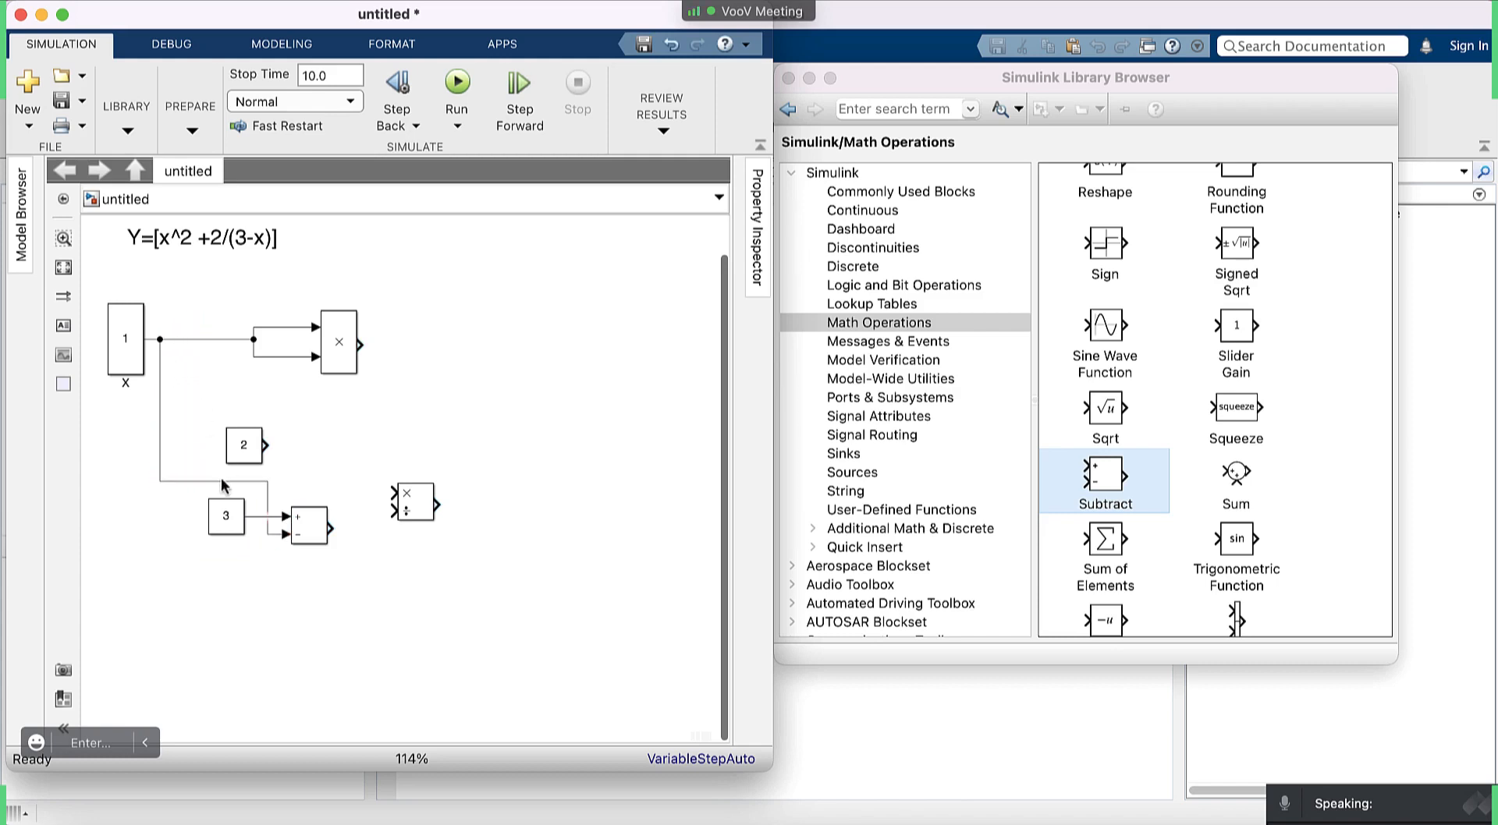
{"action": "left_click_drag", "start_coordinate": [220, 480], "coordinate": [204, 545]}
{"action": "left_click", "coordinate": [266, 601]}
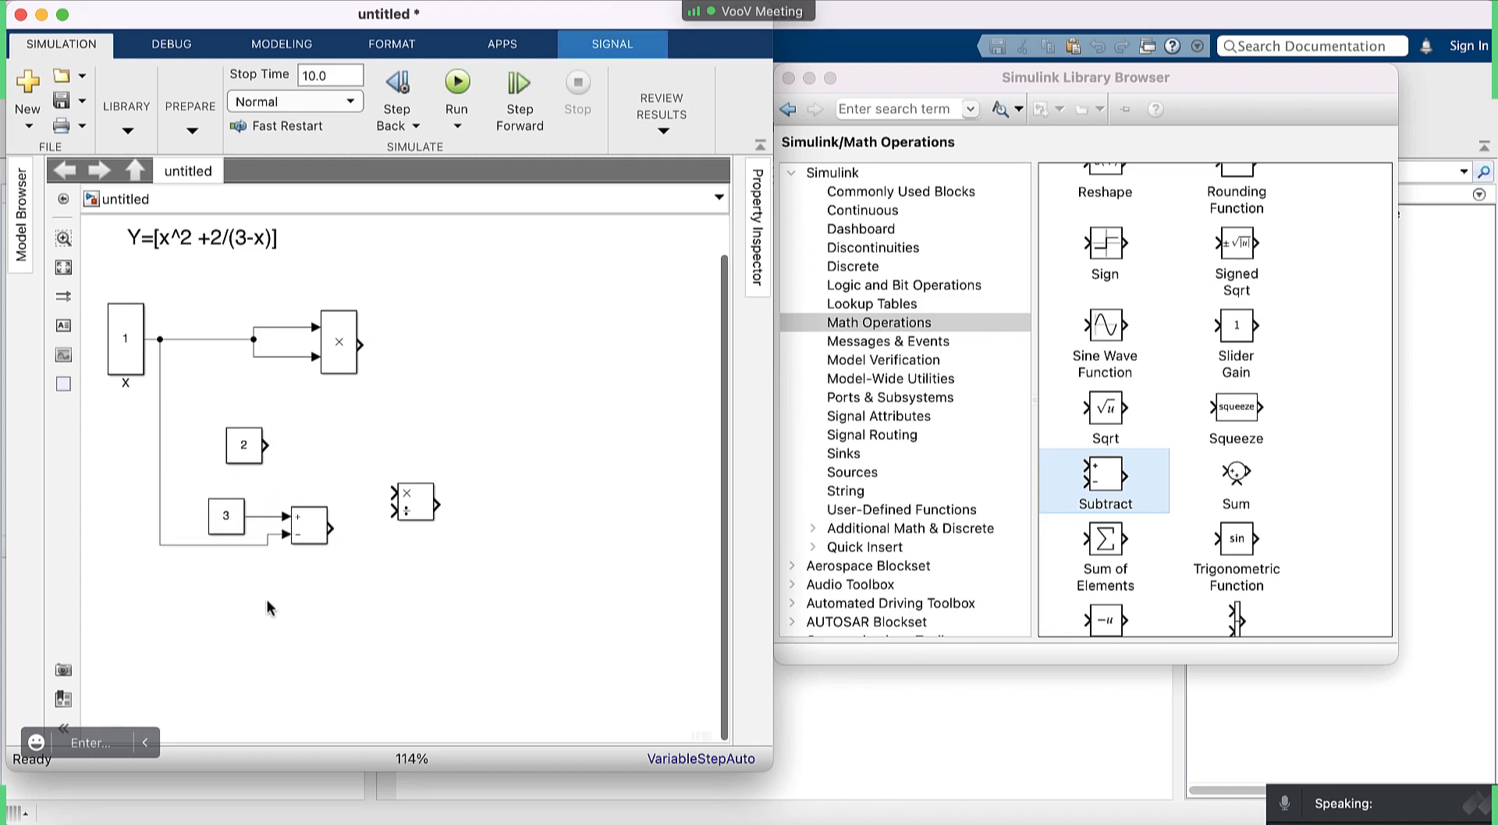
{"action": "left_click", "coordinate": [238, 523]}
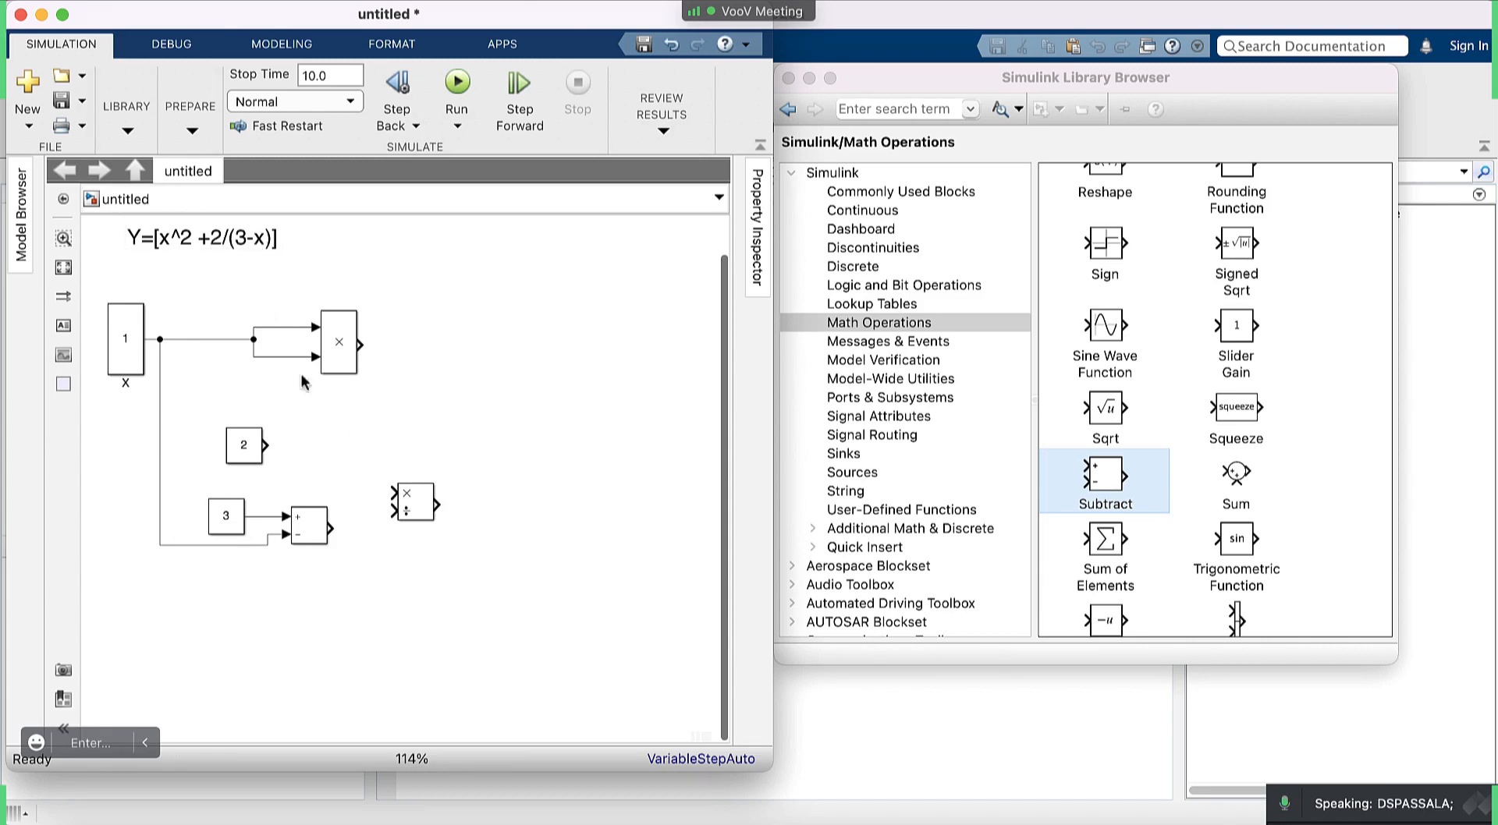
Connect the constant 2 block to the Divide block's multiply input and the Subtract output to its divide input.
{"action": "left_click", "coordinate": [264, 450]}
{"action": "left_click_drag", "start_coordinate": [265, 444], "coordinate": [392, 493]}
{"action": "left_click_drag", "start_coordinate": [330, 531], "coordinate": [388, 513]}
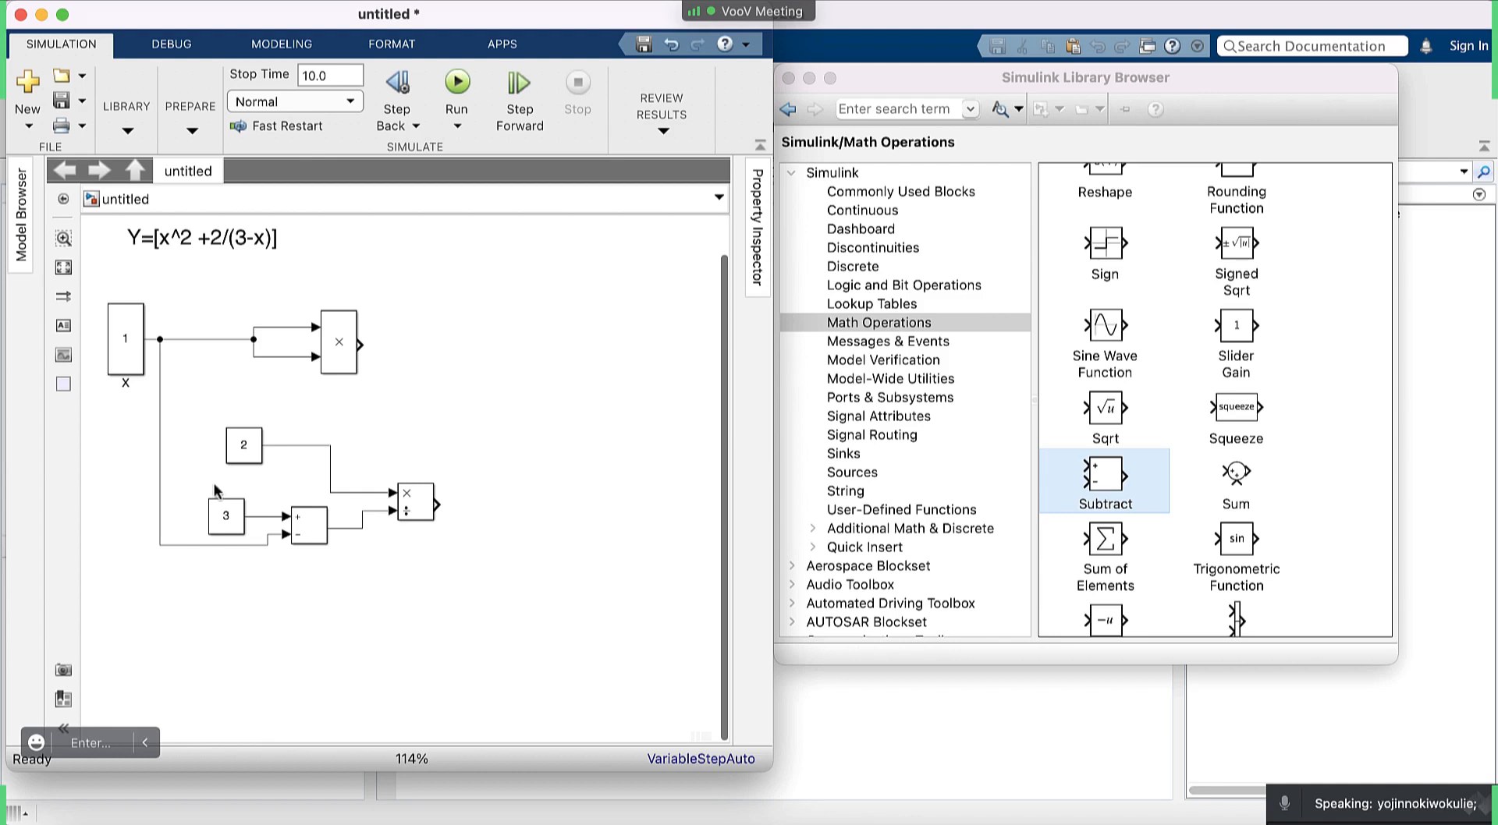
{"action": "left_click", "coordinate": [234, 515]}
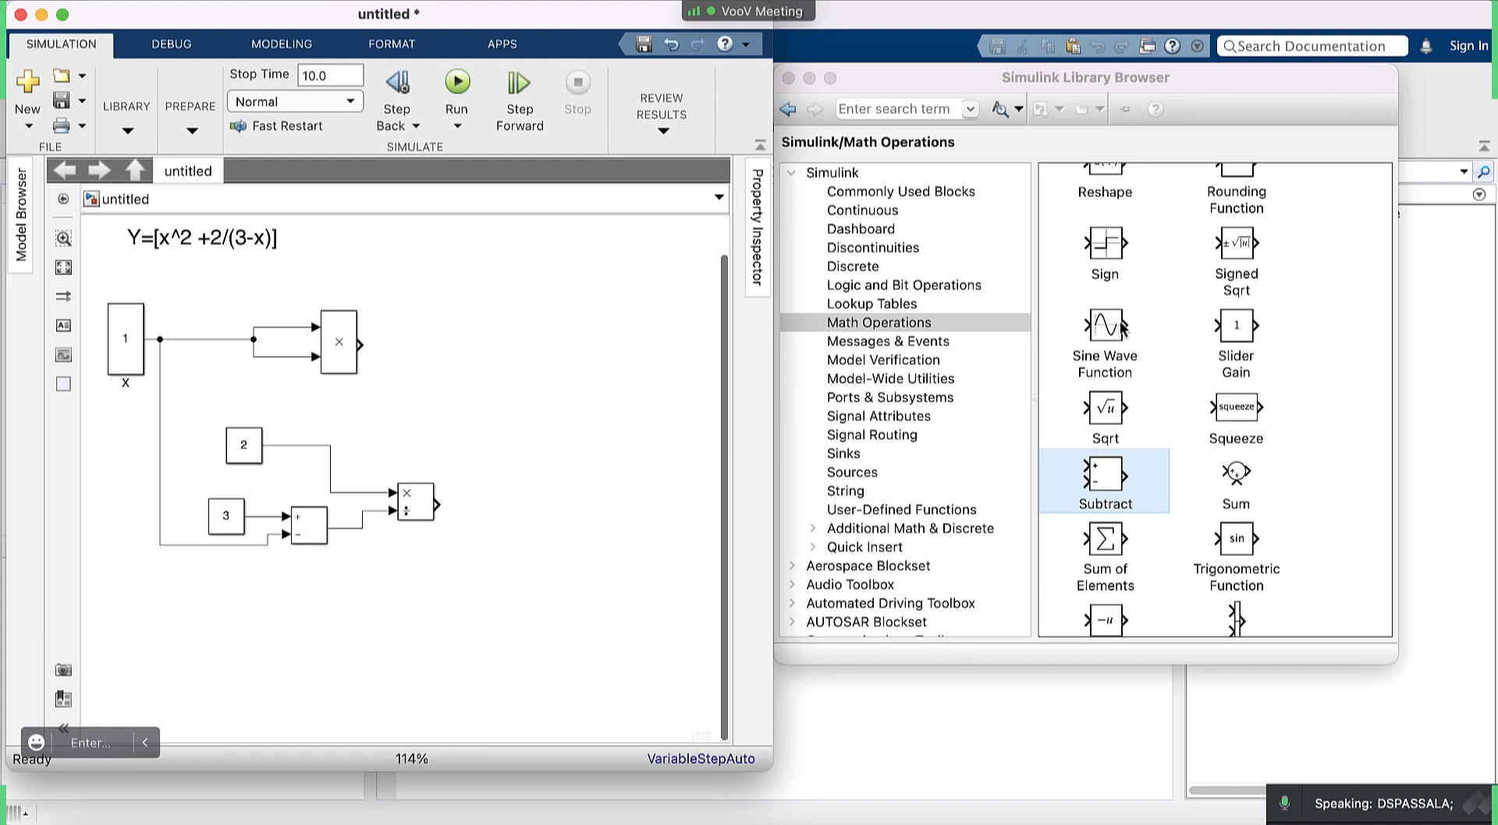
Add a Constant block from the Sources library in the empty area below the Divide block and set its value to 500.
{"action": "left_click", "coordinate": [869, 477]}
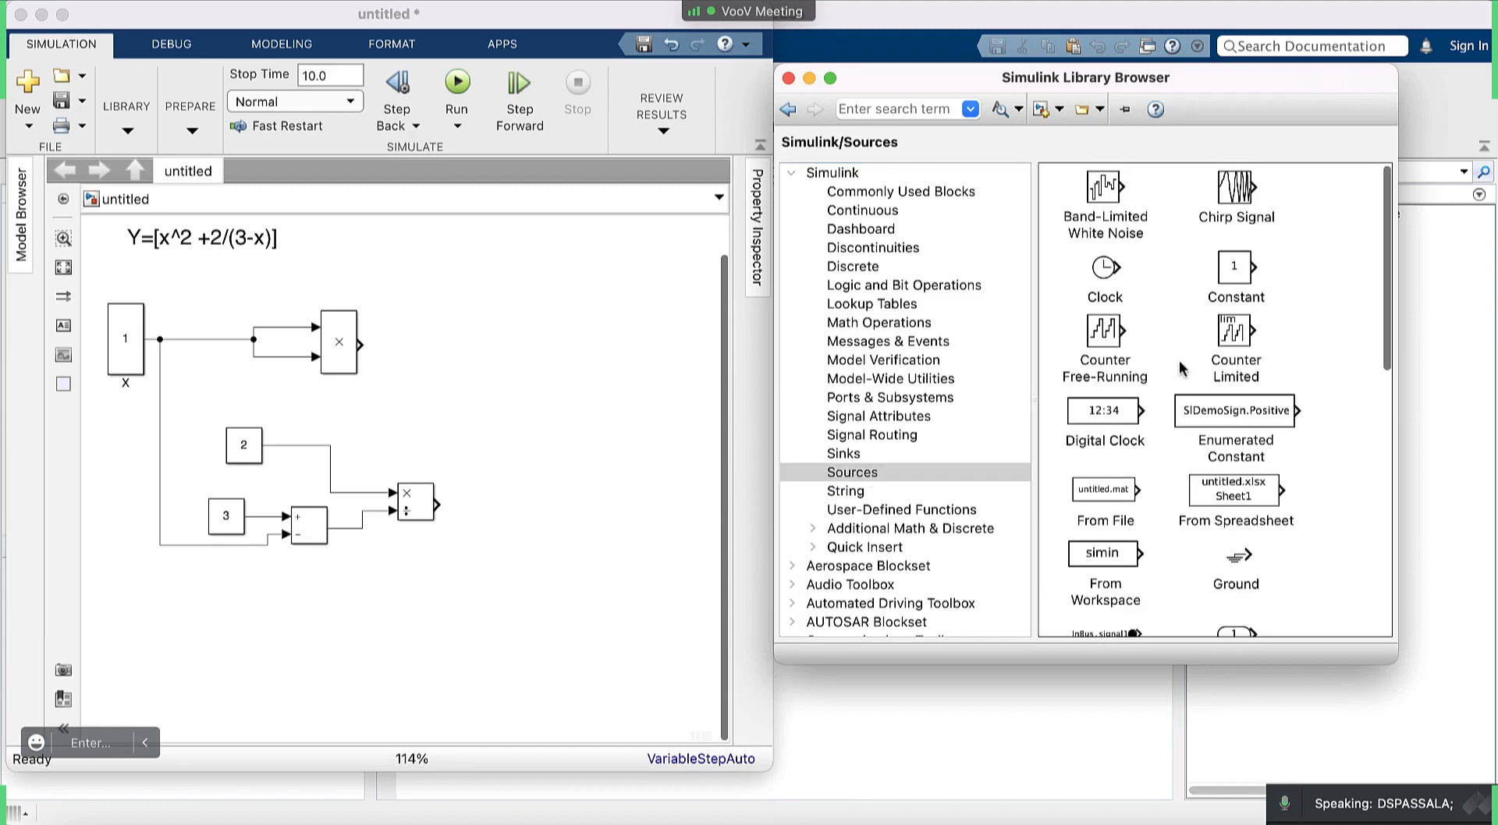
{"action": "left_click", "coordinate": [1231, 276]}
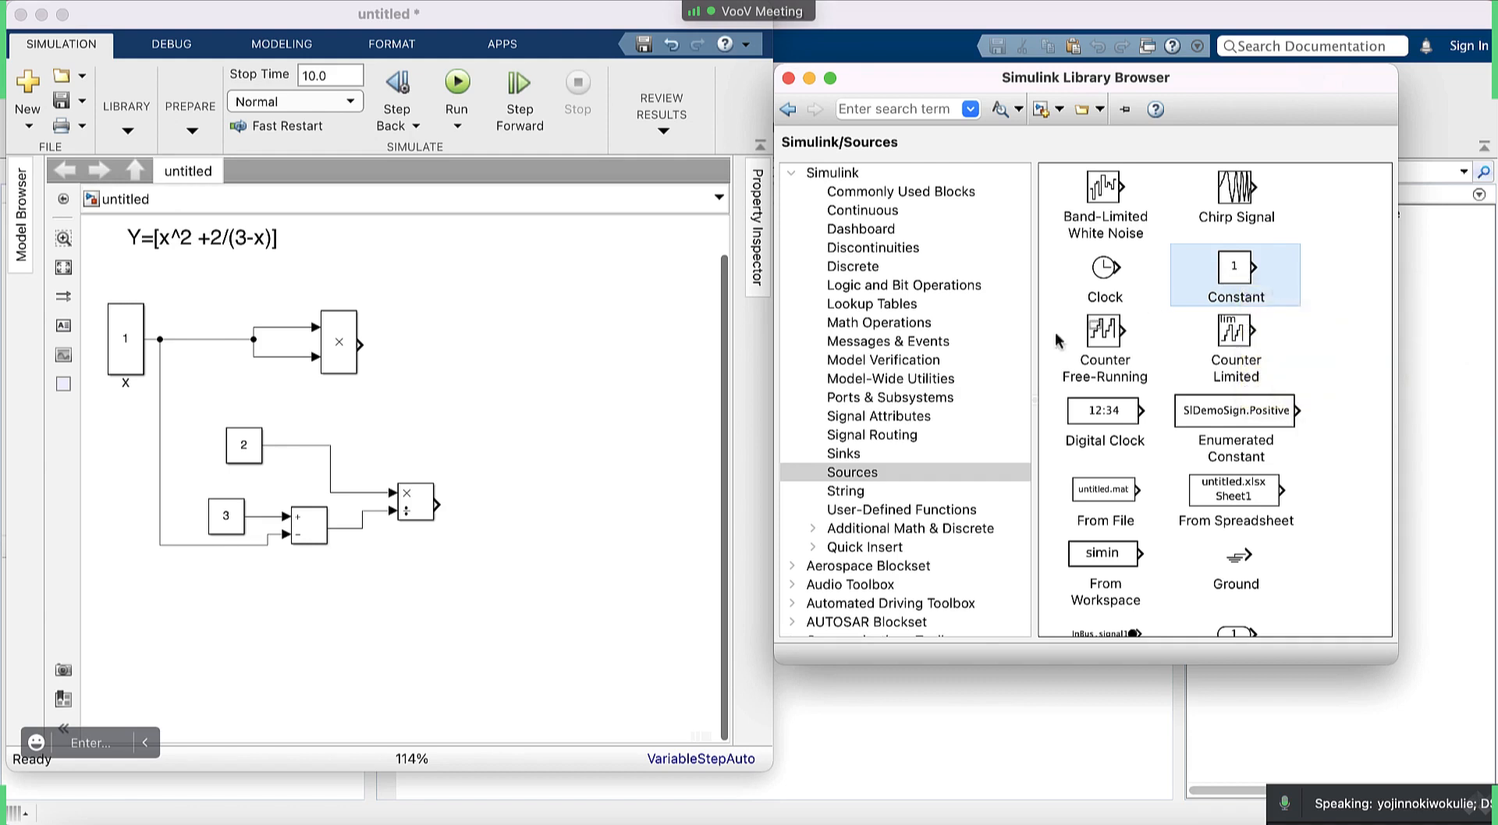
{"action": "left_click_drag", "start_coordinate": [1242, 274], "coordinate": [522, 599]}
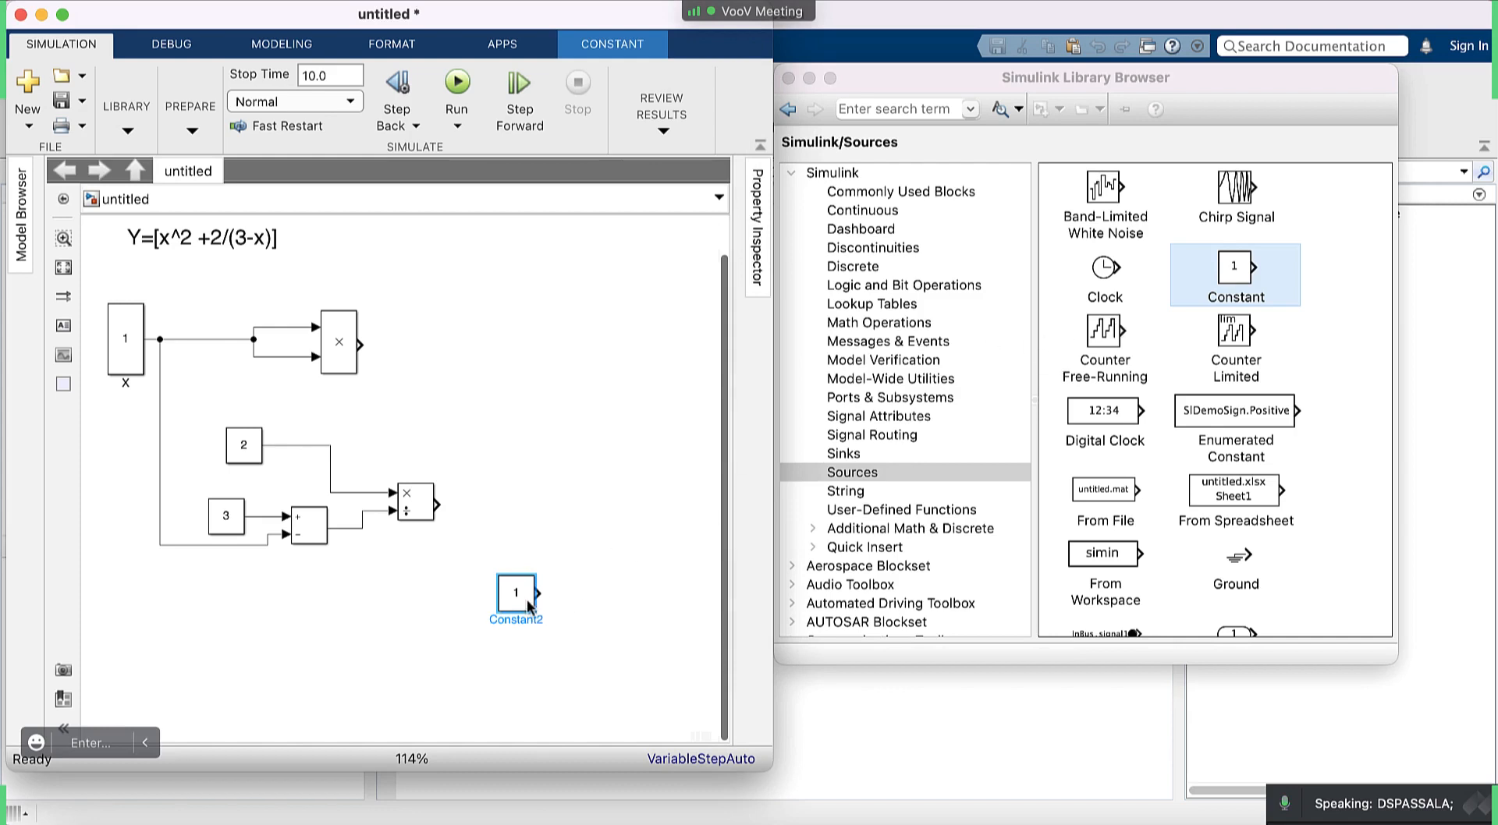
{"action": "double_click", "coordinate": [517, 599]}
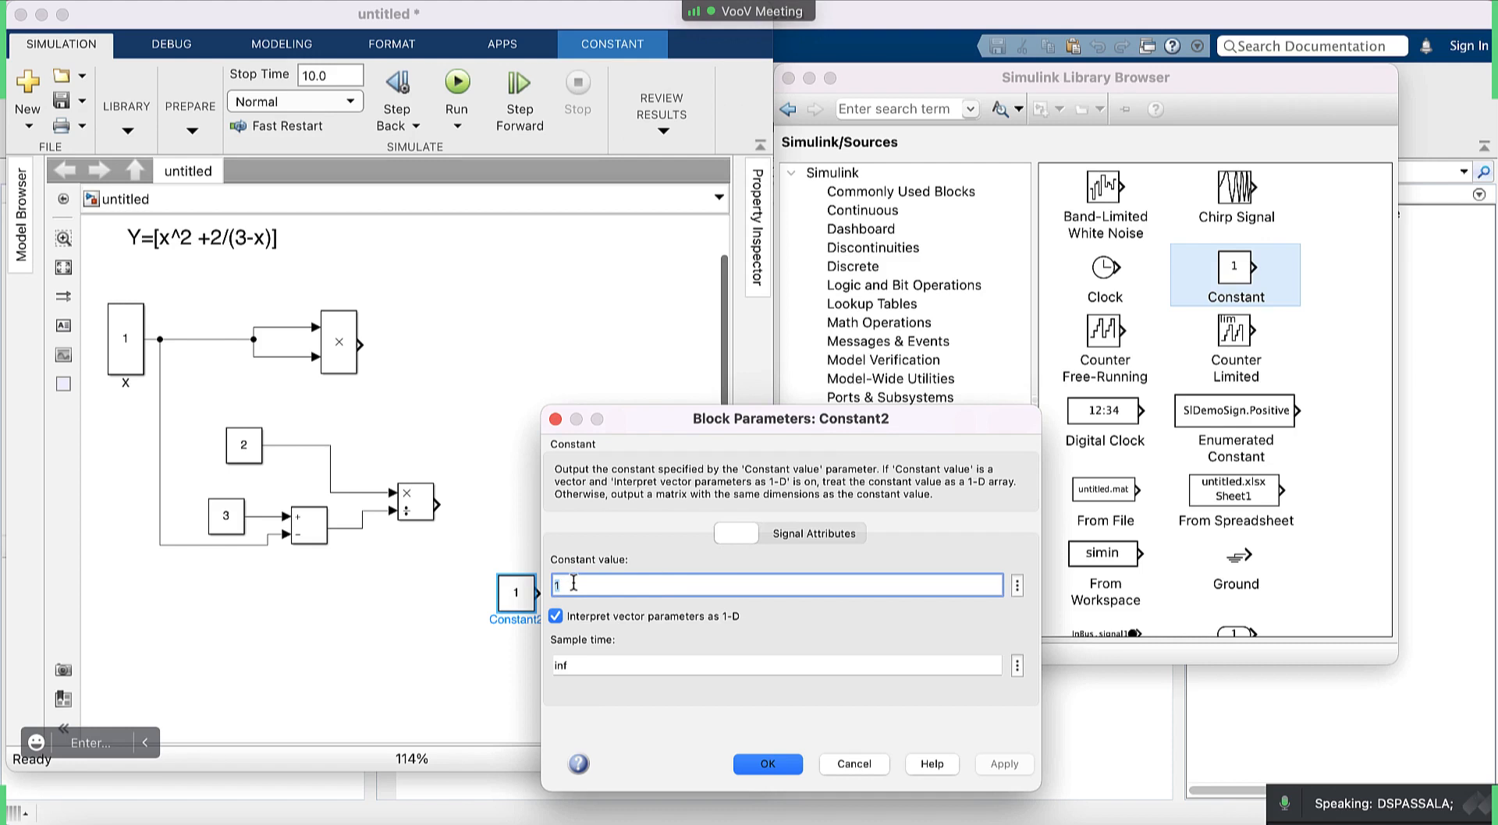
{"action": "type", "text": "500"}
{"action": "left_click", "coordinate": [1004, 764]}
{"action": "left_click", "coordinate": [768, 765]}
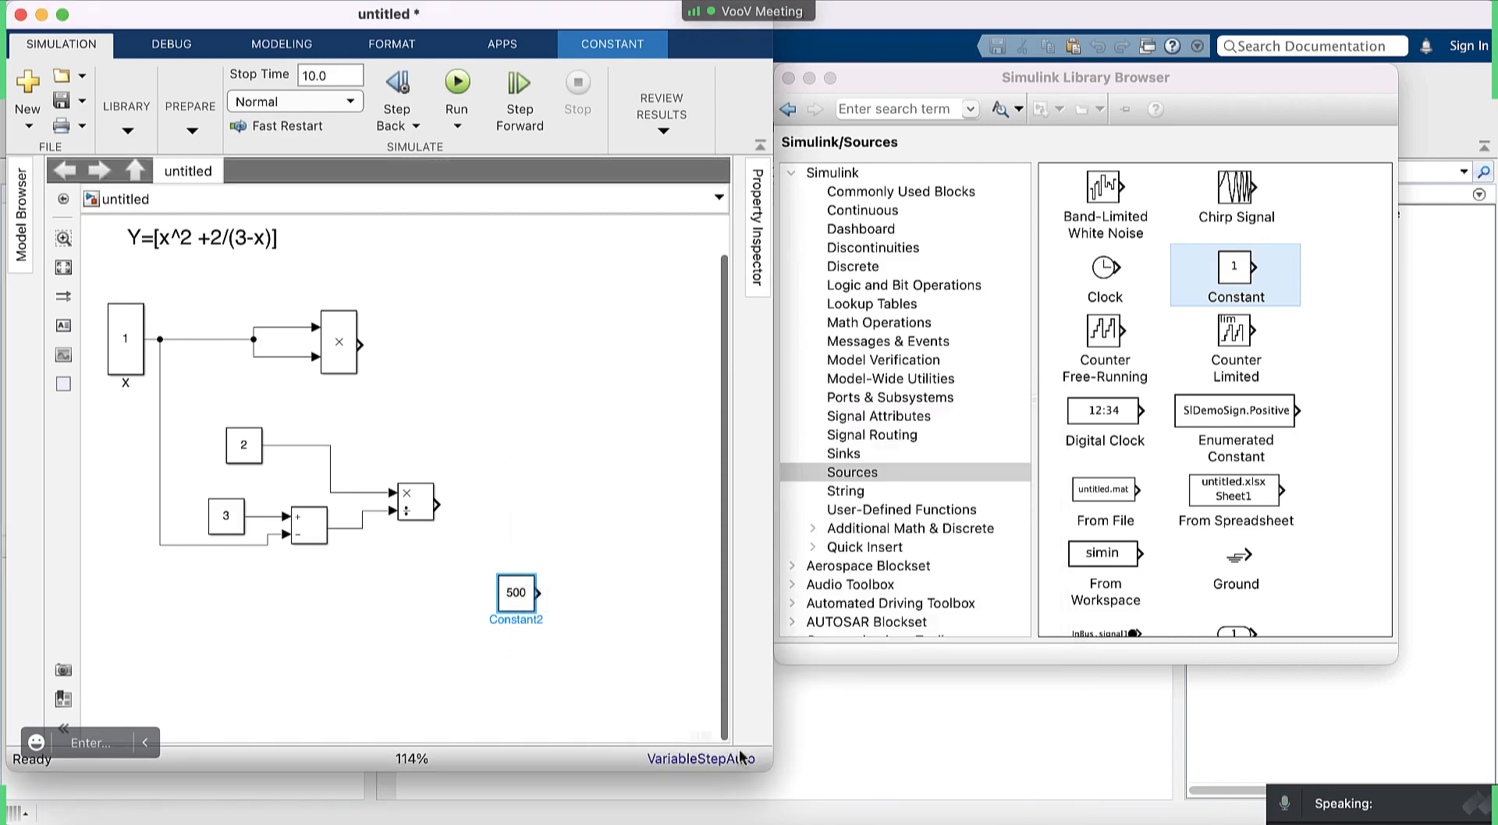
{"action": "left_click", "coordinate": [548, 646]}
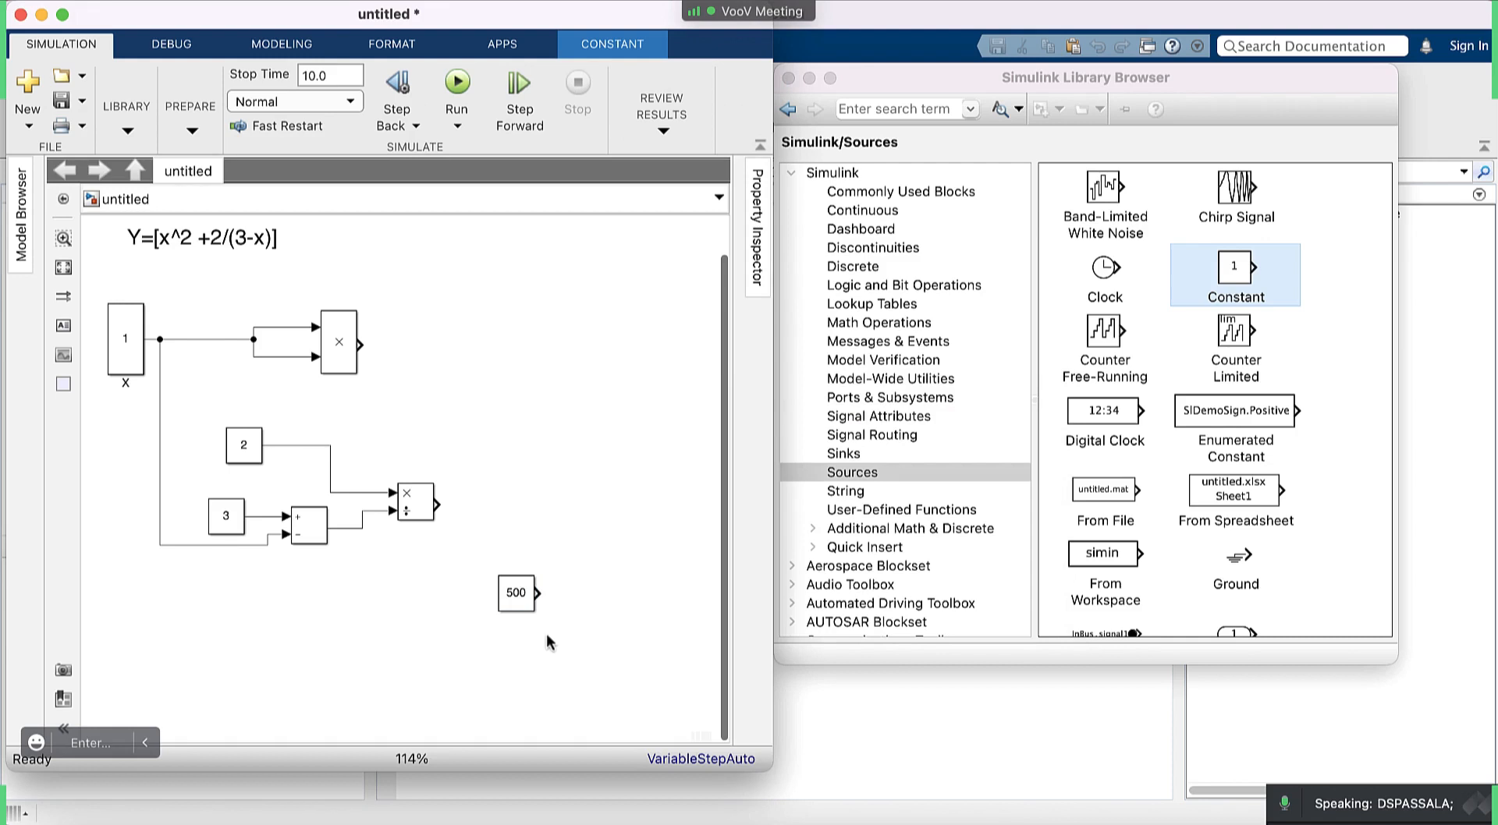
{"action": "left_click", "coordinate": [517, 596]}
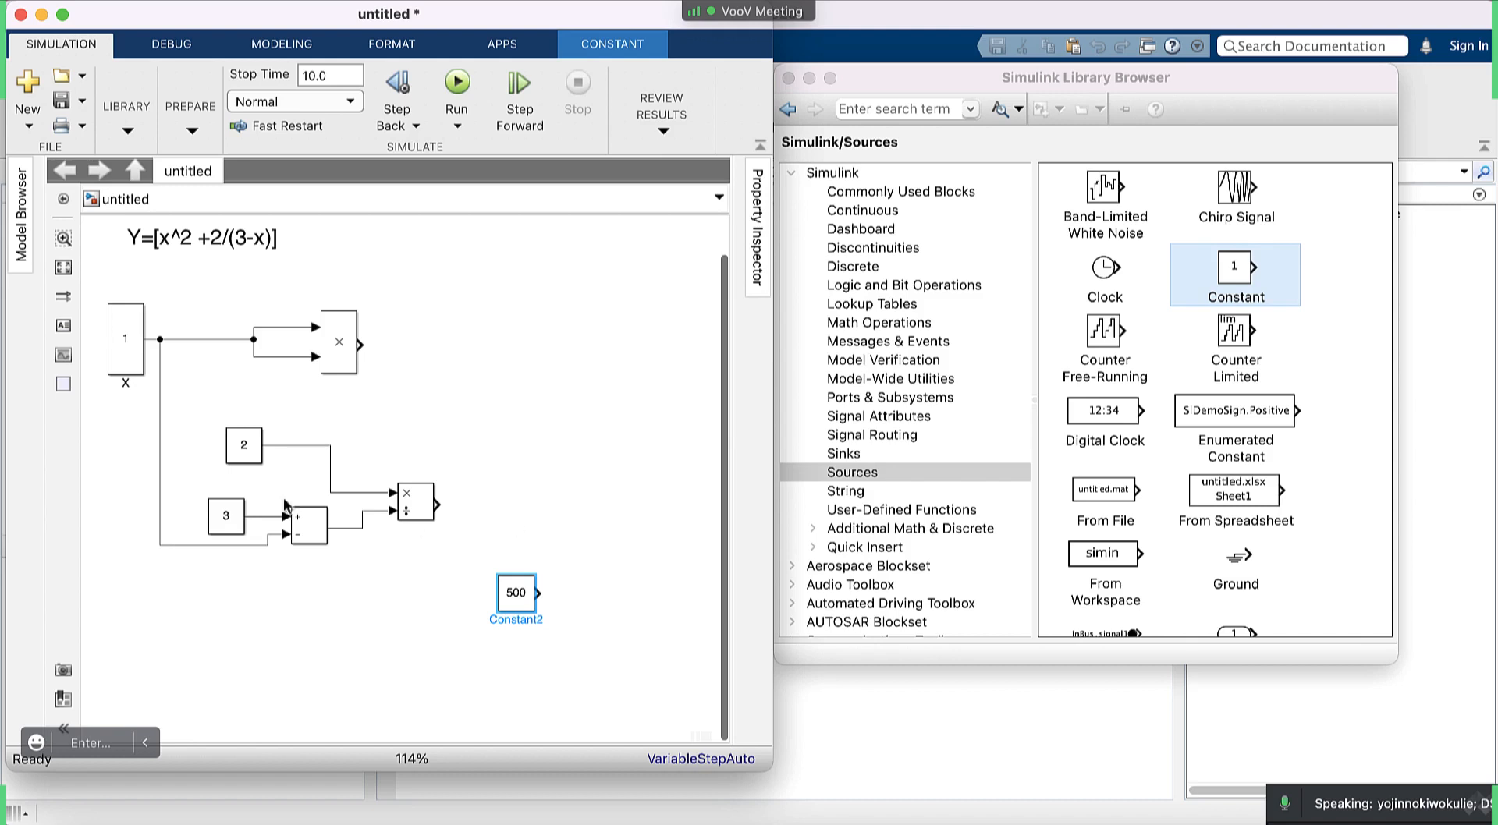
{"action": "left_click", "coordinate": [122, 383]}
{"action": "left_click", "coordinate": [132, 407]}
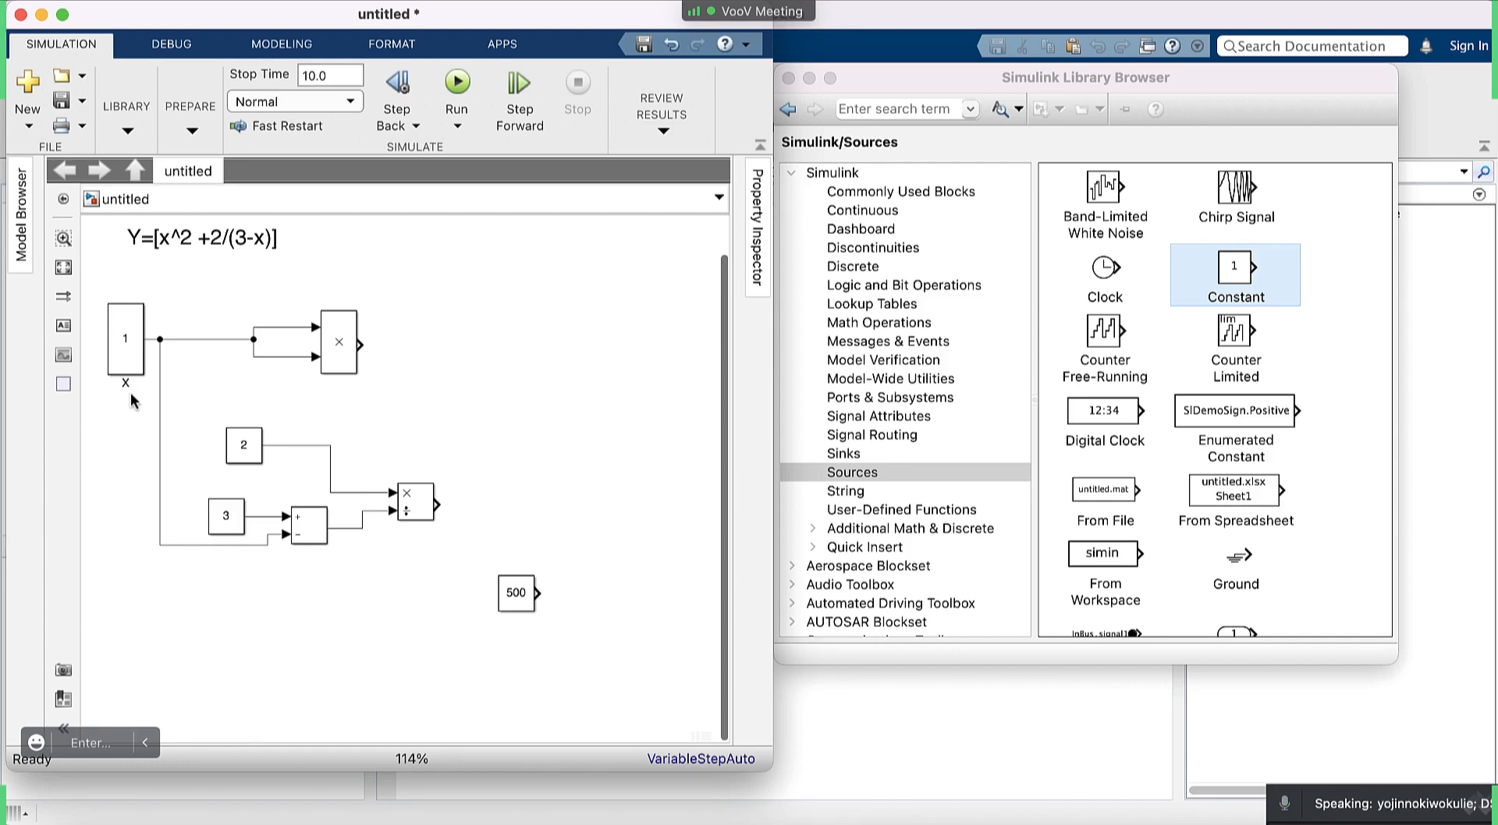
{"action": "left_click", "coordinate": [128, 385]}
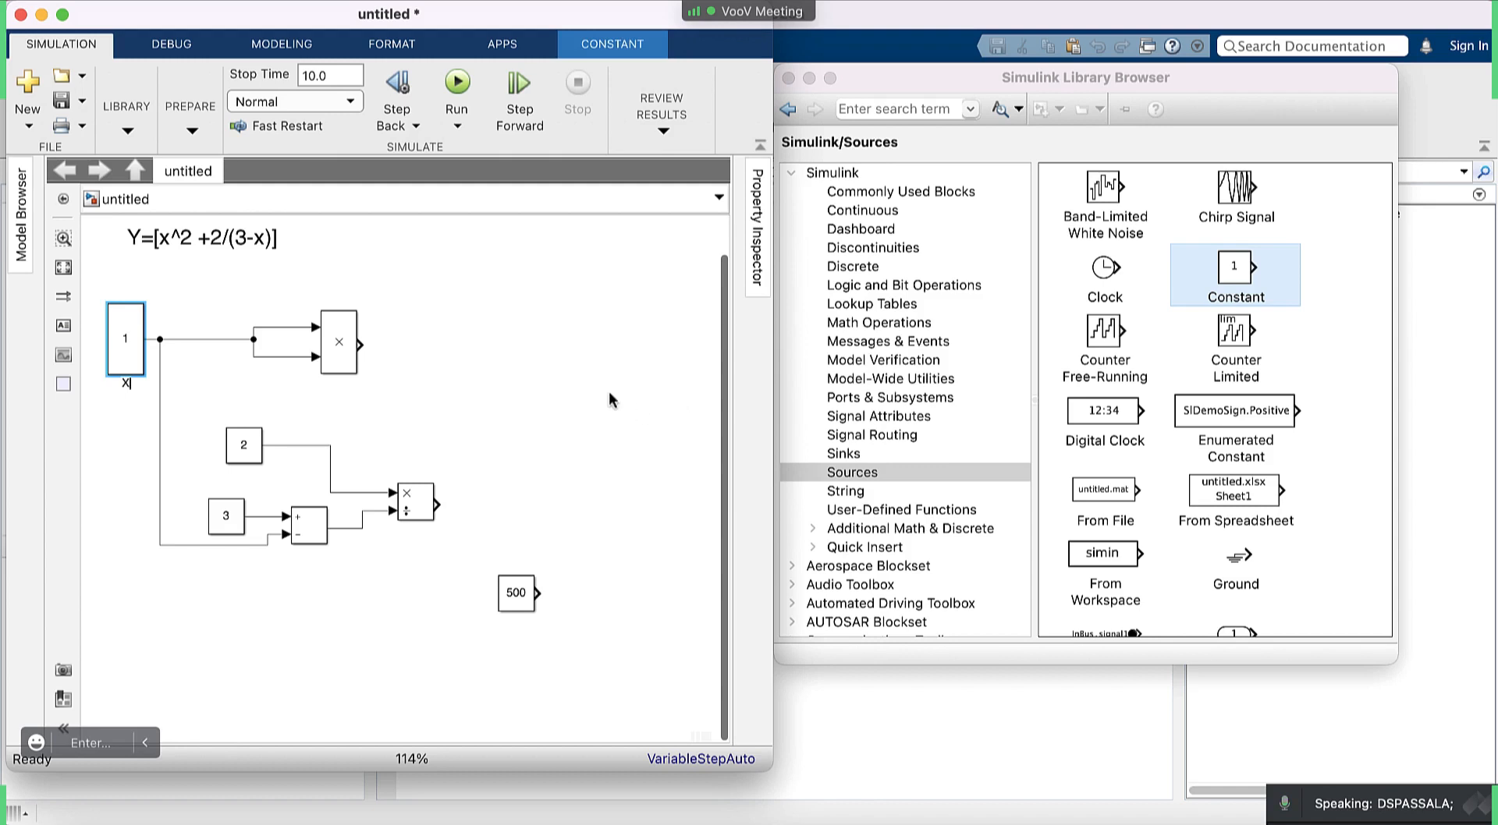
{"action": "left_click", "coordinate": [127, 341]}
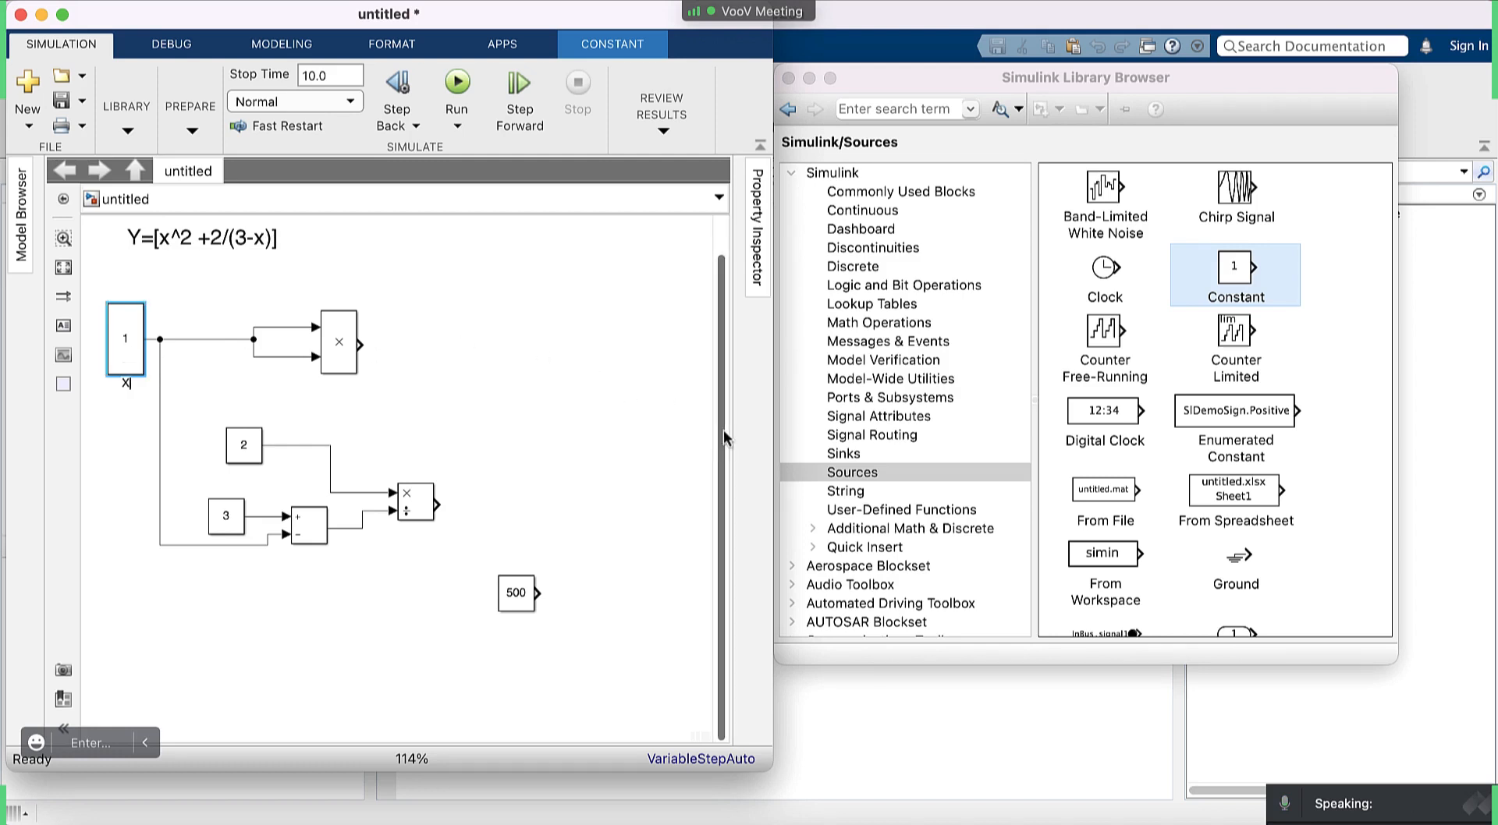
{"action": "left_click_drag", "start_coordinate": [723, 429], "coordinate": [727, 386]}
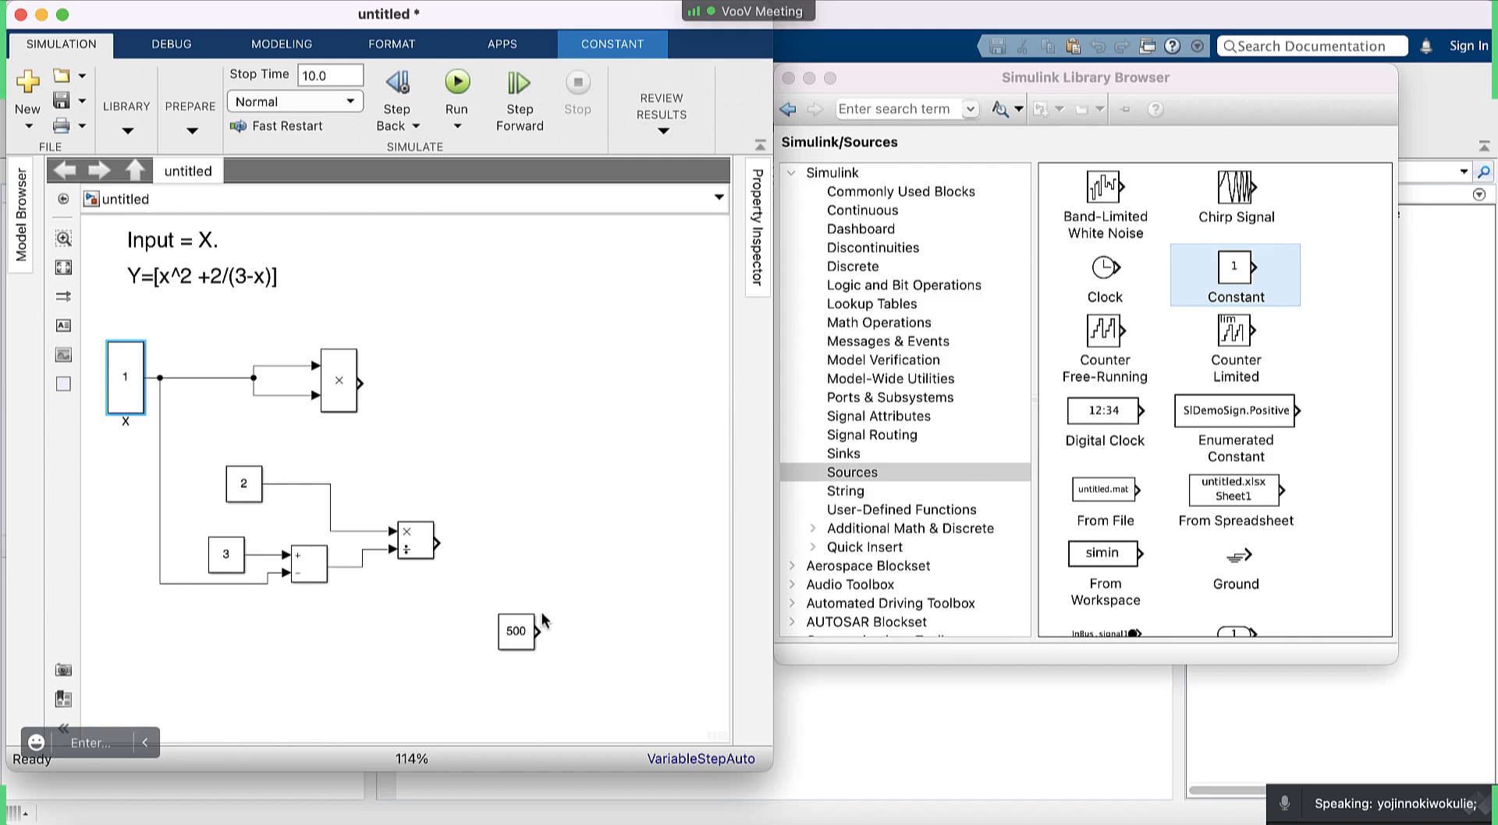
Delete the unconnected constant 500 block from the model.
{"action": "left_click", "coordinate": [513, 634]}
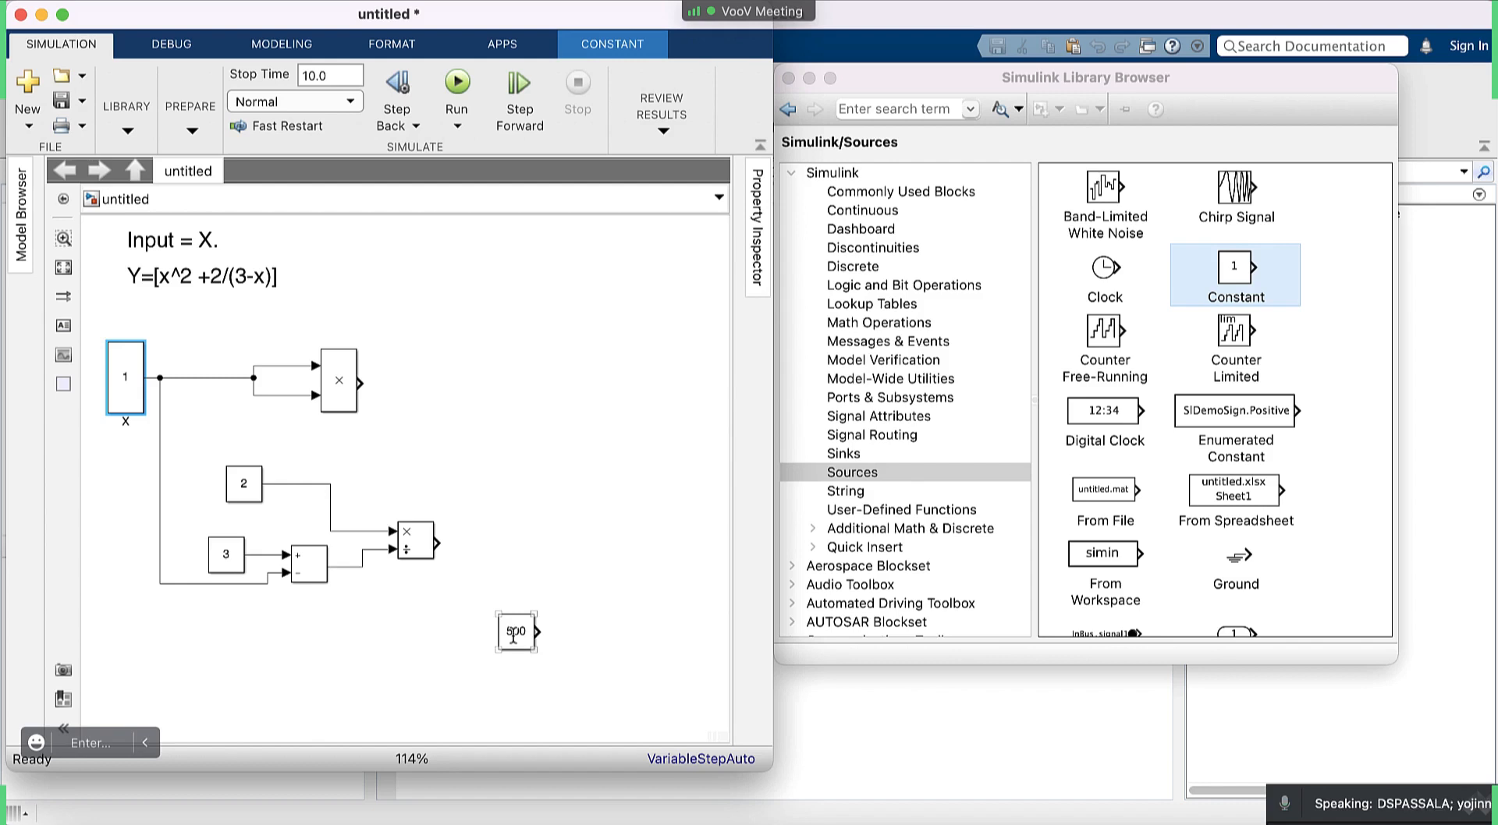
{"action": "left_click", "coordinate": [513, 633]}
{"action": "key", "text": "Delete"}
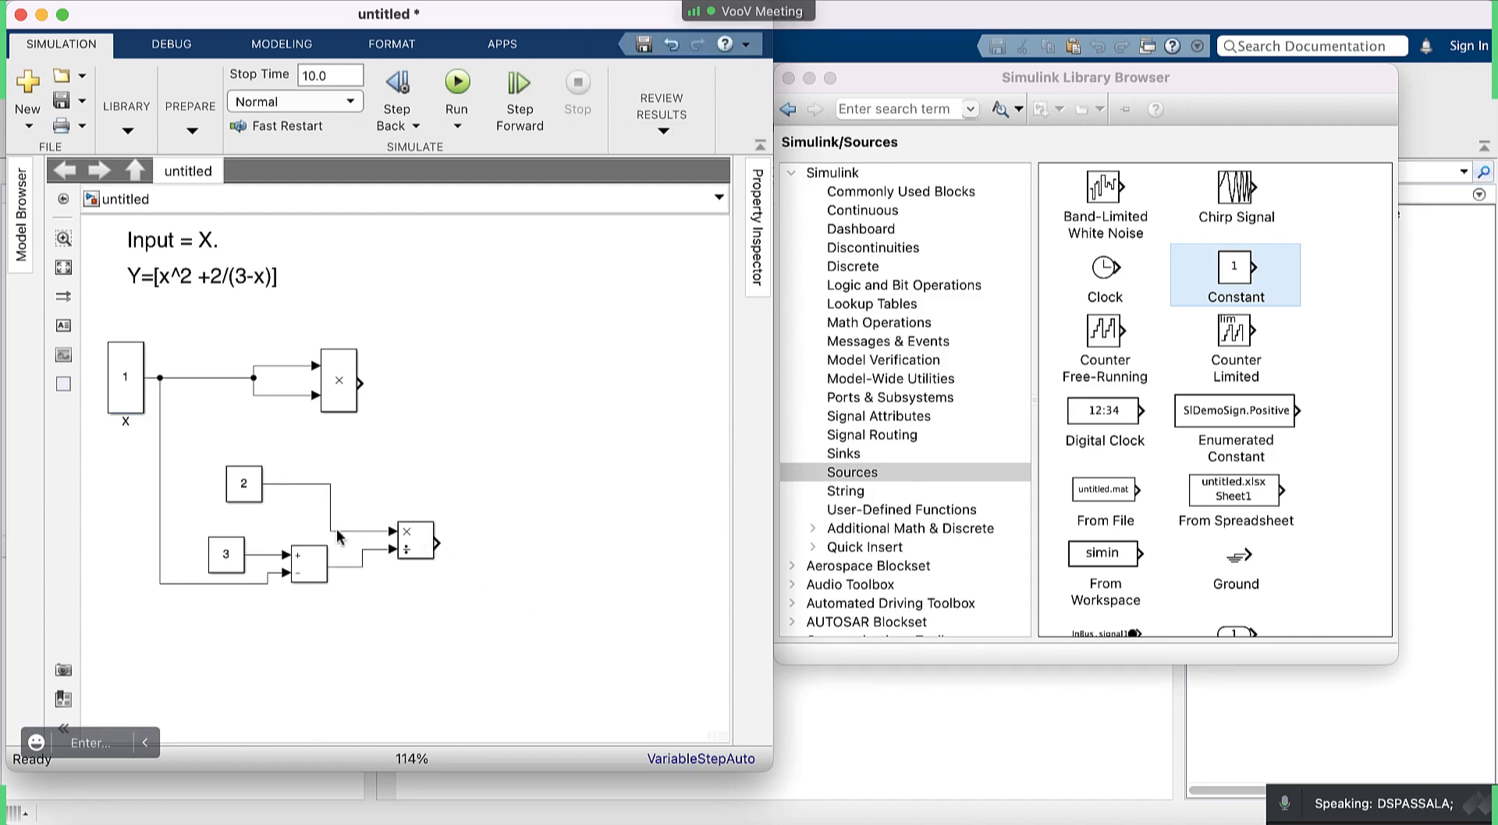
{"action": "left_click", "coordinate": [209, 282]}
Add an Add block from the Math Operations library to the right of the Product and Divide blocks.
{"action": "left_click", "coordinate": [866, 322]}
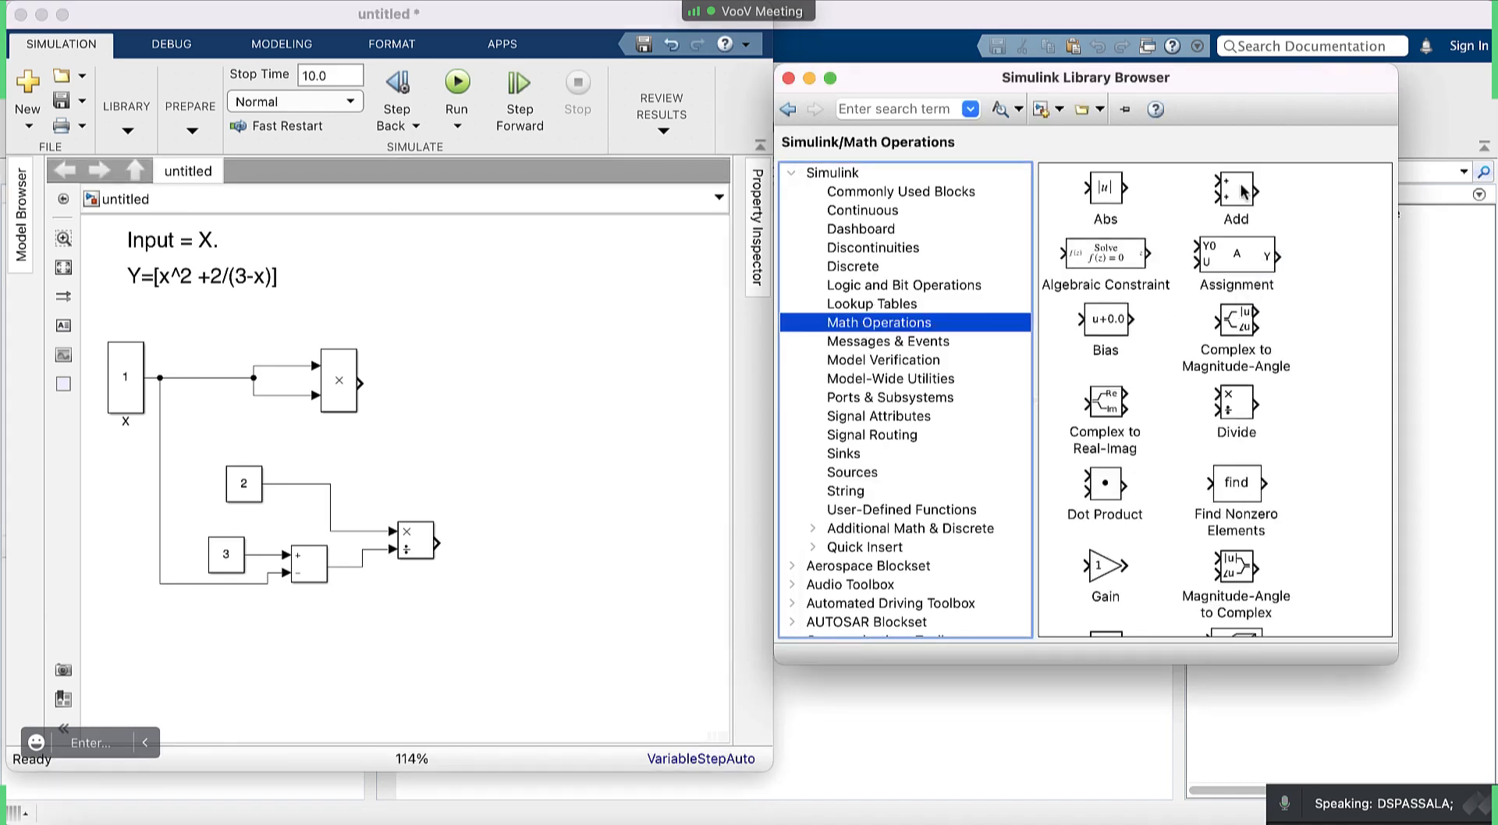
{"action": "left_click", "coordinate": [1242, 192]}
{"action": "left_click_drag", "start_coordinate": [1242, 192], "coordinate": [542, 472]}
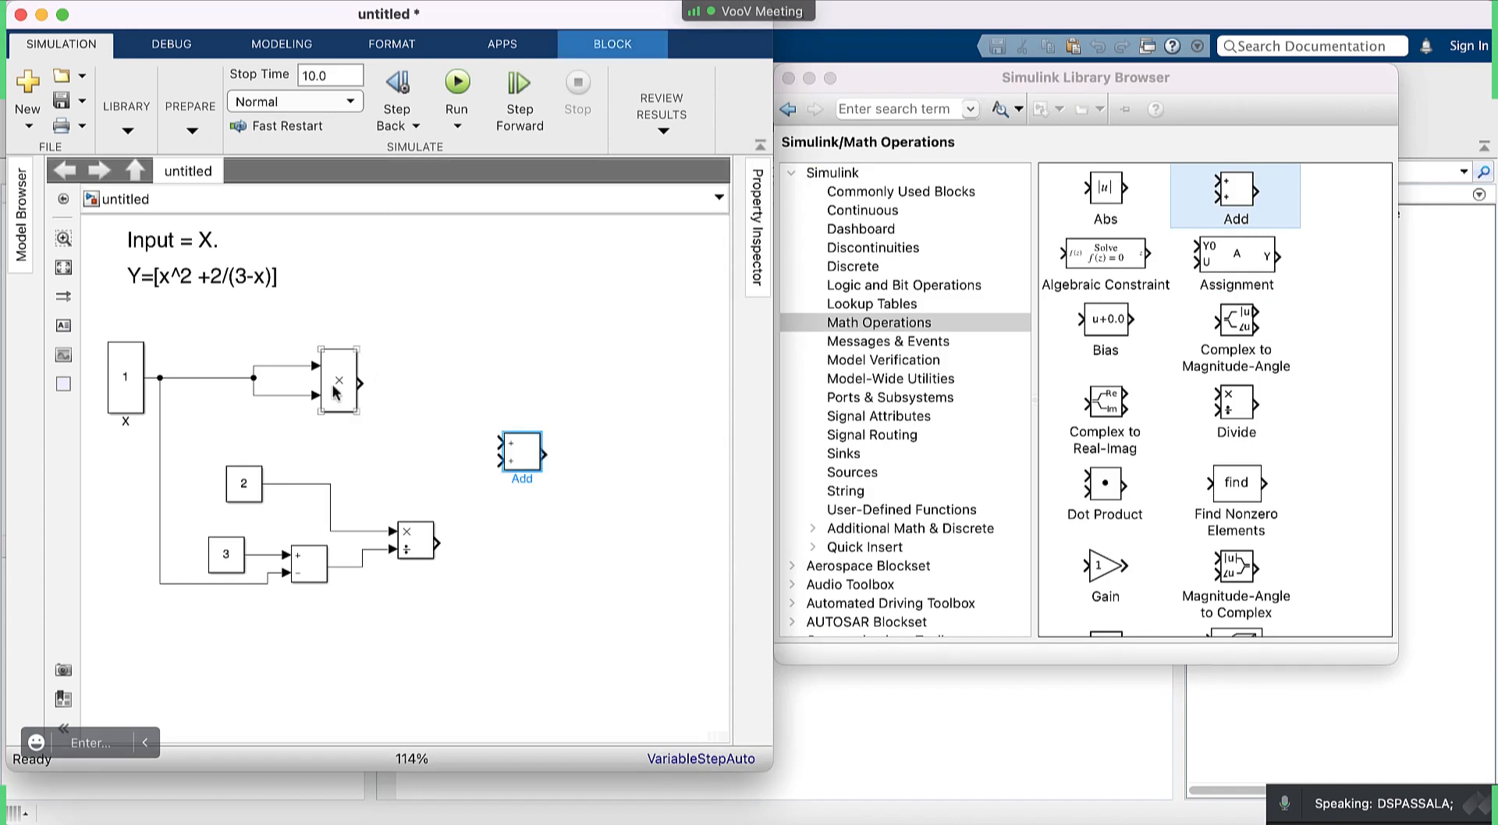
Connect the Product output to the Add block's first input and the Divide output to its second input.
{"action": "left_click", "coordinate": [332, 383]}
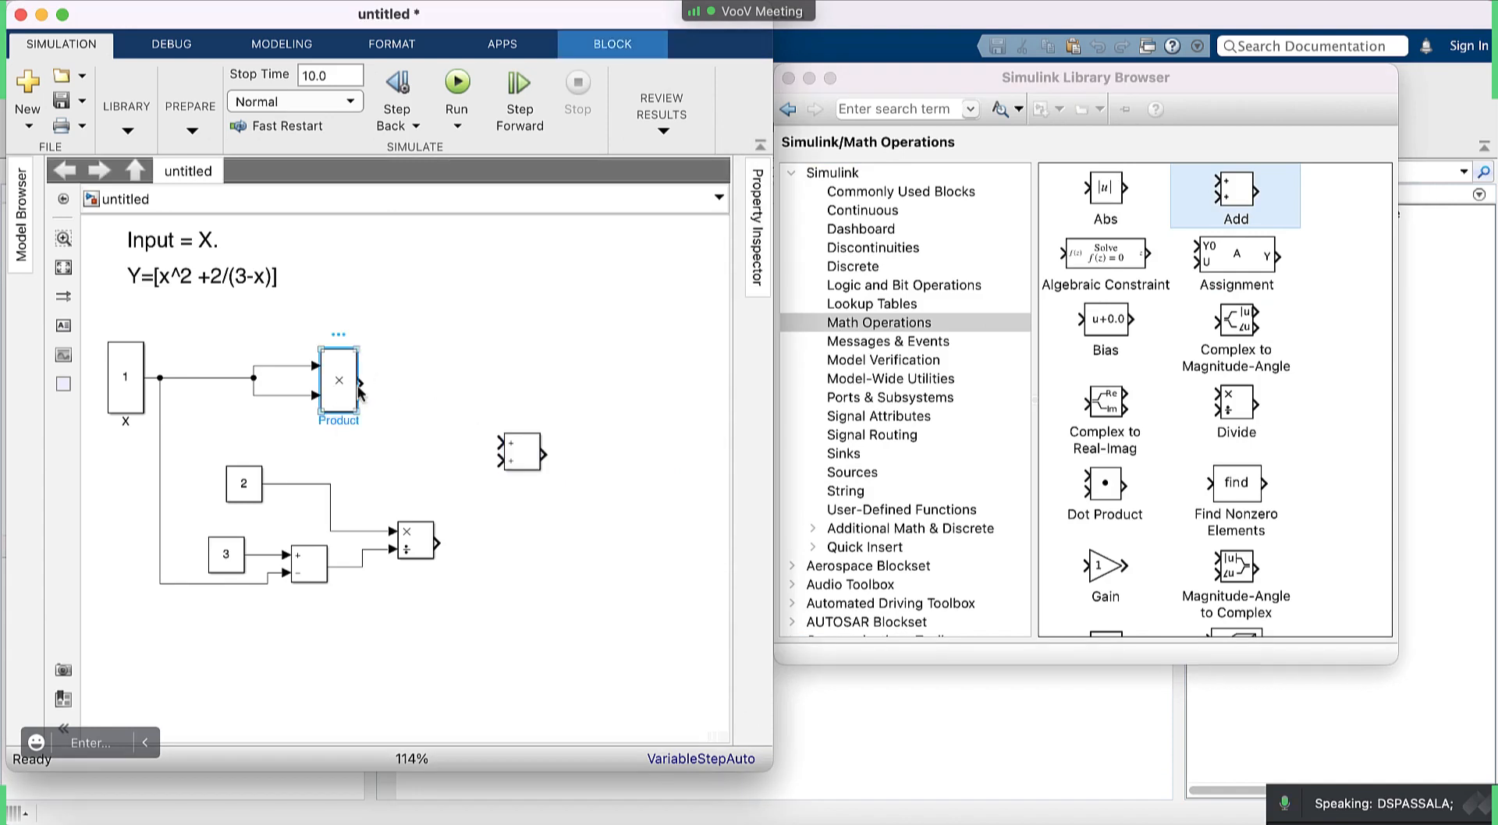
{"action": "left_click", "coordinate": [520, 457], "text": "ctrl"}
{"action": "left_click", "coordinate": [421, 550]}
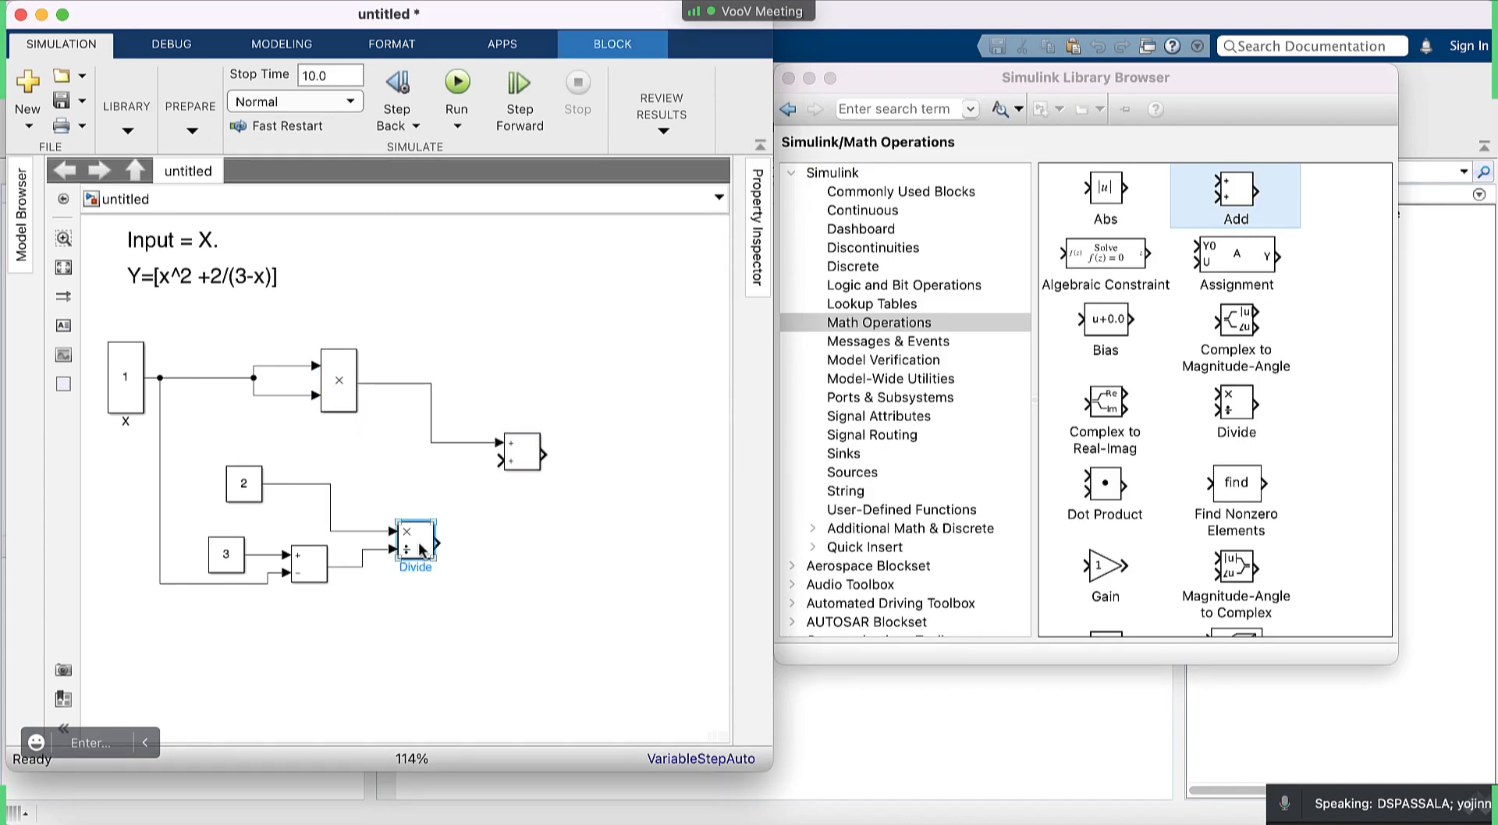
{"action": "left_click", "coordinate": [520, 462], "text": "ctrl"}
{"action": "left_click", "coordinate": [571, 546]}
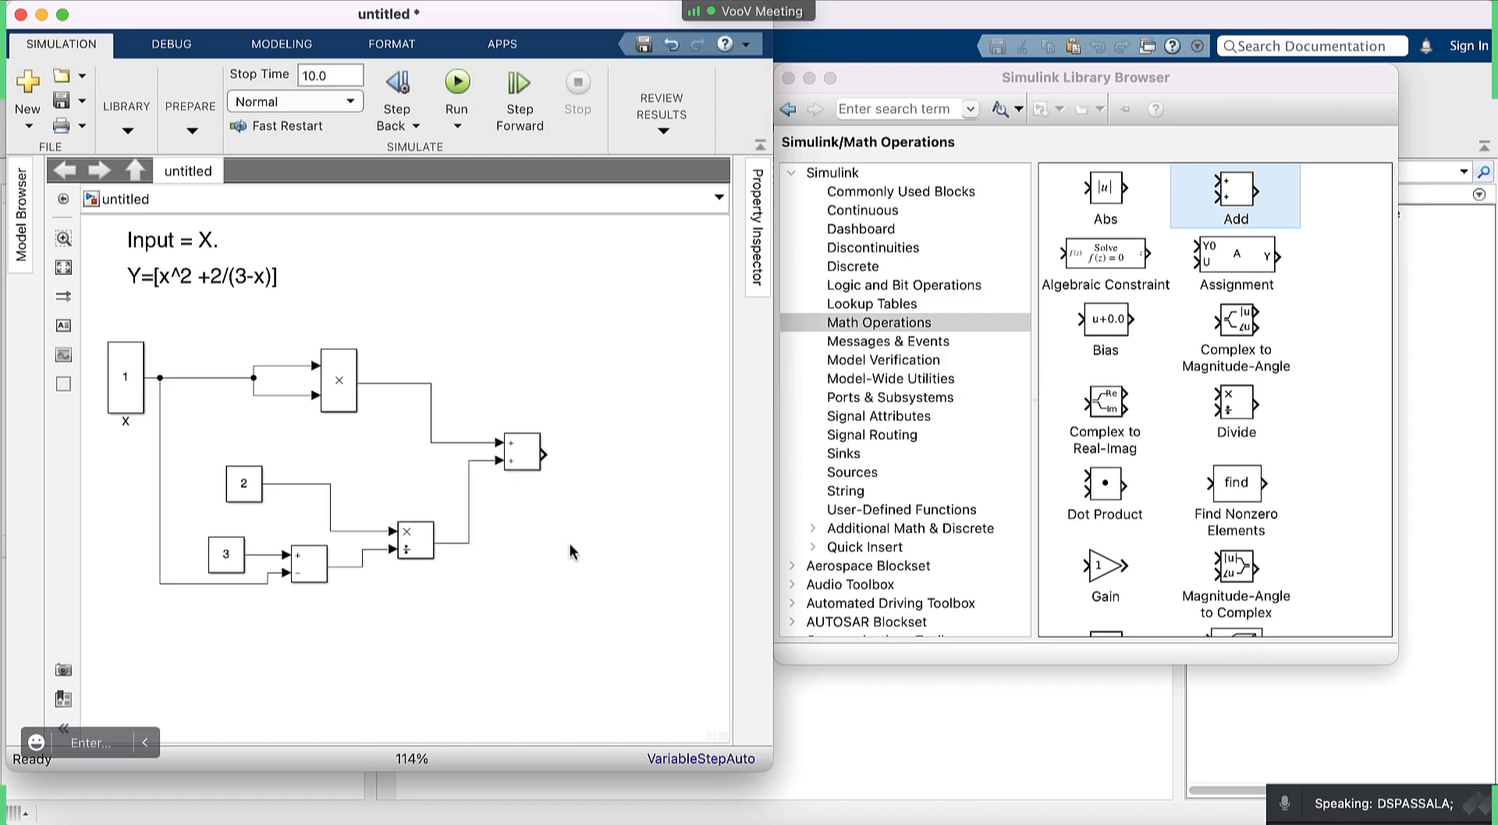
Delete the two signal lines leading from the Product and Divide blocks into the Add block.
{"action": "left_click", "coordinate": [428, 425]}
{"action": "key", "text": "Delete"}
{"action": "left_click", "coordinate": [466, 474]}
{"action": "key", "text": "Delete"}
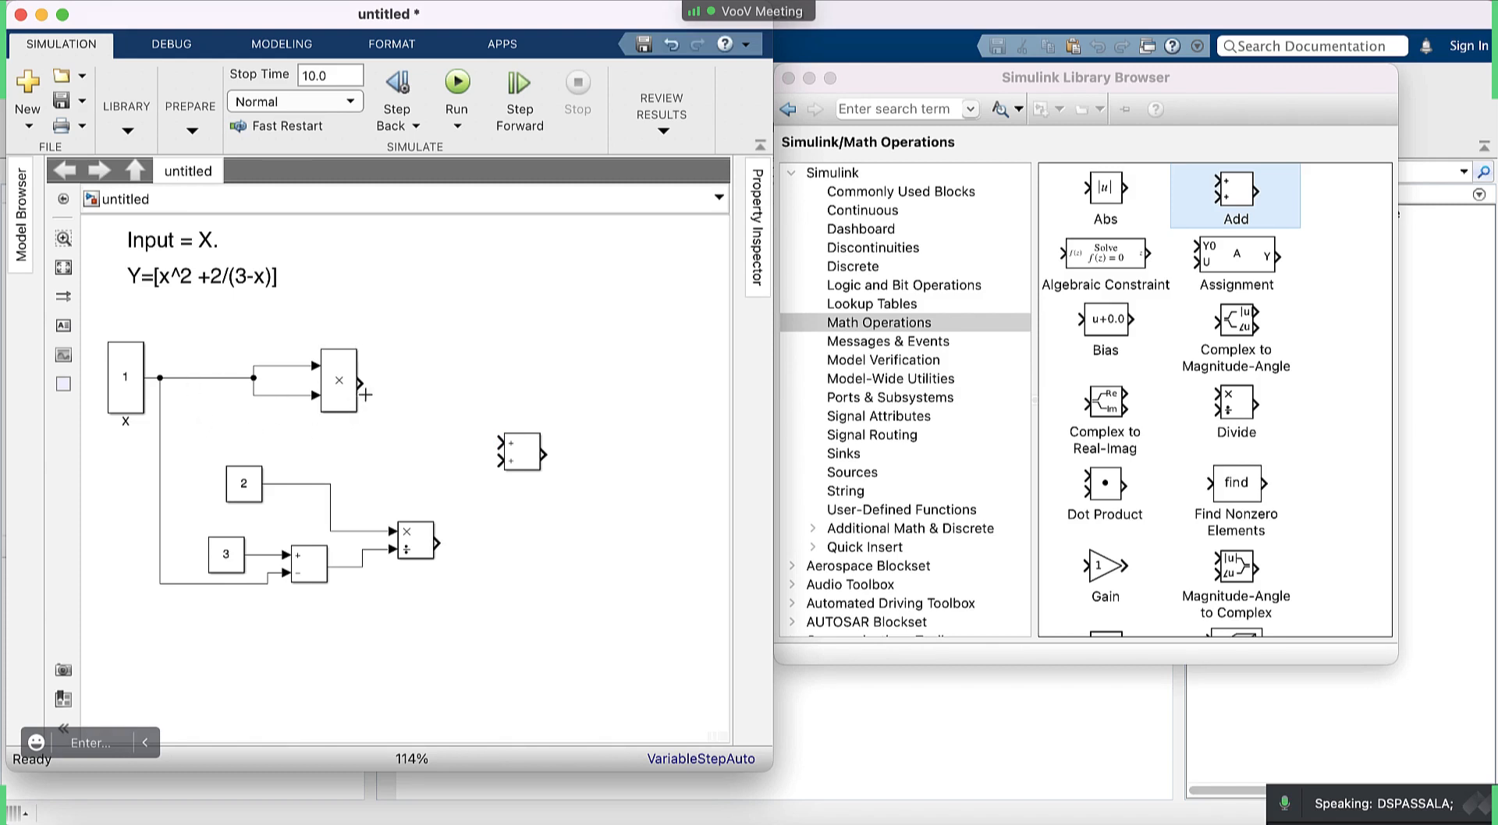
Draw signal lines from the Product output port to the Add block's first input and from the Divide output port to its second input.
{"action": "left_click", "coordinate": [359, 385]}
{"action": "left_click", "coordinate": [349, 378]}
{"action": "left_click", "coordinate": [365, 380]}
{"action": "left_click_drag", "start_coordinate": [359, 382], "coordinate": [500, 443]}
{"action": "left_click", "coordinate": [505, 439]}
{"action": "left_click_drag", "start_coordinate": [436, 544], "coordinate": [497, 461]}
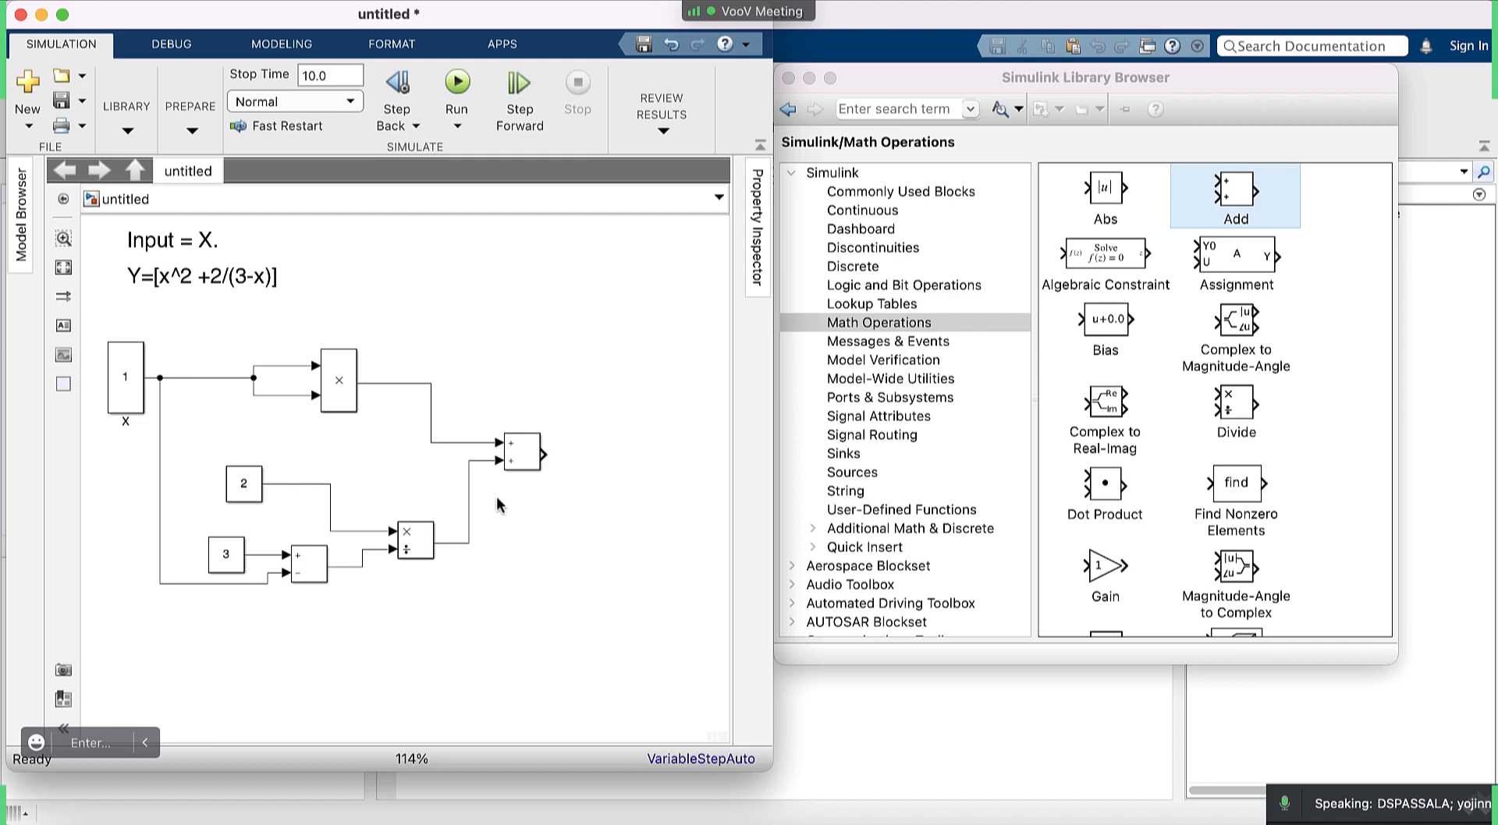
Undo the last two connections made to the Add block.
{"action": "key", "text": "super+z"}
{"action": "key", "text": "super+z"}
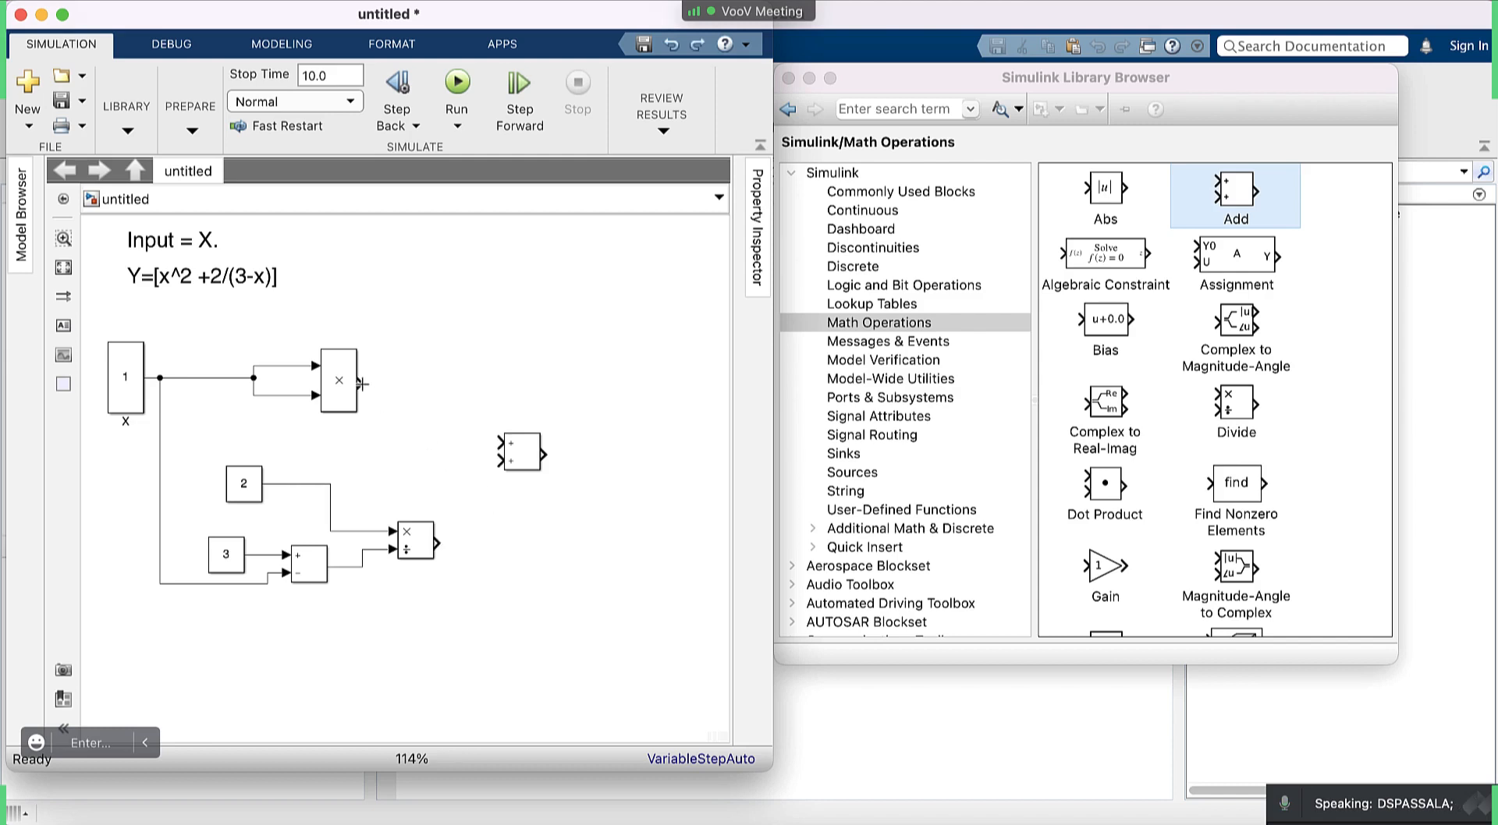
Auto-connect the Product block and the Divide block to the Add block's first and second inputs respectively.
{"action": "left_click", "coordinate": [335, 380]}
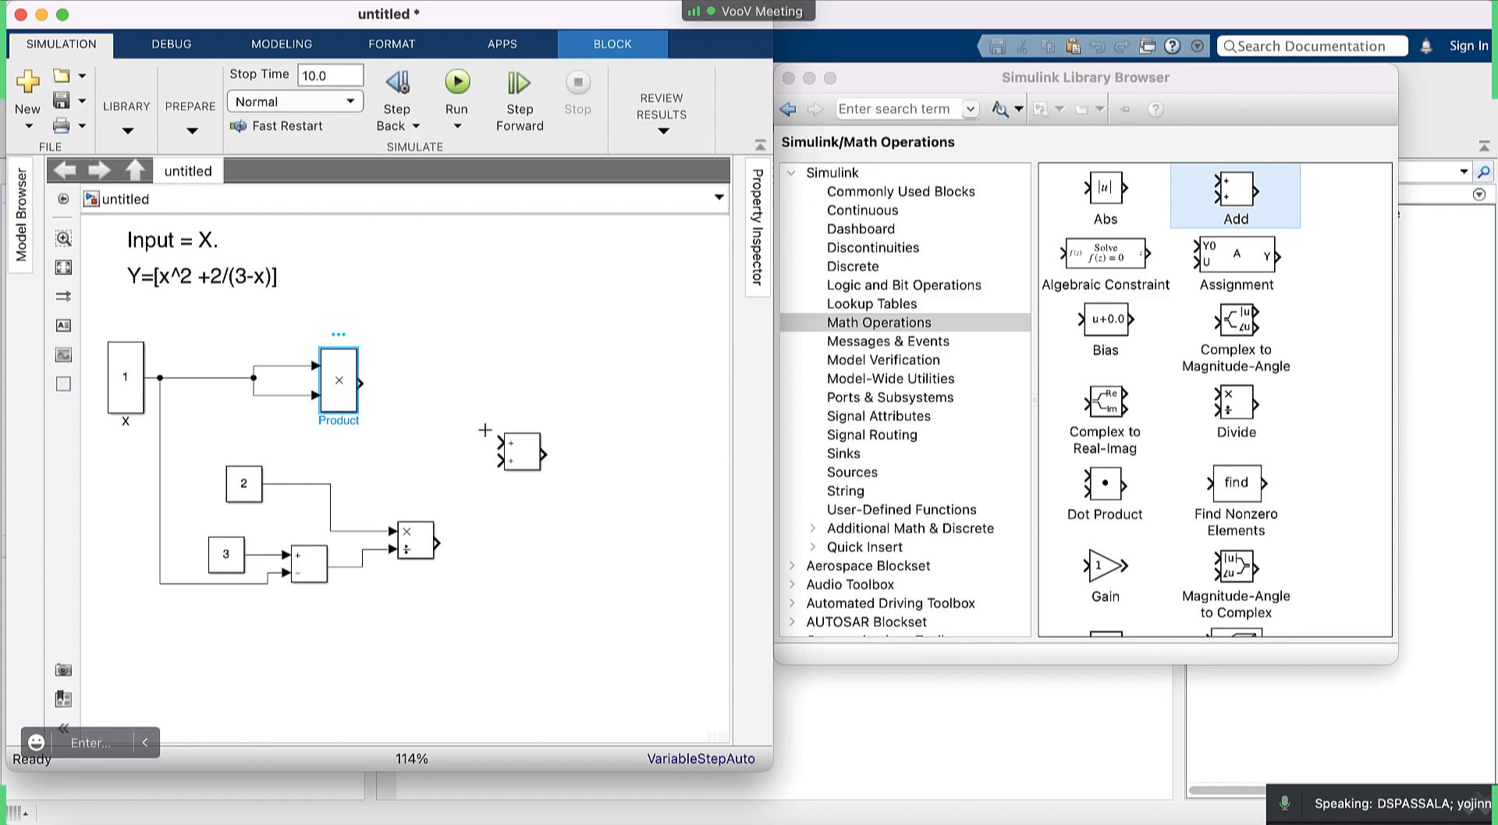
{"action": "left_click", "coordinate": [528, 457]}
{"action": "left_click", "coordinate": [527, 457], "text": "ctrl"}
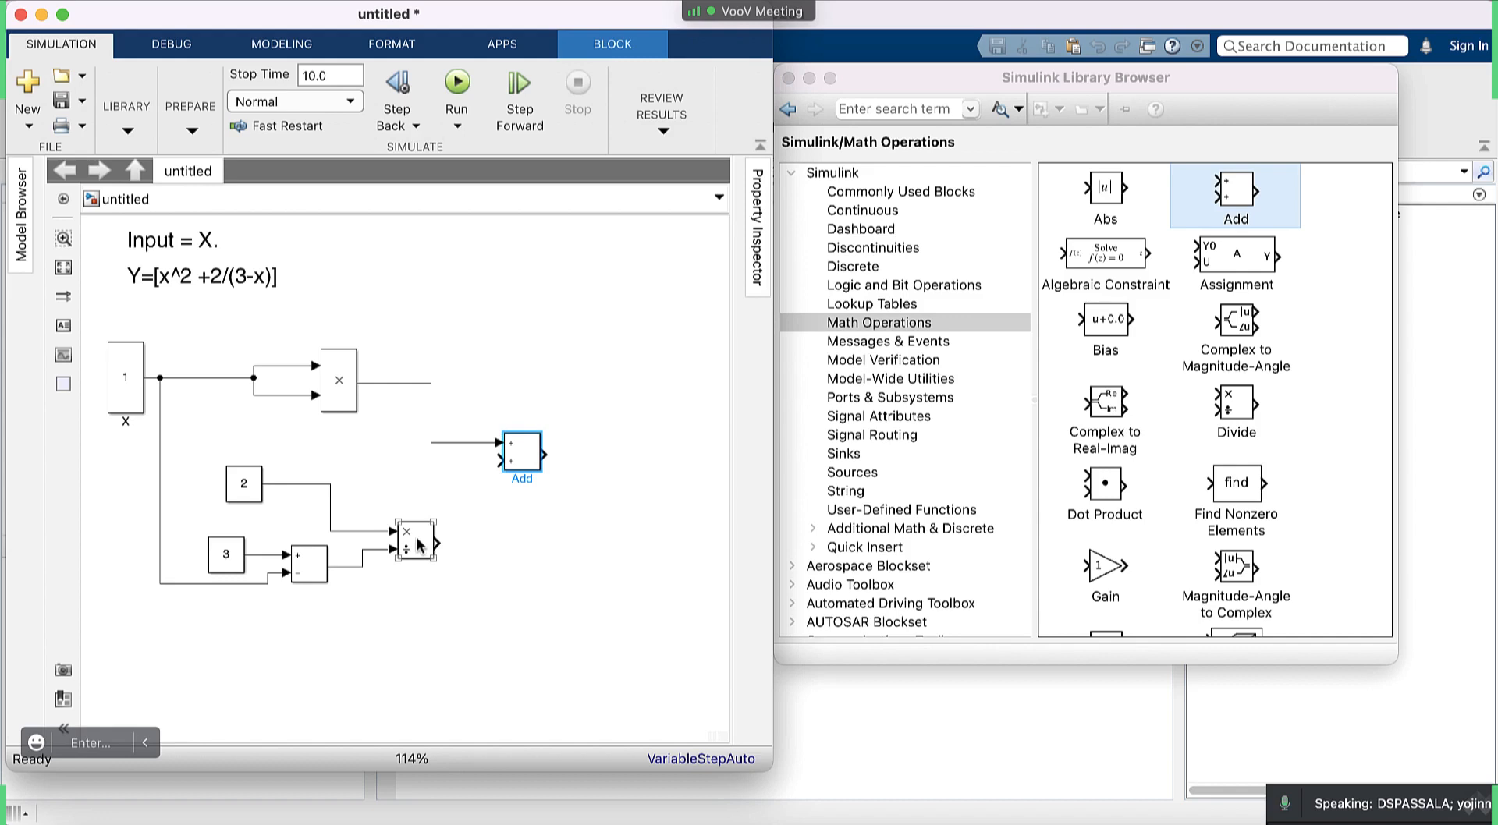
{"action": "left_click", "coordinate": [419, 545]}
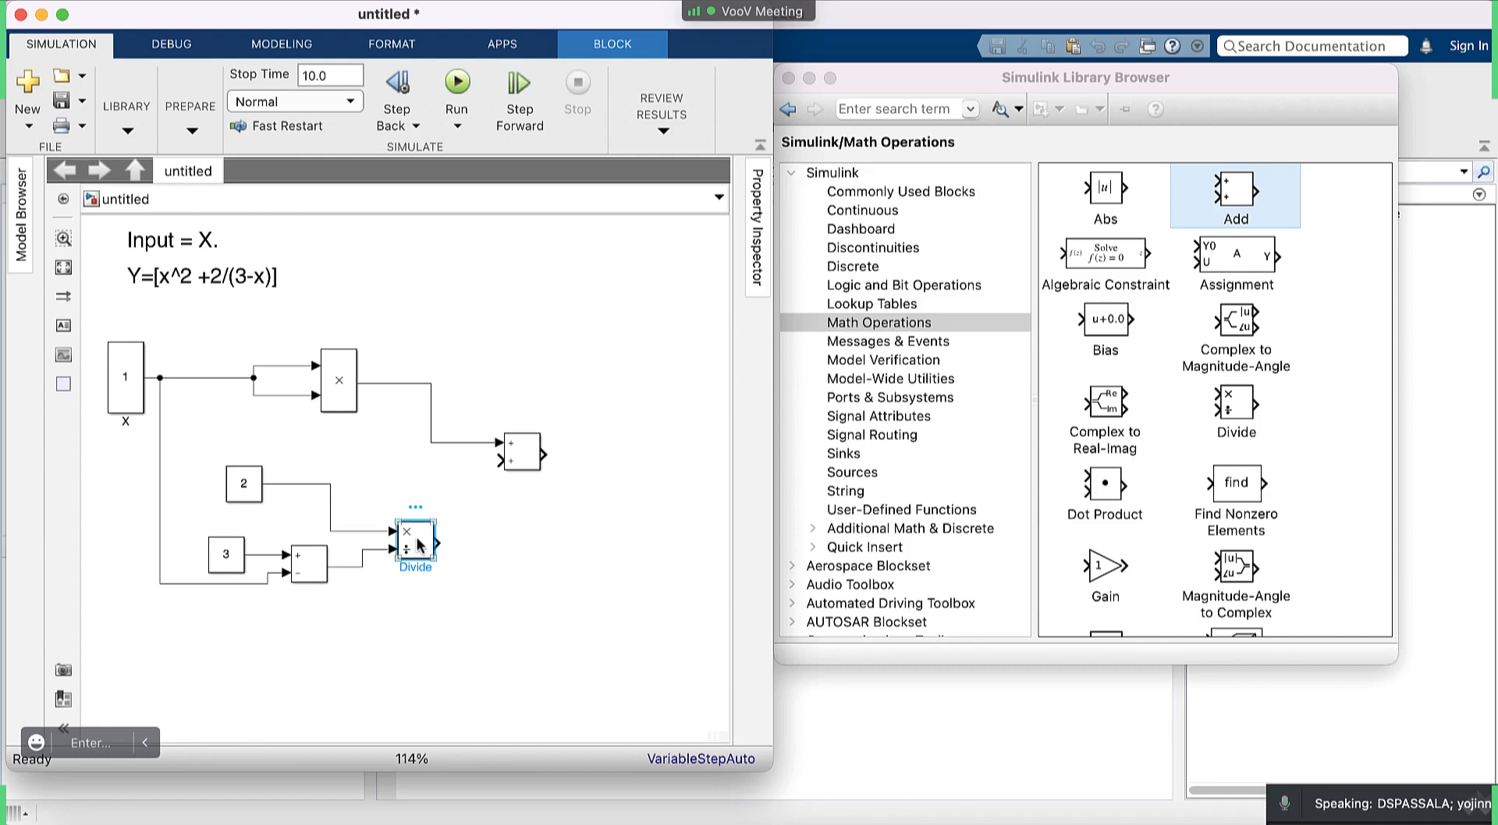
{"action": "left_click", "coordinate": [521, 457], "text": "super"}
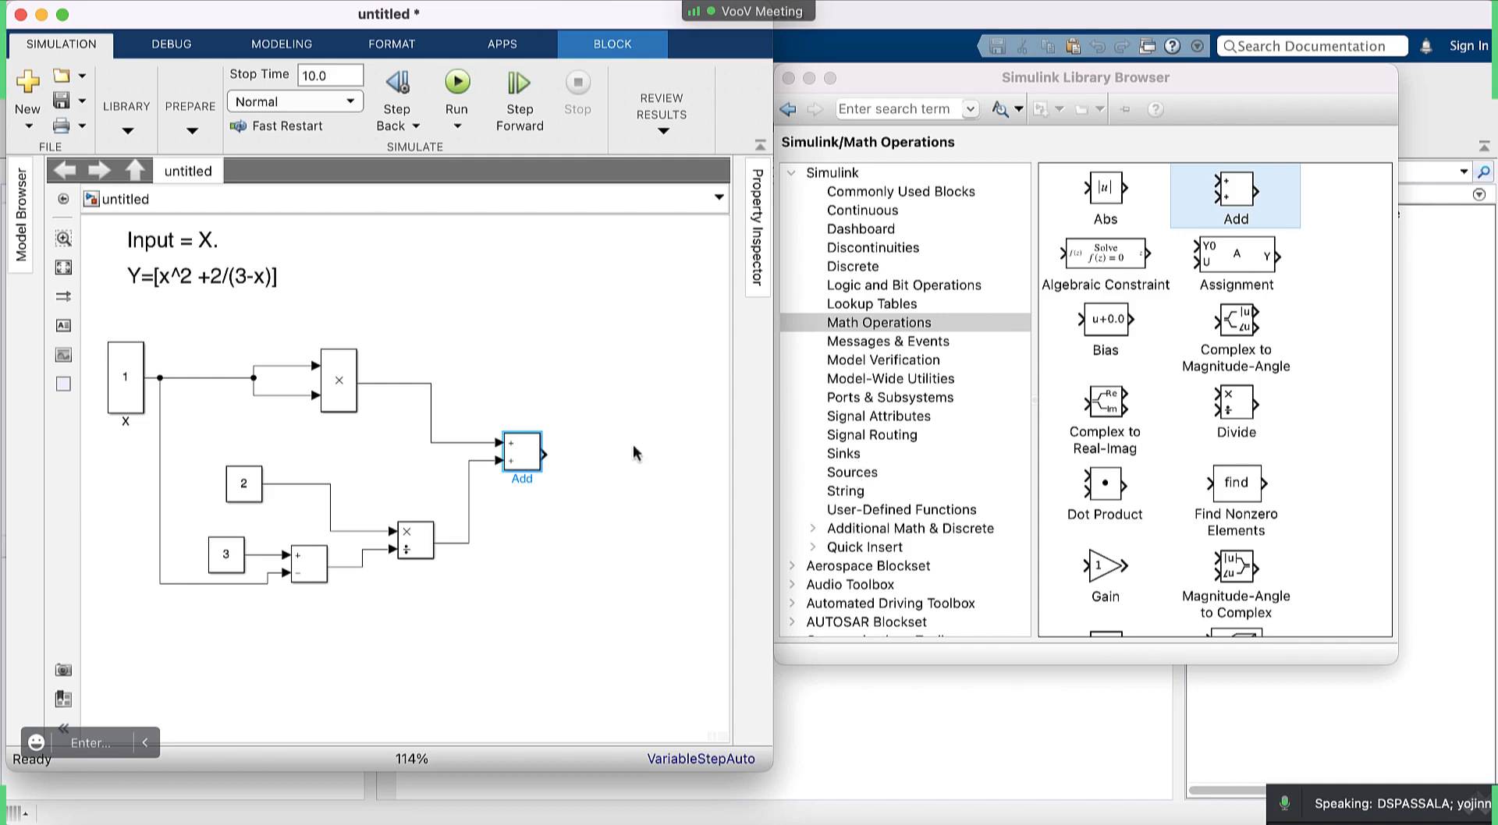
Add a Display block from the Sinks library to the right of the Add block.
{"action": "left_click", "coordinate": [858, 453]}
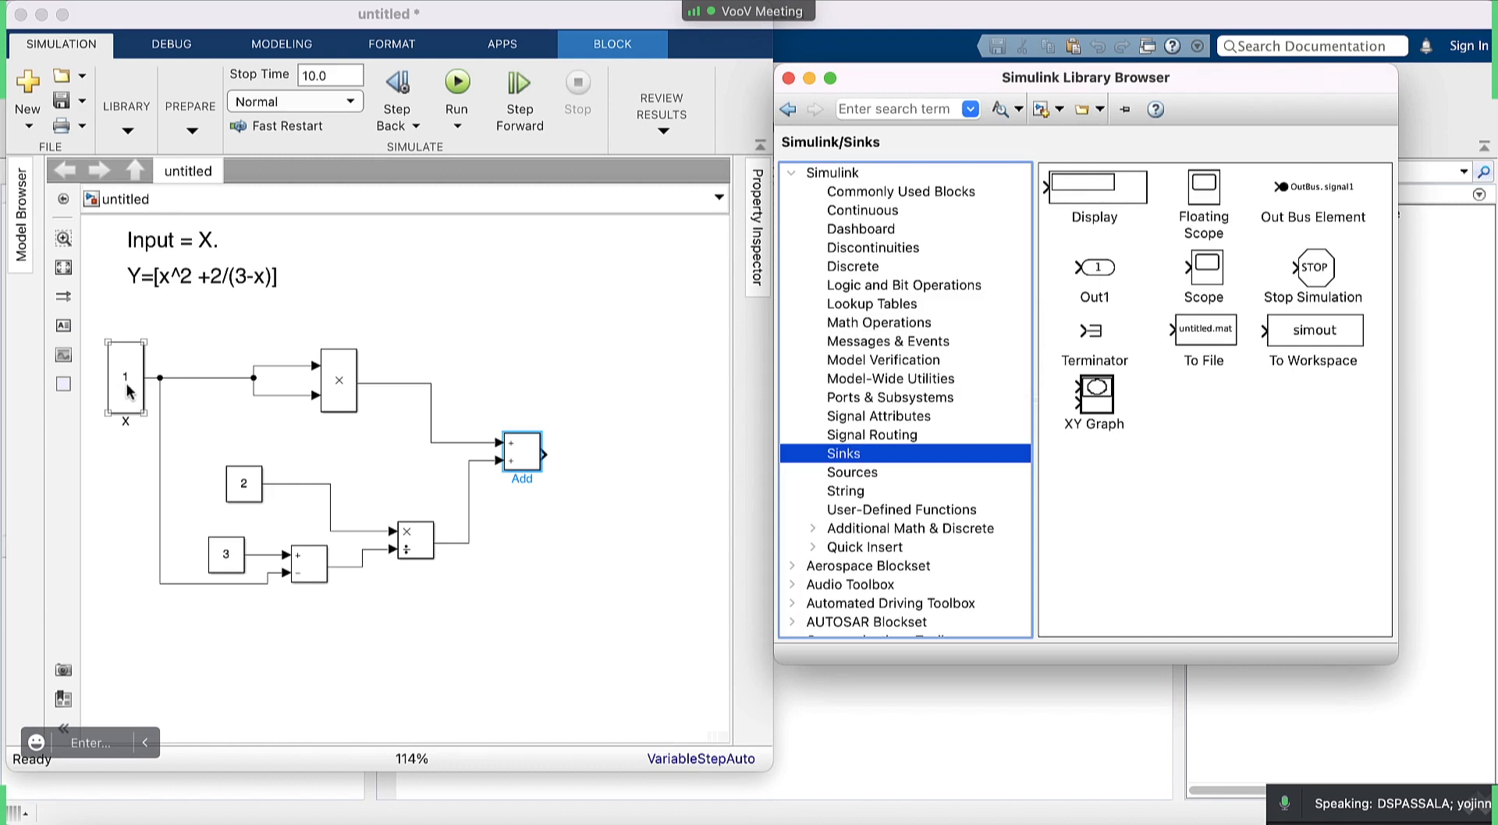
{"action": "left_click", "coordinate": [1130, 187]}
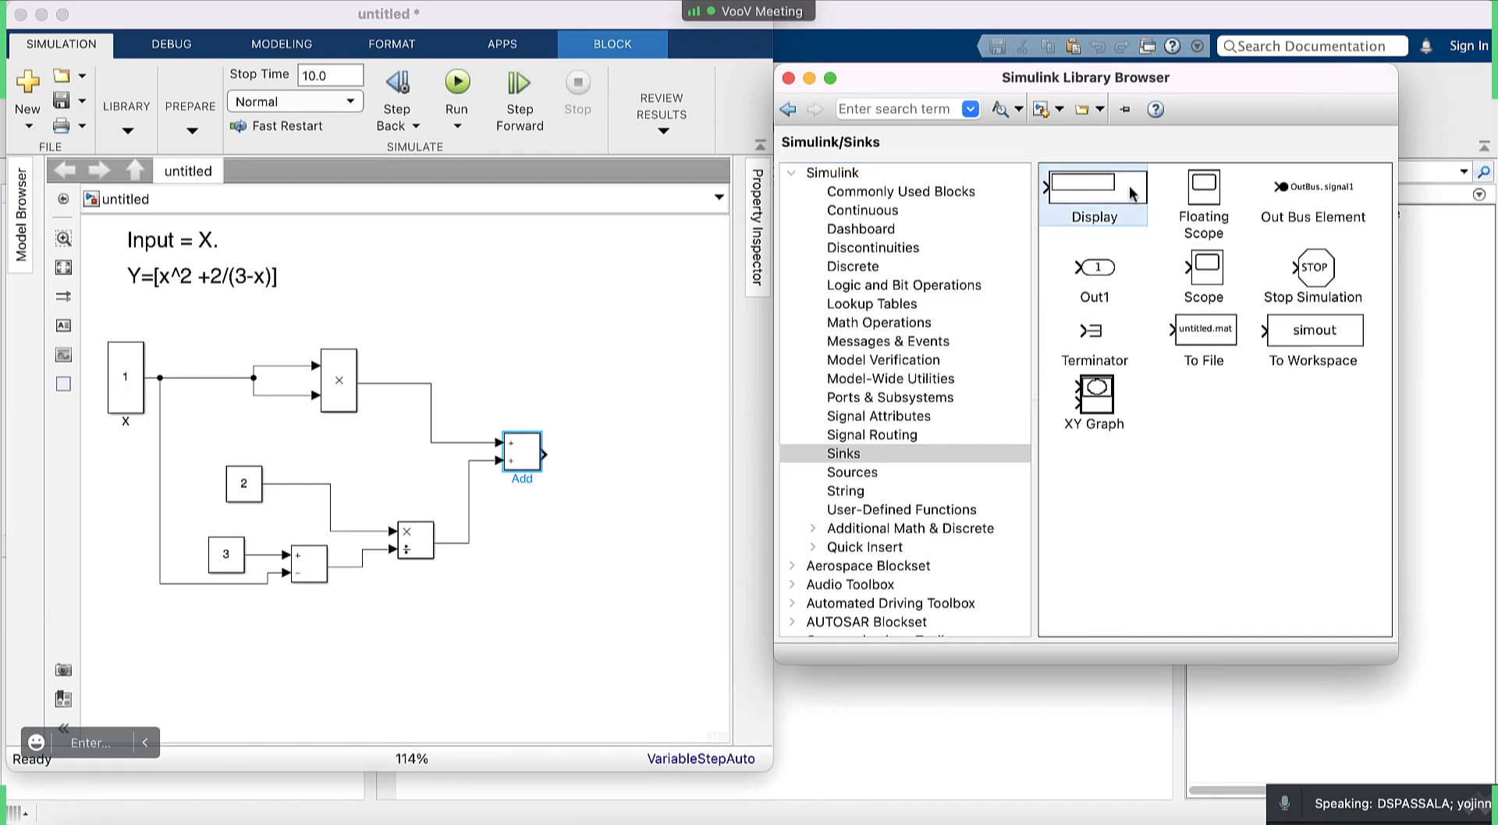
{"action": "mouse_move", "coordinate": [1370, 763]}
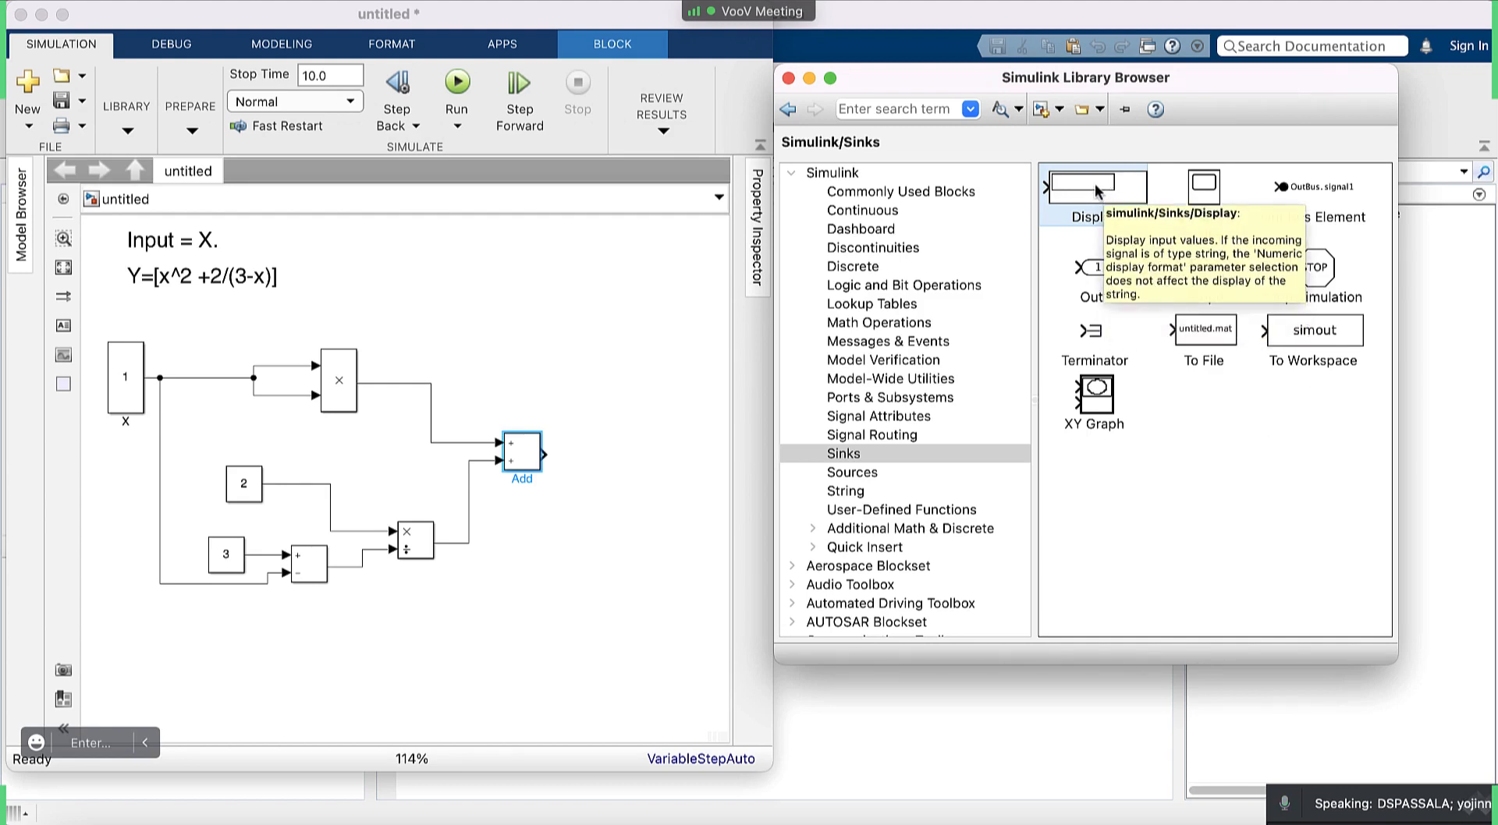
{"action": "left_click_drag", "start_coordinate": [1094, 184], "coordinate": [649, 462]}
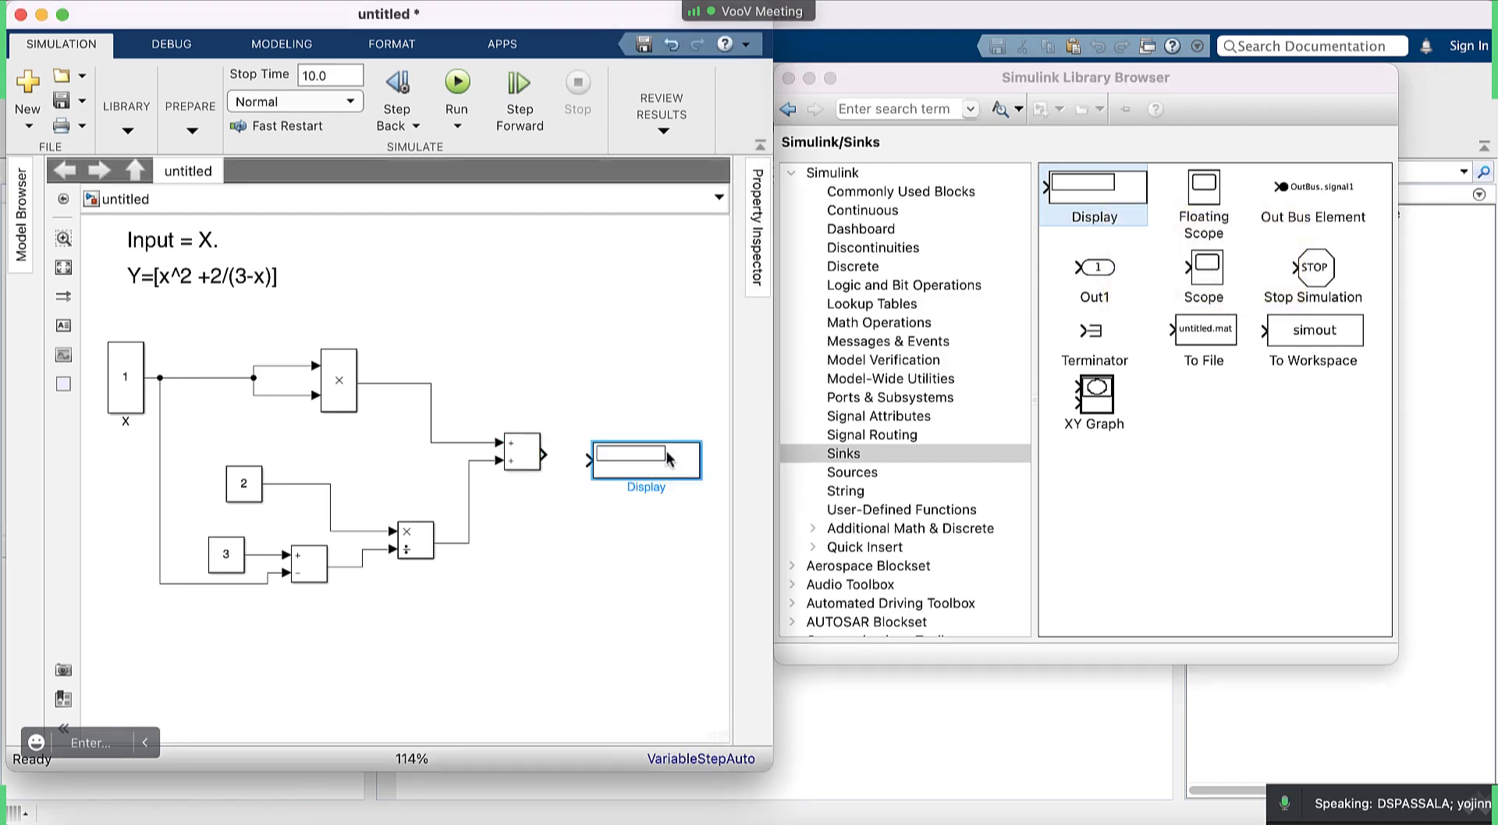
Align the Display block with the Add block's output port and auto-connect Add to Display.
{"action": "left_click", "coordinate": [653, 521]}
{"action": "left_click_drag", "start_coordinate": [654, 471], "coordinate": [654, 465]}
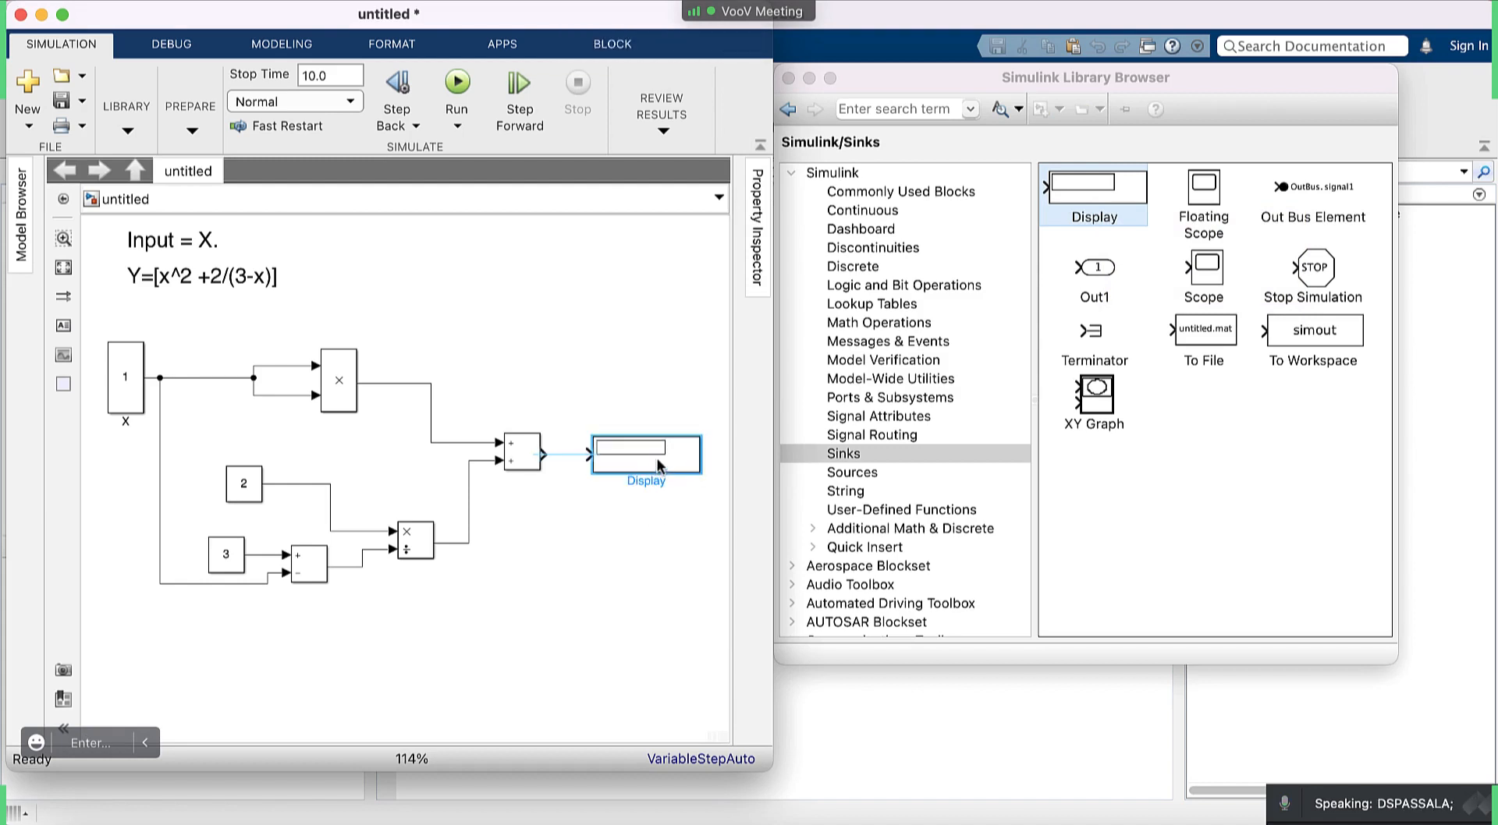
{"action": "left_click", "coordinate": [527, 461]}
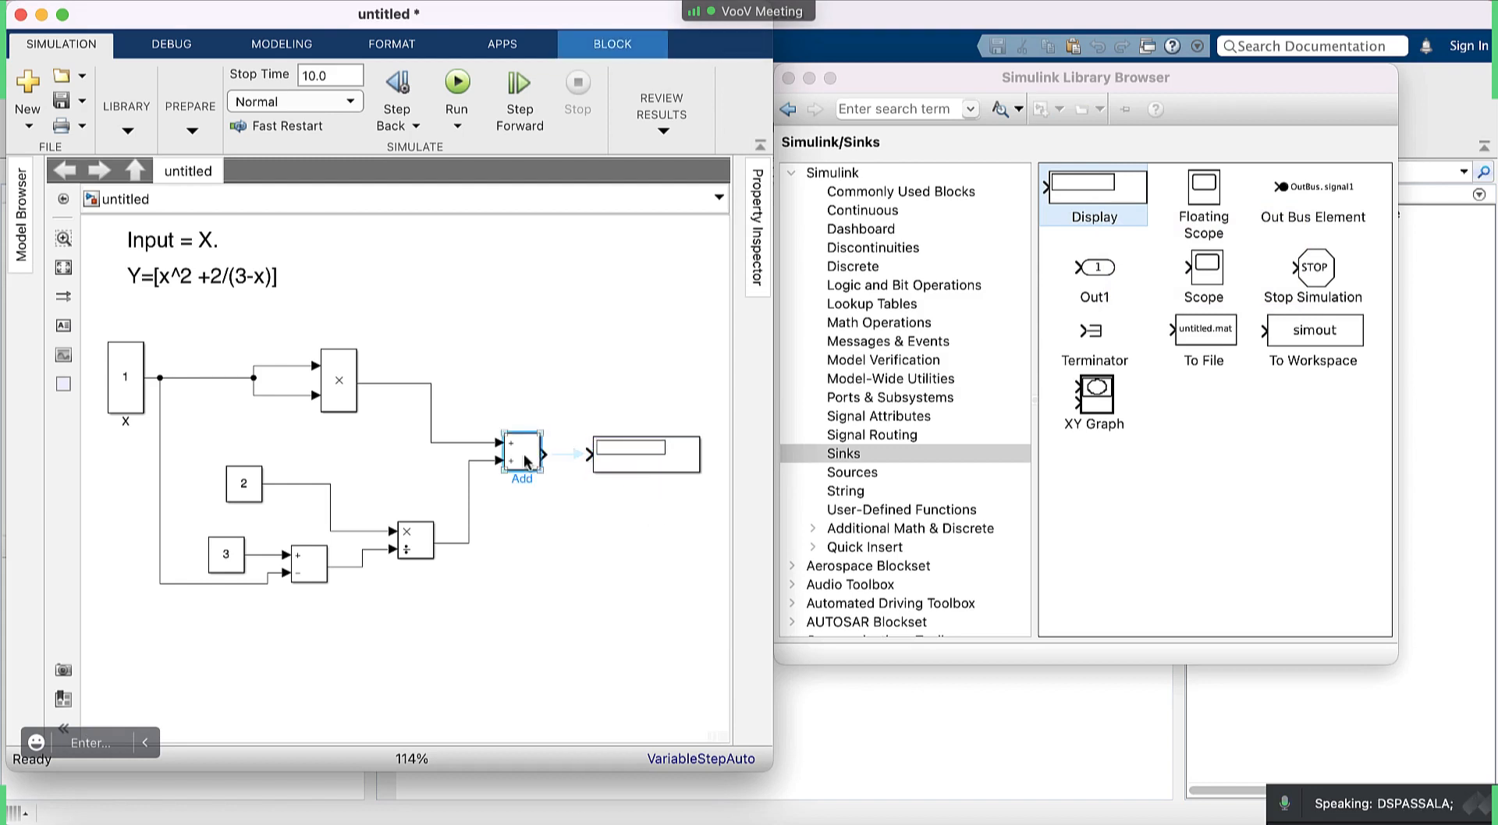
{"action": "left_click", "coordinate": [674, 459], "text": "super"}
{"action": "left_click", "coordinate": [663, 525]}
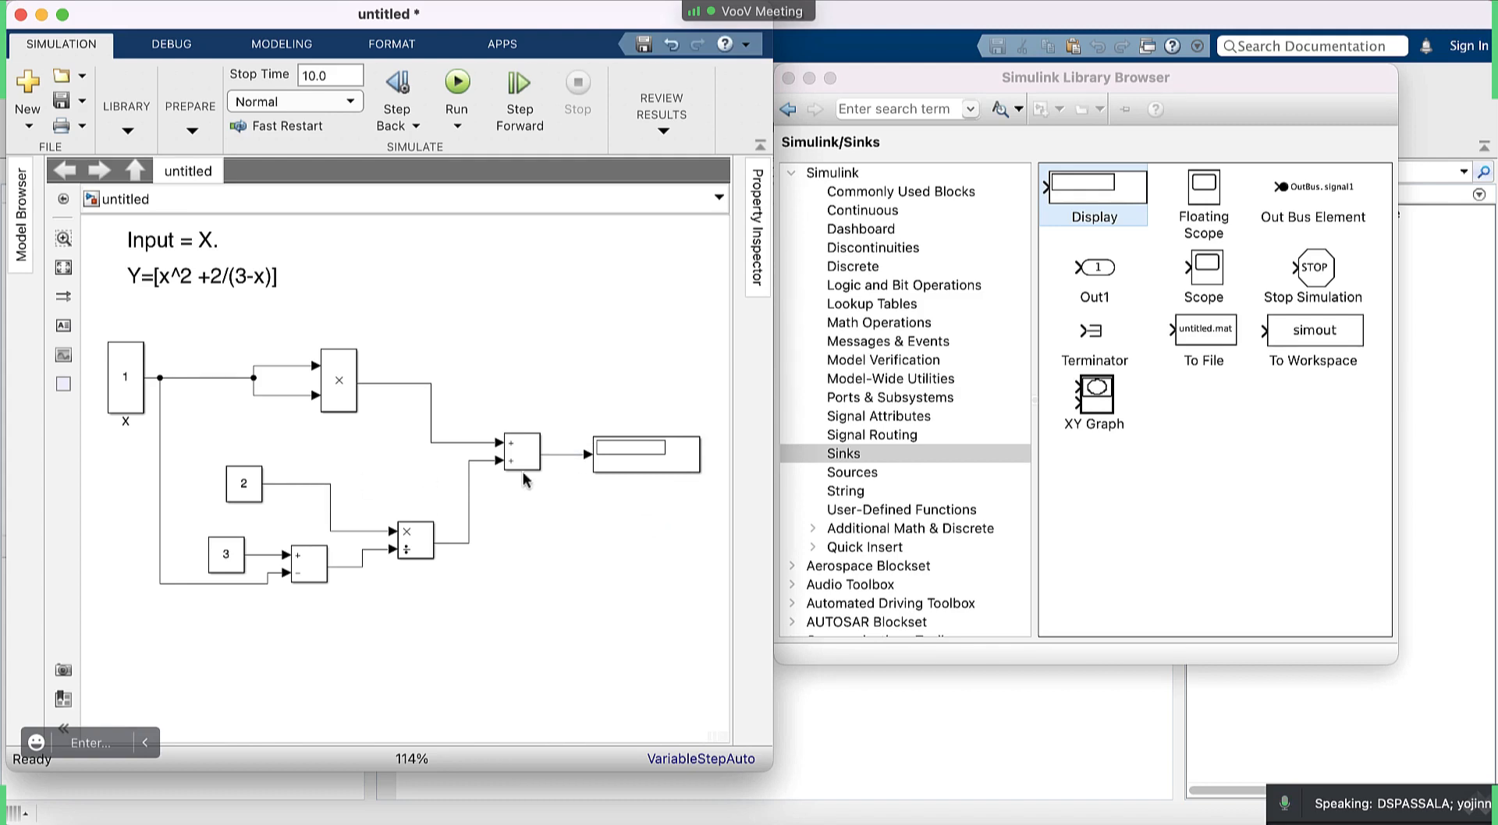
{"action": "left_click", "coordinate": [268, 281]}
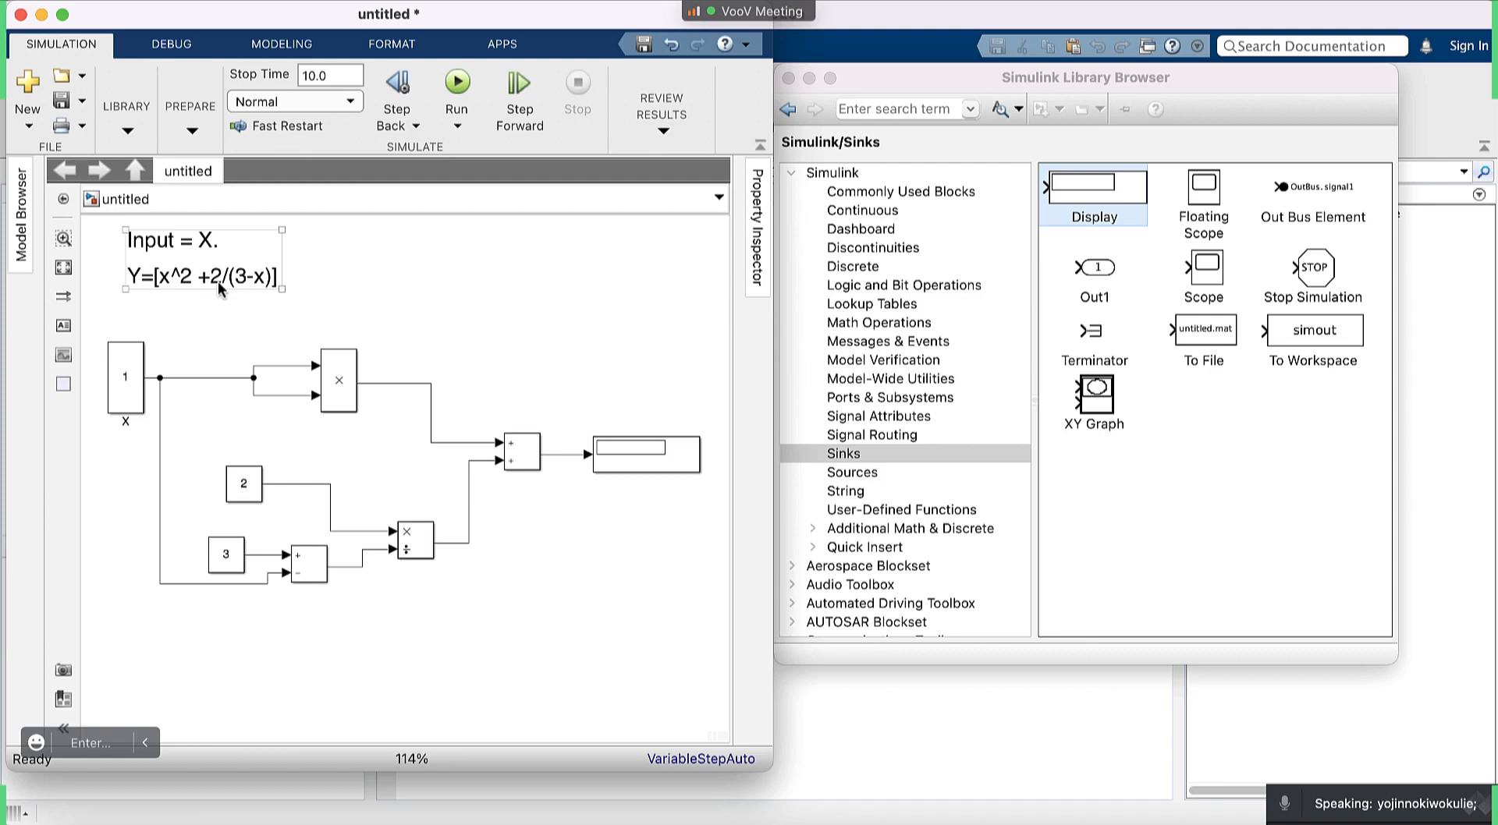
{"action": "left_click", "coordinate": [301, 399]}
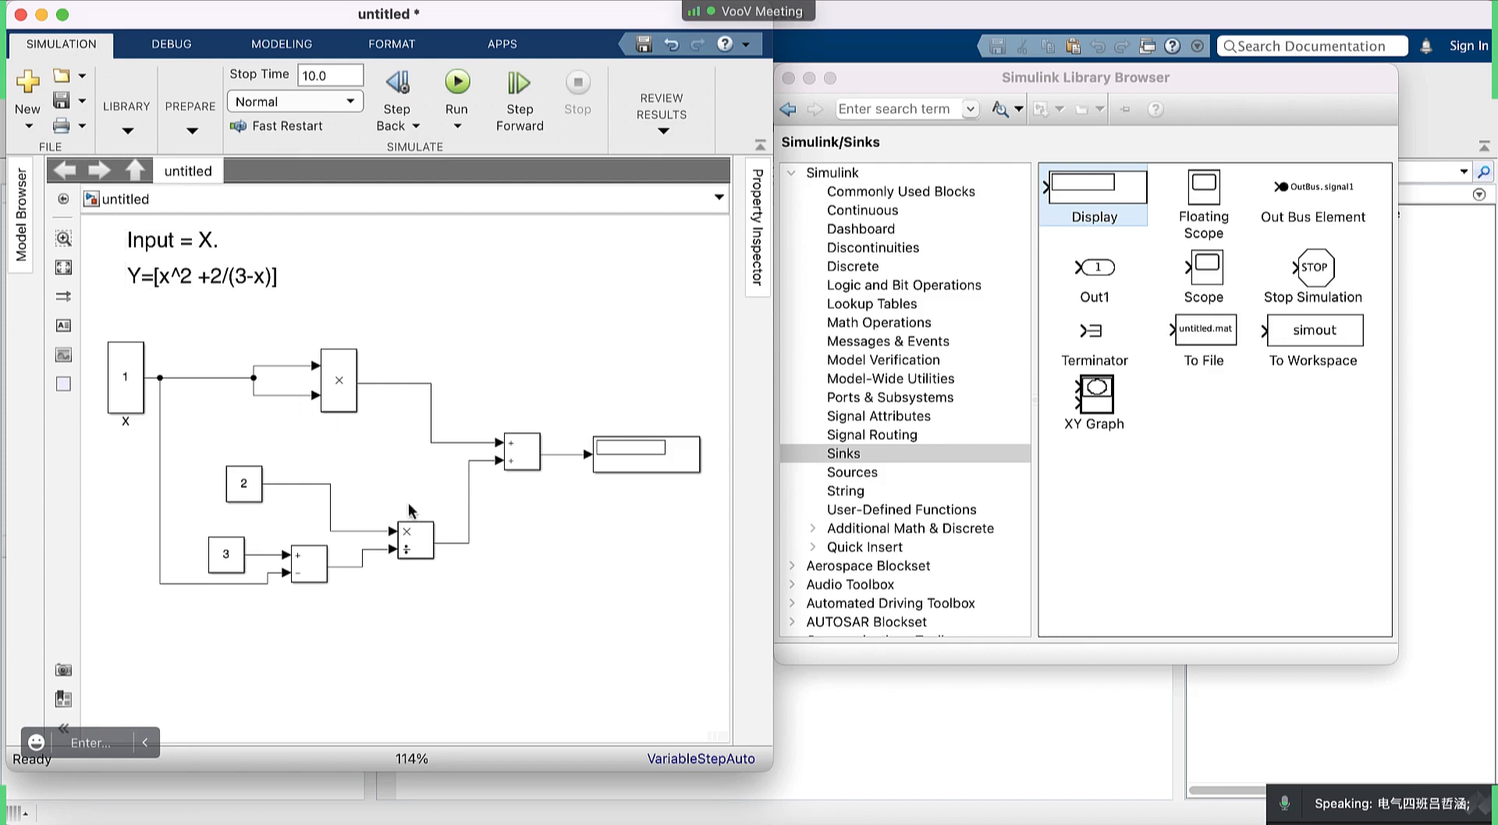
{"action": "left_click", "coordinate": [127, 387]}
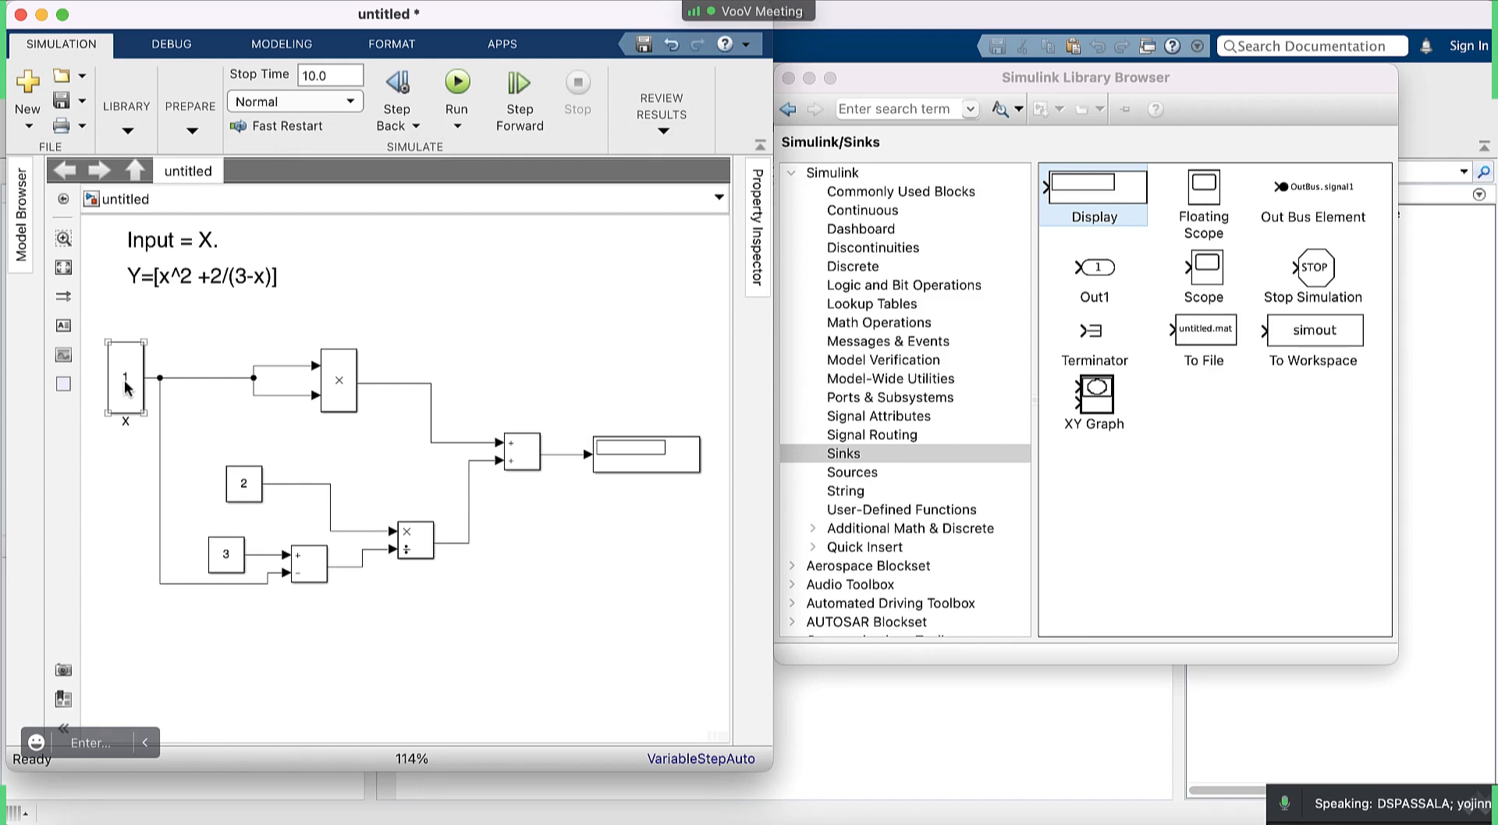
Change the capital X in the annotation's first line to lowercase so it reads "Input = x.".
{"action": "left_click", "coordinate": [212, 241]}
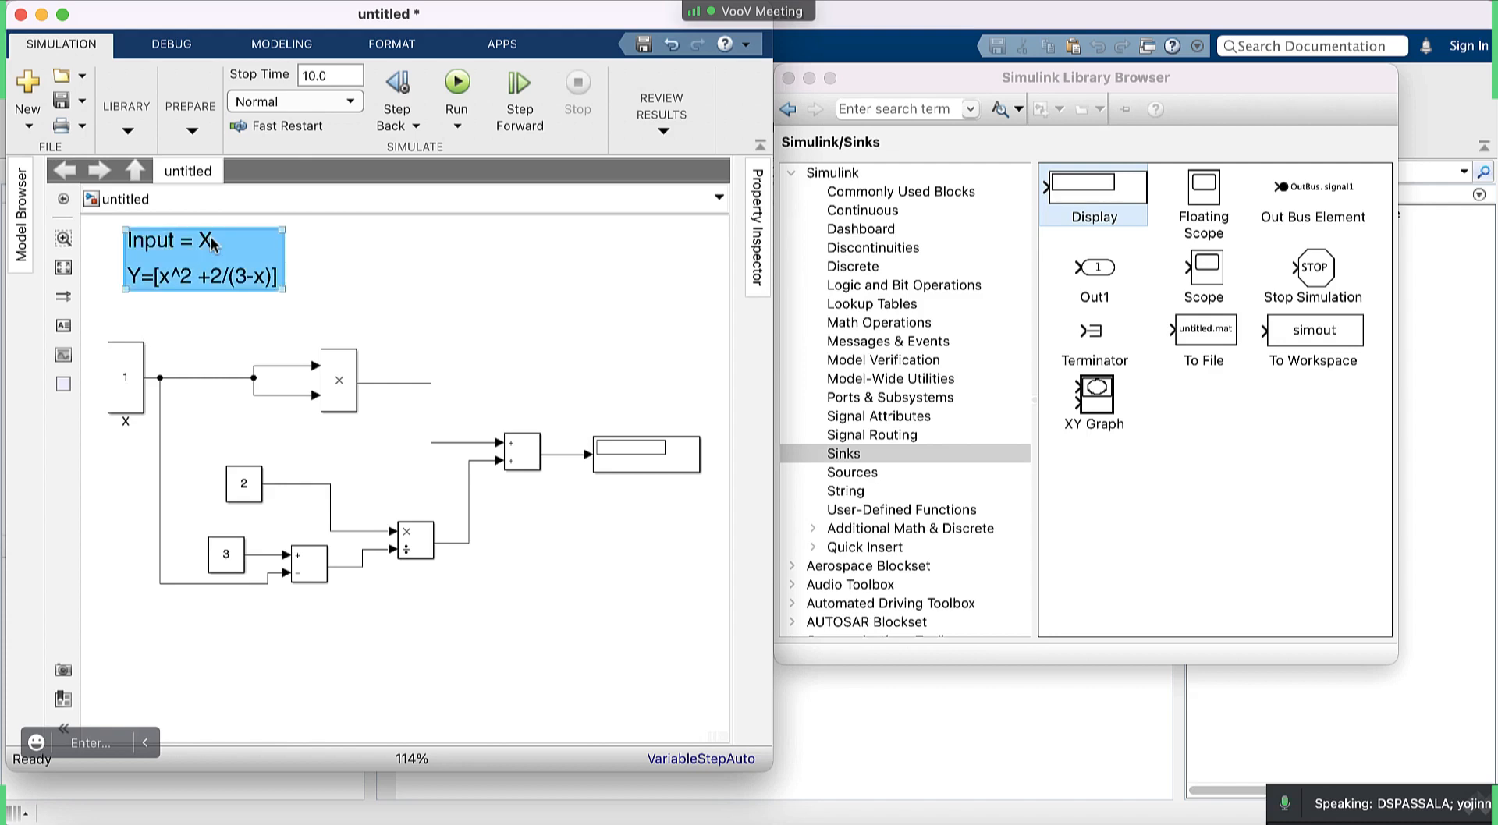
{"action": "left_click", "coordinate": [212, 240]}
{"action": "key", "text": "BackSpace"}
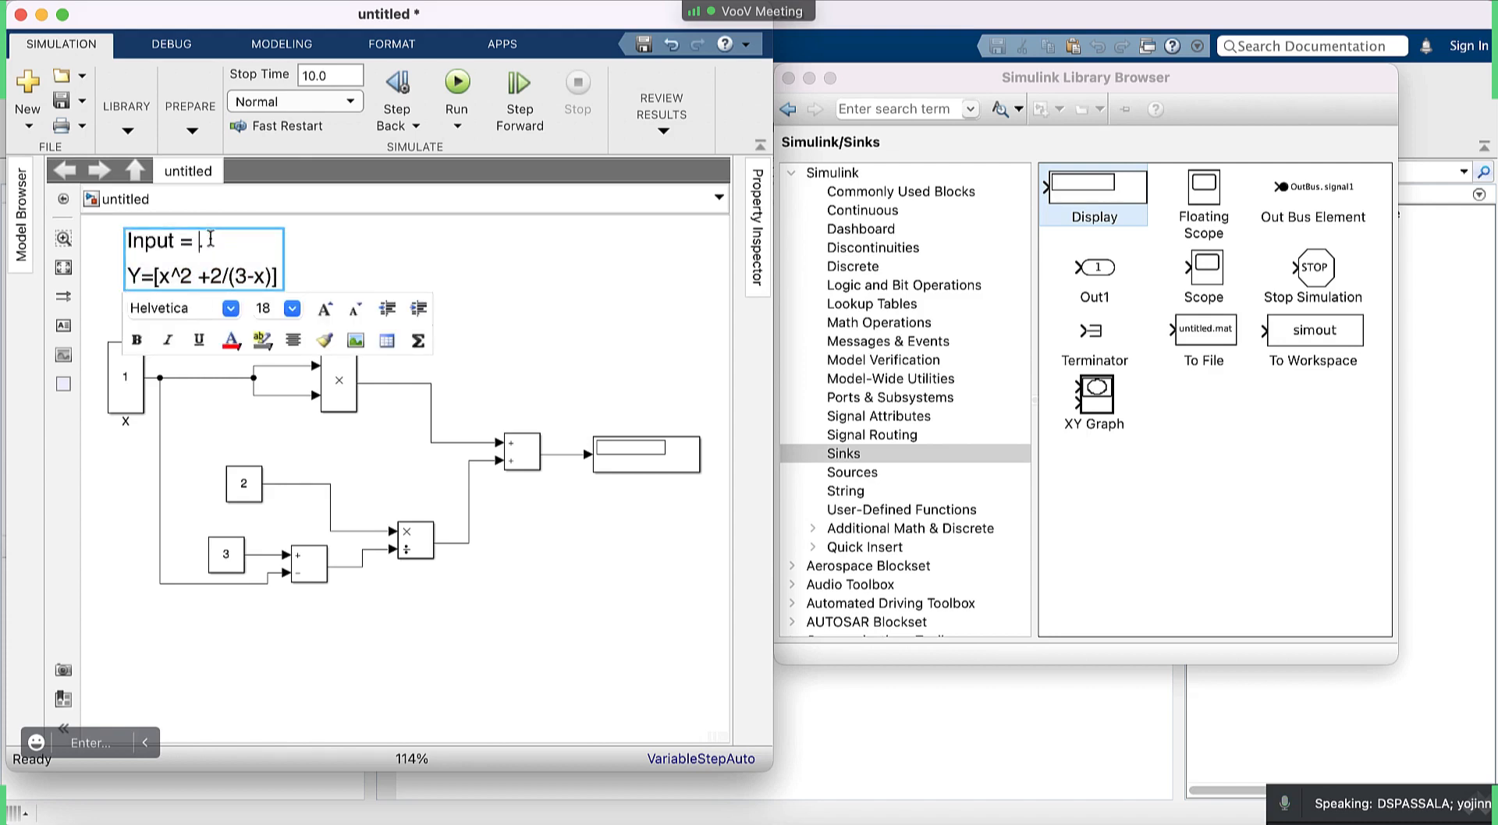
{"action": "type", "text": "x"}
{"action": "left_click", "coordinate": [140, 447]}
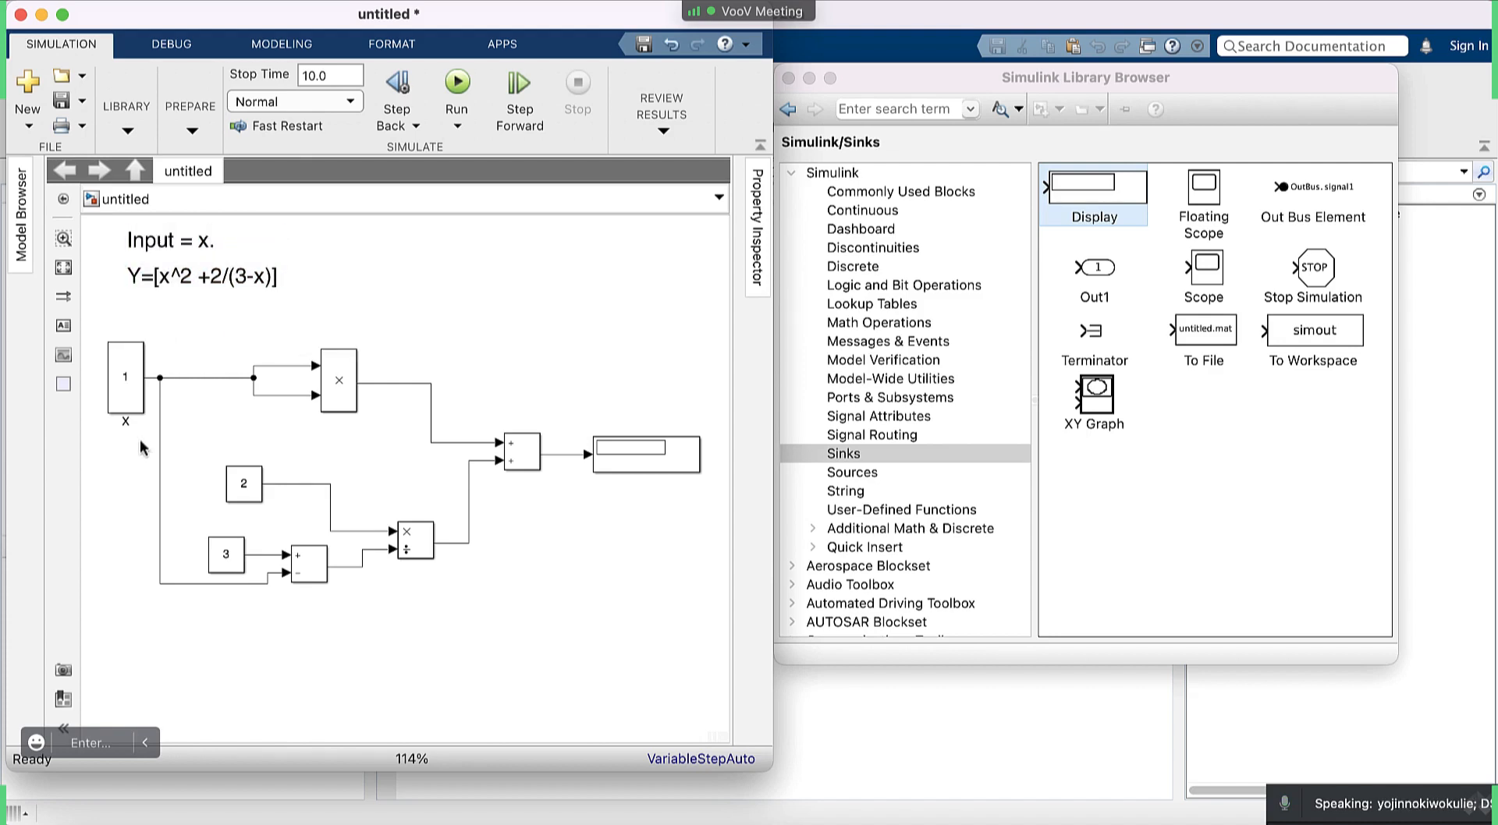
Set the constant value of the x input block to 2.
{"action": "left_click", "coordinate": [127, 424]}
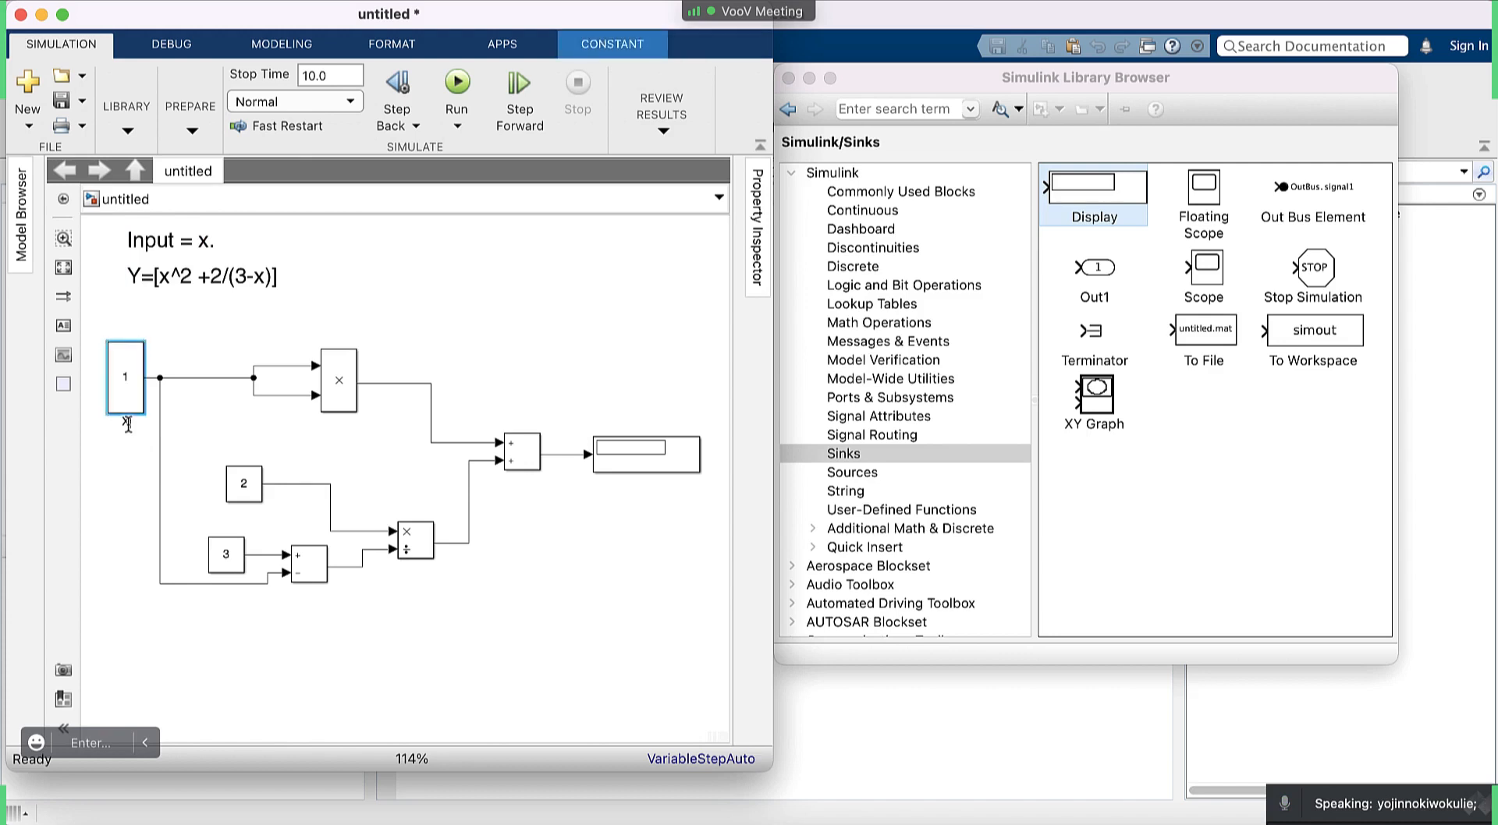
{"action": "left_click", "coordinate": [134, 499]}
{"action": "double_click", "coordinate": [128, 377]}
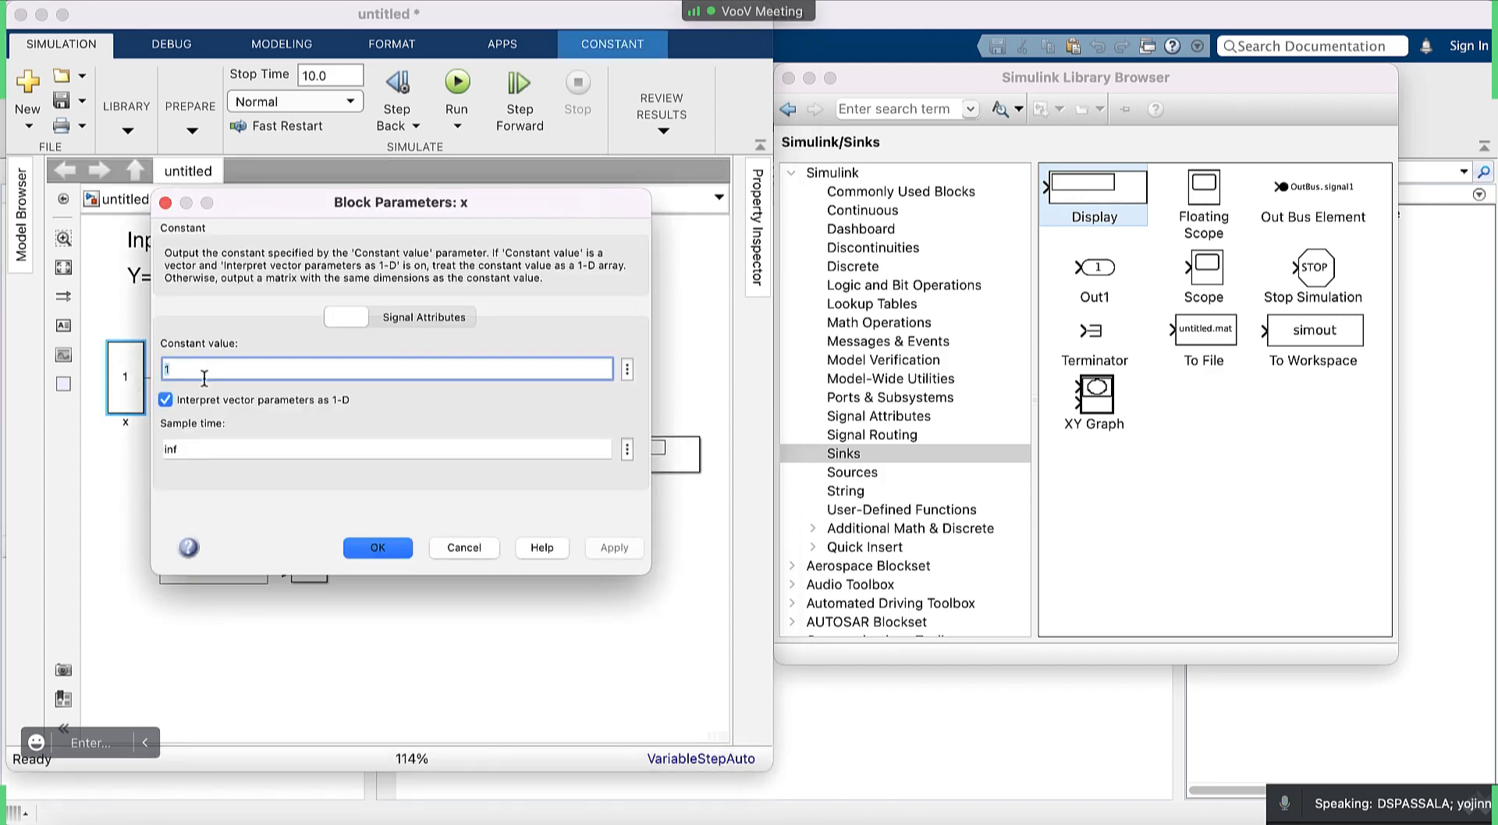
{"action": "type", "text": "2"}
{"action": "left_click", "coordinate": [621, 548]}
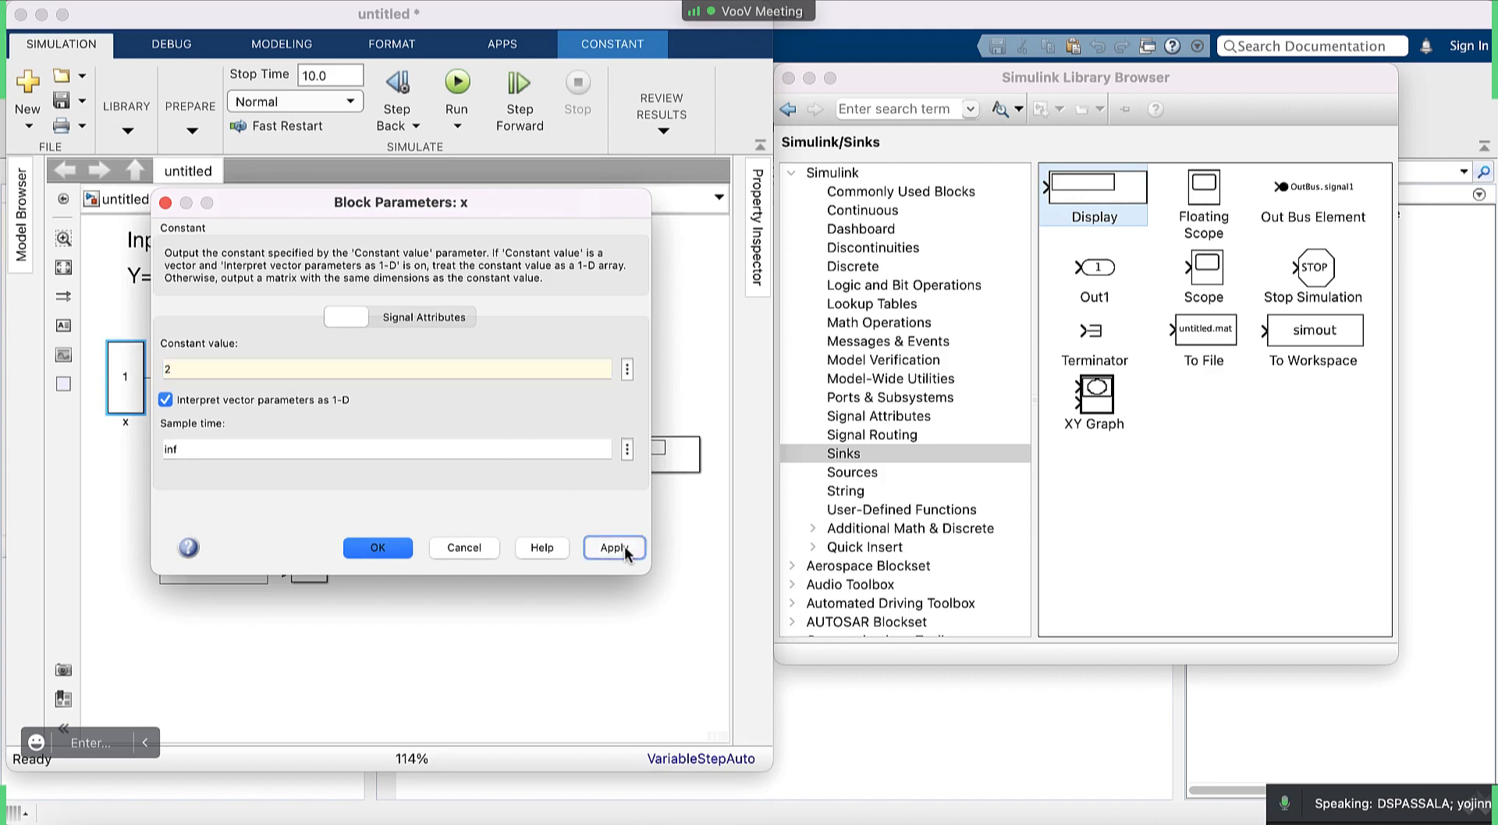
{"action": "left_click", "coordinate": [392, 548]}
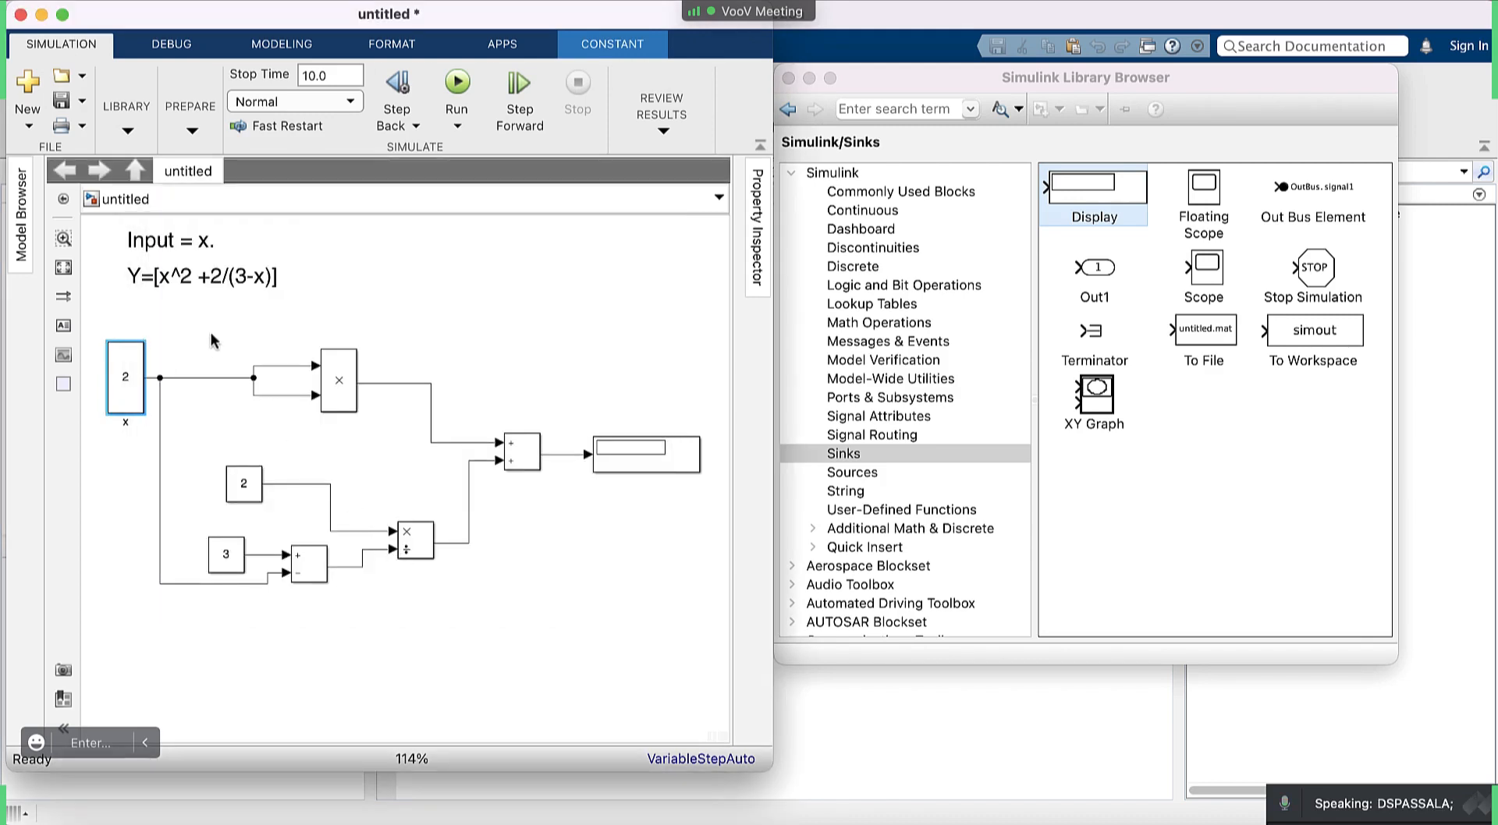
Switch to the main MATLAB window and define the variable x=2 in the Command Window.
{"action": "left_click", "coordinate": [170, 283]}
{"action": "left_click", "coordinate": [335, 328]}
{"action": "key", "text": "ctrl+Up"}
{"action": "left_click", "coordinate": [290, 320]}
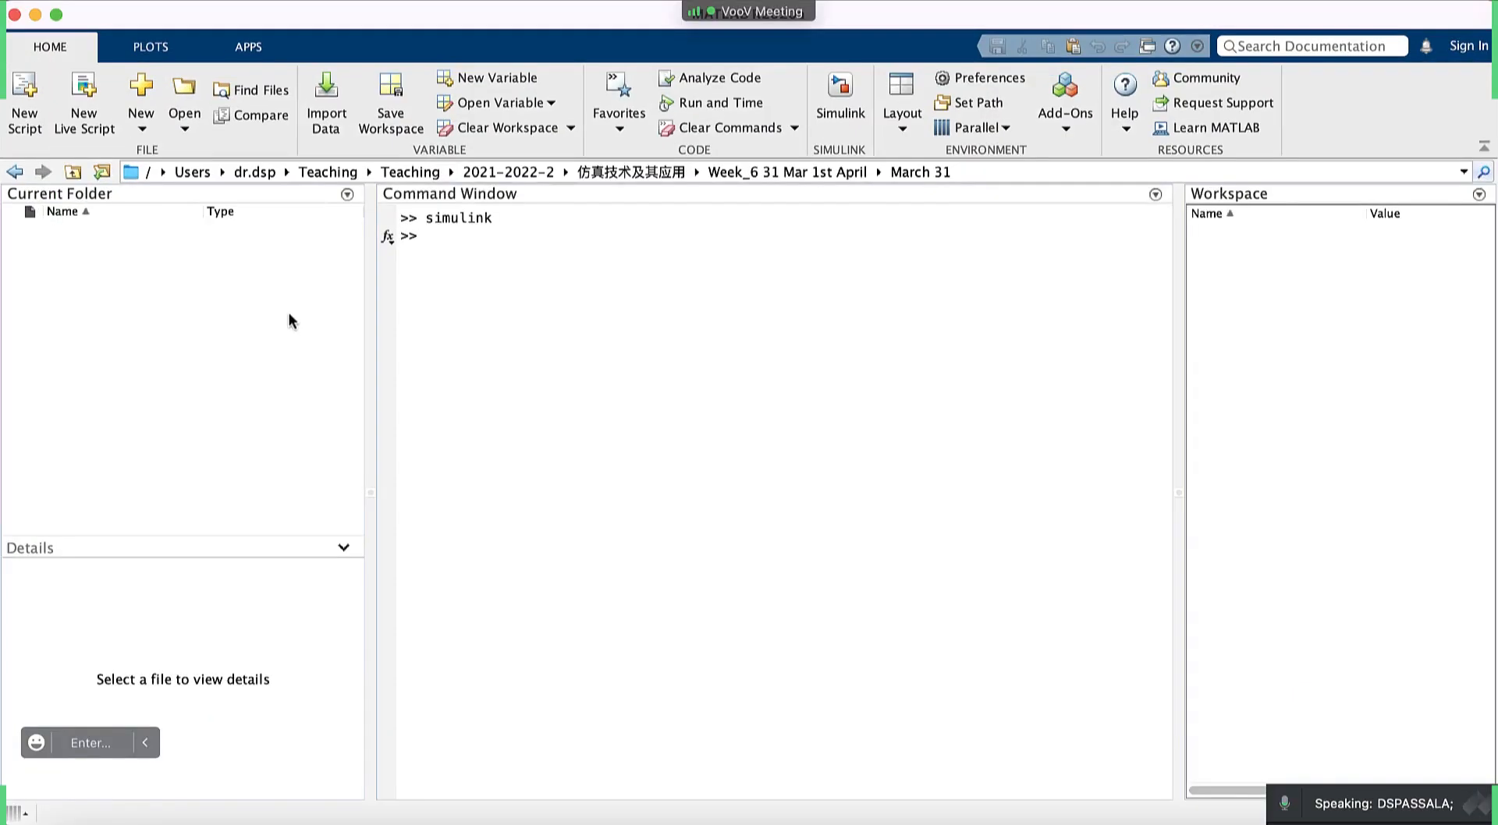
{"action": "left_click", "coordinate": [715, 285]}
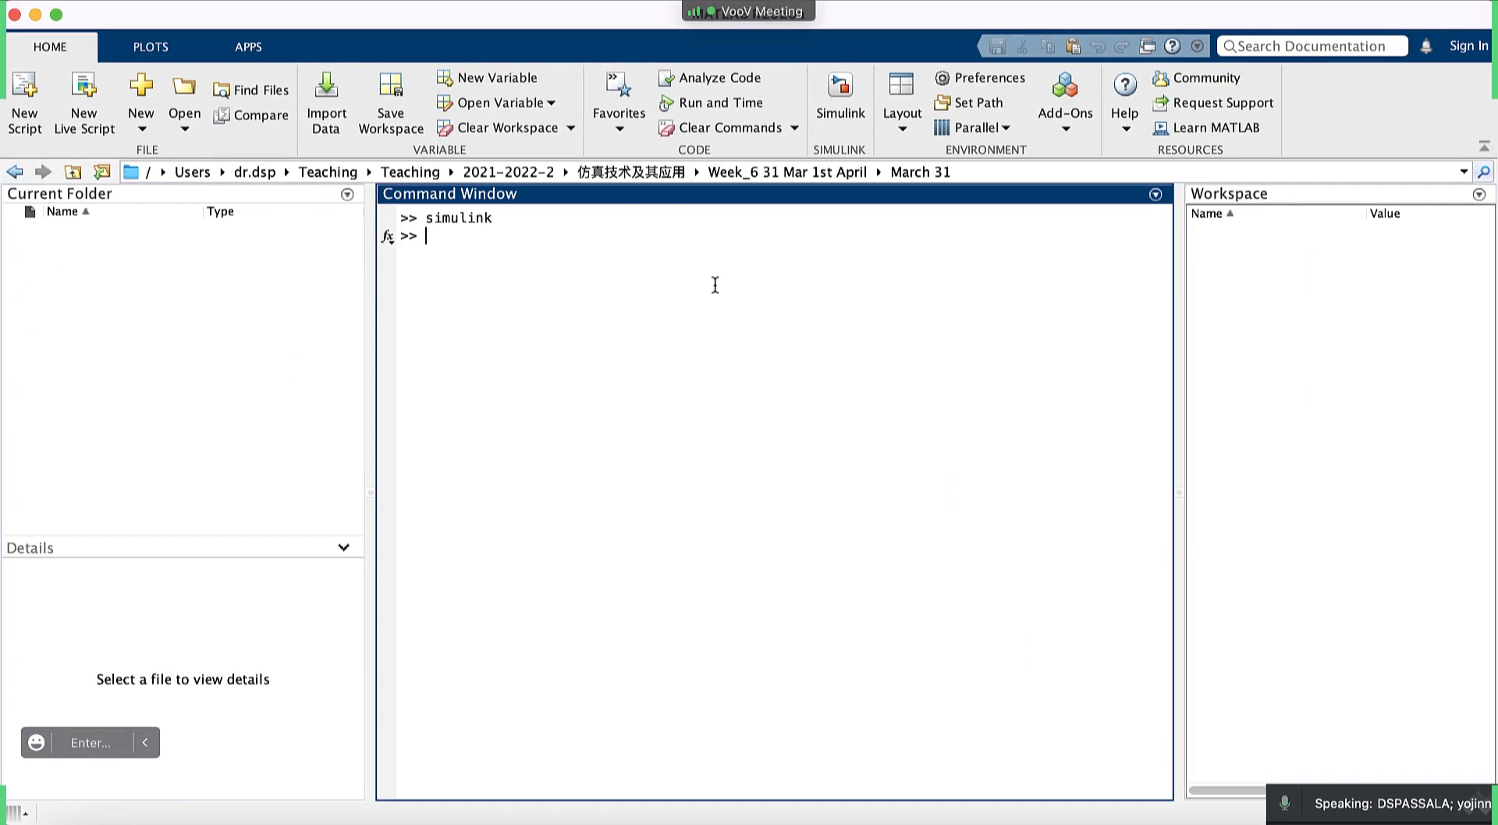
{"action": "type", "text": "x=2"}
{"action": "key", "text": "Return"}
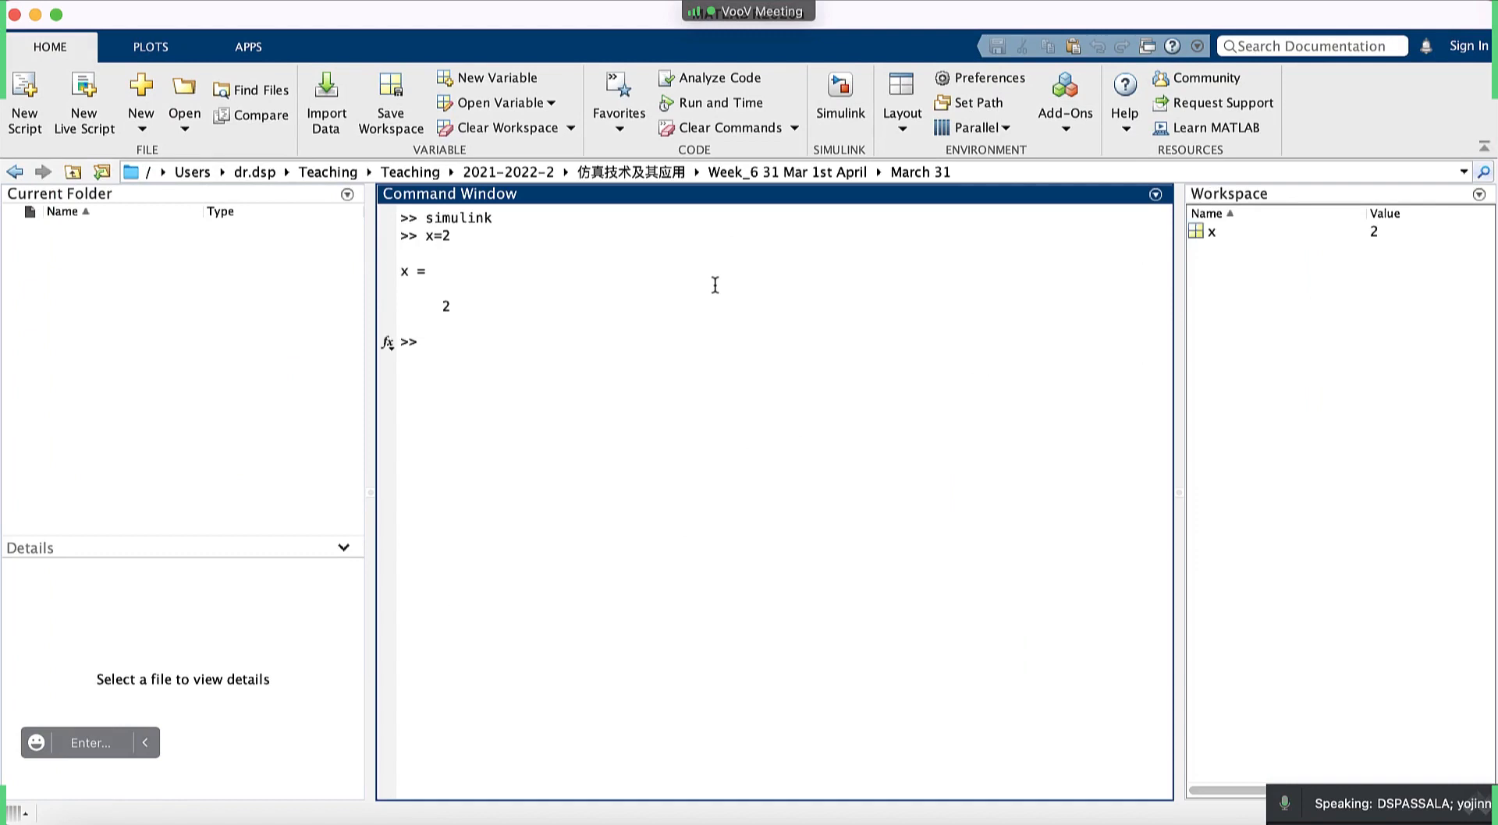
Evaluate the expression Y=x^2+2/(3-x) in the Command Window.
{"action": "type", "text": "Y=x^2+2/"}
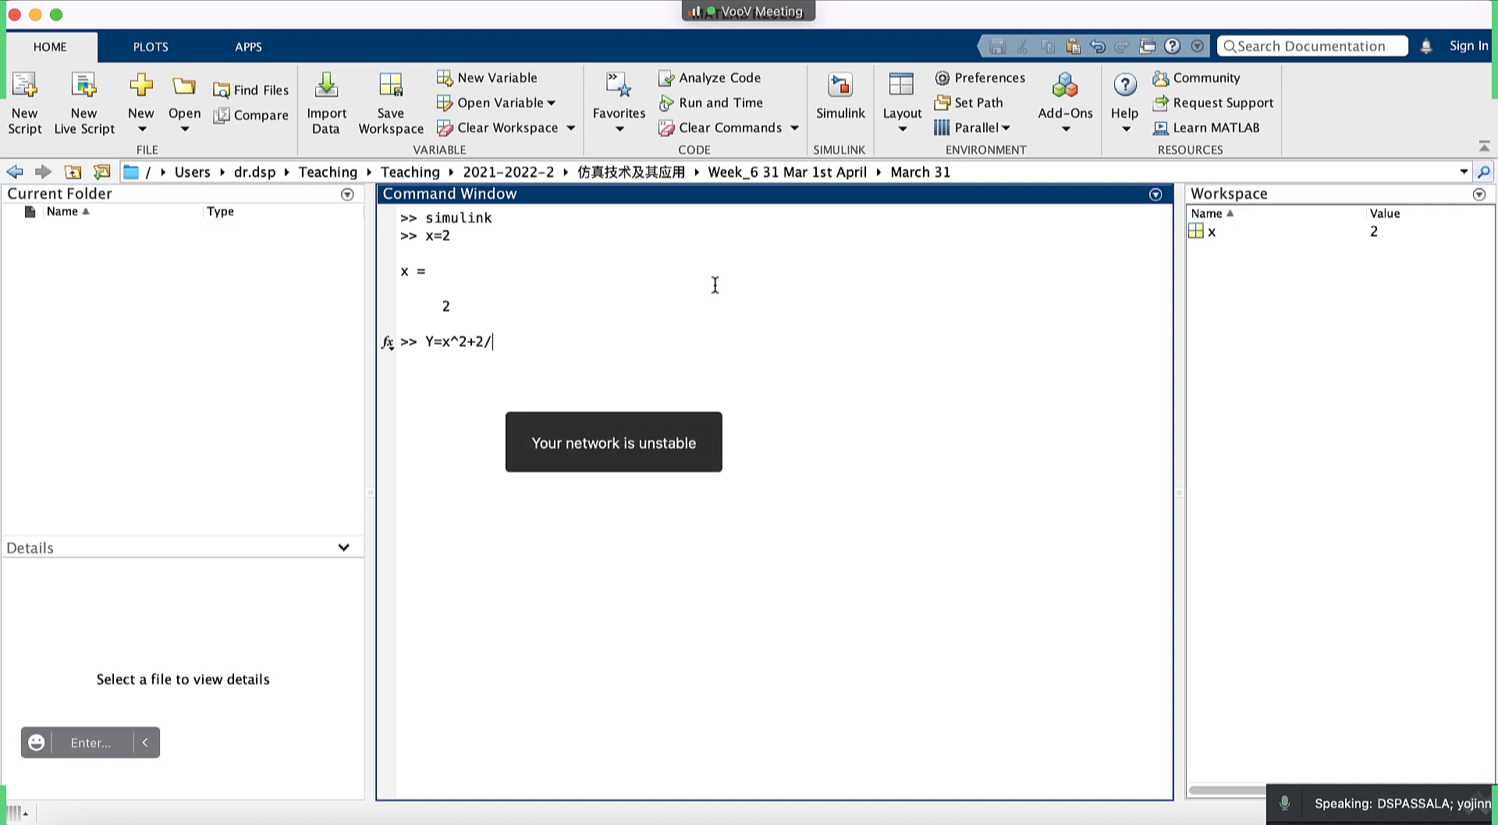
{"action": "type", "text": "("}
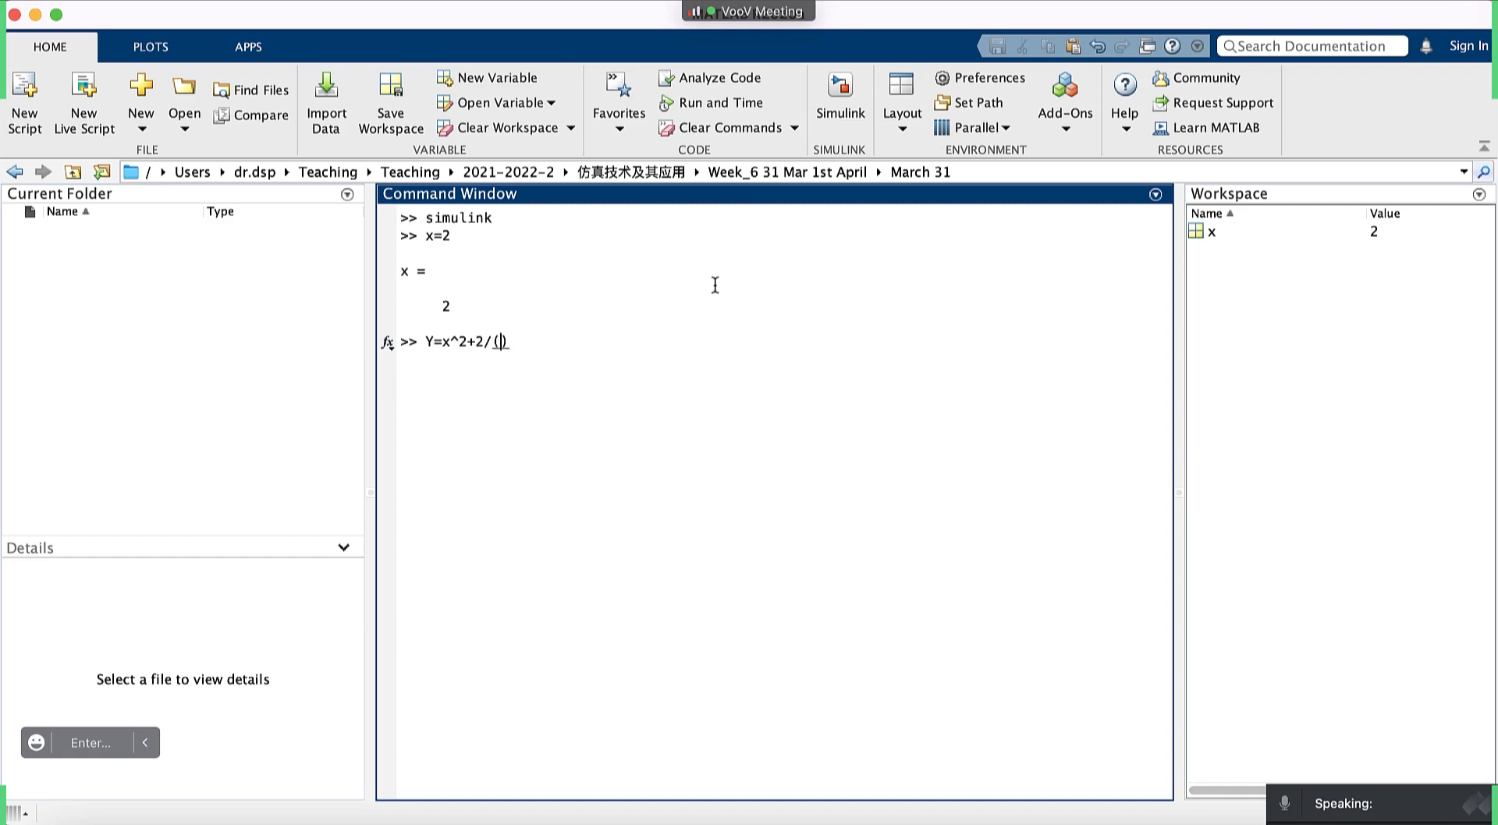
{"action": "type", "text": "3"}
{"action": "type", "text": "-x"}
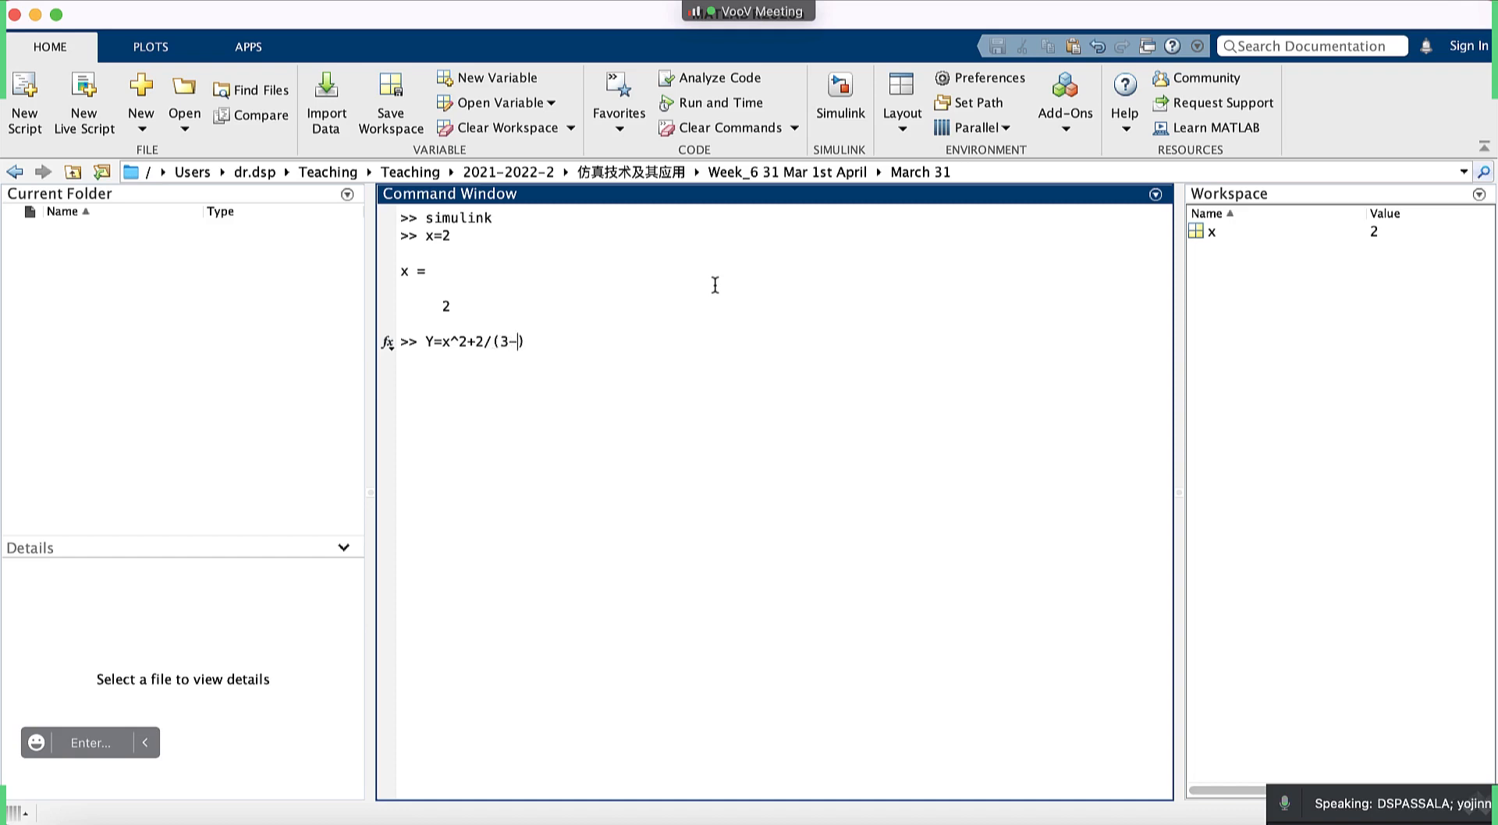
{"action": "type", "text": ")"}
{"action": "key", "text": "Return"}
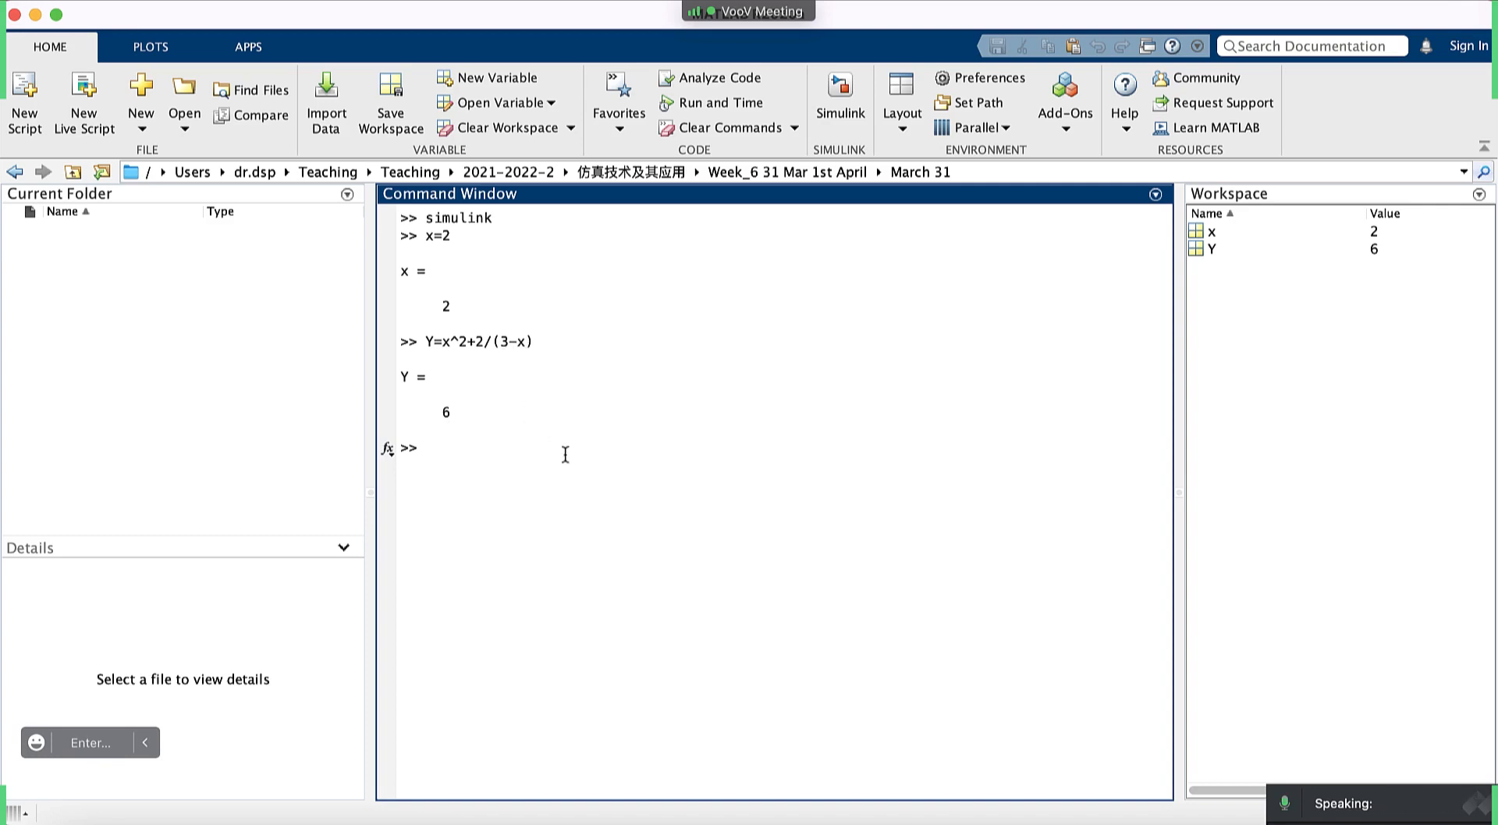
Switch back to the Simulink model window and run the simulation.
{"action": "key", "text": "ctrl+Up"}
{"action": "left_click", "coordinate": [773, 381]}
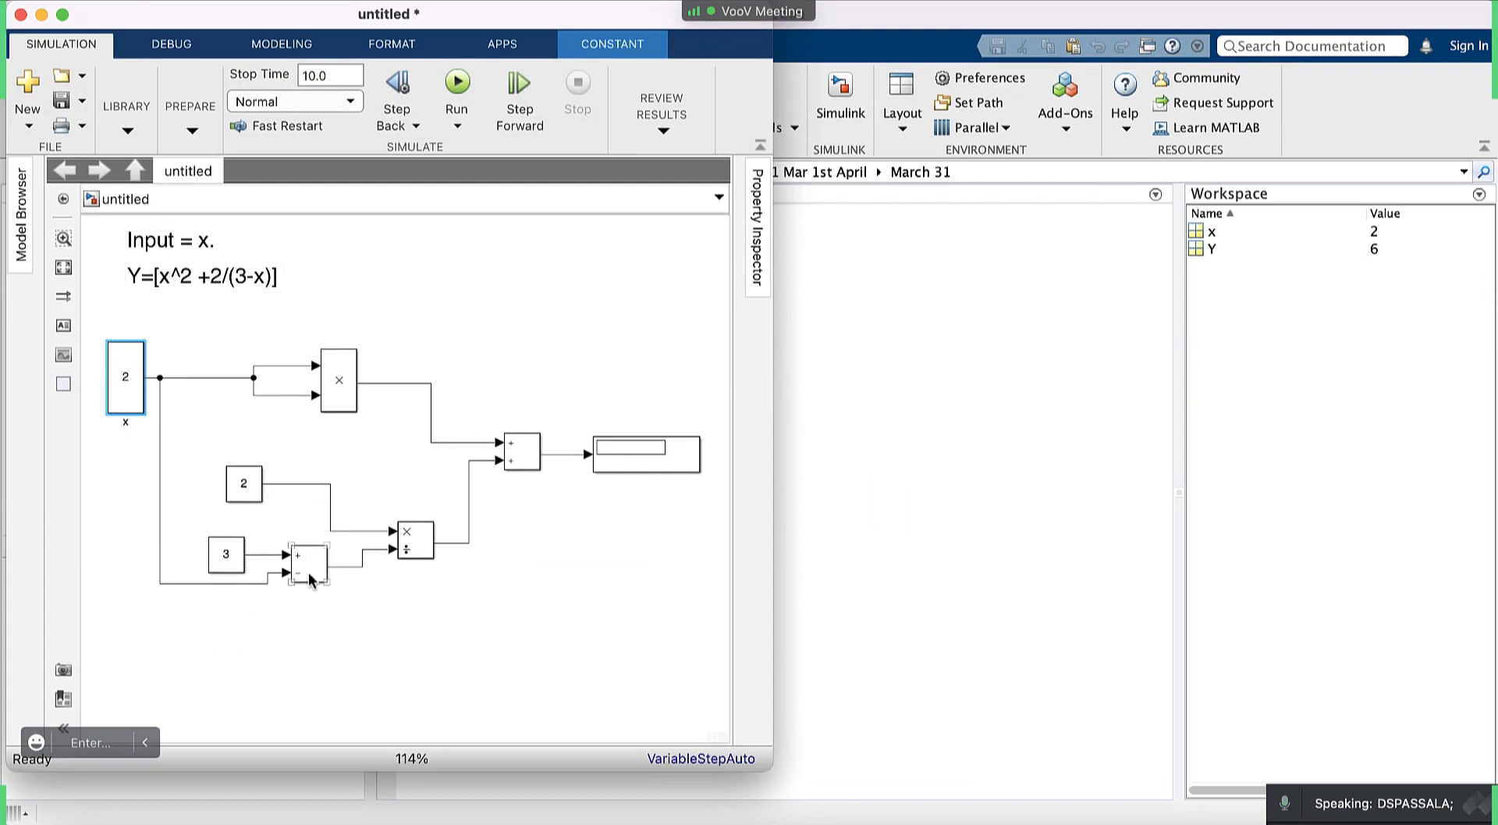
{"action": "left_click", "coordinate": [377, 597]}
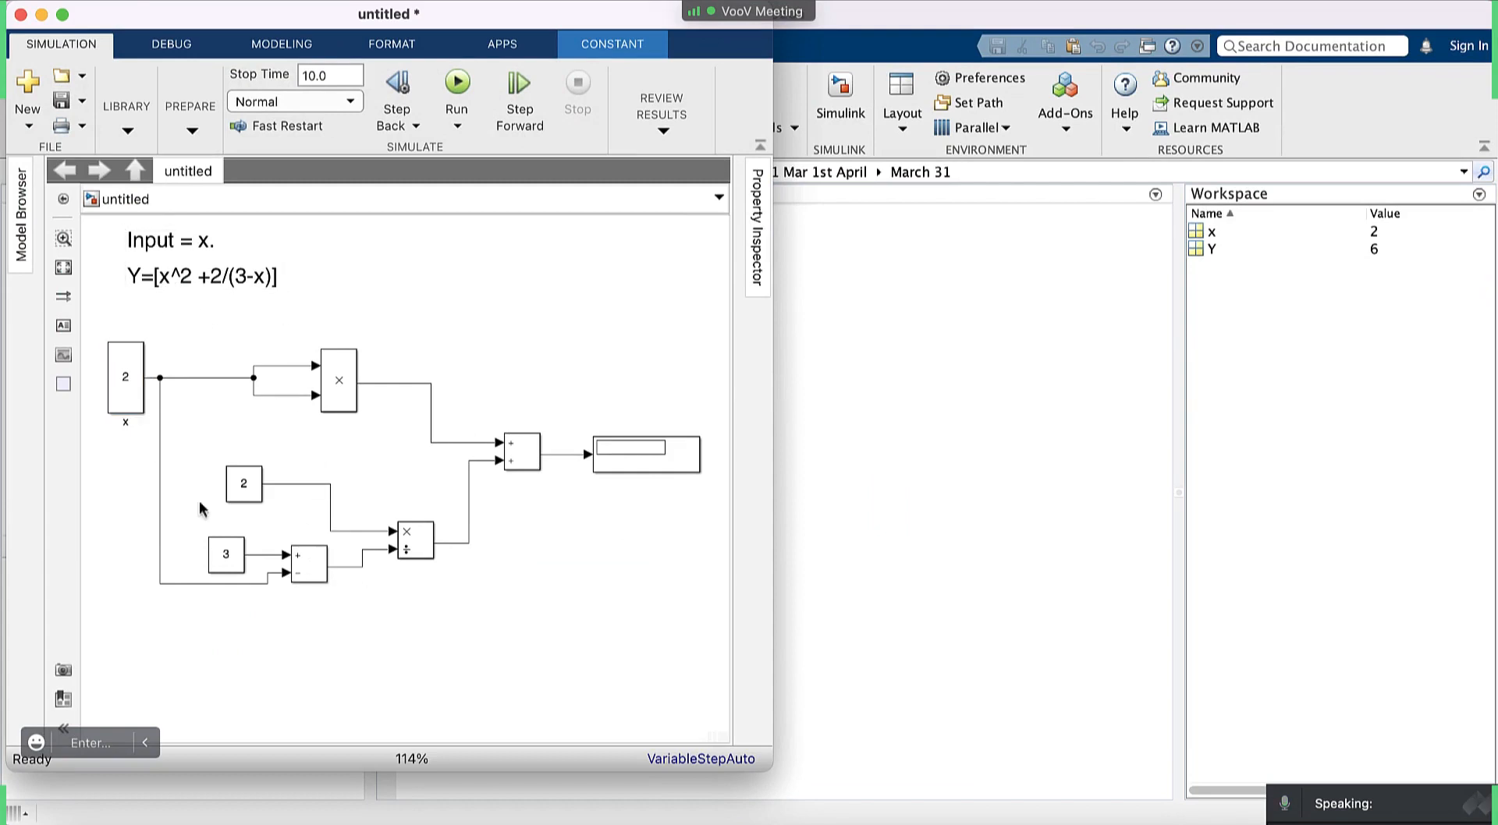
{"action": "left_click", "coordinate": [458, 82]}
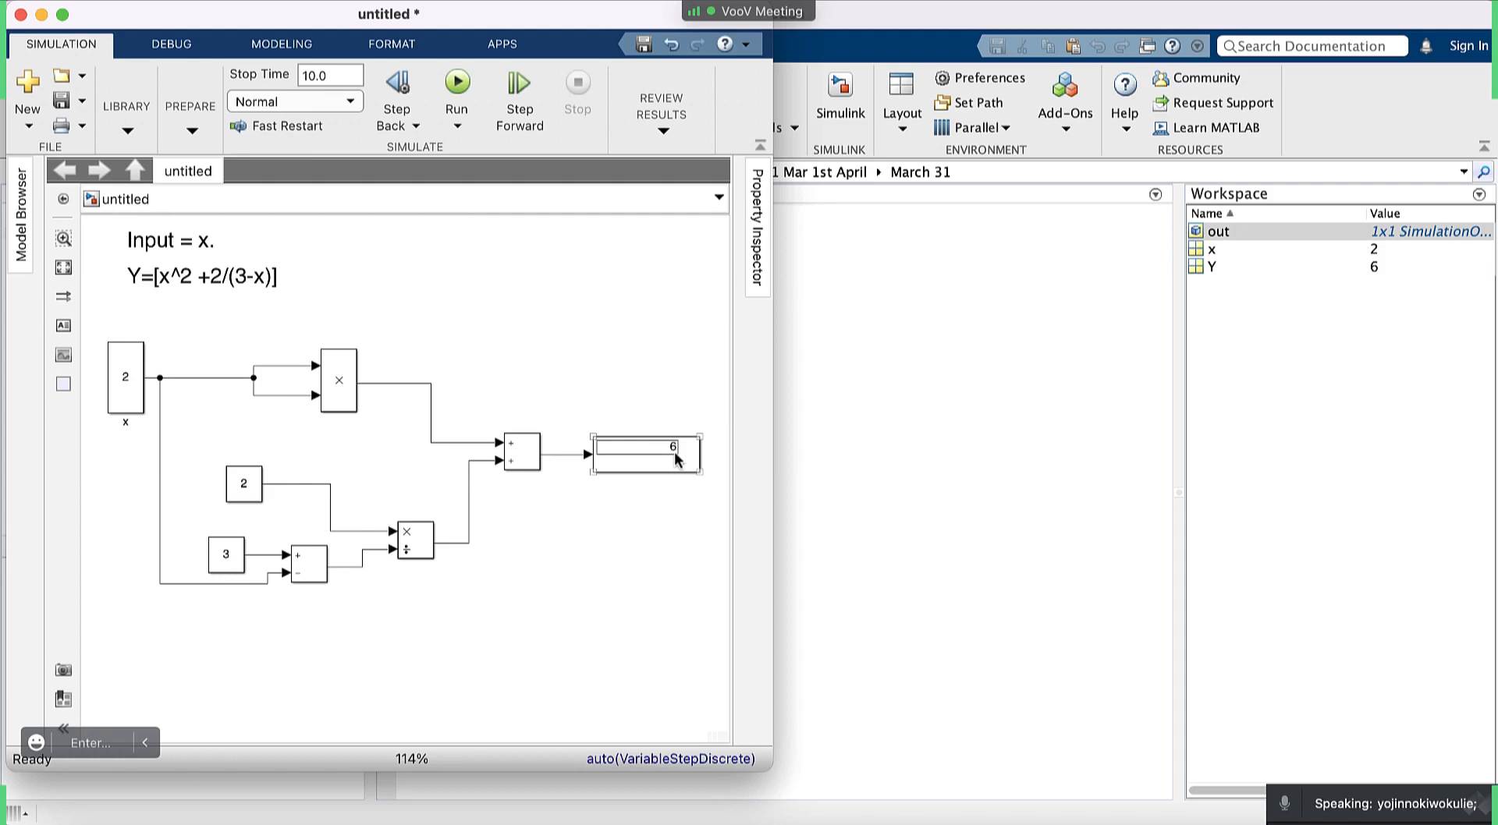
Open the block parameters of the x Constant block to edit its constant value.
{"action": "left_click", "coordinate": [126, 378]}
{"action": "double_click", "coordinate": [126, 378]}
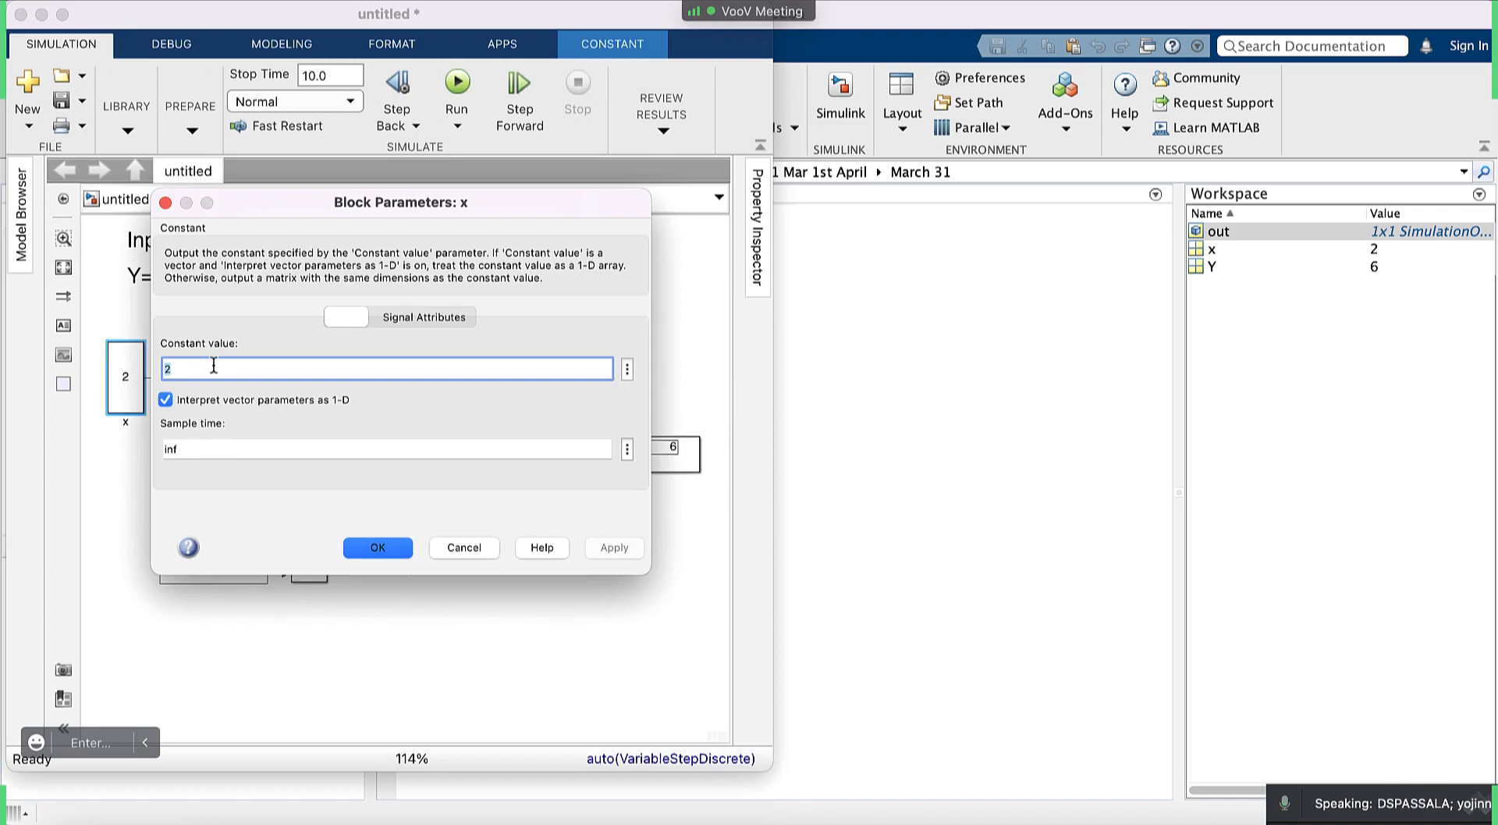
Set the constant value of input block x to 75 and confirm the block parameters.
{"action": "type", "text": "75"}
{"action": "left_click", "coordinate": [612, 548]}
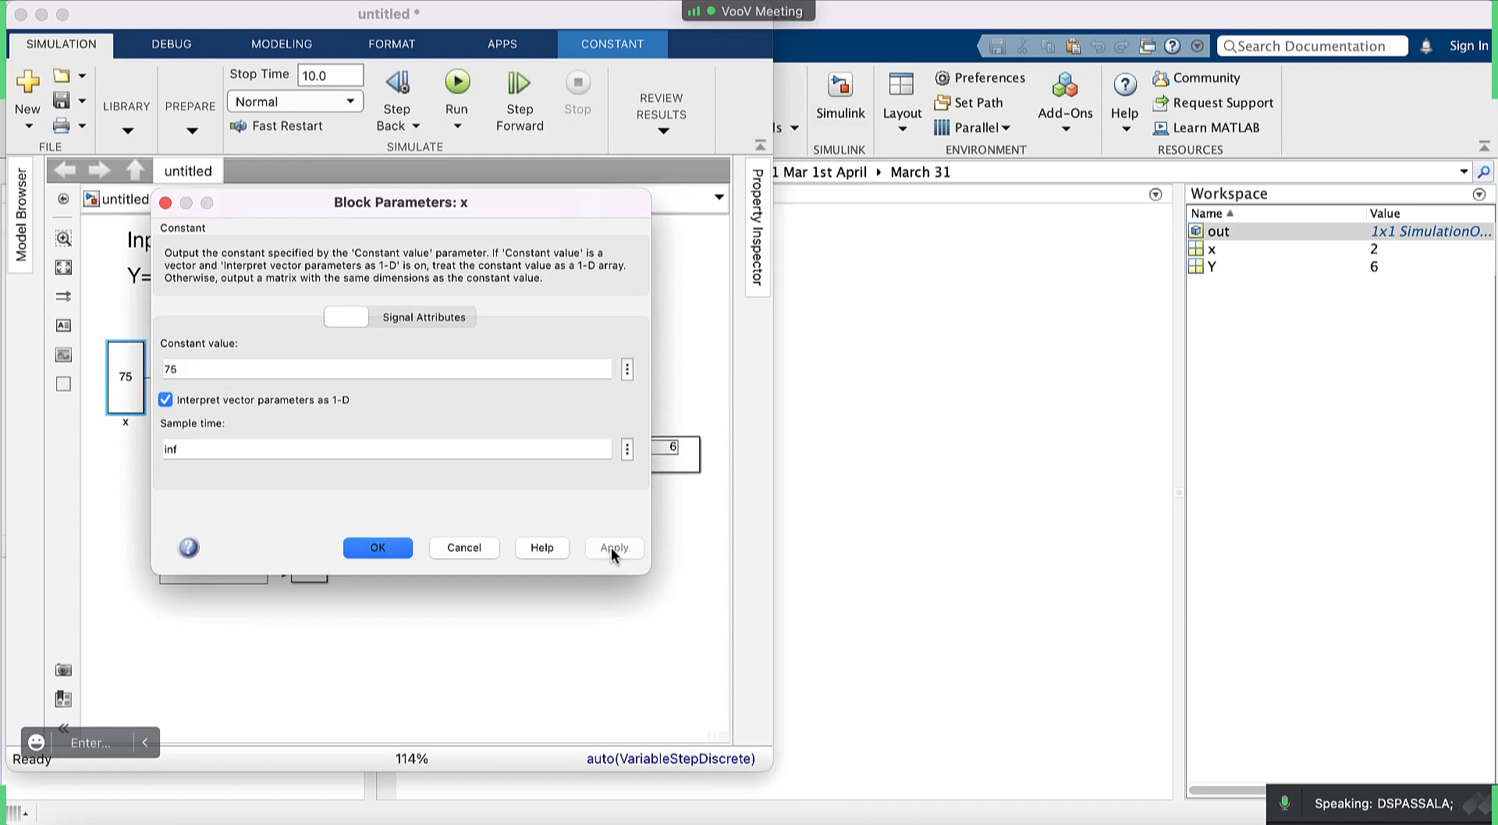
{"action": "left_click", "coordinate": [386, 547]}
Switch to the MATLAB Command Window, assign x=75 and re-evaluate Y=x^2+2/(3-x).
{"action": "left_click", "coordinate": [899, 473]}
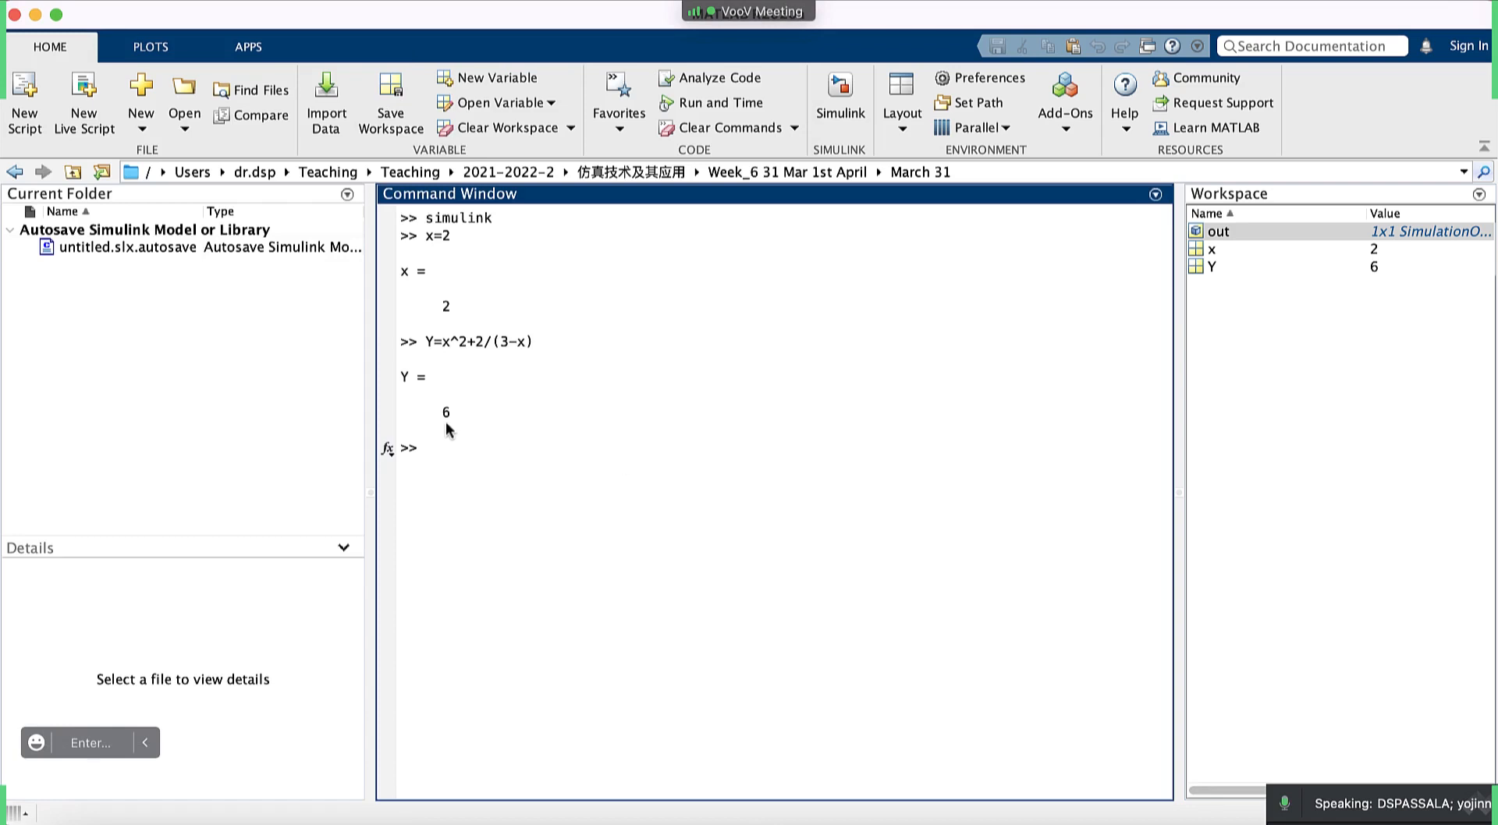
{"action": "key", "text": "Up"}
{"action": "key", "text": "Up"}
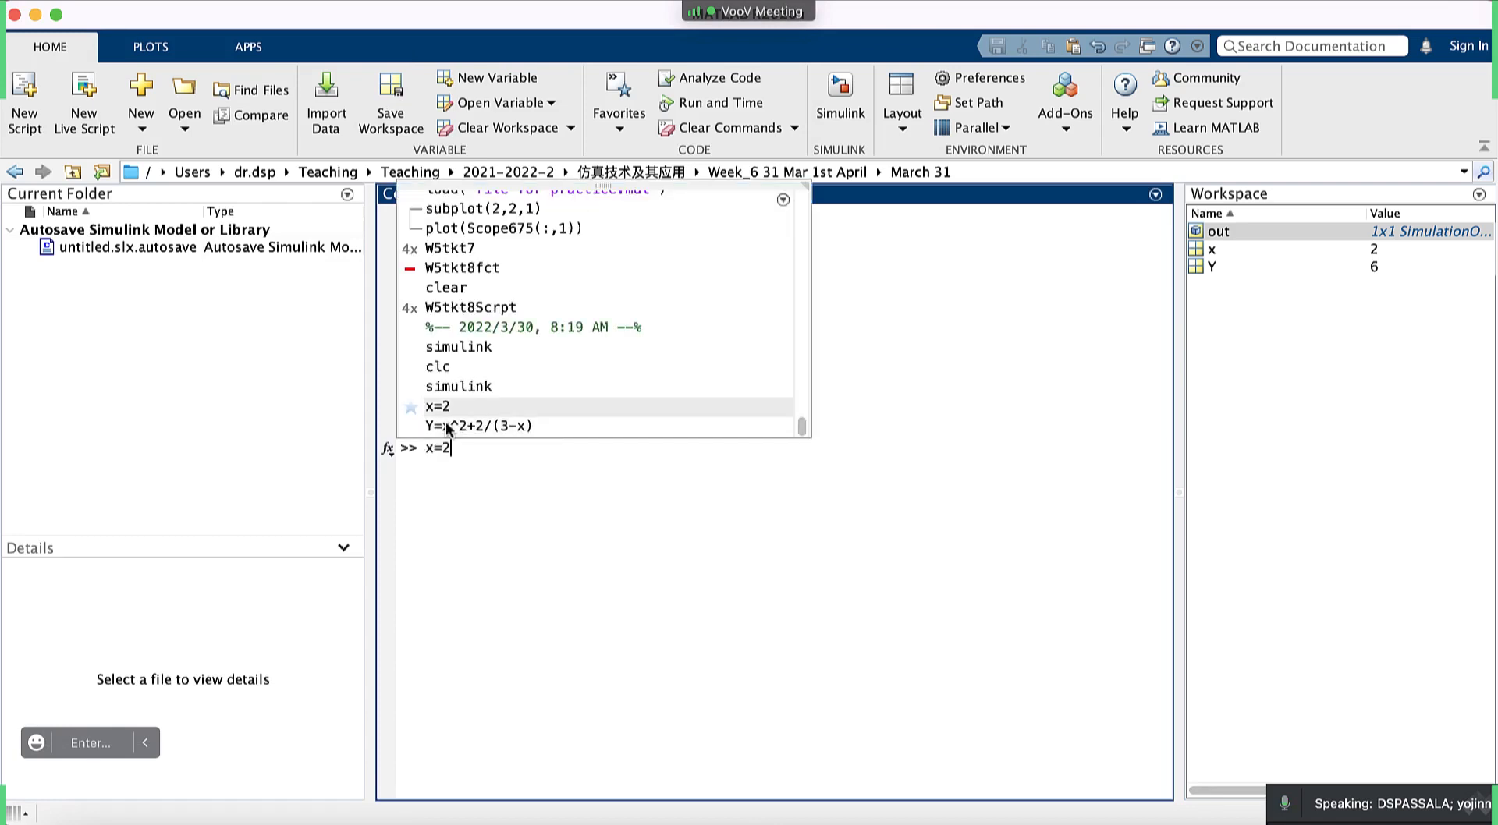
{"action": "key", "text": "BackSpace"}
{"action": "type", "text": "75"}
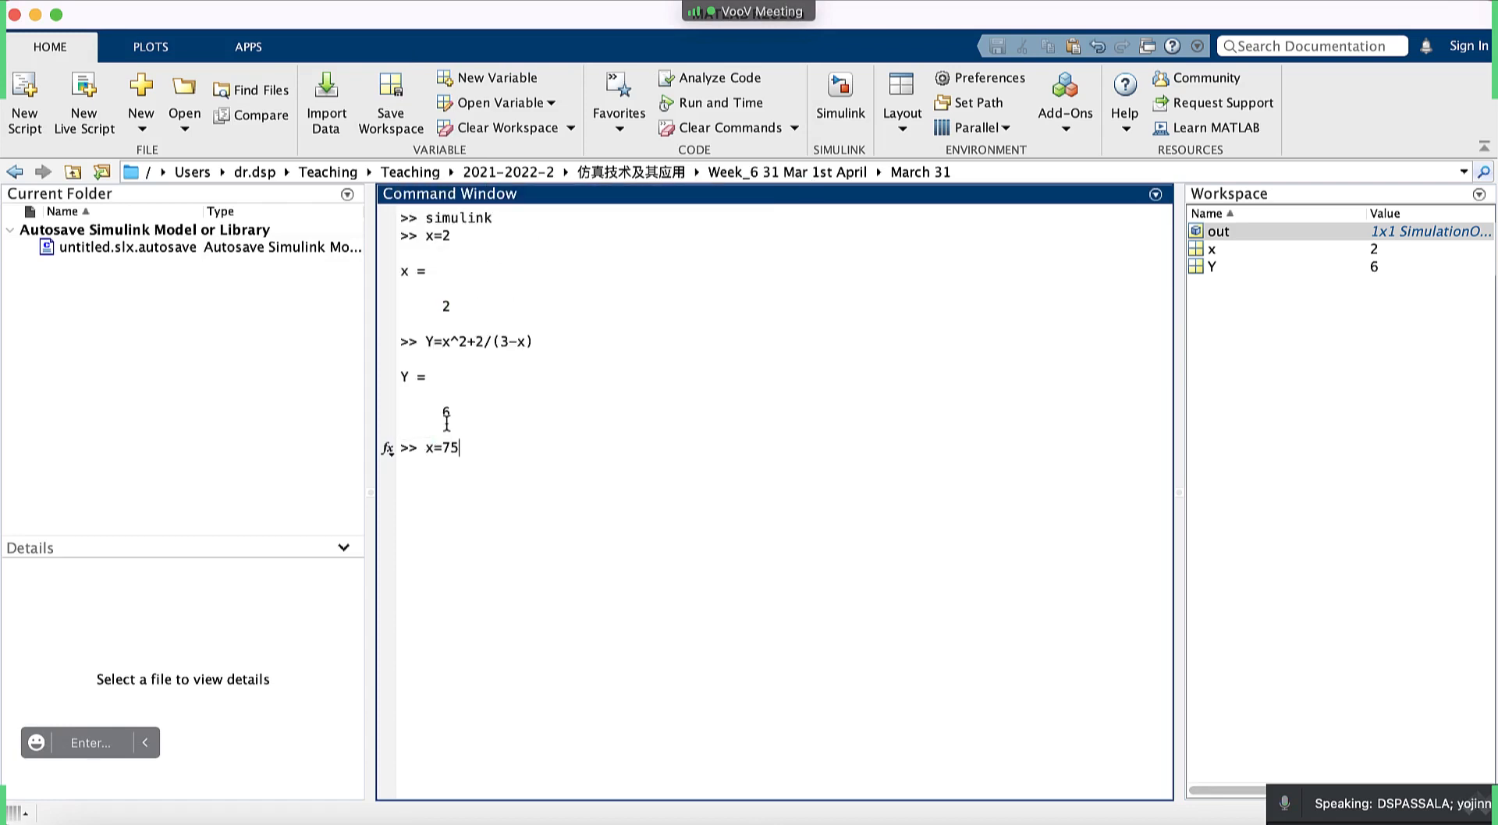
{"action": "key", "text": "Return"}
{"action": "key", "text": "Up"}
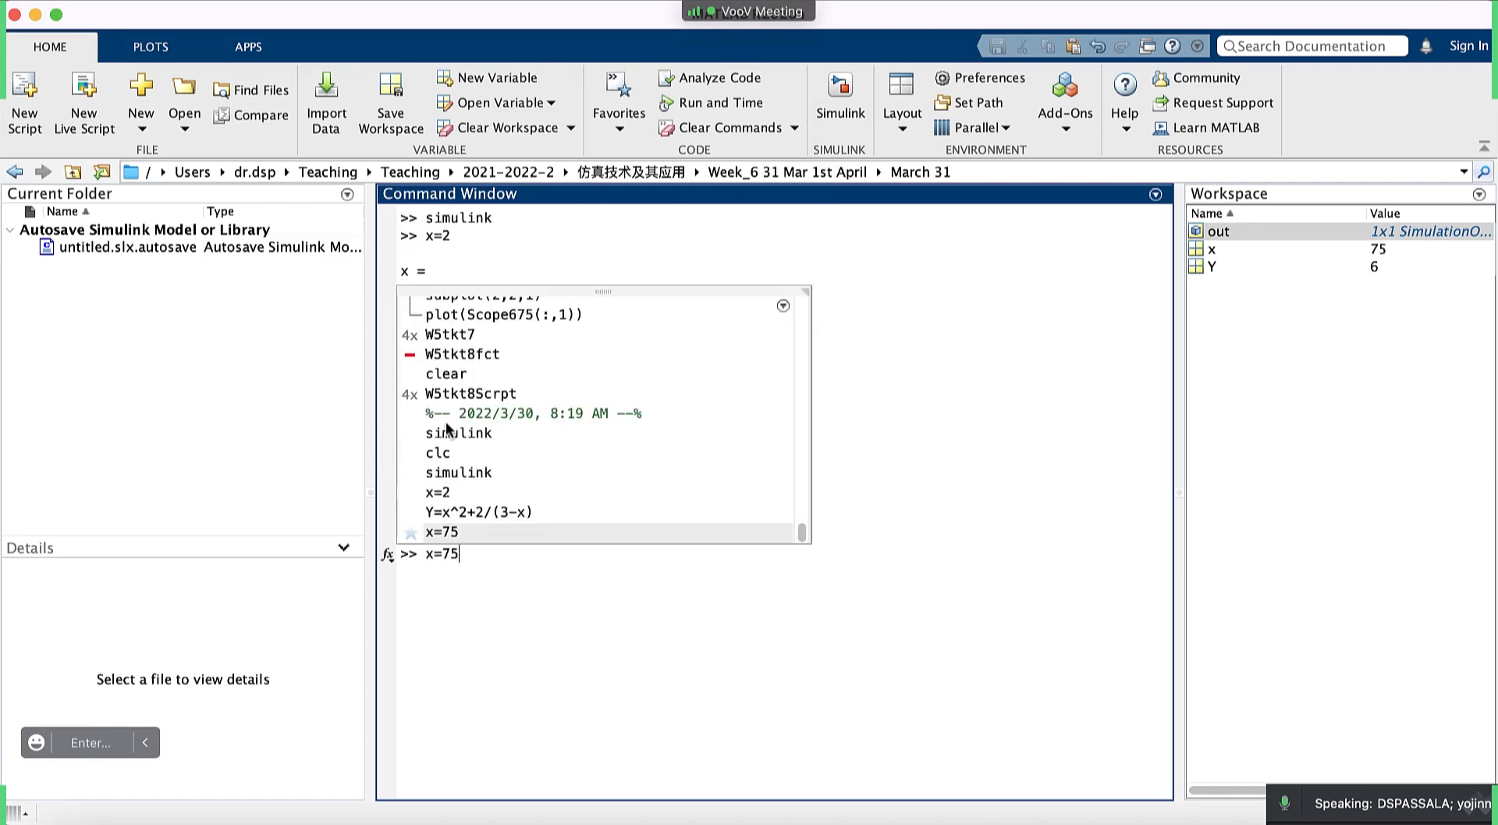
{"action": "key", "text": "Up"}
{"action": "key", "text": "Return"}
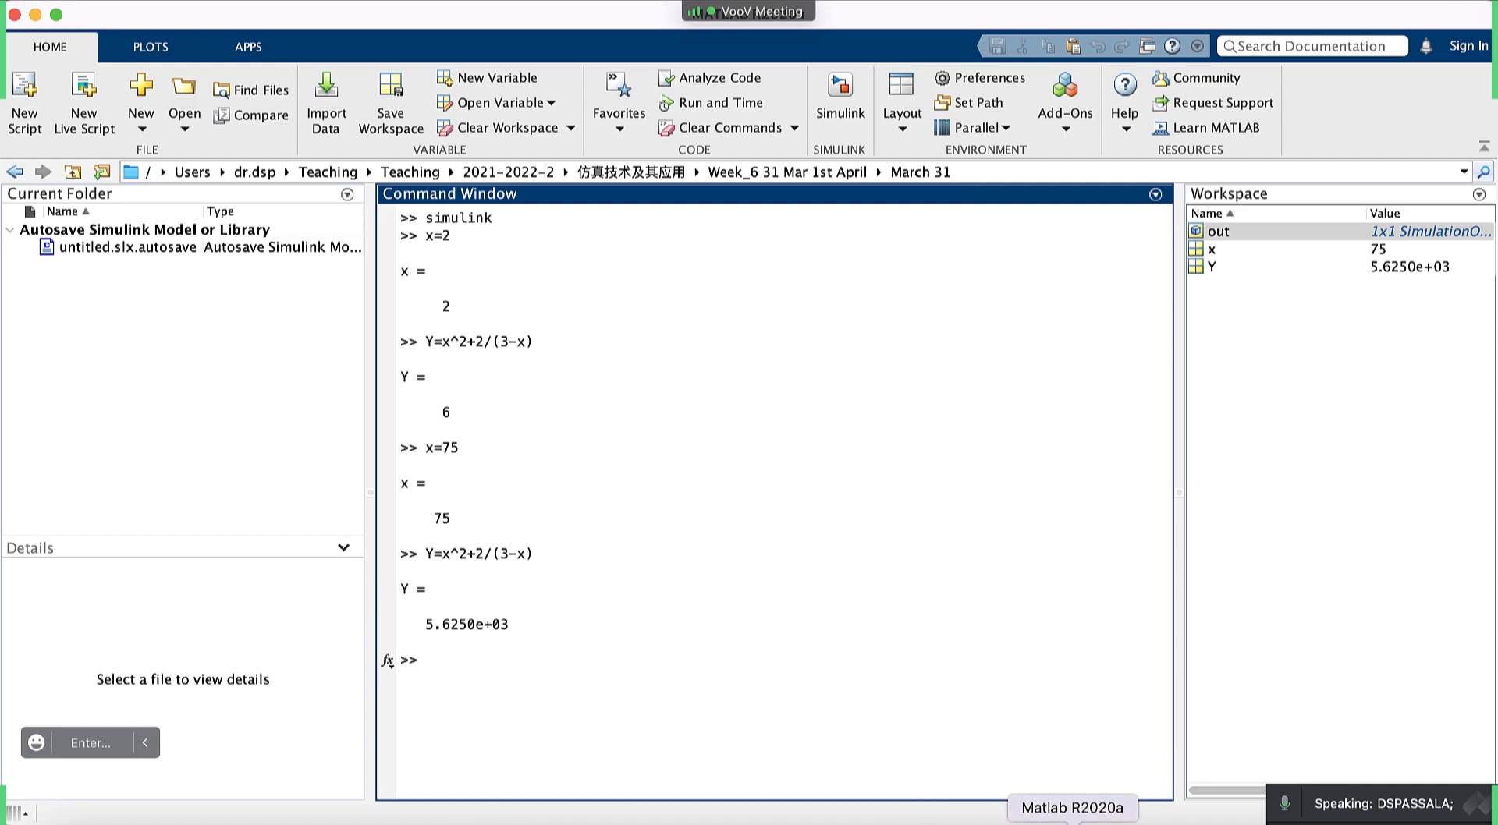
Return to the untitled Simulink model and run the simulation with the constant input of 75.
{"action": "key", "text": "ctrl+Down"}
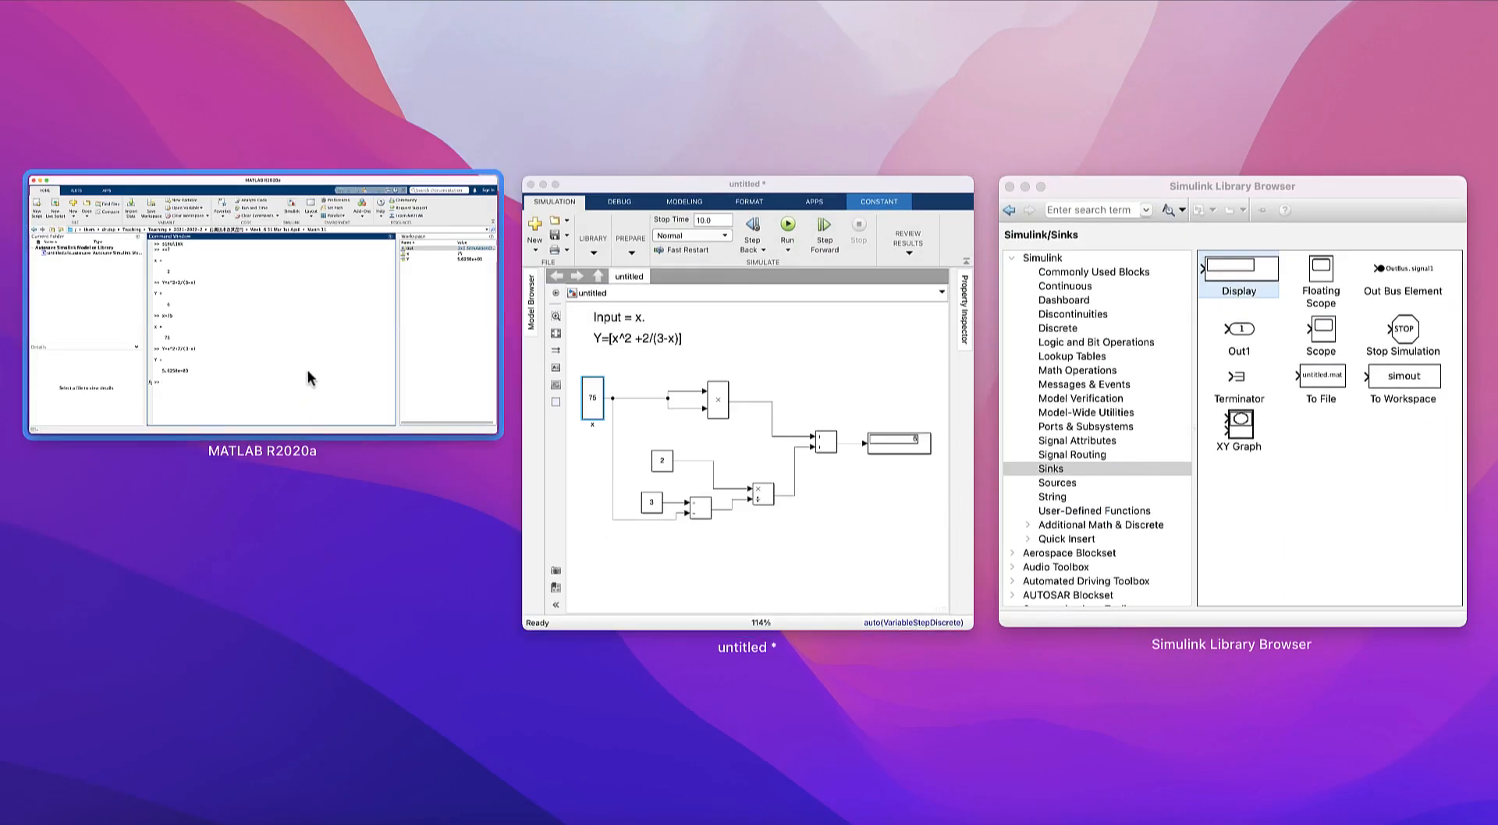
{"action": "left_click", "coordinate": [669, 374]}
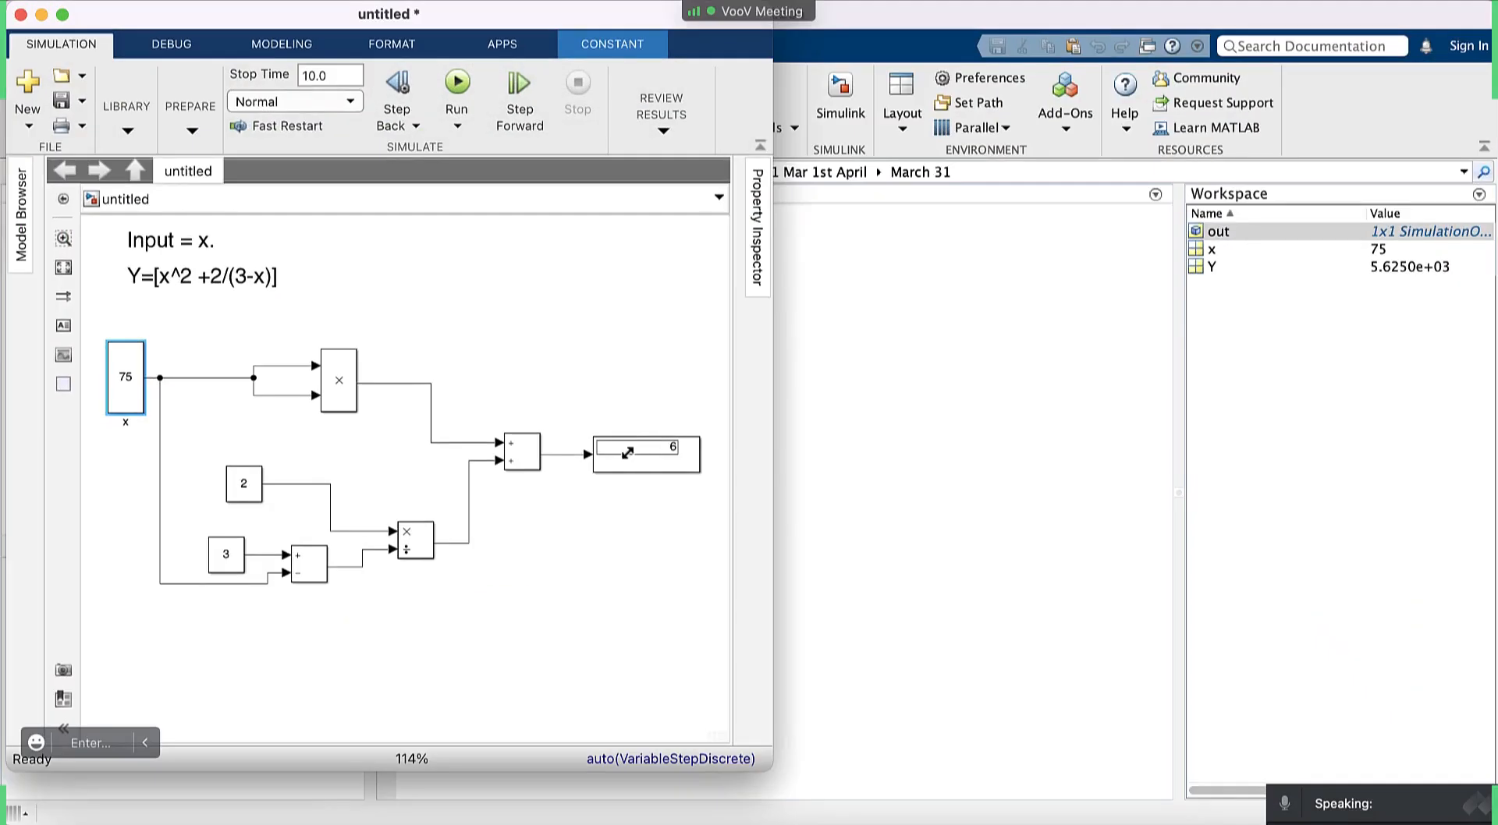
{"action": "left_click", "coordinate": [457, 83]}
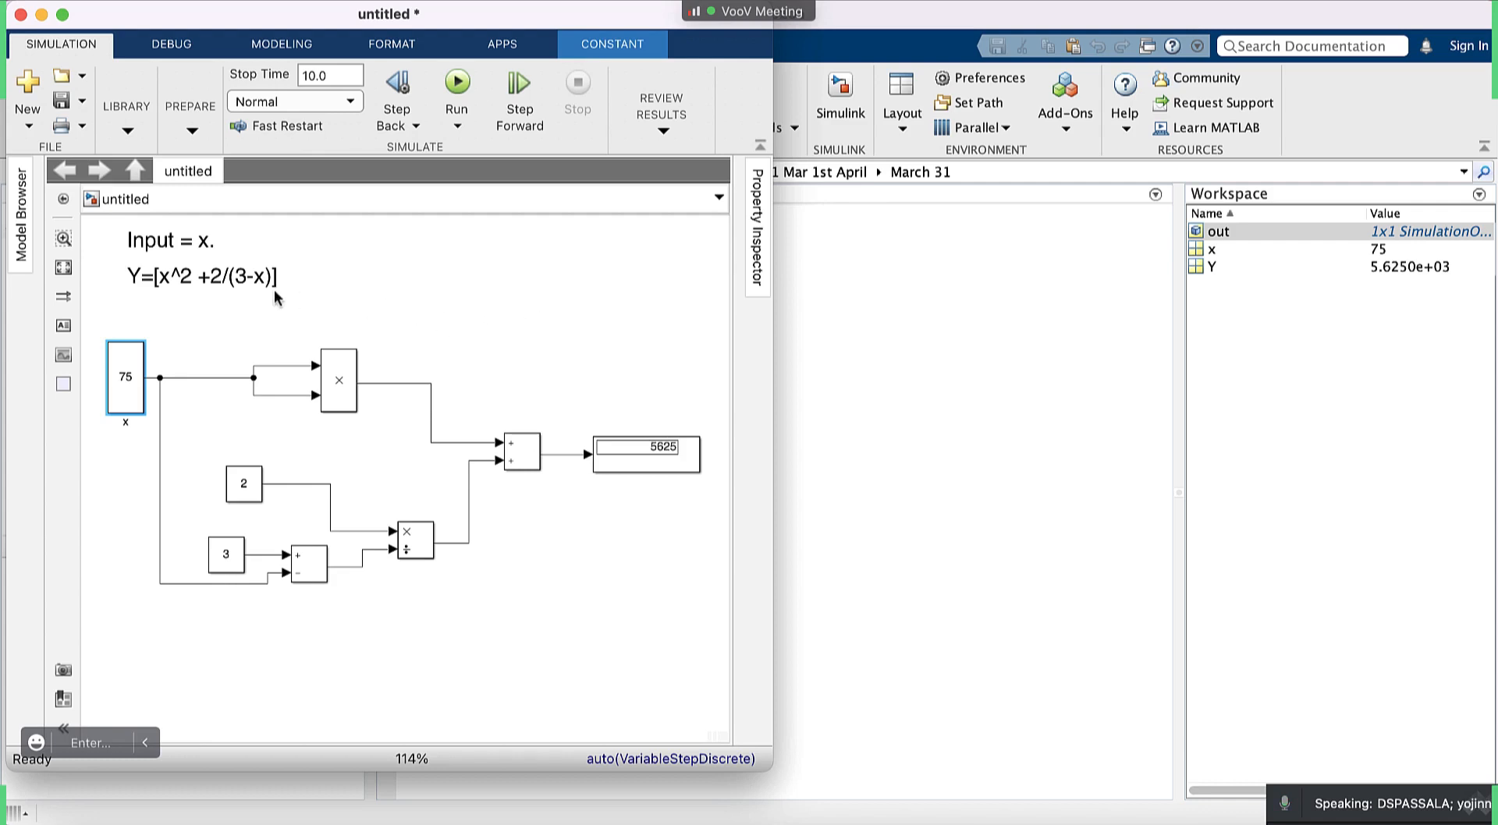
{"action": "left_click", "coordinate": [242, 280]}
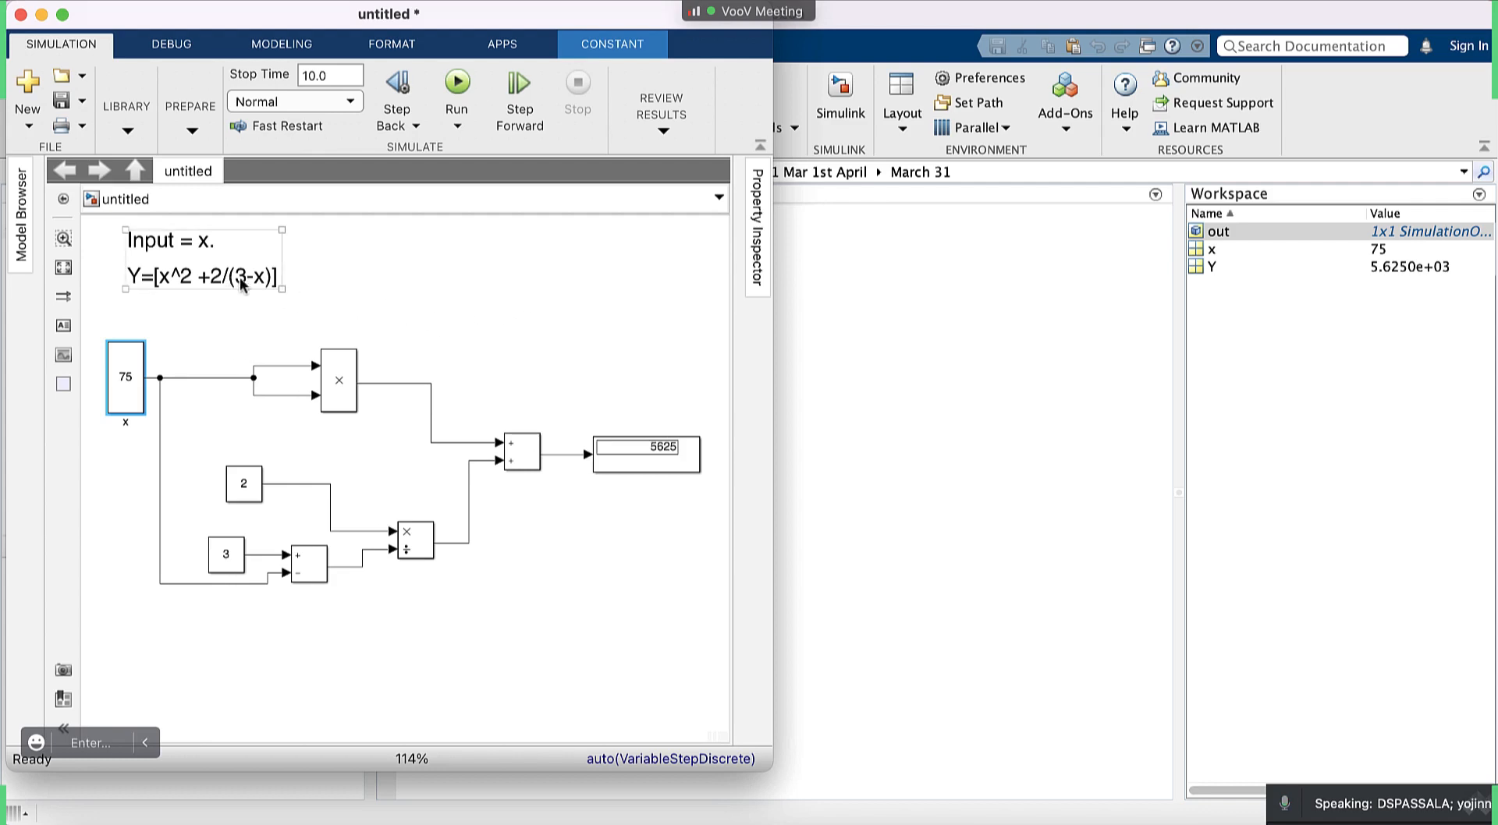
{"action": "left_click", "coordinate": [307, 339]}
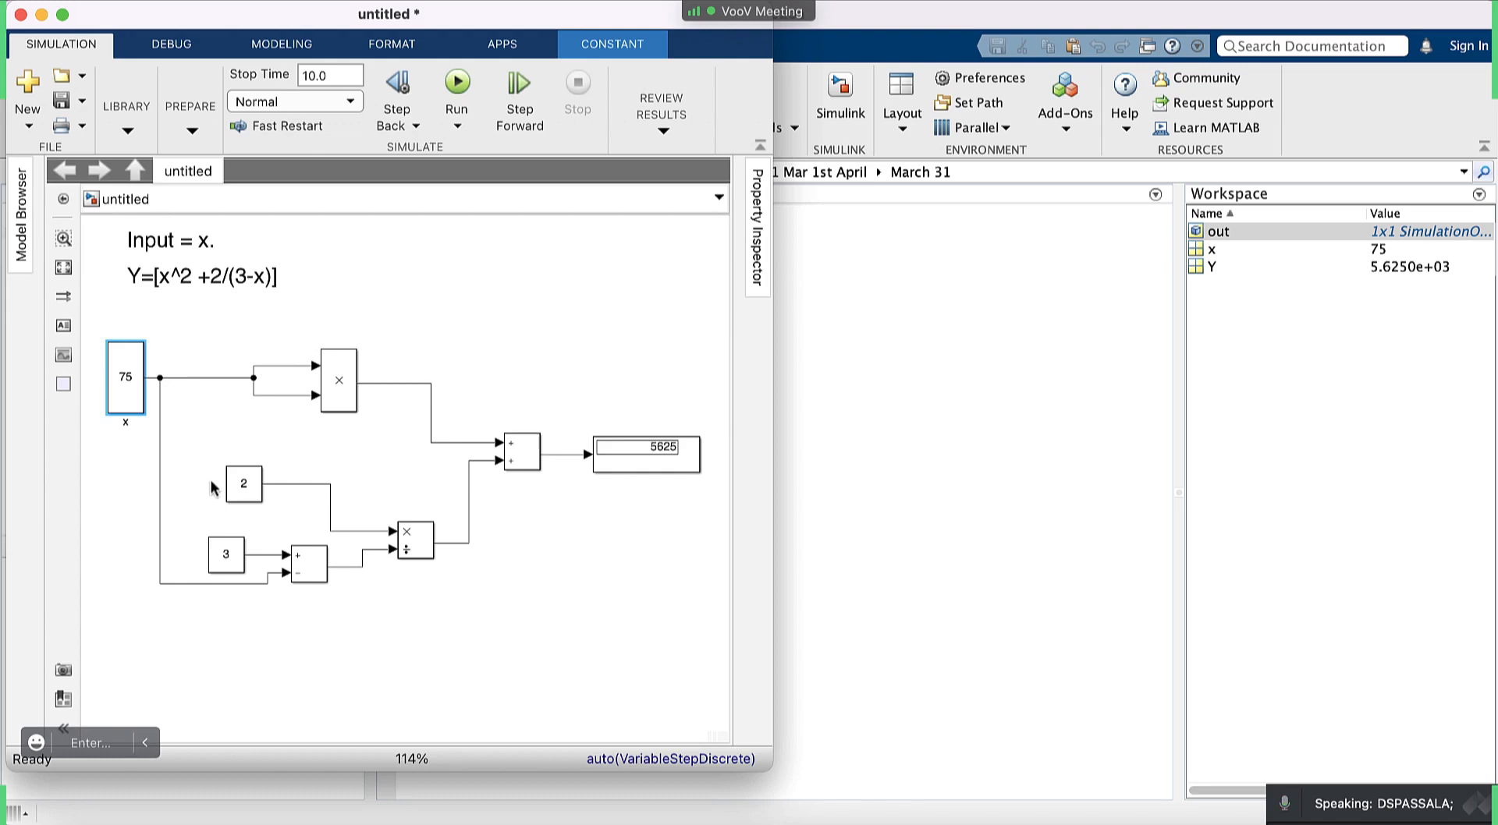
{"action": "left_click", "coordinate": [126, 377]}
{"action": "left_click_drag", "start_coordinate": [160, 320], "coordinate": [551, 600]}
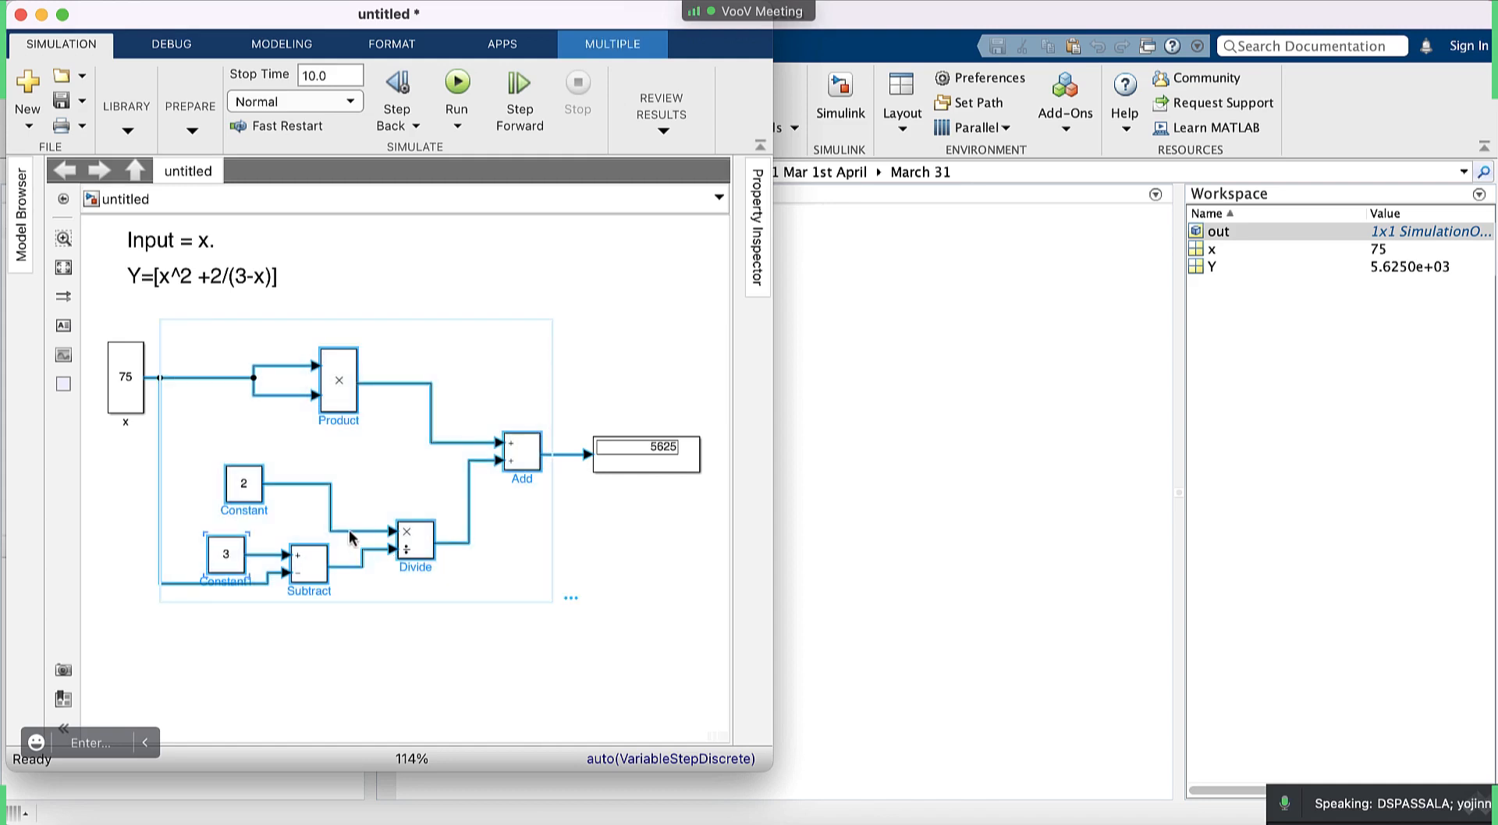
{"action": "right_click", "coordinate": [410, 549]}
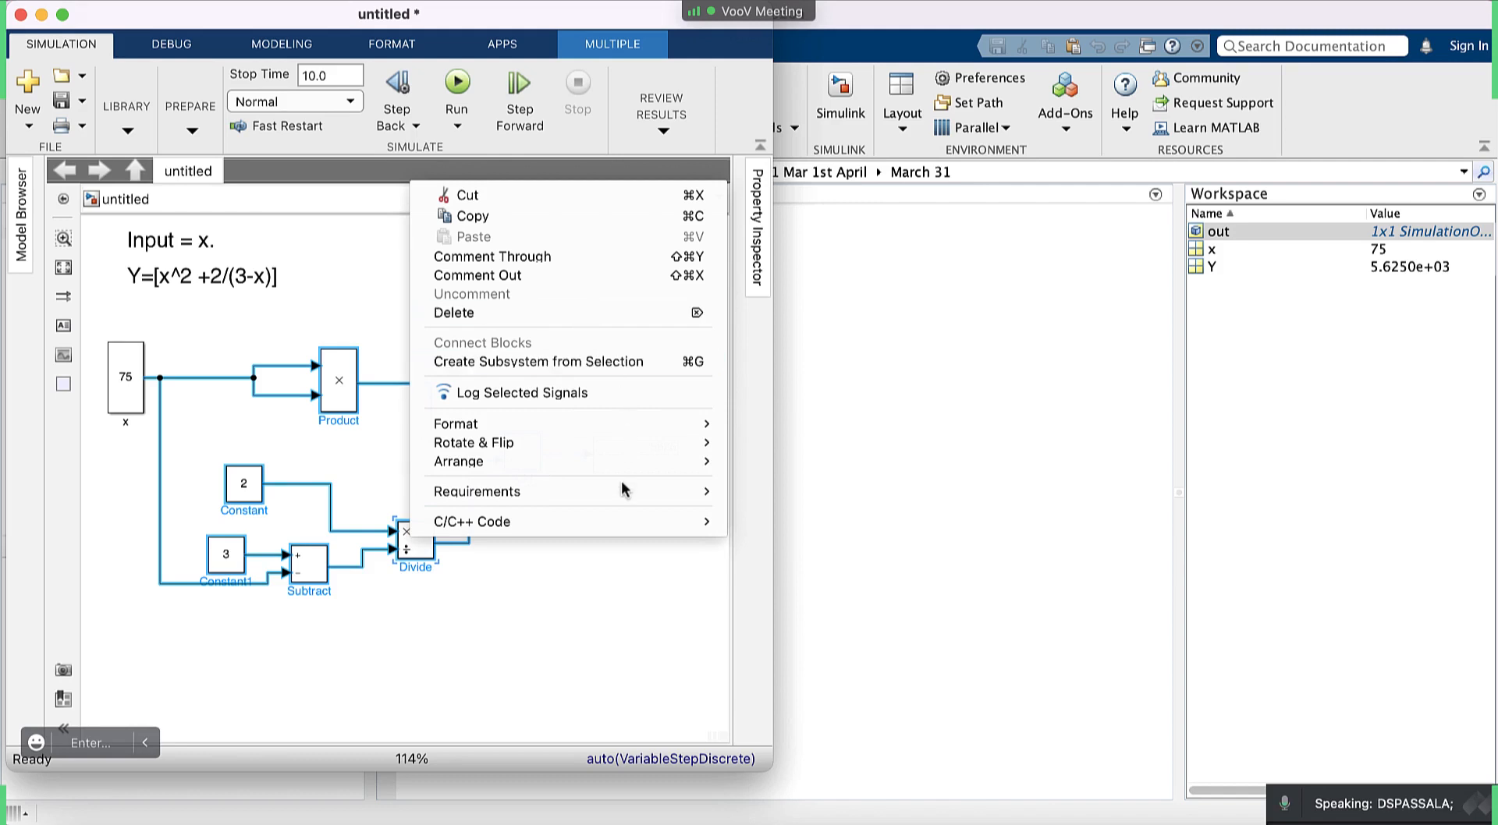
{"action": "left_click", "coordinate": [600, 616]}
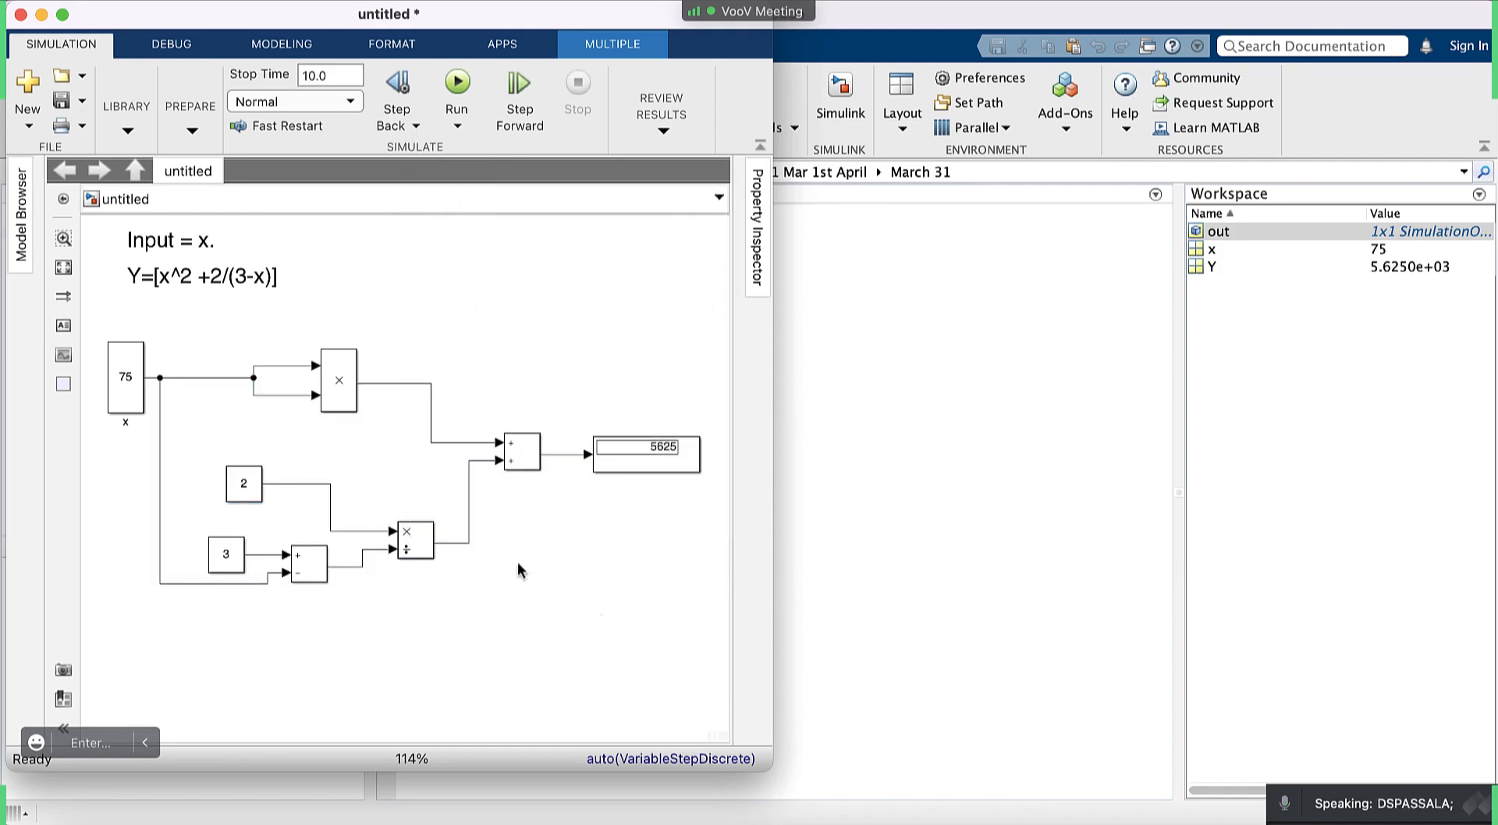
{"action": "left_click", "coordinate": [125, 382]}
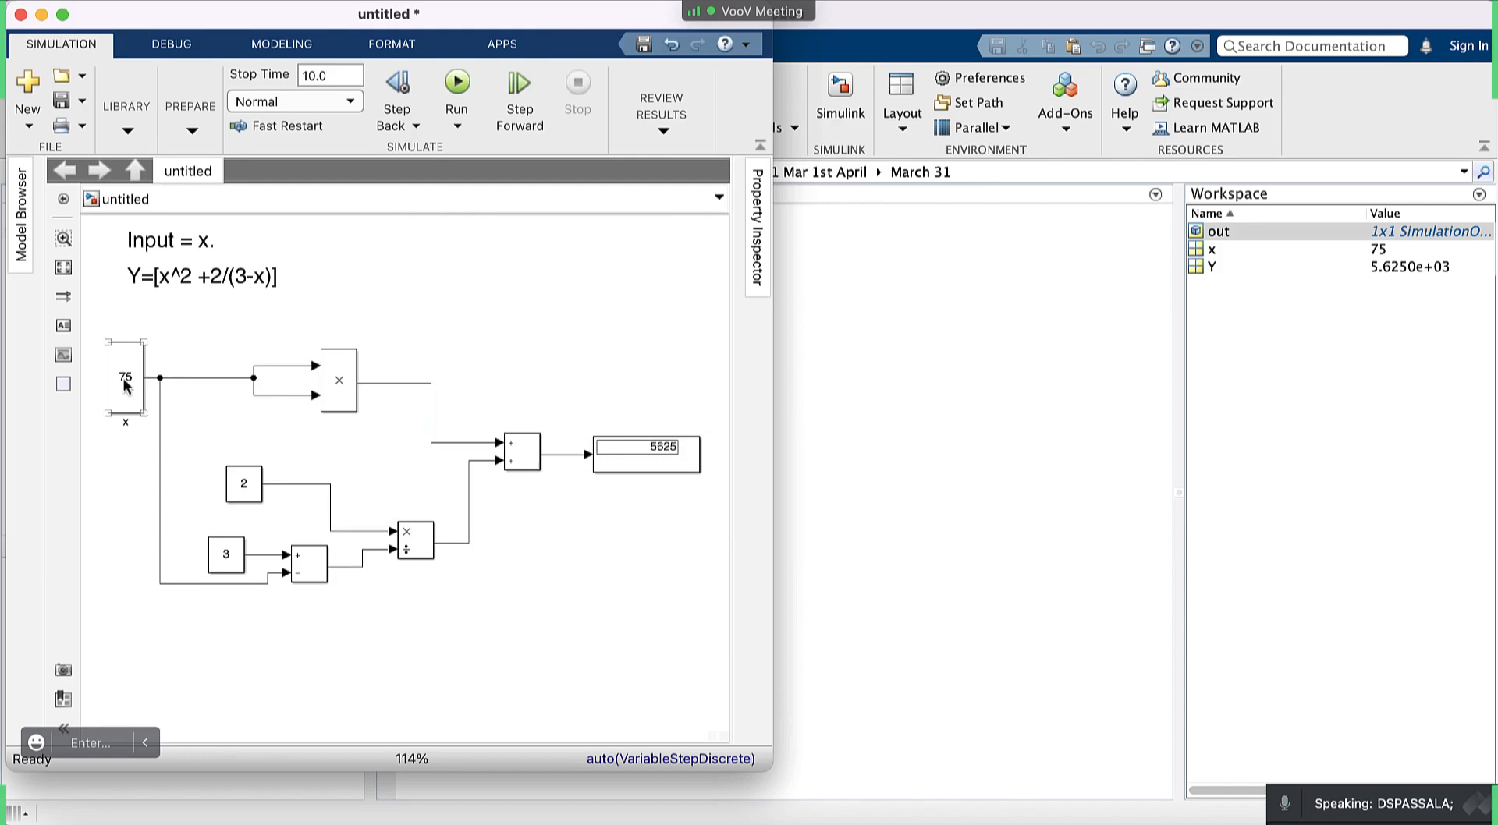
Add a Sine Wave block from the Simulink Sources library to the empty area below the existing blocks.
{"action": "key", "text": "ctrl+Down"}
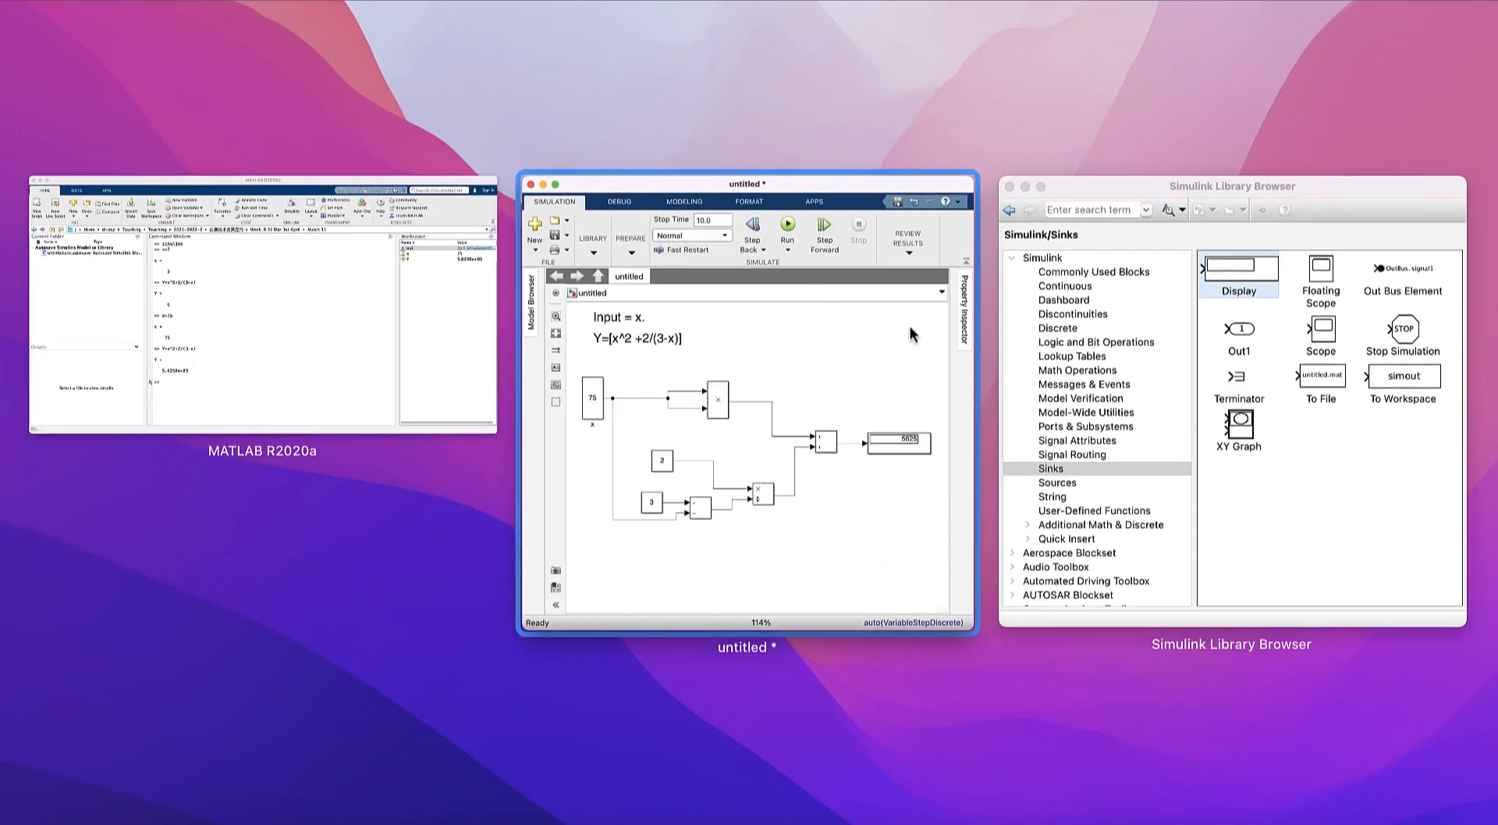
{"action": "left_click", "coordinate": [1243, 537]}
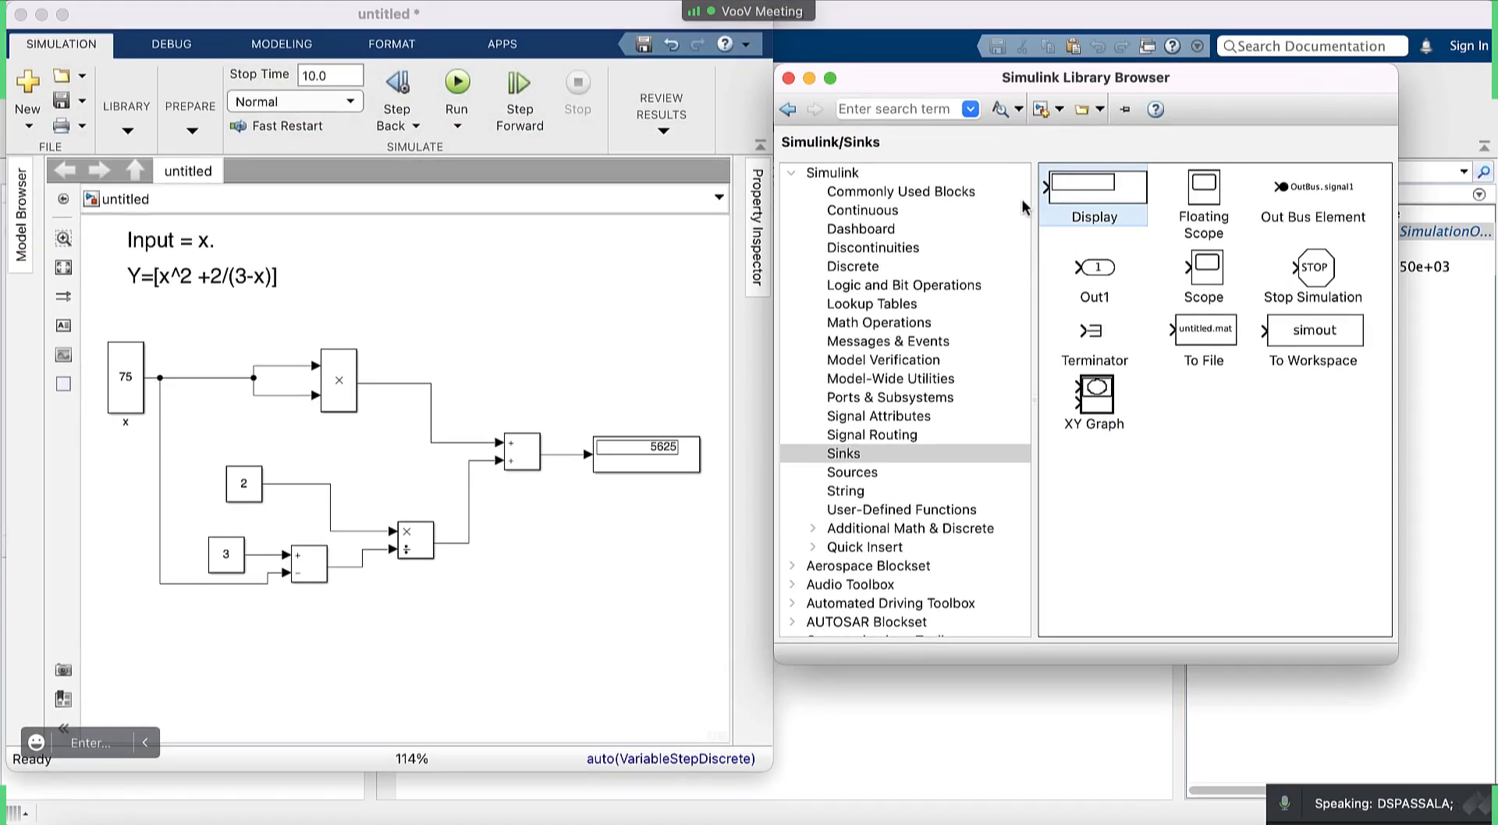
{"action": "left_click", "coordinate": [863, 472]}
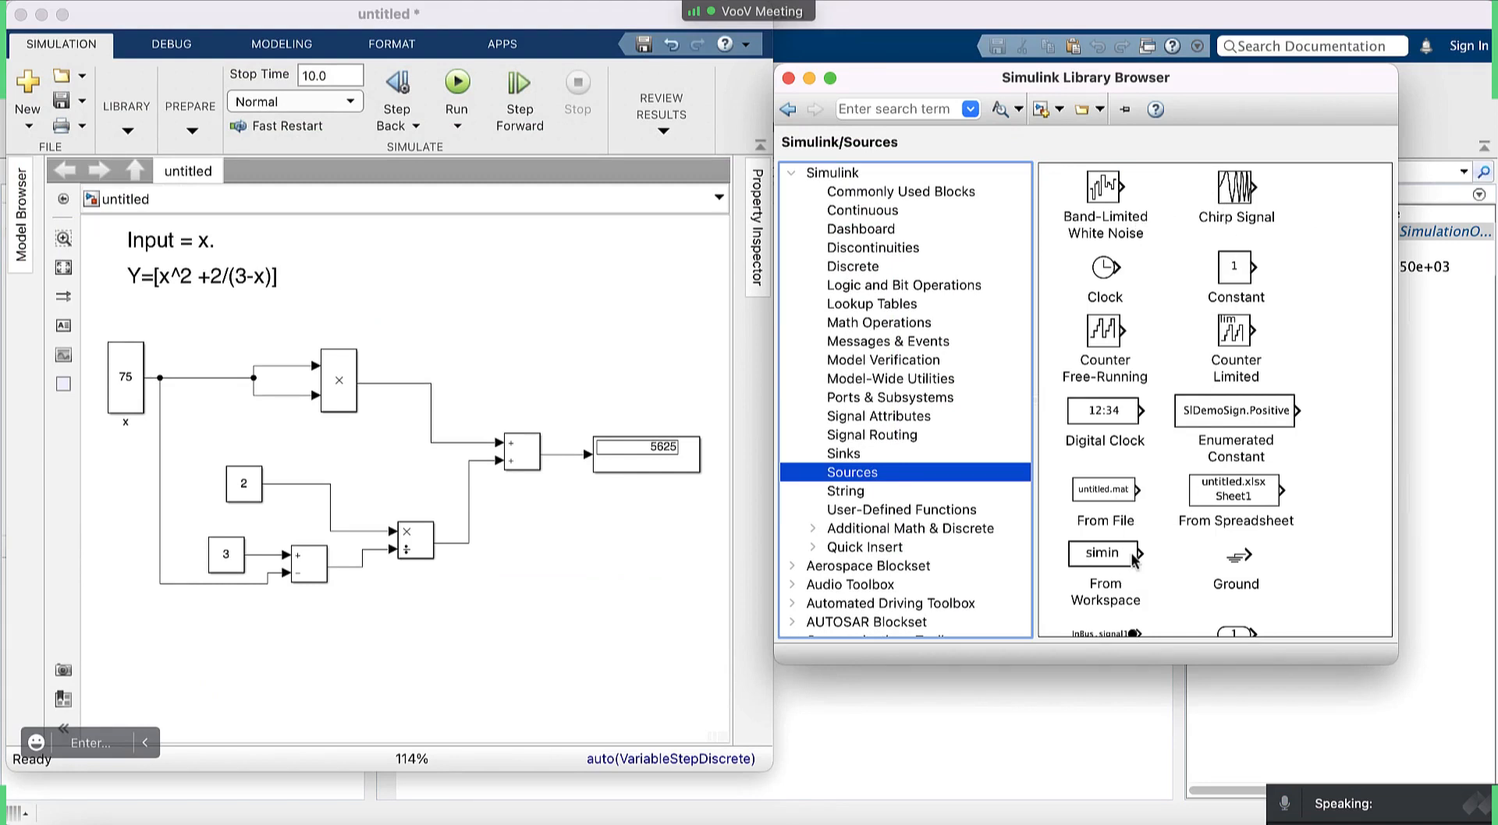
{"action": "scroll", "coordinate": [1116, 562], "scroll_direction": "down", "scroll_amount": 3}
{"action": "scroll", "coordinate": [1213, 394], "scroll_direction": "down", "scroll_amount": 5}
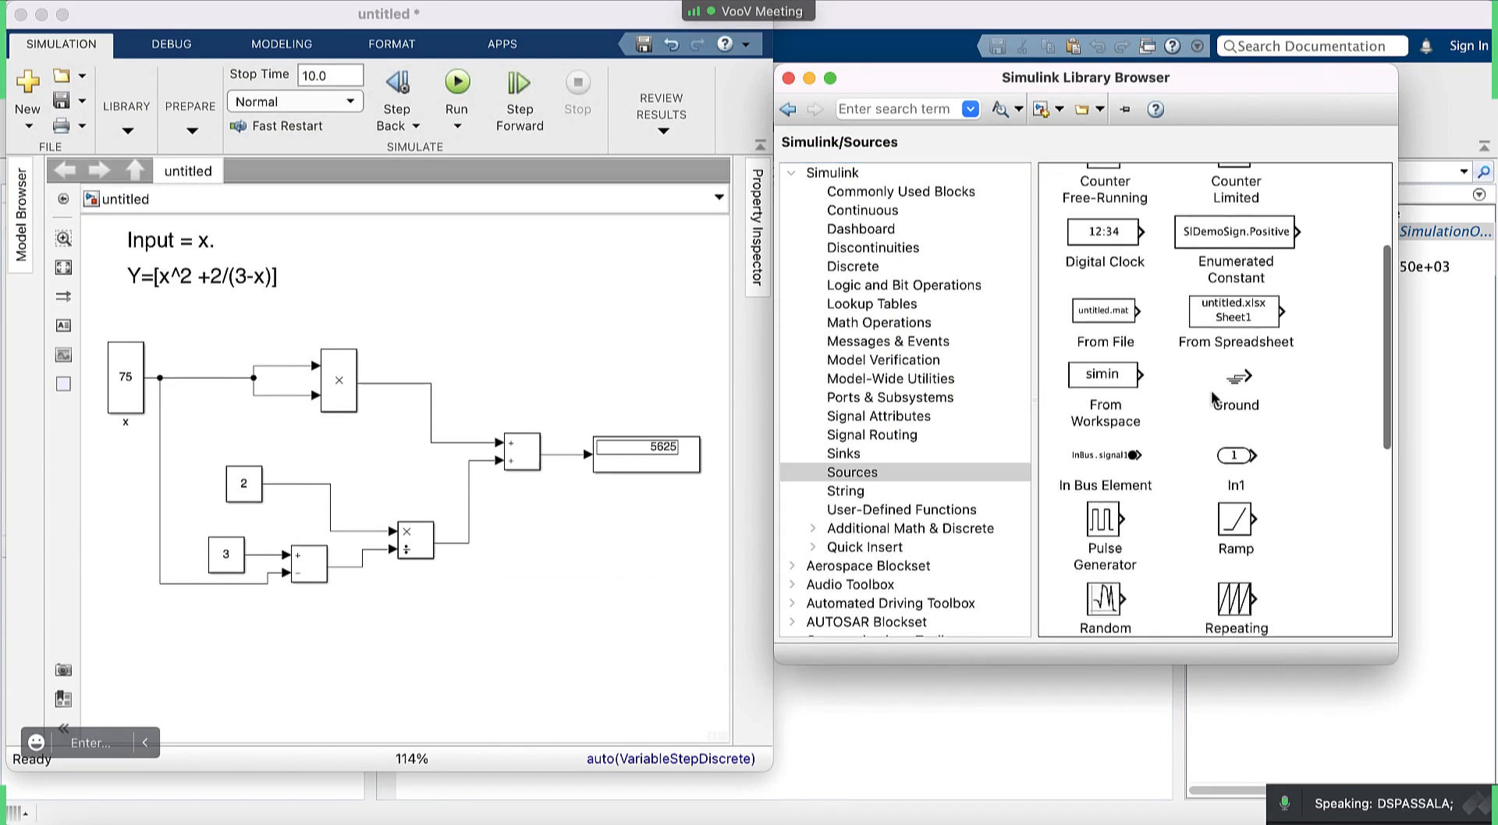
{"action": "scroll", "coordinate": [1212, 397], "scroll_direction": "down", "scroll_amount": 2}
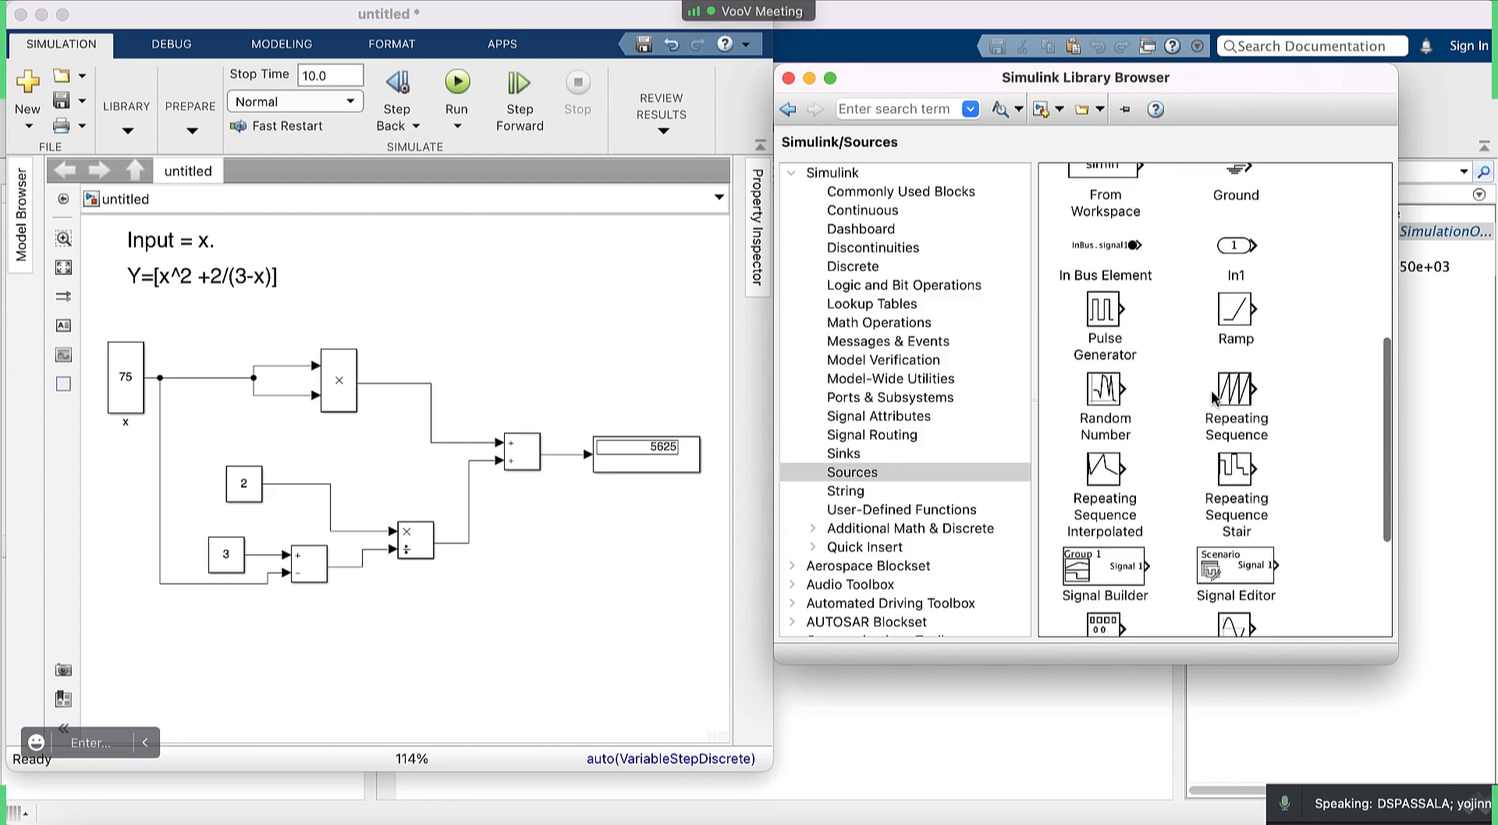
{"action": "scroll", "coordinate": [1212, 397], "scroll_direction": "down", "scroll_amount": 5}
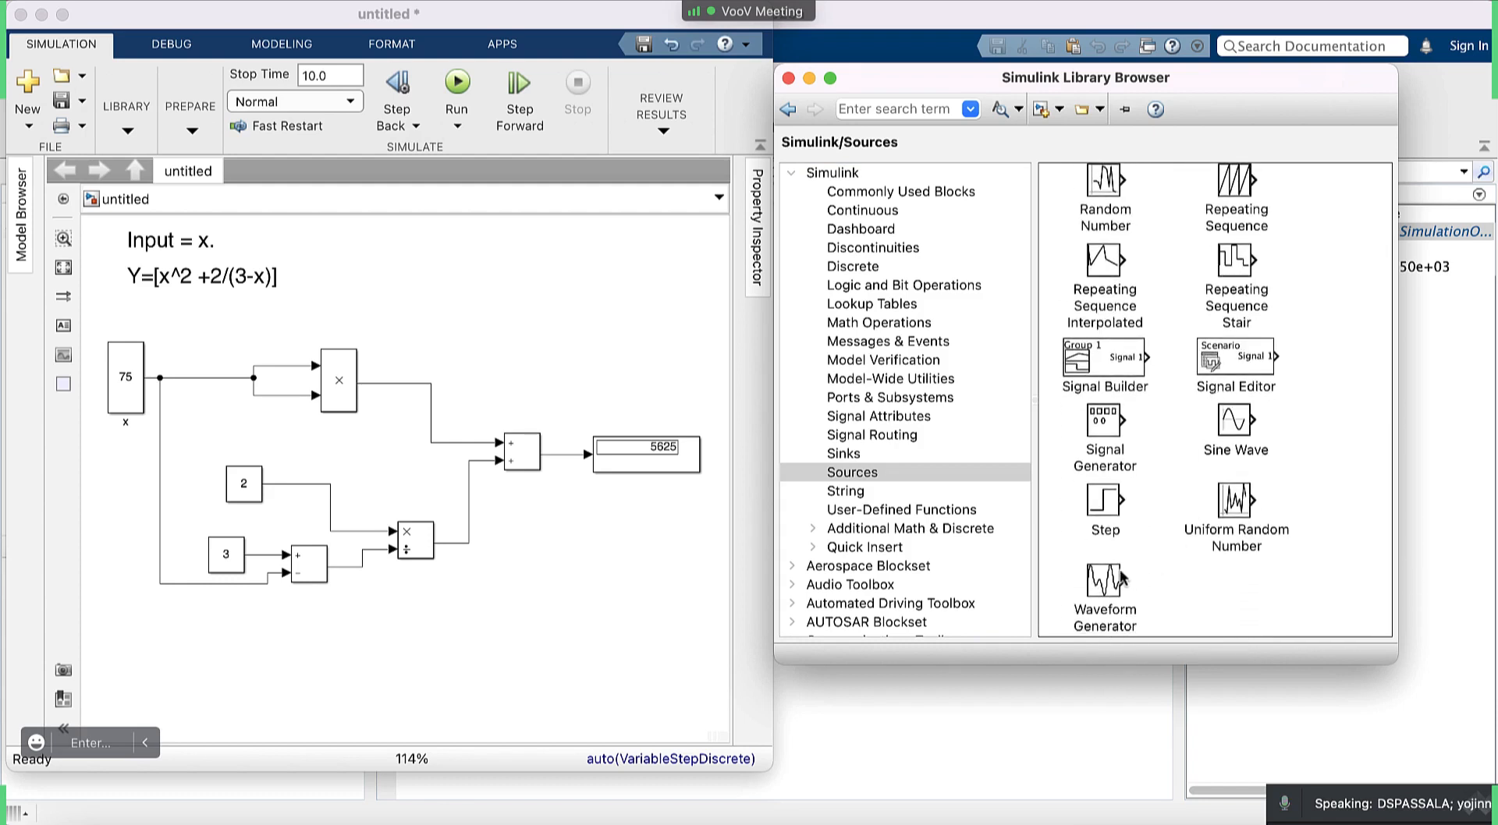
{"action": "left_click", "coordinate": [1239, 430]}
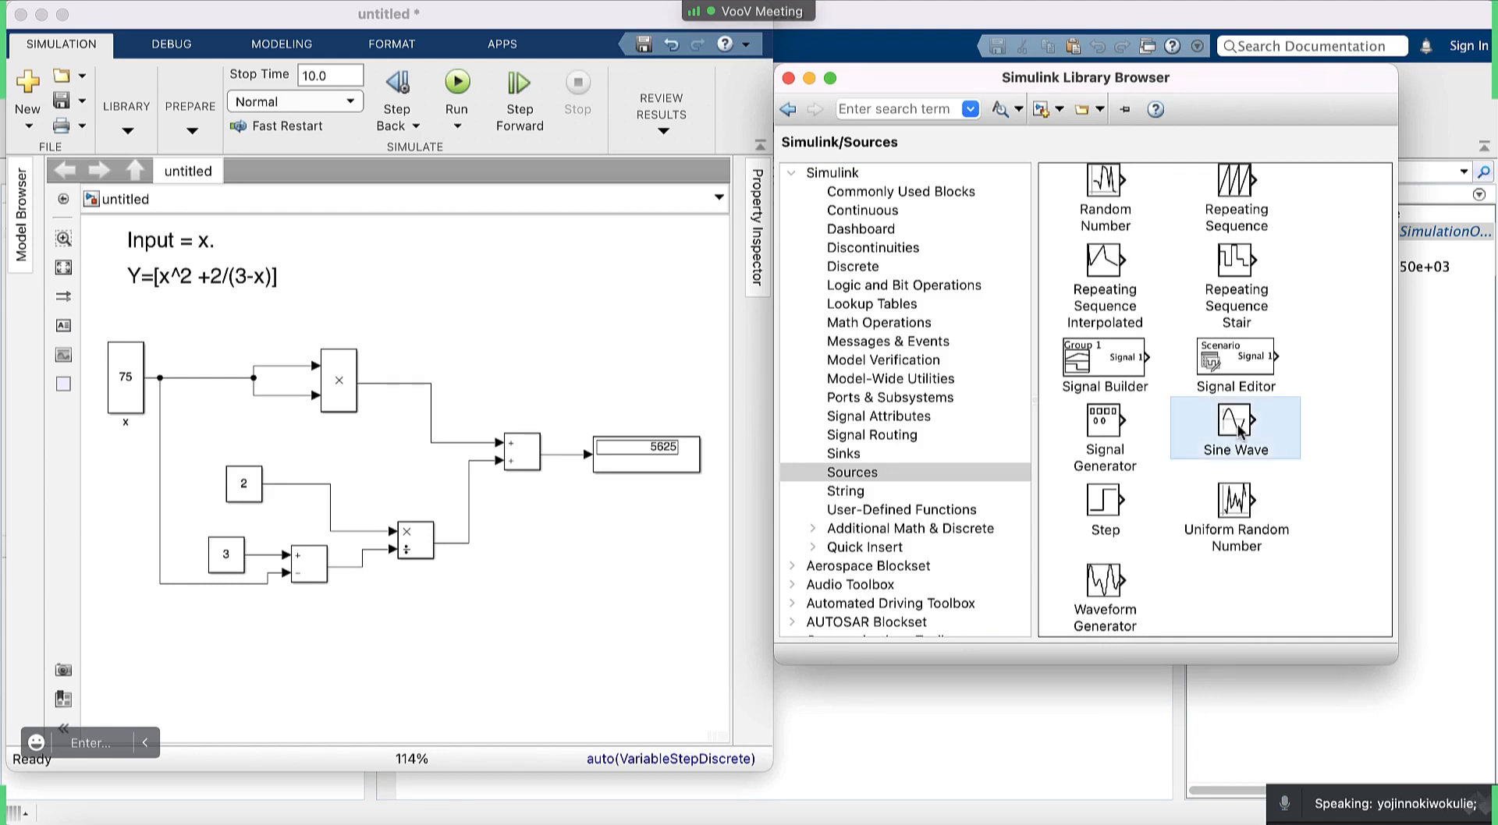
{"action": "left_click_drag", "start_coordinate": [1239, 431], "coordinate": [225, 692]}
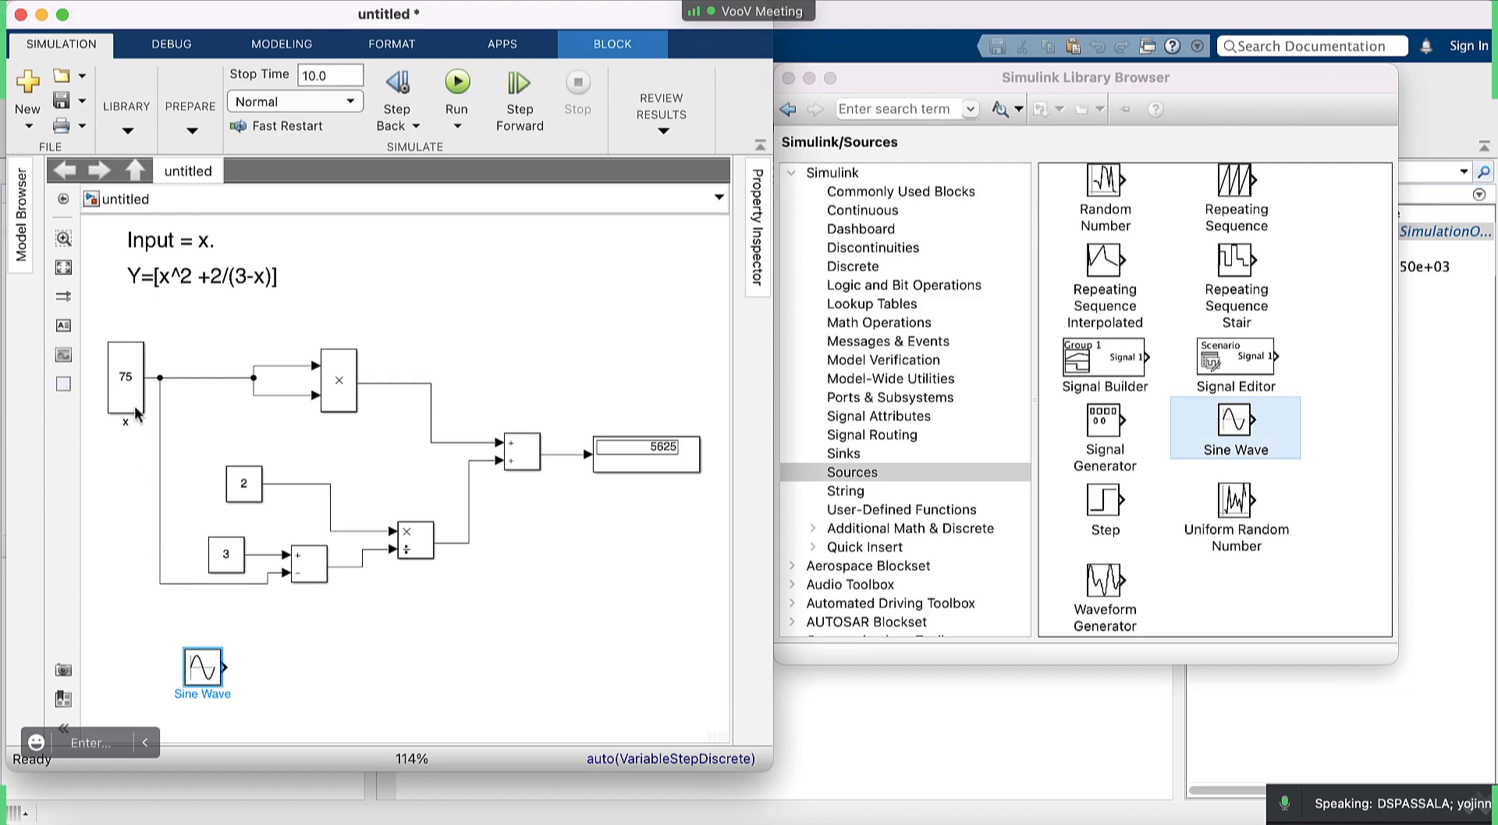
Replace constant block x with the Sine Wave block, connecting it to the open input line and deleting the constant.
{"action": "left_click", "coordinate": [123, 381]}
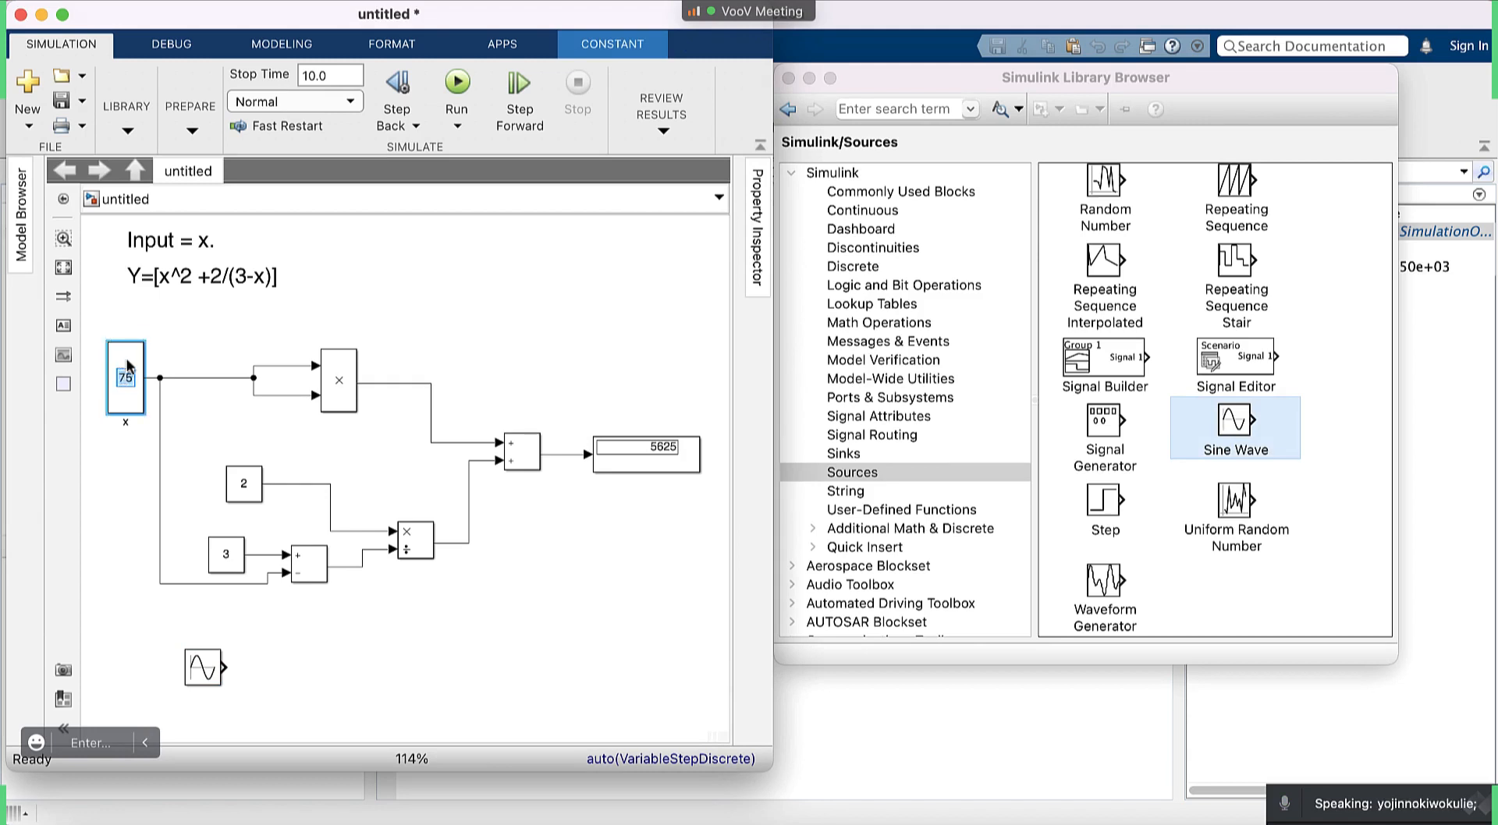
{"action": "left_click_drag", "start_coordinate": [237, 263], "coordinate": [551, 294]}
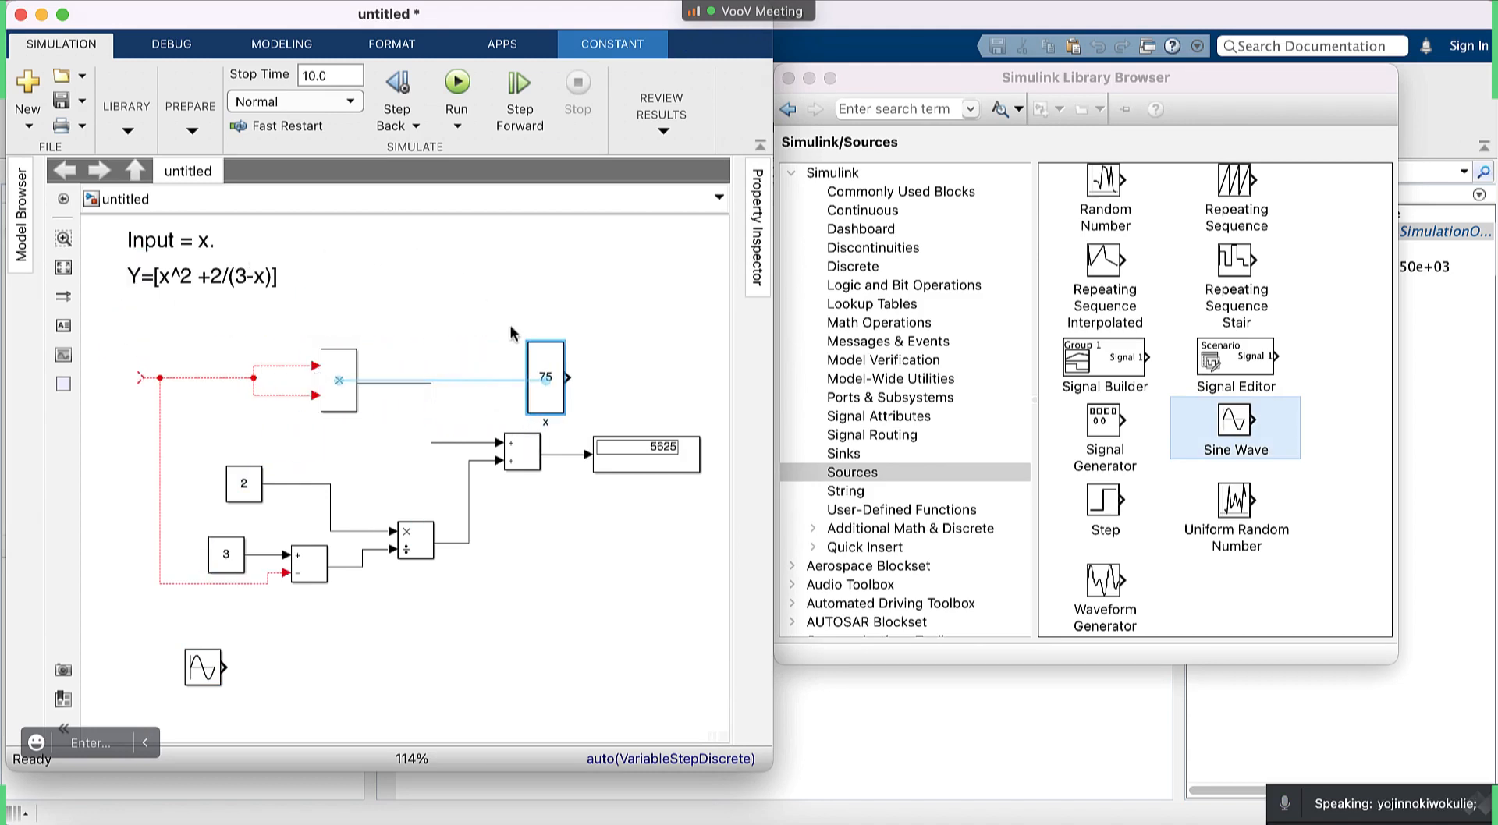
{"action": "left_click", "coordinate": [204, 668]}
{"action": "left_click_drag", "start_coordinate": [204, 668], "coordinate": [159, 378]}
{"action": "left_click", "coordinate": [199, 311]}
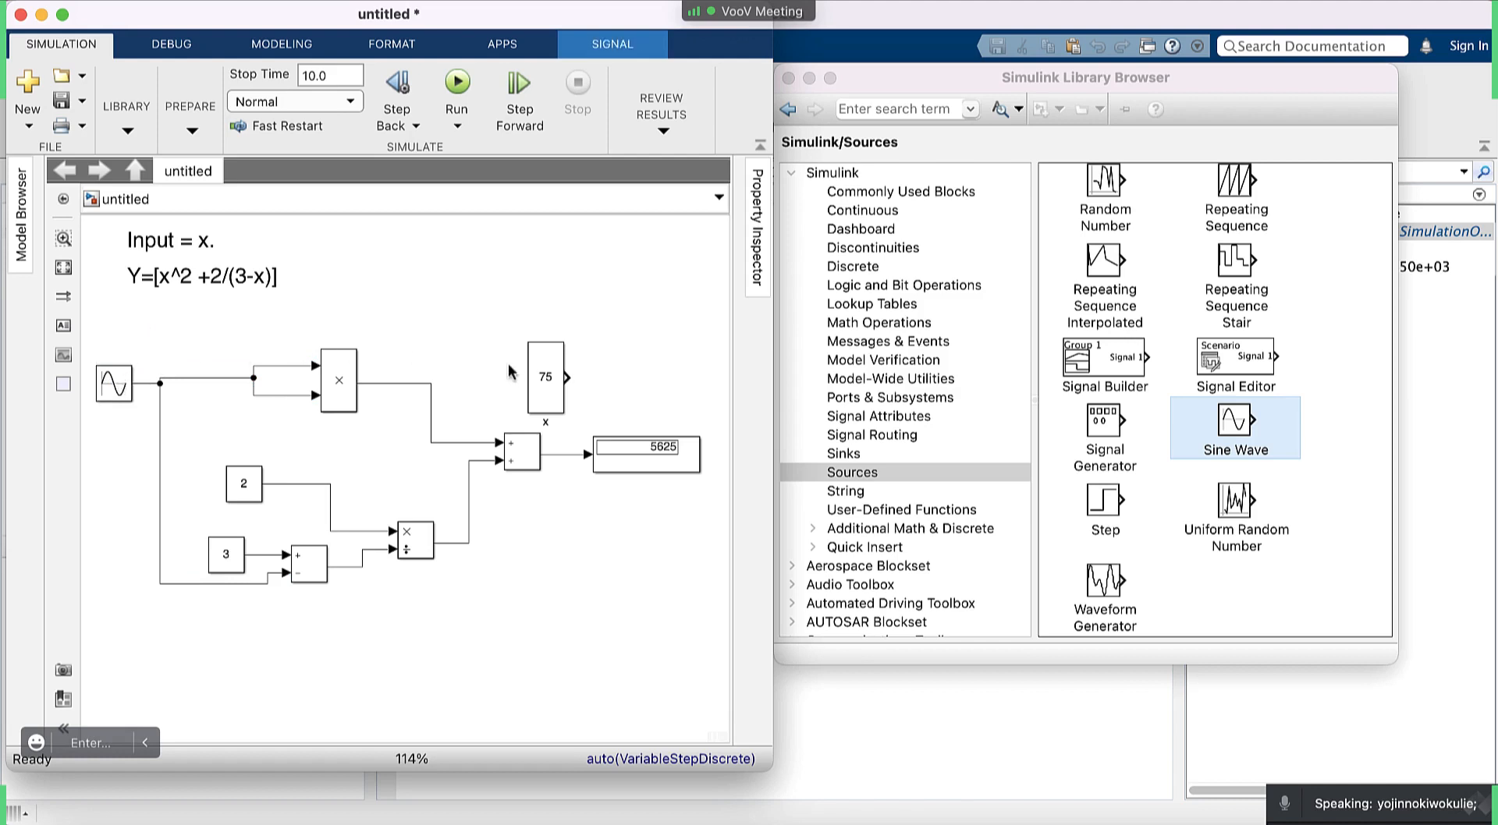
{"action": "left_click", "coordinate": [539, 379]}
{"action": "key", "text": "Delete"}
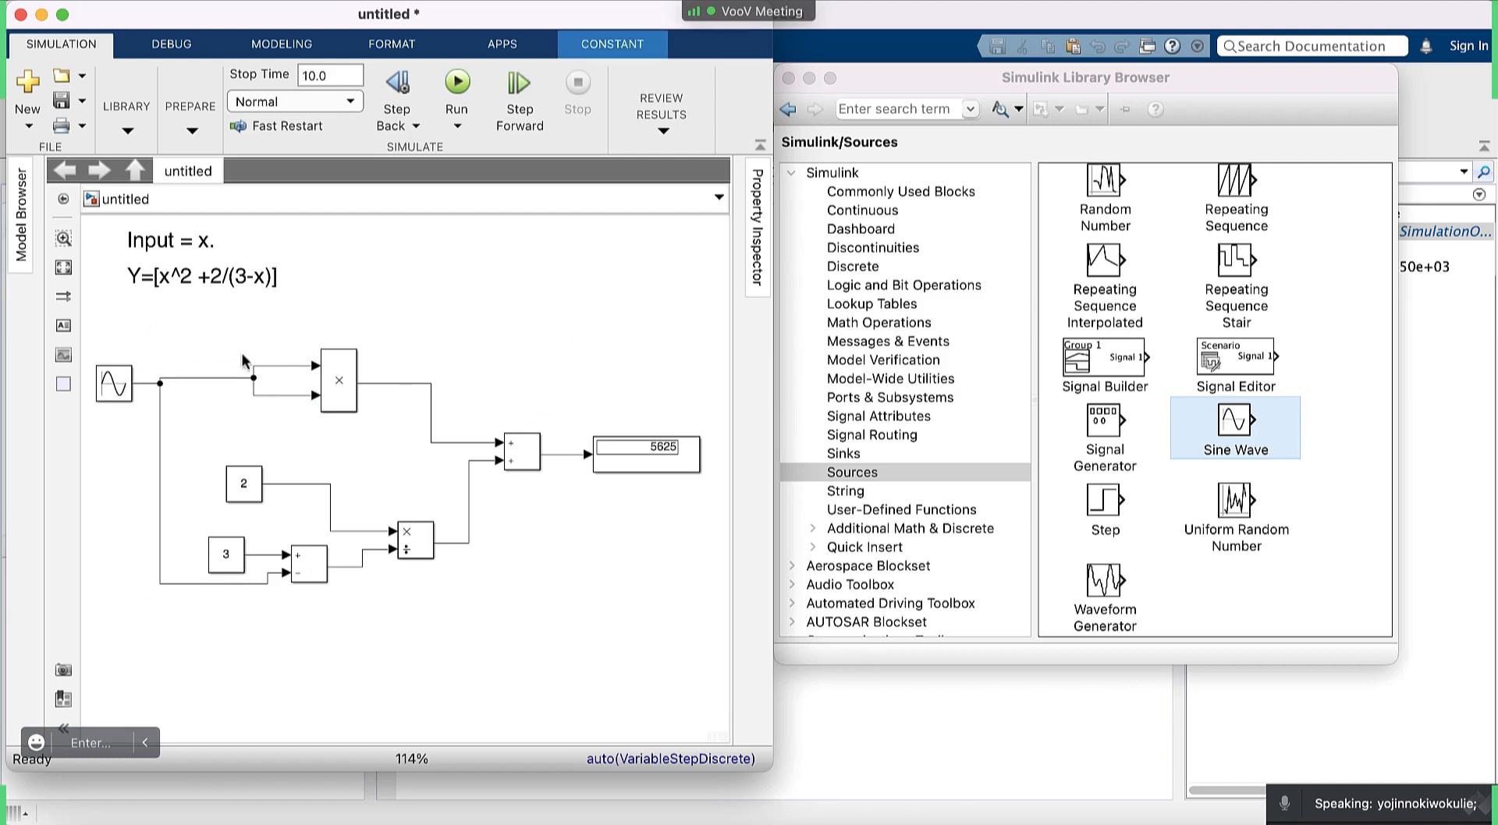
{"action": "double_click", "coordinate": [110, 404]}
{"action": "left_click", "coordinate": [119, 406]}
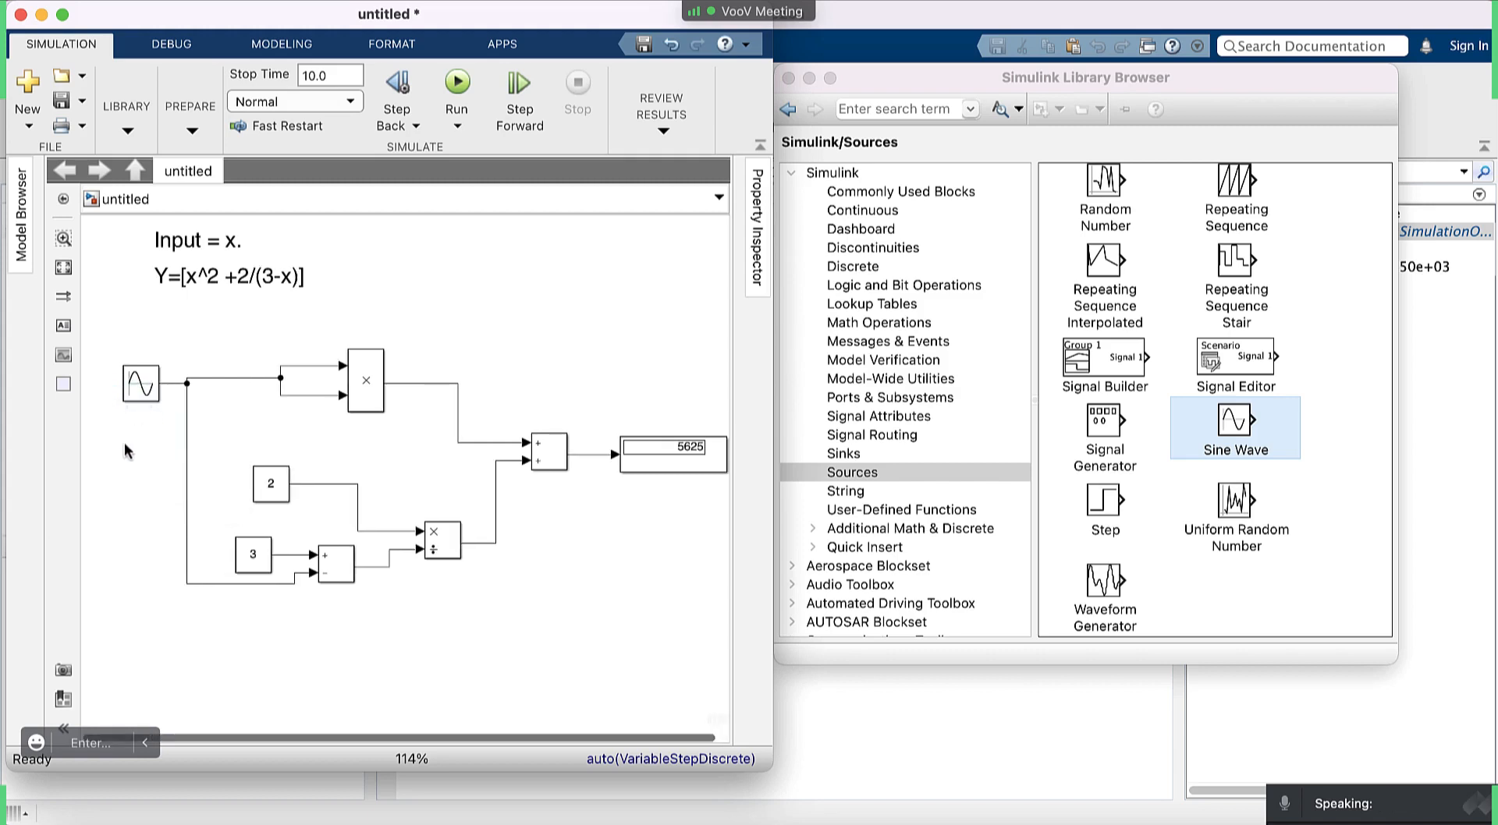
{"action": "double_click", "coordinate": [124, 443]}
{"action": "type", "text": "x"}
{"action": "left_click", "coordinate": [263, 302]}
Rename the Sine Wave block to x.
{"action": "left_click", "coordinate": [145, 385]}
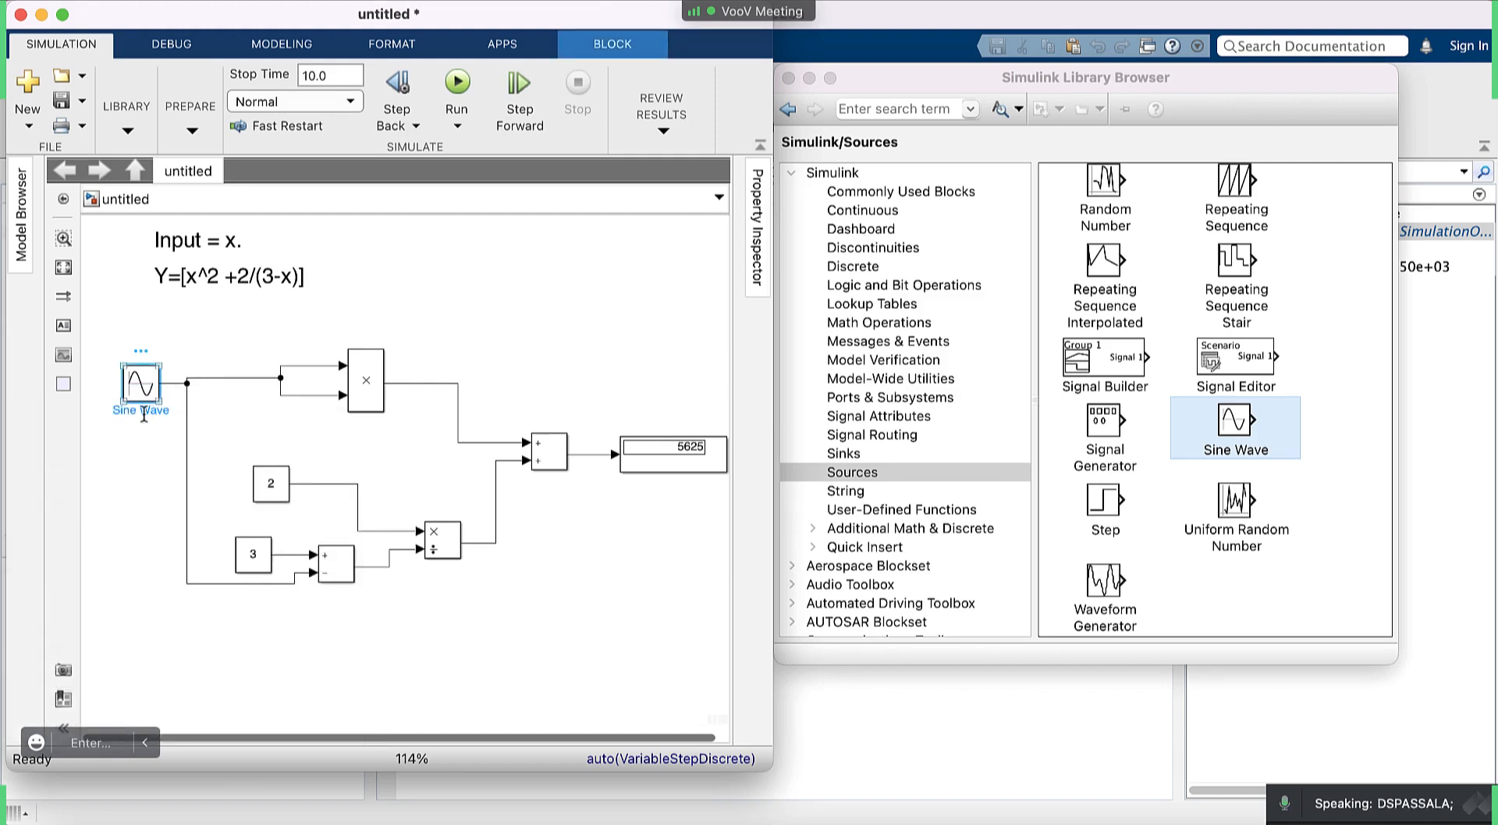
{"action": "left_click", "coordinate": [144, 414]}
{"action": "key", "text": "BackSpace"}
{"action": "key", "text": "BackSpace"}
{"action": "key", "text": "BackSpace"}
{"action": "key", "text": "BackSpace"}
{"action": "key", "text": "BackSpace"}
{"action": "key", "text": "BackSpace"}
{"action": "left_click", "coordinate": [419, 291]}
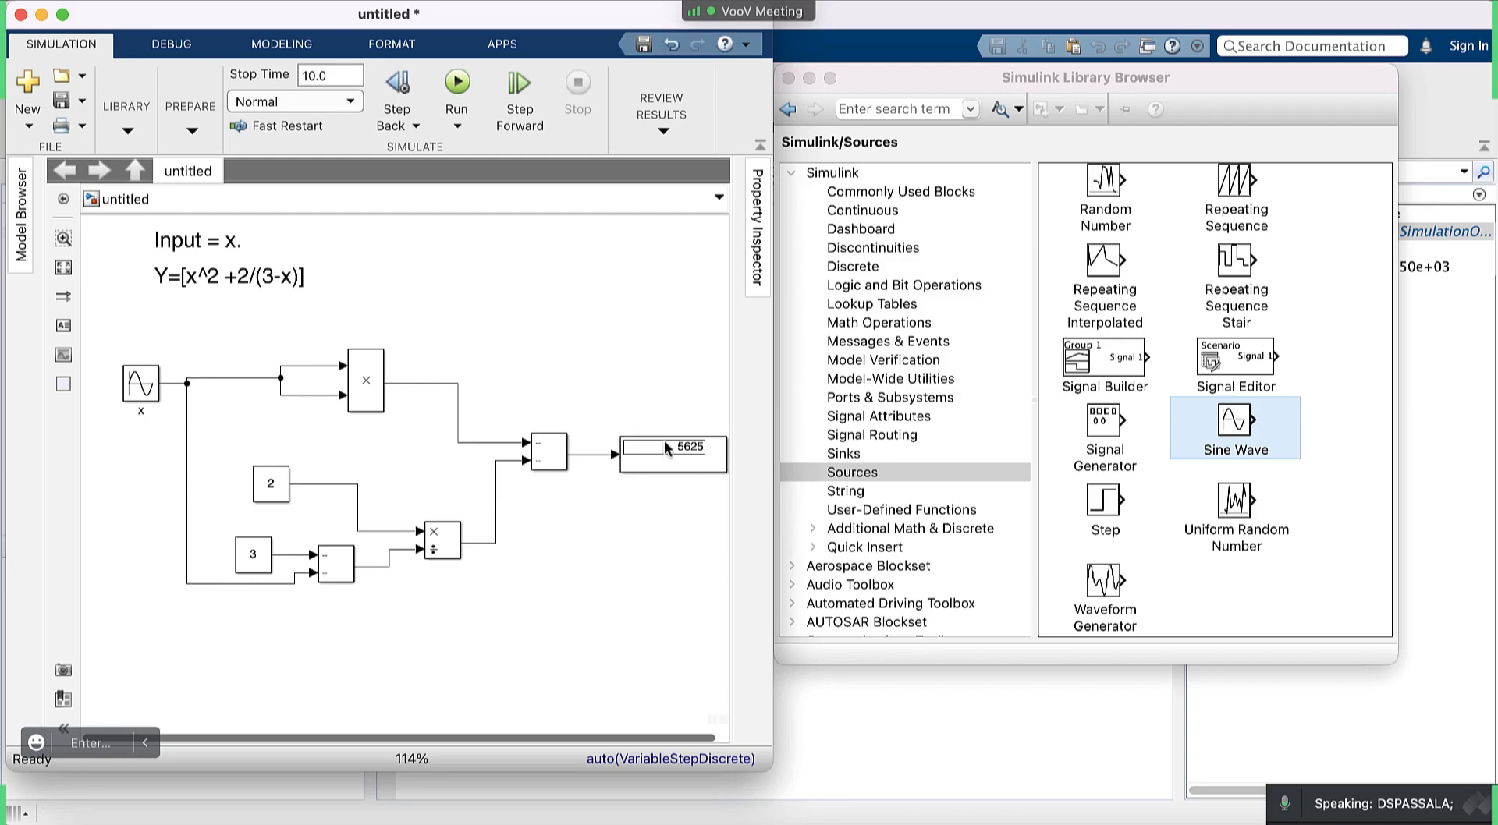
Set the amplitude of sine wave block x to 1 and confirm its block parameters.
{"action": "double_click", "coordinate": [139, 386]}
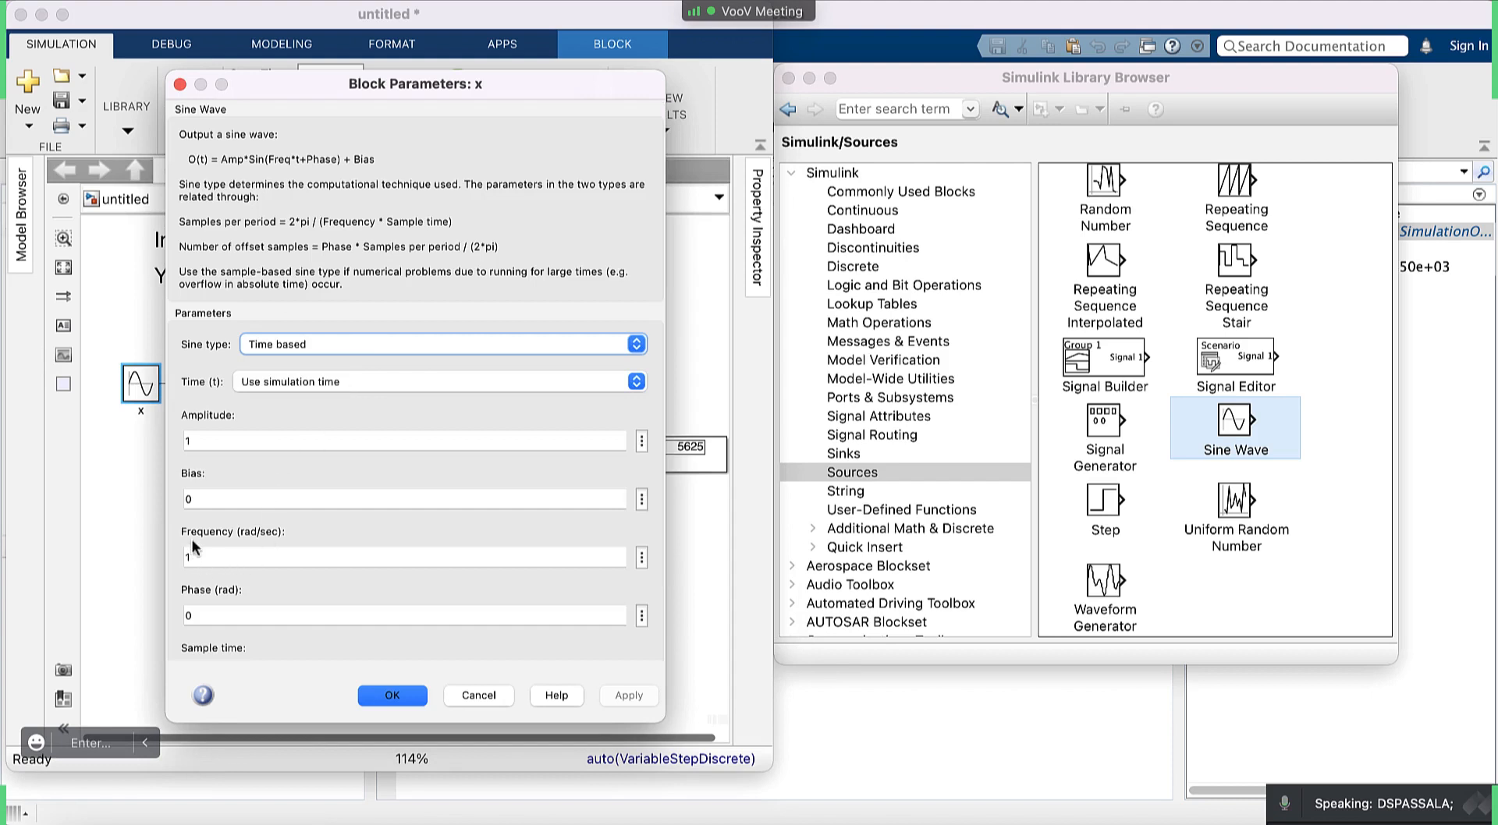
{"action": "left_click", "coordinate": [187, 441]}
{"action": "key", "text": "BackSpace"}
{"action": "type", "text": "1"}
{"action": "left_click", "coordinate": [396, 699]}
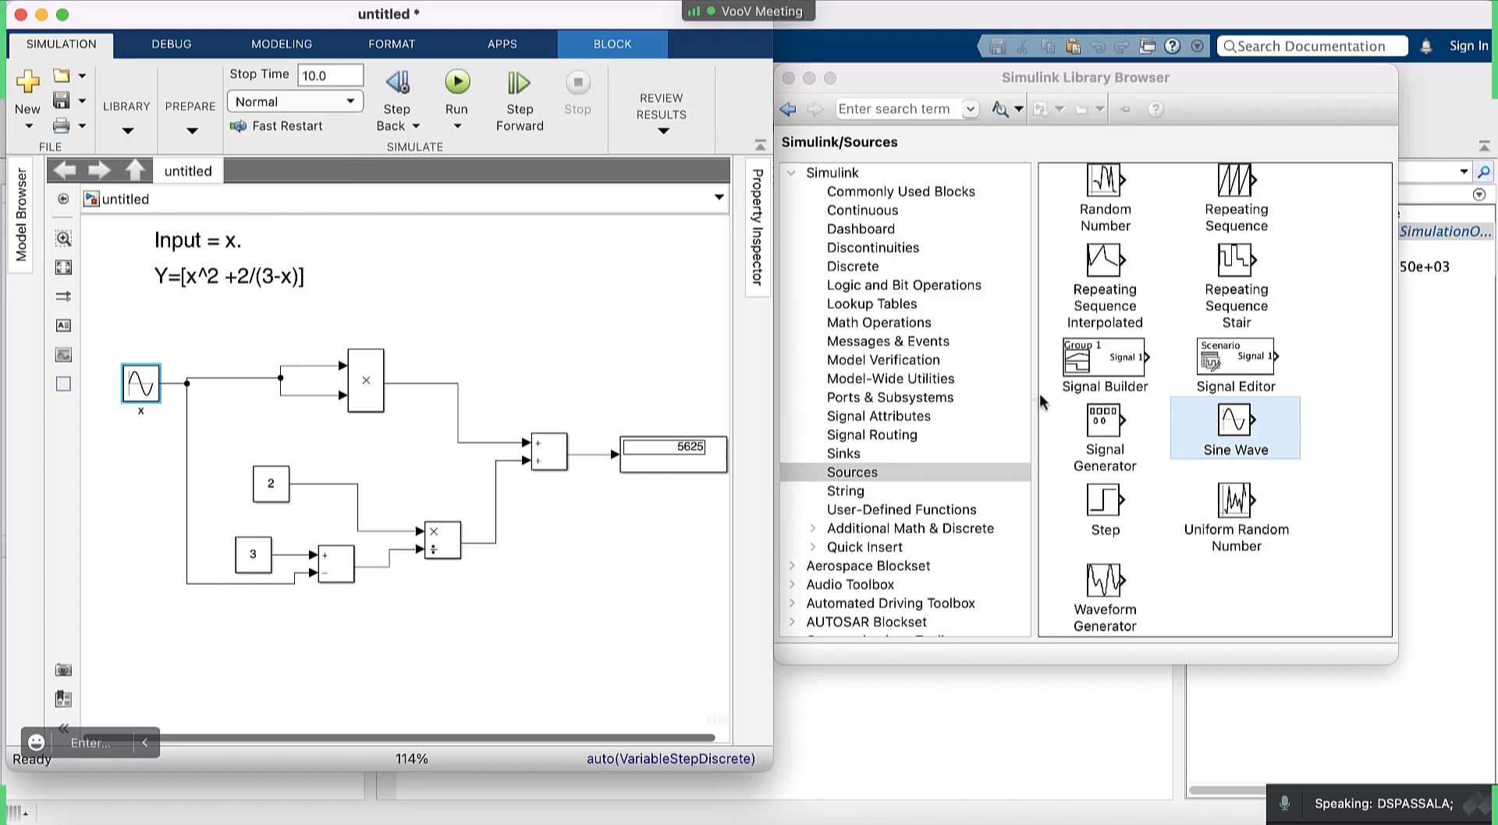
Add a Scope block from the Simulink Sinks library above the Display block.
{"action": "left_click", "coordinate": [854, 459]}
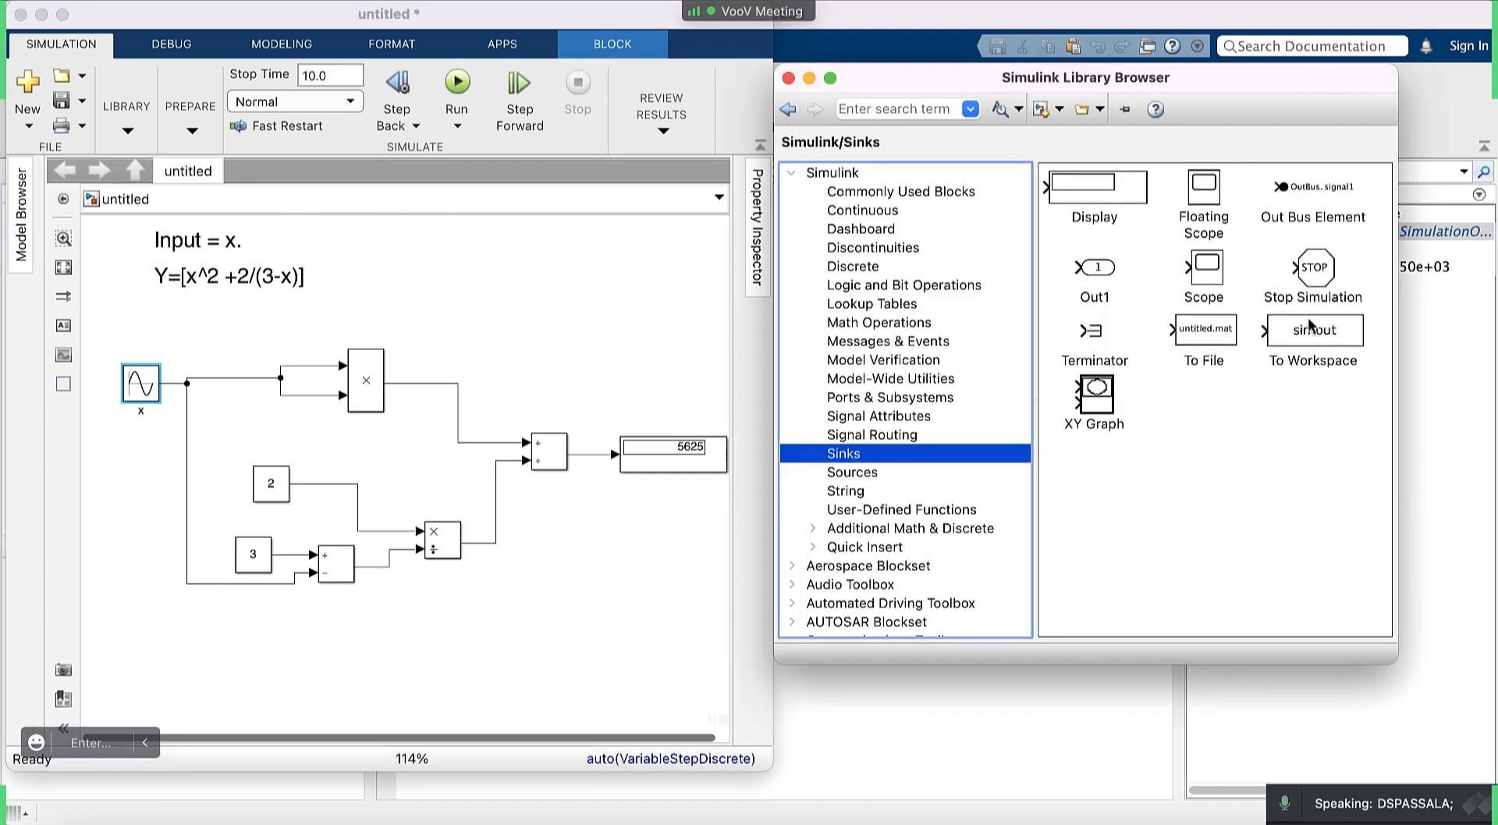
{"action": "left_click", "coordinate": [1207, 270]}
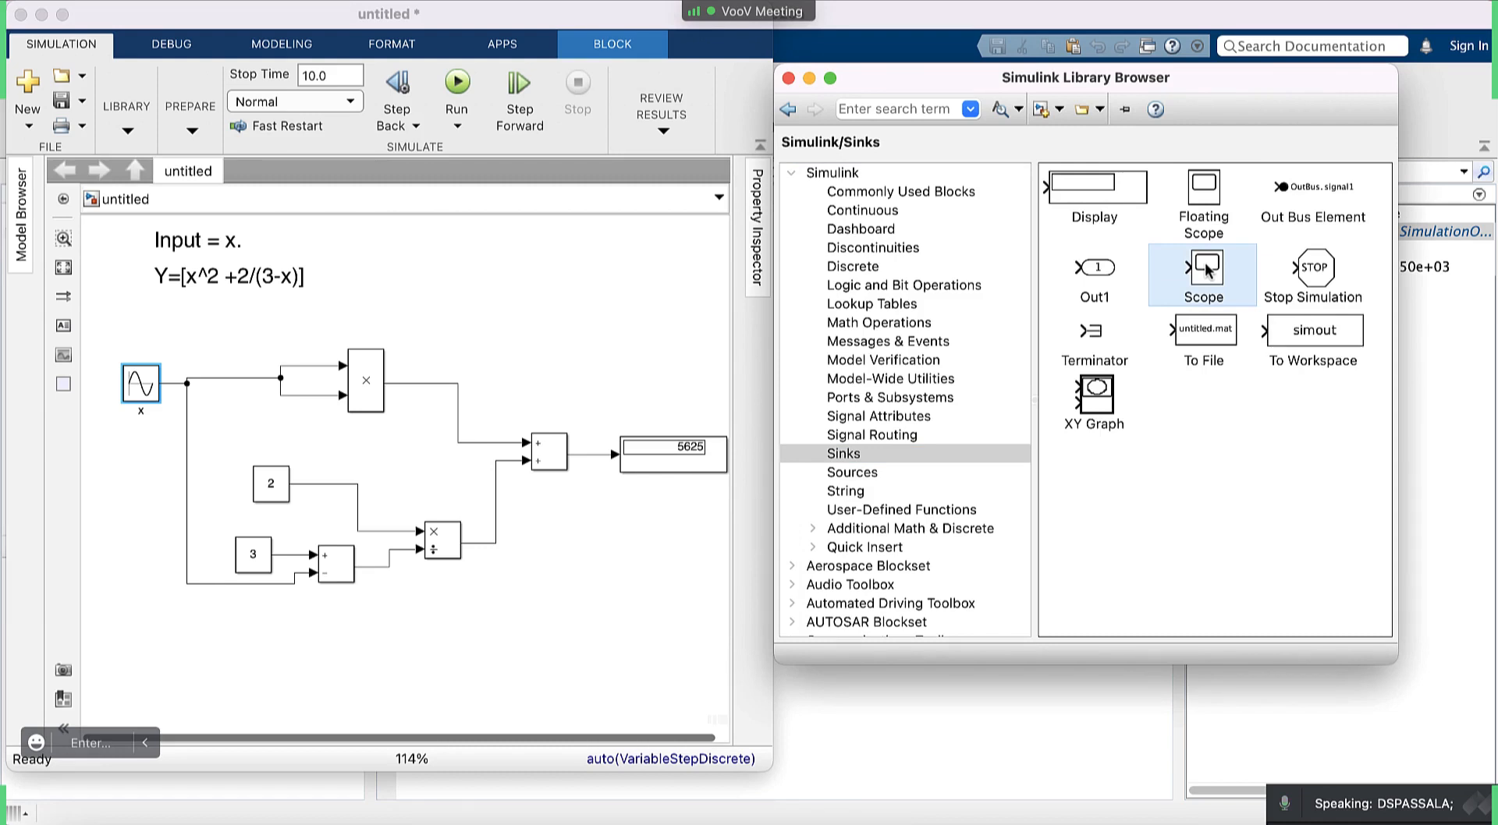
{"action": "left_click_drag", "start_coordinate": [1207, 270], "coordinate": [655, 323]}
Detach the Display block from the final sum block's output and delete it from the model.
{"action": "left_click", "coordinate": [691, 452]}
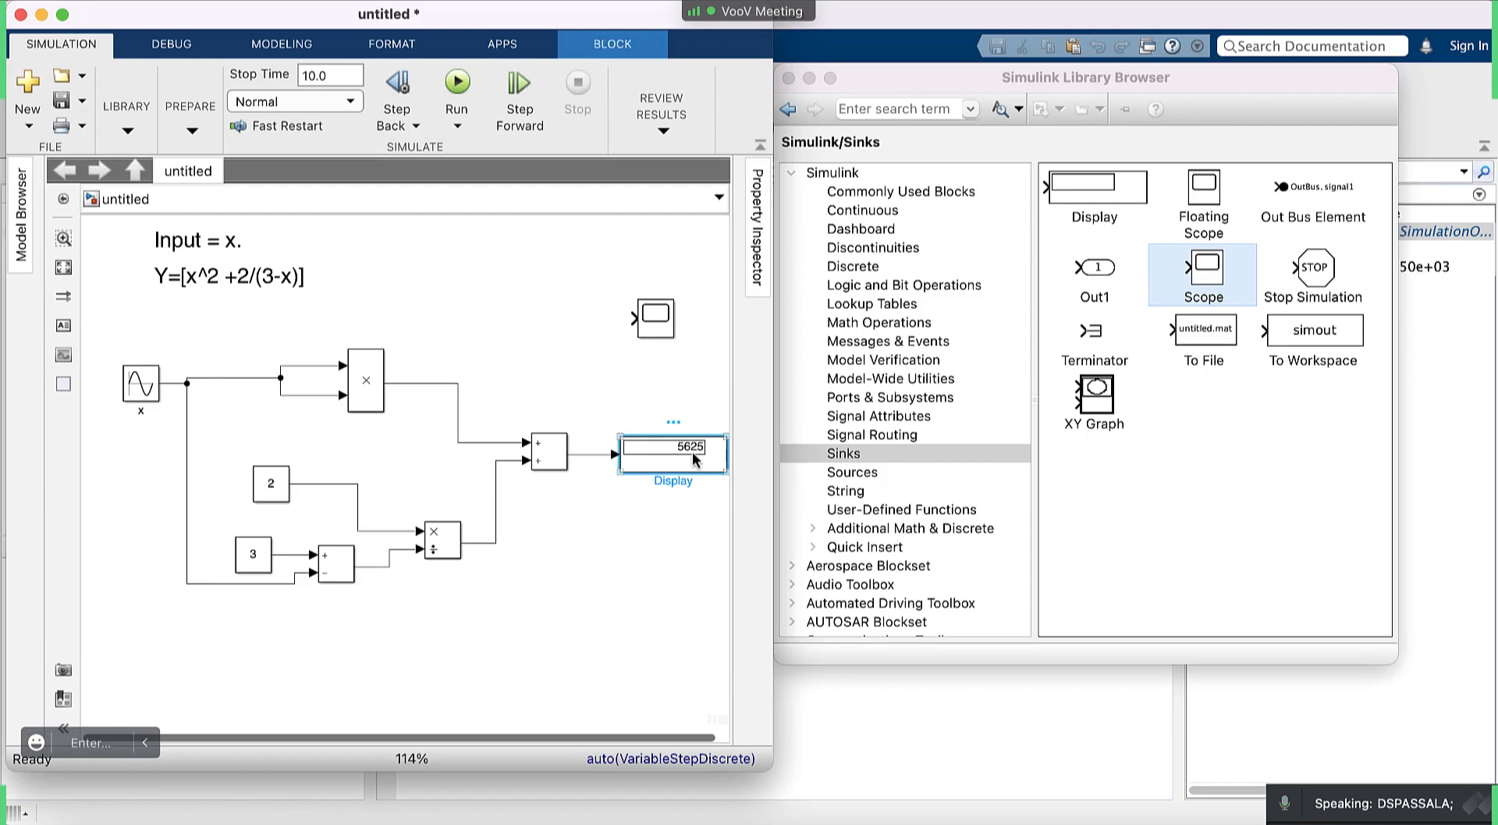
{"action": "left_click_drag", "start_coordinate": [691, 452], "coordinate": [686, 634]}
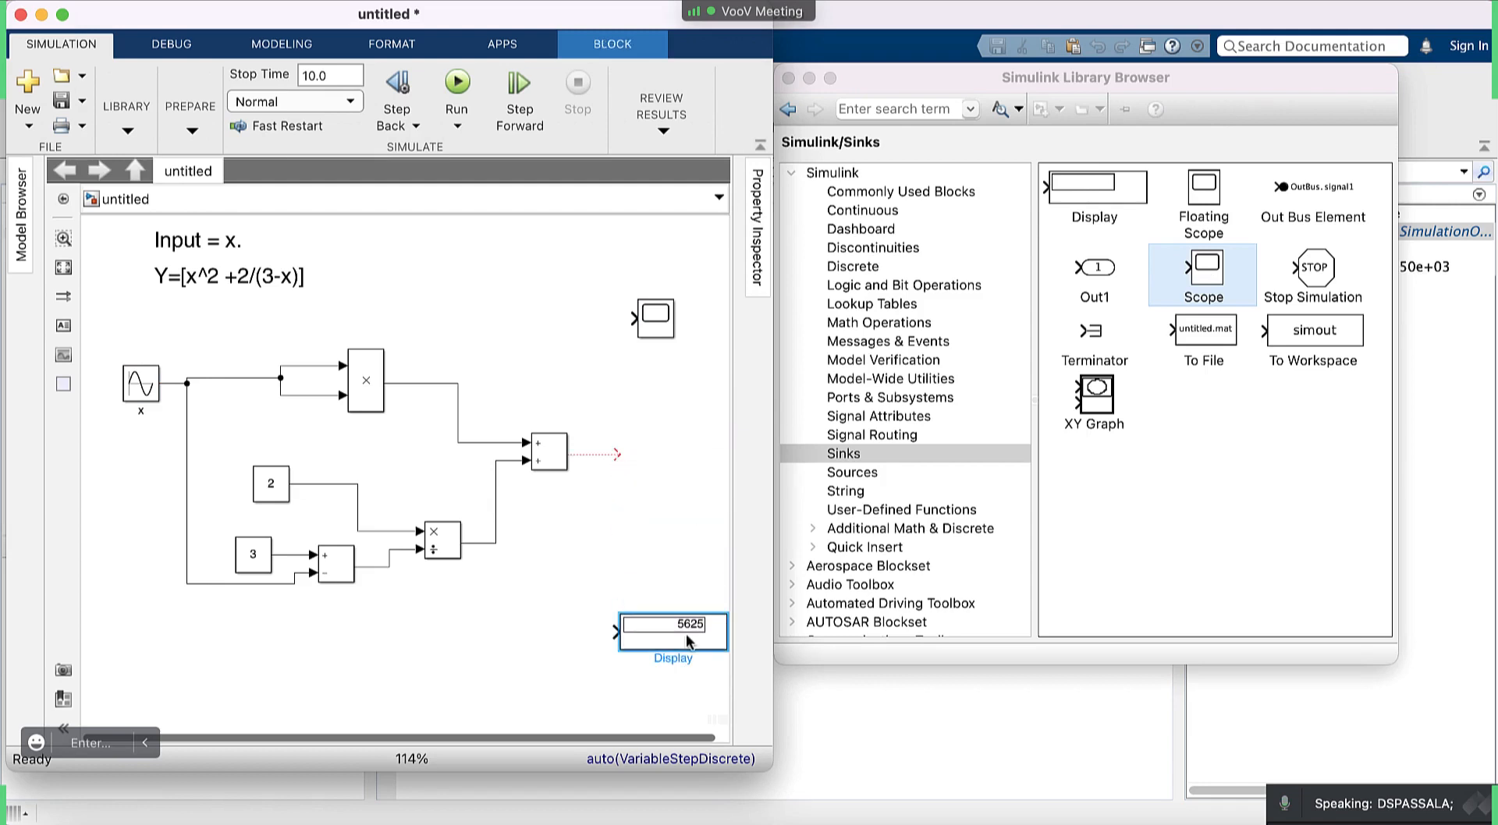
{"action": "left_click", "coordinate": [655, 319]}
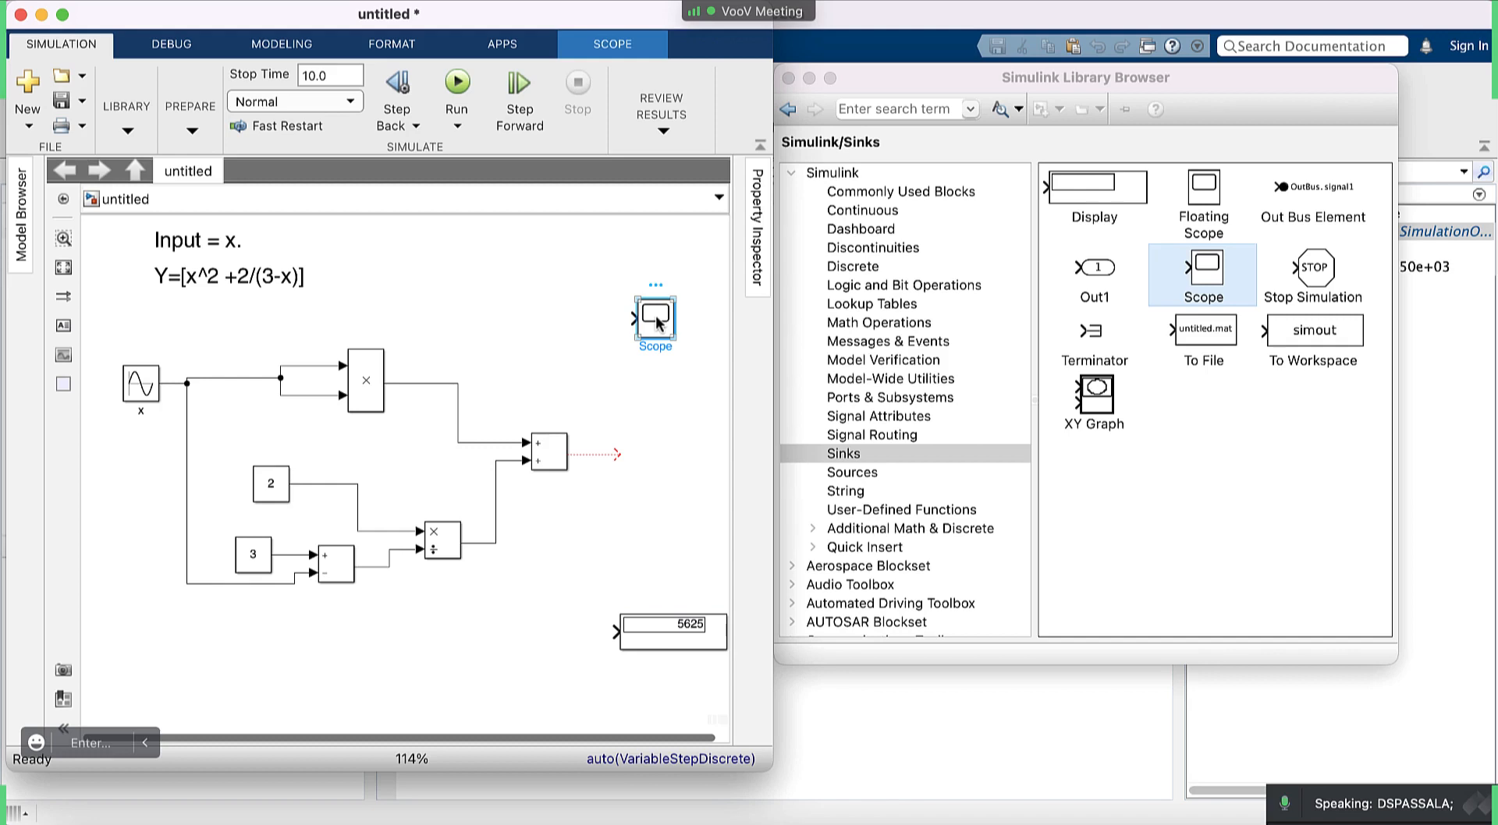
{"action": "double_click", "coordinate": [656, 320]}
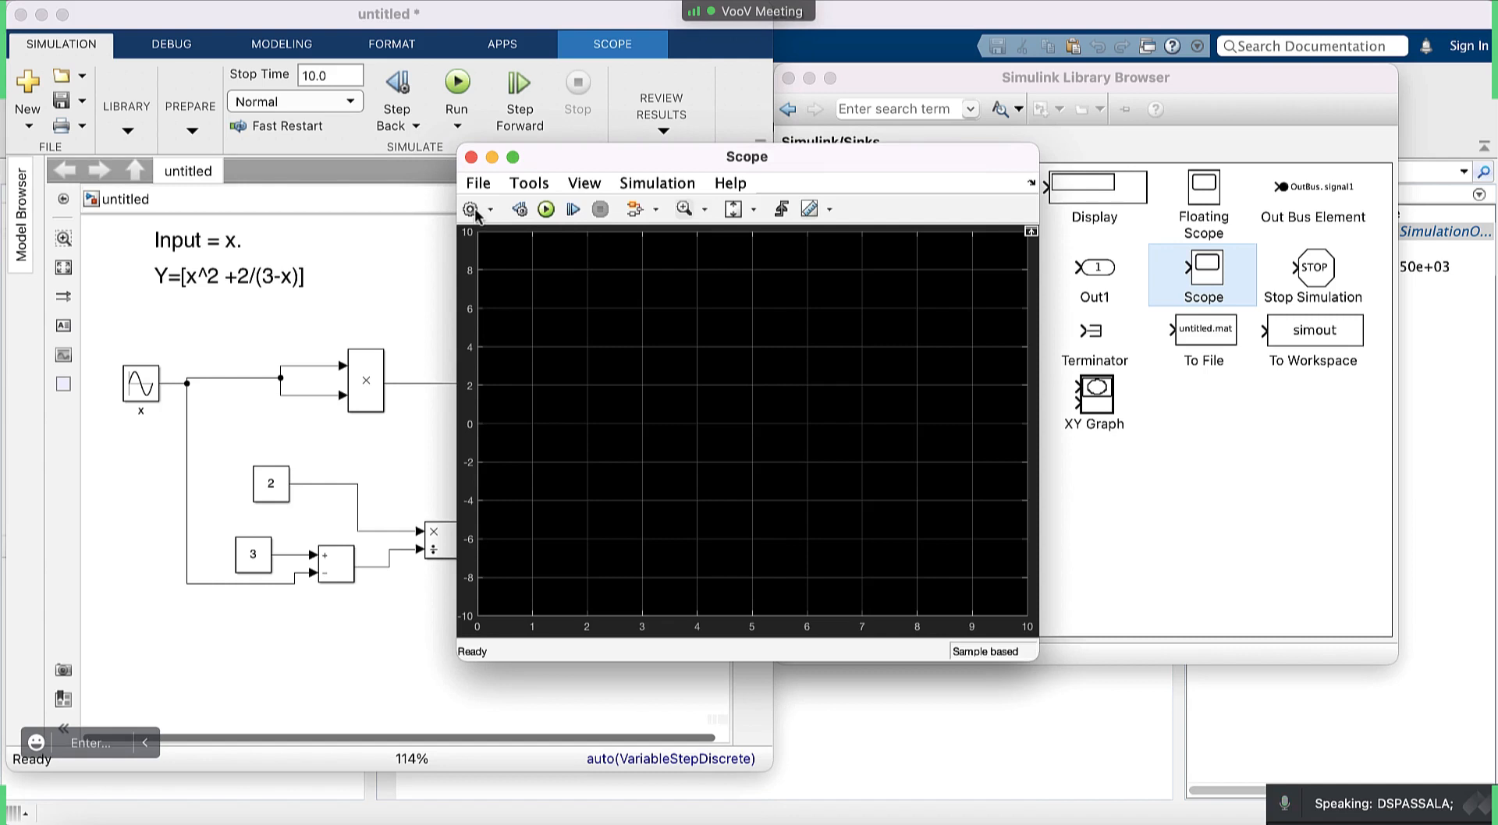
{"action": "left_click", "coordinate": [491, 157]}
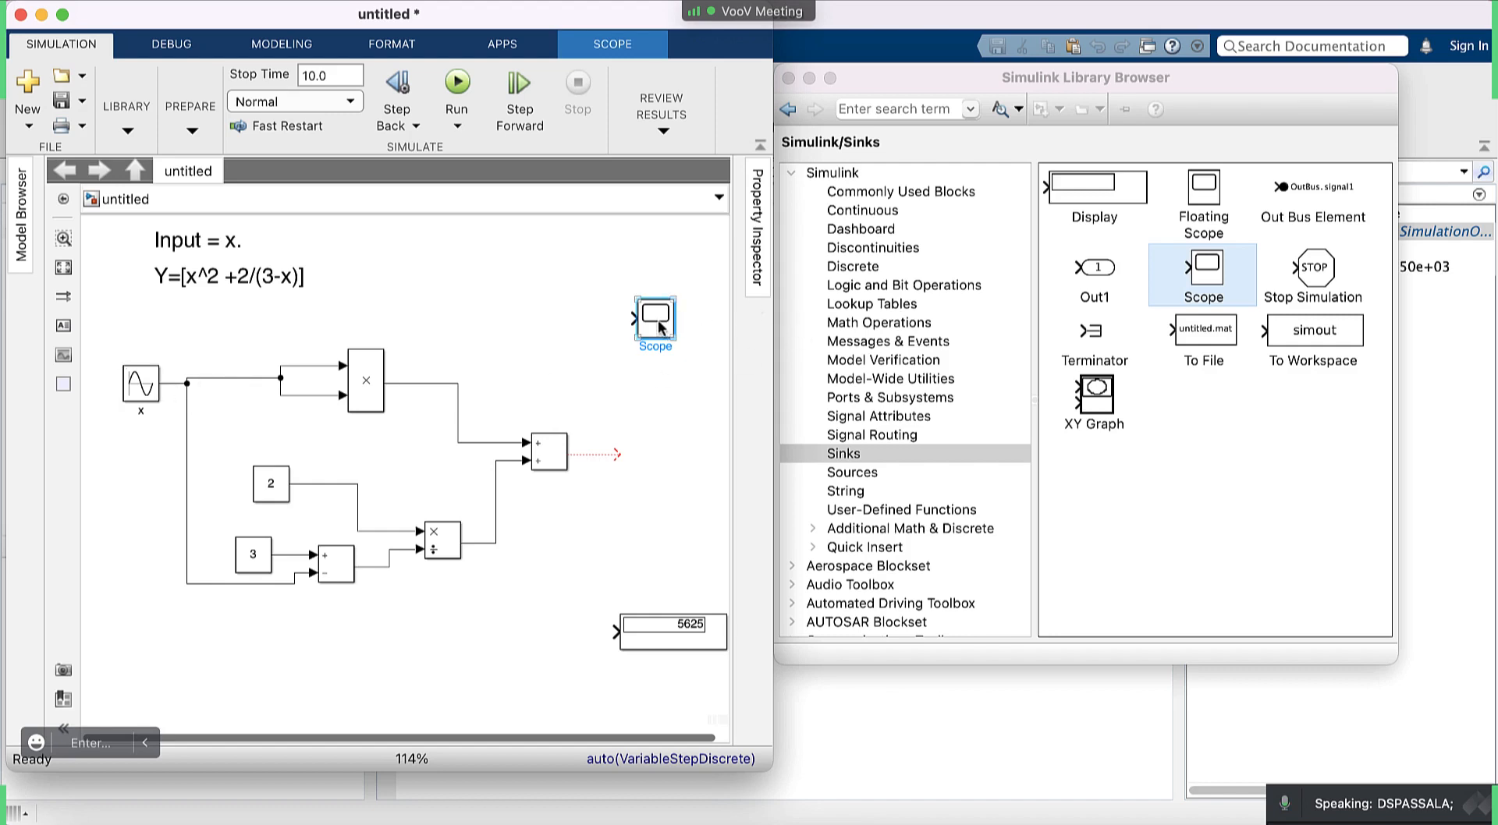
{"action": "left_click", "coordinate": [695, 639]}
{"action": "key", "text": "Delete"}
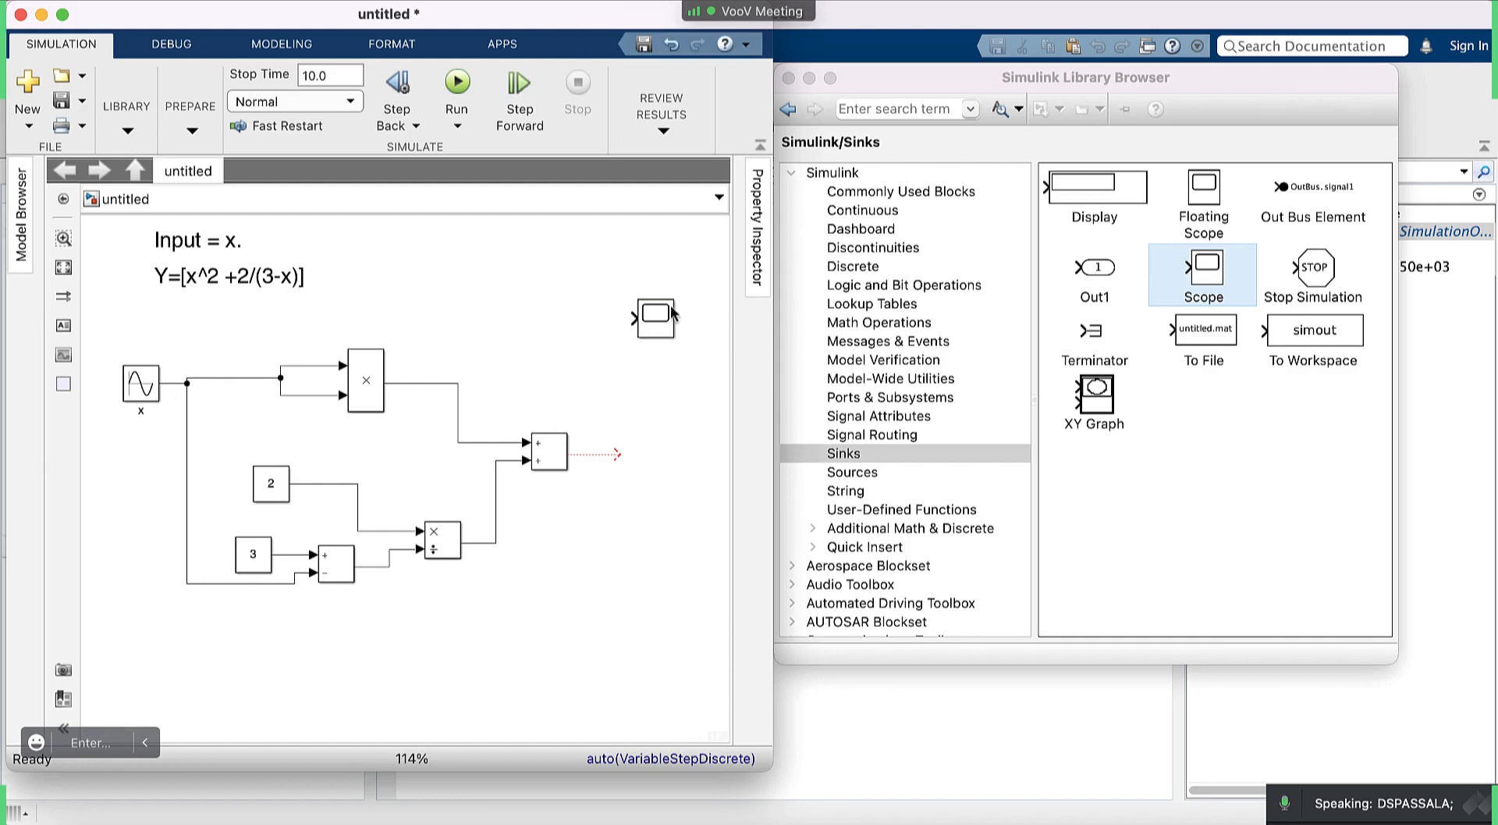
Configure the Scope with 2 input ports and have it open at simulation start.
{"action": "double_click", "coordinate": [655, 318]}
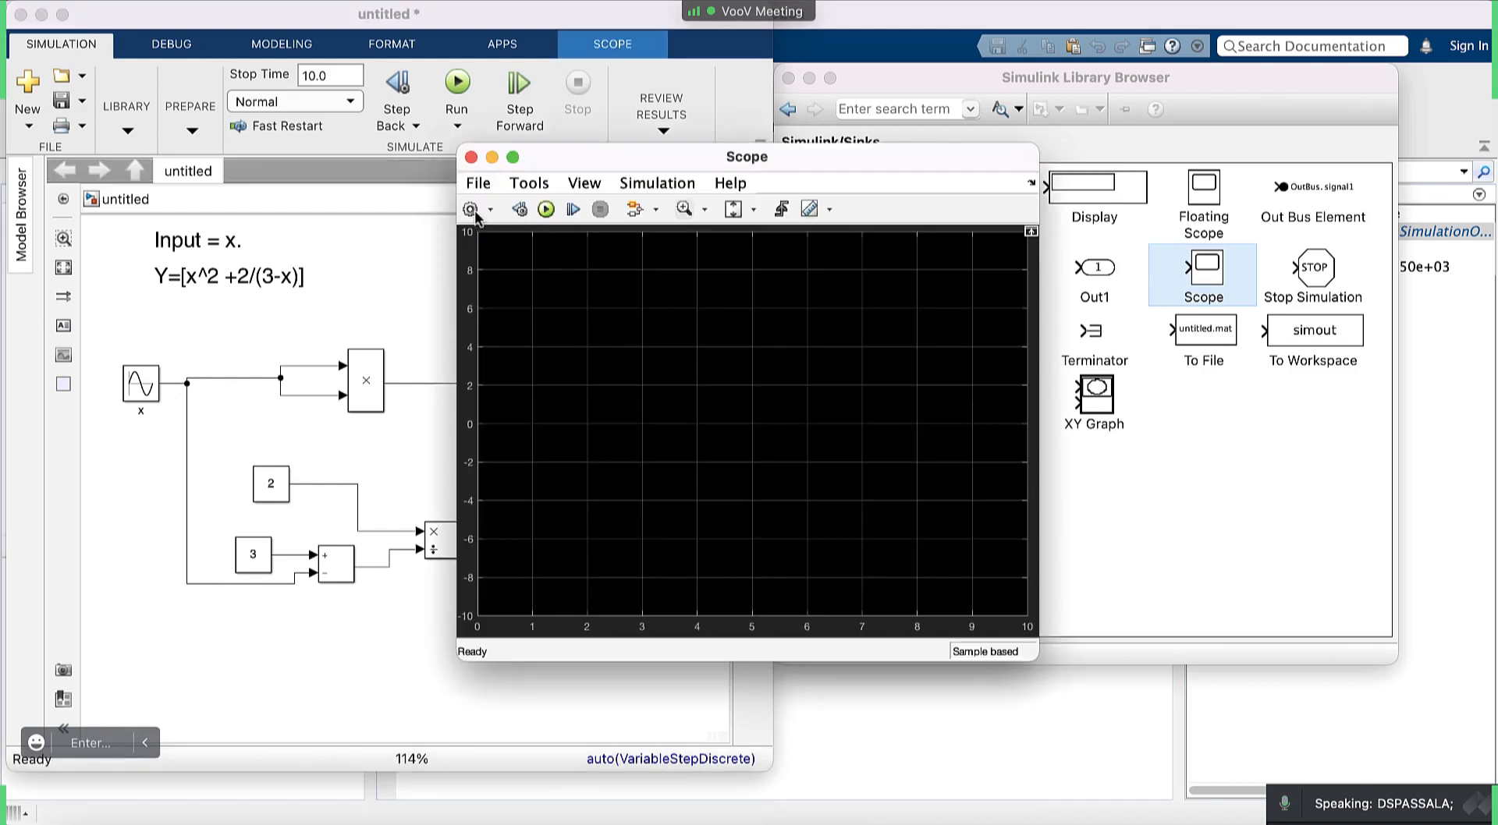
{"action": "left_click", "coordinate": [470, 209]}
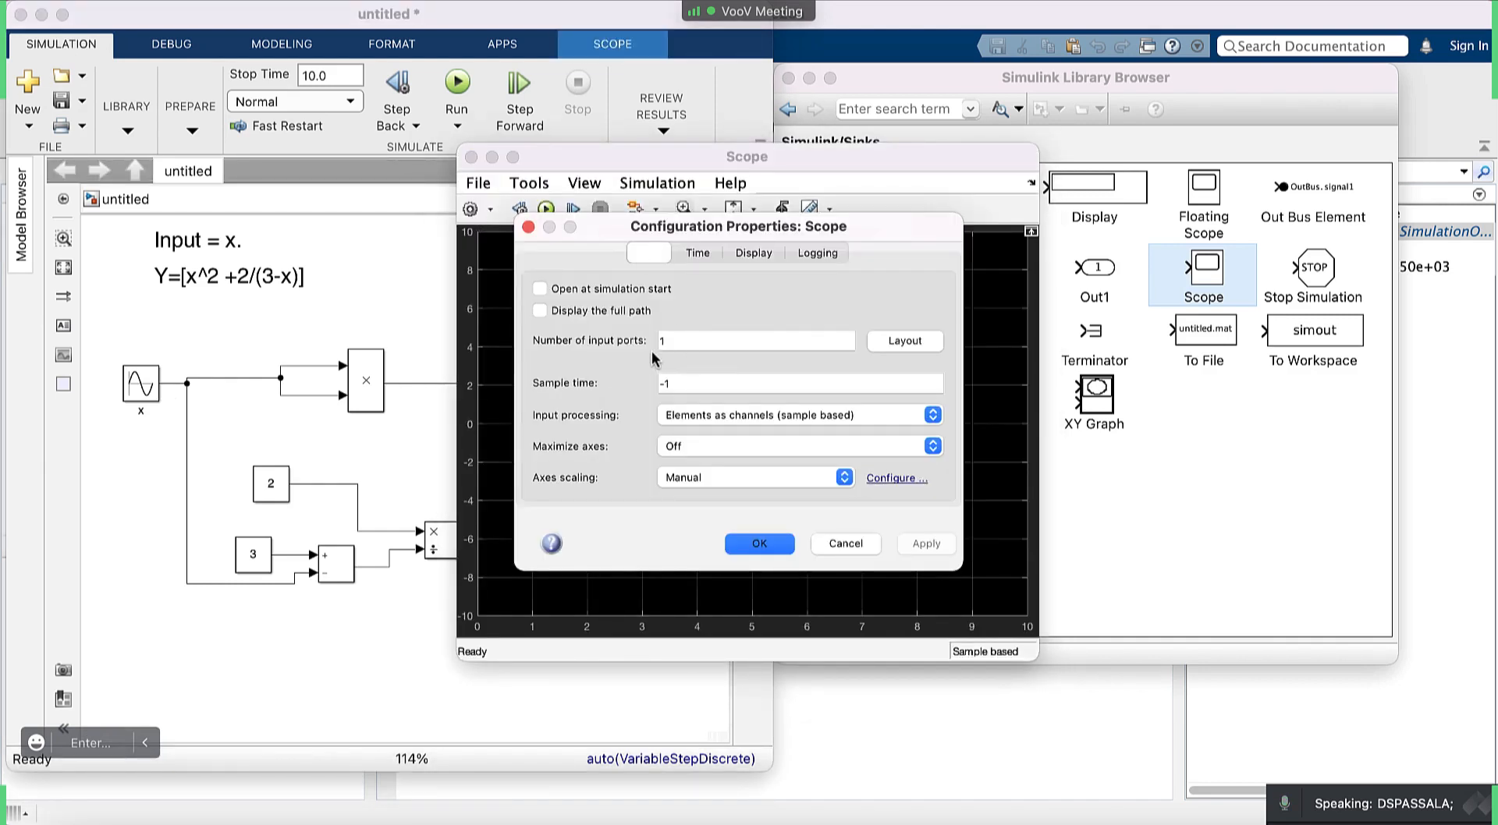
{"action": "double_click", "coordinate": [670, 341]}
{"action": "type", "text": "2"}
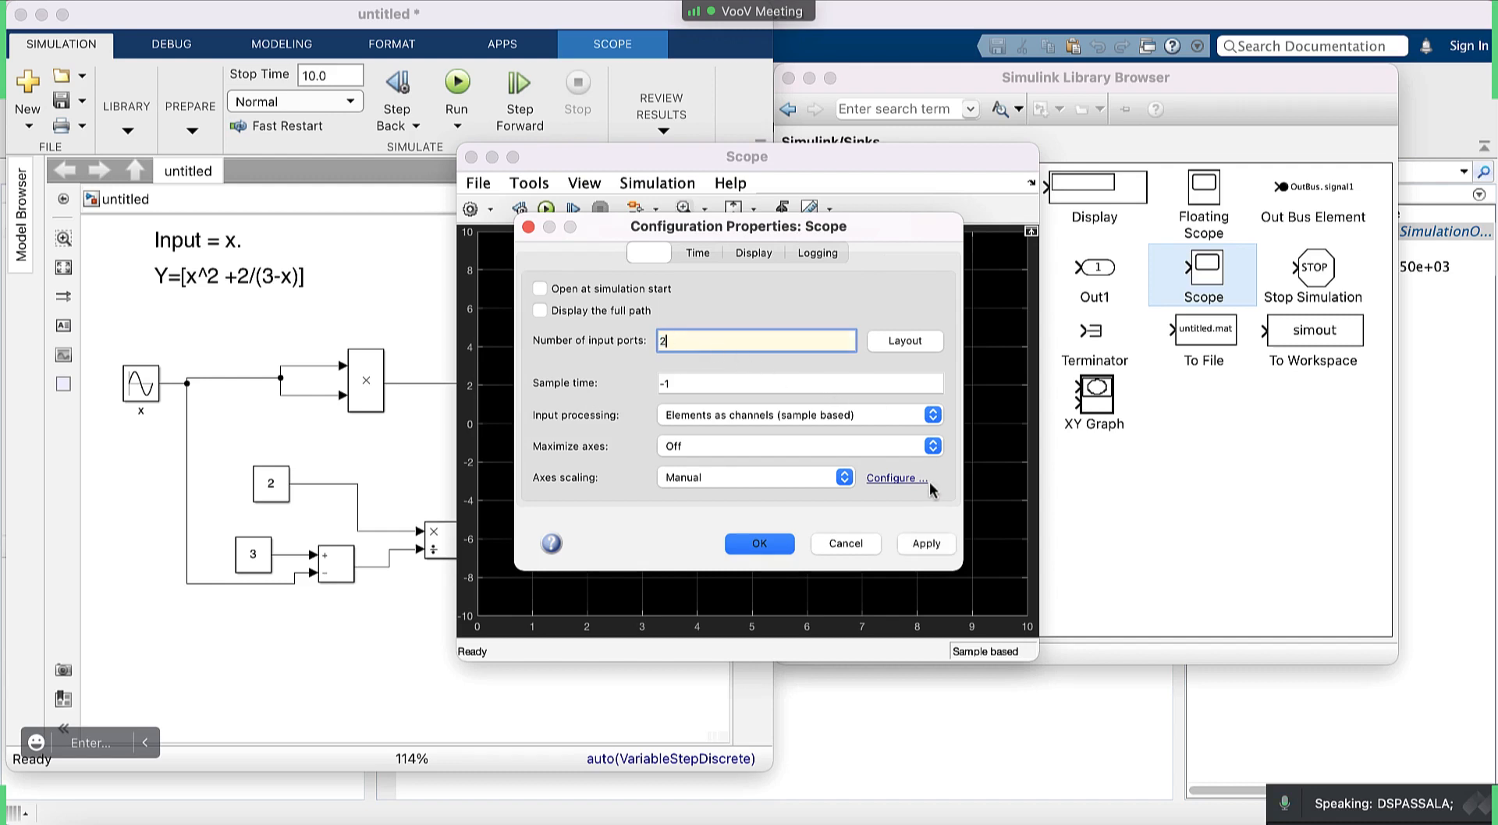
{"action": "left_click", "coordinate": [540, 289]}
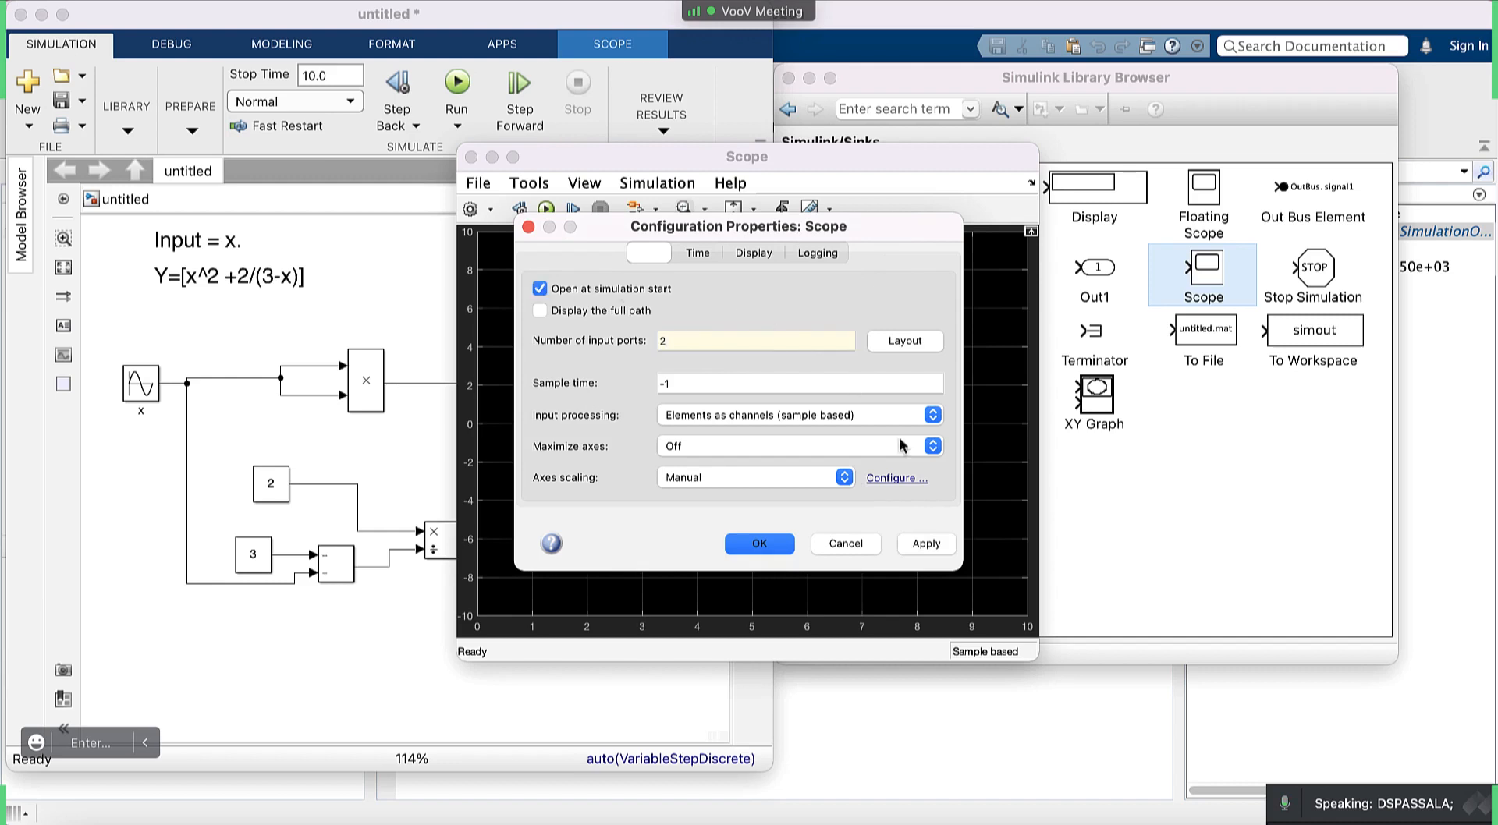
{"action": "left_click", "coordinate": [929, 546]}
{"action": "left_click", "coordinate": [757, 544]}
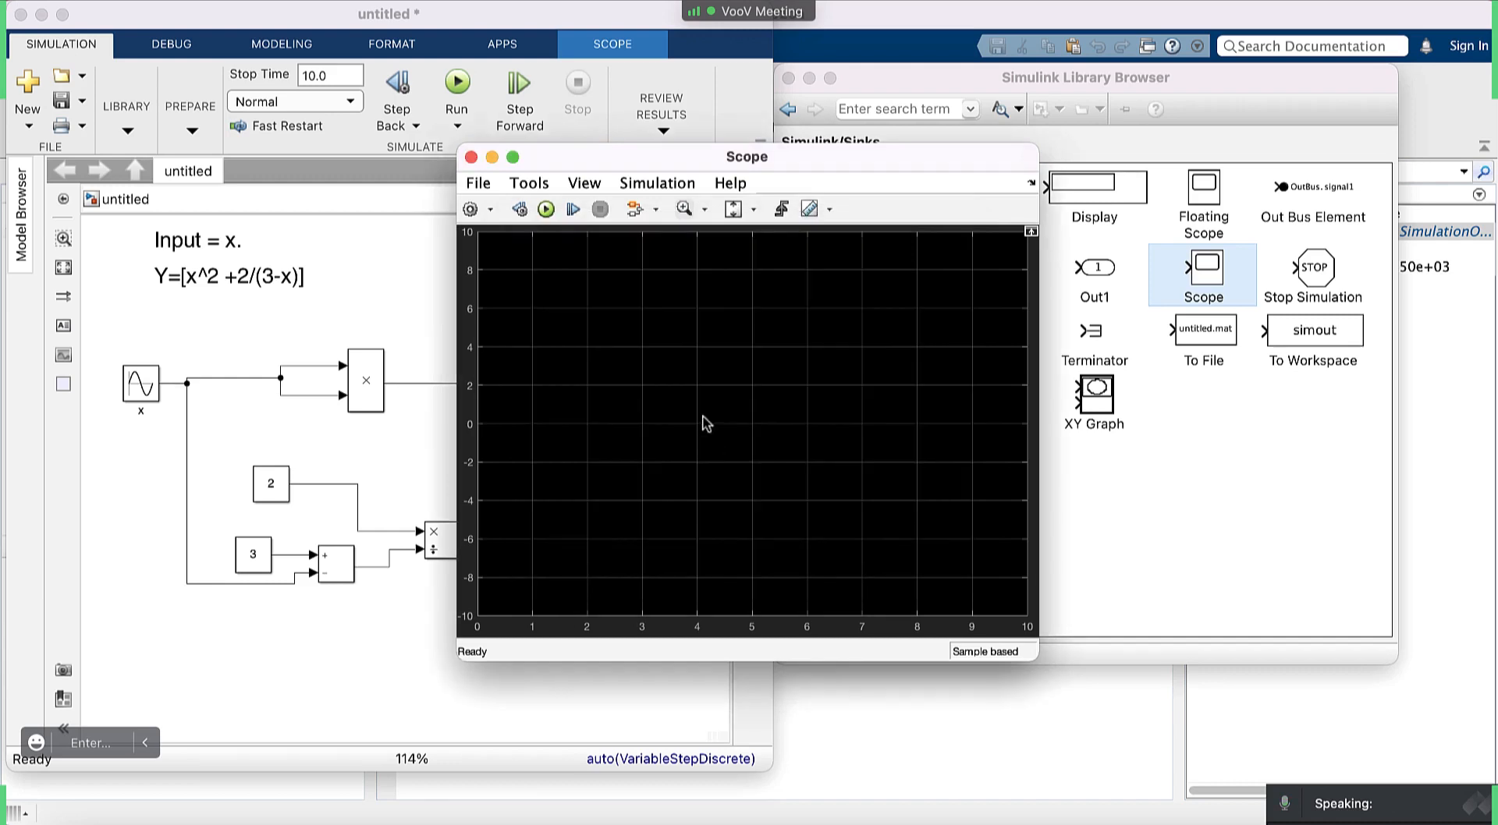
Arrange the Scope layout as two stacked displays in one column and close the Scope window.
{"action": "left_click", "coordinate": [753, 212]}
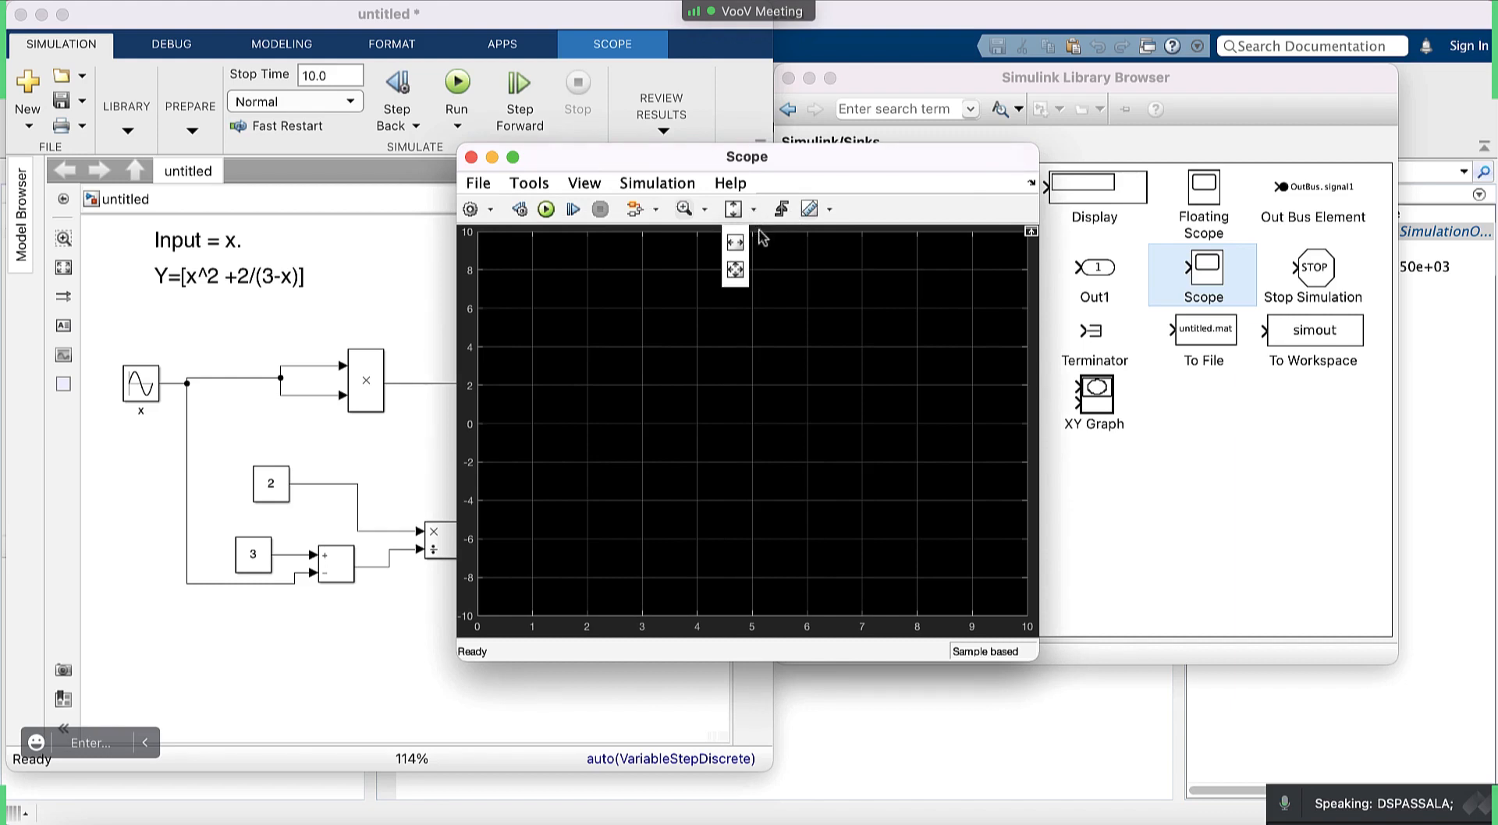
{"action": "left_click", "coordinate": [491, 211]}
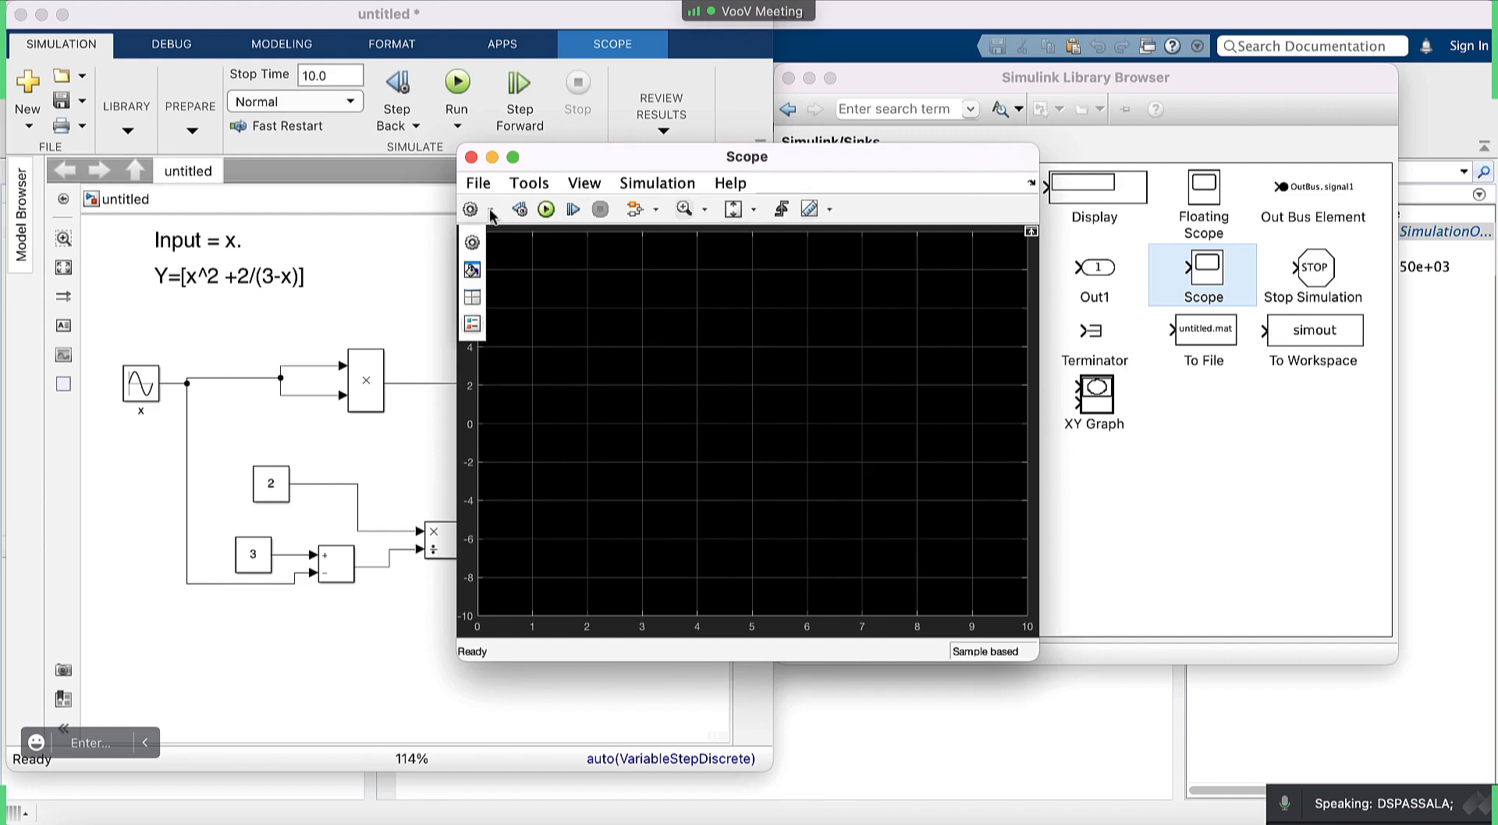
{"action": "left_click", "coordinate": [472, 298]}
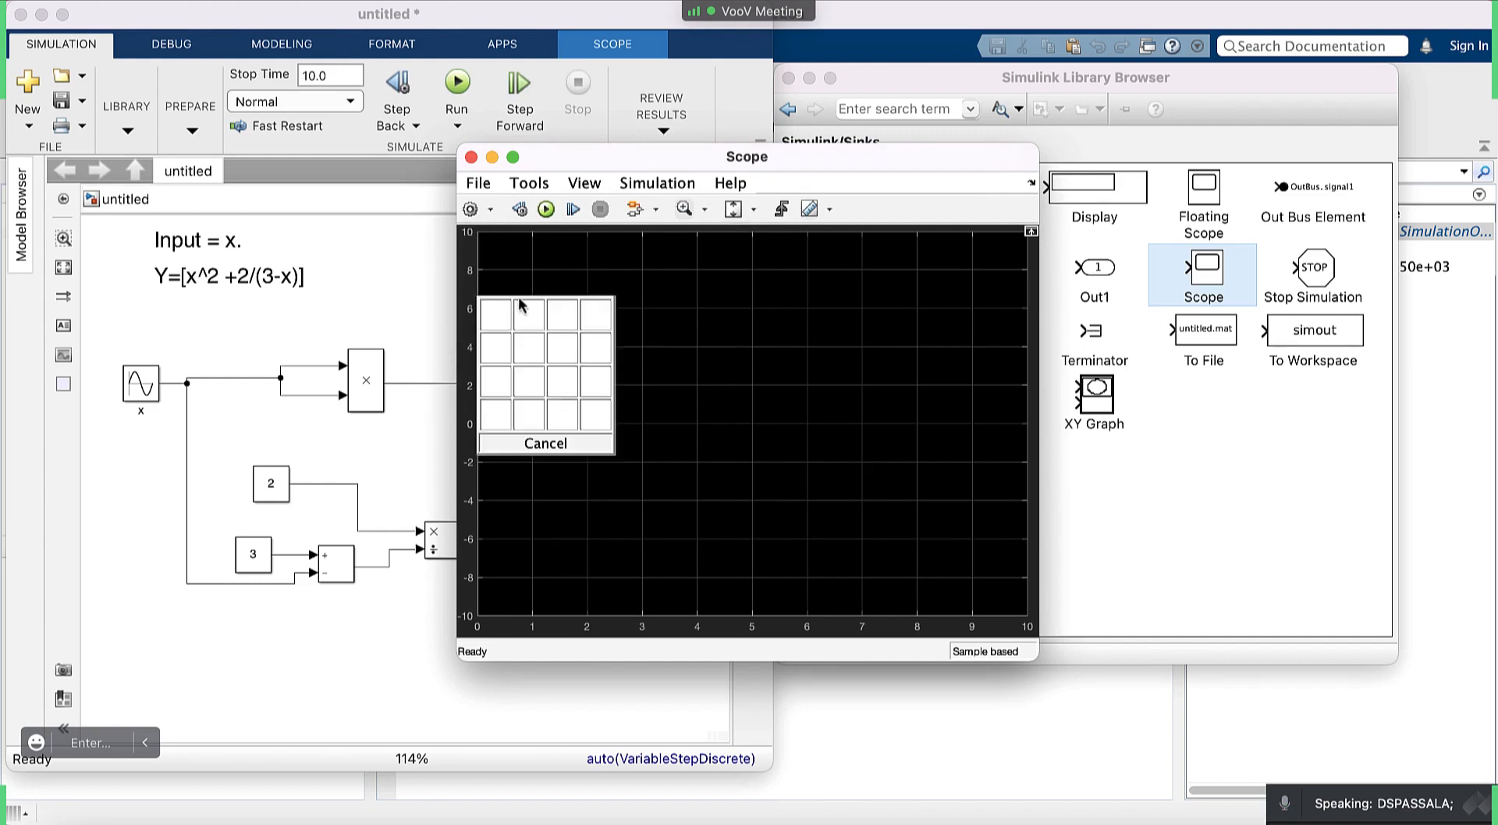
{"action": "left_click", "coordinate": [493, 345]}
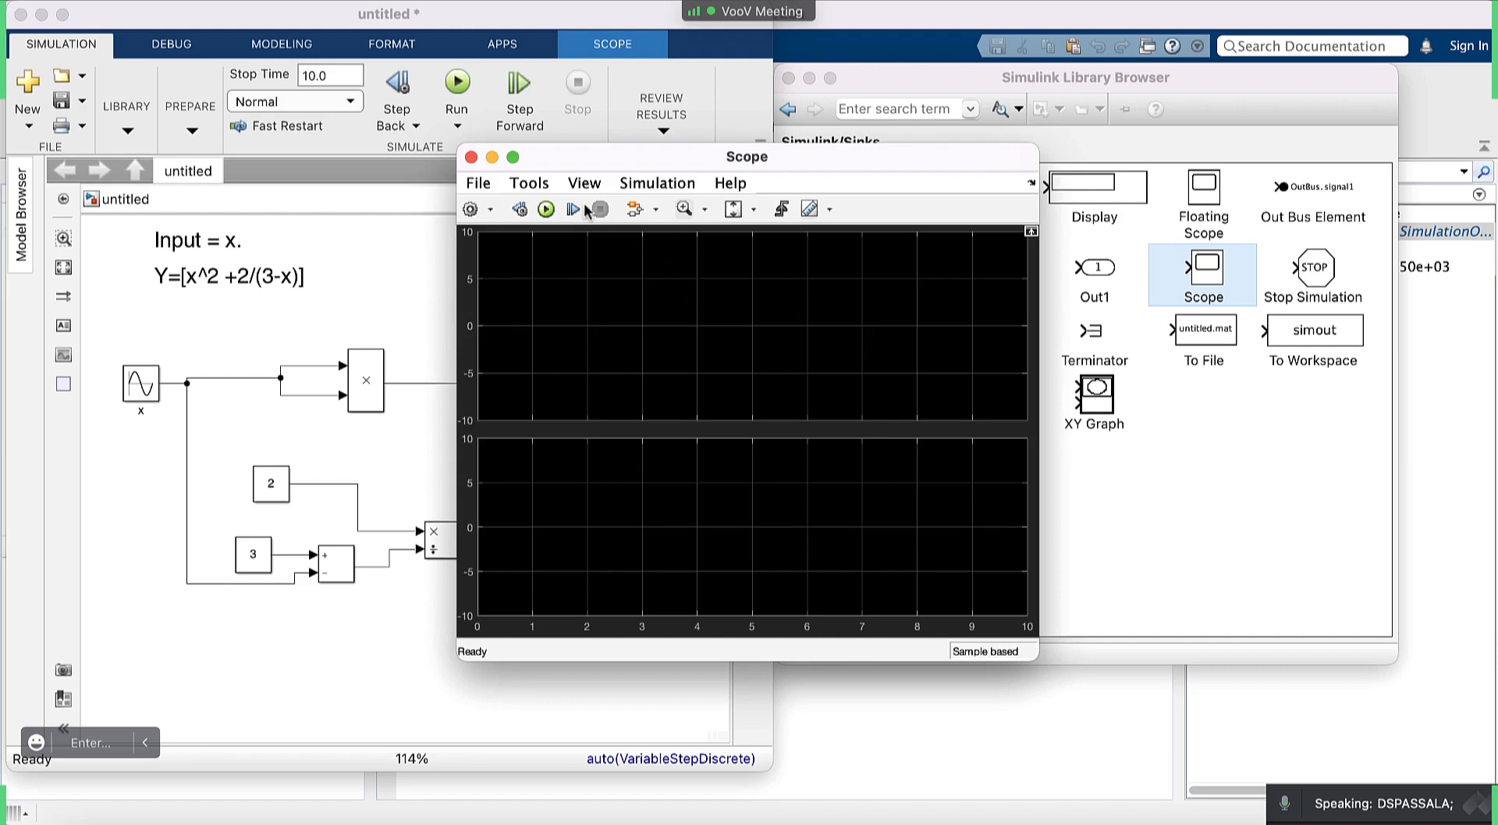
{"action": "left_click", "coordinate": [471, 157]}
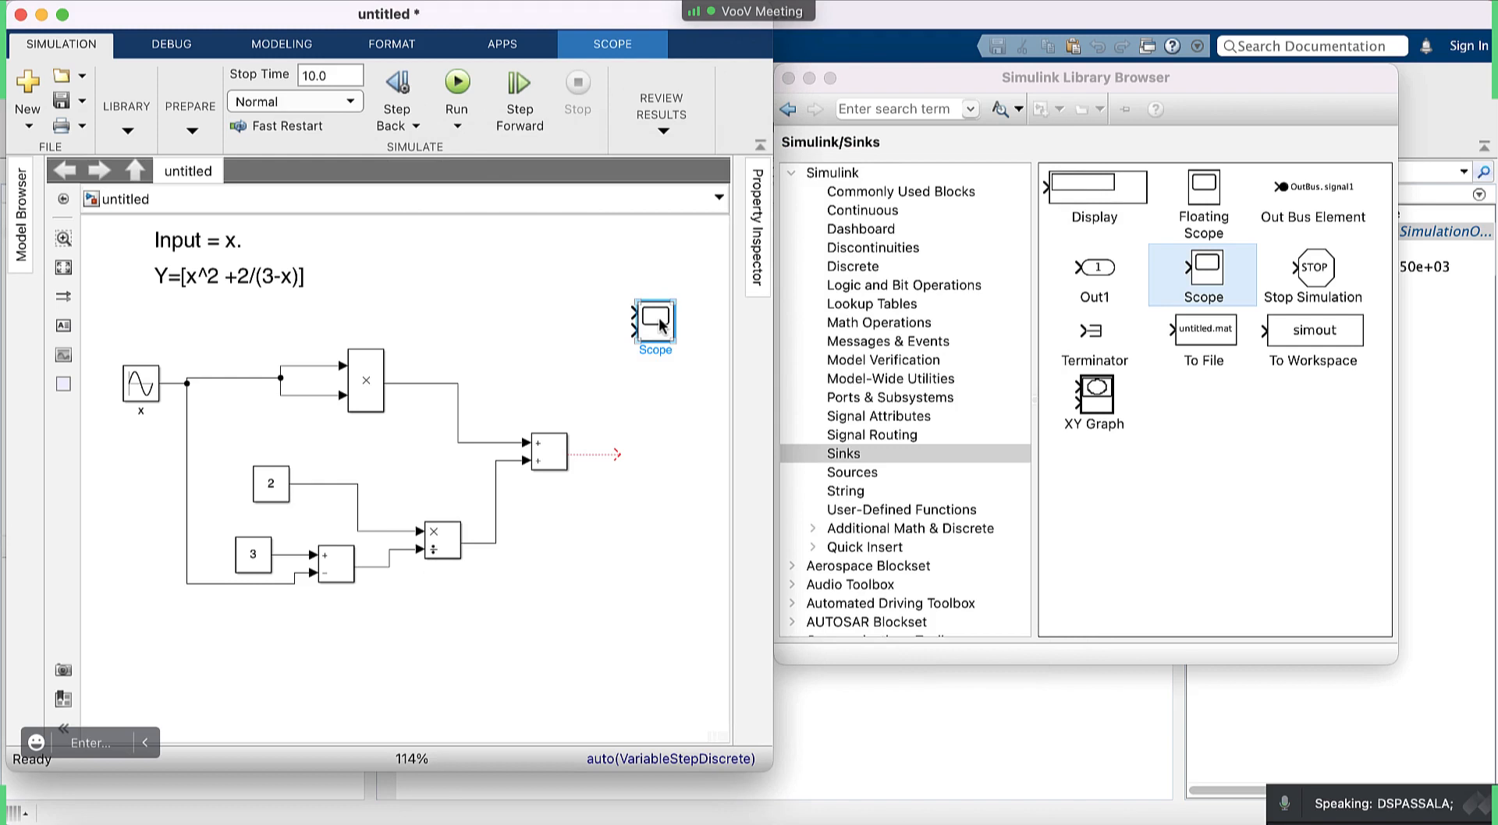
Connect the final sum output to the Scope's second input and branch signal x to its first input, routing the branch above the product block.
{"action": "left_click_drag", "start_coordinate": [663, 335], "coordinate": [646, 450]}
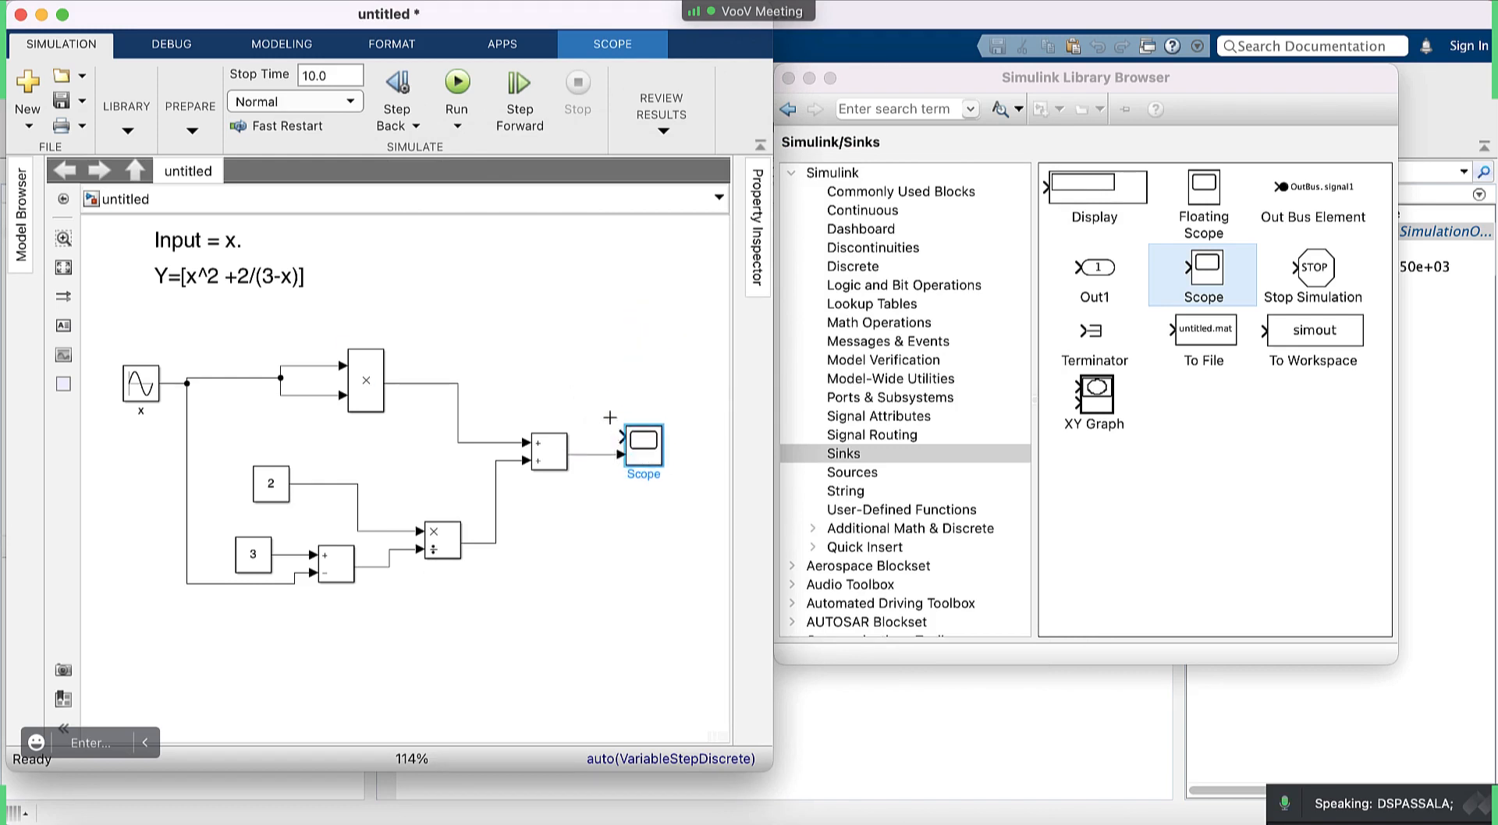
{"action": "left_click_drag", "start_coordinate": [620, 435], "coordinate": [228, 378]}
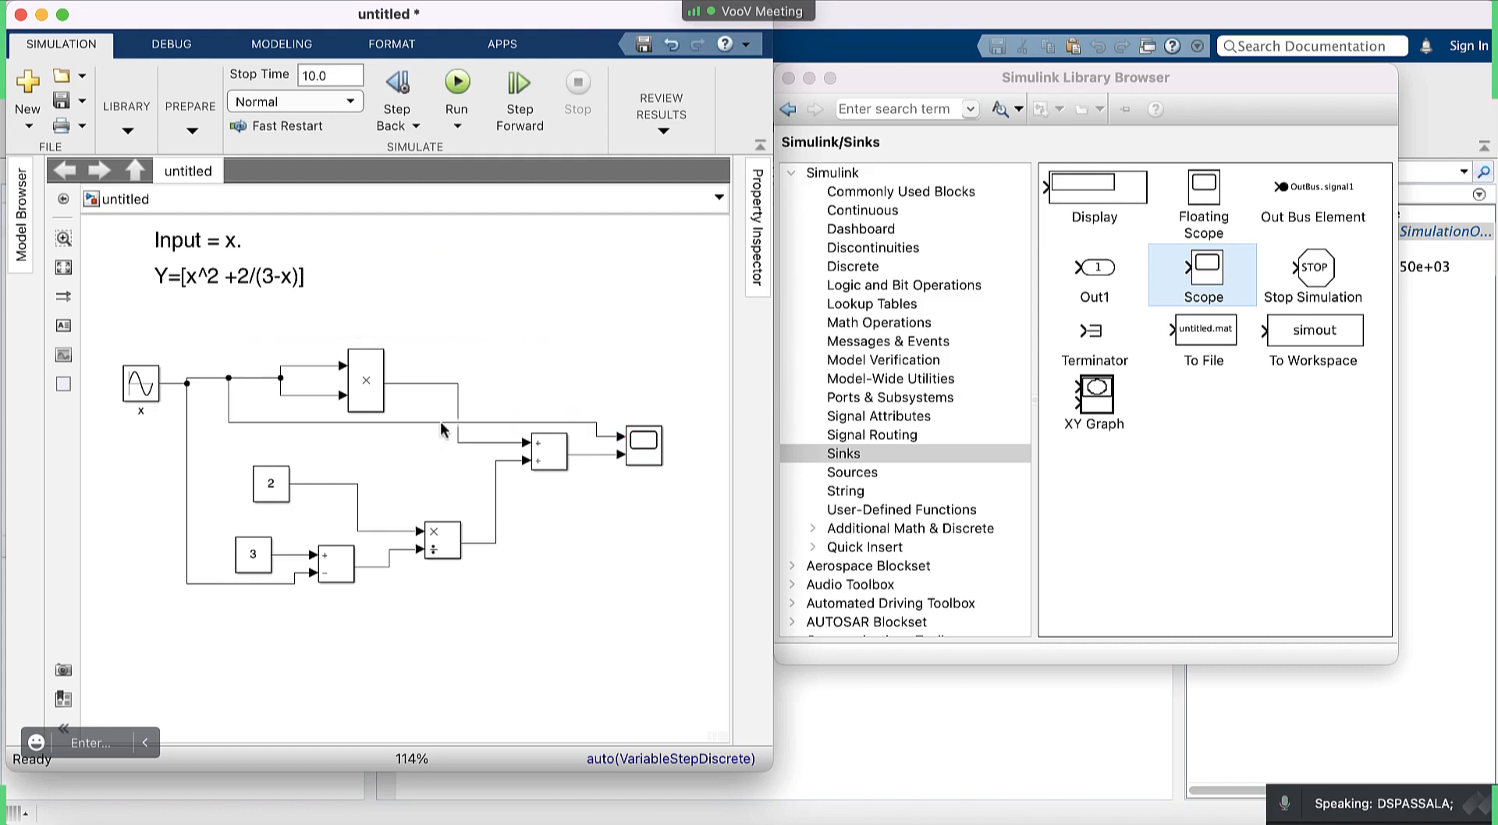
{"action": "left_click_drag", "start_coordinate": [440, 421], "coordinate": [455, 315]}
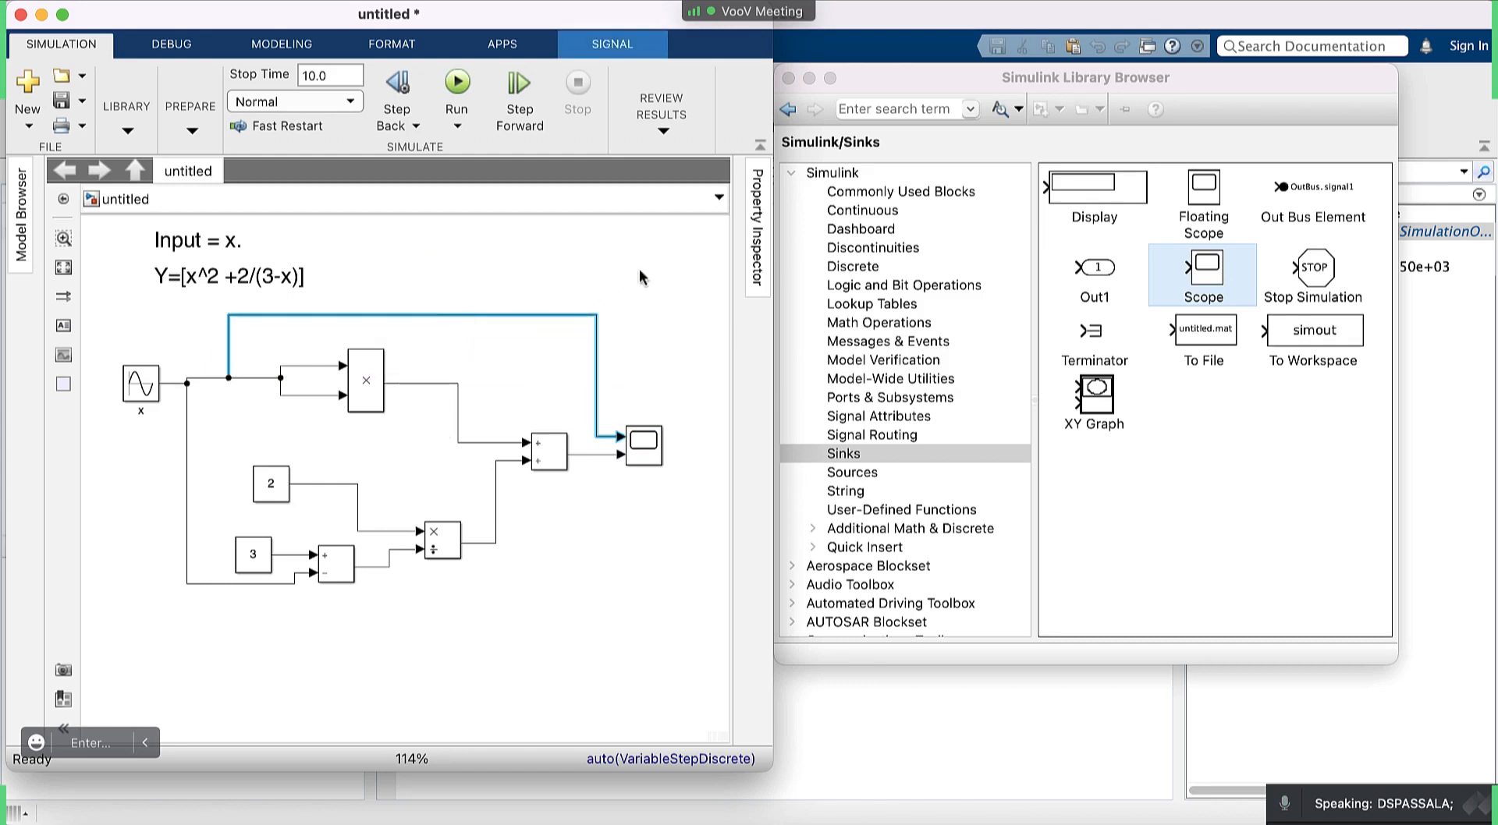
{"action": "left_click", "coordinate": [641, 276]}
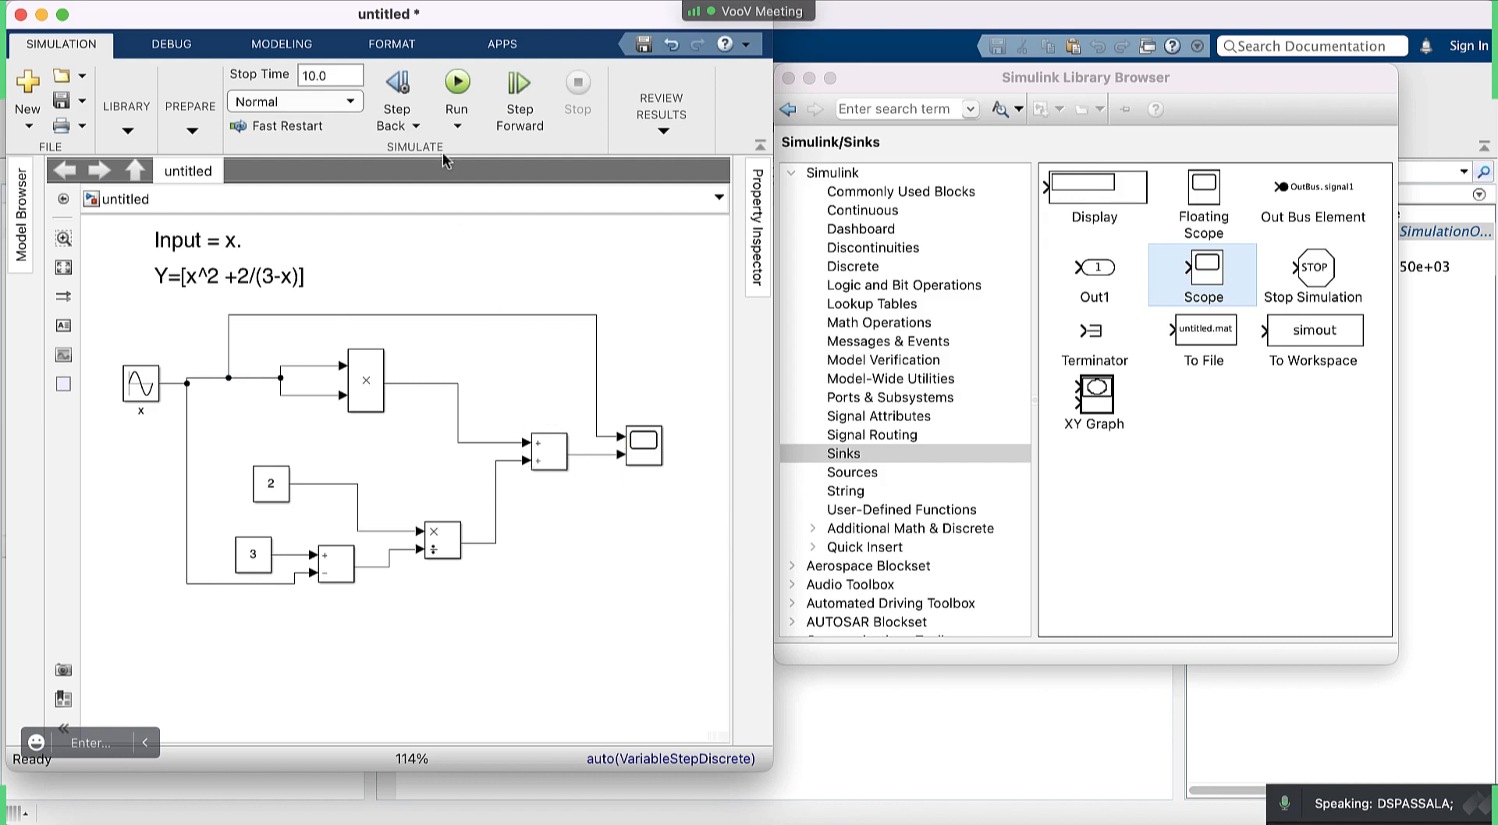
Run the simulation and place the Scope window beside the model so both are visible.
{"action": "left_click", "coordinate": [457, 83]}
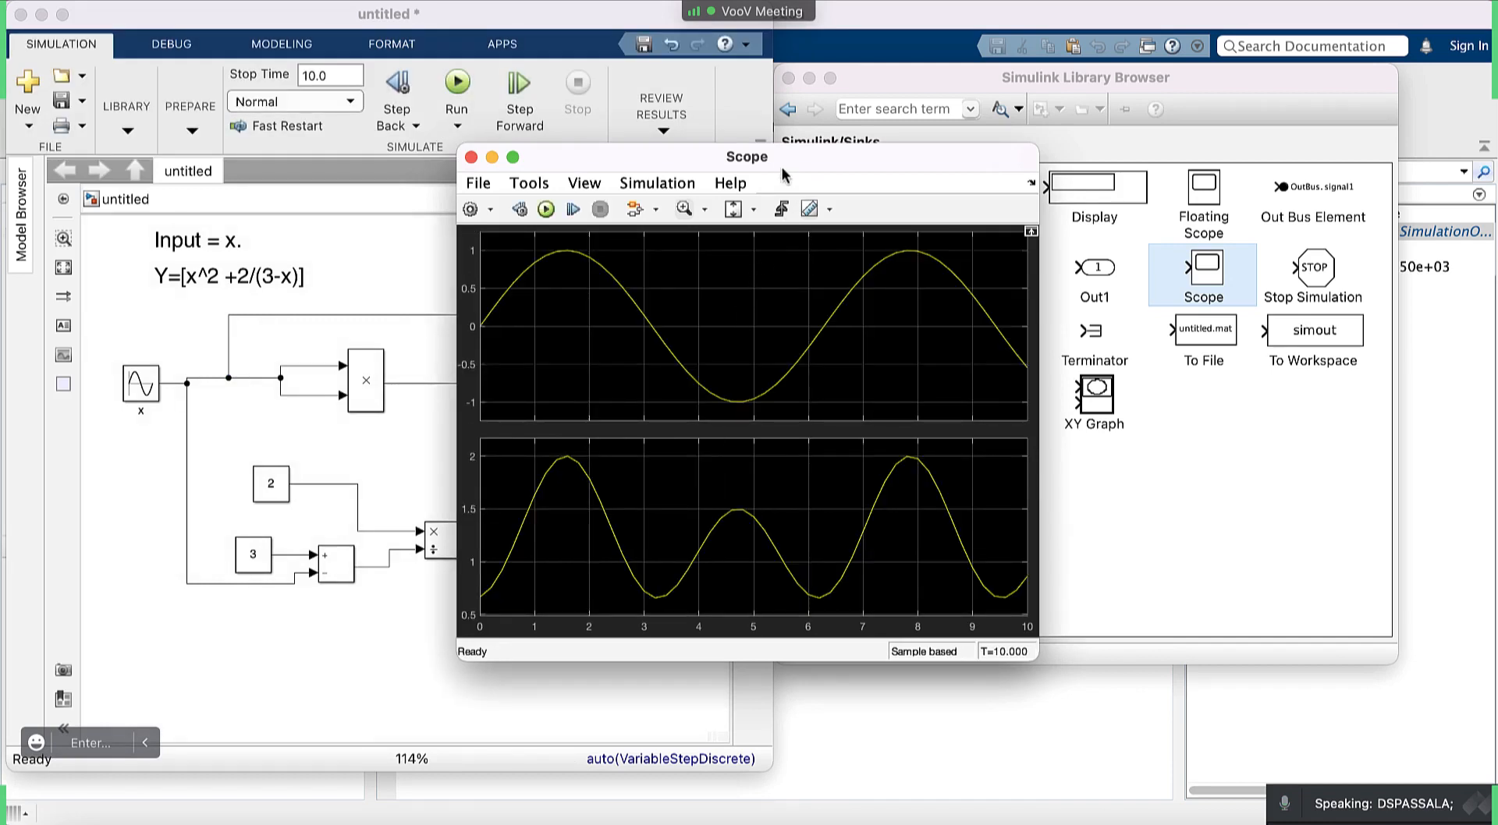
{"action": "left_click_drag", "start_coordinate": [792, 163], "coordinate": [1141, 164]}
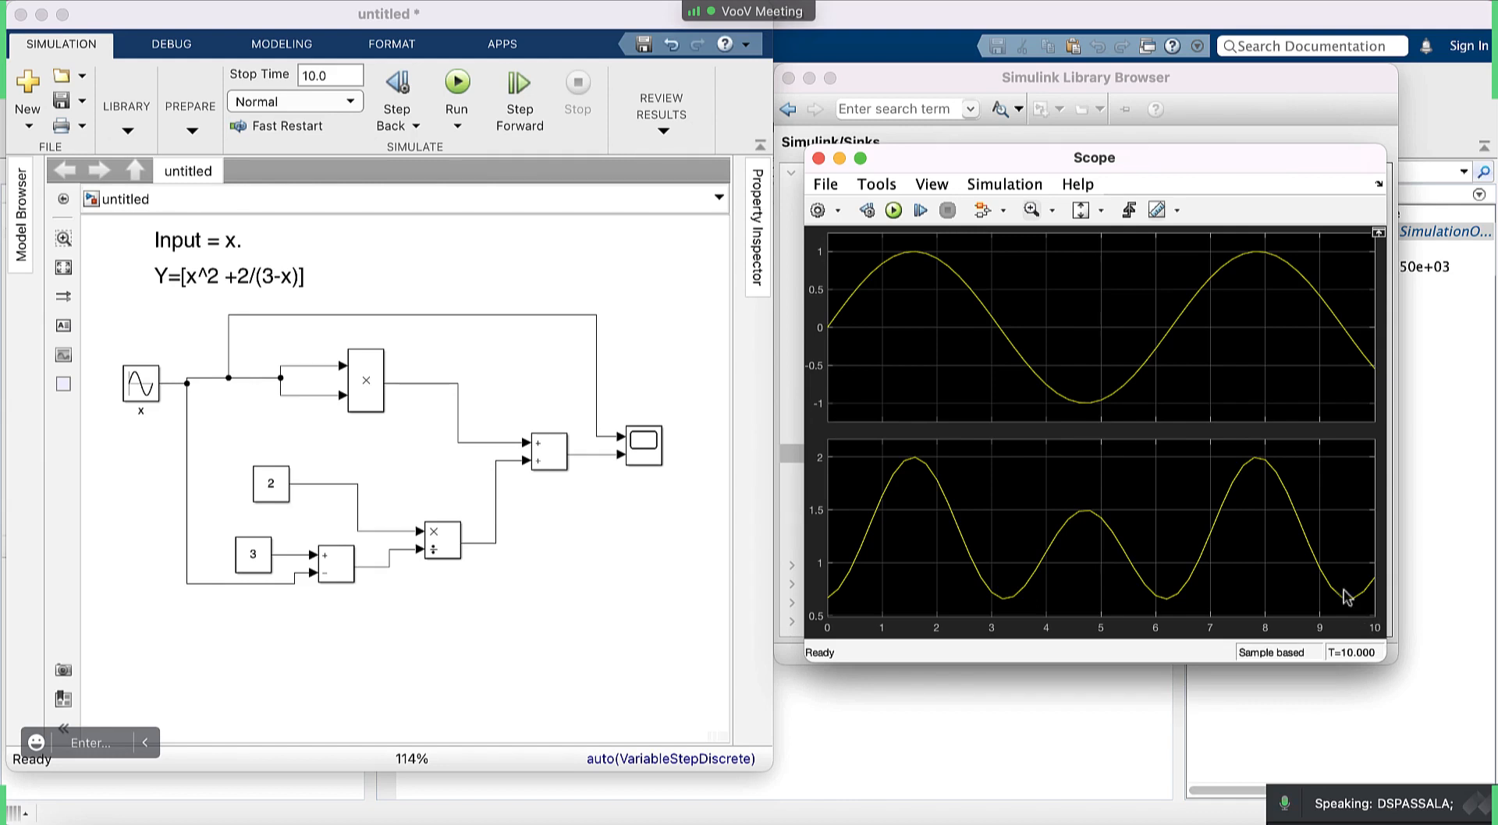
Set the simulation stop time to 3, close the open Scope window and run the model again.
{"action": "left_click", "coordinate": [325, 73]}
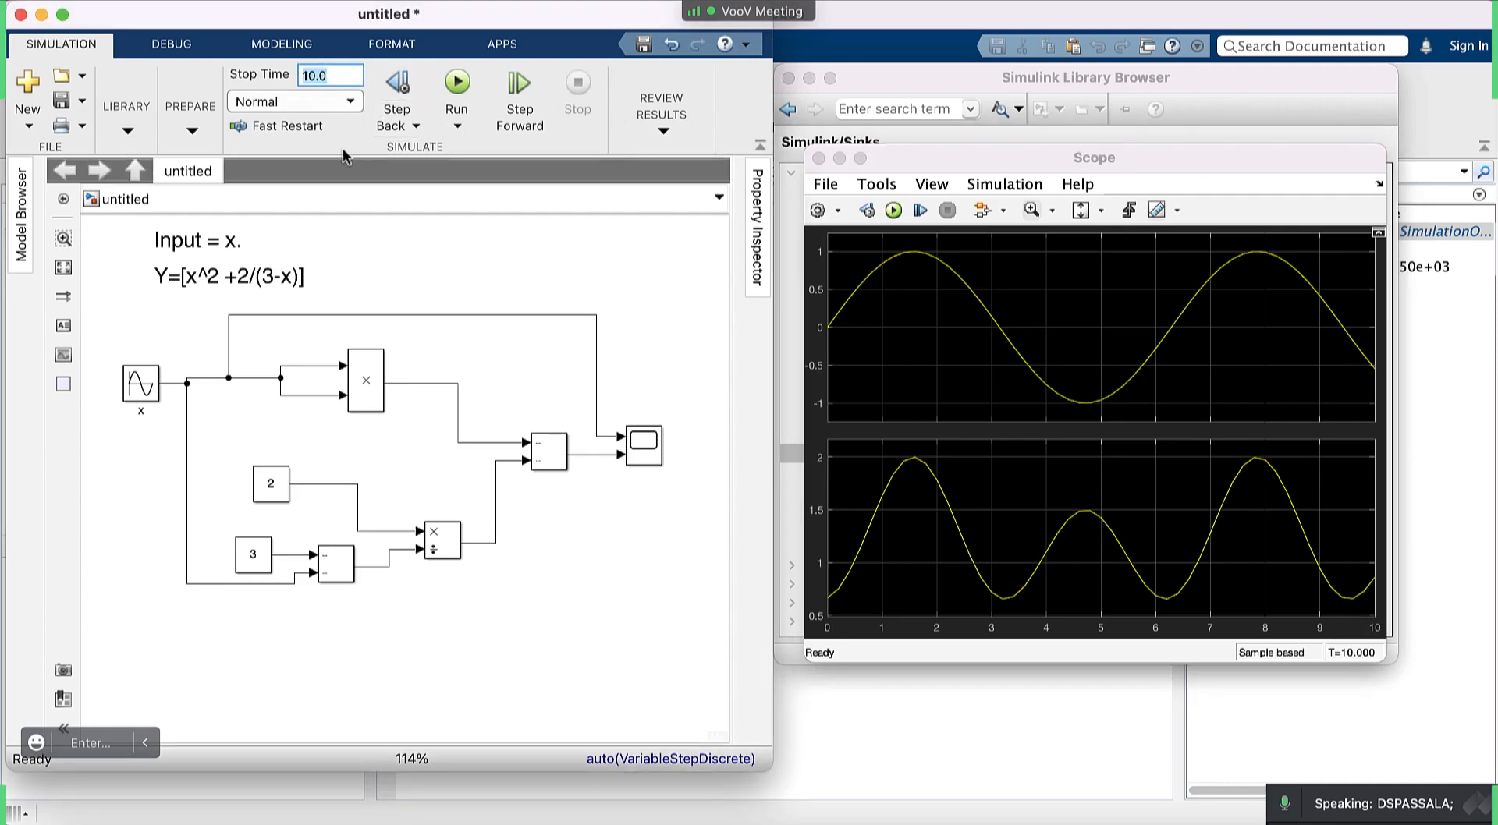
{"action": "type", "text": "3"}
{"action": "left_click", "coordinate": [817, 159]}
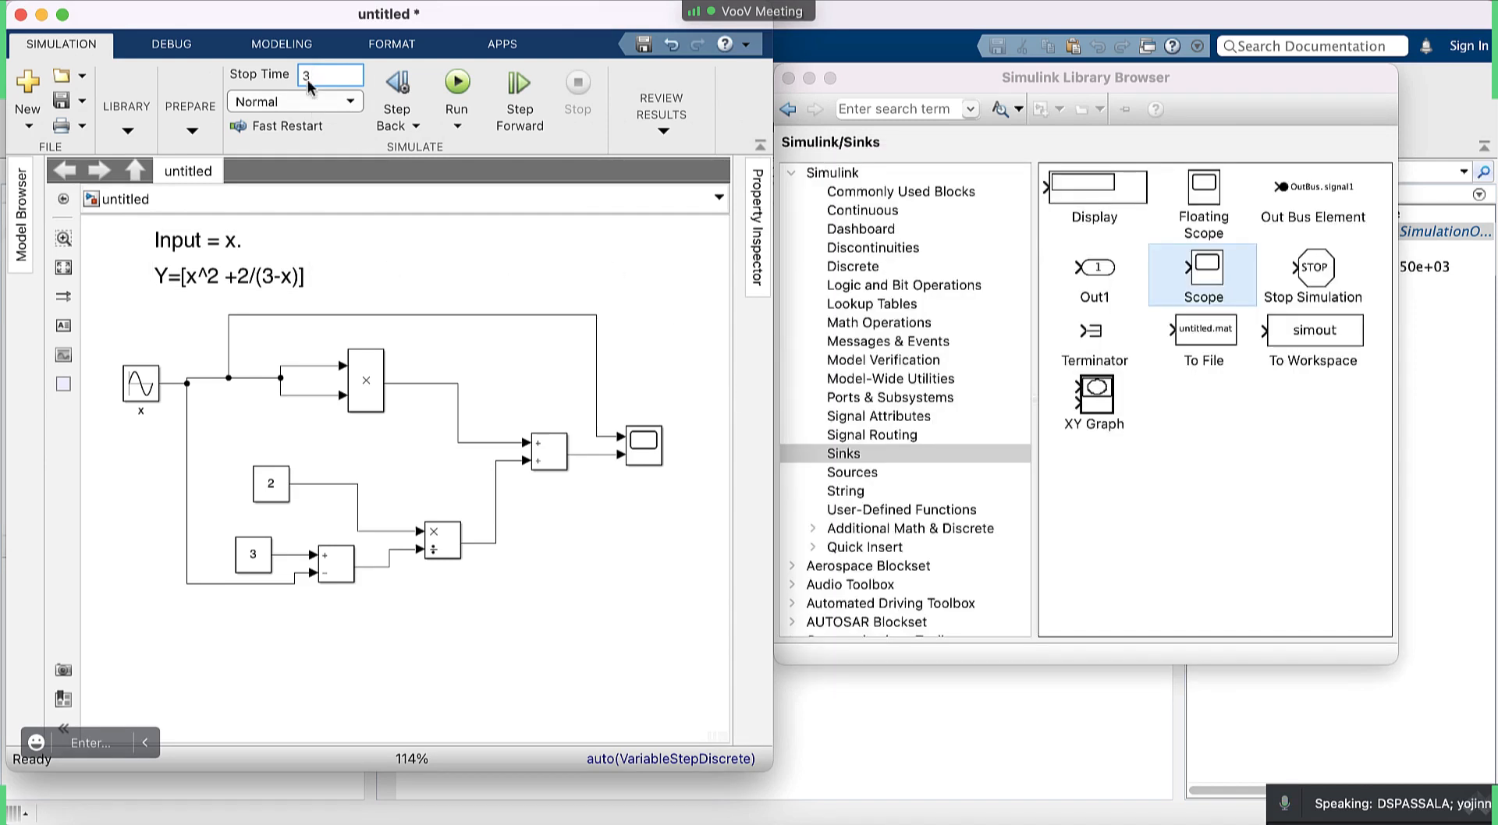
{"action": "left_click", "coordinate": [458, 83]}
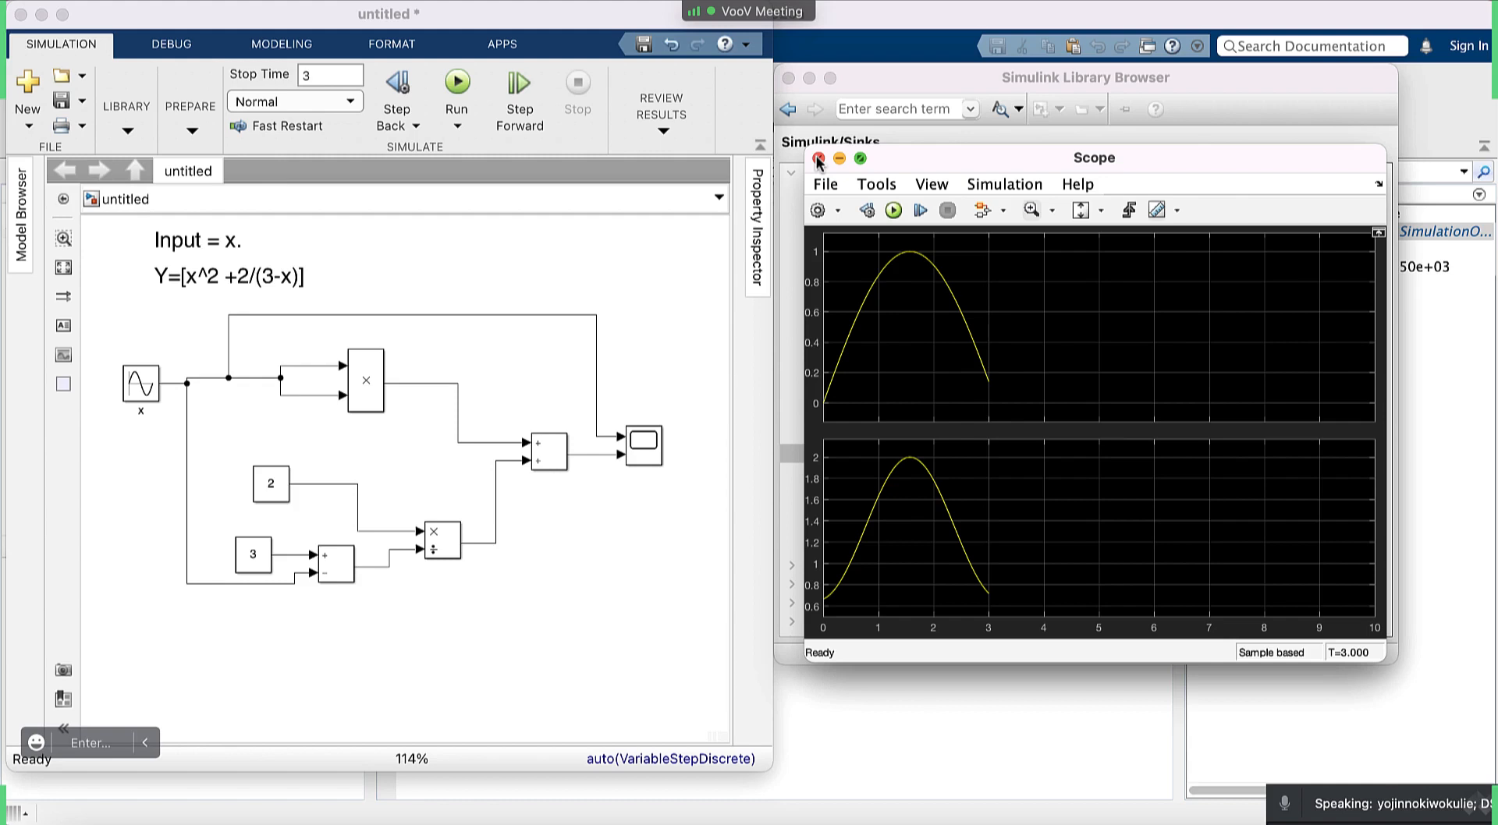
{"action": "left_click", "coordinate": [264, 278]}
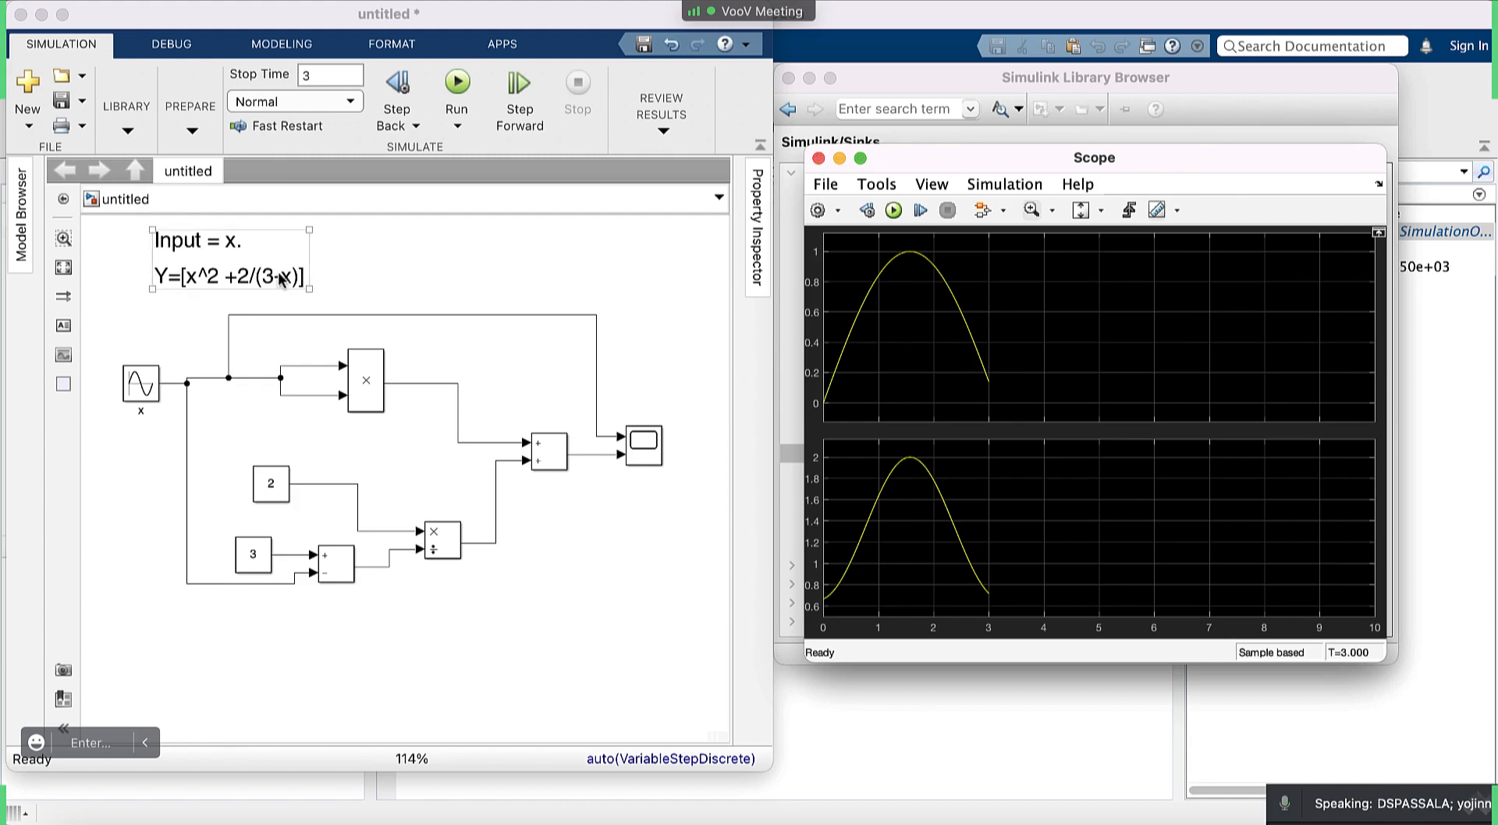
{"action": "key", "text": "XF86AudioRaiseVolume"}
{"action": "left_click", "coordinate": [310, 320]}
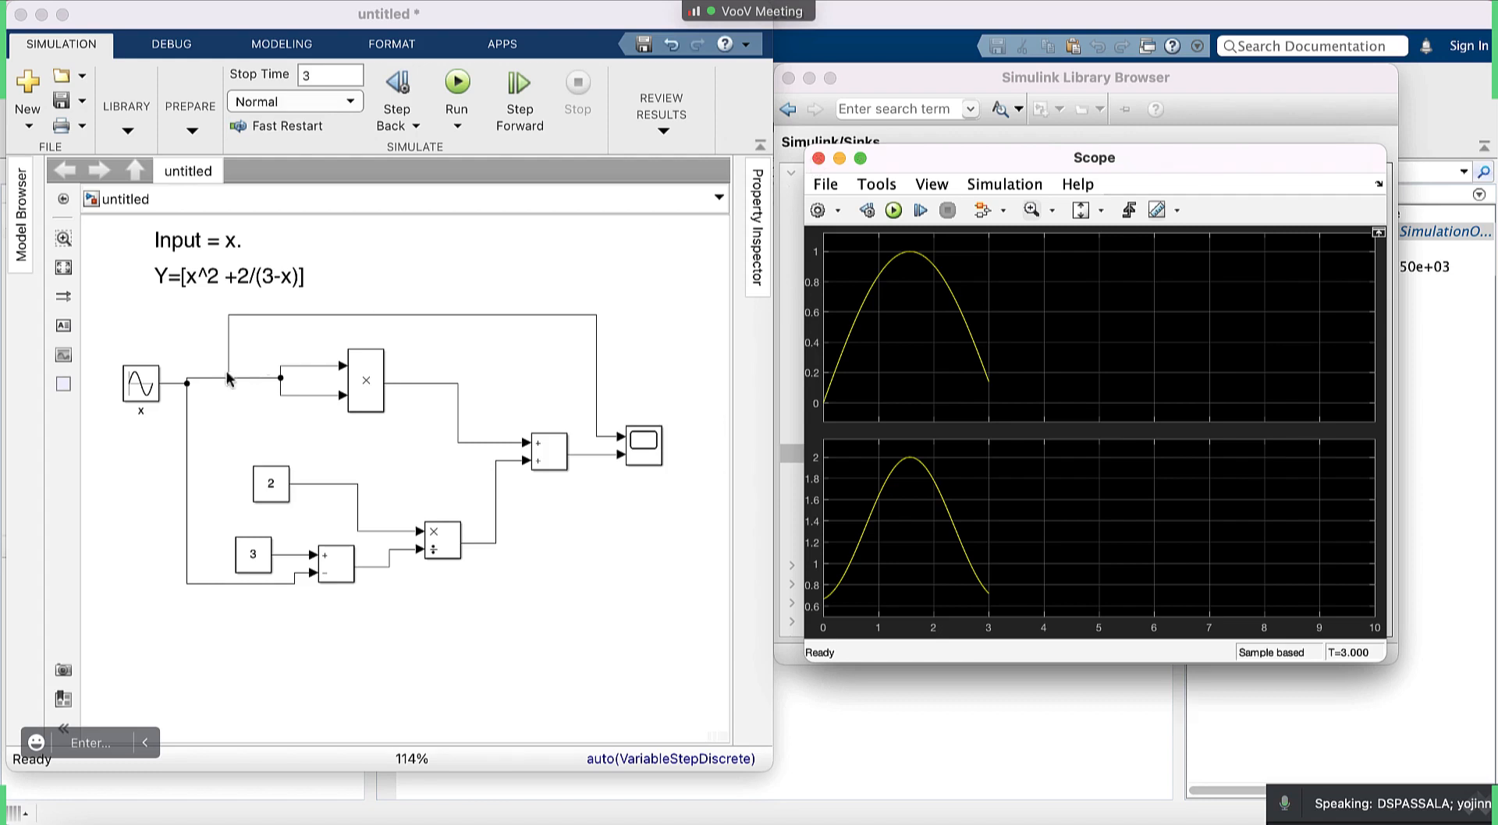
Set the frequency of sine wave block x to 25 rad/sec and confirm its block parameters.
{"action": "left_click", "coordinate": [143, 390]}
{"action": "double_click", "coordinate": [143, 390]}
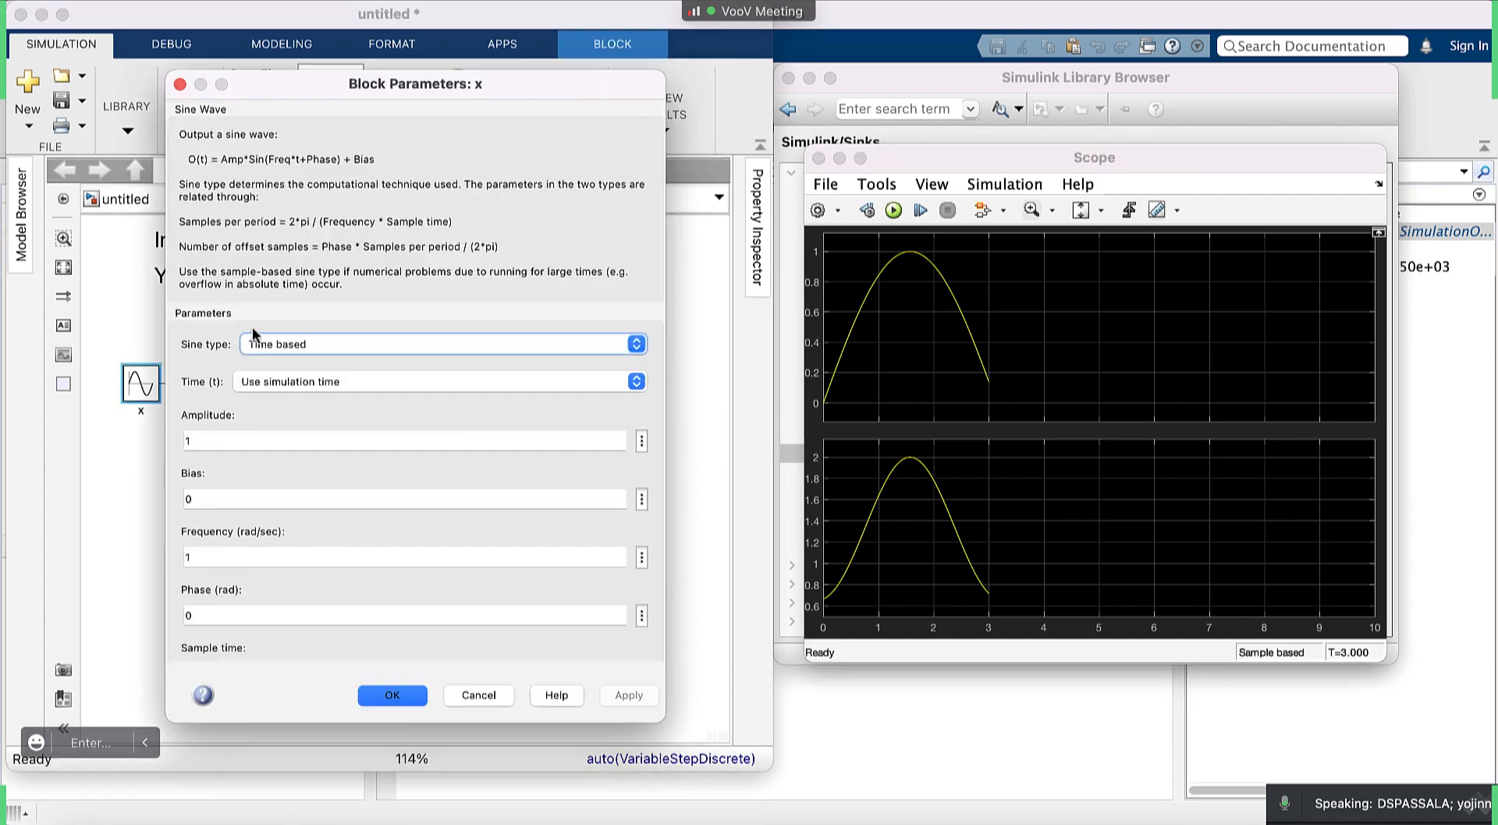
{"action": "double_click", "coordinate": [195, 560]}
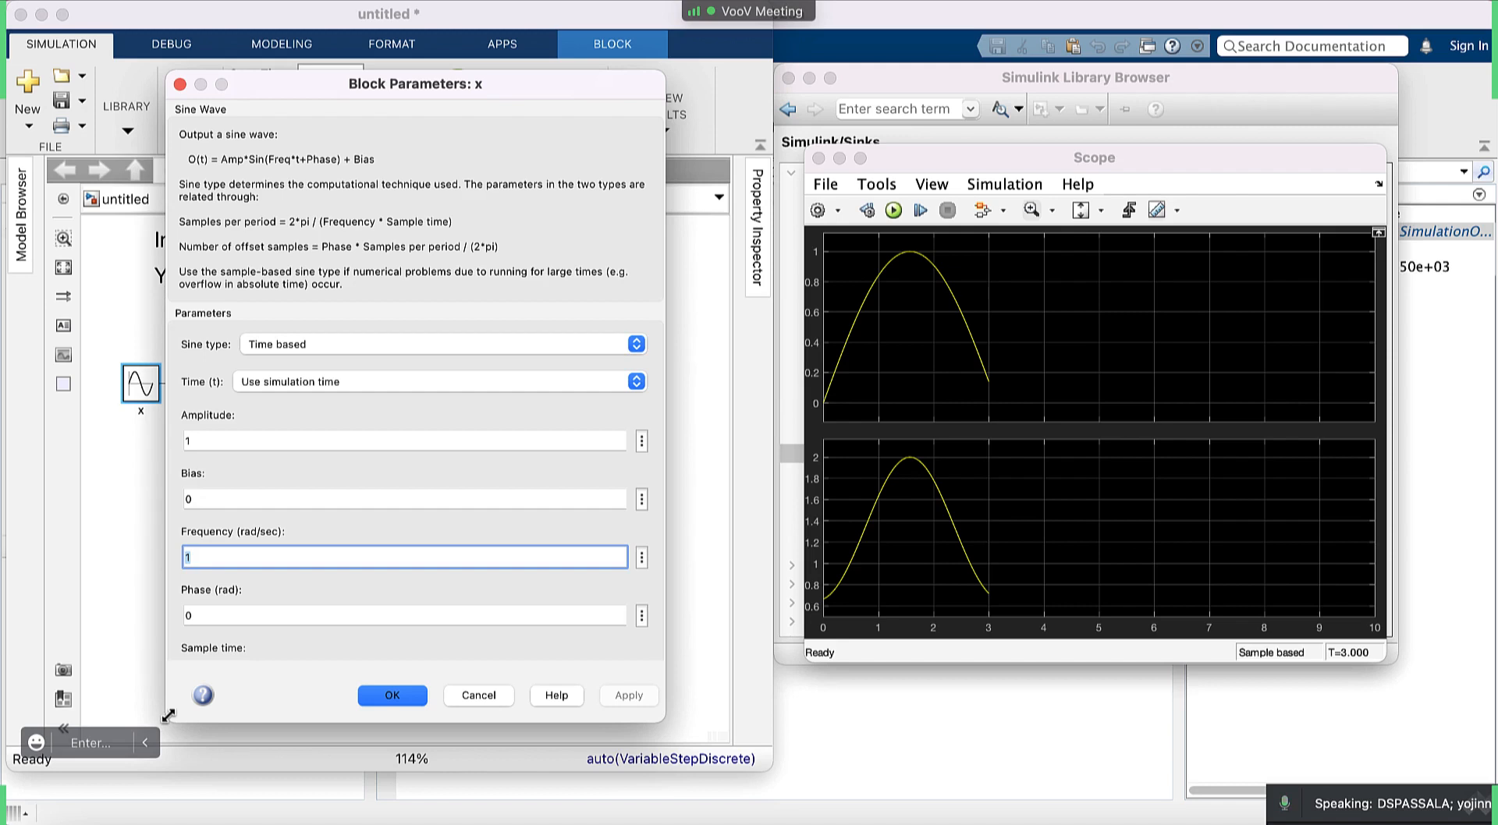
{"action": "type", "text": "25"}
{"action": "left_click", "coordinate": [324, 584]}
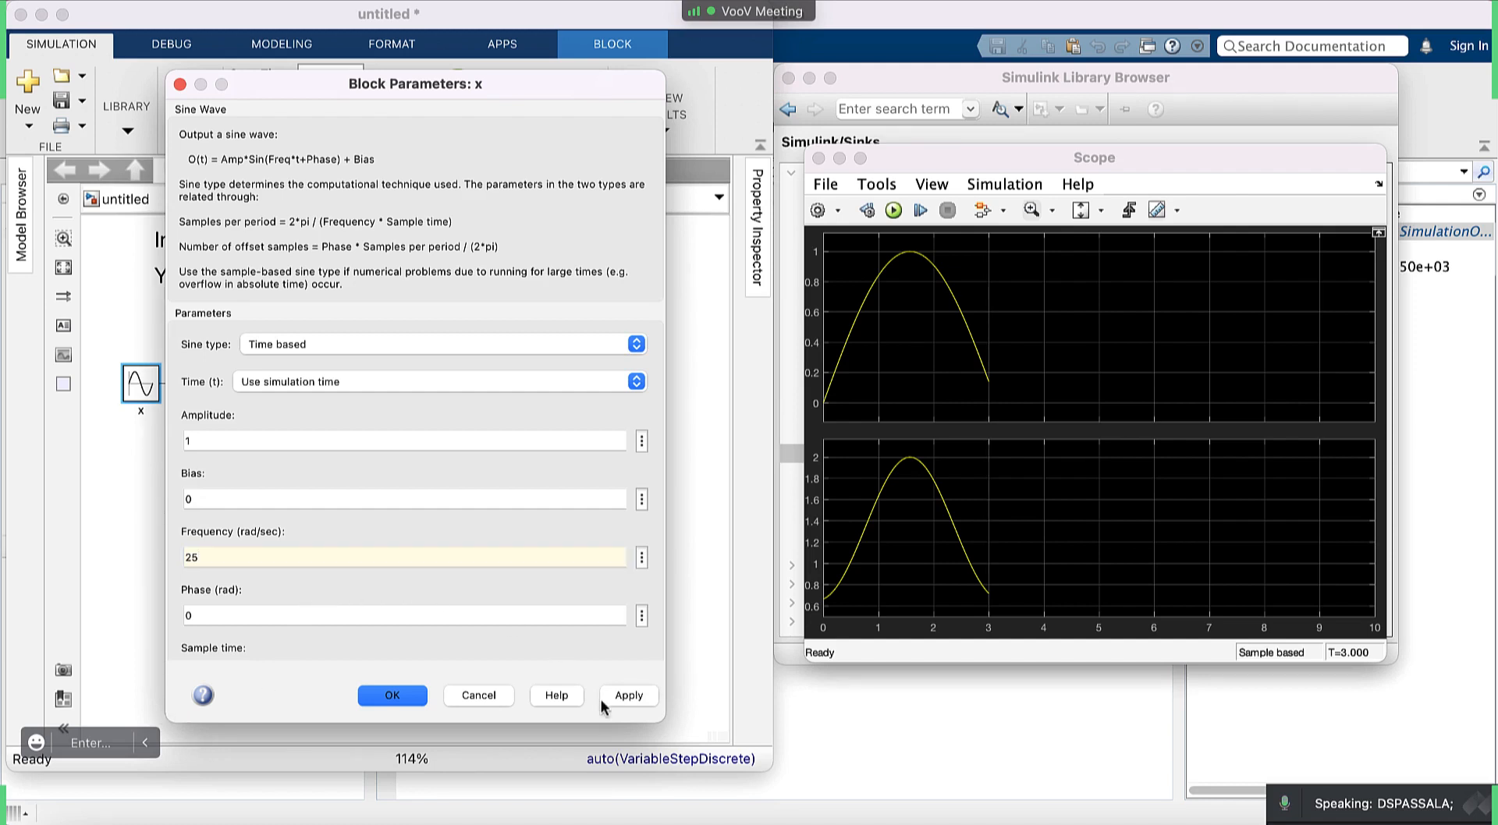
{"action": "left_click", "coordinate": [622, 695]}
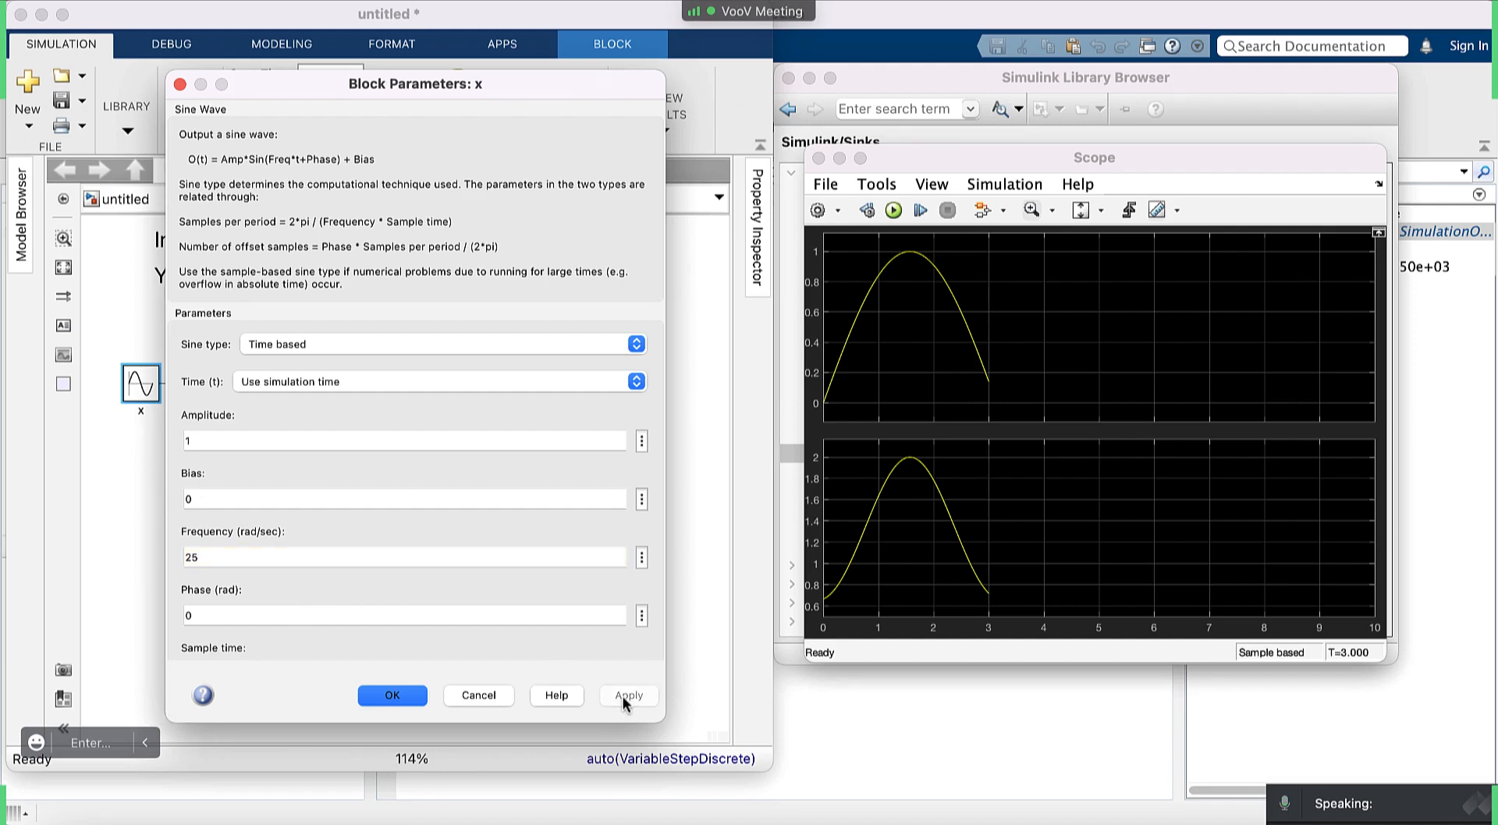
{"action": "left_click", "coordinate": [392, 695]}
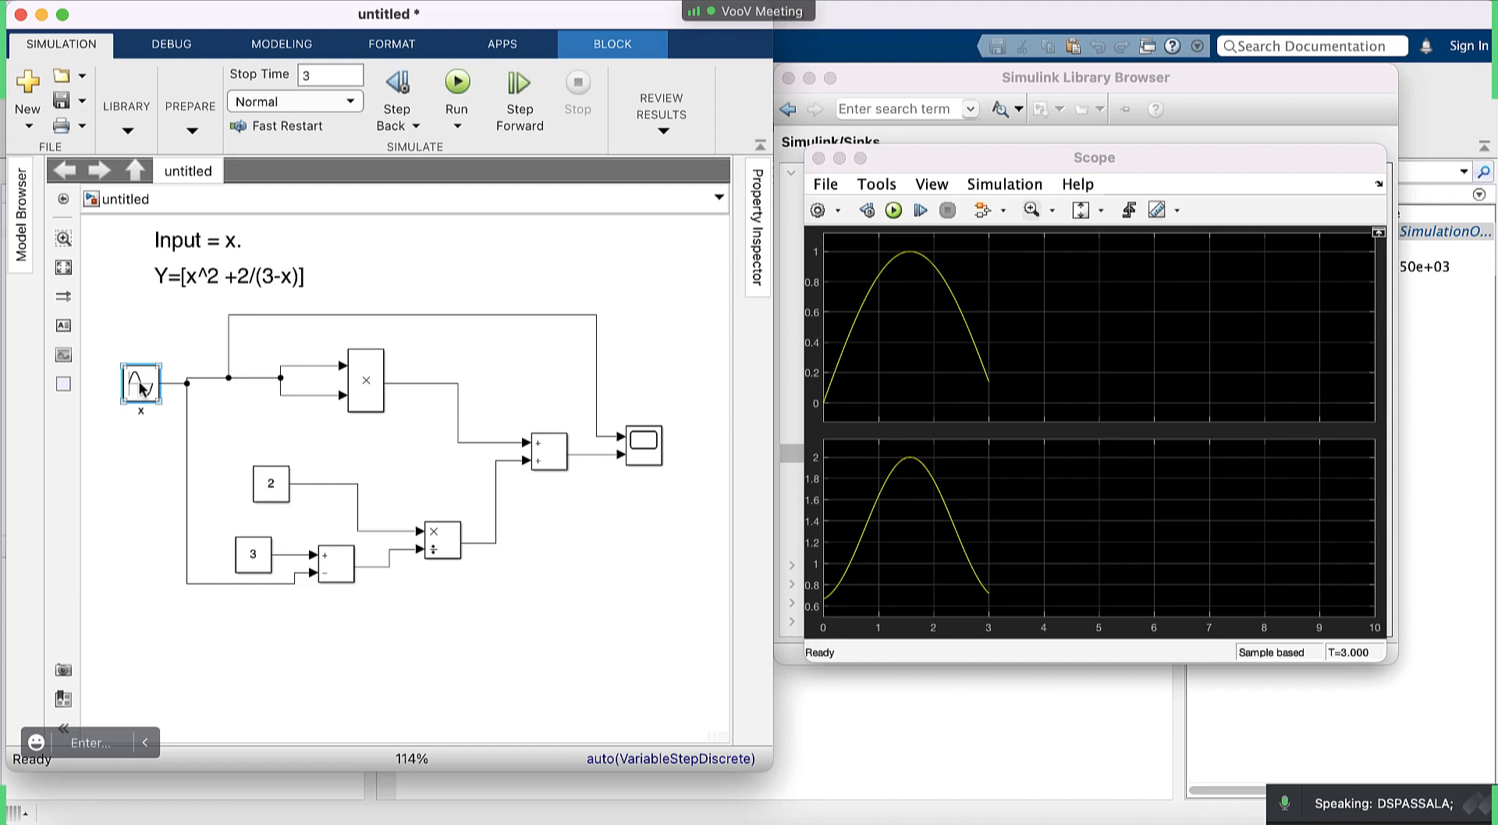
Close the Scope window and rerun the simulation to plot the 25 rad/sec sine input and the output.
{"action": "left_click", "coordinate": [818, 159]}
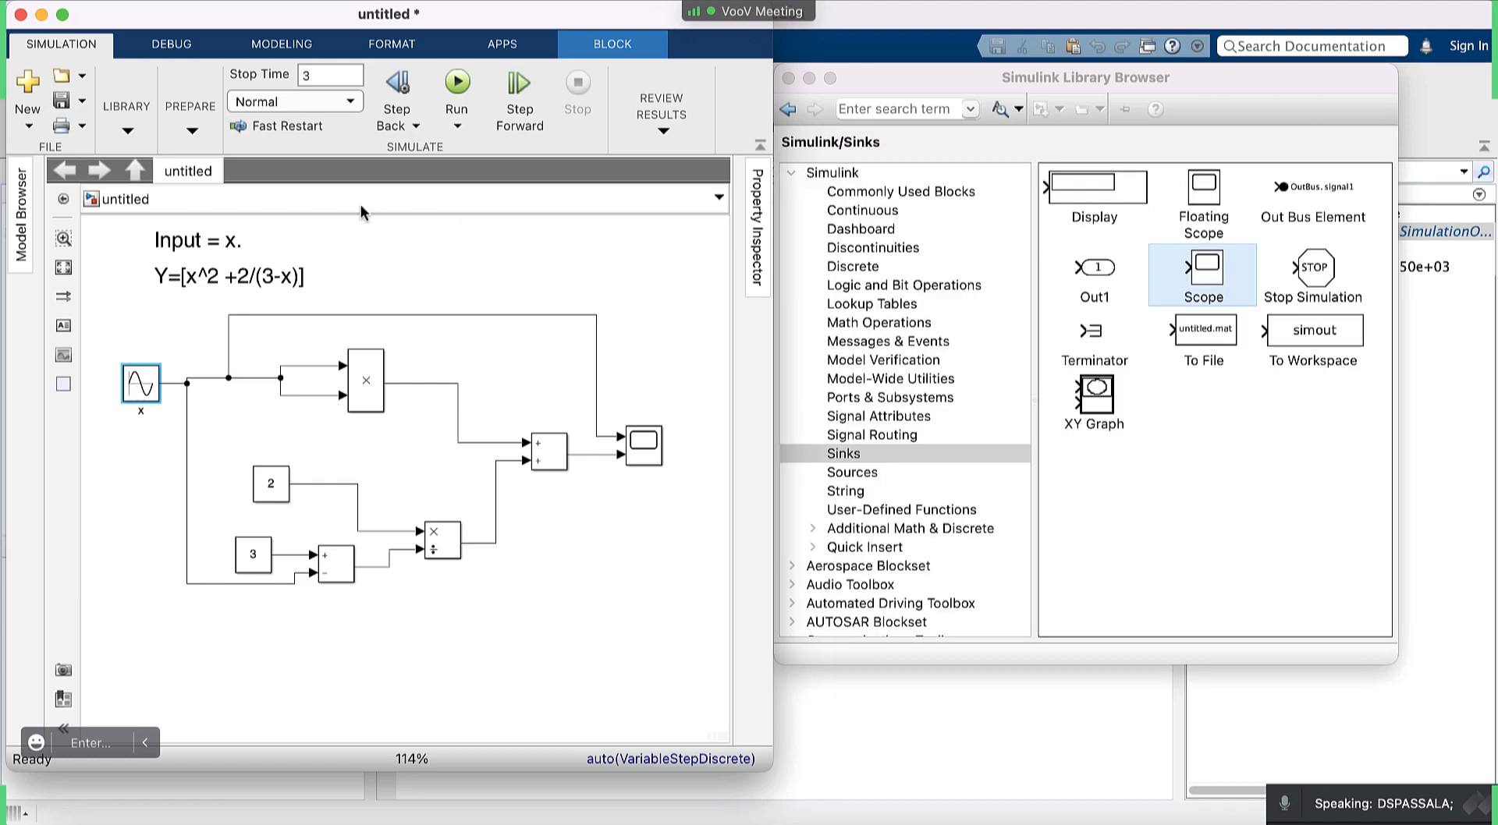
{"action": "left_click", "coordinate": [458, 83]}
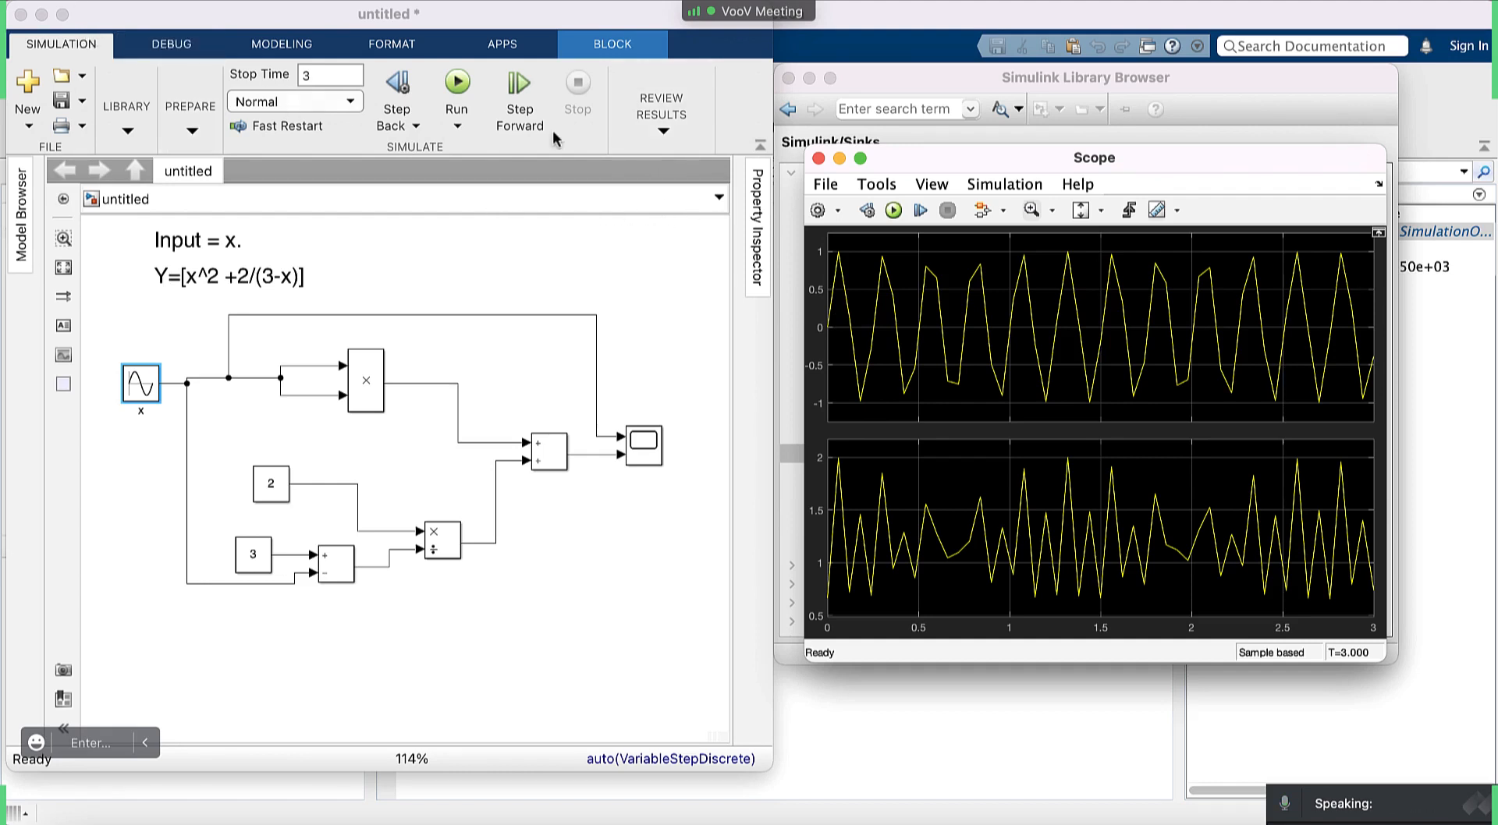
Widen the model window to make more canvas space beside the Scope block.
{"action": "left_click", "coordinate": [771, 105]}
{"action": "left_click_drag", "start_coordinate": [774, 86], "coordinate": [1326, 139]}
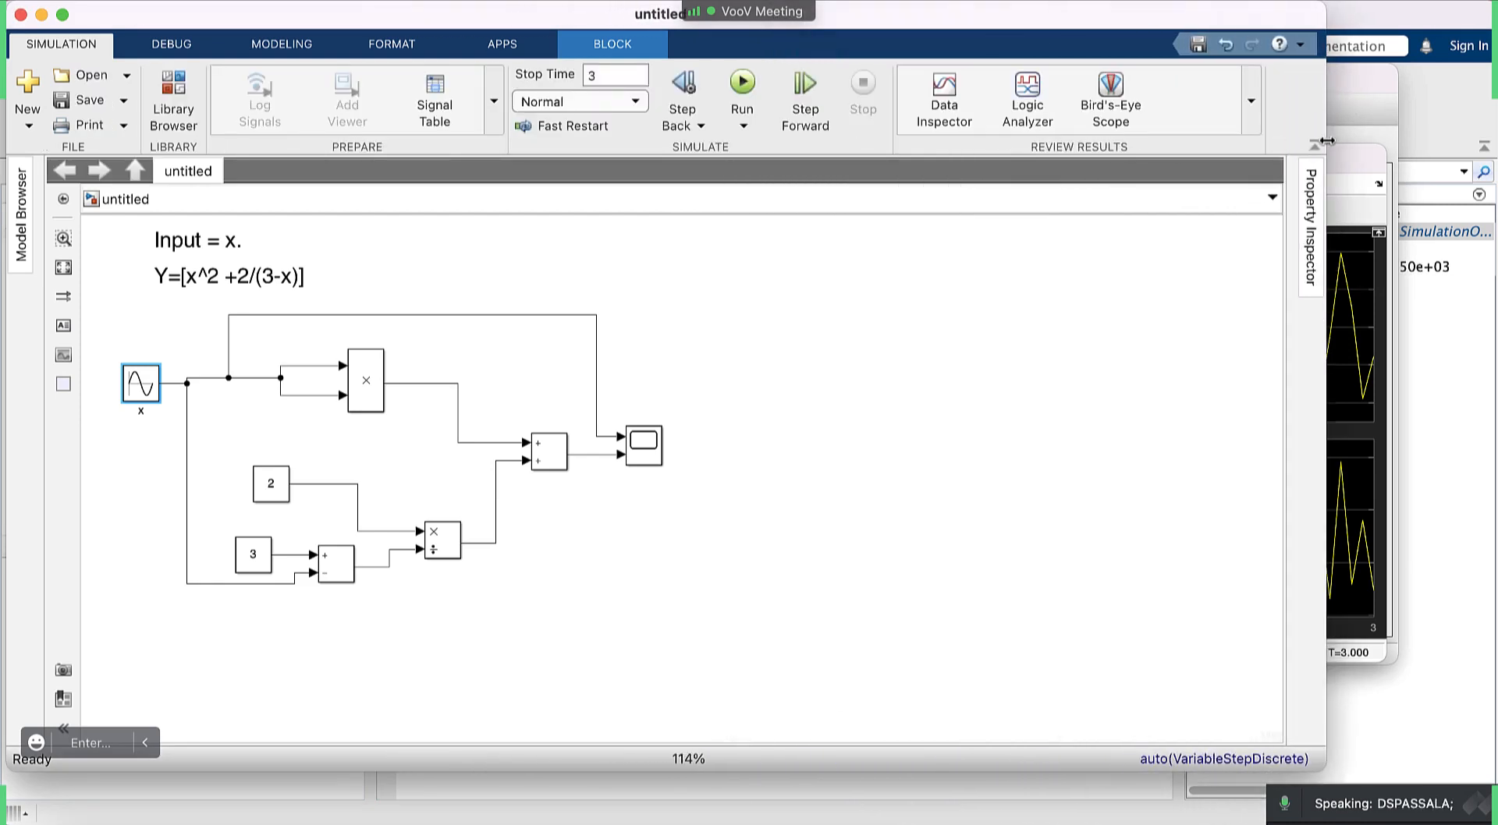
Bring the Scope plots back to the front, minimize the Simulink Library Browser and close the Scope window after viewing.
{"action": "left_click", "coordinate": [1388, 78]}
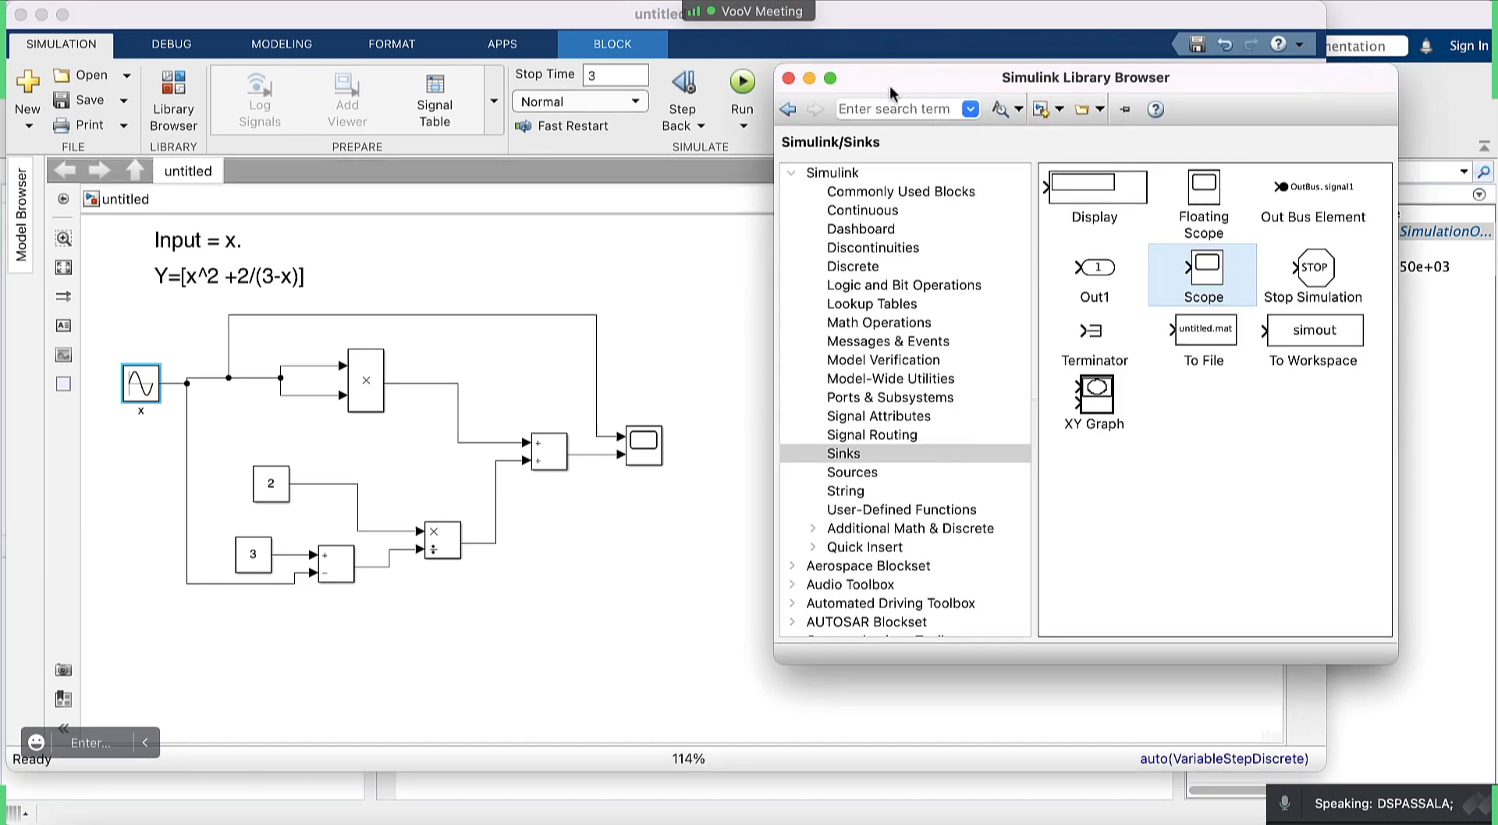
{"action": "left_click", "coordinate": [1119, 518]}
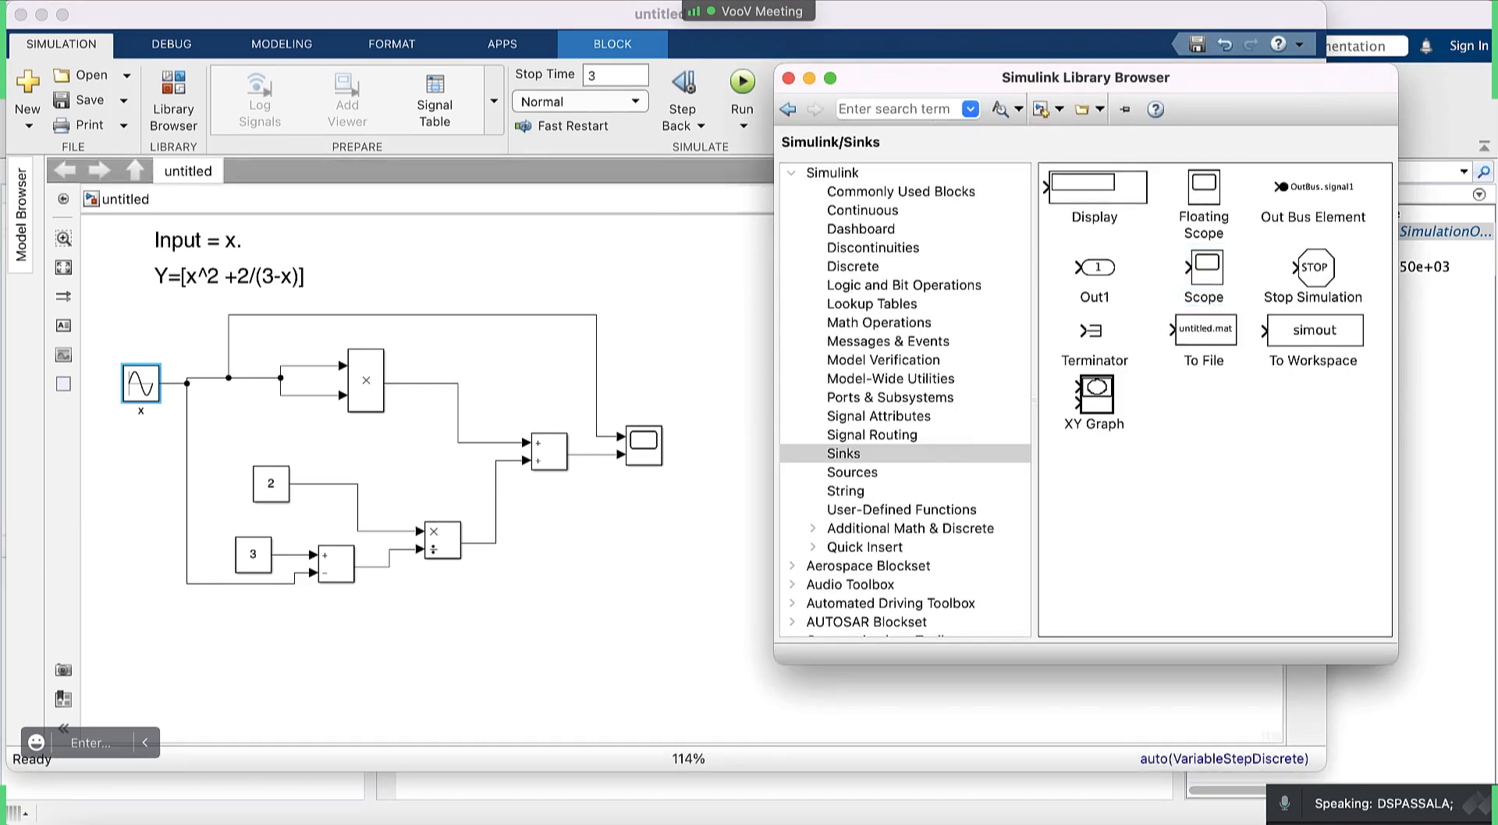
{"action": "key", "text": "ctrl+Up"}
{"action": "left_click", "coordinate": [1196, 550]}
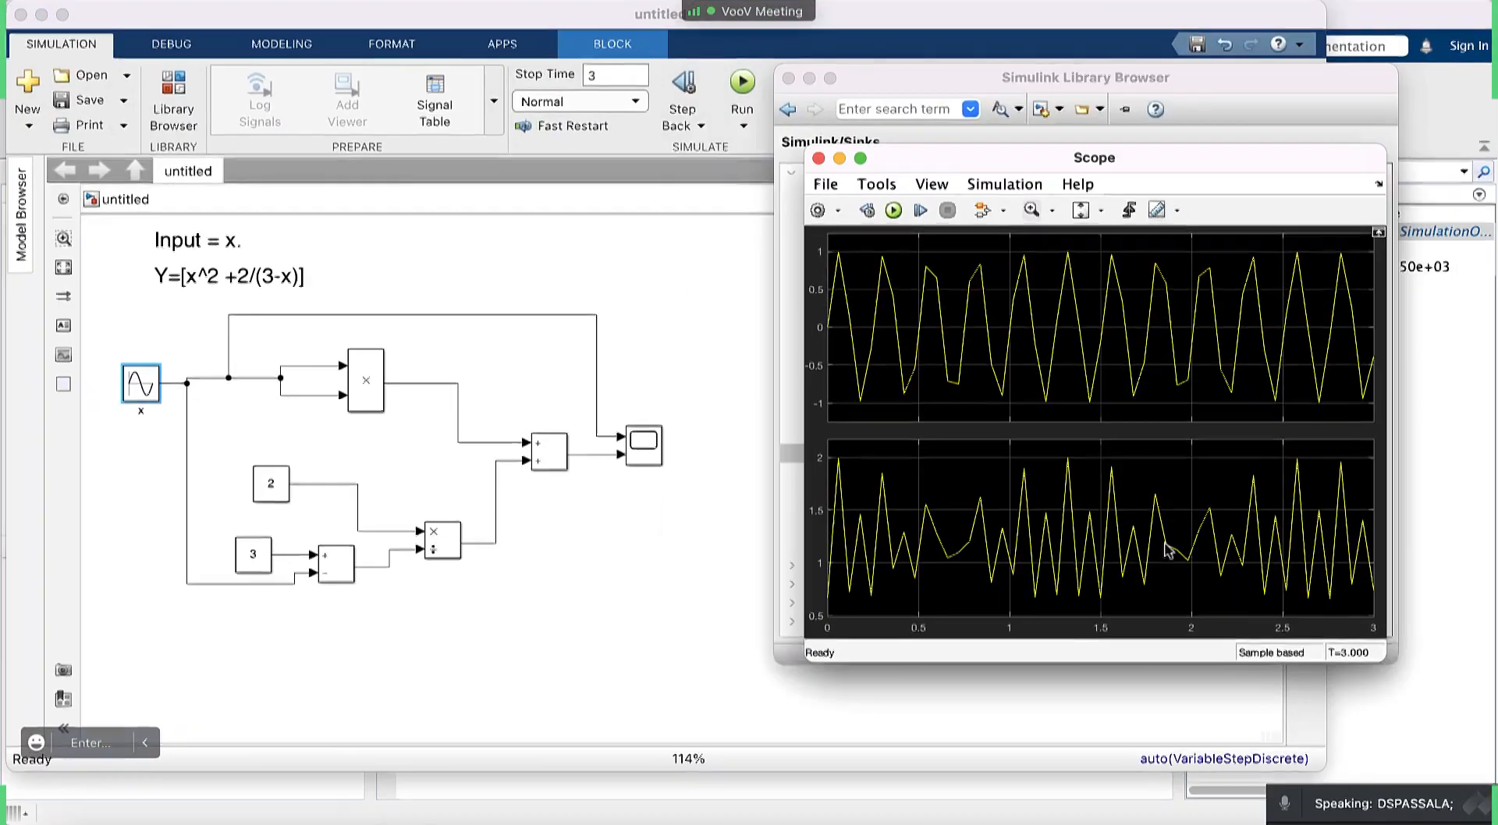
{"action": "left_click", "coordinate": [811, 76]}
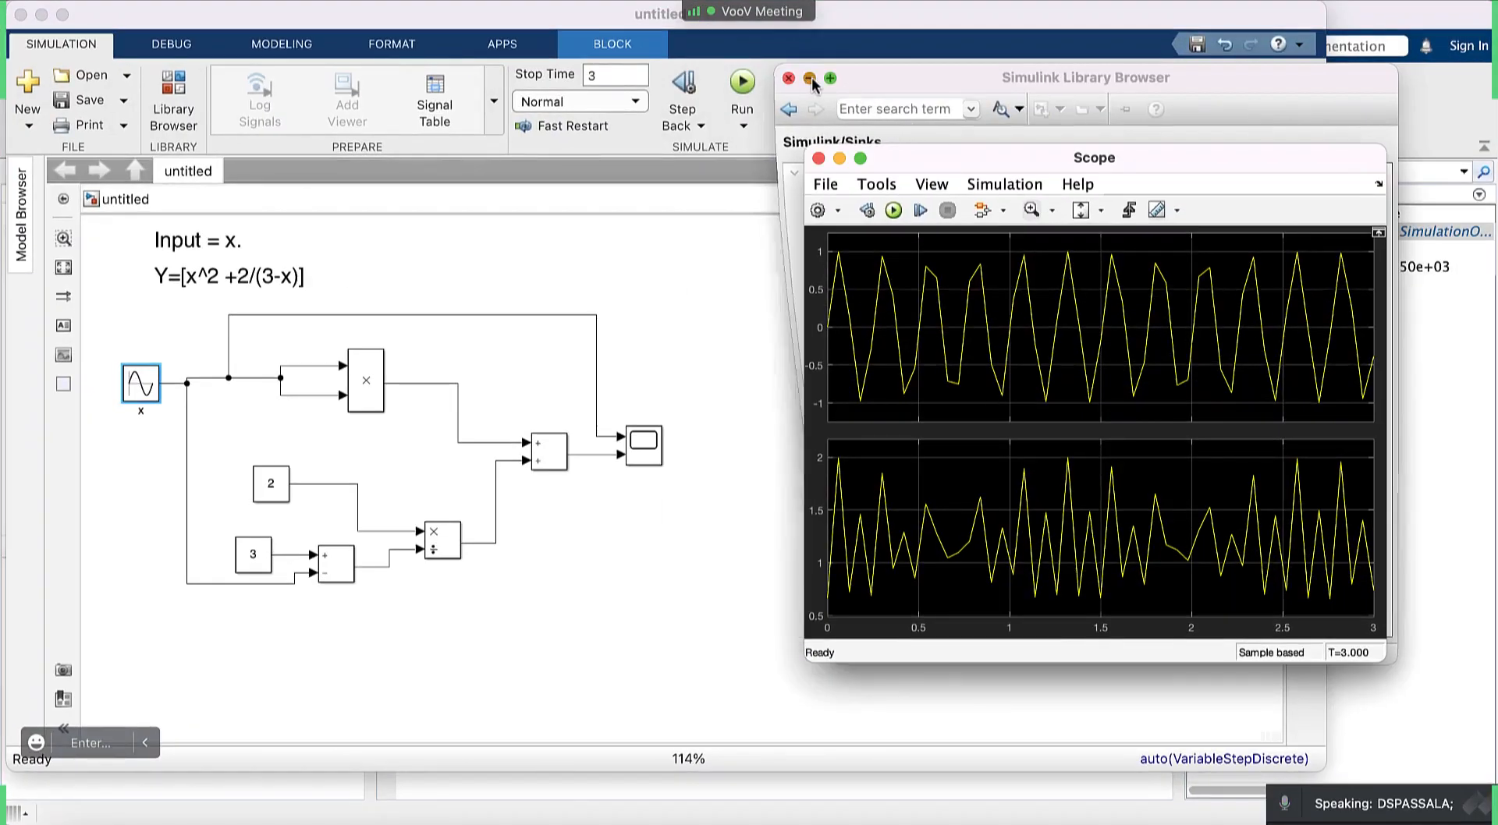
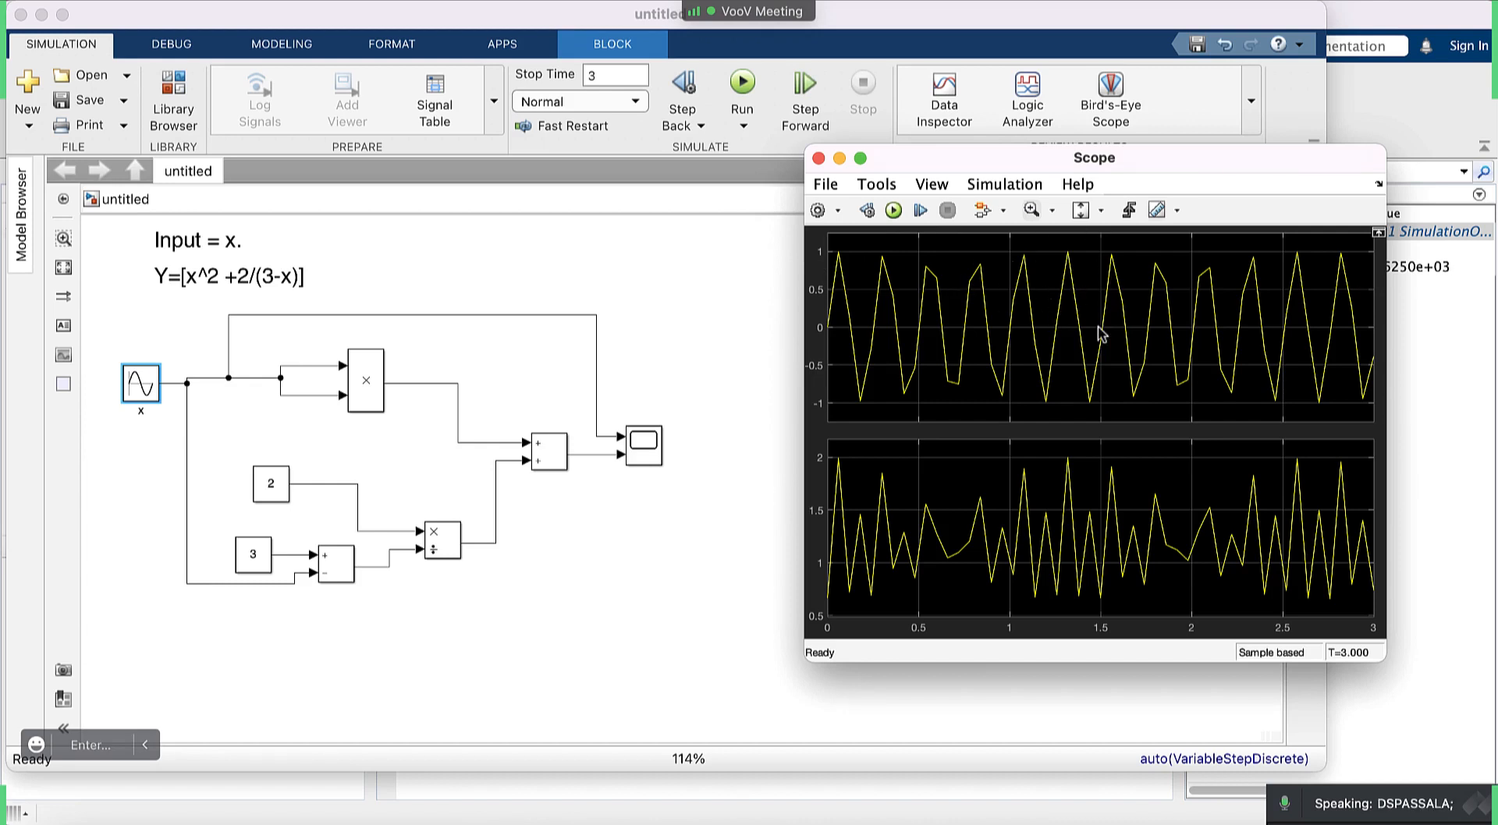
{"action": "left_click", "coordinate": [817, 160]}
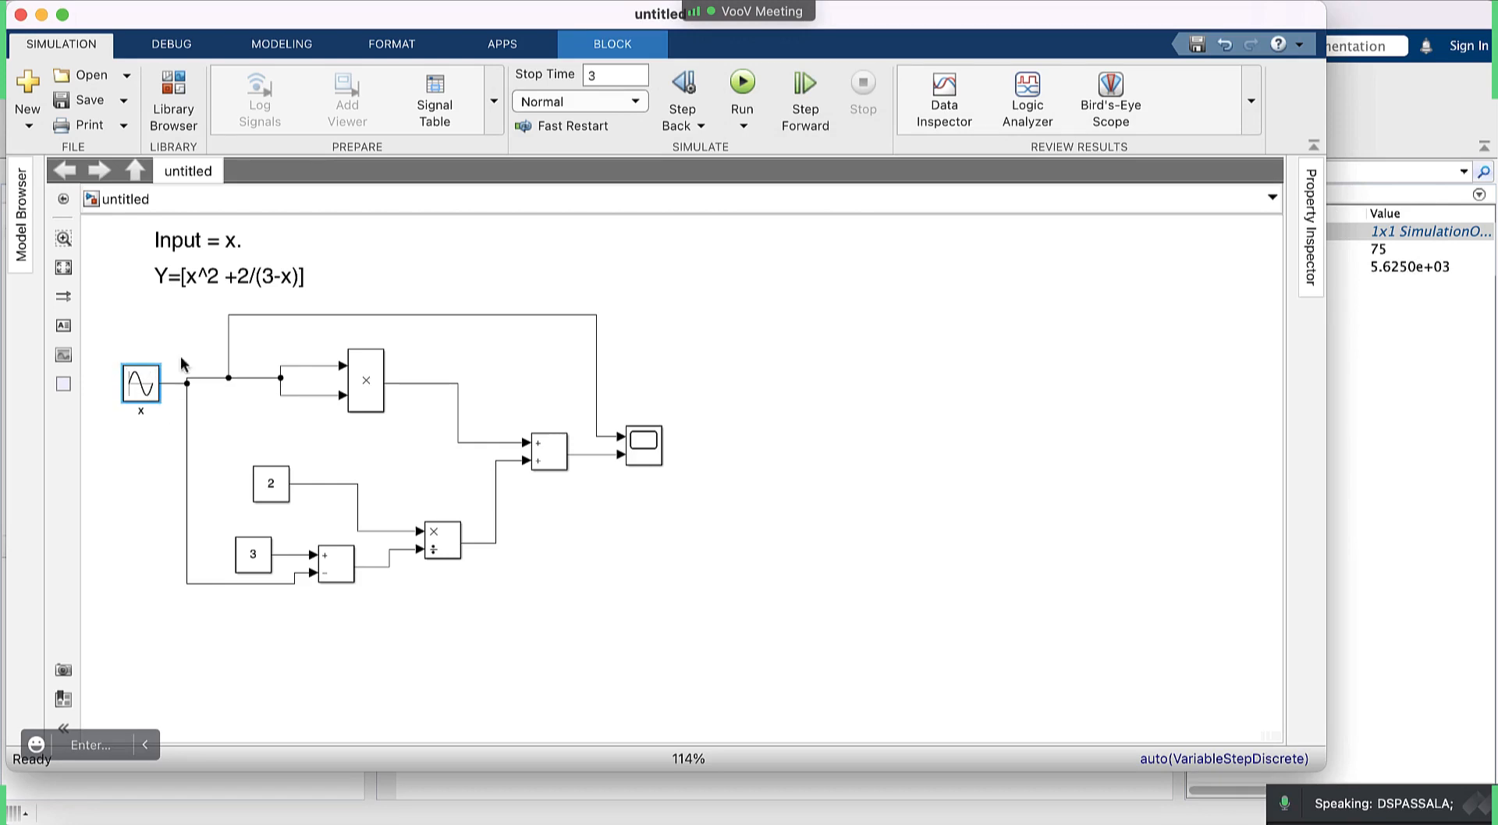
Try to apply the Sample based sine type to sine wave block x, and dismiss the error message.
{"action": "left_click", "coordinate": [146, 389]}
{"action": "double_click", "coordinate": [141, 386]}
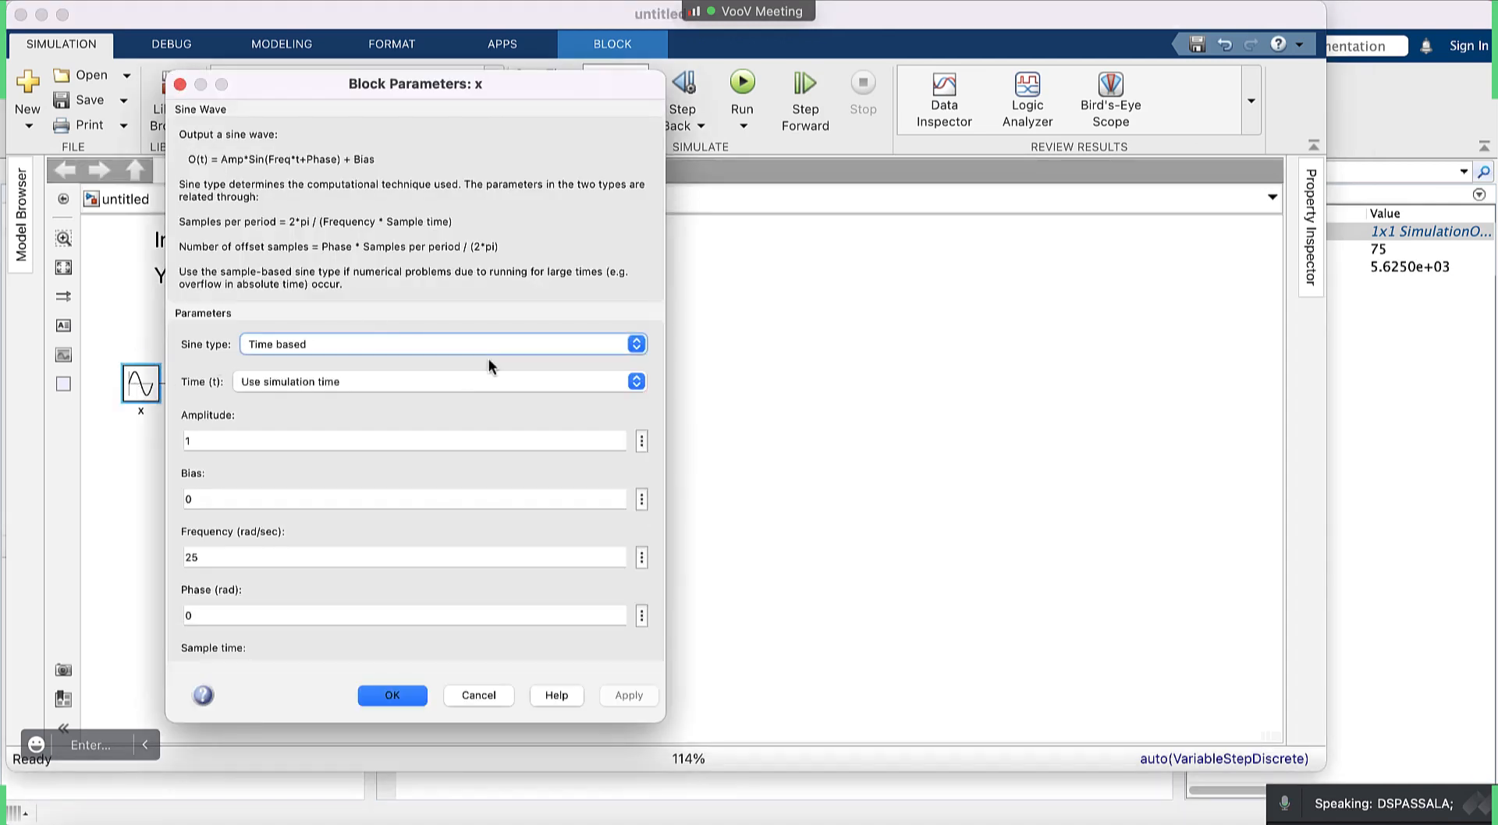
{"action": "left_click", "coordinate": [619, 336]}
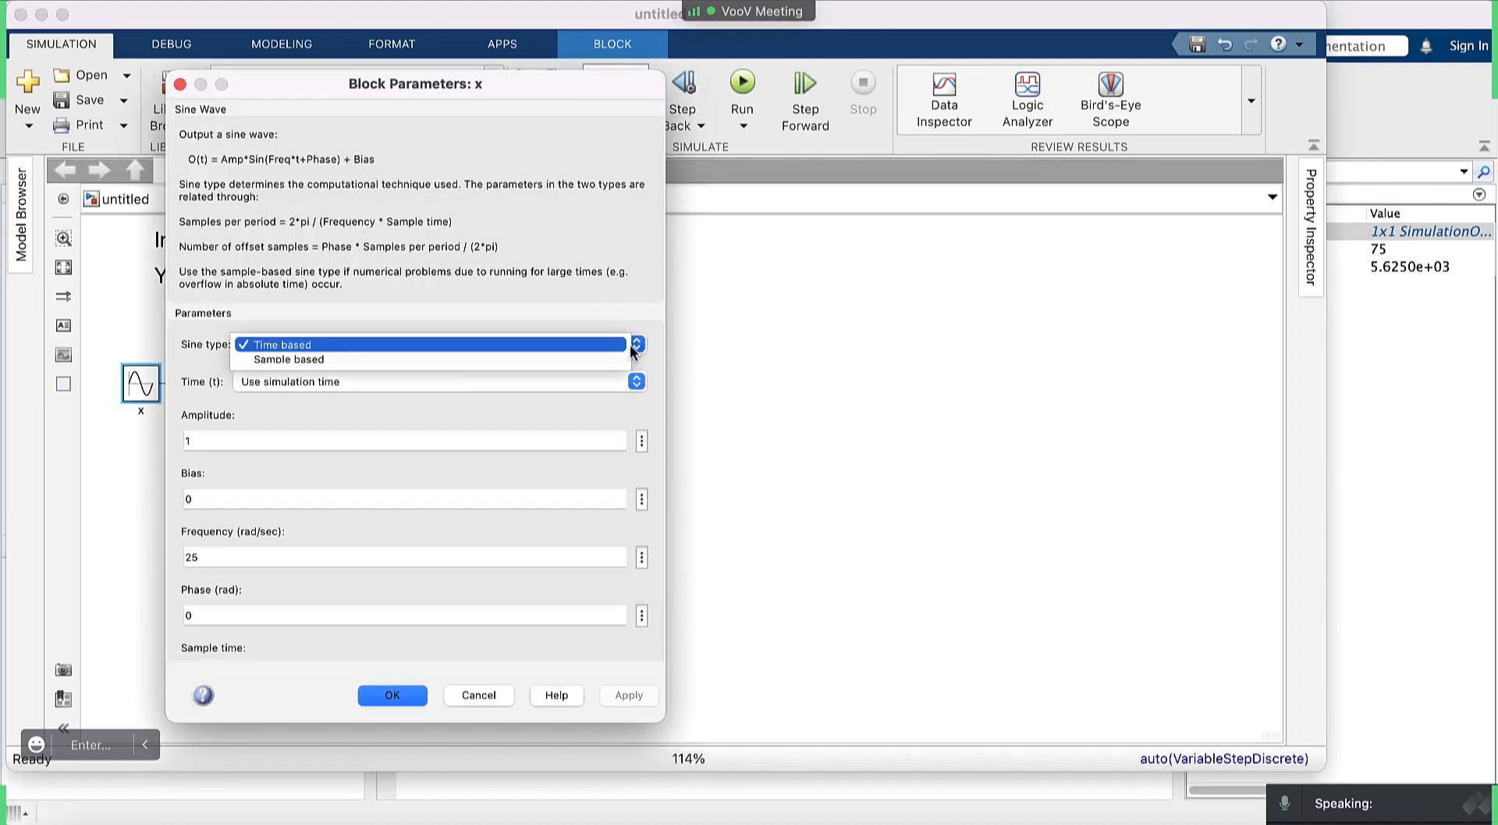
{"action": "left_click", "coordinate": [633, 302]}
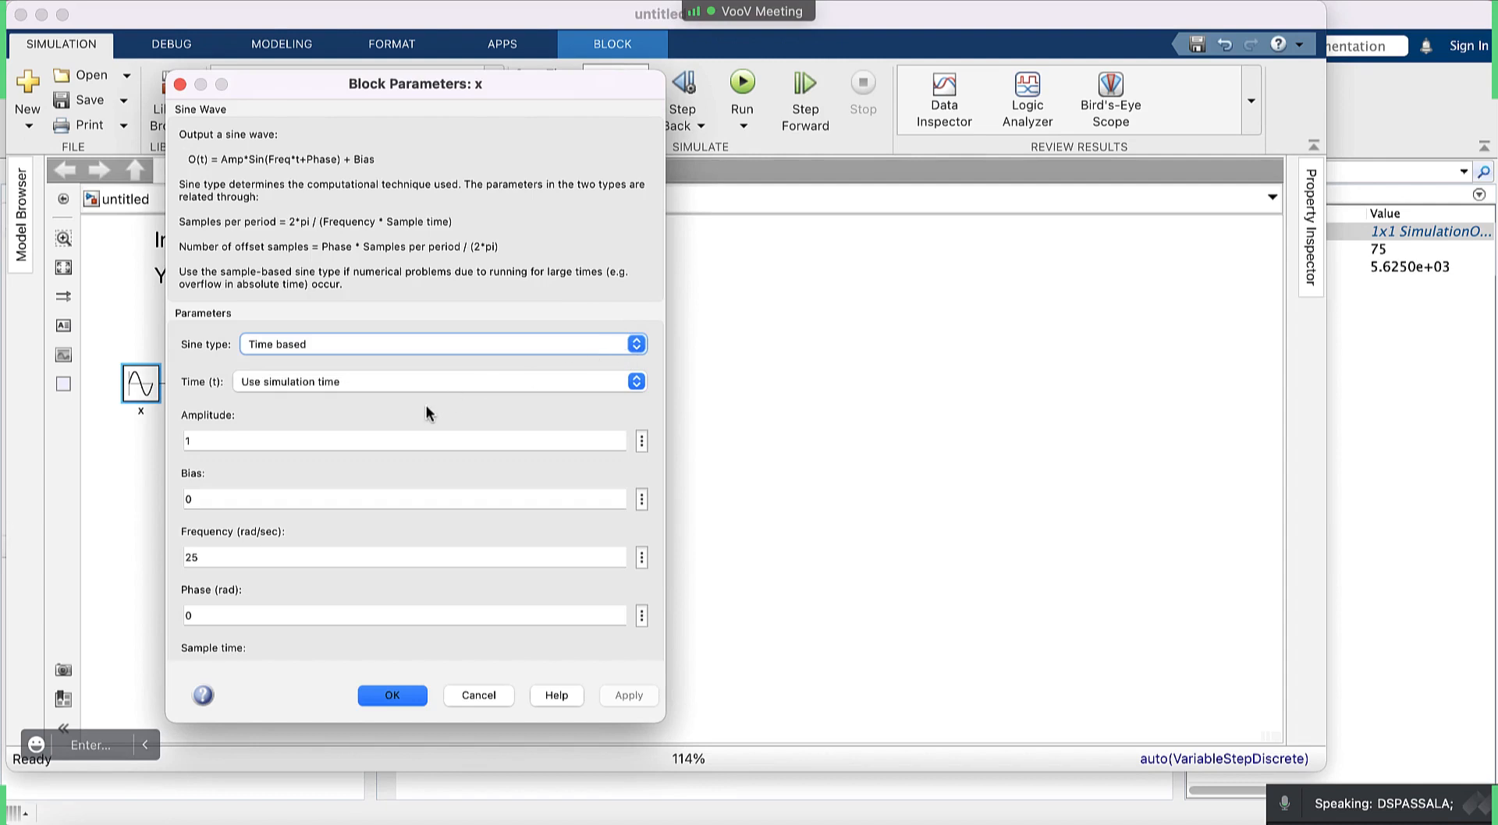
{"action": "left_click", "coordinate": [579, 355]}
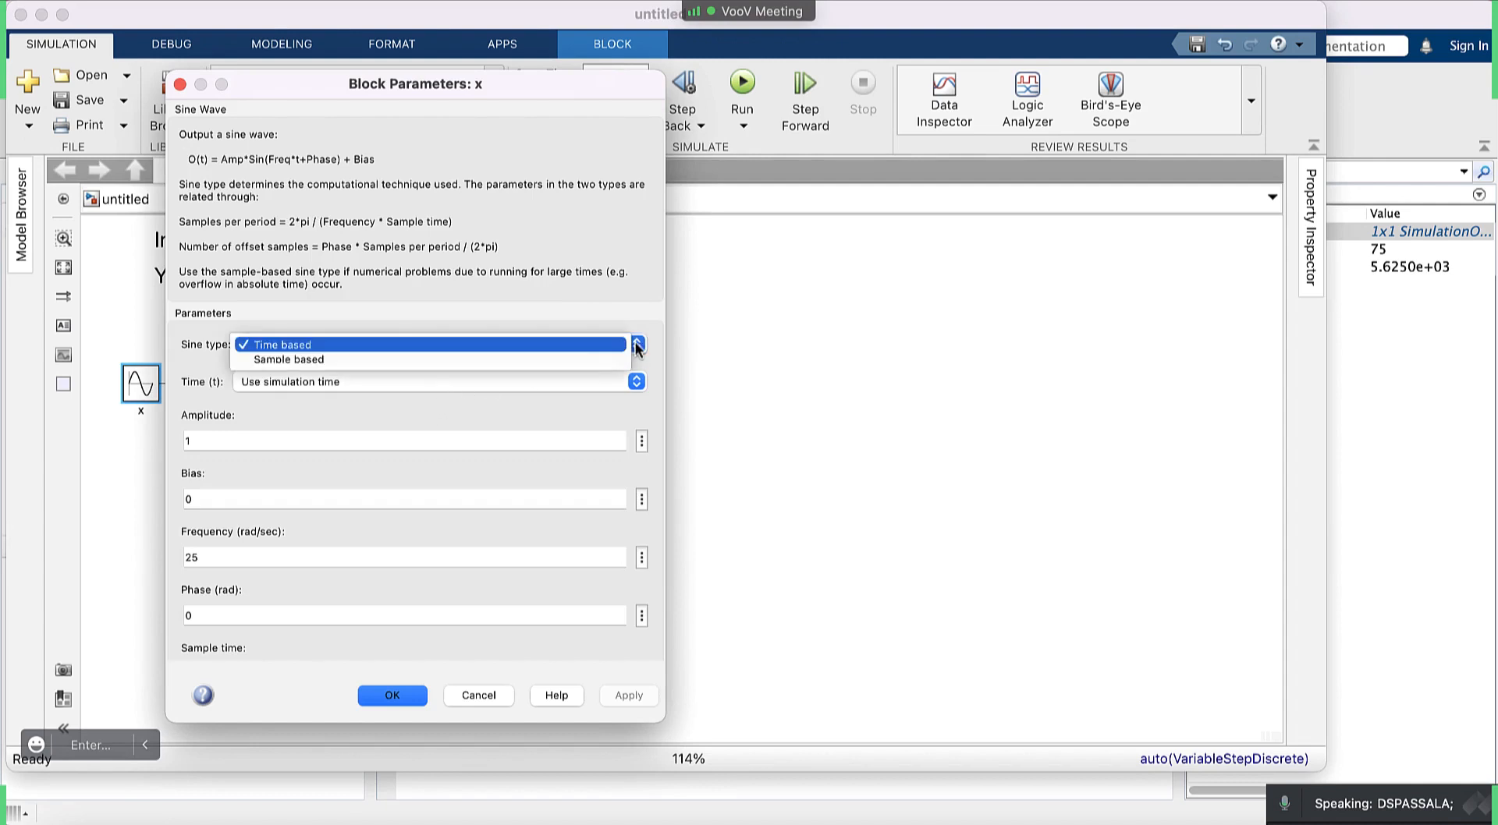
{"action": "left_click", "coordinate": [579, 358]}
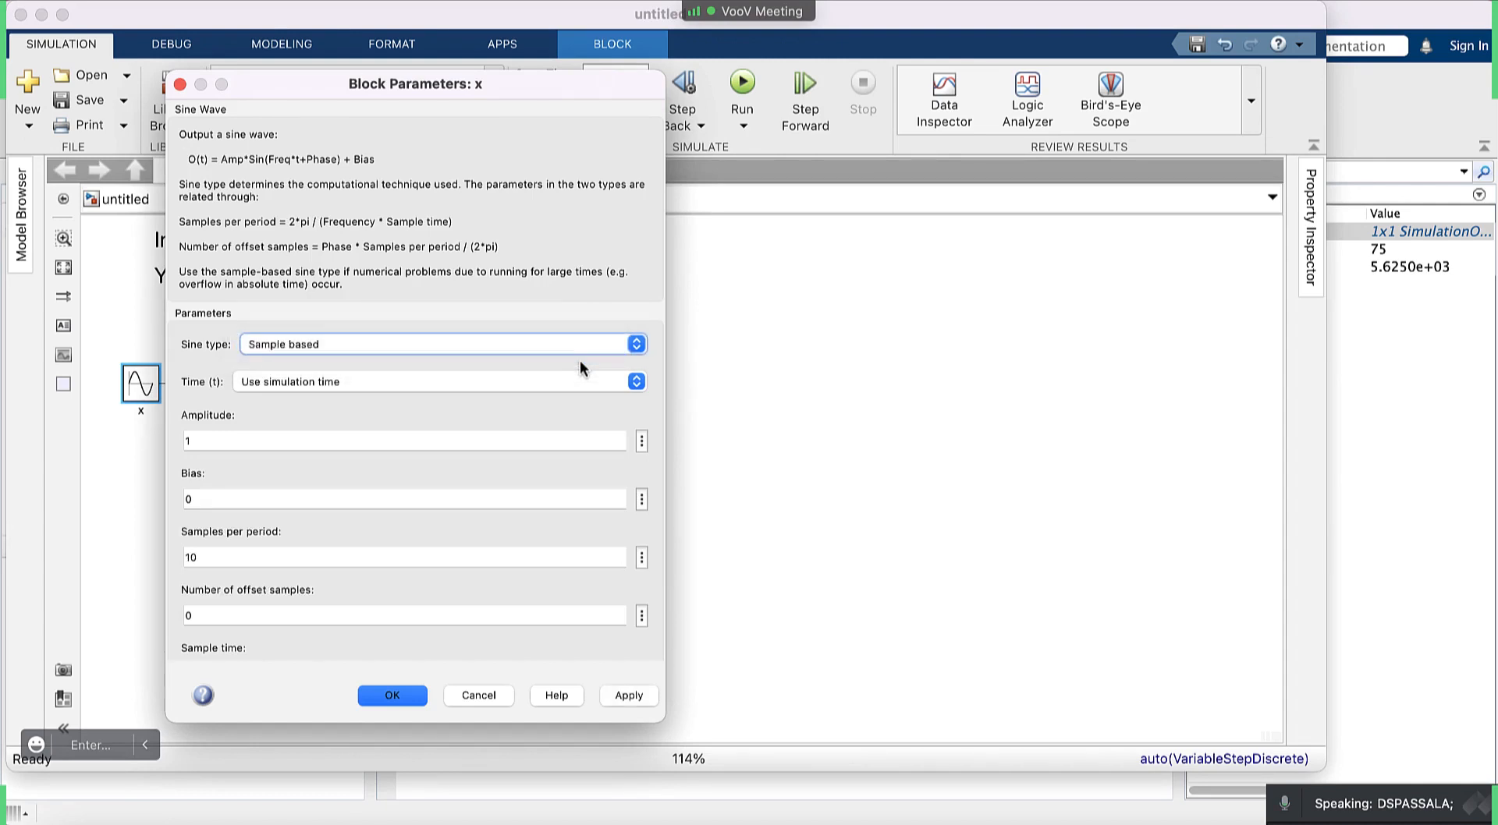
{"action": "left_click", "coordinate": [641, 697]}
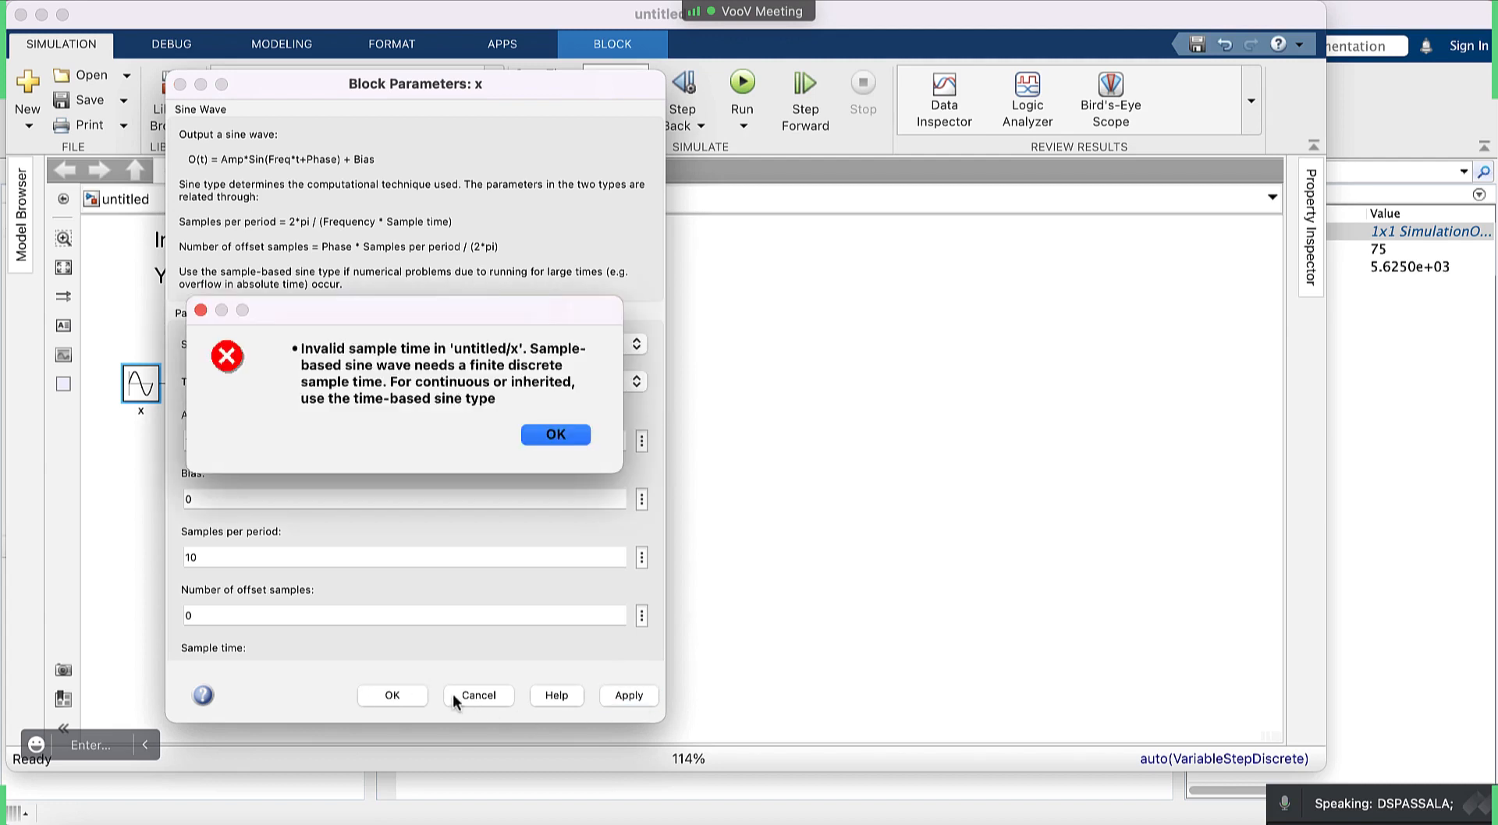
{"action": "left_click", "coordinate": [553, 436]}
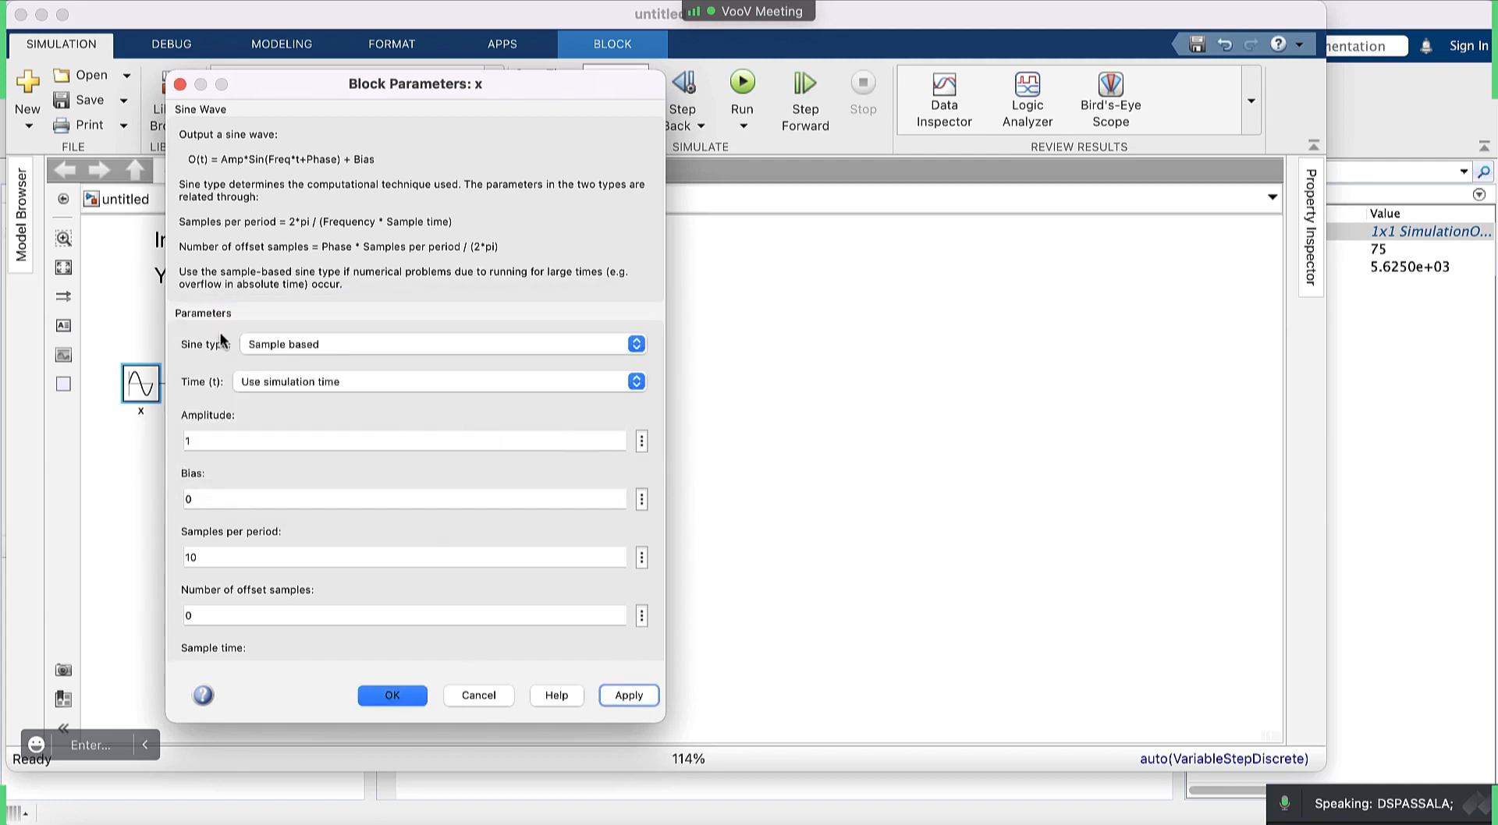
Set the sine type of block x back to Time based, then apply and confirm the block parameters.
{"action": "left_click", "coordinate": [638, 348]}
{"action": "left_click", "coordinate": [579, 329]}
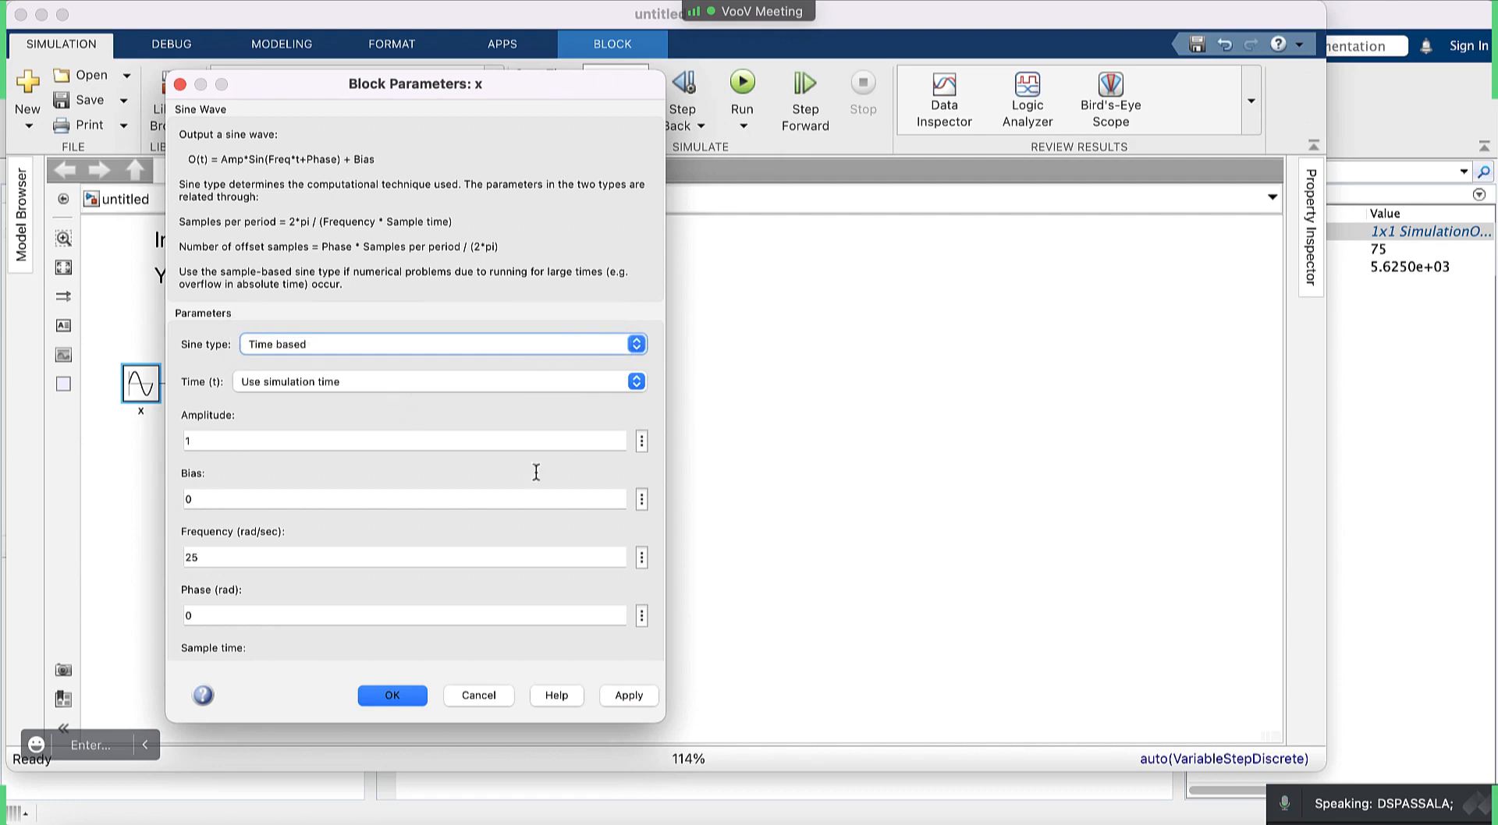
{"action": "scroll", "coordinate": [467, 586], "scroll_direction": "down", "scroll_amount": 3}
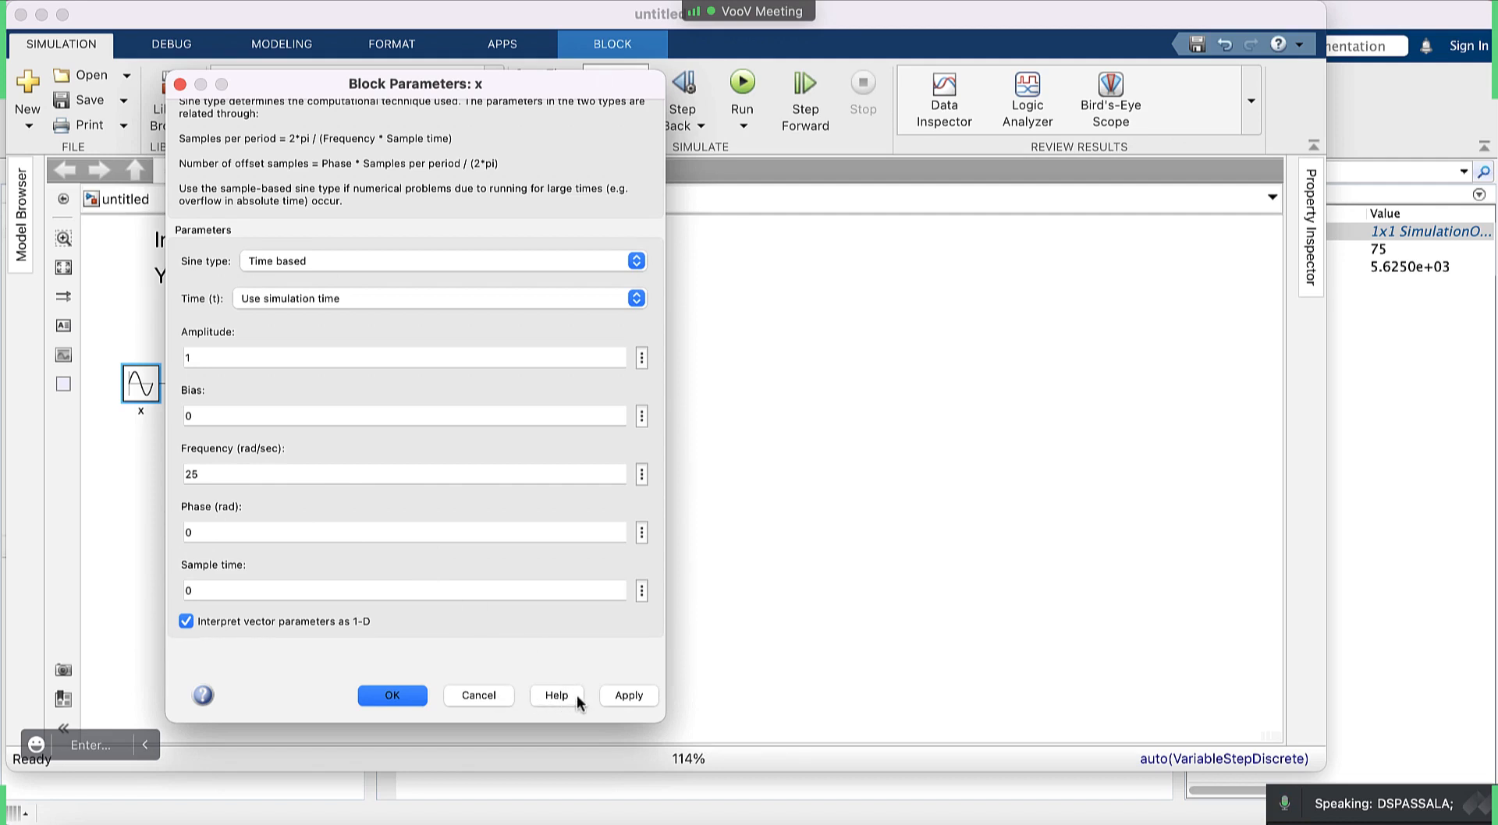
{"action": "left_click", "coordinate": [629, 697]}
{"action": "left_click", "coordinate": [400, 697]}
Restore the Simulink Library Browser and show the Electrical Sources blocks of the Simscape Foundation Library's Electrical group.
{"action": "key", "text": "ctrl+Up"}
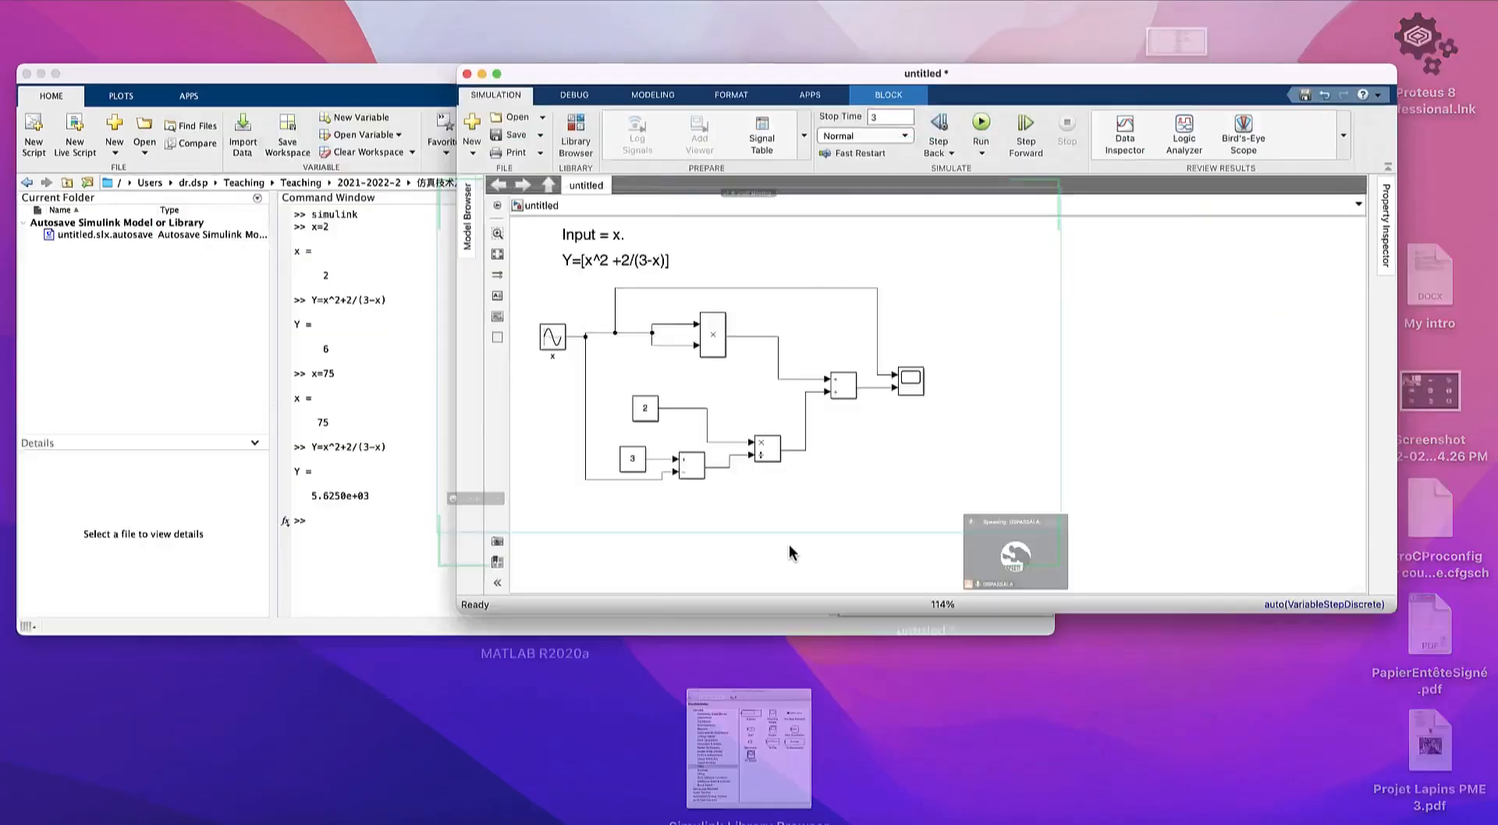
{"action": "left_click", "coordinate": [755, 741]}
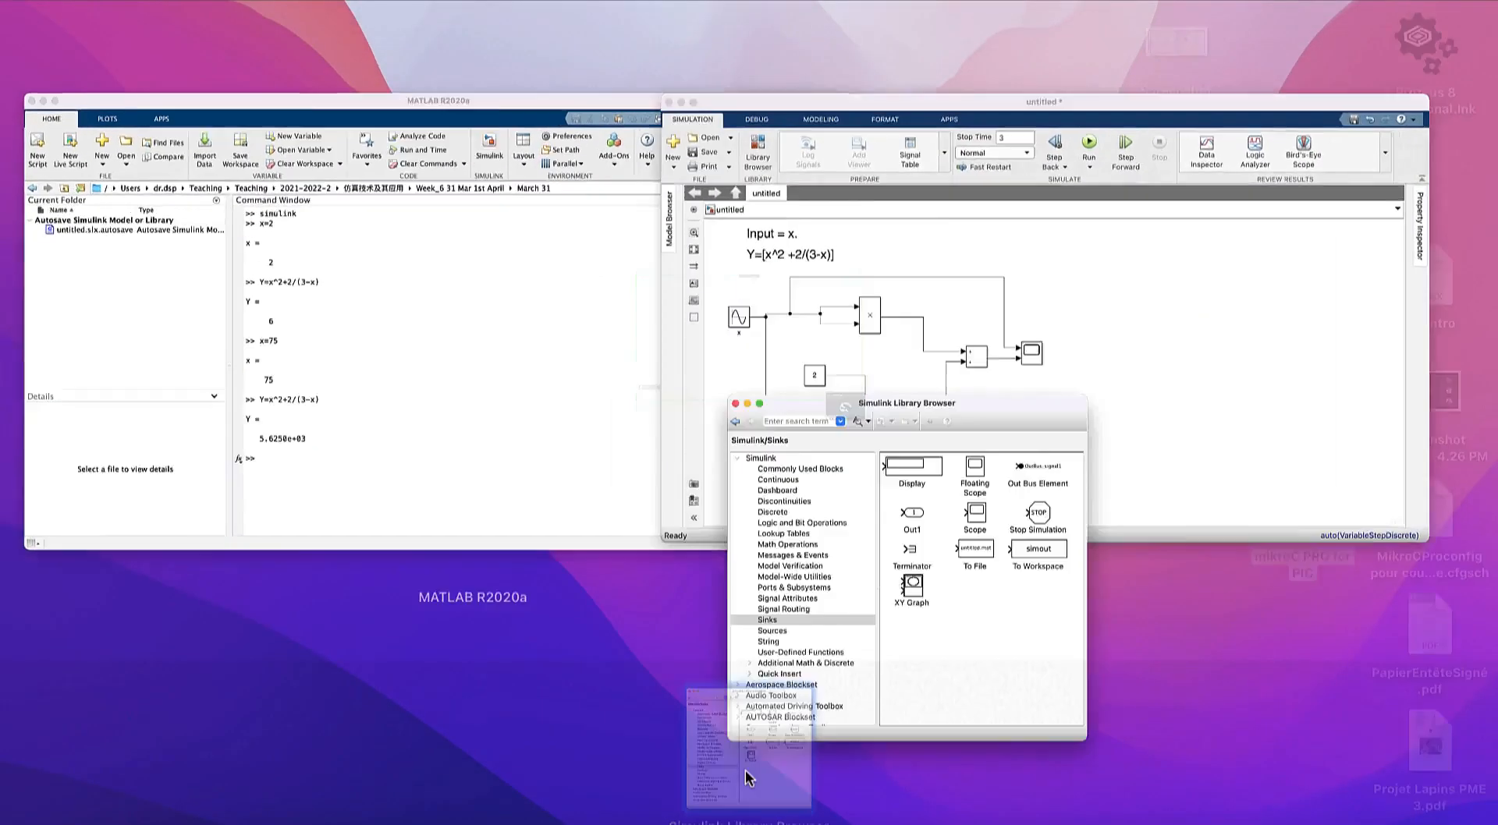
{"action": "scroll", "coordinate": [821, 508], "scroll_direction": "down", "scroll_amount": 5}
{"action": "scroll", "coordinate": [821, 508], "scroll_direction": "down", "scroll_amount": 10}
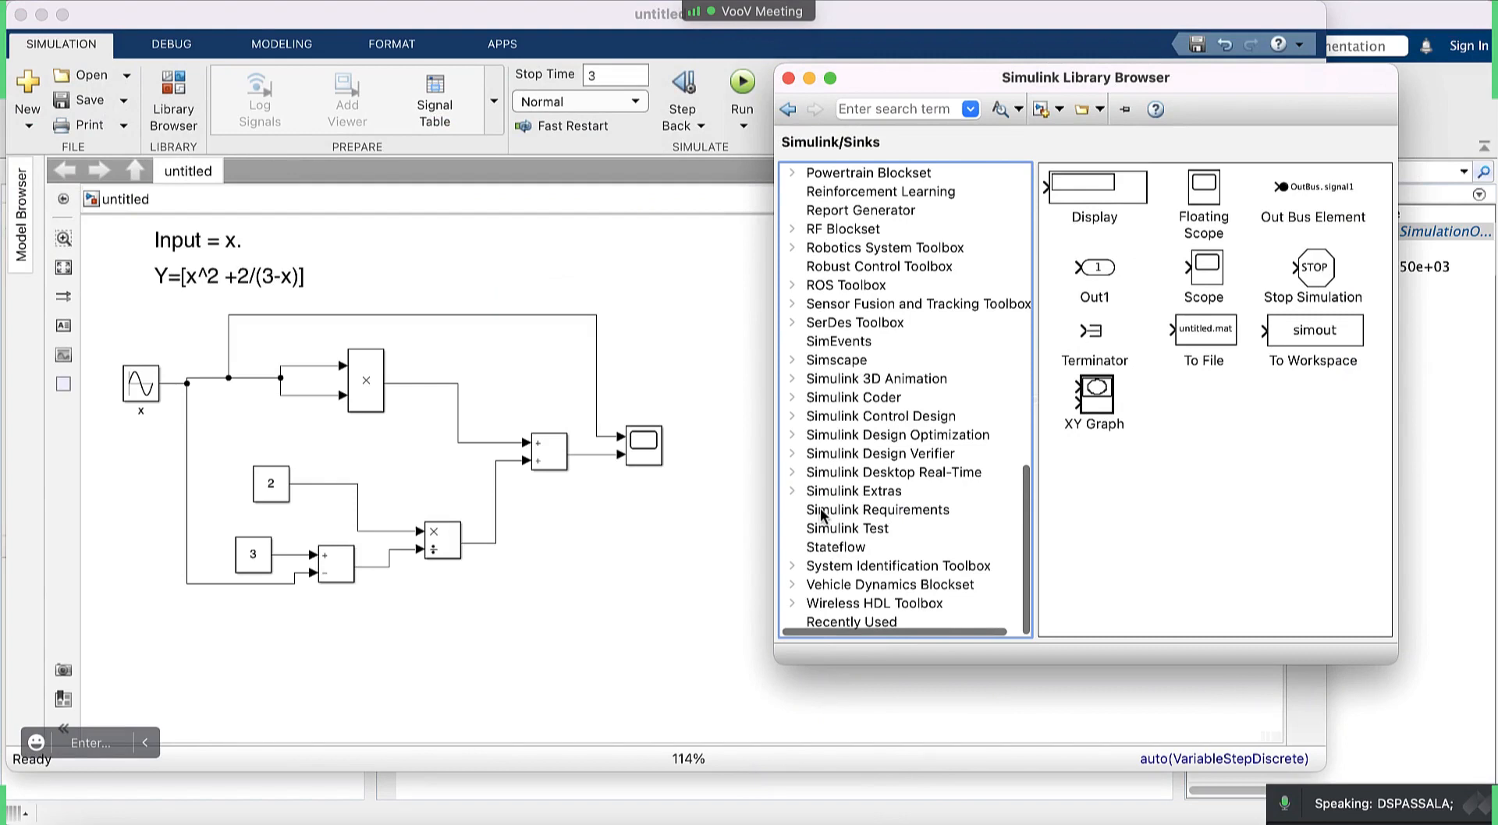
{"action": "left_click", "coordinate": [793, 360]}
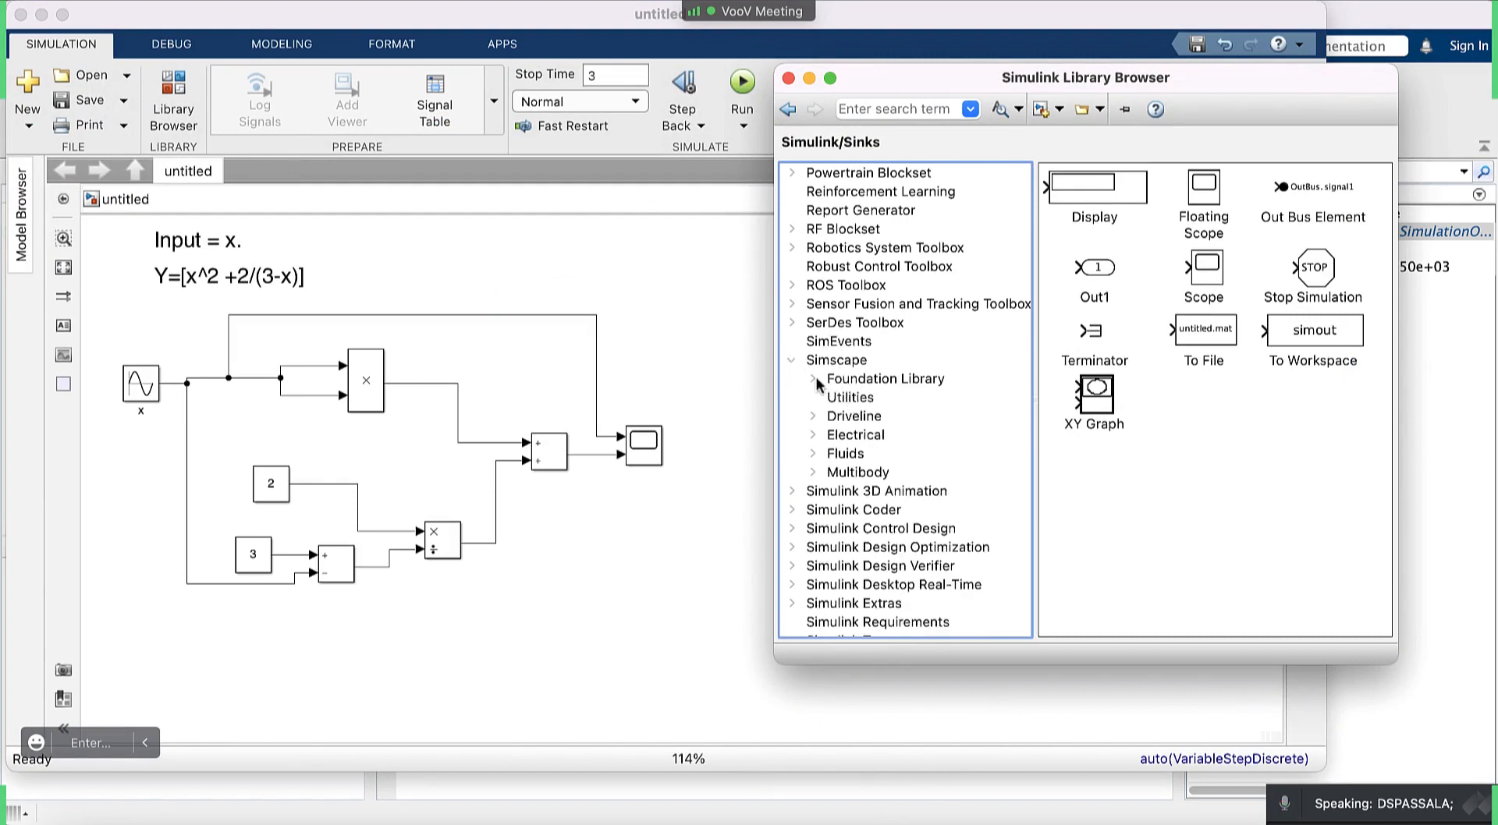
{"action": "left_click", "coordinate": [815, 378]}
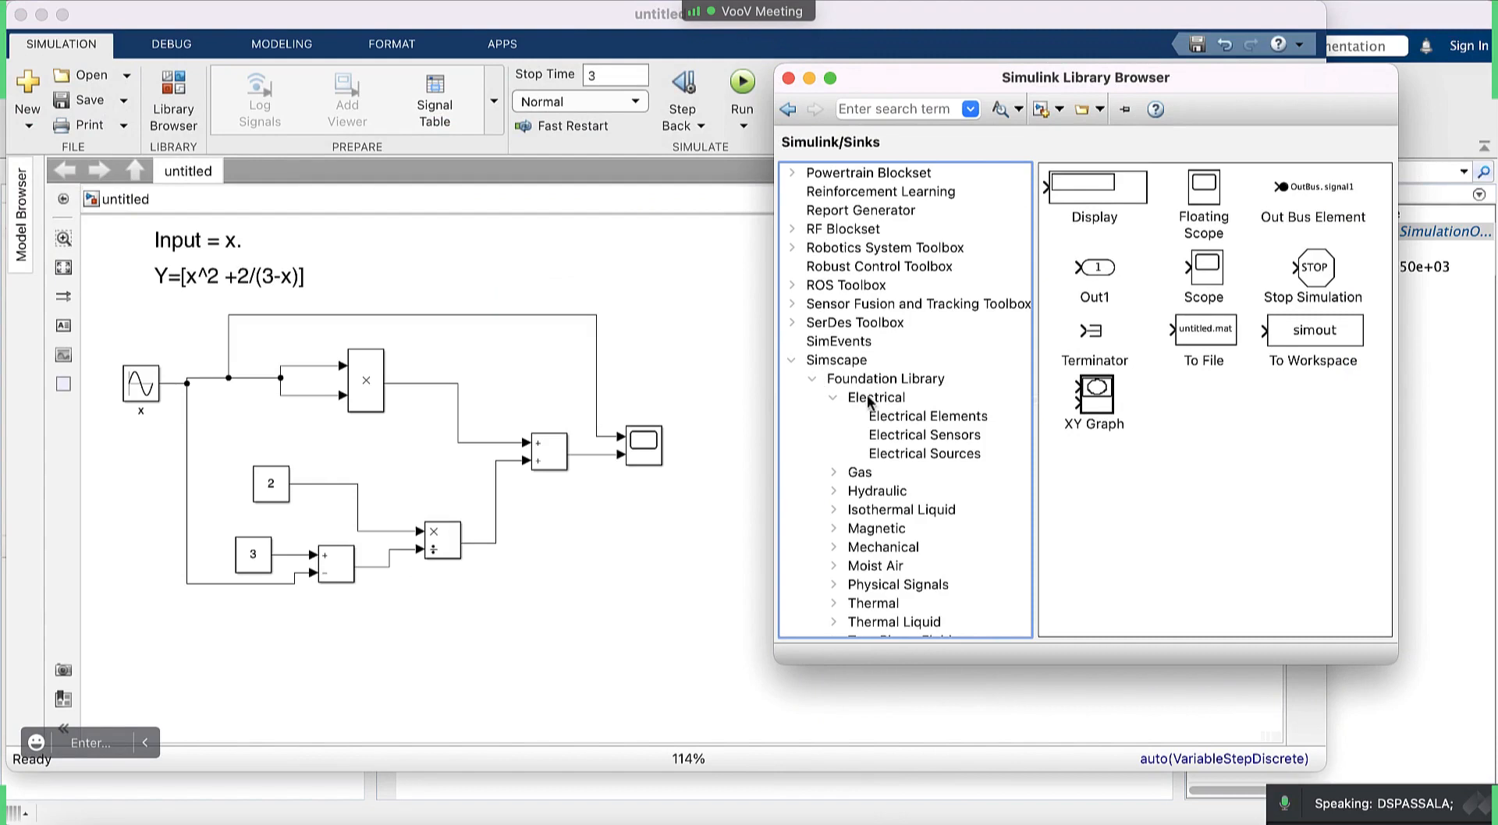
{"action": "left_click", "coordinate": [927, 451]}
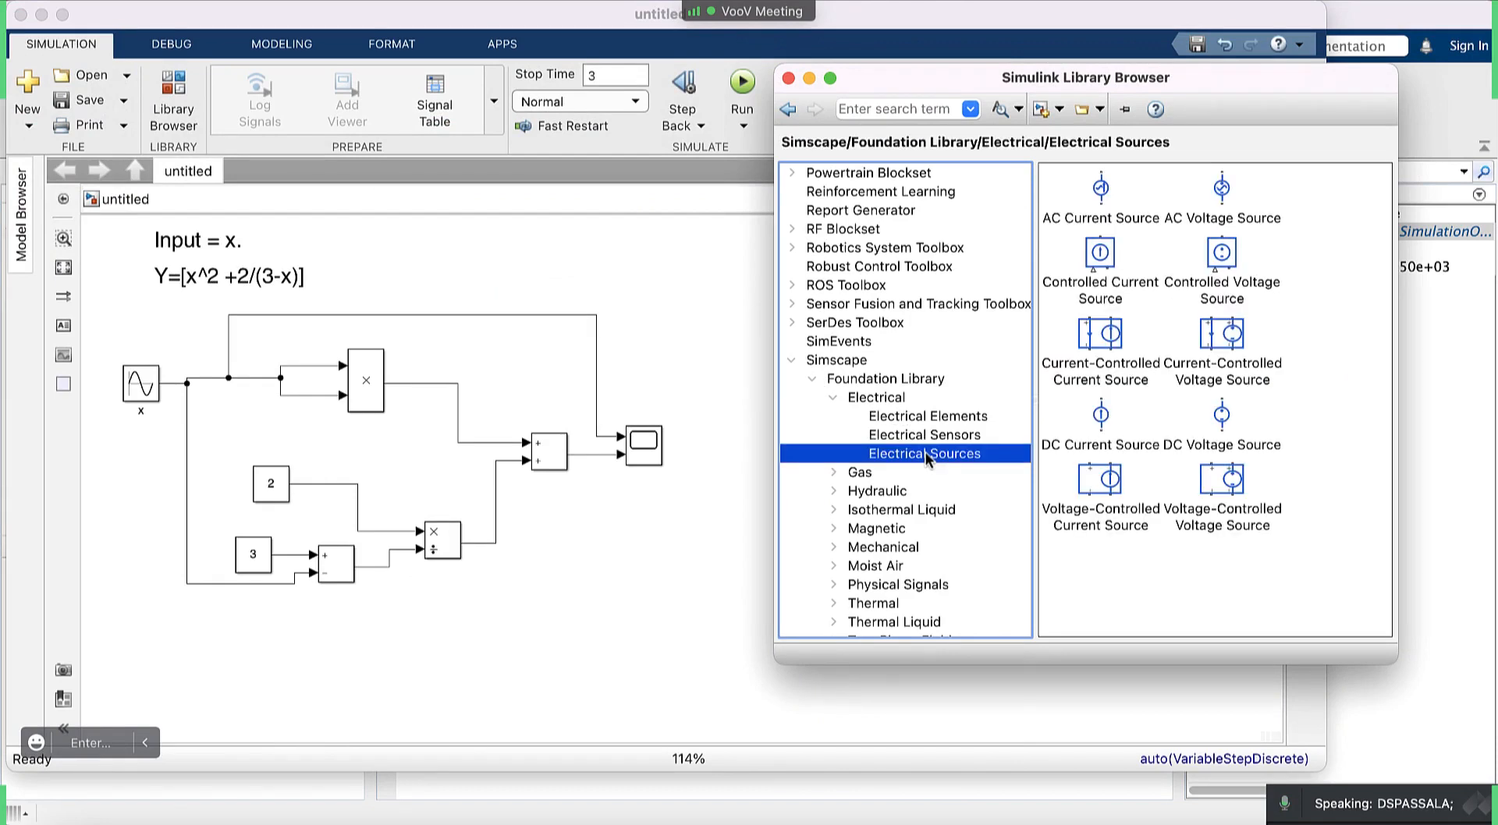
Add an AC Voltage Source block to the empty canvas area below the divide and sum blocks.
{"action": "left_click", "coordinate": [1098, 194]}
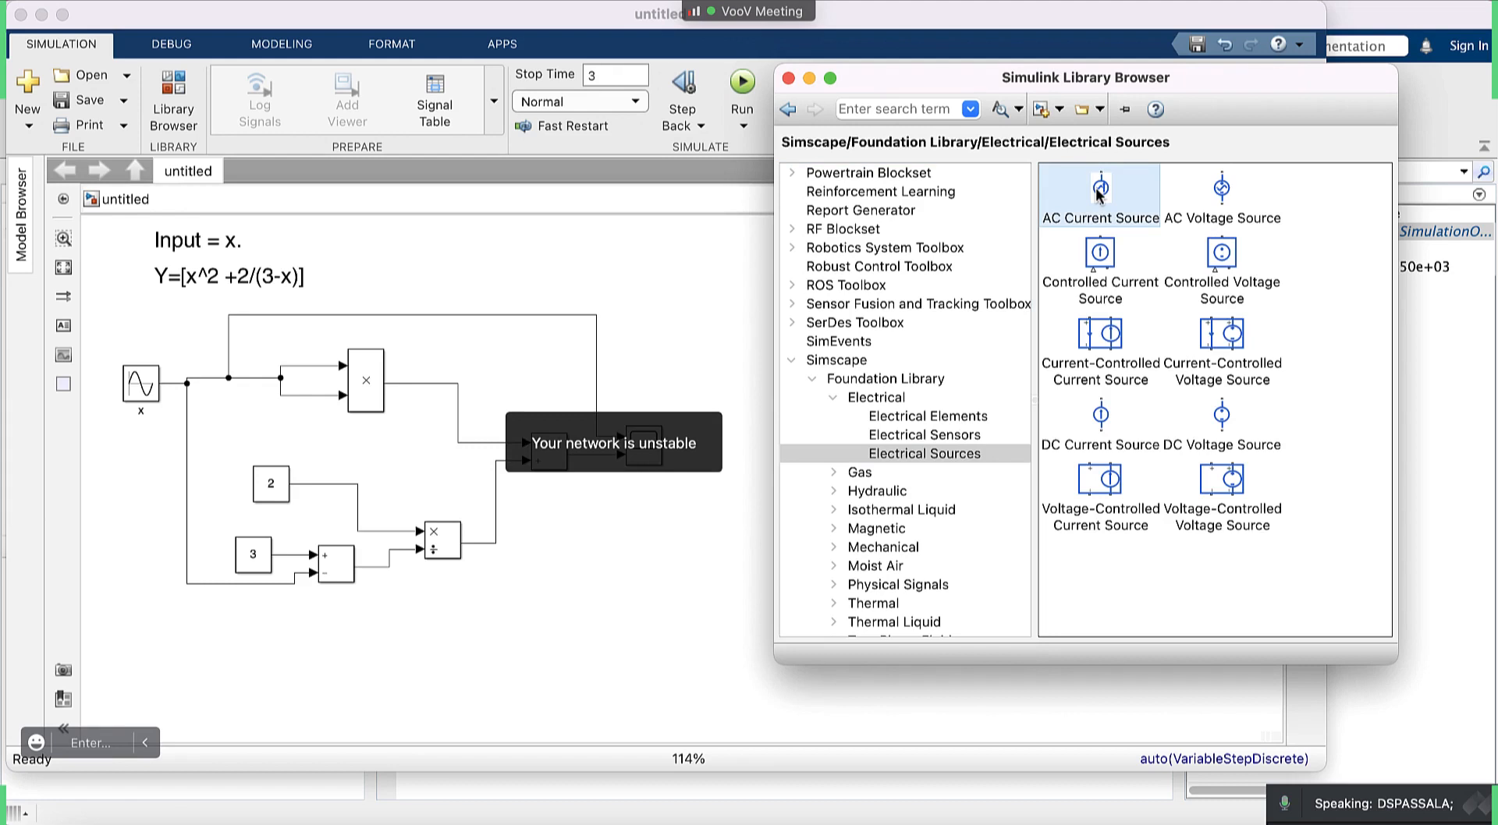
{"action": "left_click_drag", "start_coordinate": [1222, 191], "coordinate": [550, 652]}
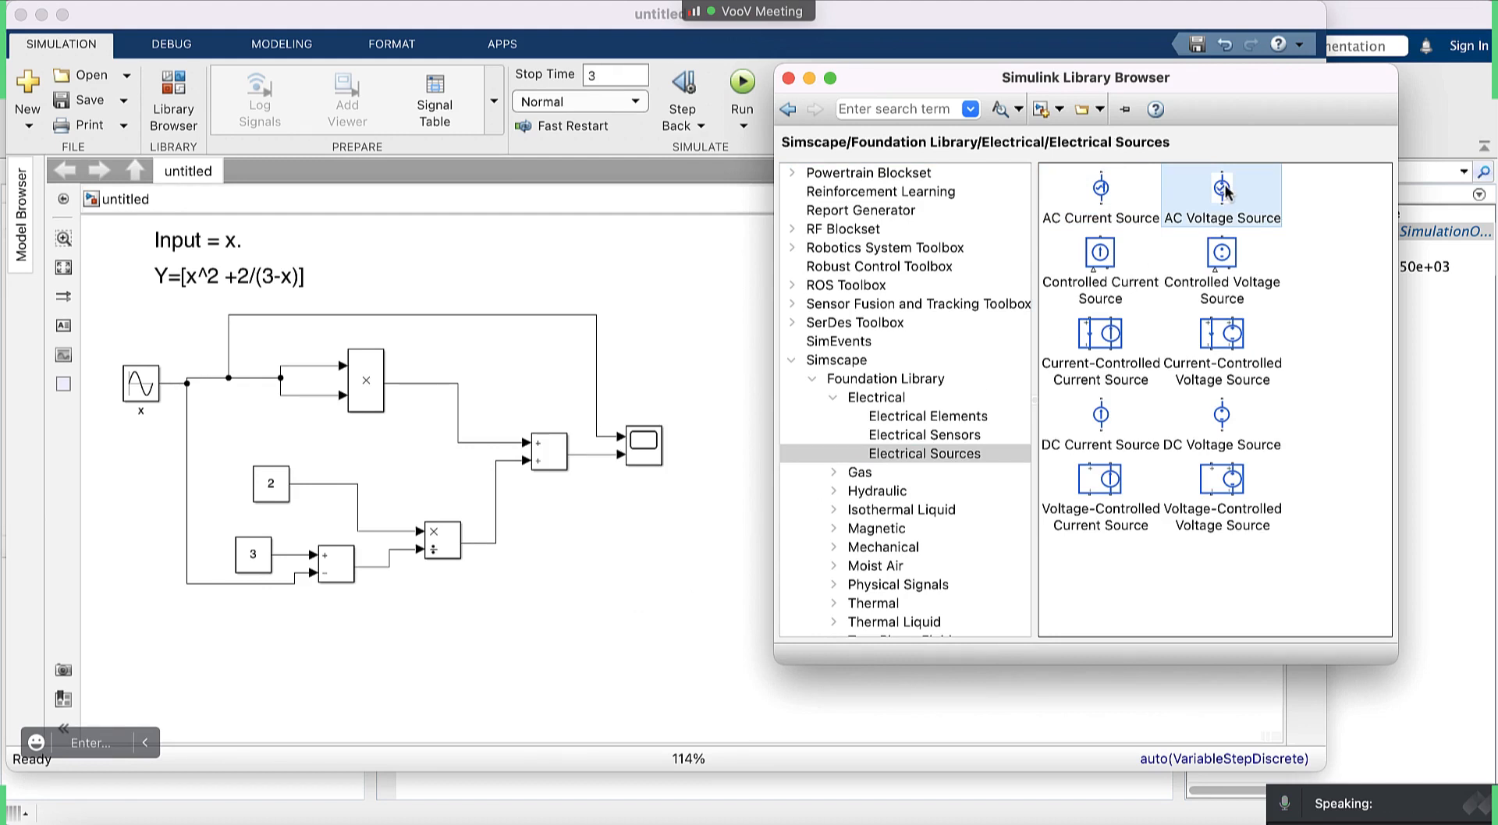
{"action": "left_click", "coordinate": [552, 683]}
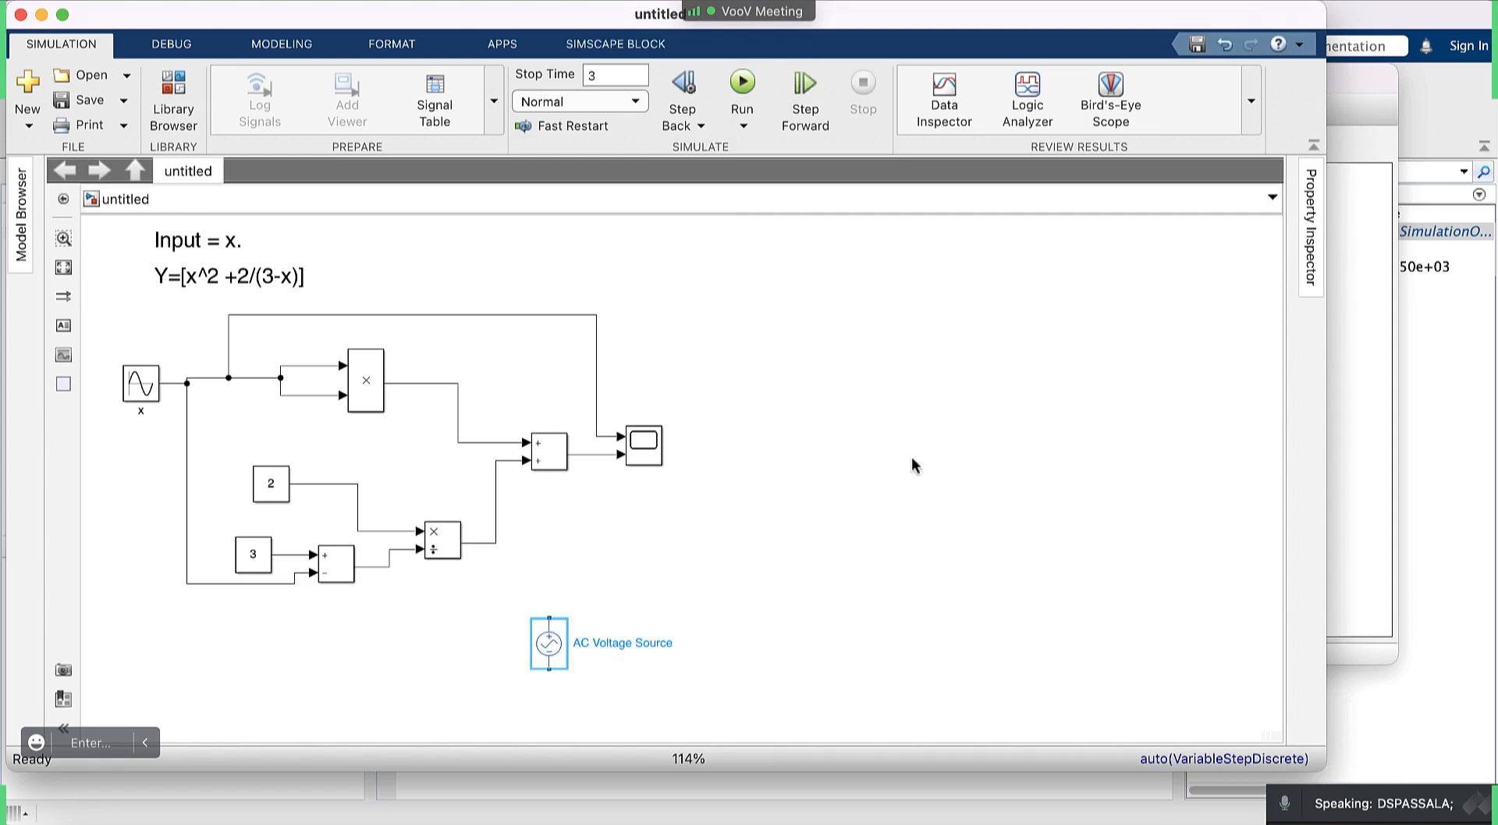
Inspect the AC Voltage Source block's parameters, close them unchanged and delete the block from the model.
{"action": "left_click", "coordinate": [671, 588]}
{"action": "left_click", "coordinate": [549, 641]}
{"action": "double_click", "coordinate": [549, 643]}
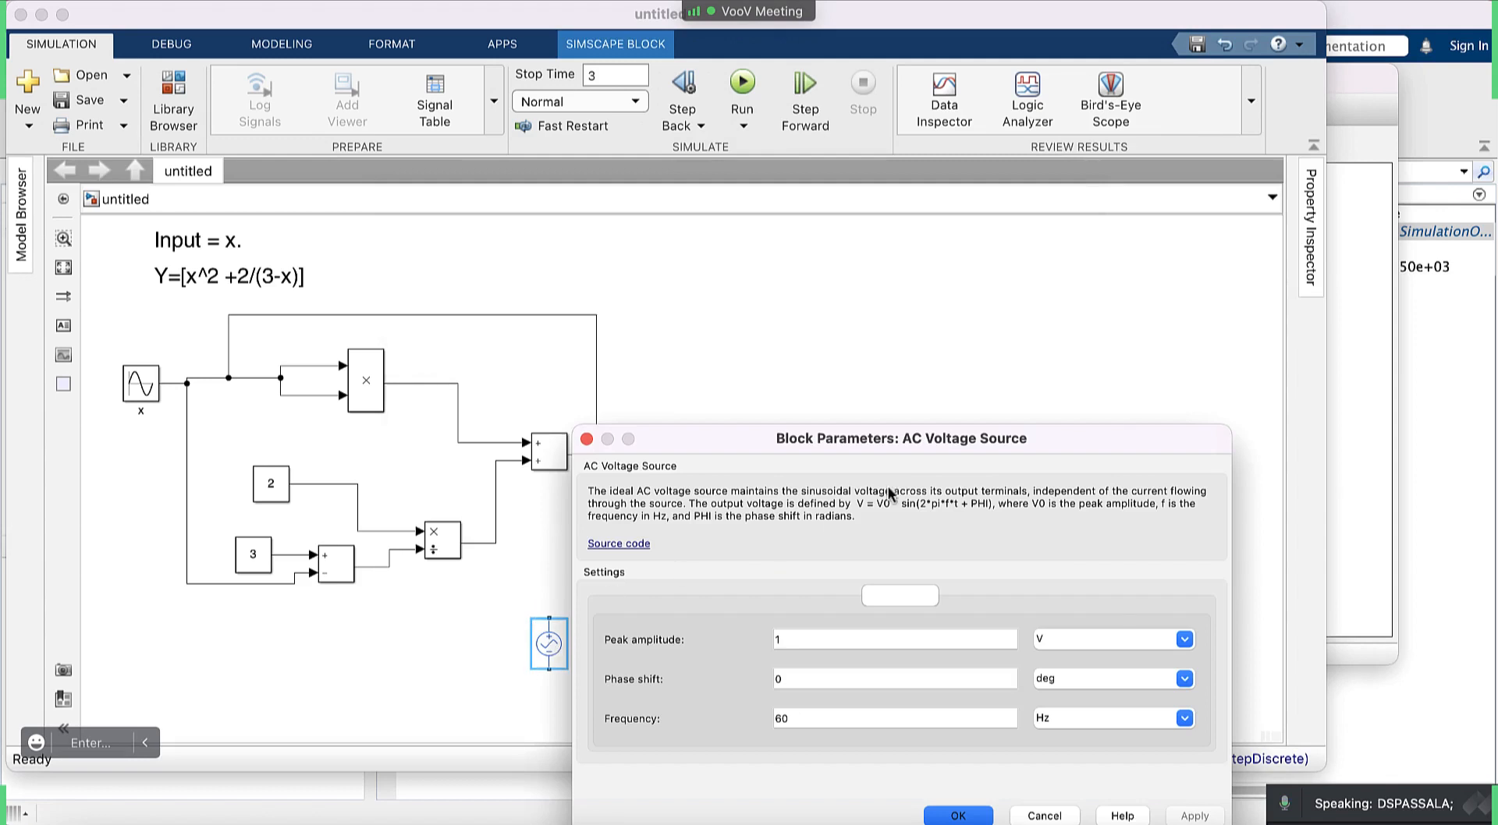
{"action": "left_click_drag", "start_coordinate": [908, 448], "coordinate": [899, 270]}
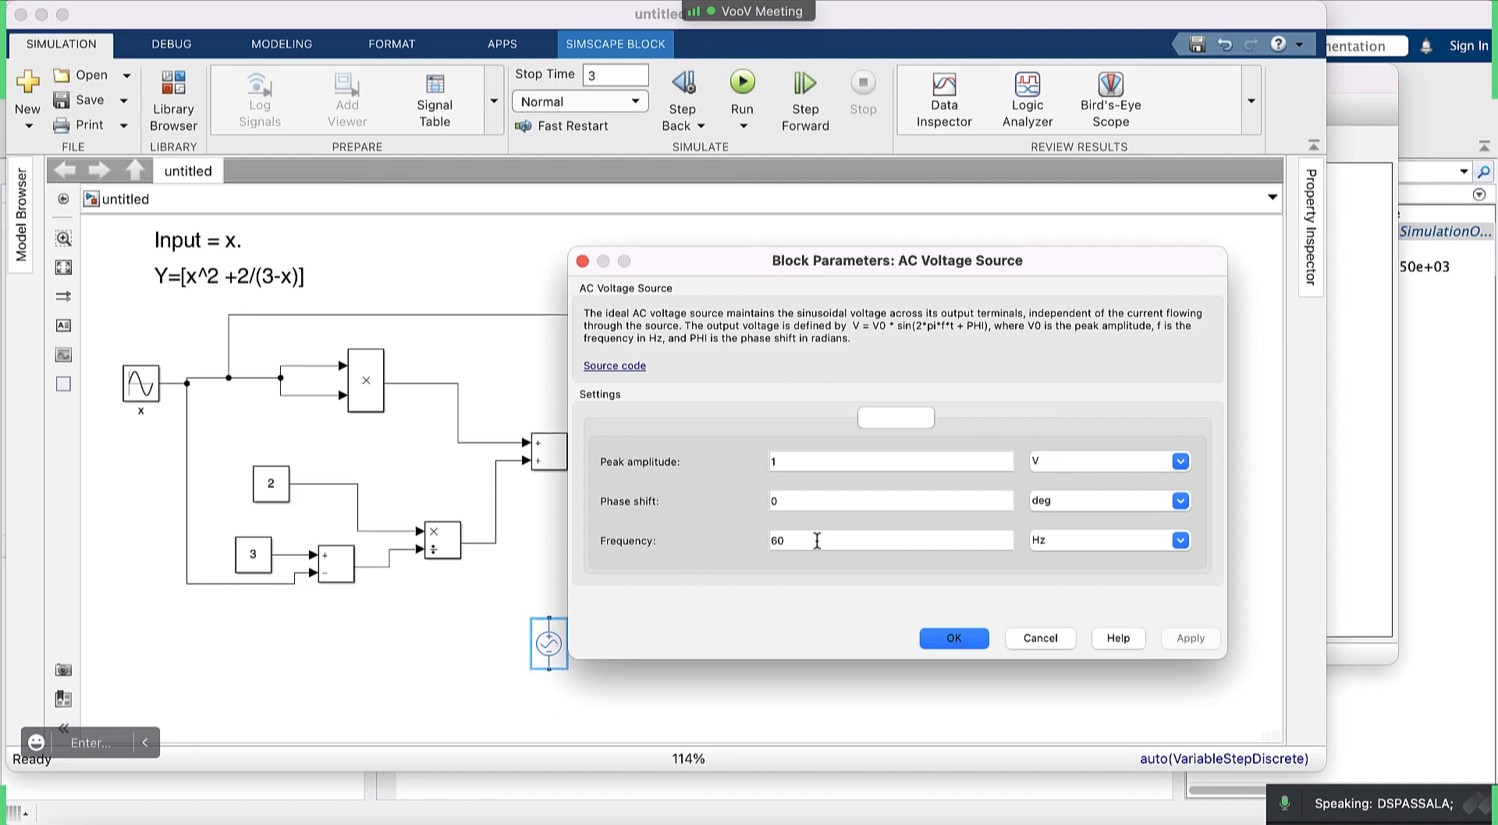
{"action": "left_click", "coordinate": [582, 260]}
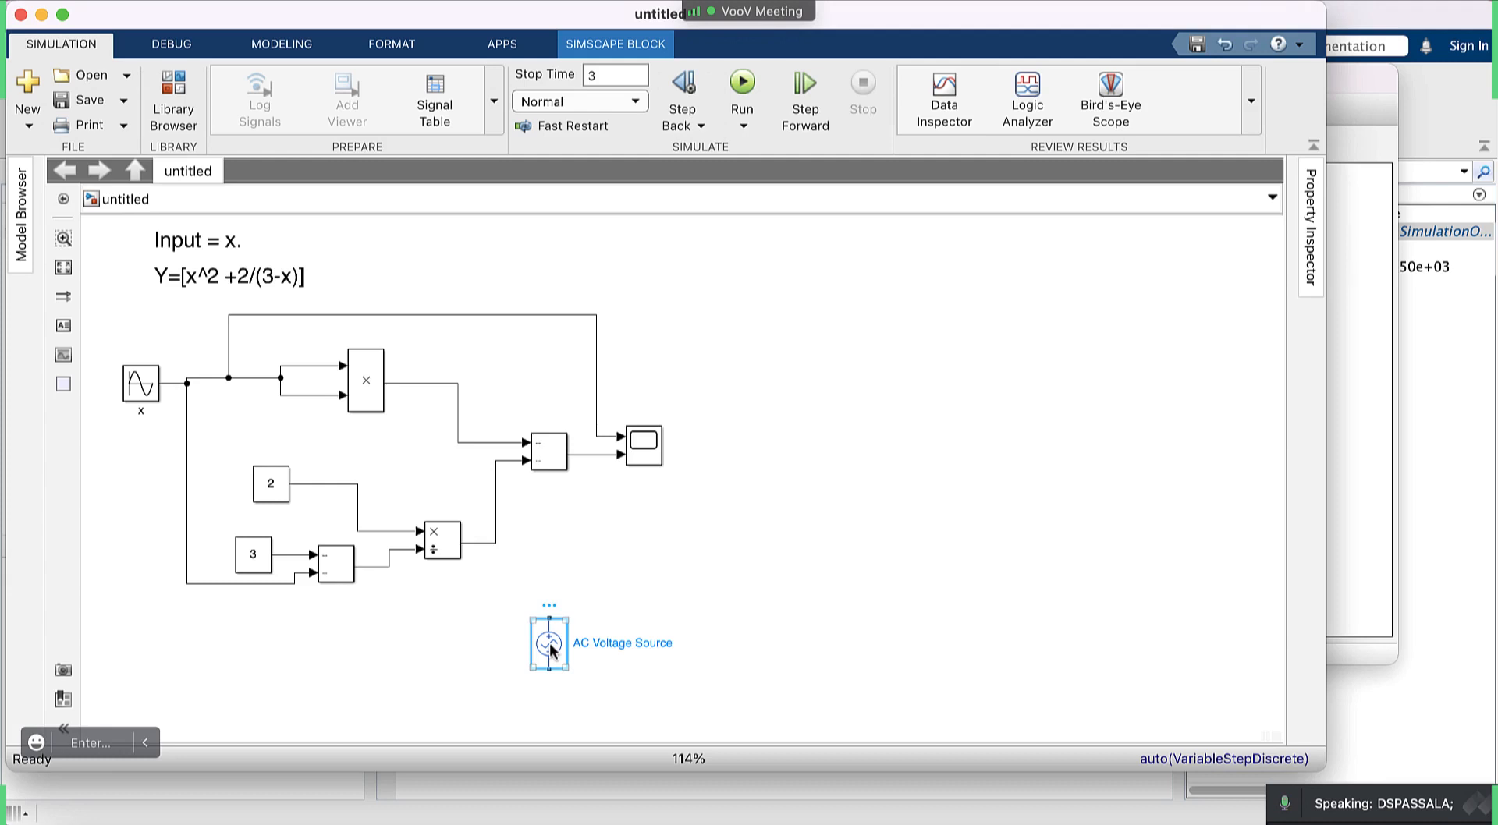
{"action": "key", "text": "Delete"}
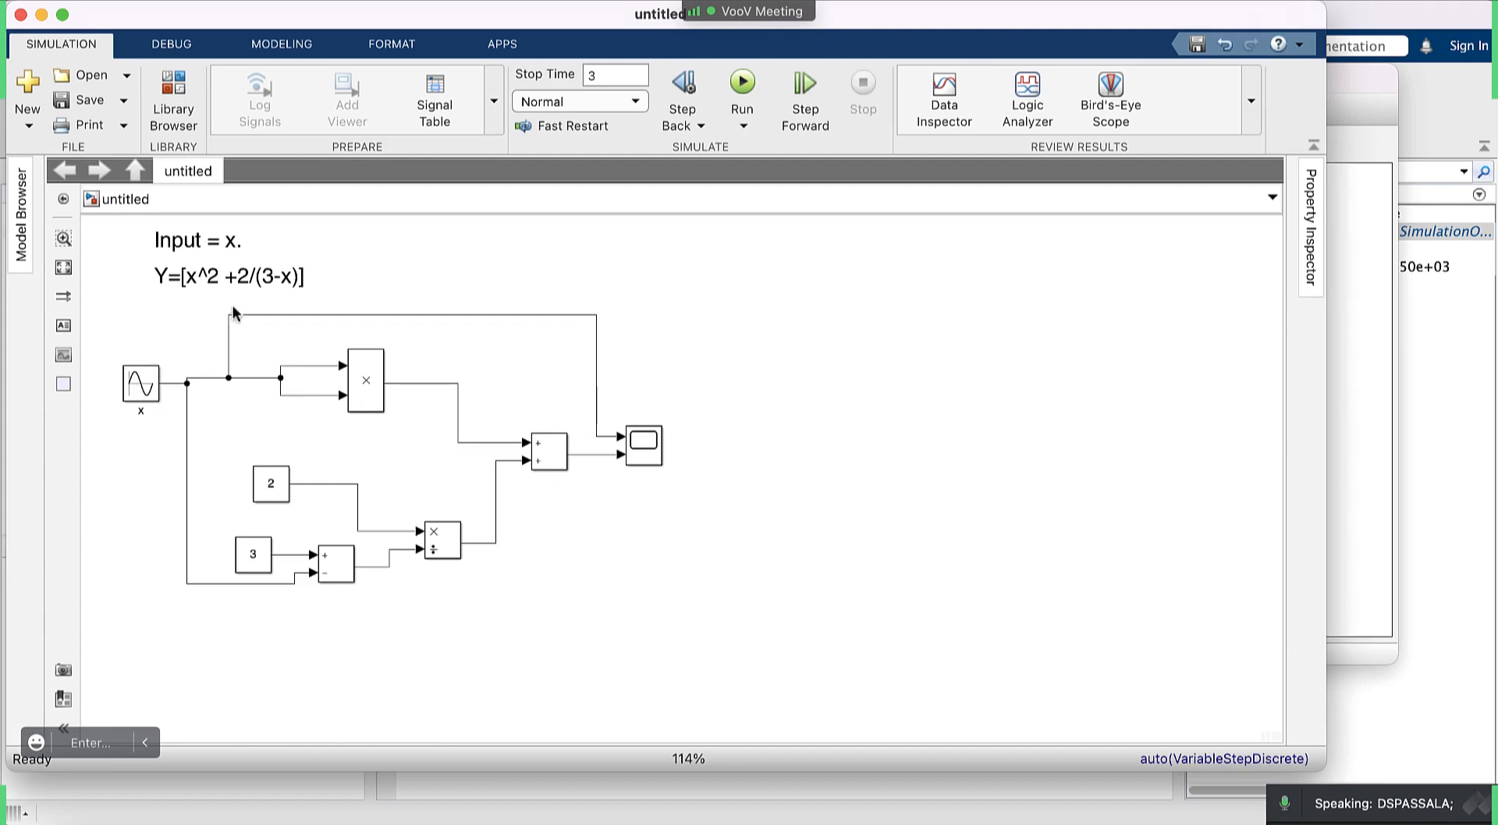
Run the simulation to plot the sine input and the output, and close the Scope window after viewing.
{"action": "left_click", "coordinate": [742, 85]}
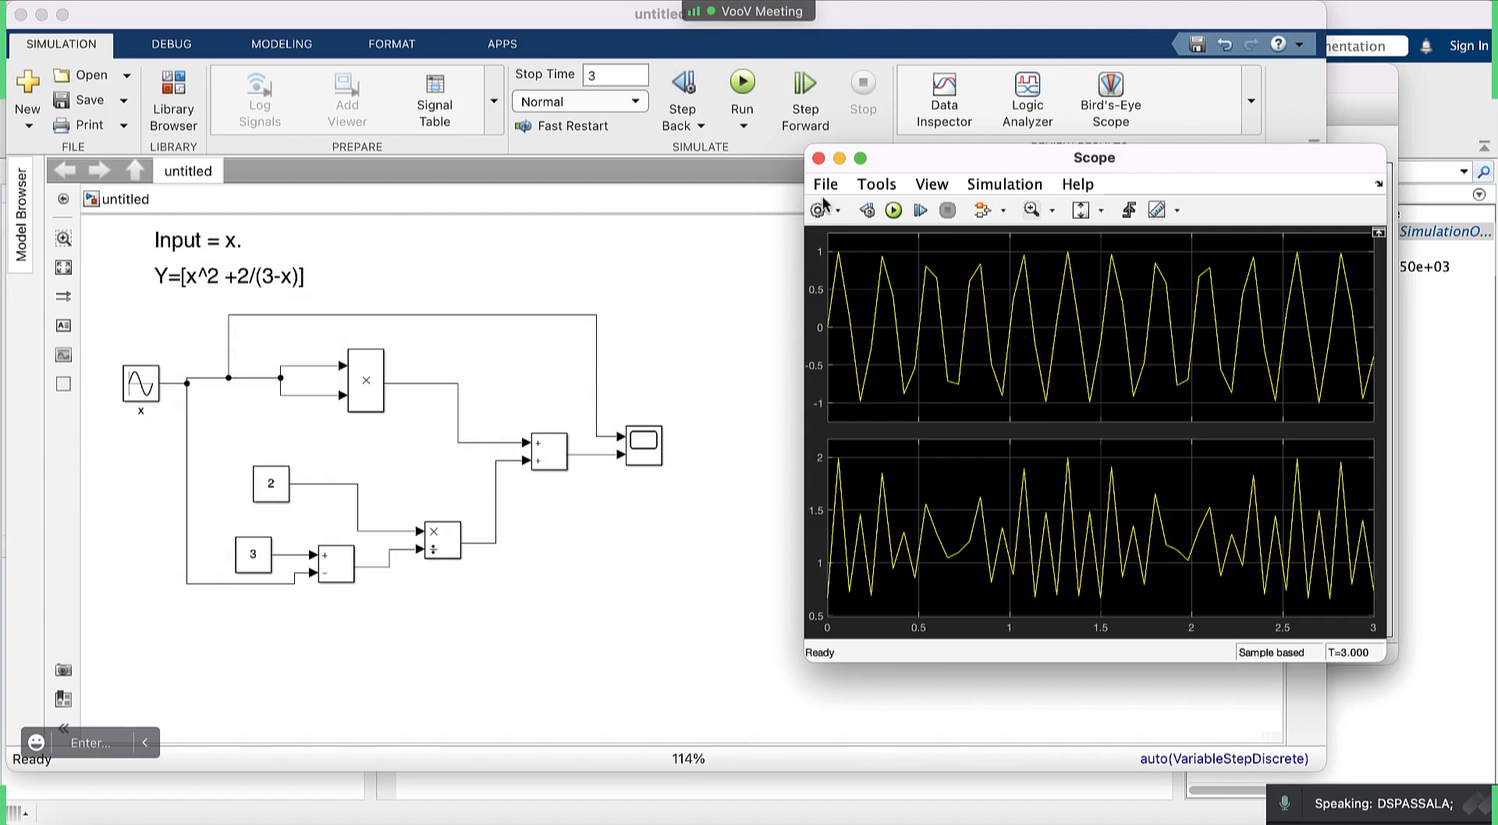
{"action": "left_click", "coordinate": [818, 159]}
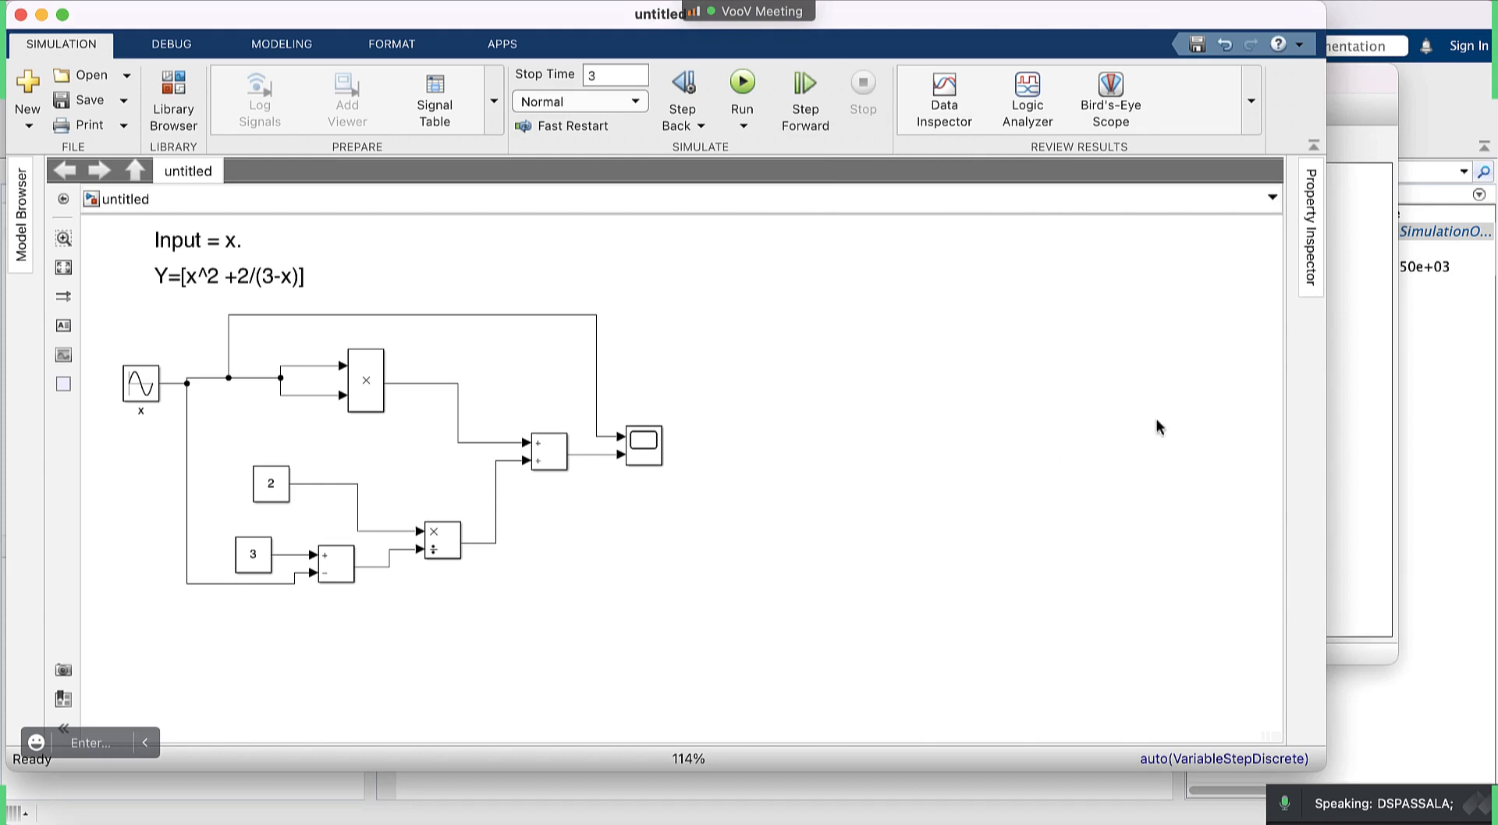
Bring back the Simulink Library Browser, collapse the Simscape library and show the Simulink Sources blocks.
{"action": "left_click", "coordinate": [1339, 370]}
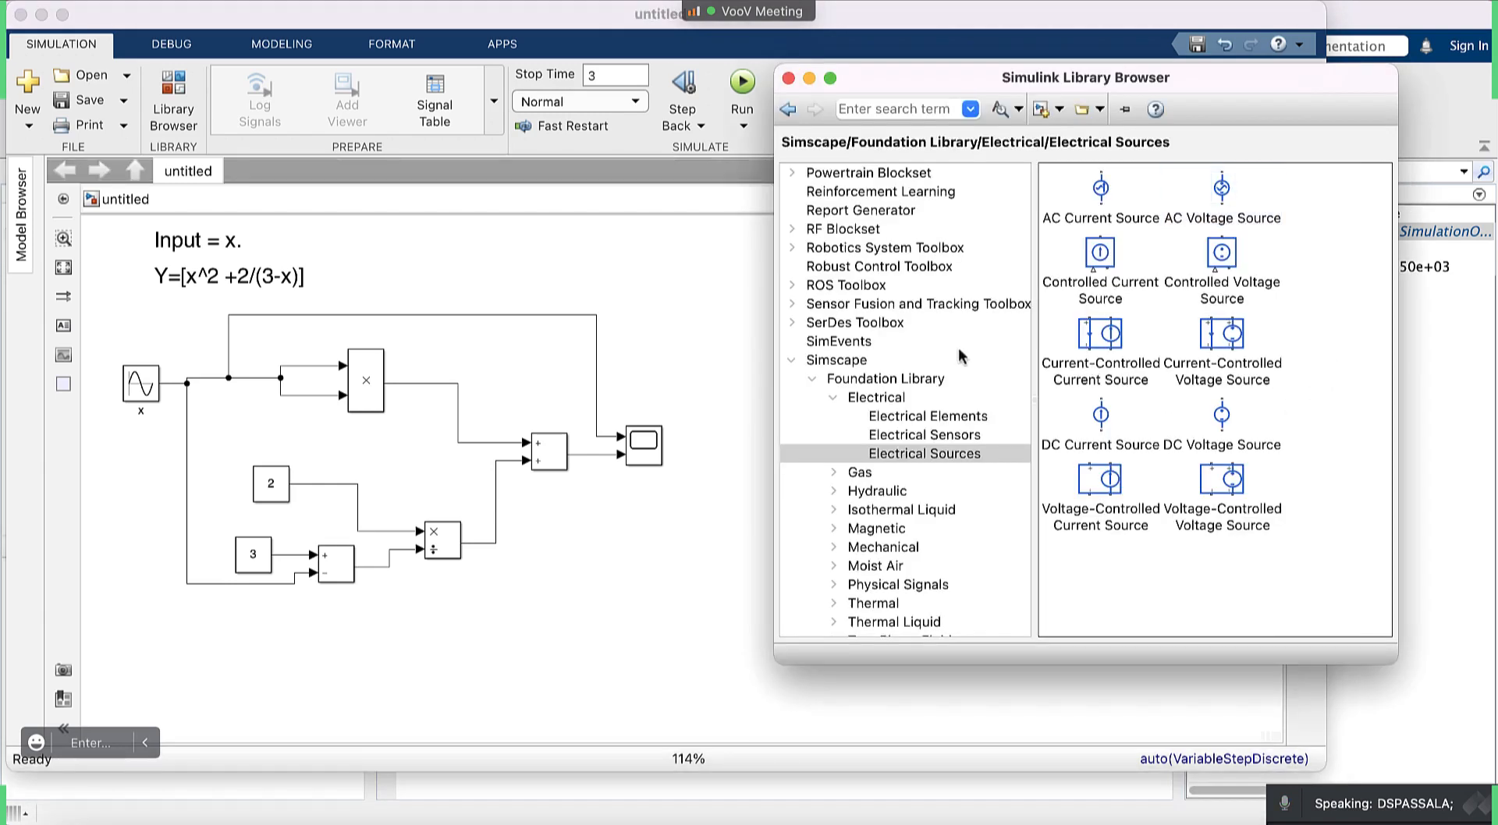
{"action": "left_click", "coordinate": [792, 361]}
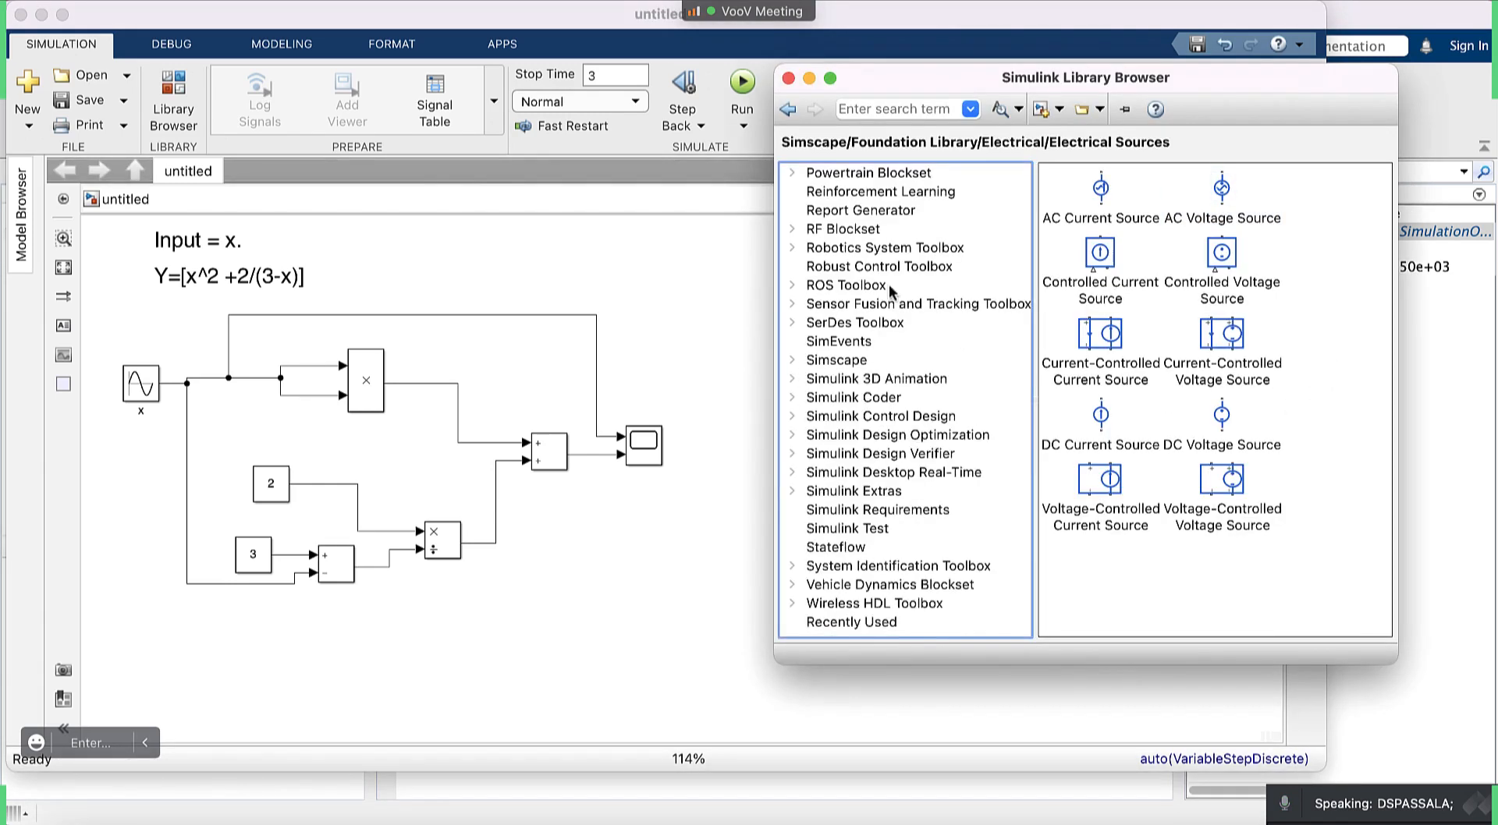
{"action": "scroll", "coordinate": [893, 288], "scroll_direction": "up", "scroll_amount": 10}
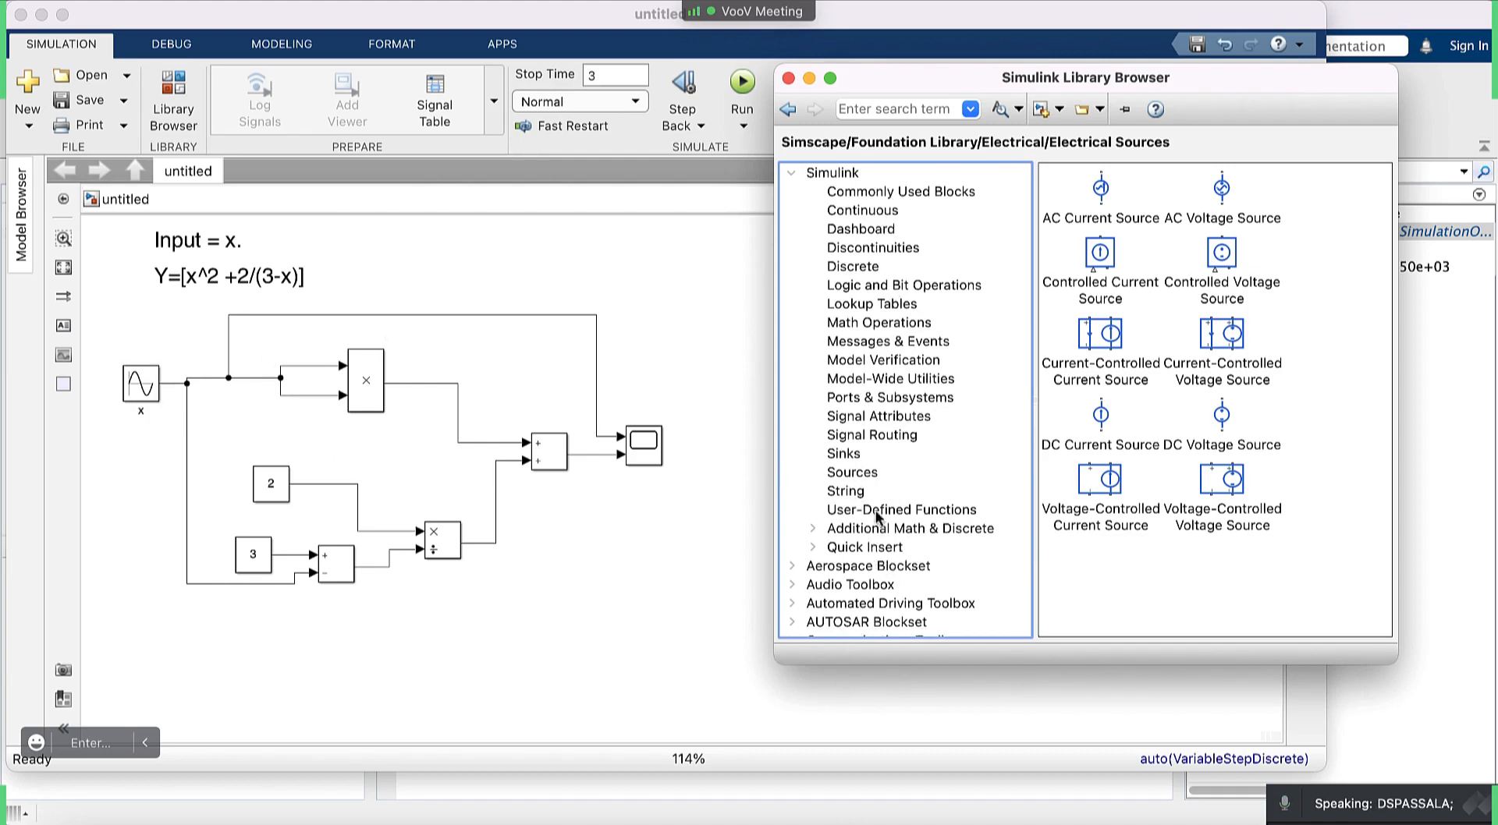
{"action": "left_click", "coordinate": [878, 475]}
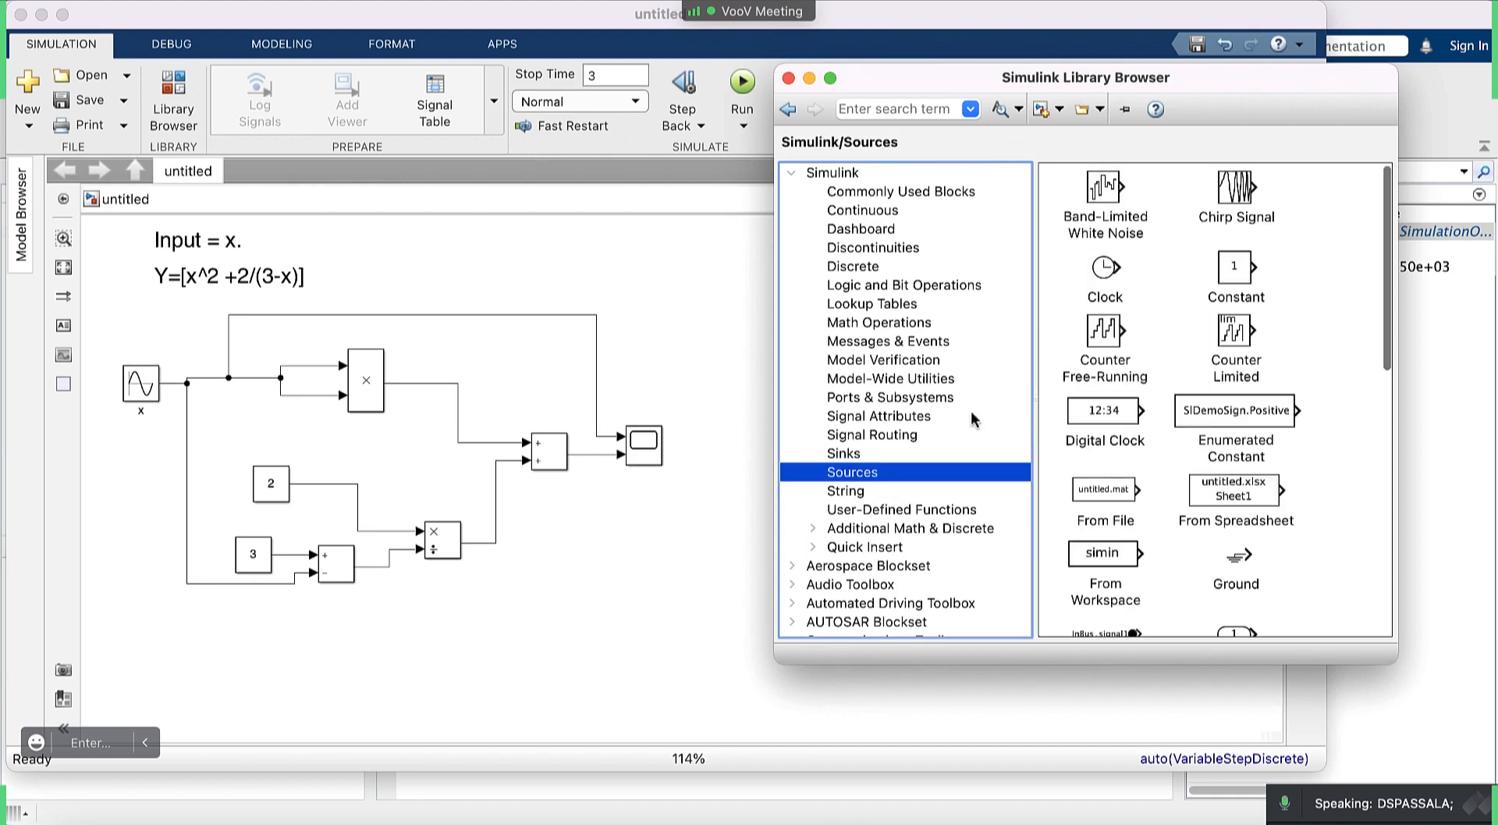
Look through the source blocks and add a Pulse Generator to the empty canvas area below the subtraction block.
{"action": "left_click", "coordinate": [1181, 465]}
{"action": "scroll", "coordinate": [1182, 465], "scroll_direction": "down", "scroll_amount": 5}
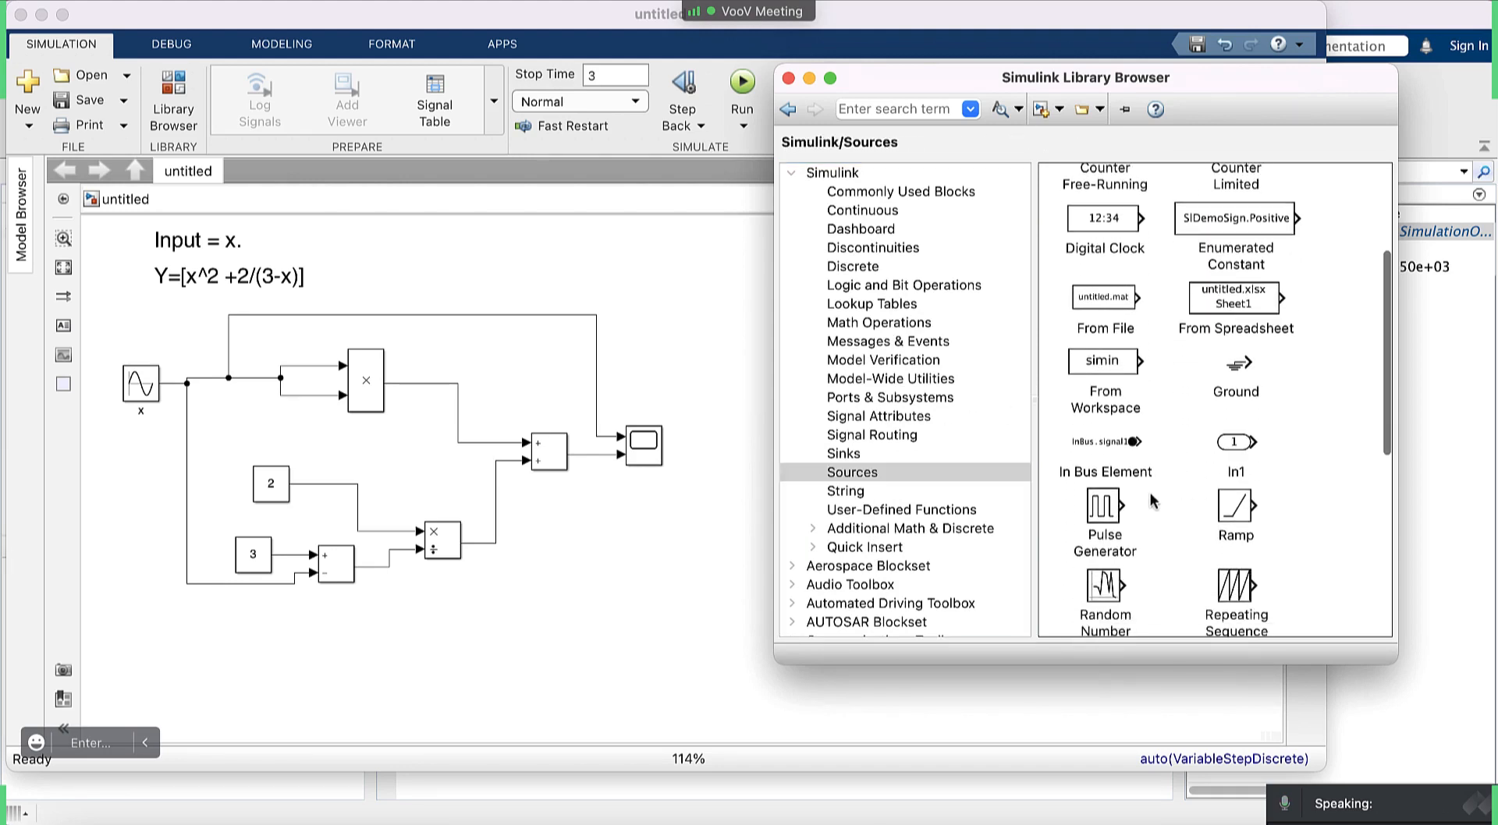
{"action": "scroll", "coordinate": [1223, 530], "scroll_direction": "down", "scroll_amount": 3}
{"action": "scroll", "coordinate": [1223, 530], "scroll_direction": "down", "scroll_amount": 5}
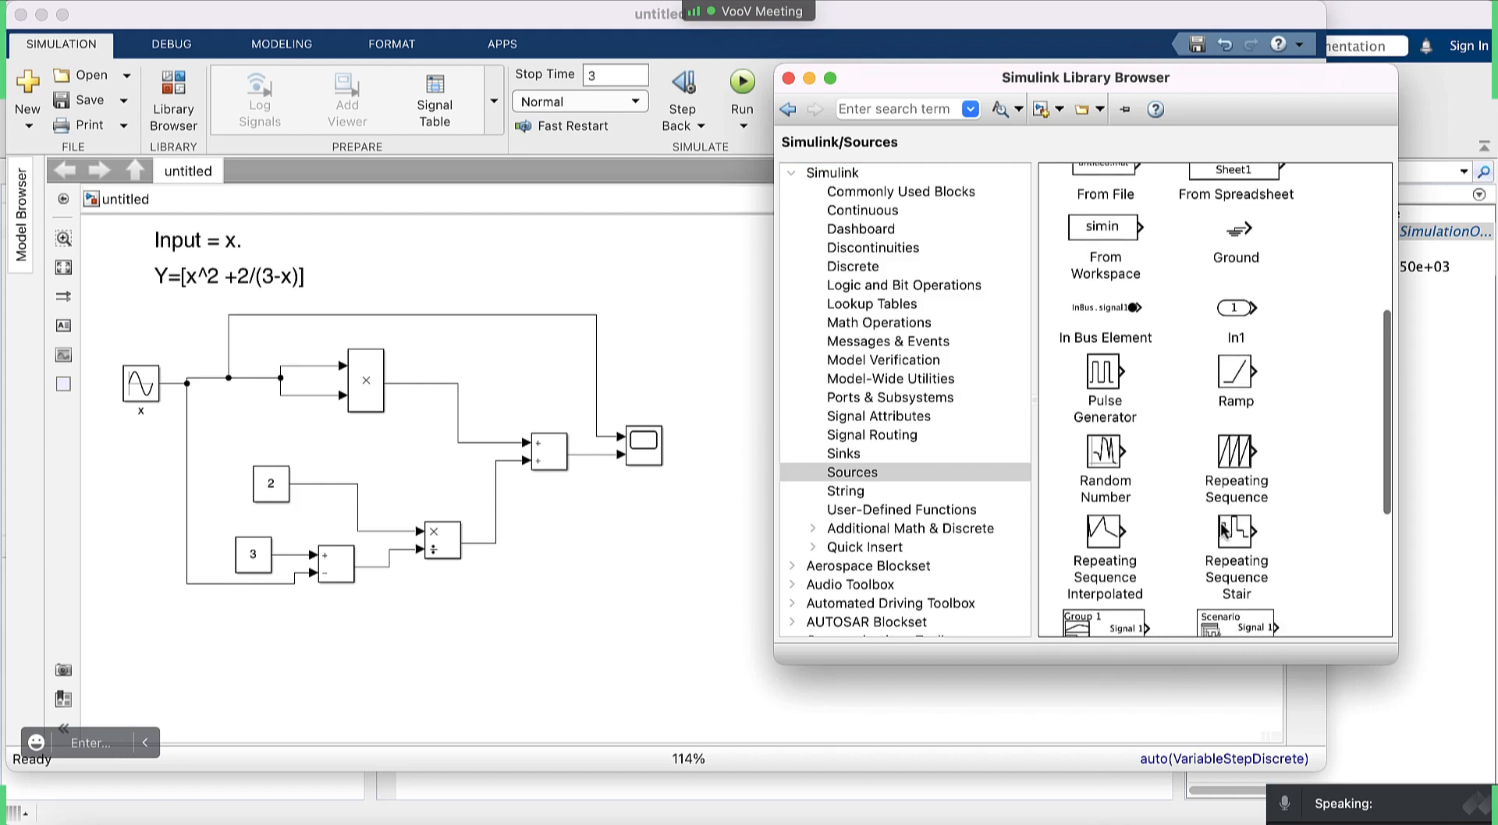
{"action": "scroll", "coordinate": [1222, 531], "scroll_direction": "down", "scroll_amount": 3}
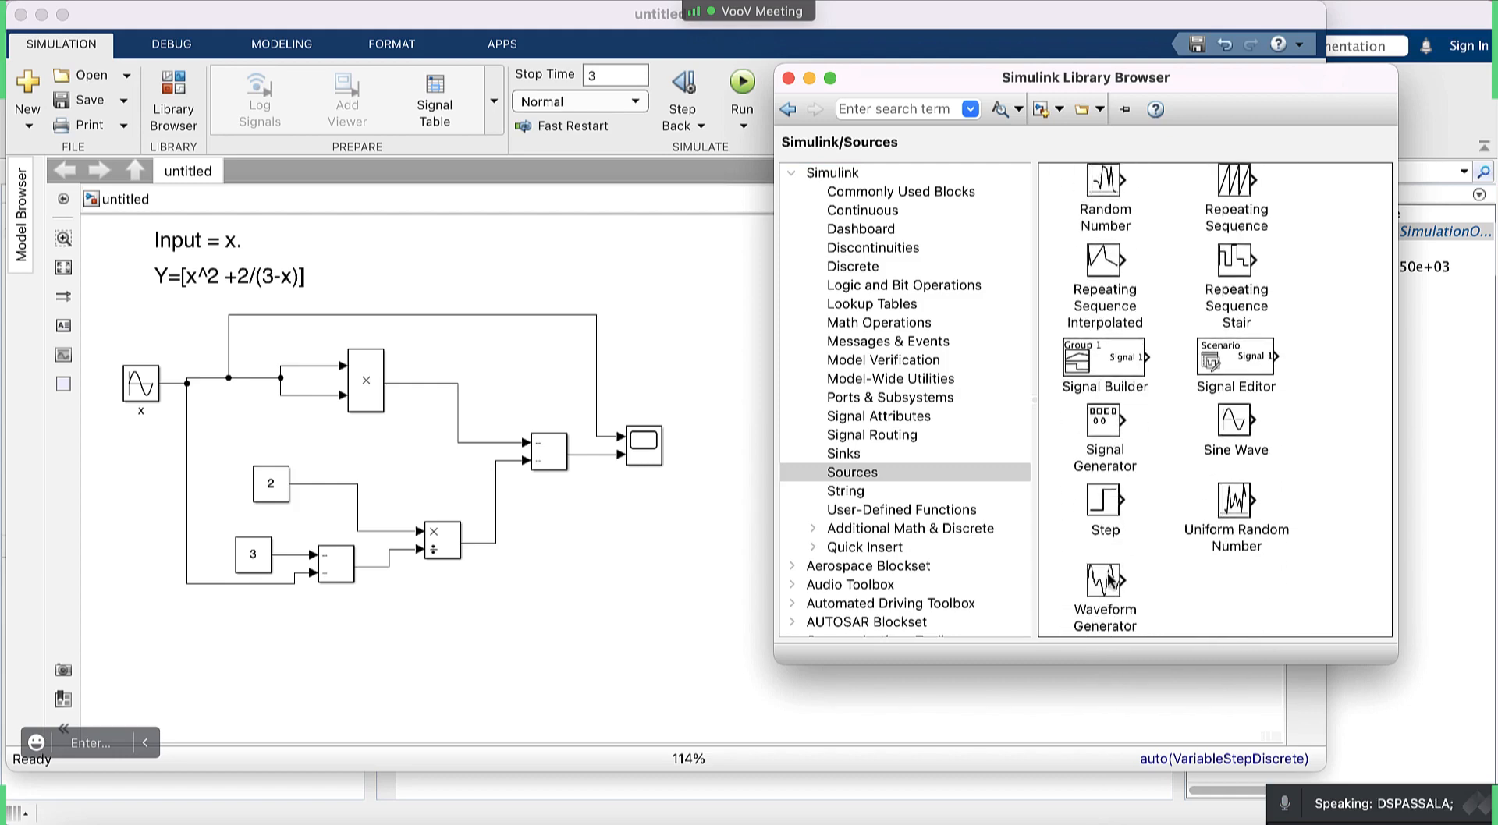
{"action": "scroll", "coordinate": [1110, 579], "scroll_direction": "up", "scroll_amount": 8}
{"action": "scroll", "coordinate": [1109, 579], "scroll_direction": "up", "scroll_amount": 10}
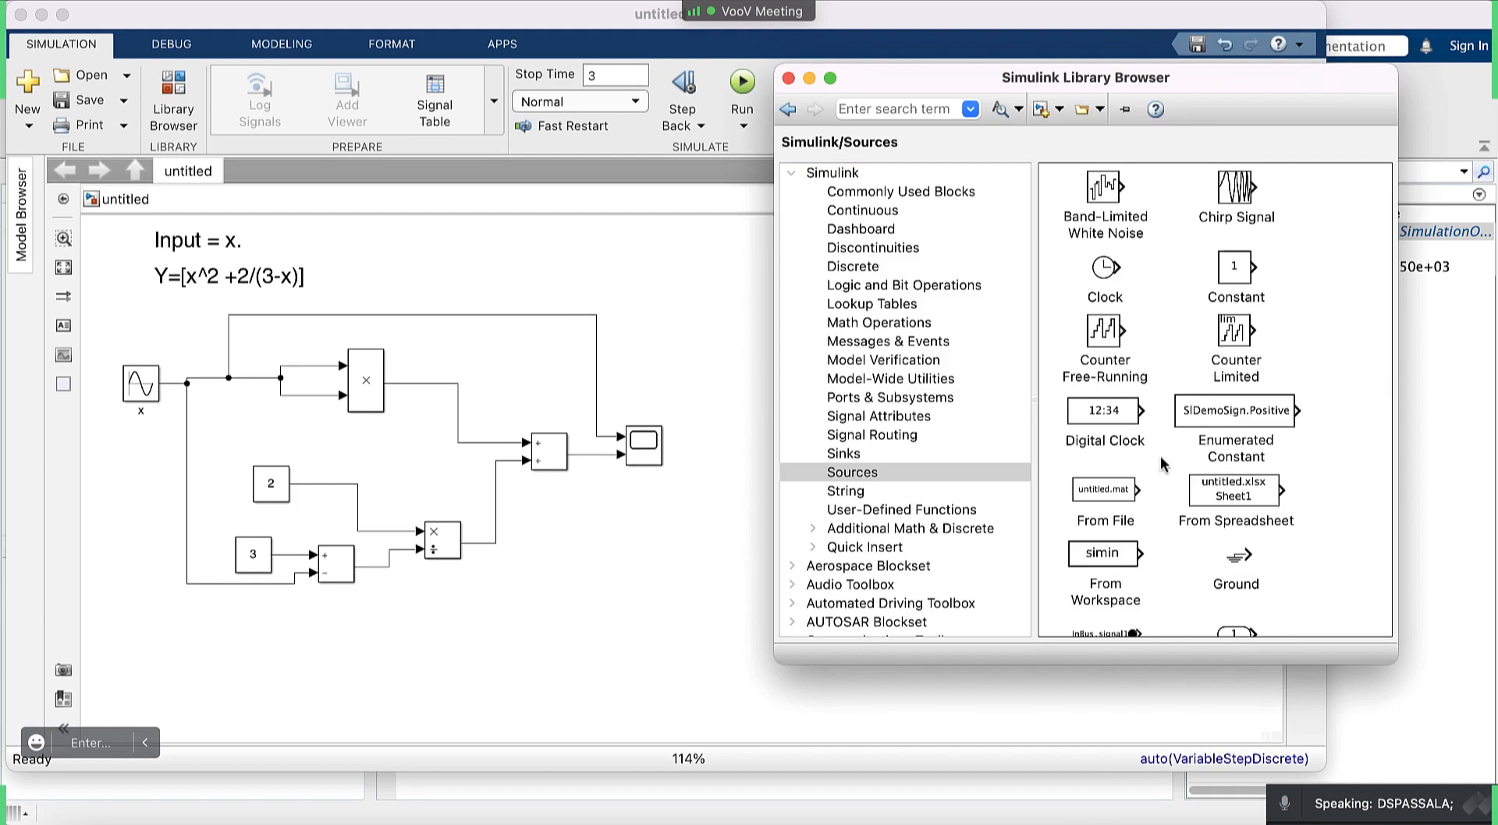
{"action": "scroll", "coordinate": [1165, 466], "scroll_direction": "down", "scroll_amount": 7}
{"action": "scroll", "coordinate": [1164, 465], "scroll_direction": "down", "scroll_amount": 1}
{"action": "left_click", "coordinate": [1101, 535]}
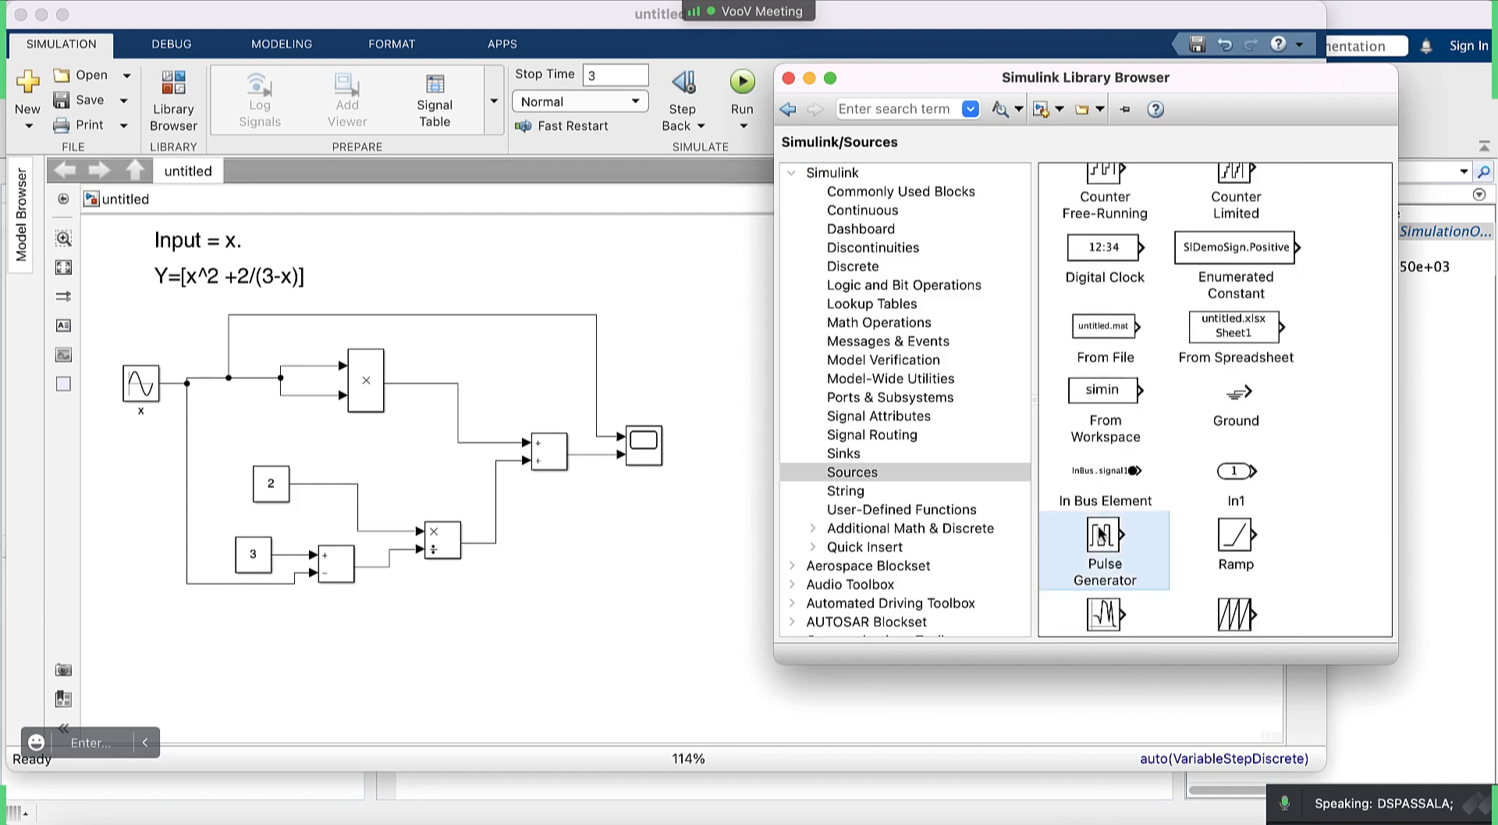
{"action": "left_click_drag", "start_coordinate": [1101, 535], "coordinate": [319, 646]}
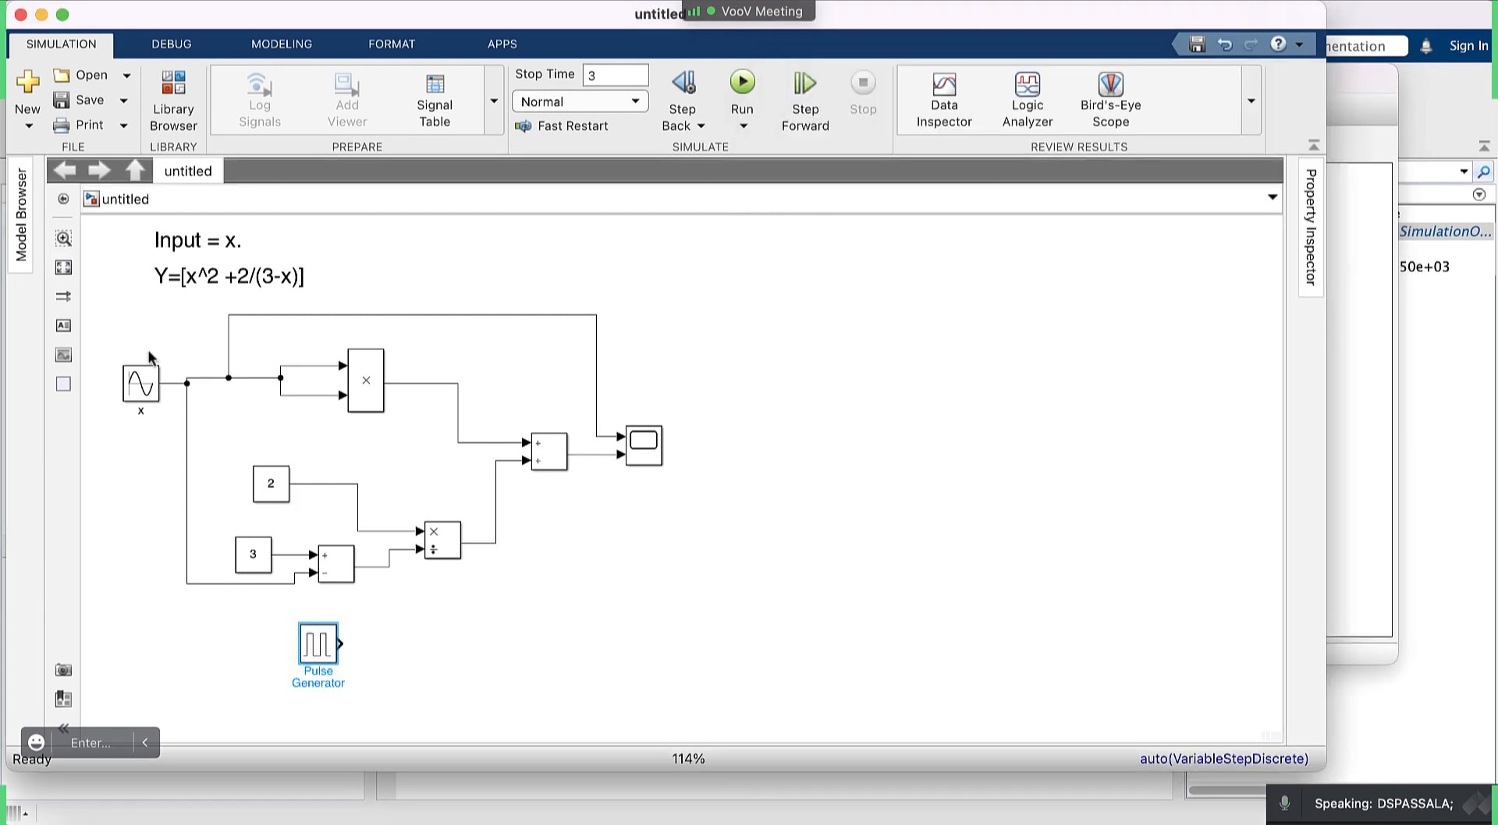
Delete the sine wave source x and move the Pulse Generator into its place, connected to the open input line.
{"action": "left_click", "coordinate": [147, 390]}
{"action": "key", "text": "Delete"}
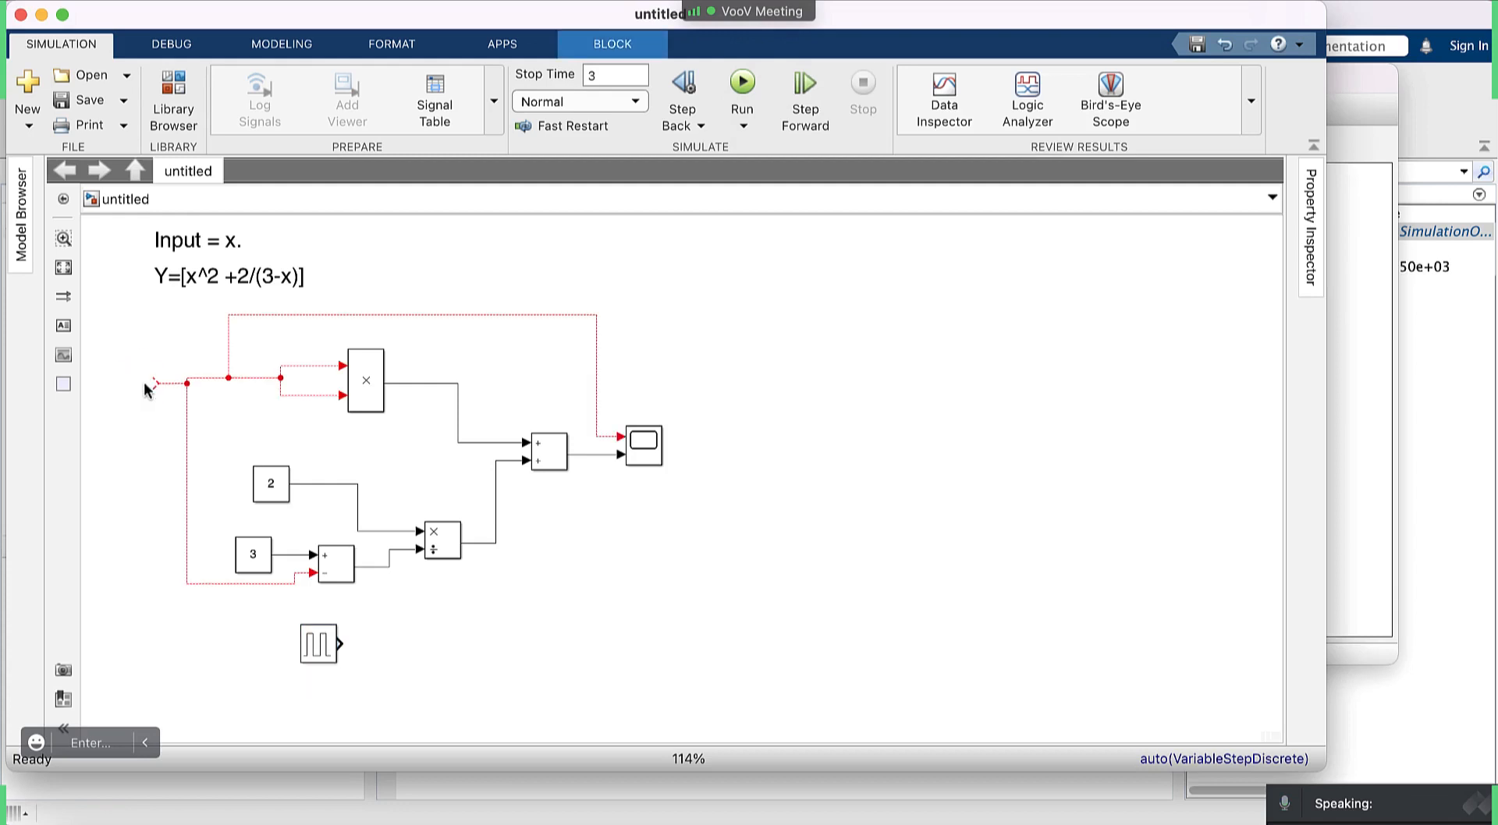
{"action": "left_click", "coordinate": [320, 652]}
{"action": "left_click_drag", "start_coordinate": [320, 652], "coordinate": [140, 388]}
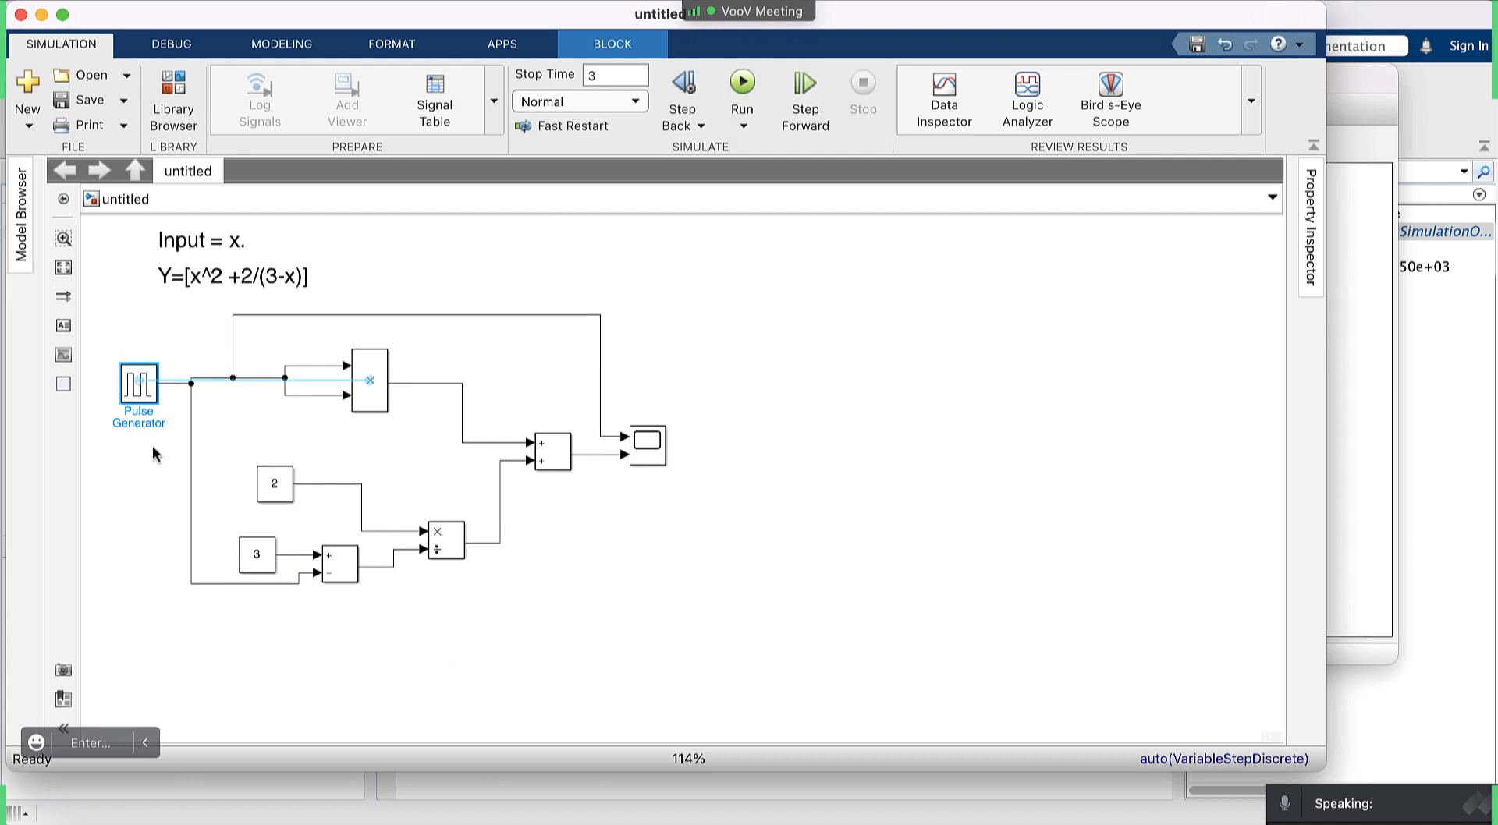
{"action": "left_click", "coordinate": [150, 420]}
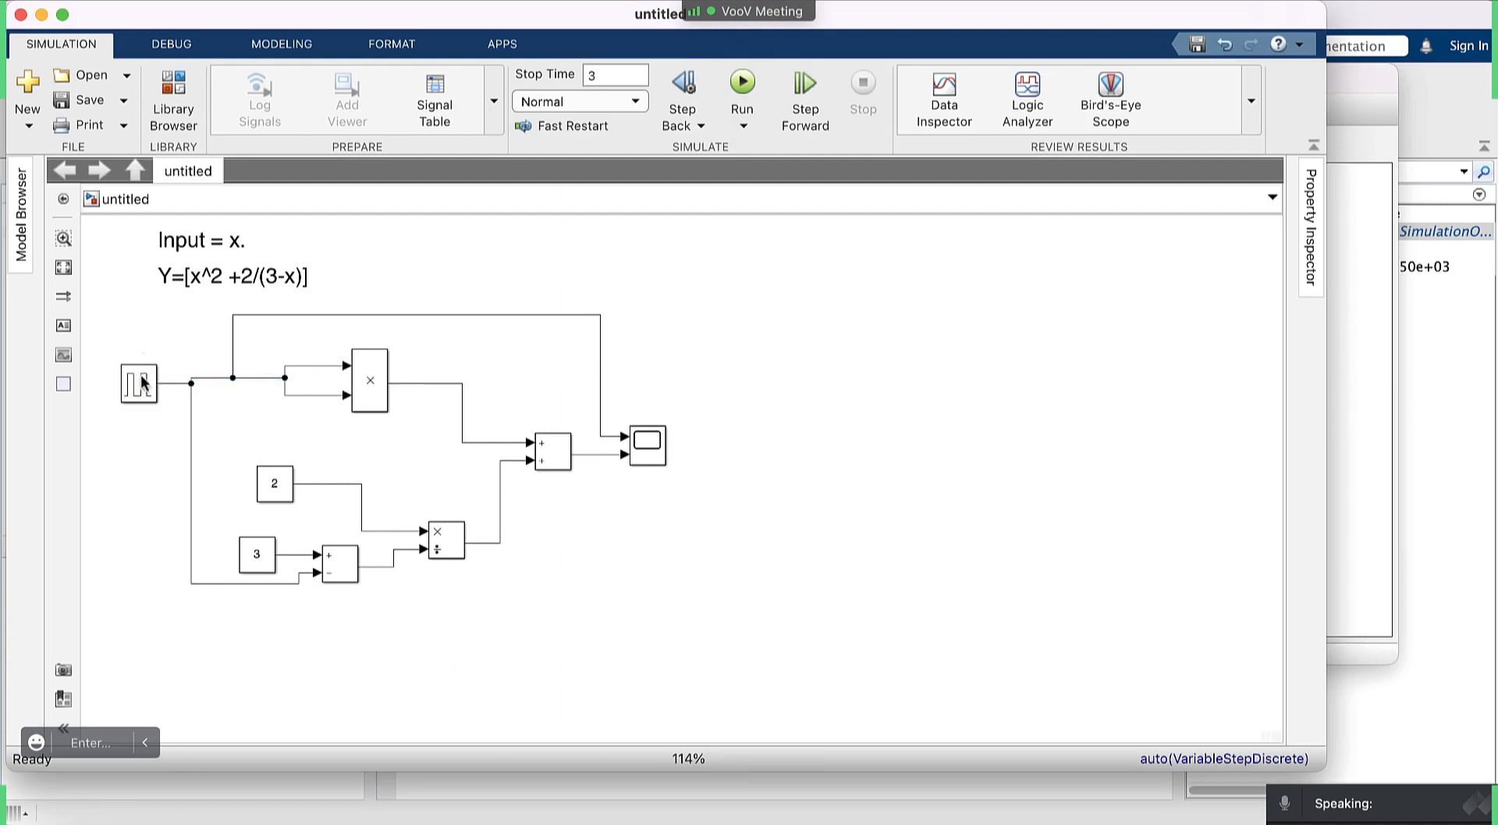
Set the Pulse Generator's period to 1 second and its pulse width to 30% of the period.
{"action": "double_click", "coordinate": [140, 384]}
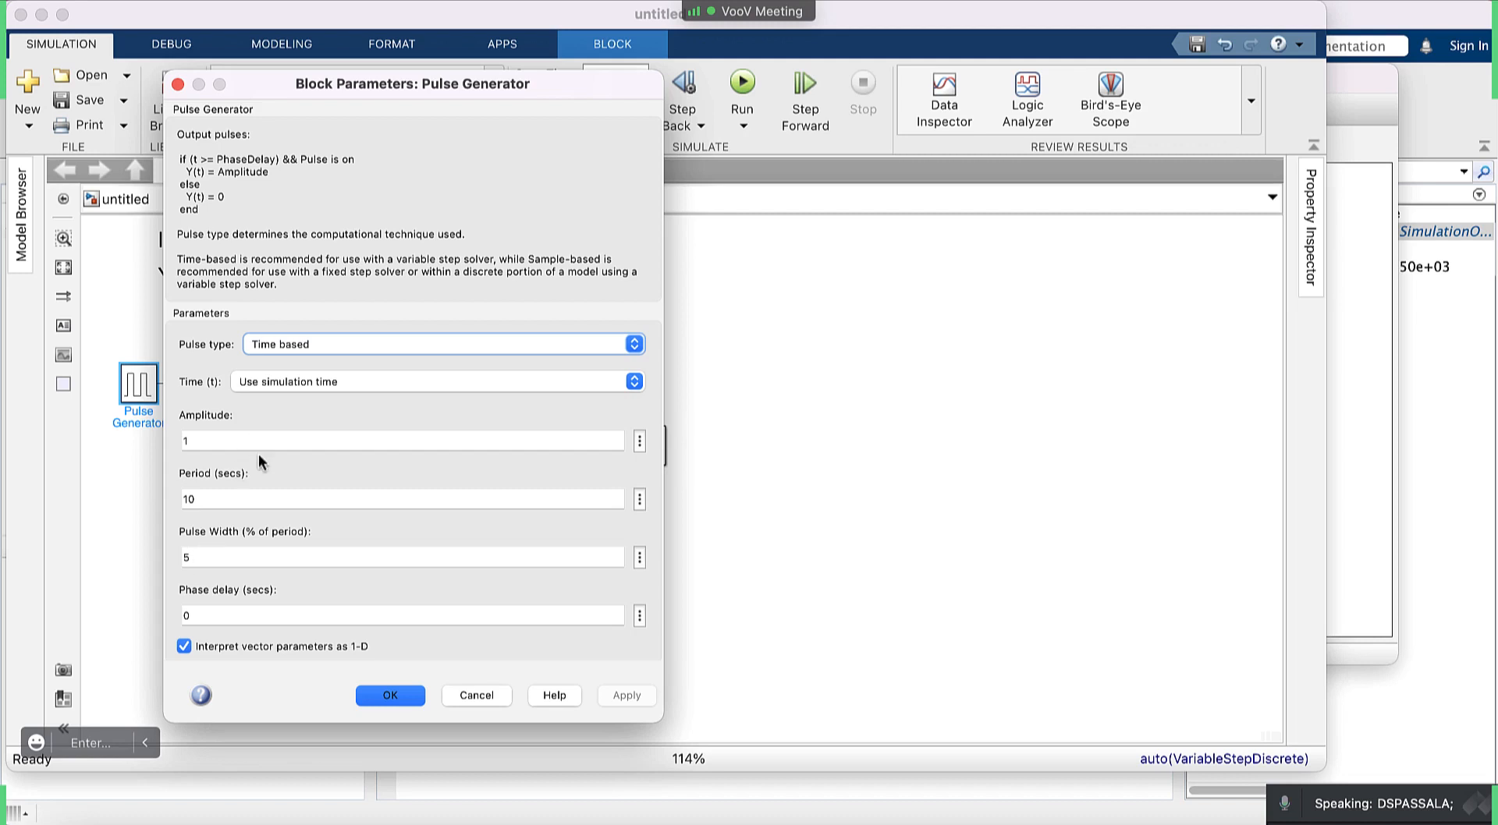
{"action": "double_click", "coordinate": [205, 497]}
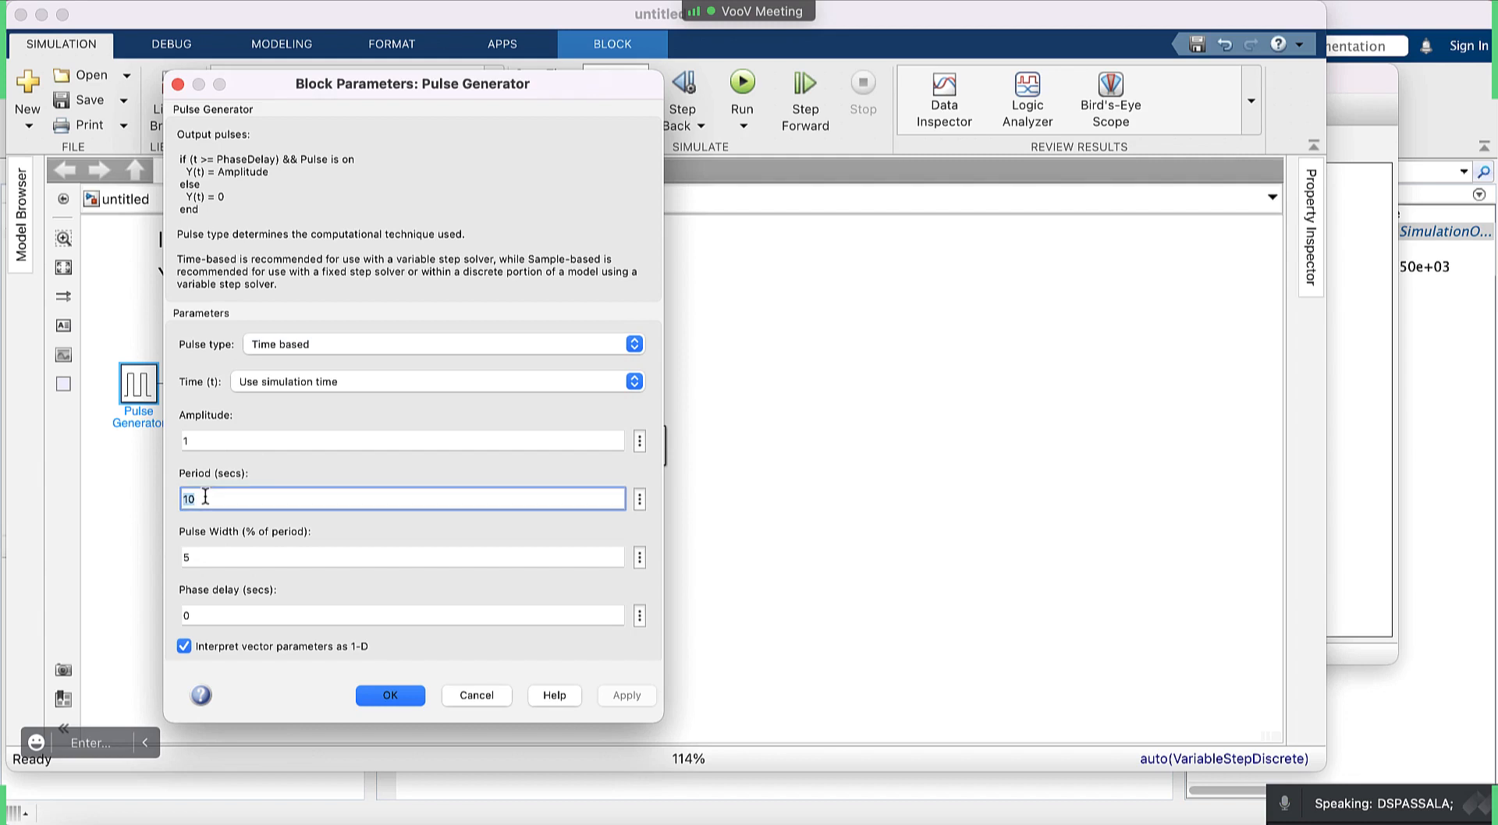
{"action": "type", "text": "1"}
{"action": "double_click", "coordinate": [199, 557]}
{"action": "type", "text": "30"}
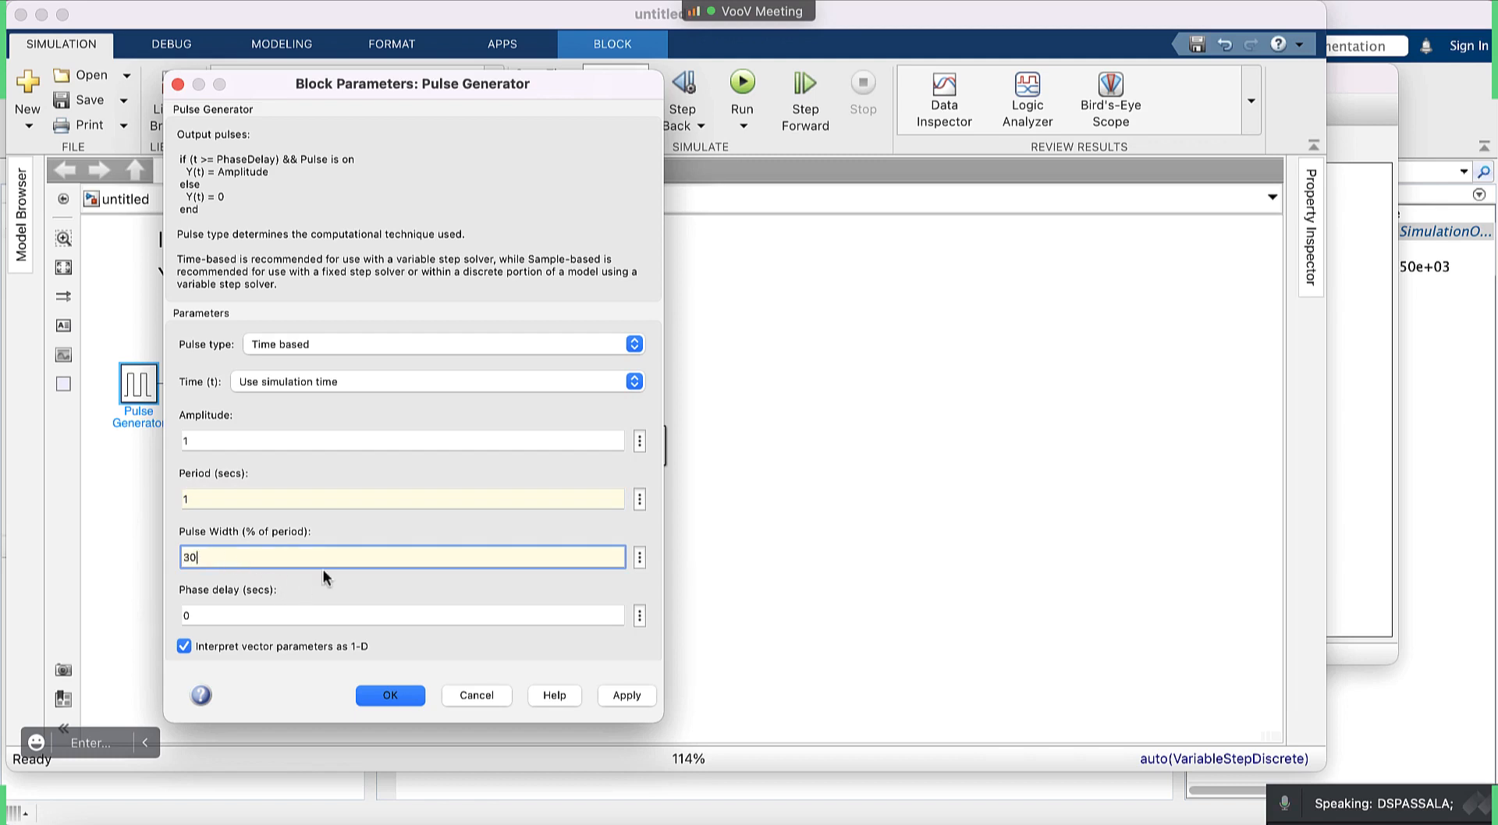
{"action": "scroll", "coordinate": [304, 605], "scroll_direction": "down", "scroll_amount": 2}
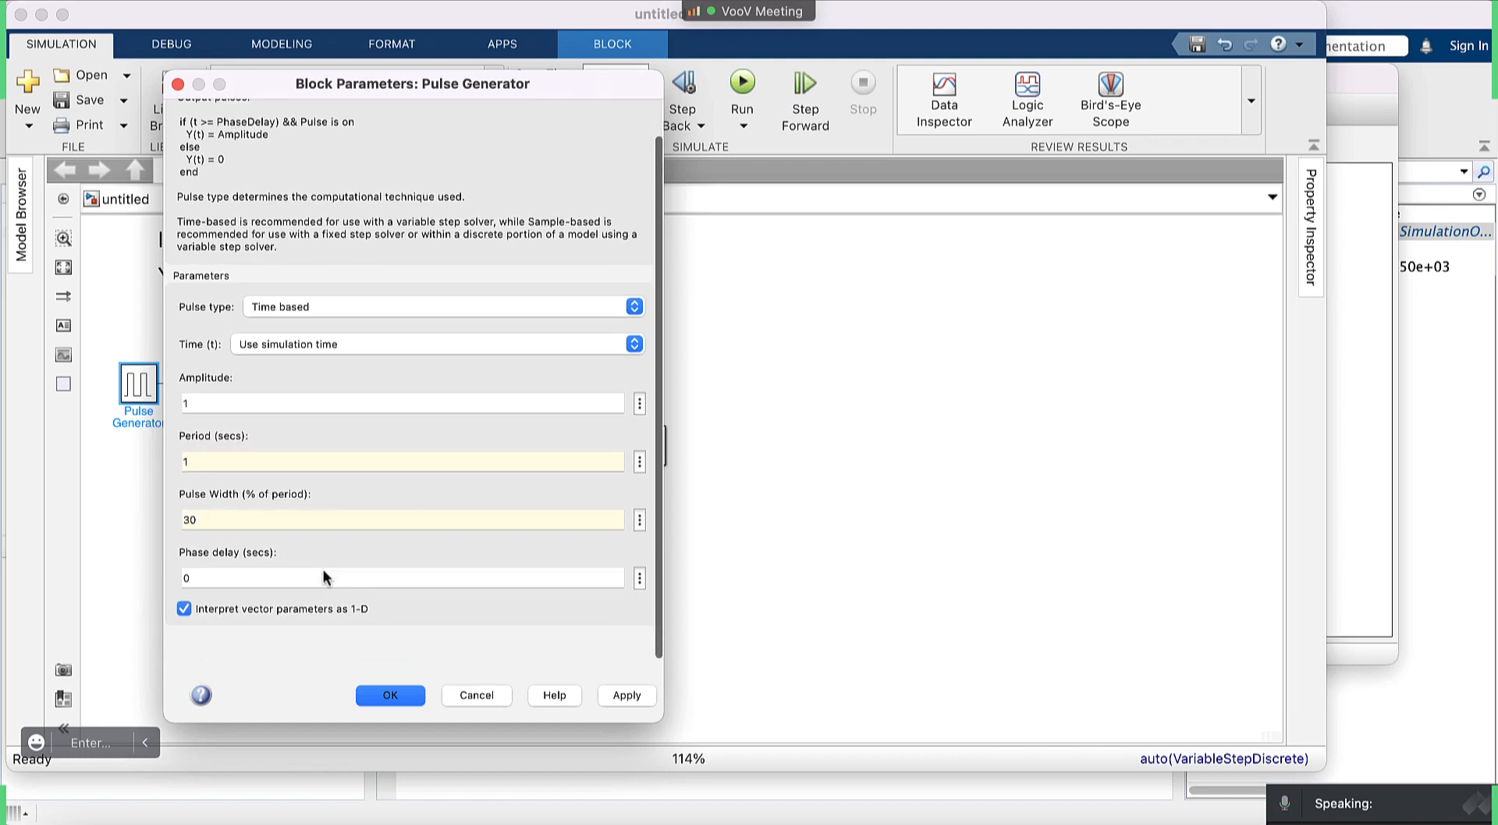
{"action": "left_click", "coordinate": [634, 700]}
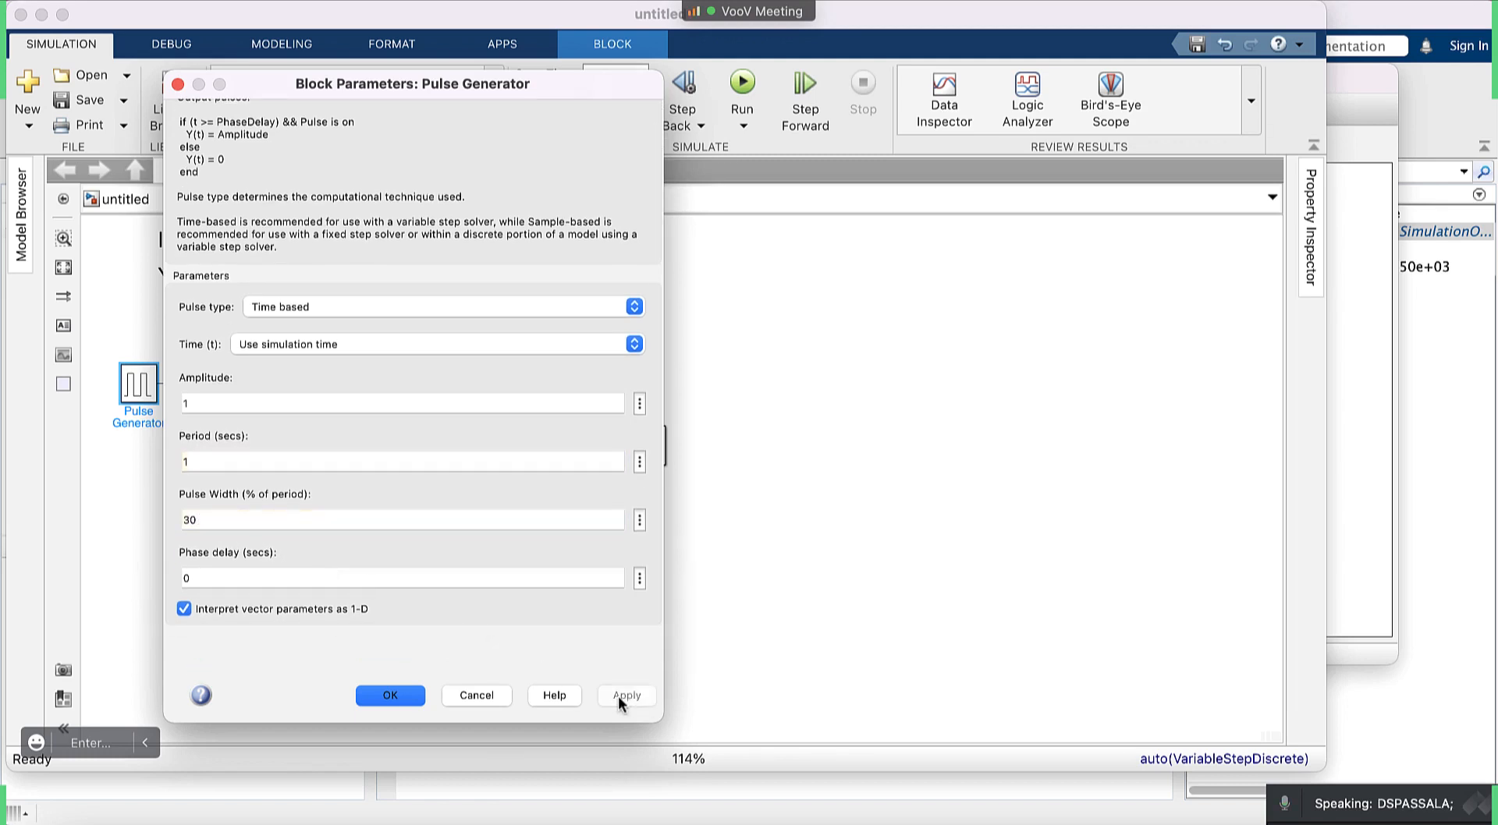
{"action": "left_click", "coordinate": [399, 702]}
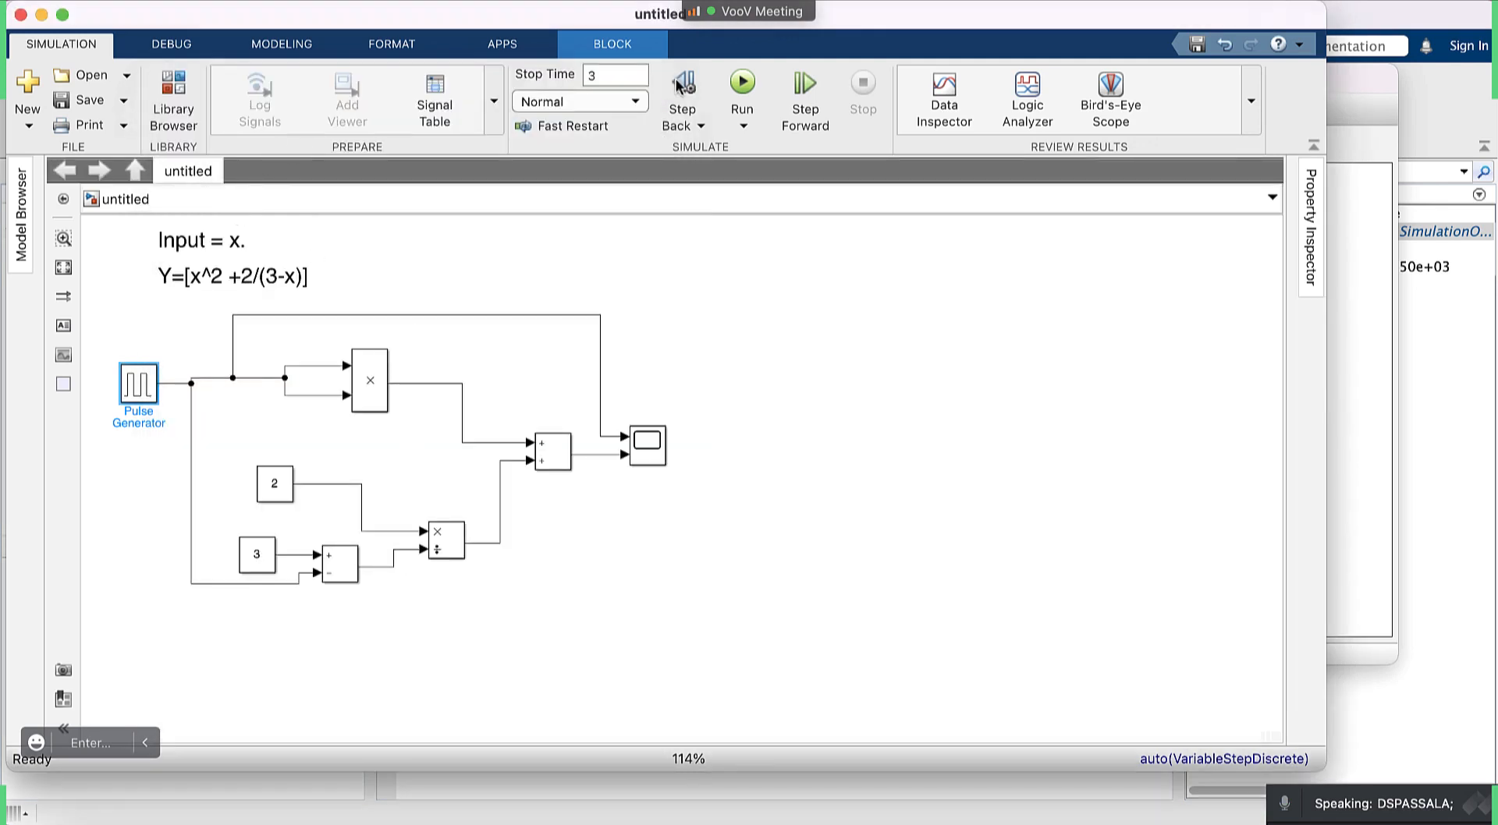
Run the simulation and compare the Scope plots with the reopened Pulse Generator parameters.
{"action": "left_click", "coordinate": [741, 83]}
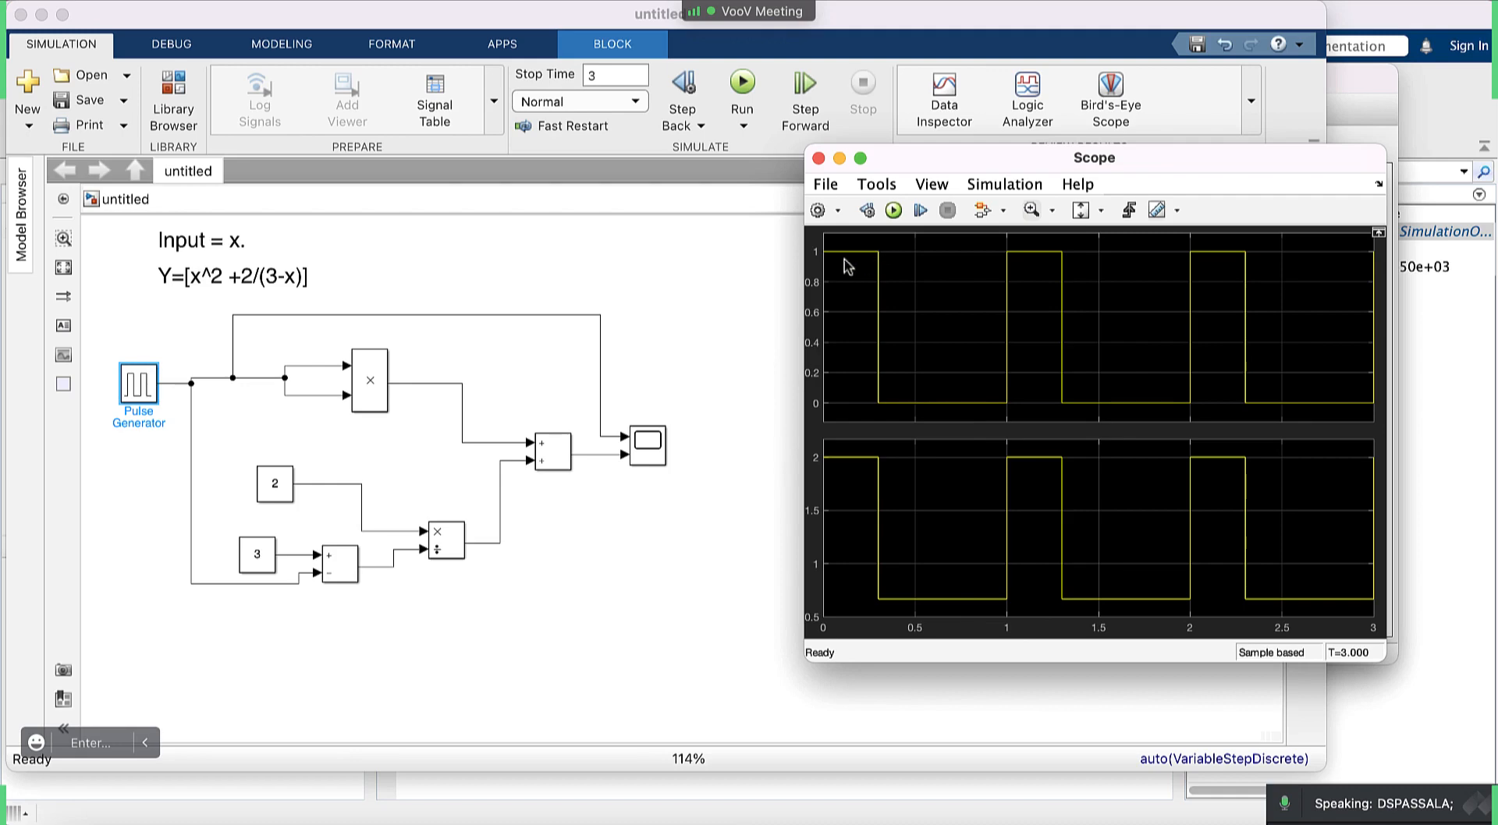
{"action": "double_click", "coordinate": [141, 386]}
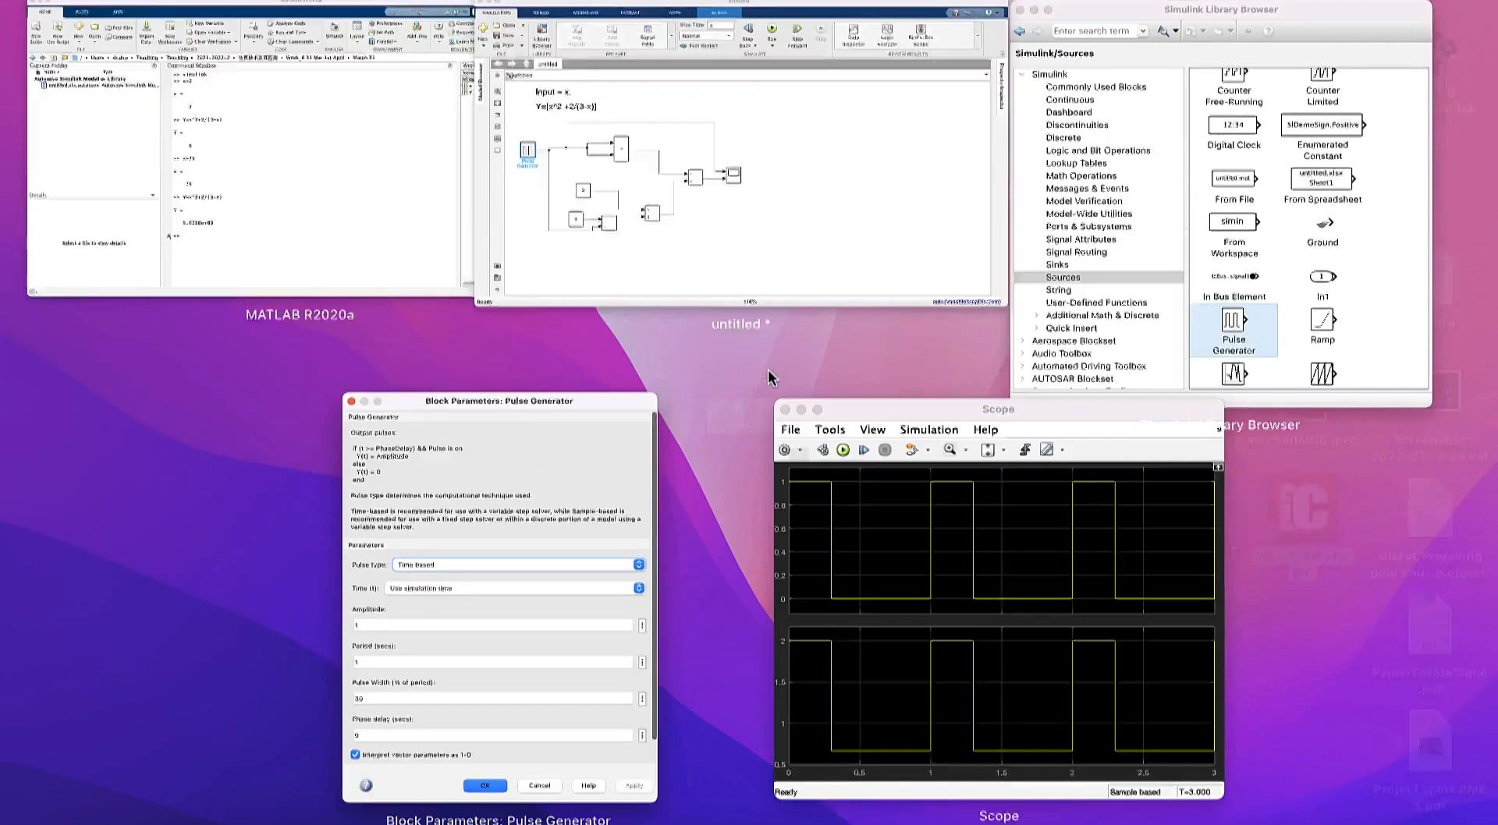
{"action": "key", "text": "ctrl+Up"}
{"action": "left_click", "coordinate": [1053, 555]}
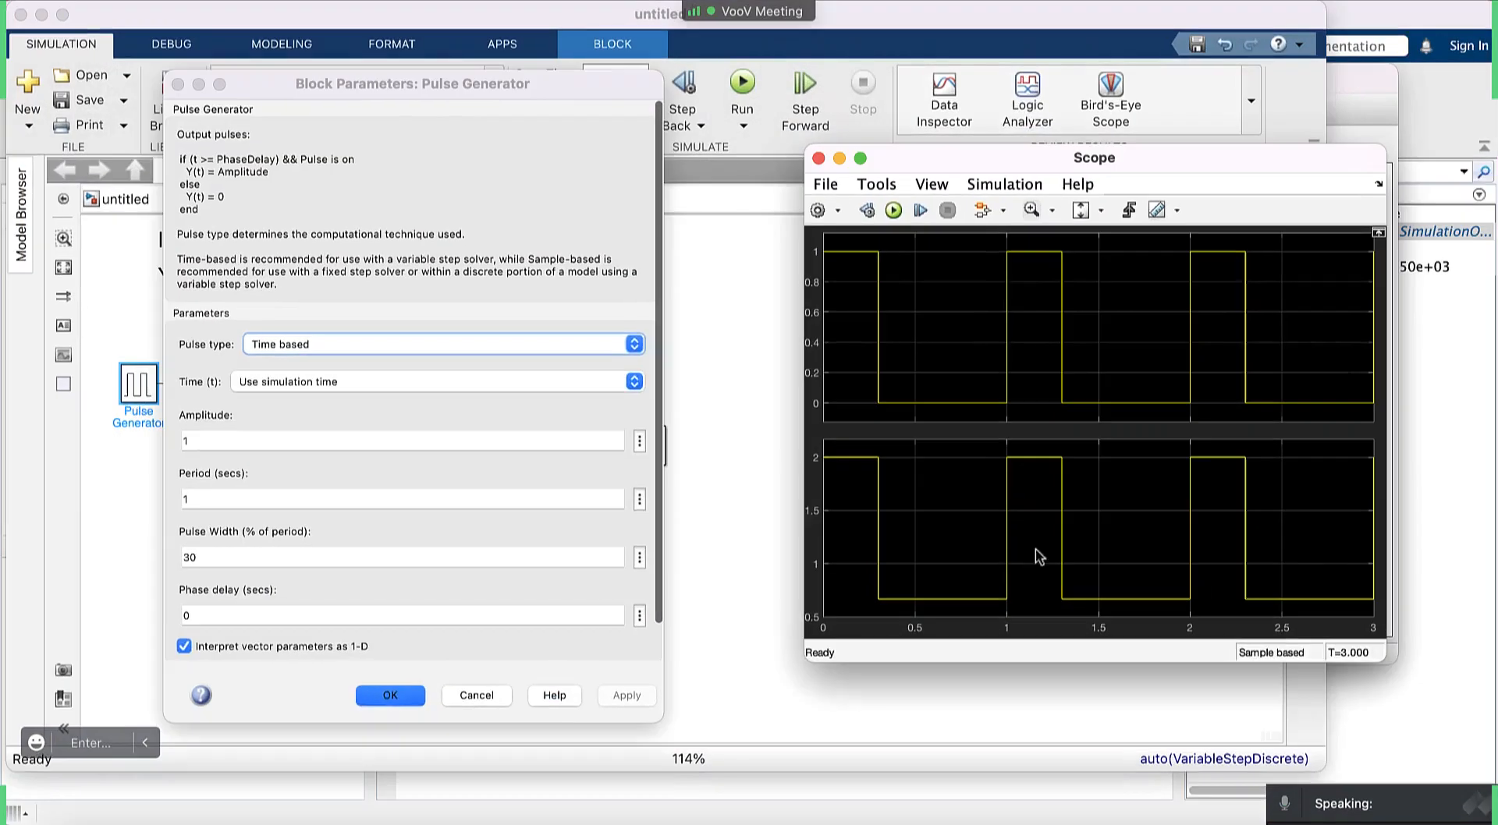
Set the pulse width to 70% of the period and rerun the simulation, closing the Scope window after viewing the plots.
{"action": "left_click", "coordinate": [187, 444]}
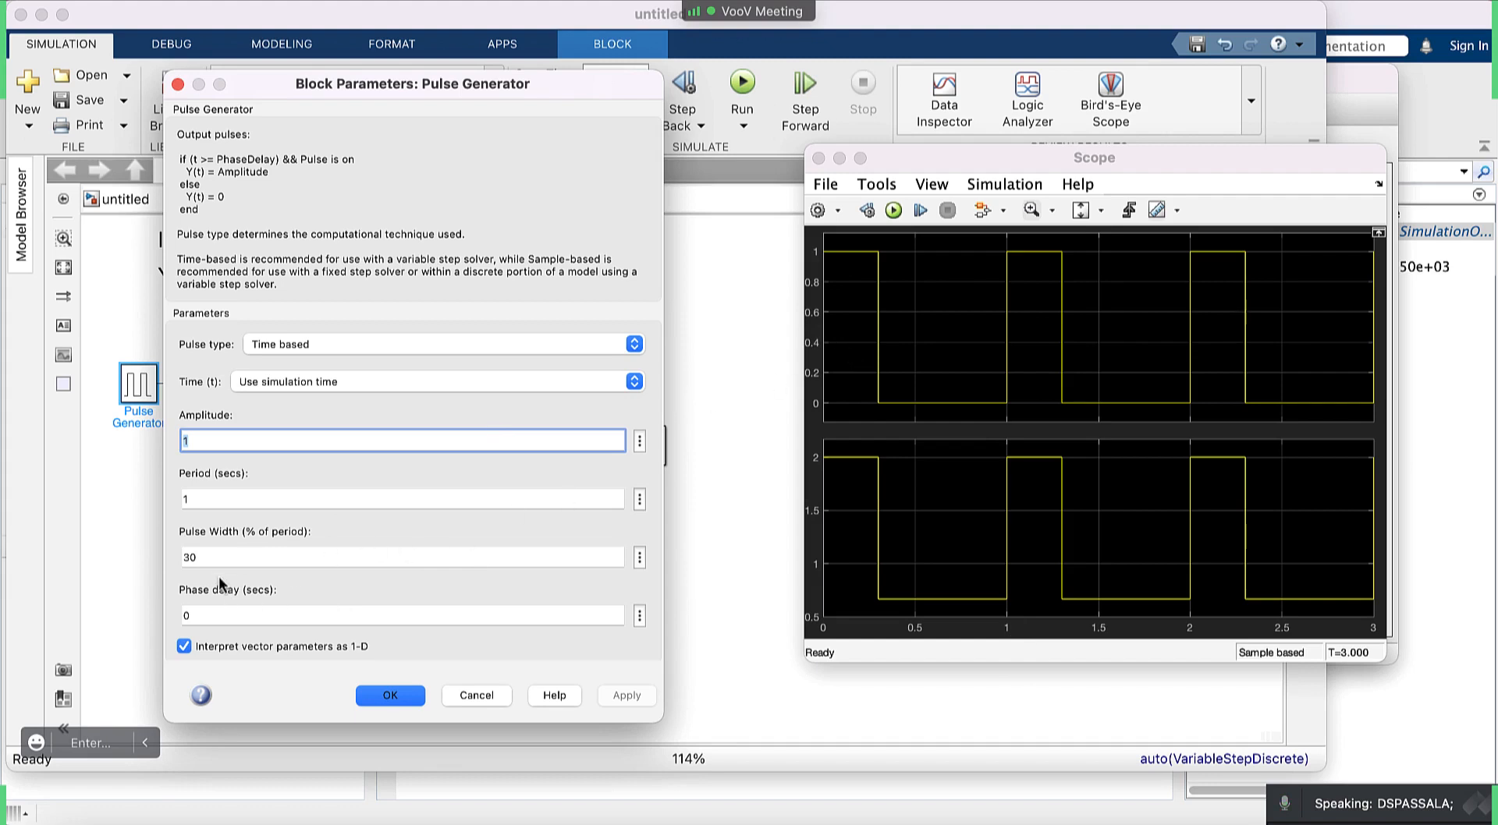
{"action": "double_click", "coordinate": [204, 556]}
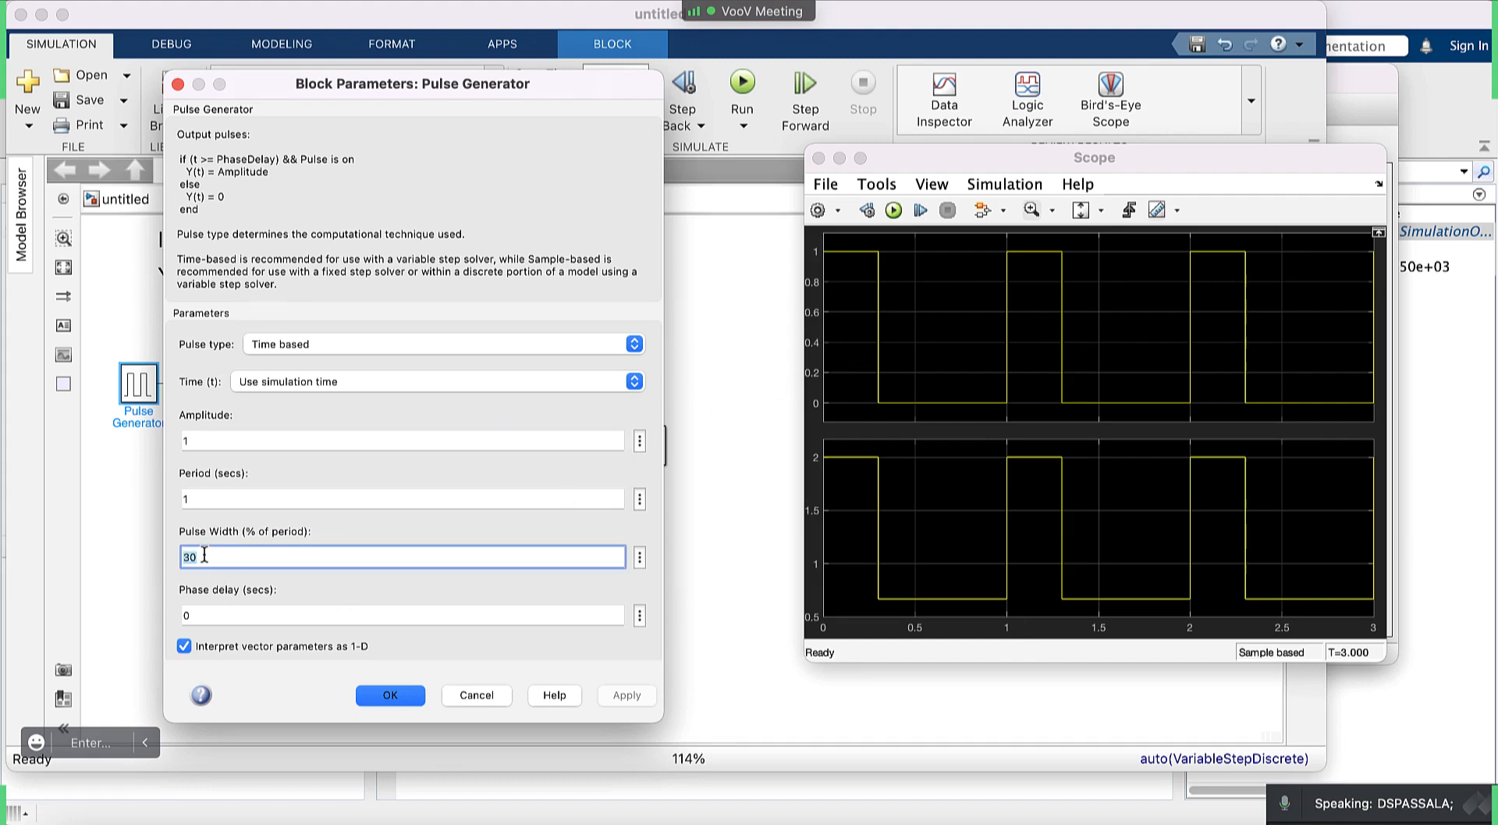
{"action": "type", "text": "70"}
{"action": "scroll", "coordinate": [317, 592], "scroll_direction": "down", "scroll_amount": 1}
{"action": "left_click", "coordinate": [626, 695]}
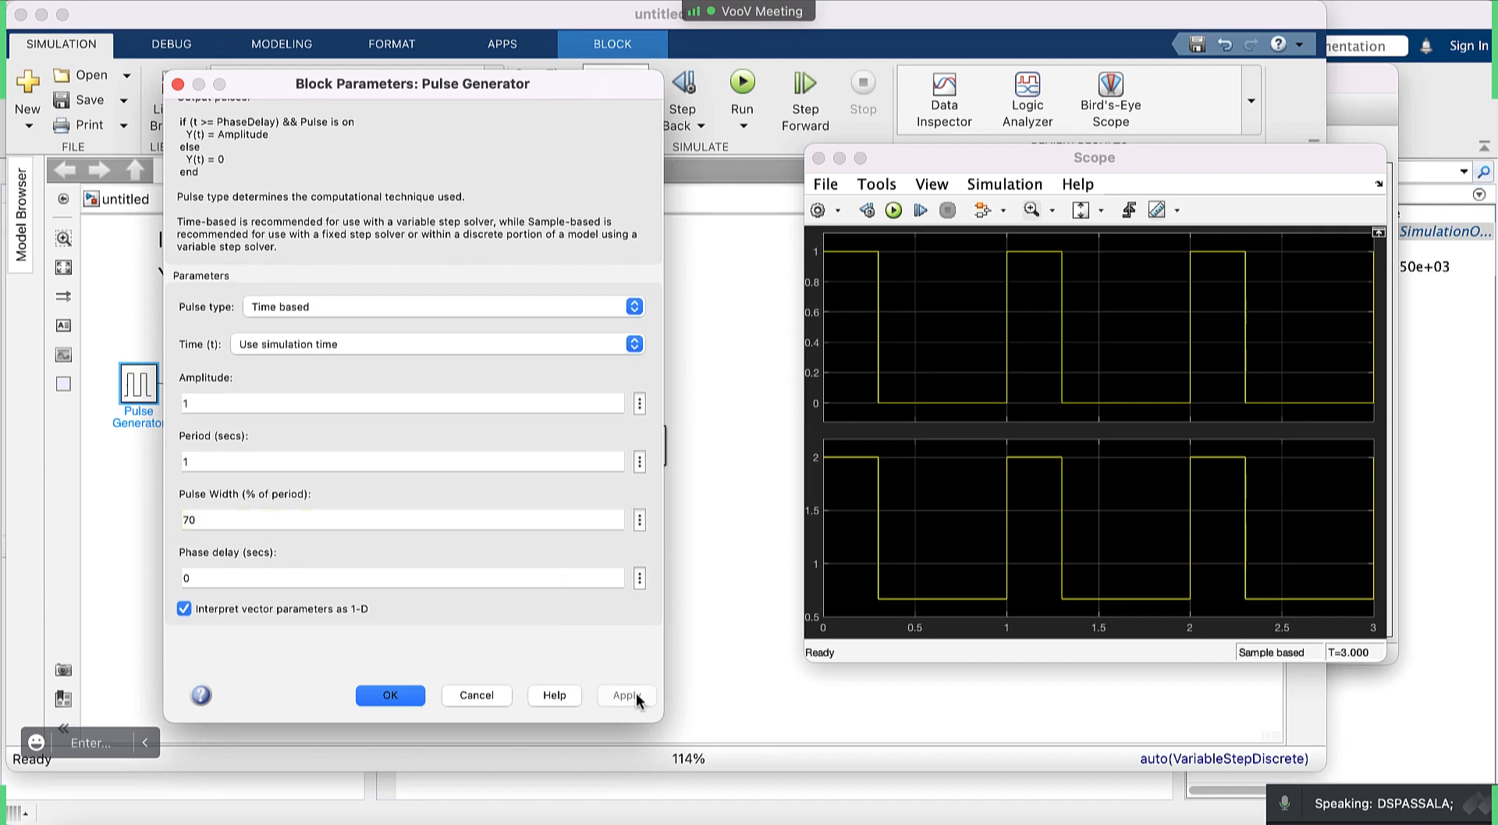
{"action": "left_click", "coordinate": [390, 695]}
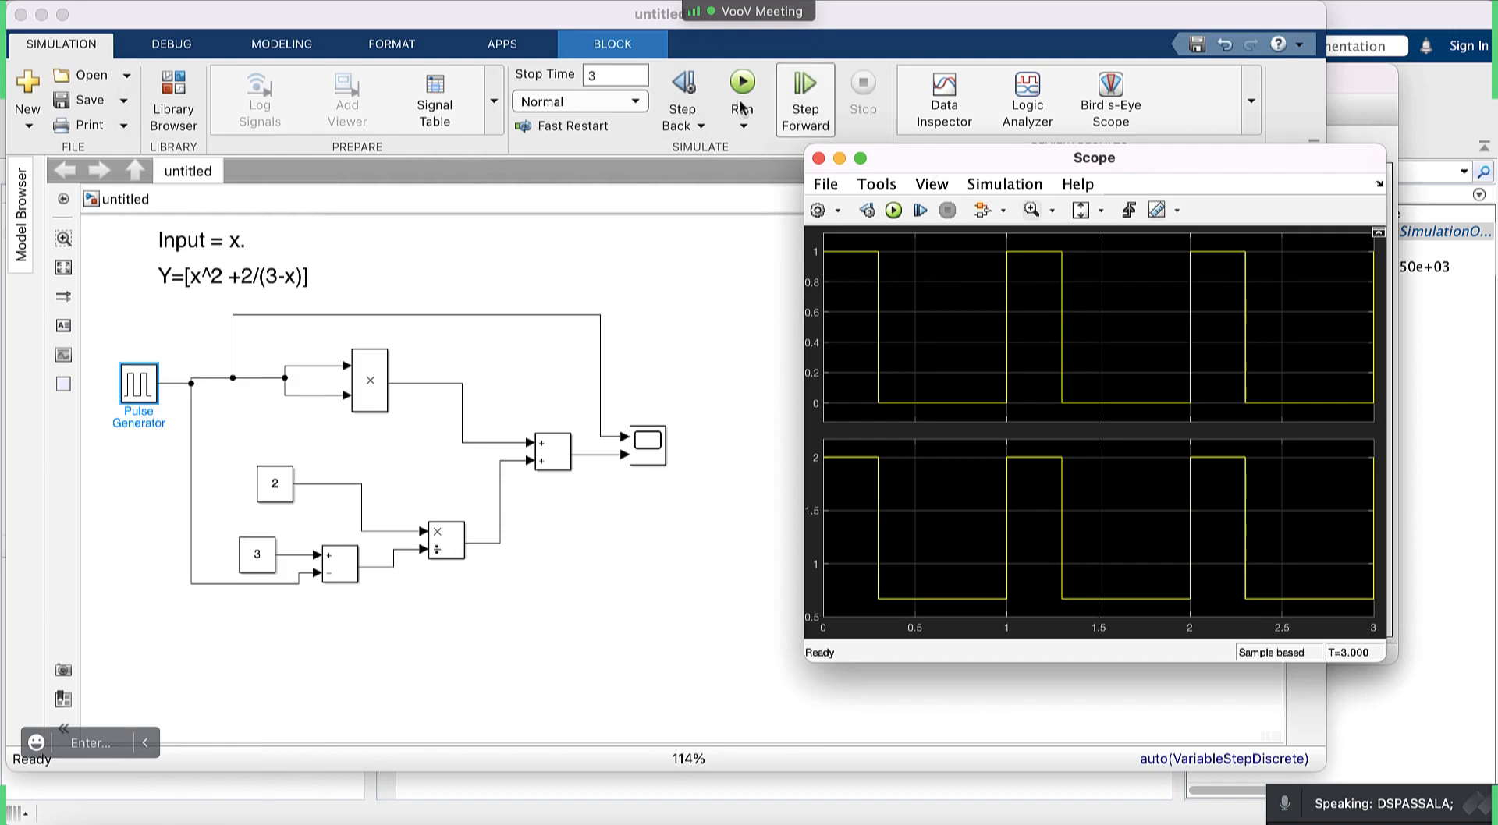
{"action": "left_click", "coordinate": [742, 83]}
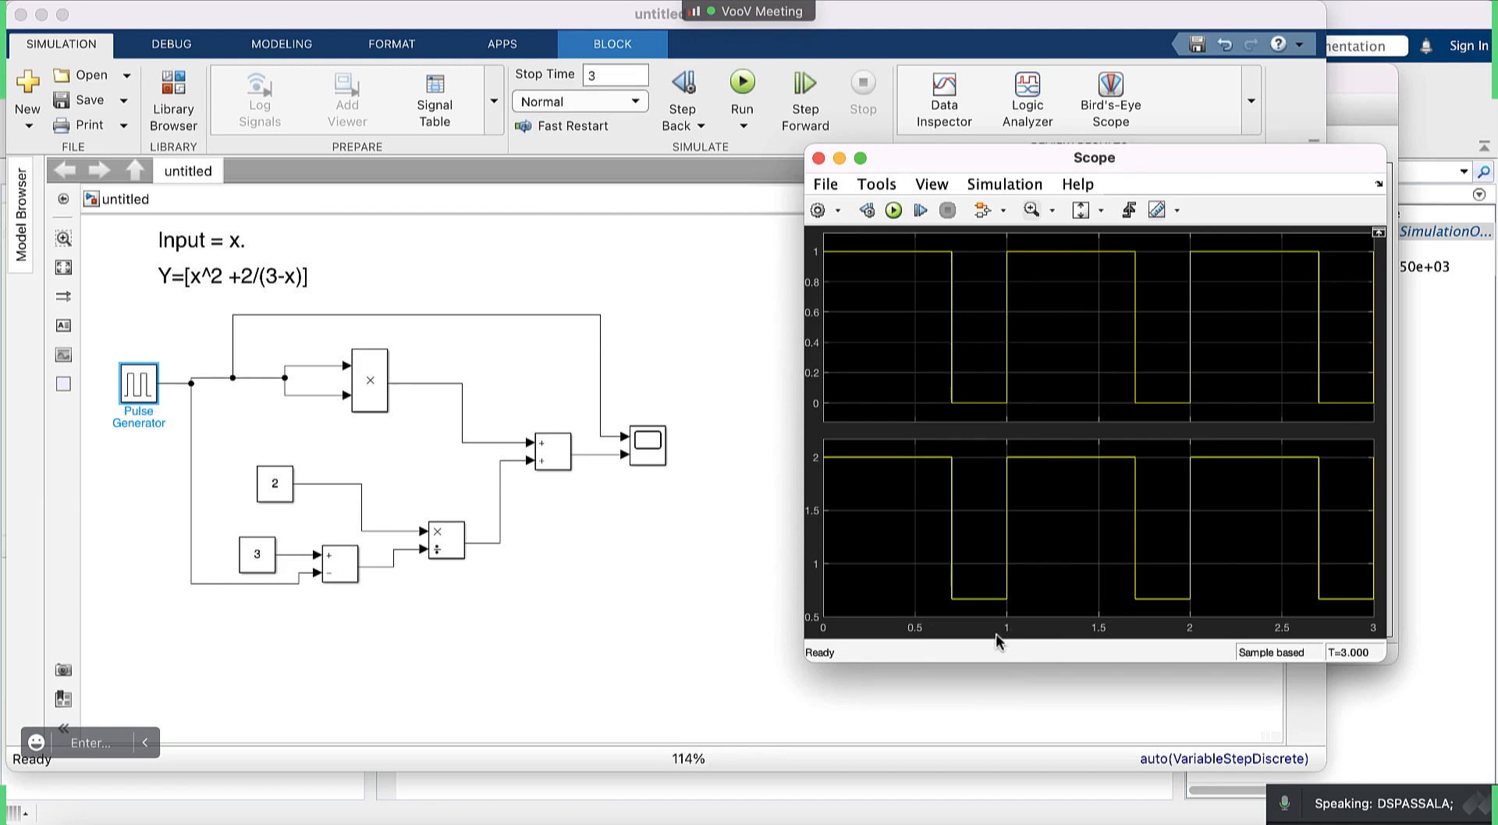
{"action": "left_click", "coordinate": [819, 159]}
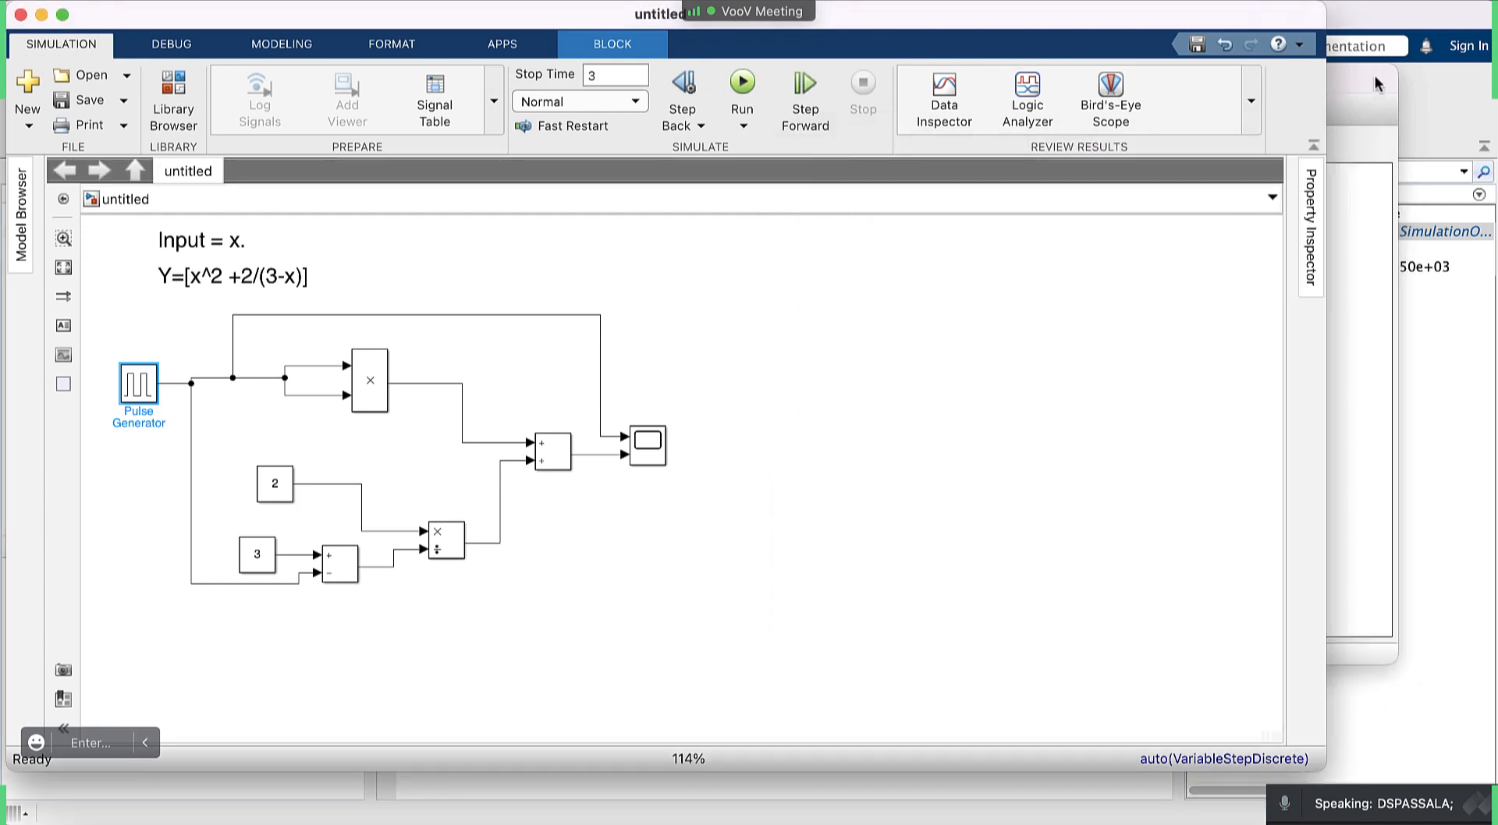
Return to the Library Browser and look through the Commonly Used Blocks of the Simulink library, including Mux and Gain.
{"action": "left_click", "coordinate": [1374, 75]}
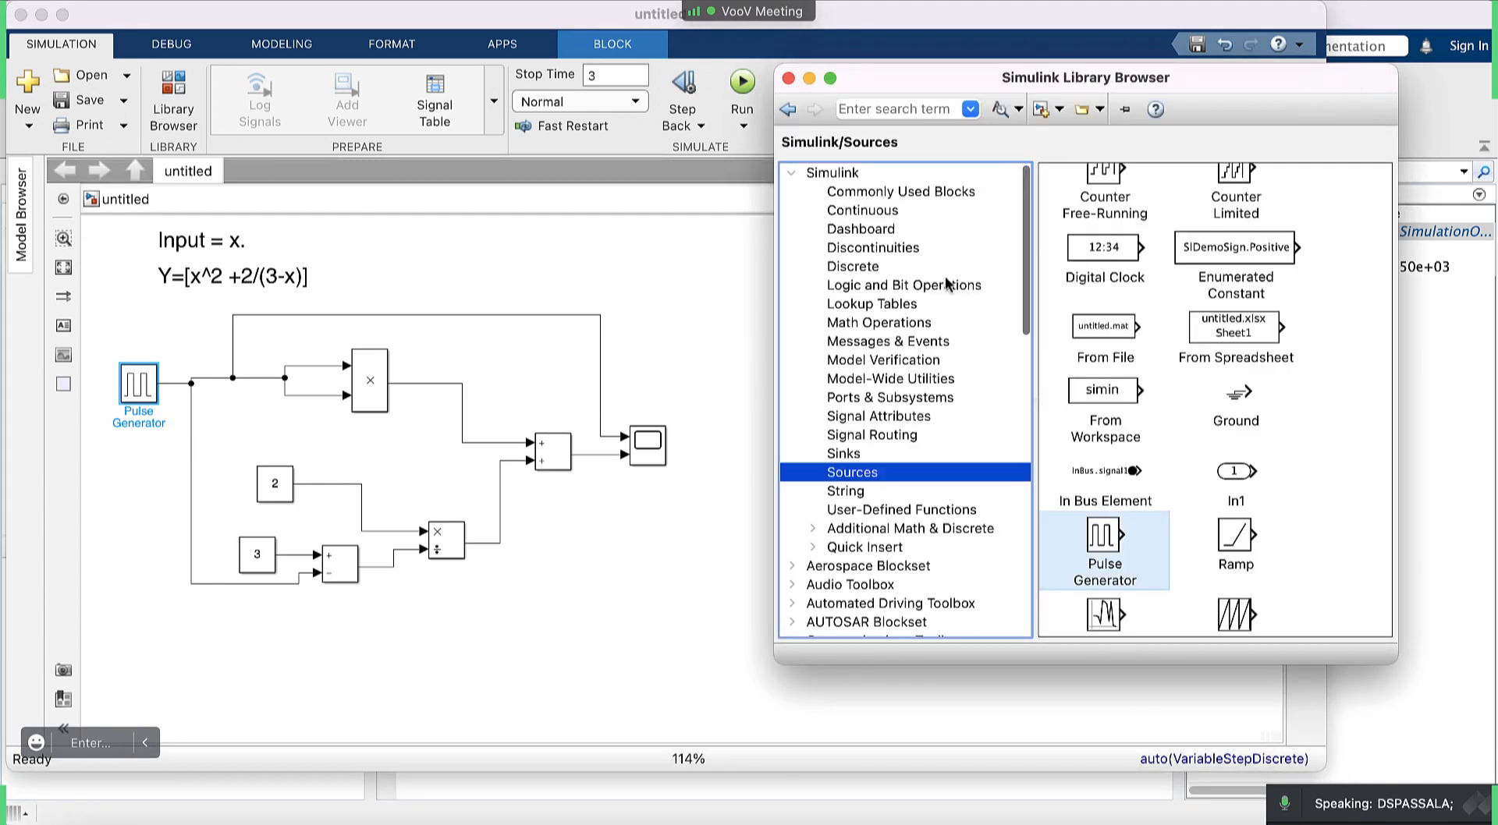
{"action": "left_click", "coordinate": [930, 193]}
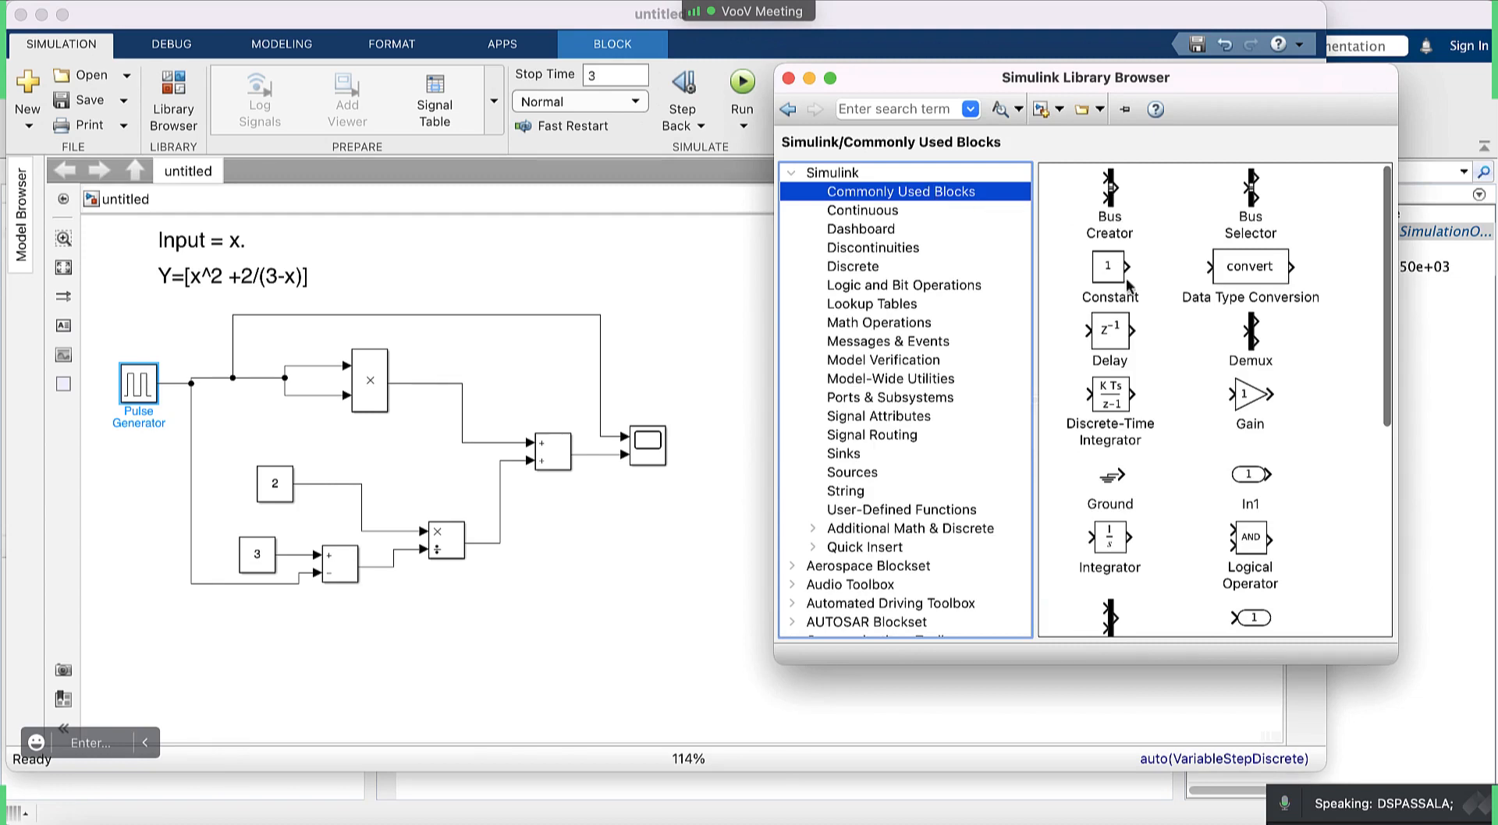
{"action": "scroll", "coordinate": [1128, 399], "scroll_direction": "down", "scroll_amount": 5}
{"action": "scroll", "coordinate": [1127, 400], "scroll_direction": "down", "scroll_amount": 6}
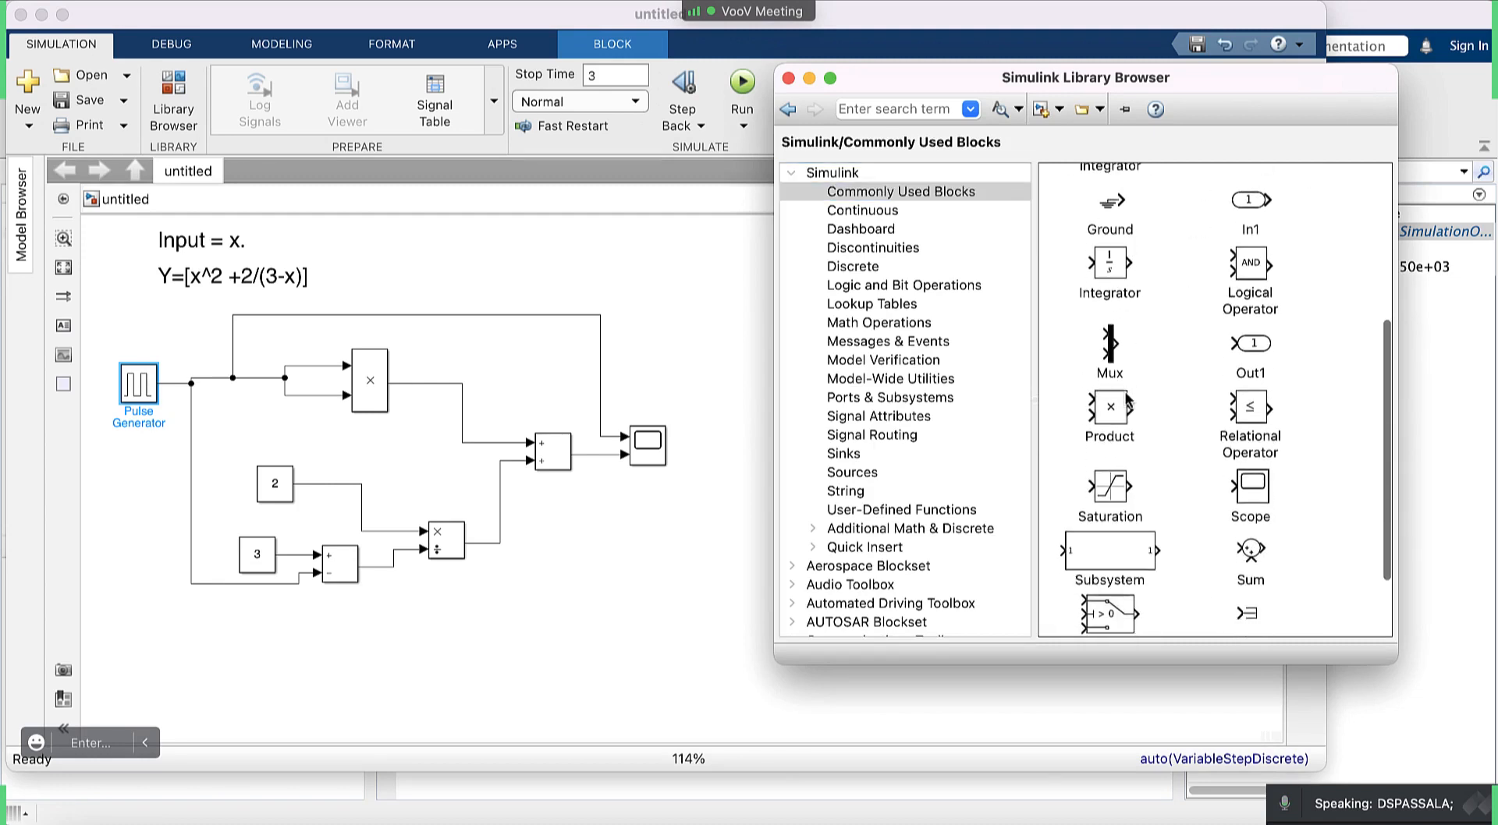
{"action": "scroll", "coordinate": [1127, 400], "scroll_direction": "up", "scroll_amount": 5}
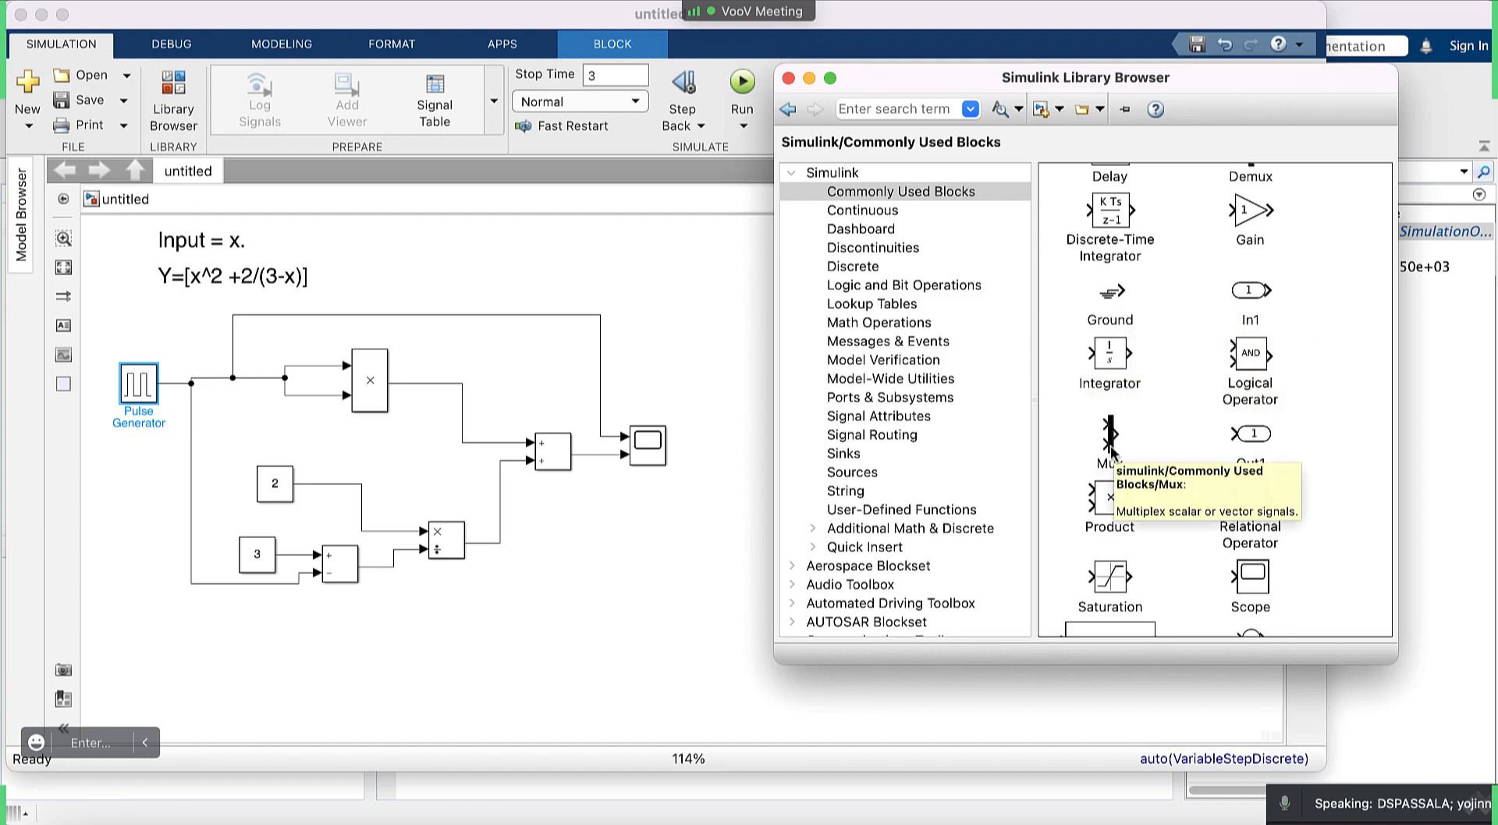
{"action": "scroll", "coordinate": [1162, 402], "scroll_direction": "up", "scroll_amount": 3}
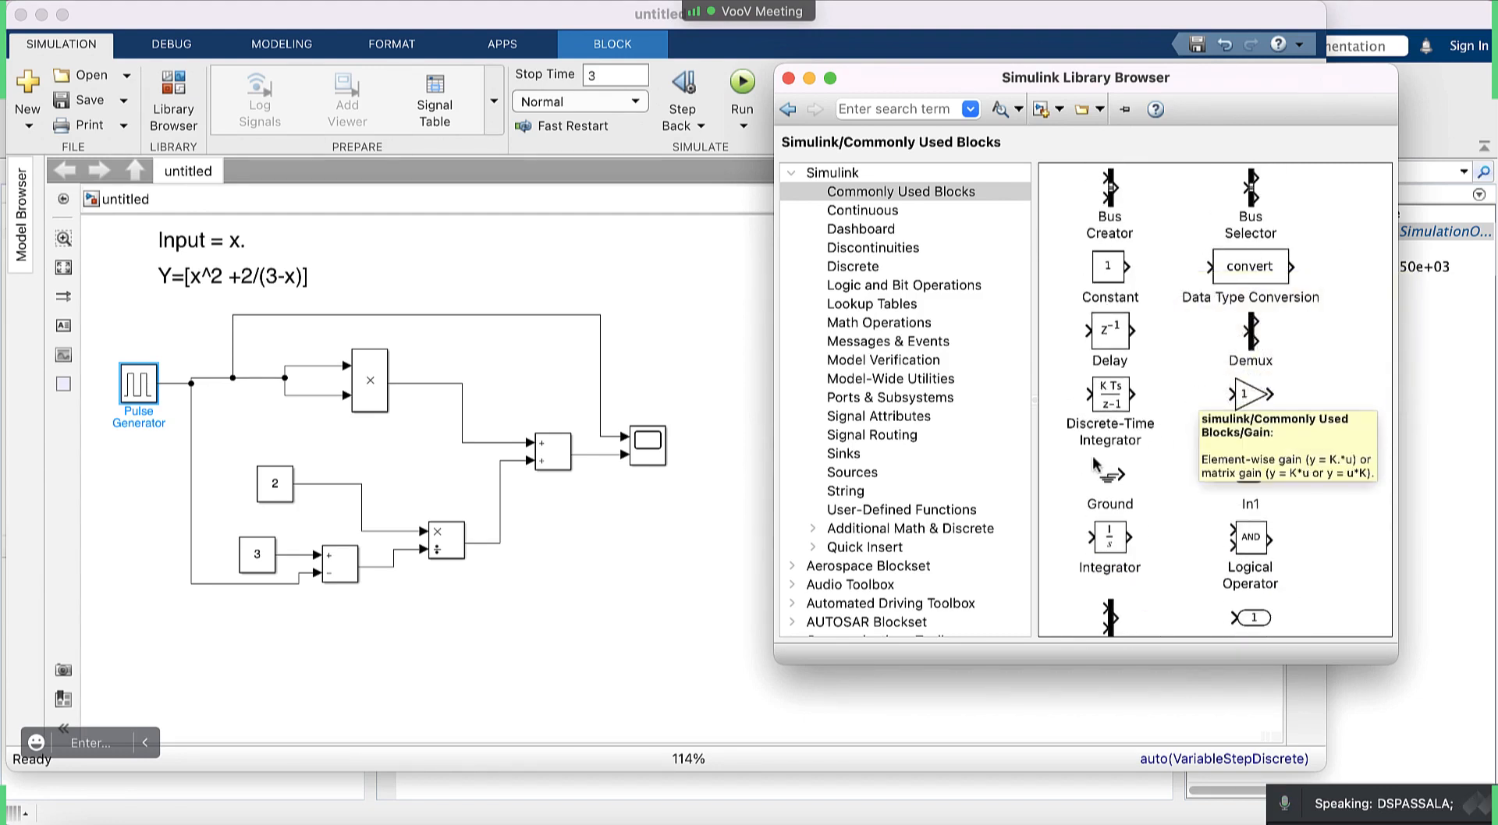
{"action": "scroll", "coordinate": [1113, 454], "scroll_direction": "down", "scroll_amount": 5}
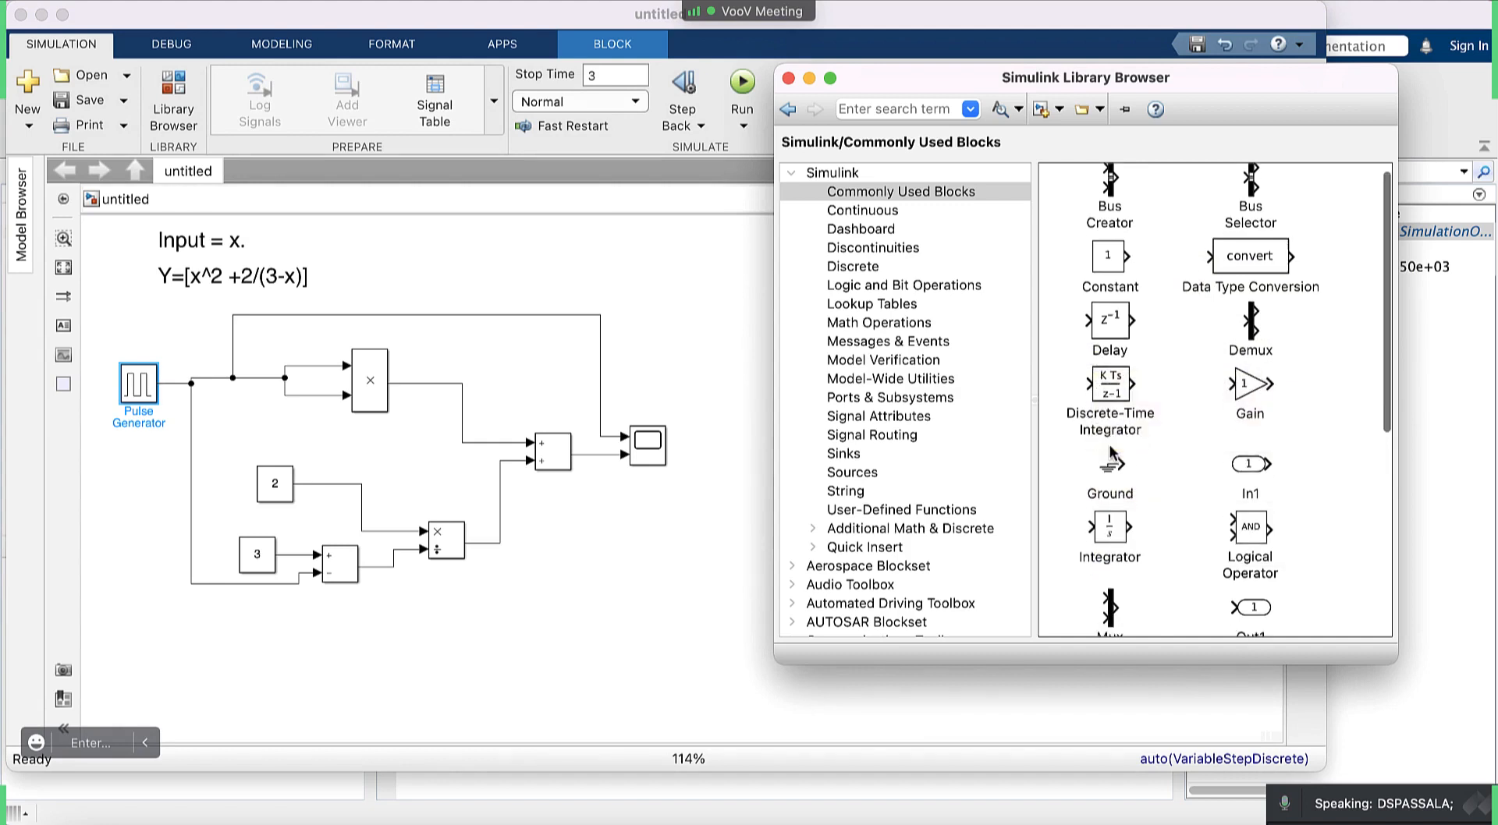
{"action": "scroll", "coordinate": [1113, 454], "scroll_direction": "down", "scroll_amount": 1}
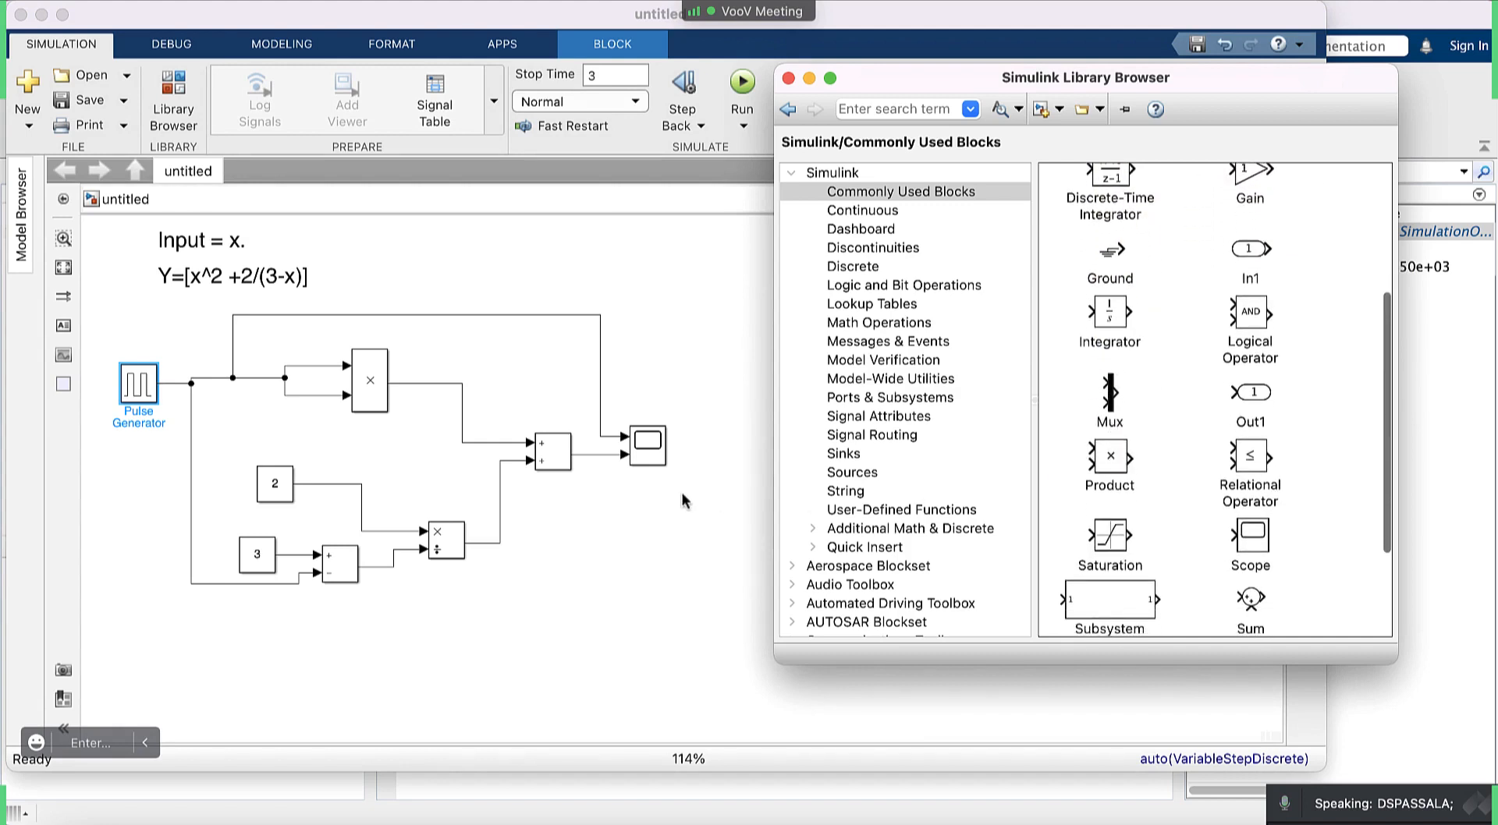
Add a To File block from the Sinks library below the Scope and connect it to the final sum's output line.
{"action": "left_click", "coordinate": [850, 456]}
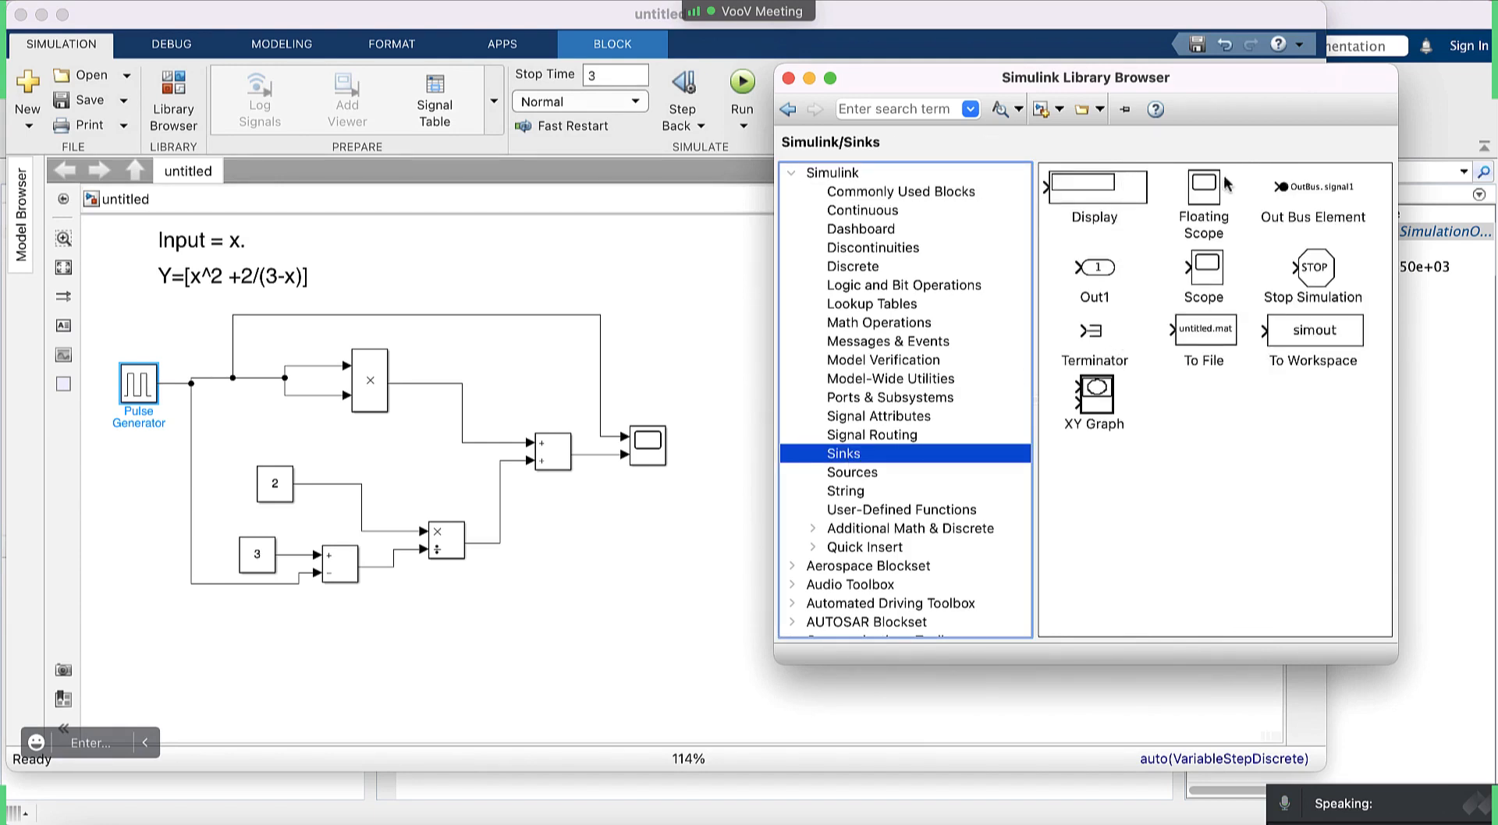
{"action": "left_click", "coordinate": [1221, 331]}
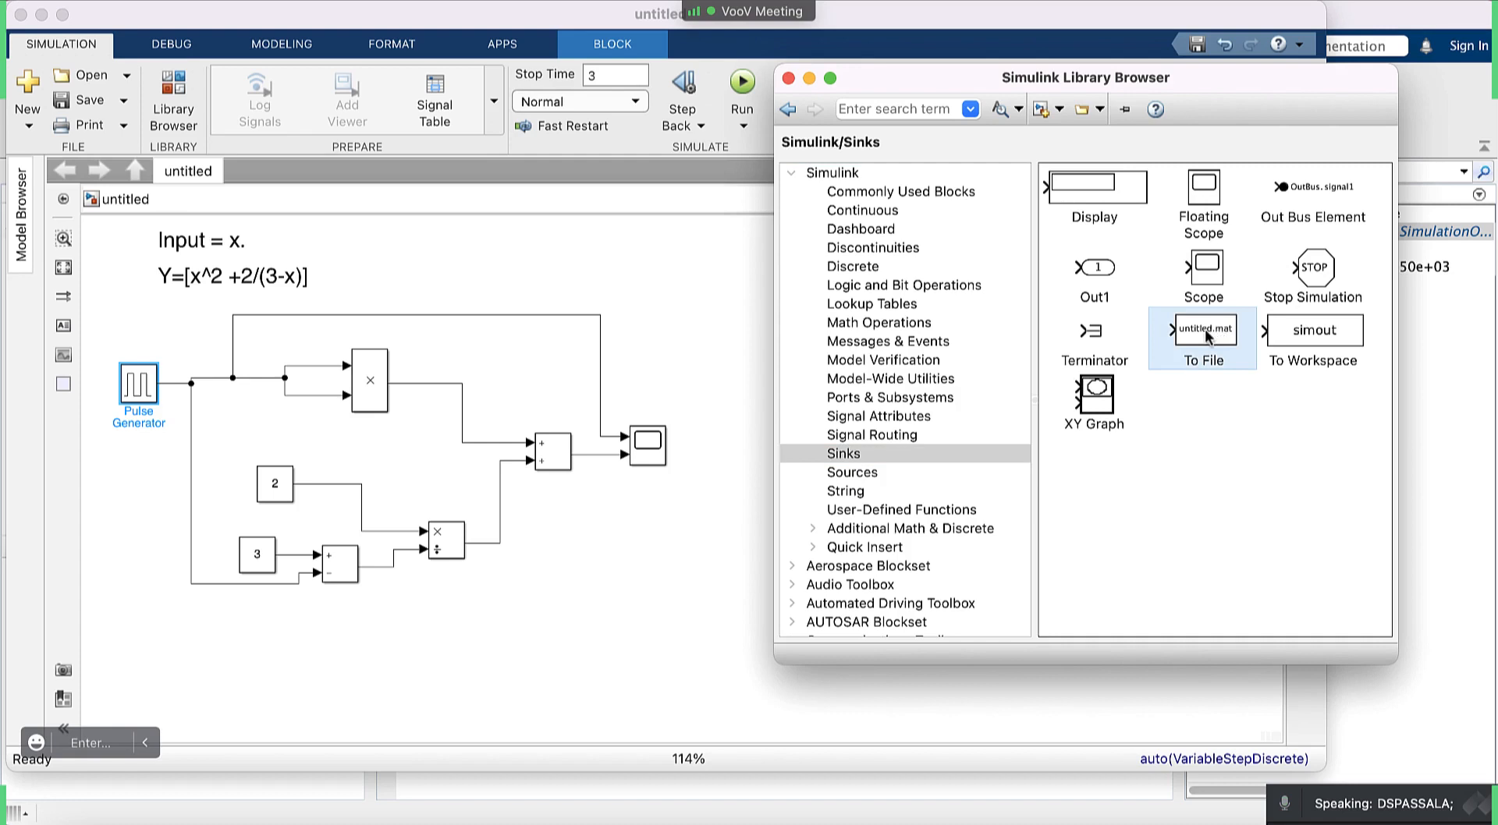
{"action": "mouse_move", "coordinate": [1204, 330]}
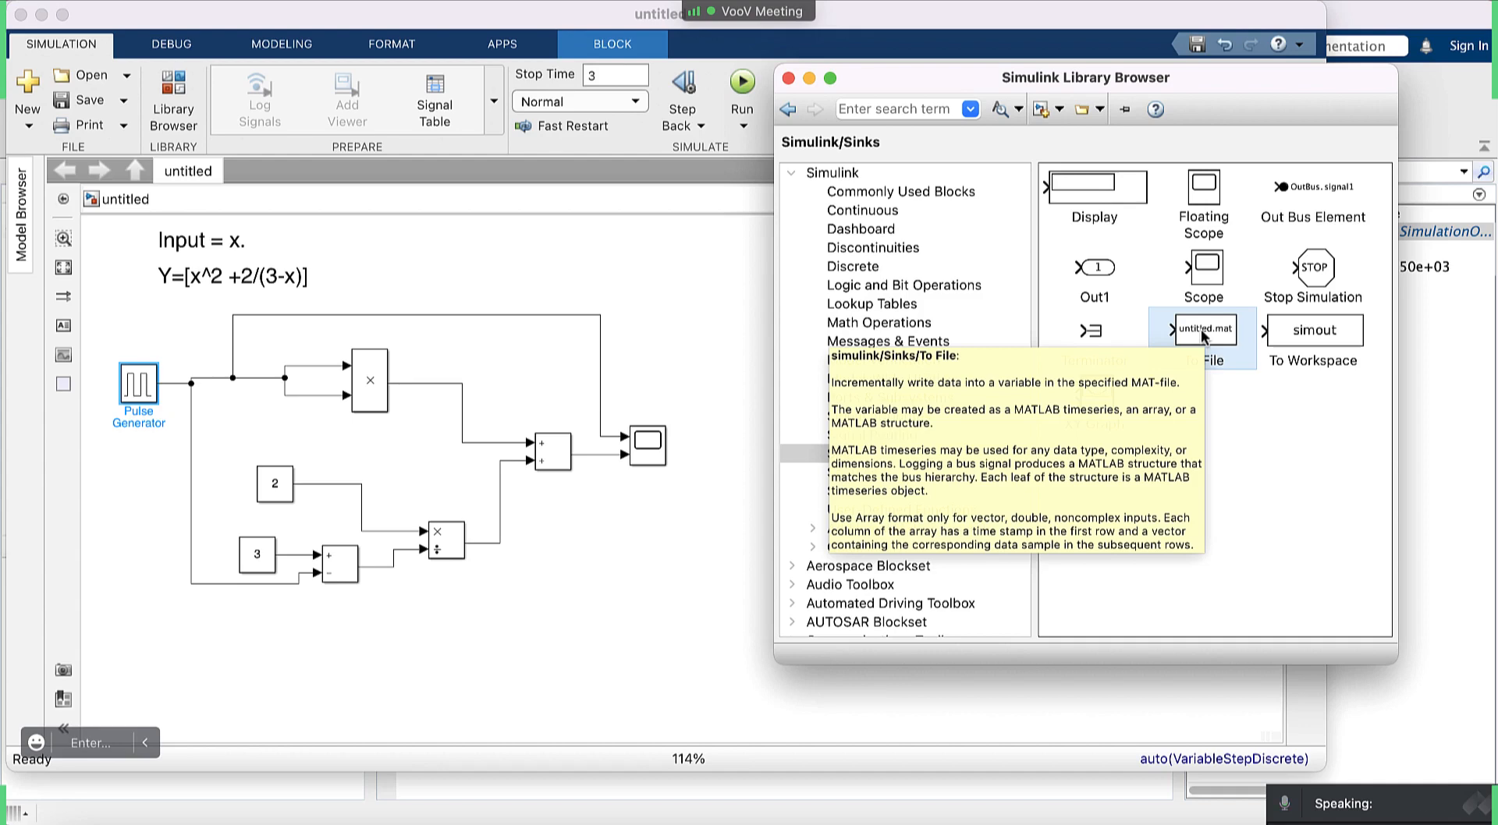
{"action": "left_click_drag", "start_coordinate": [1201, 330], "coordinate": [761, 348]}
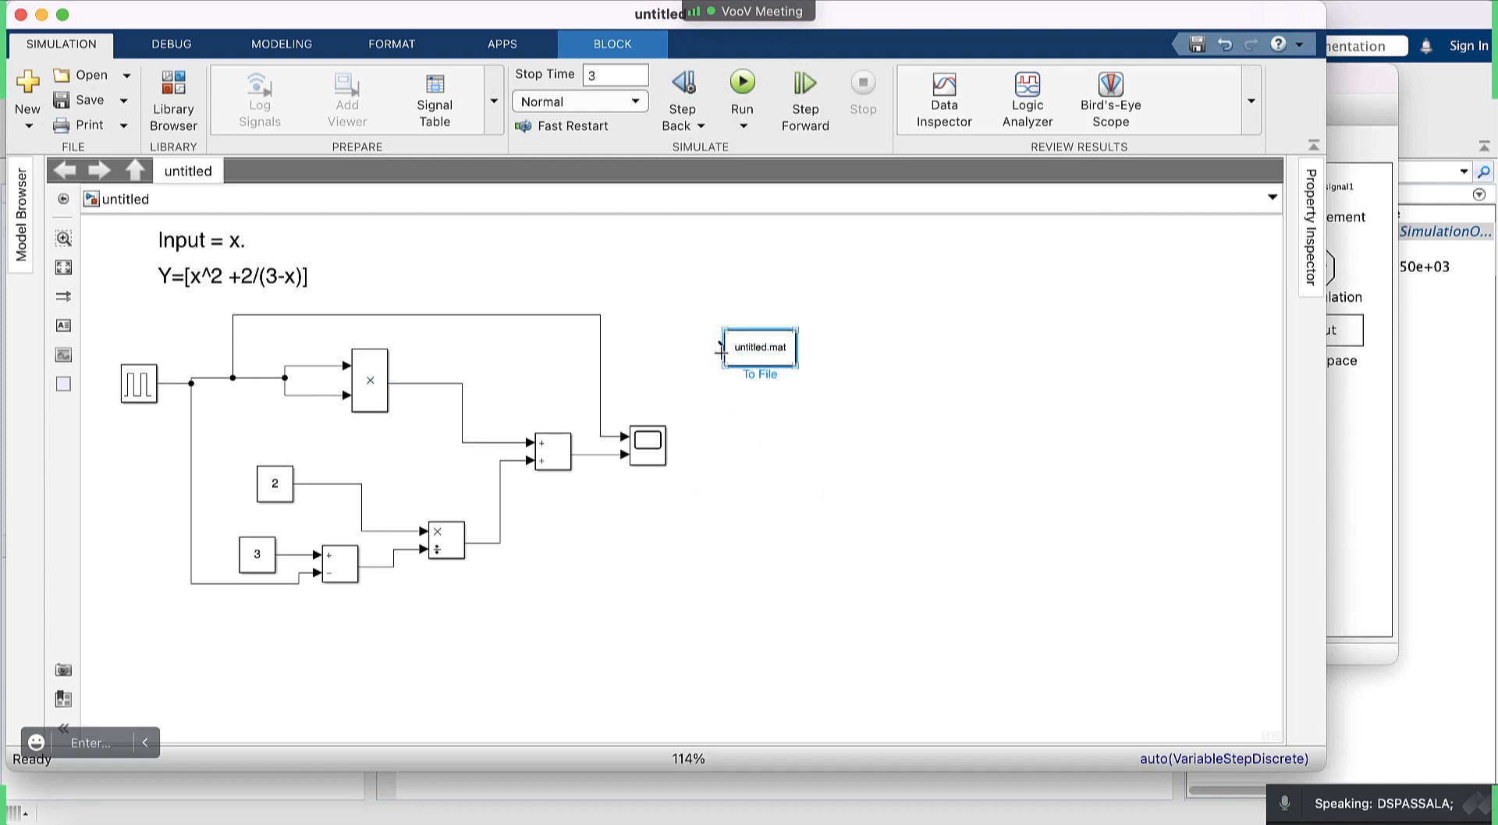
{"action": "mouse_move", "coordinate": [721, 351]}
{"action": "left_mouse_down"}
{"action": "mouse_move", "coordinate": [737, 511]}
{"action": "mouse_move", "coordinate": [630, 636]}
{"action": "mouse_move", "coordinate": [598, 456]}
{"action": "left_mouse_up"}
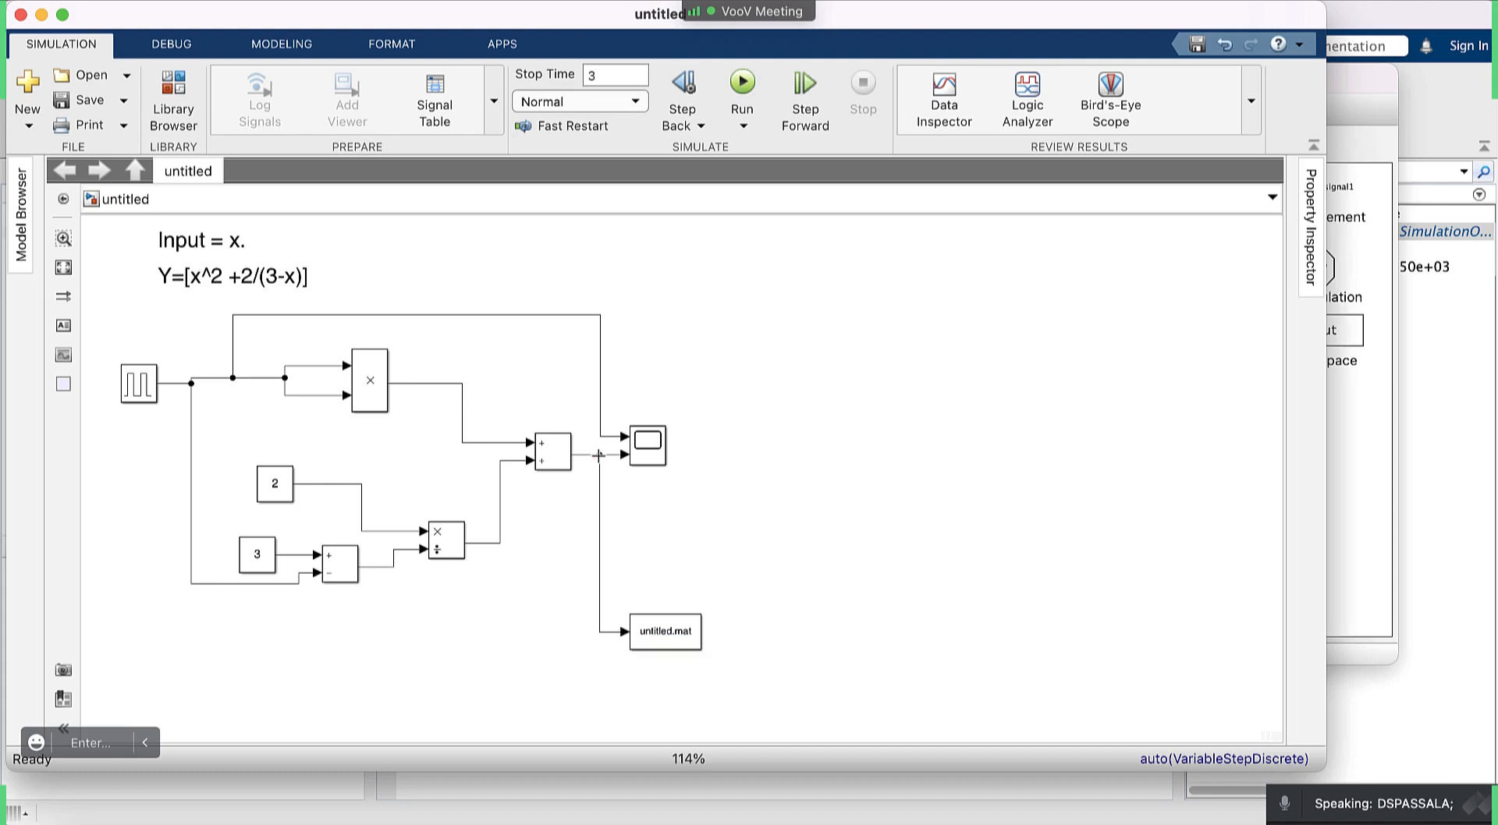
Set the To File block's file name to SimulinkModel1.mat and apply the change.
{"action": "left_click", "coordinate": [662, 641]}
{"action": "double_click", "coordinate": [664, 630]}
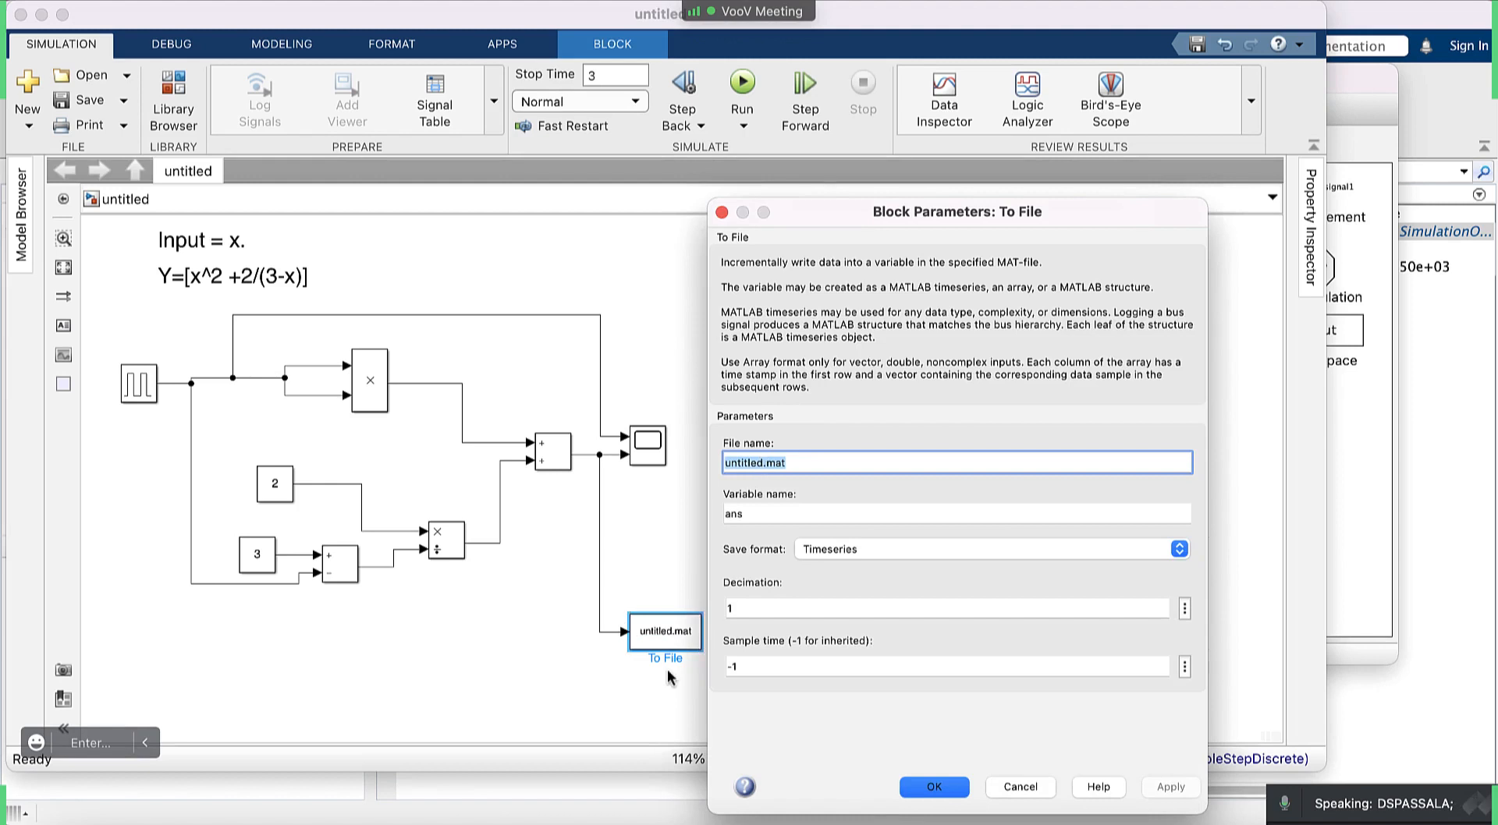
{"action": "key", "text": "Right"}
{"action": "key", "text": "Left"}
{"action": "key", "text": "Left"}
{"action": "key", "text": "Left"}
{"action": "key", "text": "BackSpace"}
{"action": "key", "text": "BackSpace"}
{"action": "key", "text": "BackSpace"}
{"action": "key", "text": "BackSpace"}
{"action": "key", "text": "BackSpace"}
{"action": "key", "text": "BackSpace"}
{"action": "key", "text": "BackSpace"}
{"action": "key", "text": "BackSpace"}
{"action": "key", "text": "BackSpace"}
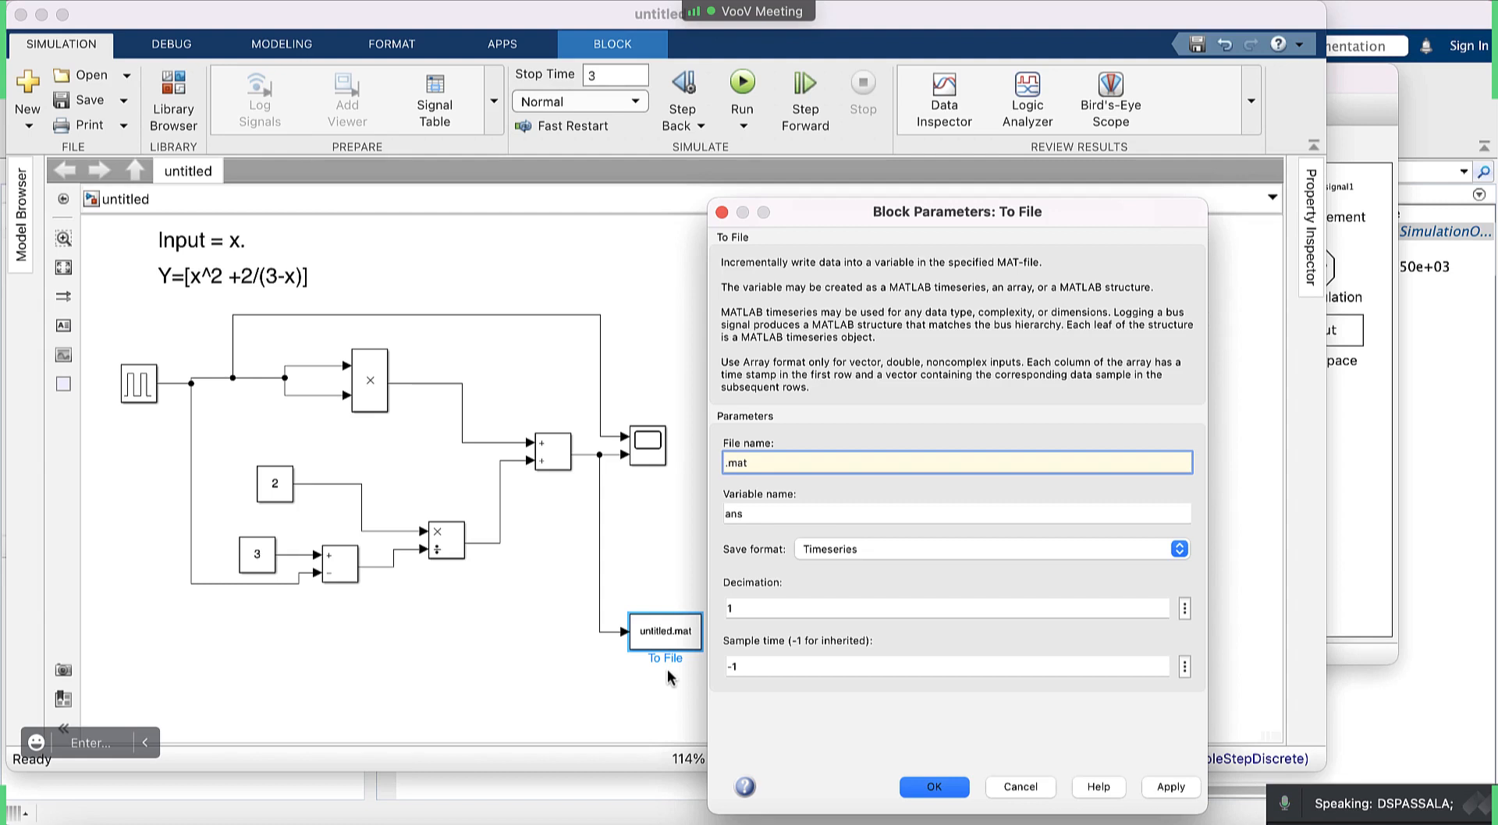
{"action": "type", "text": "Su"}
{"action": "key", "text": "BackSpace"}
{"action": "type", "text": "imulinkModel1"}
{"action": "left_click", "coordinate": [1176, 790]}
{"action": "left_click", "coordinate": [949, 788]}
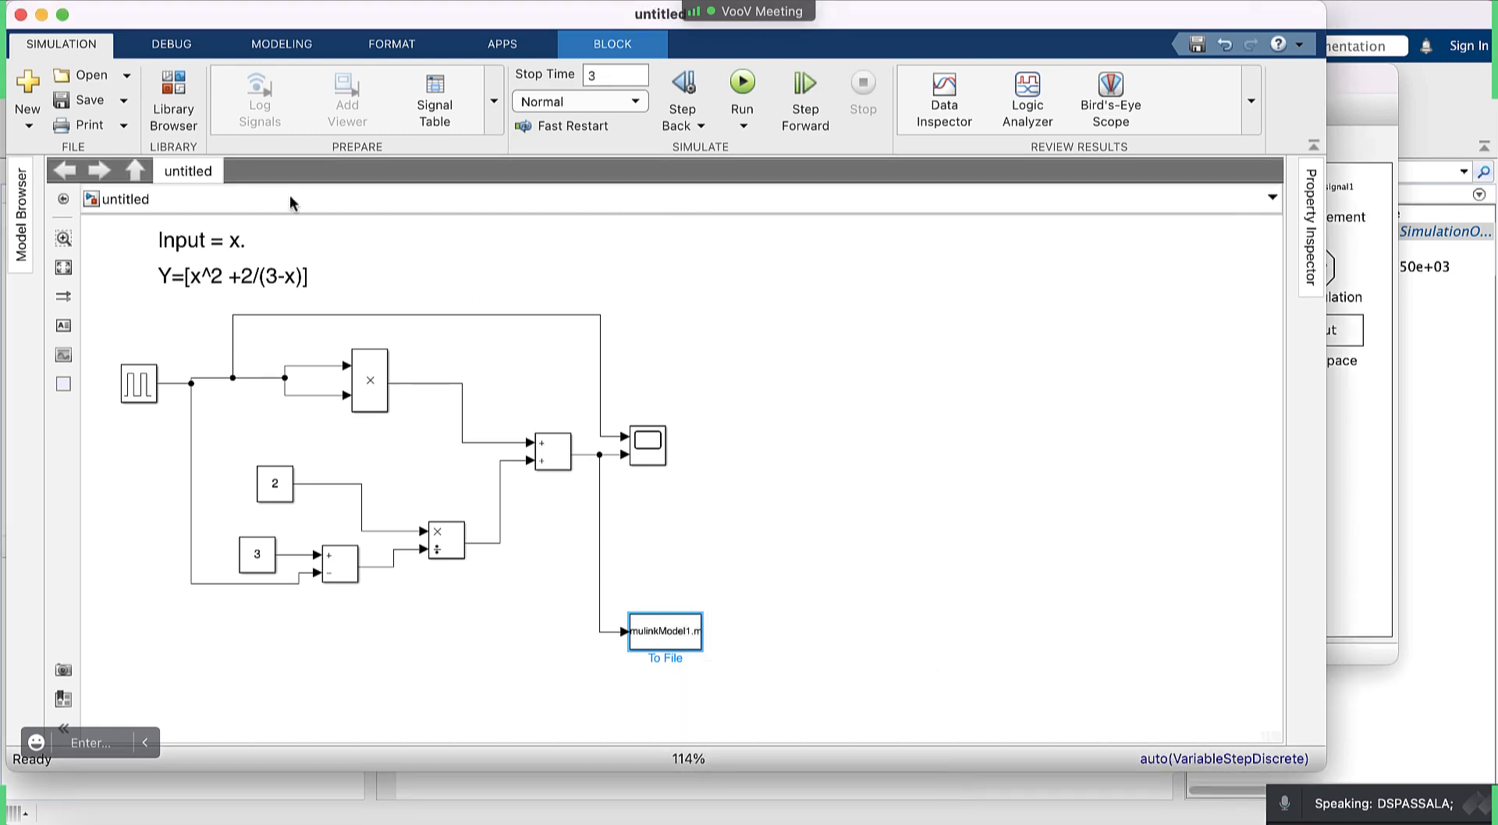
Run the simulation and load the ans variable from SimulinkModel1.mat into the MATLAB workspace.
{"action": "left_click", "coordinate": [742, 82]}
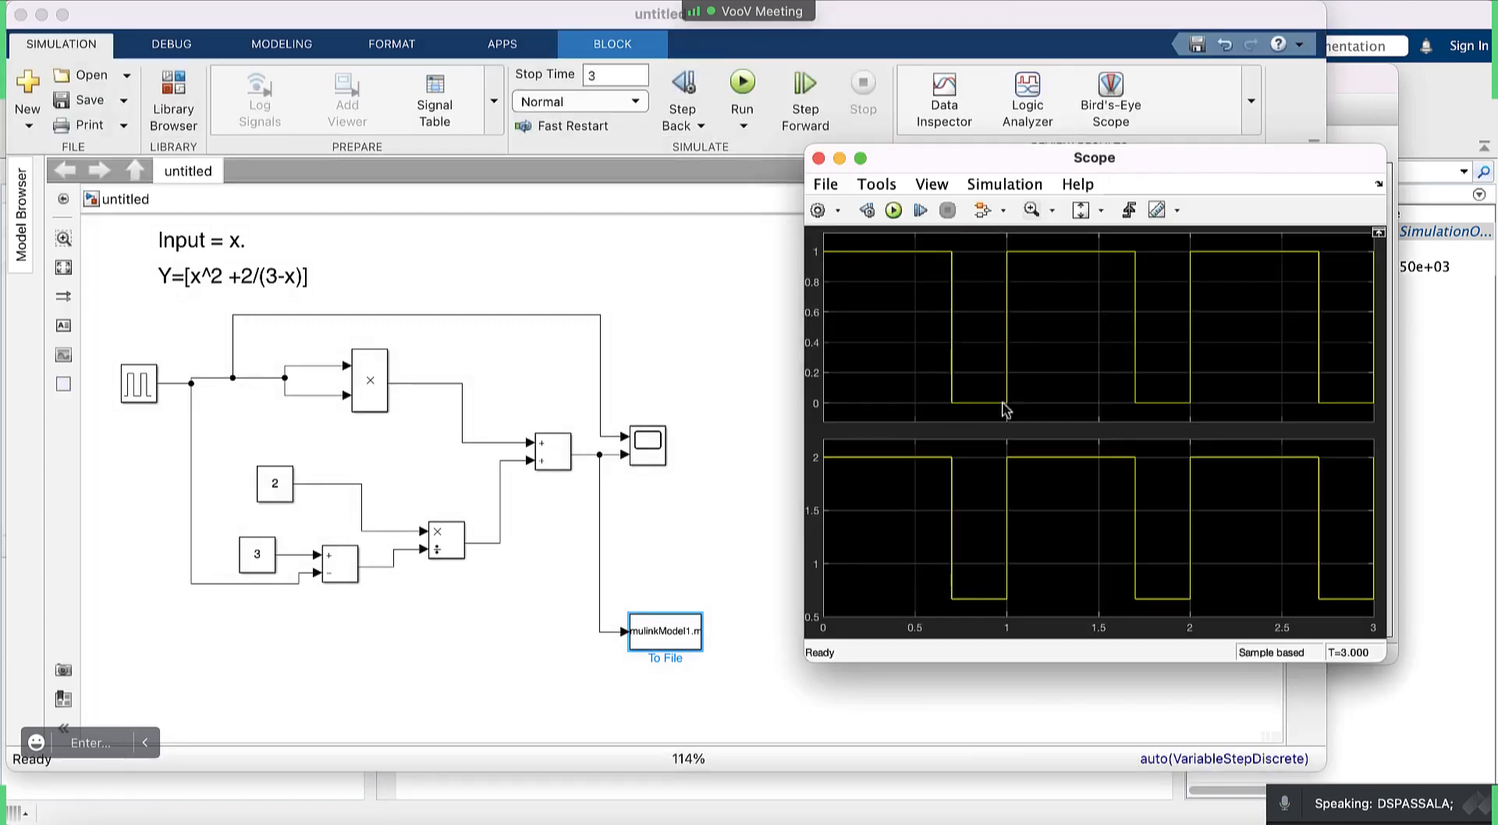
{"action": "left_click", "coordinate": [1456, 457]}
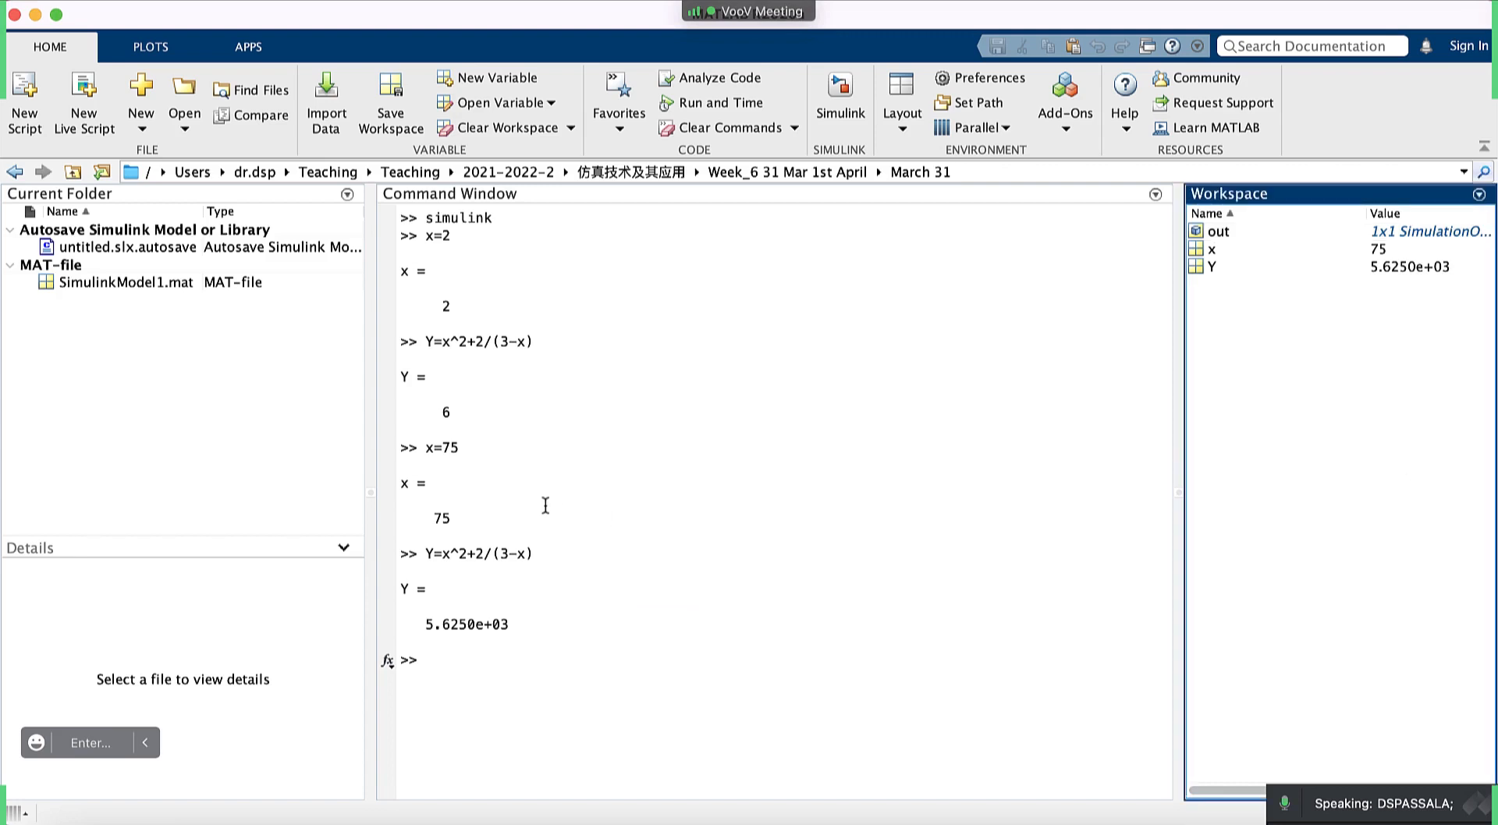
{"action": "left_click", "coordinate": [146, 286]}
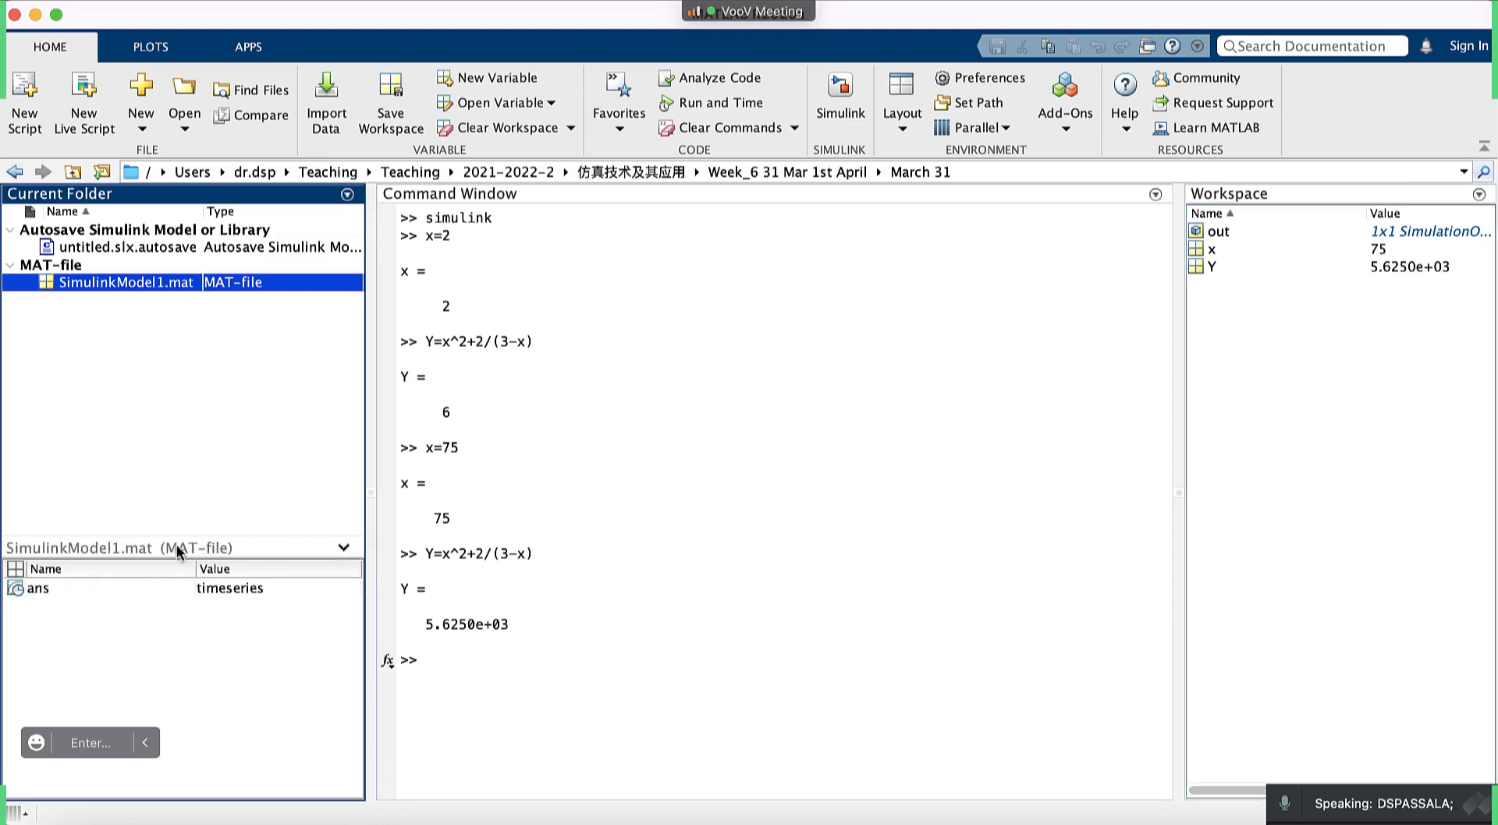
{"action": "left_click", "coordinate": [53, 592]}
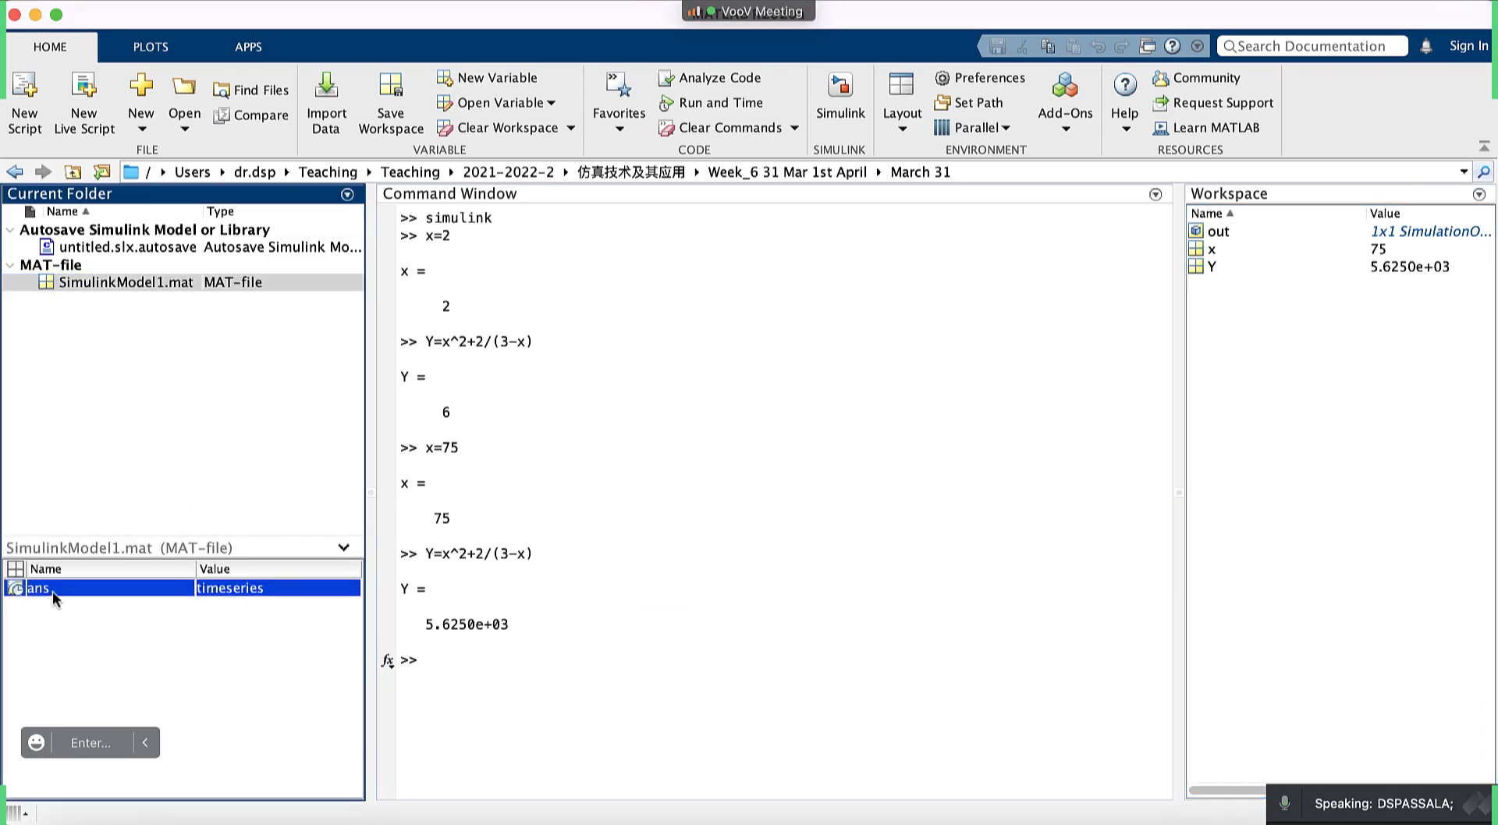
{"action": "double_click", "coordinate": [53, 592]}
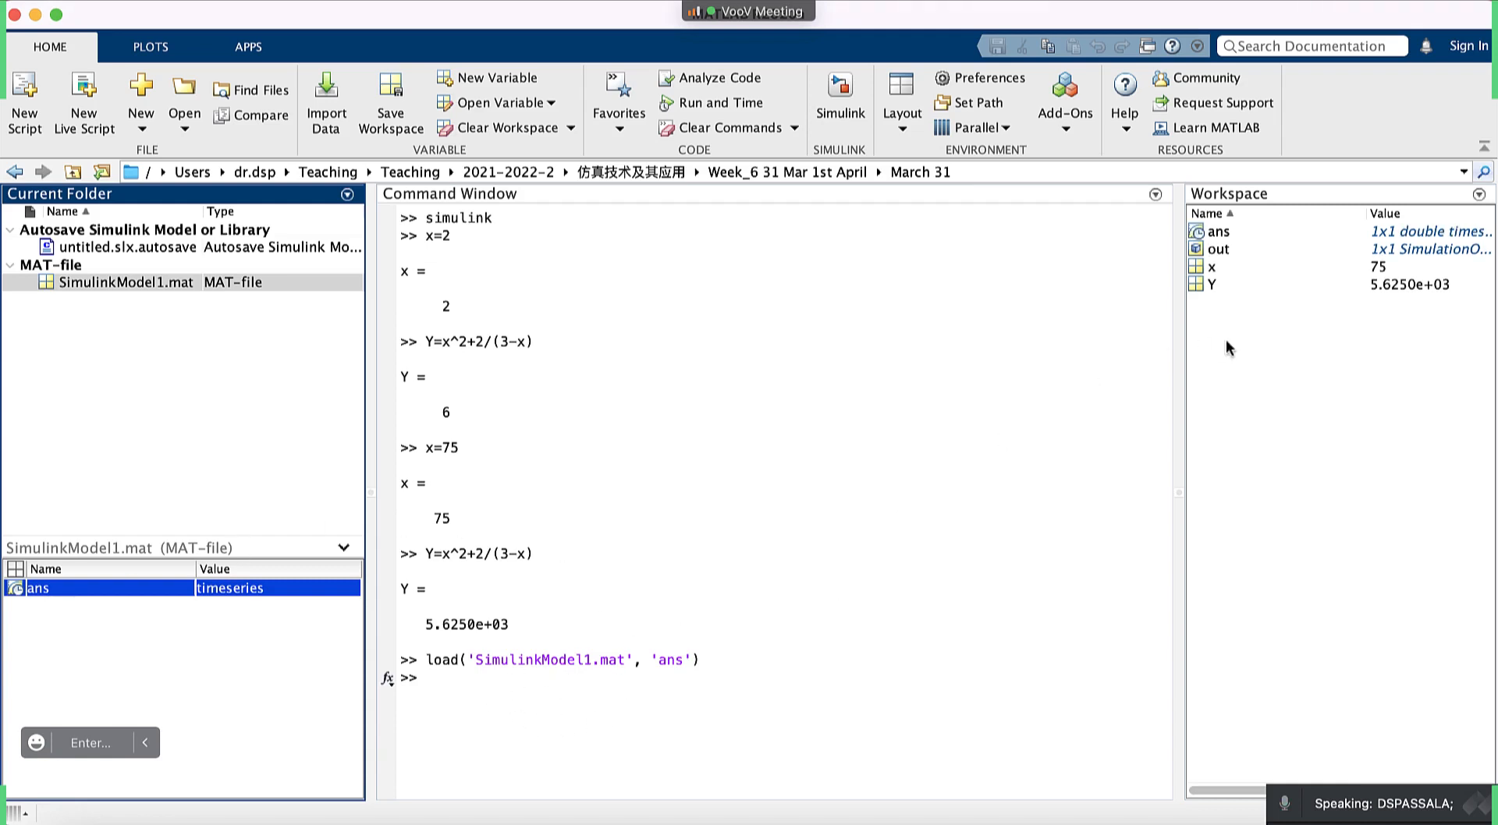
Open the workspace variable ans and look through its time and data columns.
{"action": "left_click", "coordinate": [1219, 232]}
{"action": "double_click", "coordinate": [1196, 234]}
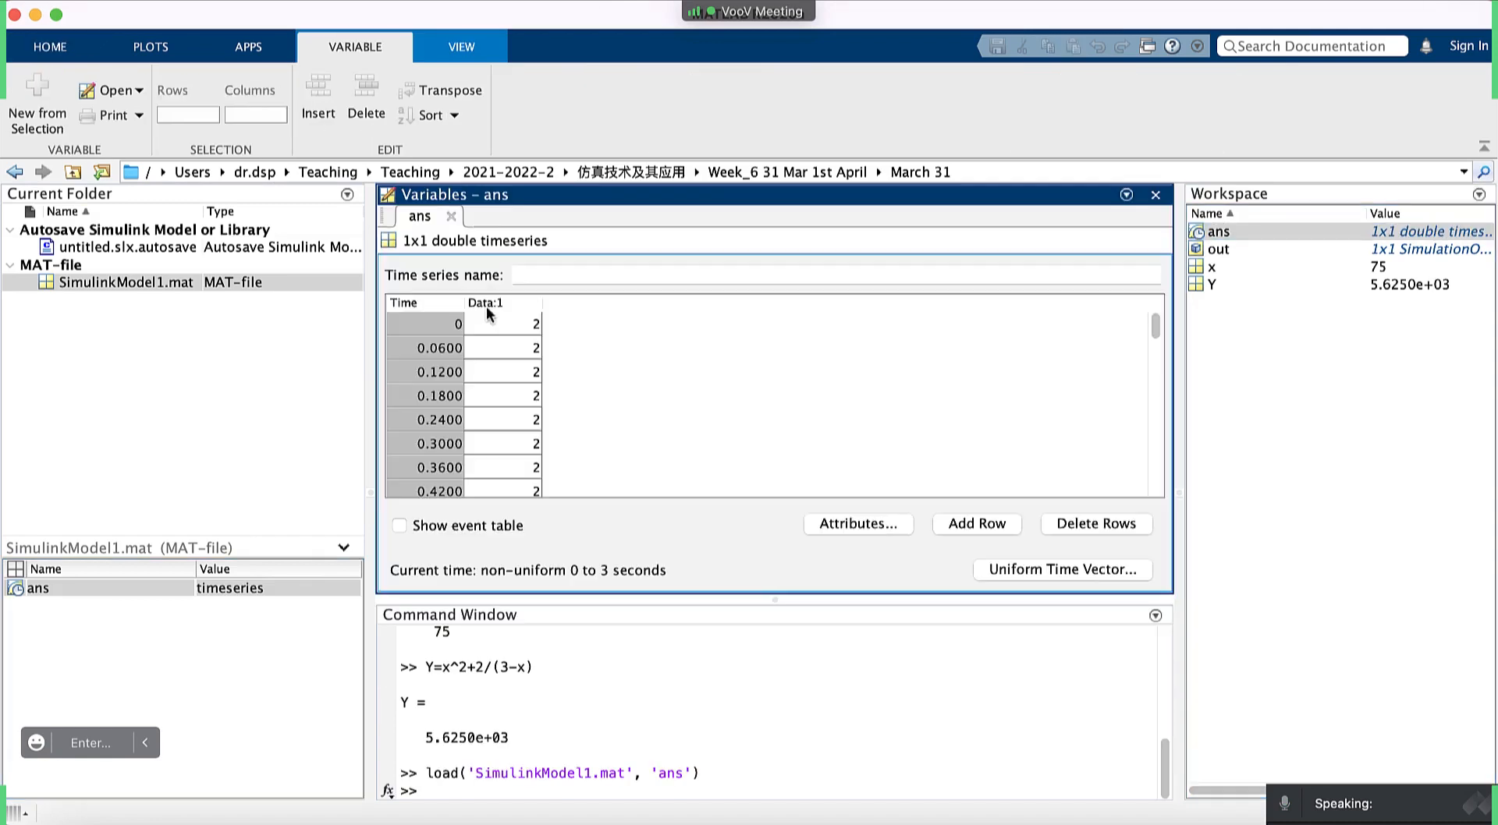
{"action": "scroll", "coordinate": [528, 402], "scroll_direction": "down", "scroll_amount": 8}
{"action": "scroll", "coordinate": [530, 436], "scroll_direction": "up", "scroll_amount": 10}
{"action": "scroll", "coordinate": [506, 409], "scroll_direction": "down", "scroll_amount": 5}
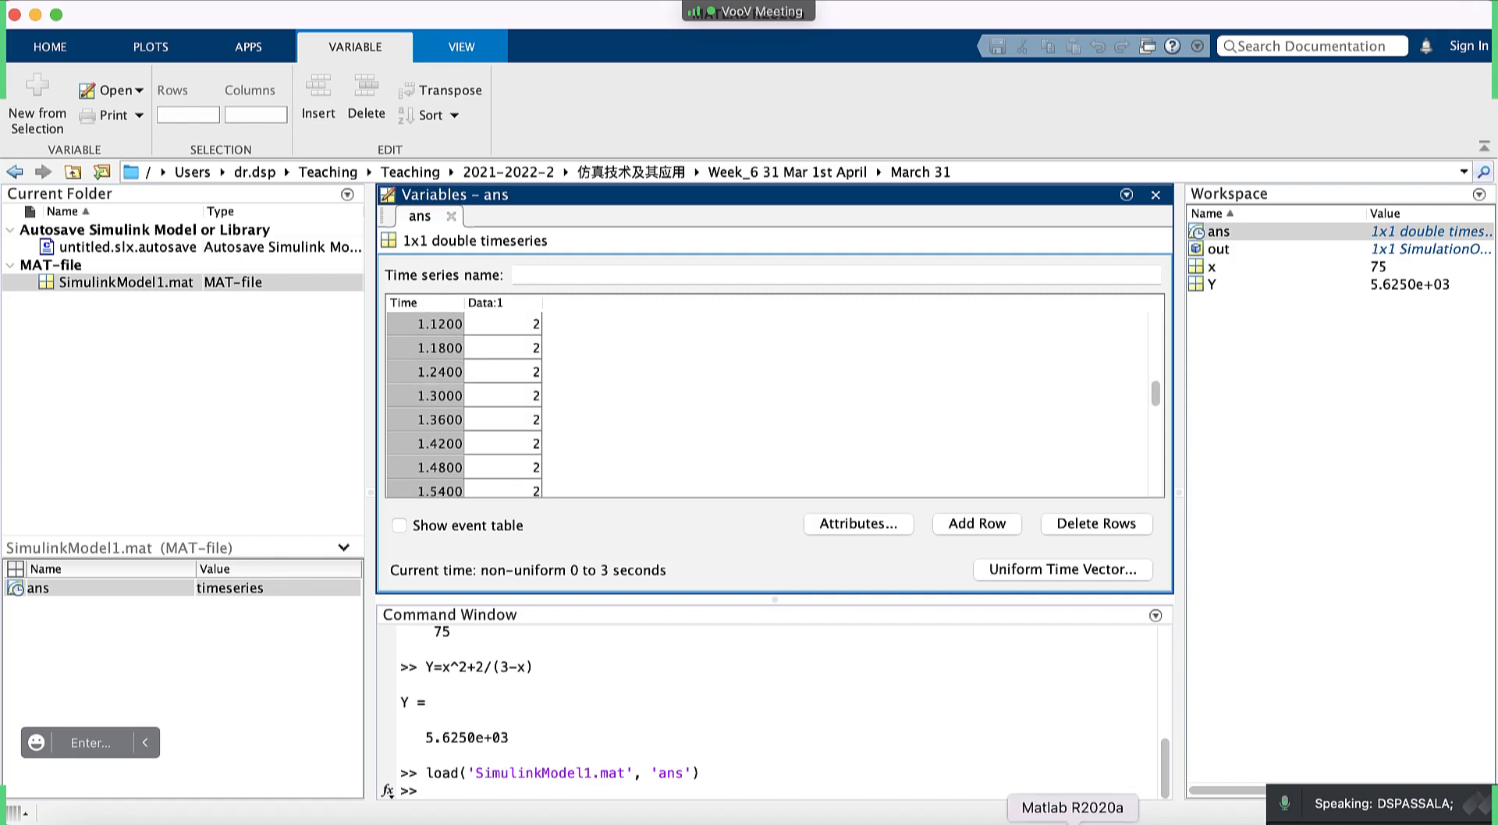
Compare the ans data with the Scope plots and the model's To File branch, and close the variable view when finished.
{"action": "key", "text": "ctrl+Down"}
{"action": "left_click", "coordinate": [1156, 587]}
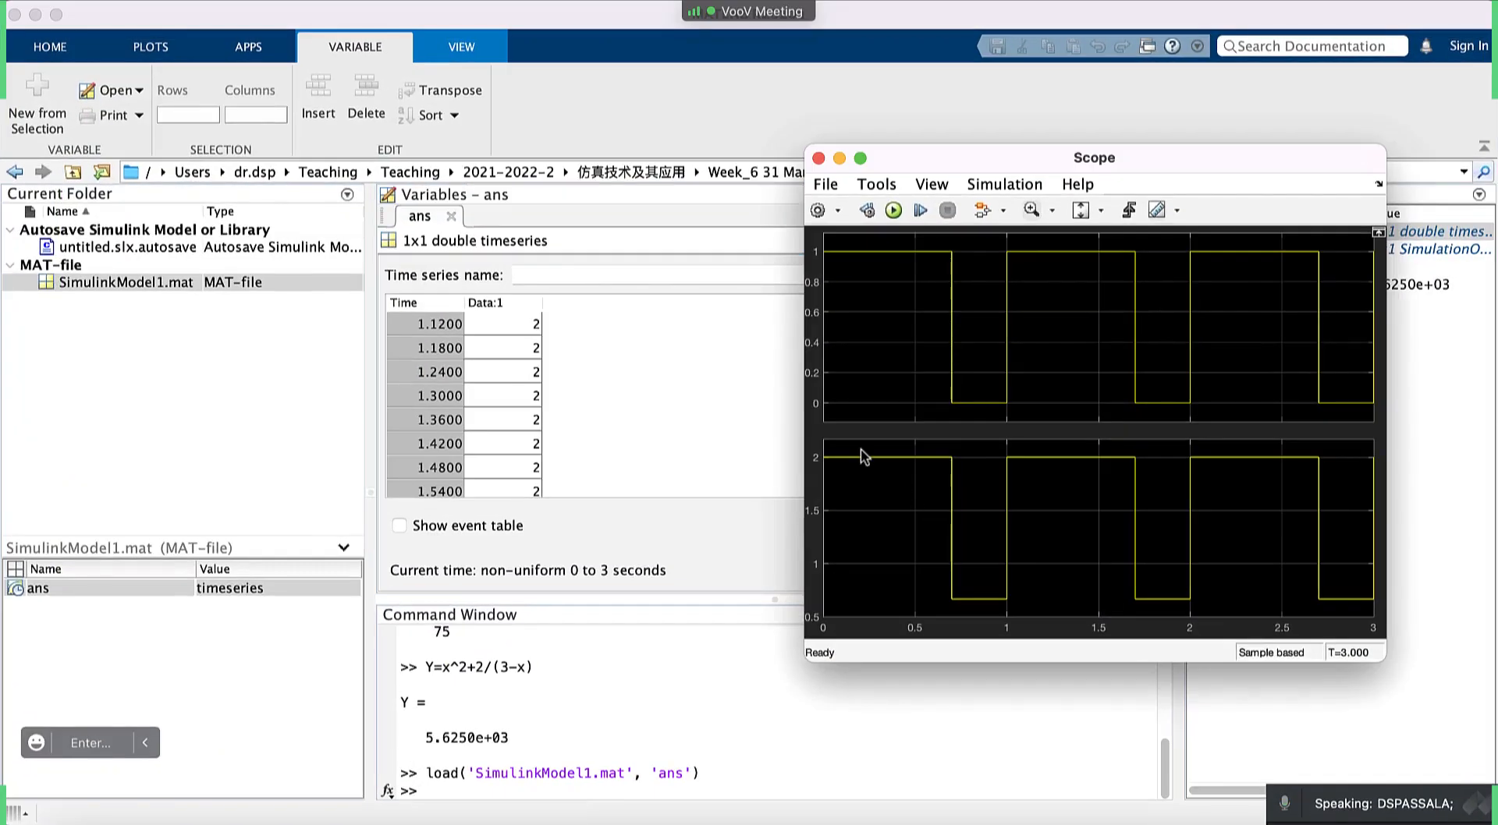
{"action": "left_click", "coordinate": [691, 484]}
{"action": "key", "text": "ctrl+Down"}
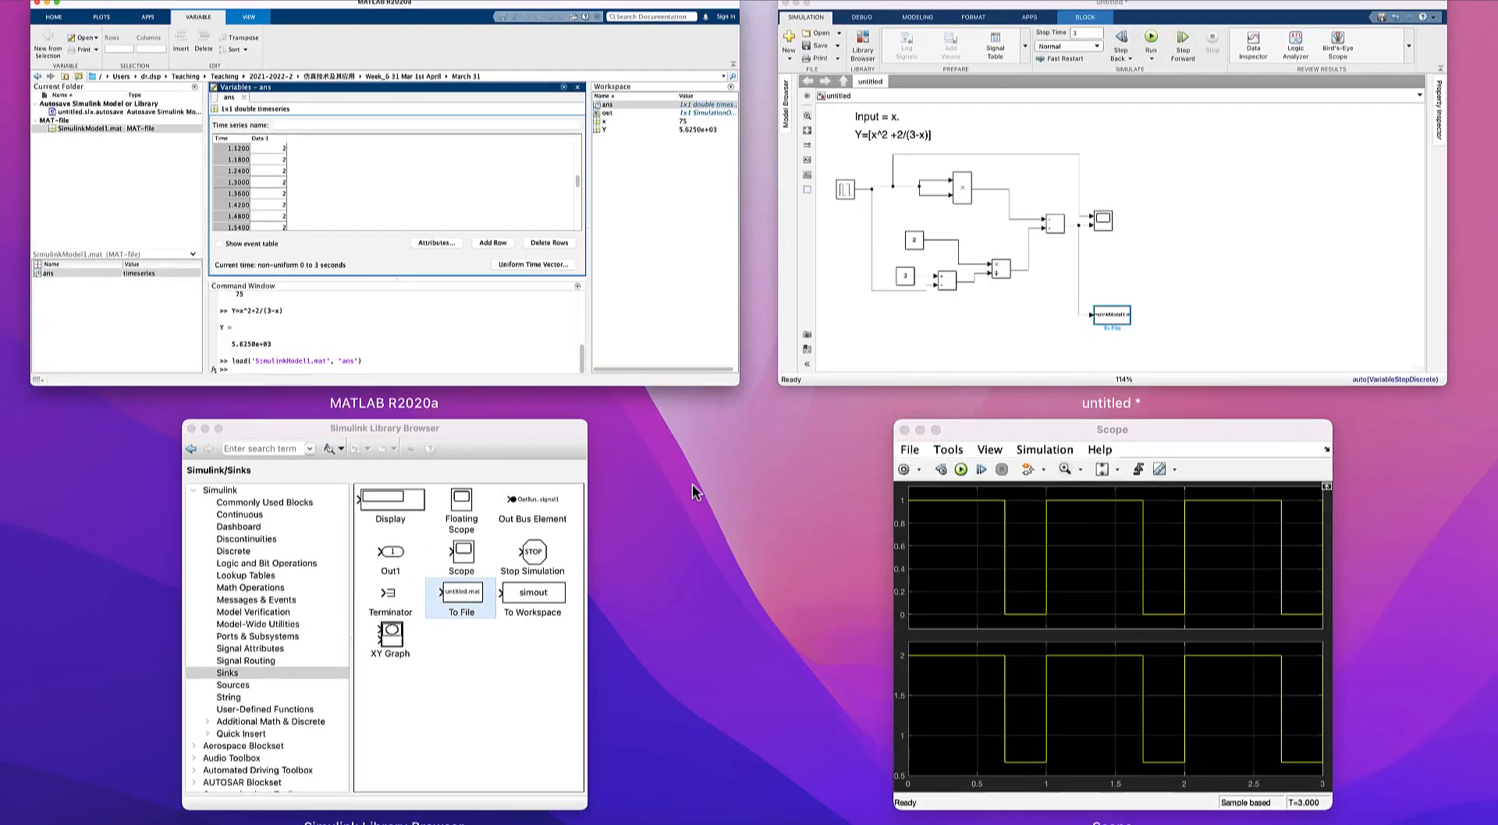
{"action": "left_click", "coordinate": [1118, 234]}
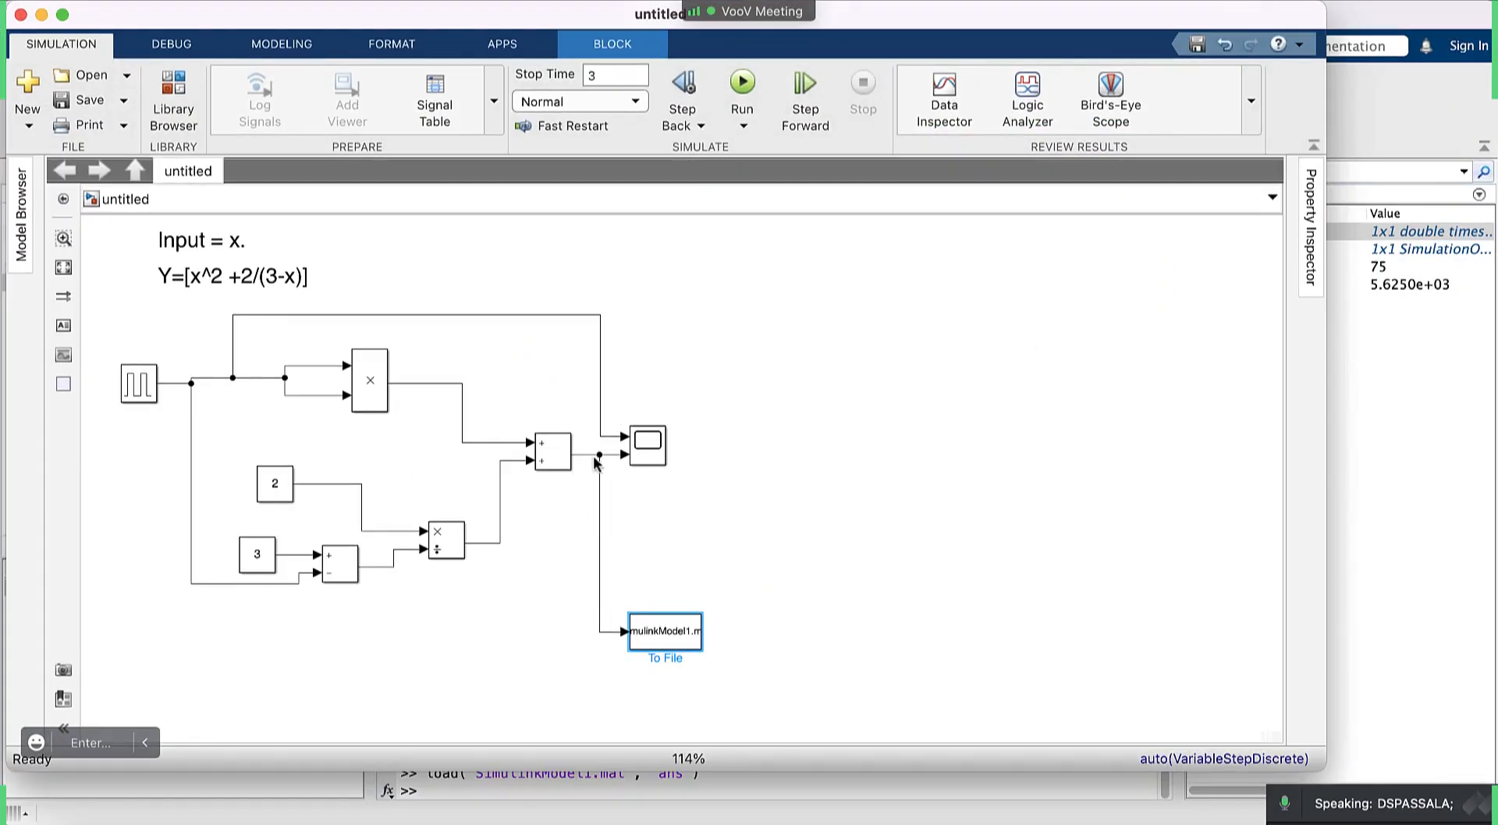
{"action": "left_click", "coordinate": [1425, 351]}
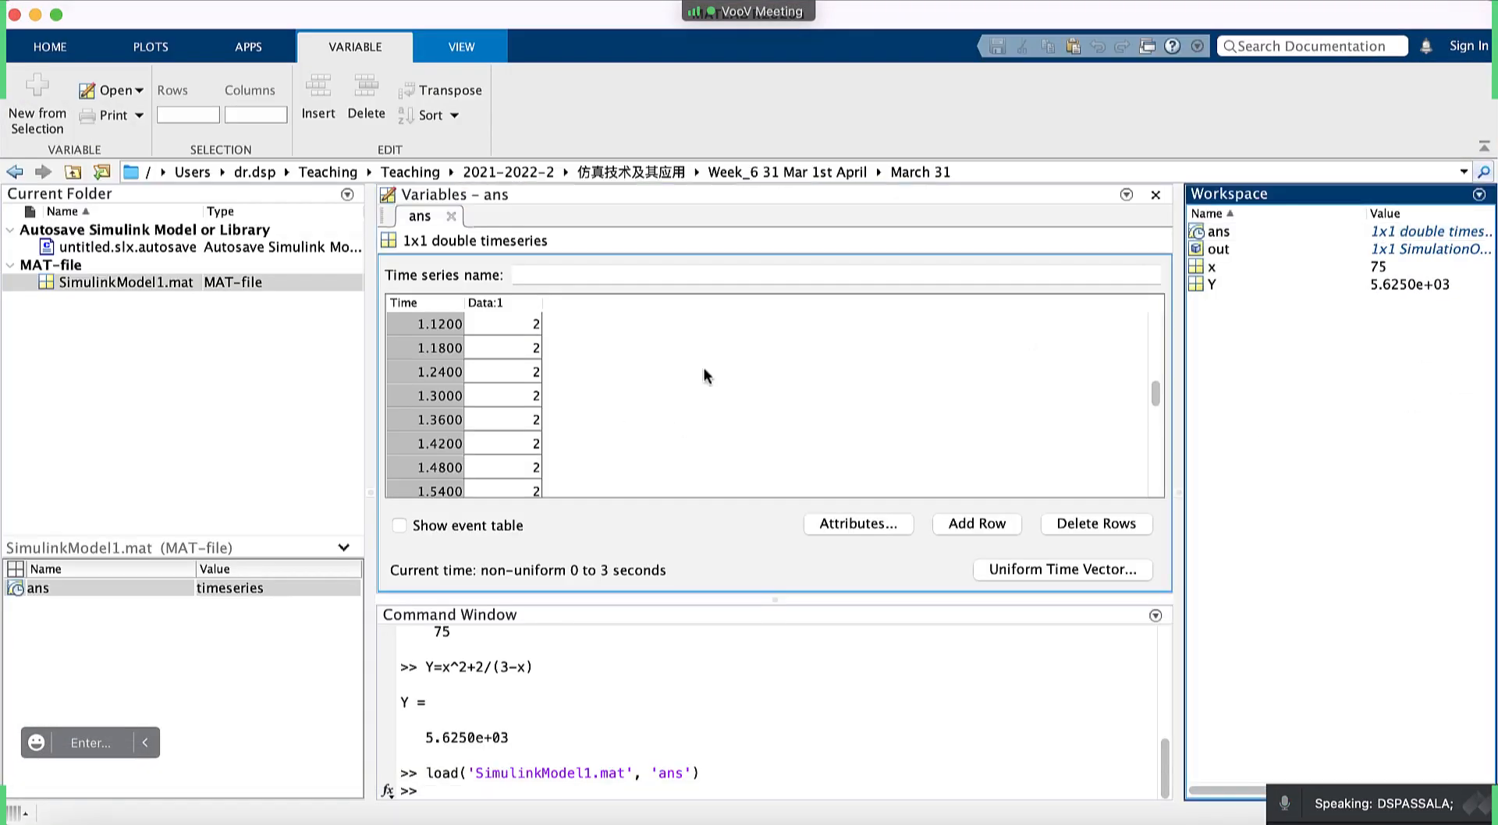
{"action": "left_click", "coordinate": [508, 324]}
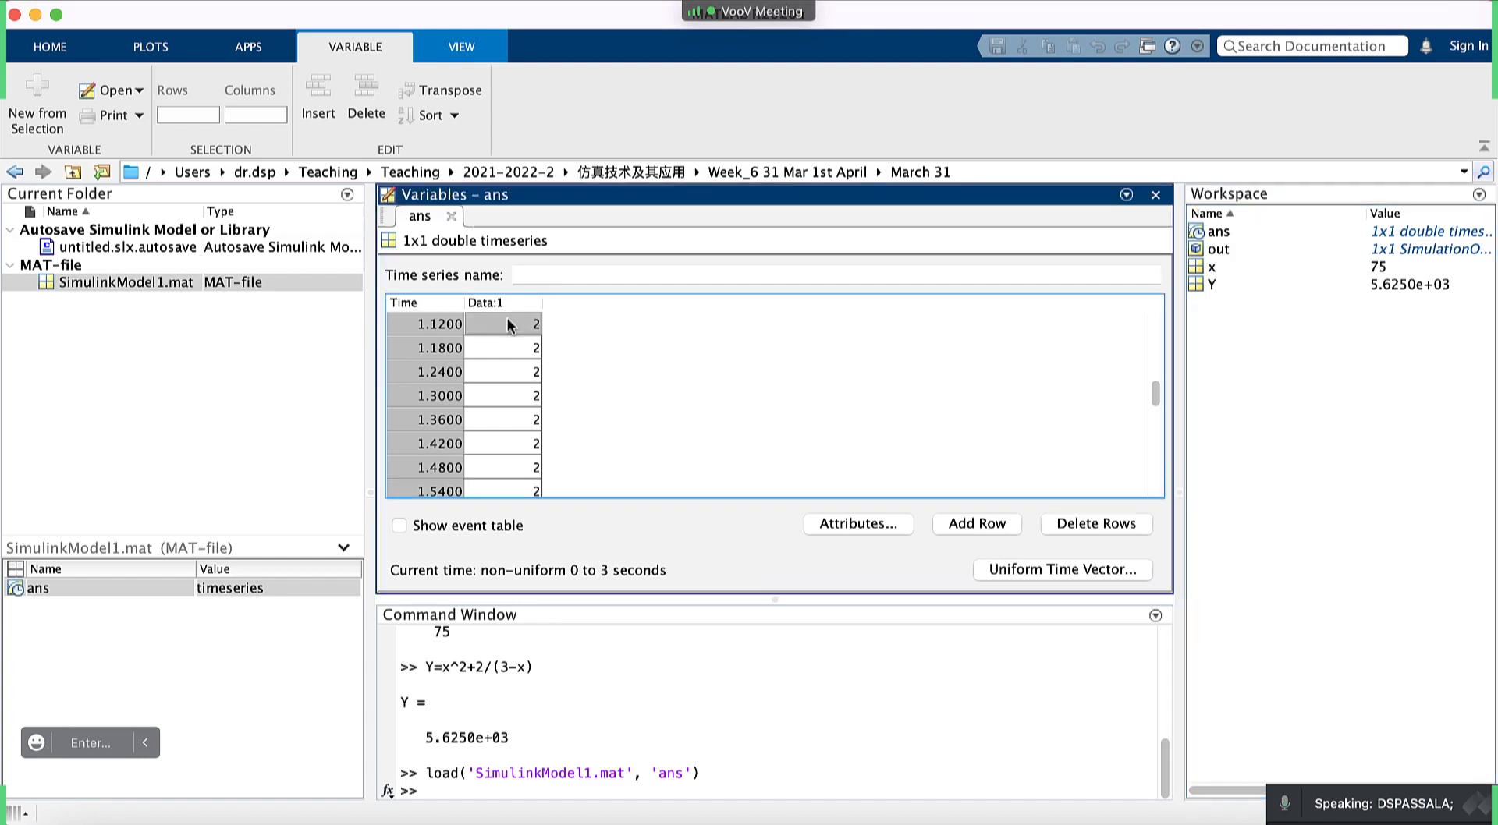
{"action": "scroll", "coordinate": [508, 325], "scroll_direction": "down", "scroll_amount": 8}
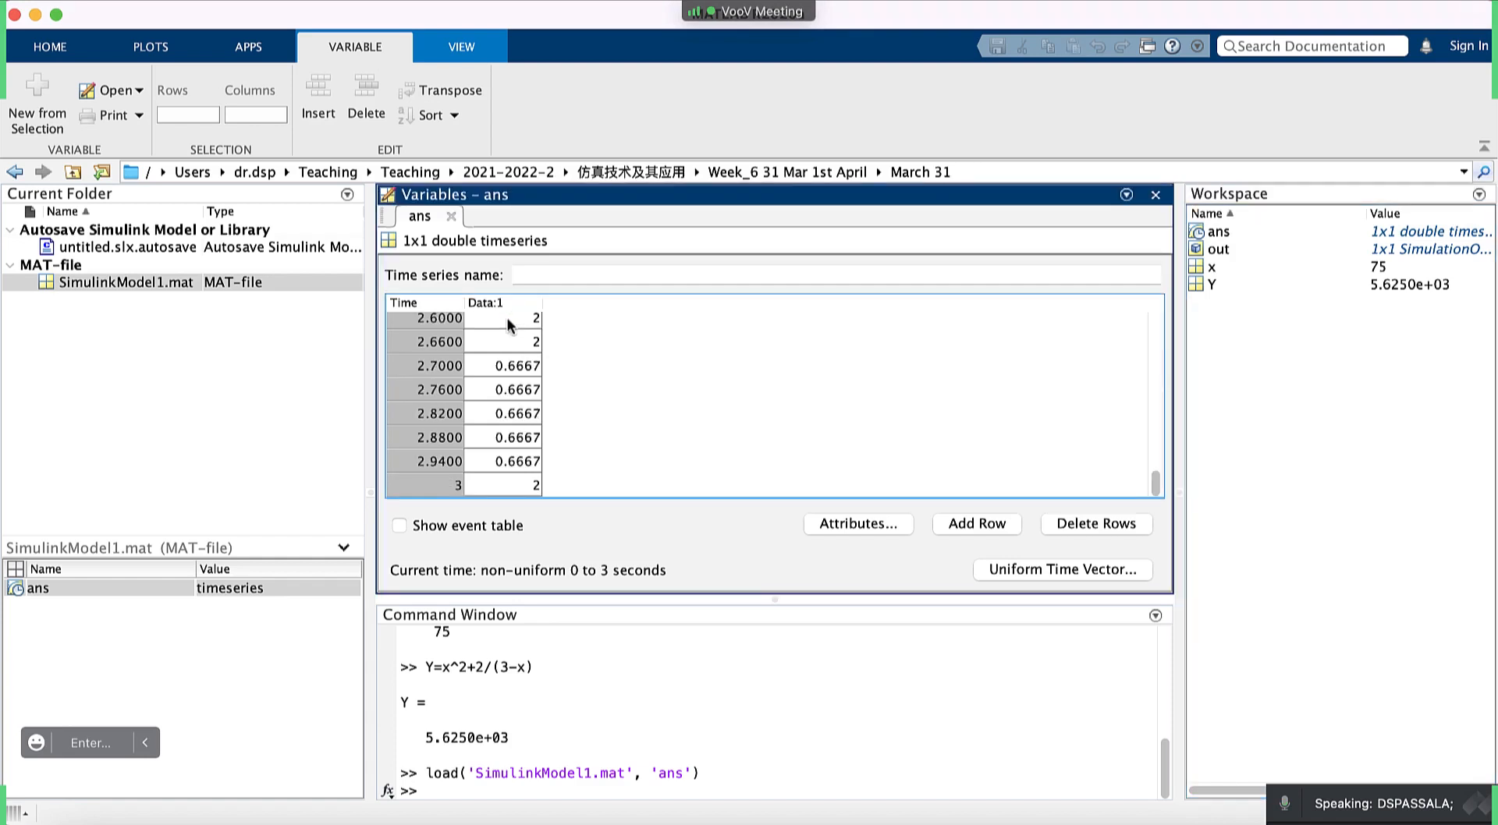
{"action": "left_click", "coordinate": [1156, 196]}
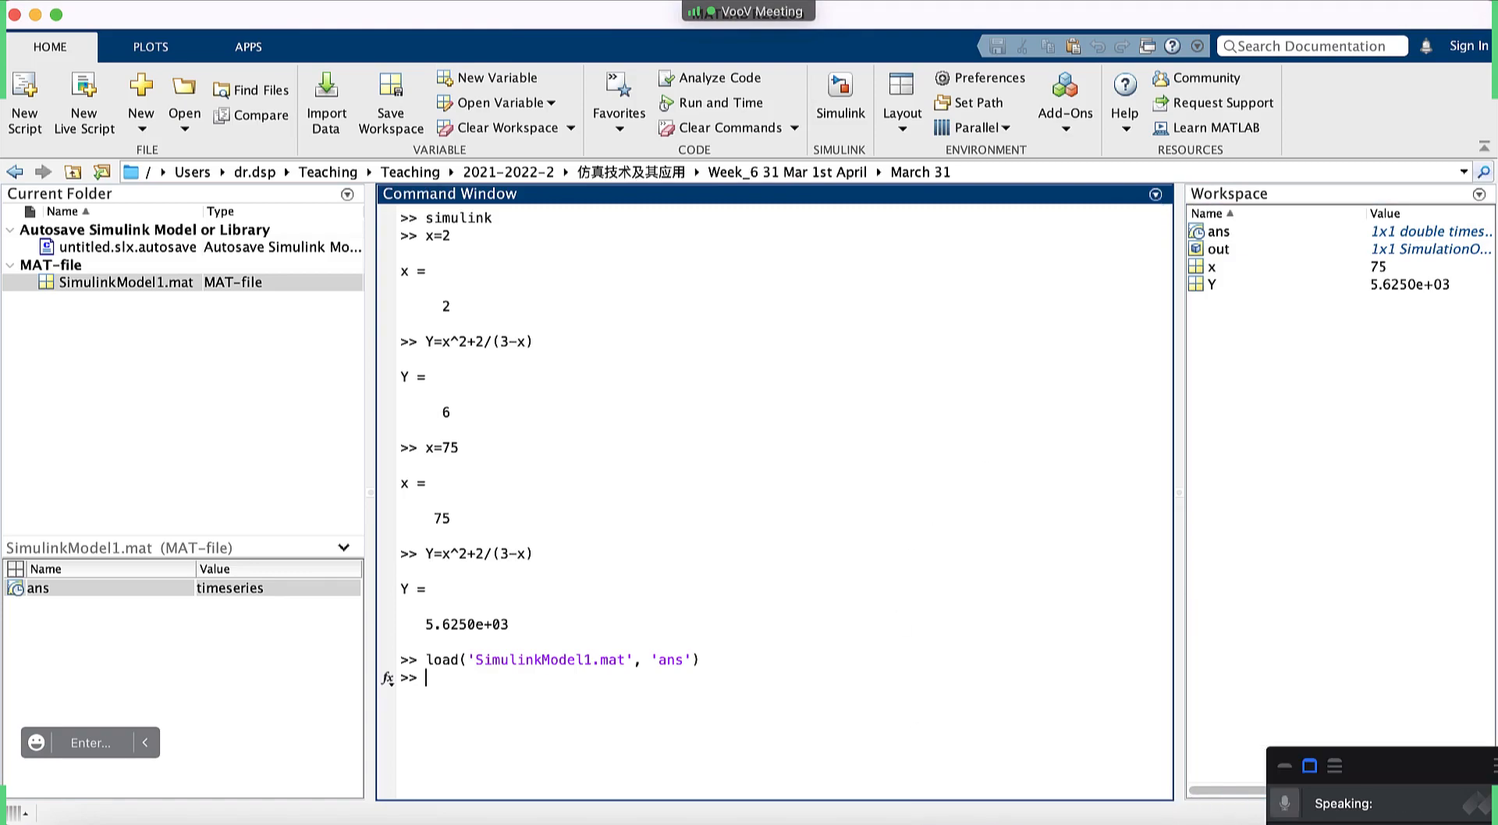
Return to the Simulink model and save it as class1.slx in the March 31 folder.
{"action": "key", "text": "ctrl+Up"}
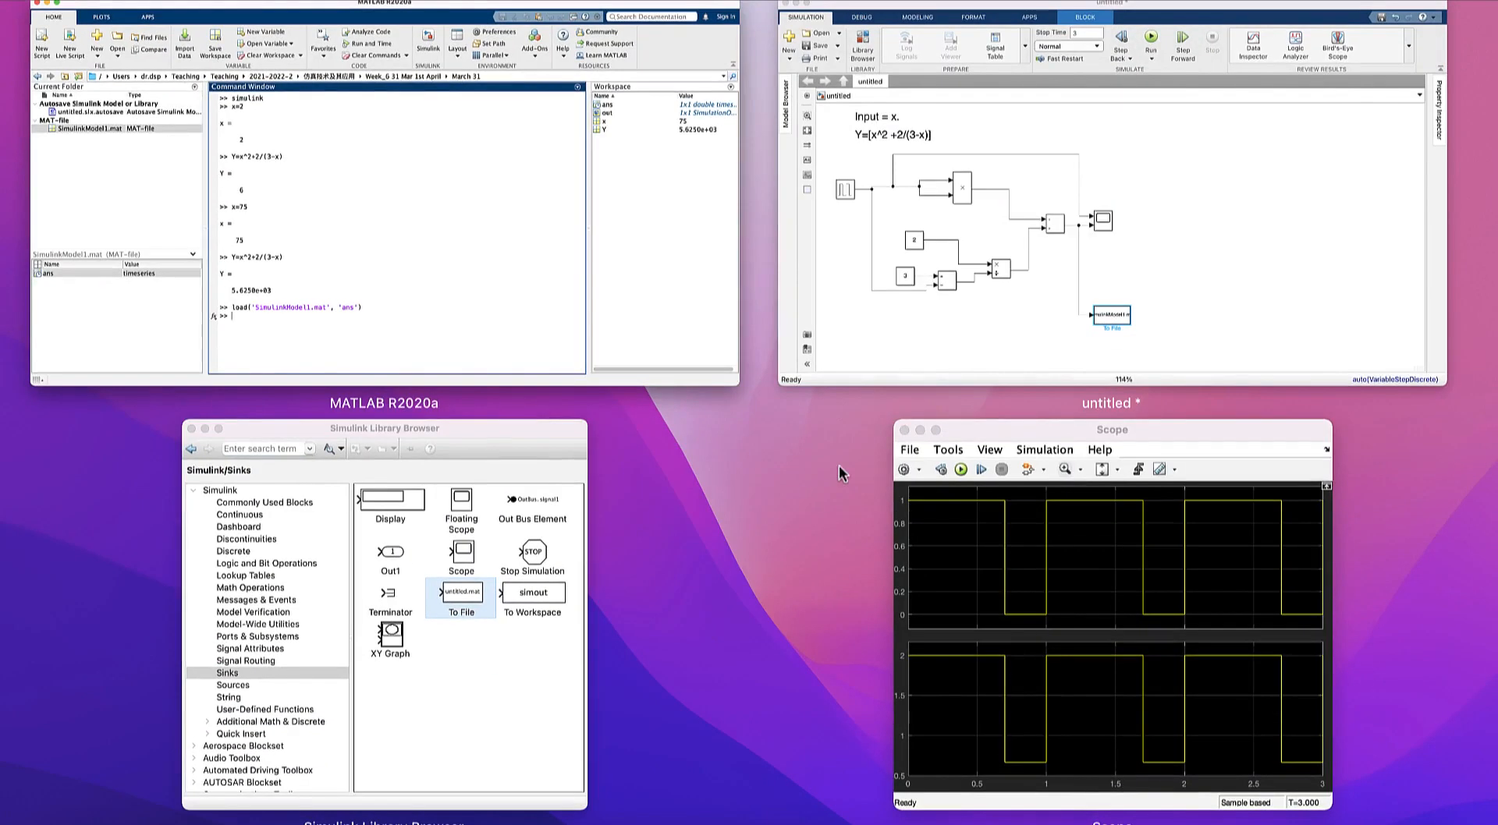
{"action": "left_click", "coordinate": [1040, 250]}
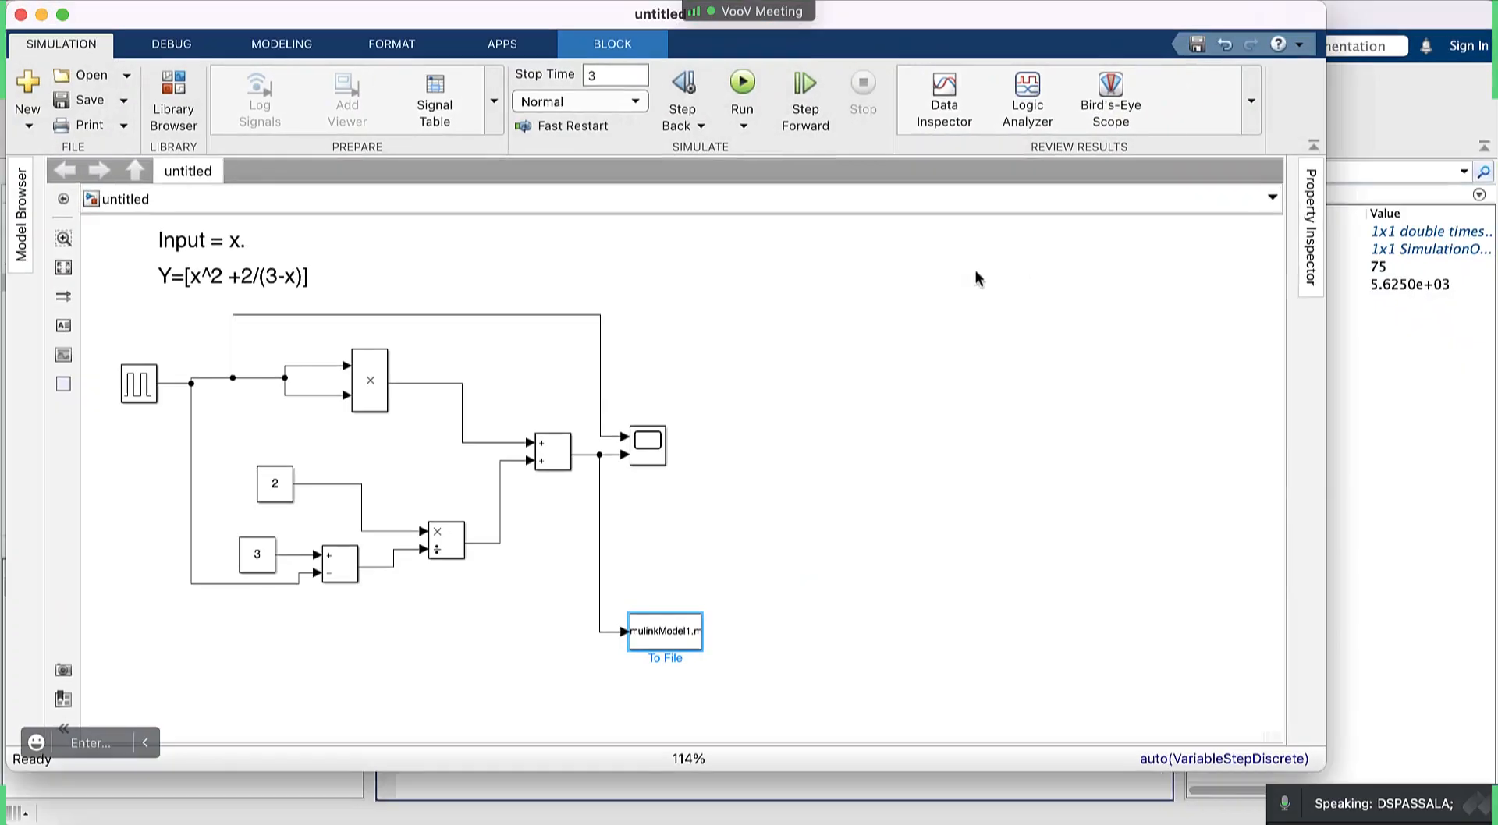
{"action": "left_click", "coordinate": [700, 314]}
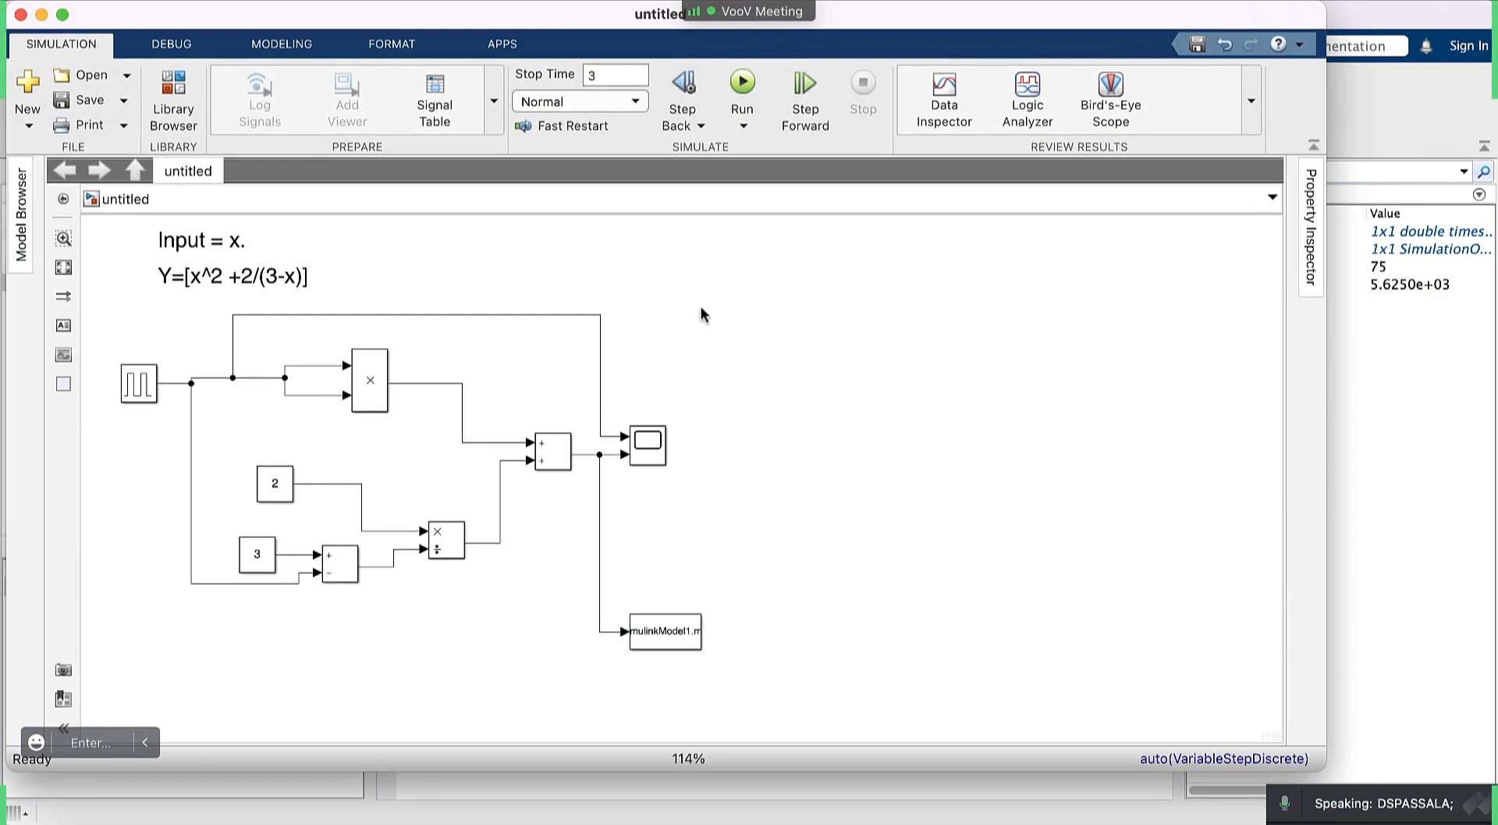
{"action": "left_click", "coordinate": [74, 101]}
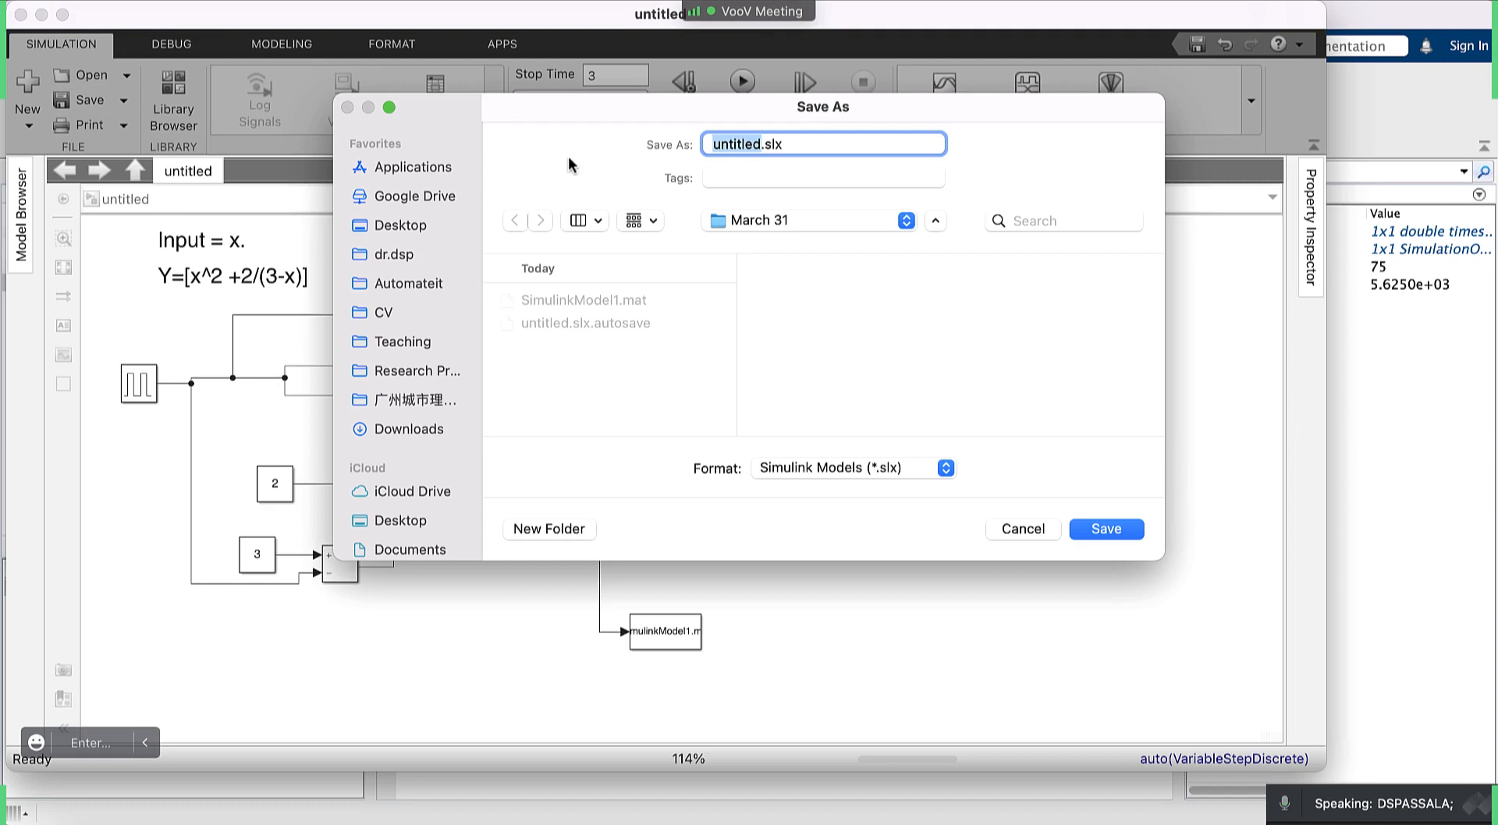
{"action": "type", "text": "class"}
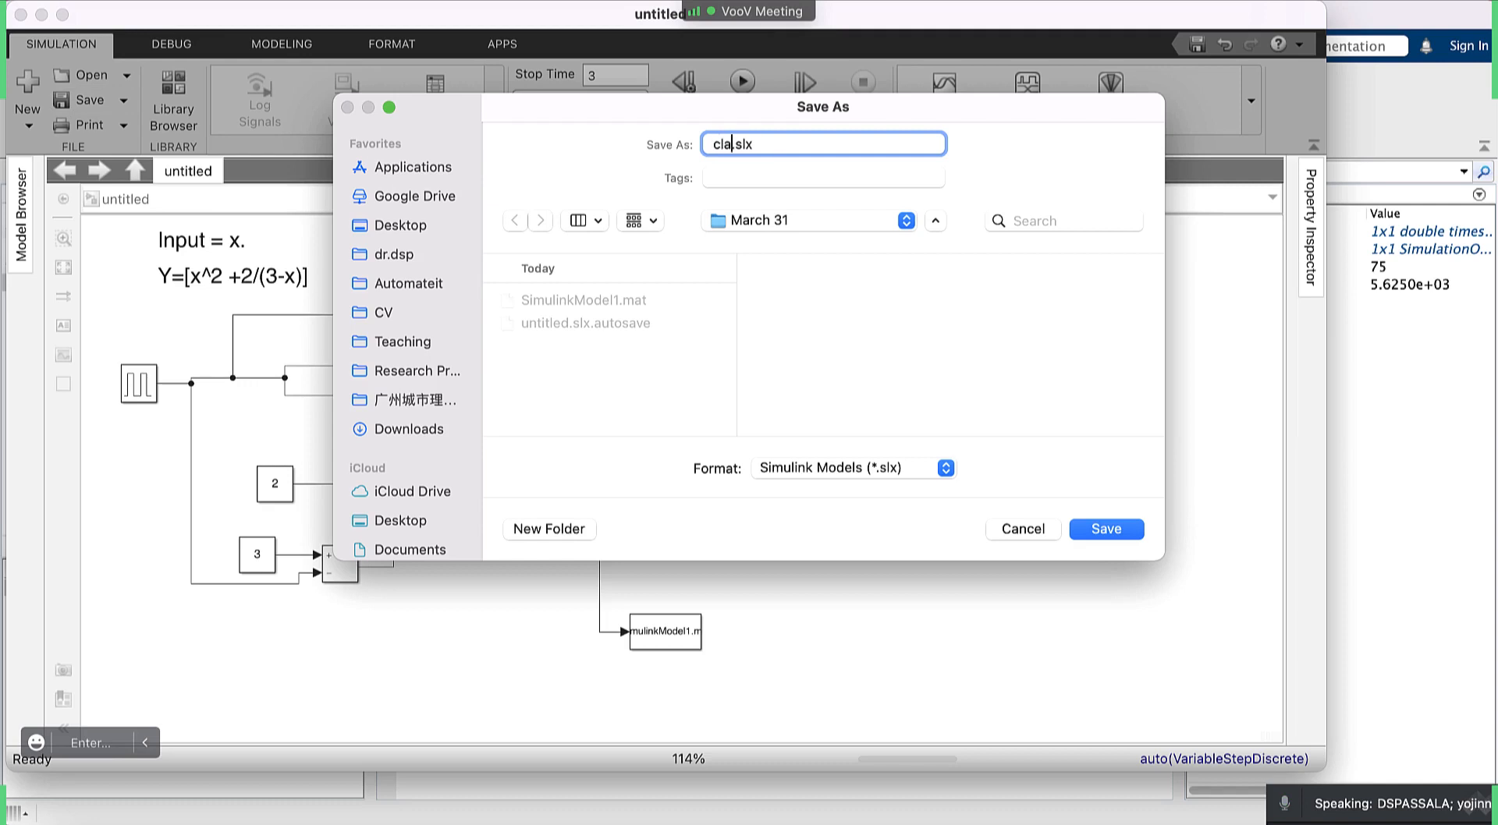
{"action": "type", "text": "1"}
{"action": "left_click", "coordinate": [1118, 527]}
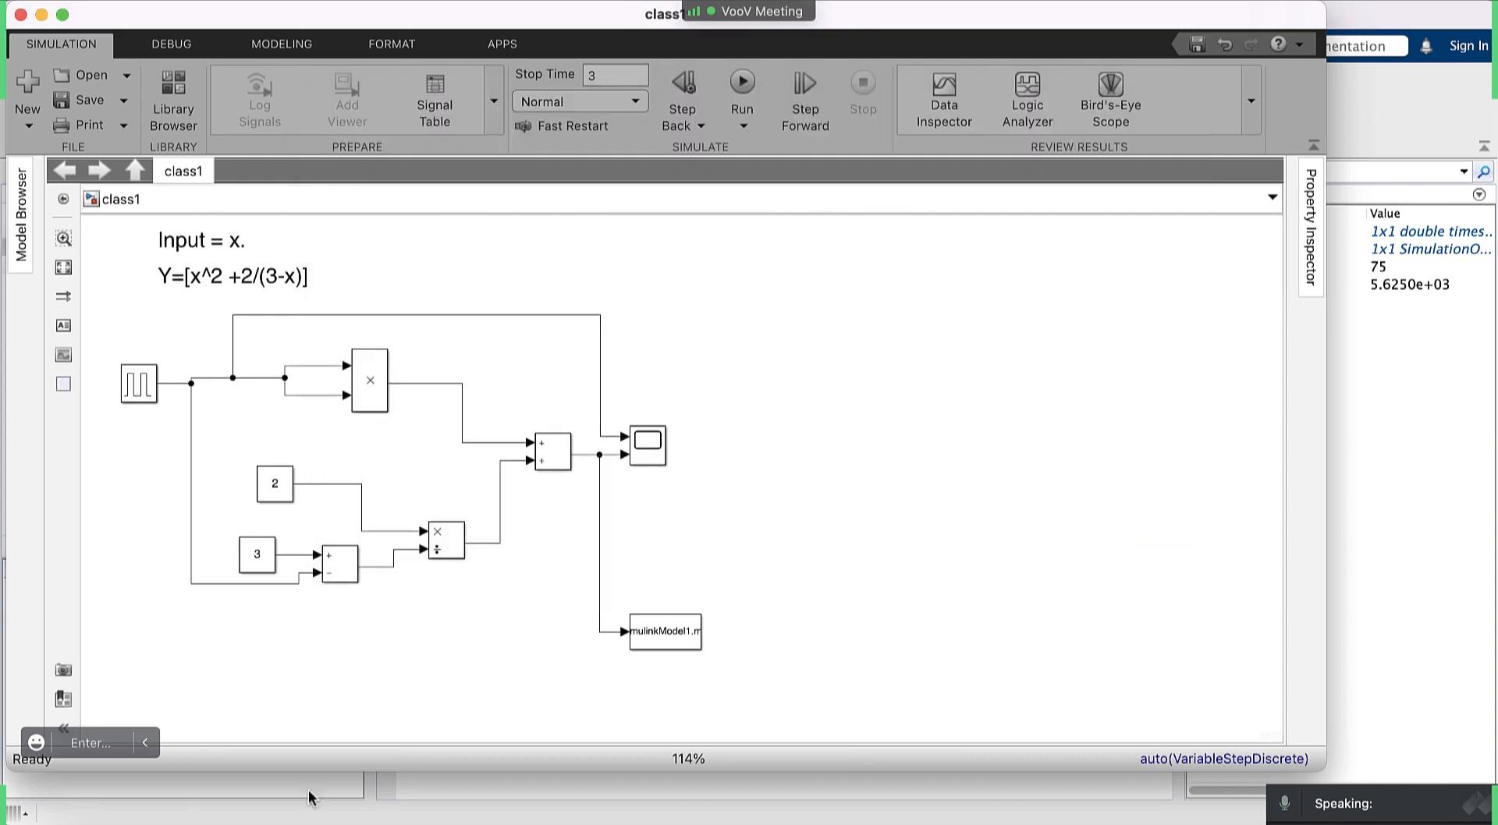
Check the saved class1.slx file and its preview in Finder's March 31 folder, and return to the model.
{"action": "left_click", "coordinate": [74, 823]}
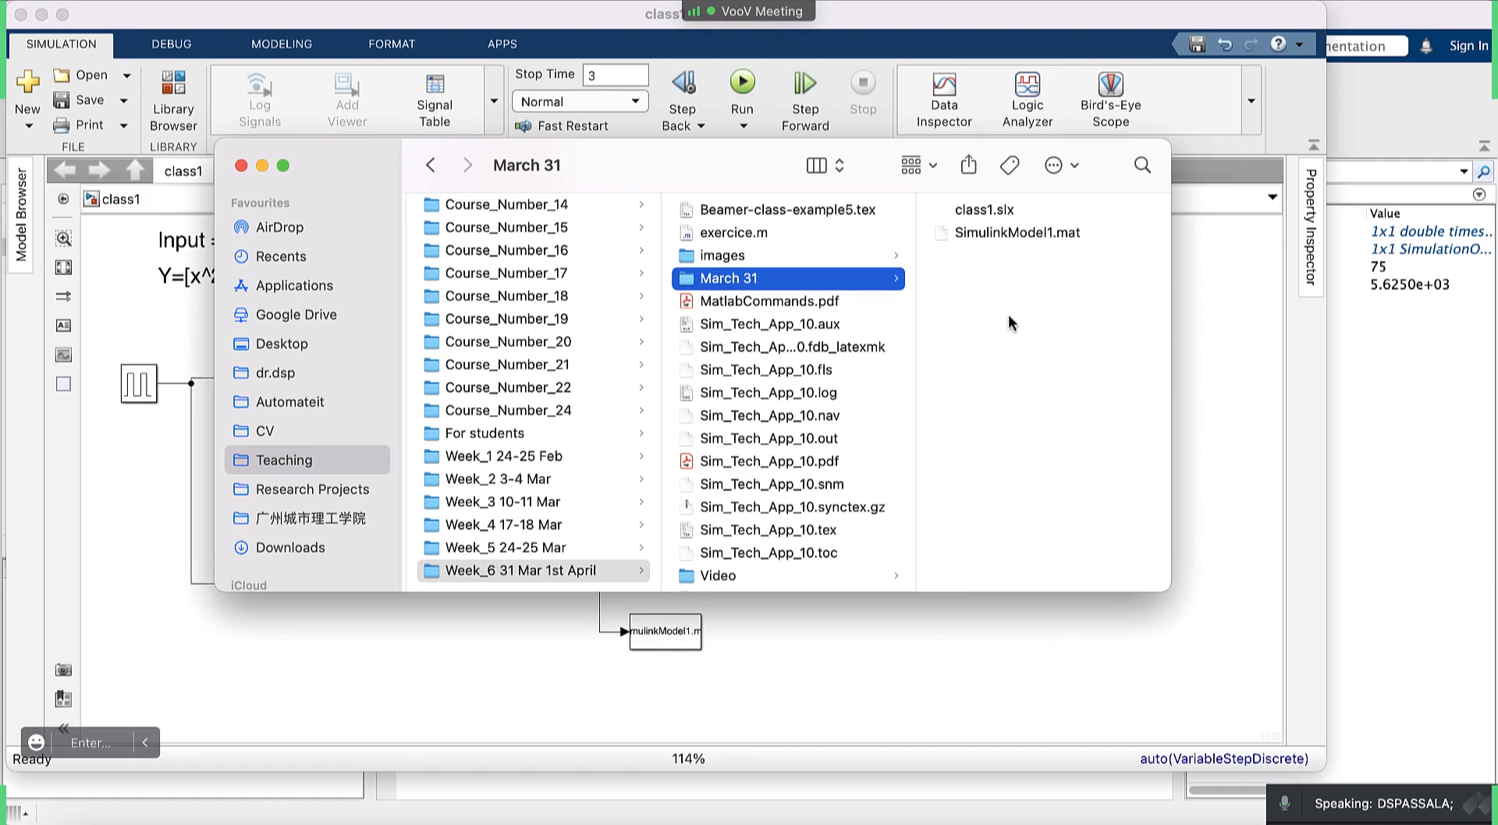
{"action": "left_click", "coordinate": [995, 212]}
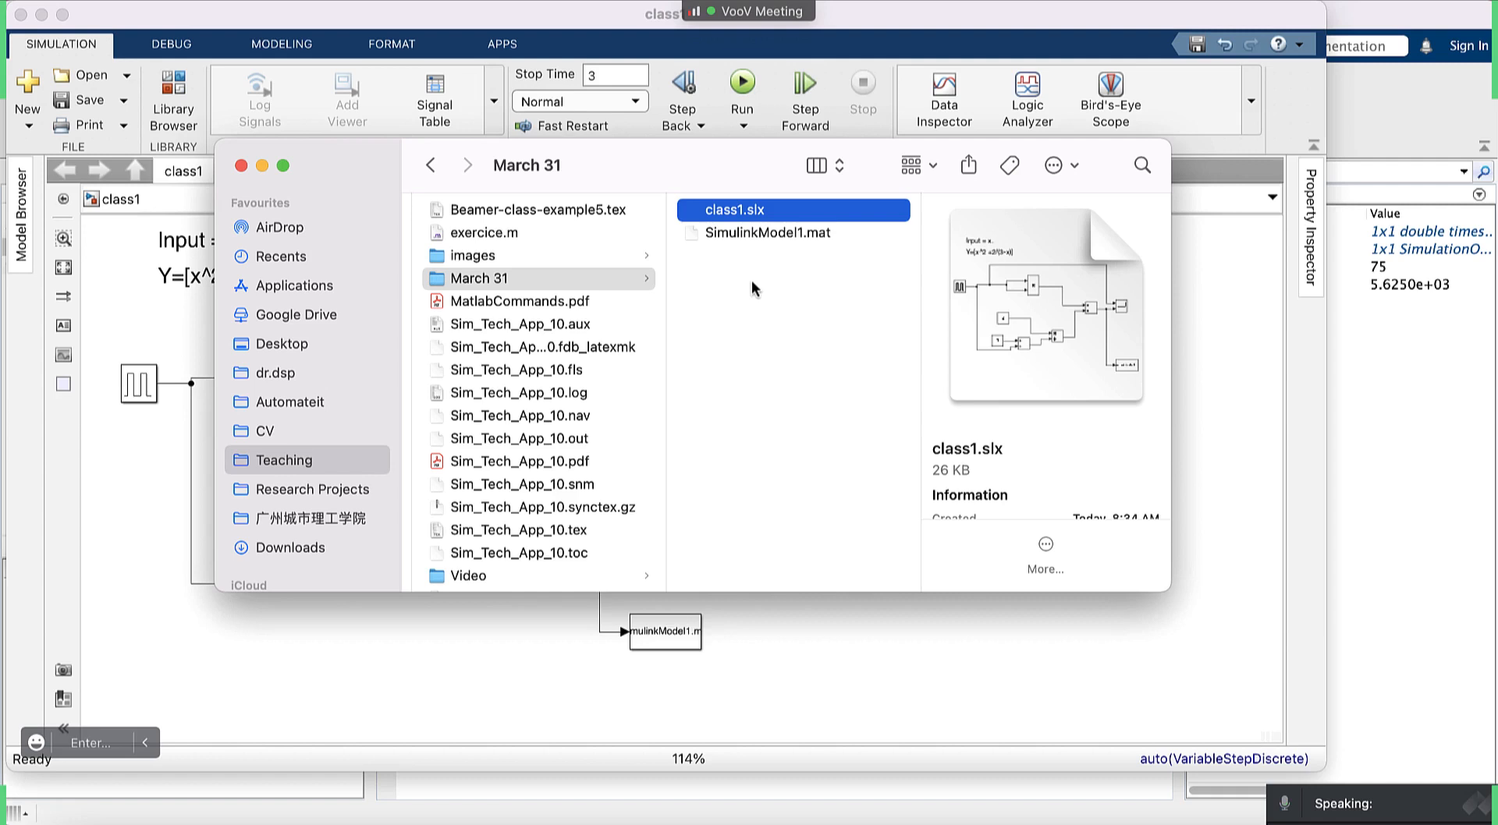
{"action": "left_click", "coordinate": [866, 674]}
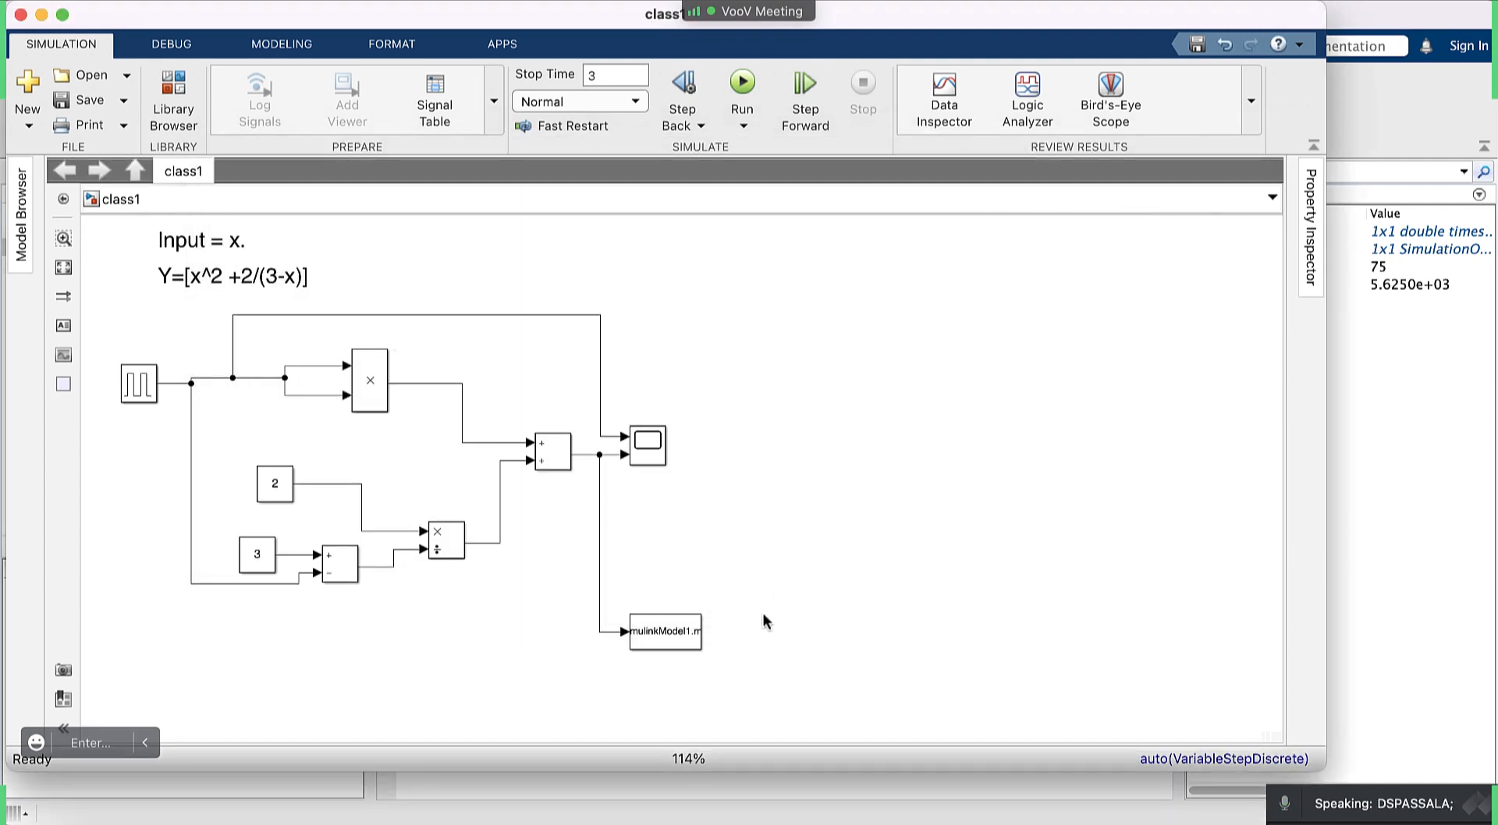
Close the class1 model window and clear the MATLAB Command Window with clc.
{"action": "left_click", "coordinate": [197, 232]}
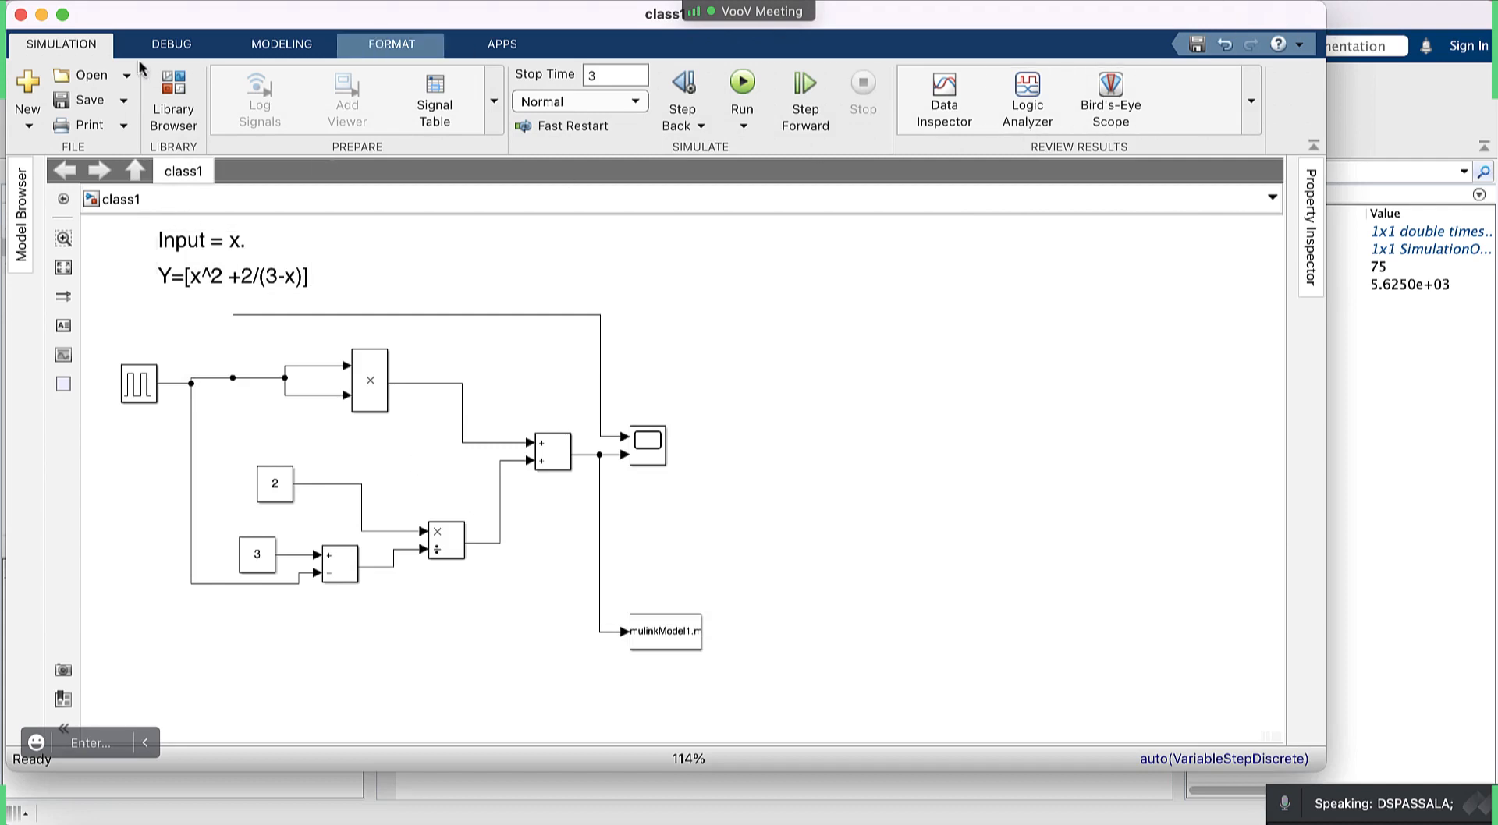
{"action": "left_click", "coordinate": [20, 14]}
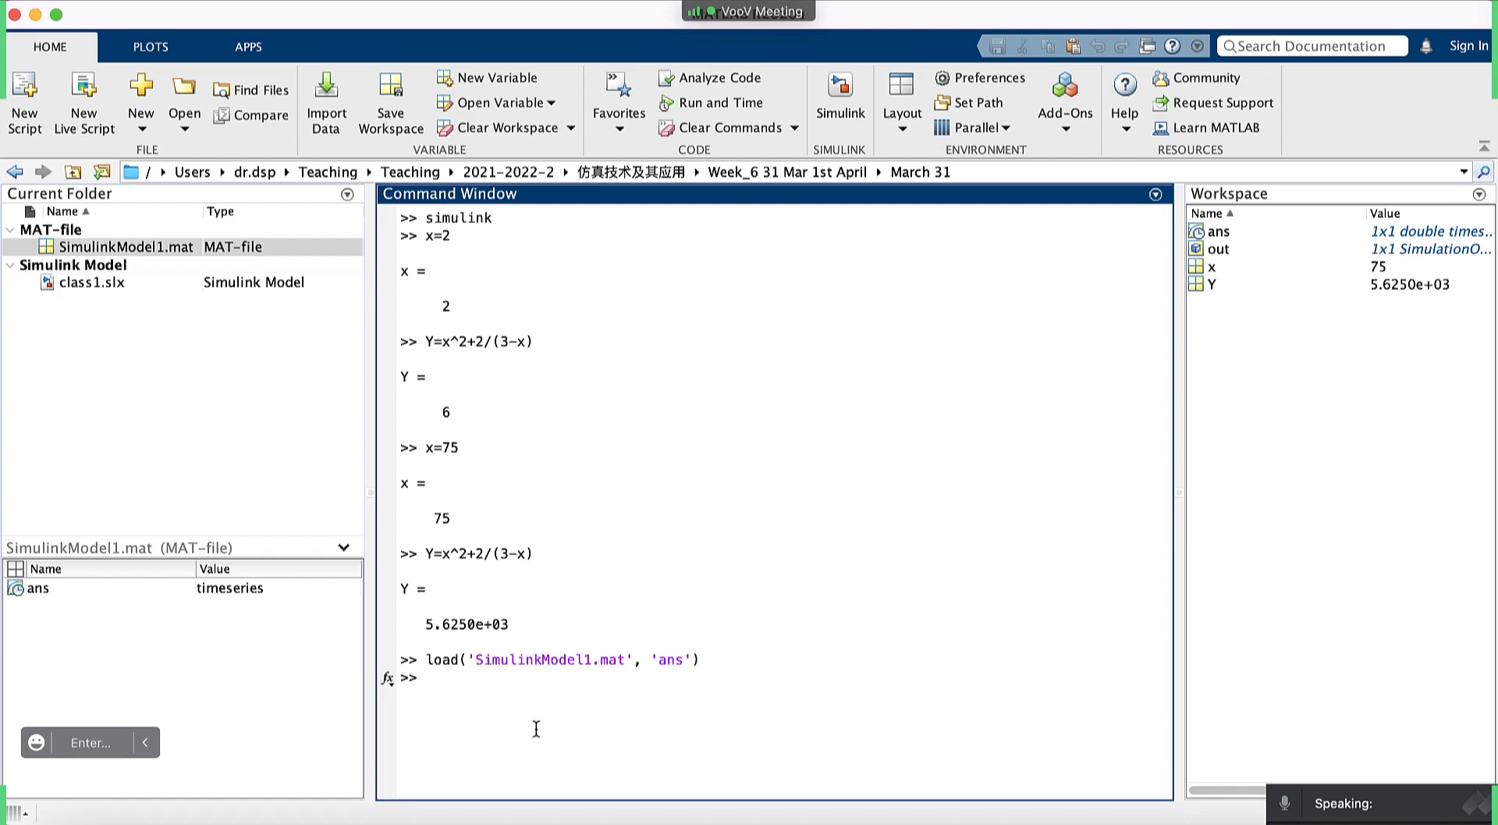
{"action": "type", "text": "clc"}
{"action": "key", "text": "Return"}
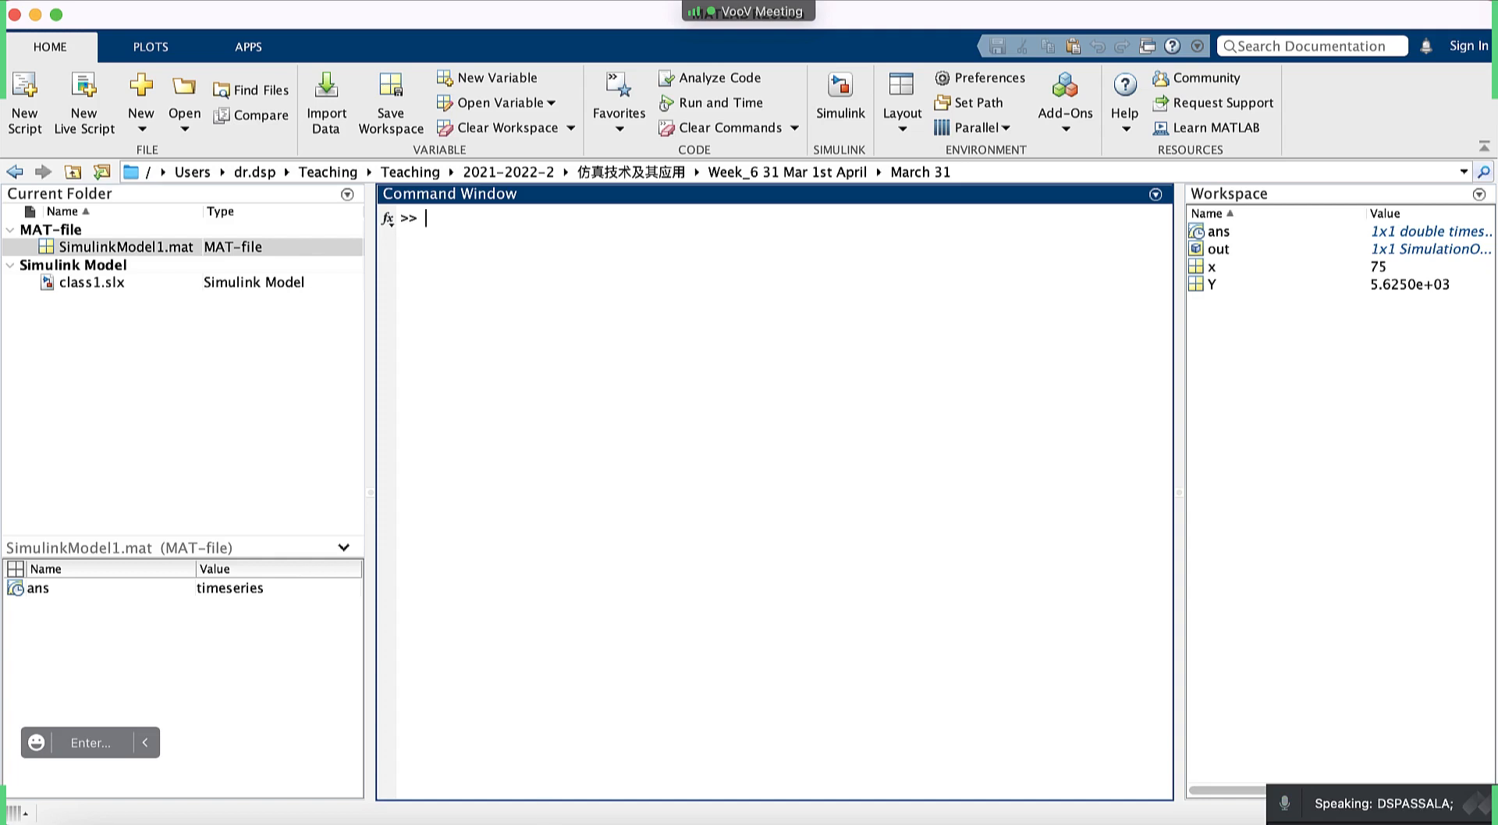
Preview Sim_Tech_App_10.pdf from Finder and go to the "Do it yourself...furthermore" page with the T formula.
{"action": "left_click", "coordinate": [75, 819]}
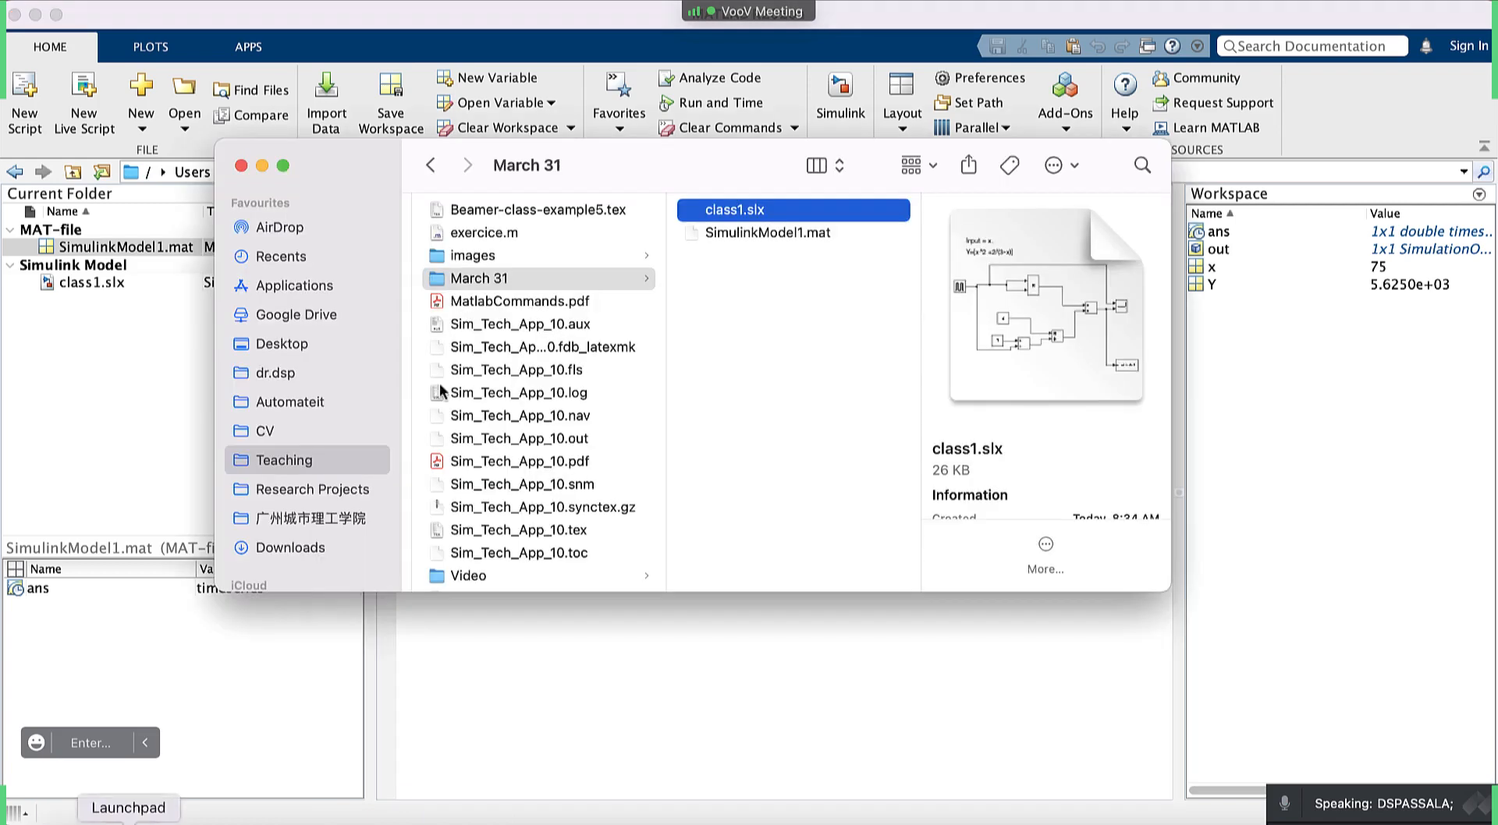
{"action": "left_click", "coordinate": [544, 461]}
{"action": "key", "text": "space"}
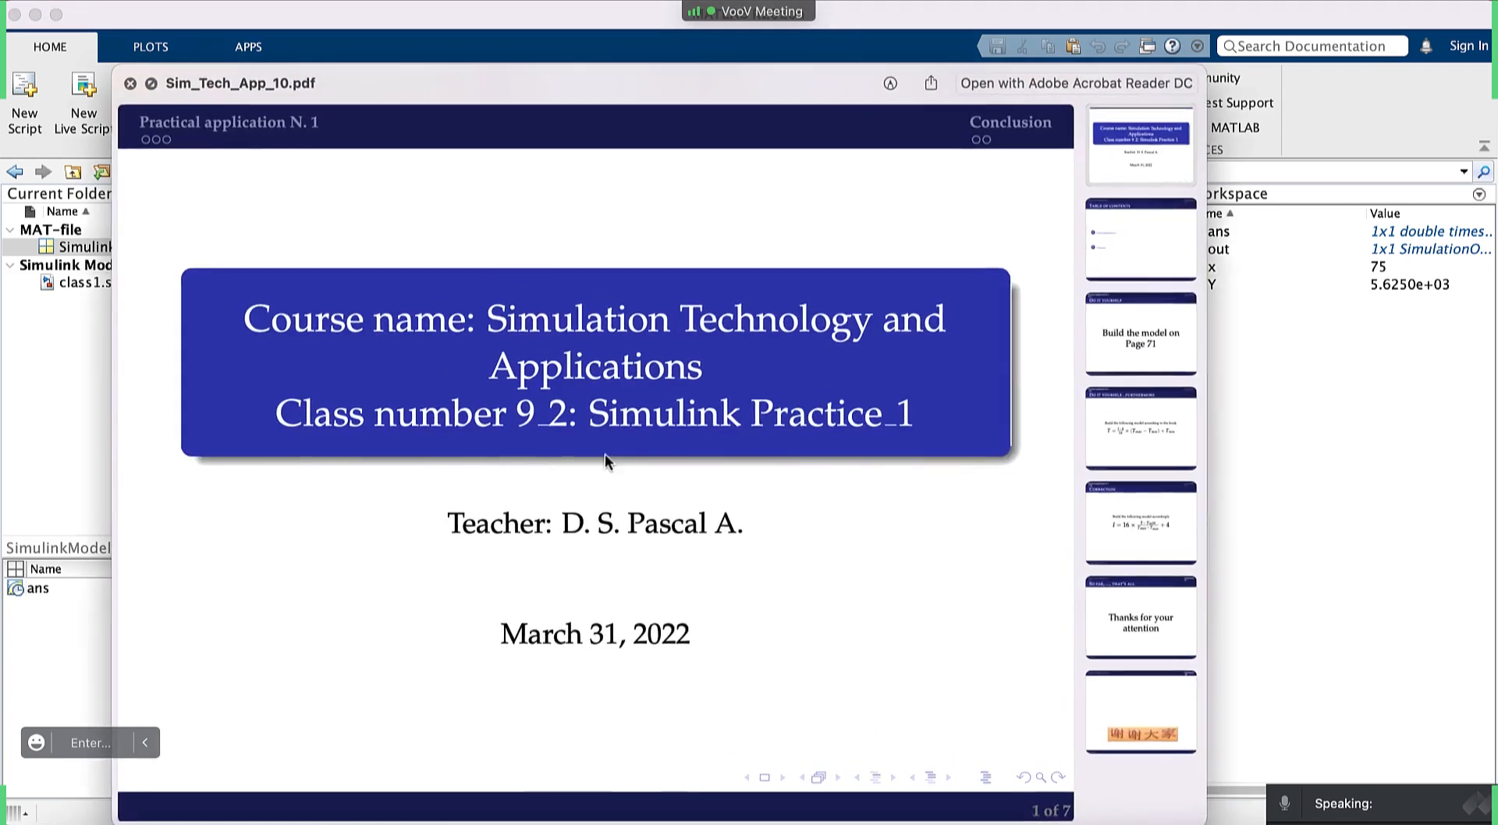
{"action": "scroll", "coordinate": [672, 575], "scroll_direction": "down", "scroll_amount": 5}
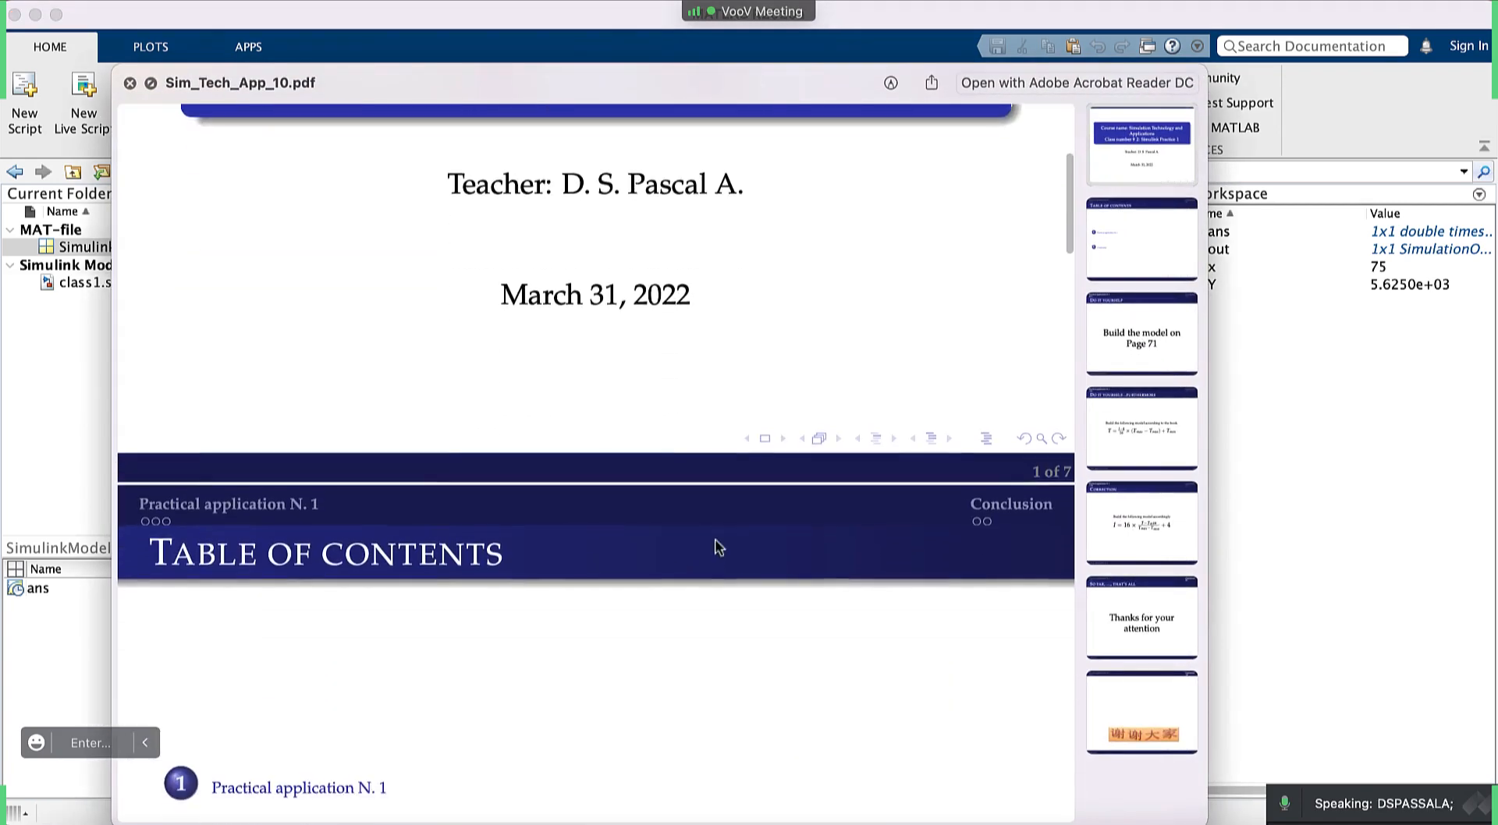
{"action": "left_click", "coordinate": [1150, 433]}
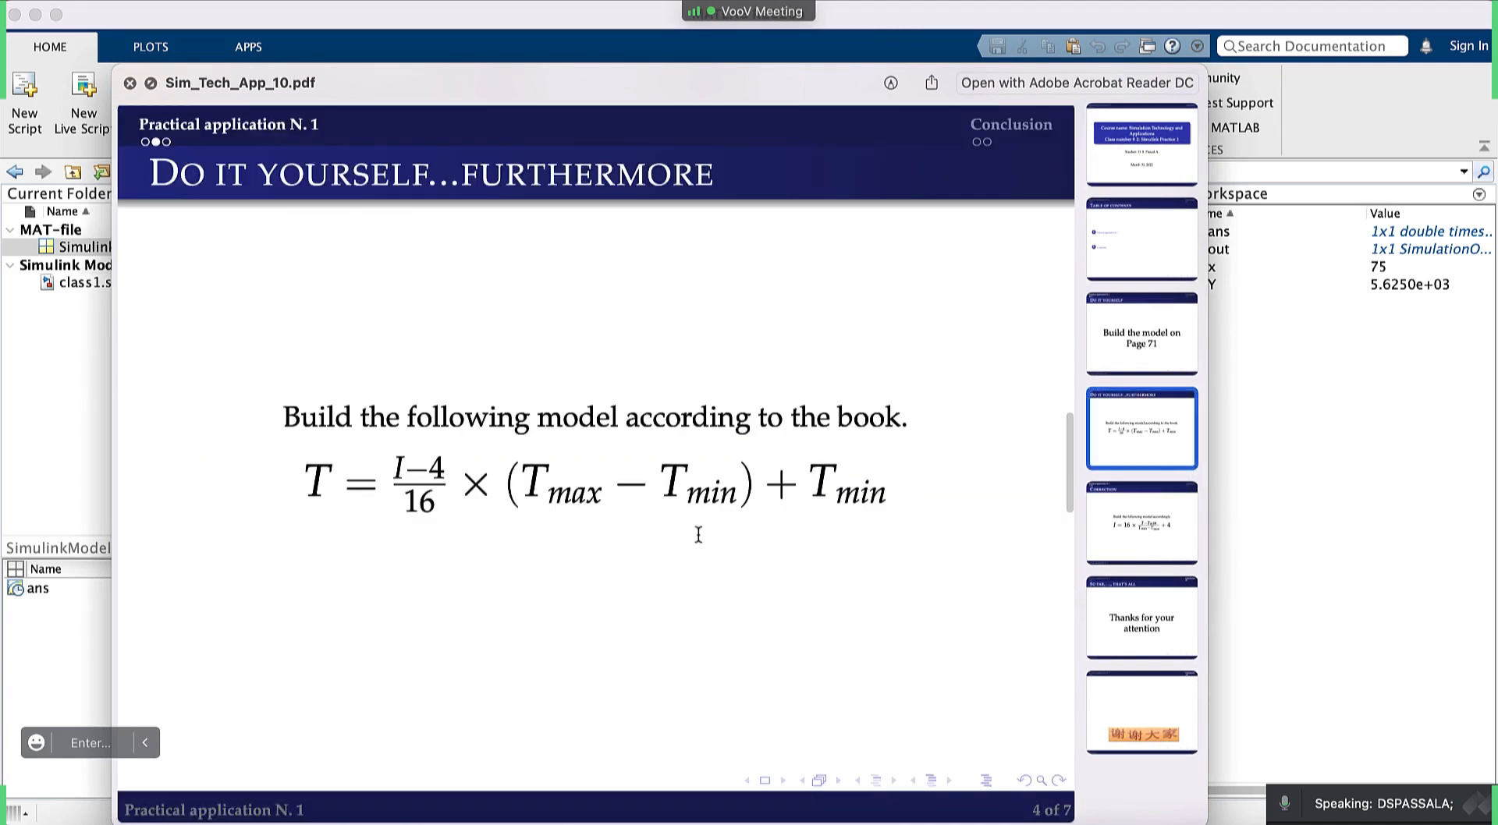
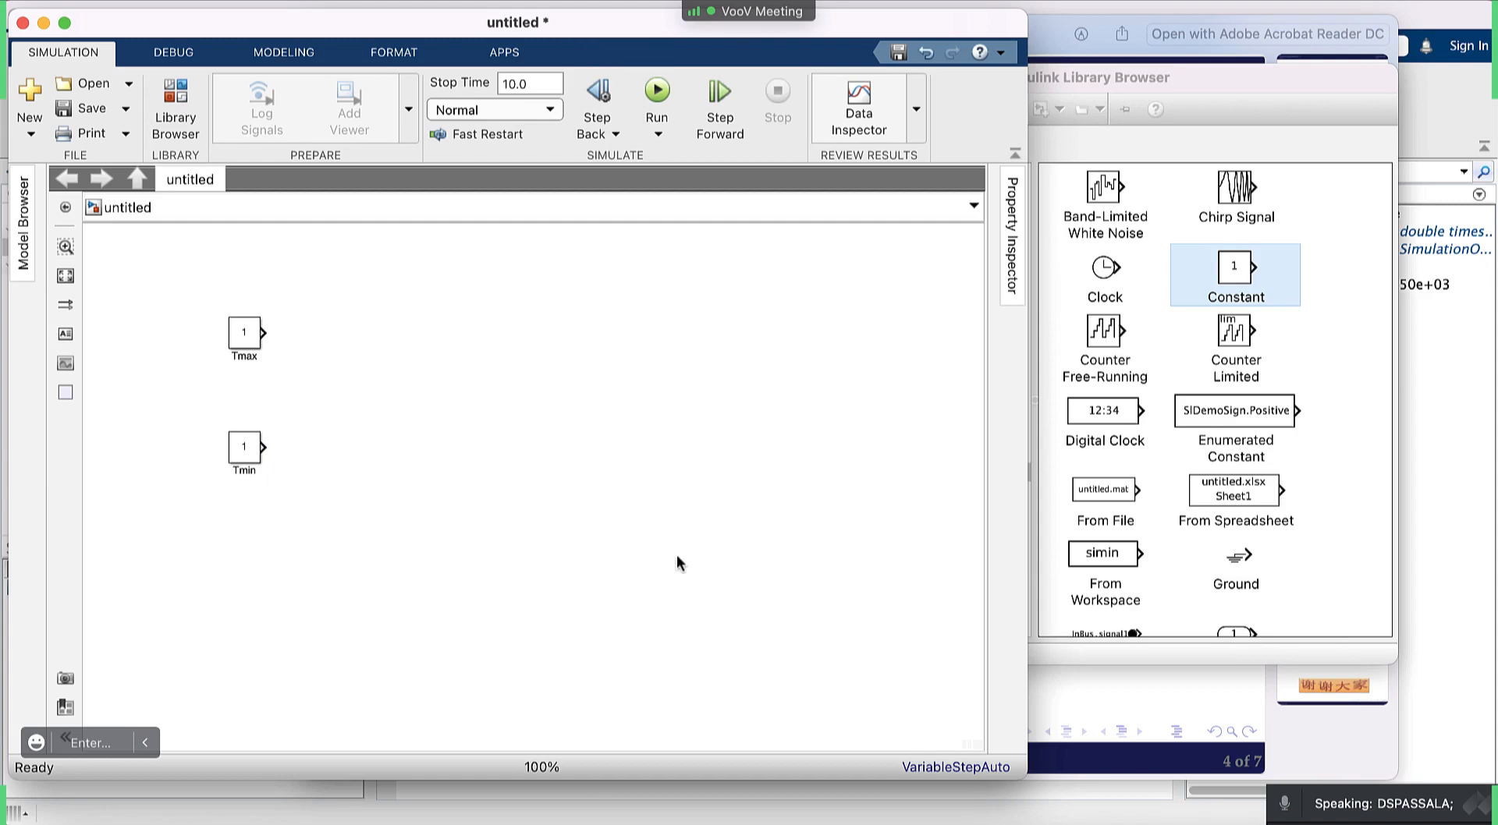
Check the T formula in the PDF preview for its remaining inputs and return to the untitled Simulink model.
{"action": "key", "text": "ctrl+Down"}
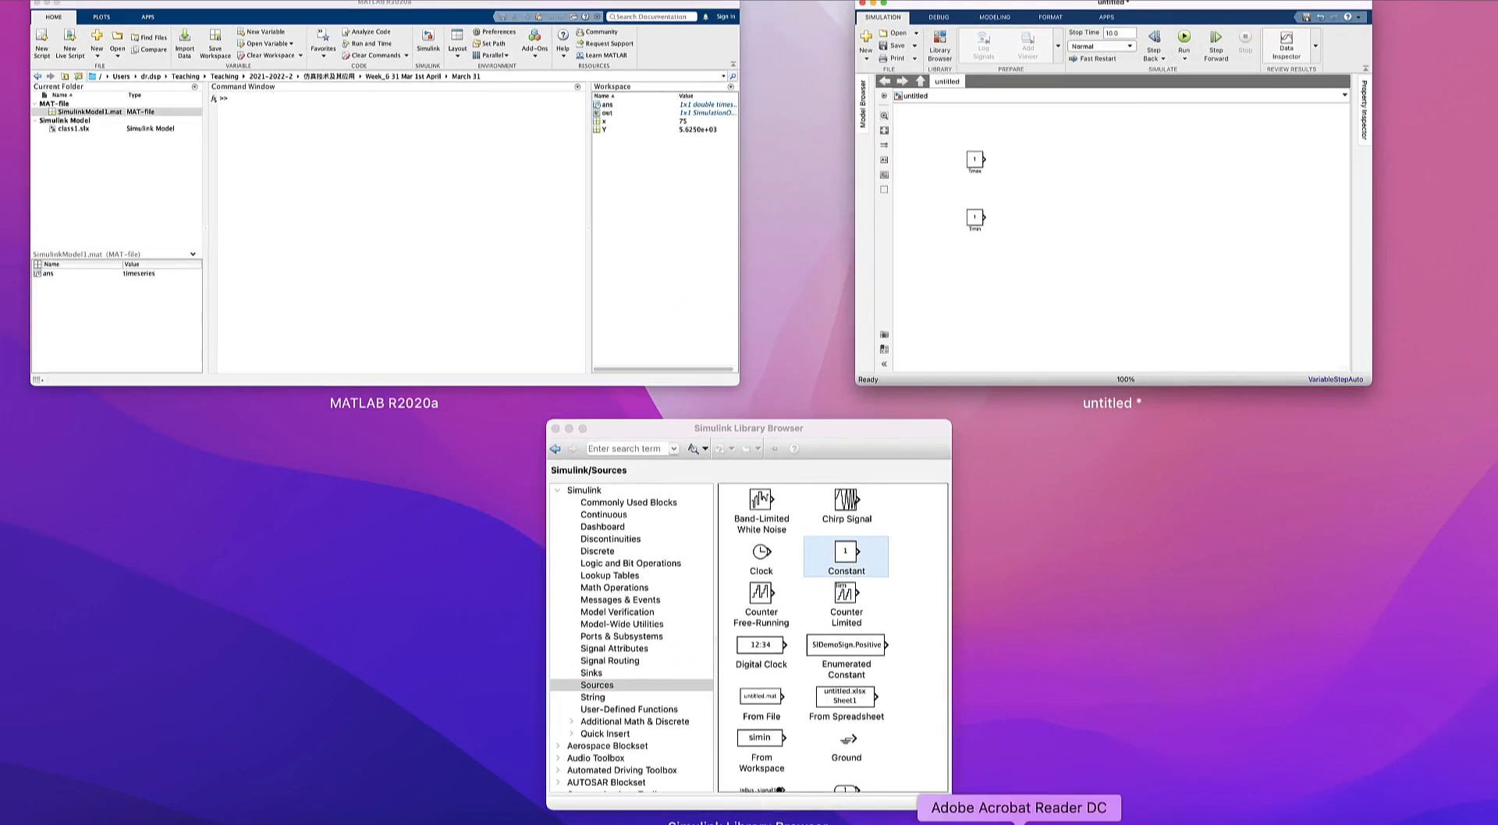
{"action": "left_click", "coordinate": [1019, 824]}
{"action": "left_click", "coordinate": [74, 821]}
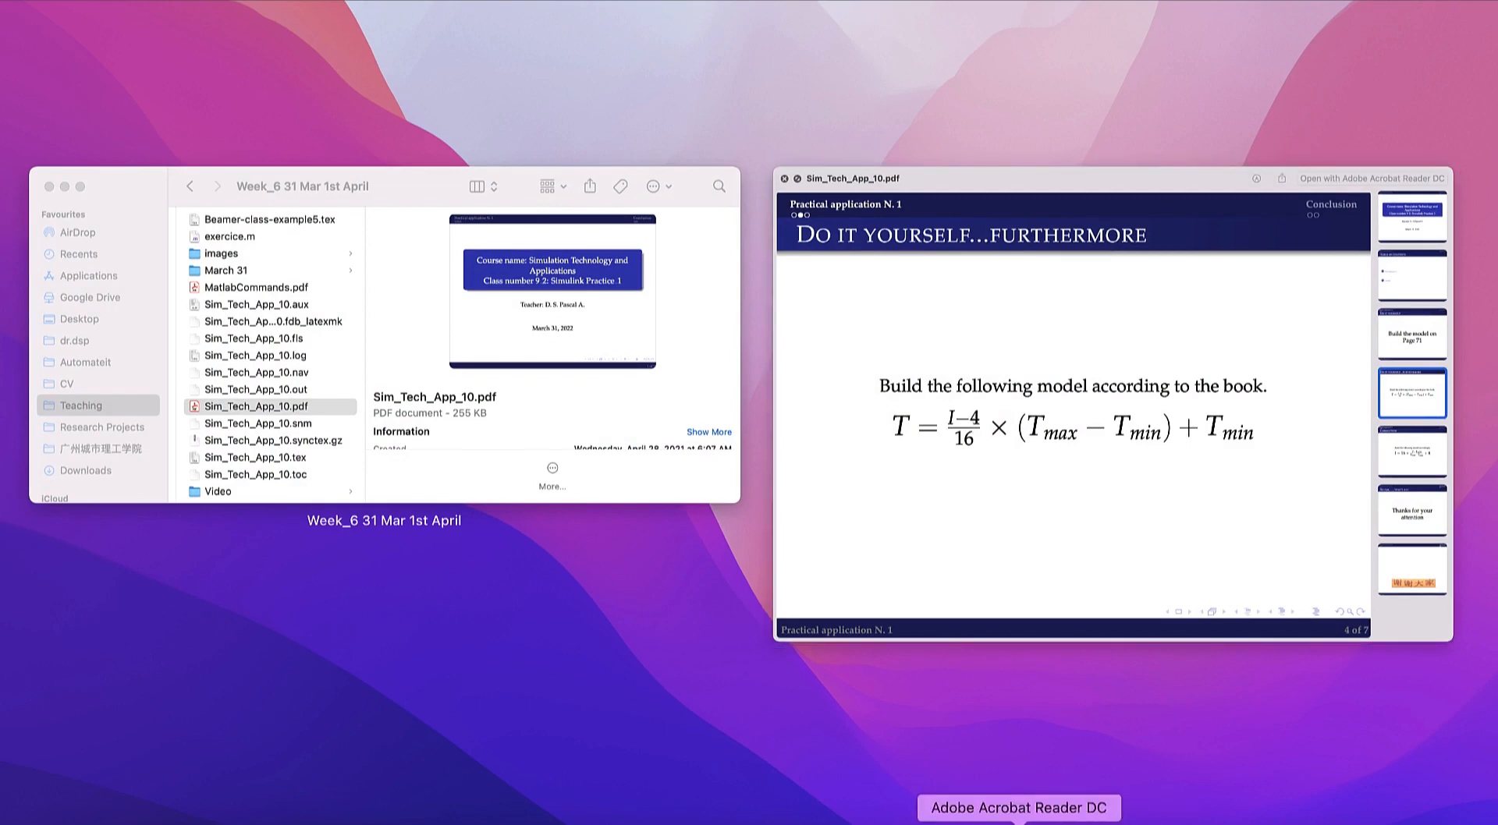
{"action": "left_click", "coordinate": [1073, 823]}
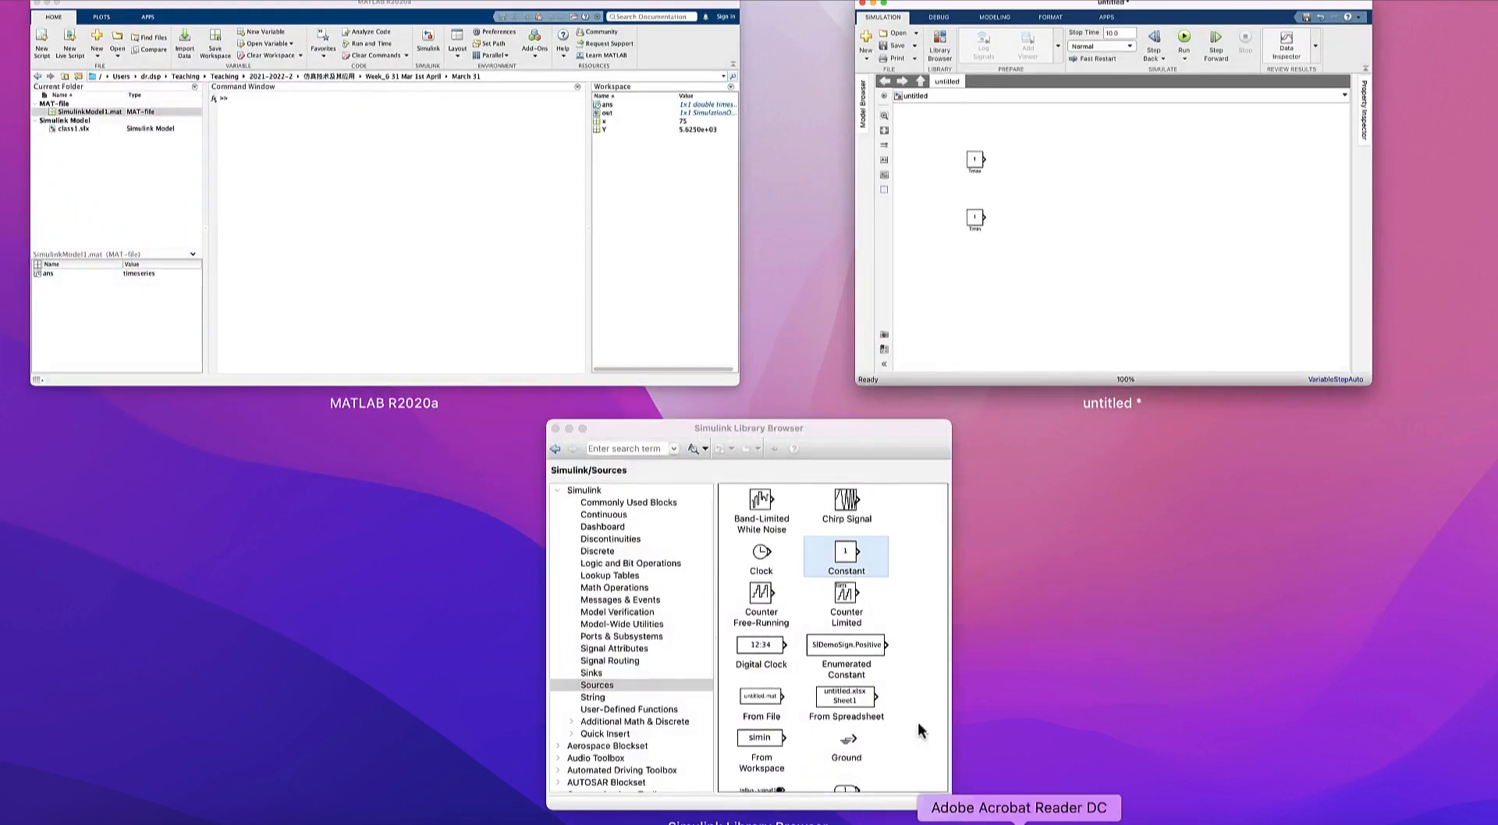
{"action": "left_click", "coordinate": [1022, 236]}
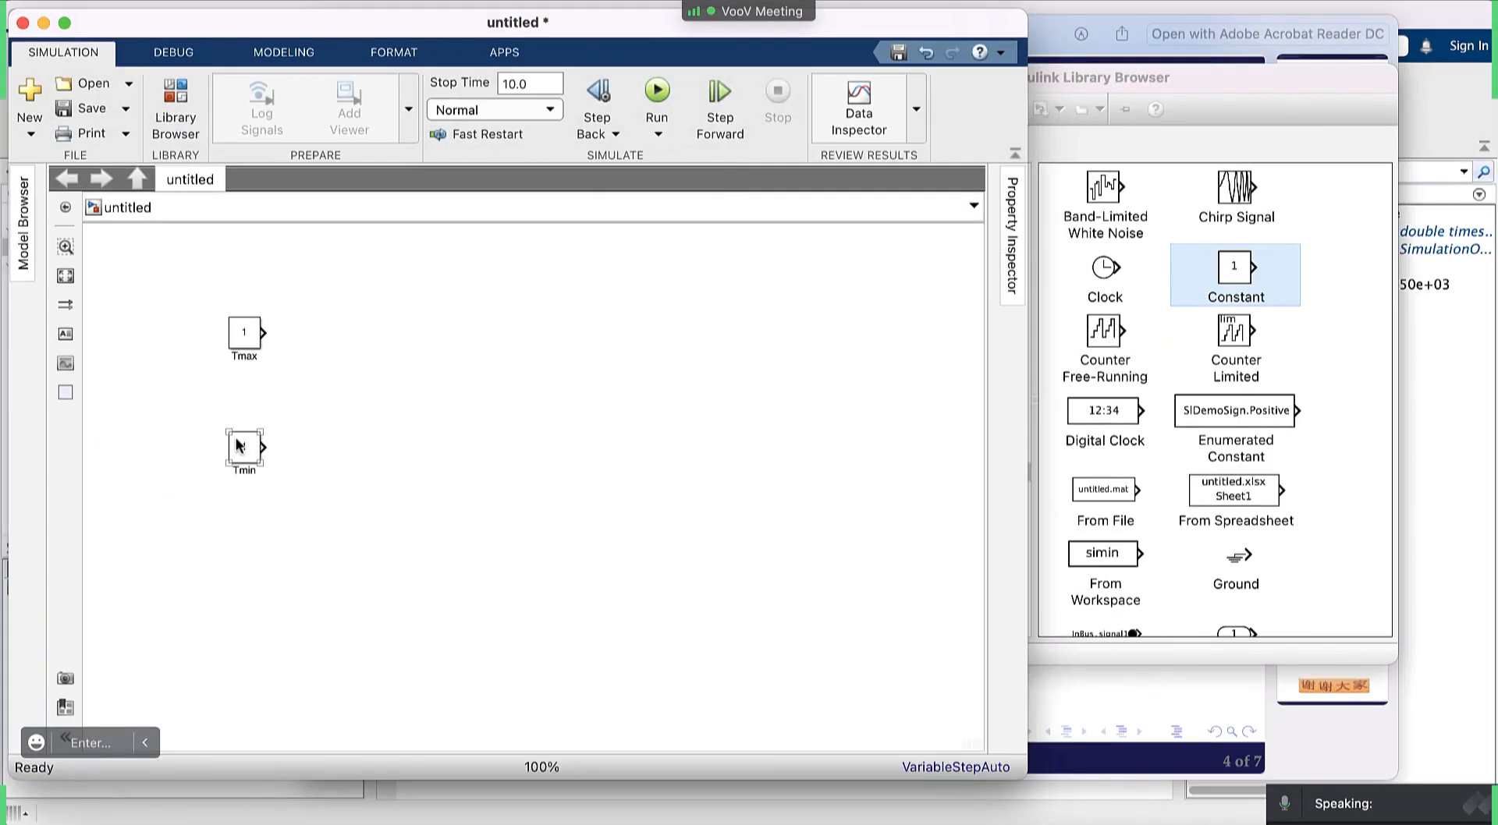
Duplicate the Tmin constant below the original and rename the copy I.
{"action": "left_click", "coordinate": [243, 443]}
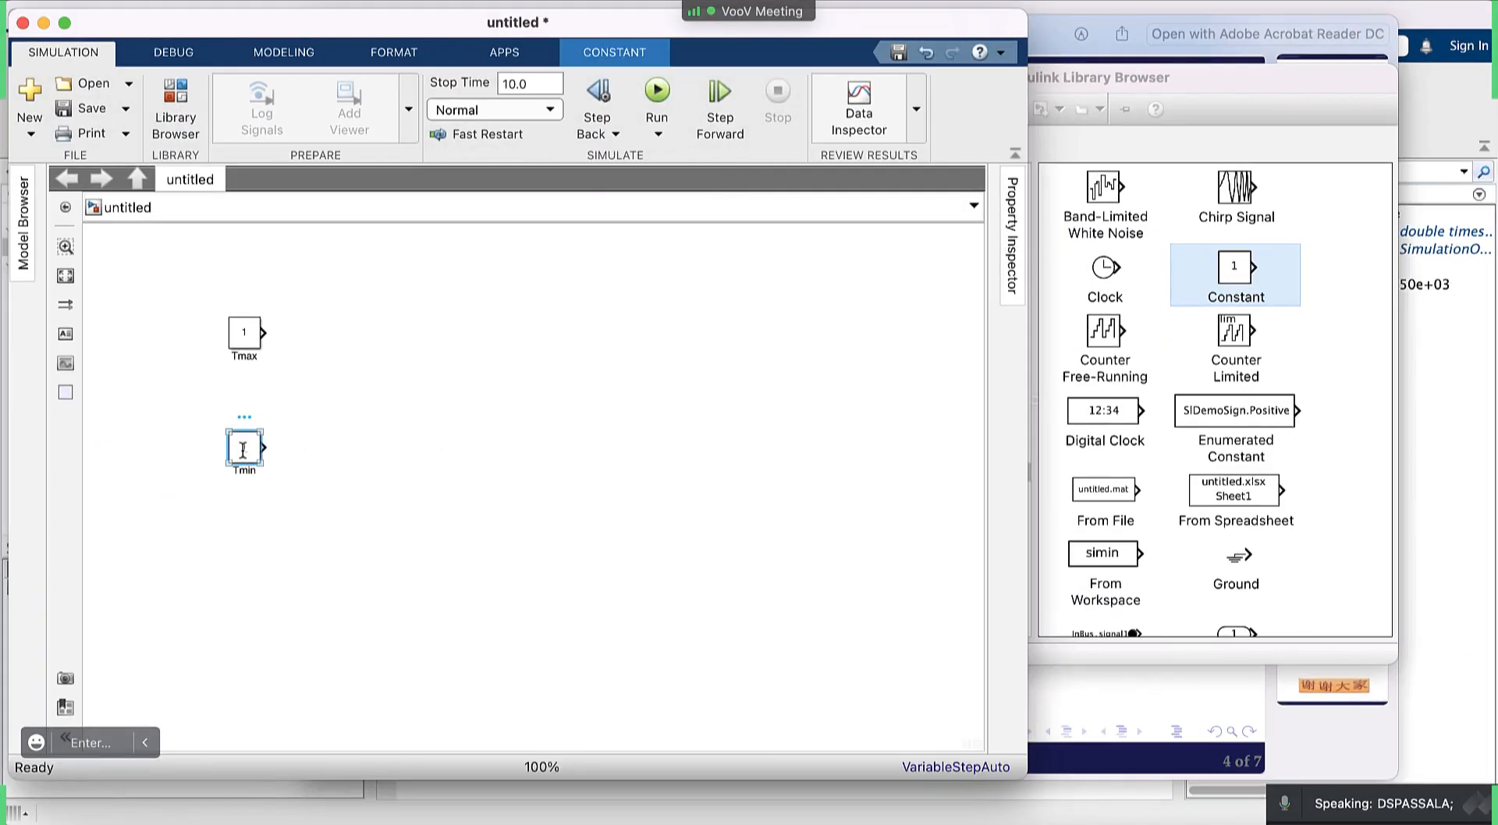
{"action": "left_click_drag", "start_coordinate": [243, 450], "coordinate": [250, 581]}
{"action": "double_click", "coordinate": [248, 584]}
{"action": "key", "text": "BackSpace"}
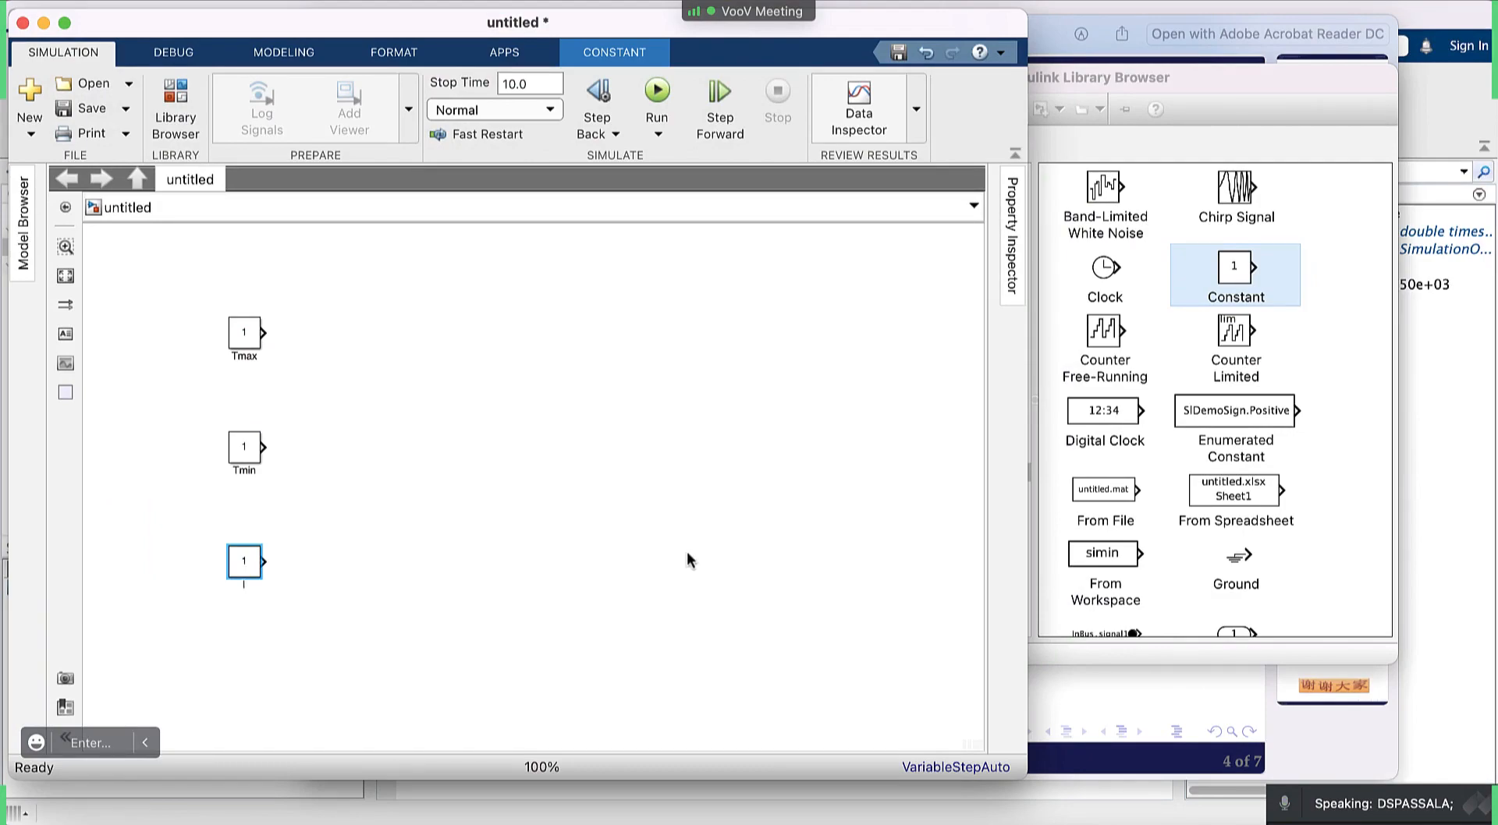
Compare the Tmax, Tmin and I constants with the formula in the PDF preview, and return to the model.
{"action": "key", "text": "ctrl+Down"}
{"action": "left_click", "coordinate": [74, 821]}
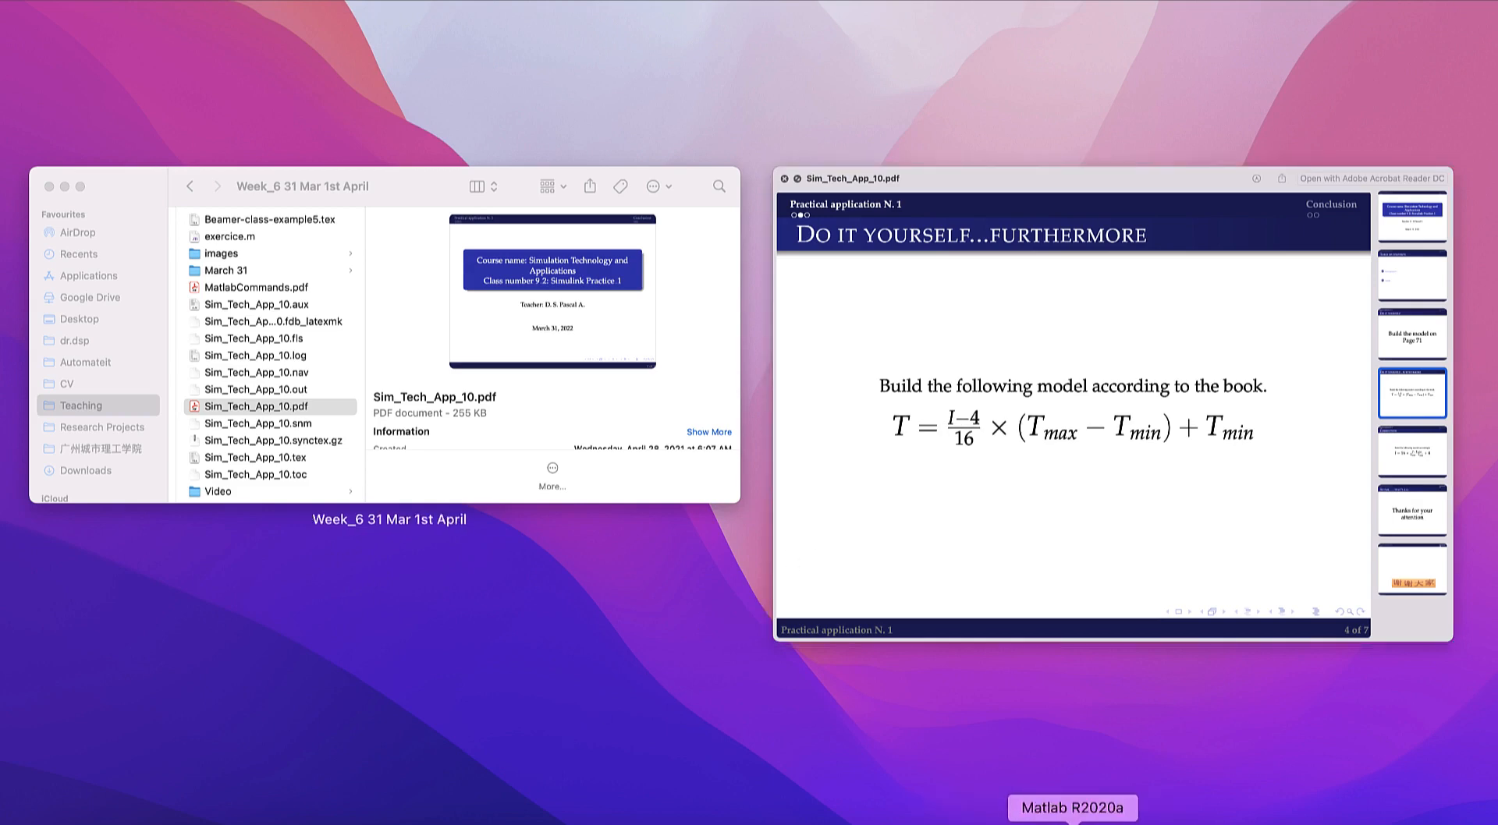
{"action": "left_click", "coordinate": [1072, 820]}
{"action": "left_click", "coordinate": [1002, 285]}
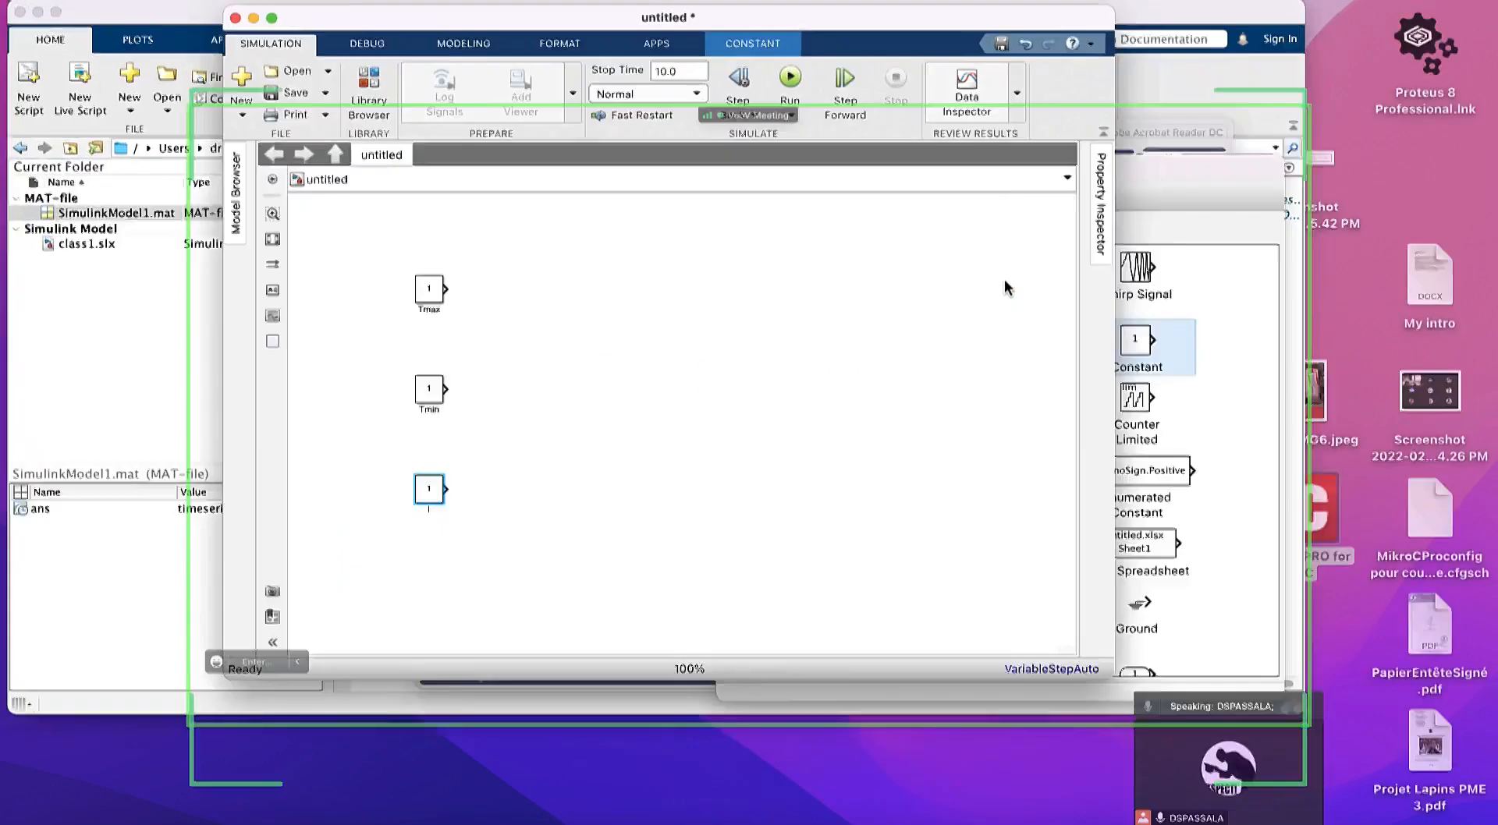
{"action": "left_click", "coordinate": [379, 478]}
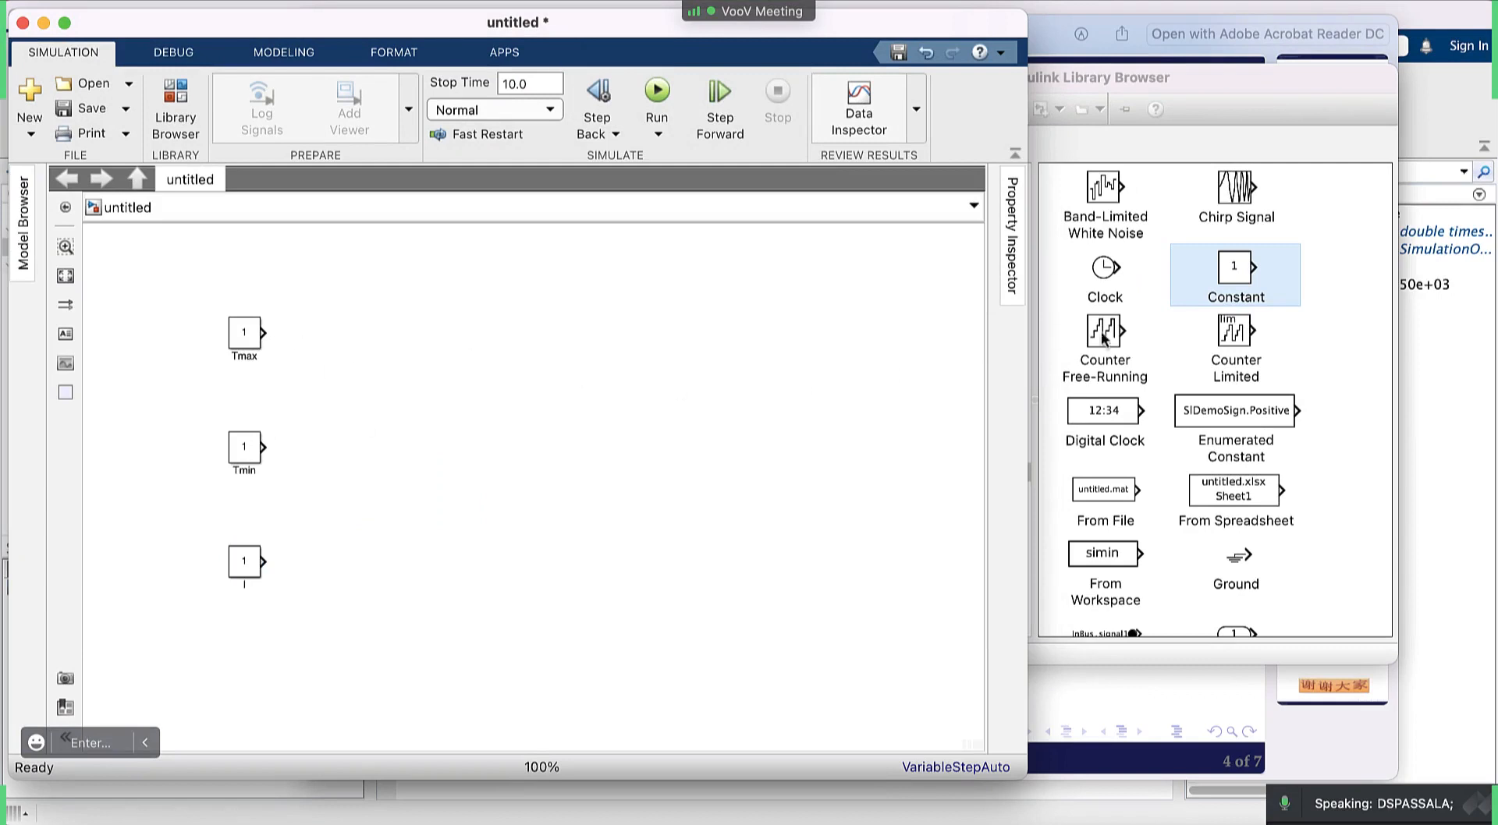
Find the Subtract block in the Math Operations library and add it to the model beside the Tmax and Tmin constants.
{"action": "left_click", "coordinate": [1164, 357]}
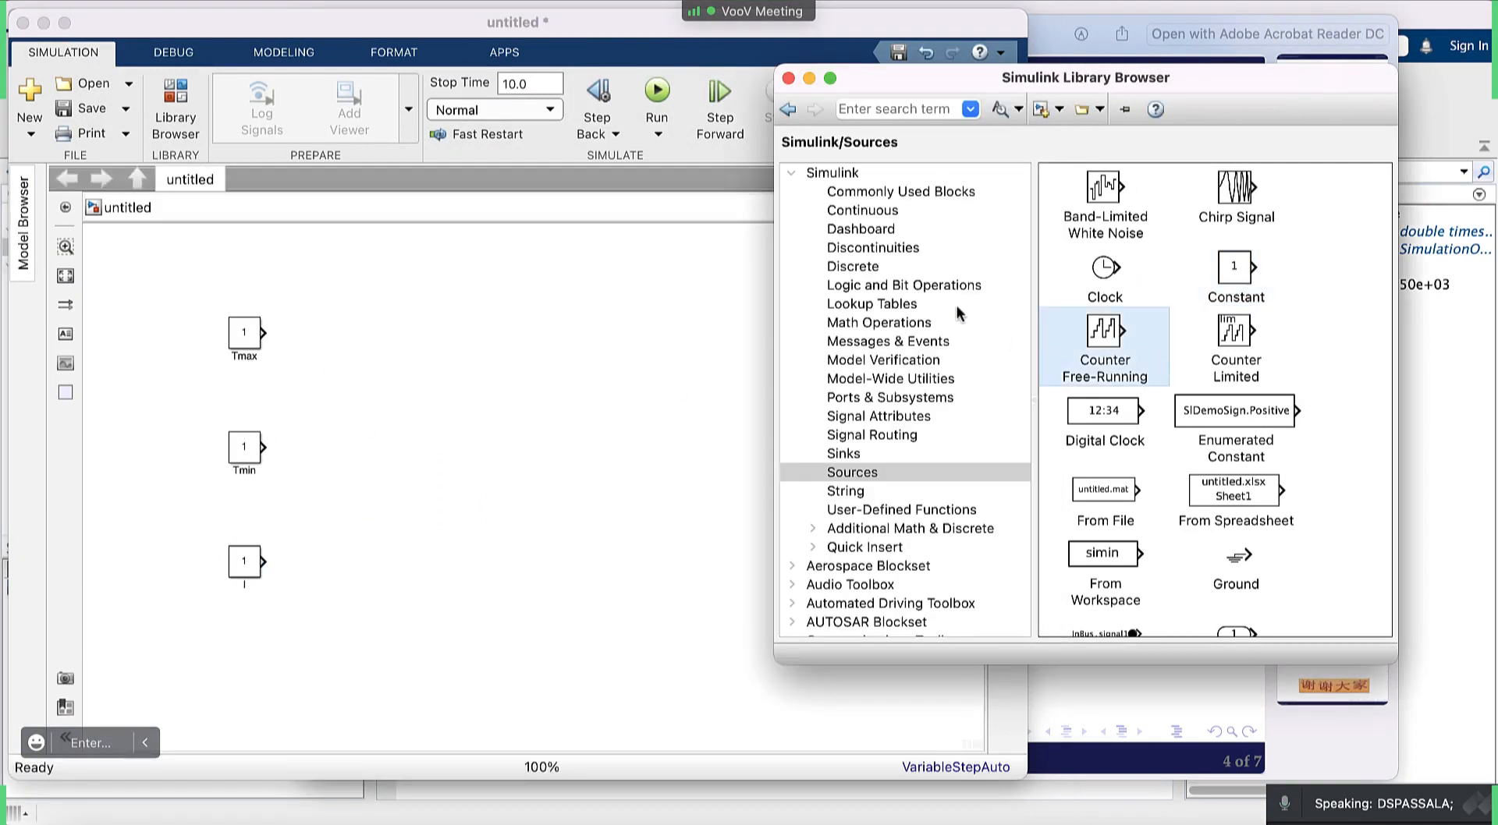
{"action": "left_click", "coordinate": [877, 324]}
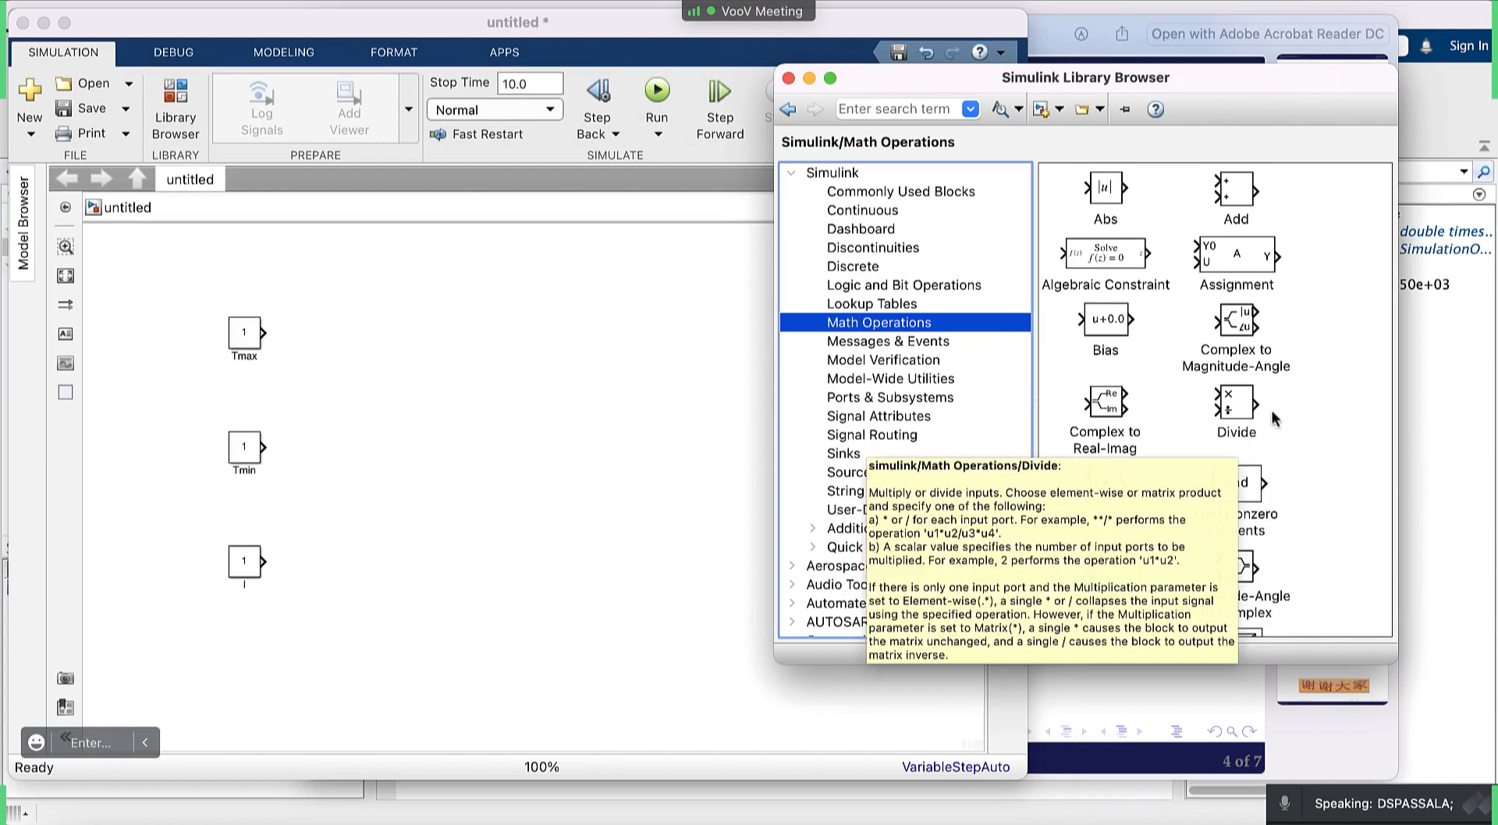
{"action": "scroll", "coordinate": [1283, 437], "scroll_direction": "down", "scroll_amount": 5}
{"action": "scroll", "coordinate": [1162, 412], "scroll_direction": "down", "scroll_amount": 10}
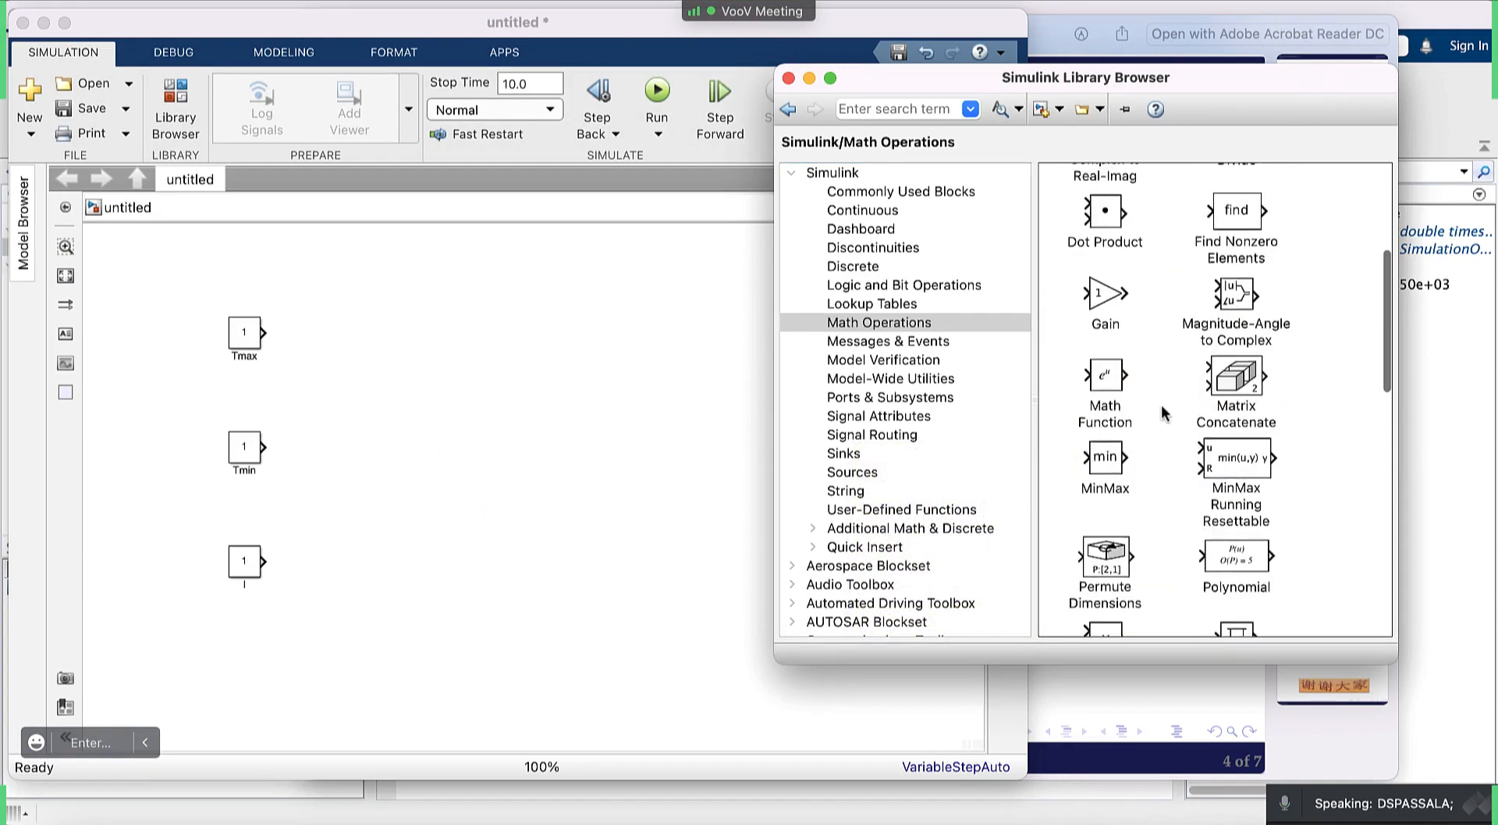
{"action": "scroll", "coordinate": [1162, 412], "scroll_direction": "down", "scroll_amount": 10}
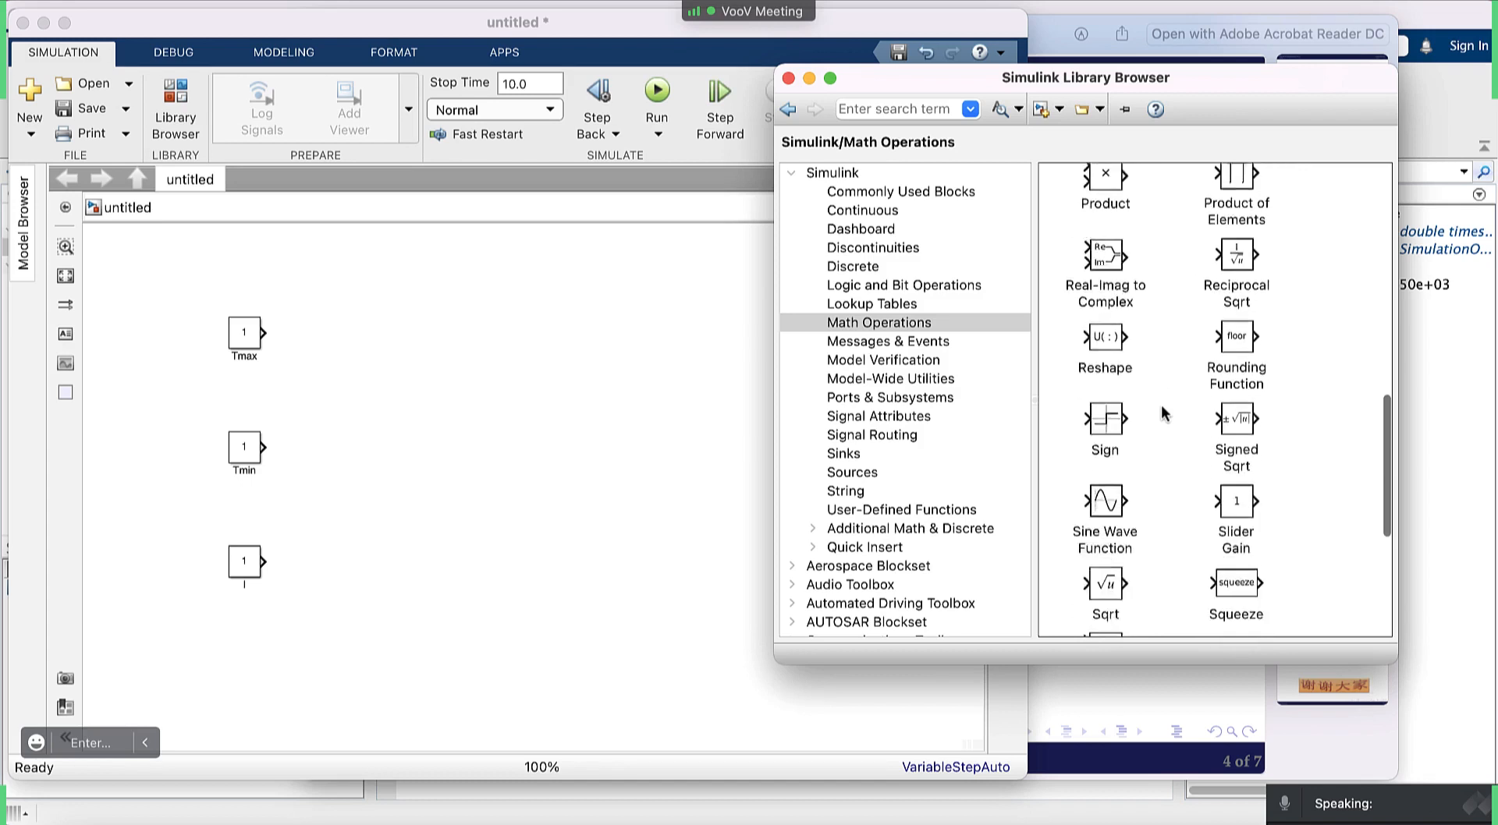
{"action": "scroll", "coordinate": [1163, 412], "scroll_direction": "up", "scroll_amount": 10}
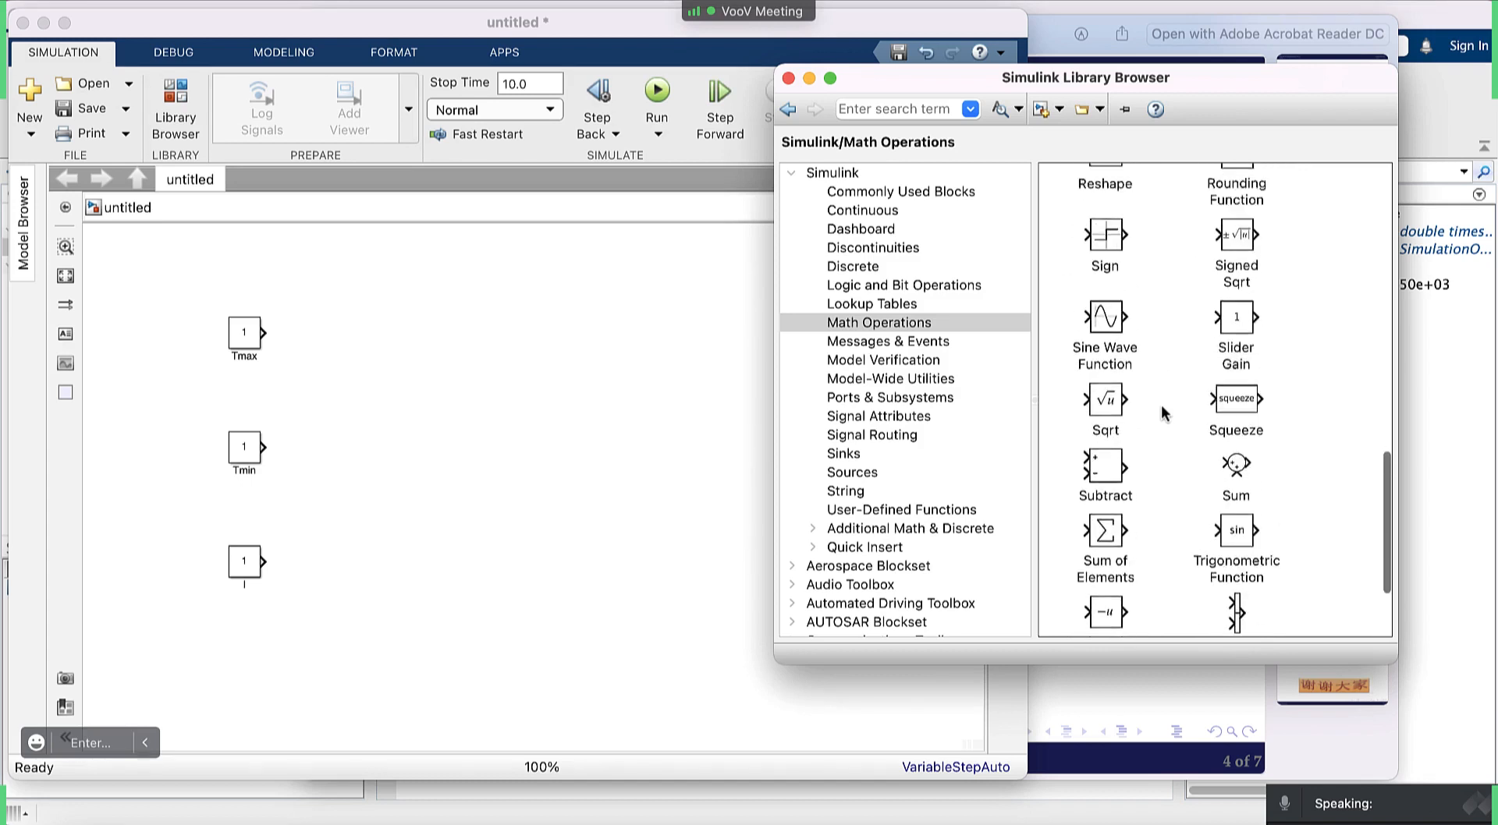
{"action": "scroll", "coordinate": [1162, 412], "scroll_direction": "up", "scroll_amount": 8}
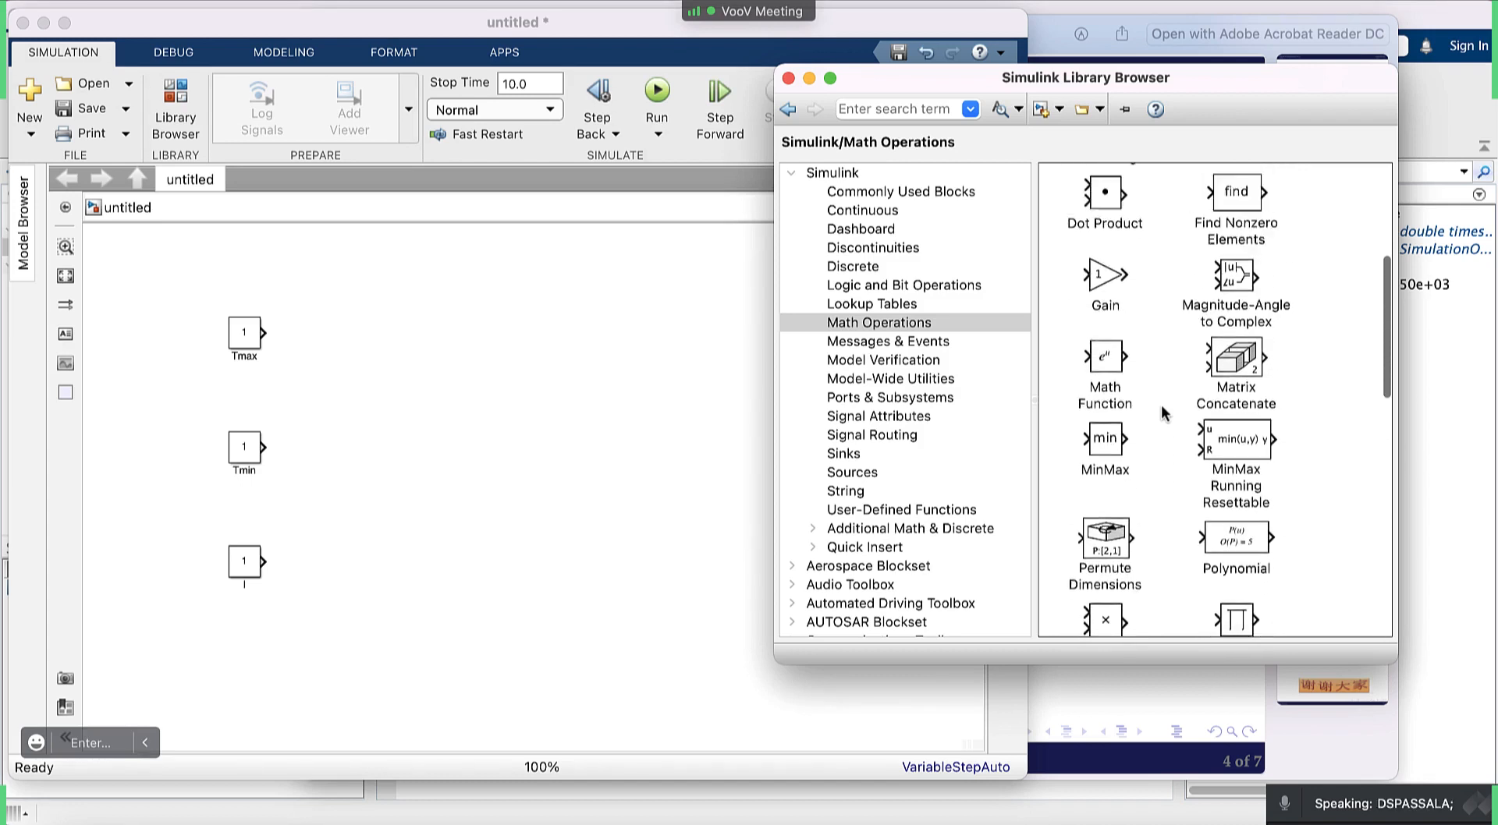
{"action": "scroll", "coordinate": [1163, 411], "scroll_direction": "up", "scroll_amount": 5}
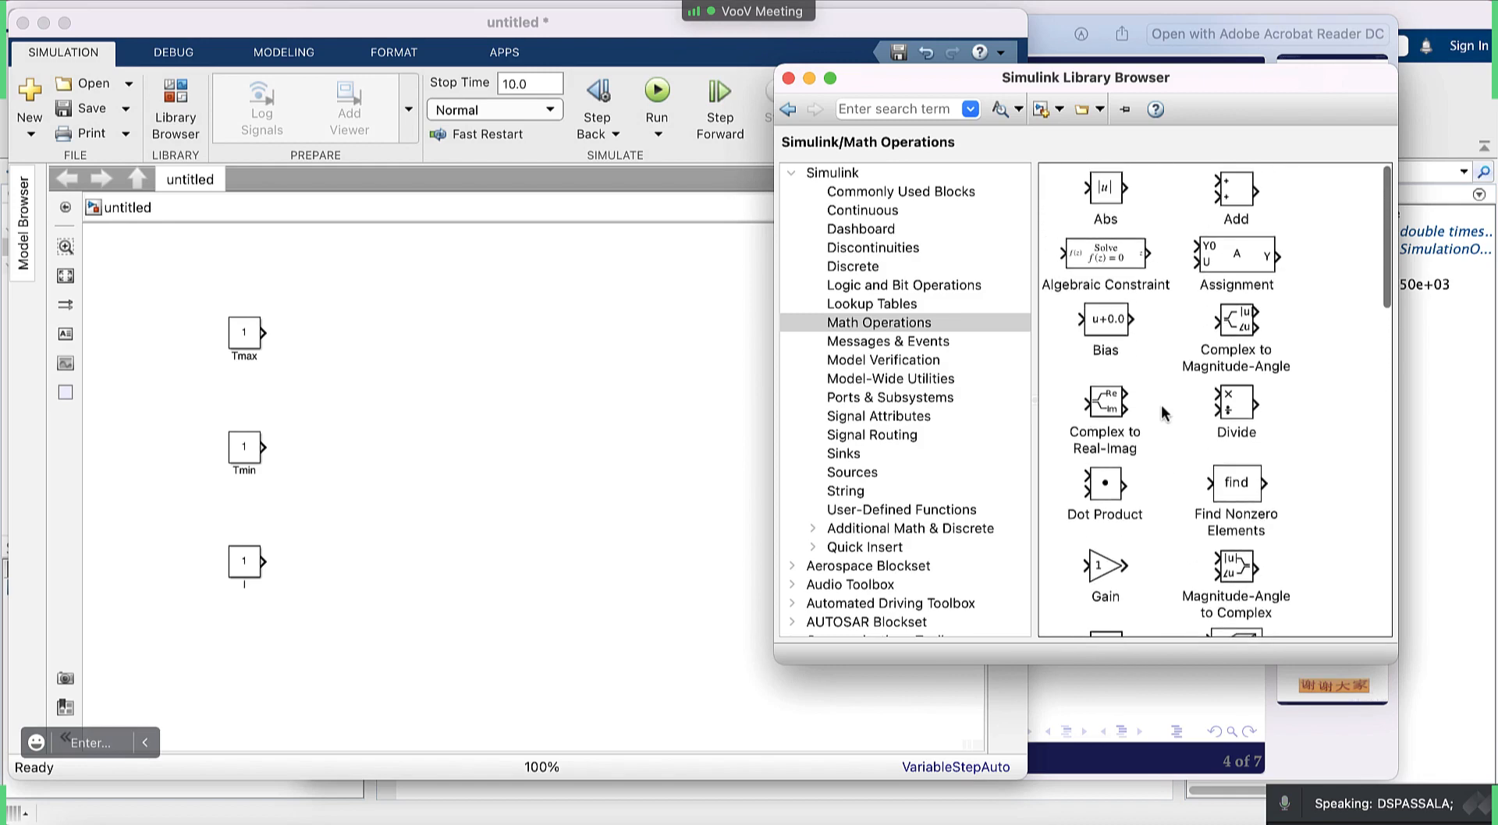
{"action": "scroll", "coordinate": [1163, 412], "scroll_direction": "down", "scroll_amount": 2}
{"action": "scroll", "coordinate": [1162, 412], "scroll_direction": "down", "scroll_amount": 8}
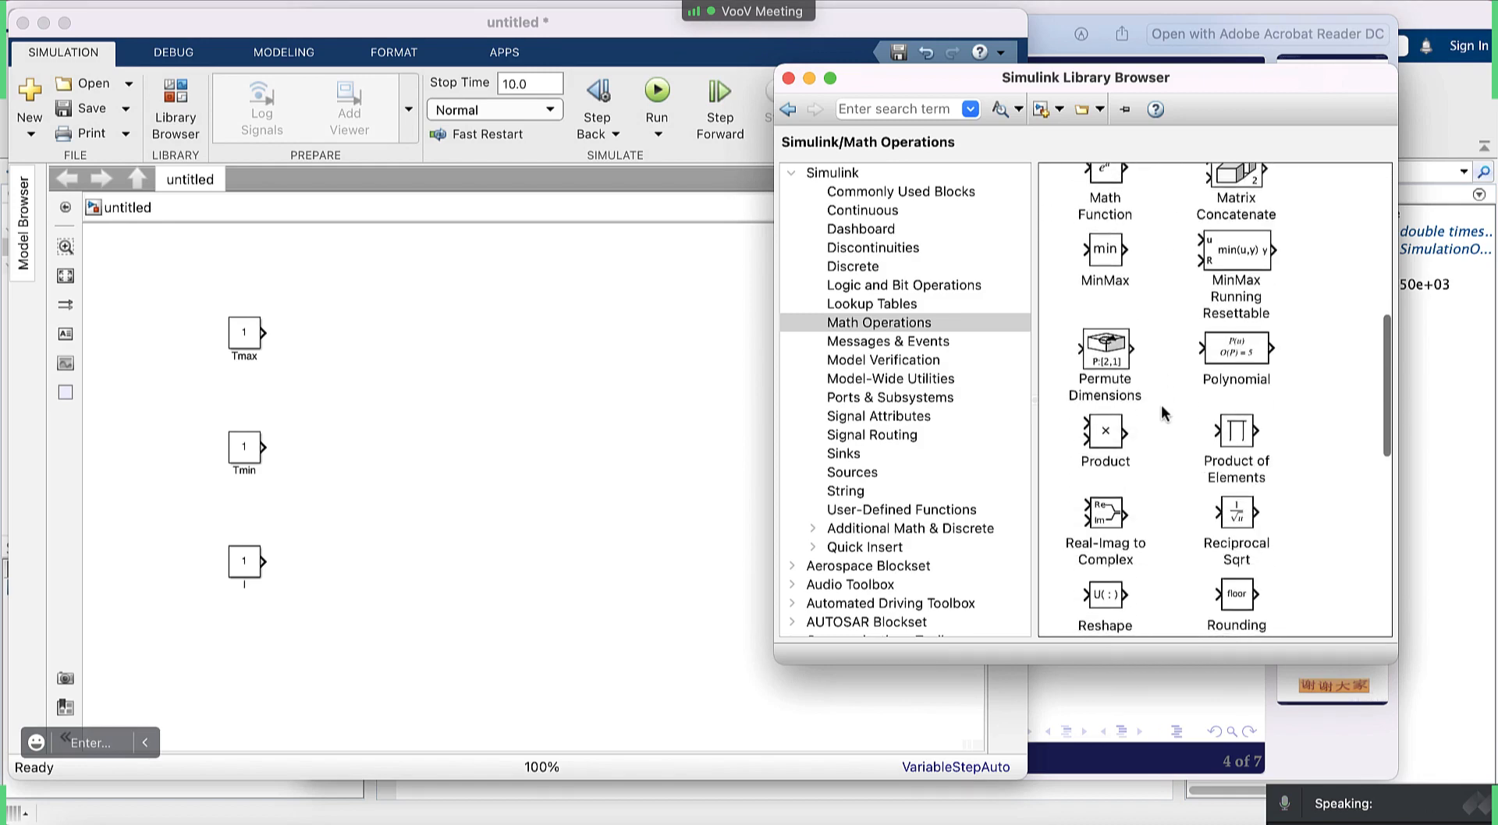
{"action": "scroll", "coordinate": [1161, 412], "scroll_direction": "down", "scroll_amount": 5}
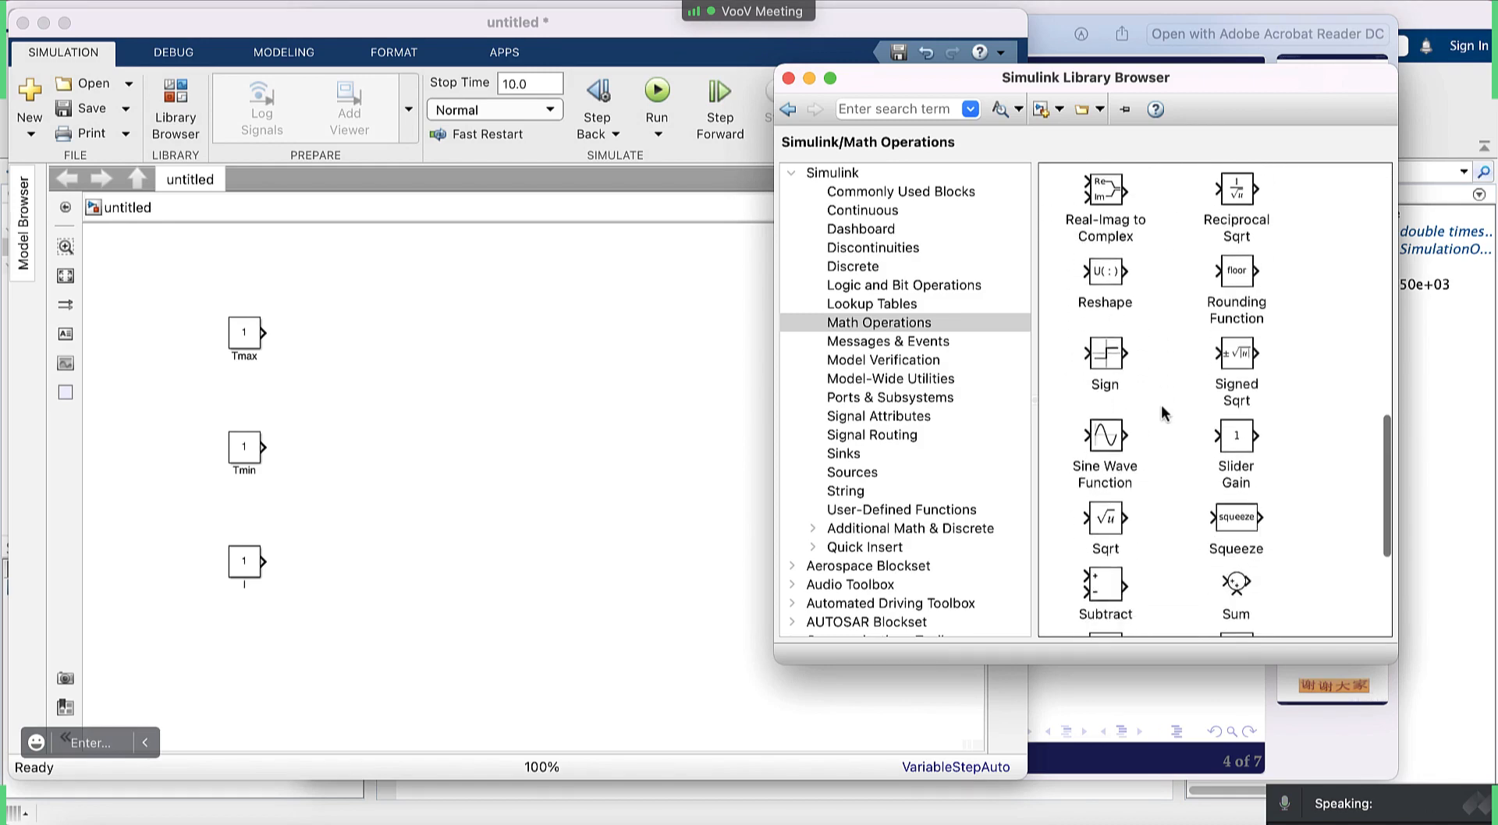
{"action": "scroll", "coordinate": [1161, 414], "scroll_direction": "down", "scroll_amount": 1}
{"action": "left_click_drag", "start_coordinate": [1104, 378], "coordinate": [316, 357]}
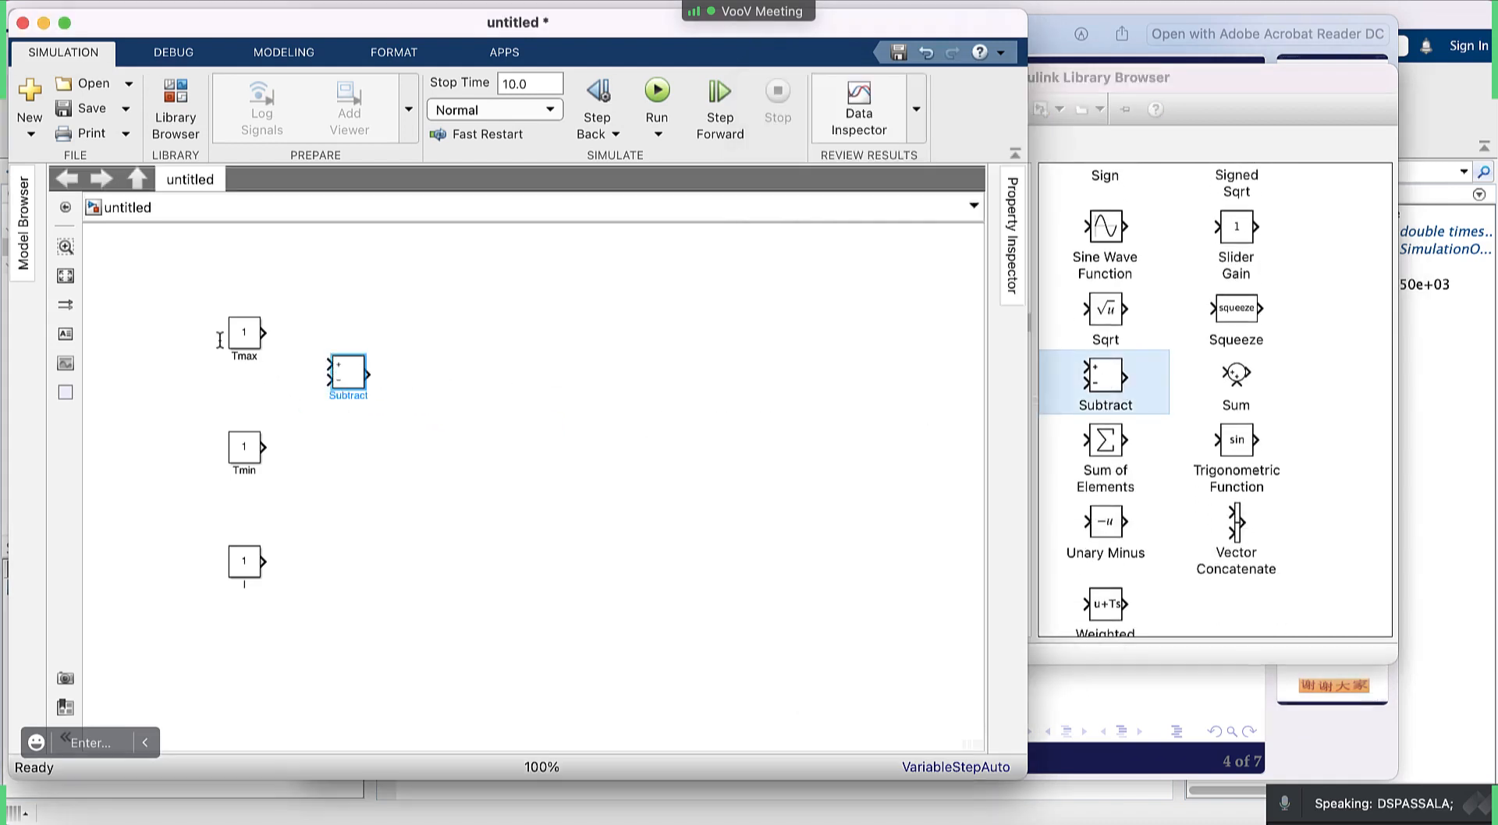
Connect Tmax to the plus input and Tmin to the minus input of the Subtract block.
{"action": "left_click", "coordinate": [232, 334]}
{"action": "left_click", "coordinate": [349, 371], "text": "ctrl"}
{"action": "left_click", "coordinate": [249, 445]}
{"action": "left_click", "coordinate": [346, 377], "text": "ctrl"}
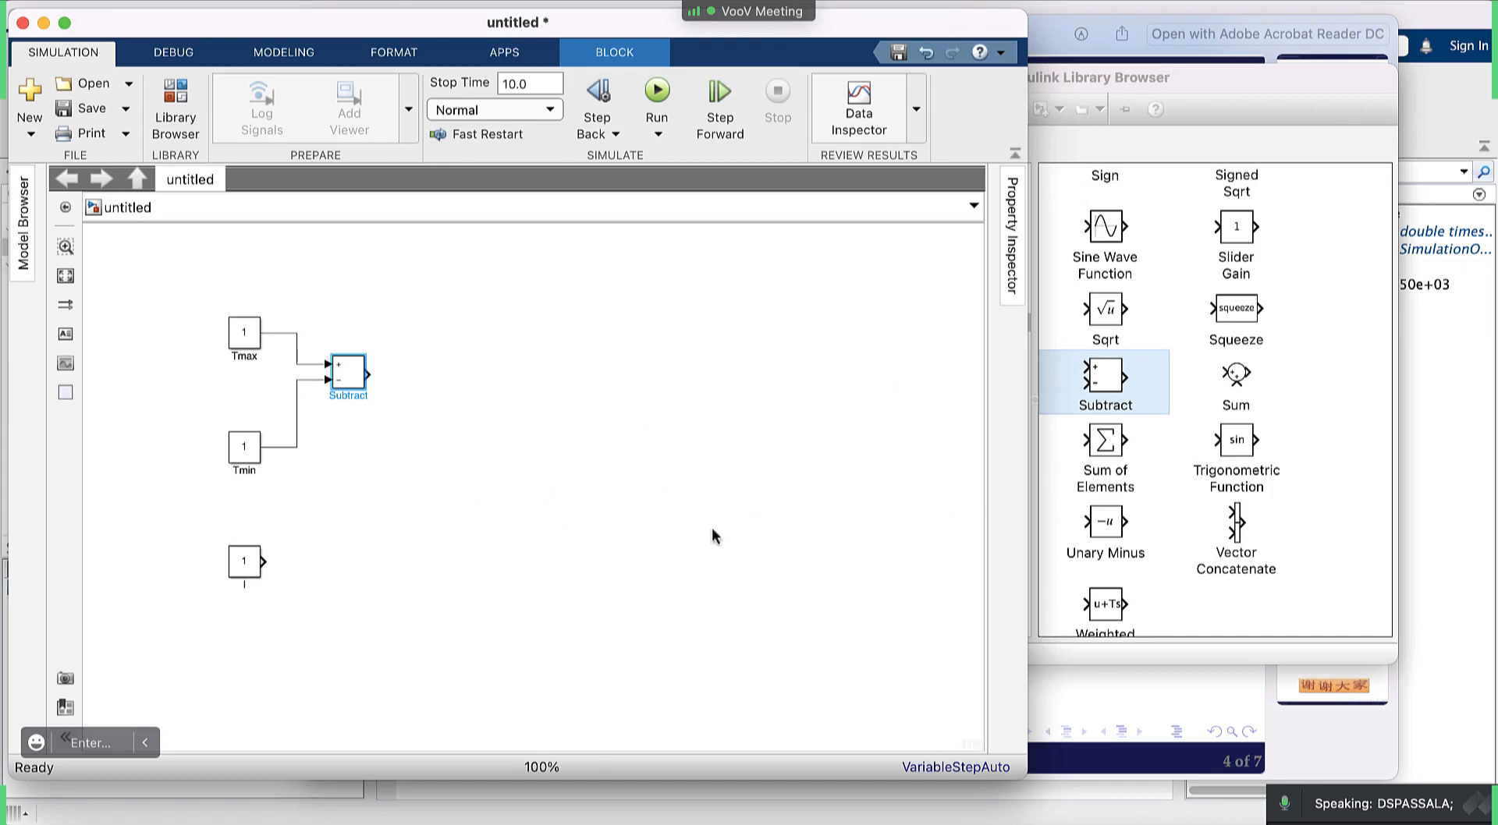
Review the I-4 fraction of the formula in the PDF preview and return to the untitled model.
{"action": "key", "text": "ctrl+Down"}
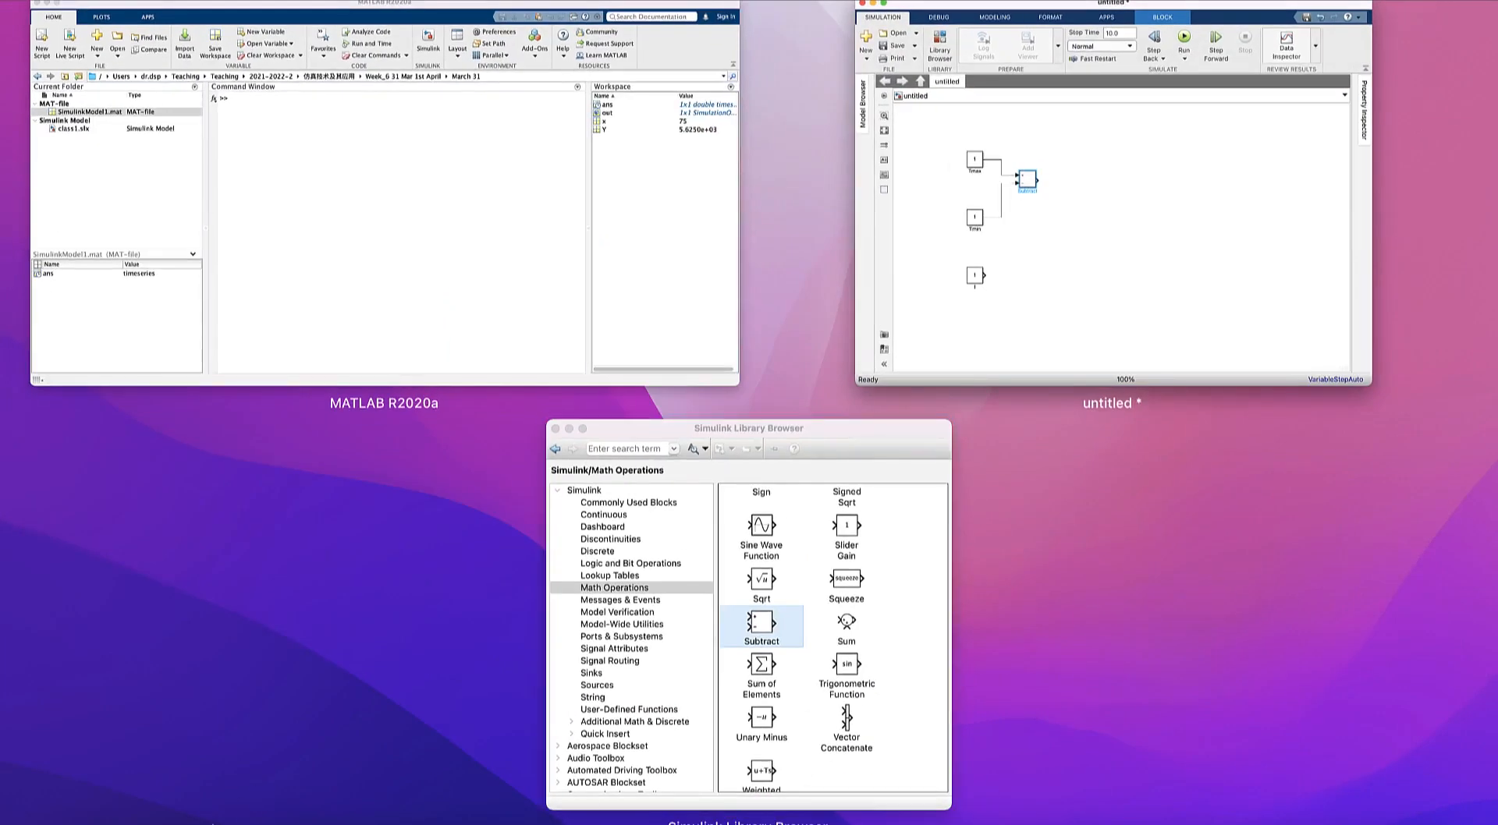
{"action": "left_click", "coordinate": [74, 820]}
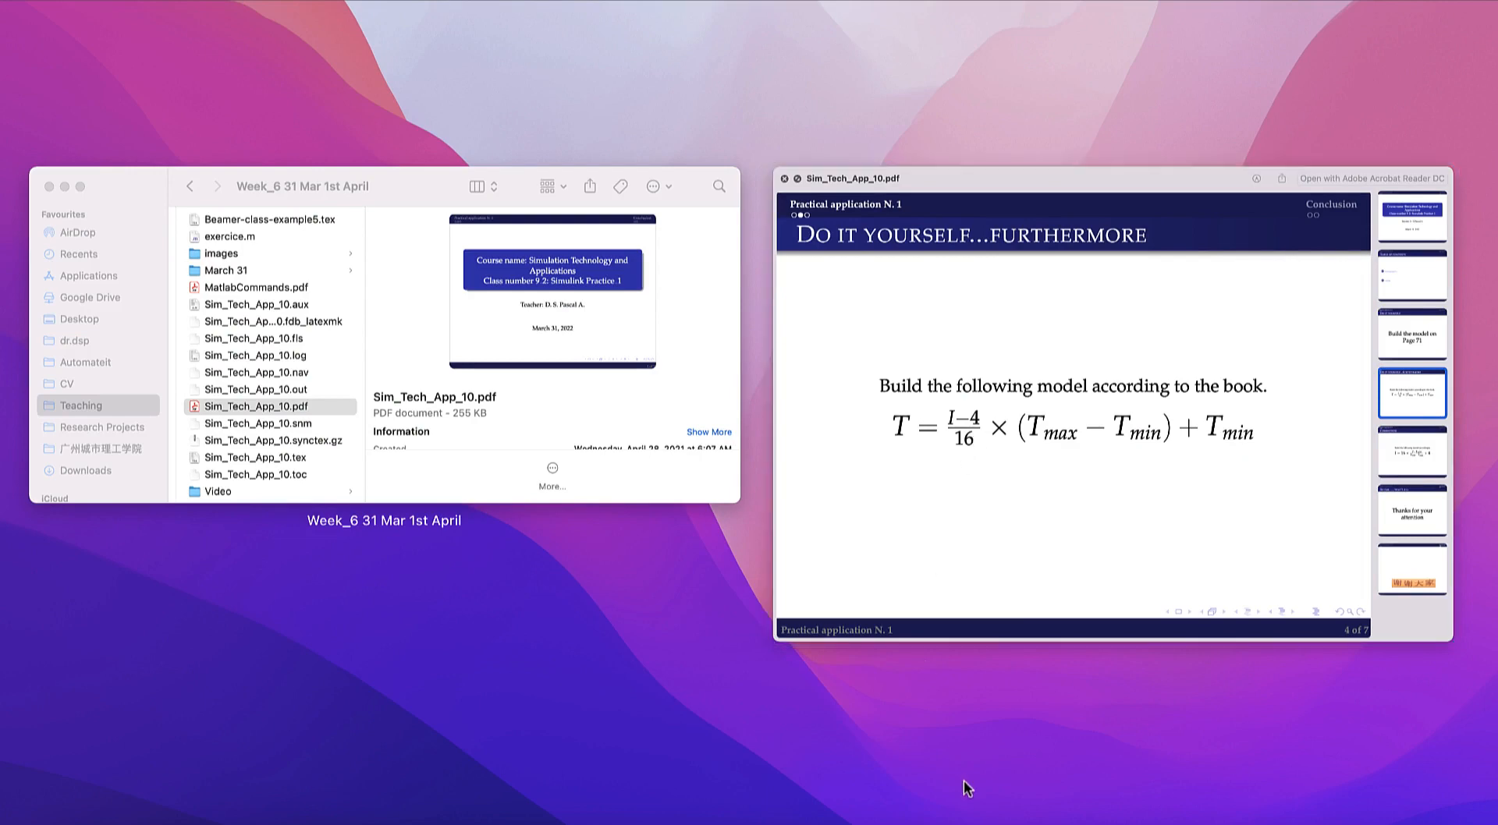
{"action": "left_click", "coordinate": [1073, 819]}
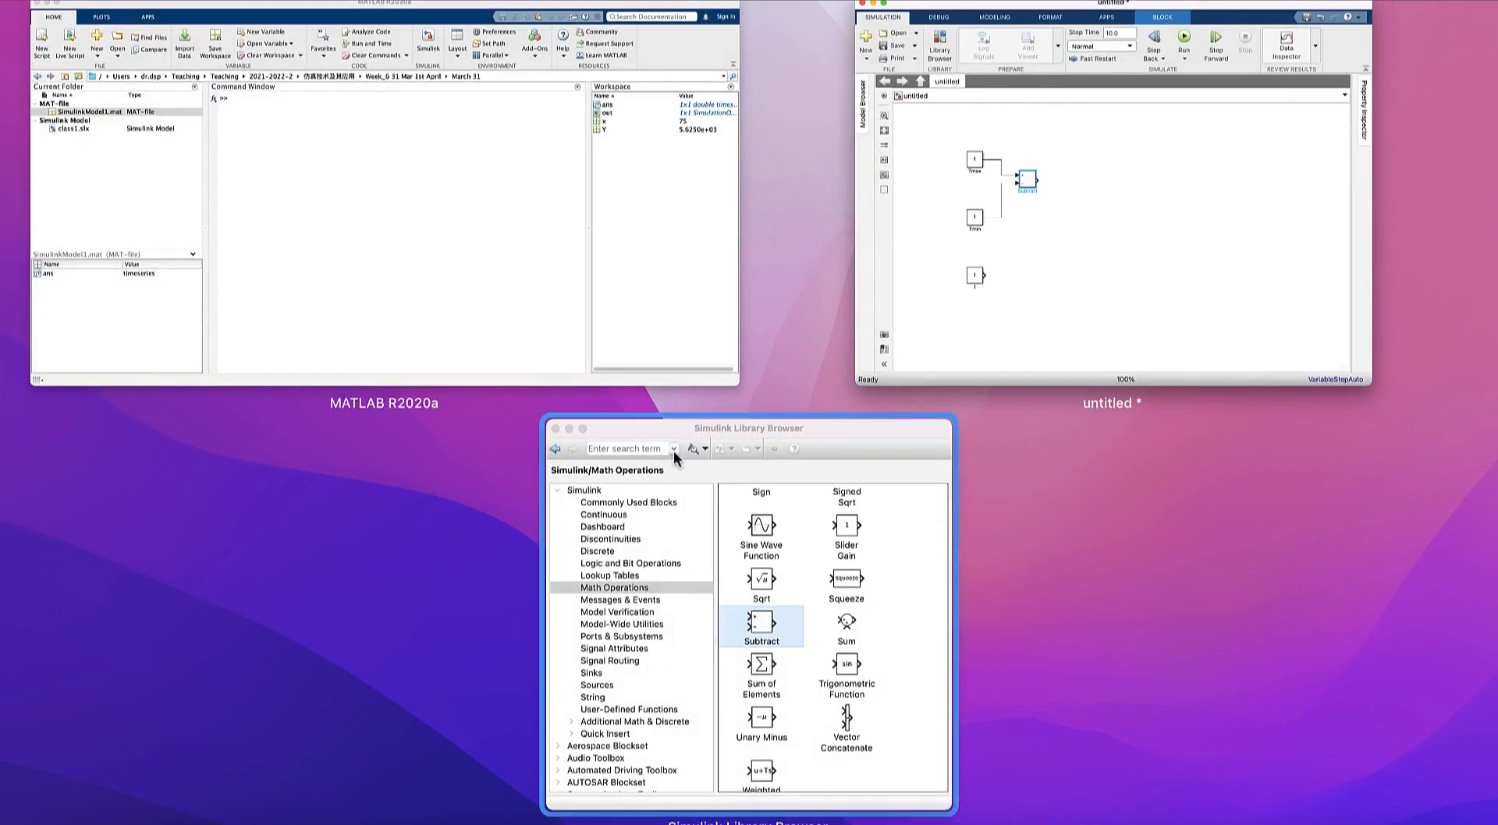
{"action": "left_click", "coordinate": [1084, 263]}
{"action": "left_click", "coordinate": [496, 496]}
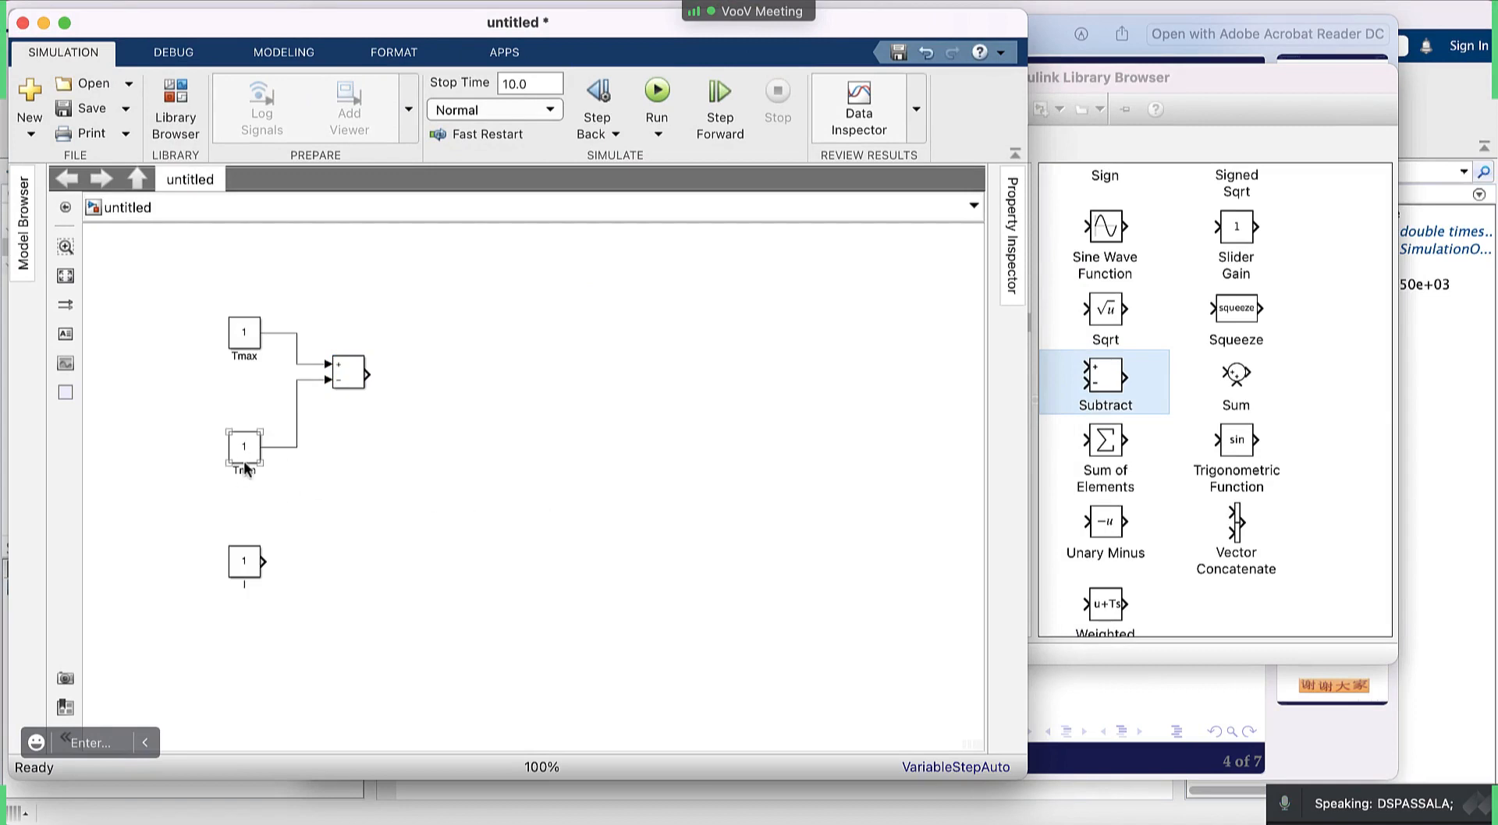
Move the I constant up beneath Tmin, and place a duplicate of Tmin below it, renamed 4.
{"action": "left_click", "coordinate": [249, 558]}
{"action": "left_click", "coordinate": [243, 449]}
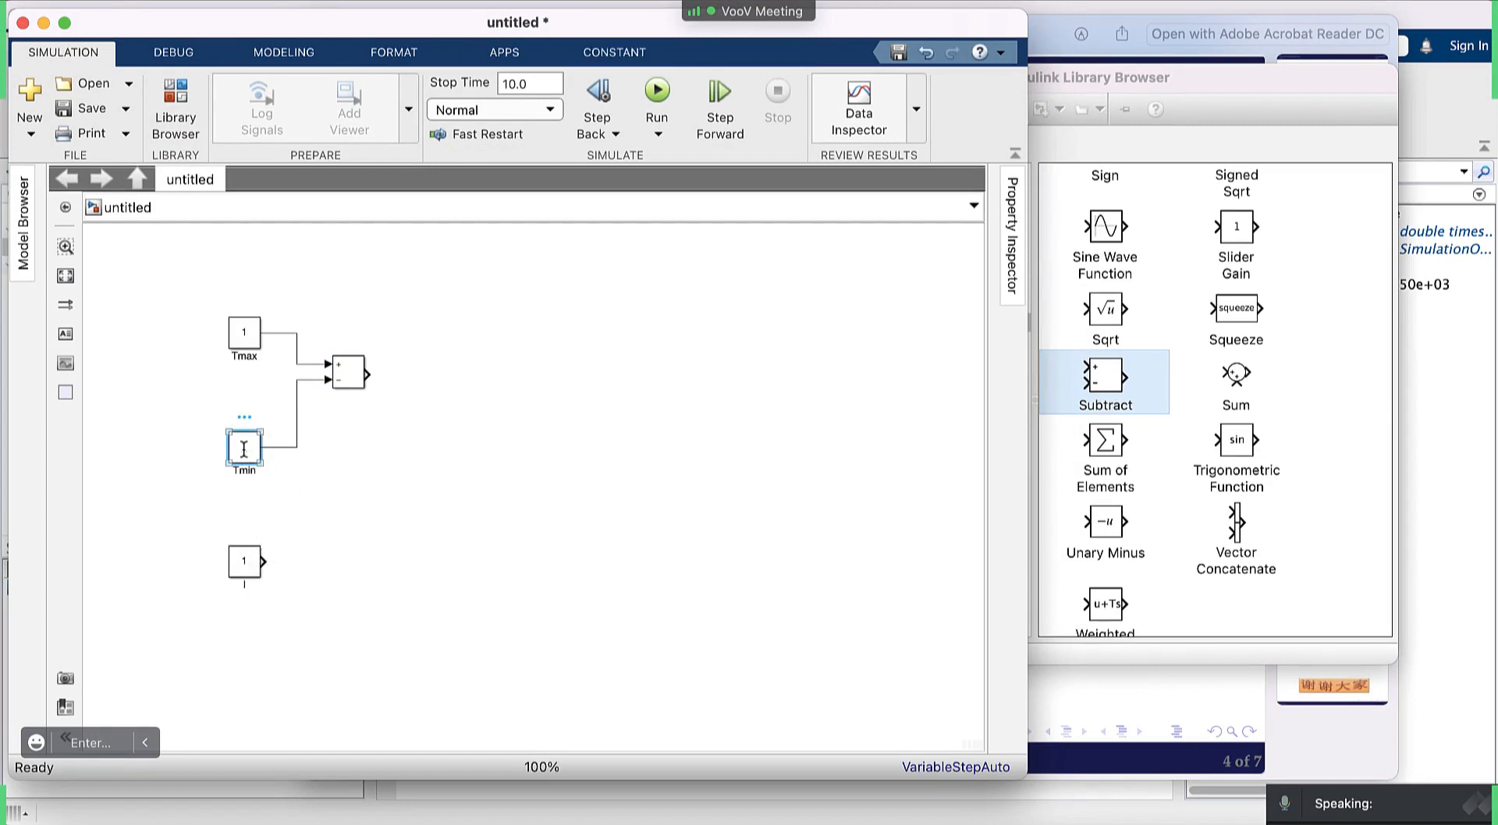
{"action": "left_click_drag", "start_coordinate": [243, 449], "coordinate": [253, 636]}
{"action": "left_click", "coordinate": [245, 556]}
{"action": "left_click_drag", "start_coordinate": [244, 552], "coordinate": [245, 497]}
{"action": "left_click", "coordinate": [246, 627]}
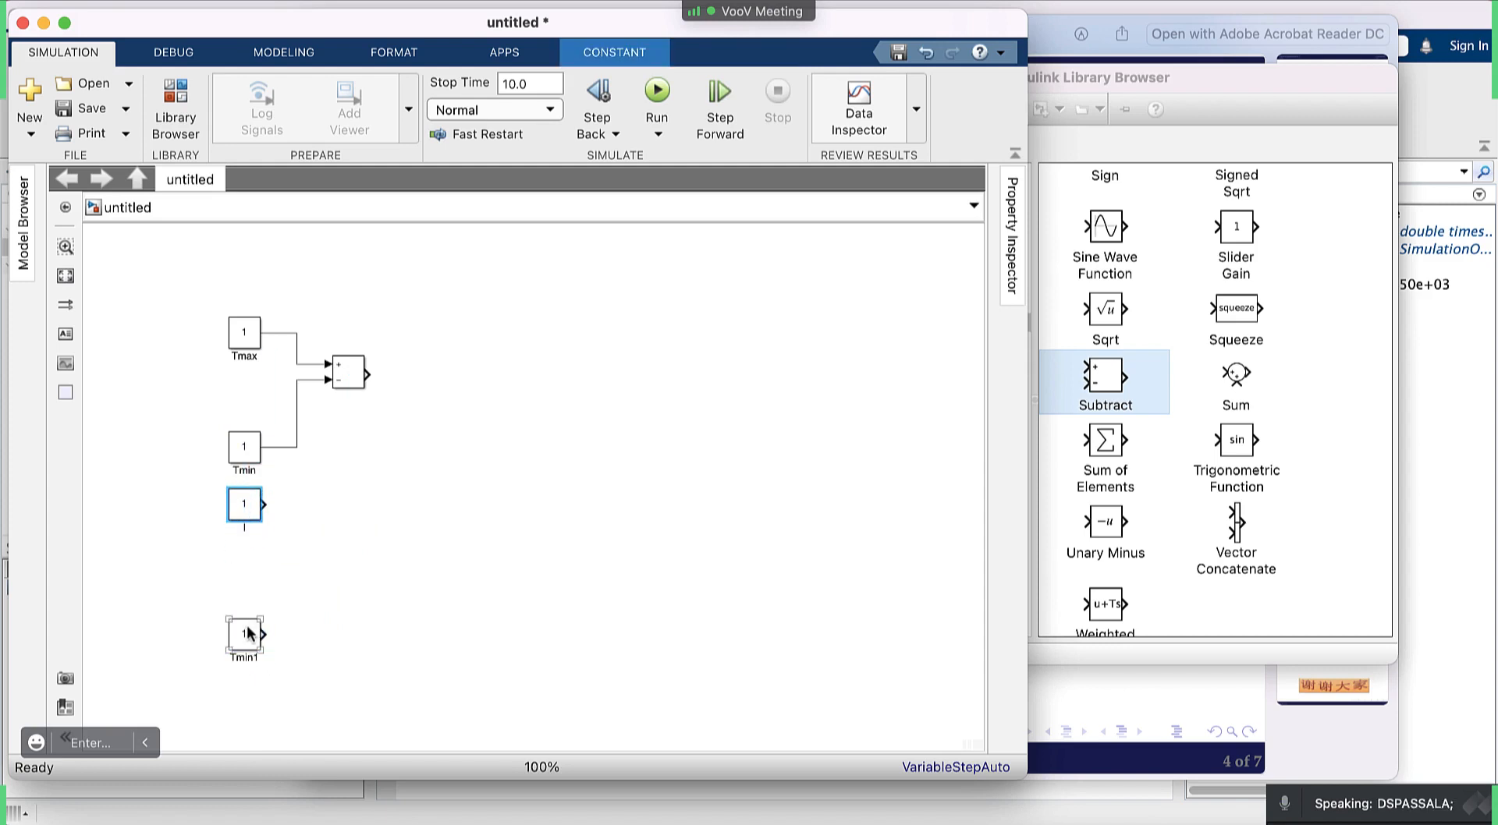
{"action": "left_click_drag", "start_coordinate": [247, 627], "coordinate": [245, 563]}
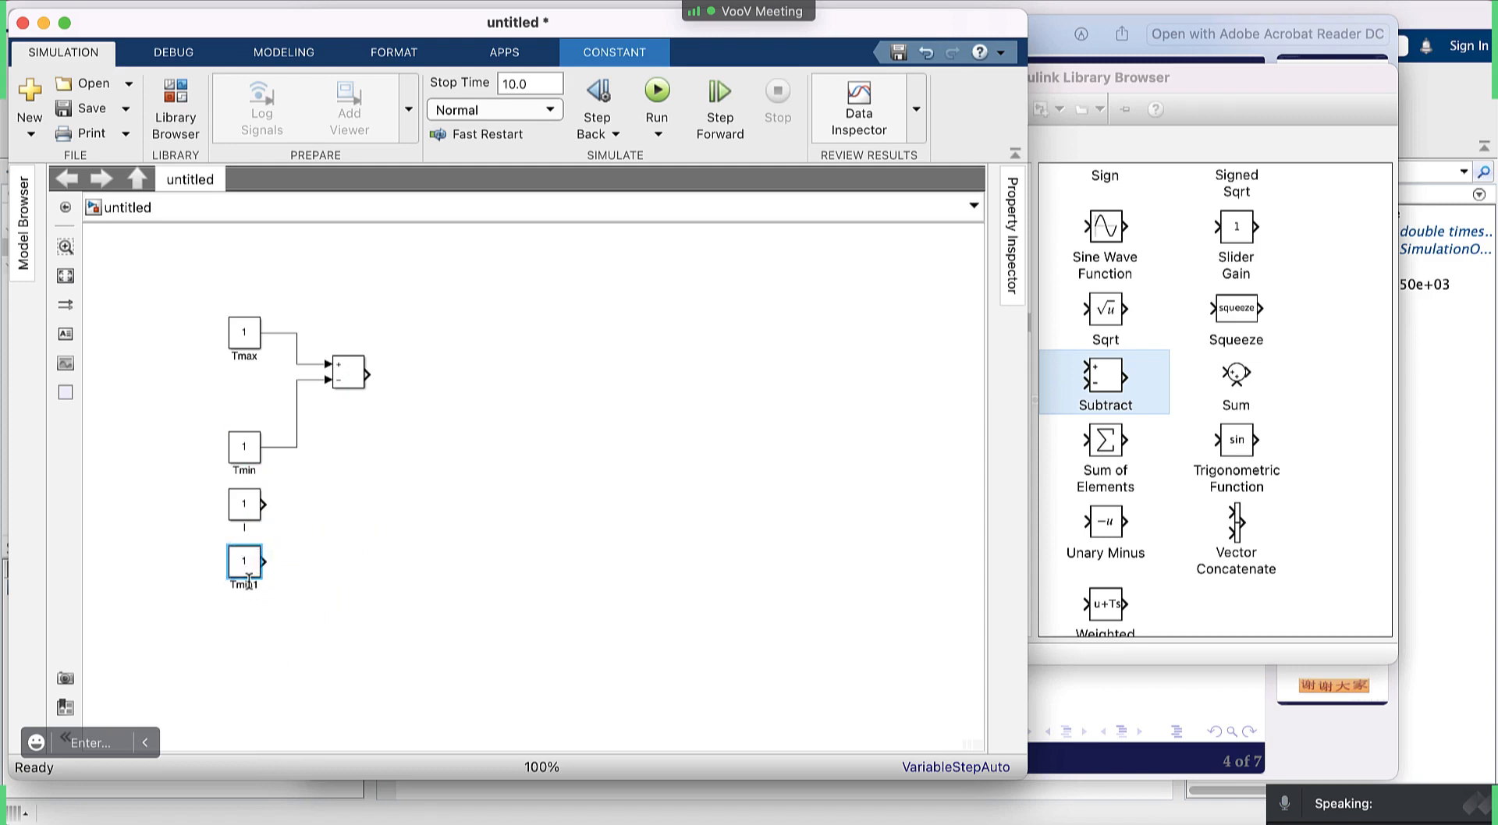
{"action": "key", "text": "BackSpace"}
Set the constant value of the block named 4 to 4.
{"action": "double_click", "coordinate": [244, 562]}
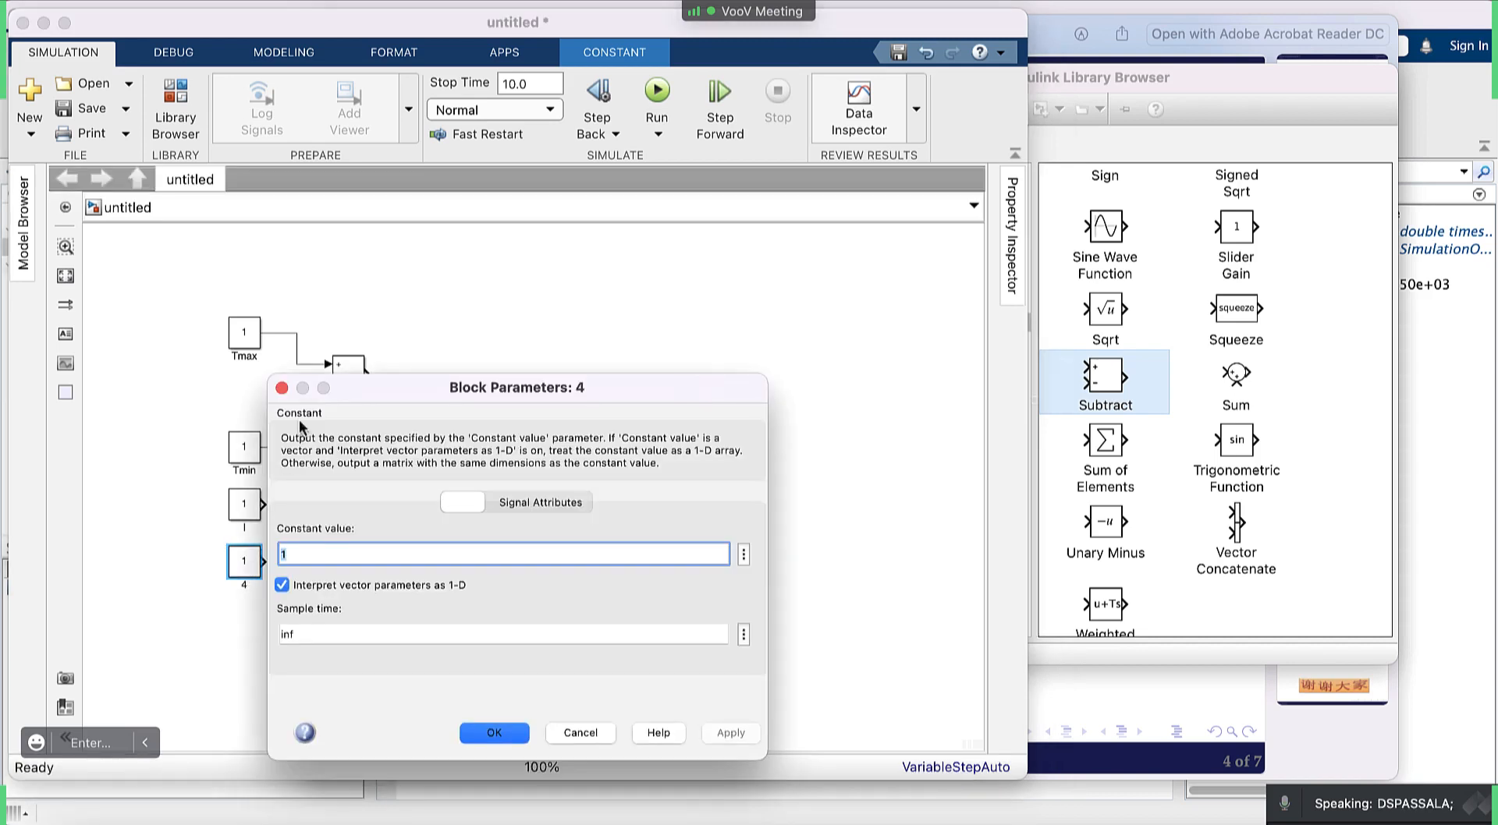
{"action": "type", "text": "4"}
{"action": "key", "text": "Return"}
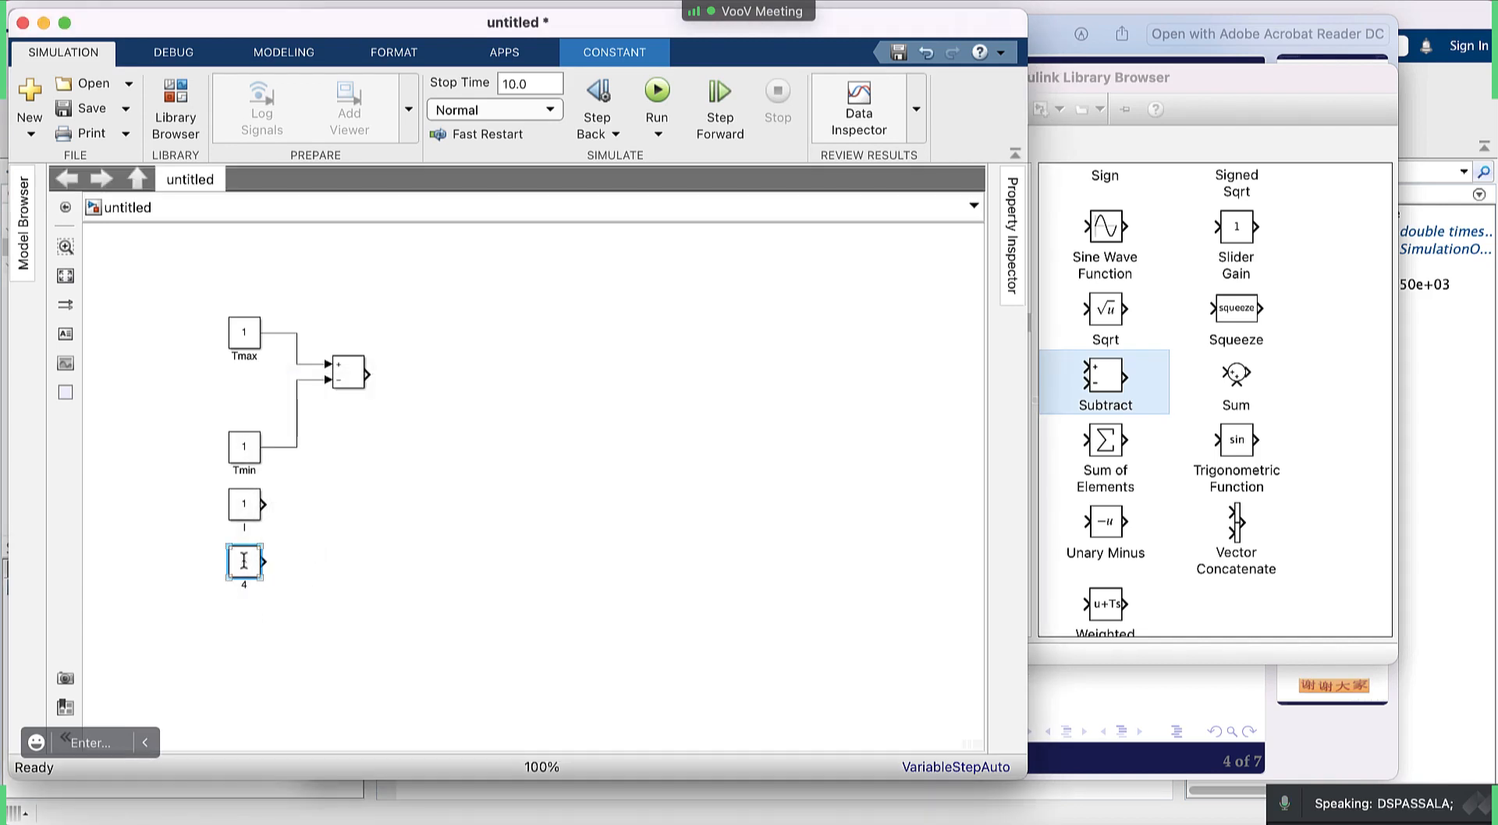
Place a duplicate of the constant block 4 below it and set its constant value to 16.
{"action": "left_click_drag", "start_coordinate": [249, 641], "coordinate": [249, 638]}
{"action": "double_click", "coordinate": [247, 633]}
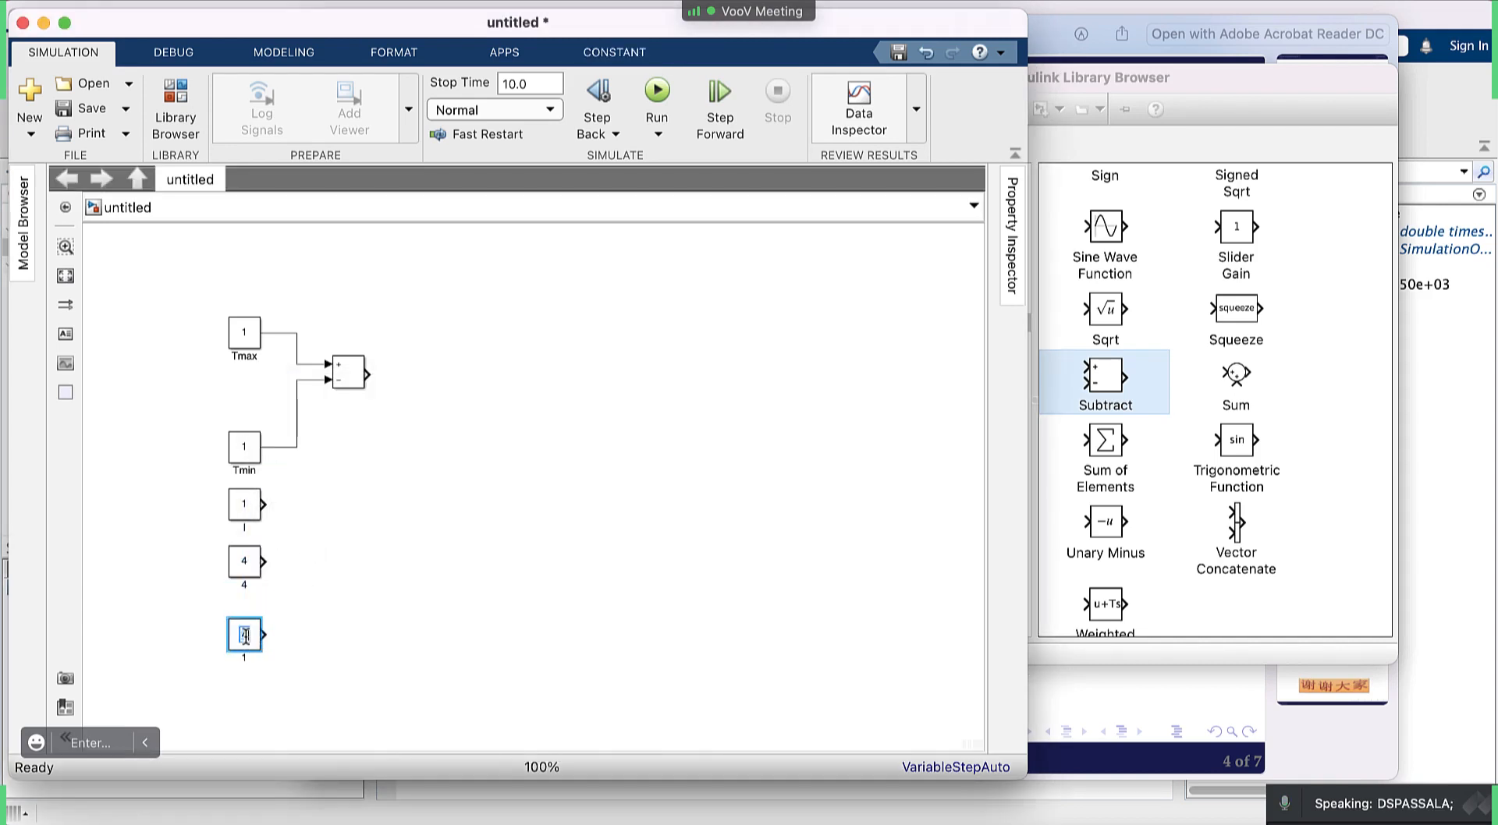
{"action": "type", "text": "1"}
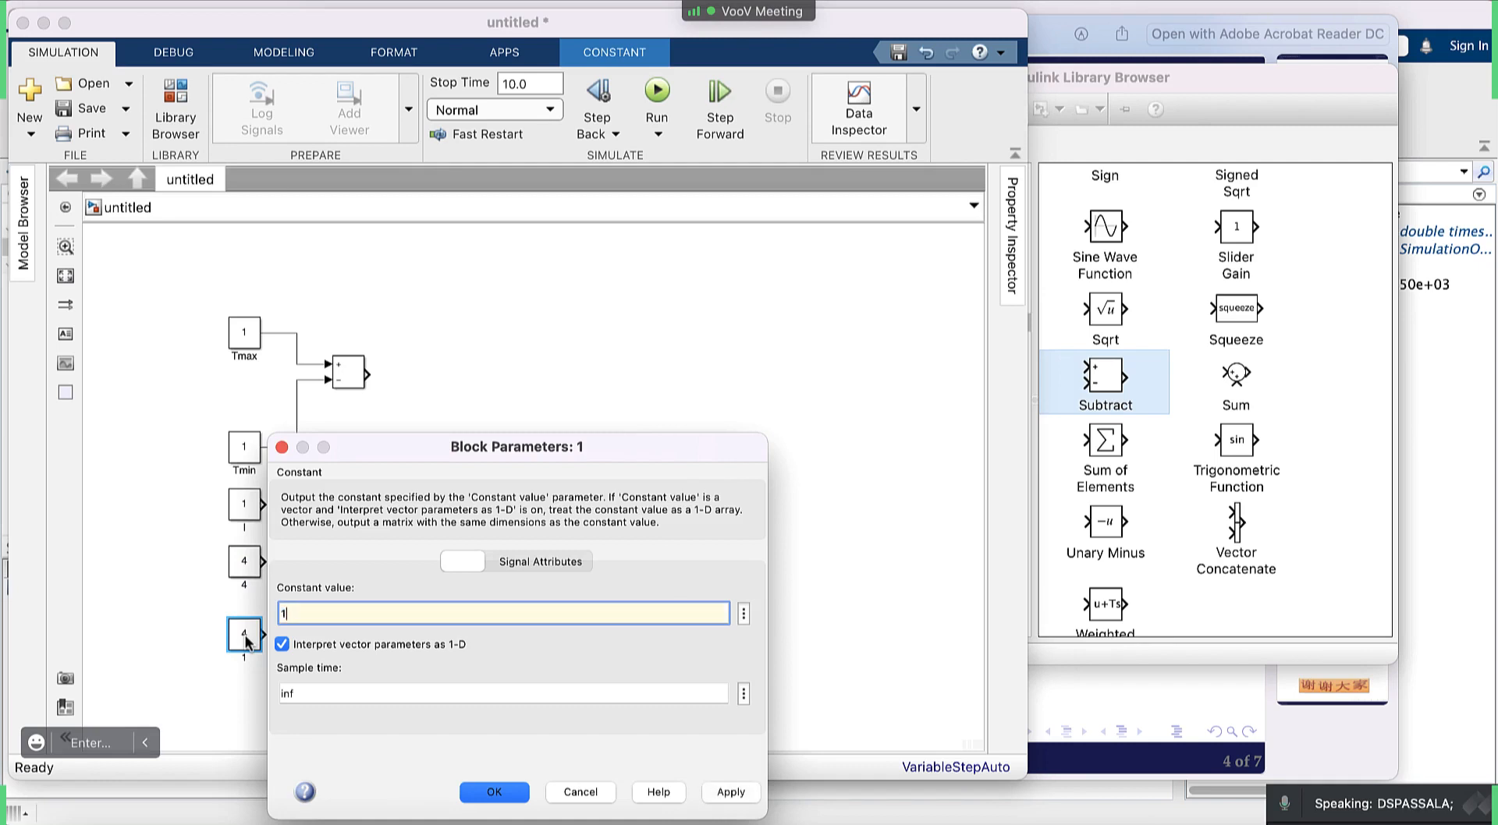
{"action": "type", "text": "6"}
{"action": "left_click", "coordinate": [732, 793]}
{"action": "left_click", "coordinate": [490, 792]}
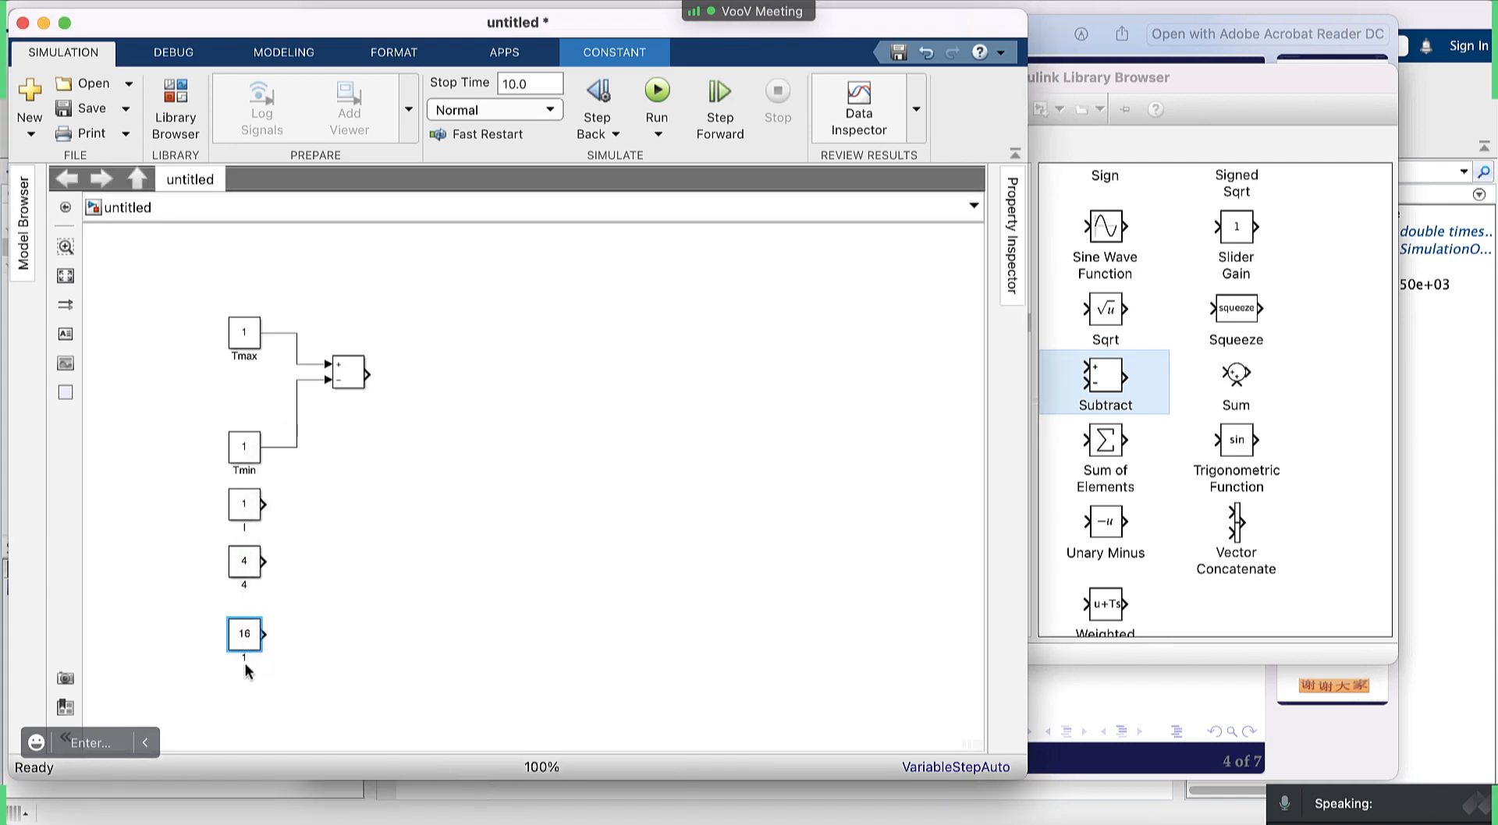
{"action": "key", "text": "BackSpace"}
Check the (I-4)/16 fraction in the PDF preview and place a duplicate of the Subtract block beside the I and 4 constants.
{"action": "left_click", "coordinate": [75, 824]}
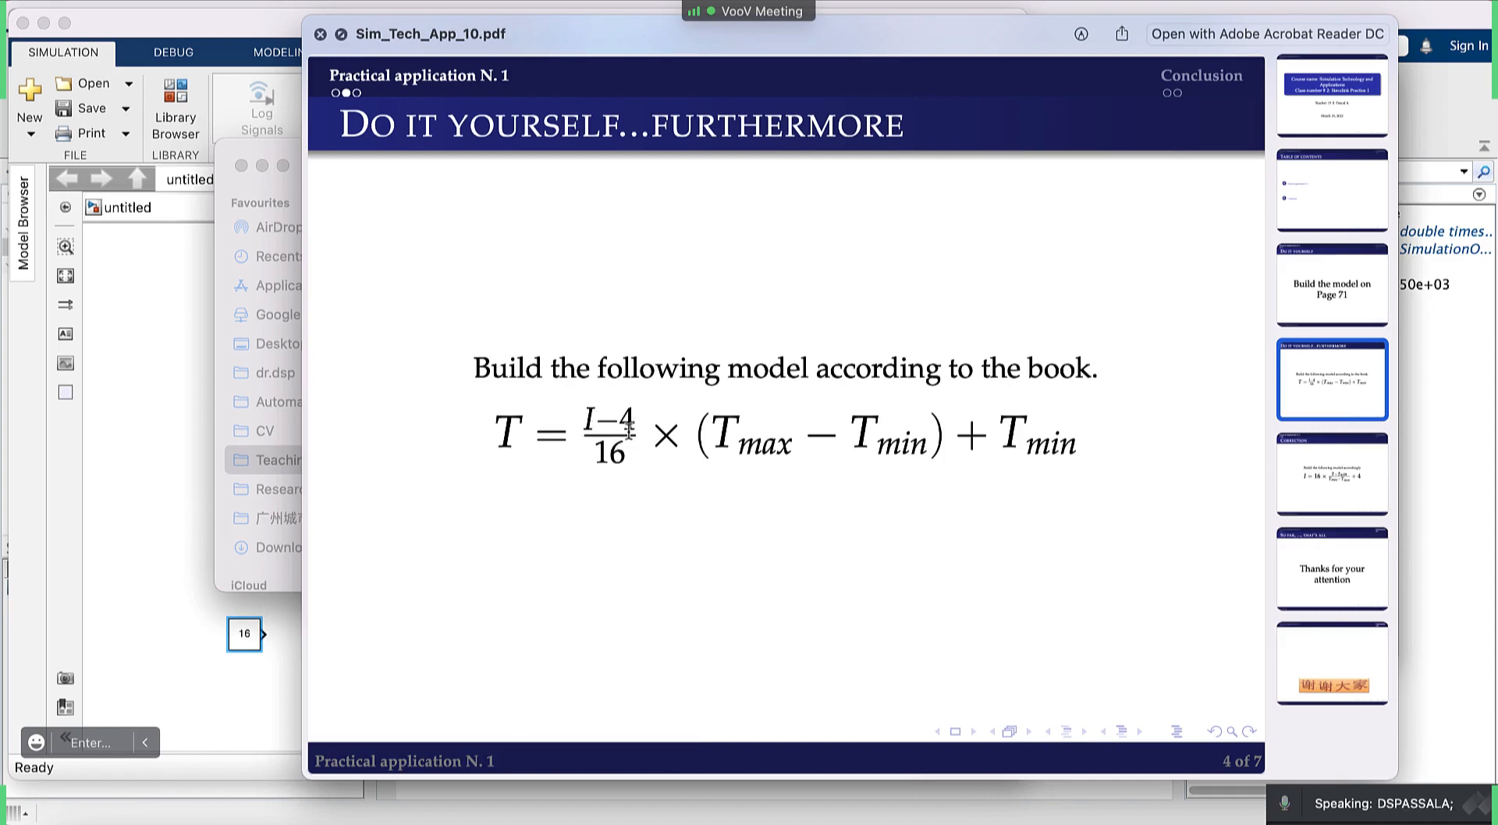
{"action": "left_click", "coordinate": [162, 437]}
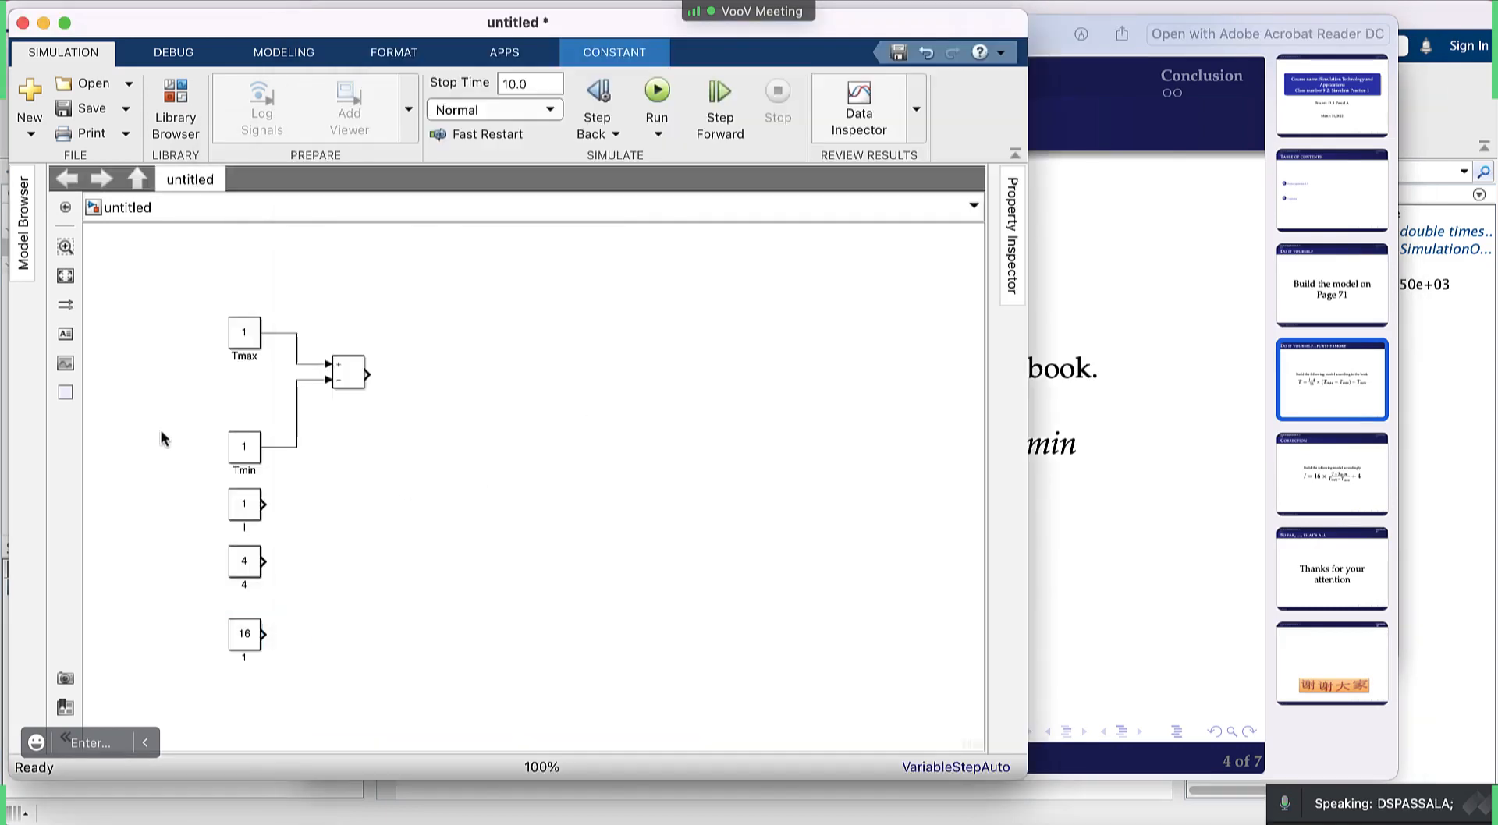
{"action": "left_click", "coordinate": [425, 584]}
{"action": "left_click", "coordinate": [243, 512]}
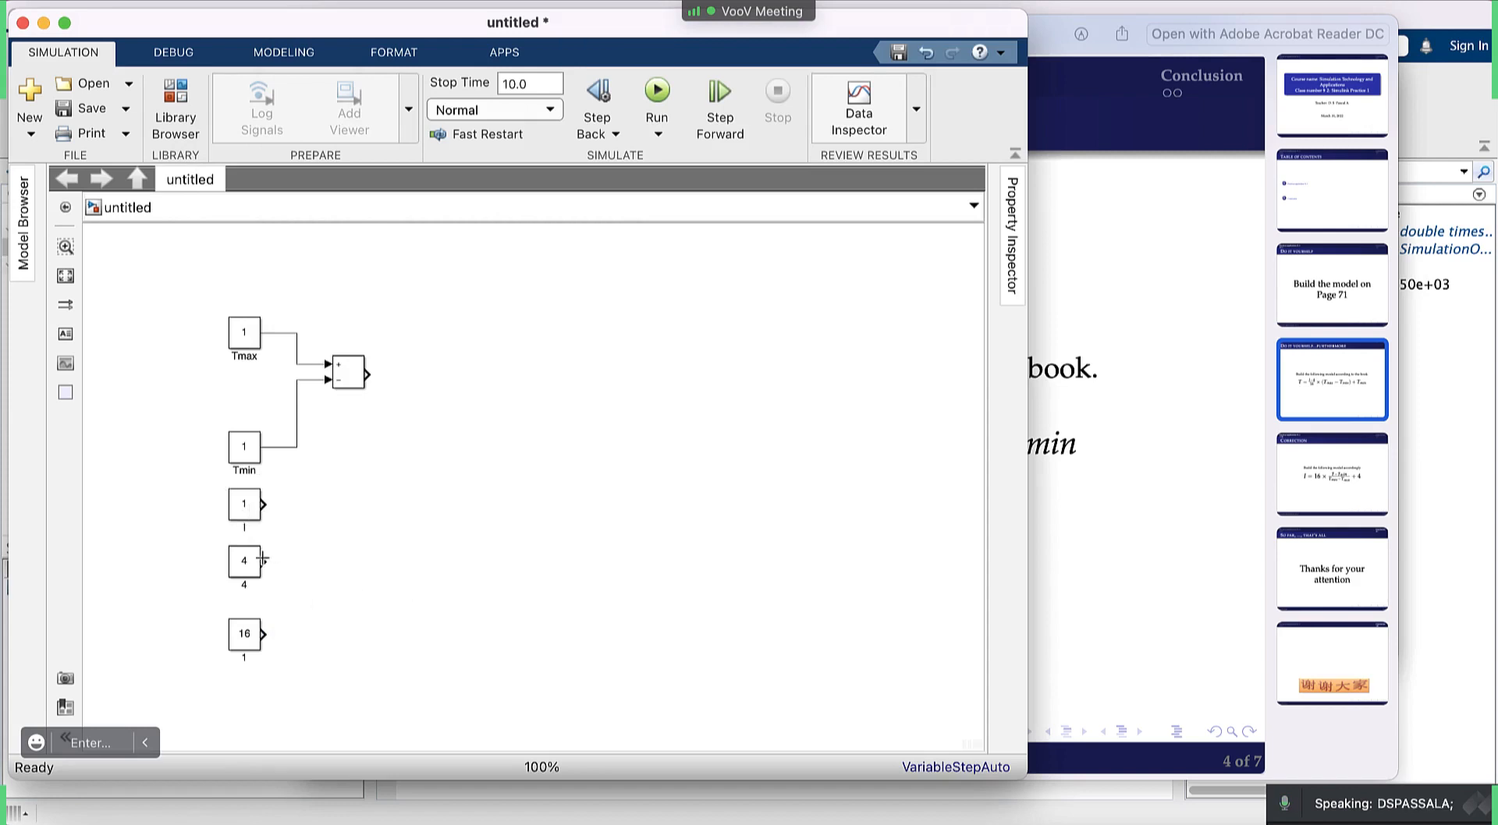
{"action": "left_click", "coordinate": [924, 471]}
{"action": "left_click_drag", "start_coordinate": [349, 376], "coordinate": [330, 540]}
Connect the I constant to the plus input and the 4 constant to the minus input of the second Subtract block.
{"action": "left_click", "coordinate": [245, 509]}
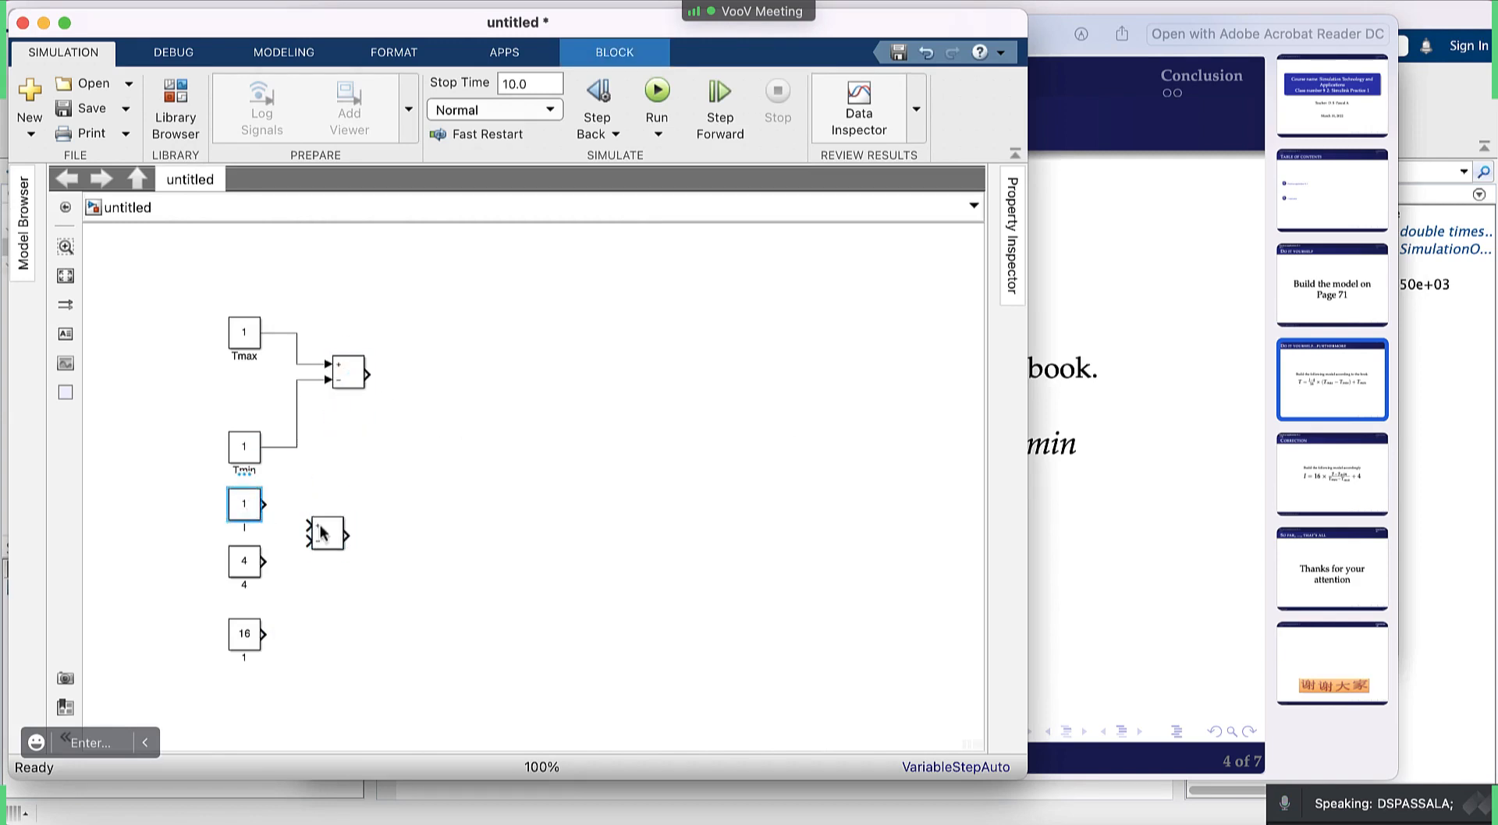
{"action": "left_click", "coordinate": [238, 507]}
{"action": "left_click", "coordinate": [325, 534]}
{"action": "left_click", "coordinate": [244, 504]}
{"action": "left_click", "coordinate": [326, 537]}
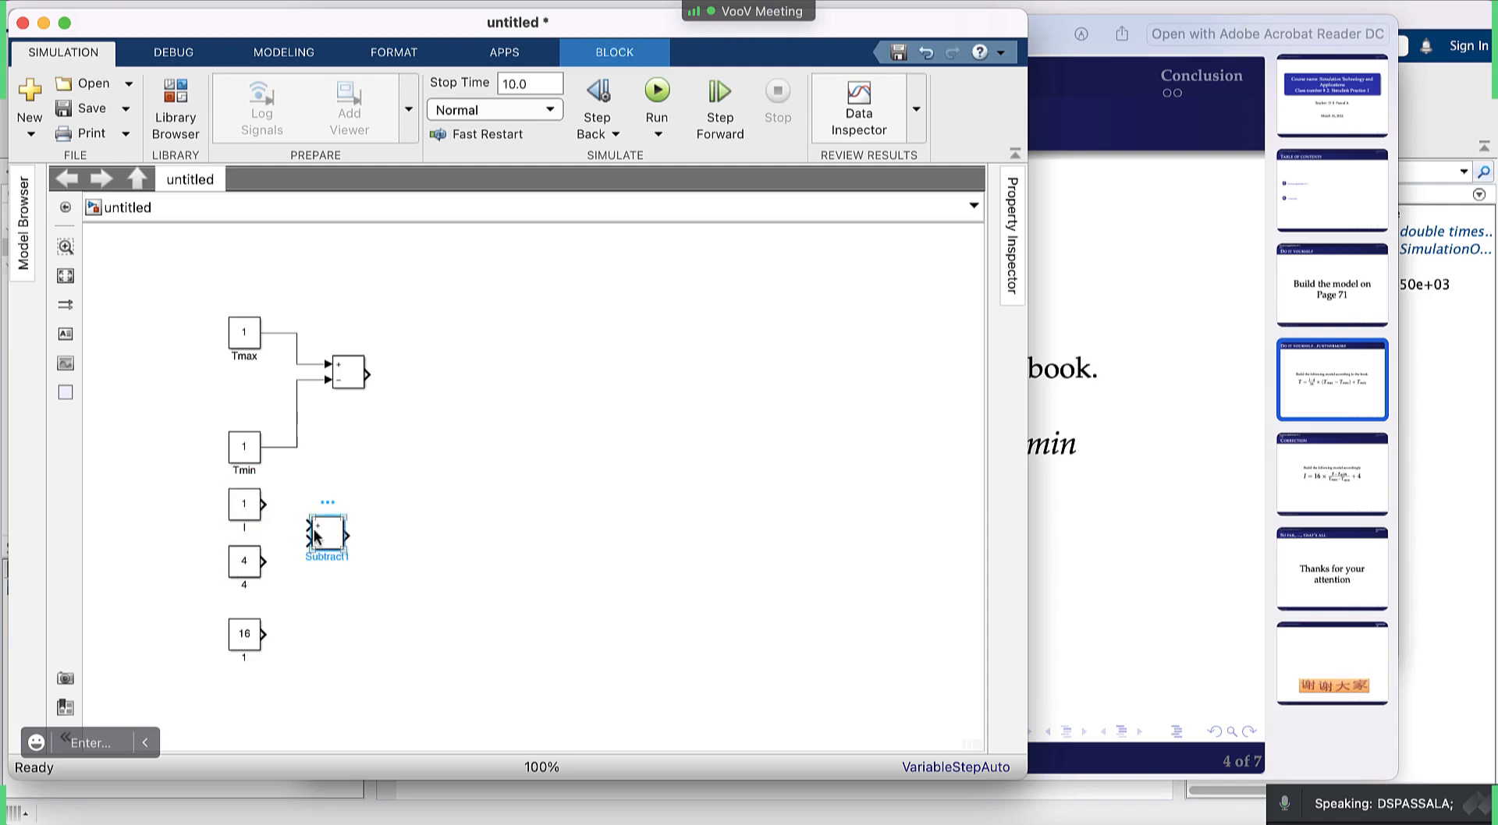
{"action": "left_click_drag", "start_coordinate": [272, 511], "coordinate": [310, 522]}
{"action": "left_click", "coordinate": [253, 560]}
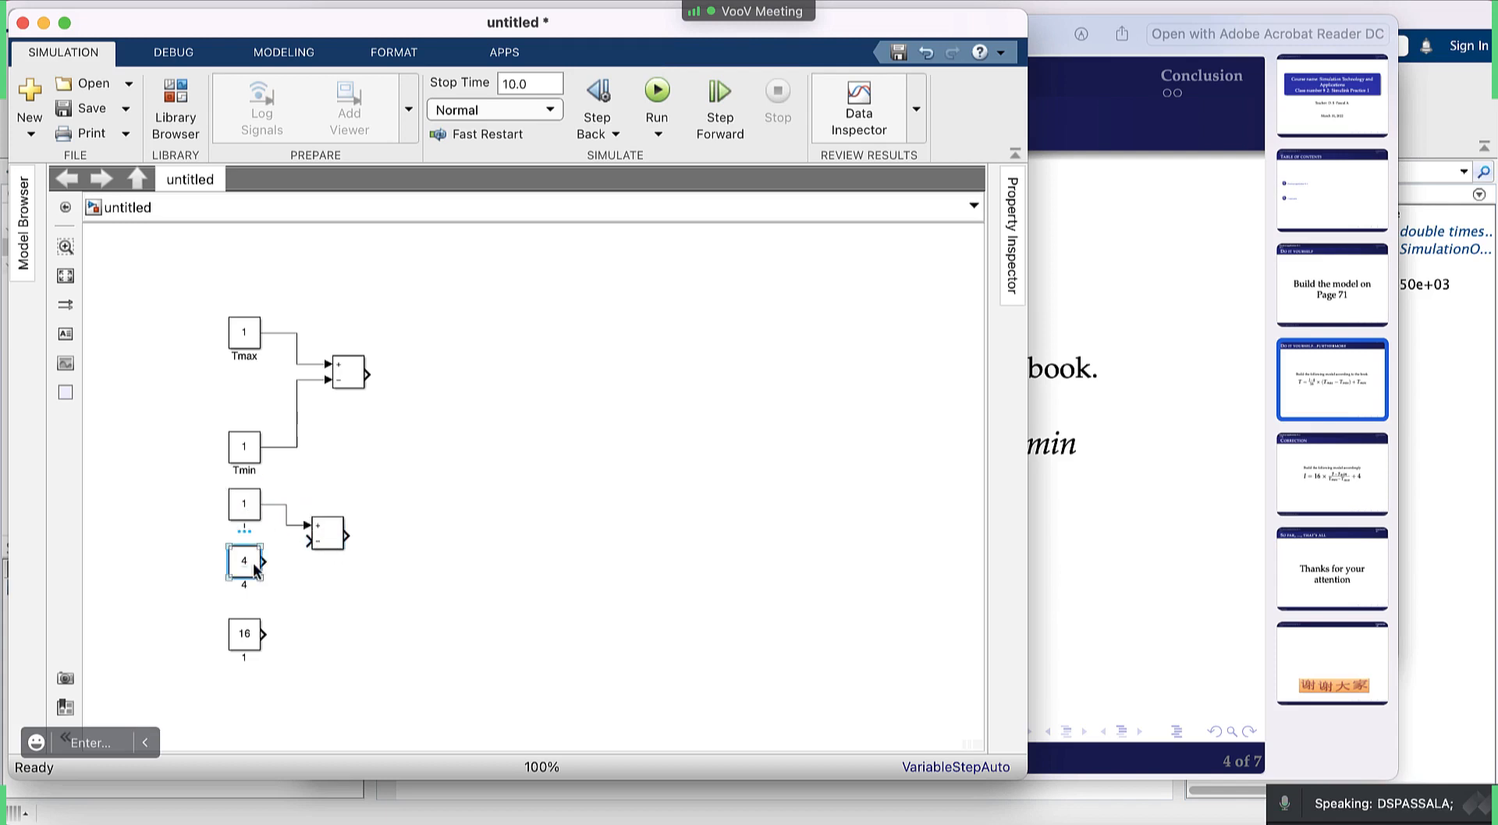
{"action": "left_click", "coordinate": [338, 535]}
{"action": "left_click", "coordinate": [257, 561]}
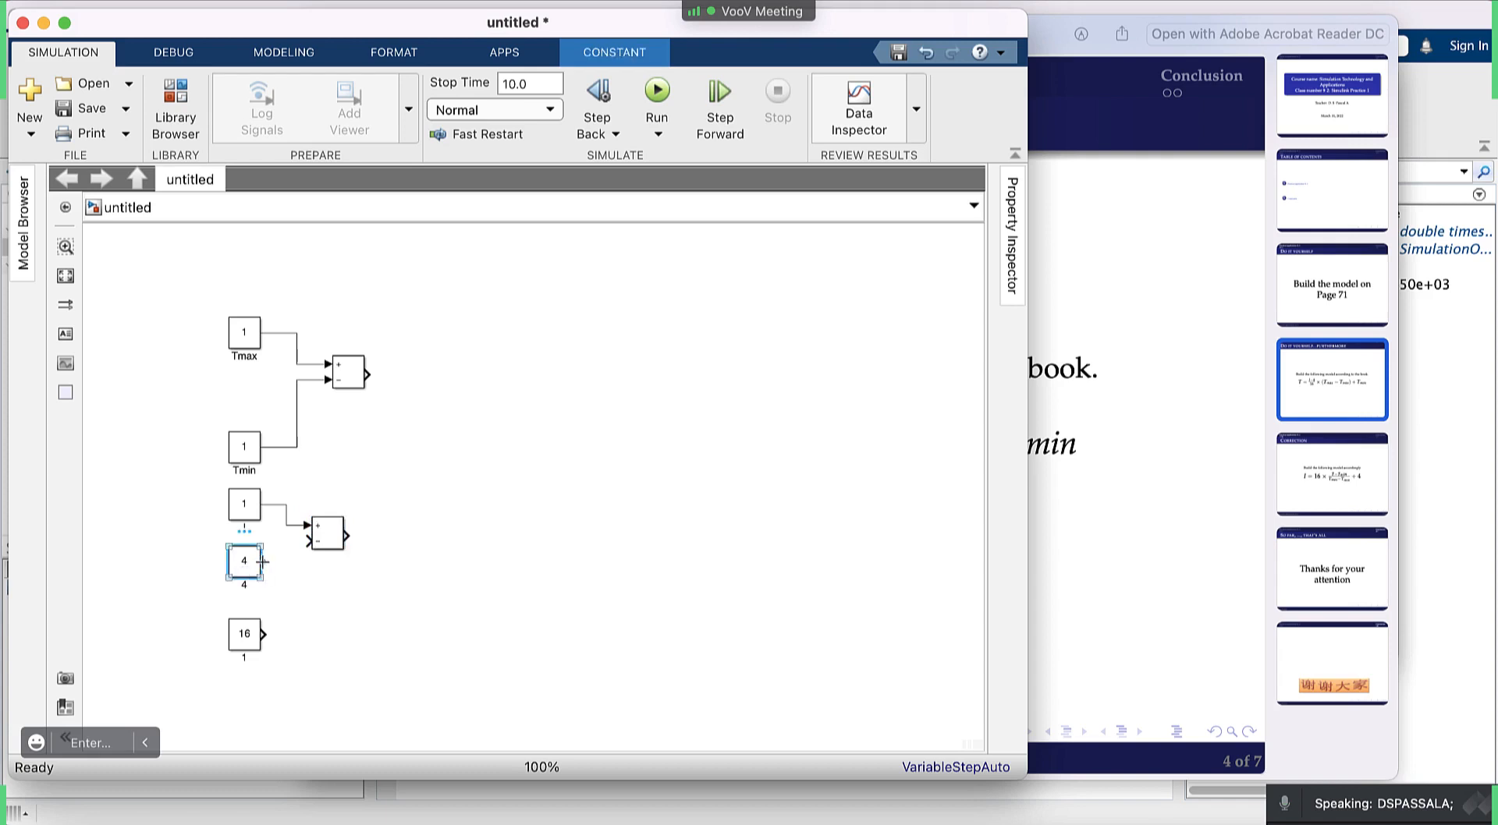
{"action": "left_click_drag", "start_coordinate": [278, 556], "coordinate": [309, 540]}
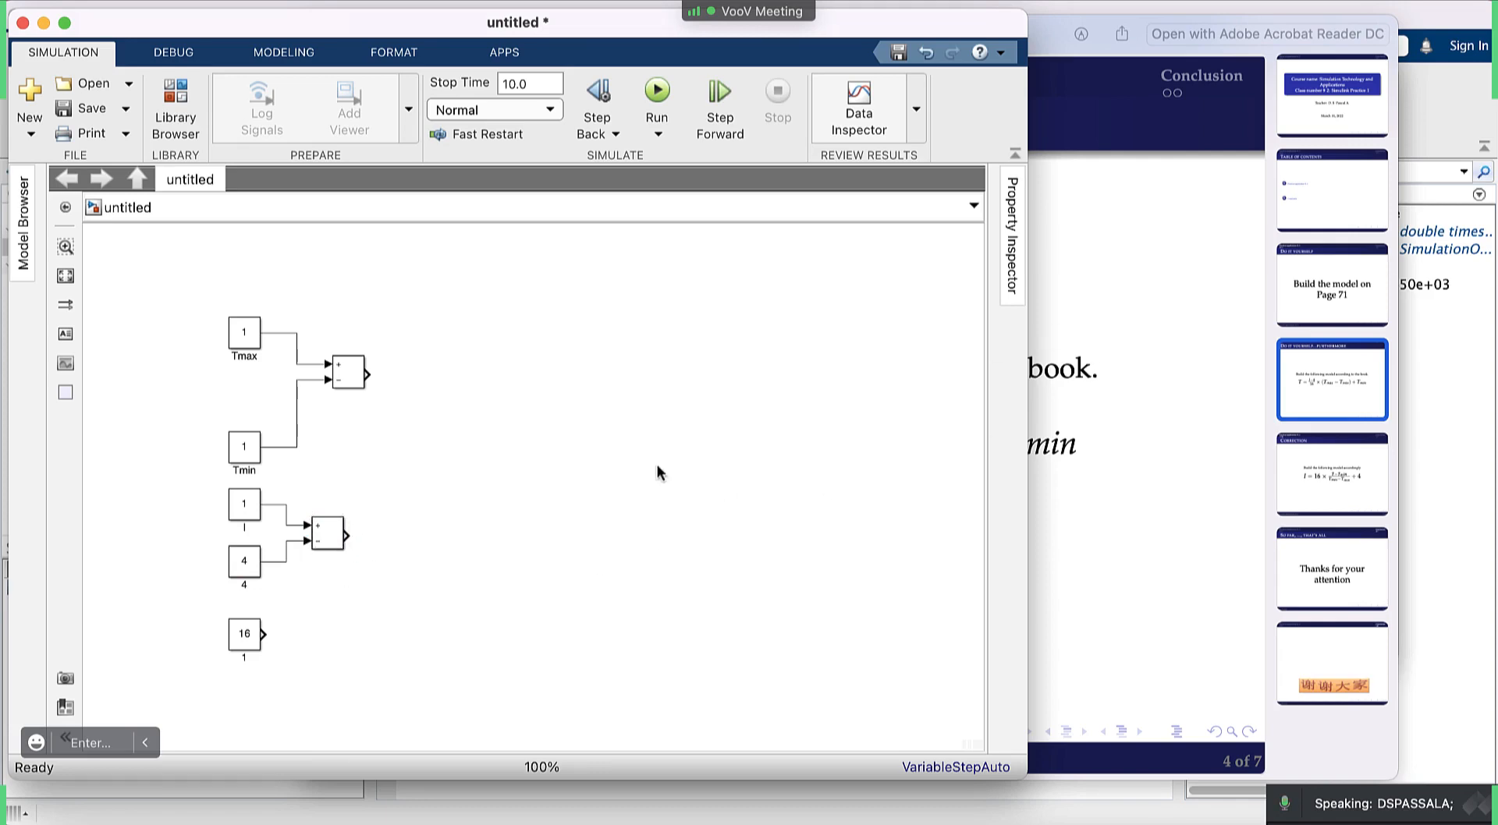
Add a Divide block from the Simulink Math Operations library to the model, to the lower right of the second Subtract block.
{"action": "key", "text": "ctrl+Up"}
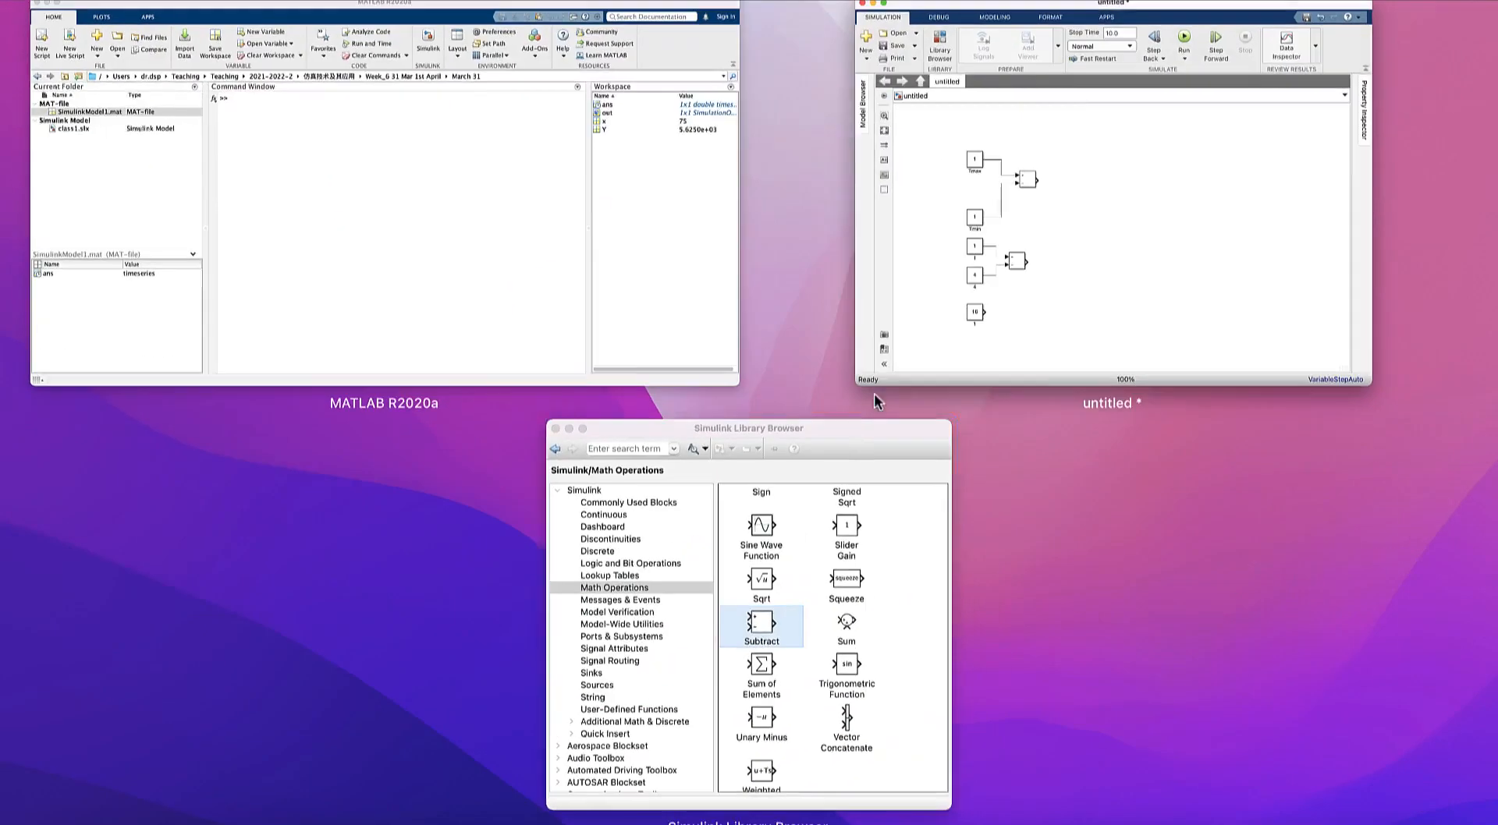
{"action": "left_click", "coordinate": [808, 590]}
{"action": "scroll", "coordinate": [1229, 274], "scroll_direction": "up", "scroll_amount": 3}
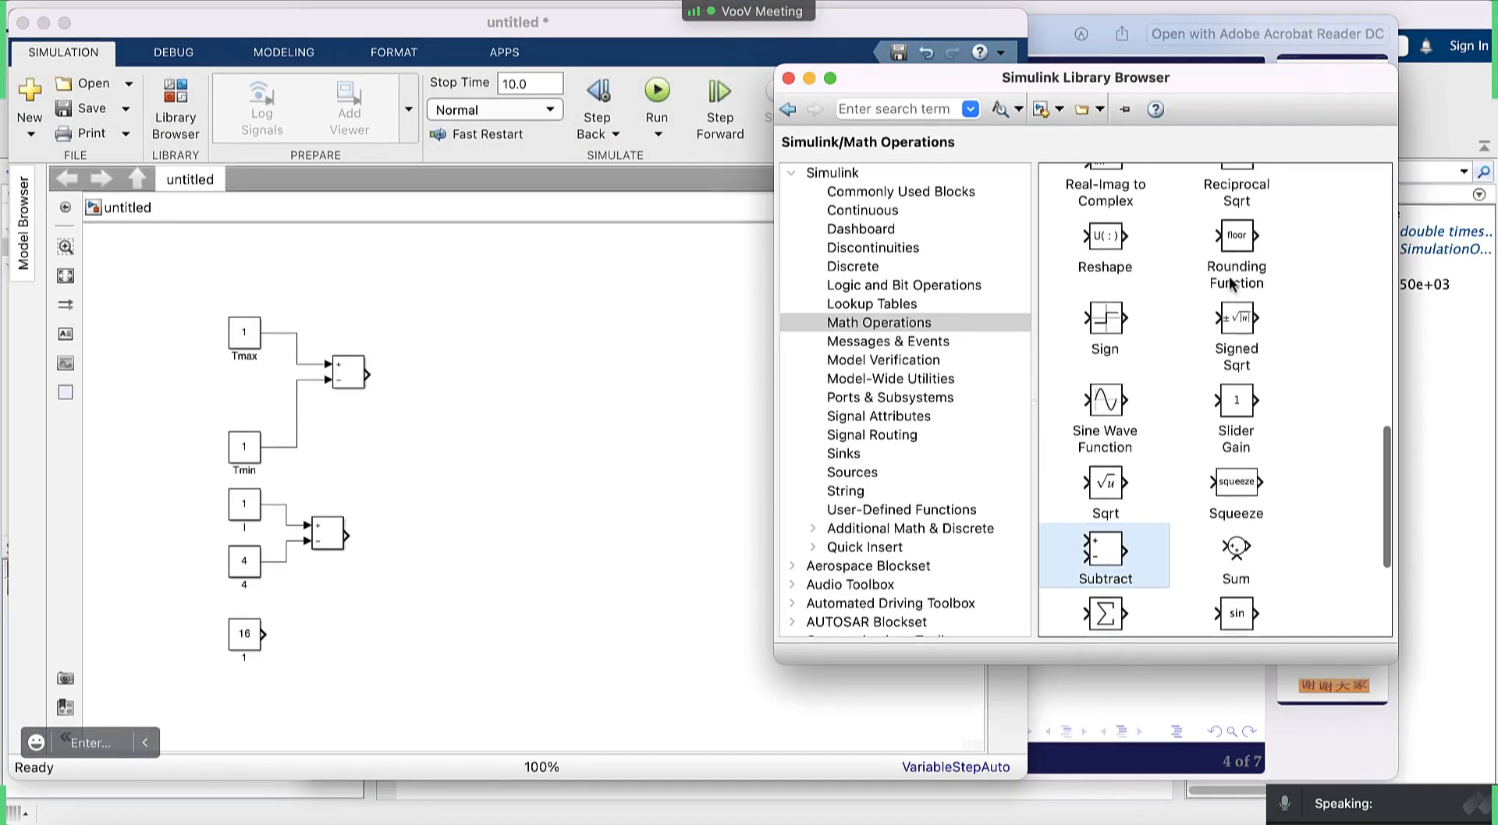
{"action": "scroll", "coordinate": [1229, 274], "scroll_direction": "up", "scroll_amount": 10}
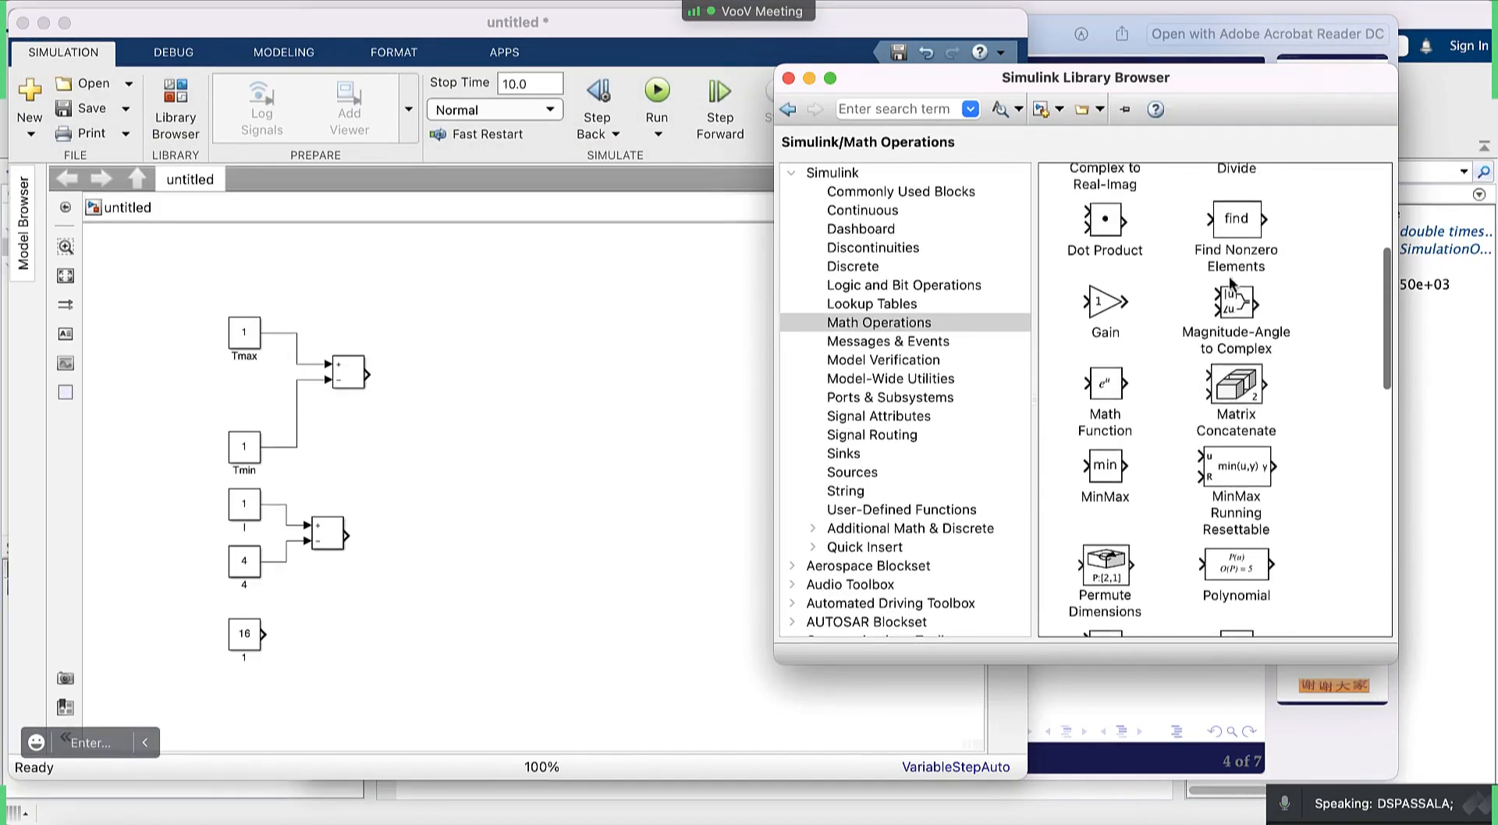
{"action": "scroll", "coordinate": [1229, 285], "scroll_direction": "up", "scroll_amount": 5}
{"action": "left_click", "coordinate": [1238, 333]}
{"action": "left_click_drag", "start_coordinate": [654, 464], "coordinate": [402, 585]}
Connect the second Subtract block to the multiply input and the 16 constant to the divide input of the Divide block.
{"action": "left_click", "coordinate": [328, 533]}
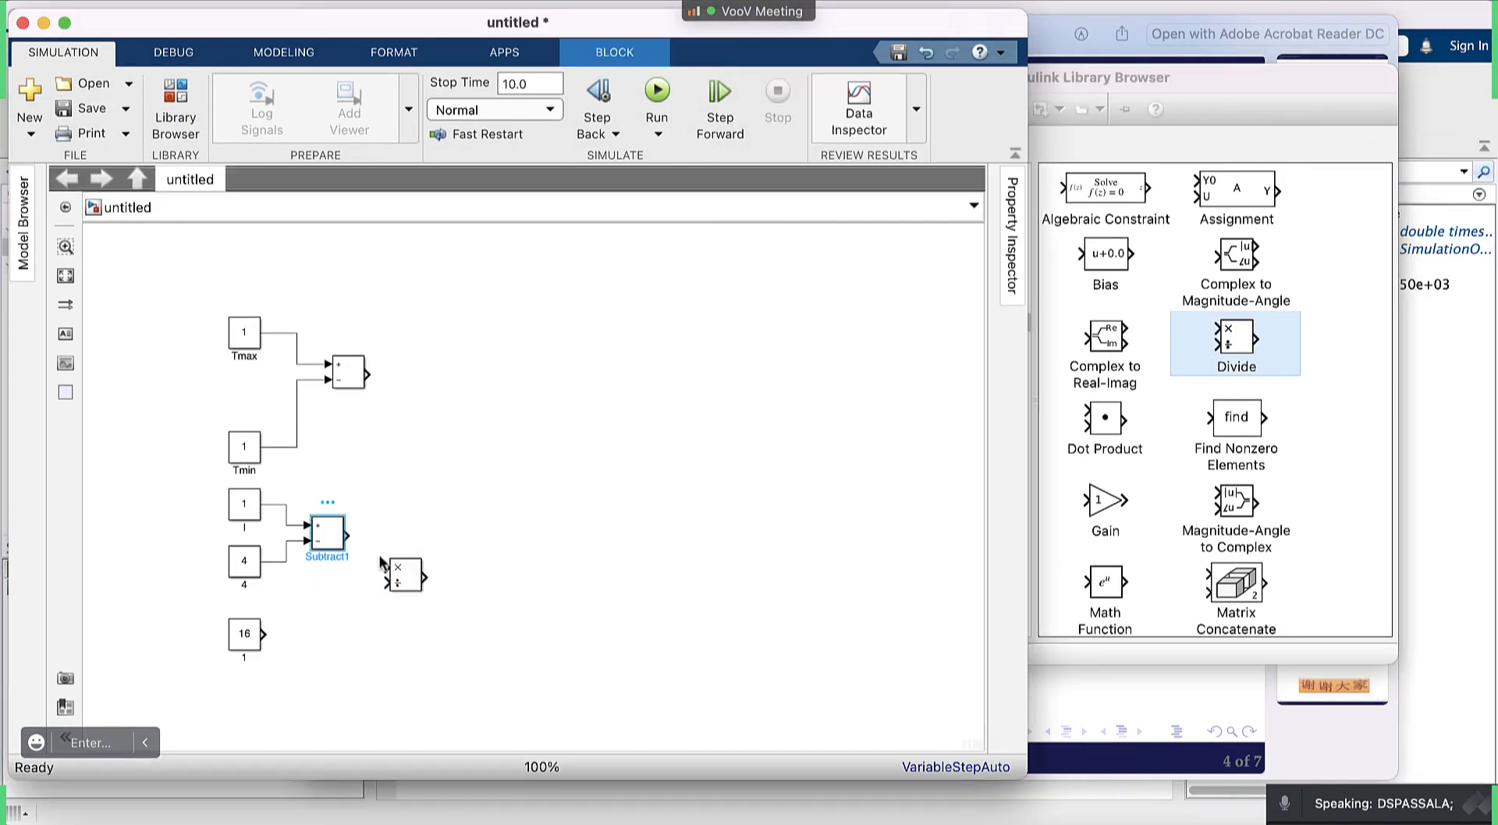
{"action": "left_click", "coordinate": [406, 581], "text": "ctrl"}
{"action": "left_click", "coordinate": [244, 644]}
{"action": "left_click", "coordinate": [409, 576], "text": "ctrl"}
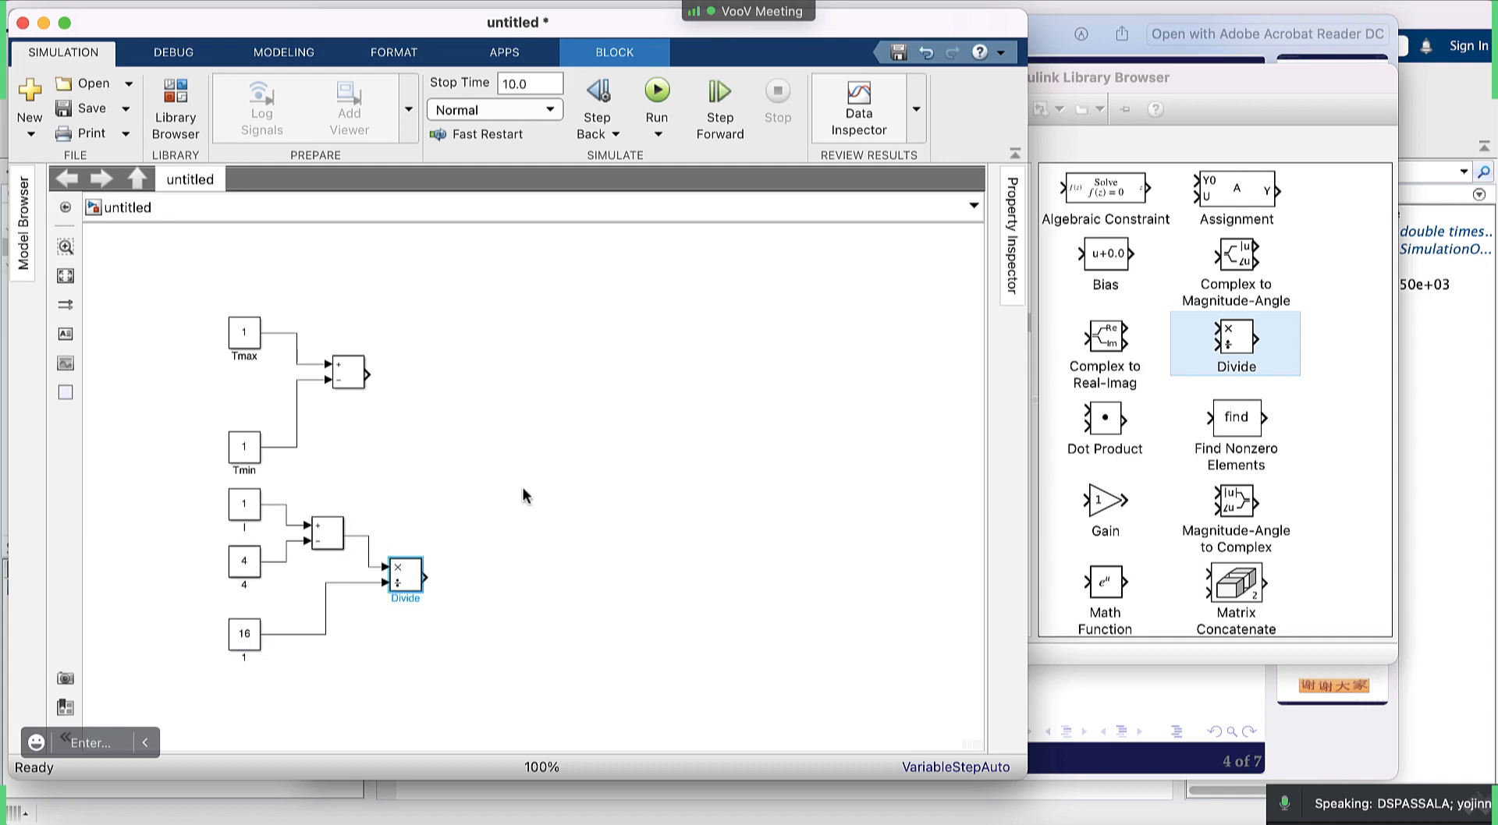
Check the formula's multiplication in the PDF preview and add a Product block from the Math Operations library to the right of the existing blocks.
{"action": "left_click", "coordinate": [74, 824]}
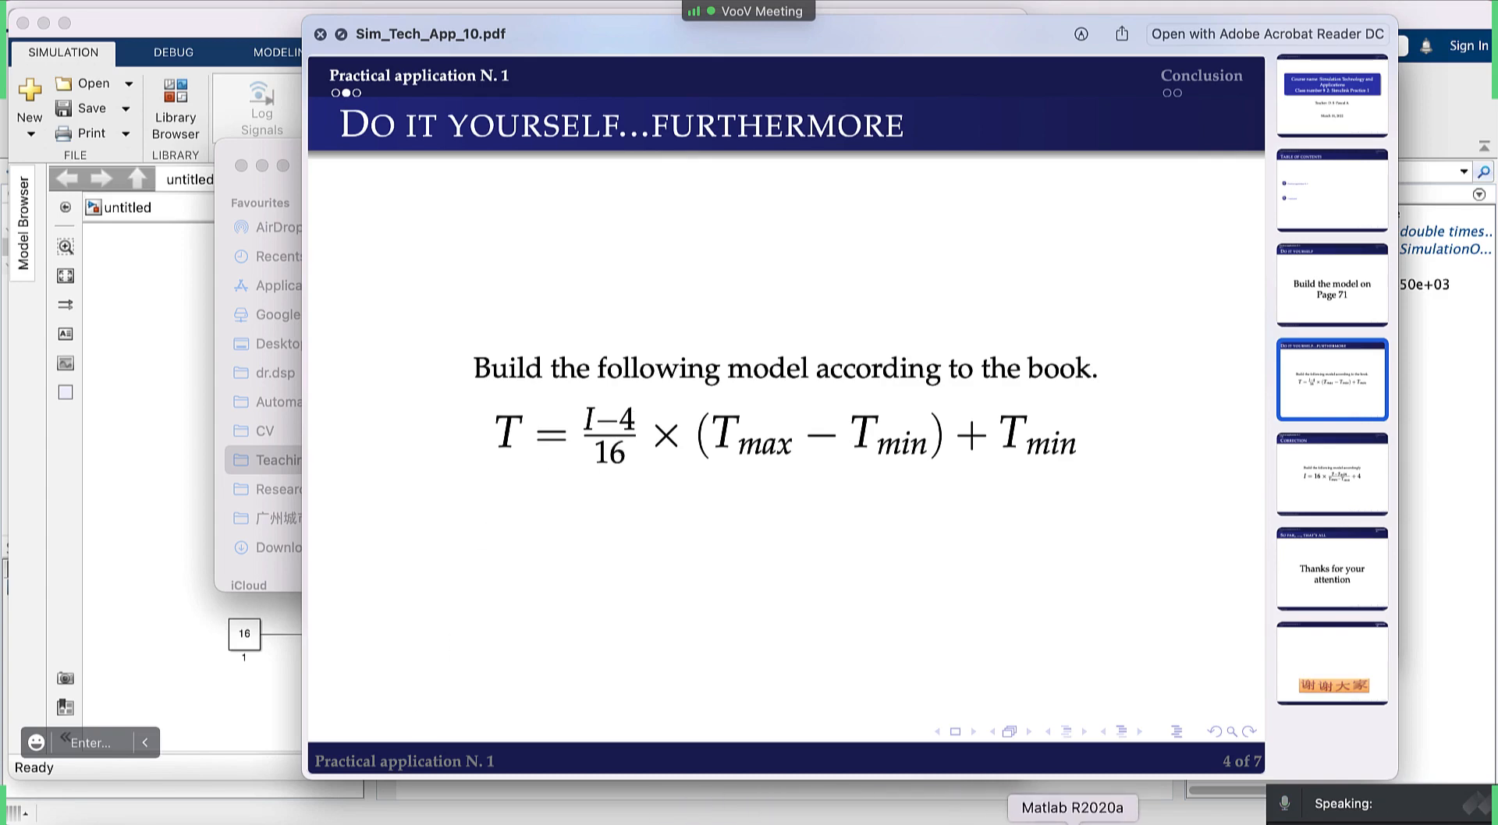
{"action": "left_click", "coordinate": [1072, 820]}
{"action": "key", "text": "ctrl+Down"}
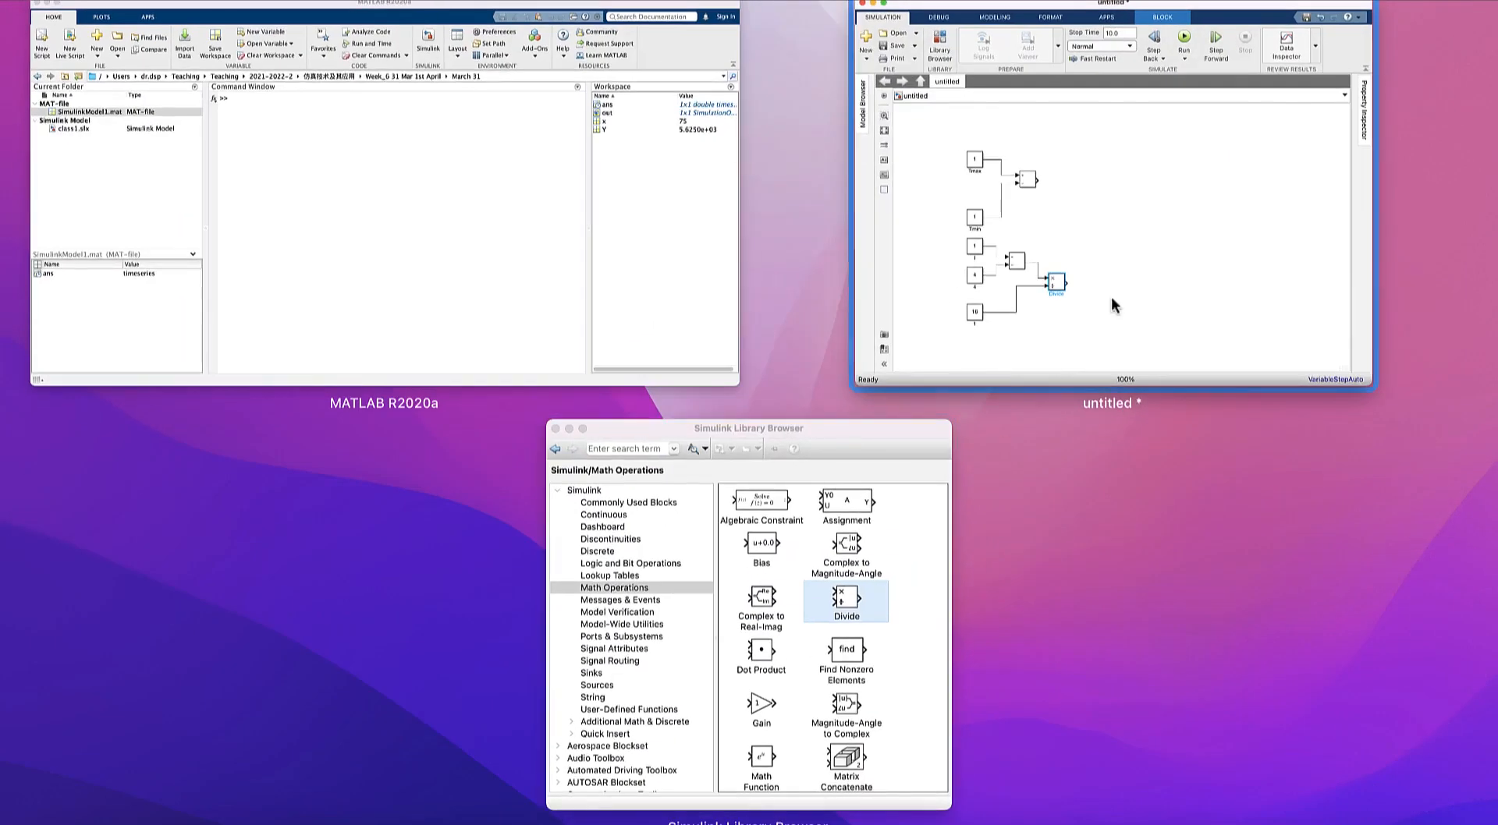
{"action": "left_click", "coordinate": [866, 572]}
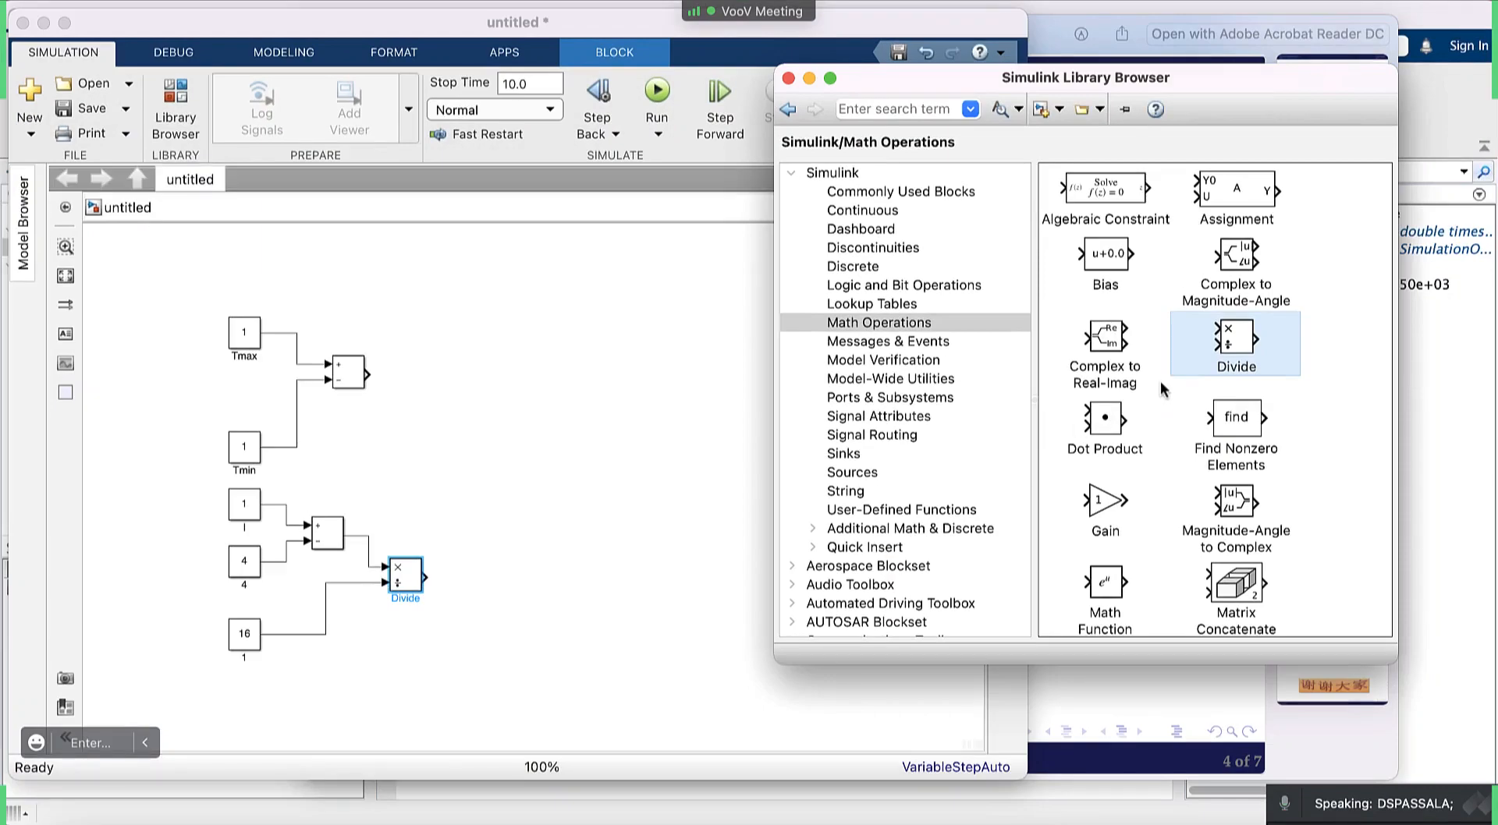
{"action": "scroll", "coordinate": [1159, 381], "scroll_direction": "up", "scroll_amount": 2}
{"action": "scroll", "coordinate": [1160, 387], "scroll_direction": "down", "scroll_amount": 5}
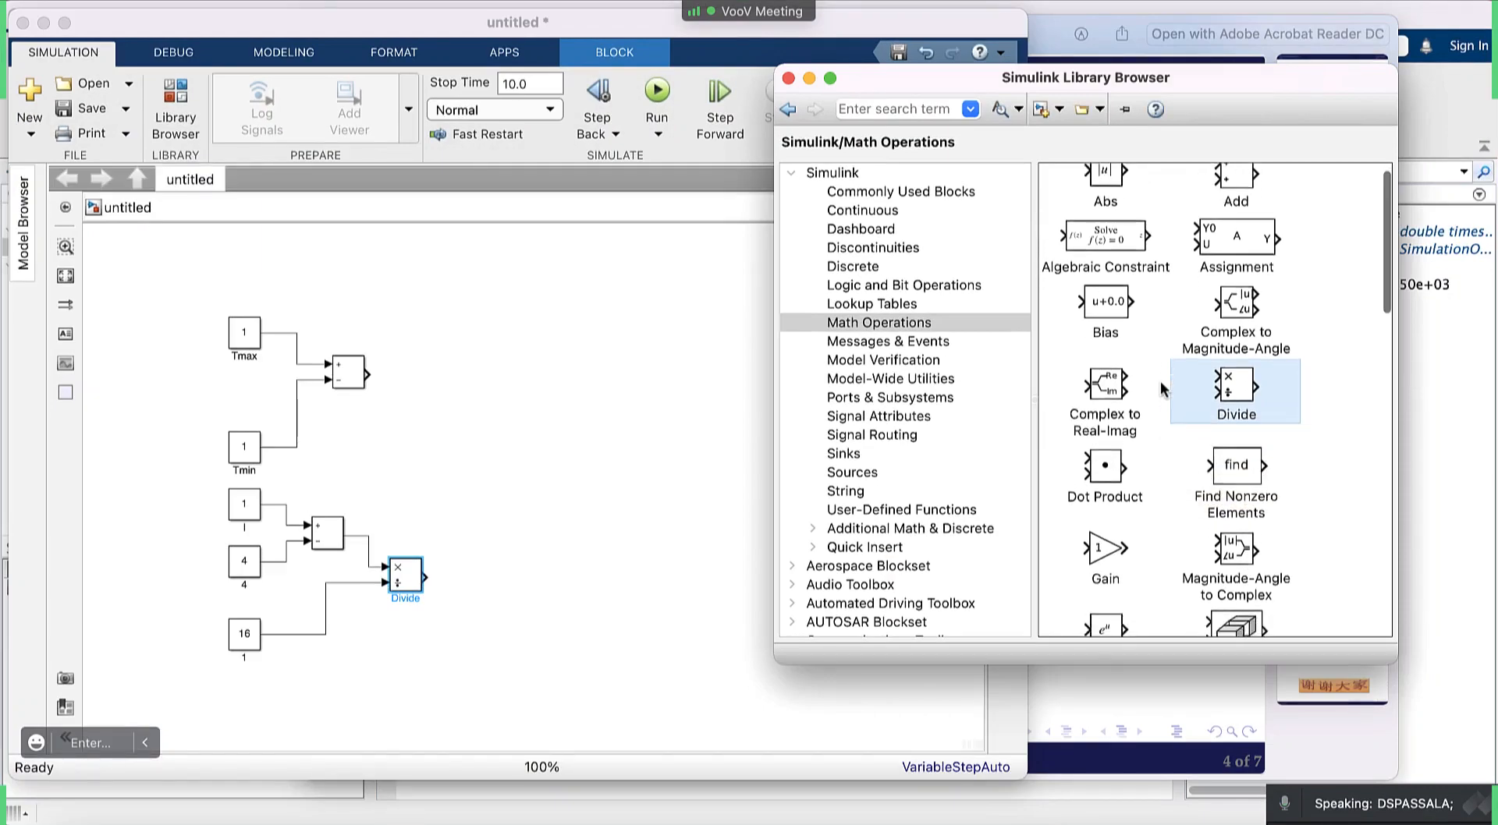
{"action": "scroll", "coordinate": [1159, 381], "scroll_direction": "down", "scroll_amount": 6}
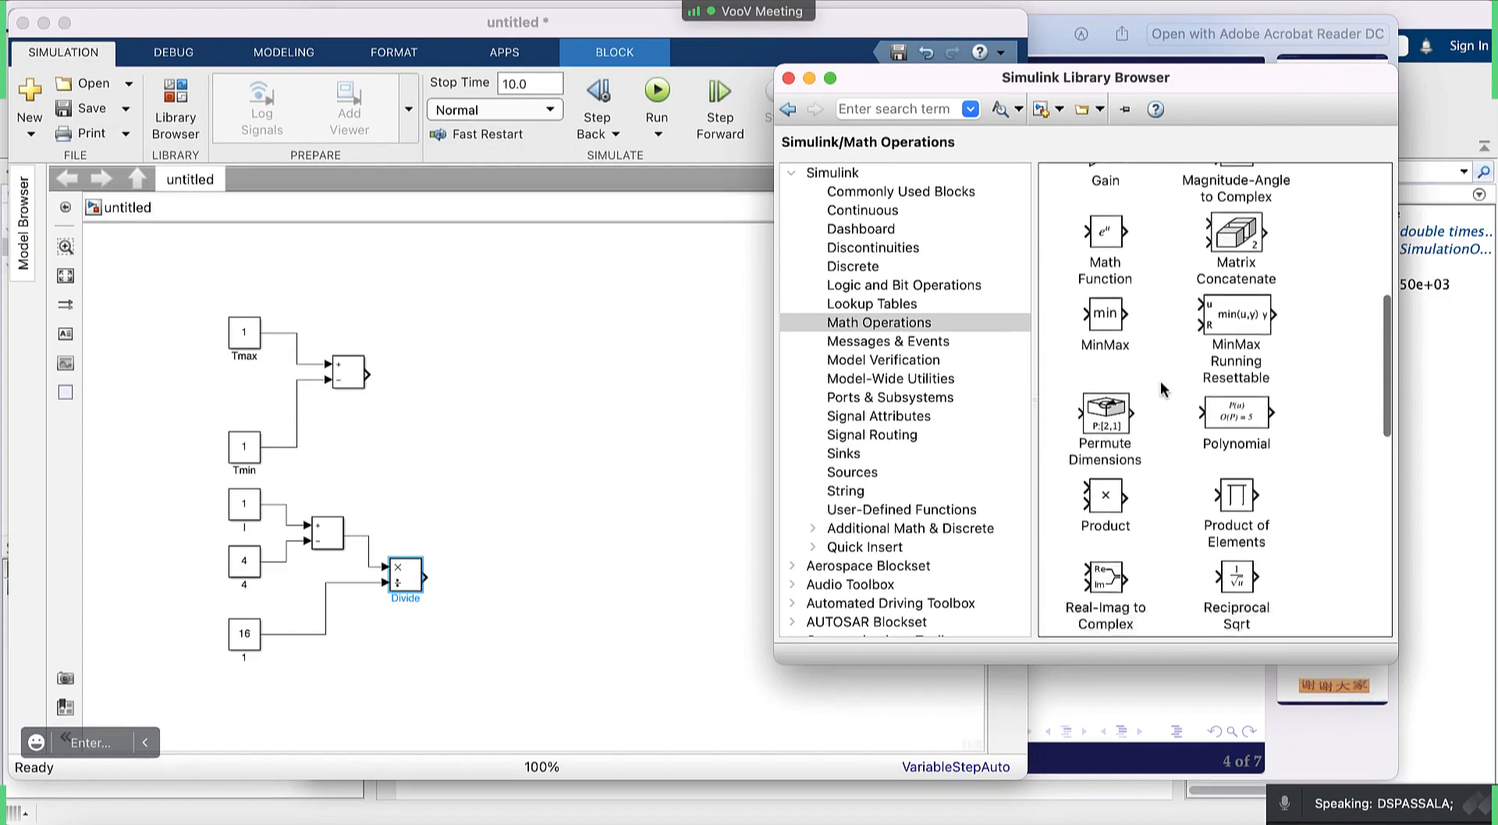
{"action": "scroll", "coordinate": [1160, 388], "scroll_direction": "down", "scroll_amount": 3}
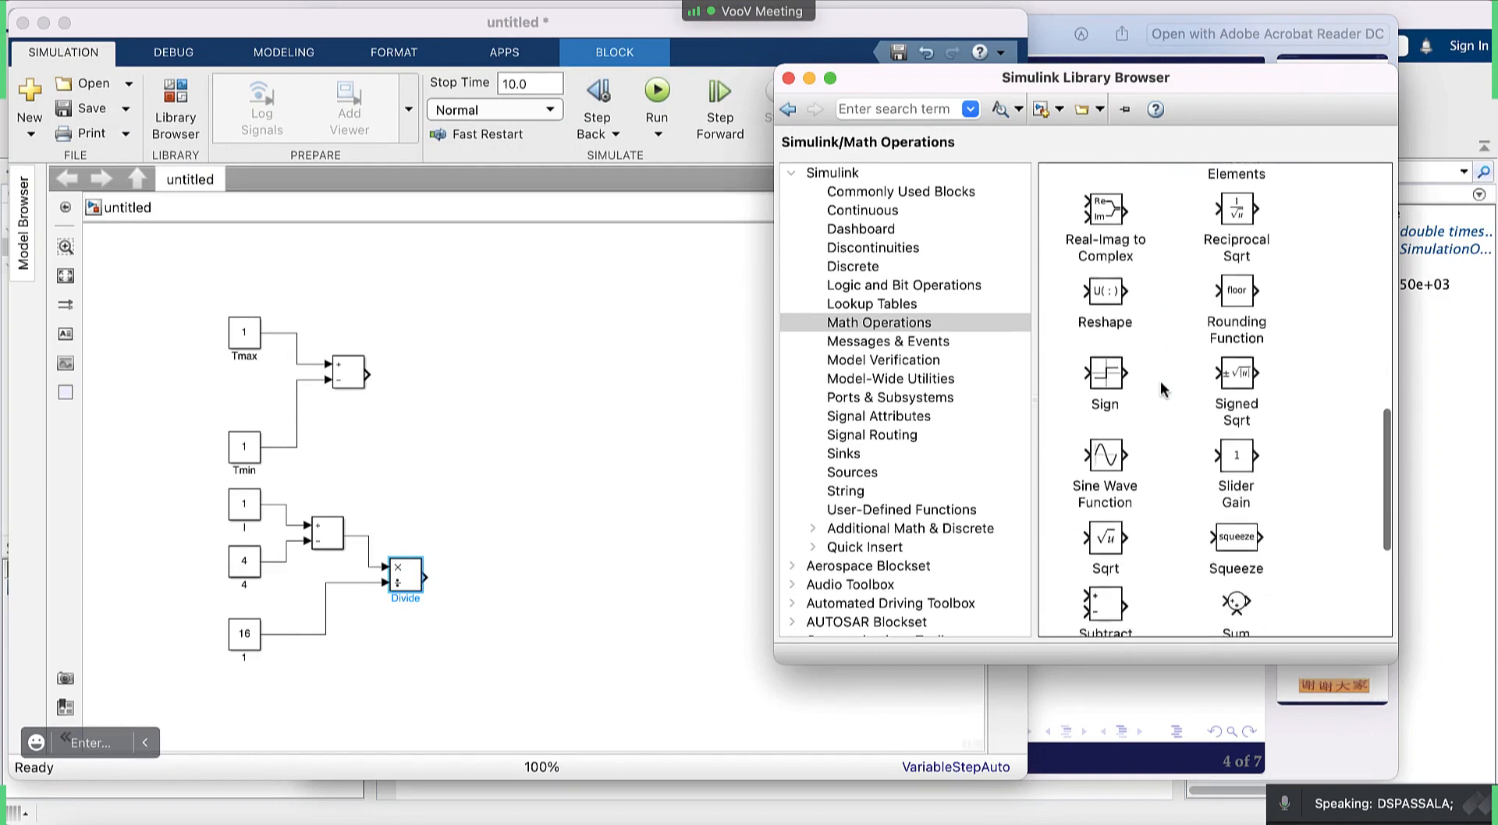
{"action": "scroll", "coordinate": [1159, 381], "scroll_direction": "down", "scroll_amount": 2}
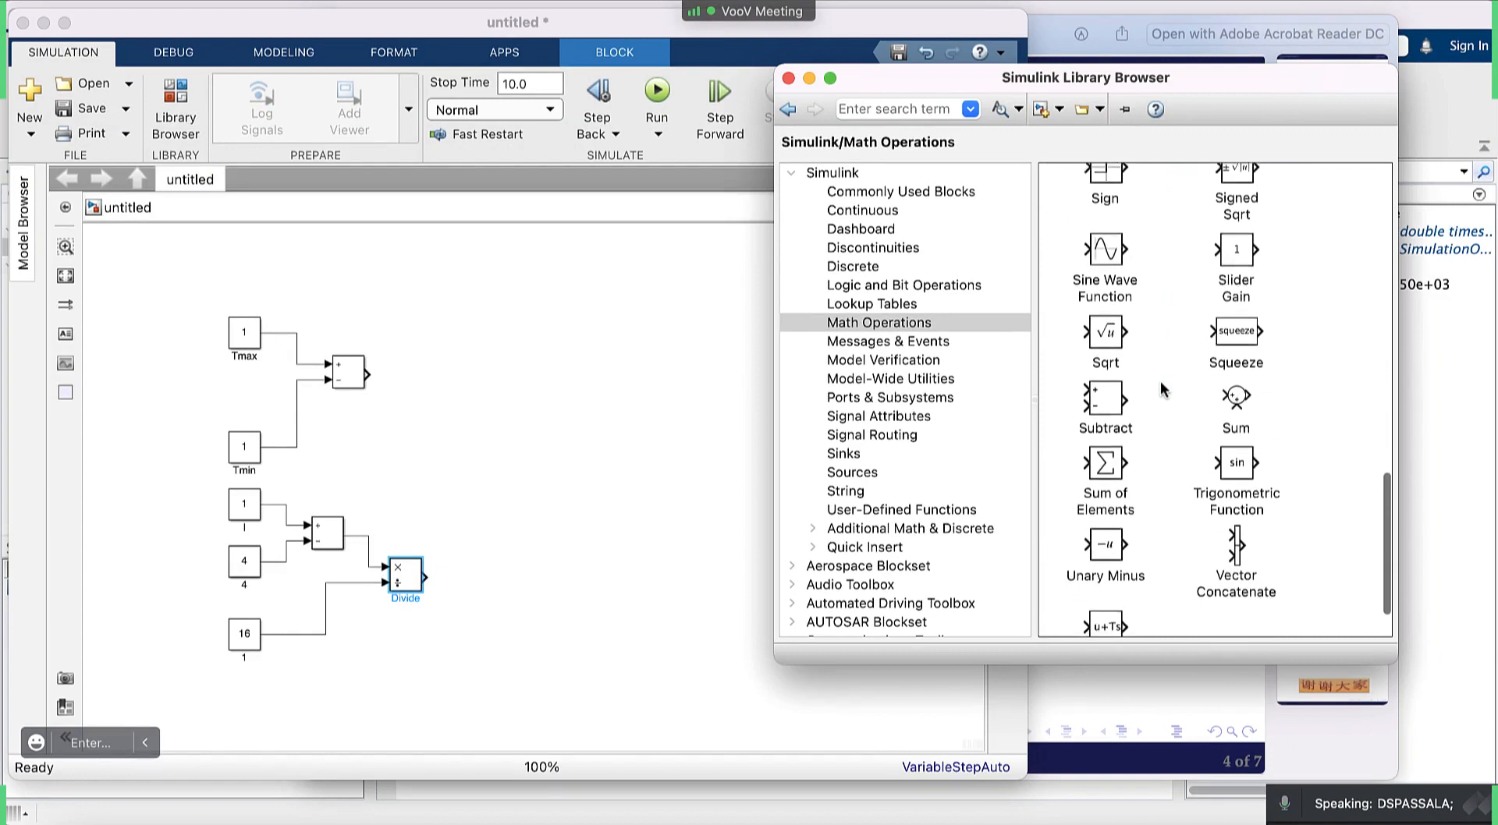
{"action": "scroll", "coordinate": [1159, 381], "scroll_direction": "up", "scroll_amount": 10}
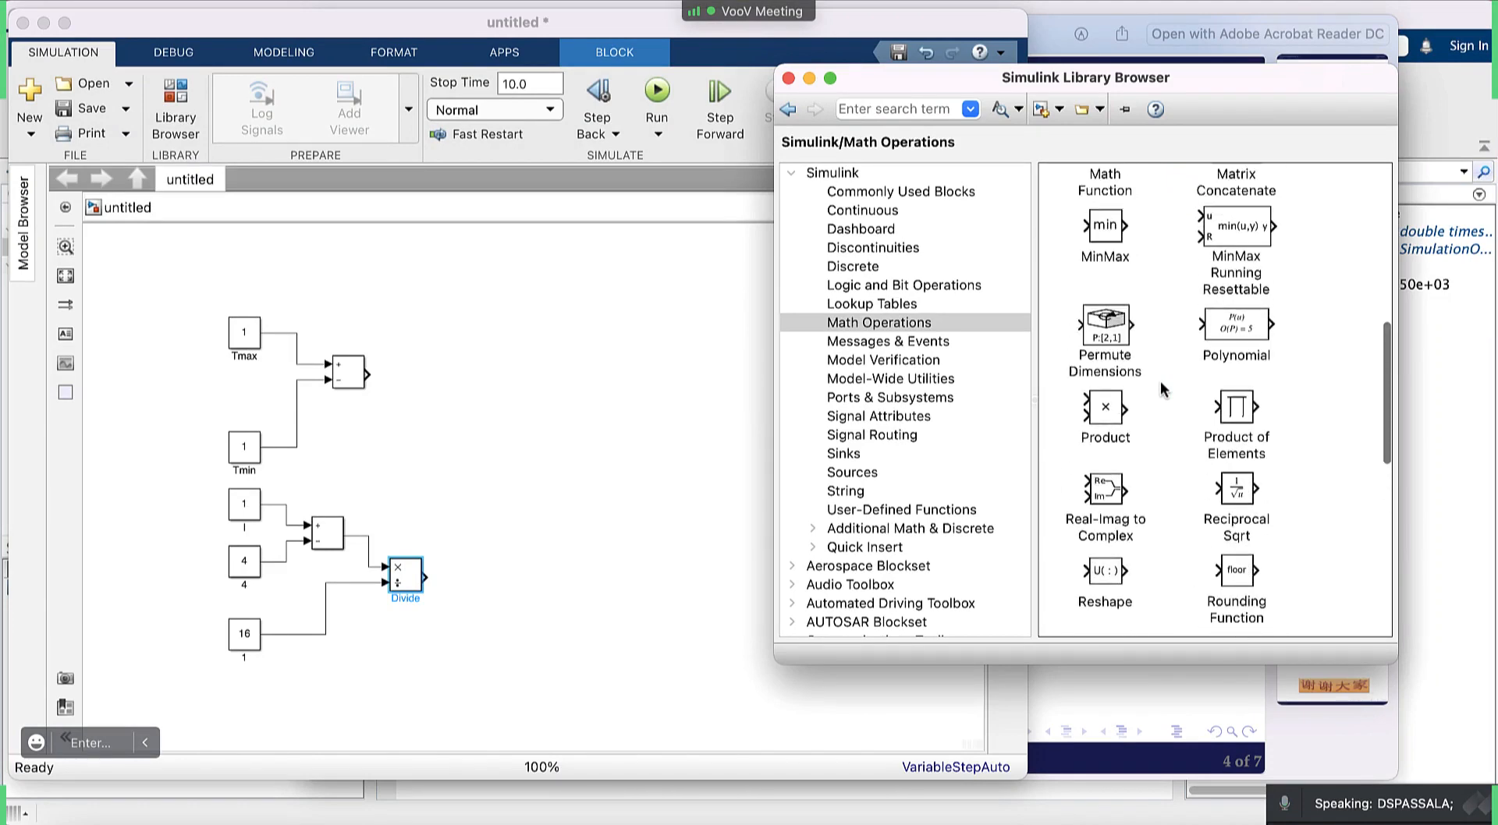
{"action": "scroll", "coordinate": [1159, 380], "scroll_direction": "up", "scroll_amount": 2}
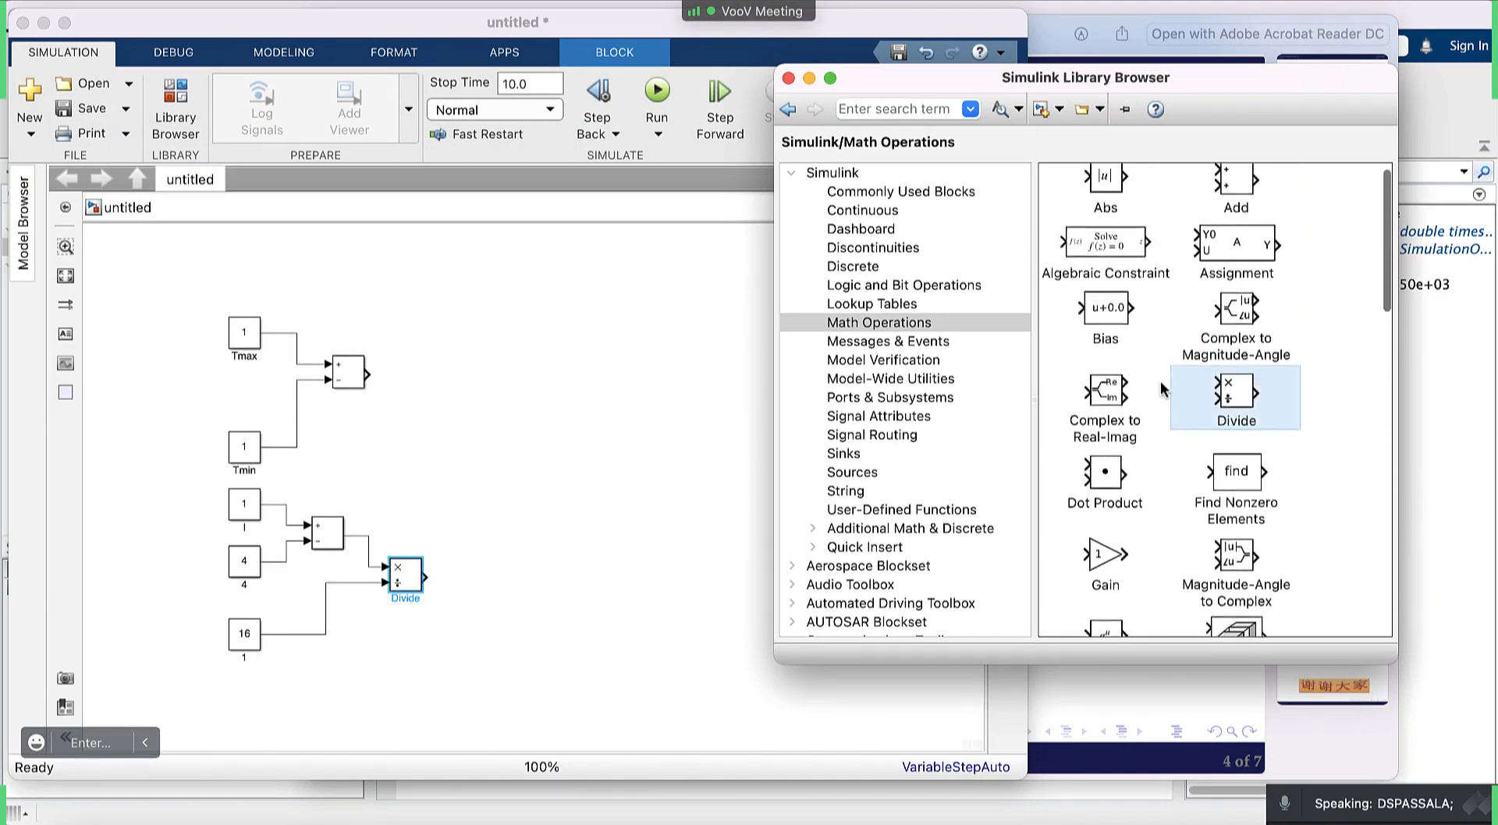
{"action": "scroll", "coordinate": [1159, 377], "scroll_direction": "down", "scroll_amount": 5}
{"action": "scroll", "coordinate": [1160, 377], "scroll_direction": "down", "scroll_amount": 3}
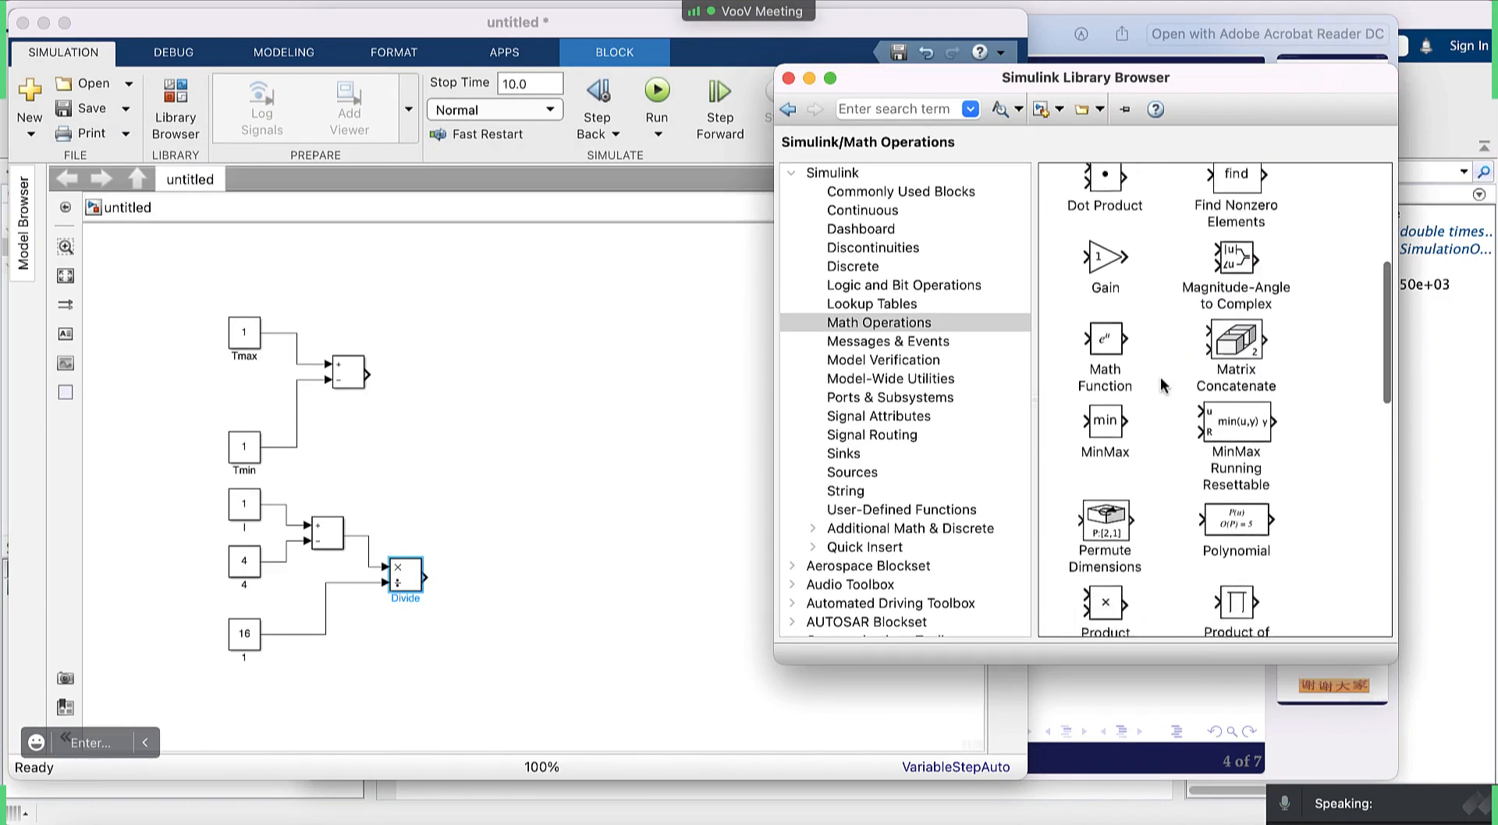
{"action": "left_click", "coordinate": [1107, 544]}
{"action": "left_click_drag", "start_coordinate": [1106, 544], "coordinate": [532, 461]}
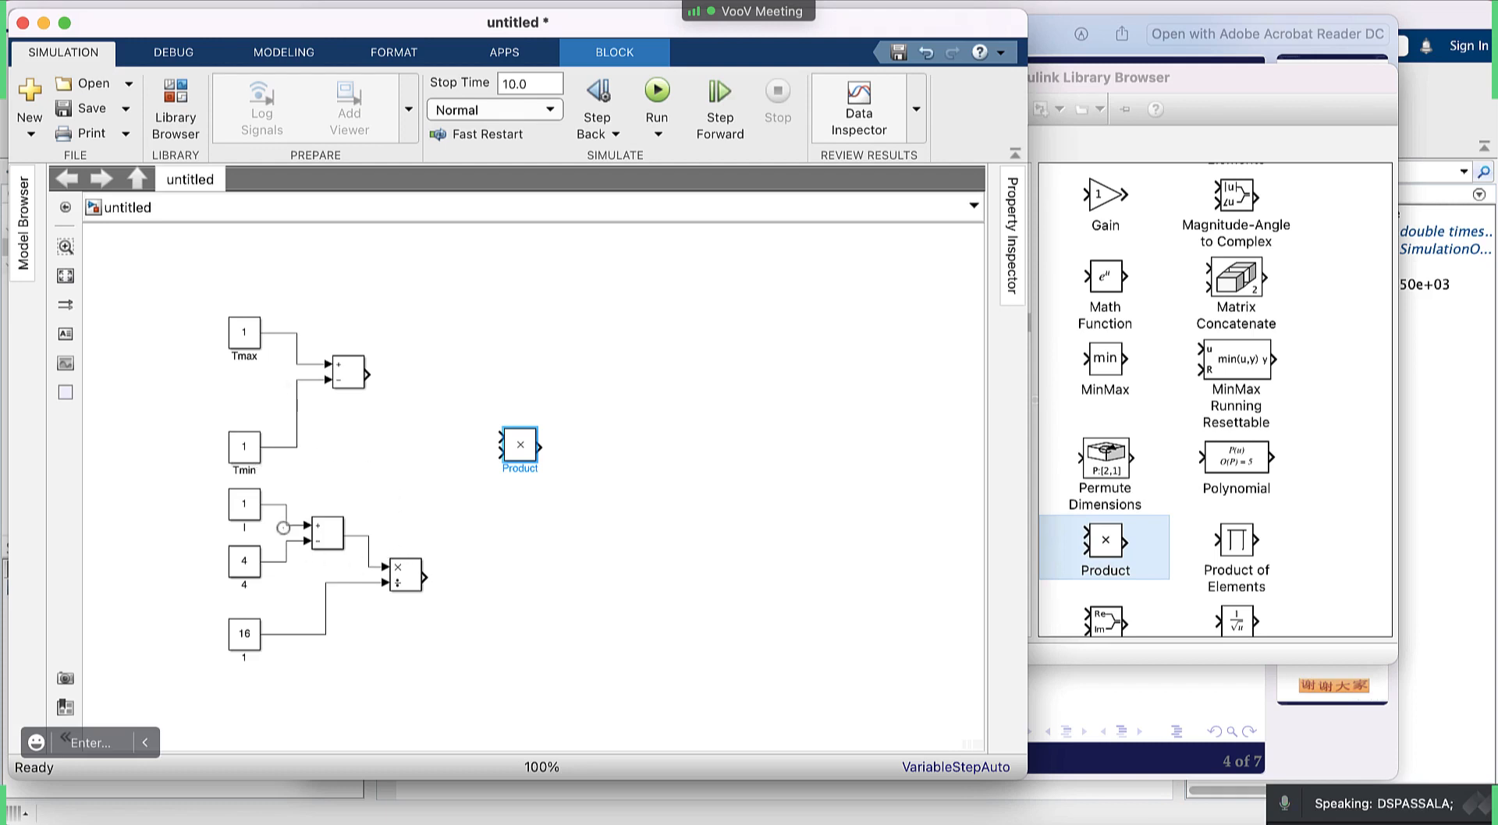
{"action": "left_click", "coordinate": [411, 575]}
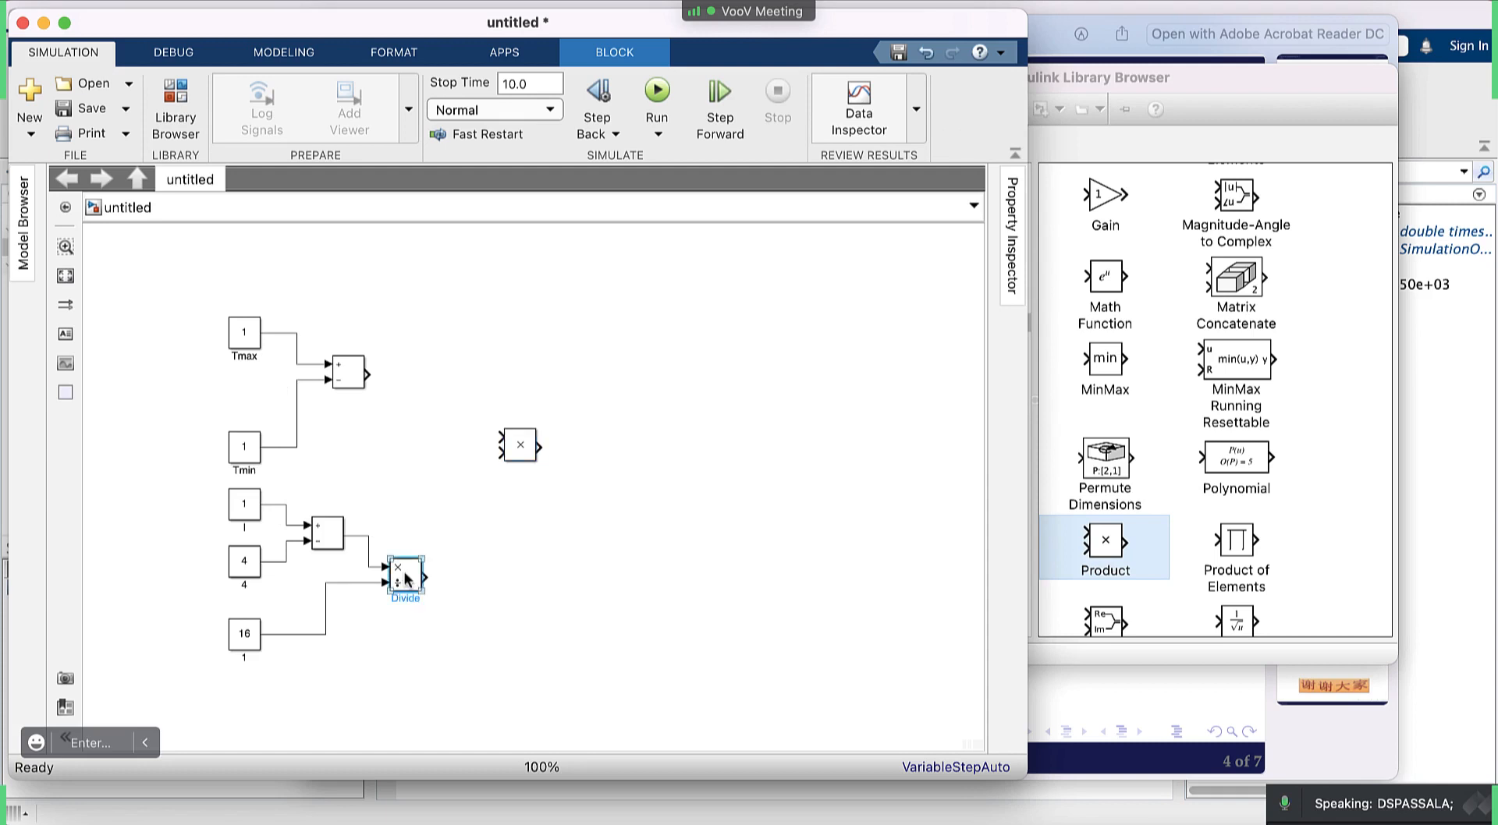
{"action": "left_click", "coordinate": [520, 447], "text": "ctrl"}
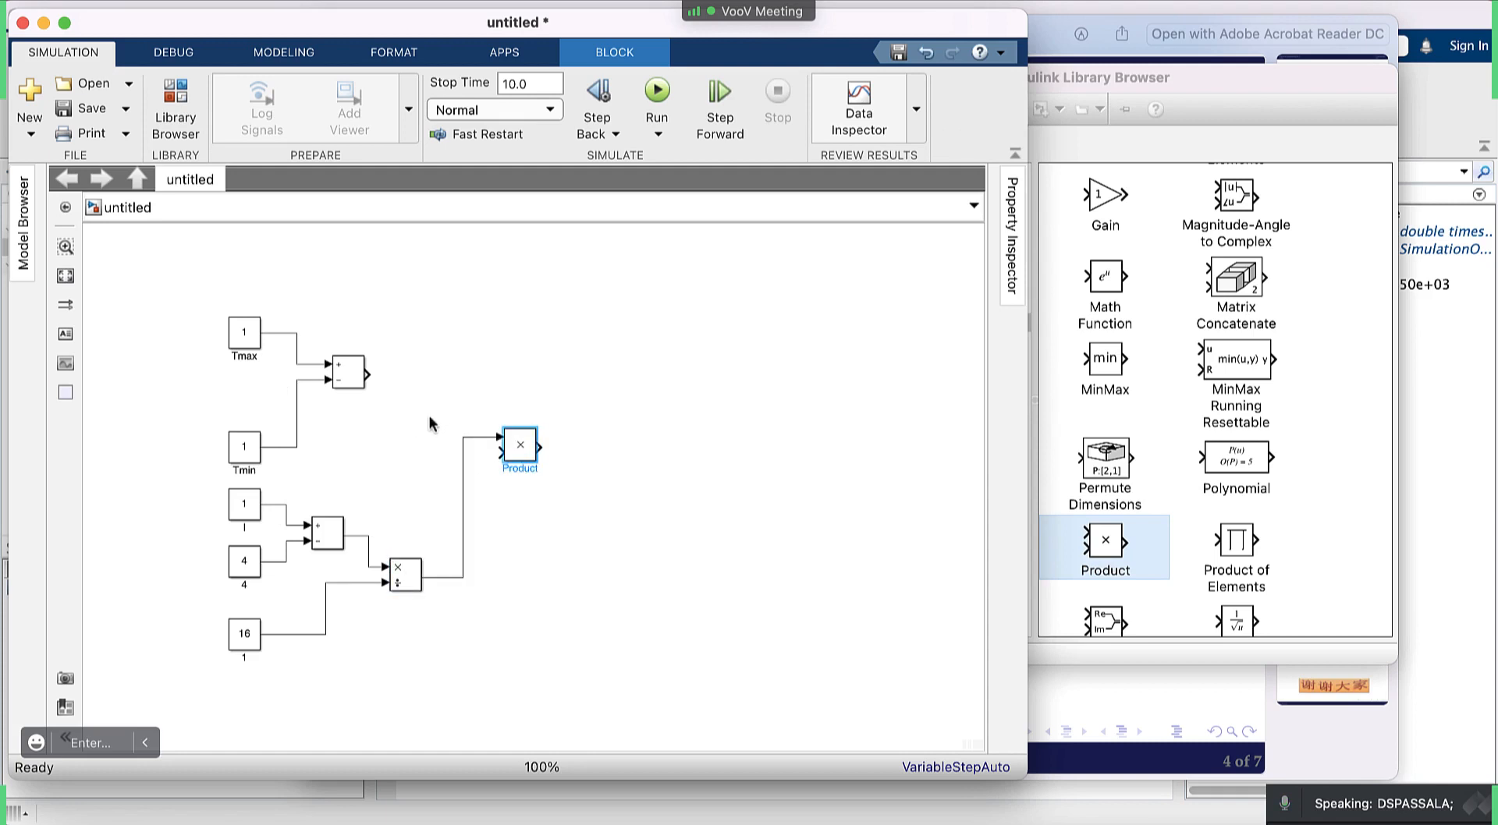
{"action": "key", "text": "super+z"}
Connect the Tmax-Tmin Subtract block to the first input and the Divide block to the second input of the Product block.
{"action": "left_click", "coordinate": [351, 374]}
{"action": "left_click", "coordinate": [520, 443], "text": "ctrl"}
{"action": "left_click", "coordinate": [405, 577]}
{"action": "left_click", "coordinate": [511, 458], "text": "ctrl"}
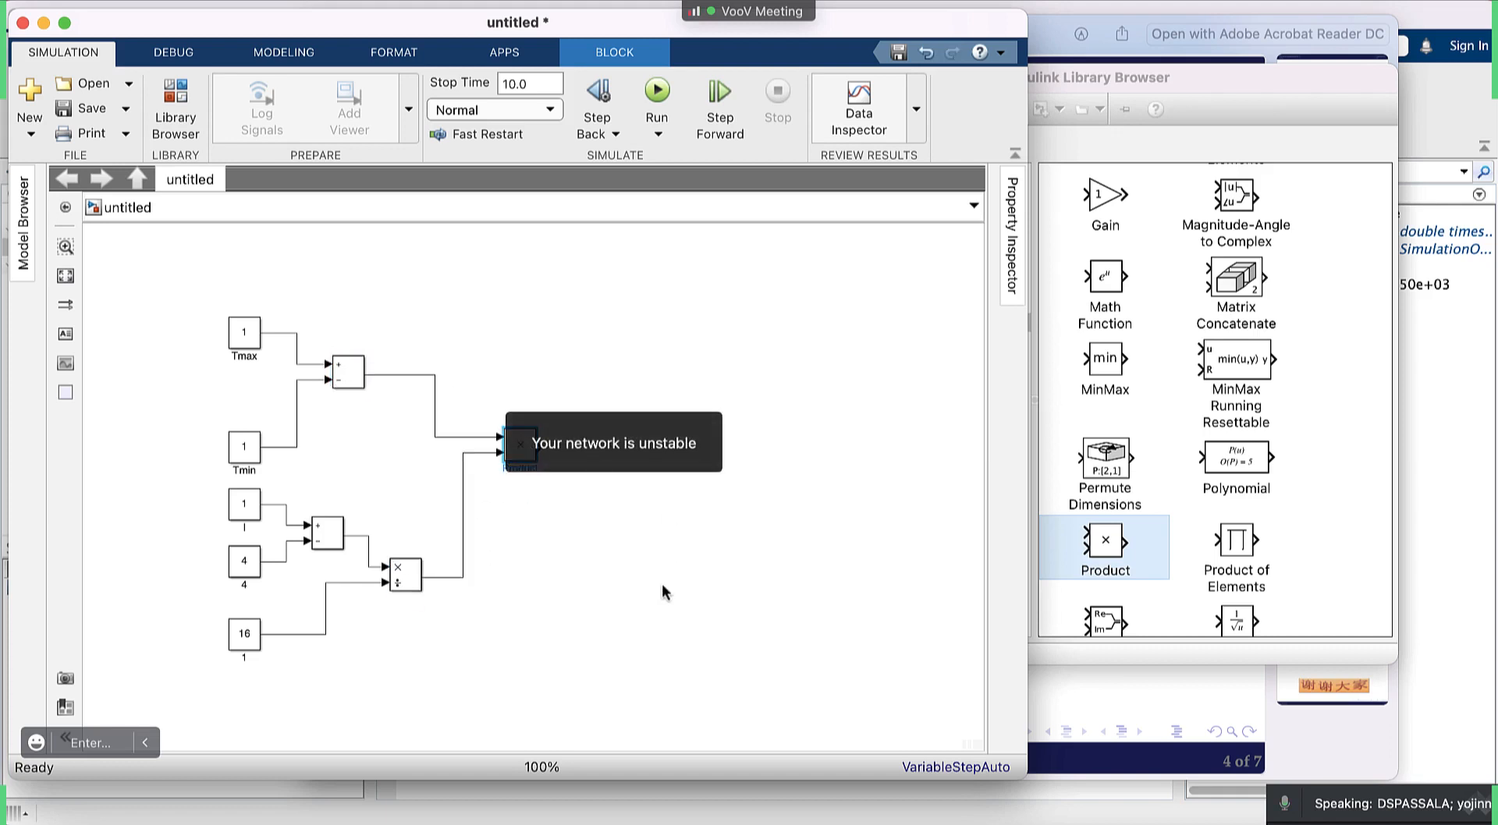
{"action": "left_click", "coordinate": [856, 606]}
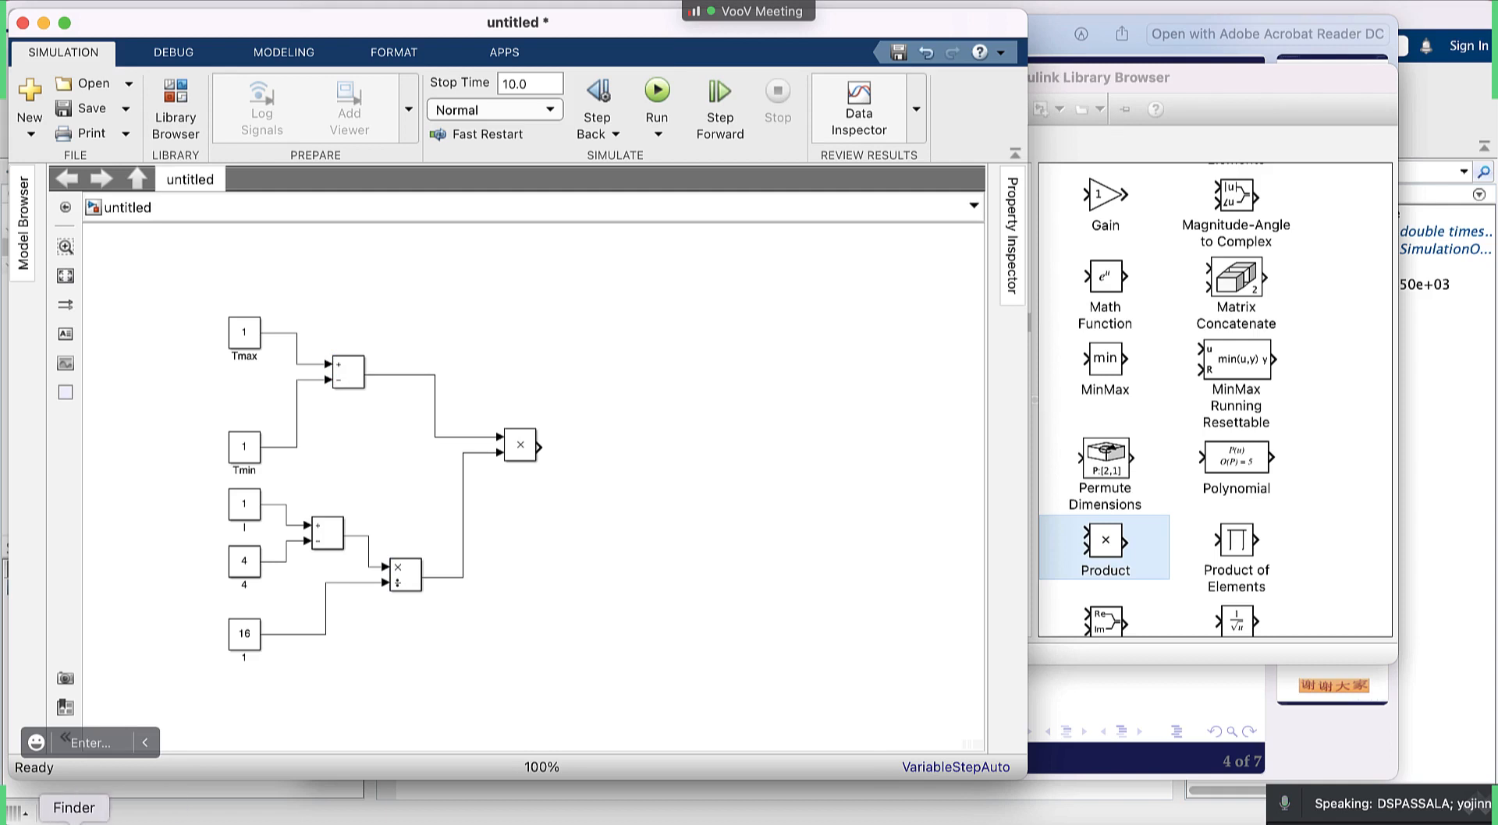
Check the final + Tmin term in the PDF preview and place an Add block from the Math Operations library to the lower right of Product.
{"action": "left_click", "coordinate": [74, 823]}
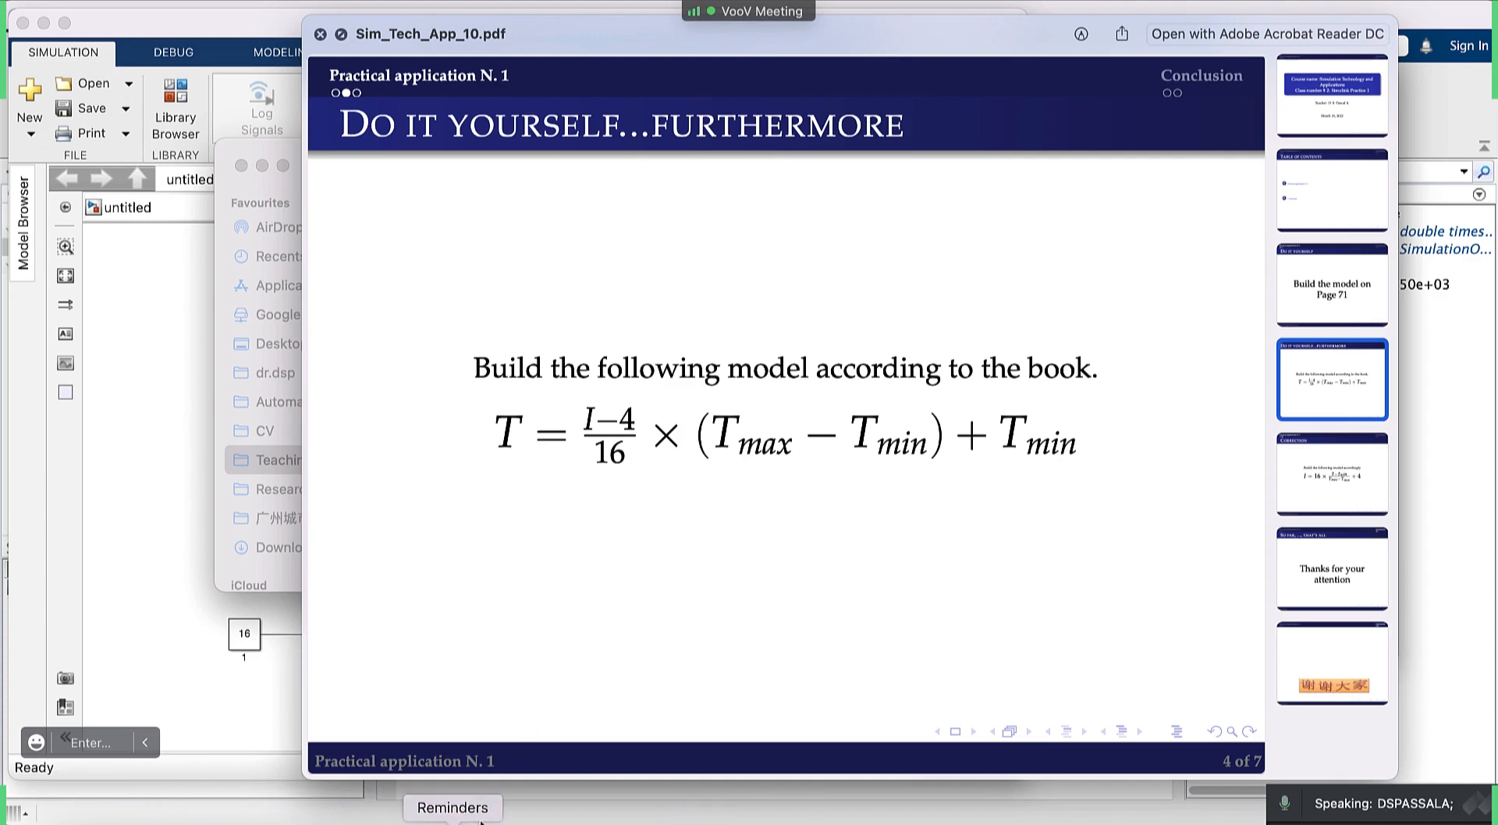
{"action": "left_click", "coordinate": [1072, 822]}
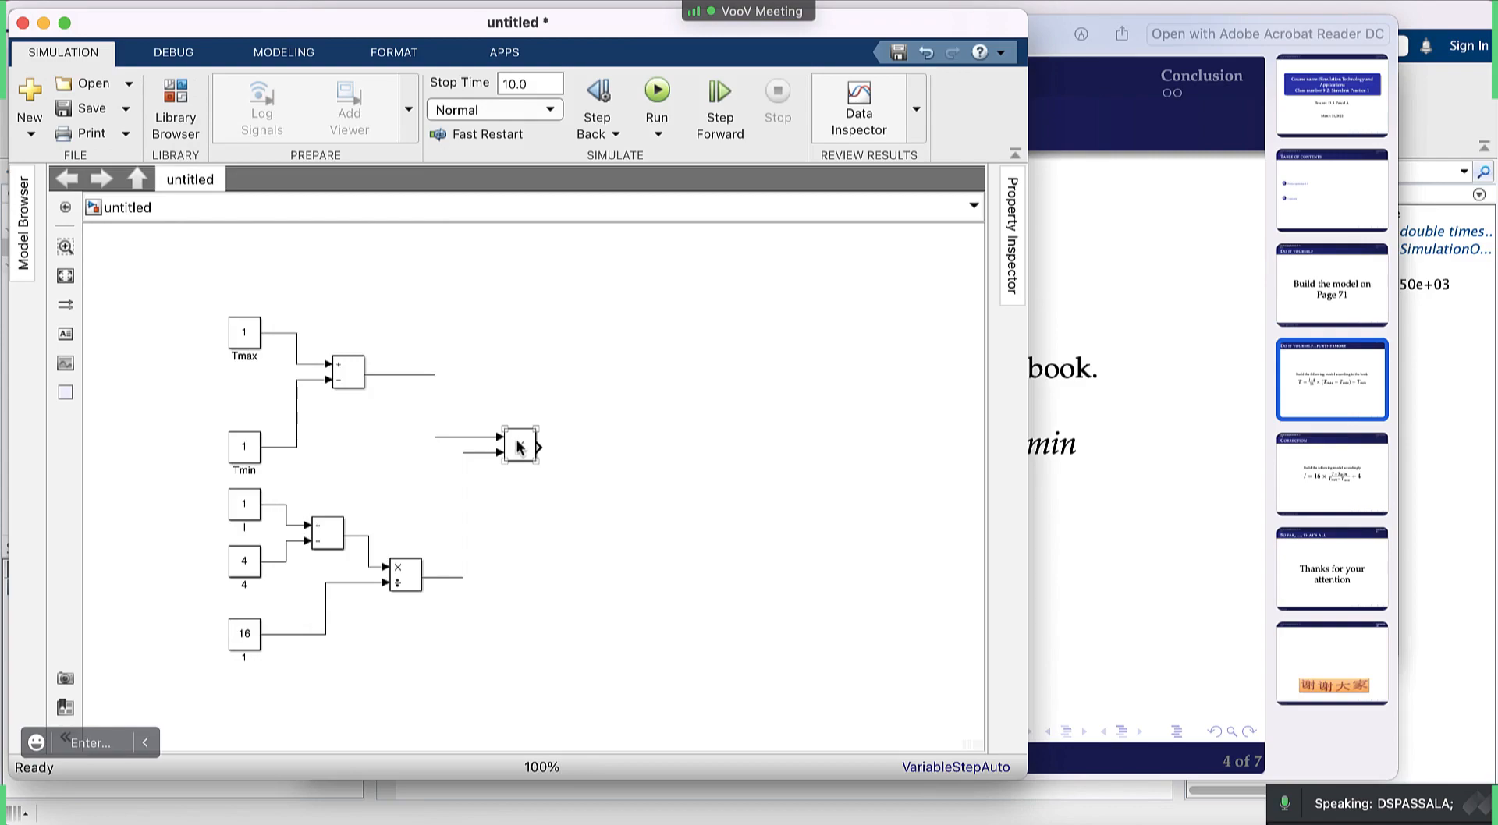
{"action": "left_click", "coordinate": [669, 472]}
{"action": "key", "text": "ctrl+Down"}
{"action": "left_click", "coordinate": [764, 591]}
{"action": "scroll", "coordinate": [1139, 427], "scroll_direction": "up", "scroll_amount": 10}
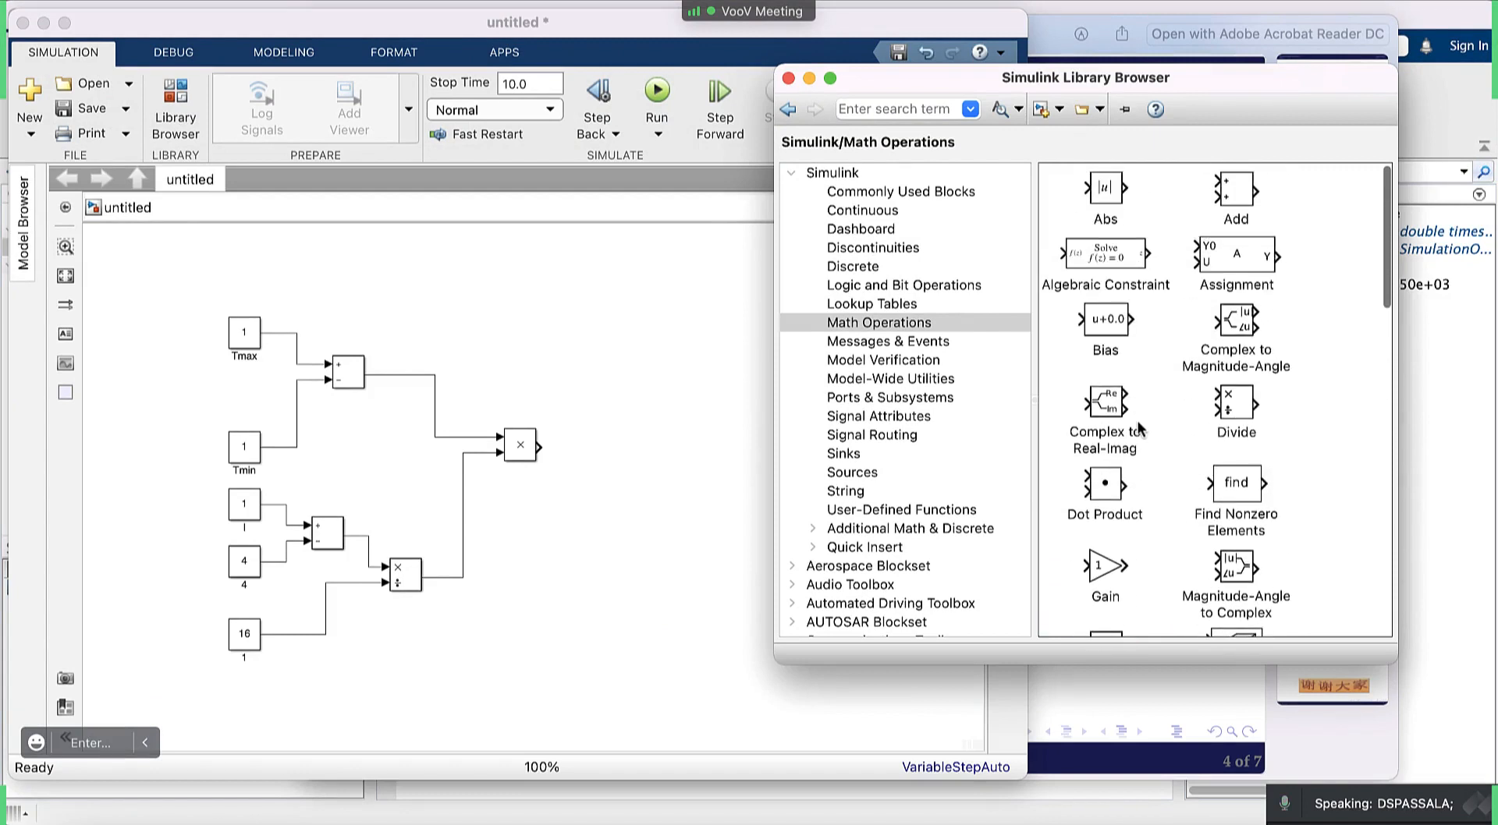
{"action": "left_click_drag", "start_coordinate": [1237, 192], "coordinate": [621, 537]}
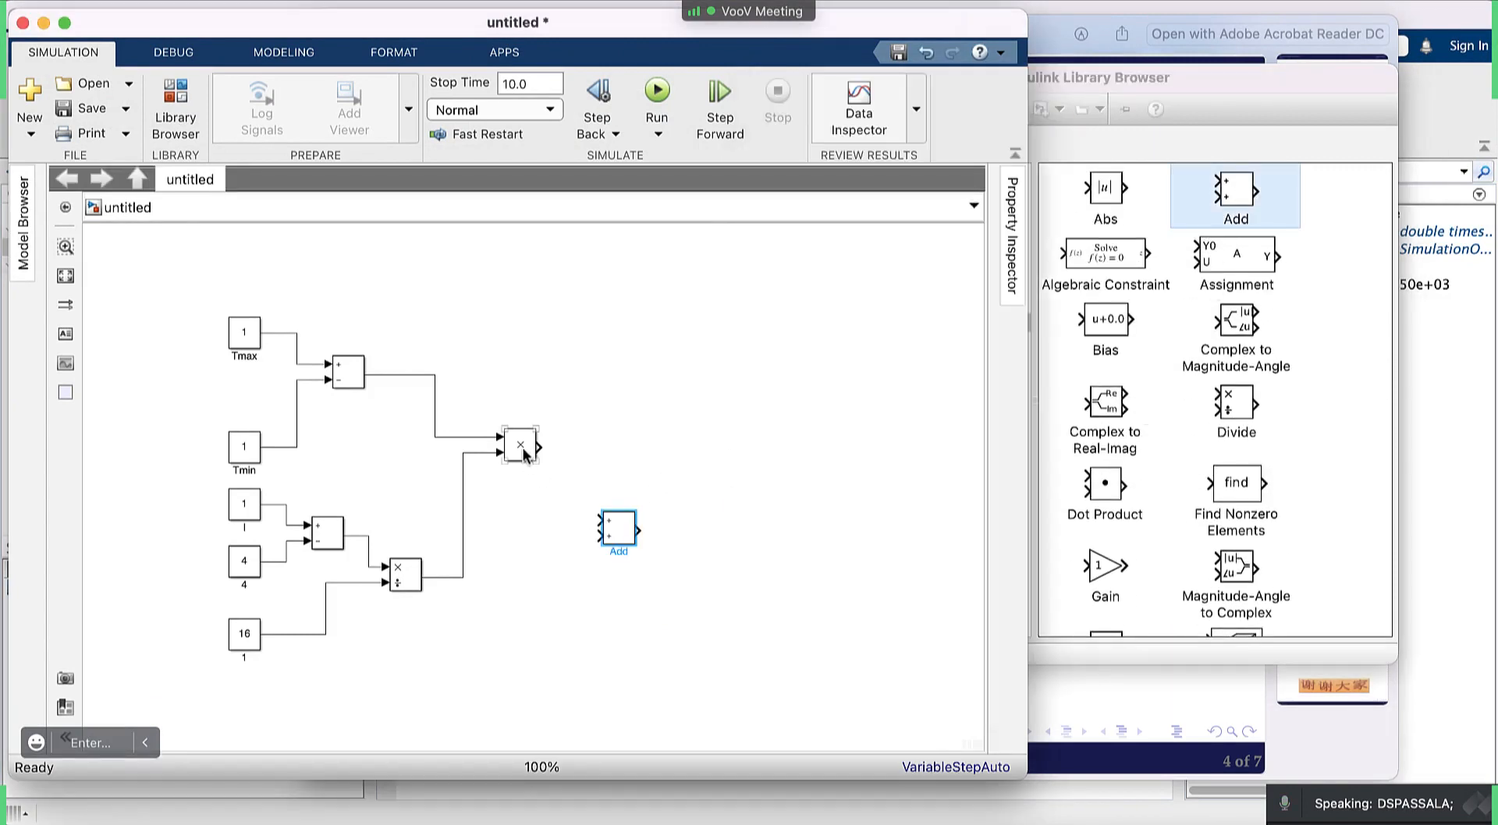
Connect the Product block to the first input of the Add block and branch the Tmin signal to its second input.
{"action": "left_click", "coordinate": [520, 447]}
{"action": "left_click", "coordinate": [611, 526], "text": "ctrl"}
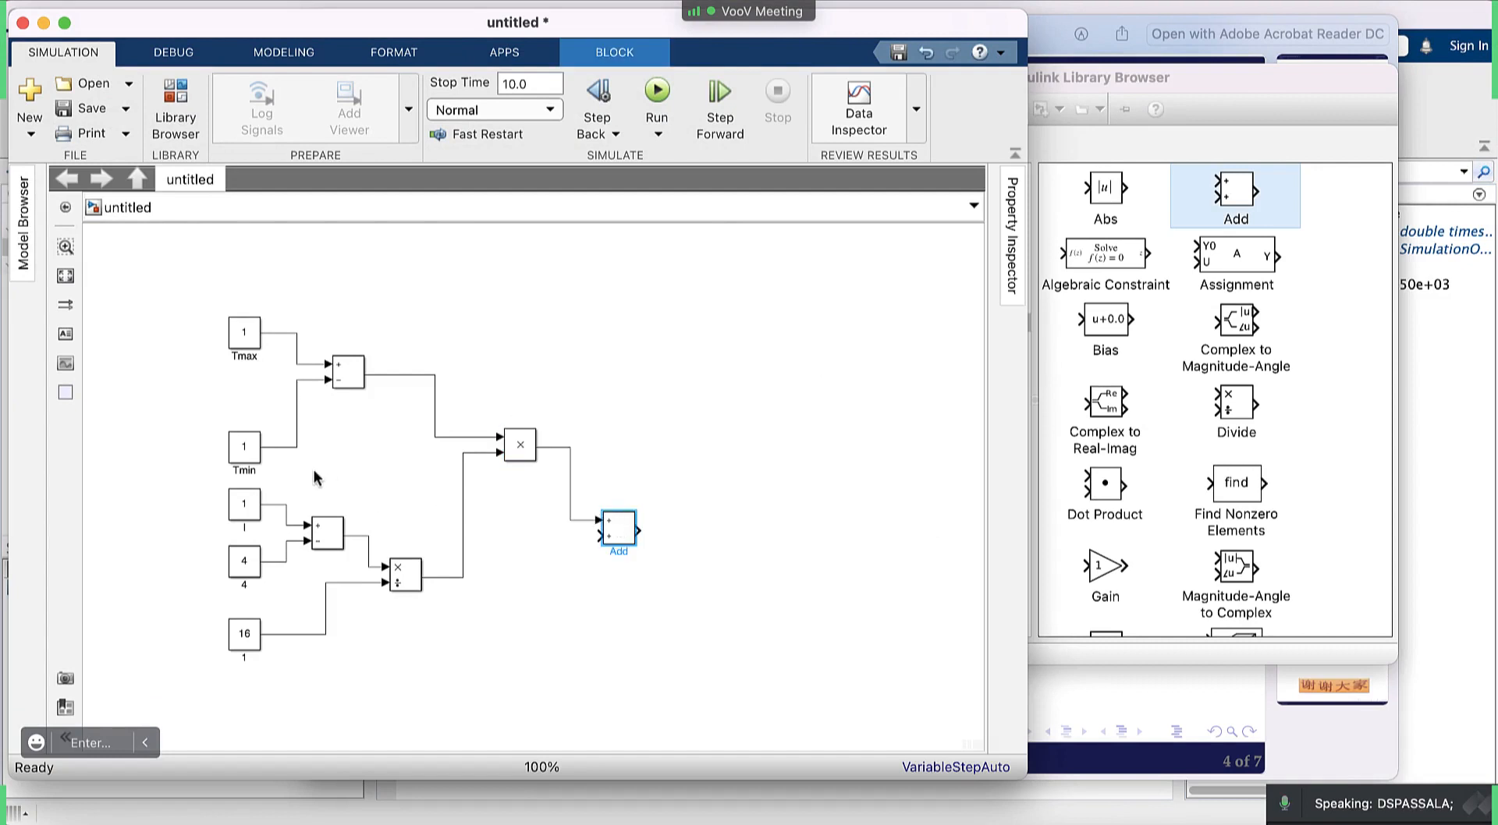
{"action": "left_click_drag", "start_coordinate": [599, 535], "coordinate": [298, 440]}
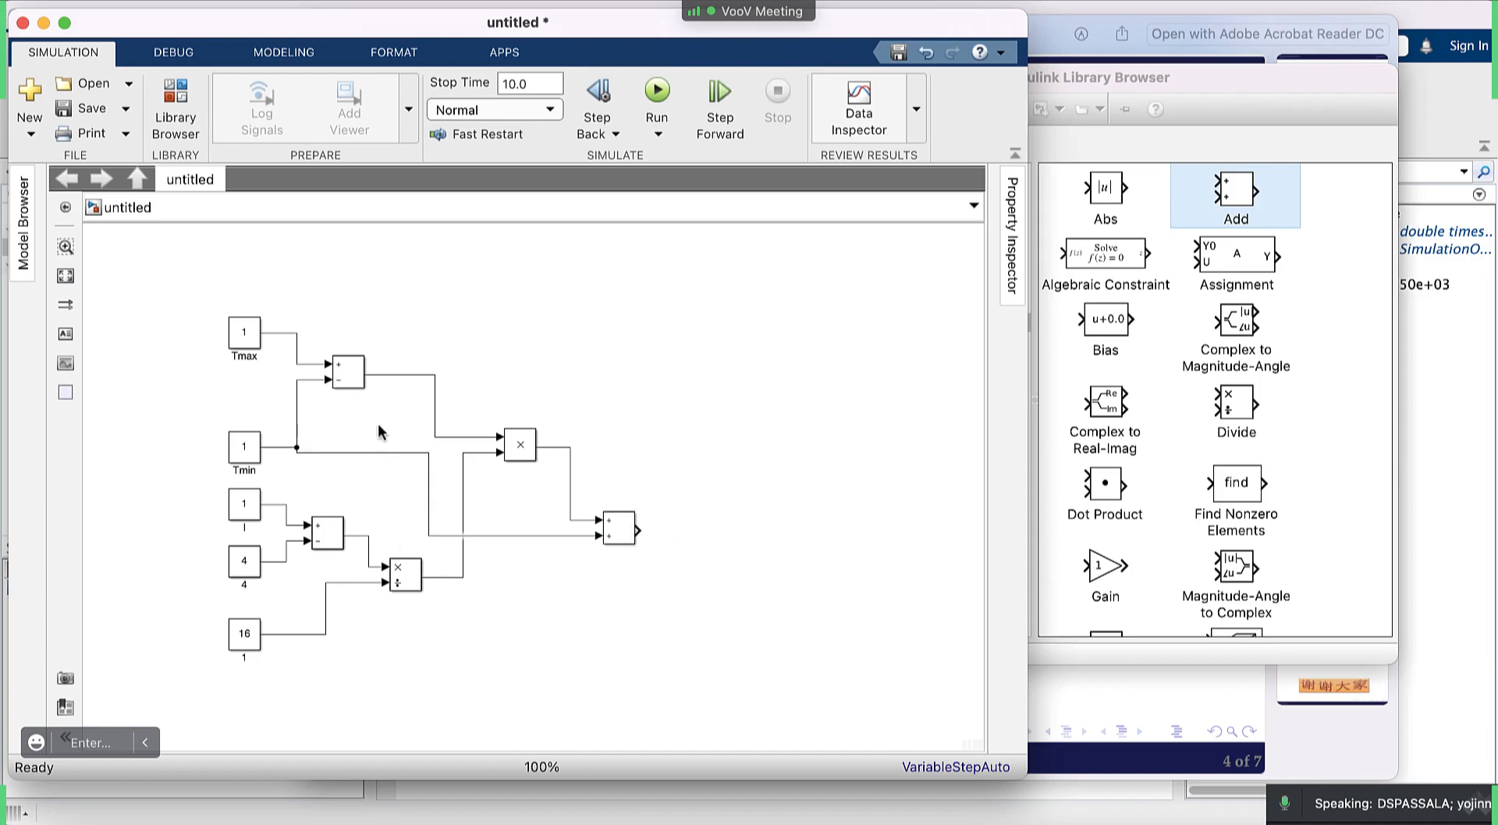
Place a Display block from the Sinks library beside the Add block and connect the Add output to it.
{"action": "left_click", "coordinate": [1234, 81]}
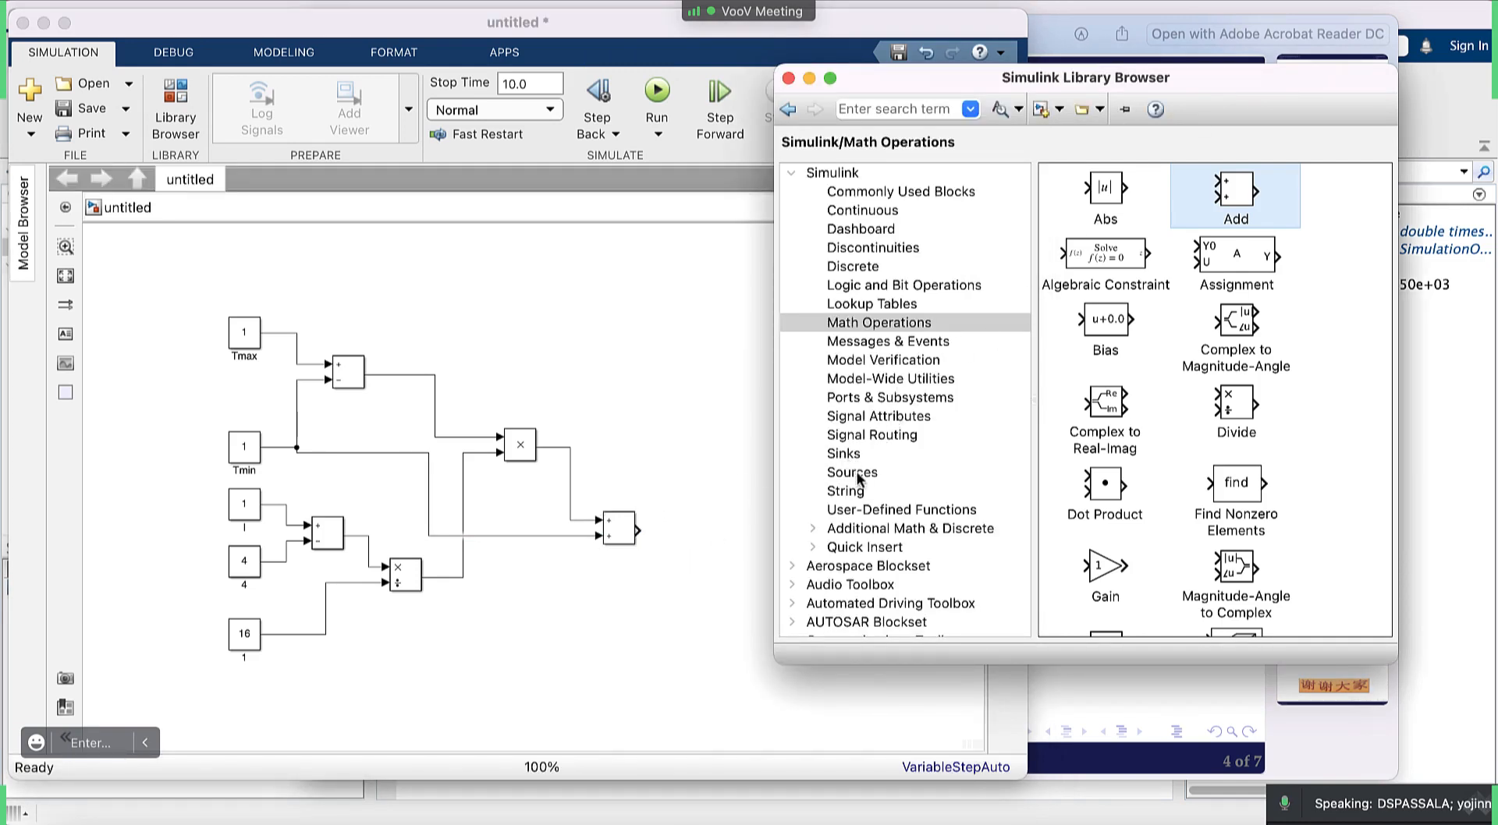
{"action": "left_click", "coordinate": [846, 453]}
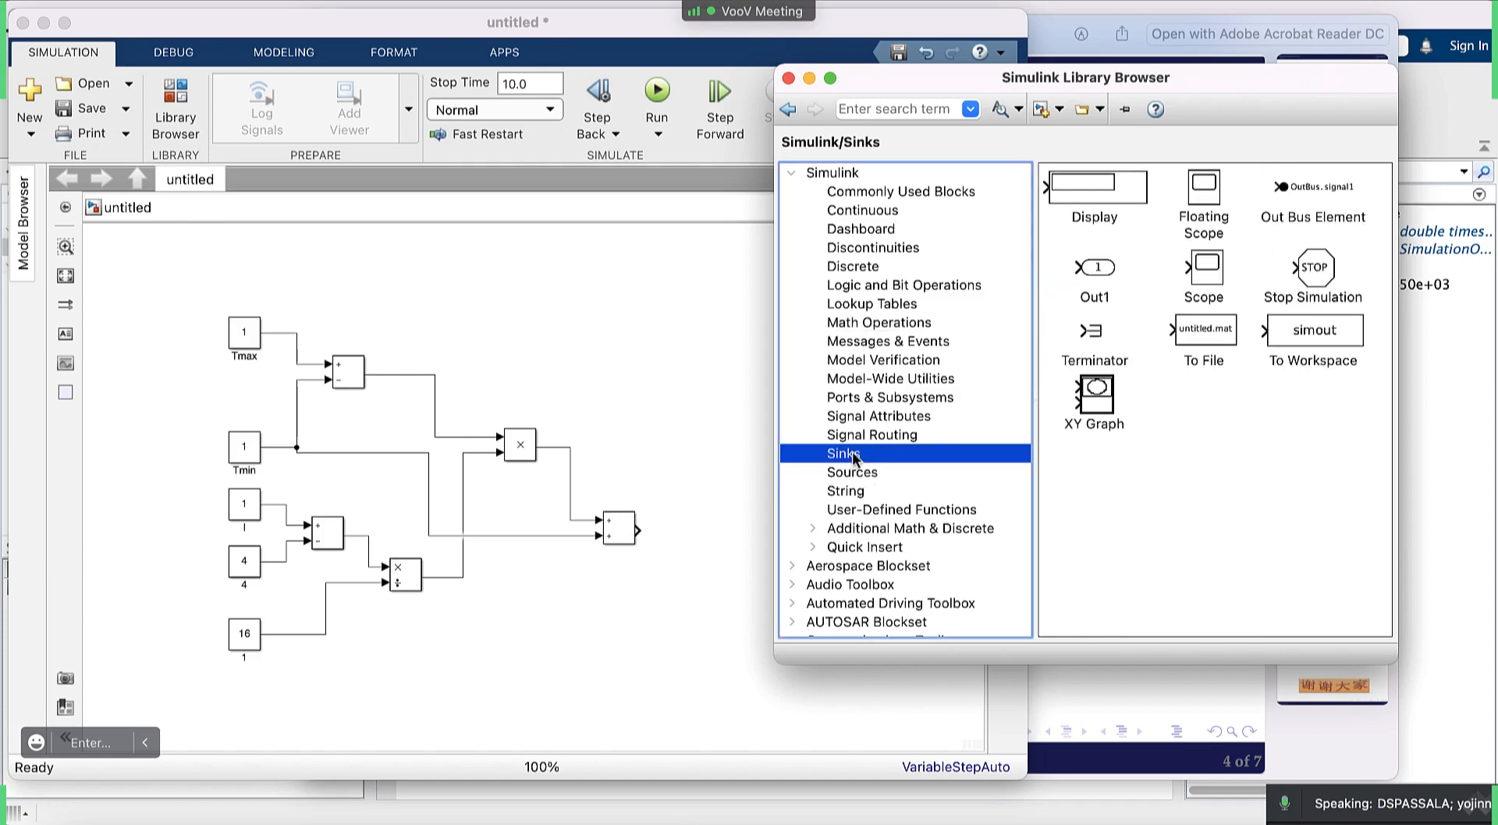
{"action": "left_click", "coordinate": [1121, 191]}
{"action": "left_click_drag", "start_coordinate": [901, 401], "coordinate": [736, 518]}
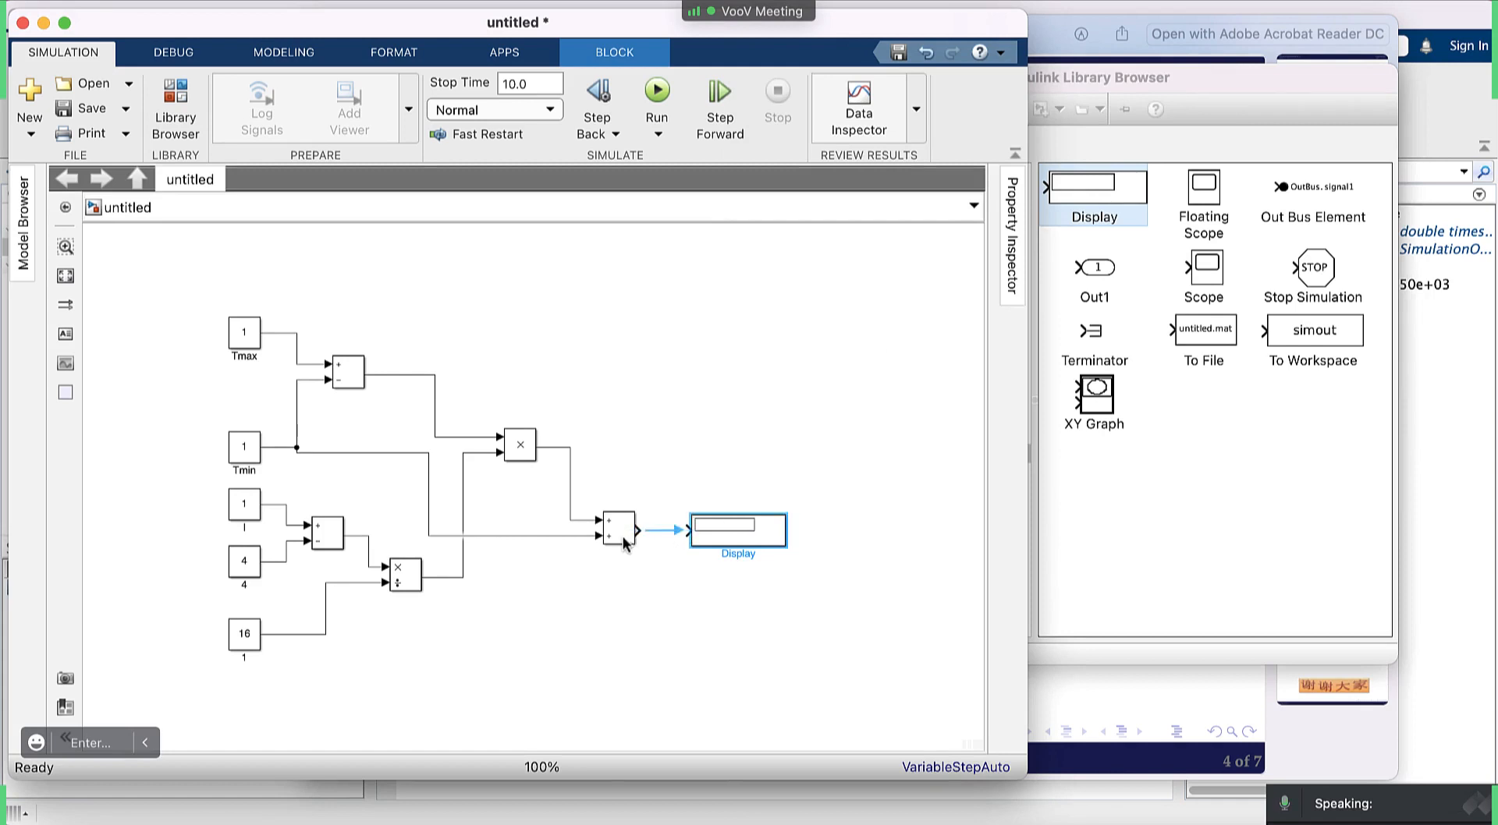
{"action": "left_click", "coordinate": [622, 541]}
{"action": "left_click", "coordinate": [773, 531], "text": "shift"}
{"action": "left_click", "coordinate": [773, 530], "text": "super"}
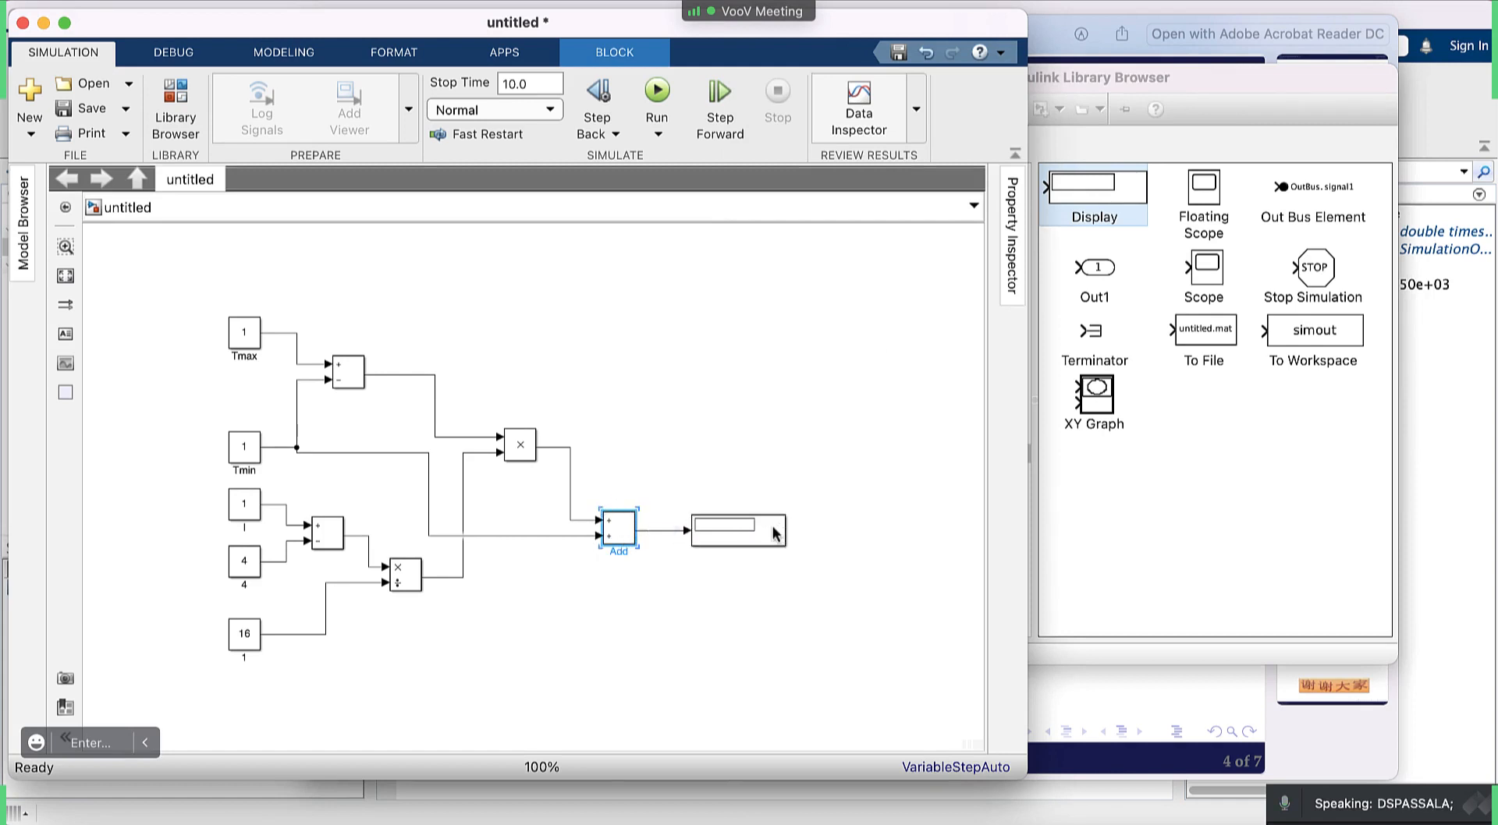
{"action": "left_click", "coordinate": [722, 588]}
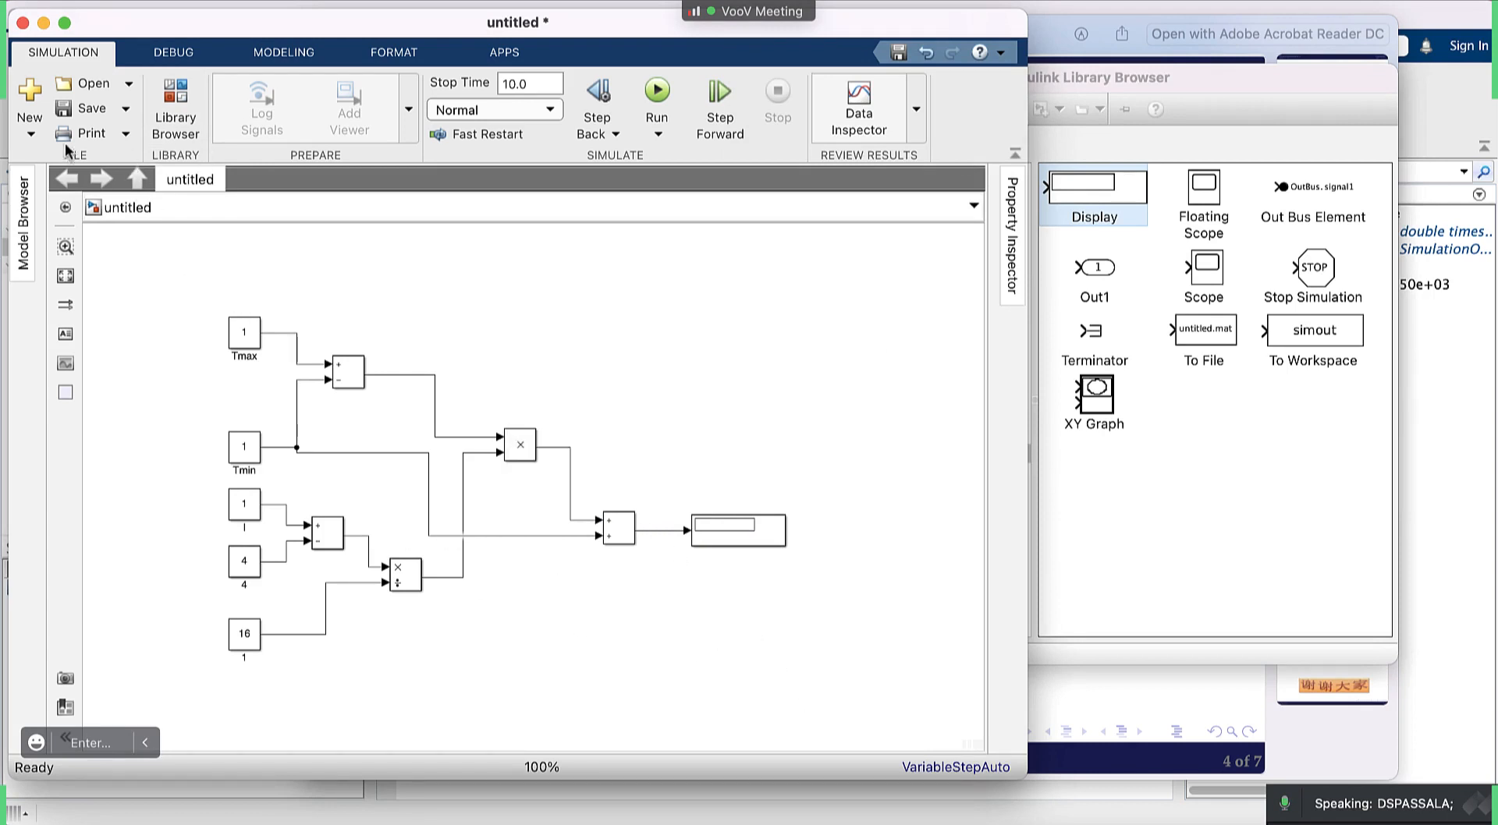
Save the model as Page70Mod.slx in the March 31 folder and bring up the formula in the PDF preview.
{"action": "left_click", "coordinate": [77, 110]}
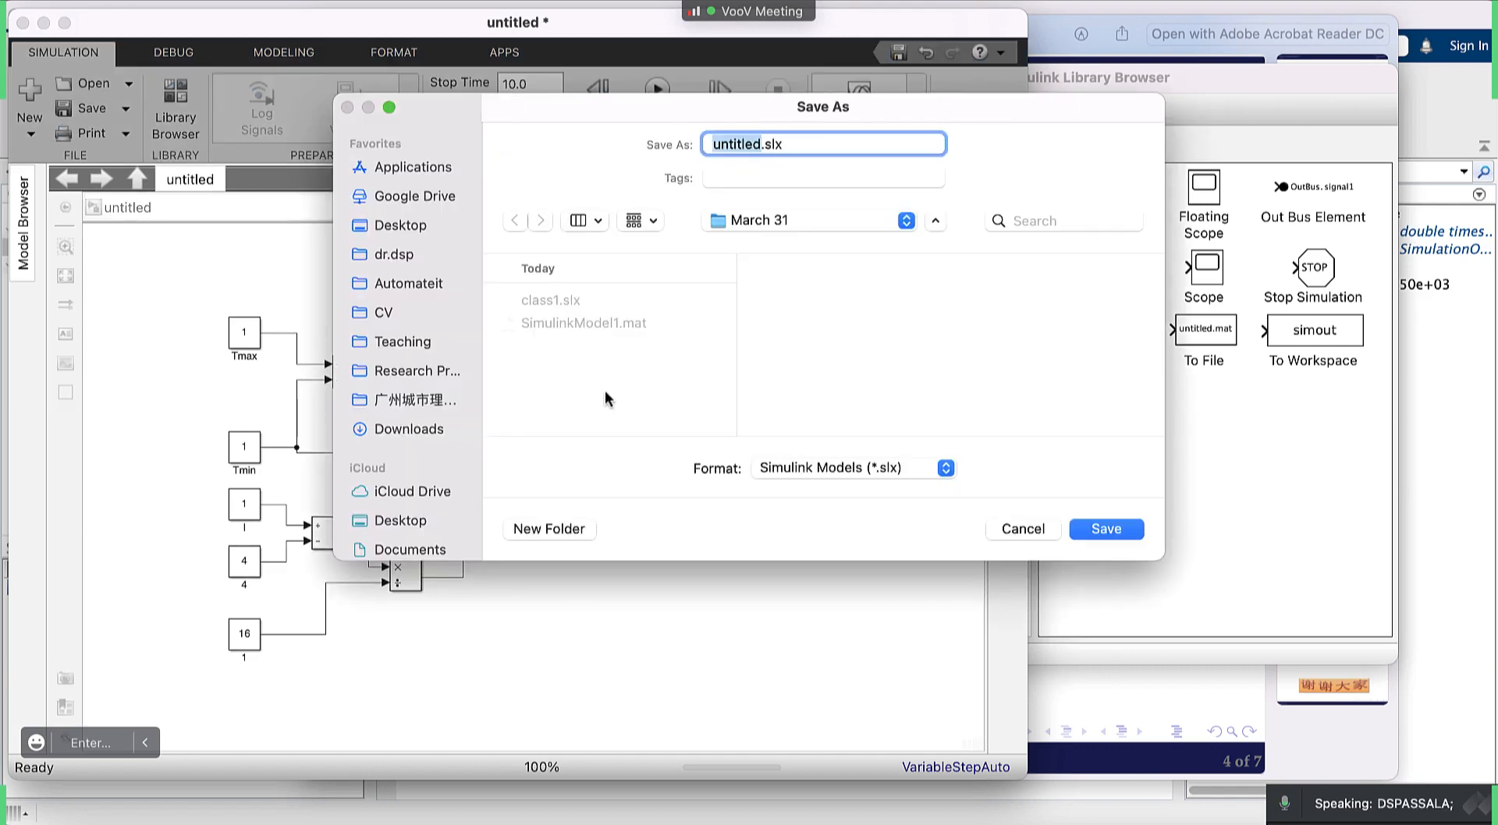
{"action": "type", "text": "Page70"}
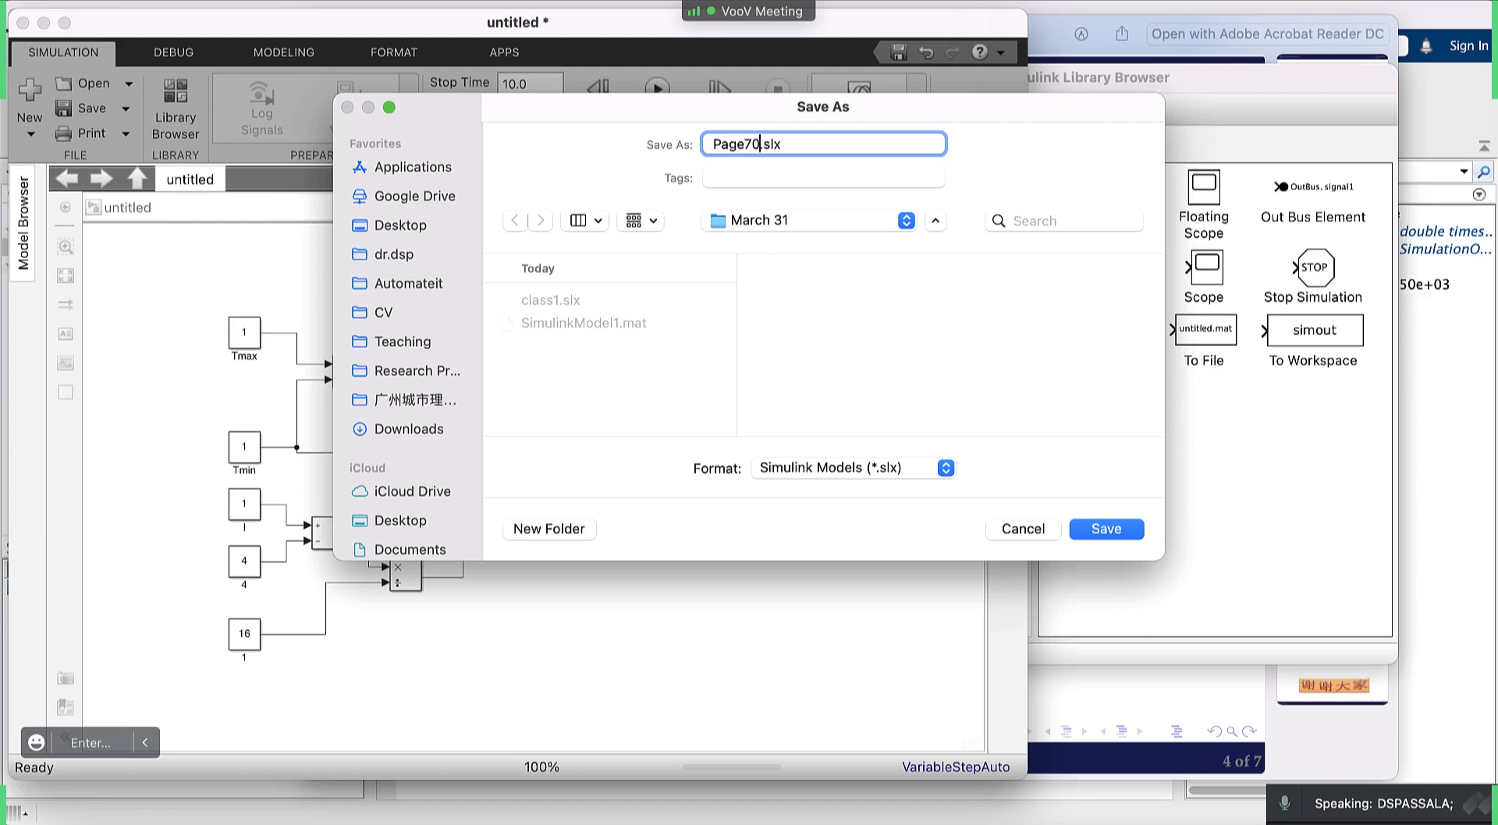
{"action": "type", "text": "Mod"}
{"action": "left_click", "coordinate": [1106, 529]}
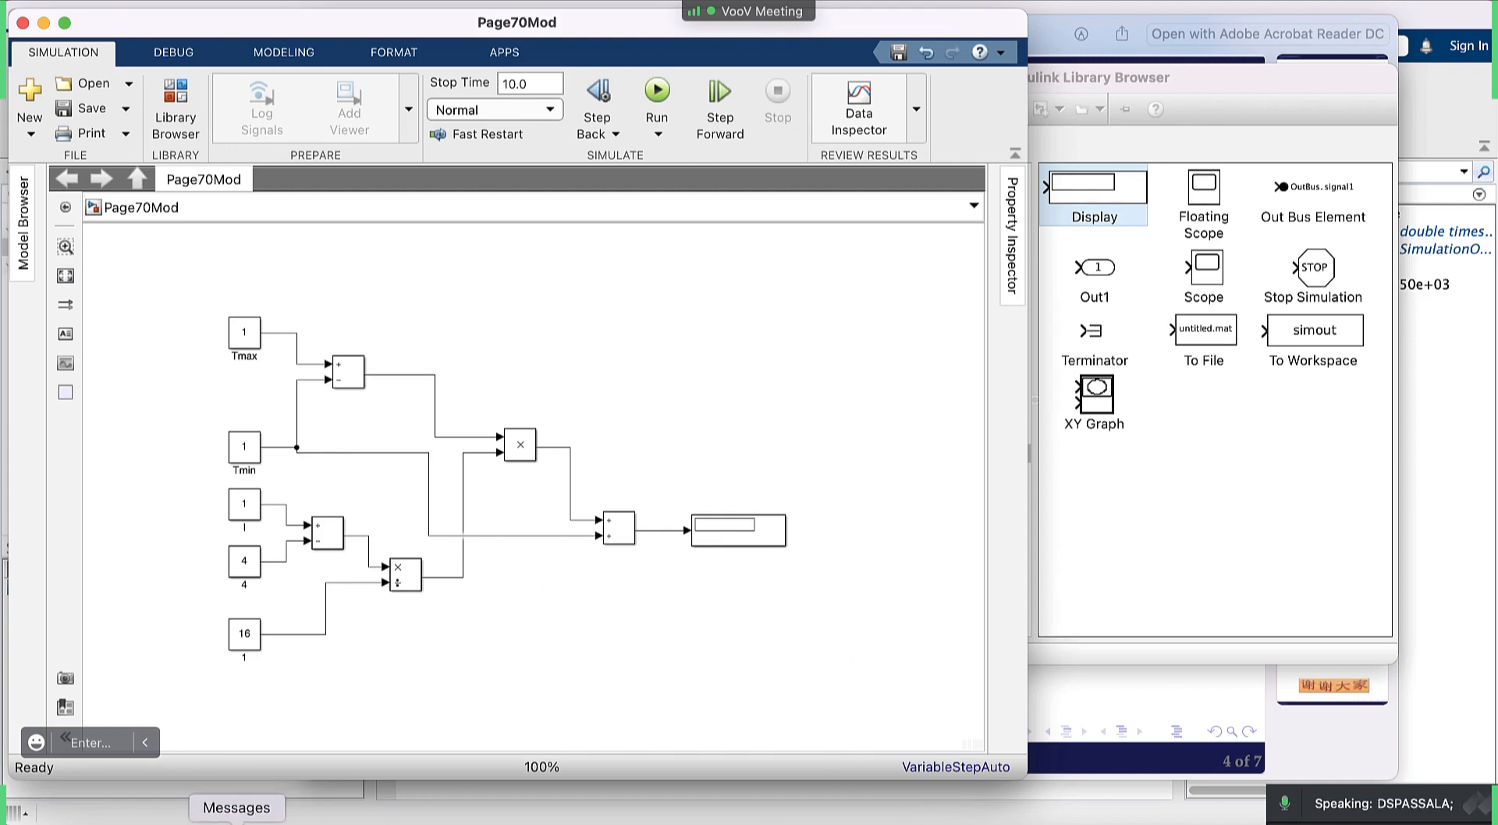
{"action": "left_click", "coordinate": [74, 824]}
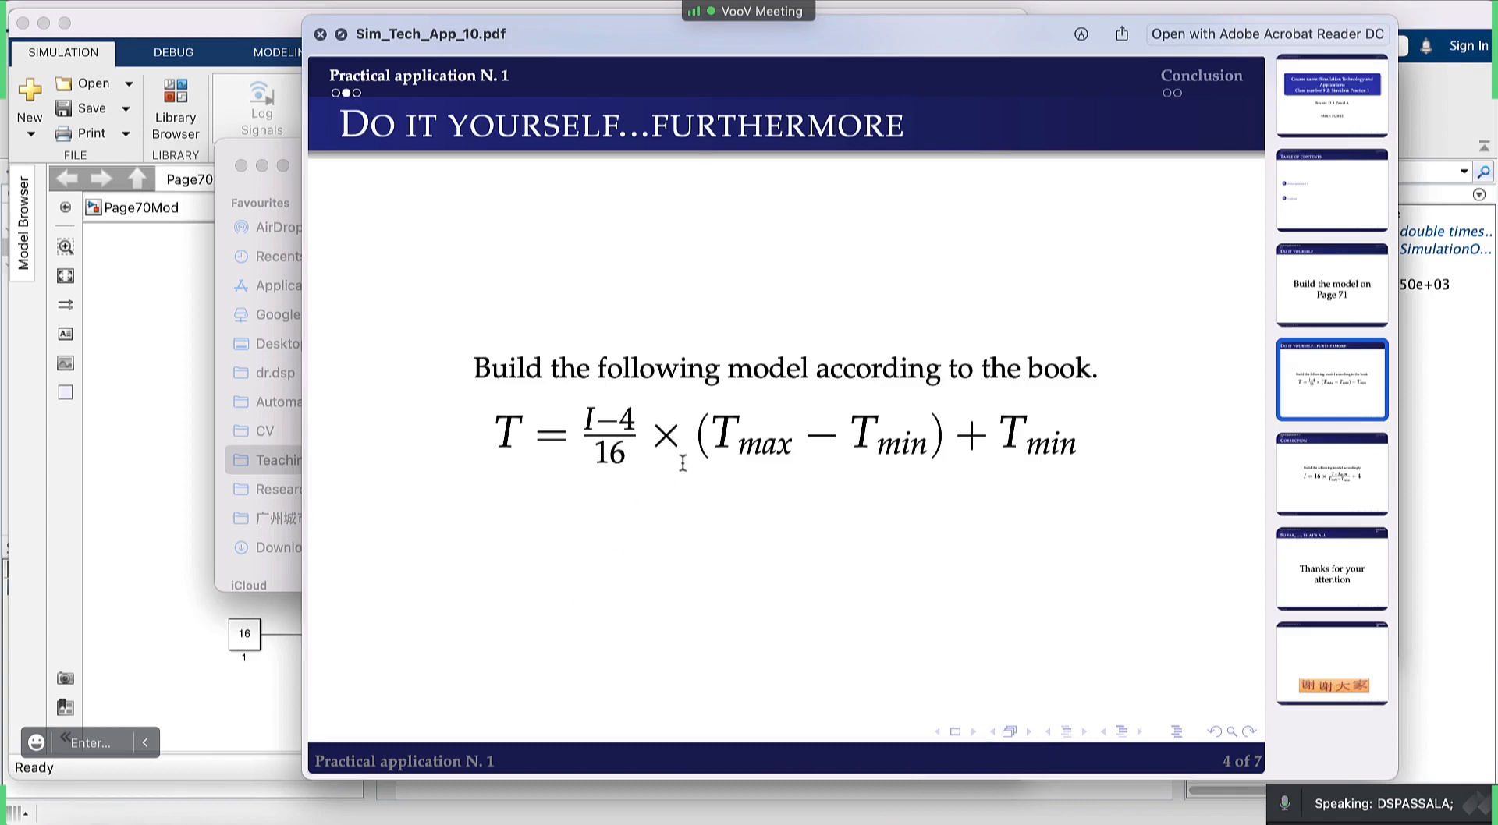
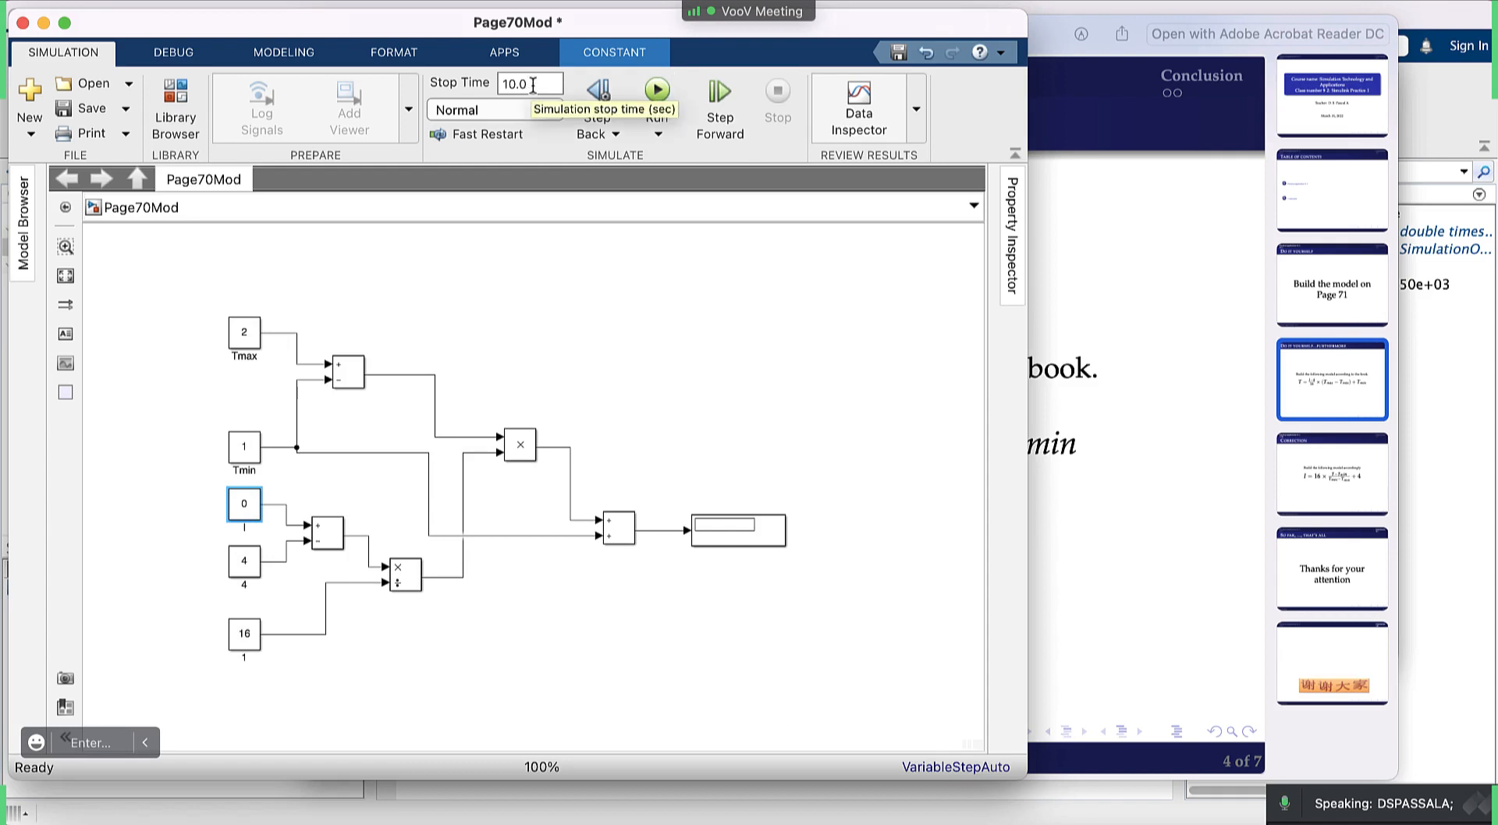
Set the simulation stop time to 2 and run the model.
{"action": "left_click", "coordinate": [533, 86]}
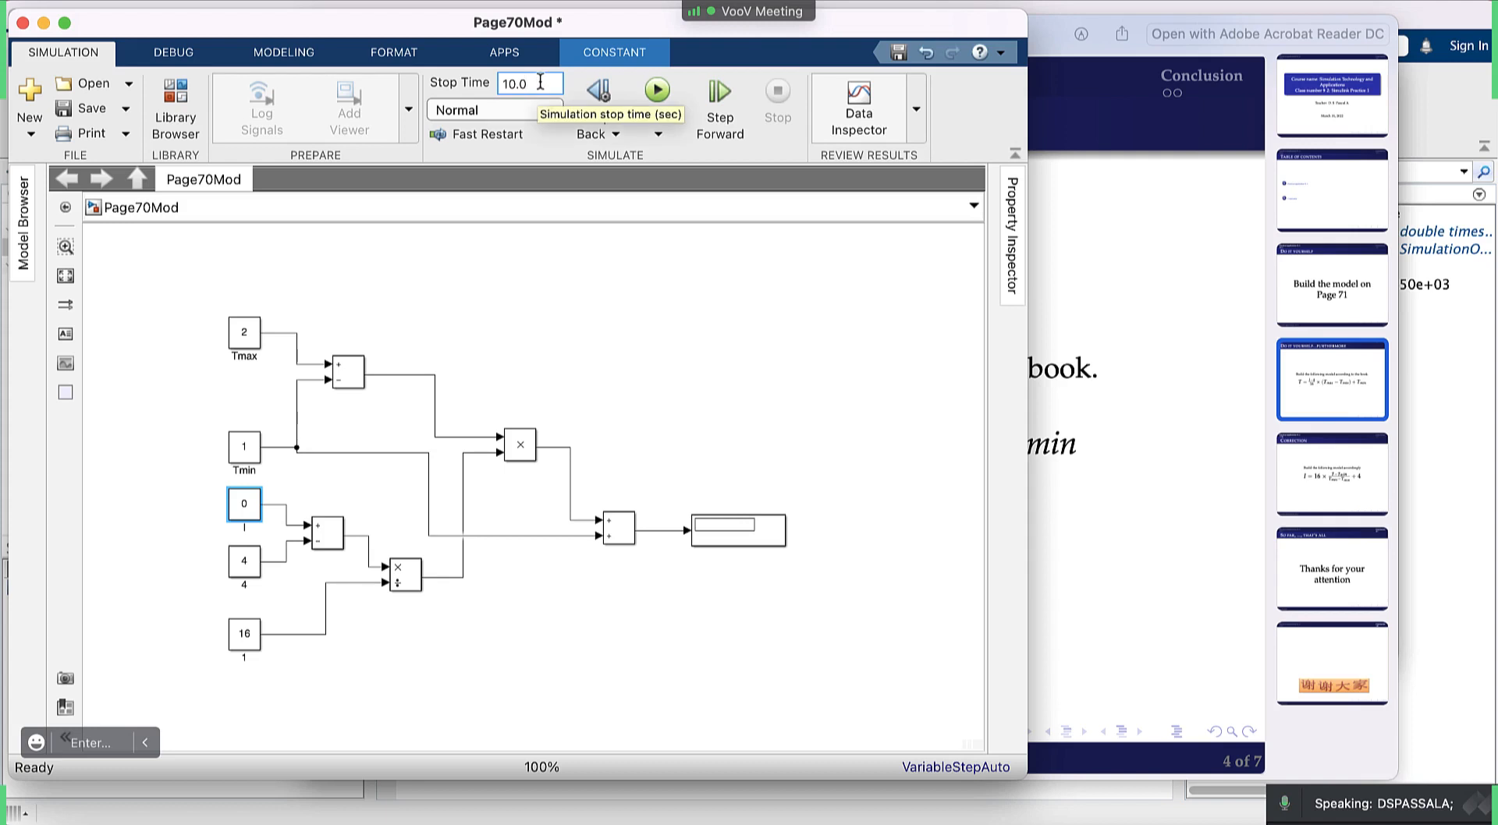
{"action": "key", "text": "BackSpace"}
{"action": "key", "text": "BackSpace"}
{"action": "key", "text": "BackSpace"}
{"action": "key", "text": "BackSpace"}
{"action": "type", "text": "2"}
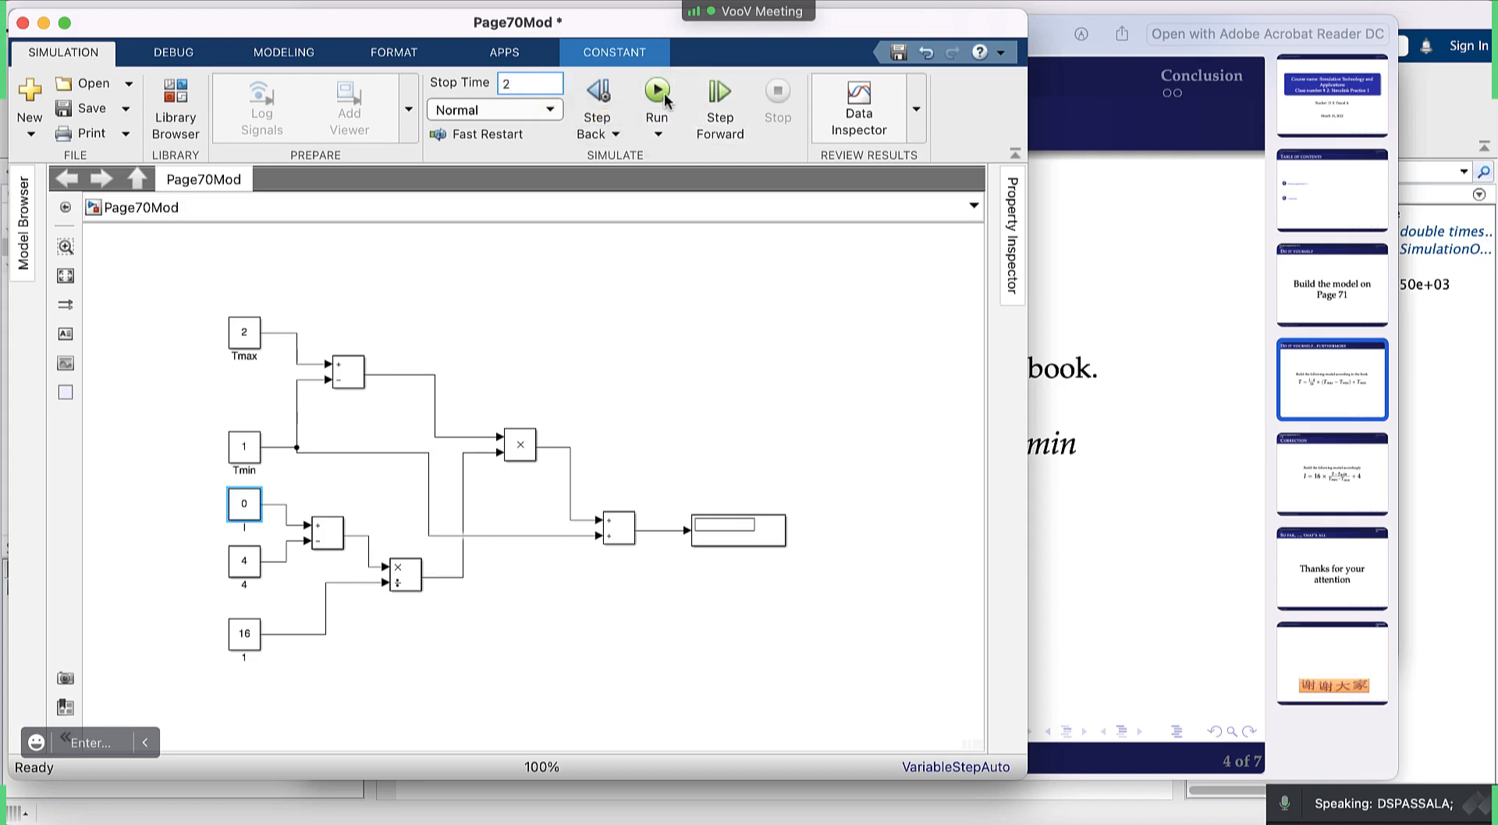
{"action": "left_click", "coordinate": [664, 96]}
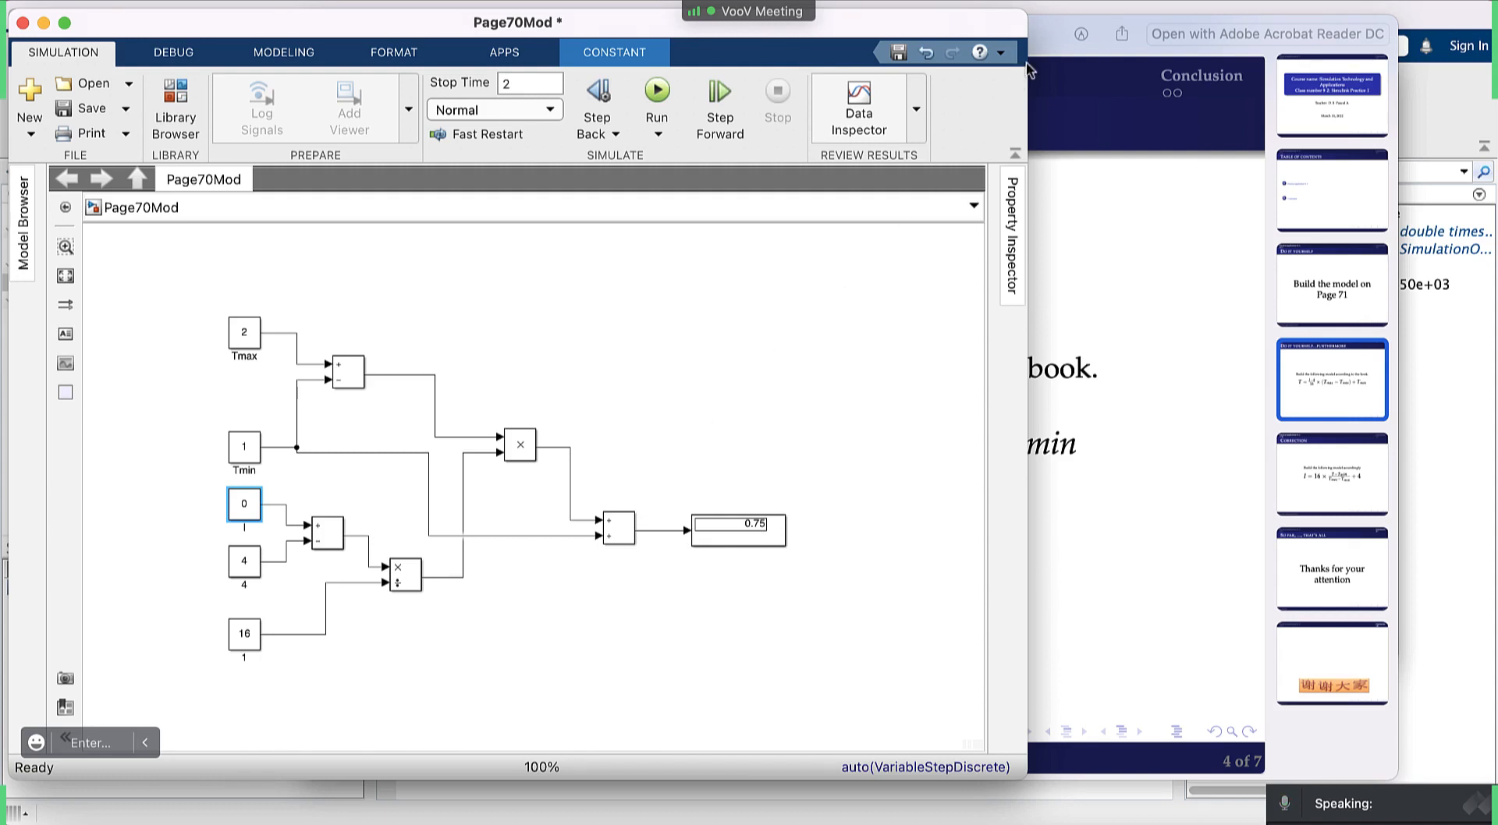
Compare the formula for T in the PDF preview with the model's blocks and Display, and put the preview and its Finder window away.
{"action": "left_click", "coordinate": [1053, 31]}
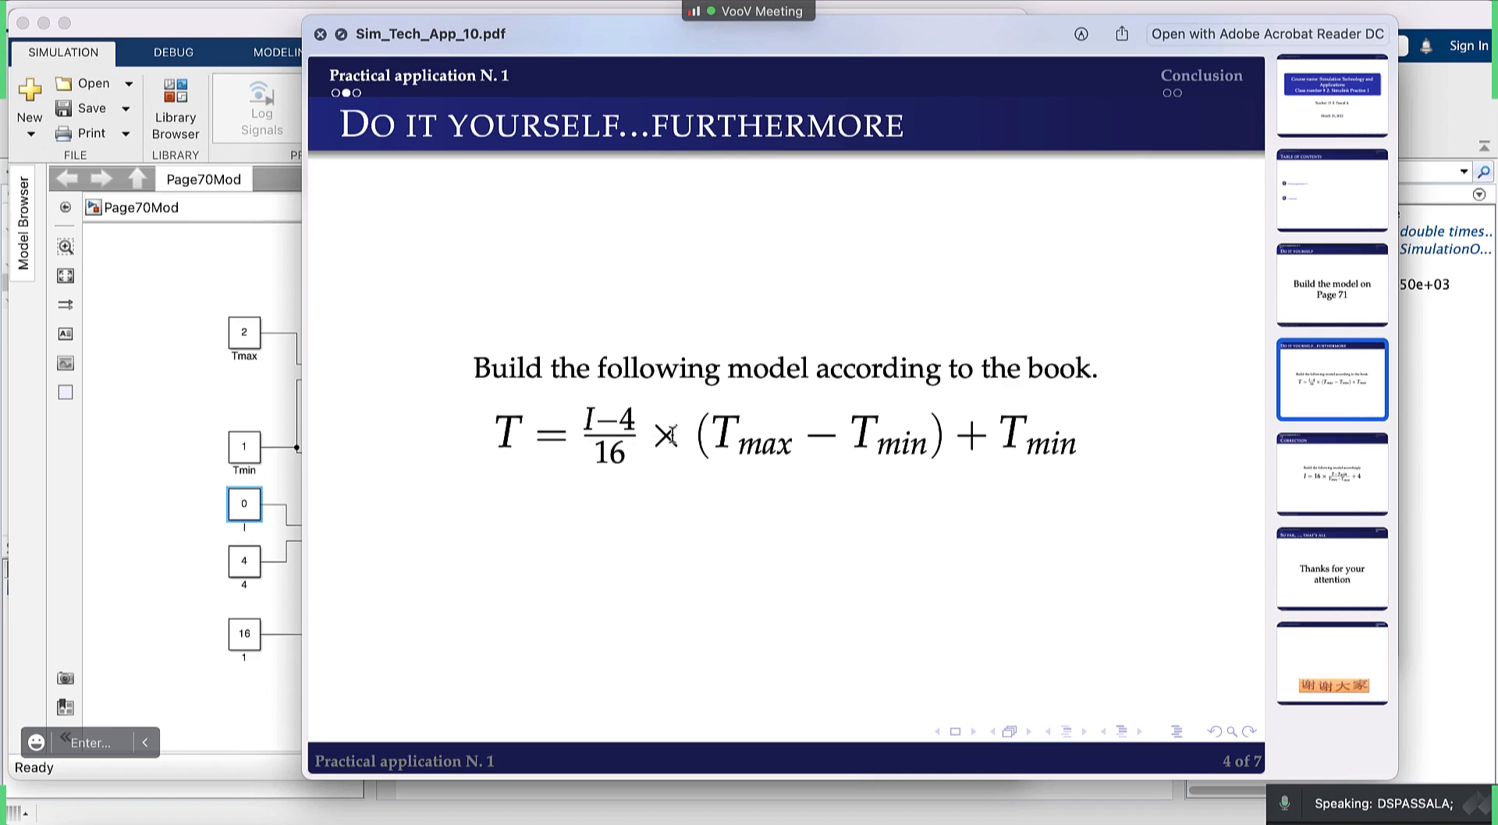
{"action": "left_click", "coordinate": [146, 403]}
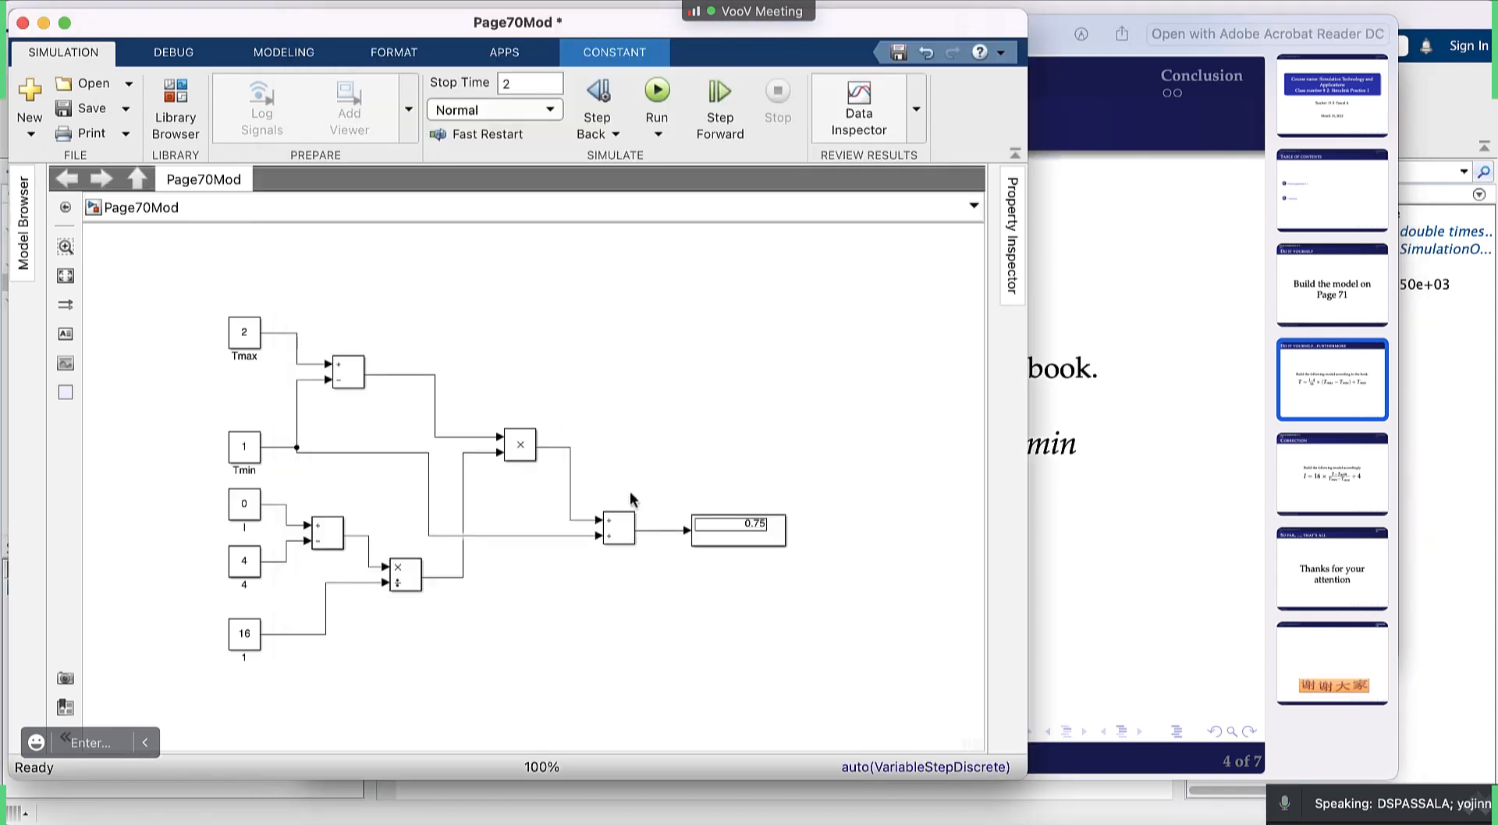
{"action": "left_click", "coordinate": [742, 533]}
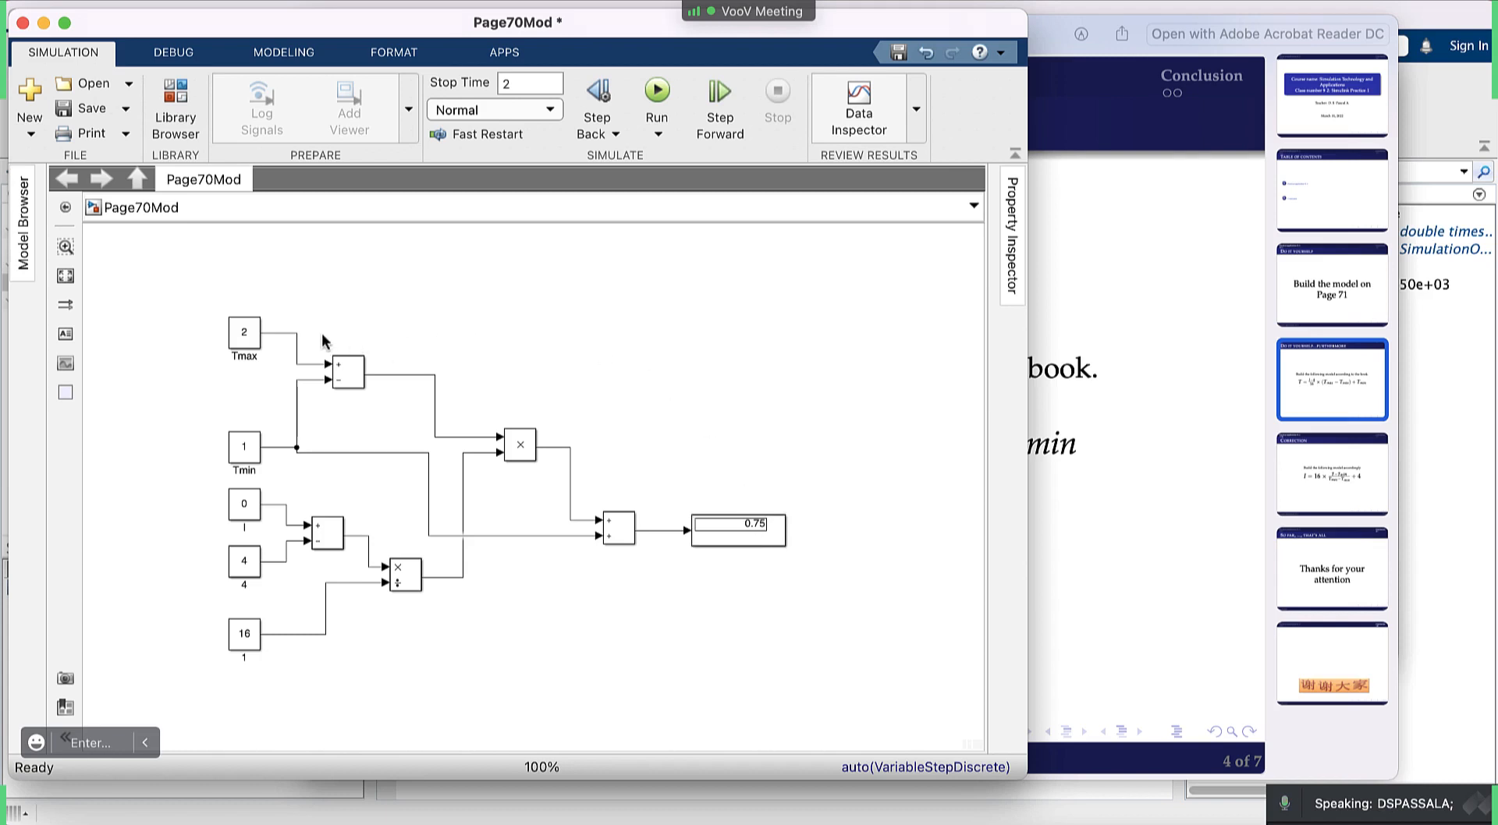
{"action": "left_click", "coordinate": [346, 388]}
{"action": "left_click", "coordinate": [43, 813]}
{"action": "key", "text": "space"}
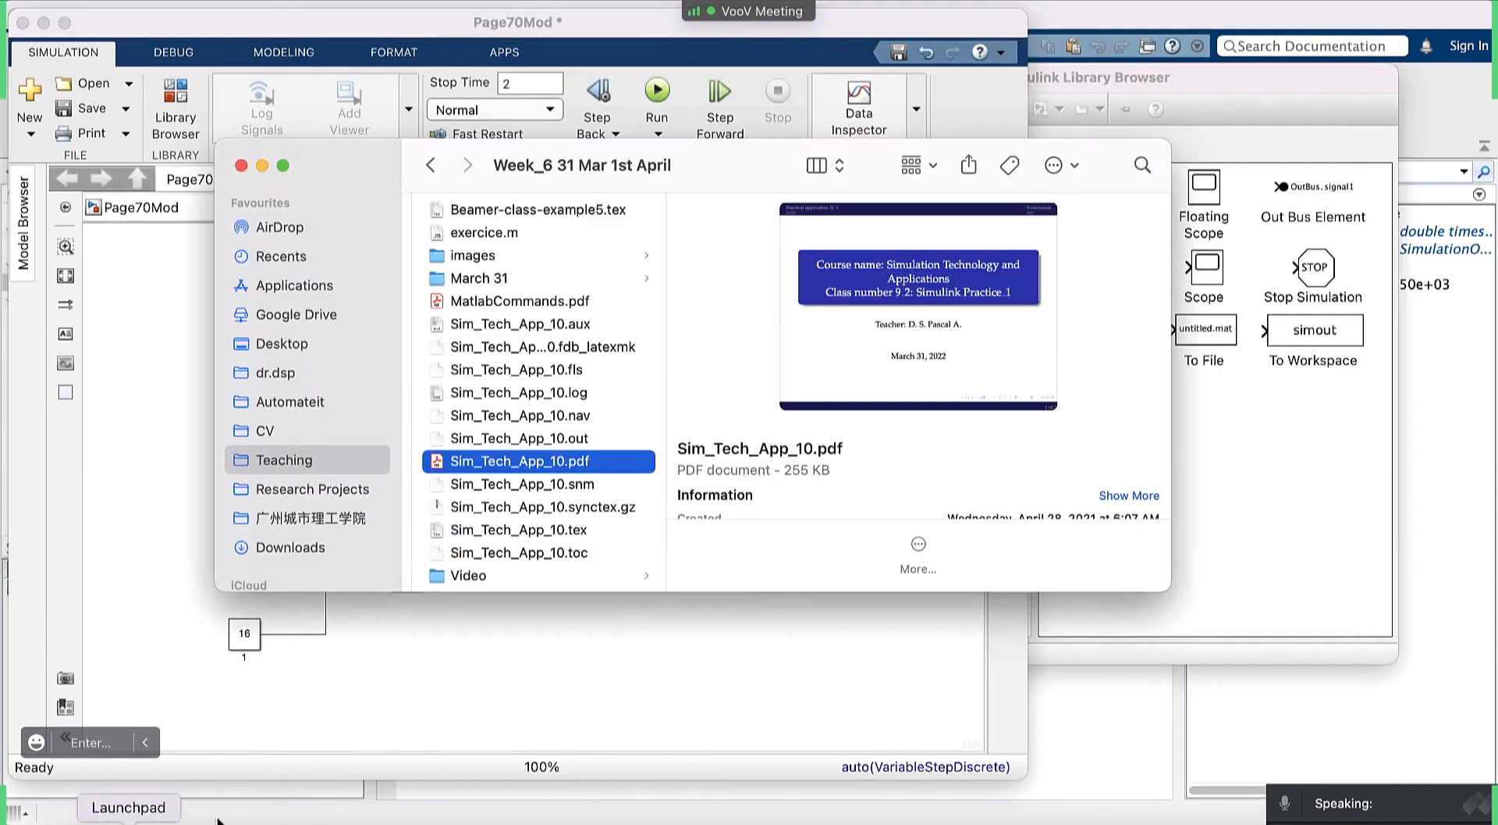
{"action": "left_click", "coordinate": [261, 165]}
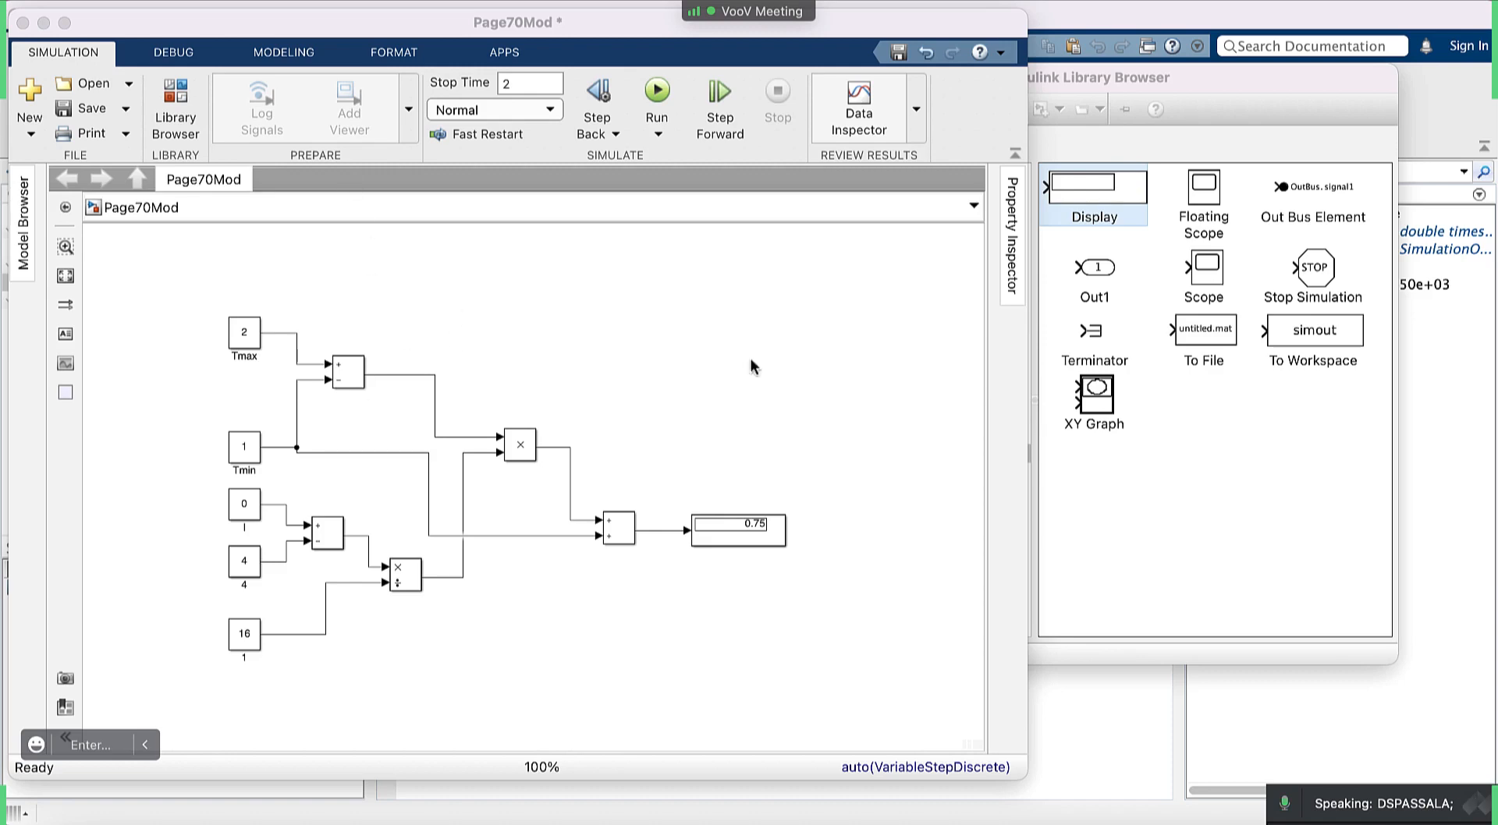
Reopen the preview of Sim_Tech_App_10.pdf, review slides 4 and 5 with the two model formulas, and put the Finder window away.
{"action": "left_click", "coordinate": [74, 824]}
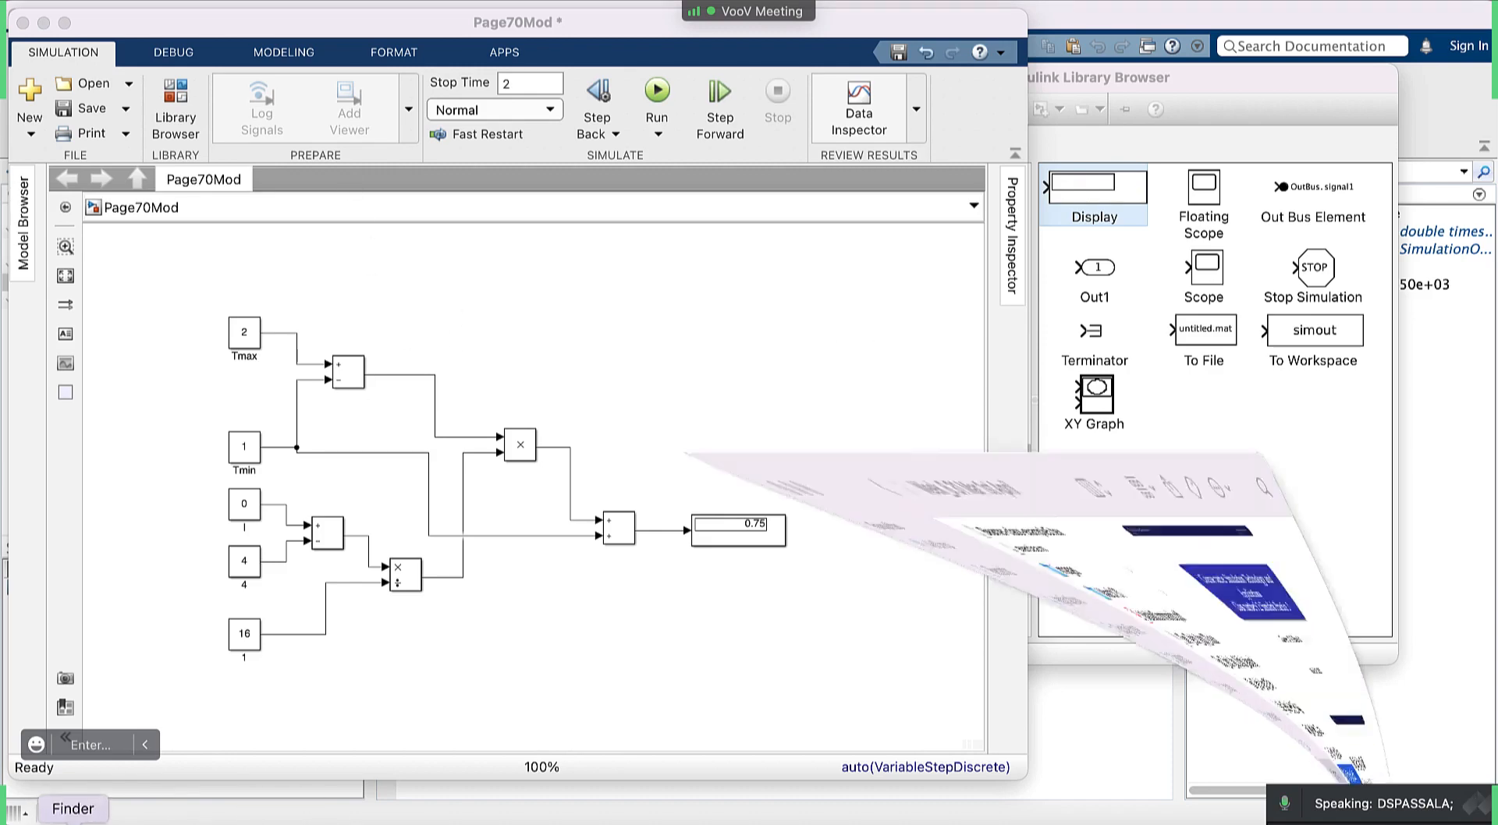
{"action": "key", "text": "space"}
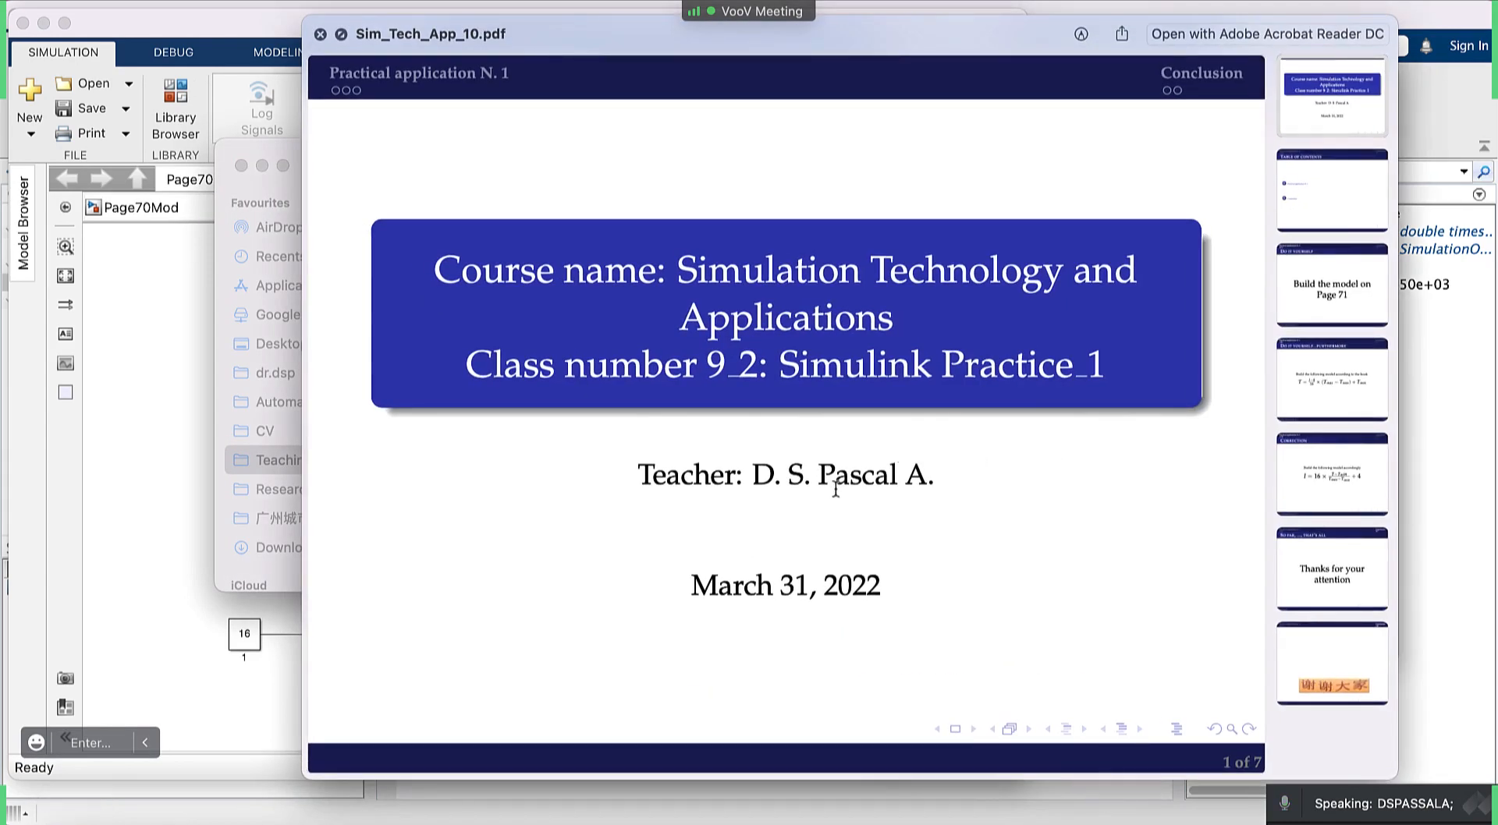
{"action": "left_click", "coordinate": [1341, 387]}
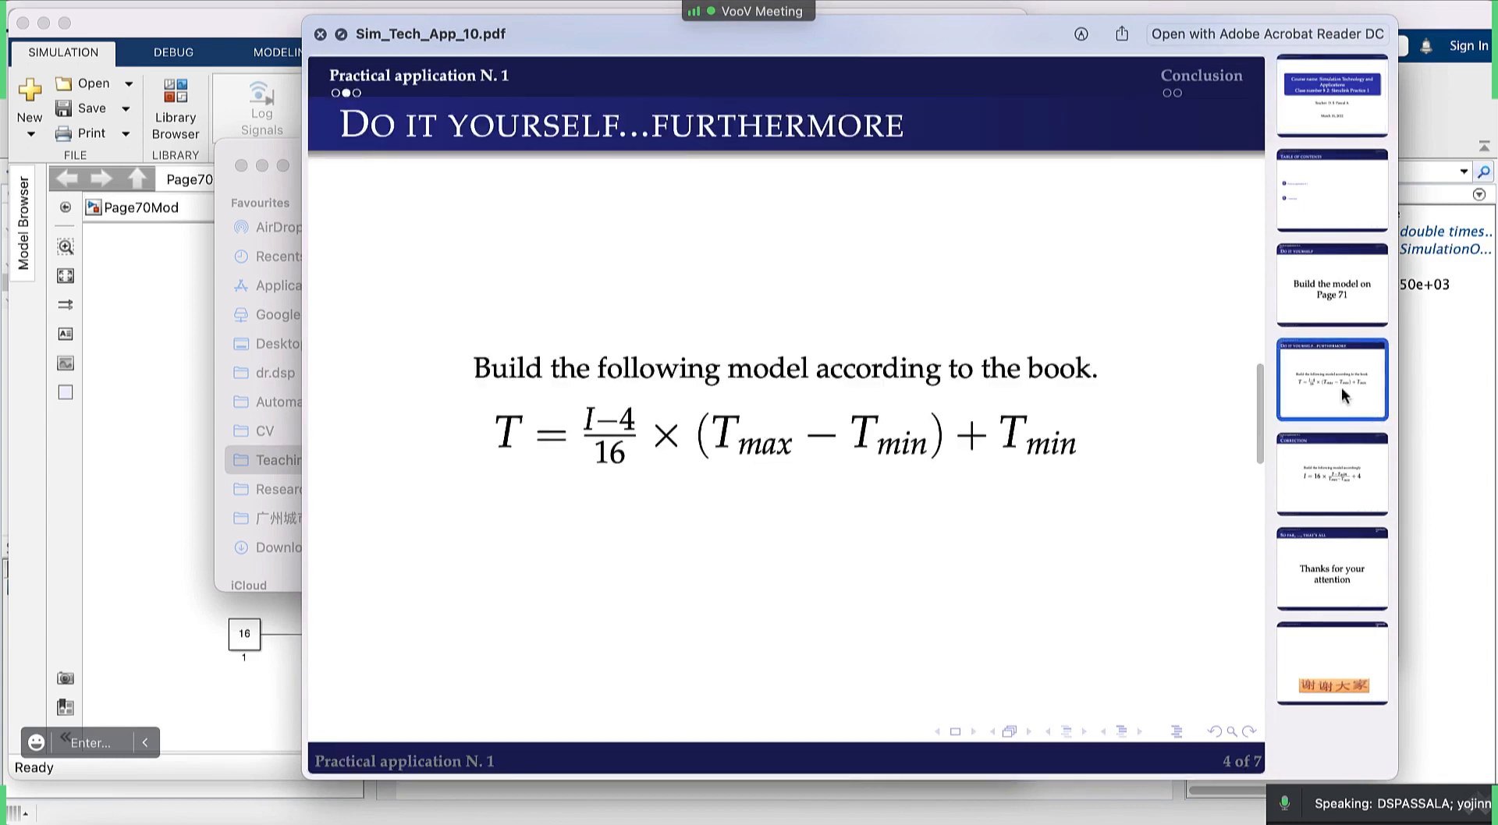
{"action": "left_click", "coordinate": [1331, 478]}
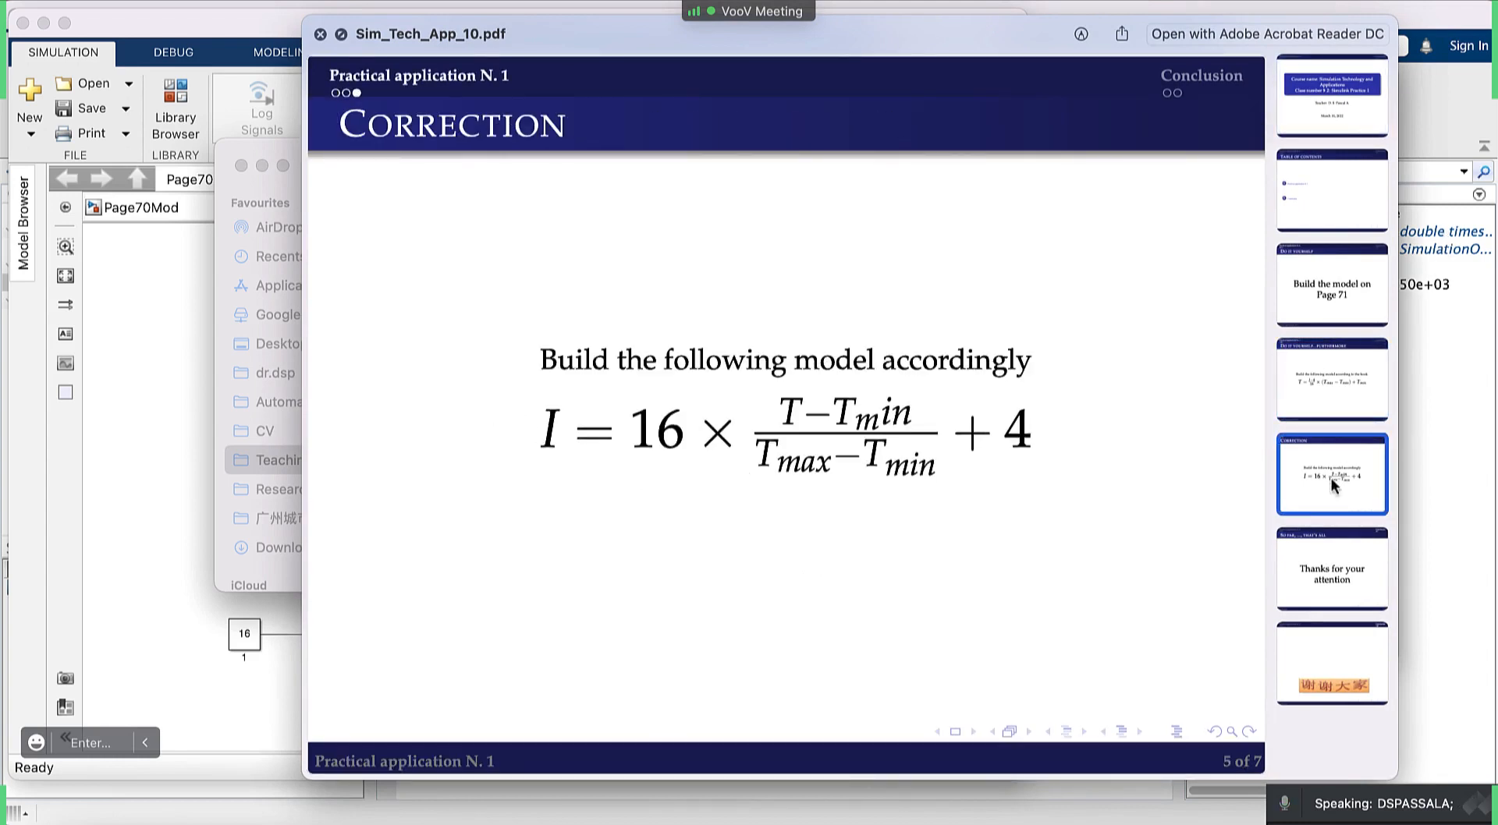
{"action": "key", "text": "space"}
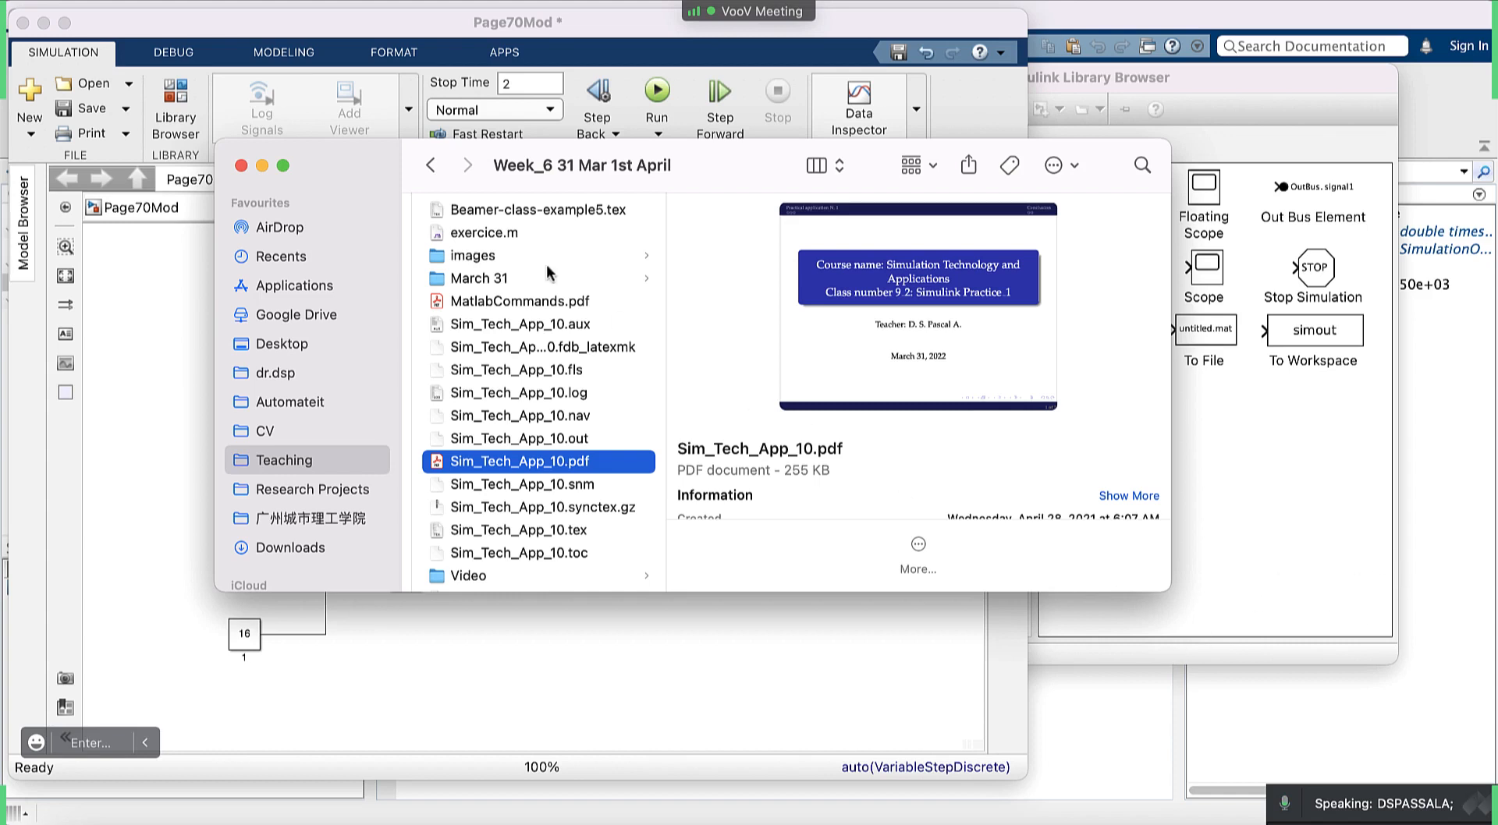
{"action": "left_click", "coordinate": [261, 166]}
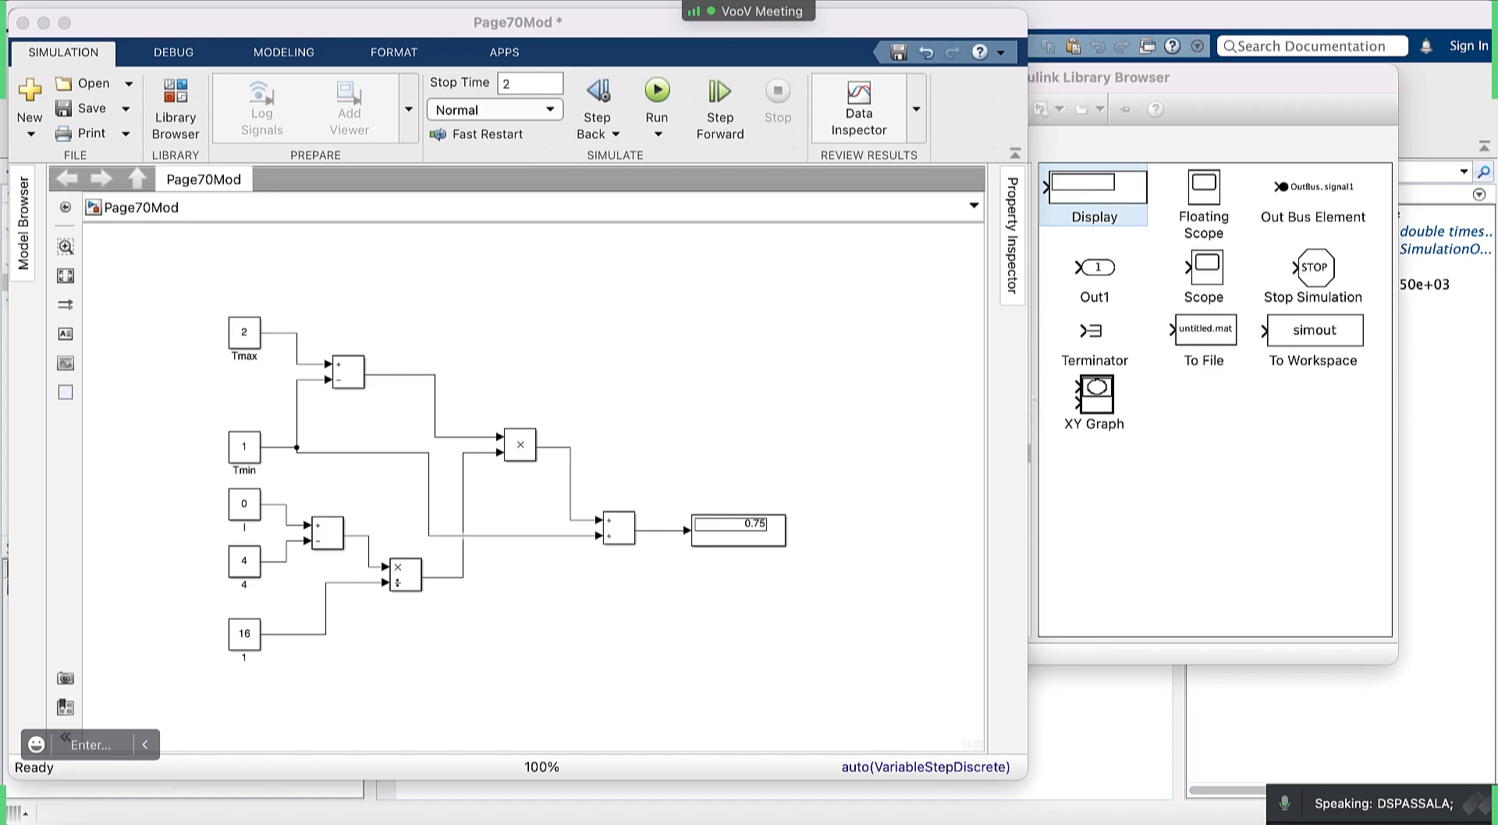
Switch to the Simulink Library Browser and look over its list of libraries and toolboxes and the Sinks blocks.
{"action": "left_click", "coordinate": [71, 823]}
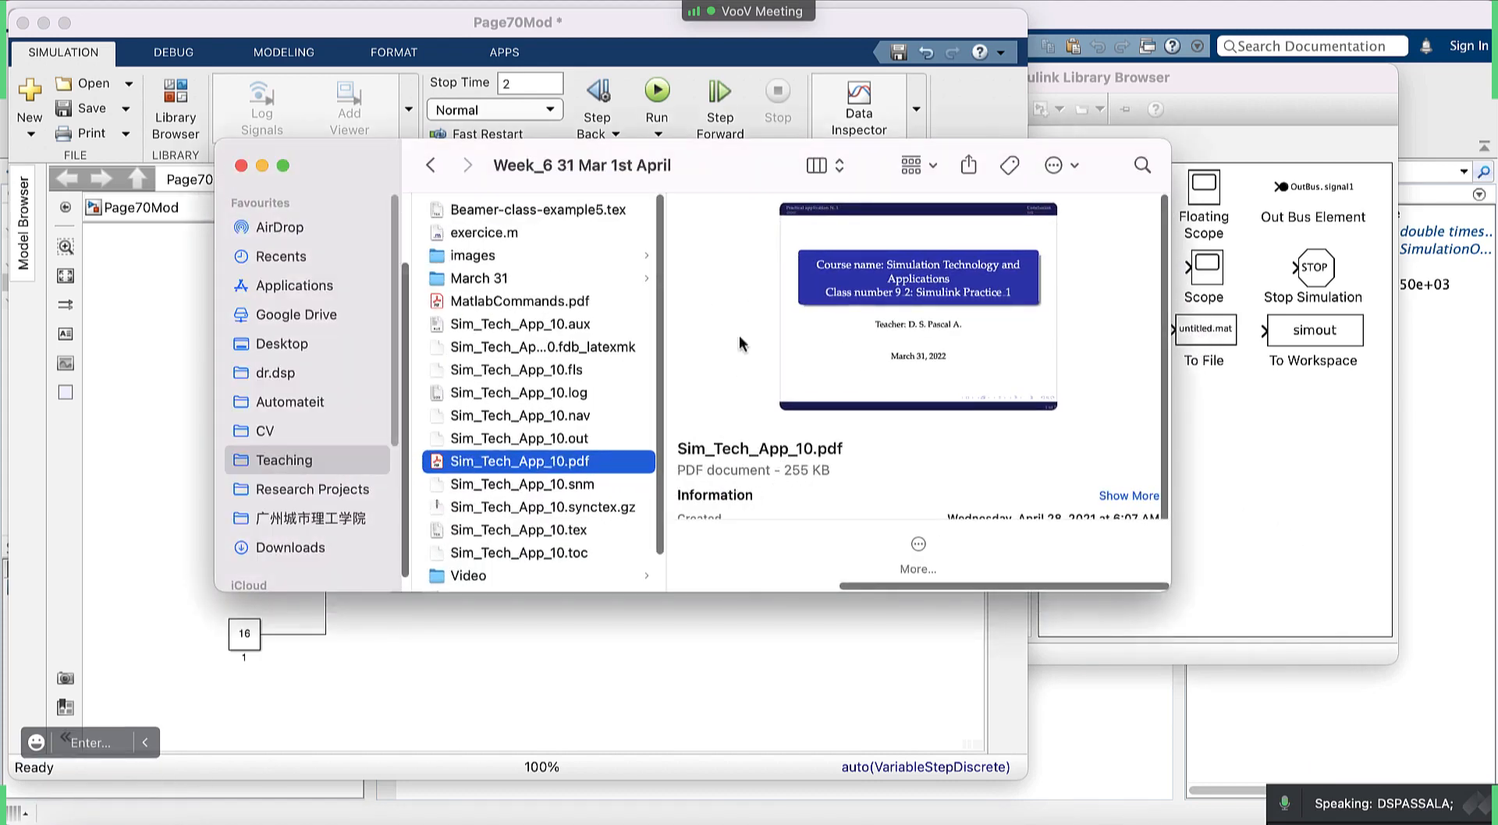
{"action": "left_click", "coordinate": [767, 713]}
{"action": "key", "text": "ctrl+Down"}
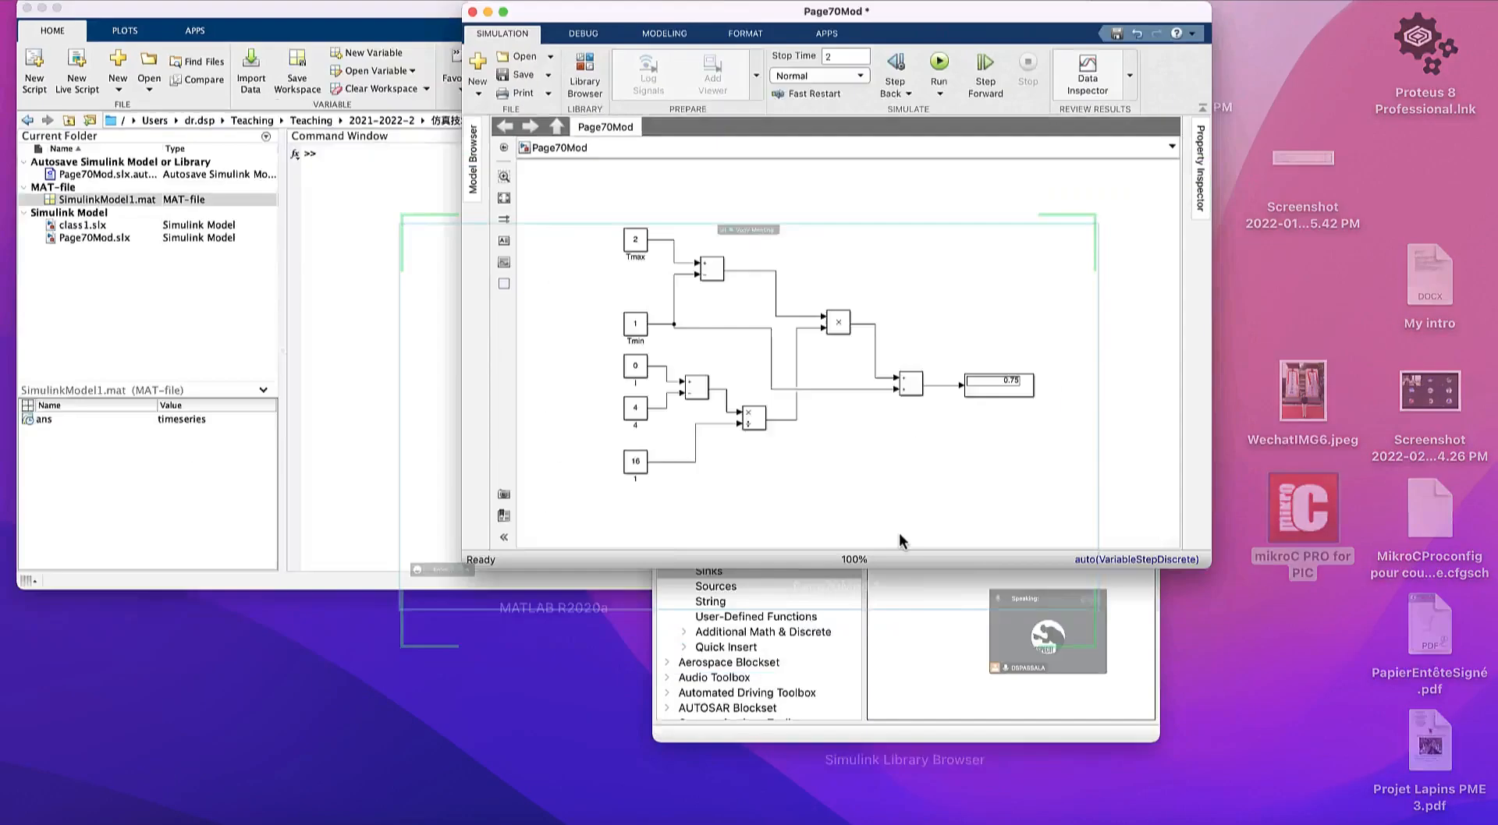
{"action": "left_click", "coordinate": [863, 633]}
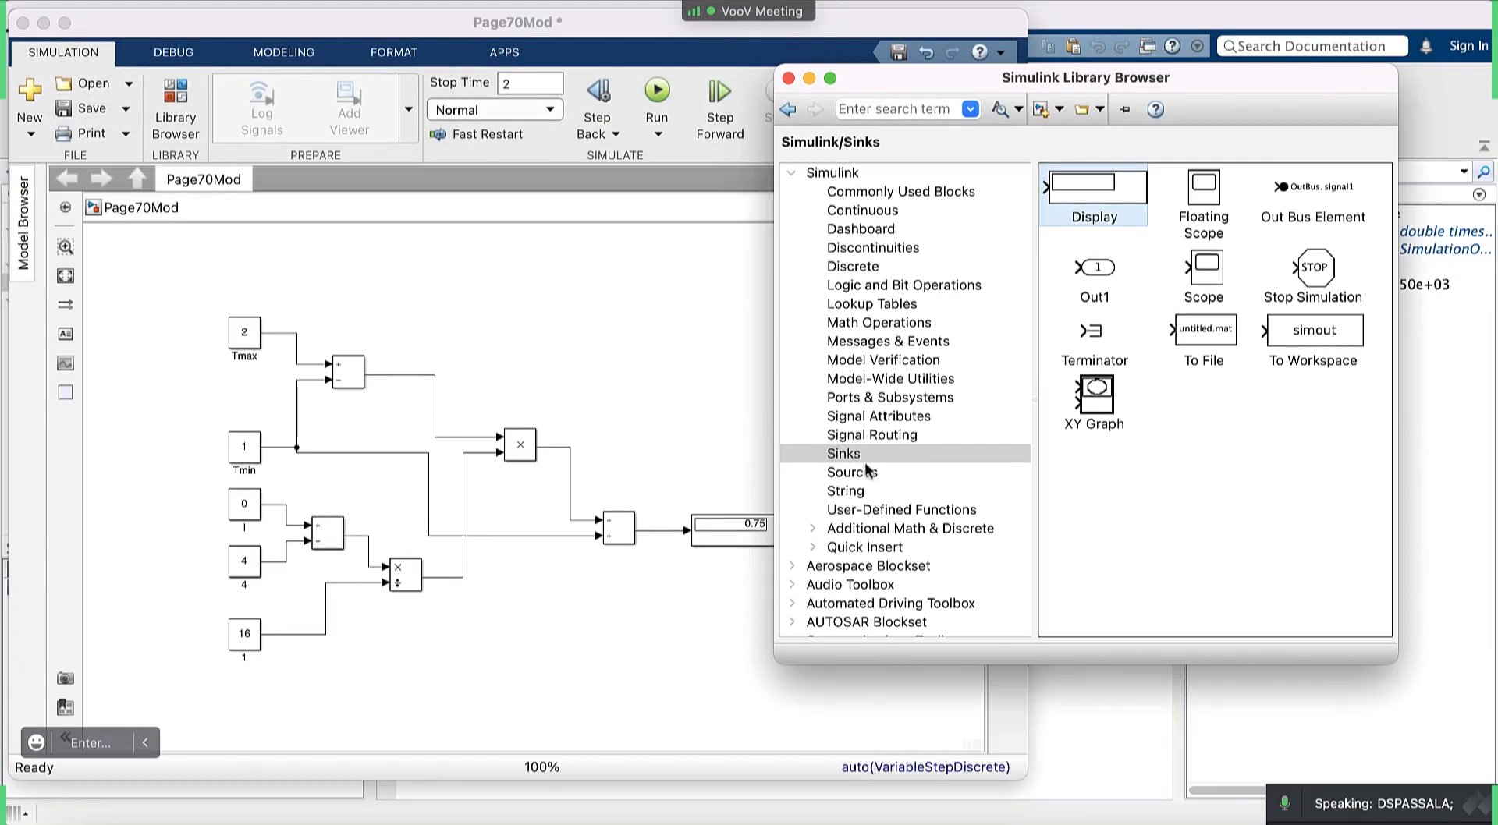
{"action": "left_click", "coordinate": [790, 174]}
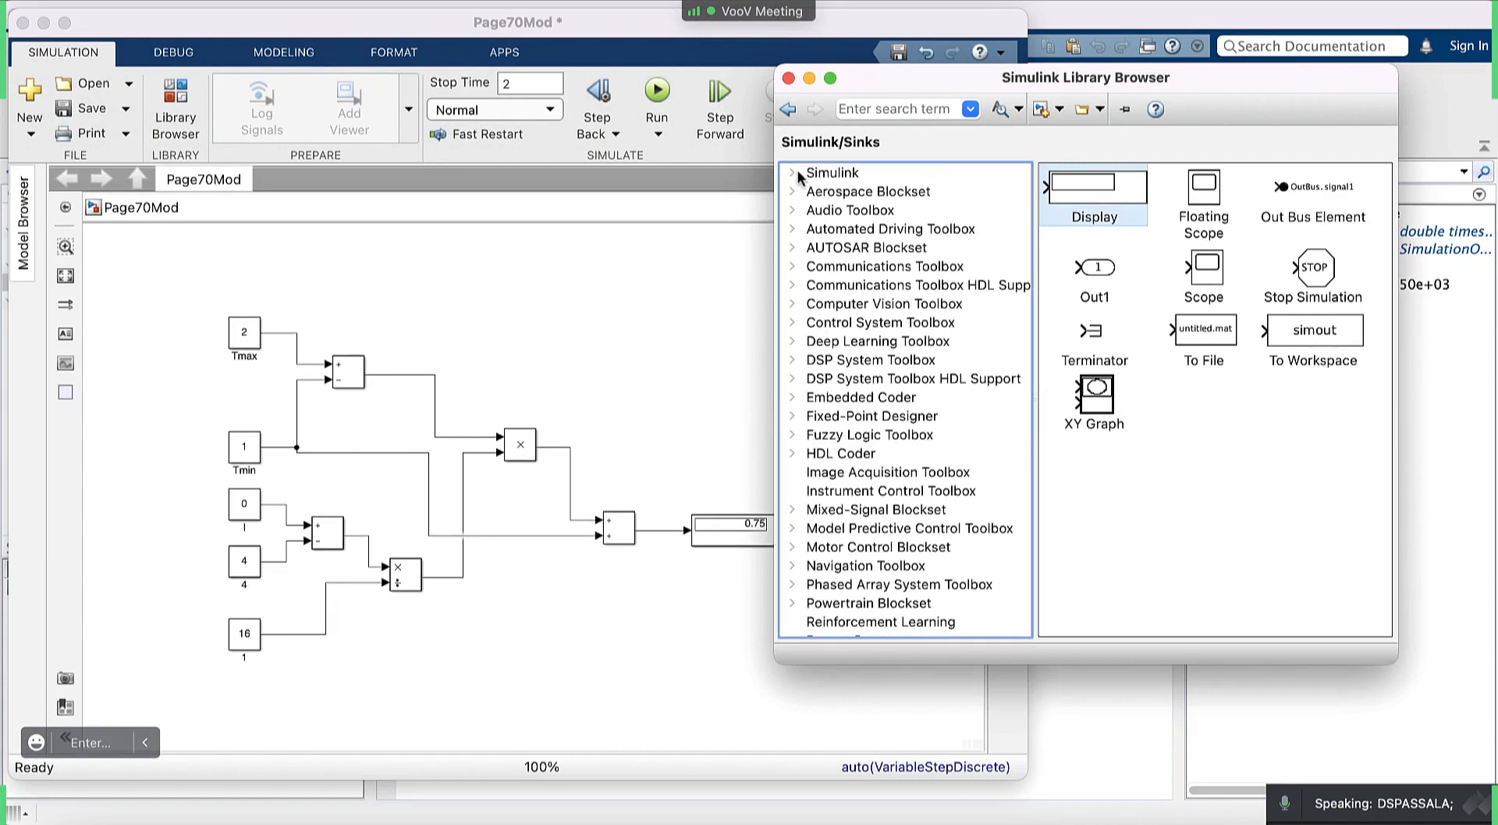
{"action": "left_click", "coordinate": [793, 173]}
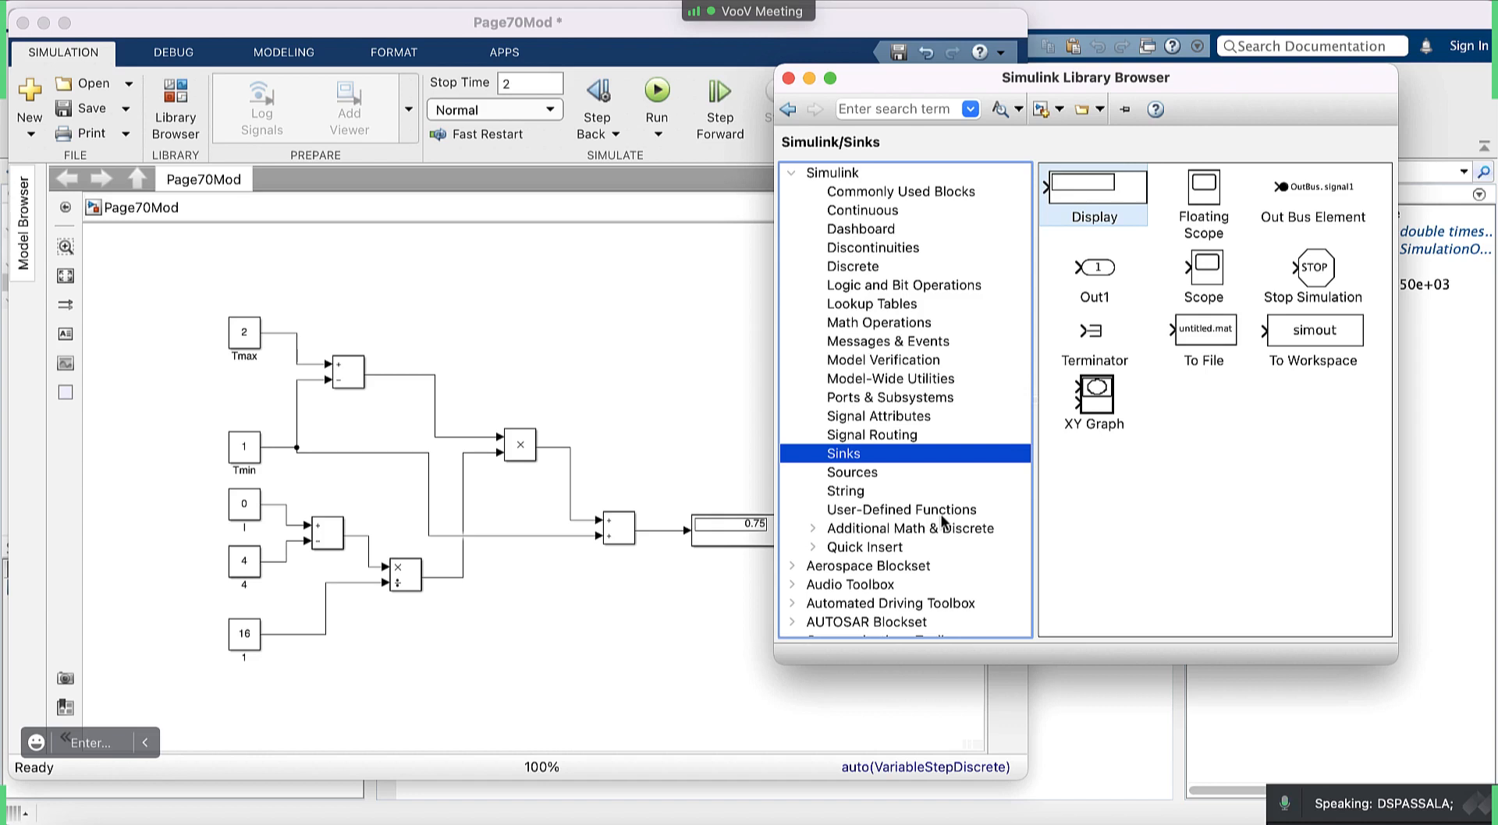
{"action": "scroll", "coordinate": [943, 520], "scroll_direction": "down", "scroll_amount": 5}
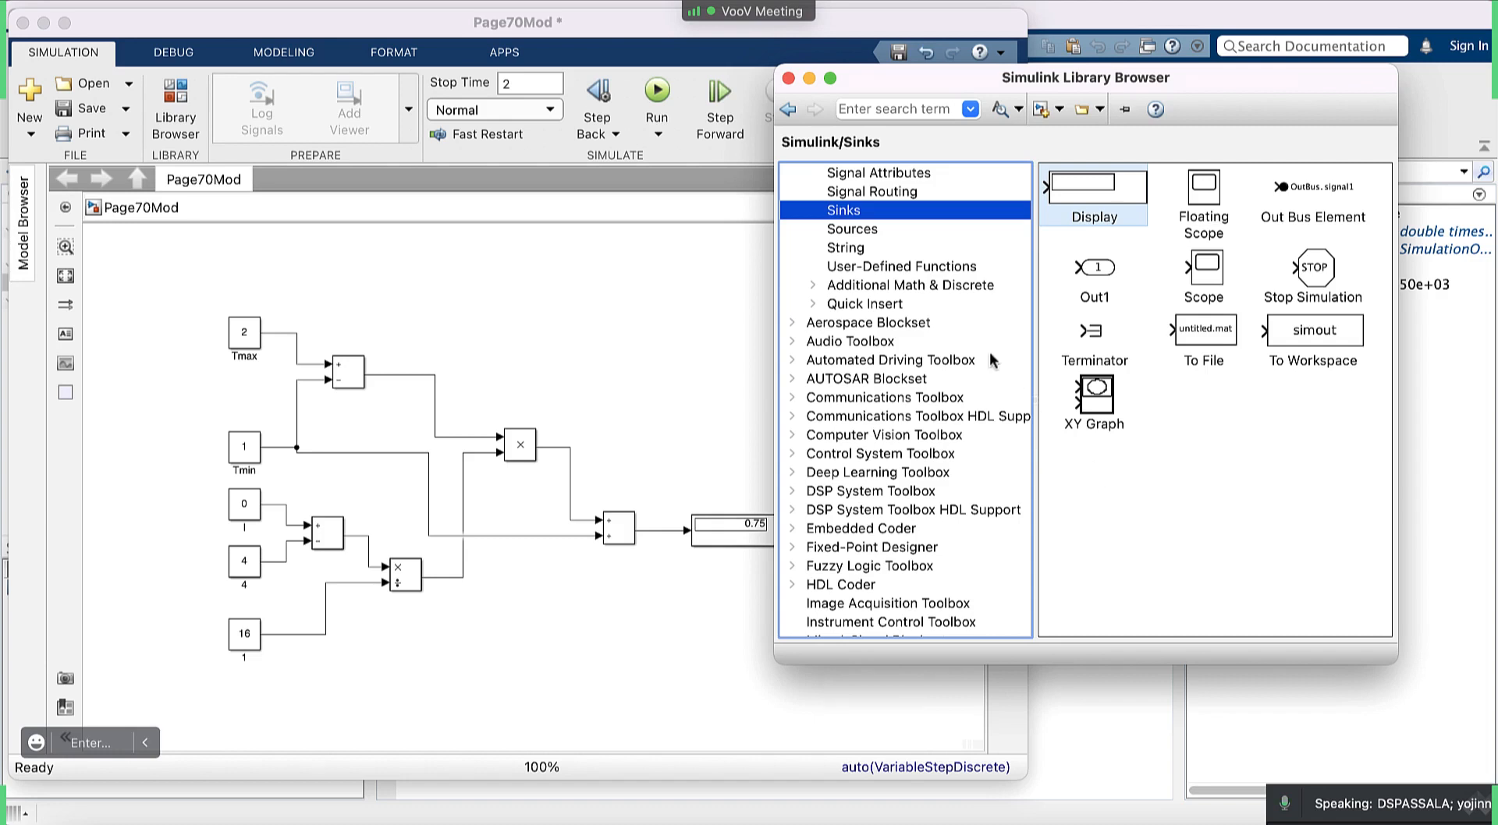
{"action": "scroll", "coordinate": [970, 333], "scroll_direction": "up", "scroll_amount": 5}
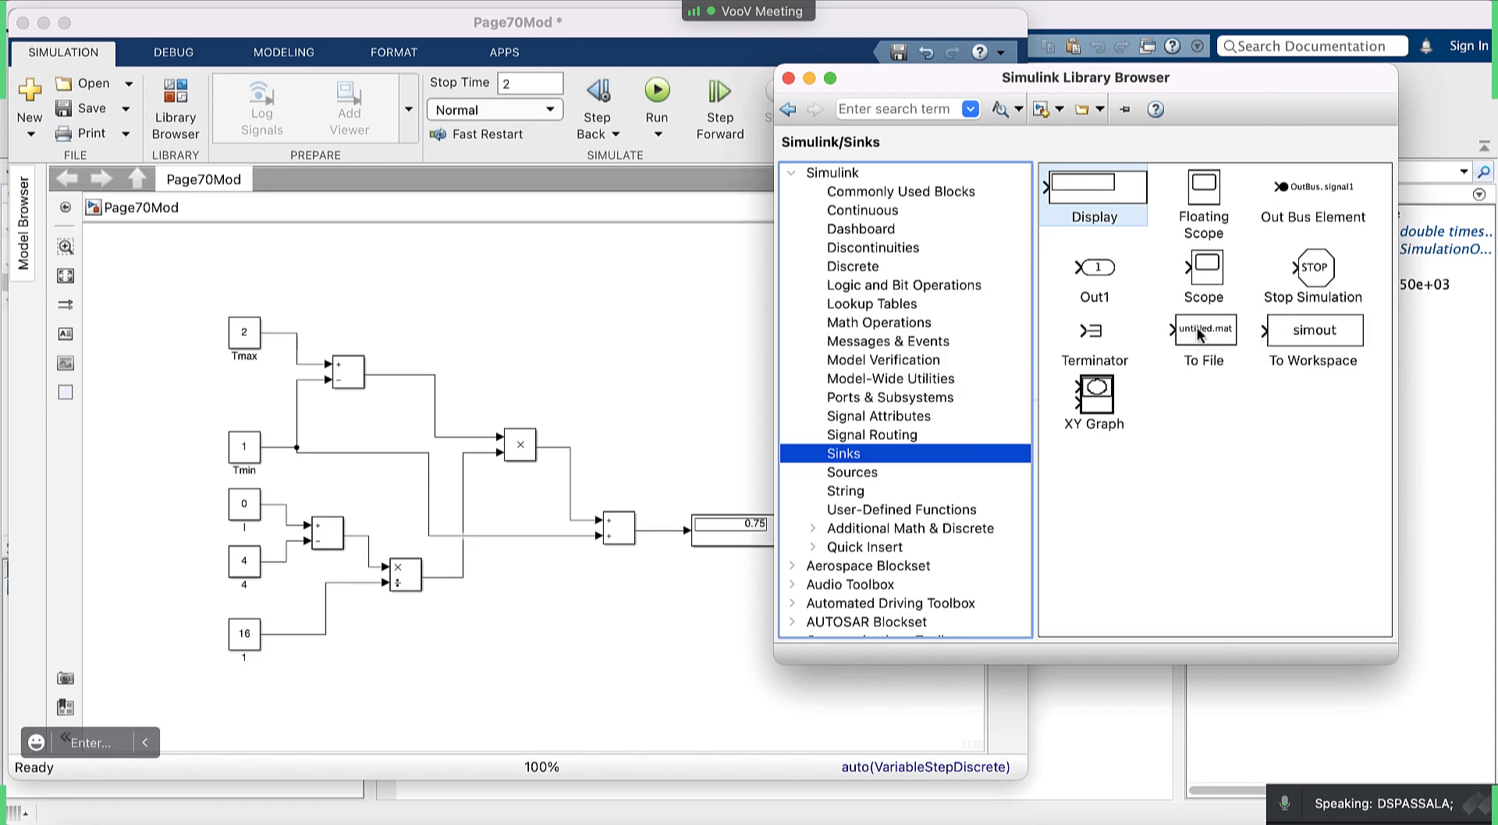
{"action": "mouse_move", "coordinate": [1199, 334]}
Look through the blocks of the Math Operations library.
{"action": "left_click", "coordinate": [893, 322]}
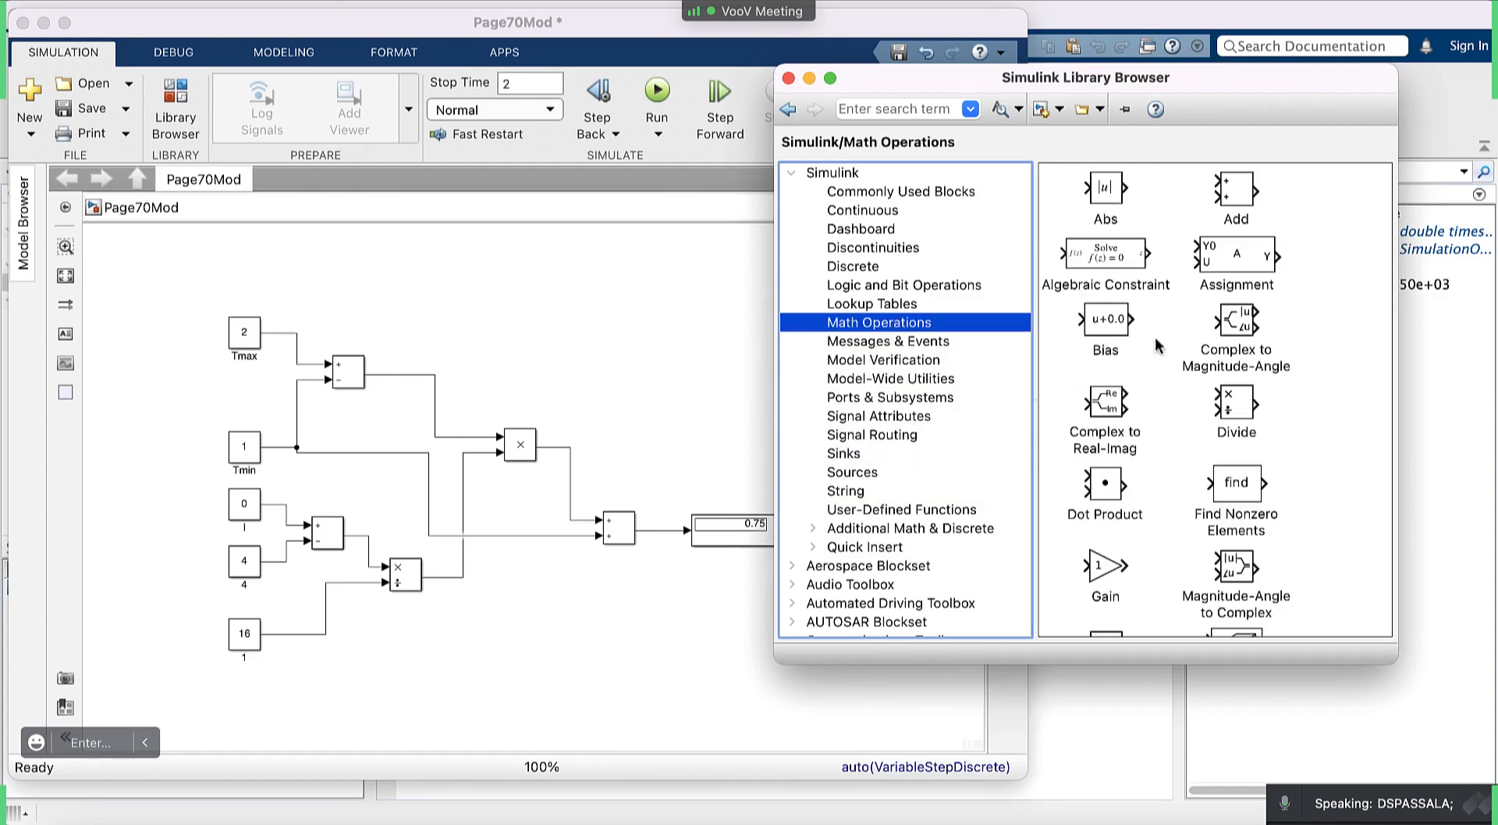
{"action": "scroll", "coordinate": [1156, 386], "scroll_direction": "down", "scroll_amount": 5}
{"action": "scroll", "coordinate": [1156, 383], "scroll_direction": "down", "scroll_amount": 2}
{"action": "scroll", "coordinate": [1157, 384], "scroll_direction": "up", "scroll_amount": 5}
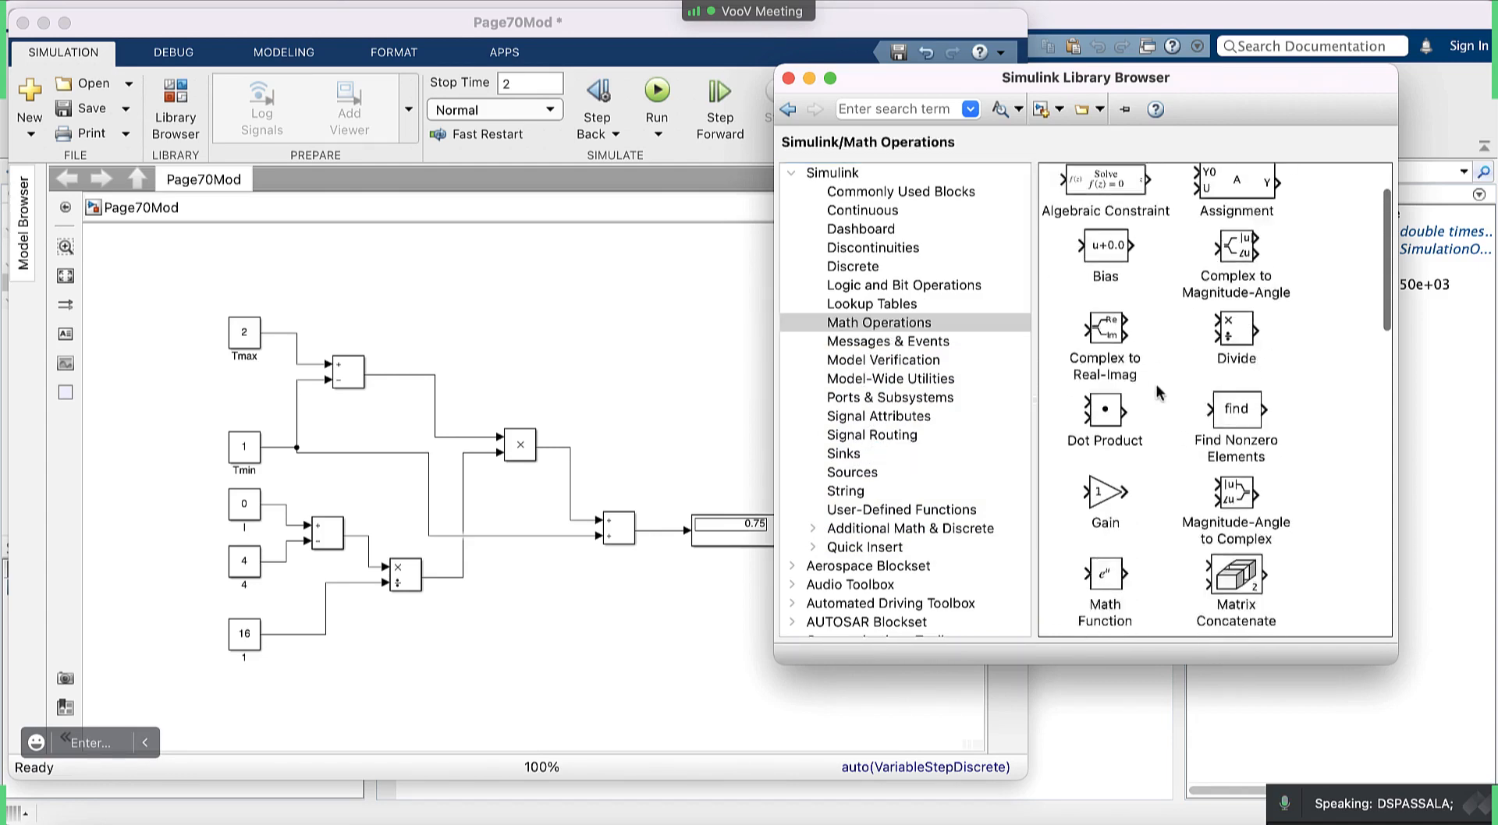
Search the block library for "divide" and look through the results from Simulink down to the HDL Coder group.
{"action": "scroll", "coordinate": [1156, 384], "scroll_direction": "down", "scroll_amount": 4}
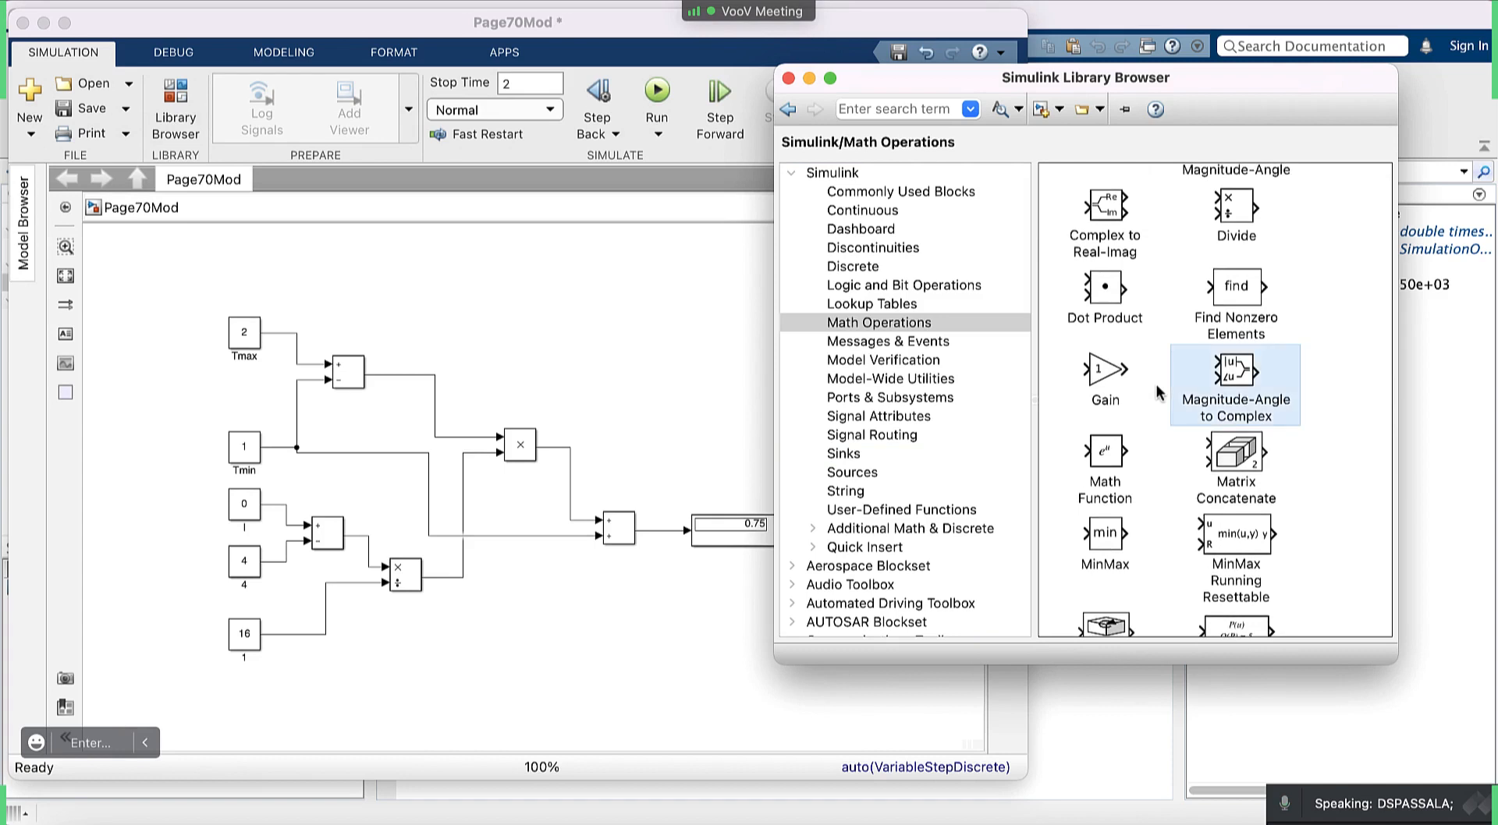
{"action": "left_click", "coordinate": [915, 105]}
{"action": "type", "text": "divide"}
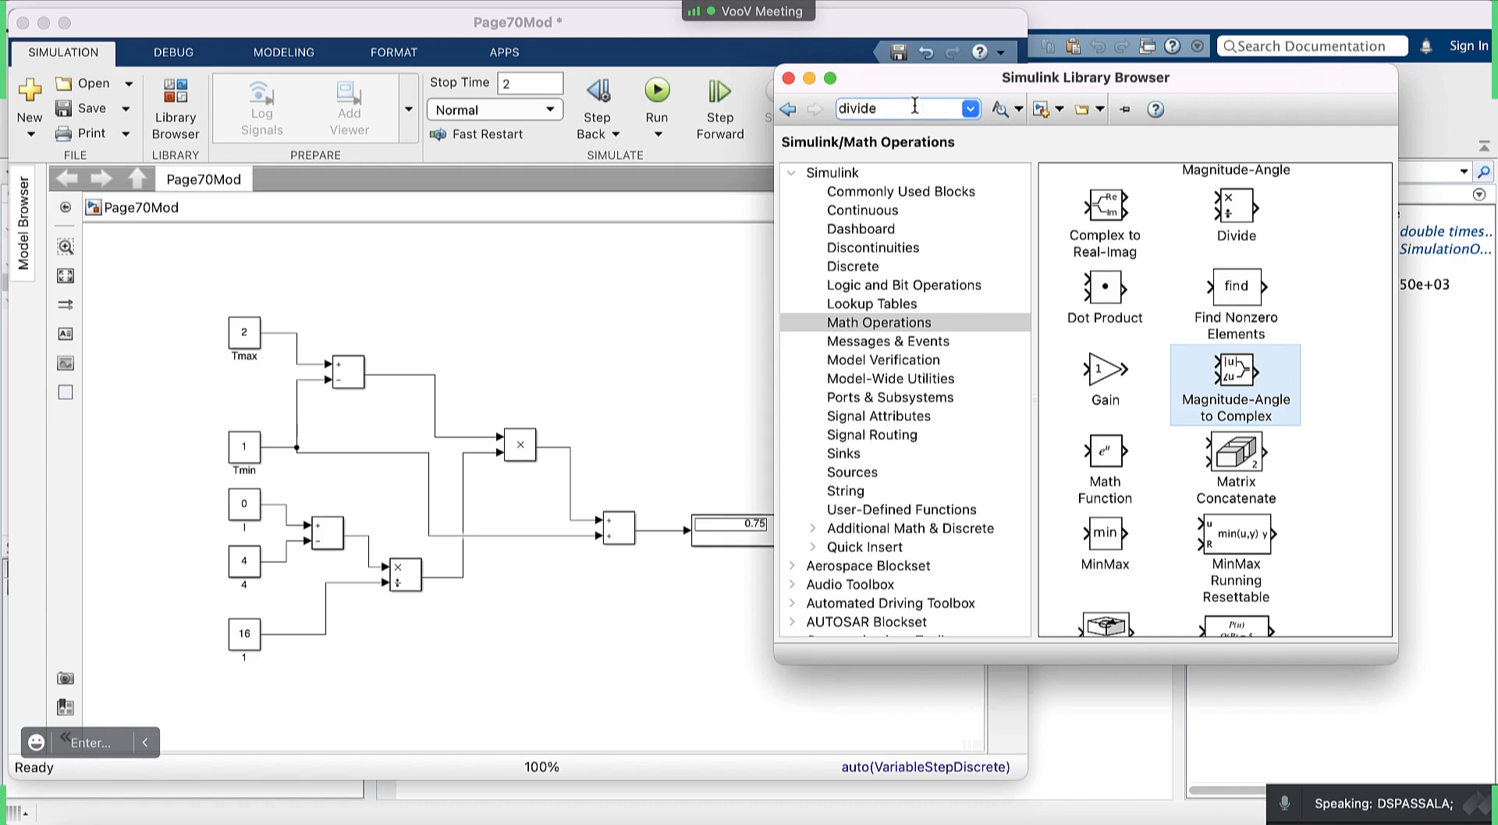
{"action": "key", "text": "Return"}
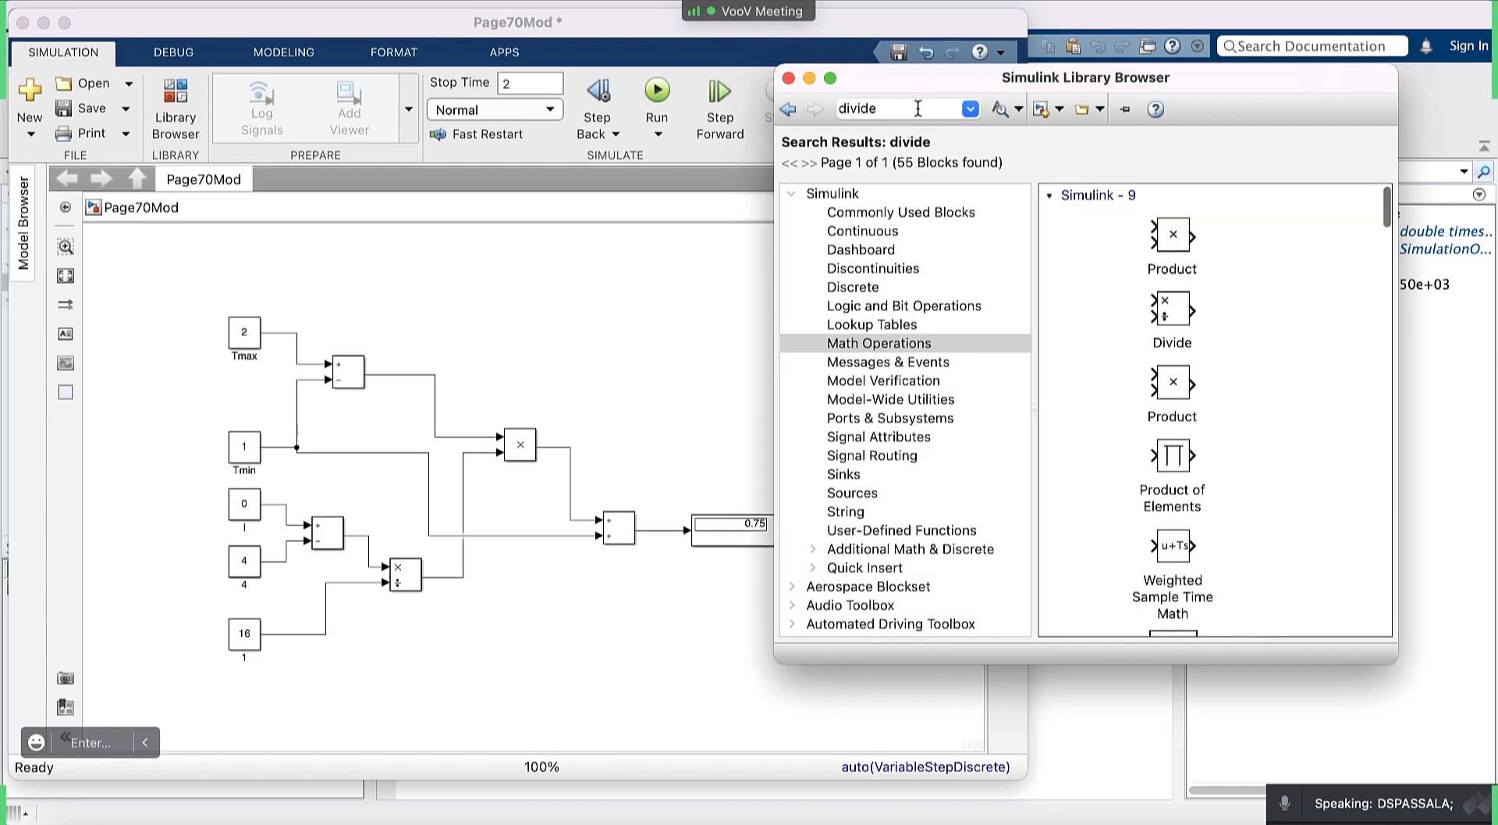
{"action": "scroll", "coordinate": [1146, 394], "scroll_direction": "down", "scroll_amount": 10}
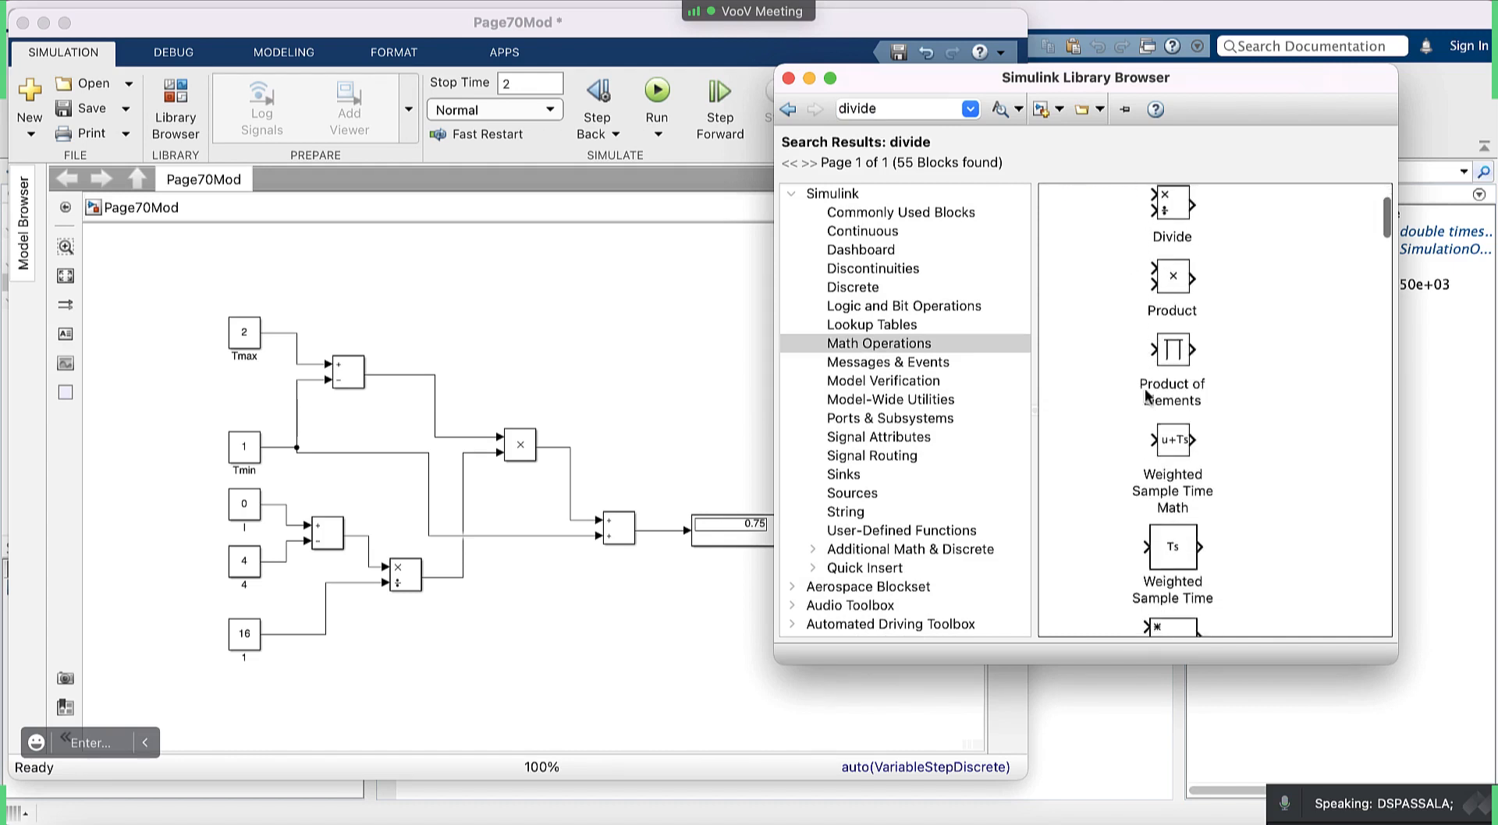
{"action": "scroll", "coordinate": [1145, 390], "scroll_direction": "down", "scroll_amount": 10}
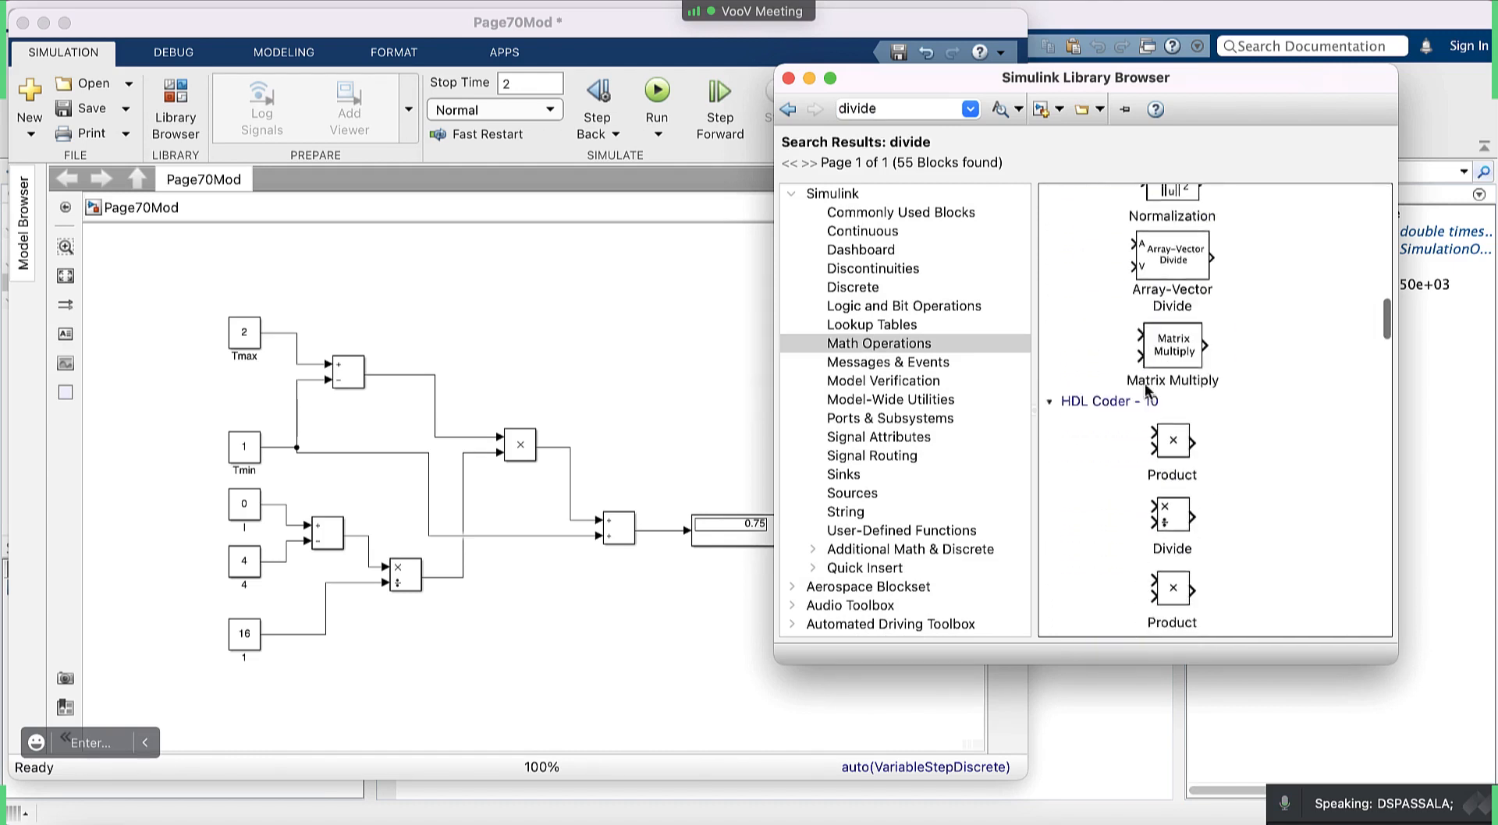
{"action": "scroll", "coordinate": [1146, 387], "scroll_direction": "down", "scroll_amount": 4}
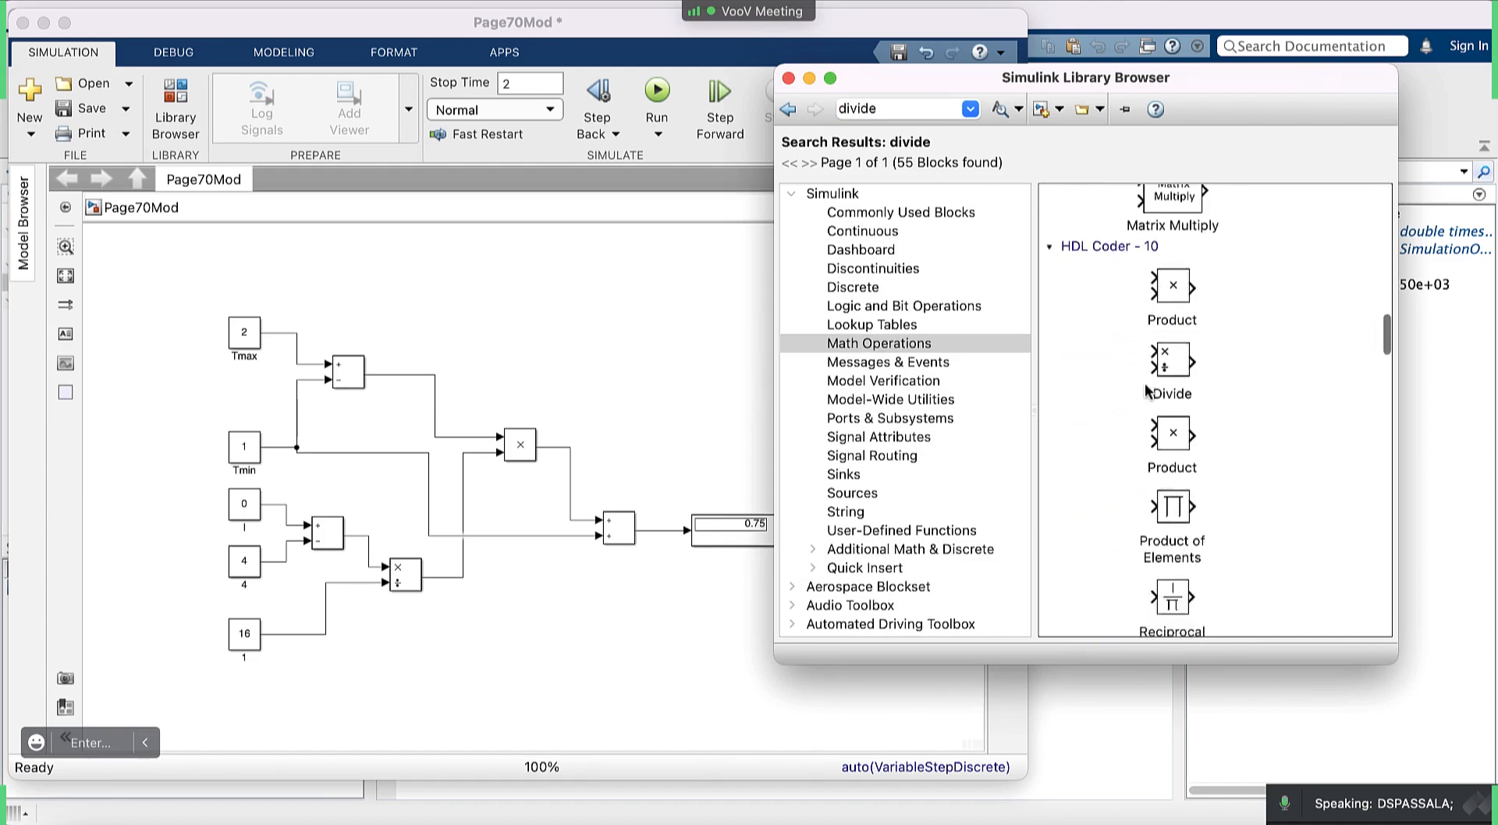
{"action": "scroll", "coordinate": [1144, 382], "scroll_direction": "up", "scroll_amount": 2}
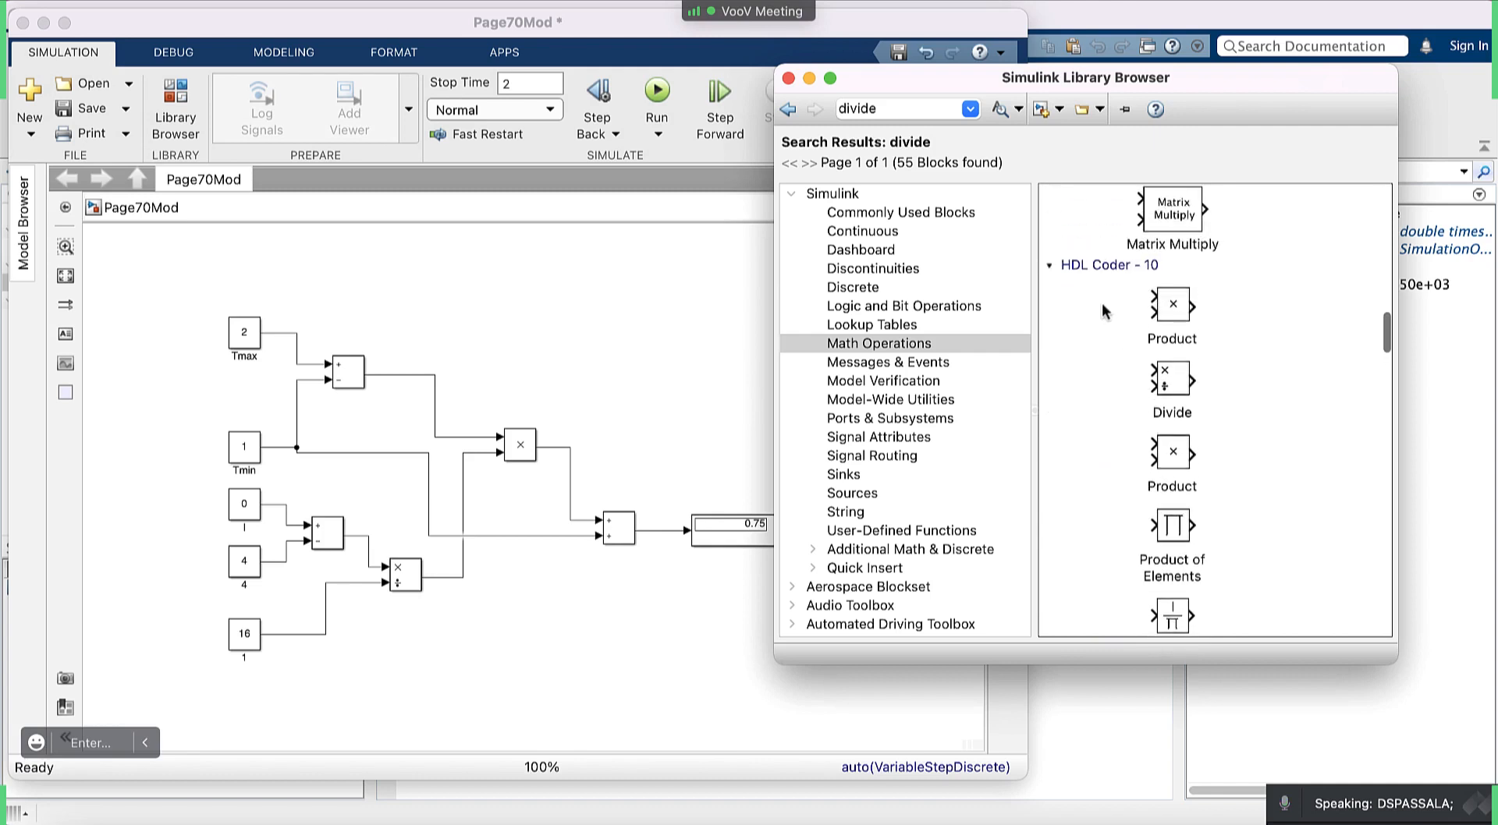
Collapse the HDL Coder, Mixed-Signal, Phased Array, RF Blockset, Simscape, DSP System Toolbox and Aerospace Blockset groups in the search results.
{"action": "left_click", "coordinate": [1050, 265]}
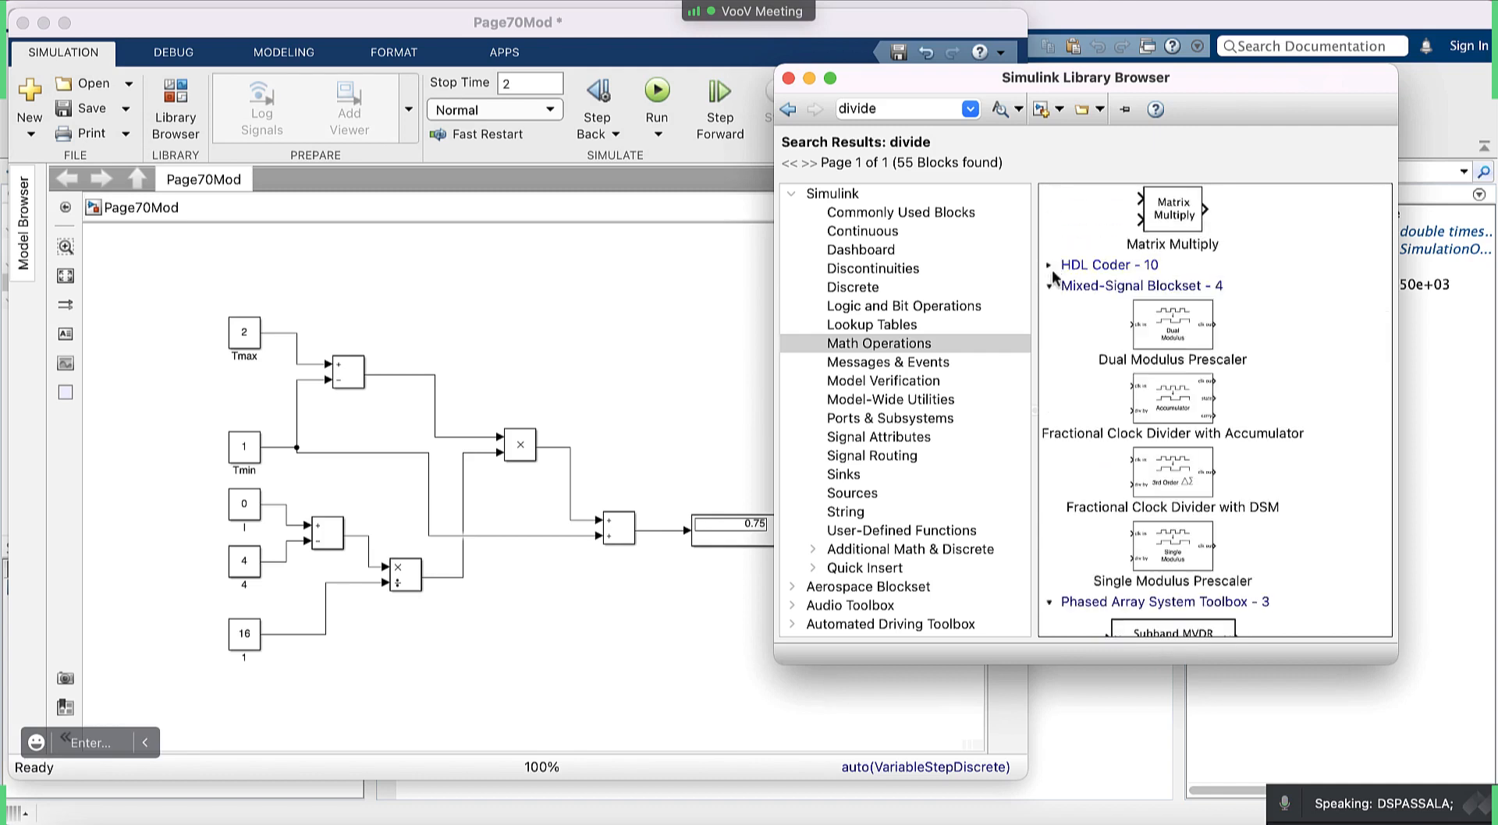
{"action": "left_click", "coordinate": [1049, 286]}
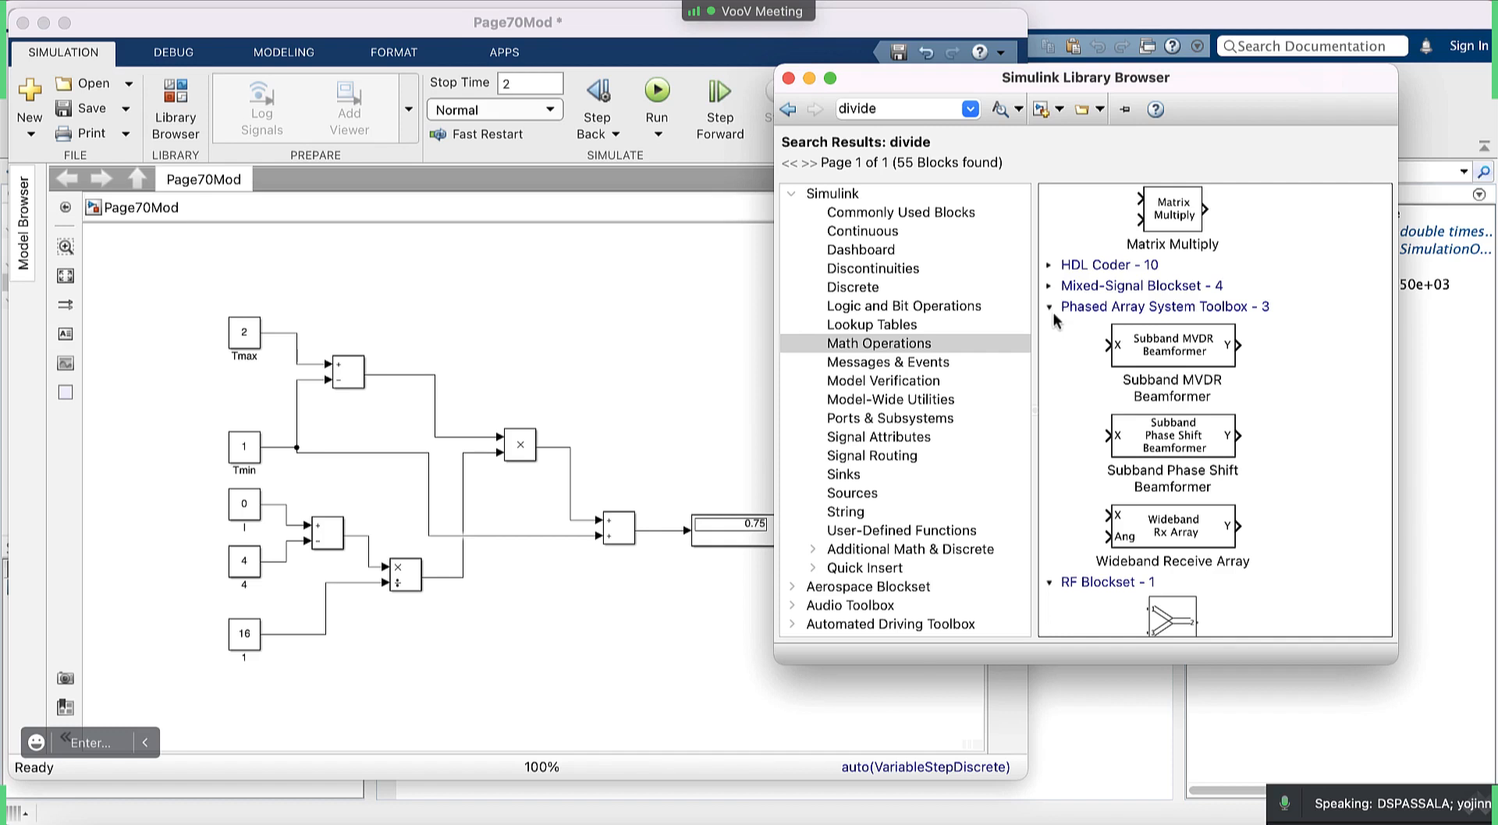
{"action": "left_click", "coordinate": [1049, 307]}
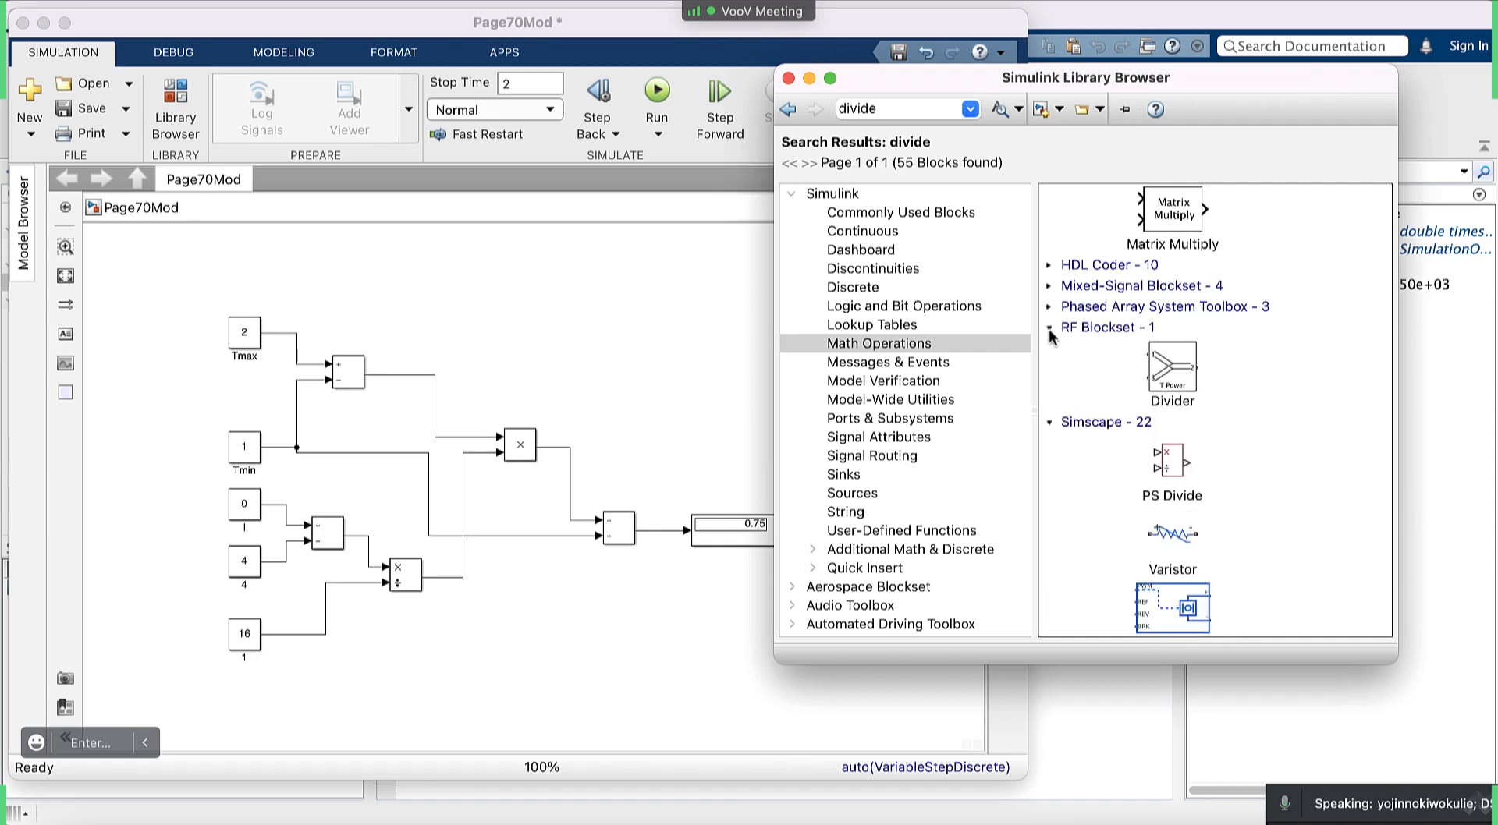
{"action": "left_click", "coordinate": [1050, 328]}
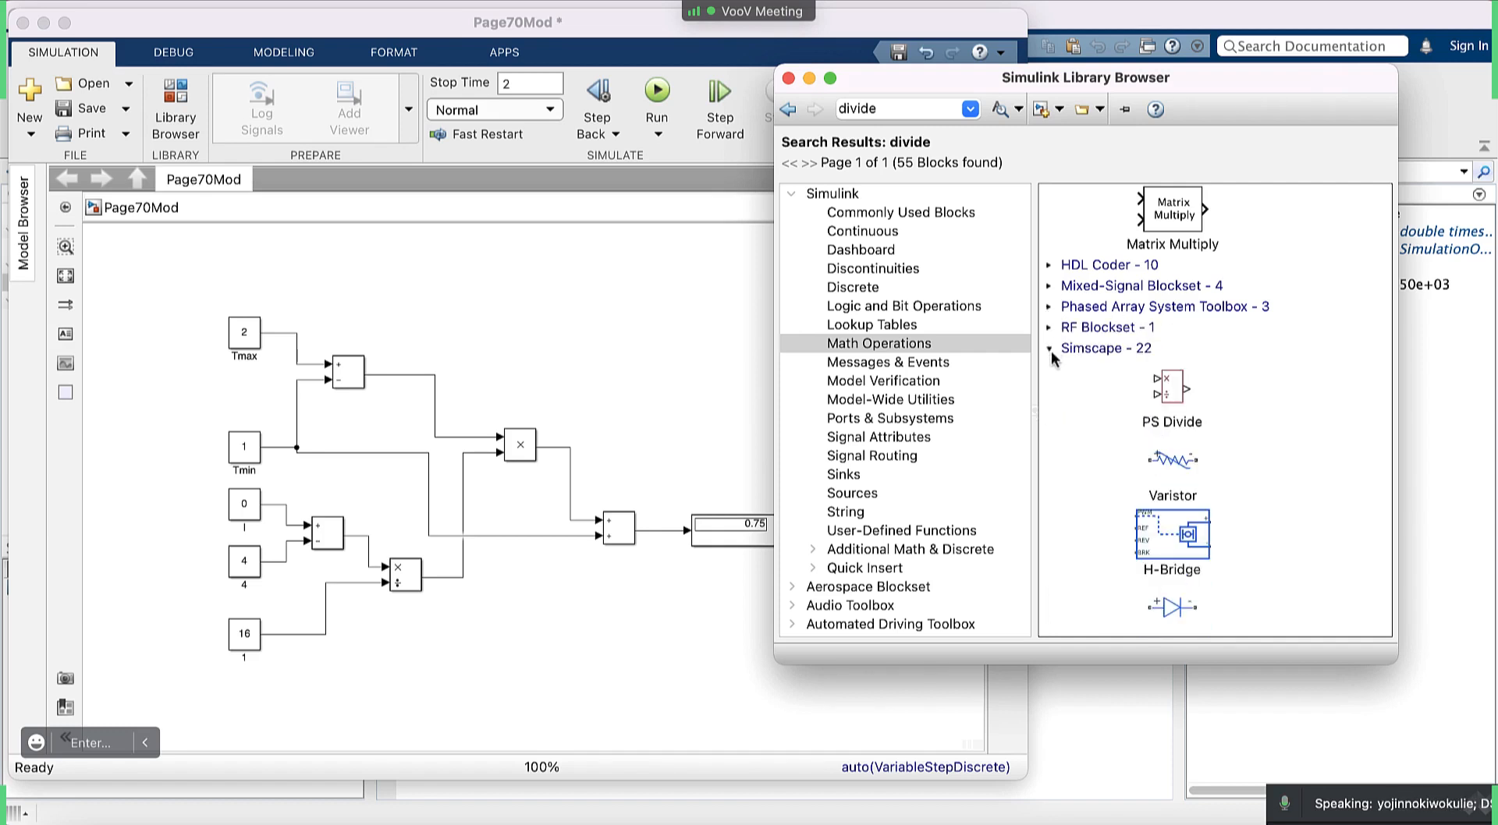
{"action": "left_click", "coordinate": [1049, 348]}
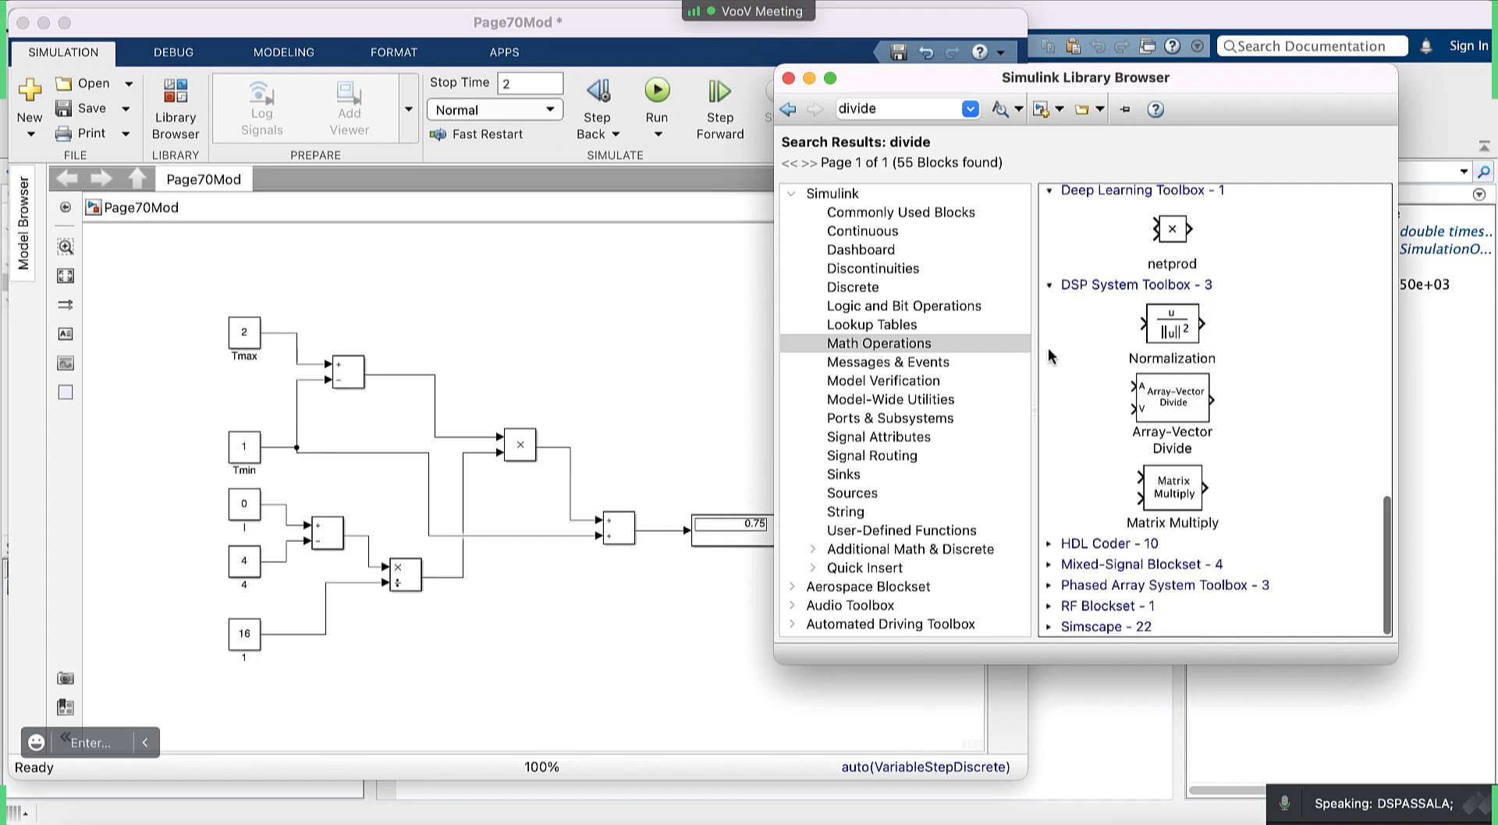
{"action": "left_click", "coordinate": [1050, 284]}
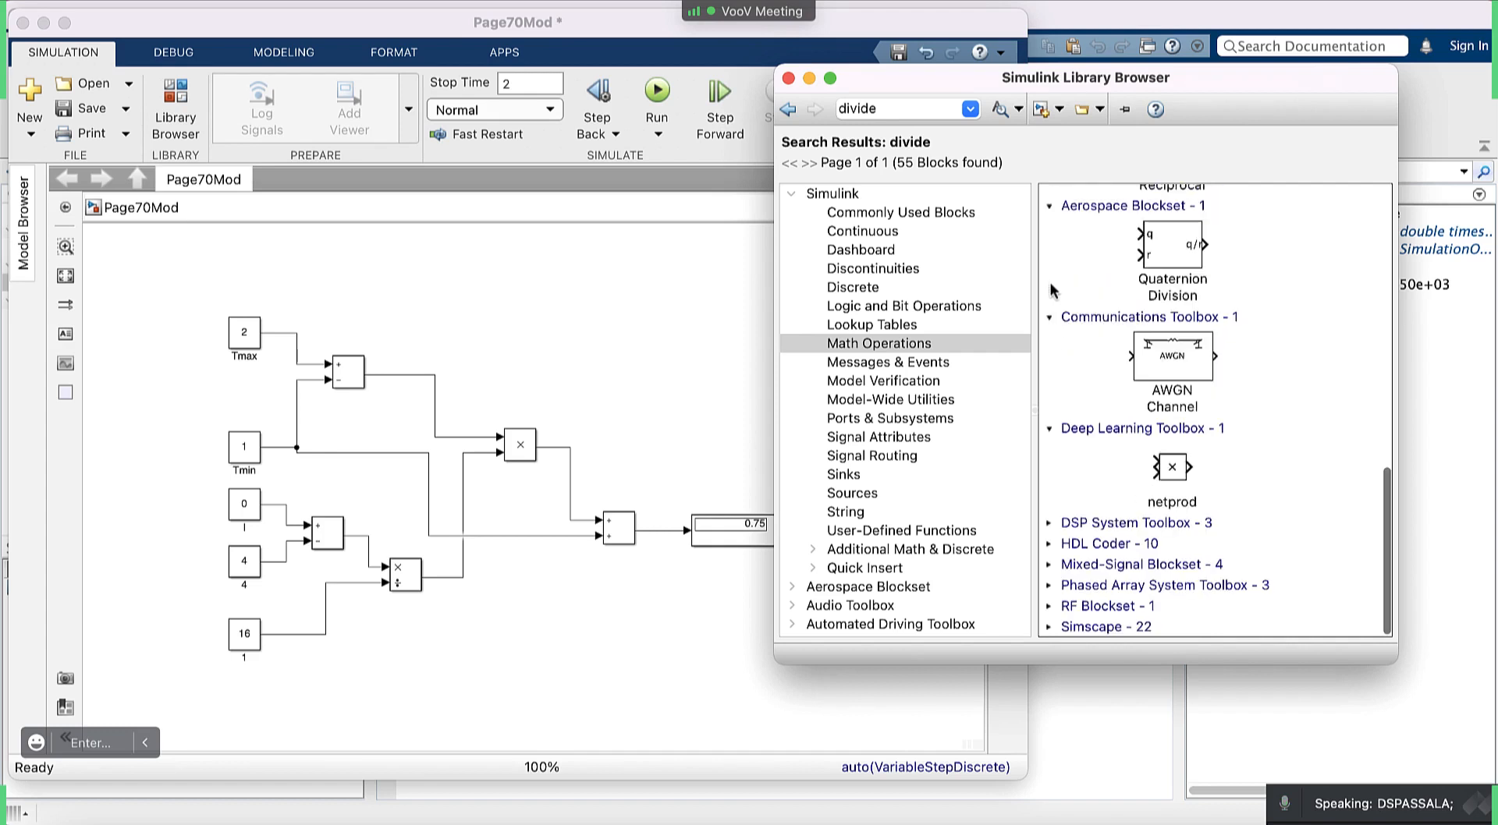
{"action": "left_click", "coordinate": [1050, 206]}
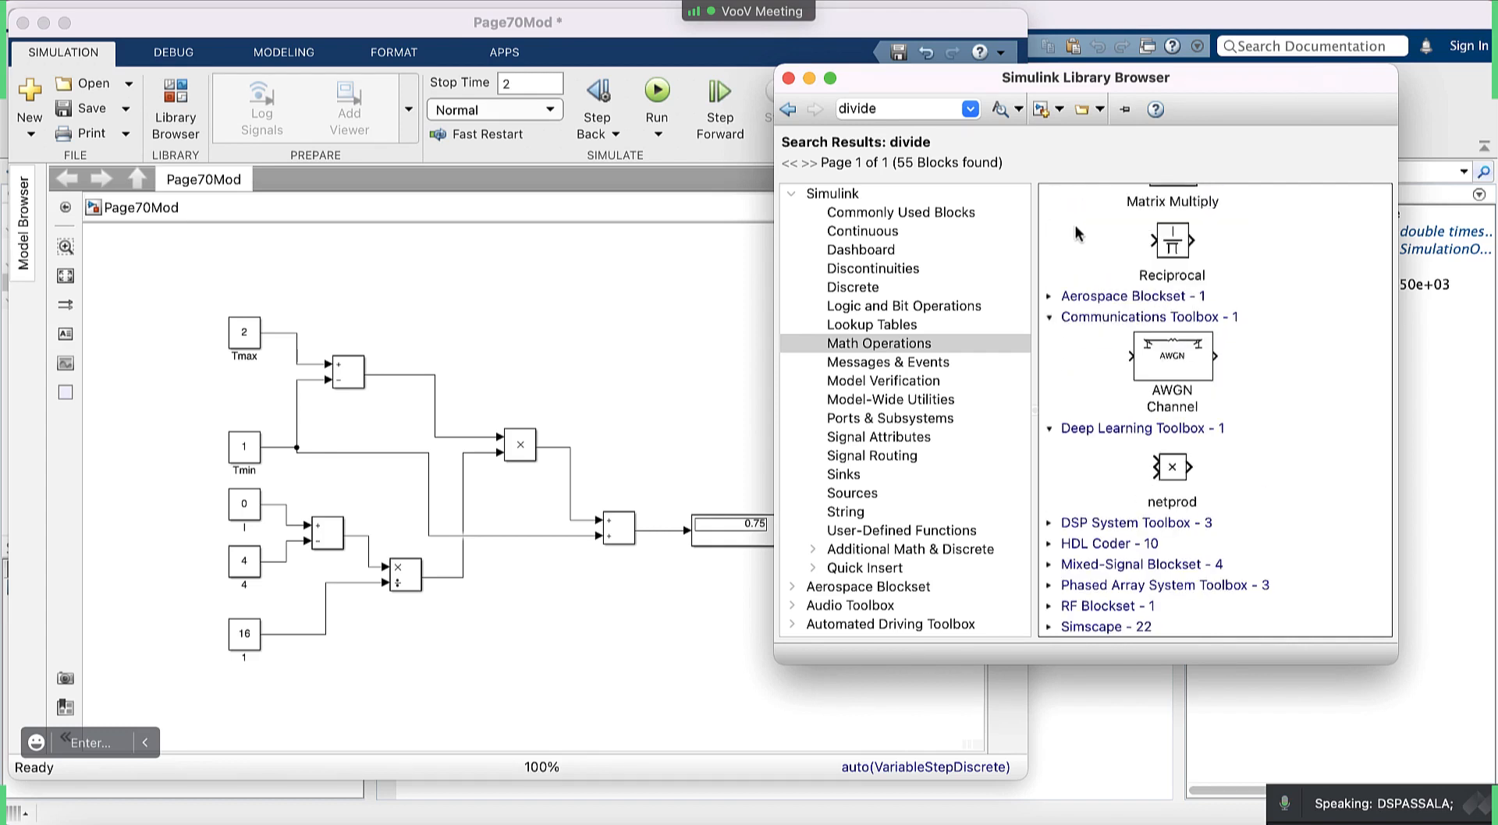
Examine the Simulink group's blocks in the divide search results and the shortened list of toolbox groups.
{"action": "scroll", "coordinate": [1075, 225], "scroll_direction": "up", "scroll_amount": 3}
{"action": "scroll", "coordinate": [1075, 225], "scroll_direction": "up", "scroll_amount": 5}
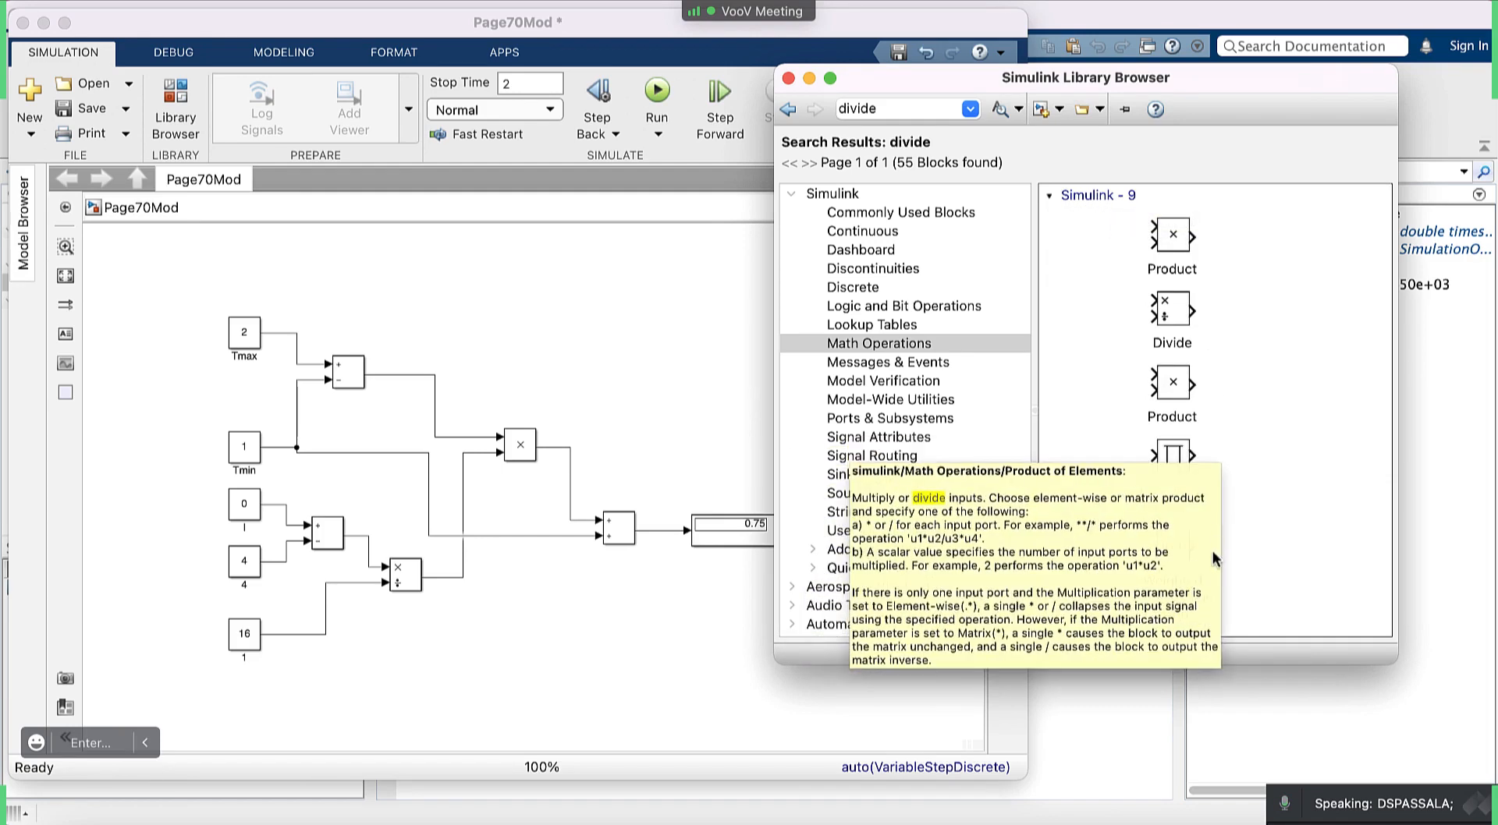
{"action": "scroll", "coordinate": [1220, 549], "scroll_direction": "down", "scroll_amount": 5}
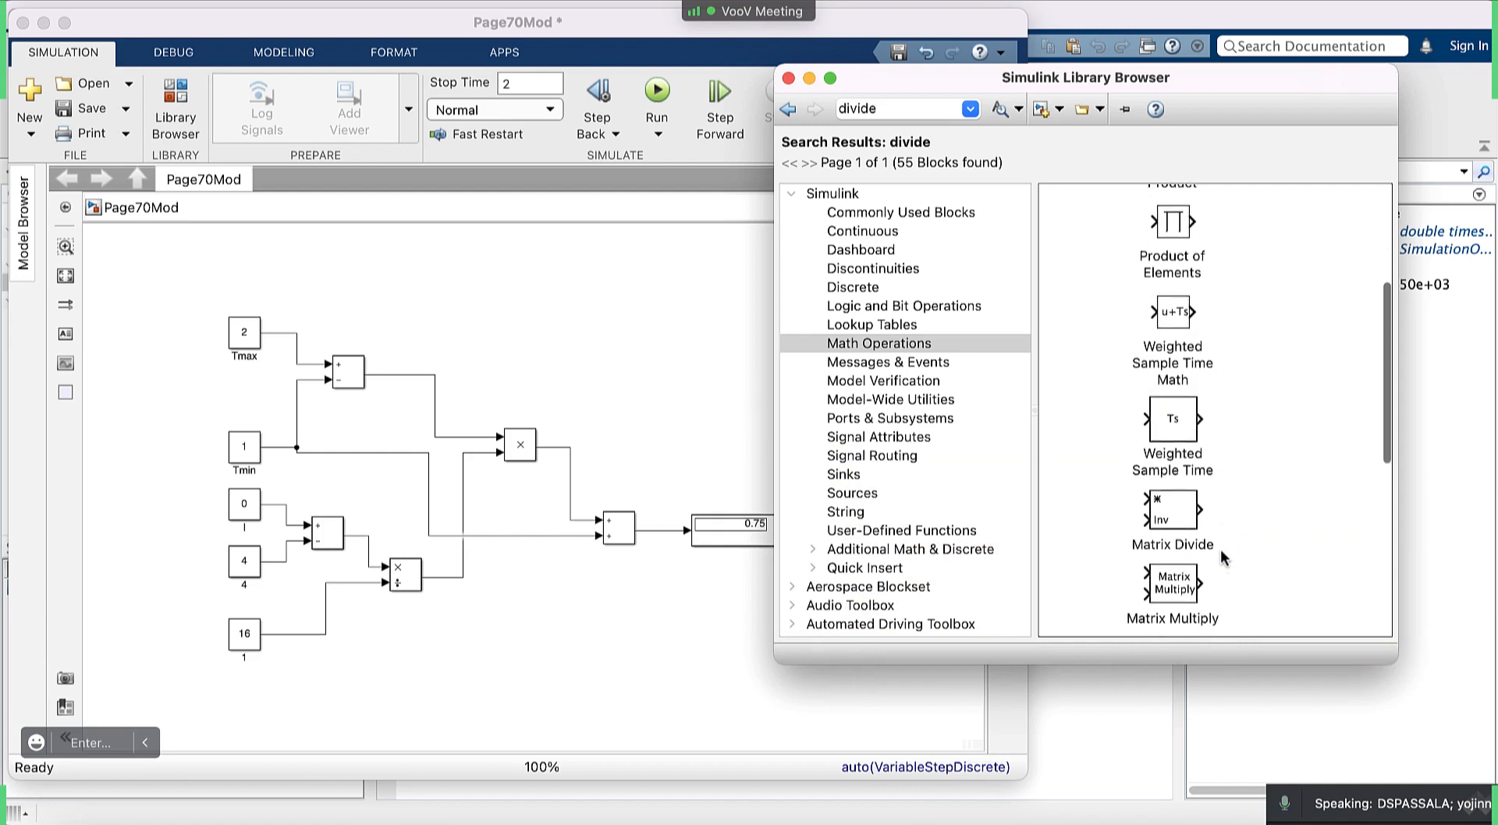
{"action": "scroll", "coordinate": [1220, 549], "scroll_direction": "down", "scroll_amount": 10}
{"action": "scroll", "coordinate": [1222, 542], "scroll_direction": "up", "scroll_amount": 4}
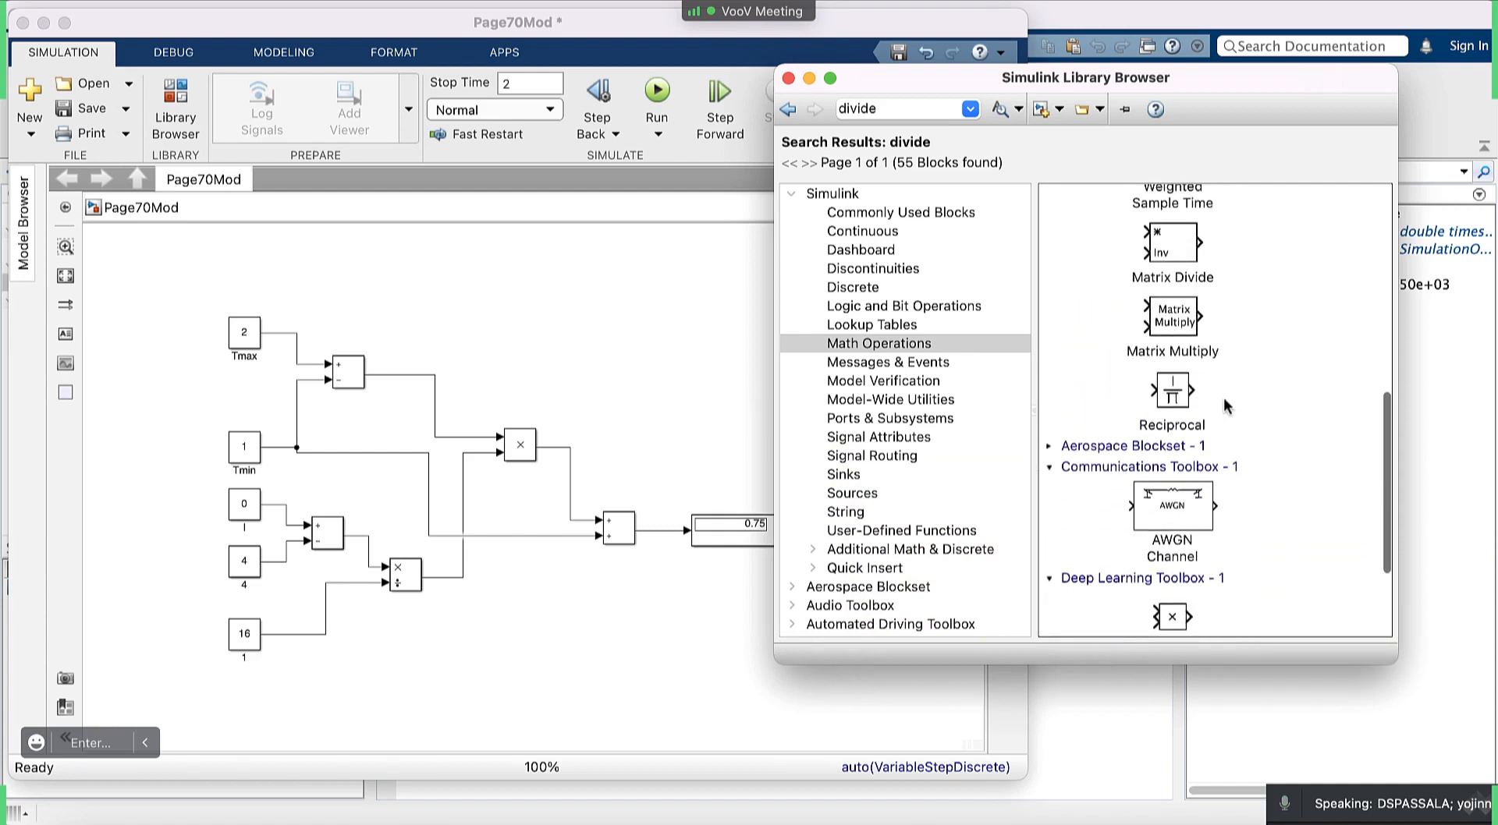
{"action": "scroll", "coordinate": [1224, 398], "scroll_direction": "up", "scroll_amount": 3}
{"action": "scroll", "coordinate": [1224, 397], "scroll_direction": "up", "scroll_amount": 15}
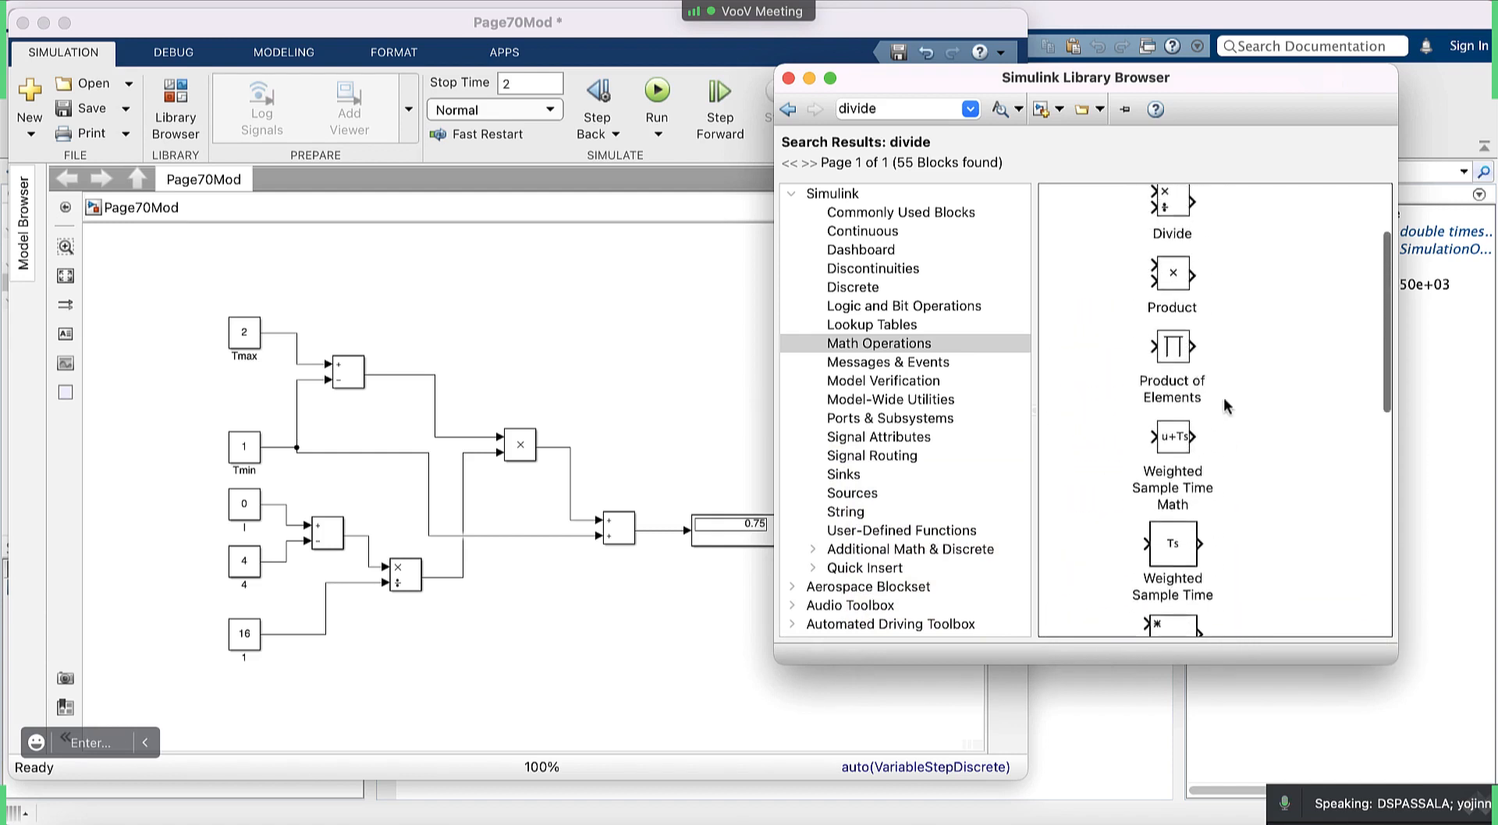
{"action": "scroll", "coordinate": [1145, 334], "scroll_direction": "up", "scroll_amount": 2}
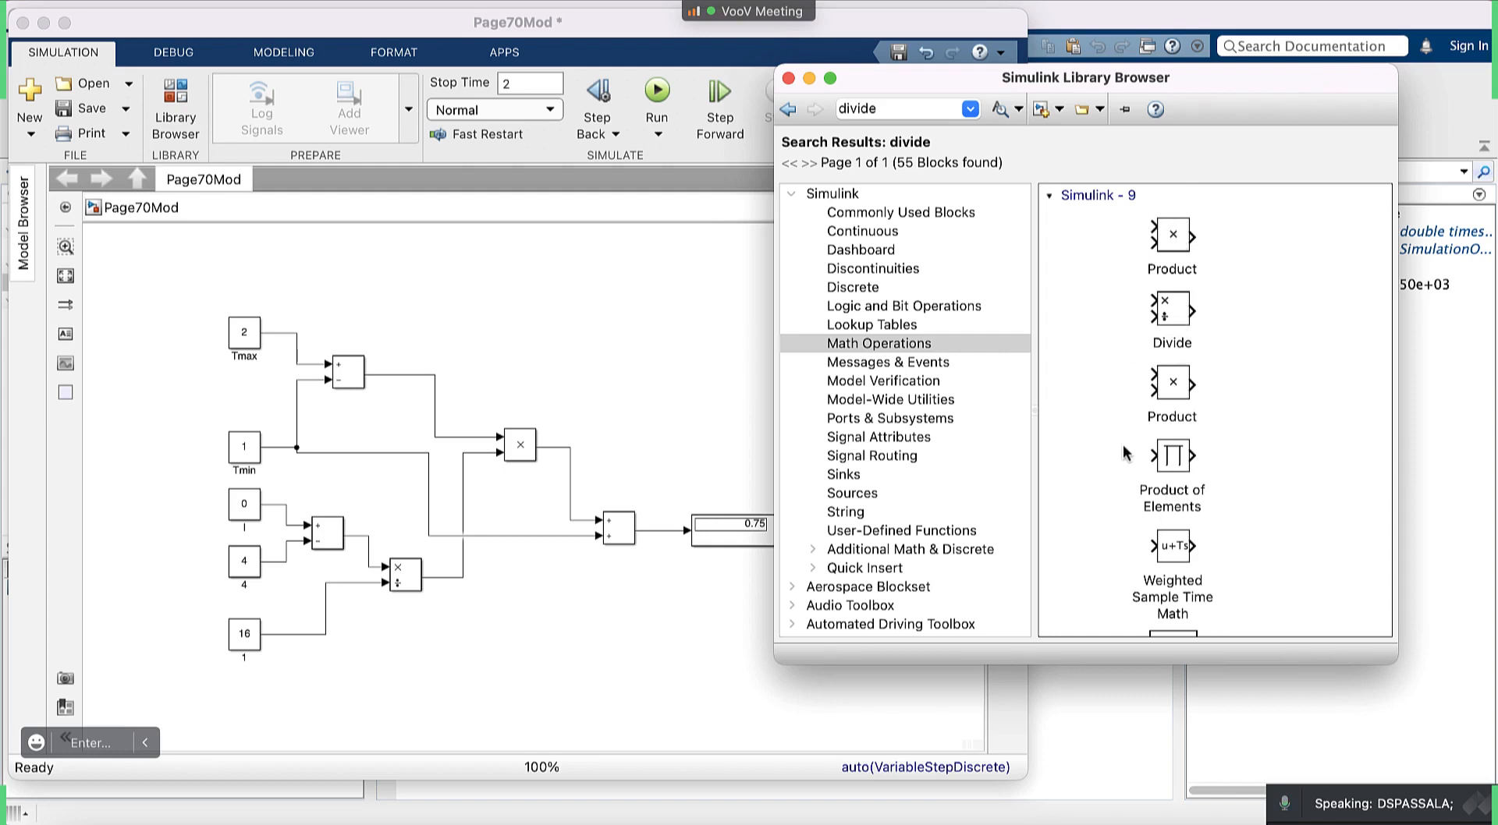
{"action": "scroll", "coordinate": [1127, 429], "scroll_direction": "down", "scroll_amount": 2}
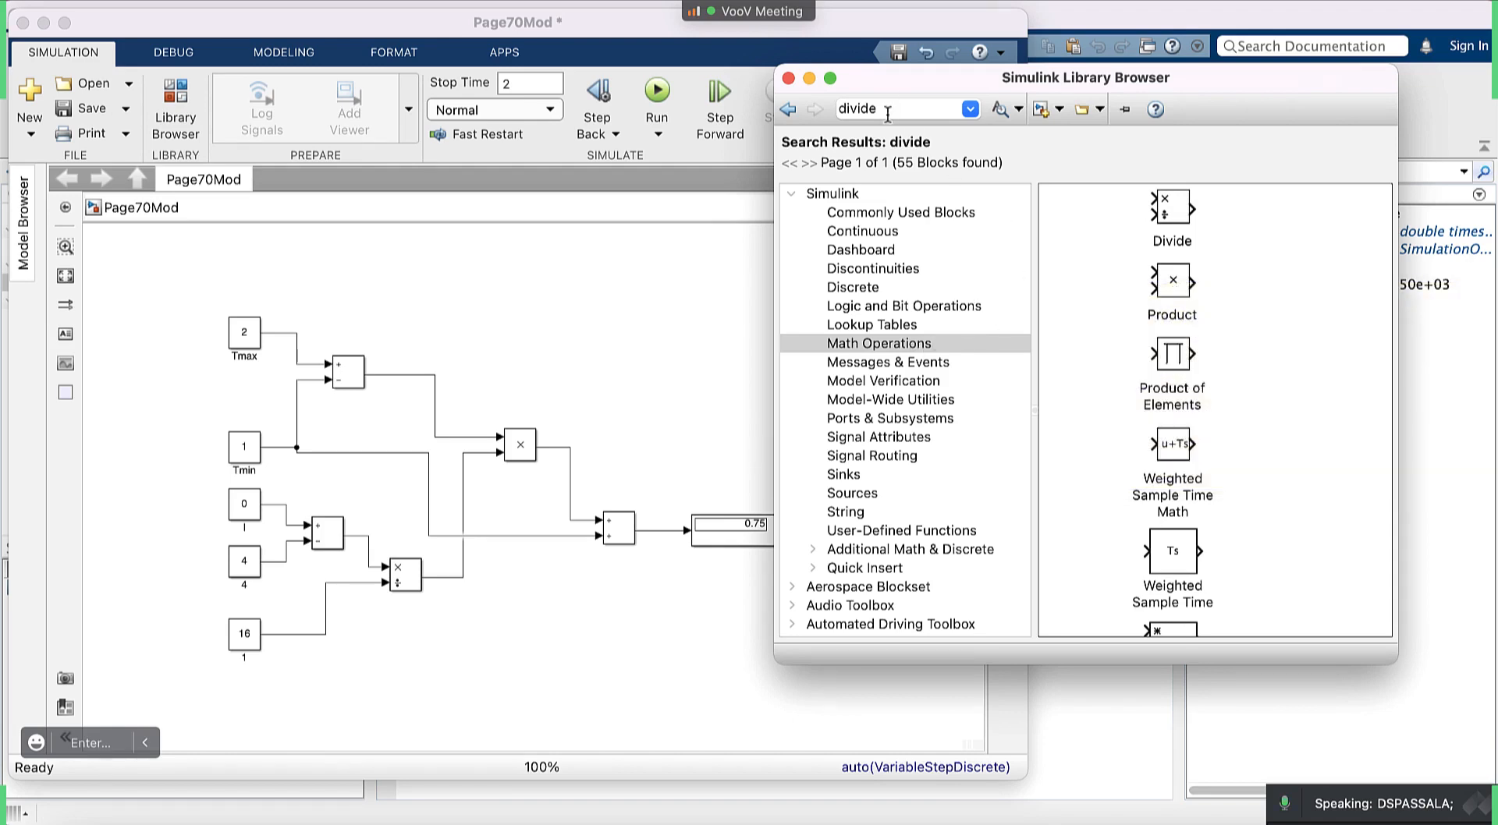
{"action": "scroll", "coordinate": [1154, 425], "scroll_direction": "down", "scroll_amount": 6}
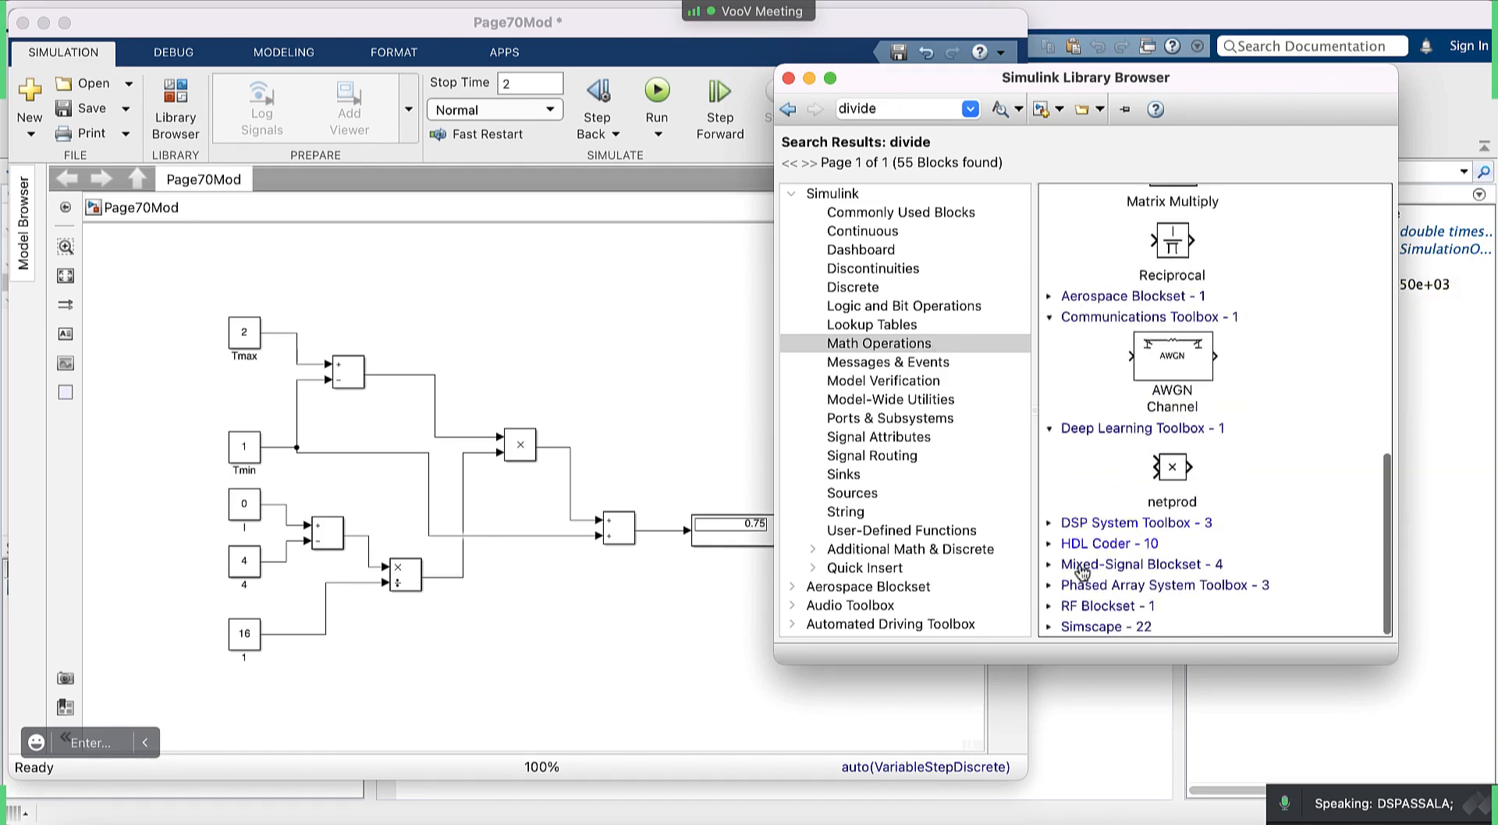
Expand the HDL Coder group in the search results and select its Divide block.
{"action": "left_click", "coordinate": [1048, 544]}
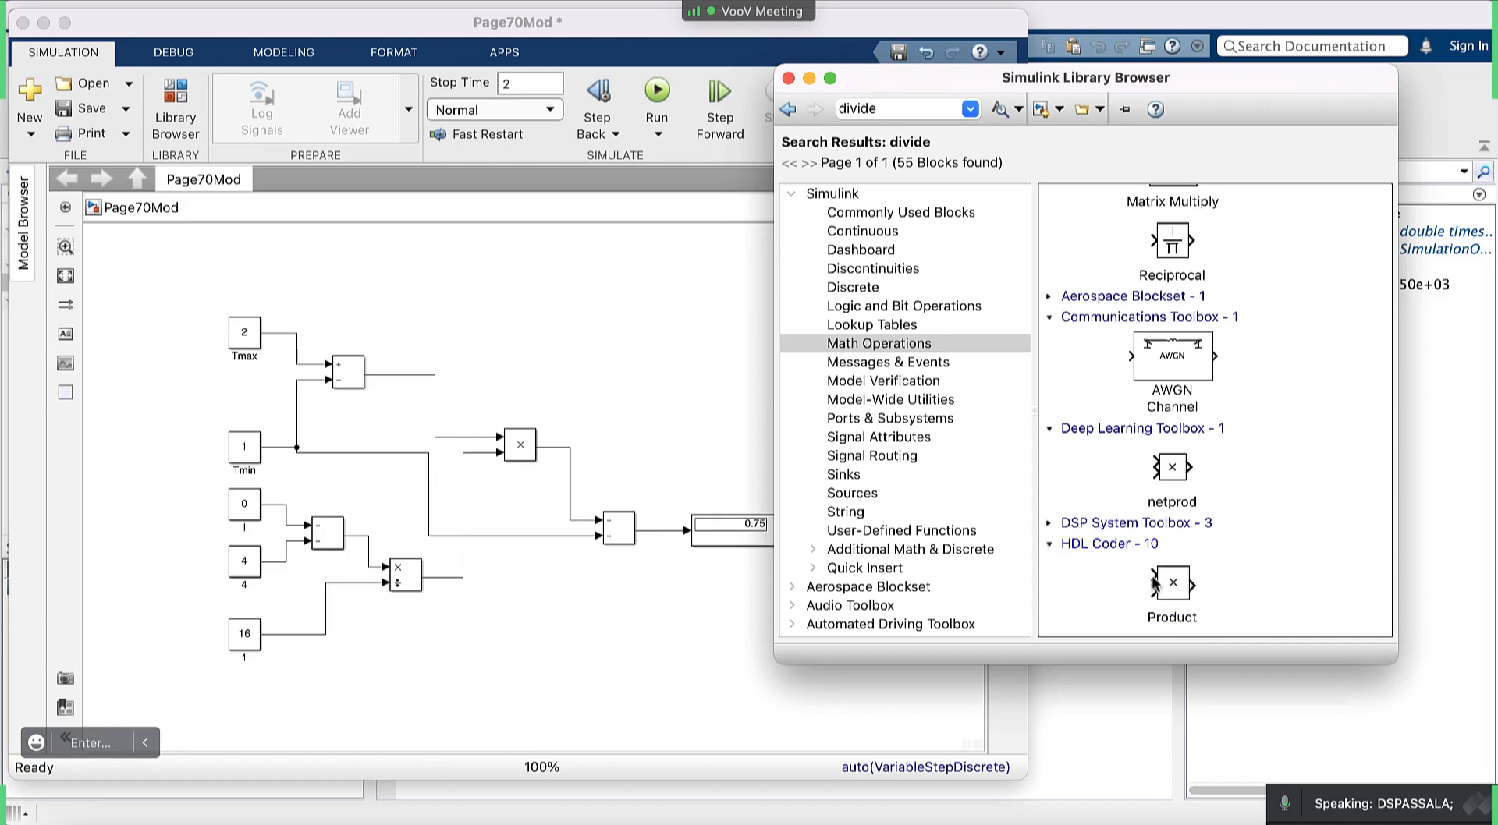
{"action": "scroll", "coordinate": [1154, 584], "scroll_direction": "down", "scroll_amount": 3}
{"action": "scroll", "coordinate": [1155, 583], "scroll_direction": "down", "scroll_amount": 1}
{"action": "left_click", "coordinate": [1178, 501]}
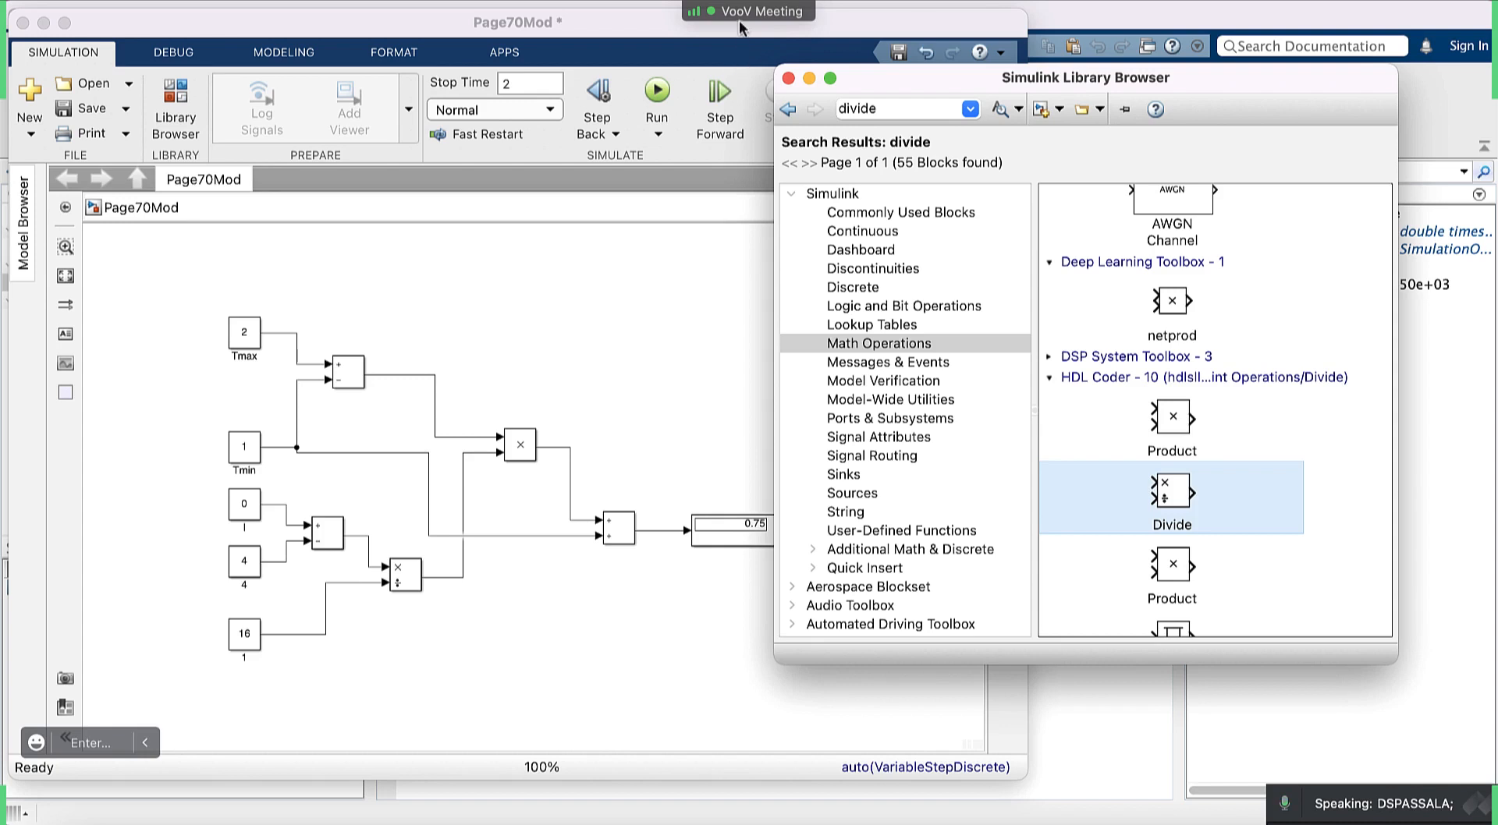
Close the Simulink Library Browser and the Page70Mod model, saving the model's changes.
{"action": "mouse_move", "coordinate": [741, 12]}
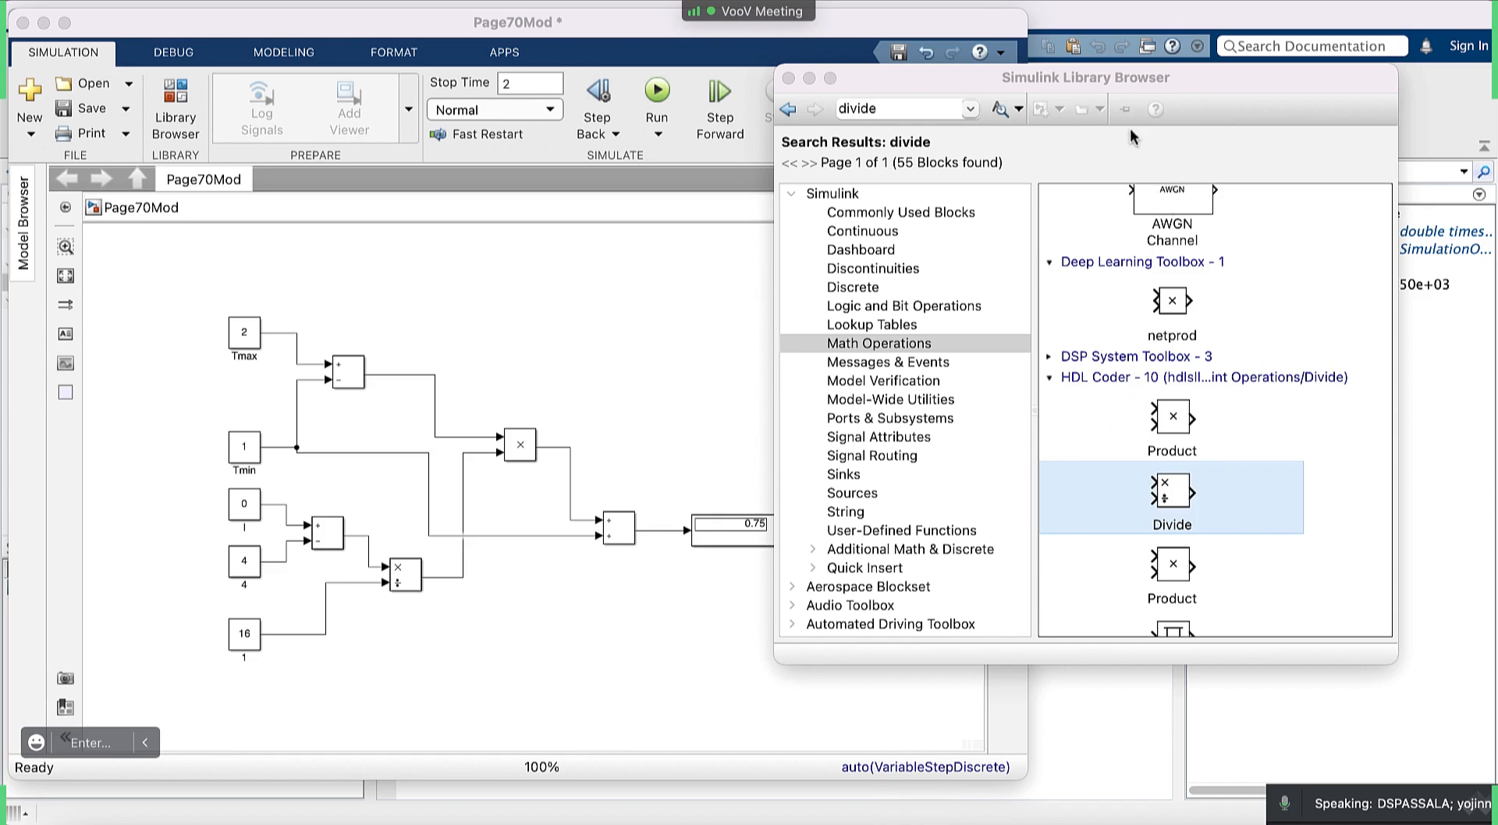
{"action": "left_click", "coordinate": [787, 78]}
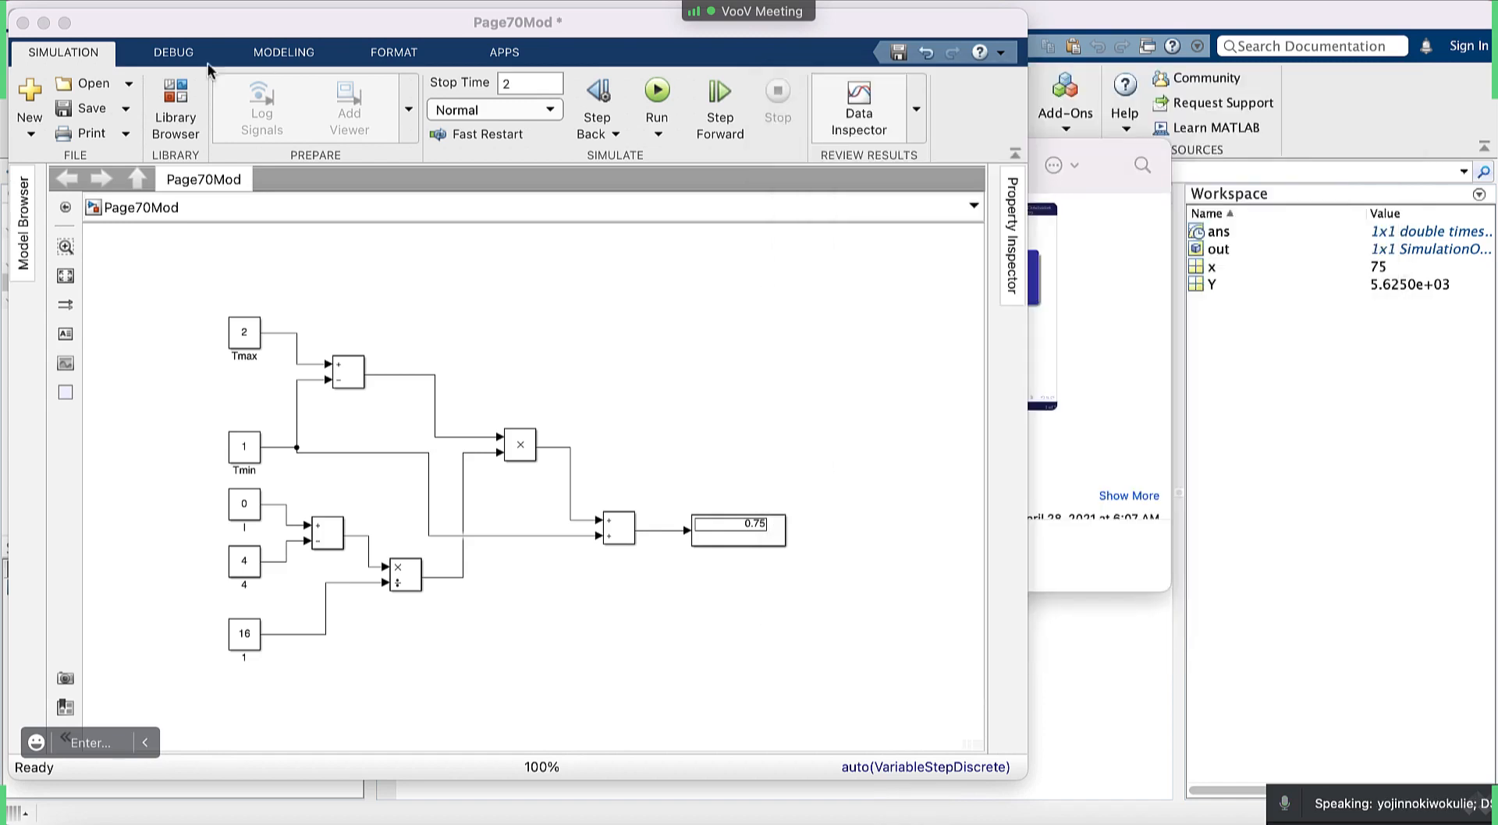
{"action": "left_click", "coordinate": [23, 24]}
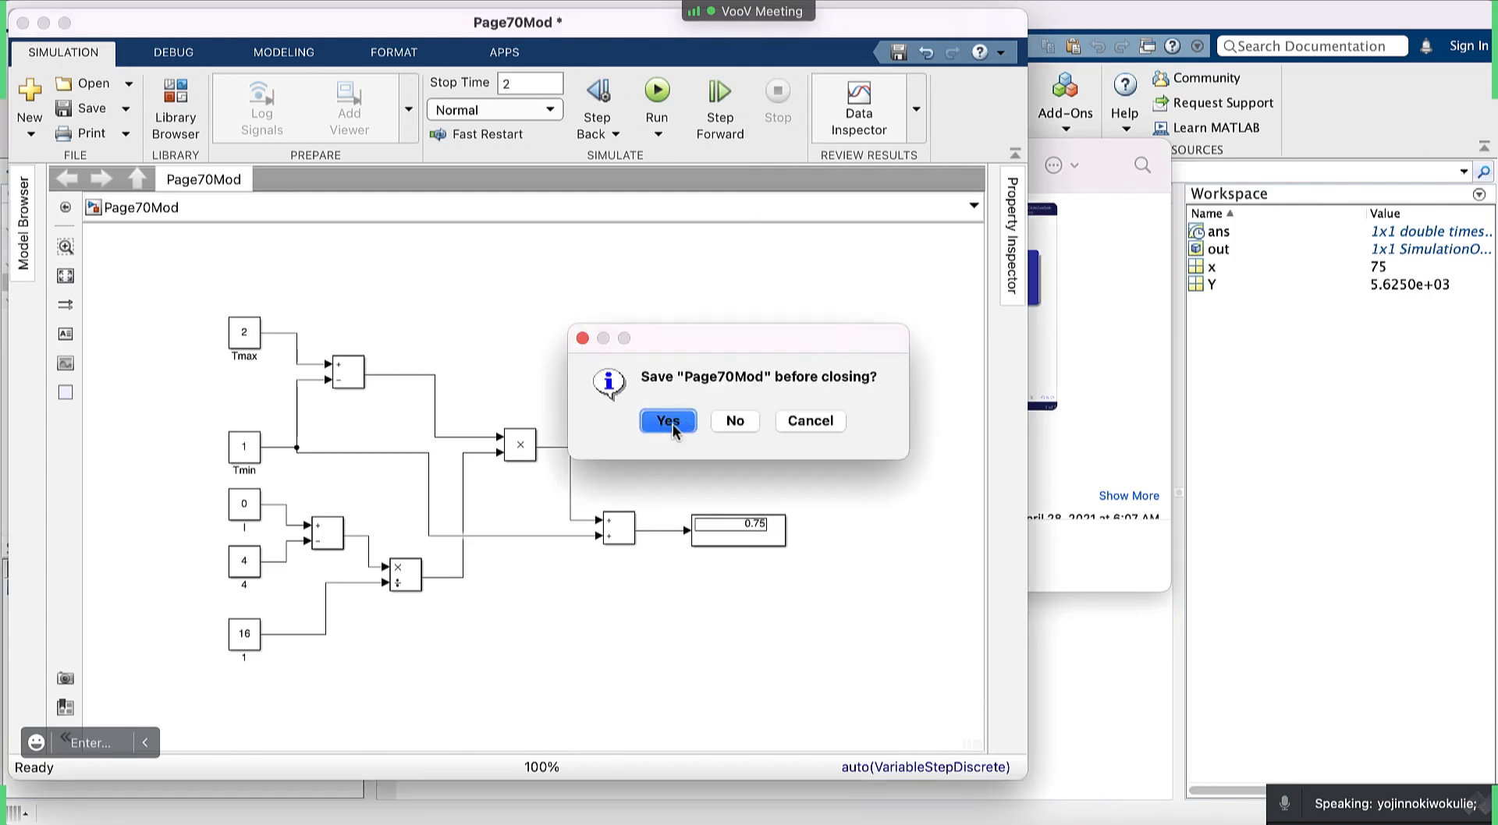
{"action": "left_click", "coordinate": [672, 422]}
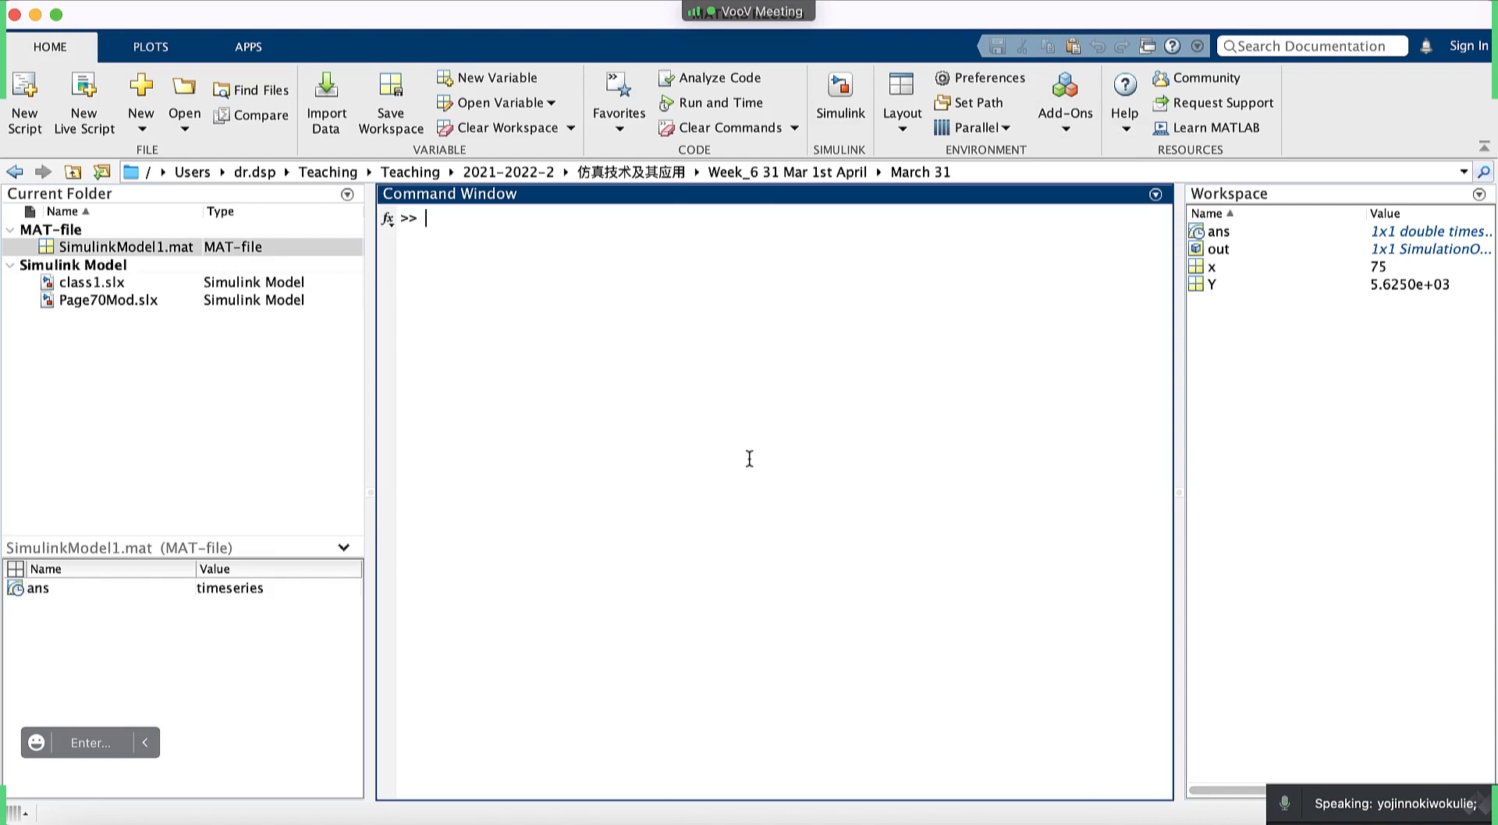
{"action": "mouse_move", "coordinate": [1369, 811]}
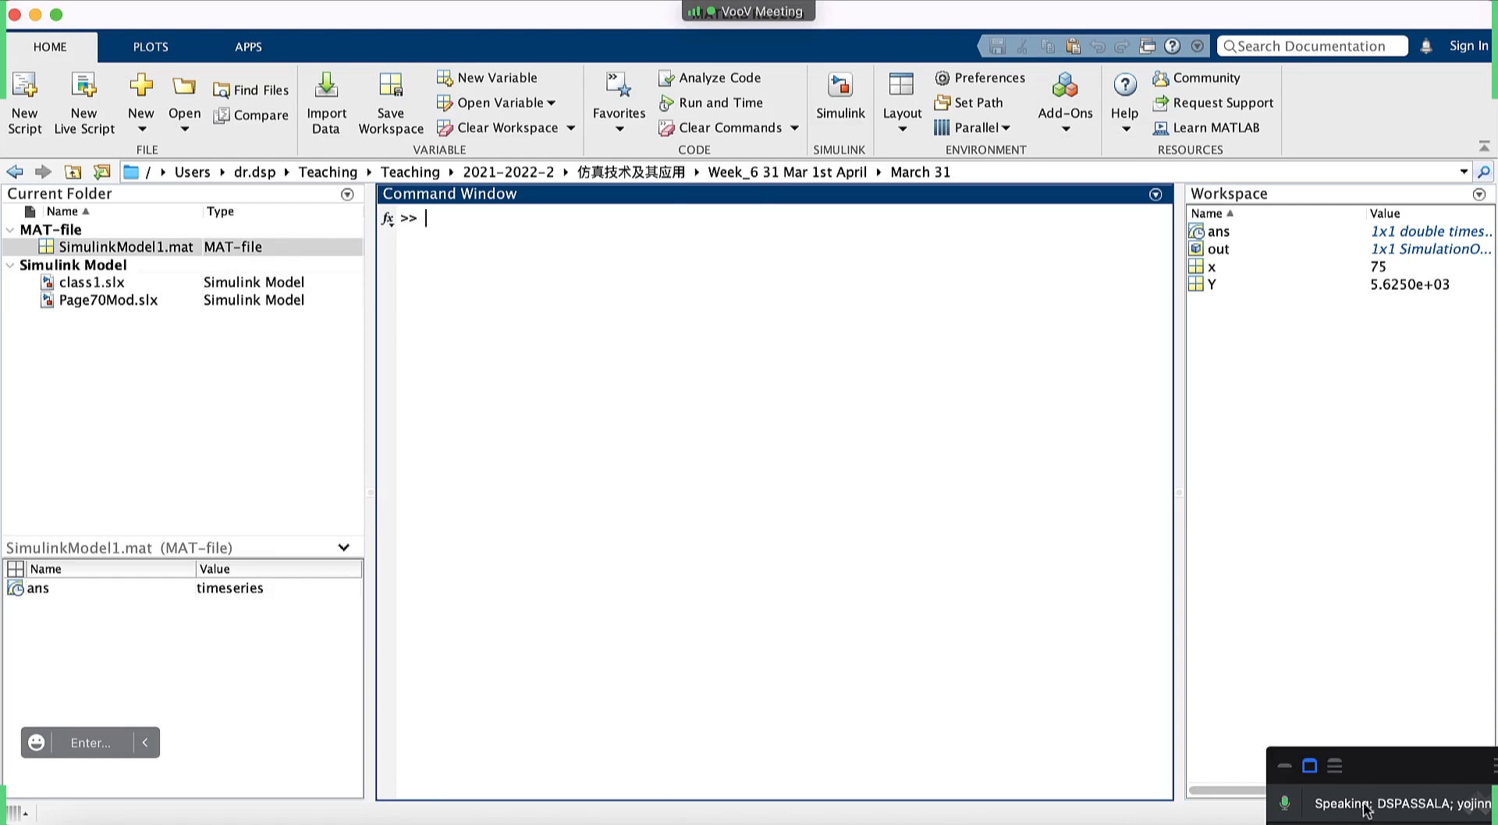
{"action": "left_click_drag", "start_coordinate": [1365, 811], "coordinate": [1339, 662]}
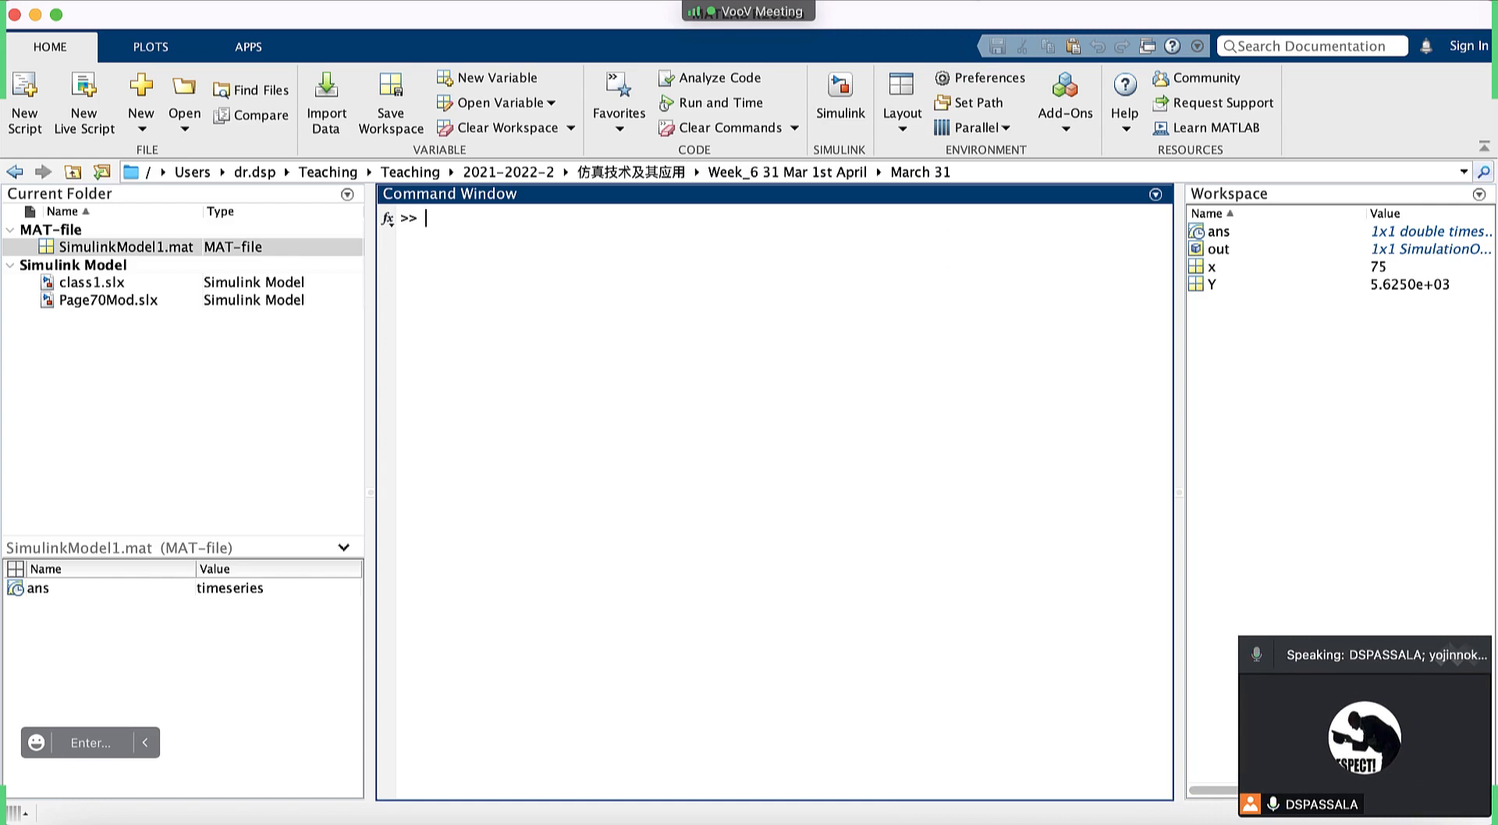
{"action": "left_click", "coordinate": [990, 1]}
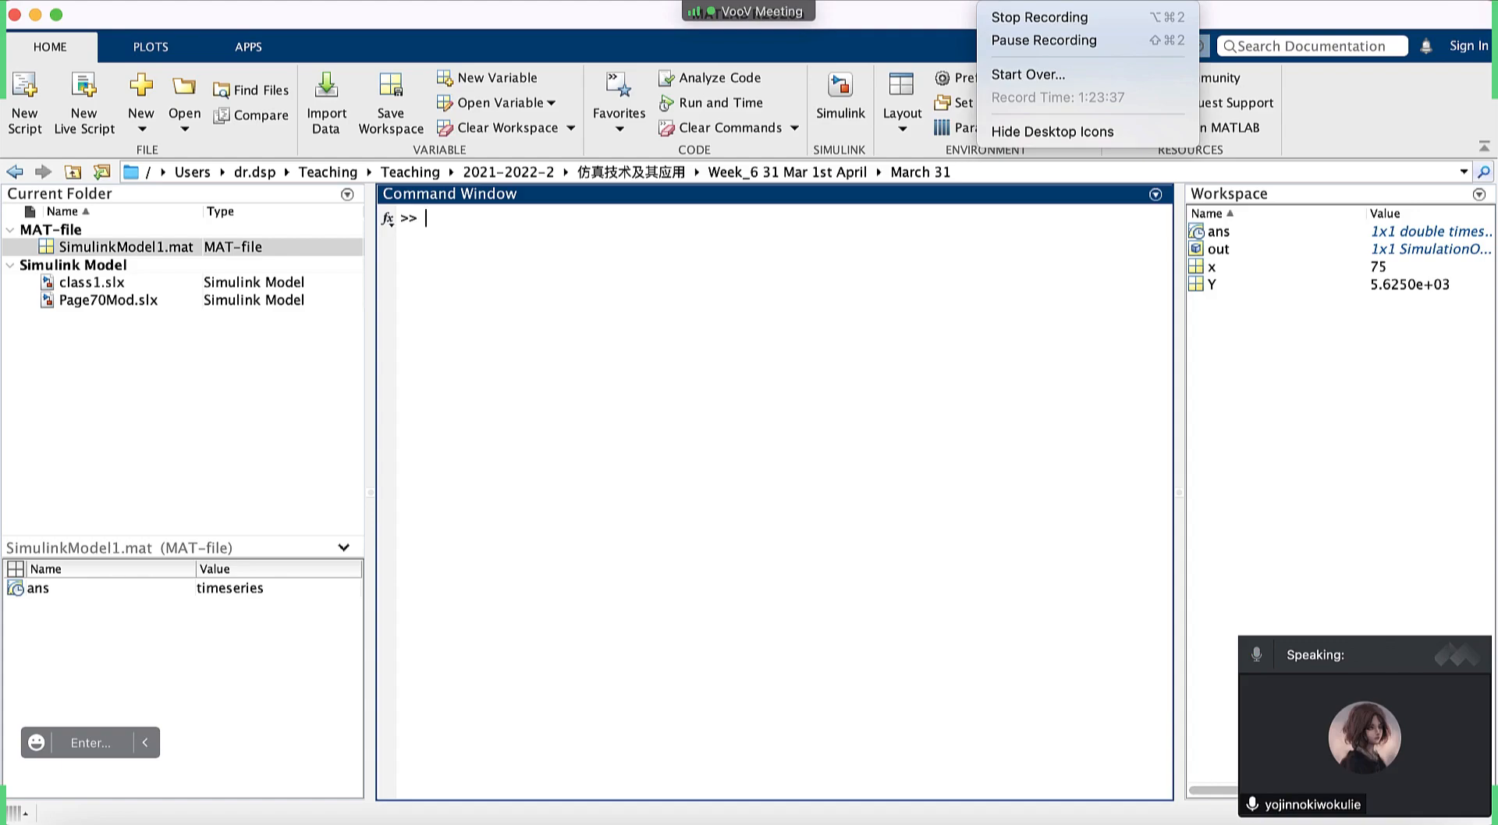
{"action": "left_click", "coordinate": [1018, 17]}
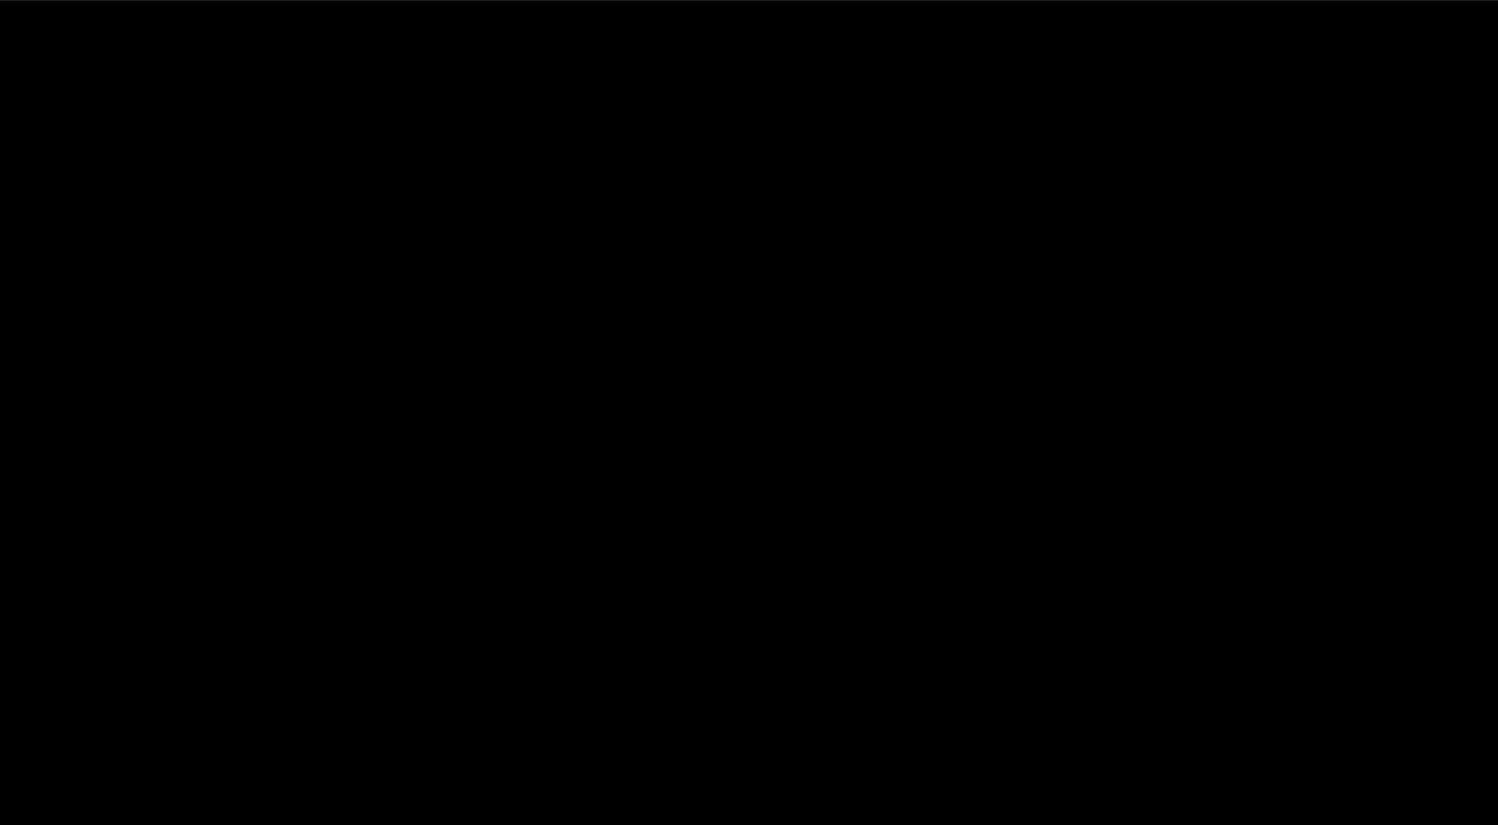